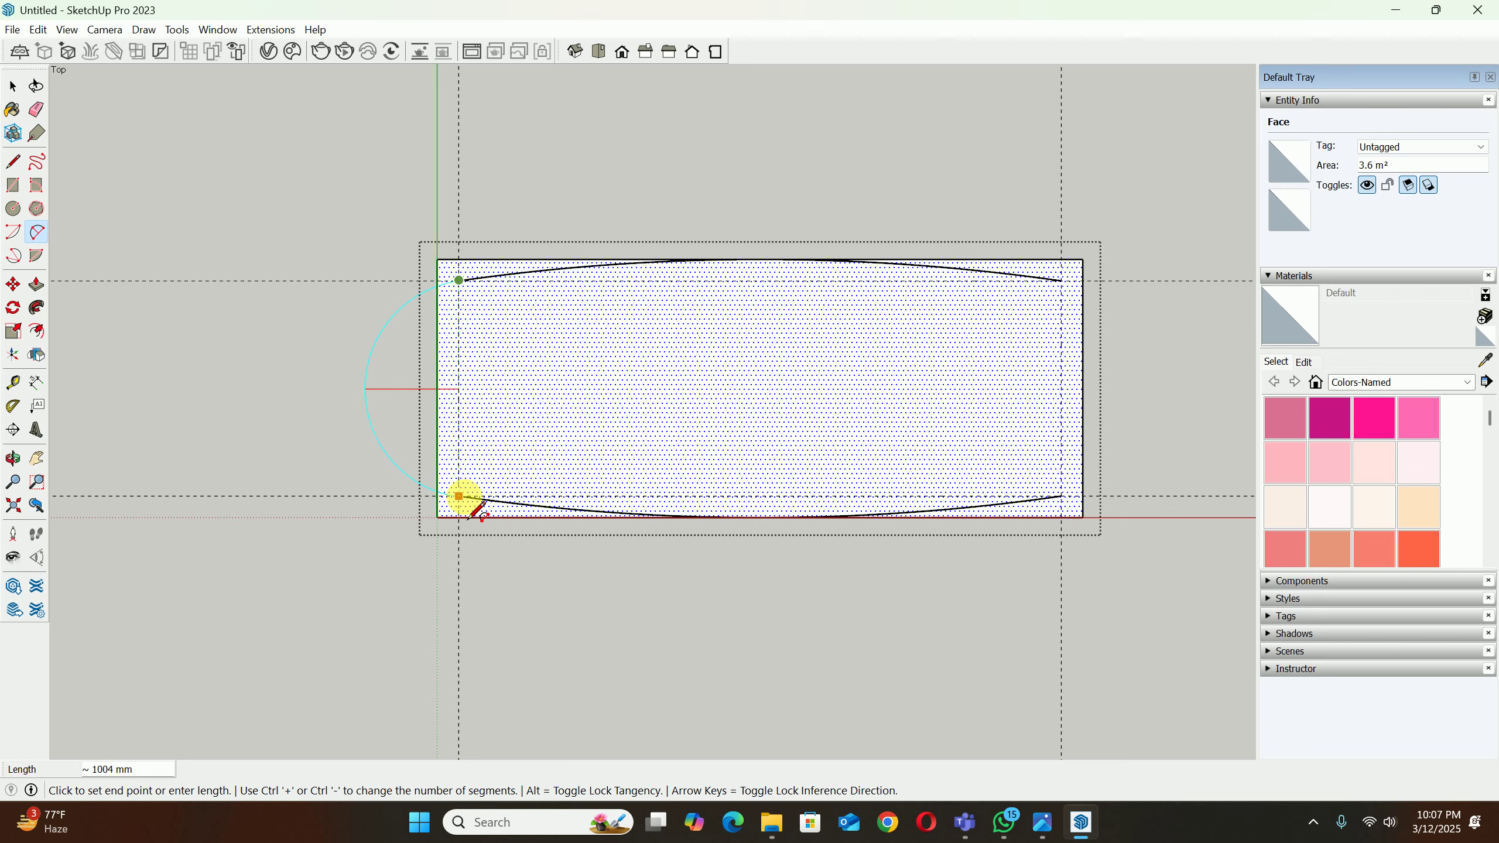
Step: Draw outward arcs between the guide corners at the rectangle's left and right ends, each reaching the short edge with a 100 mm bulge
left_click(459, 497)
left_click(437, 392)
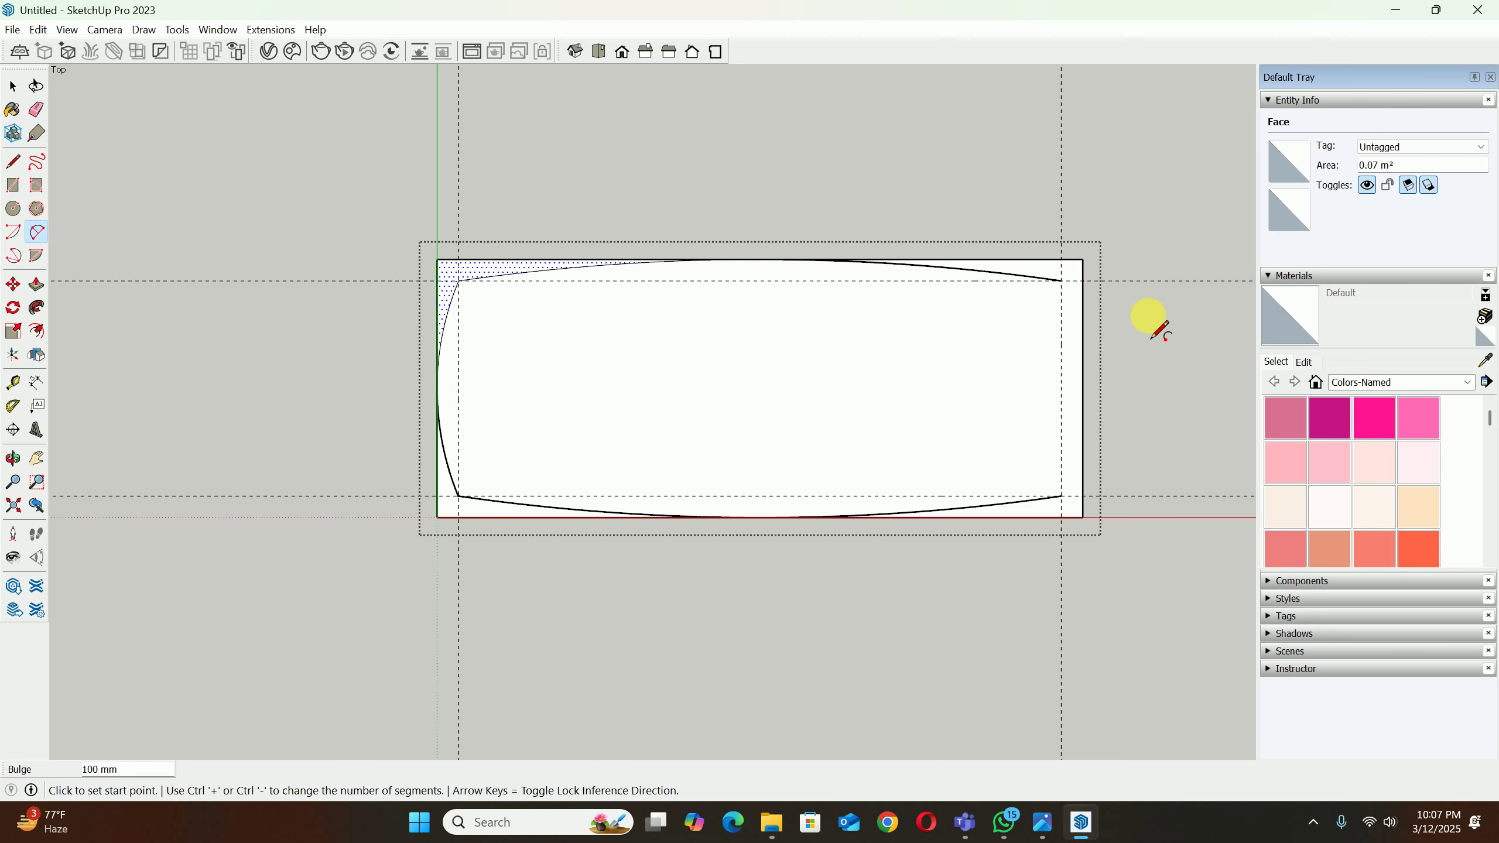
left_click(1061, 281)
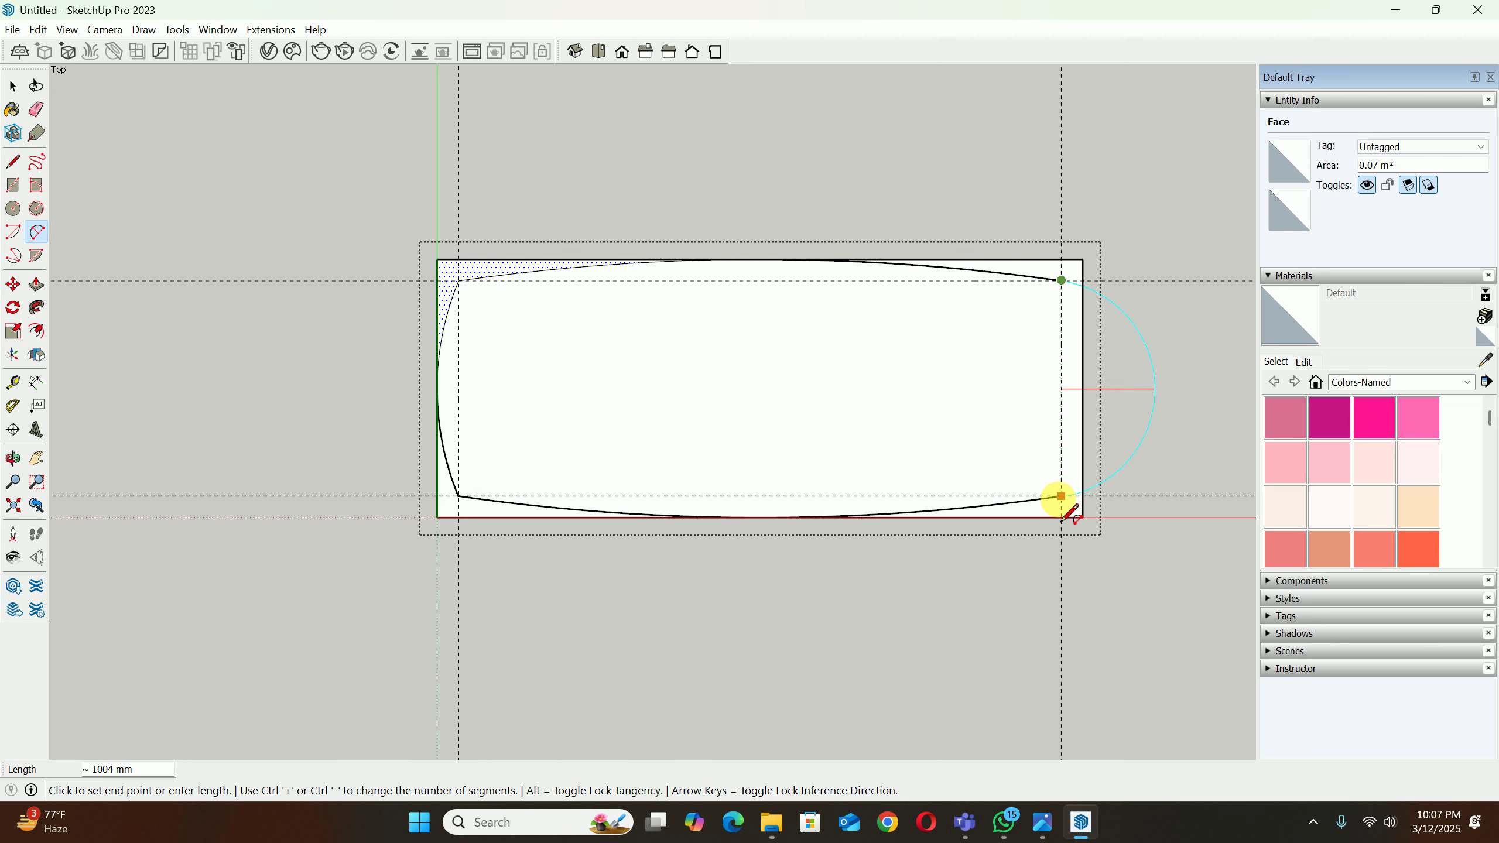
left_click(1062, 496)
left_click(1082, 394)
key("space")
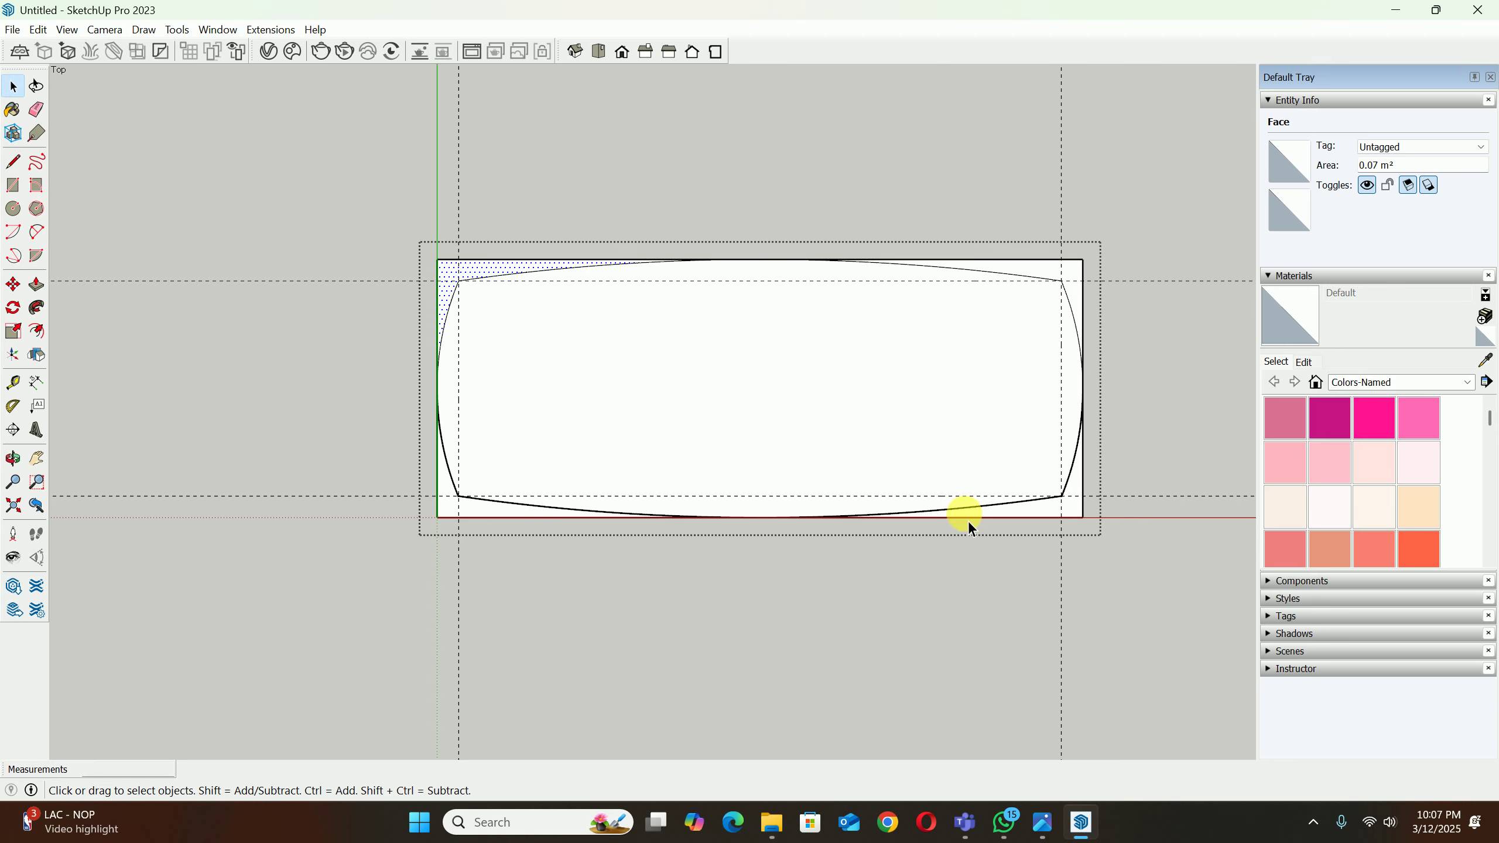
Step: Place a horizontal guide 100 mm above the existing lower horizontal guide
key("t")
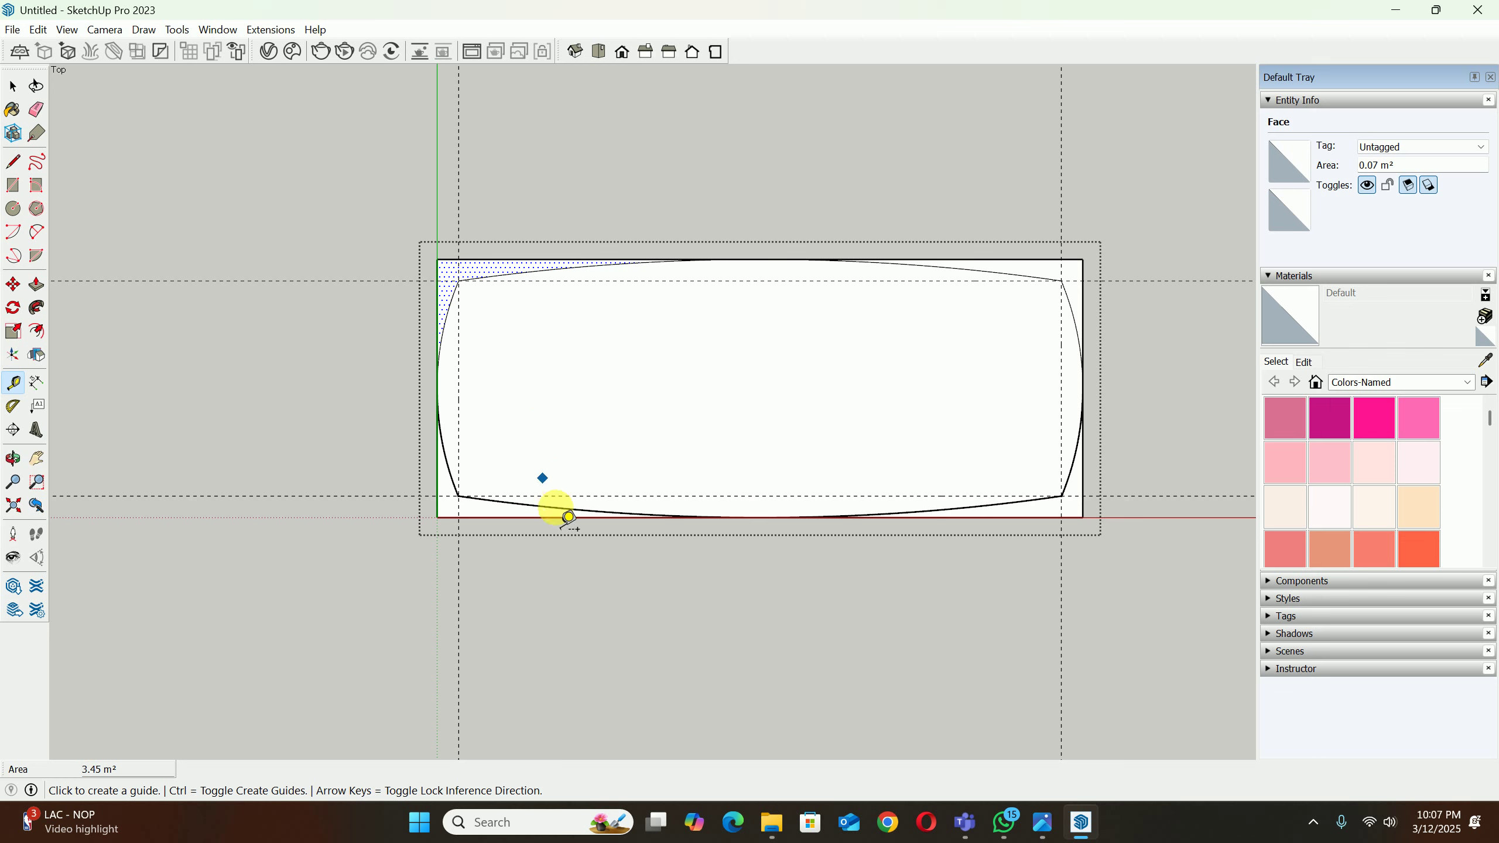
left_click(553, 496)
scroll(539, 481, "up", 2)
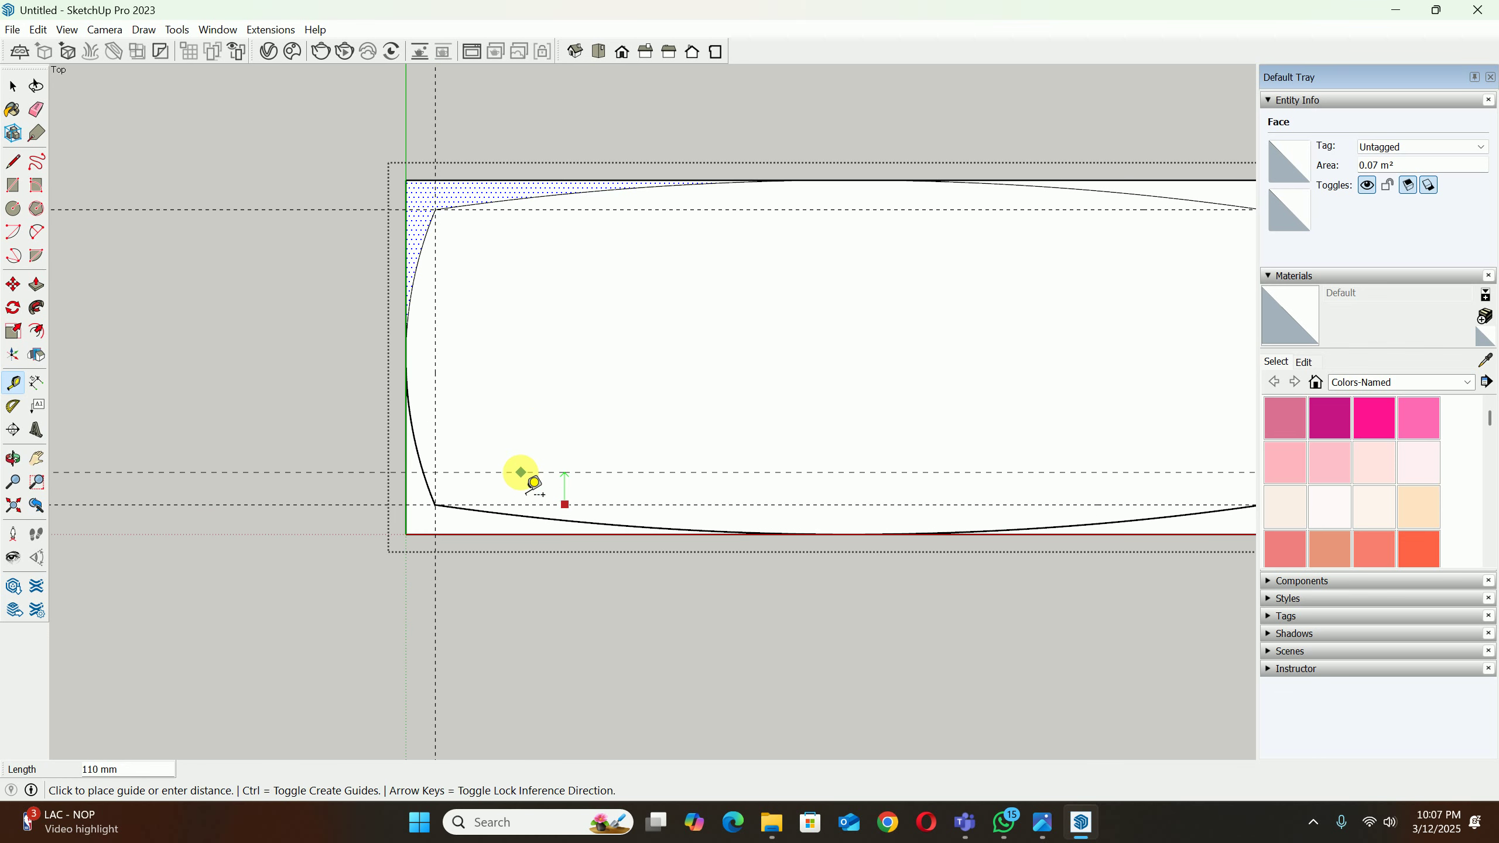
type("10")
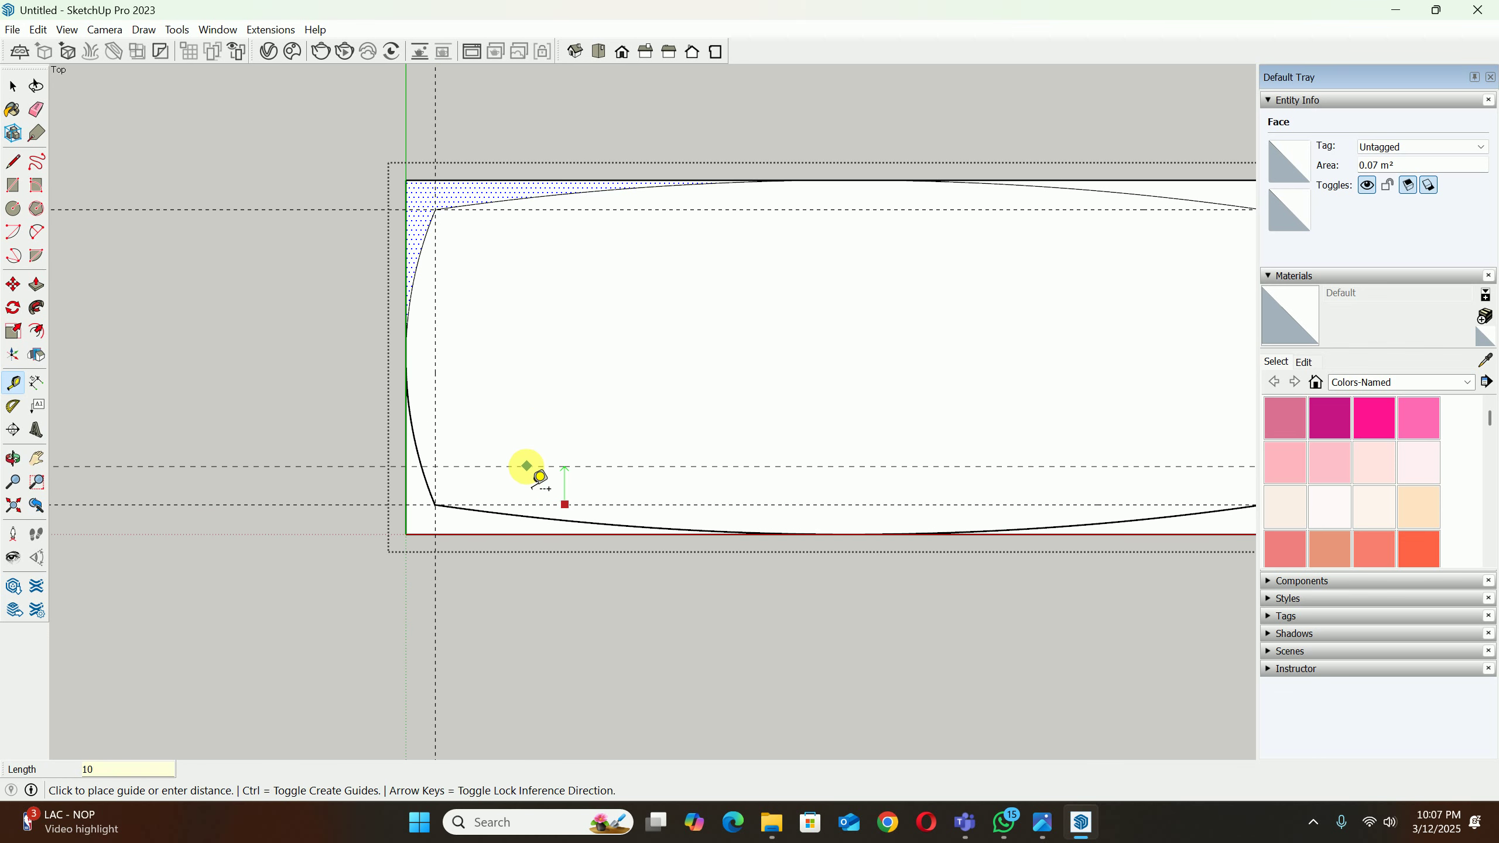
type("0")
key("Return")
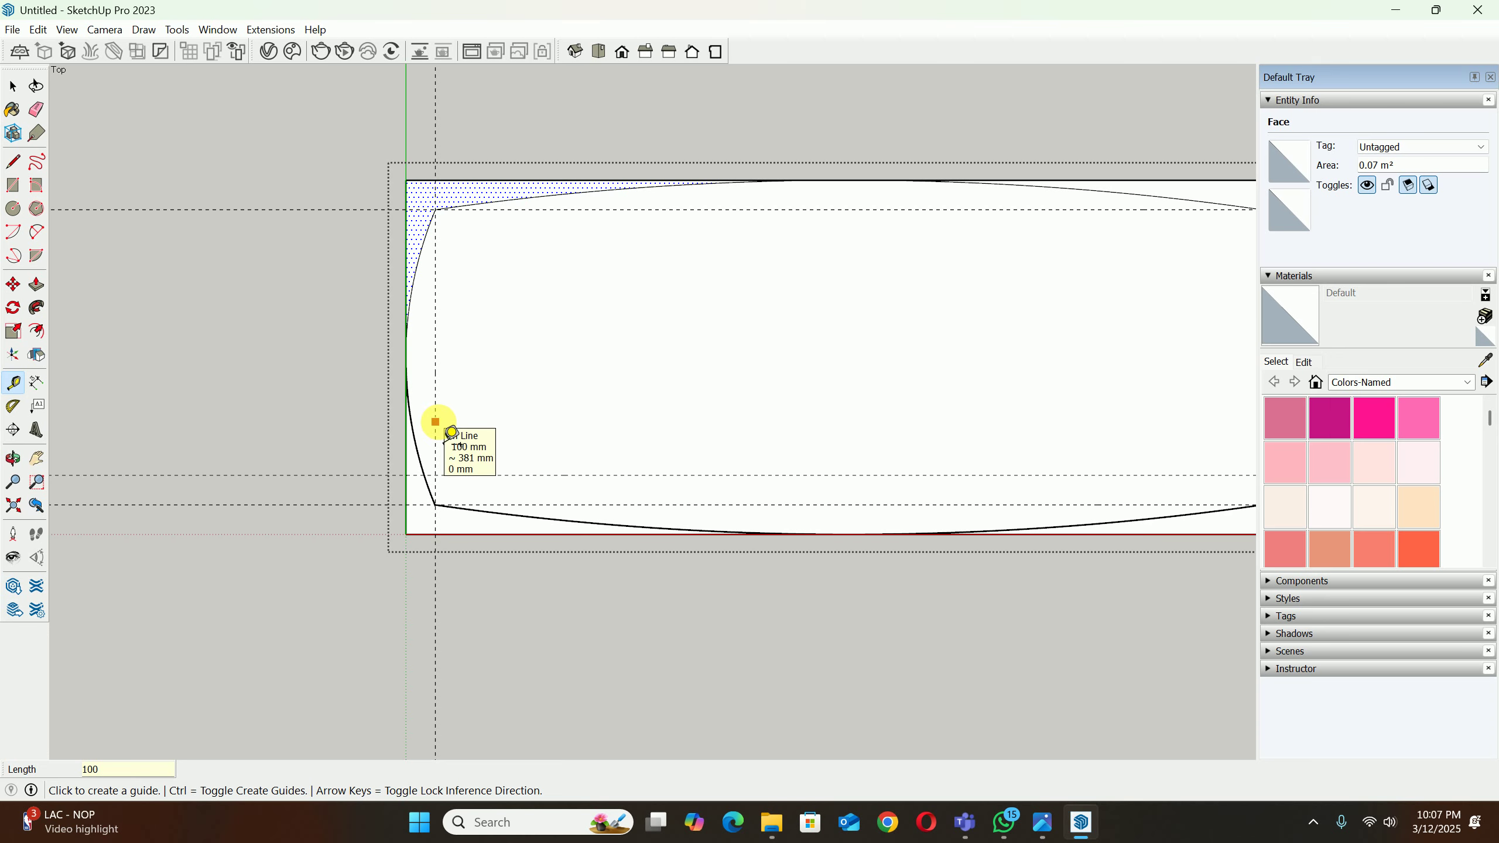
Step: Place a vertical guide 100 mm inward from the existing left vertical guide
scroll(466, 479, "up", 1)
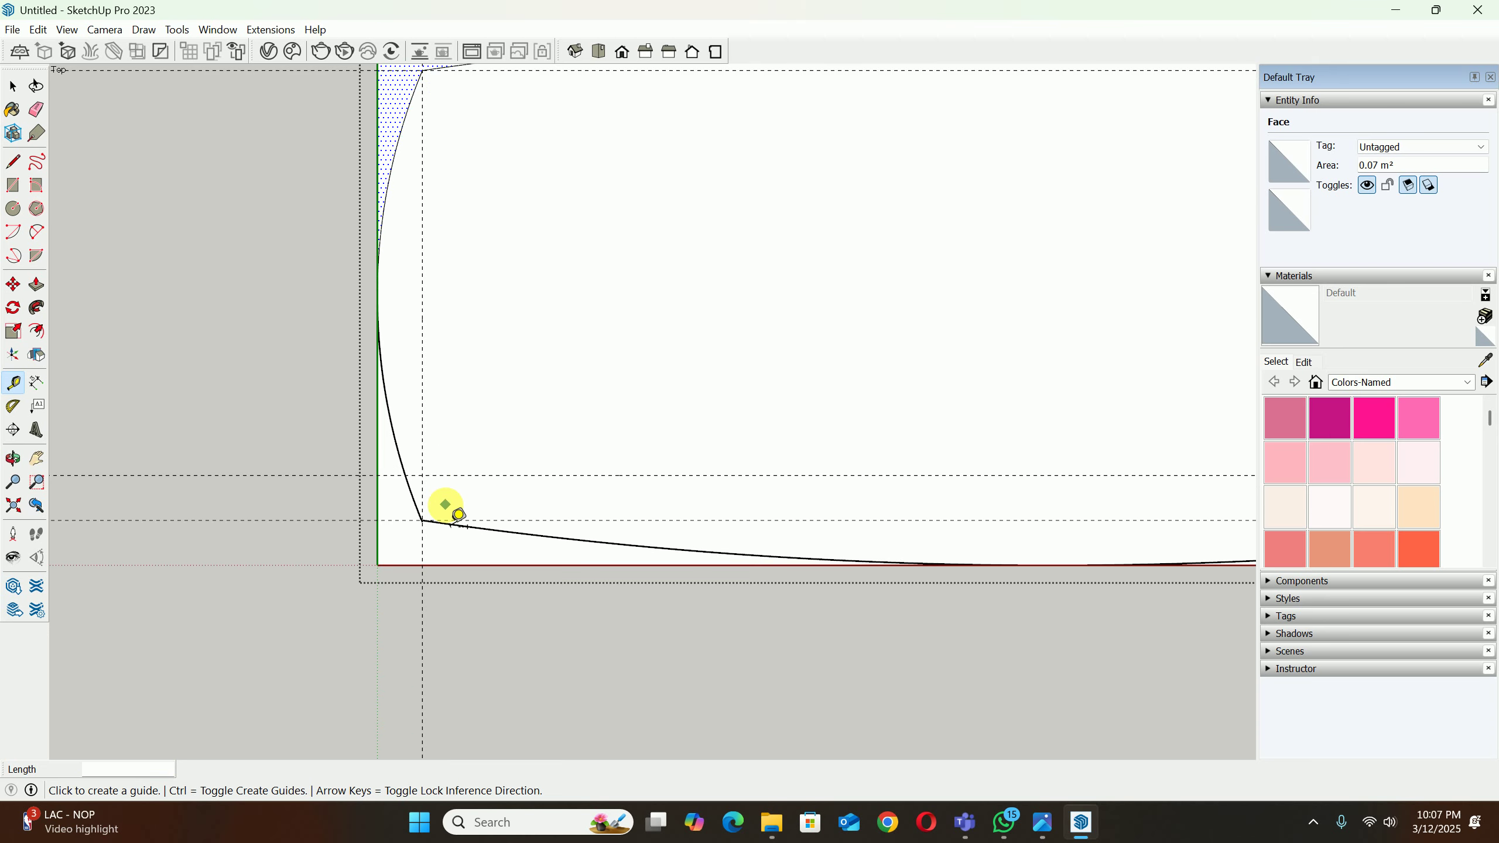
left_click(422, 436)
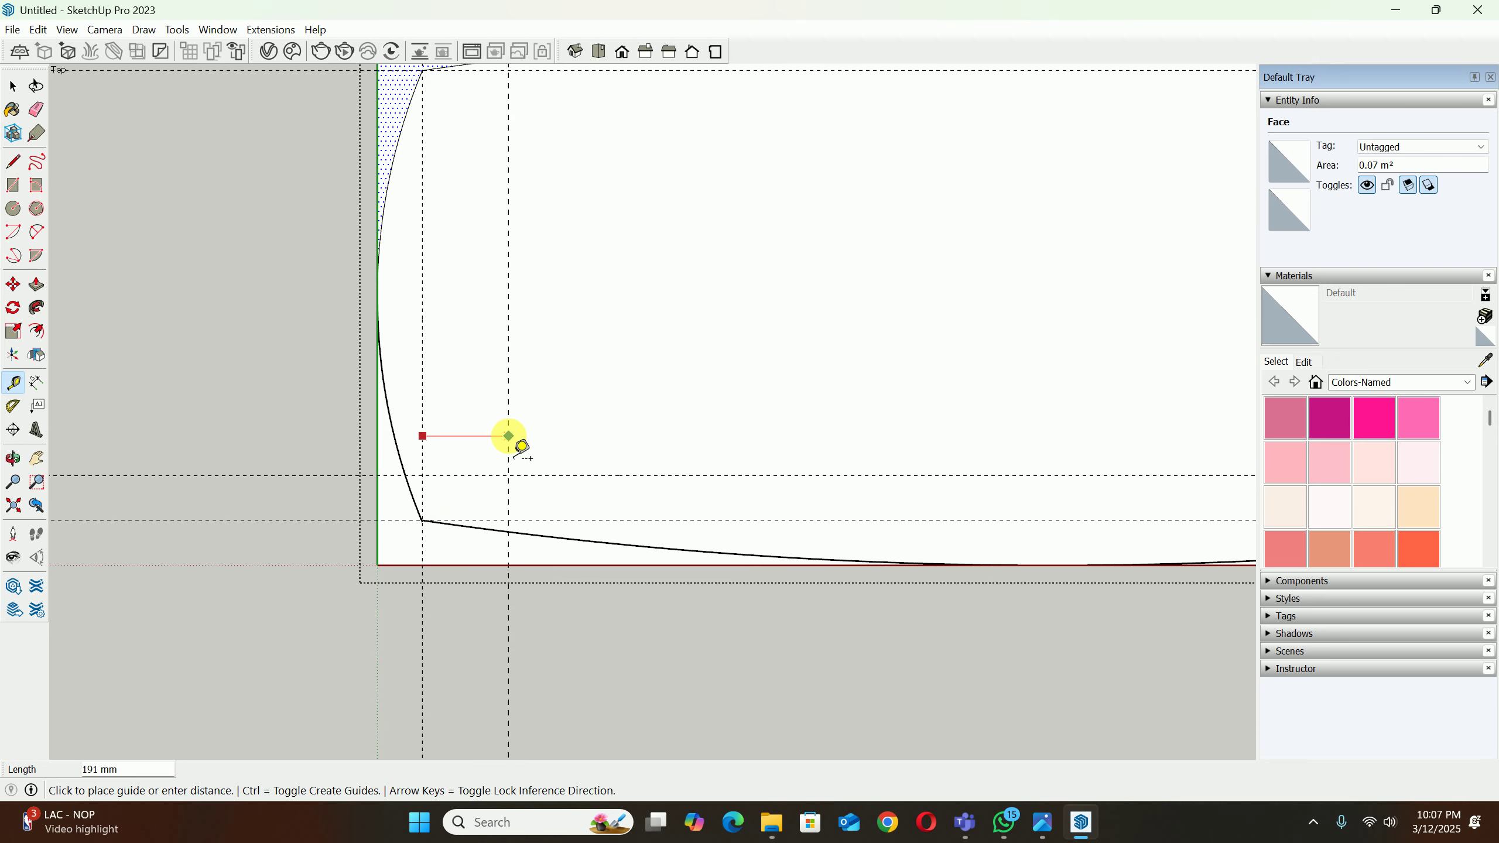
type("100")
key("Return")
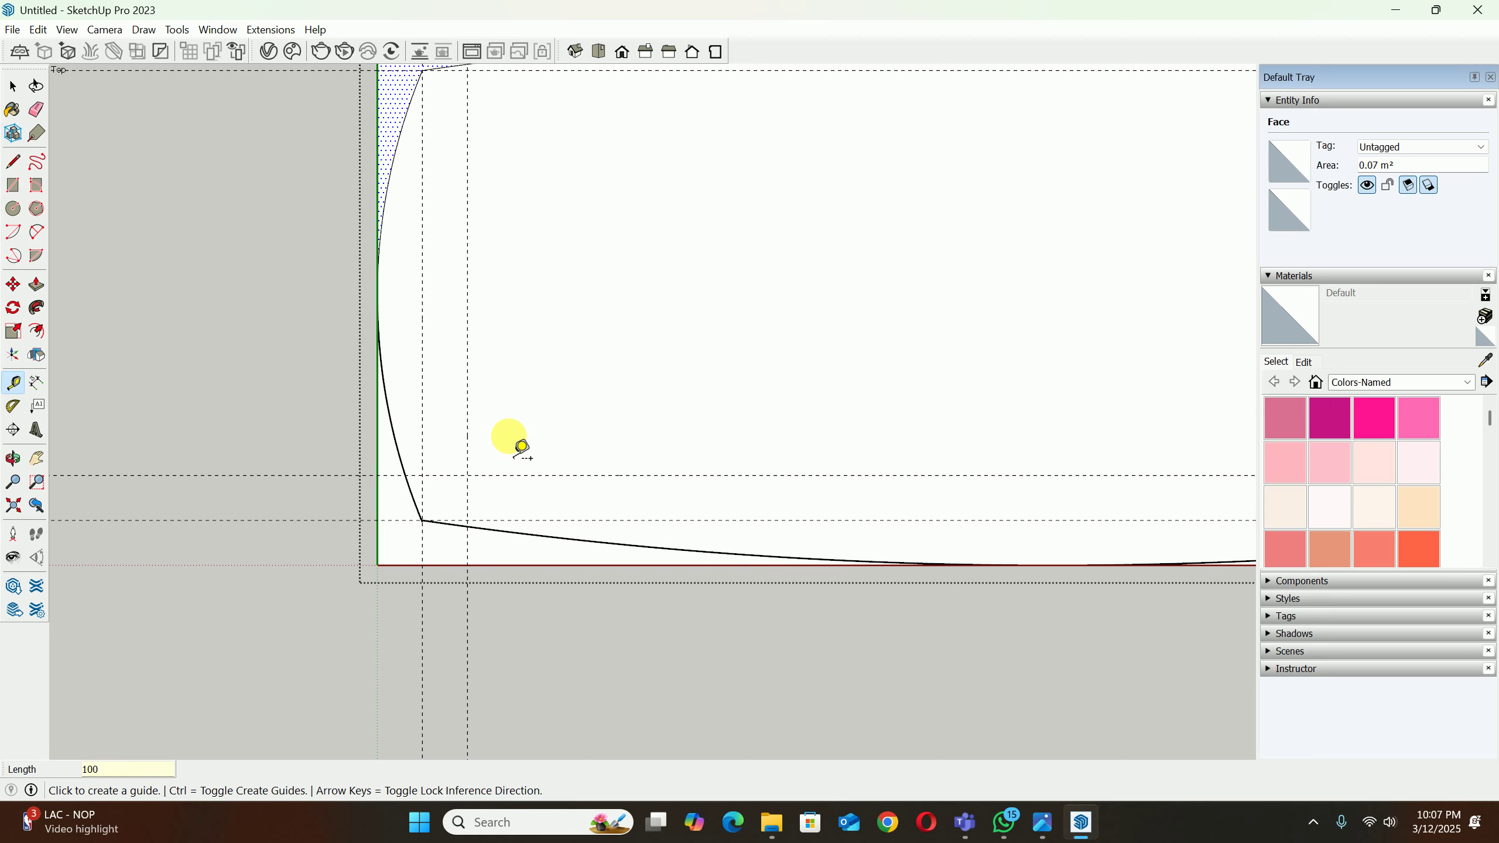
Step: Try rounding the lower-left corner with an arc between the points where the new guides cross the side and bottom arcs
key("a")
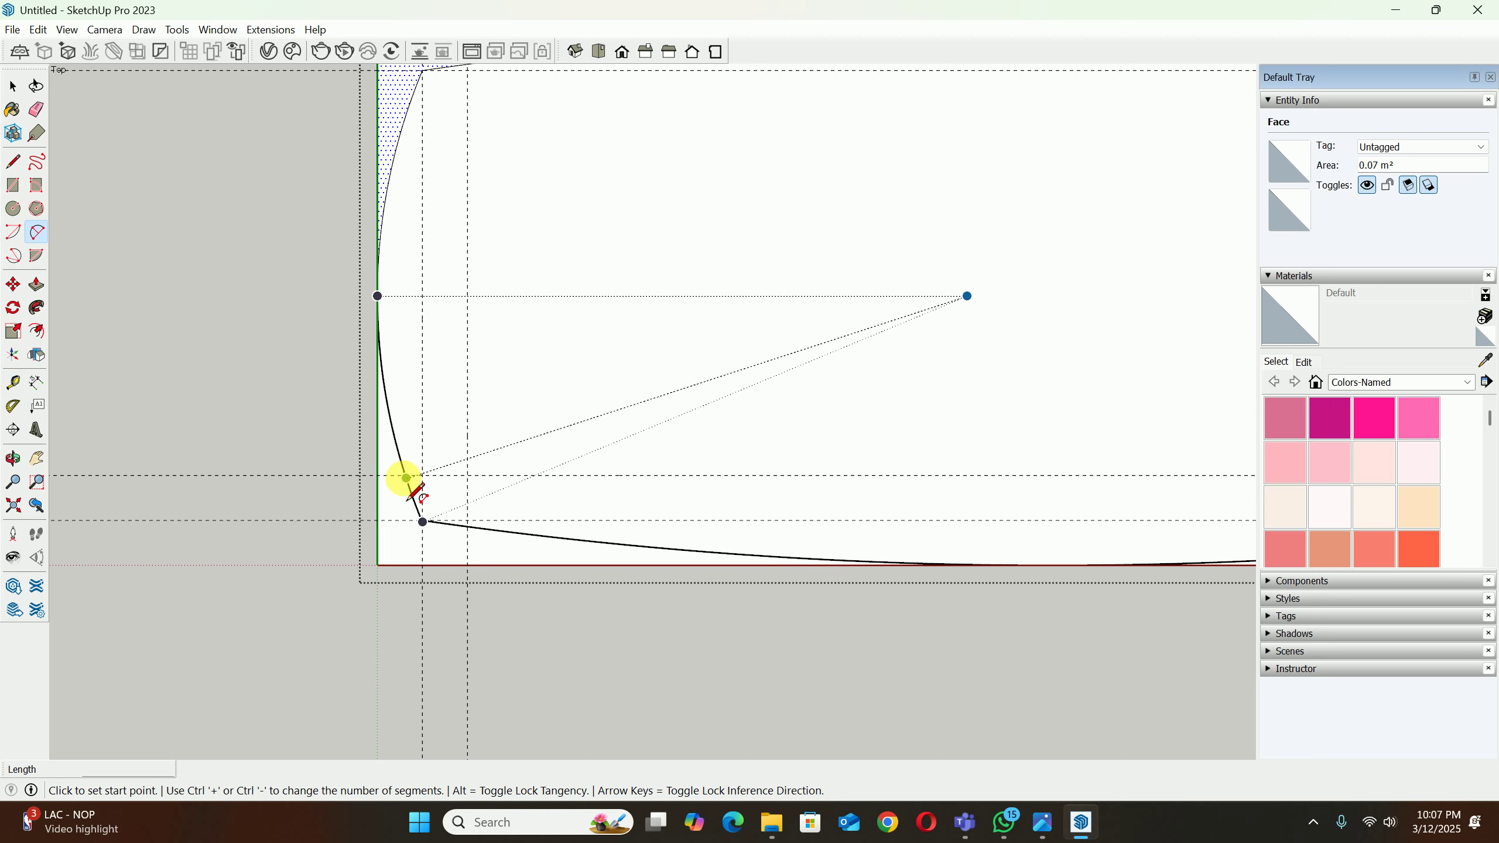
key("space")
key("a")
scroll(407, 472, "up", 5)
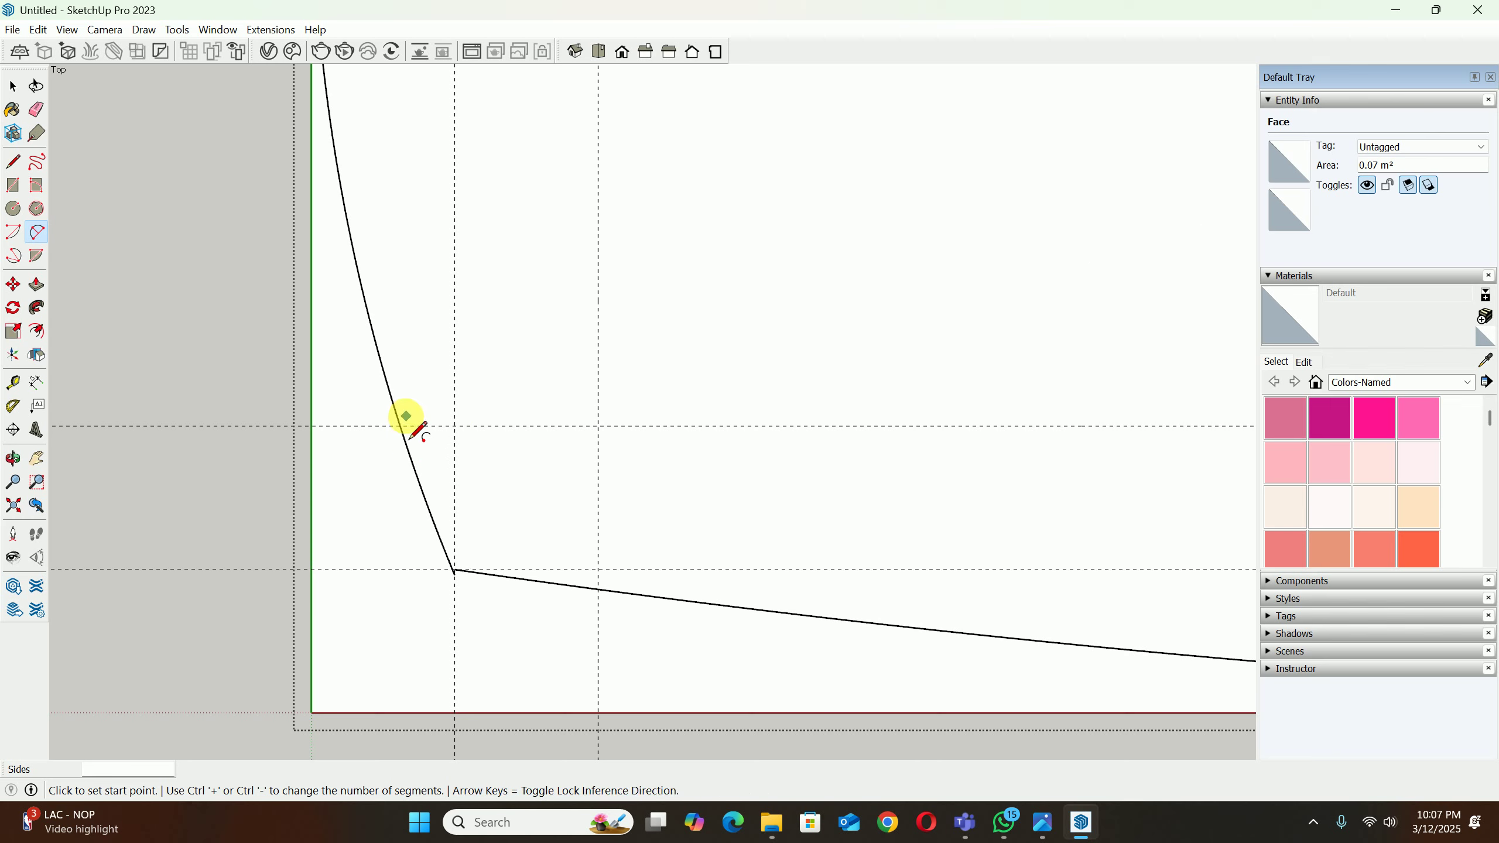
scroll(404, 444, "up", 6)
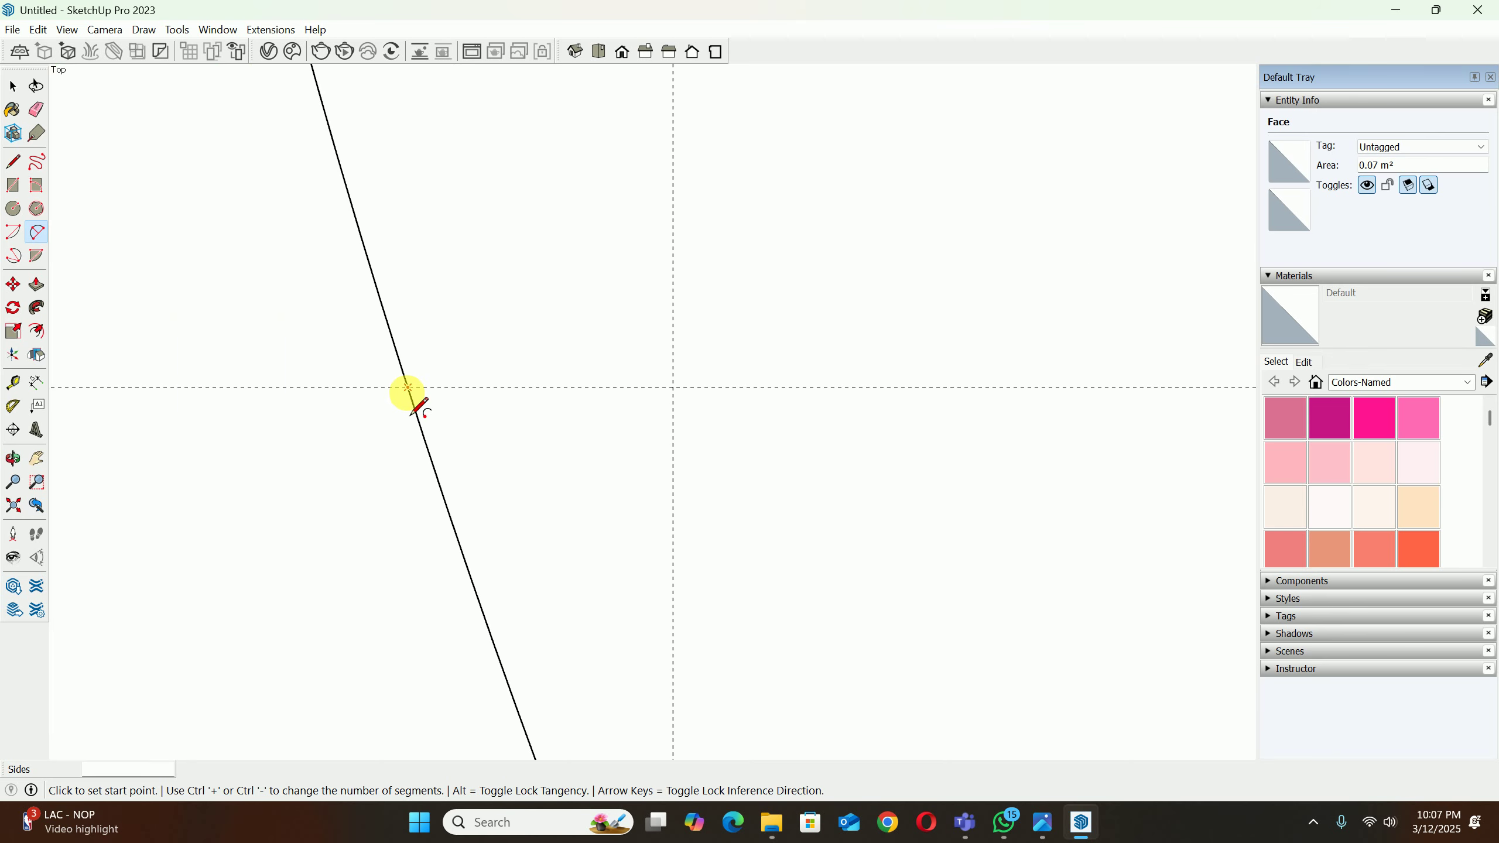
left_click(407, 388)
scroll(535, 495, "down", 5)
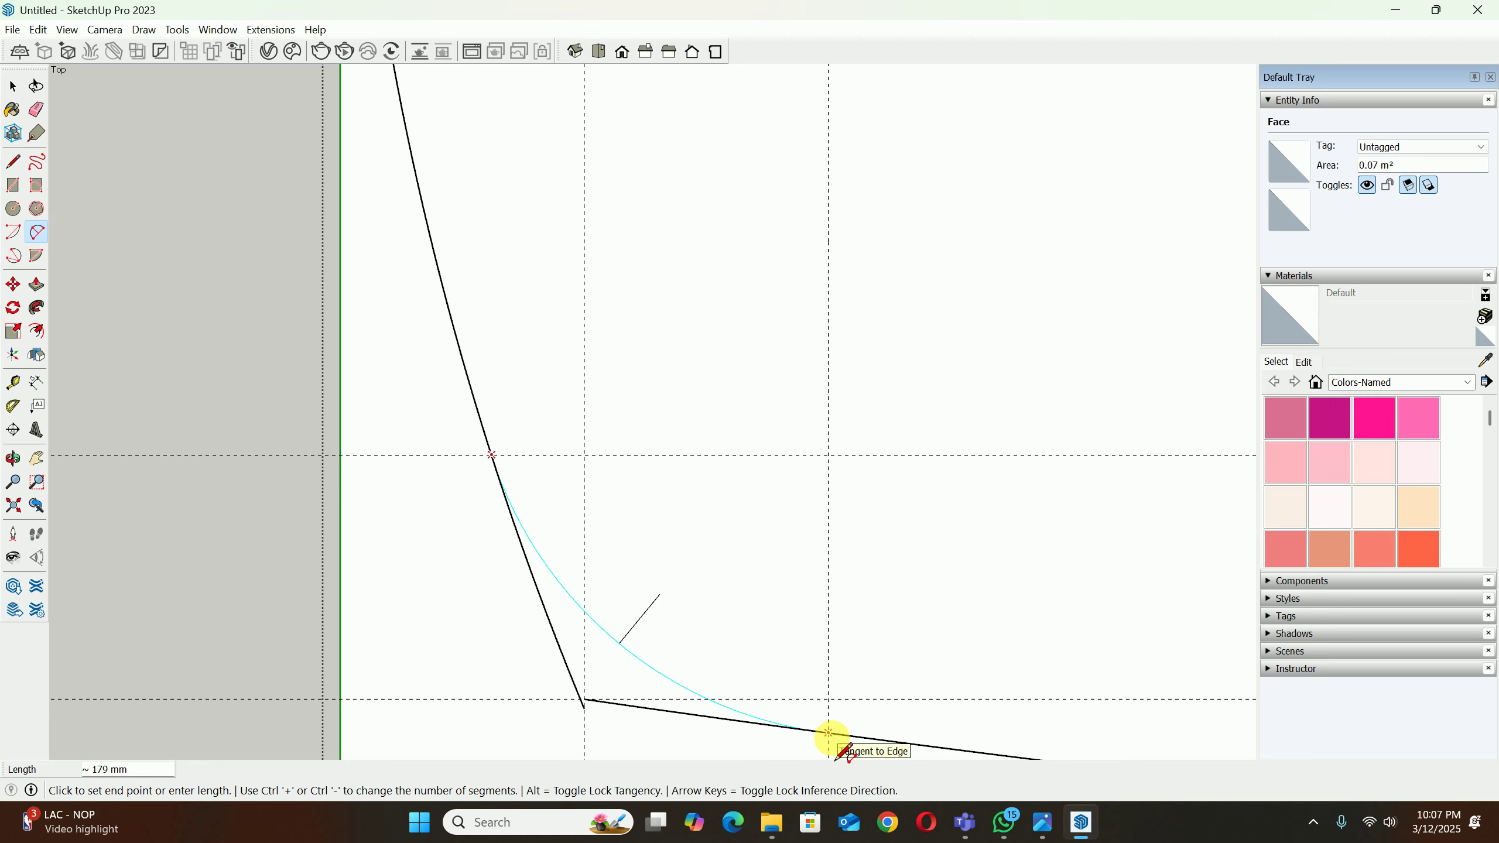
left_click(828, 732)
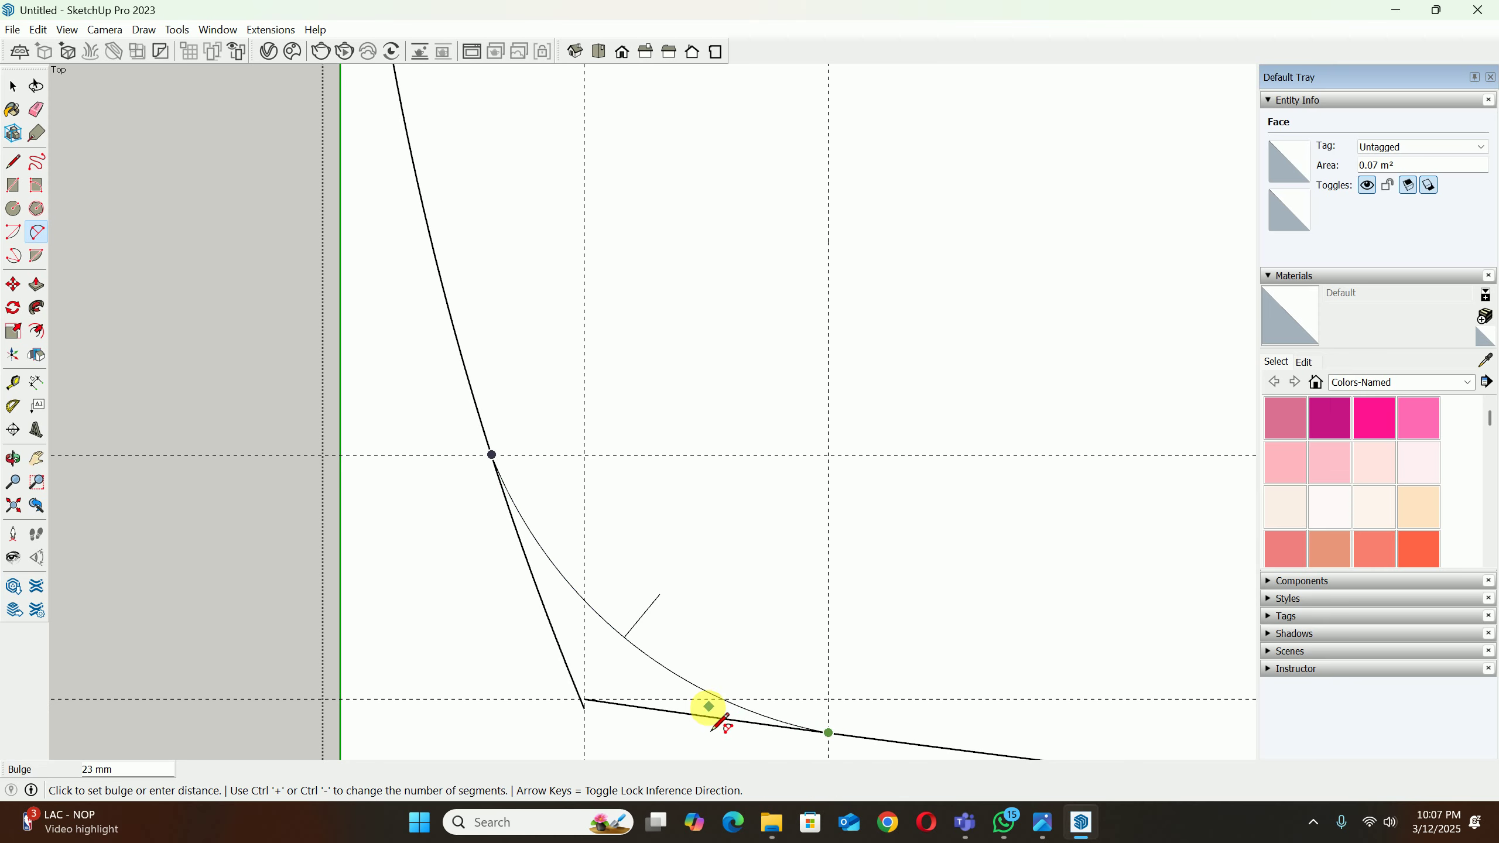
left_click(694, 700)
key("space")
scroll(624, 584, "down", 8)
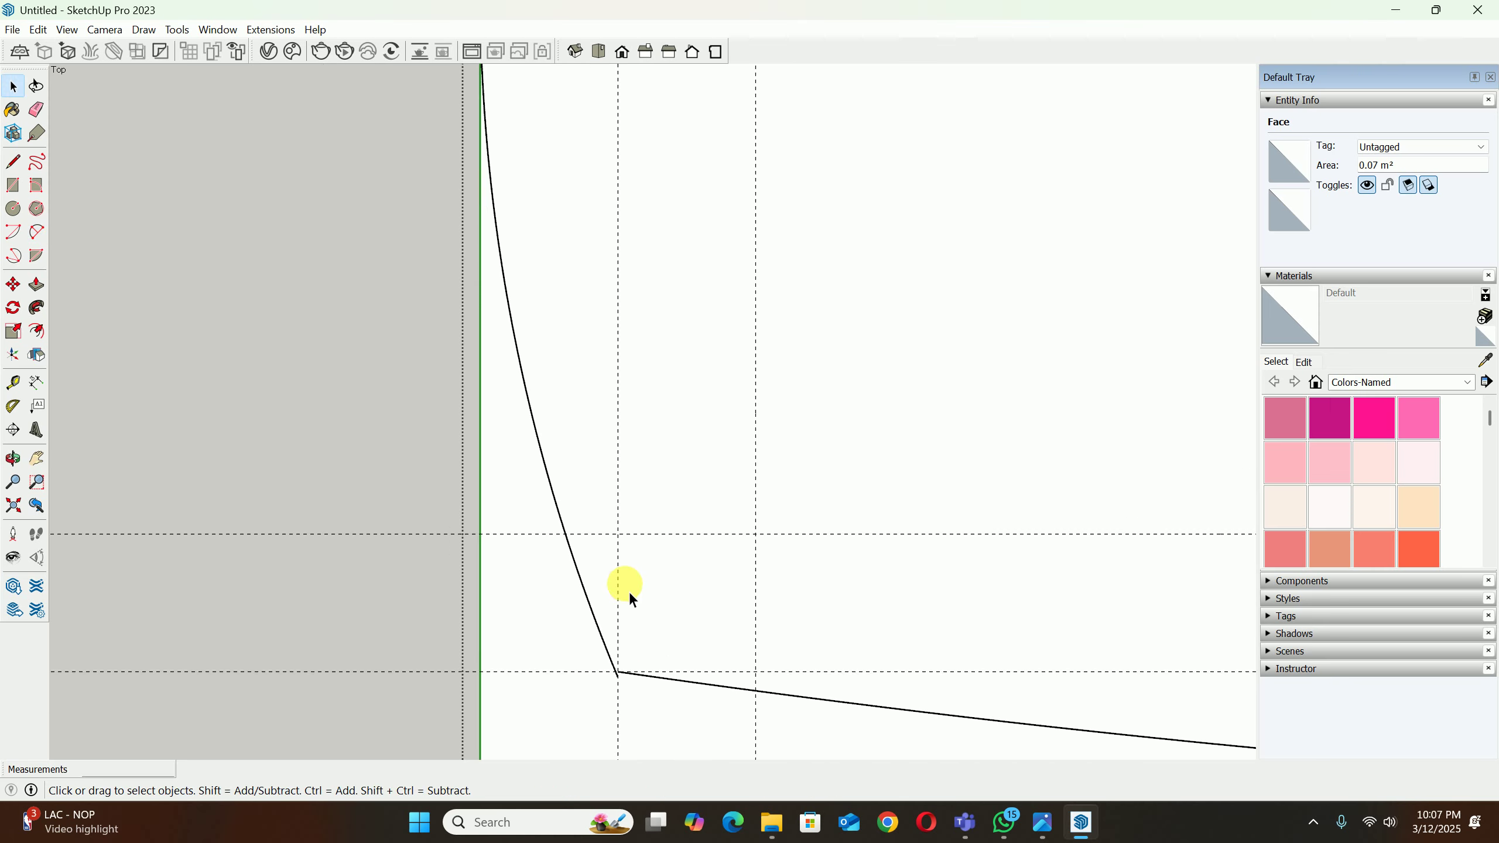
scroll(611, 335, "down", 4)
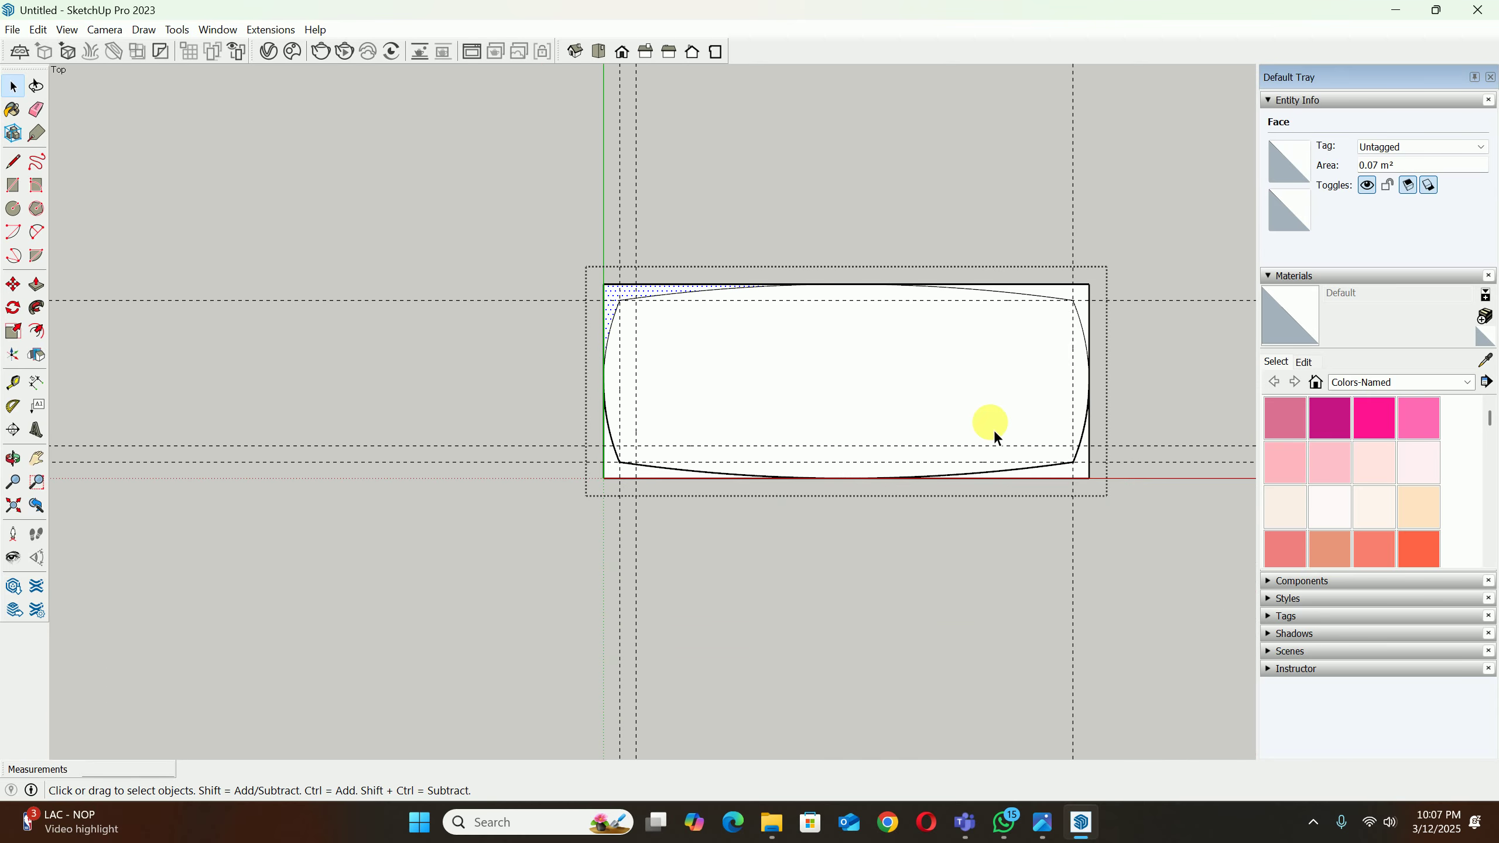
Step: Delete the arcs at the left and right ends that do not meet the long arcs' endpoints exactly
scroll(1084, 462, "up", 8)
scroll(1077, 456, "up", 4)
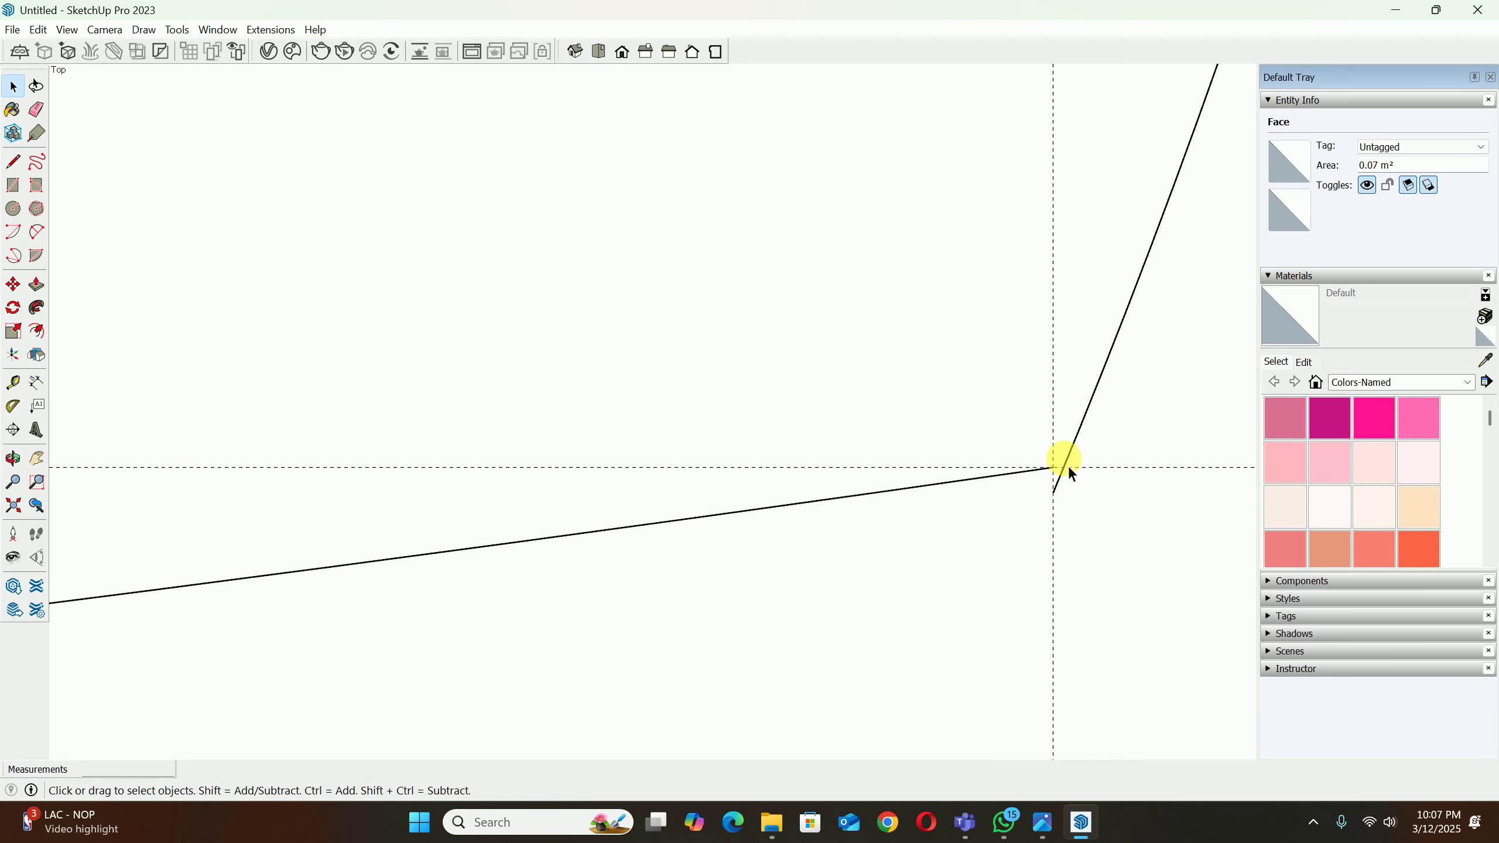
left_click(1067, 454)
scroll(1056, 448, "down", 8)
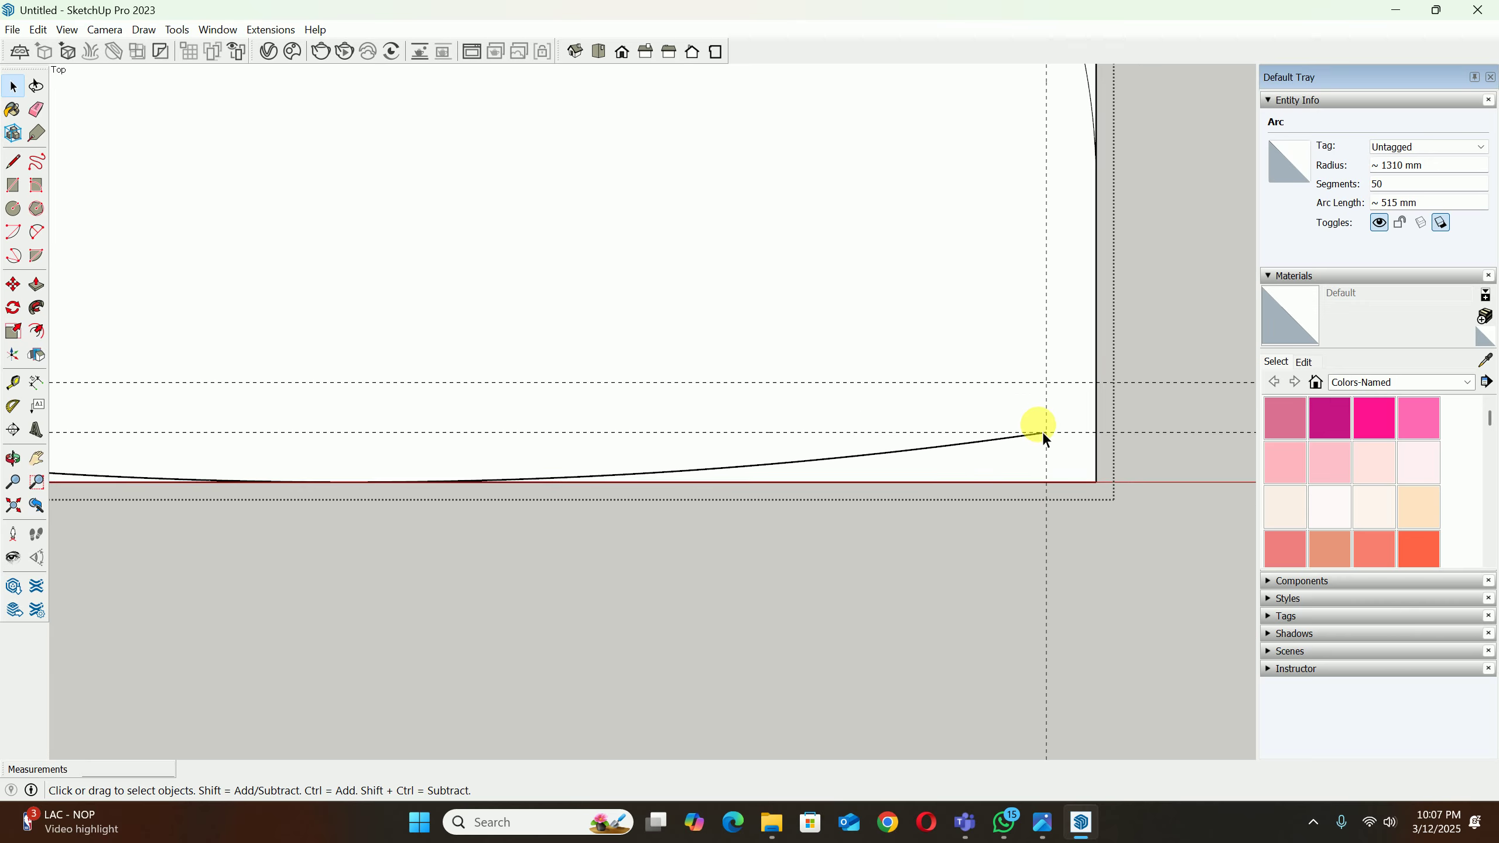
key("Escape")
scroll(1042, 235, "down", 2)
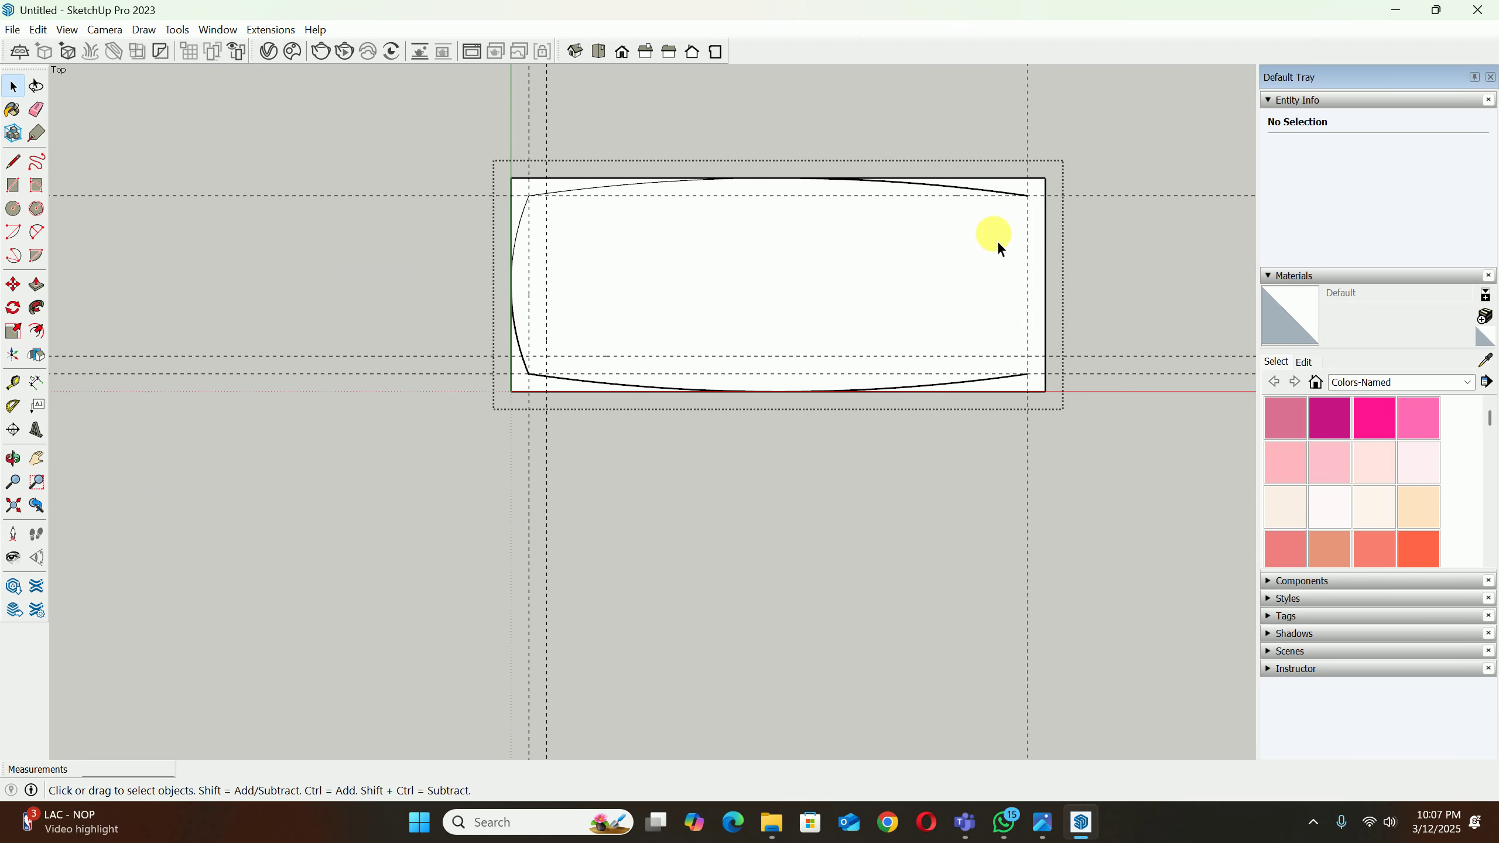
scroll(511, 222, "up", 1)
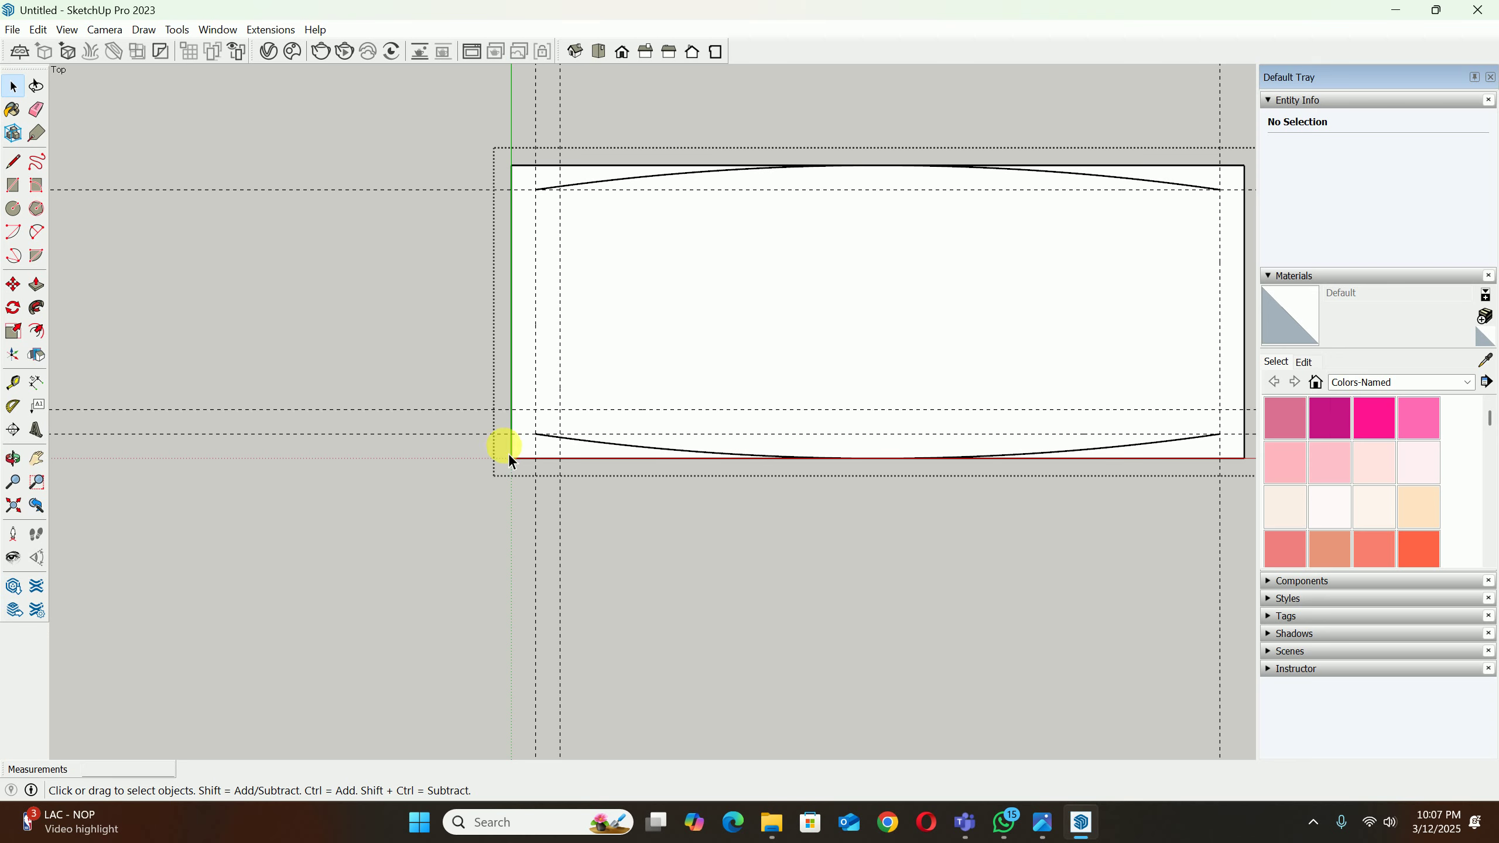
Step: Draw the left end arc between the exact endpoints of the bottom and top arcs, bulging out to the rectangle's left edge
key("a")
scroll(539, 434, "up", 5)
scroll(550, 469, "up", 1)
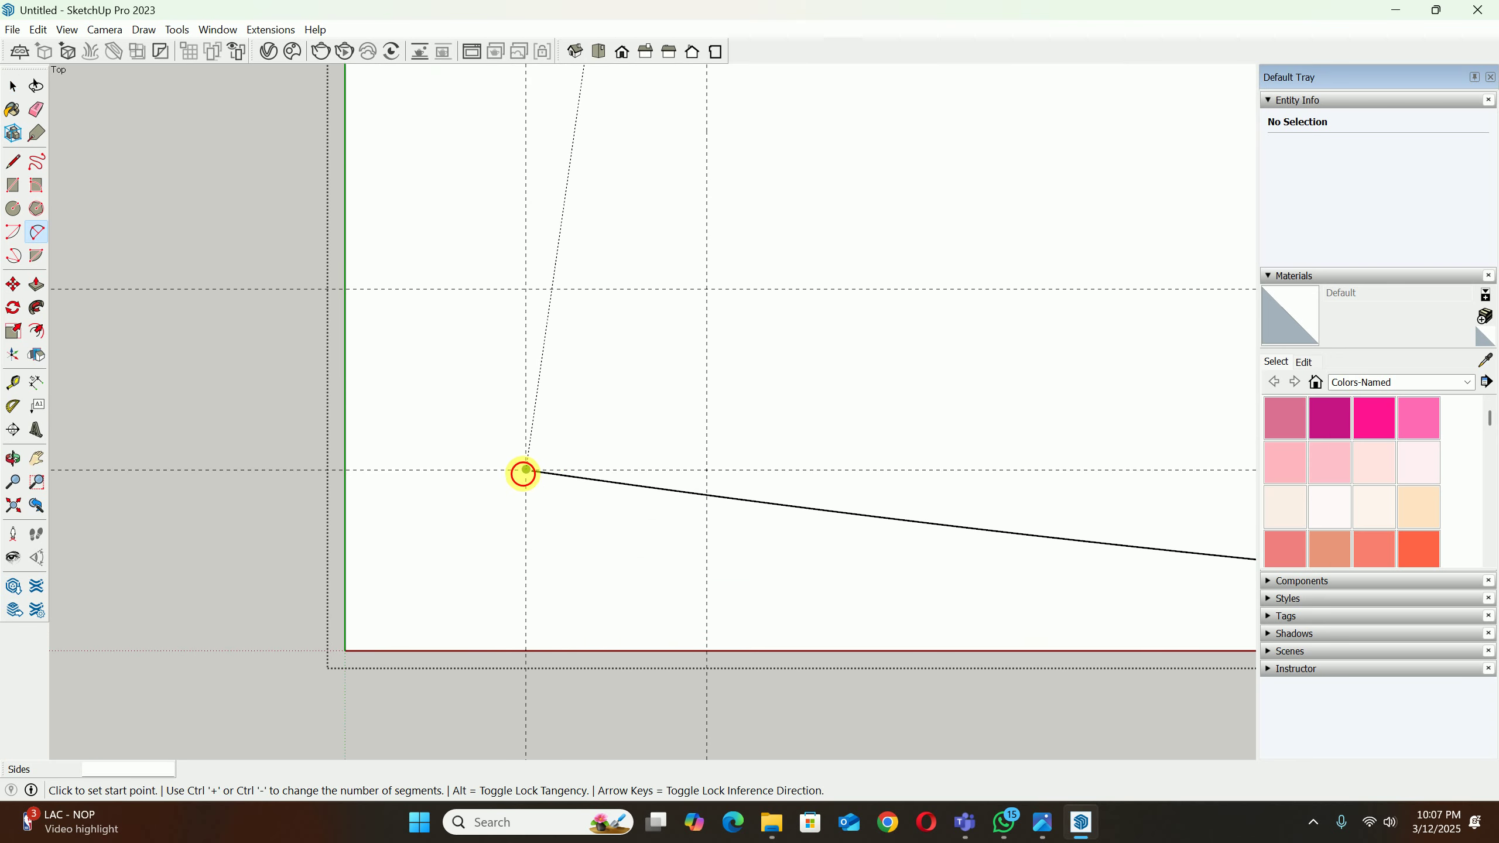
left_click(525, 470)
scroll(543, 331, "down", 8)
scroll(542, 224, "up", 3)
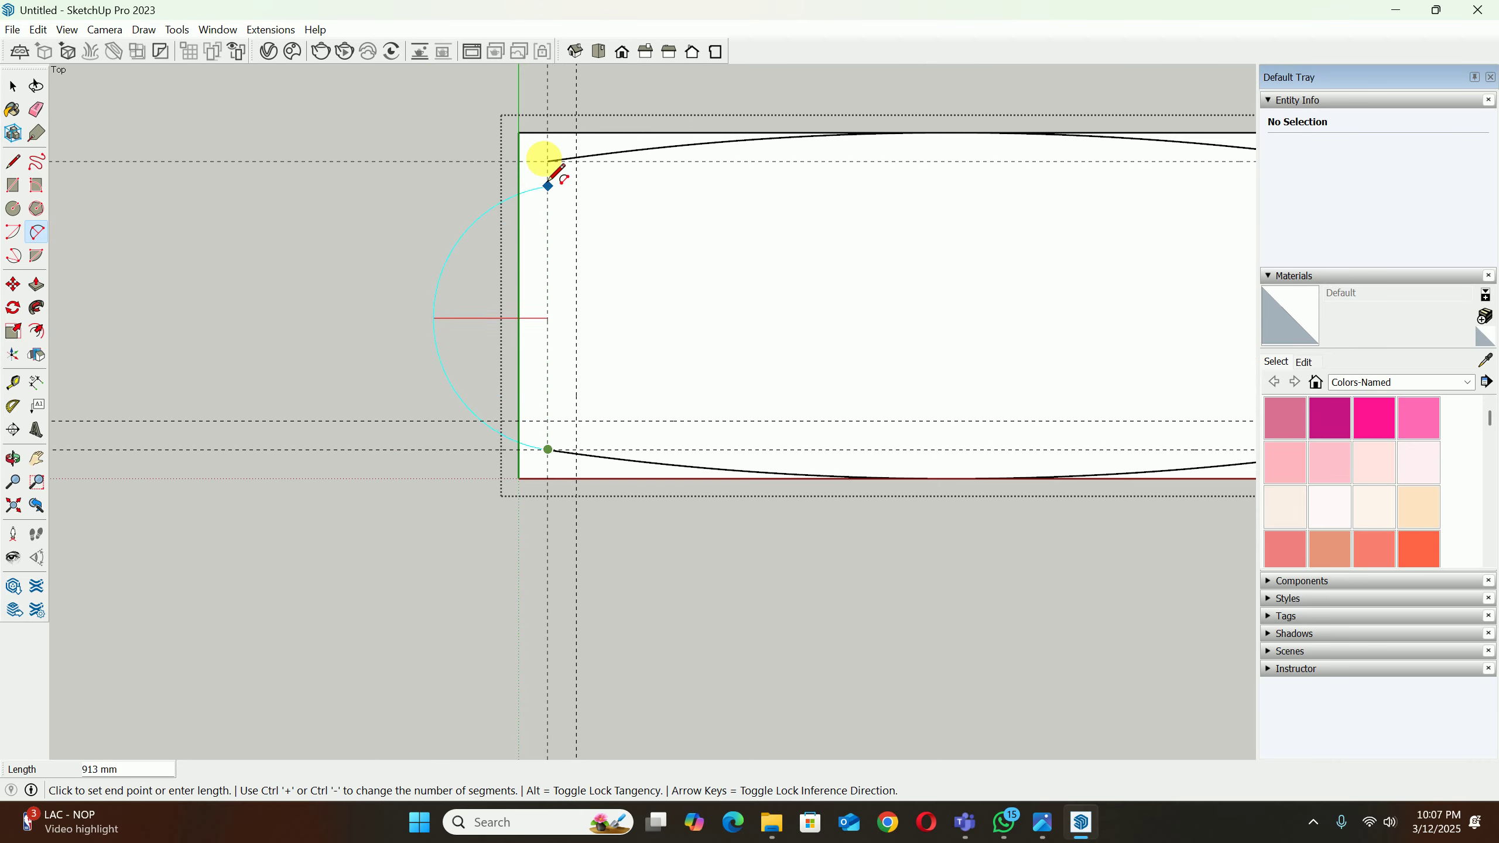
scroll(544, 159, "up", 6)
left_click(558, 186)
scroll(535, 334, "down", 4)
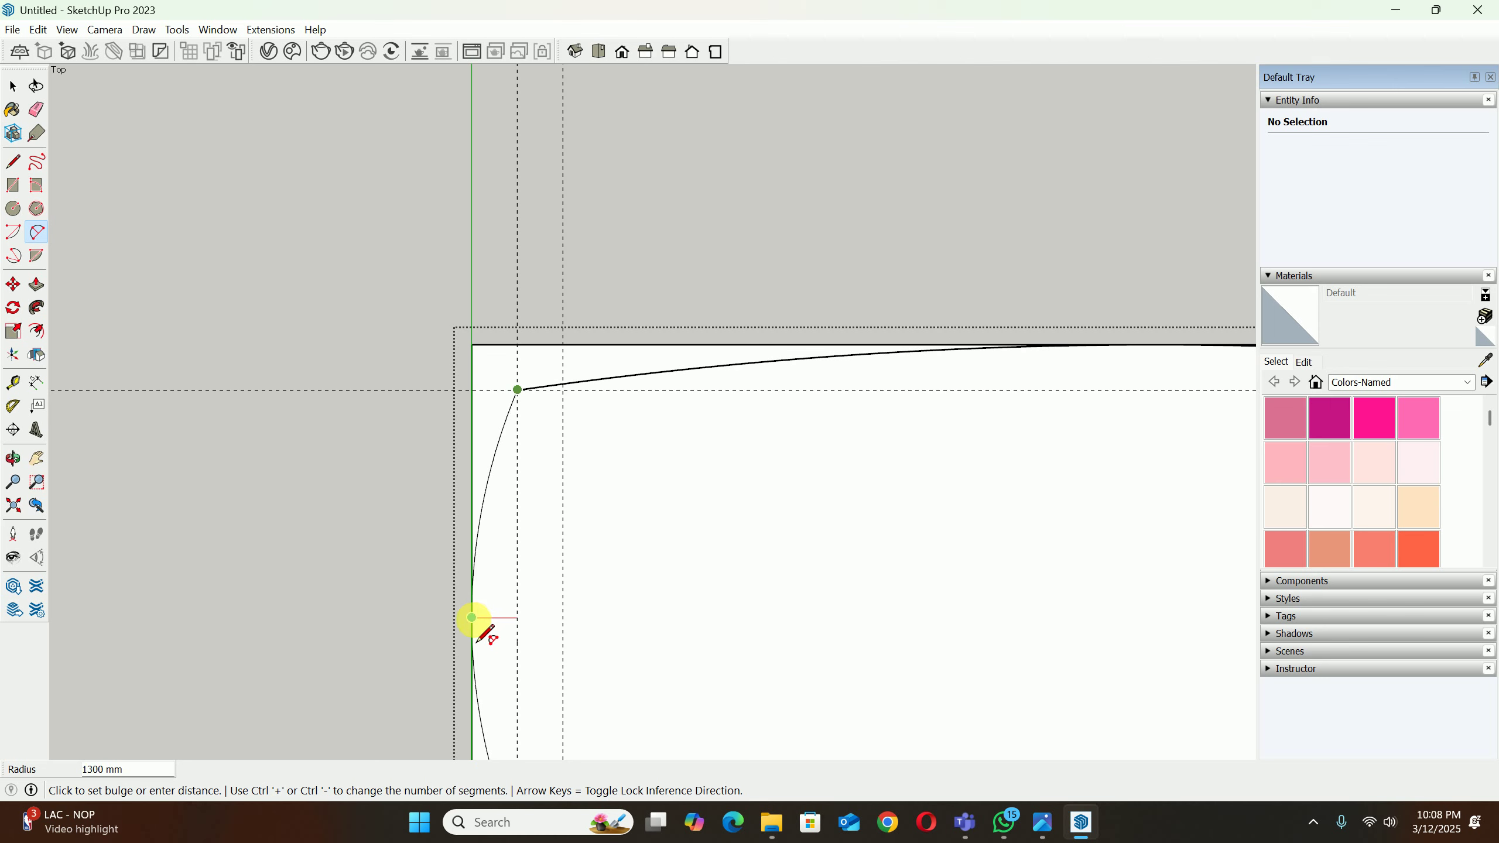
left_click(472, 618)
key("space")
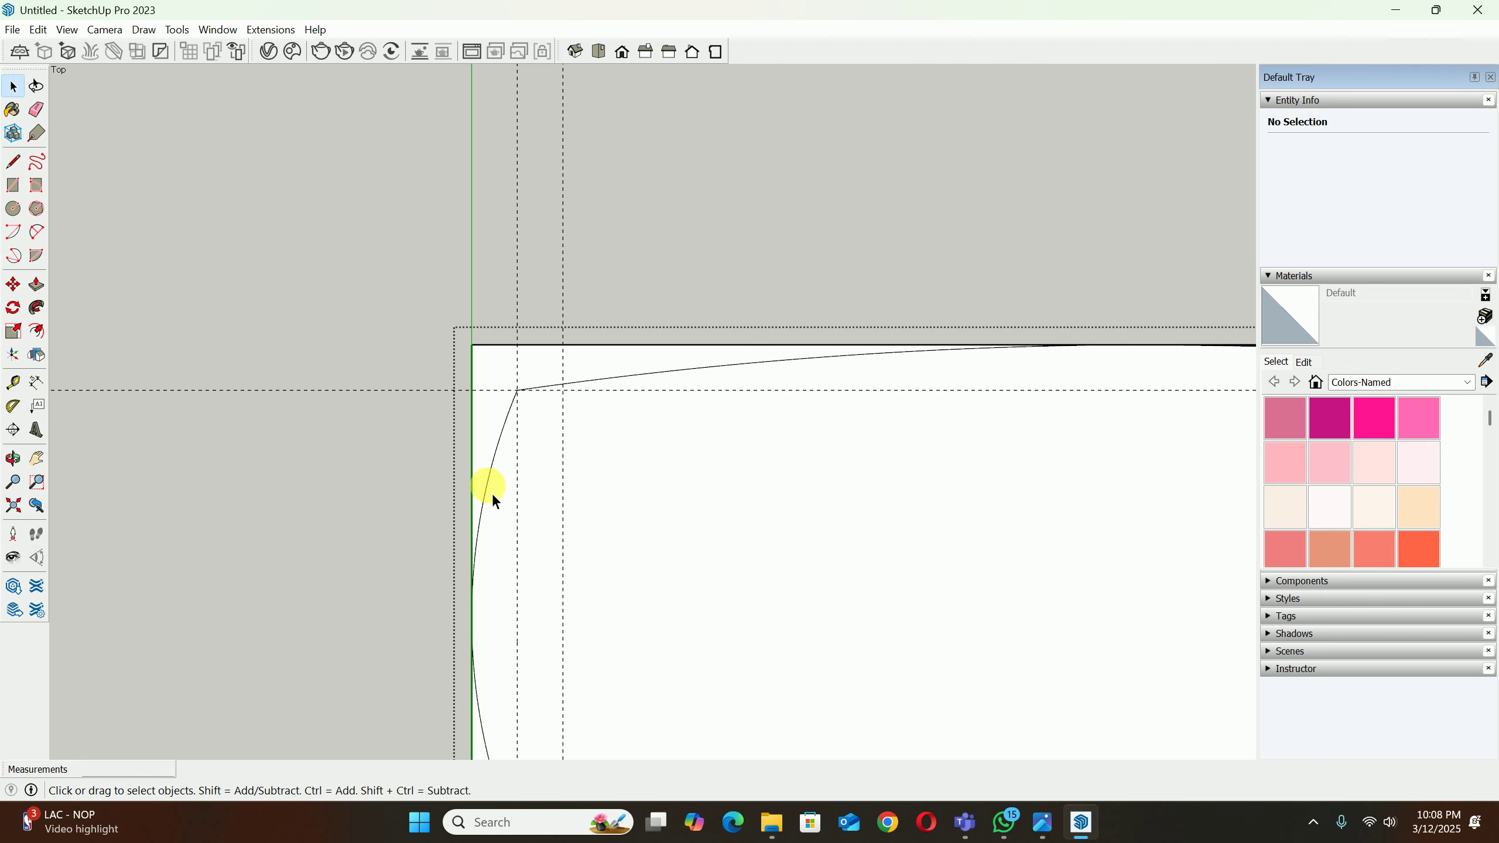
left_click(491, 492)
scroll(490, 491, "down", 1)
scroll(489, 491, "down", 5)
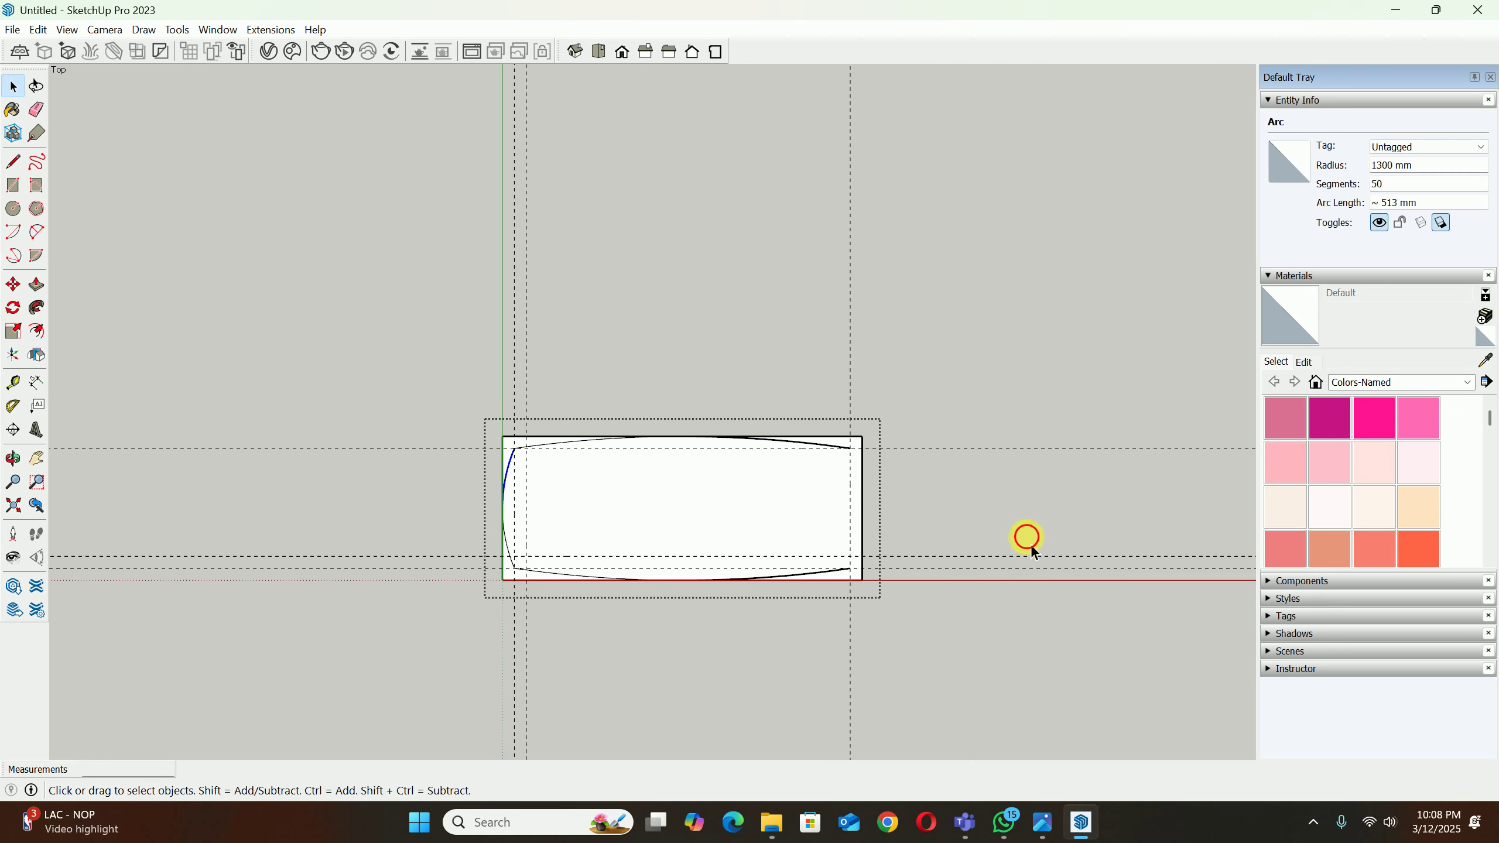
Step: Draw the right end arc between the top and bottom arcs' endpoints, bulging 100 mm out to the rectangle's right edge
scroll(868, 489, "up", 6)
key("a")
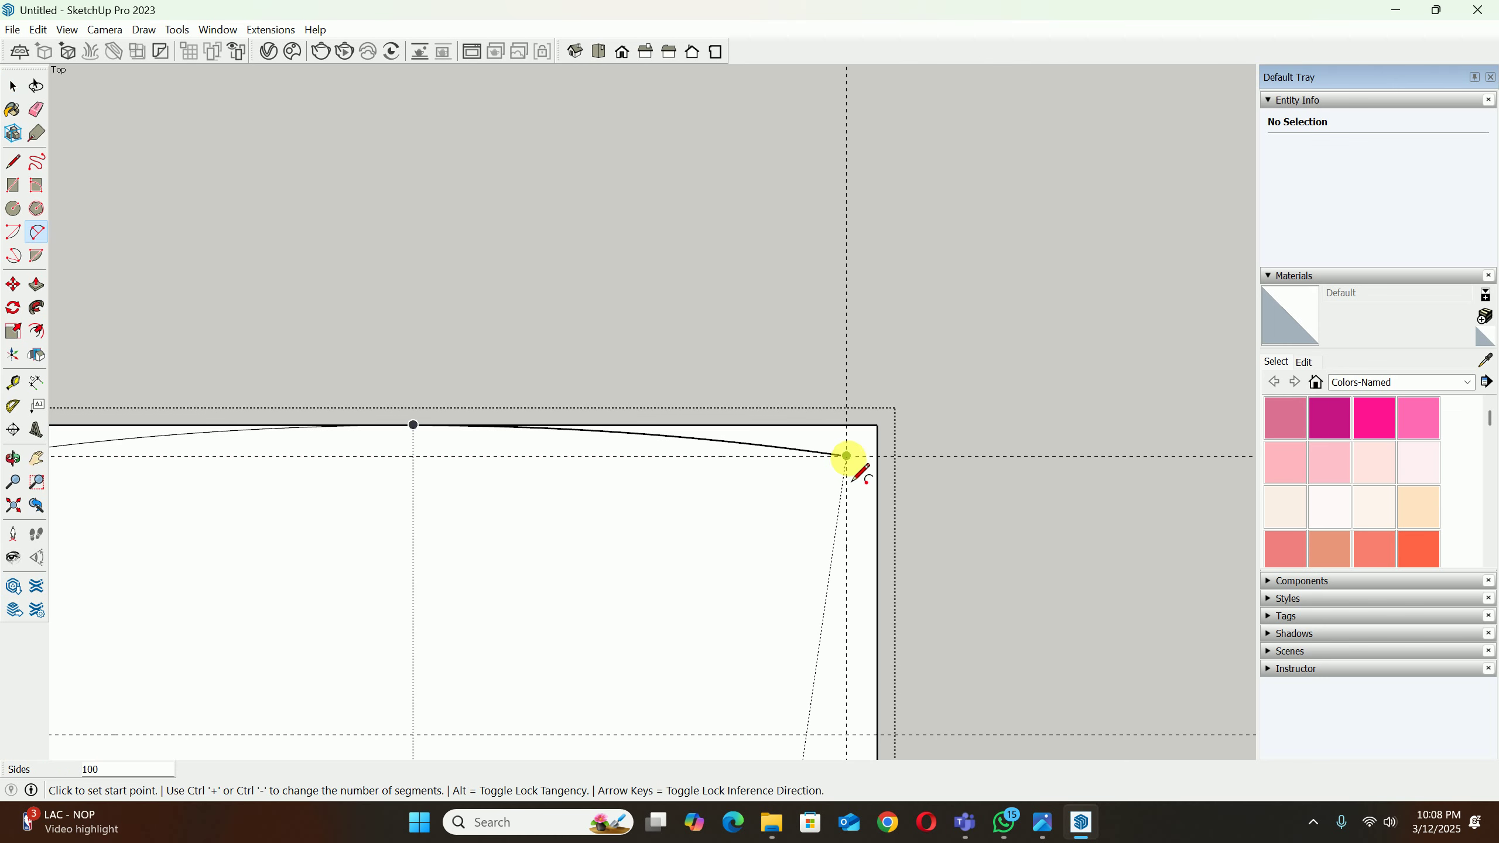
scroll(846, 458, "up", 5)
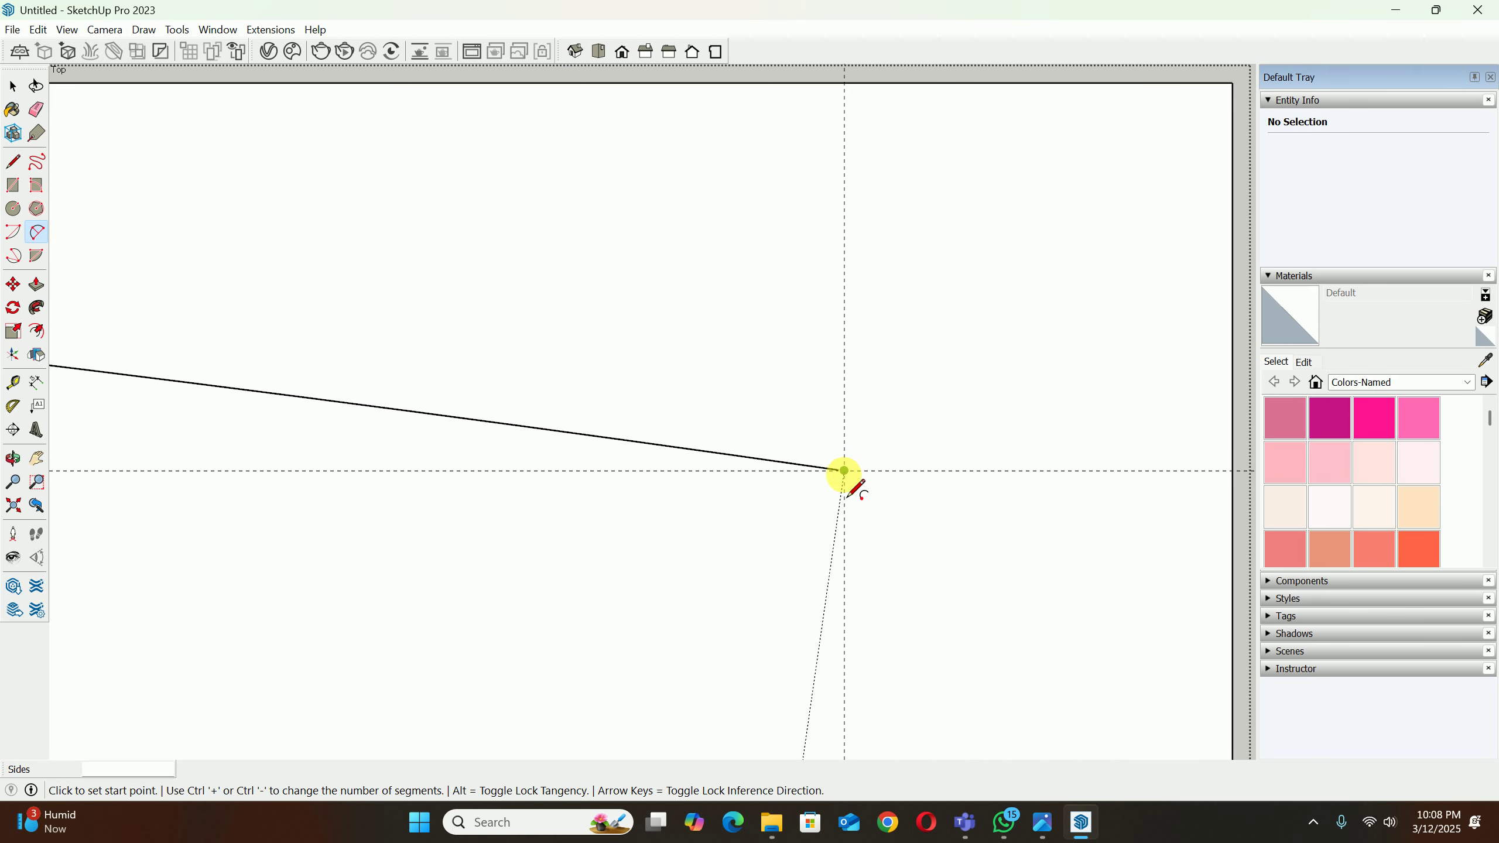
left_click(844, 471)
scroll(845, 471, "down", 6)
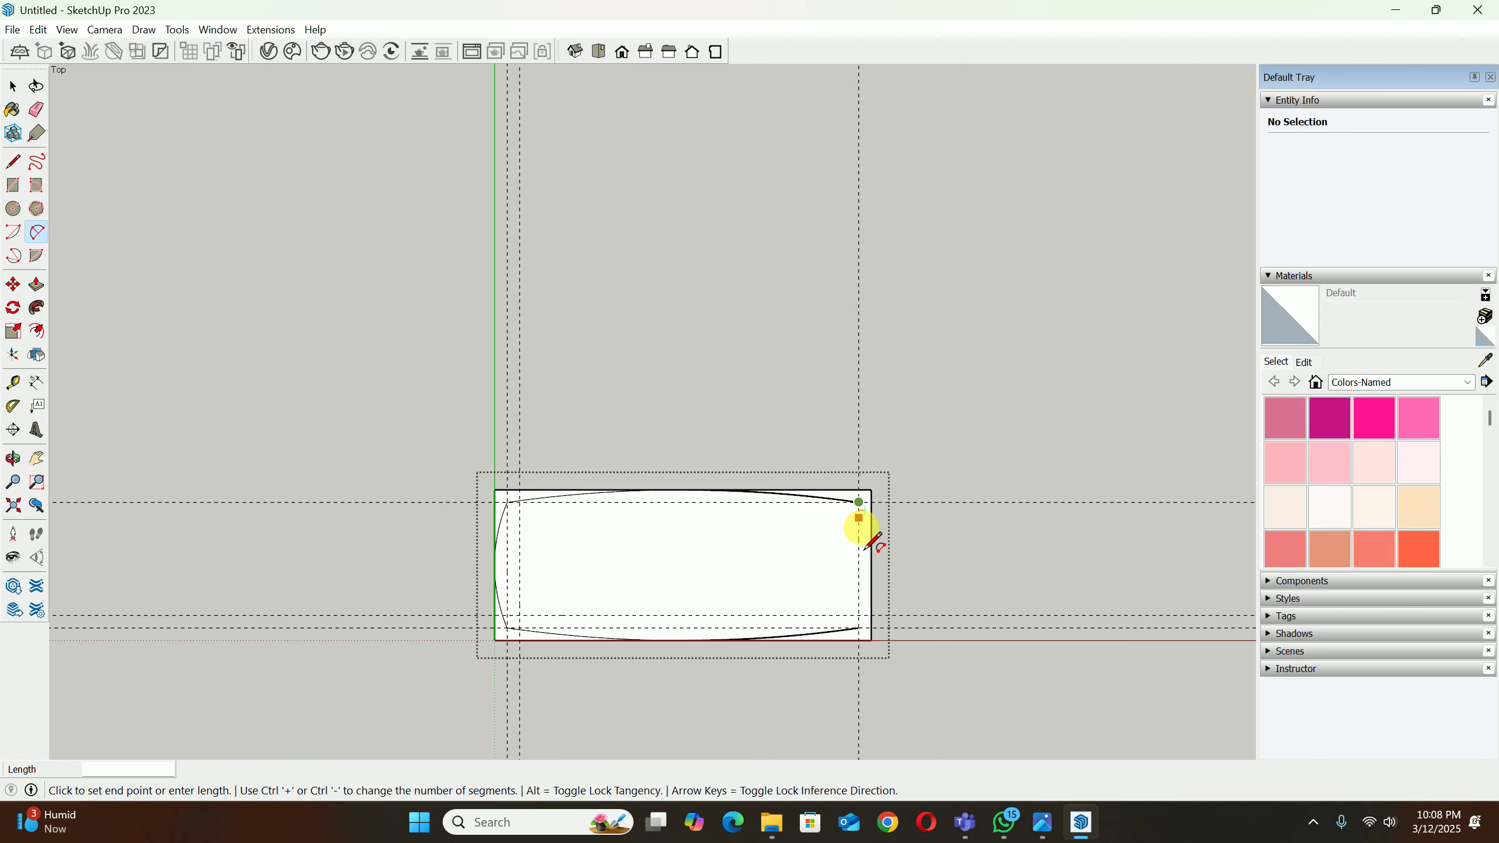
scroll(862, 632, "up", 3)
scroll(862, 633, "up", 6)
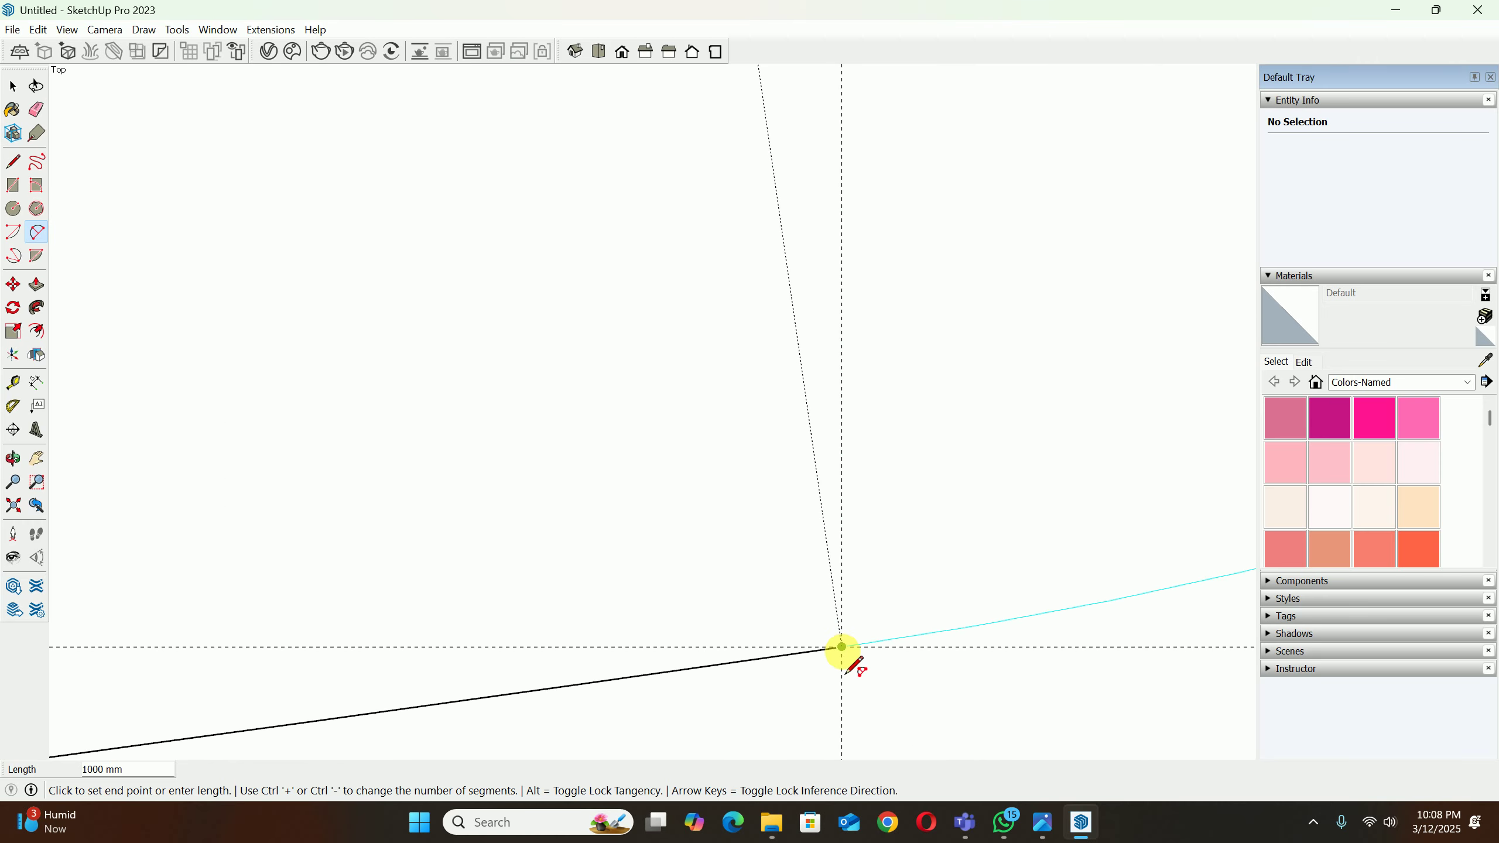
left_click(841, 650)
scroll(880, 479, "down", 3)
scroll(940, 400, "down", 5)
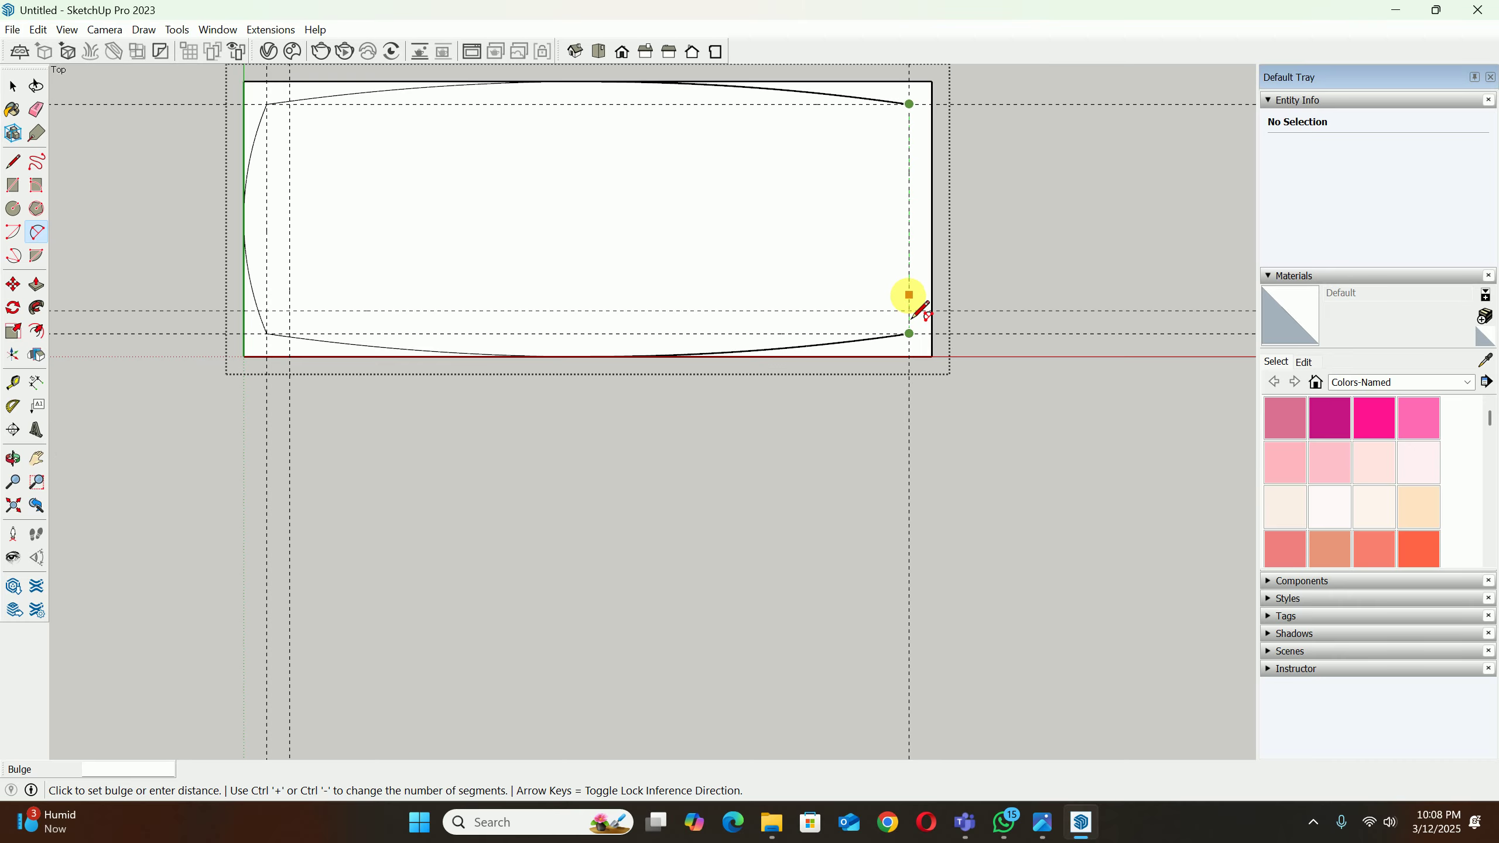
scroll(926, 227, "up", 3)
left_click(925, 270)
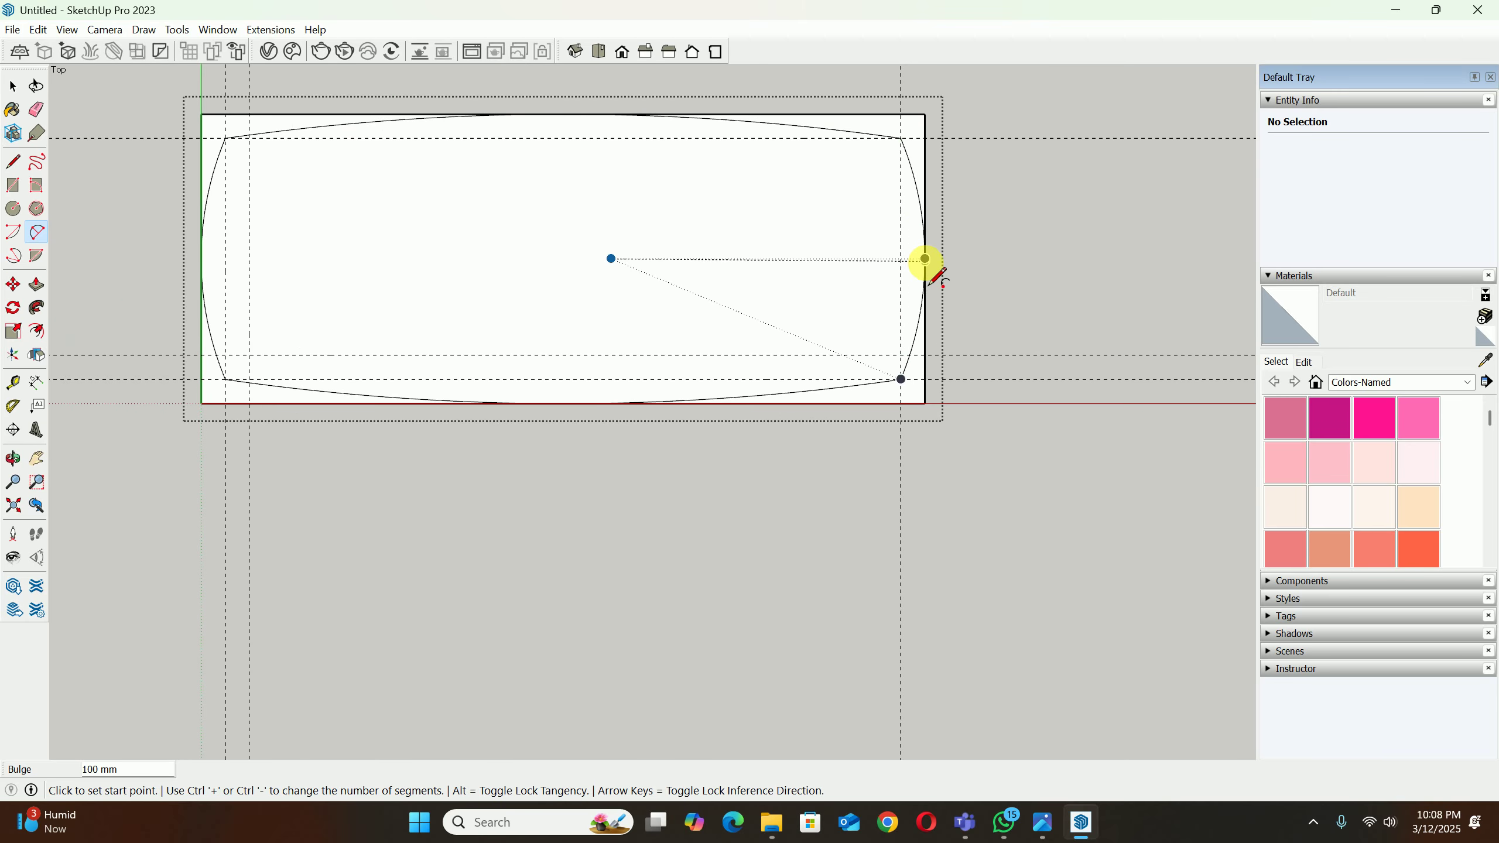
scroll(927, 248, "down", 3)
key("space")
Step: Round the outline's lower-left corner with an arc bulging about 26 mm between the guides' crossings with the left and bottom arcs
scroll(534, 304, "up", 3)
scroll(687, 189, "up", 2)
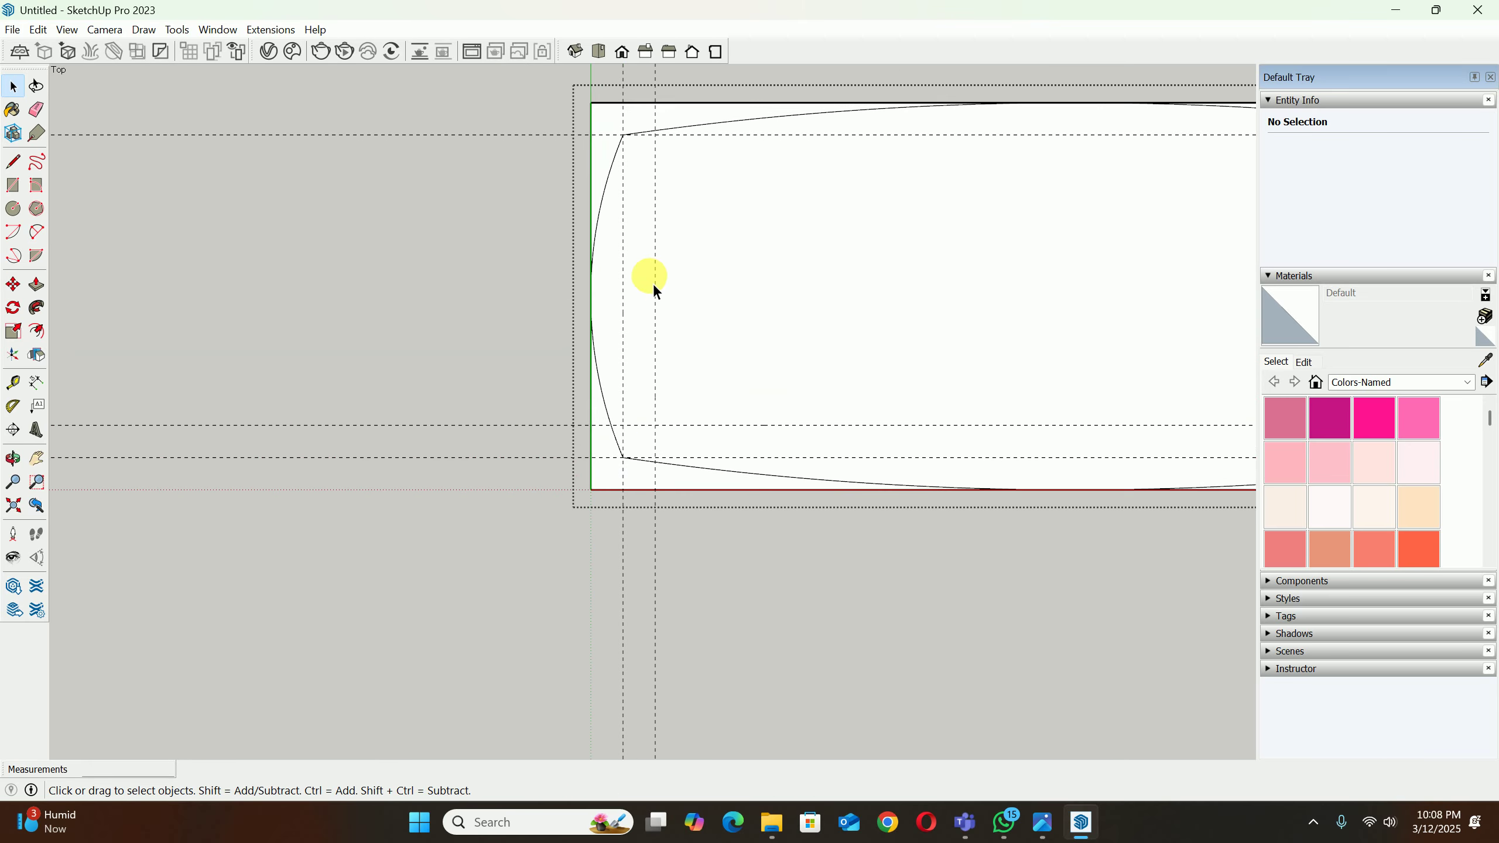
key("a")
scroll(619, 425, "up", 2)
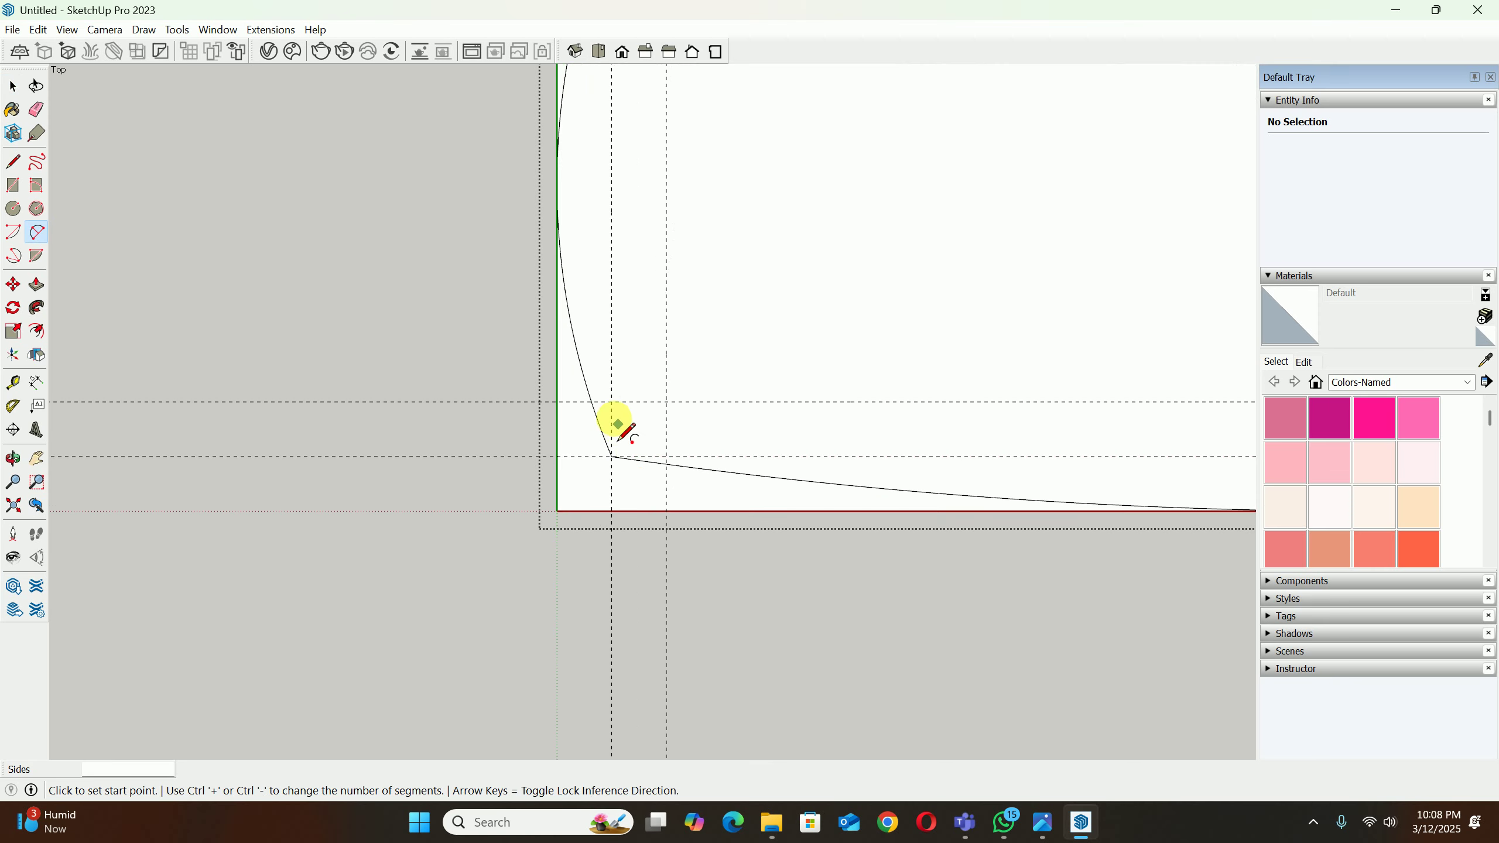
scroll(591, 404, "up", 1)
scroll(591, 403, "up", 2)
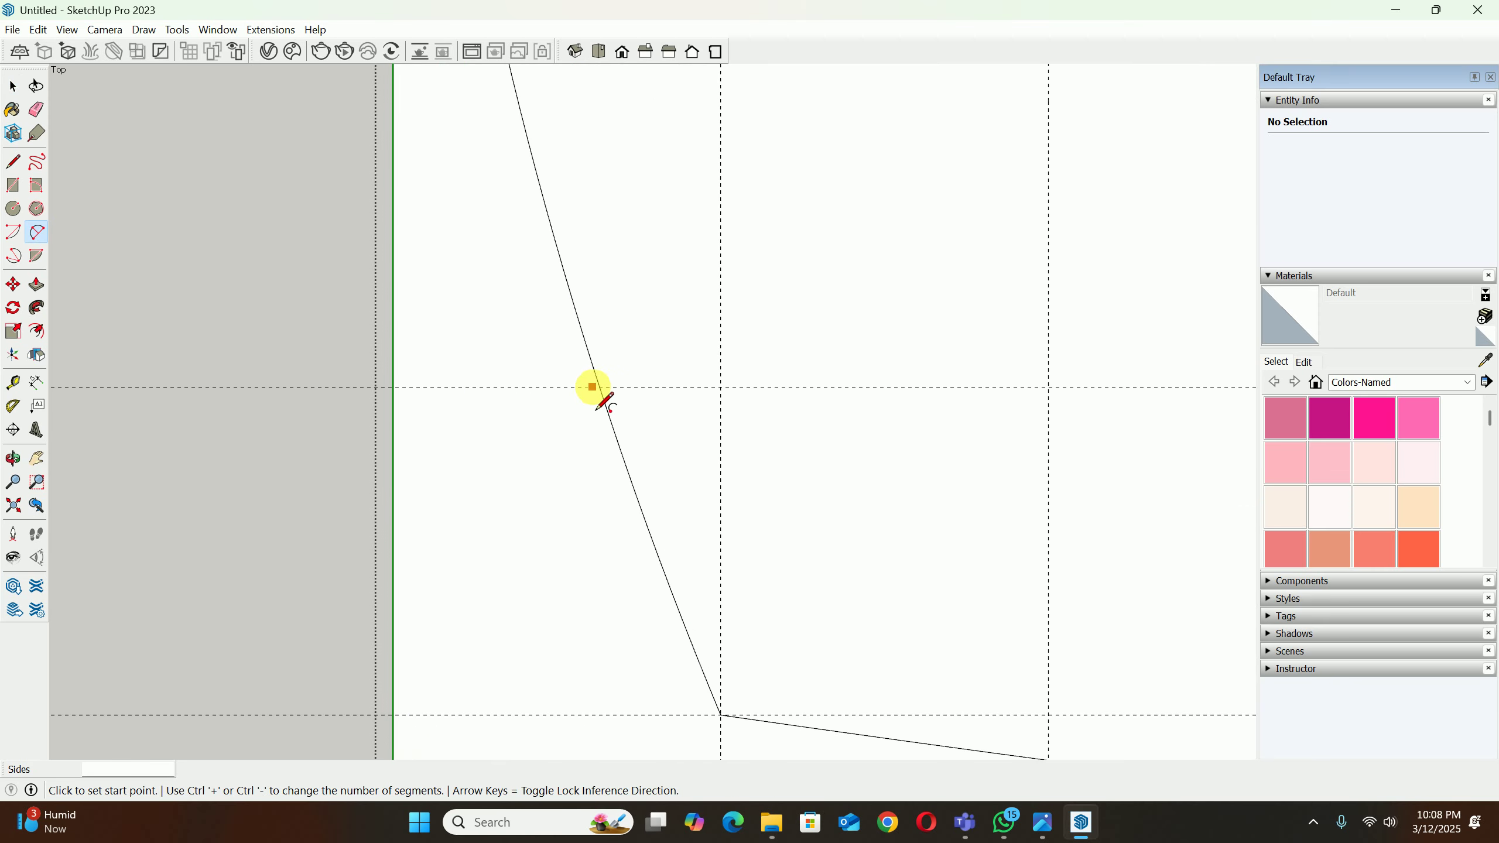
scroll(601, 410, "up", 1)
left_click(600, 384)
scroll(625, 402, "down", 3)
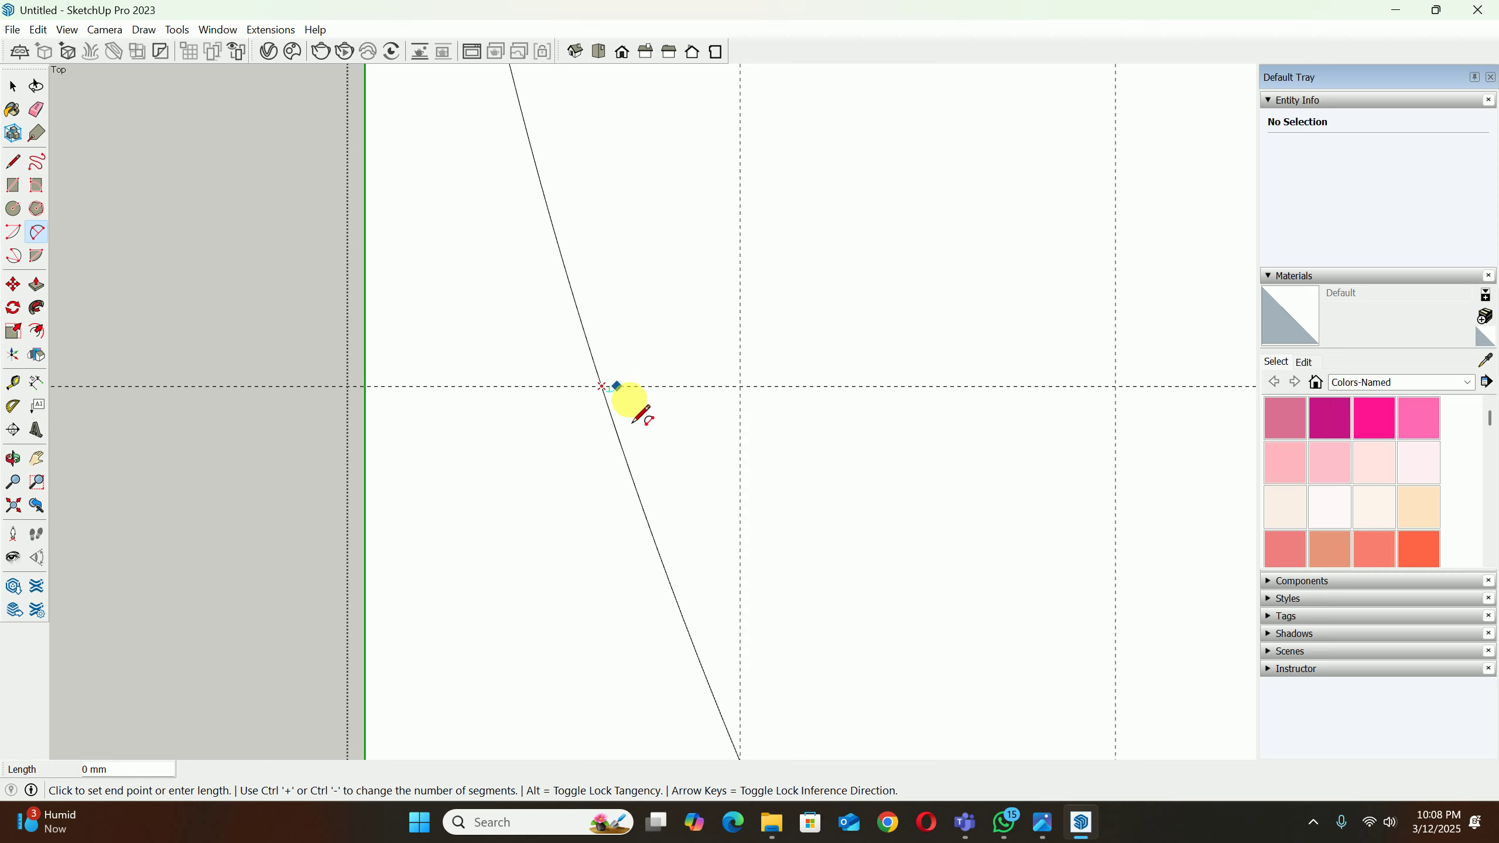
scroll(806, 508, "up", 3)
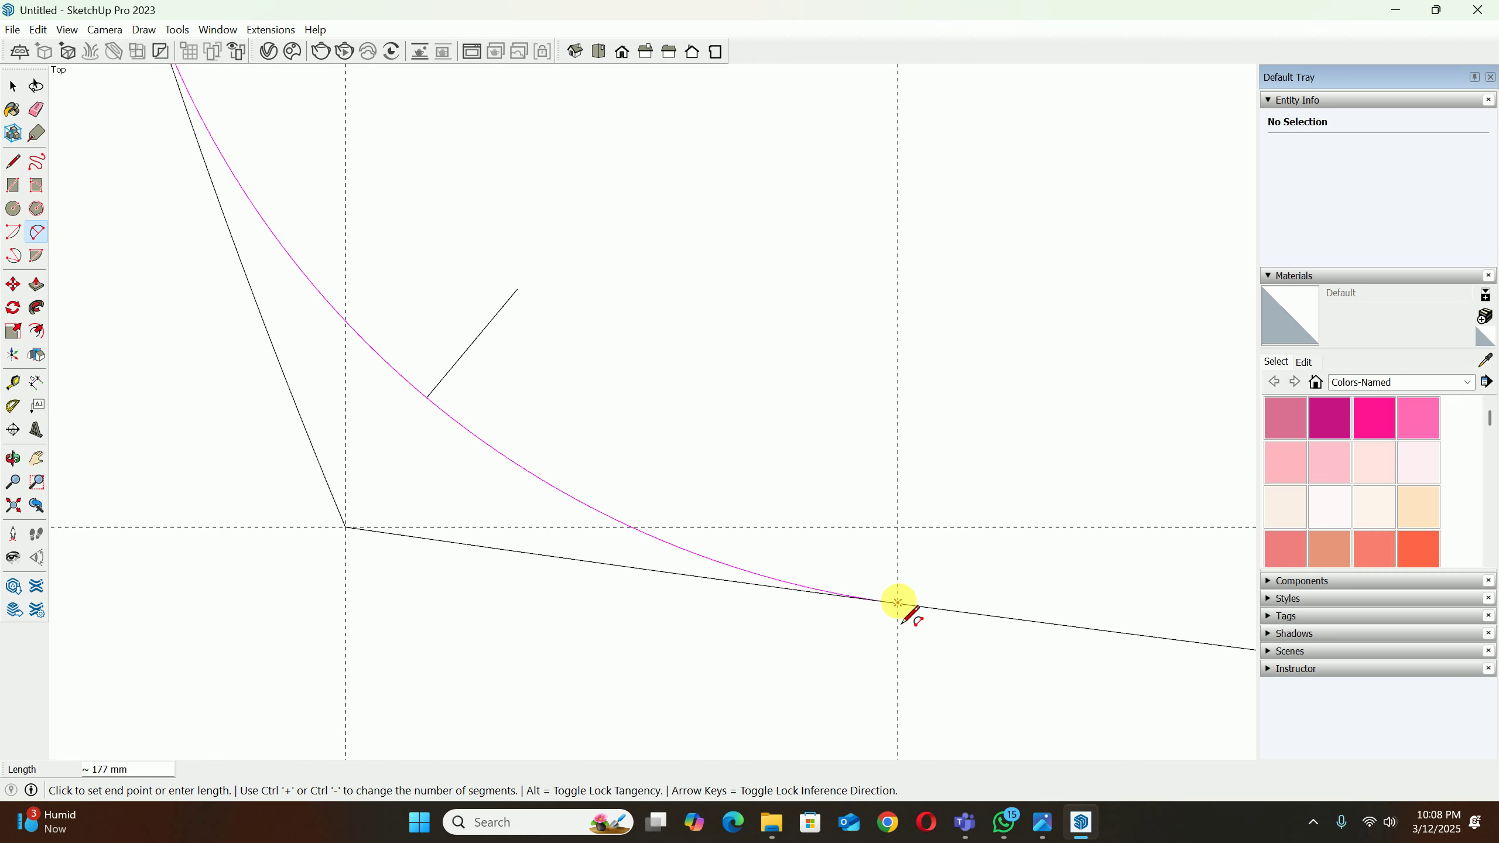
left_click(897, 602)
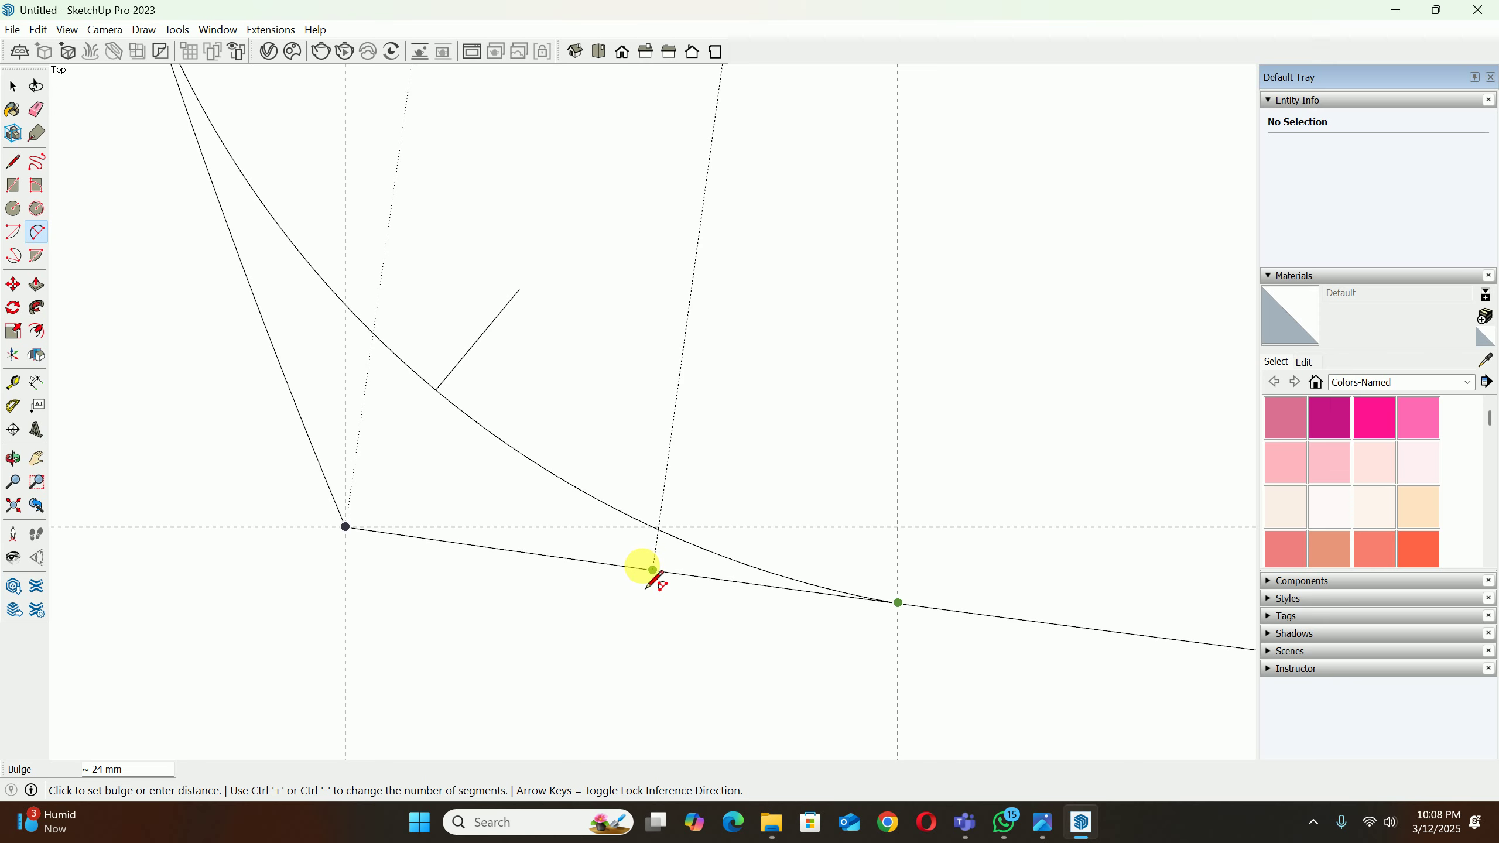
scroll(642, 565, "down", 3)
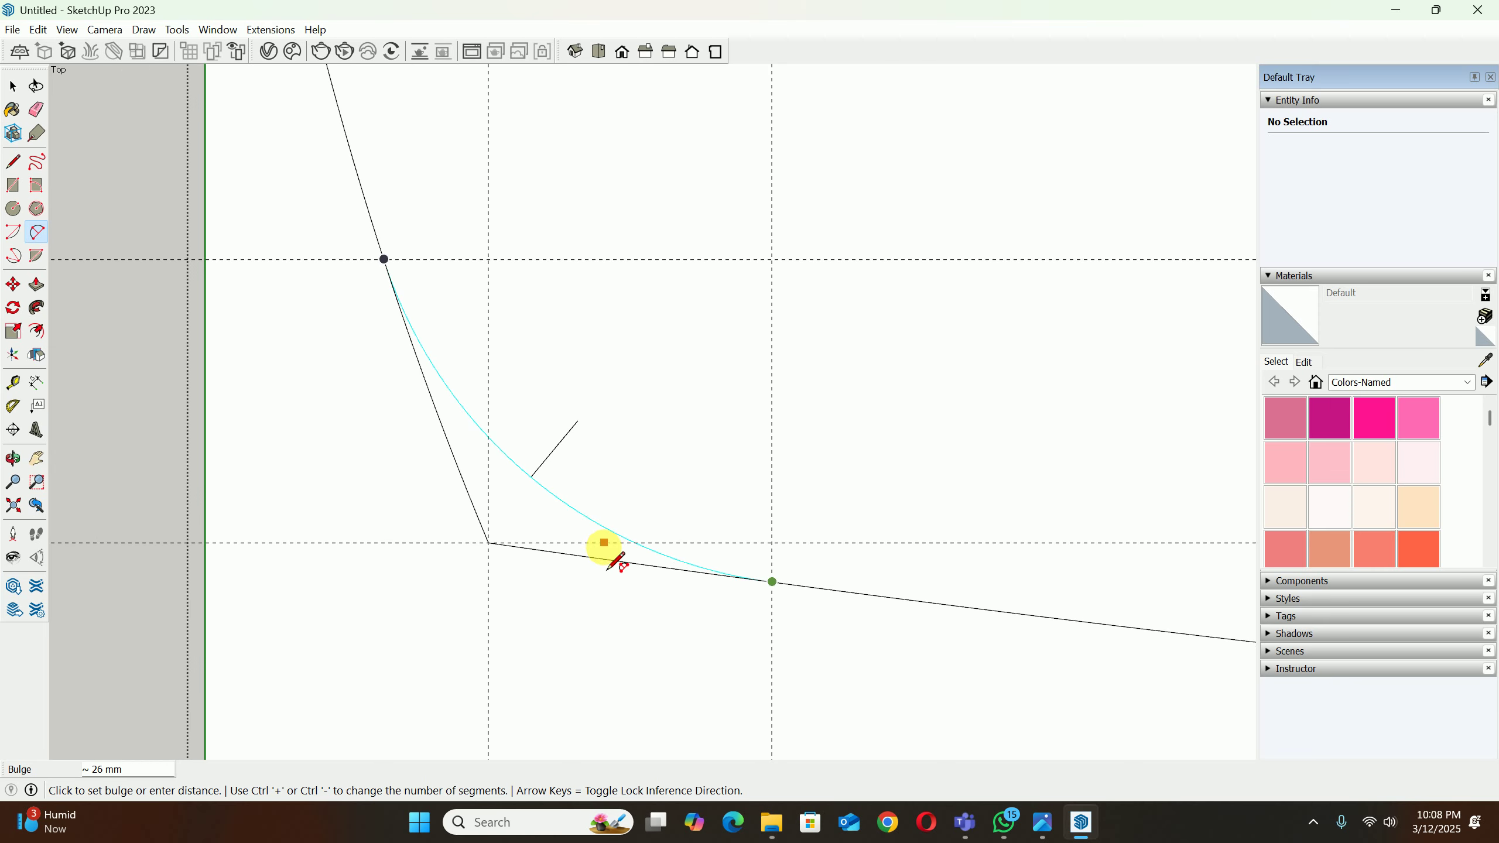
left_click(608, 568)
scroll(603, 507, "down", 6)
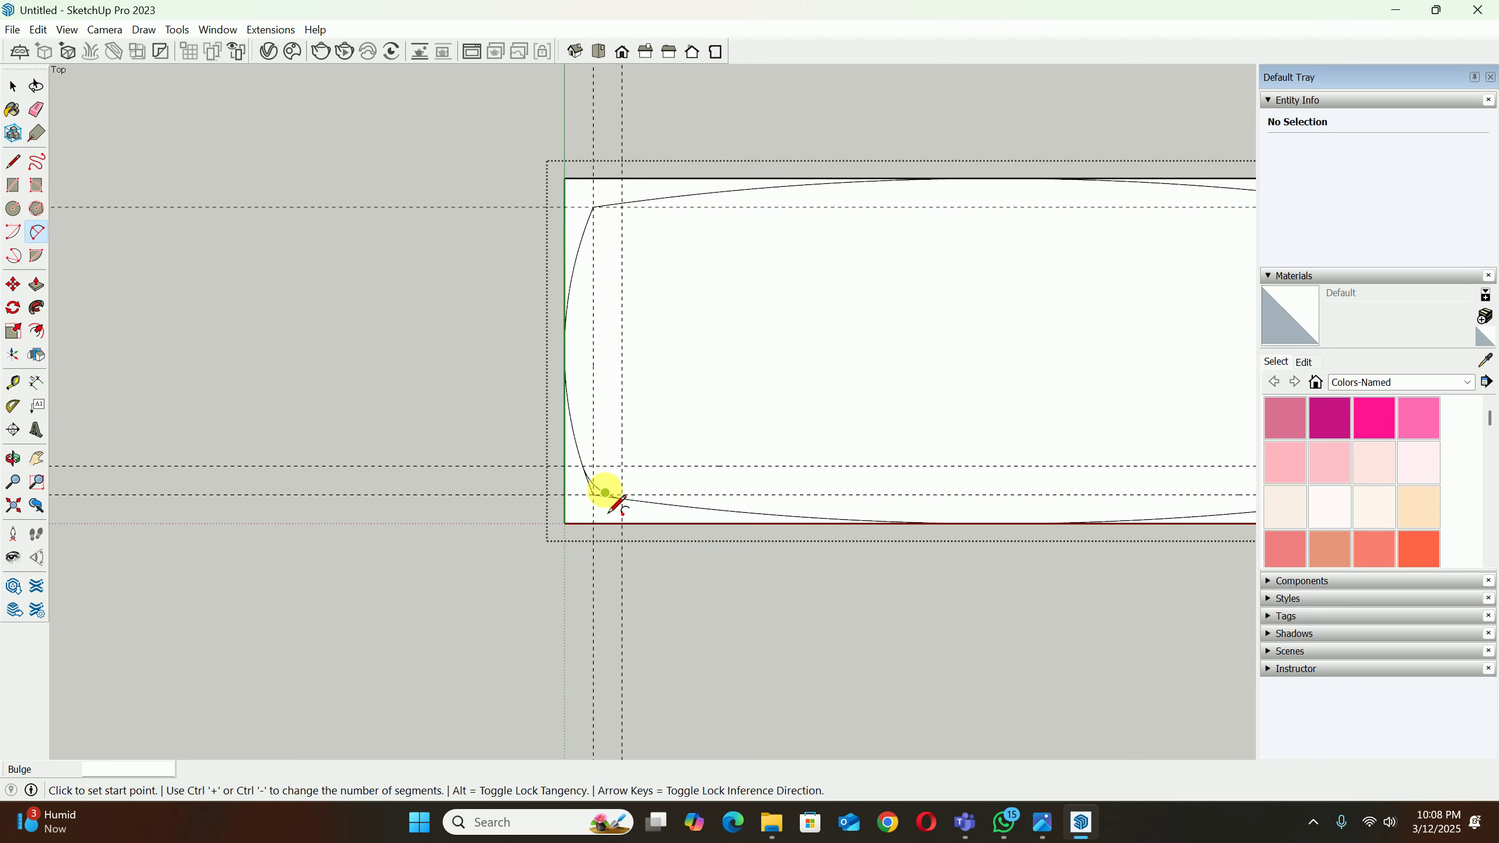
Step: Add guides 100 mm inward from the existing guides through the outline's top and right-hand corners
scroll(645, 354, "up", 3)
key("t")
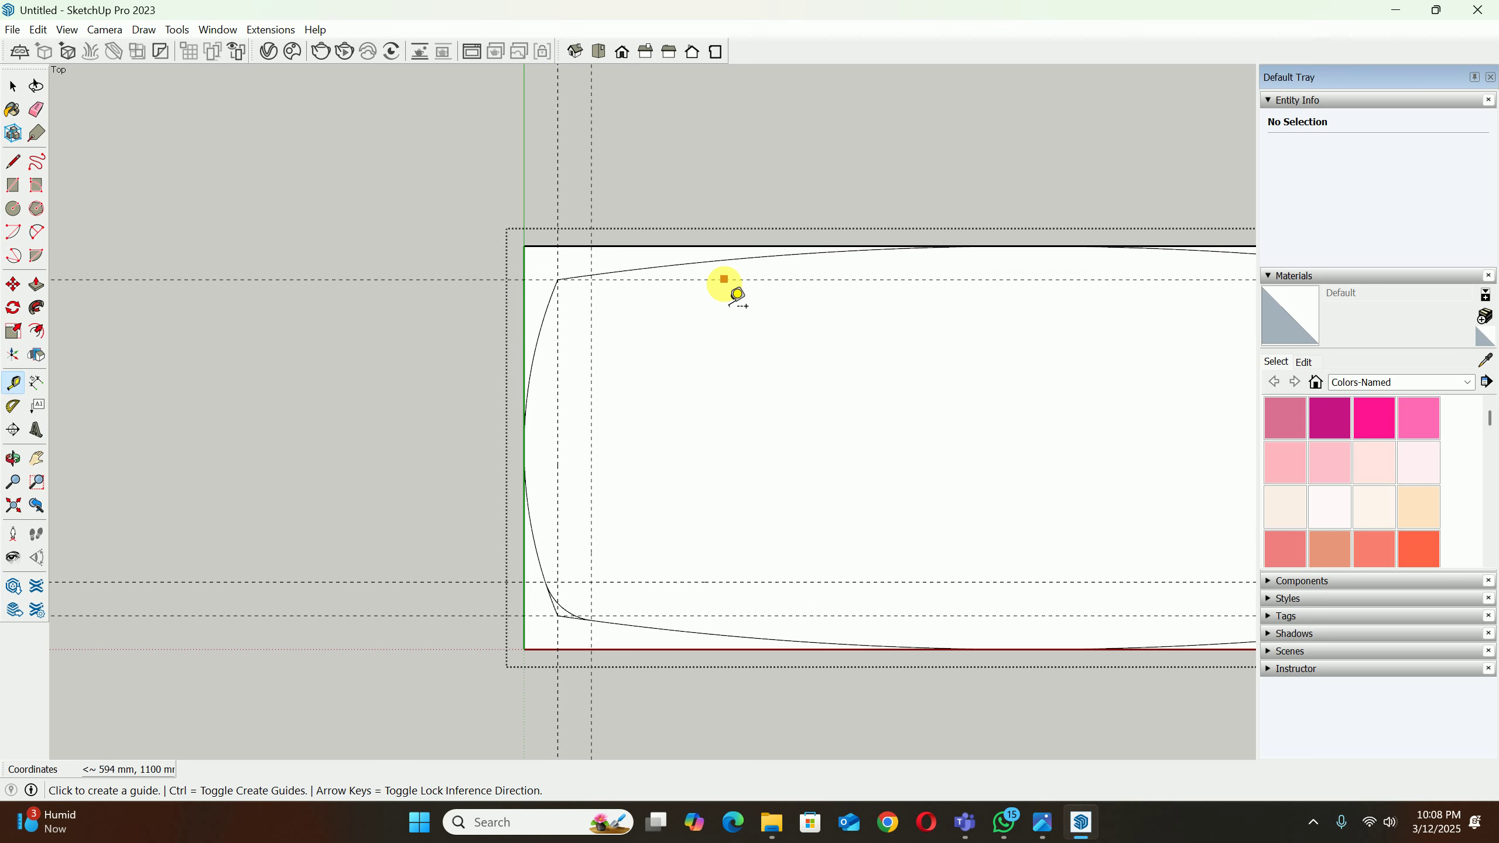
left_click(724, 279)
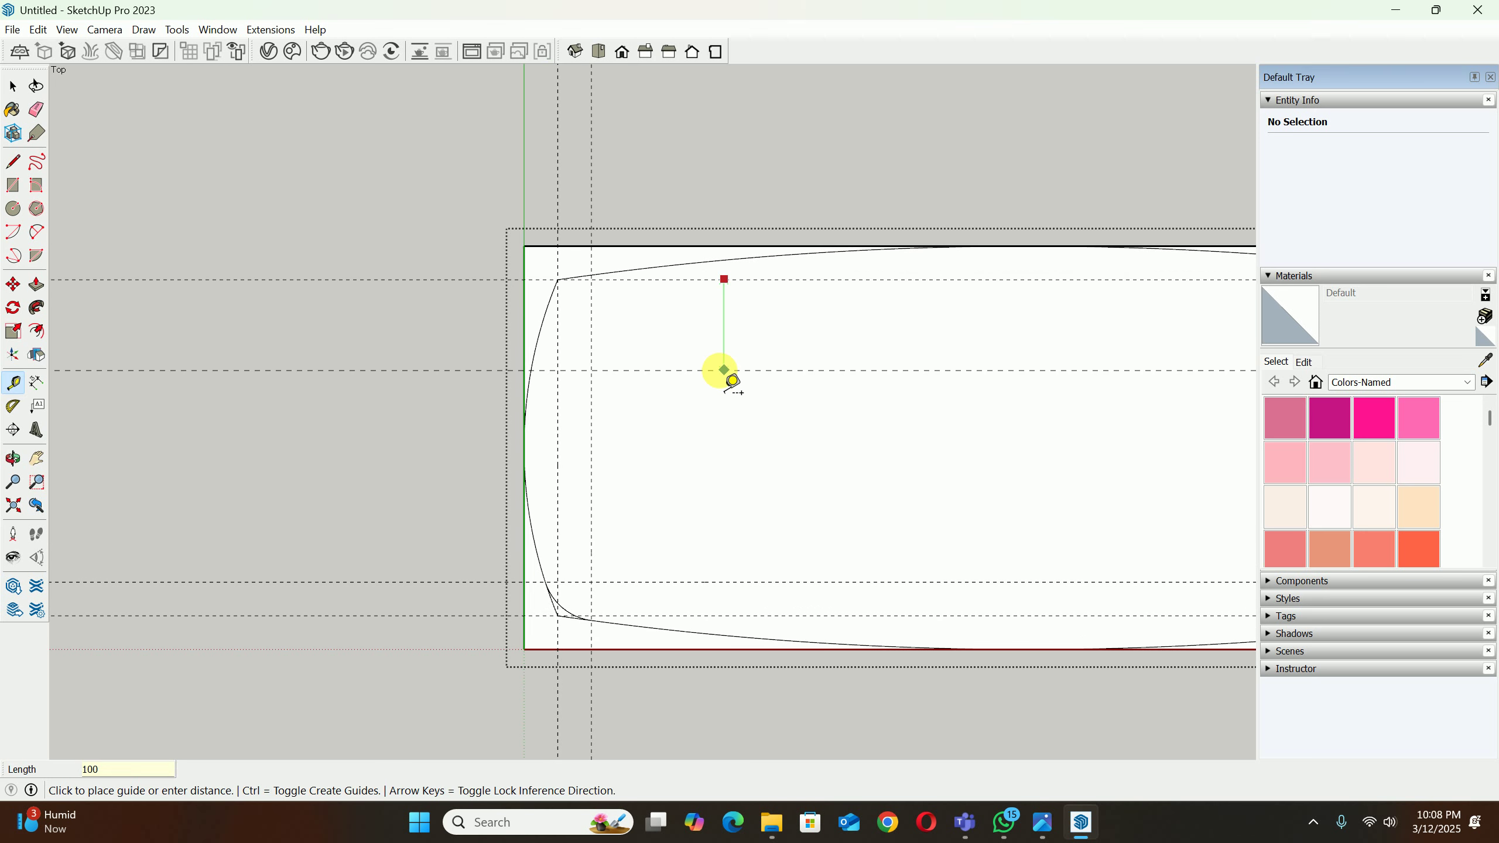
key("Return")
scroll(732, 375, "down", 4)
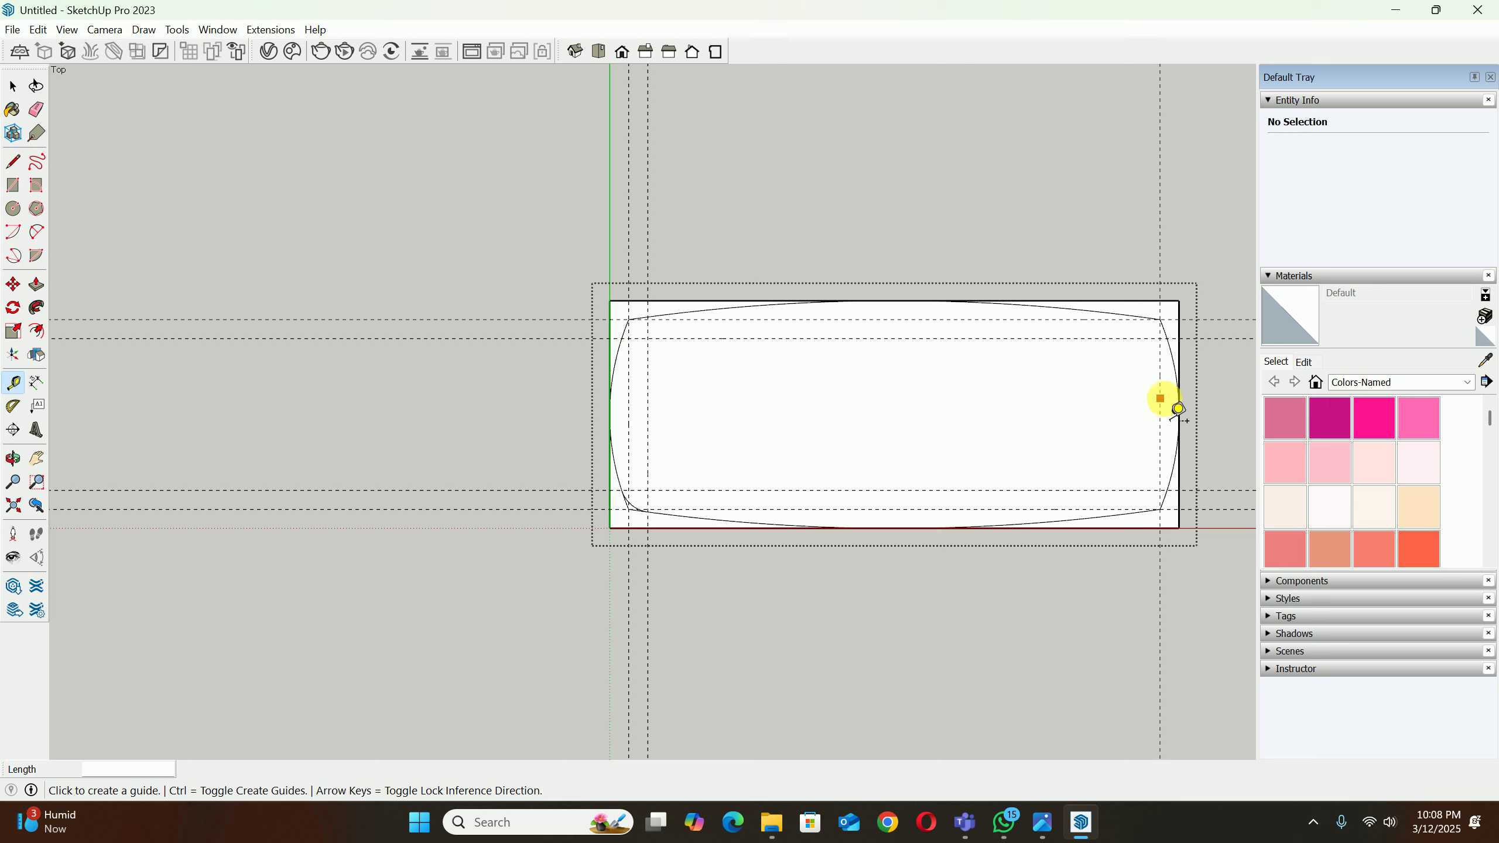
left_click(1159, 398)
type("100")
key("Return")
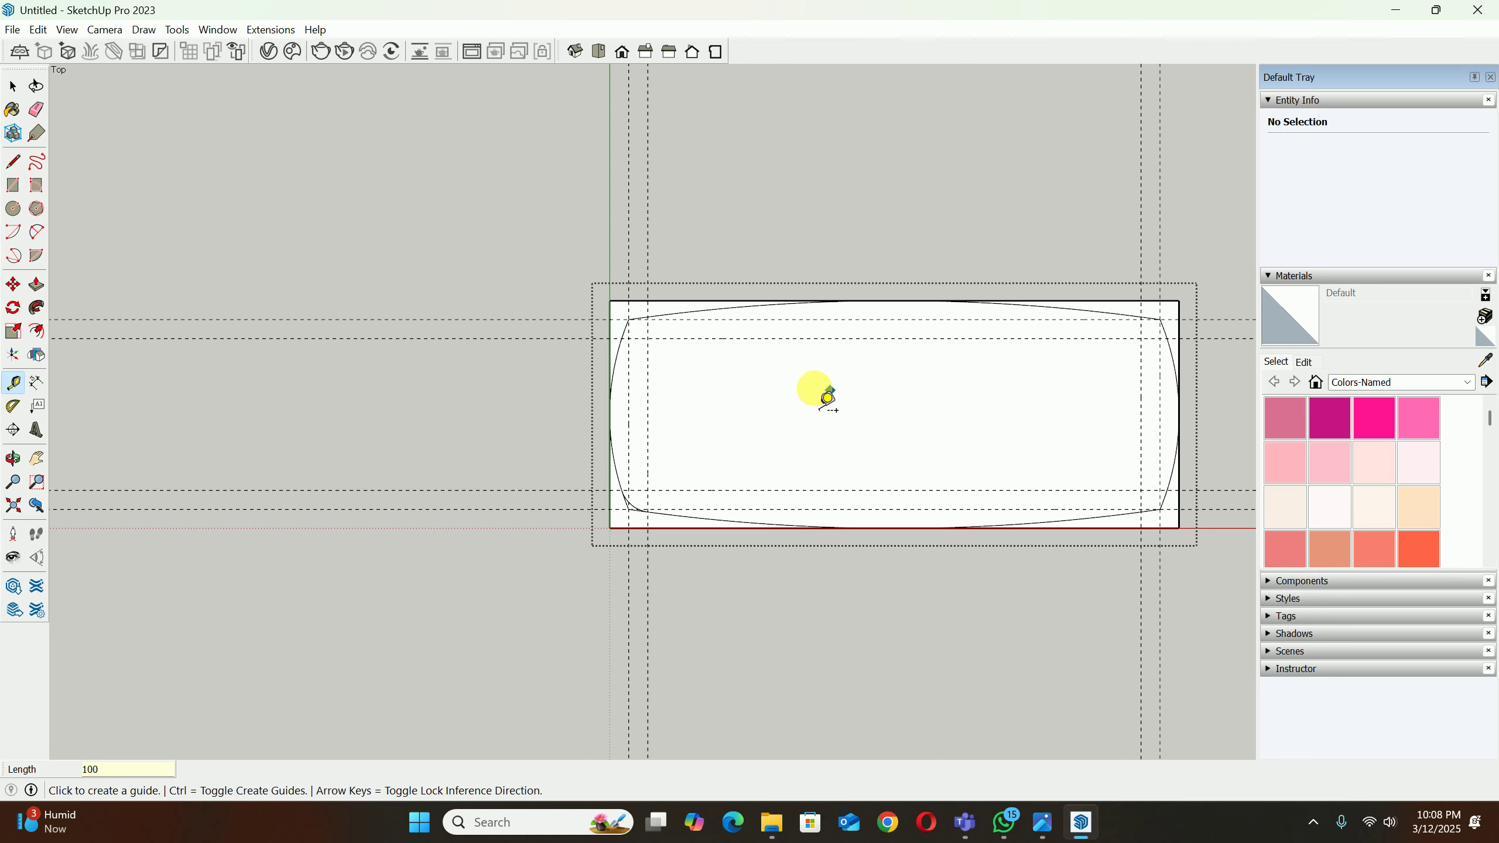
key("a")
scroll(649, 352, "up", 10)
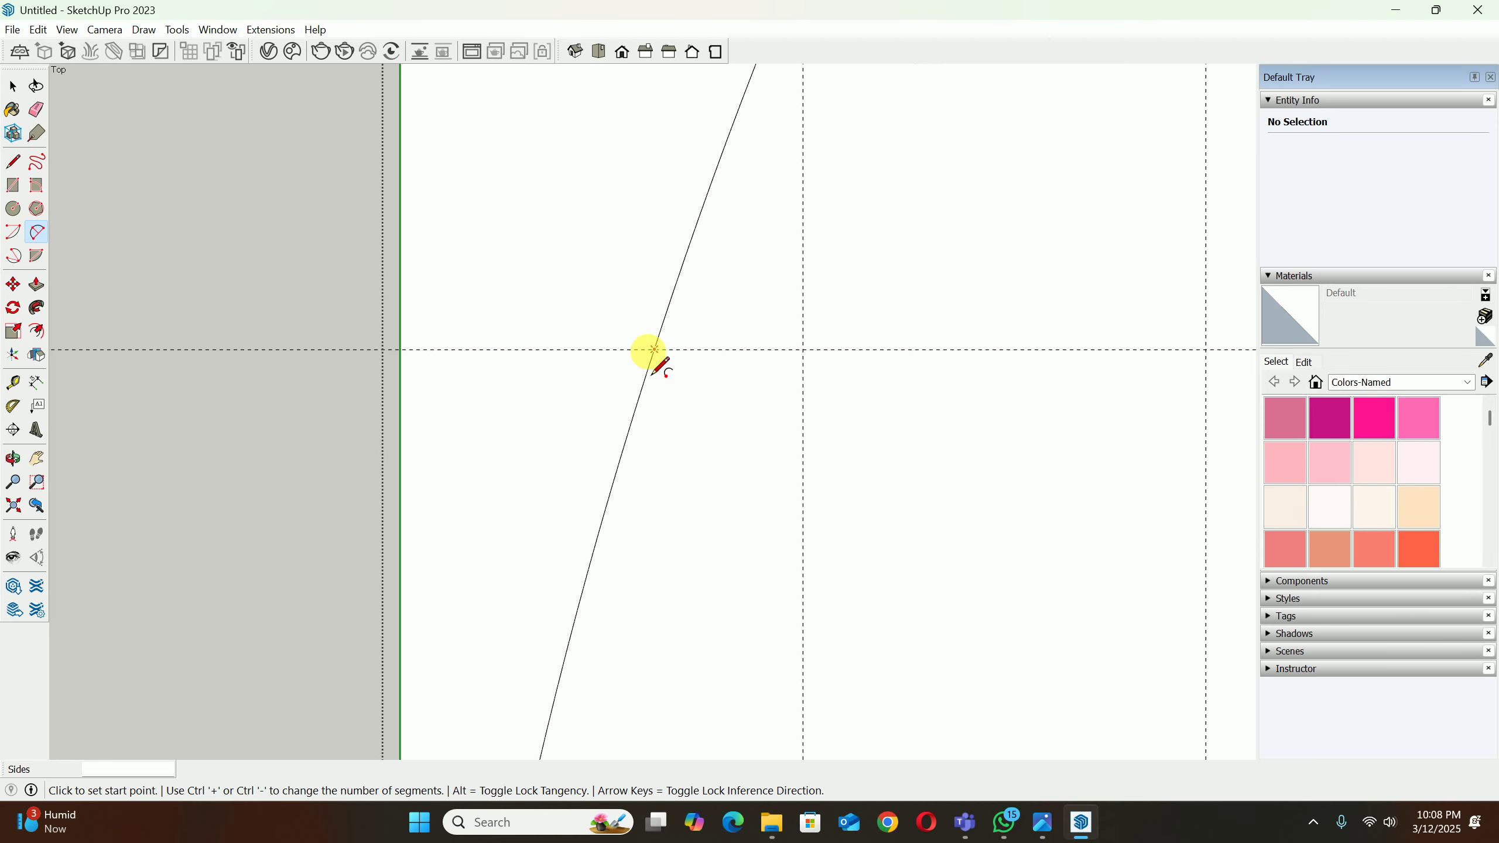
scroll(648, 351, "up", 2)
left_click(657, 349)
scroll(729, 241, "down", 5)
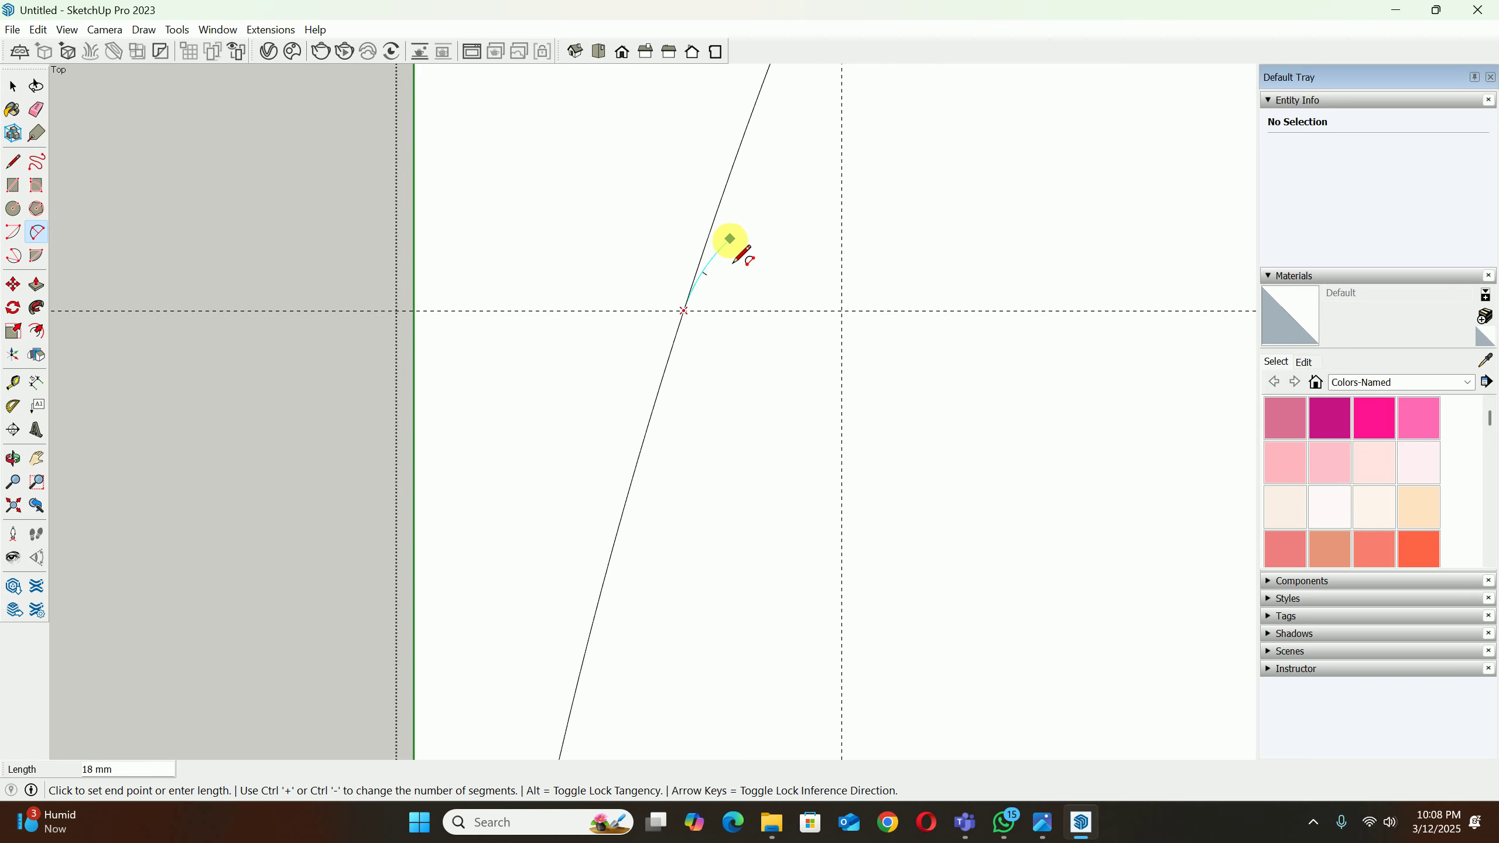
scroll(876, 142, "up", 6)
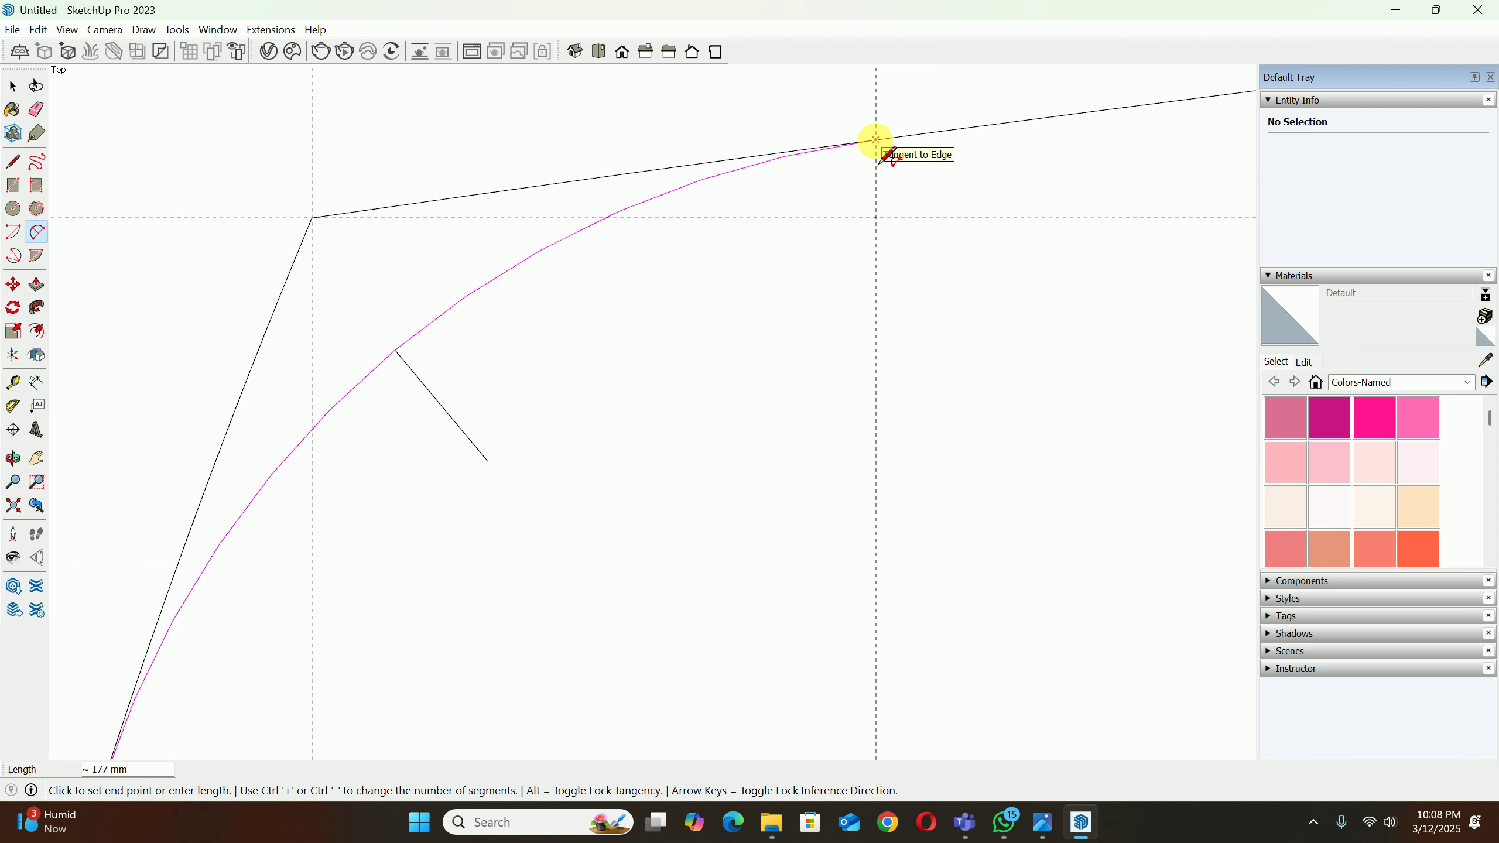
scroll(861, 152, "down", 7)
key("space")
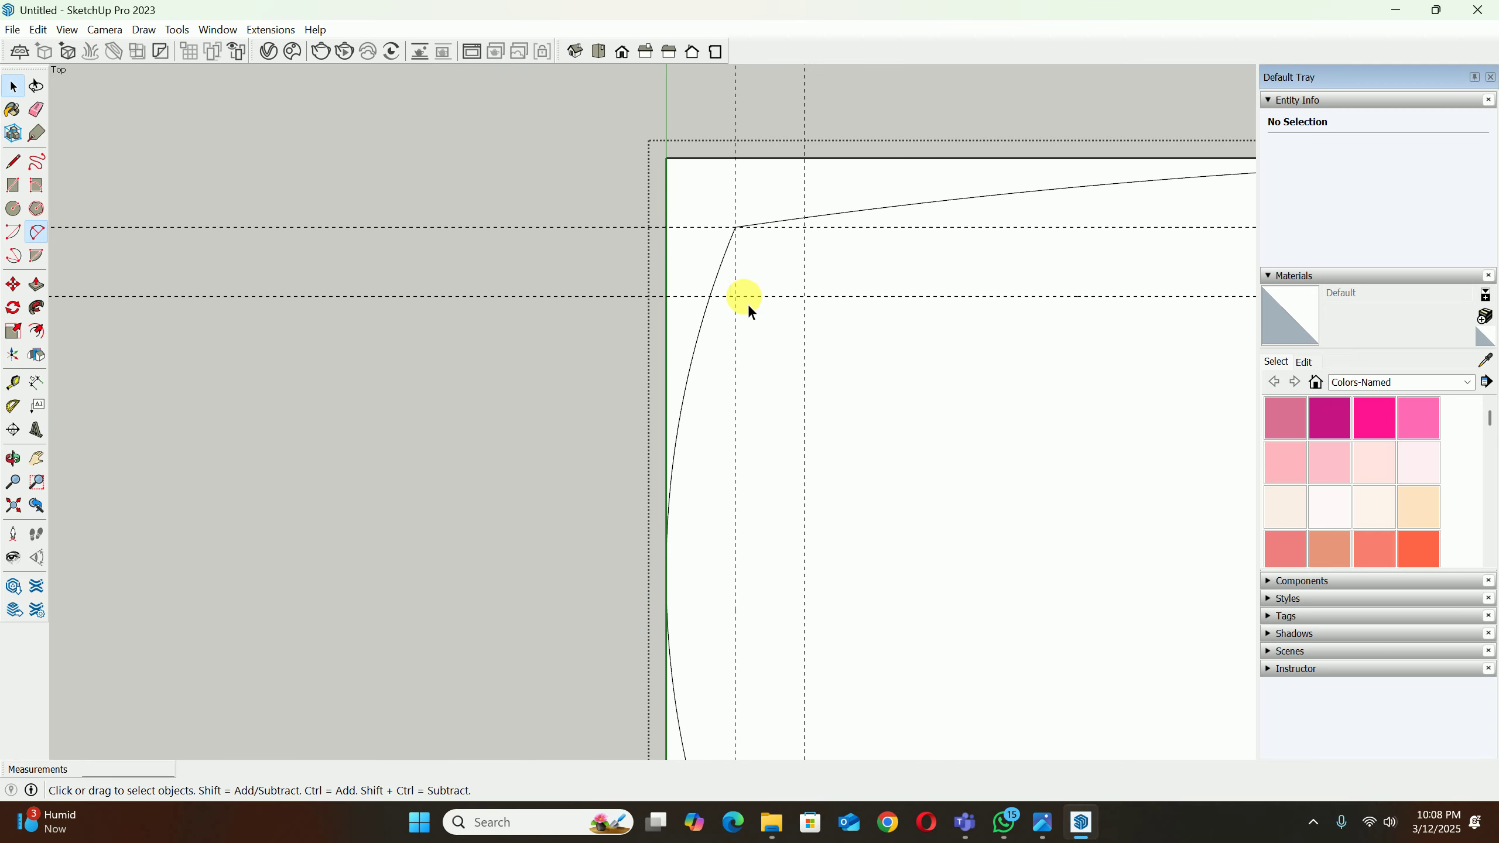
Step: Set the lower-left corner arc's segments to 50 and reselect the arc to check its smoothness
scroll(754, 510, "down", 4)
scroll(762, 665, "up", 4)
left_click(730, 654)
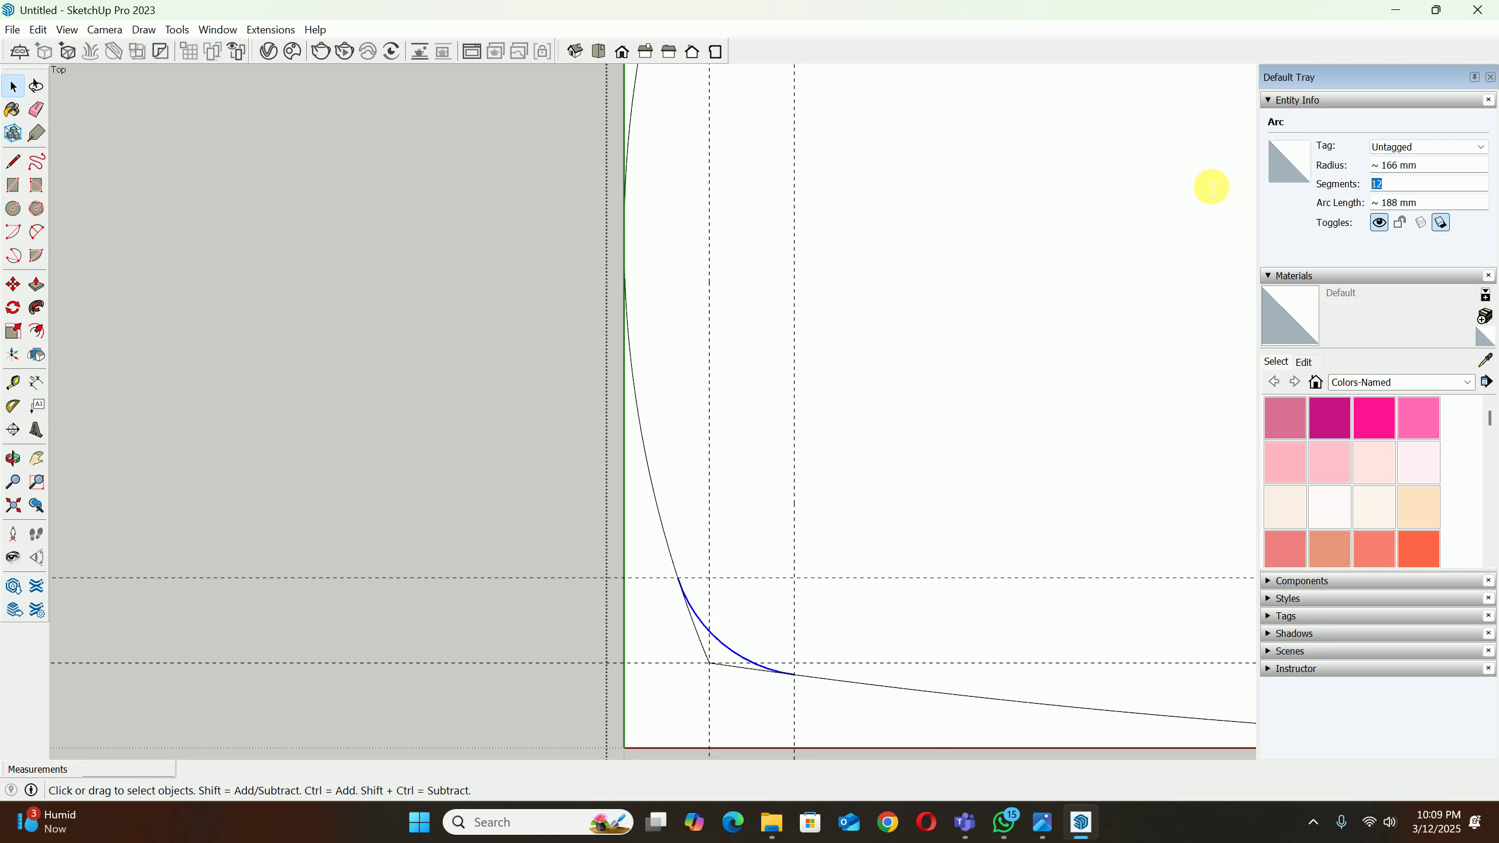
type("50")
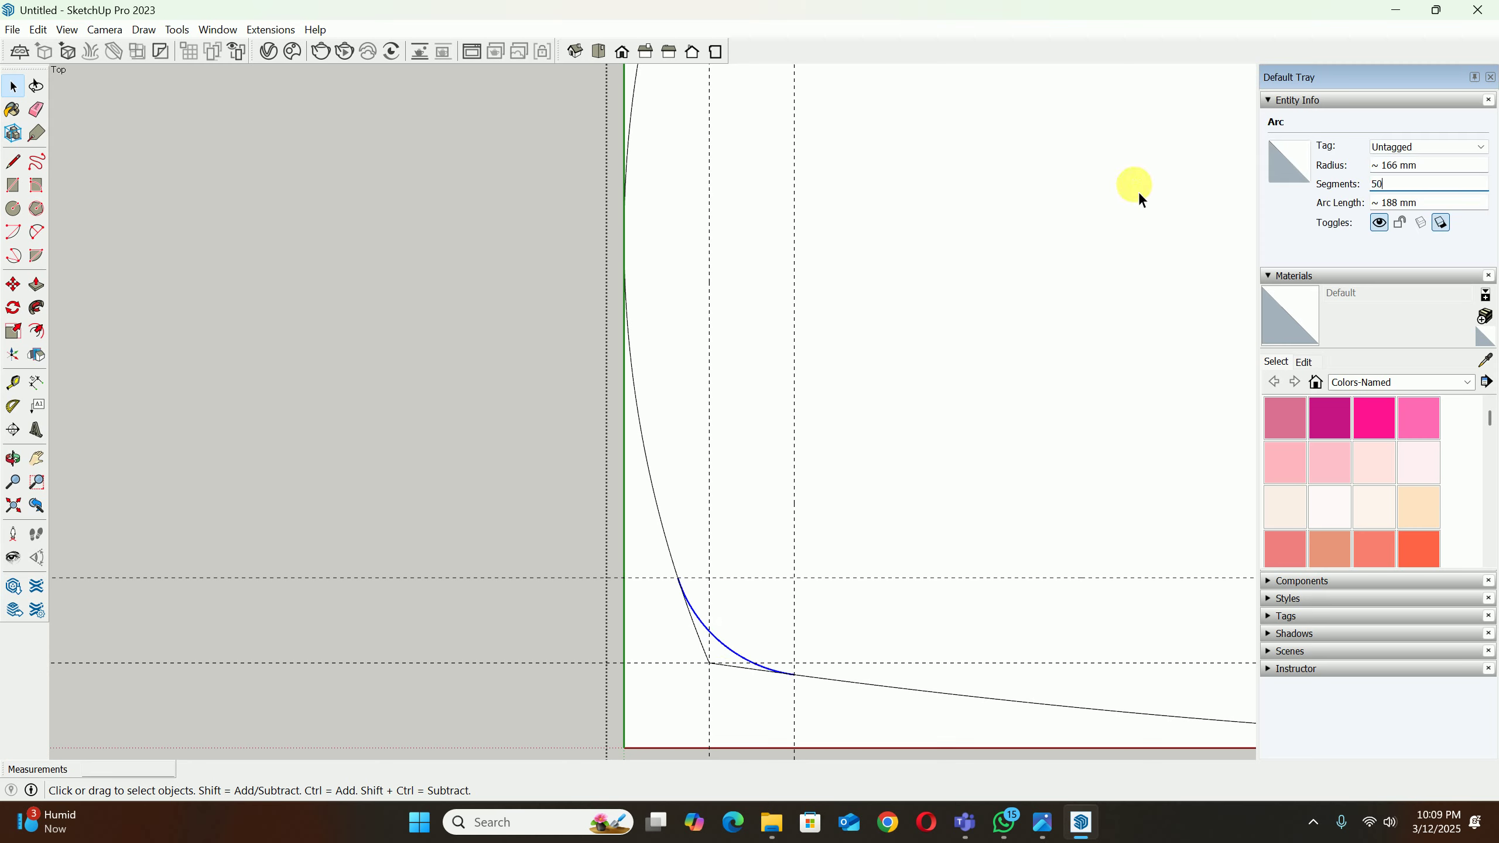
left_click(410, 442)
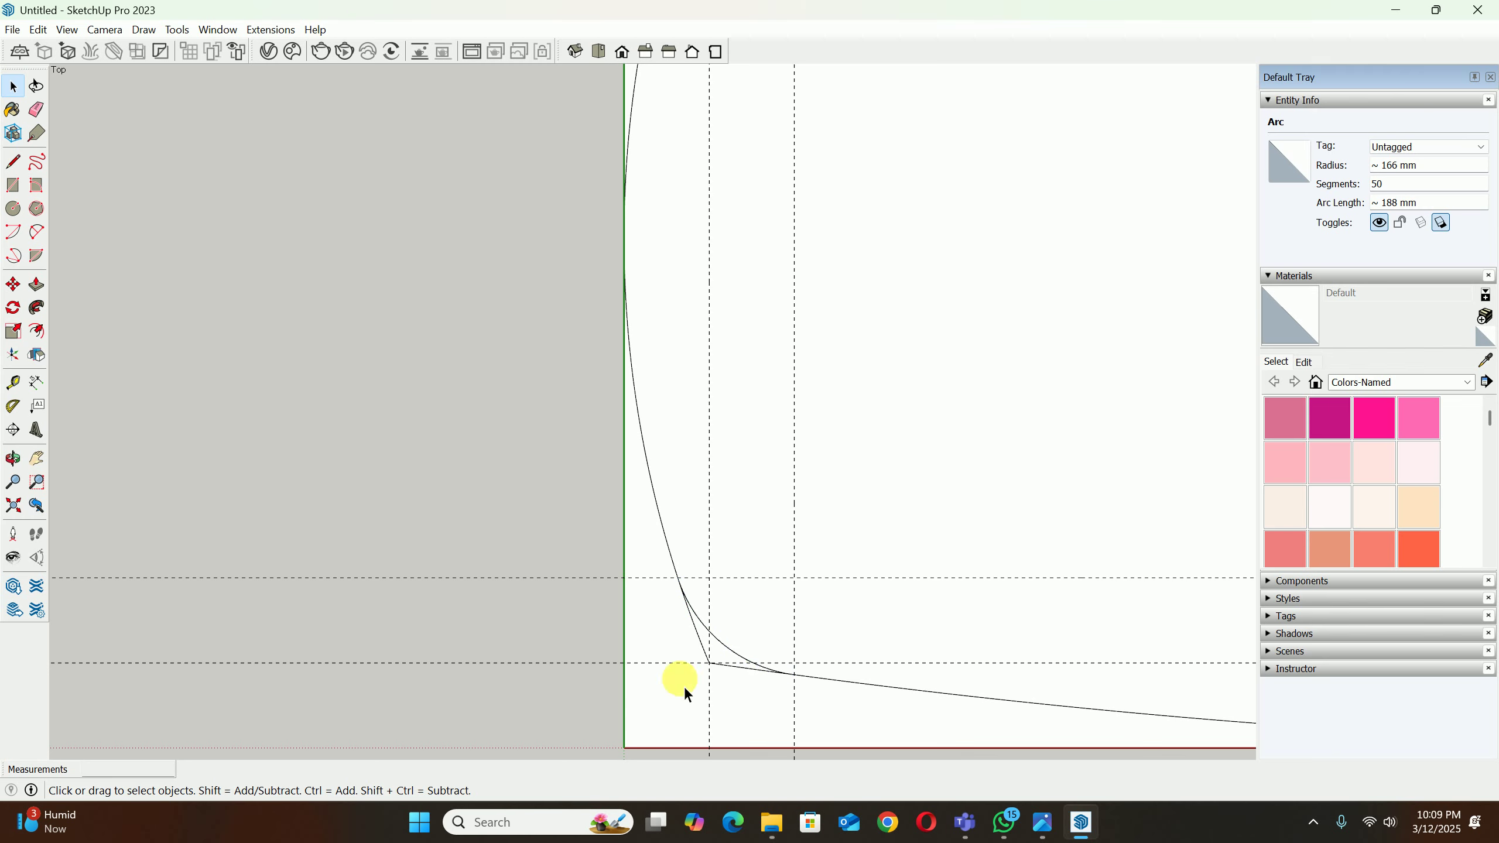
left_click(735, 655)
double_click(736, 655)
left_click(735, 655)
scroll(686, 391, "down", 4)
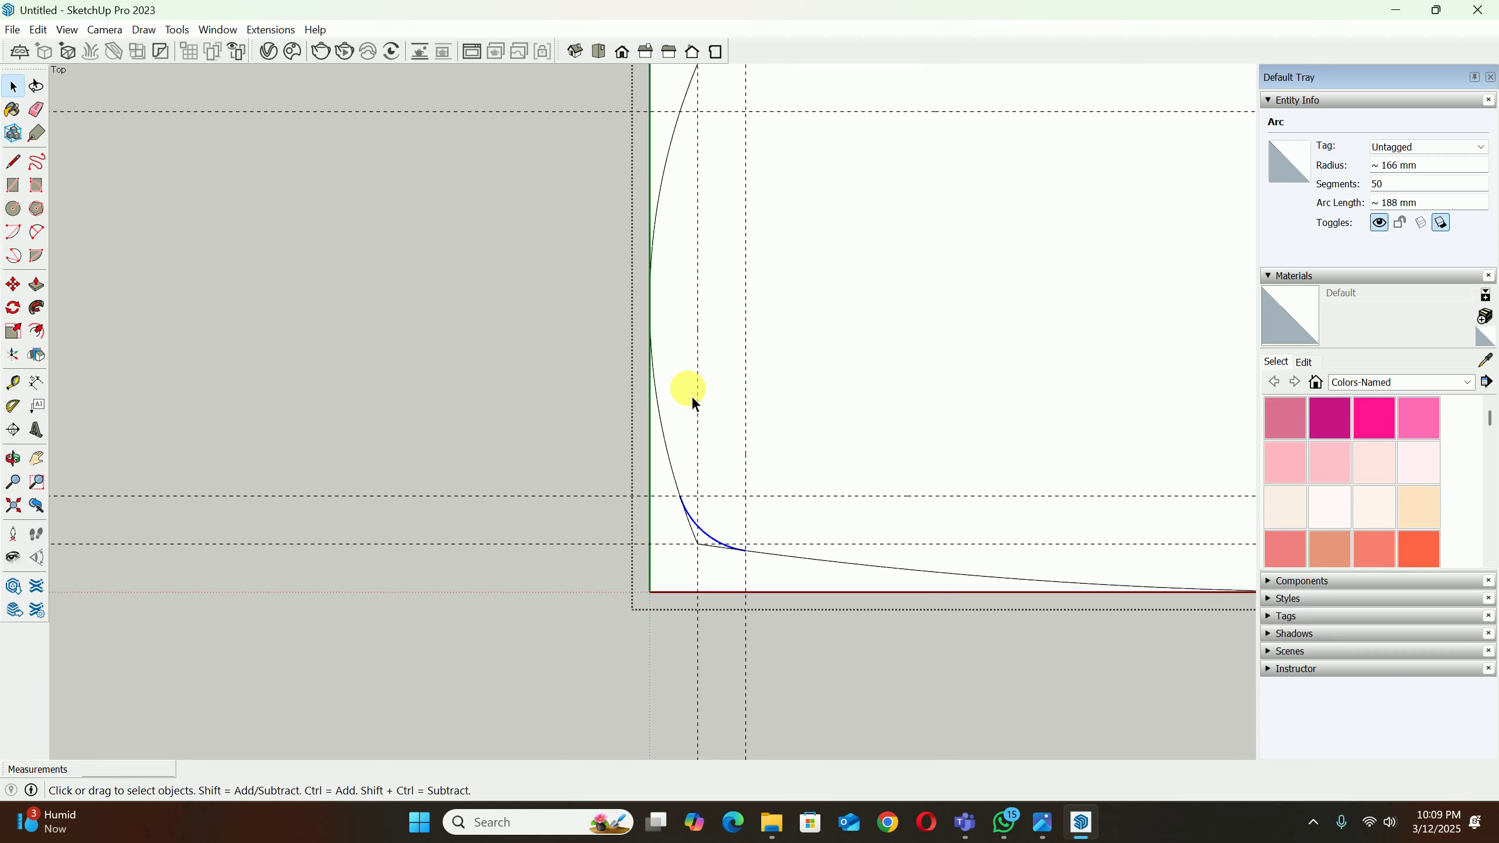
Step: Round the outline's upper-left corner with an arc between the guides' crossings with the left and top arcs
scroll(713, 230, "up", 5)
key("a")
scroll(696, 225, "up", 2)
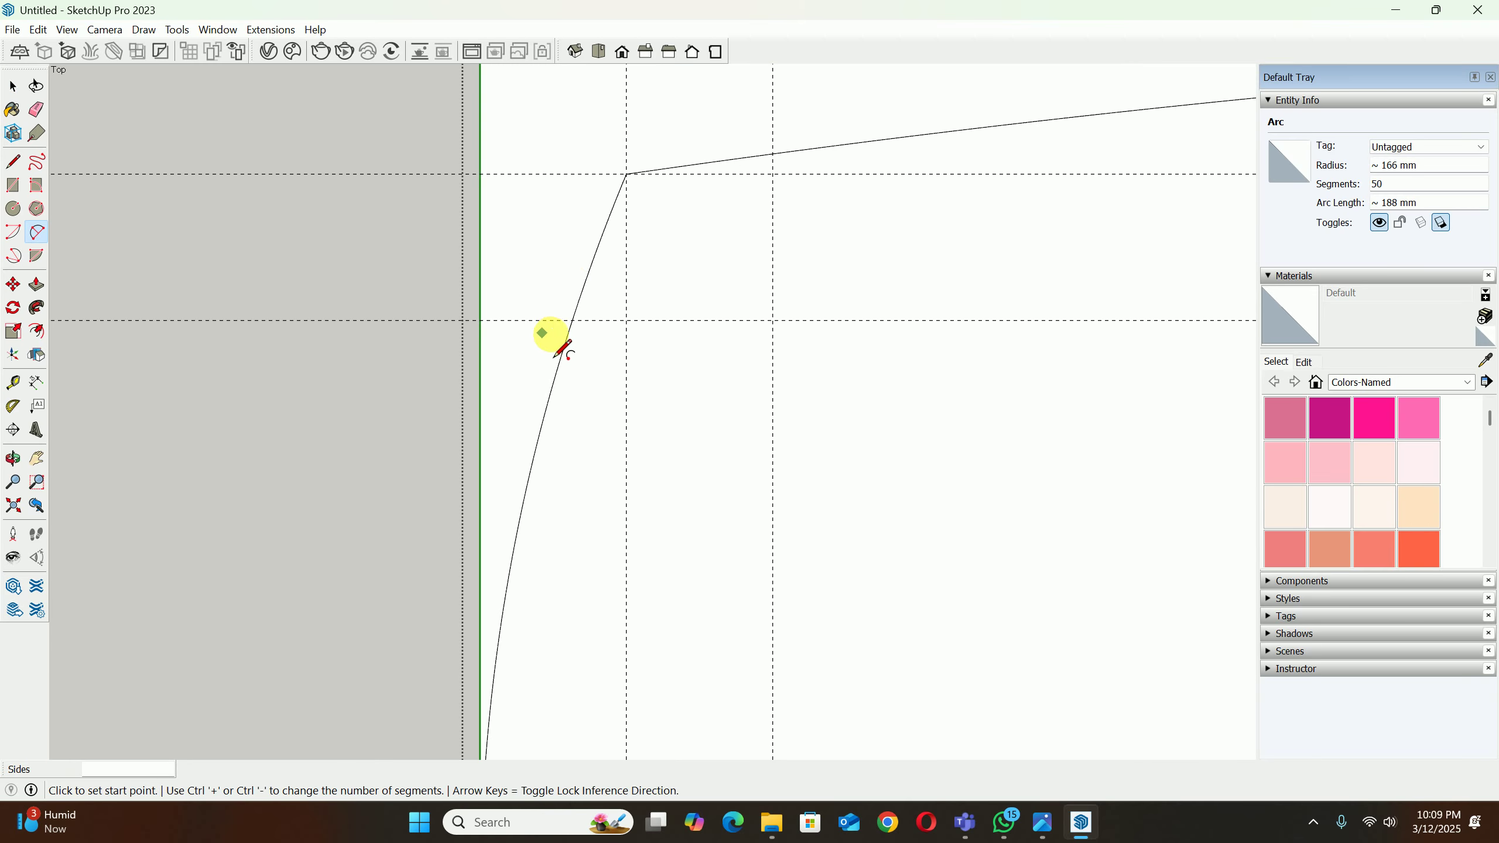
scroll(576, 325, "up", 5)
scroll(590, 332, "up", 2)
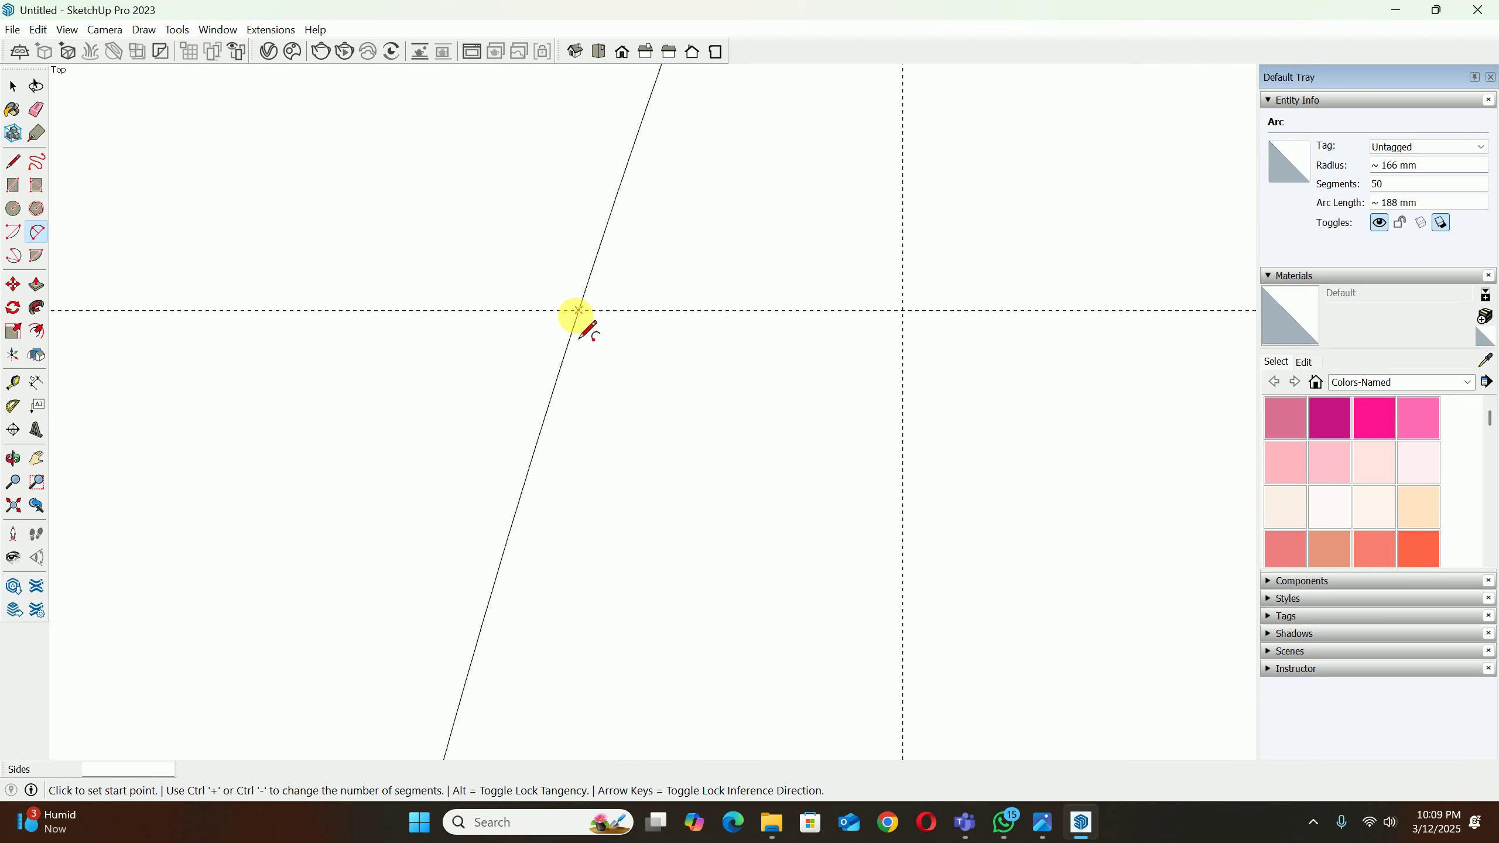
left_click(579, 309)
scroll(591, 331, "down", 5)
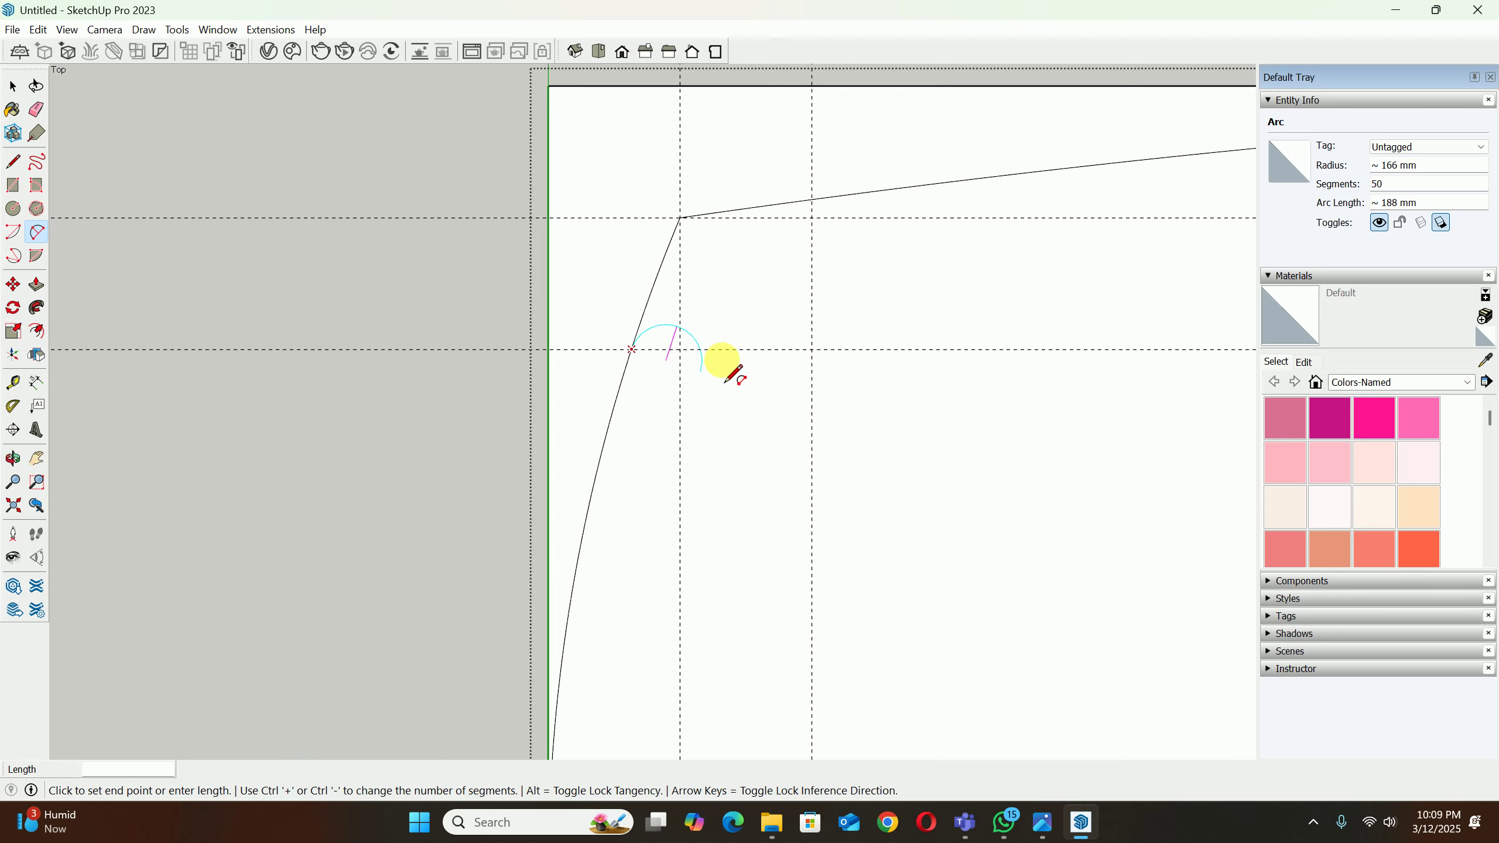
left_click(800, 232)
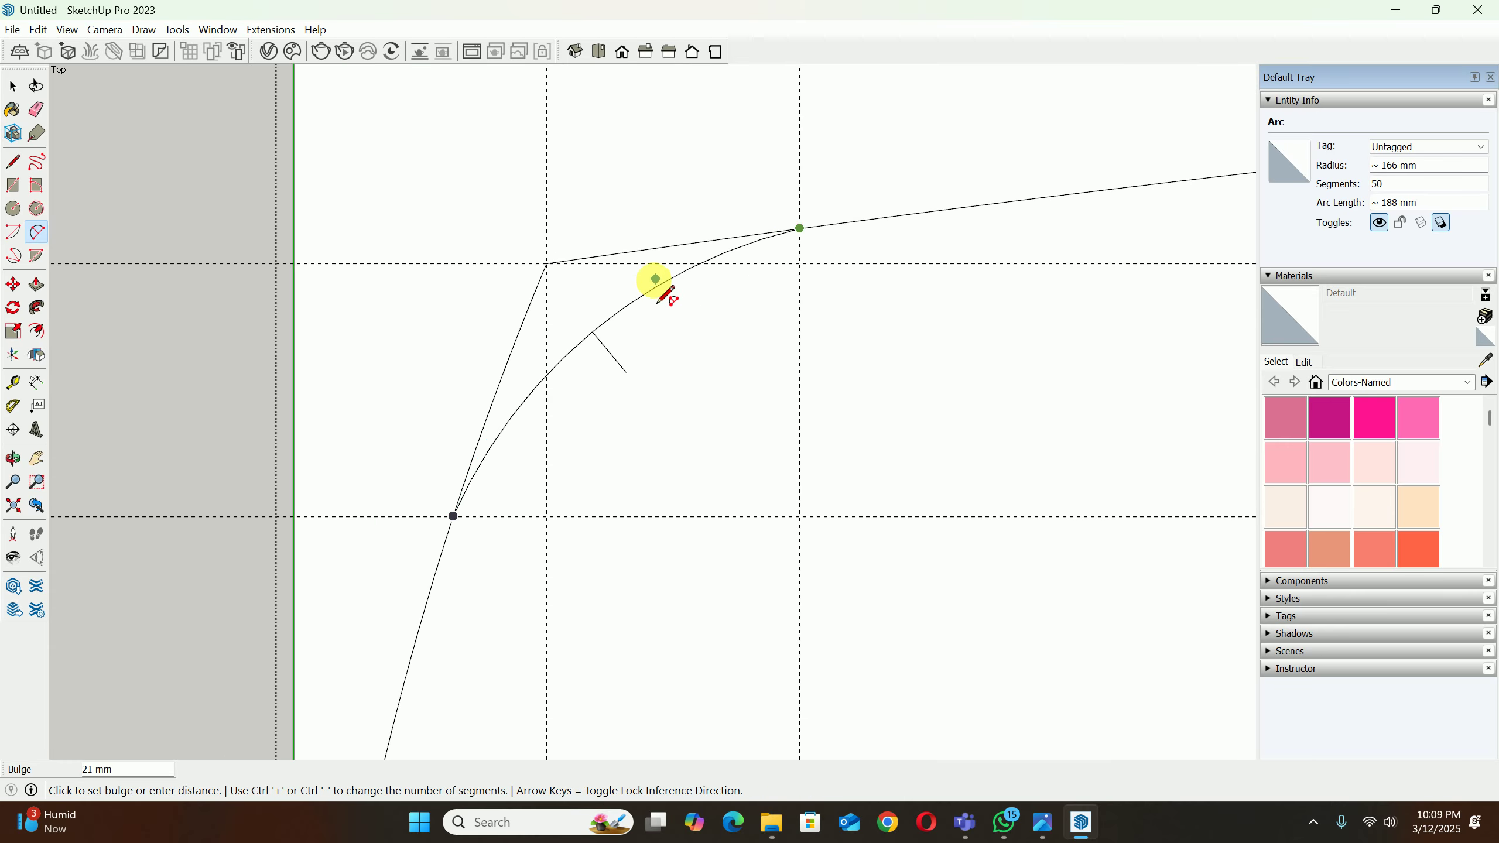
left_click(627, 289)
scroll(626, 291, "down", 2)
scroll(628, 310, "down", 6)
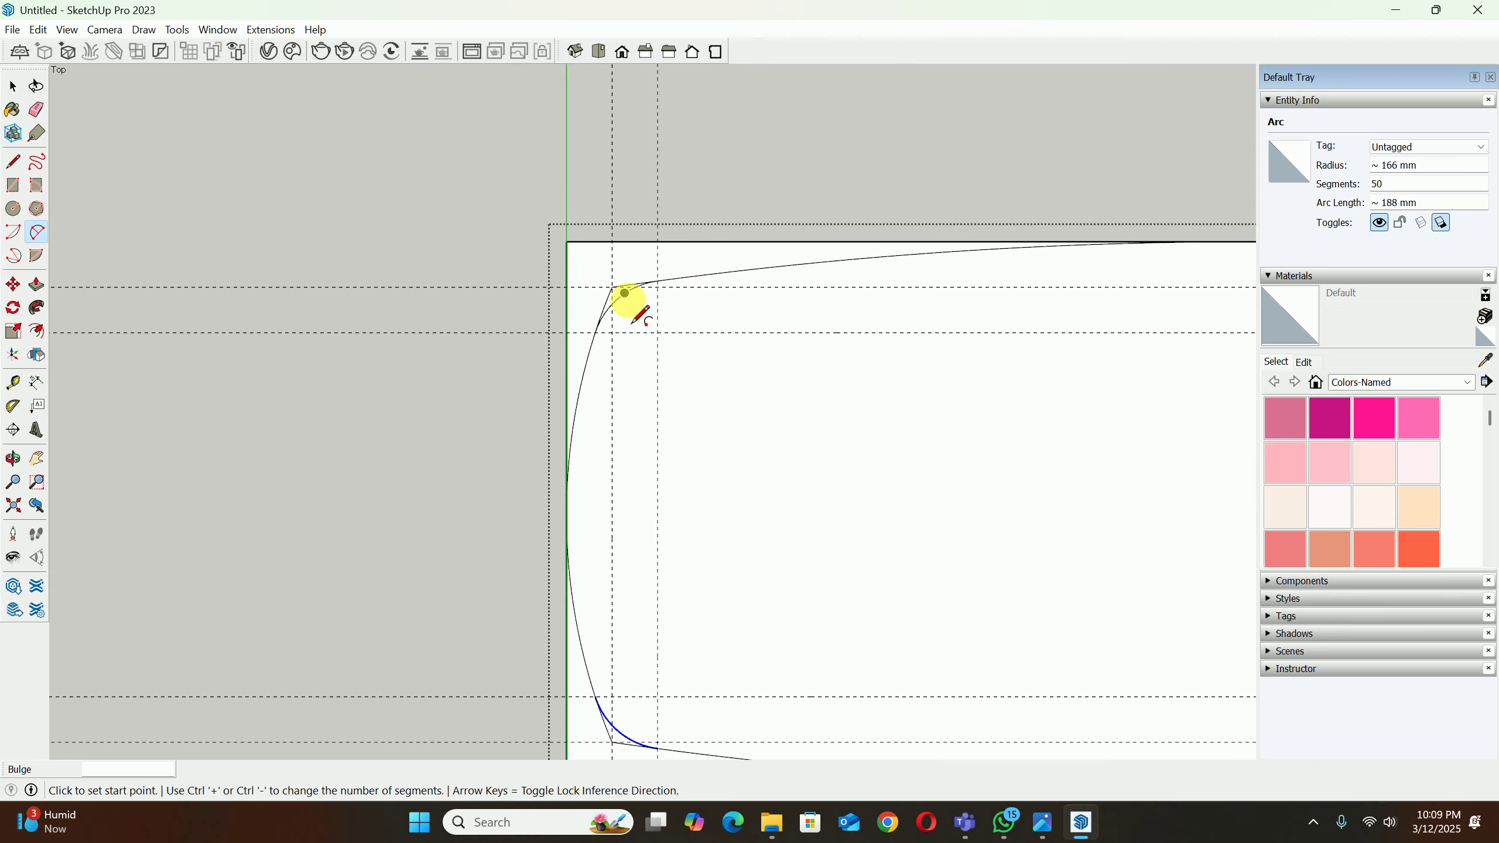
key("space")
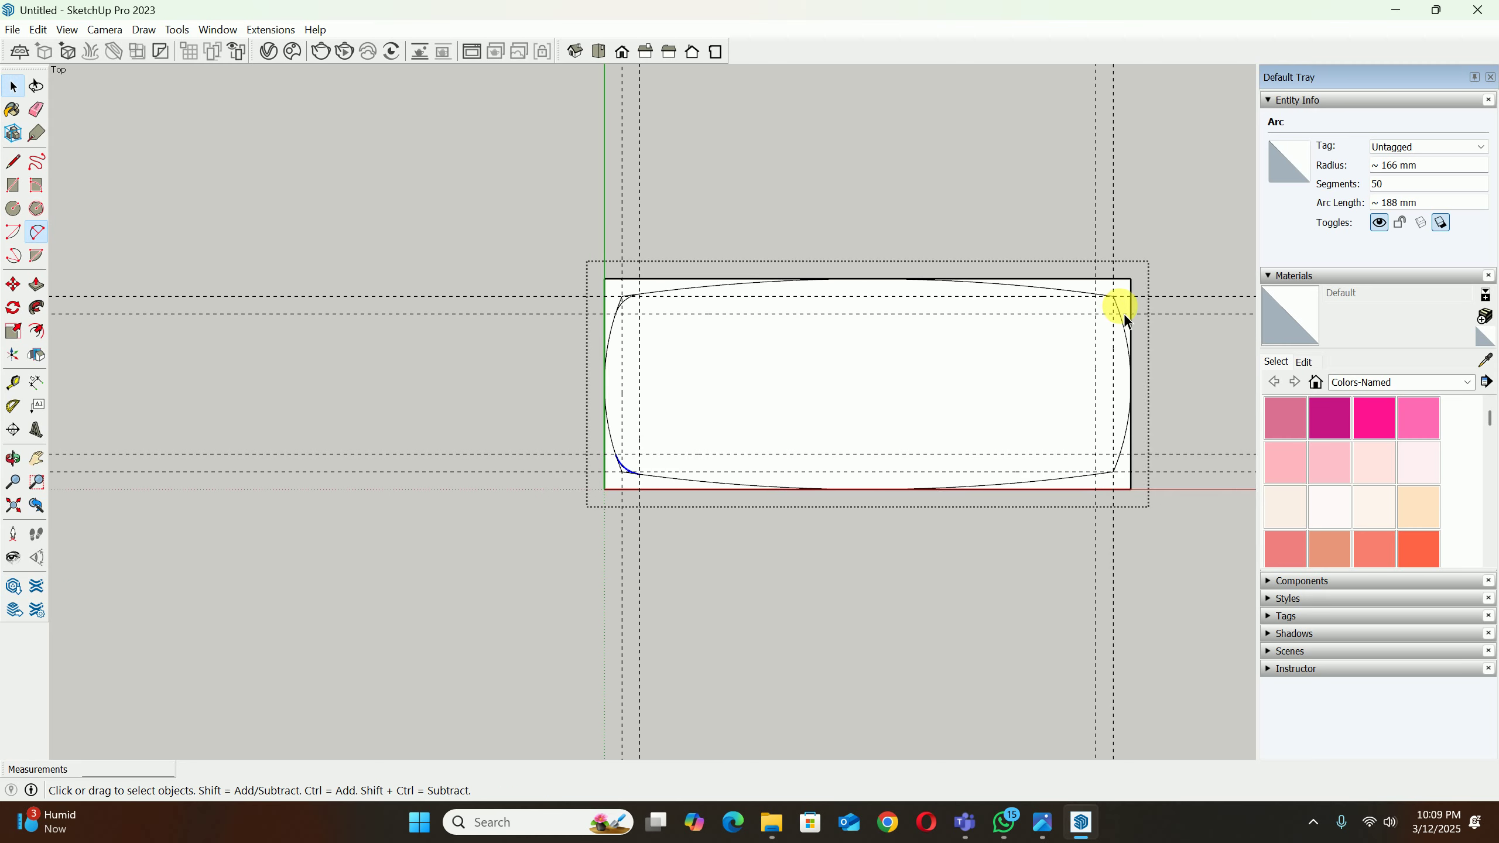
Step: Round the outline's upper-right corner with a 50-sided arc between the guides' crossings with the top and right arcs
scroll(1122, 319, "up", 6)
key("a")
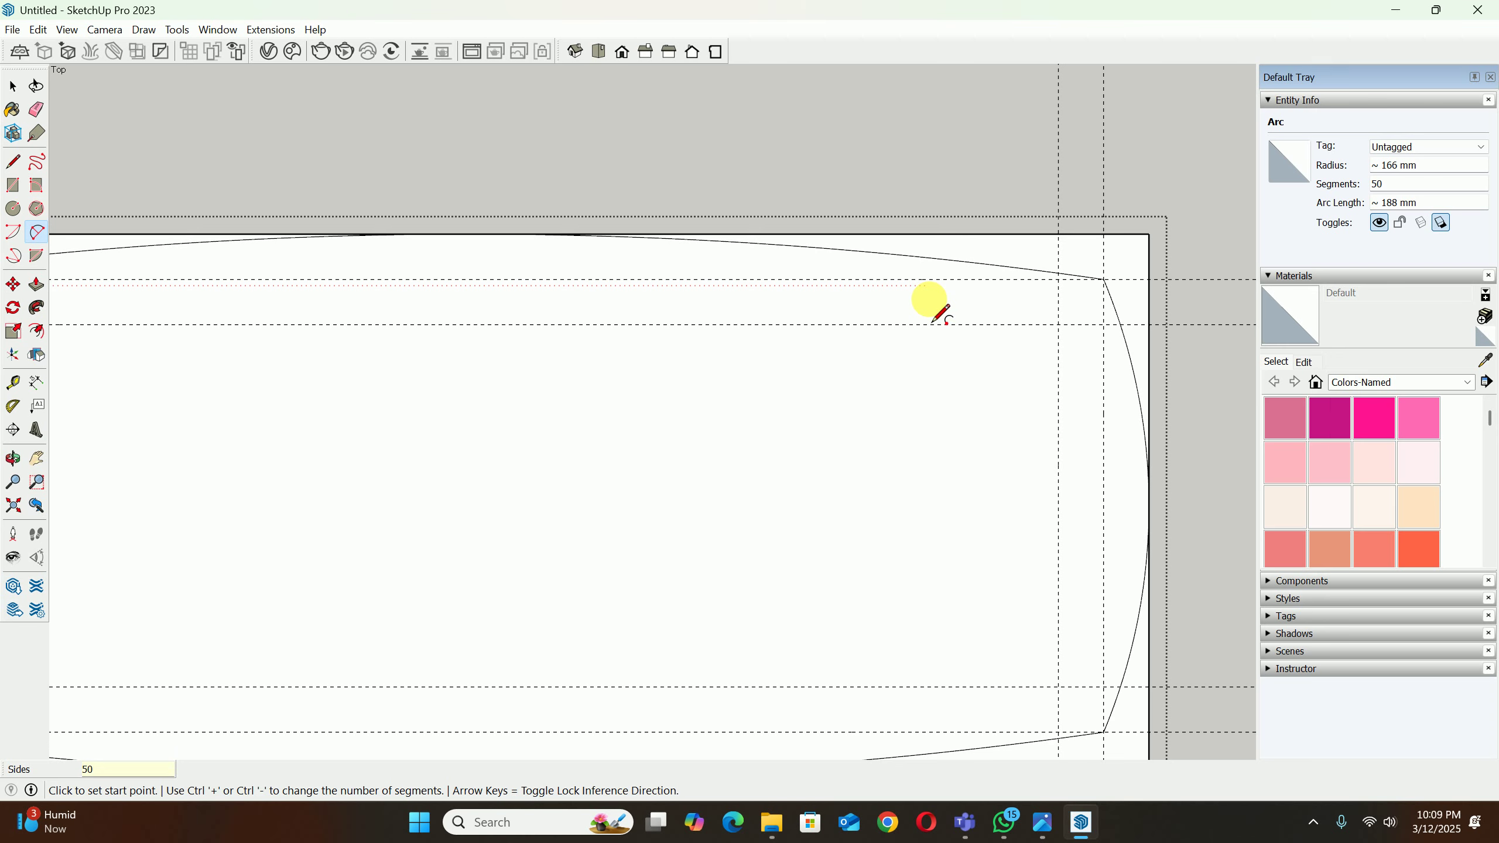
scroll(1067, 289, "up", 5)
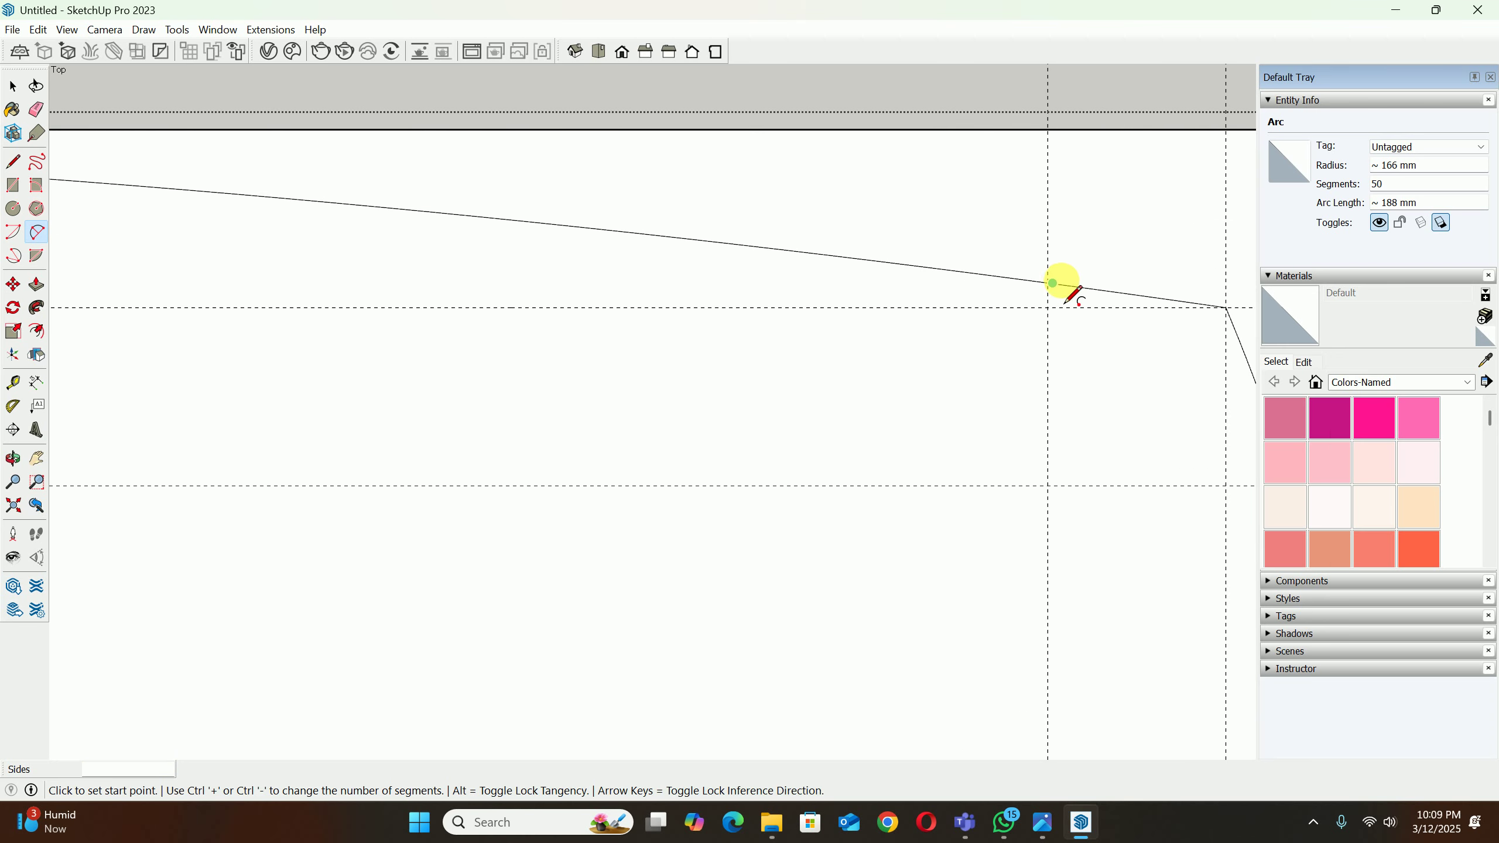
left_click(1048, 284)
scroll(1204, 418, "down", 3)
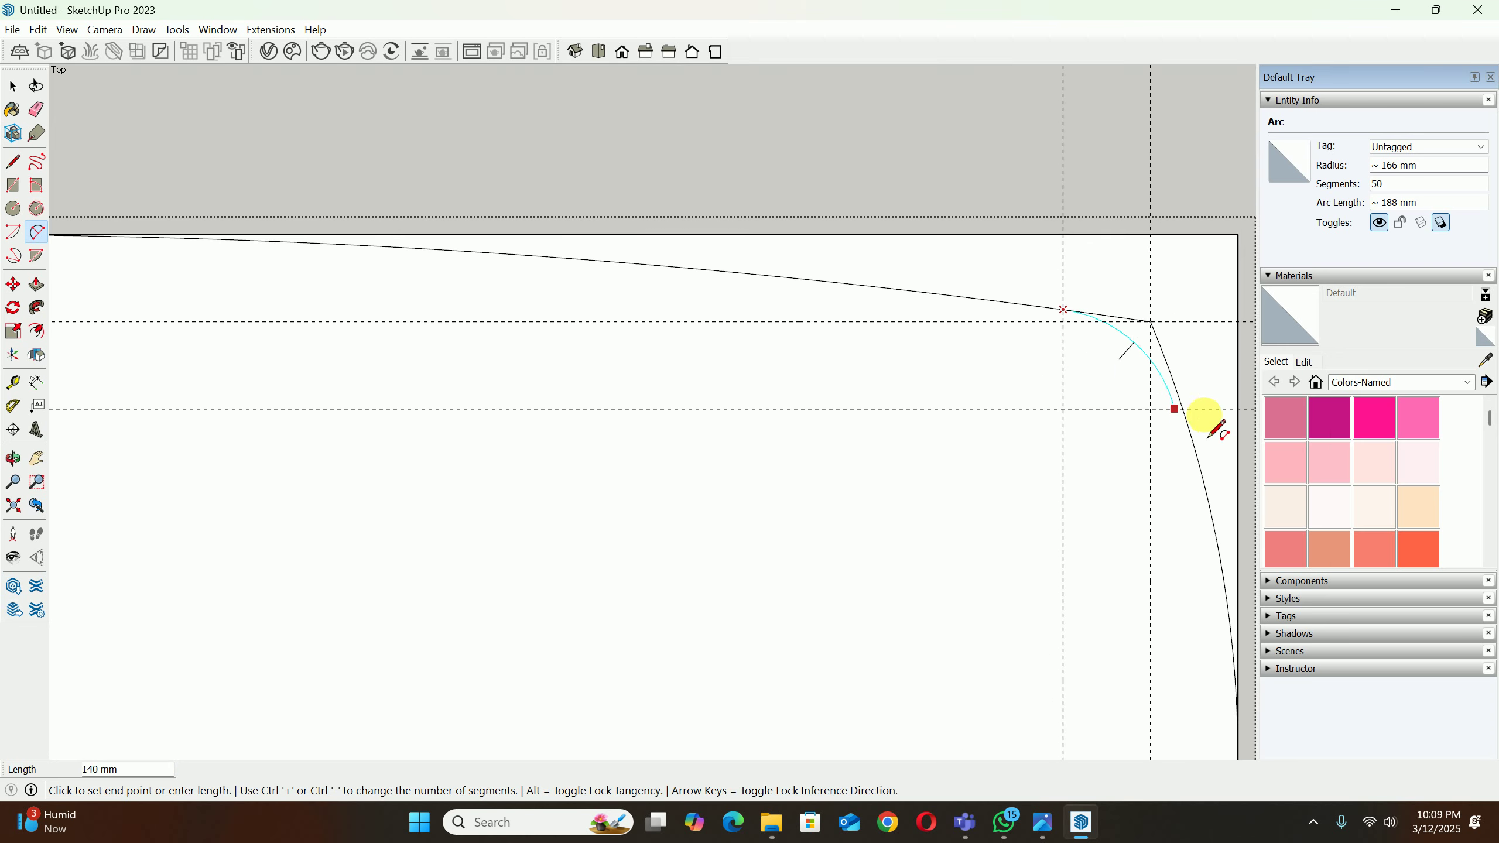
scroll(1147, 404, "up", 3)
scroll(1174, 407, "up", 5)
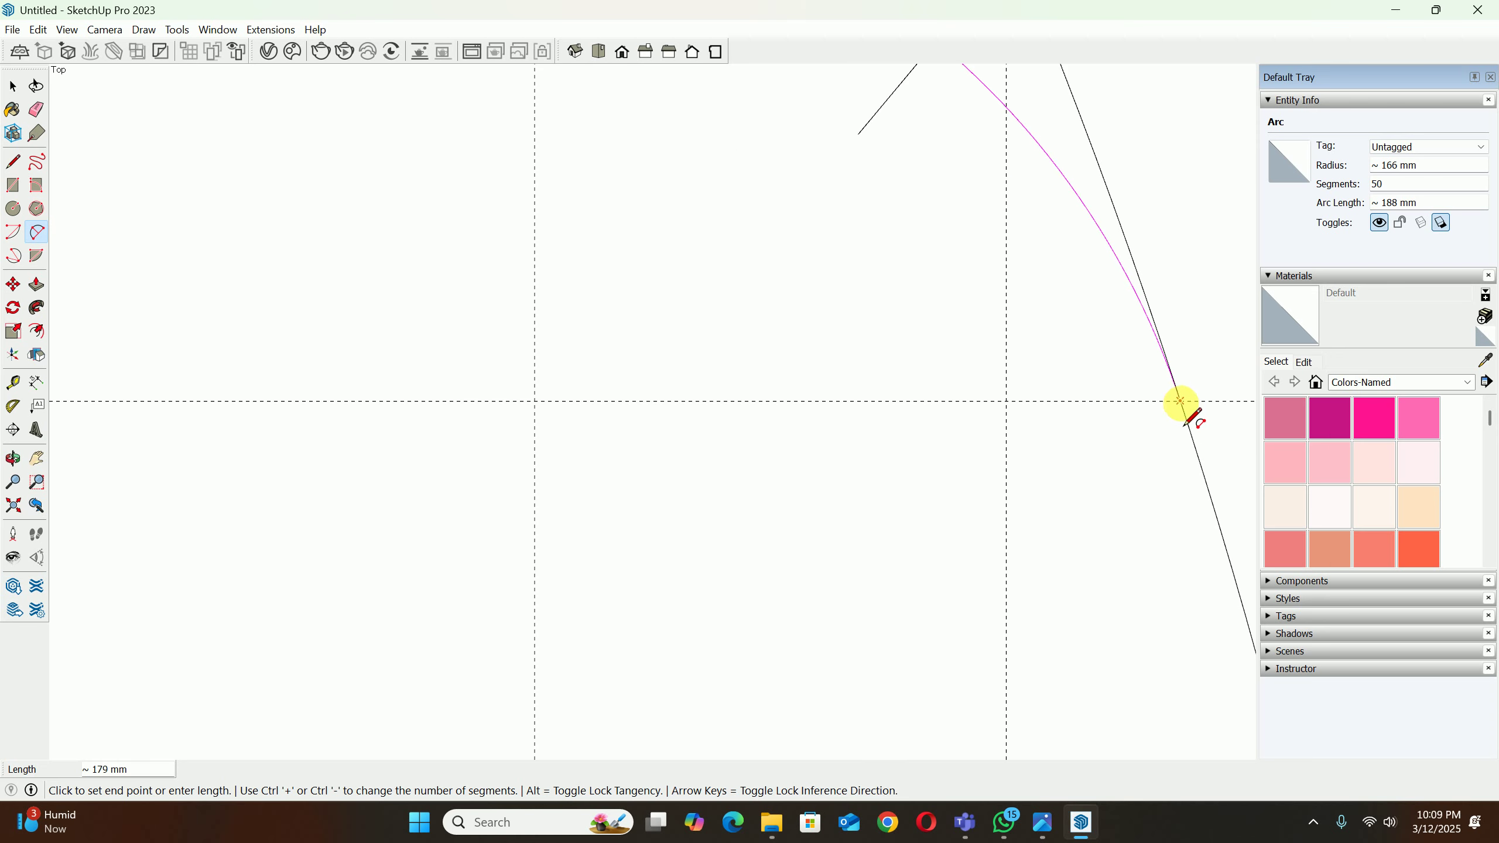
left_click(1183, 405)
scroll(1098, 310, "down", 5)
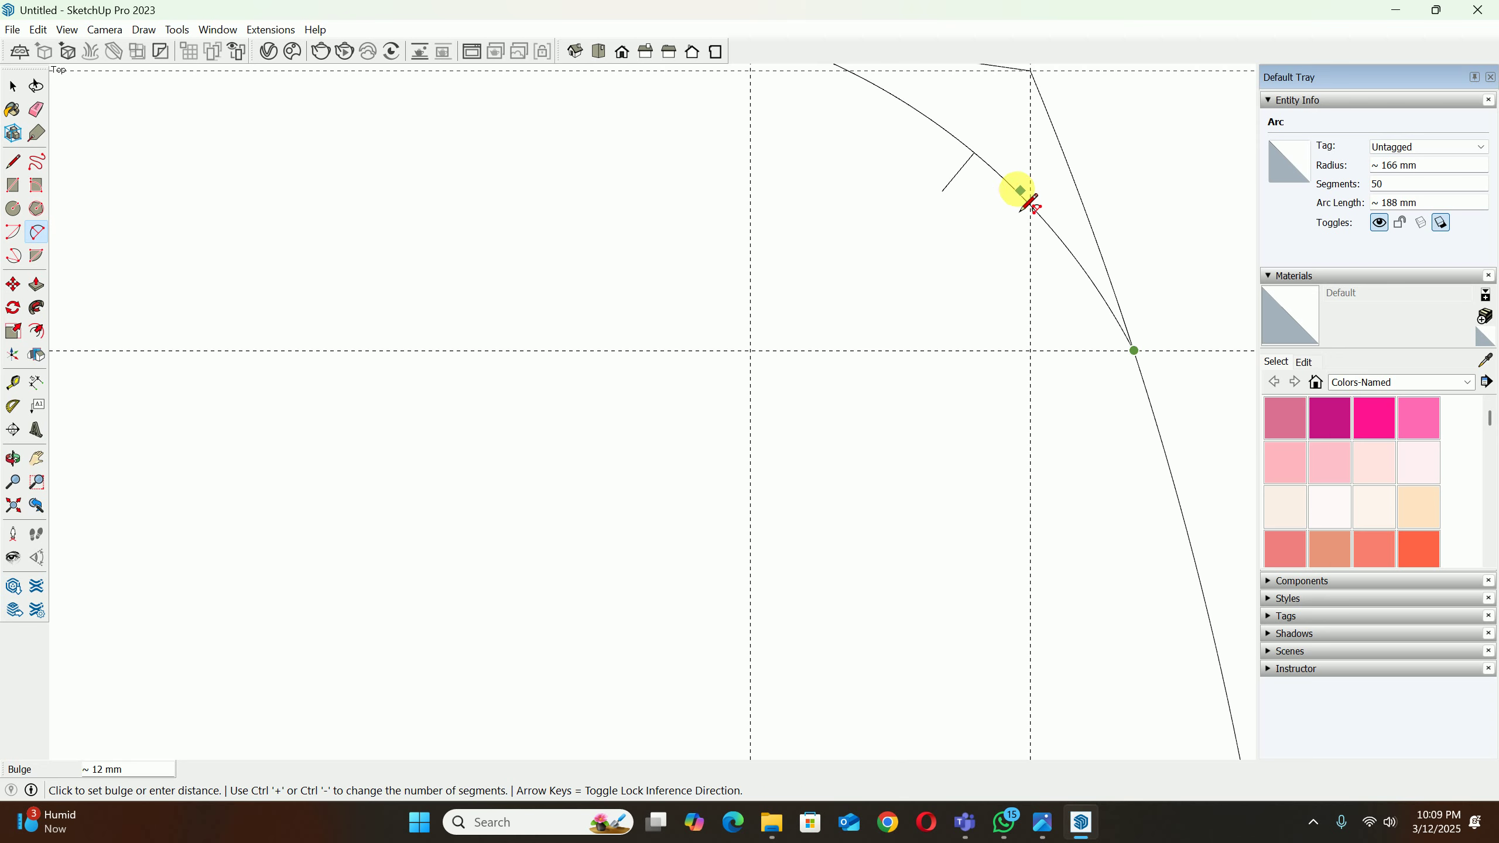
left_click(1003, 151)
scroll(993, 191, "down", 6)
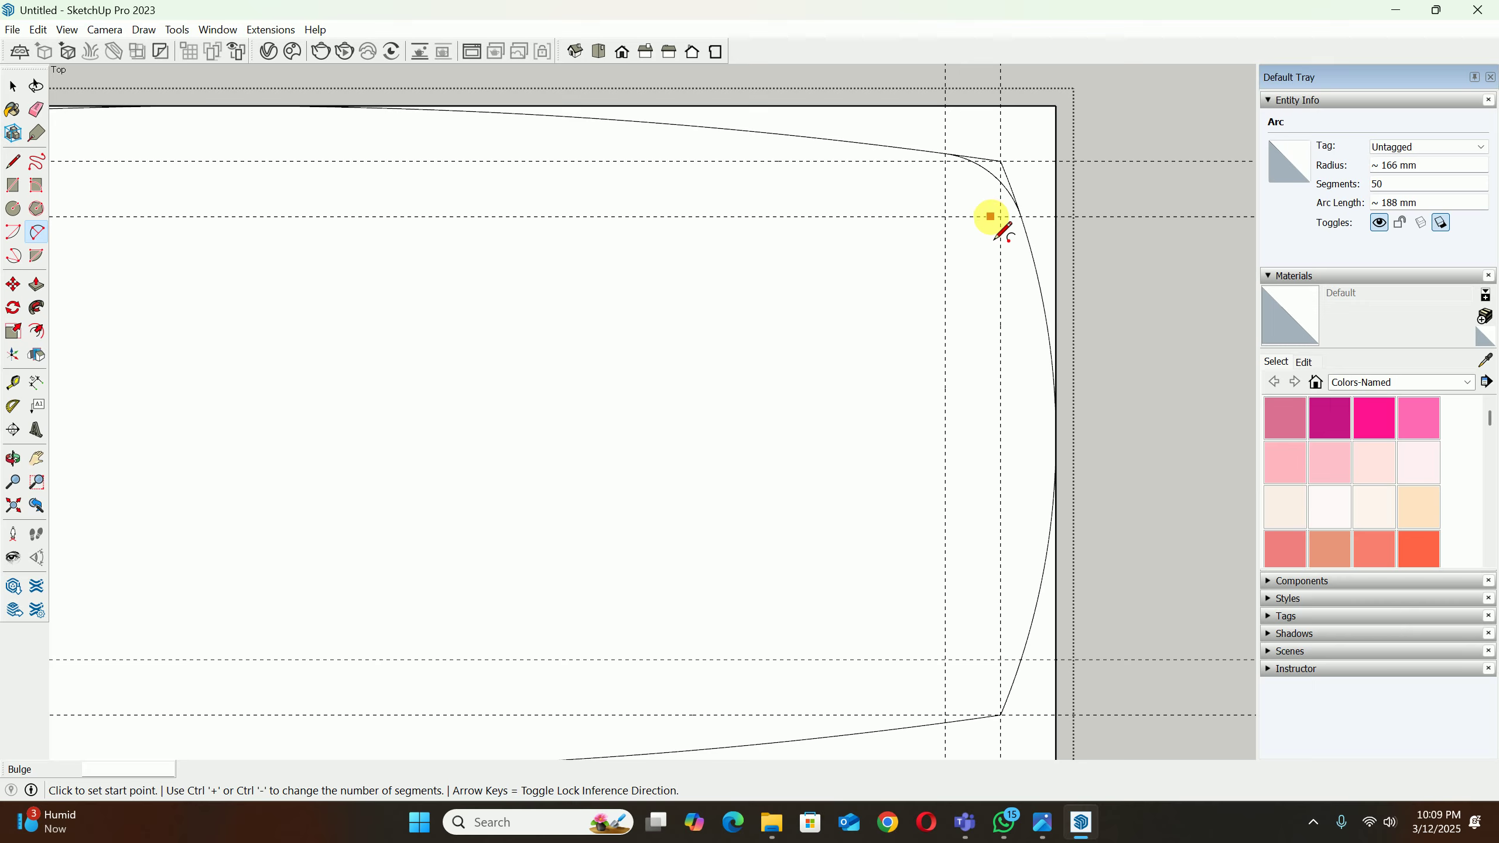
Step: Round the outline's lower-right corner with a 50-sided arc between the guides' crossings with the bottom and right arcs
scroll(1003, 459, "up", 5)
scroll(919, 442, "up", 4)
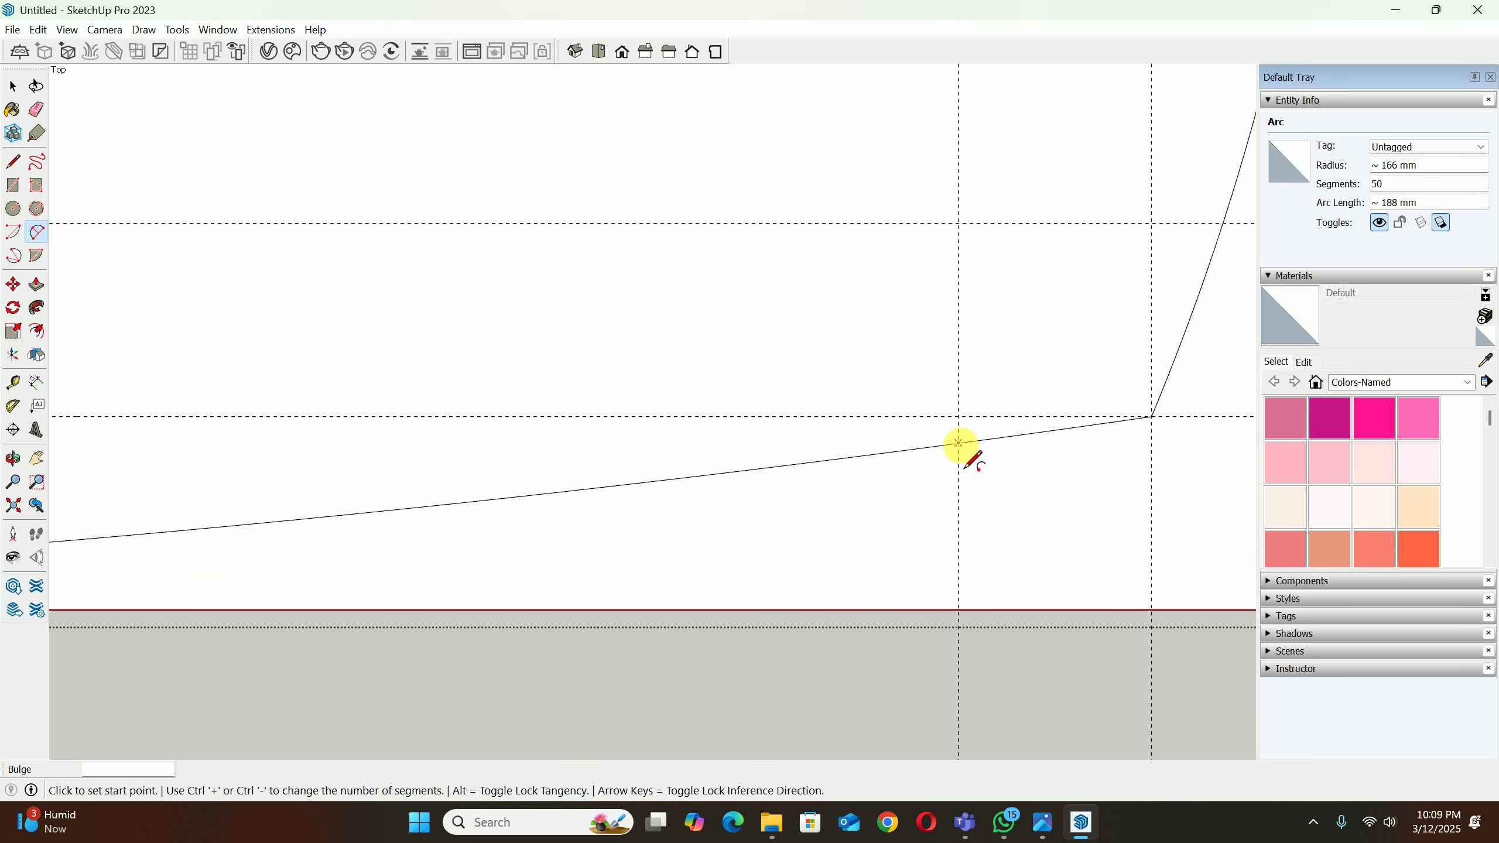
left_click(958, 443)
scroll(1150, 313, "down", 1)
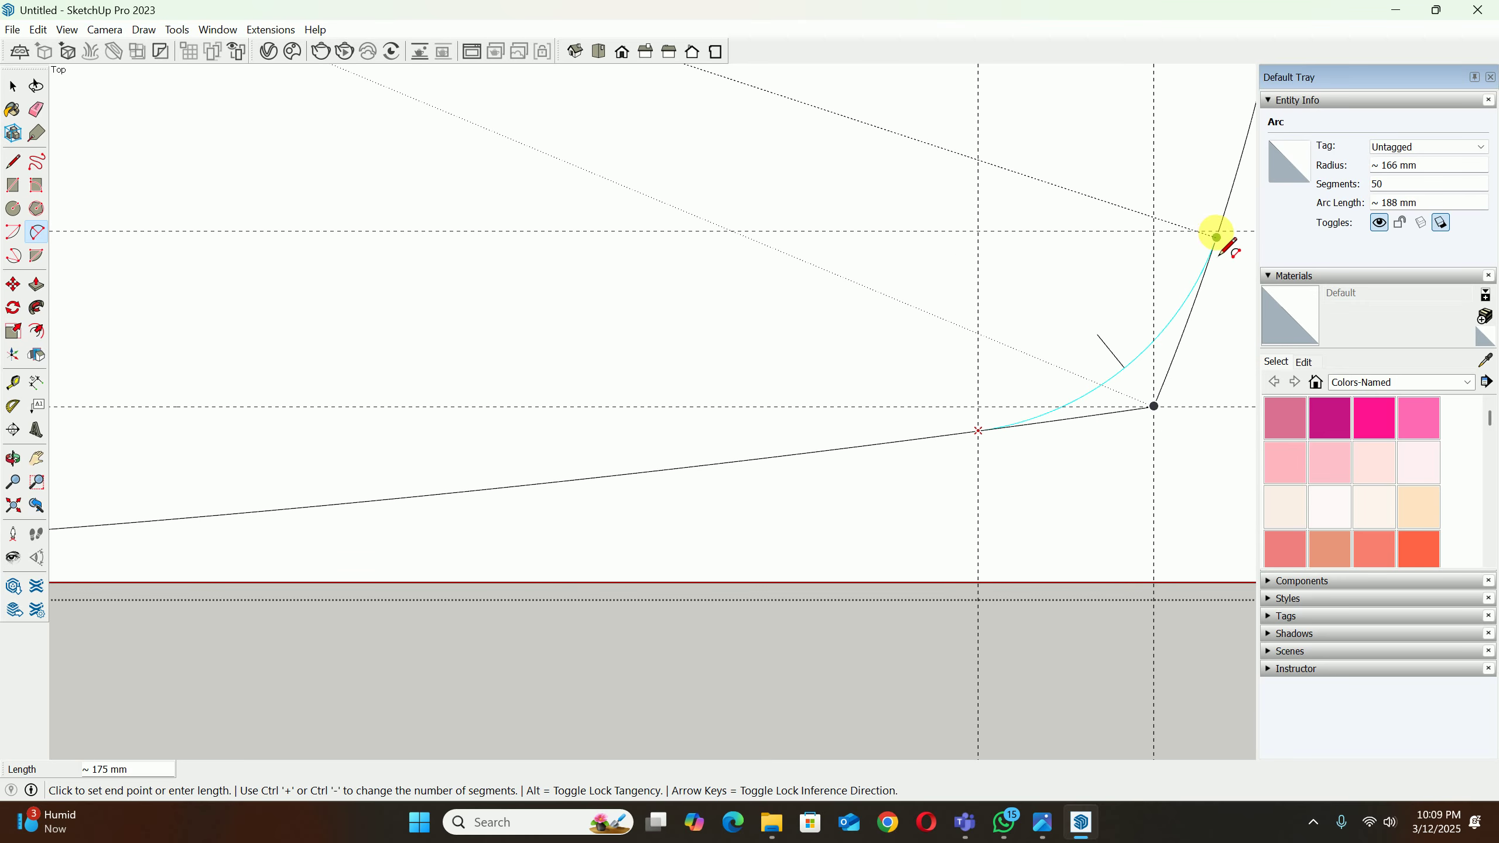
scroll(1215, 233, "up", 5)
left_click(1226, 228)
scroll(1092, 354, "down", 2)
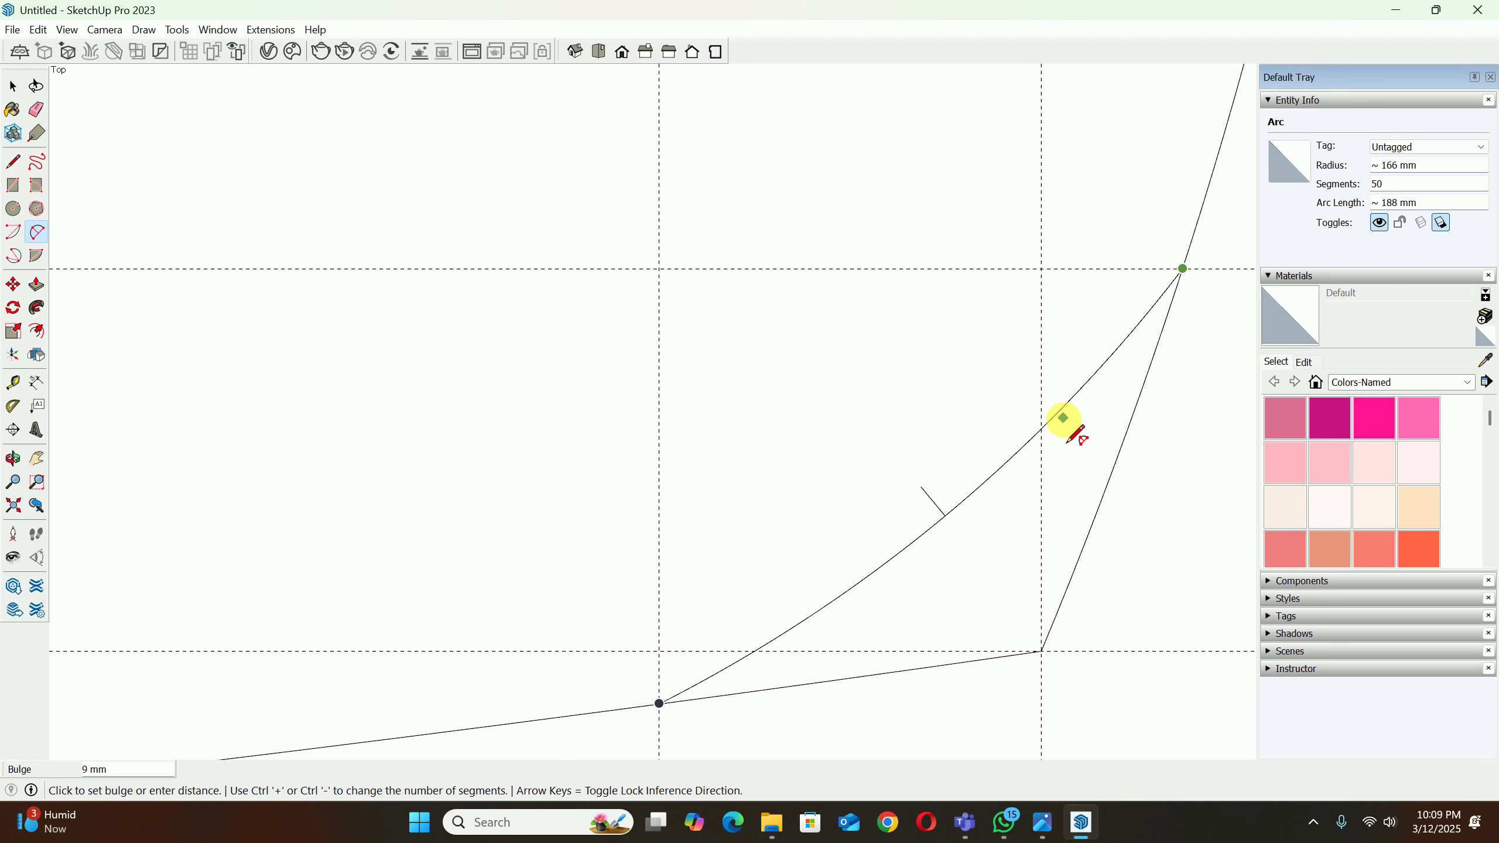
left_click(1070, 486)
scroll(1020, 358, "down", 6)
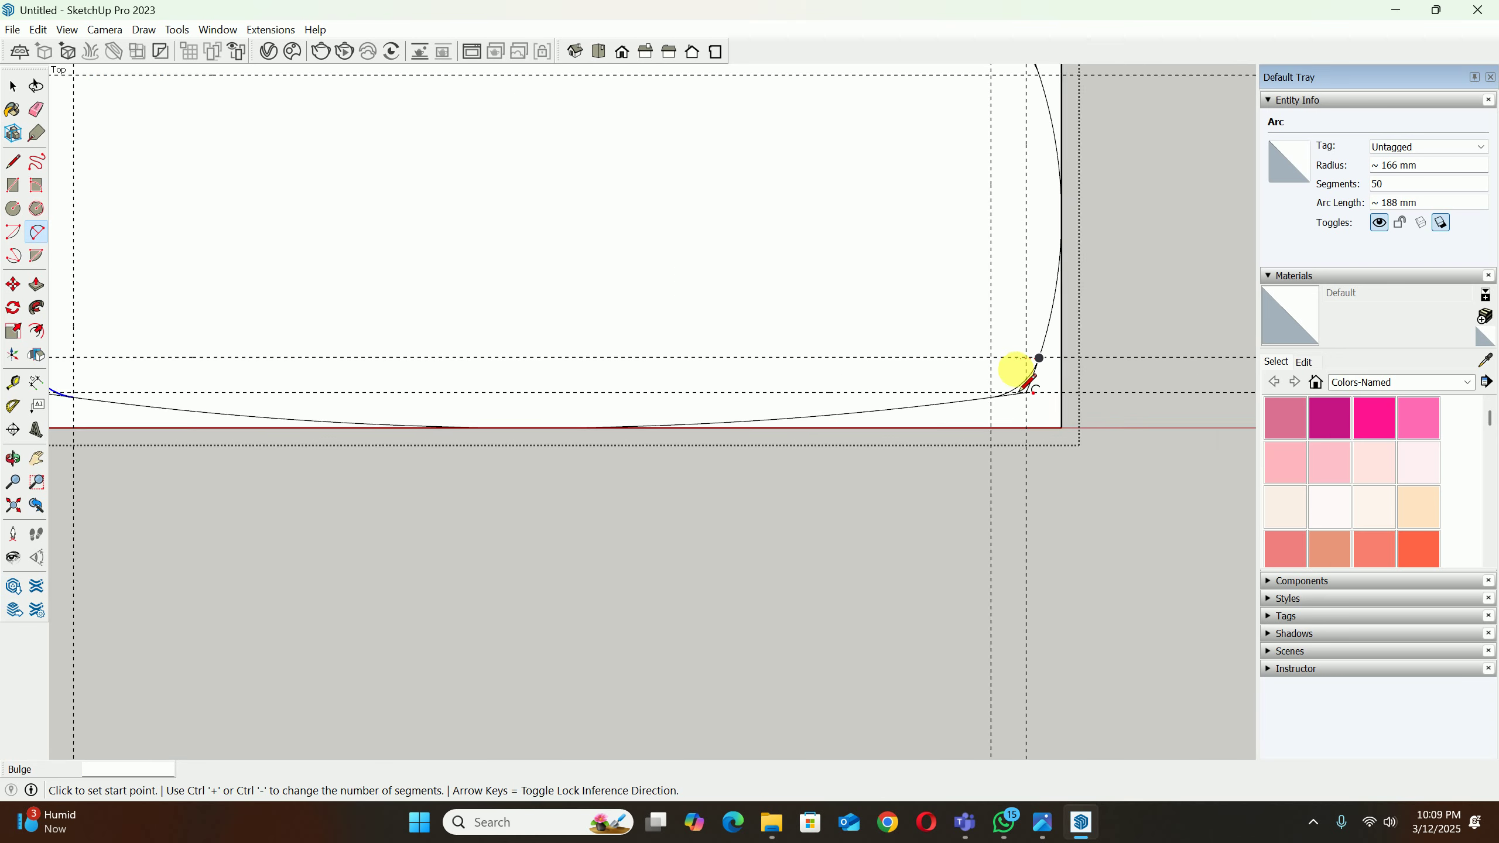
Step: Set the upper-left corner arc's segments to 50
key("space")
scroll(687, 251, "up", 6)
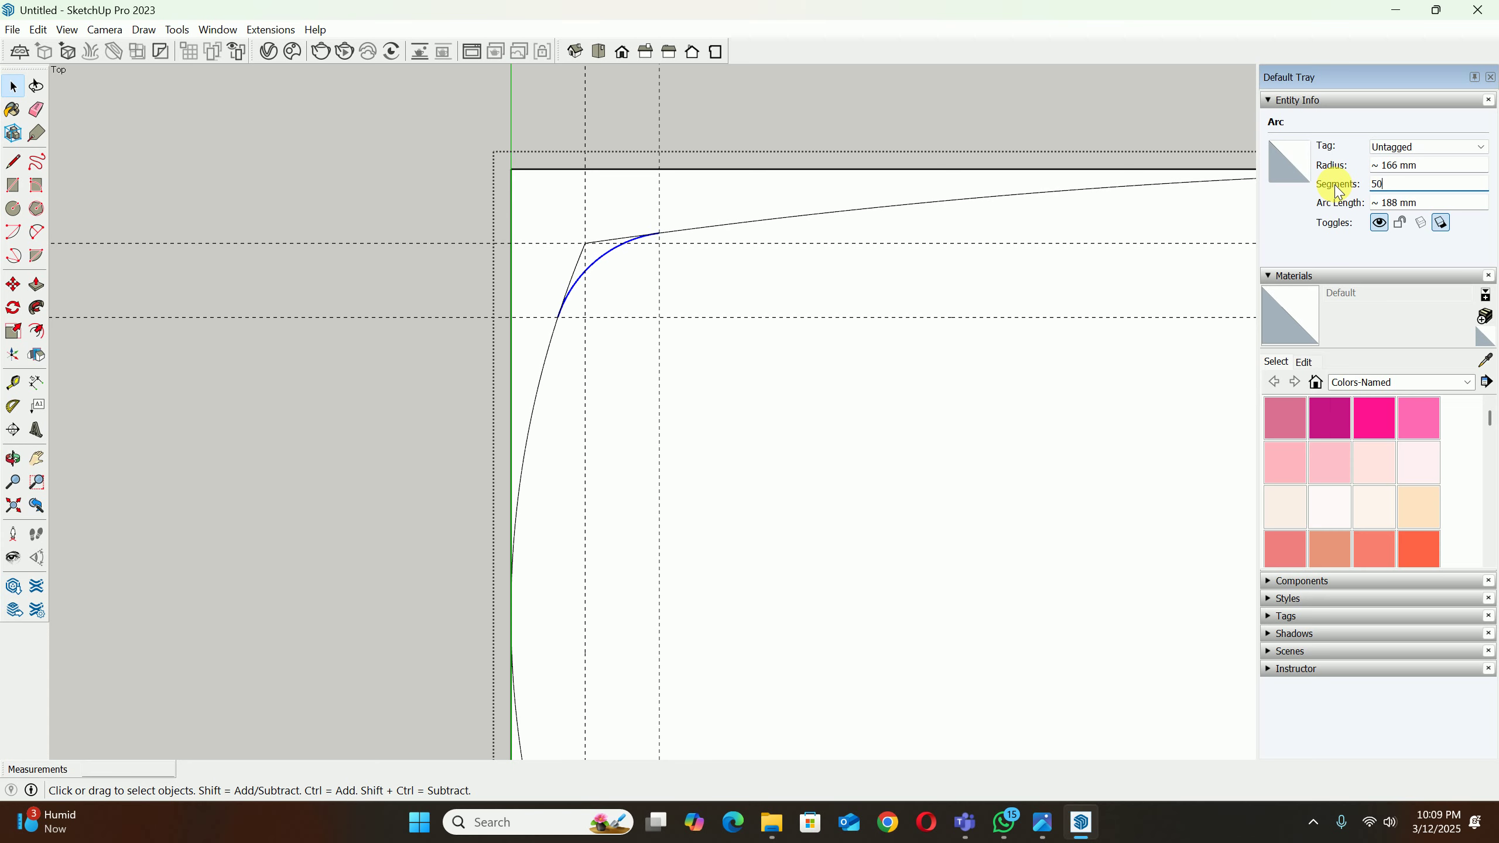
scroll(1058, 242, "down", 8)
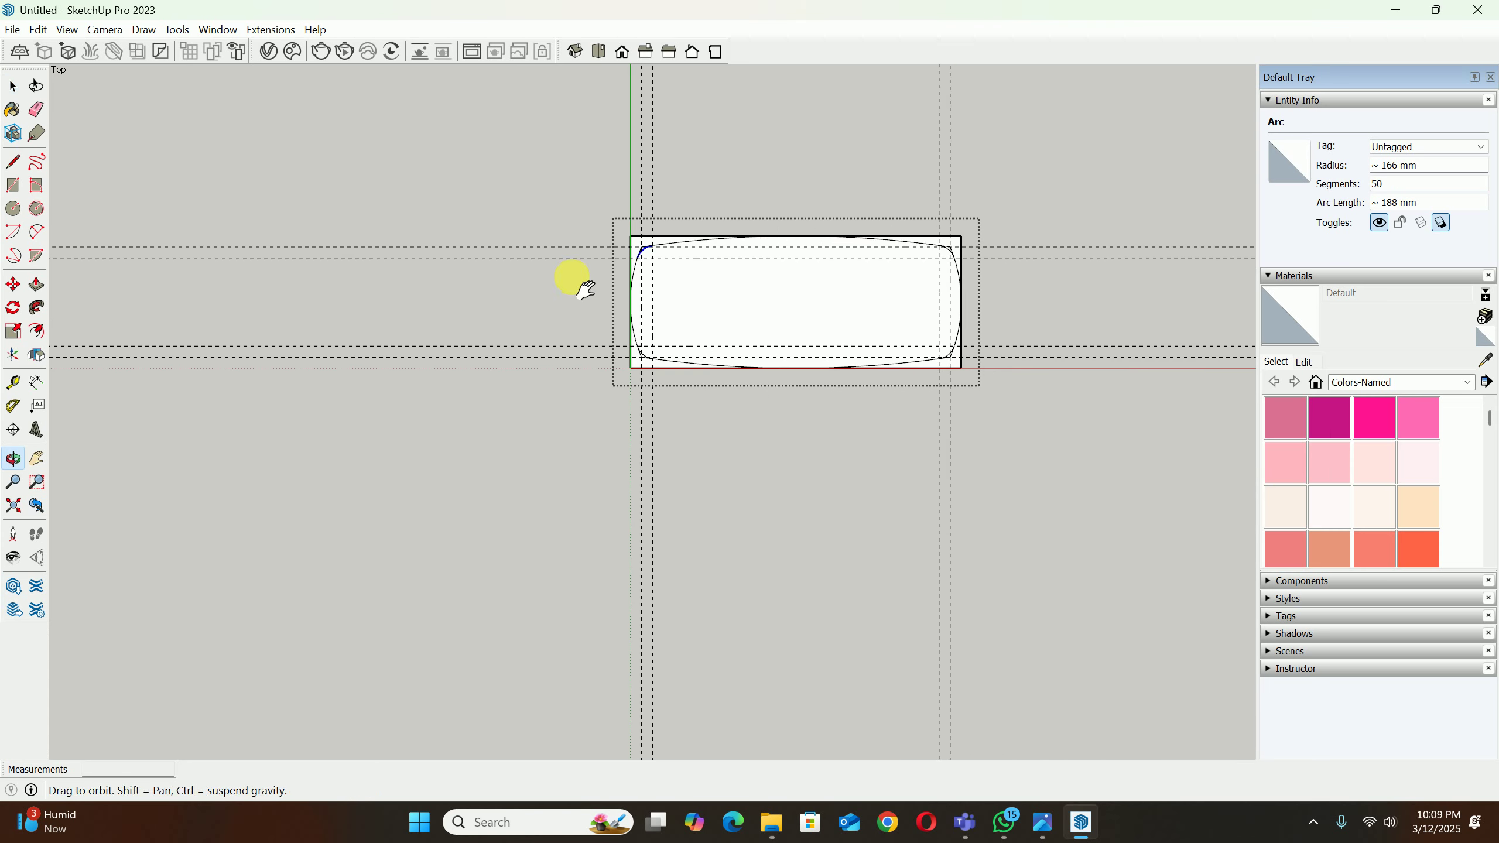
Step: Delete all guides and erase the leftover edges outside the two rounded corners at the outline's left end
left_click(38, 30)
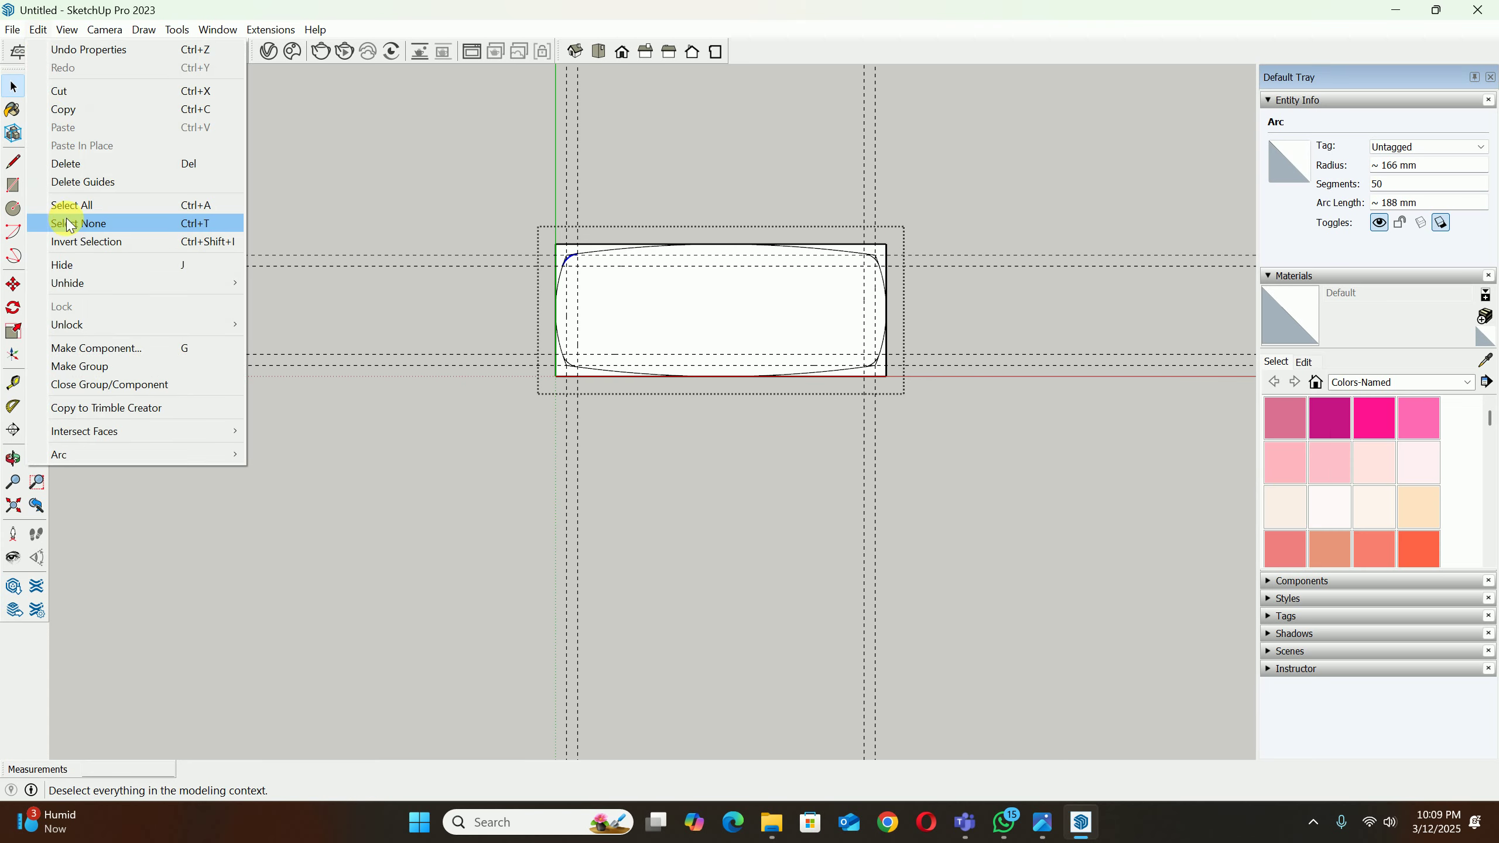
left_click(89, 185)
scroll(413, 288, "up", 3)
key("e")
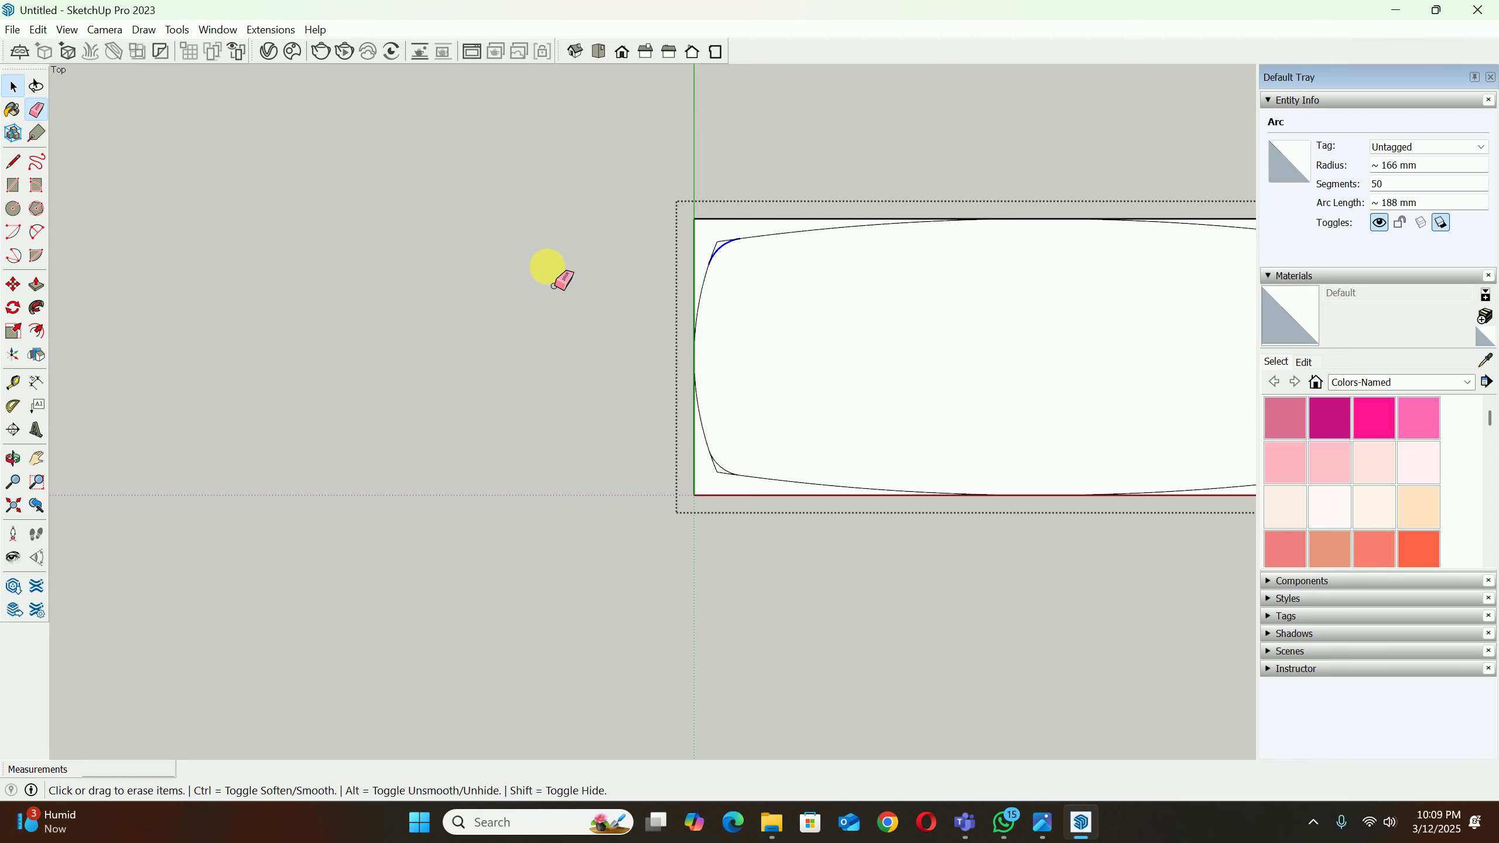
scroll(703, 509, "up", 3)
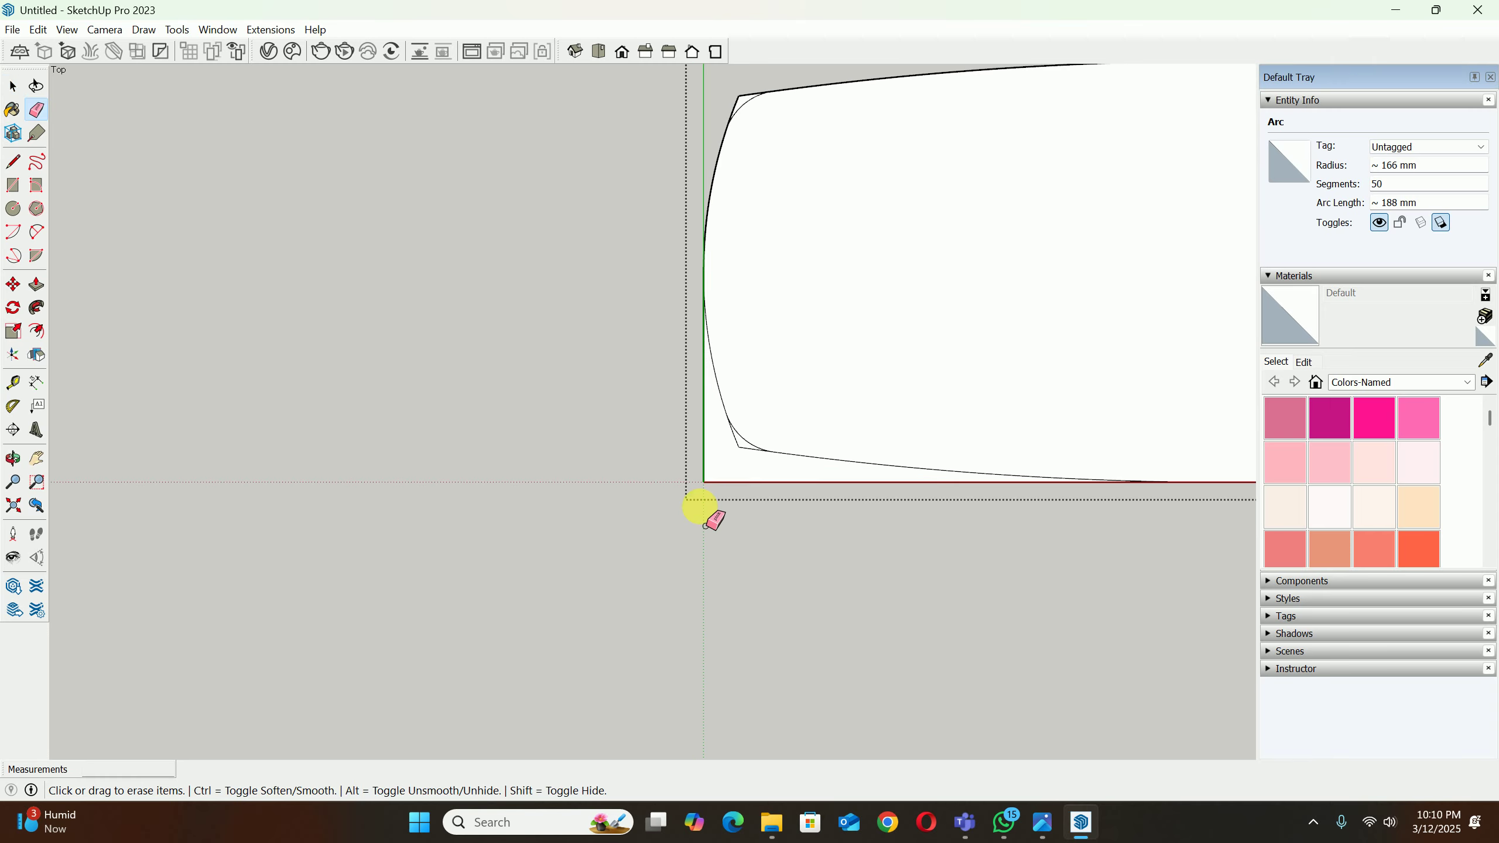
left_click_drag(762, 457, 752, 458)
scroll(742, 444, "down", 2)
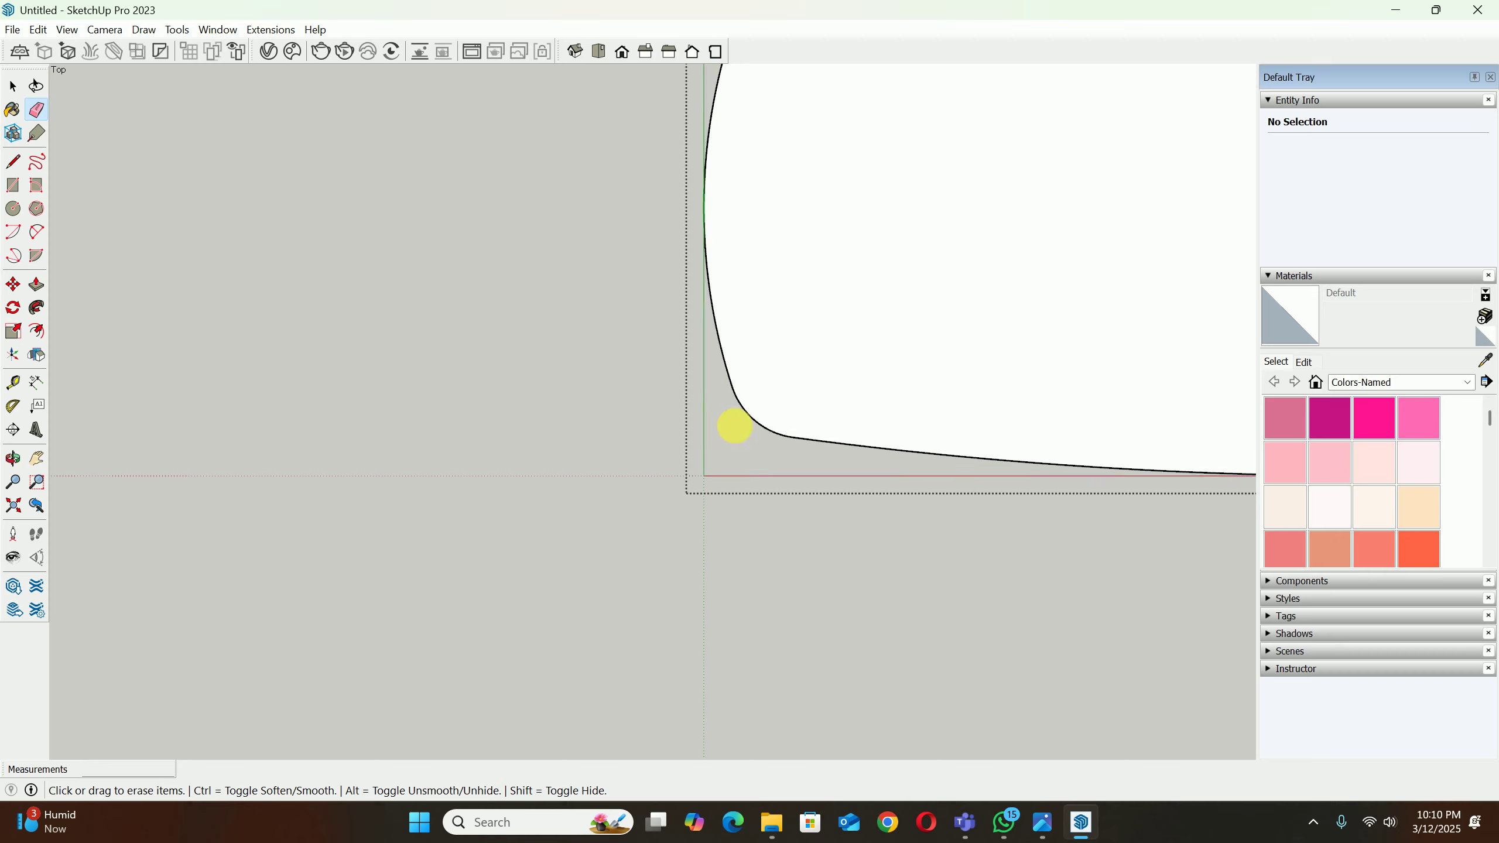
middle_click_drag(731, 350, 576, 677, "shift")
scroll(583, 501, "up", 3)
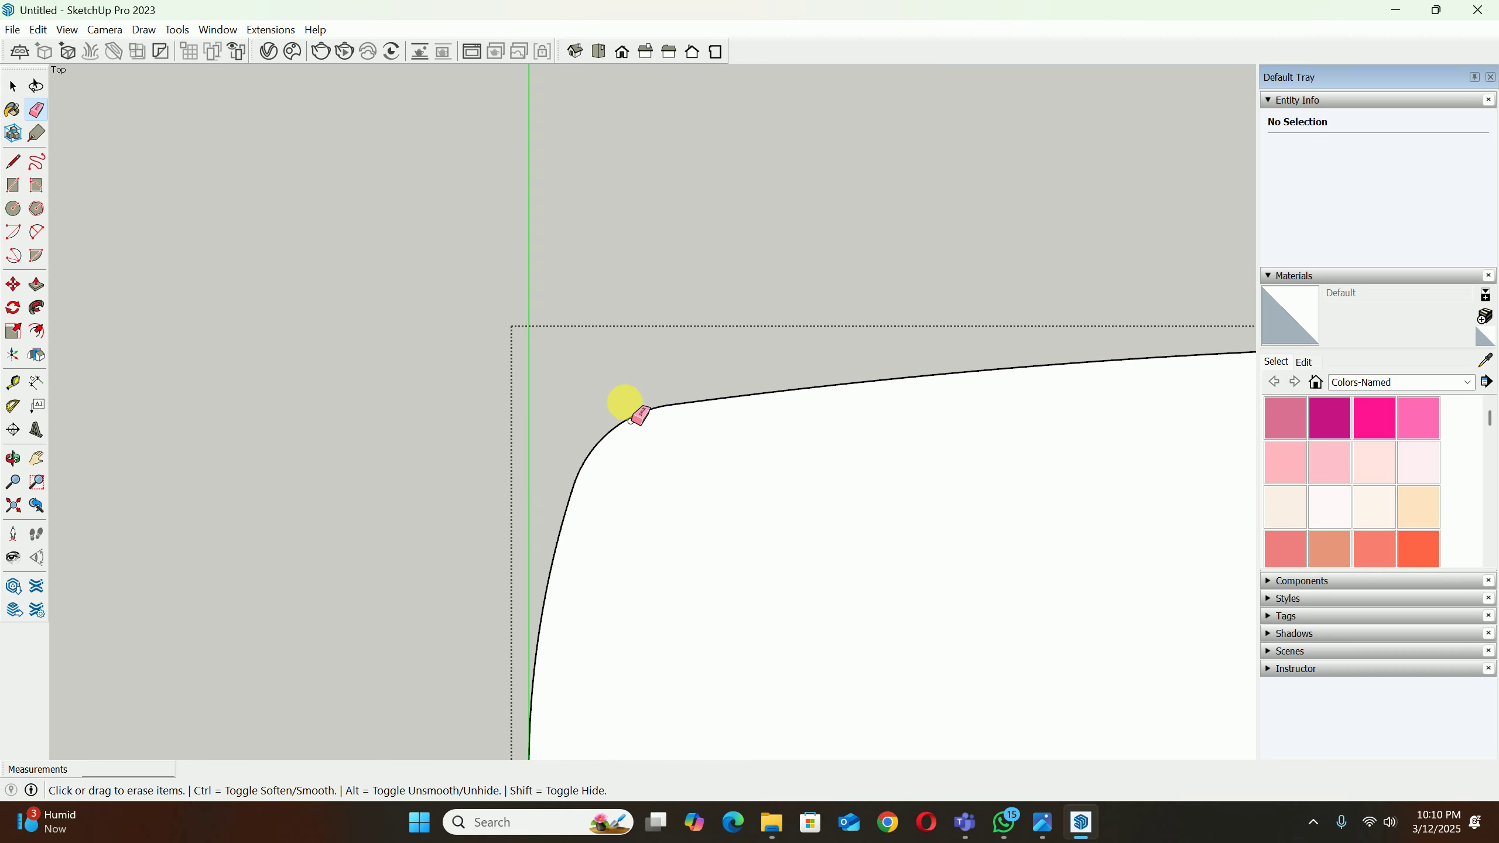
Step: Erase the leftover rectangle and sharp-corner edges outside the two rounded corners at the outline's right end
scroll(686, 411, "down", 3)
middle_click_drag(686, 412, 611, 462, "shift")
scroll(689, 432, "up", 3)
left_click_drag(695, 451, 692, 478)
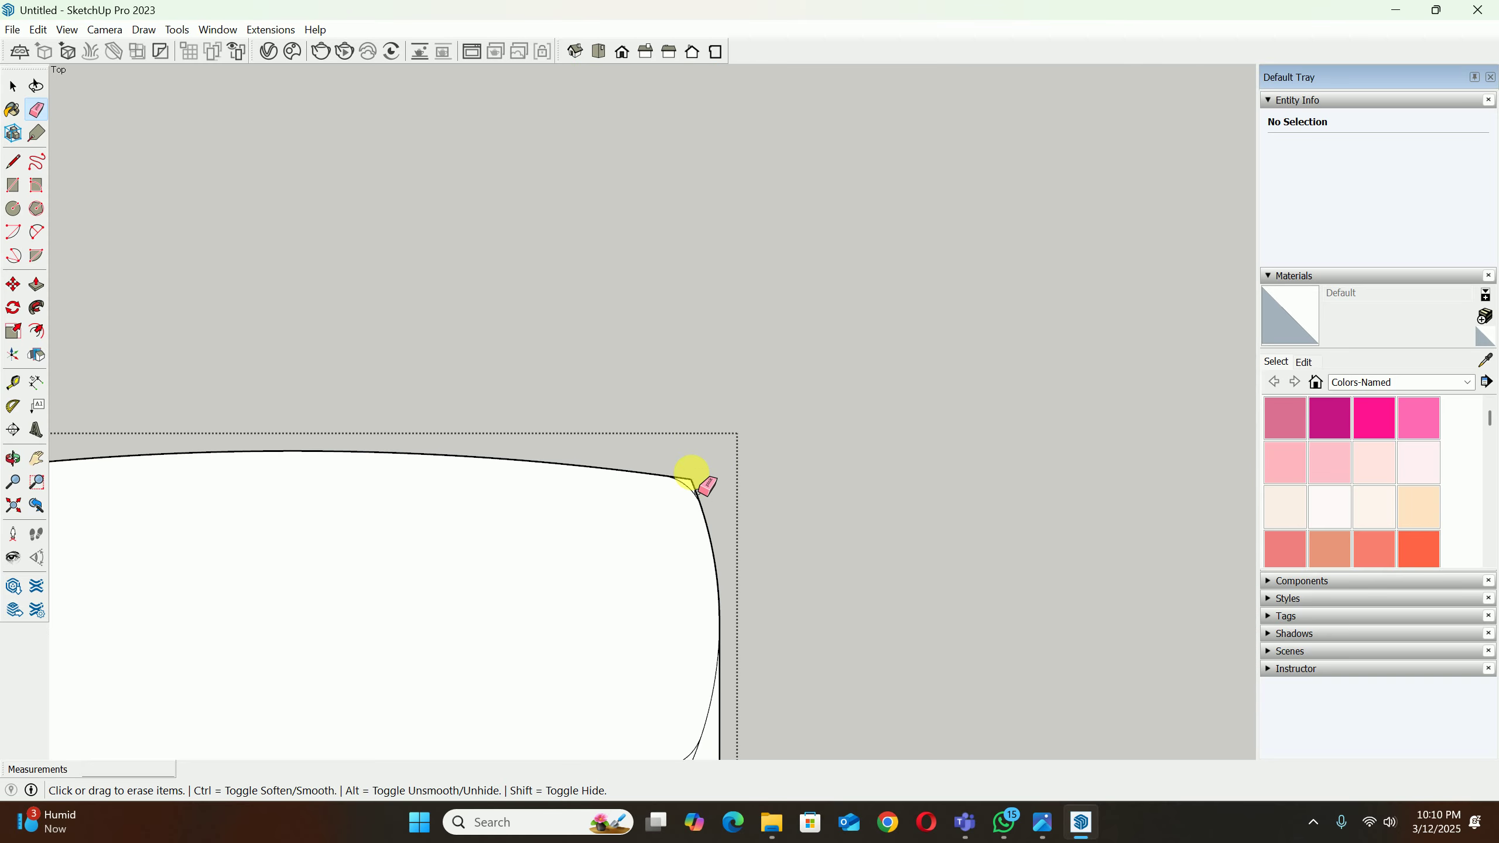
scroll(692, 484, "up", 1)
left_click(702, 489)
scroll(766, 629, "down", 4)
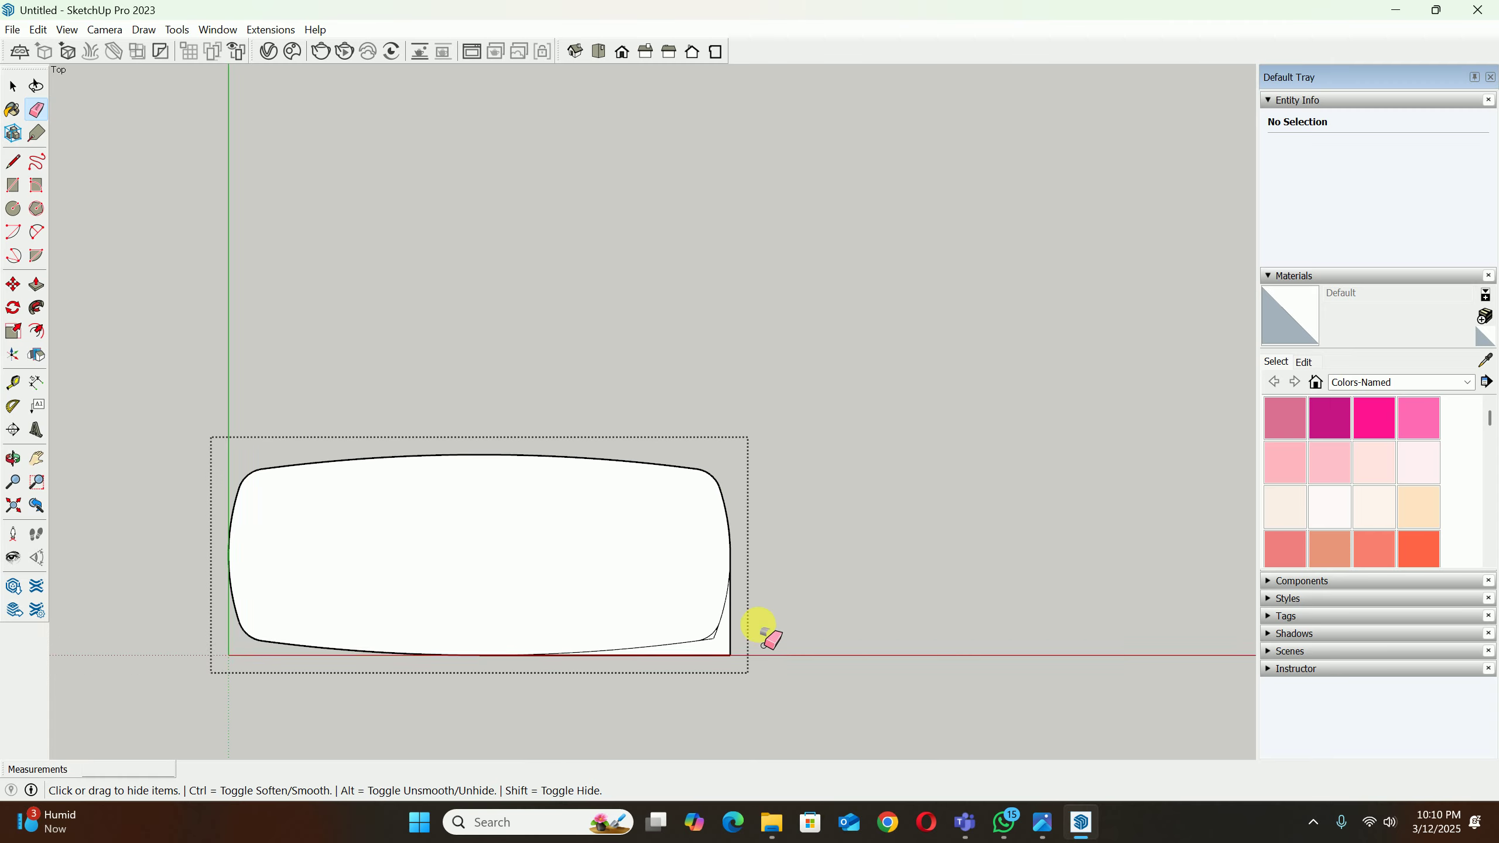
scroll(873, 595, "up", 3)
scroll(863, 596, "down", 2)
scroll(837, 584, "up", 3)
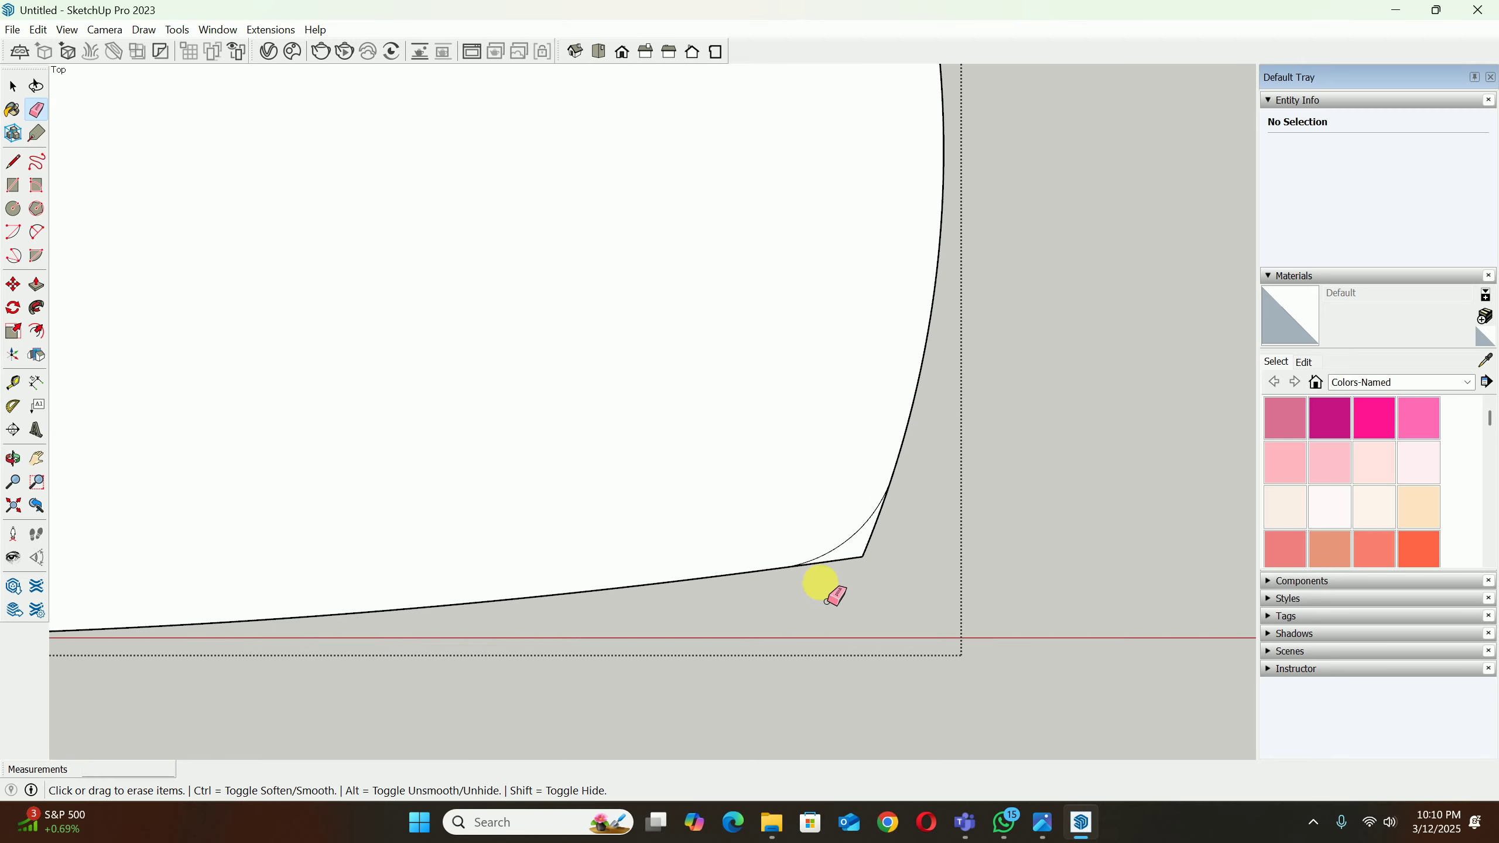
left_click_drag(823, 587, 899, 535)
scroll(898, 533, "down", 5)
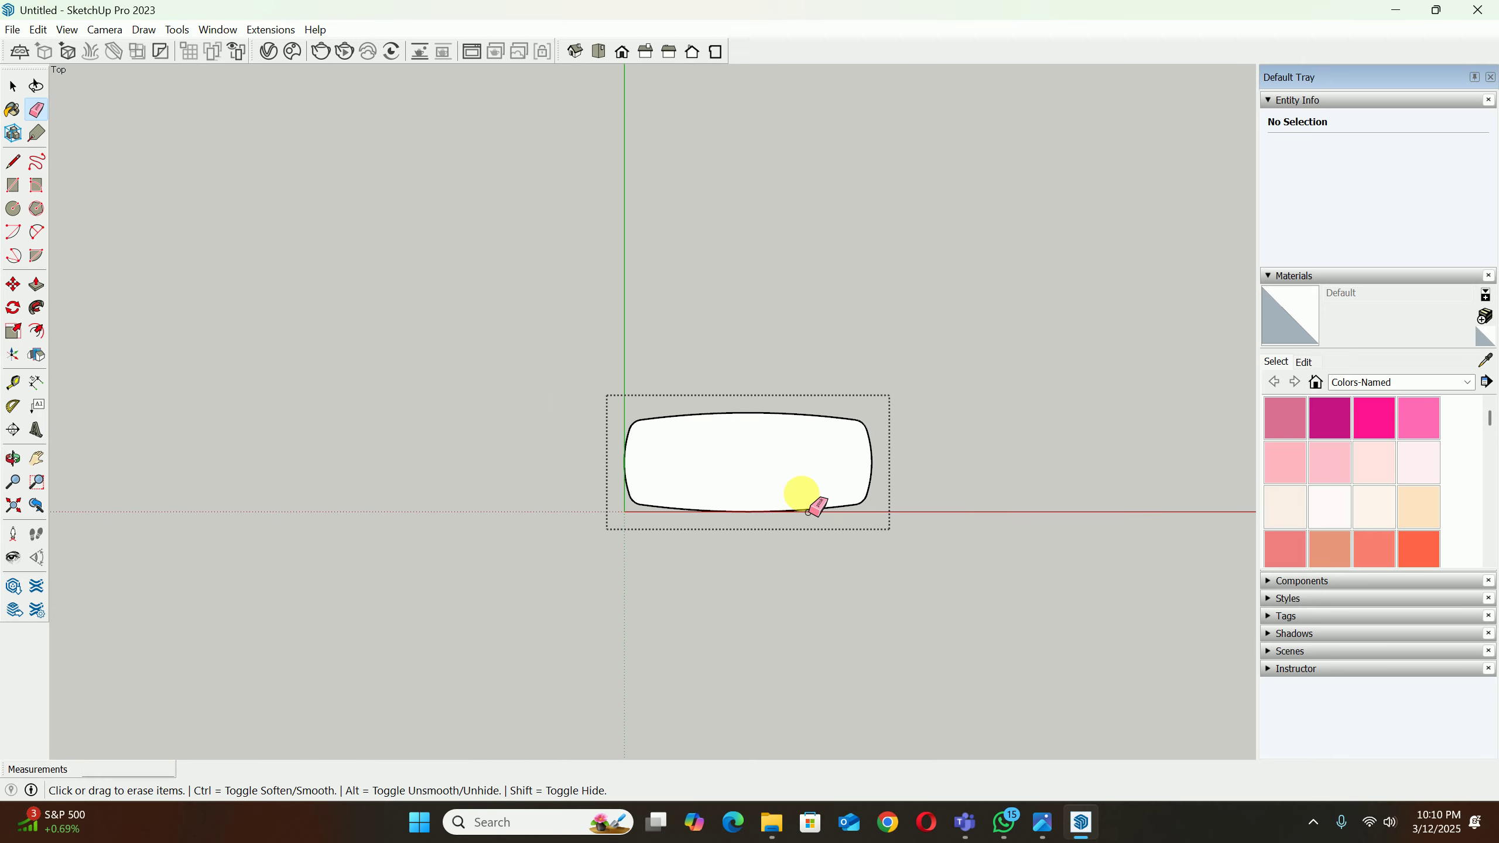
Step: Leave group editing and examine the rounded outline from an oblique 3D view
key("space")
scroll(751, 528, "down", 1)
middle_click_drag(748, 590, 763, 396)
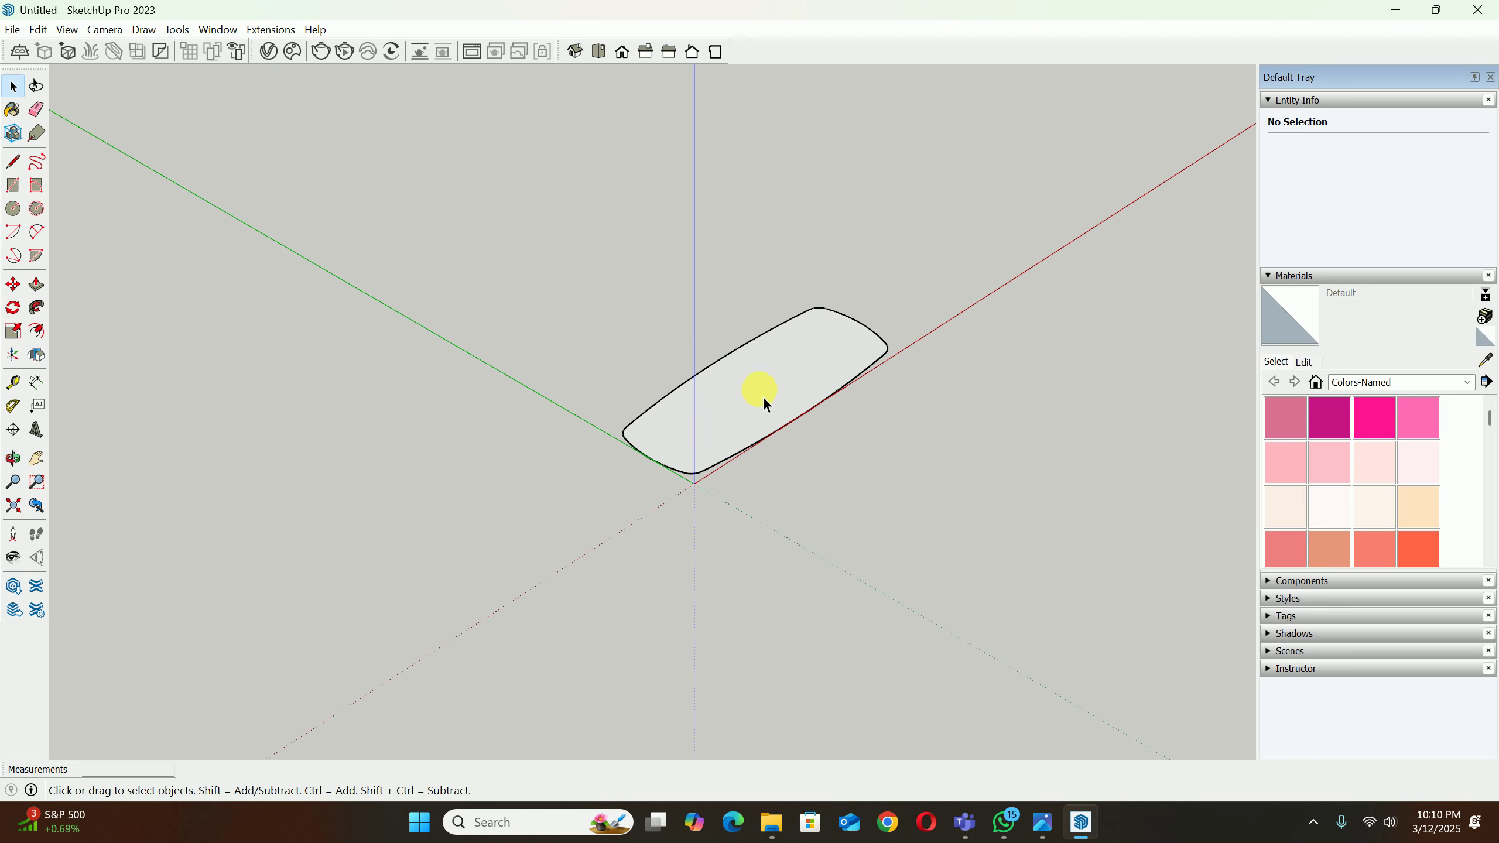
scroll(763, 396, "up", 4)
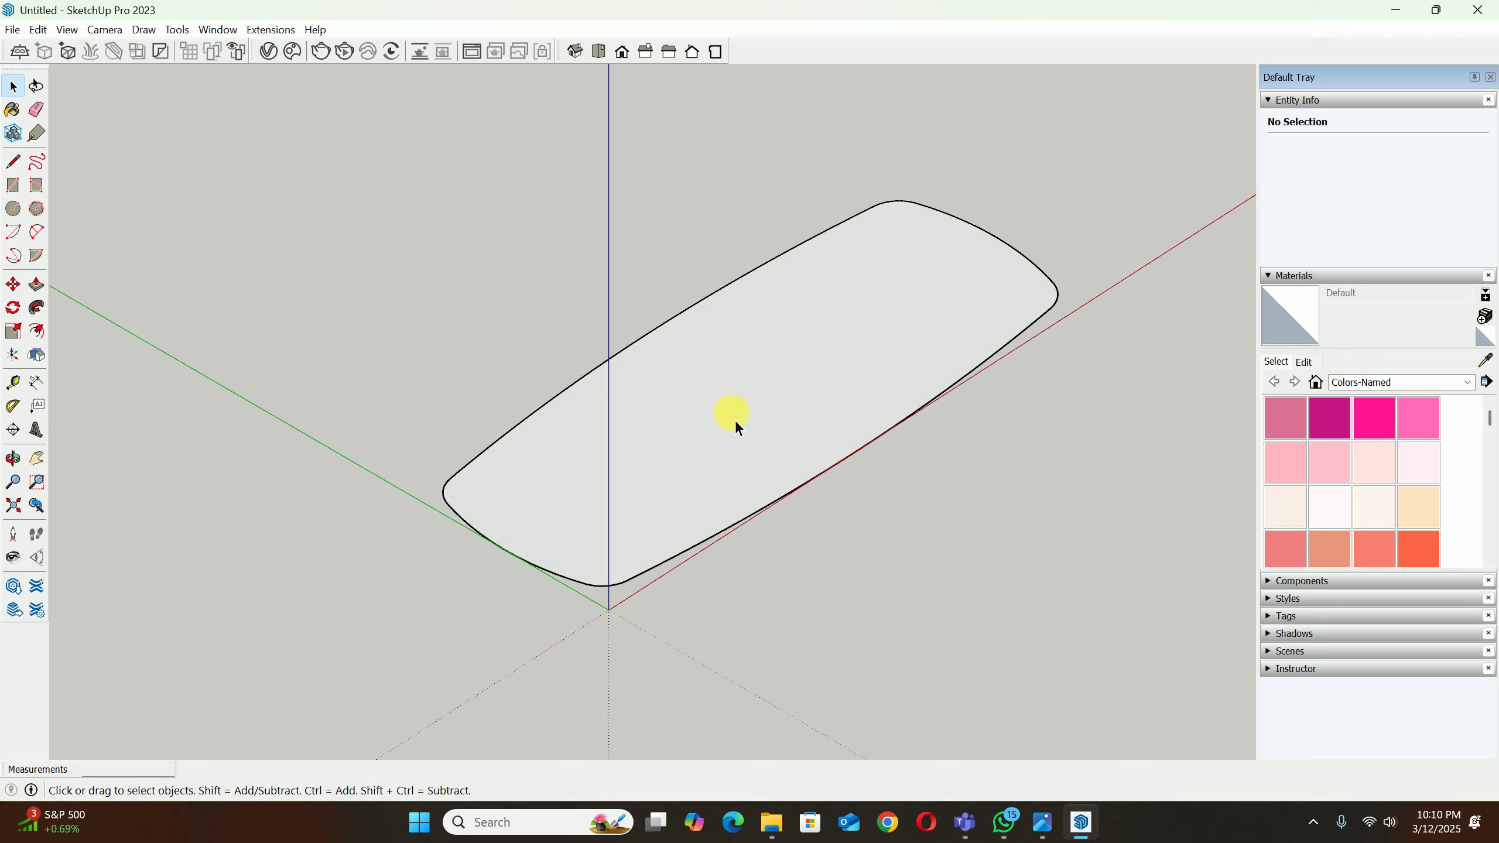
middle_click_drag(745, 440, 522, 579)
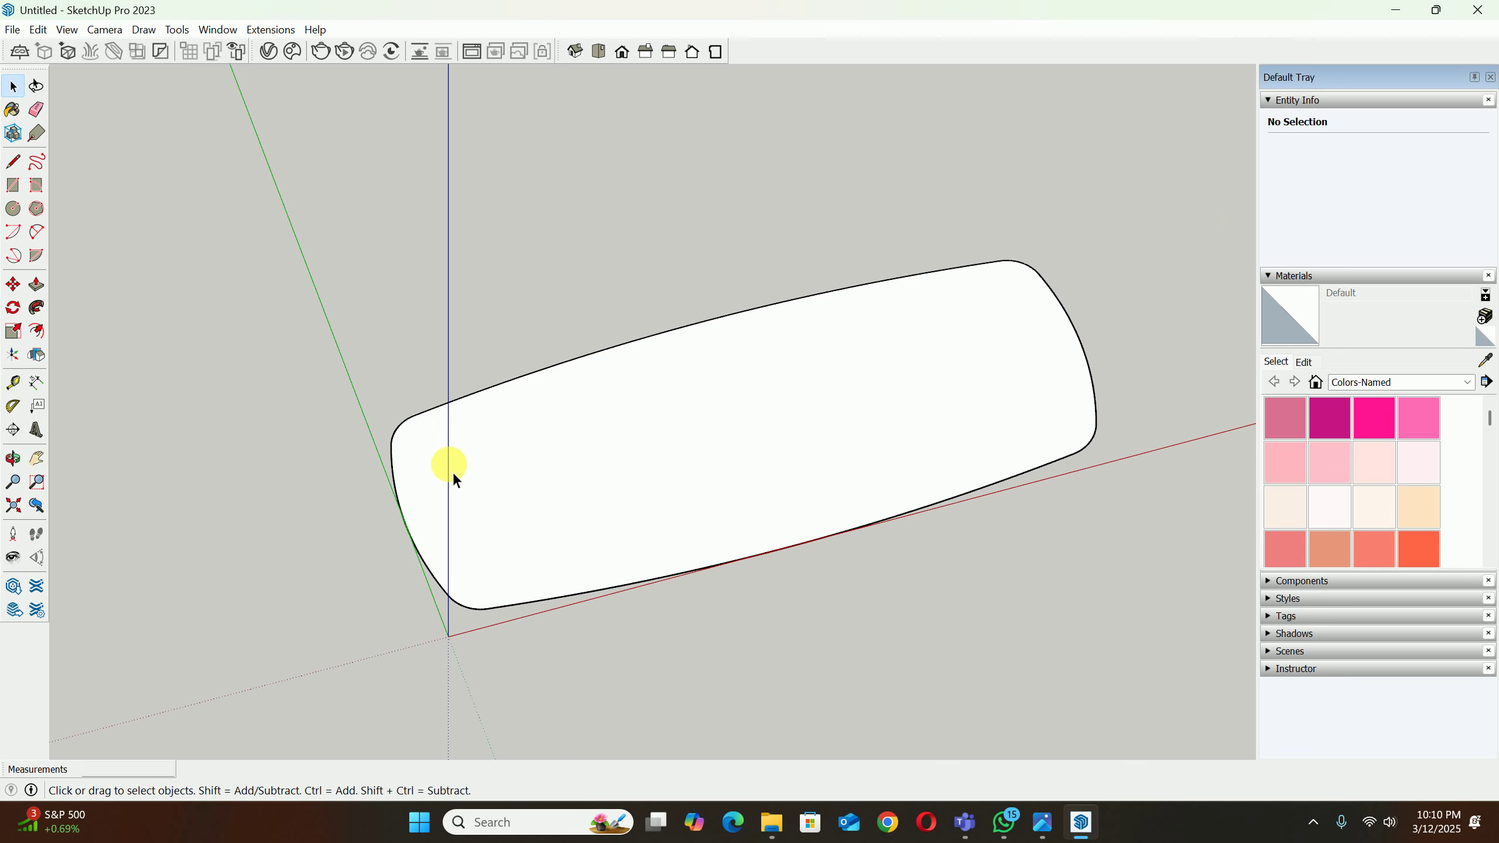
key("a")
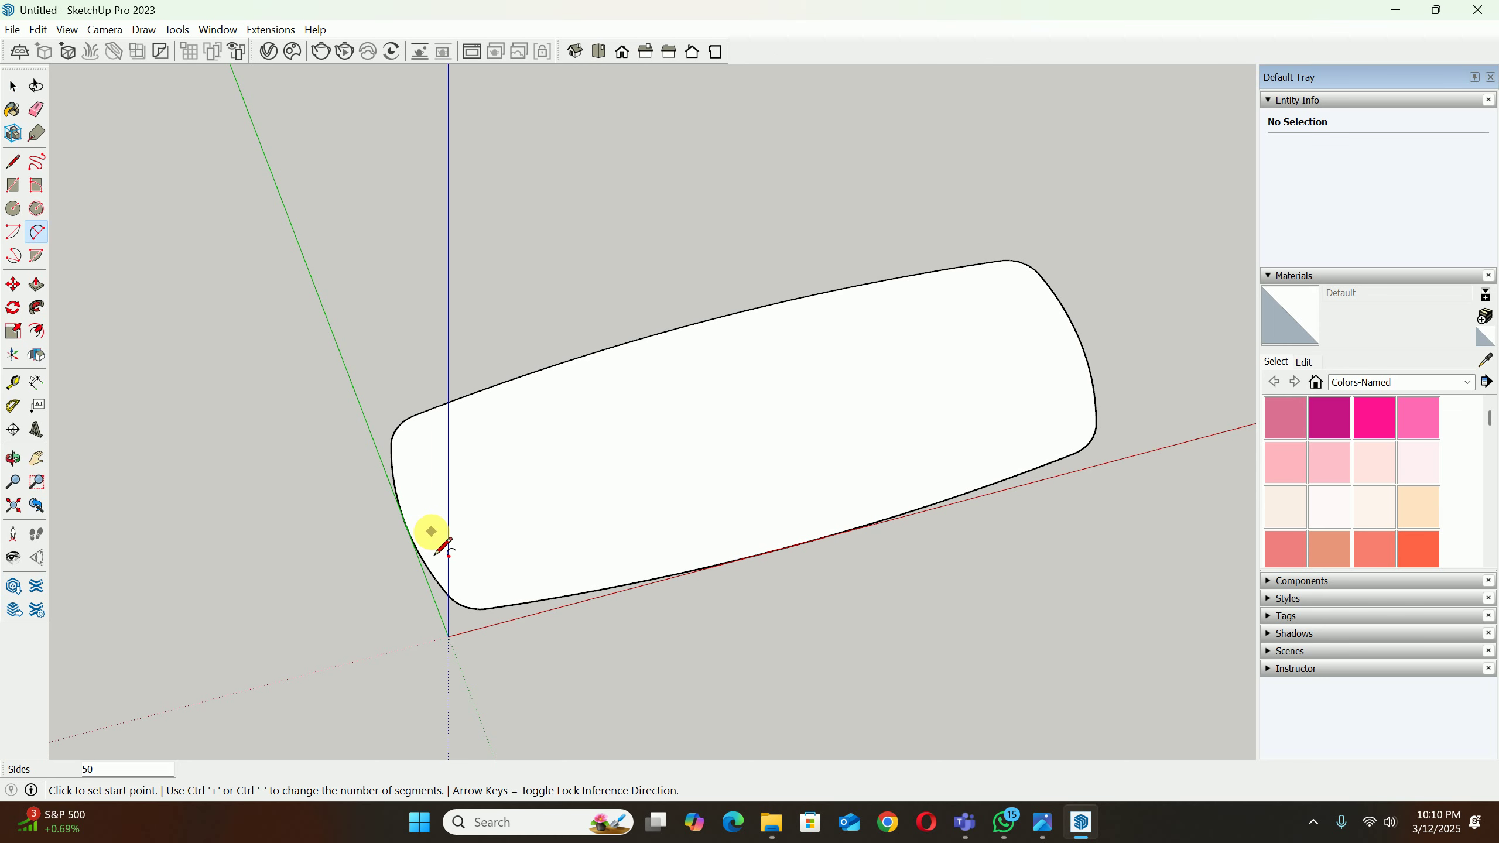
key("space")
double_click(706, 493)
middle_click_drag(704, 505, 674, 598)
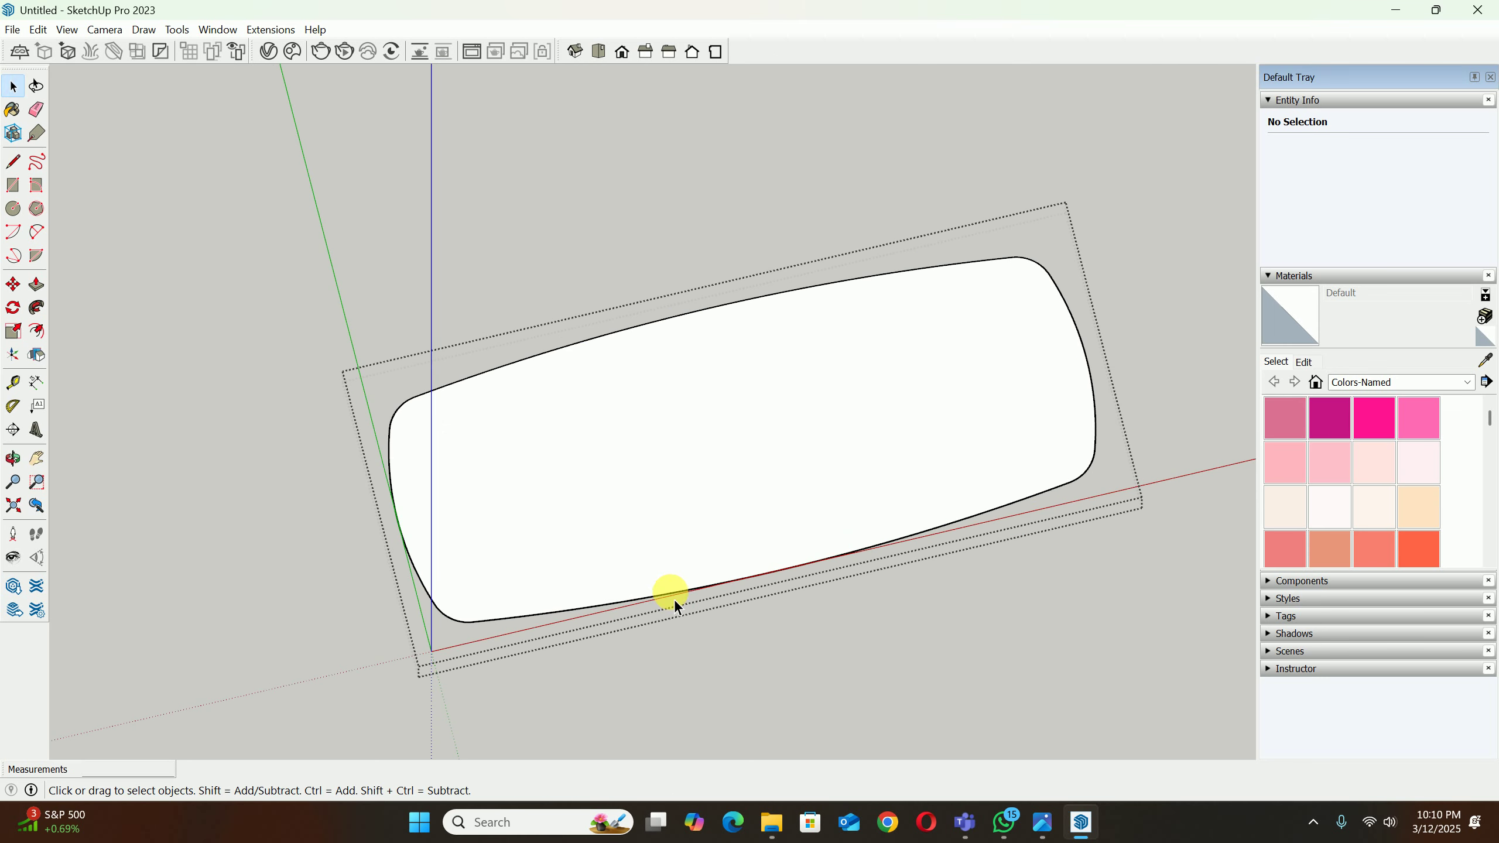
key("a")
left_click(675, 316)
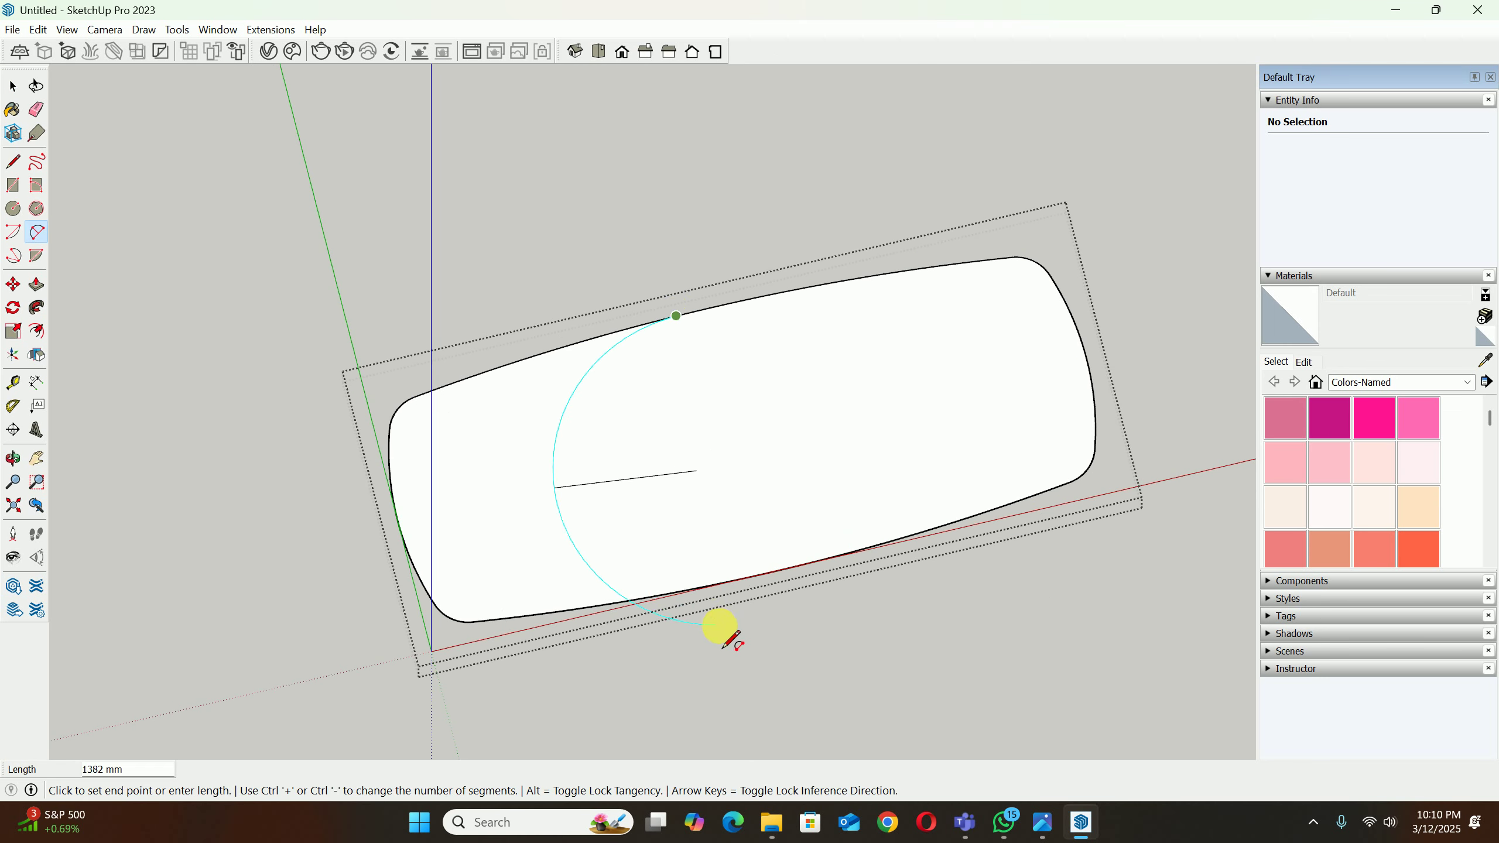
left_click(730, 581)
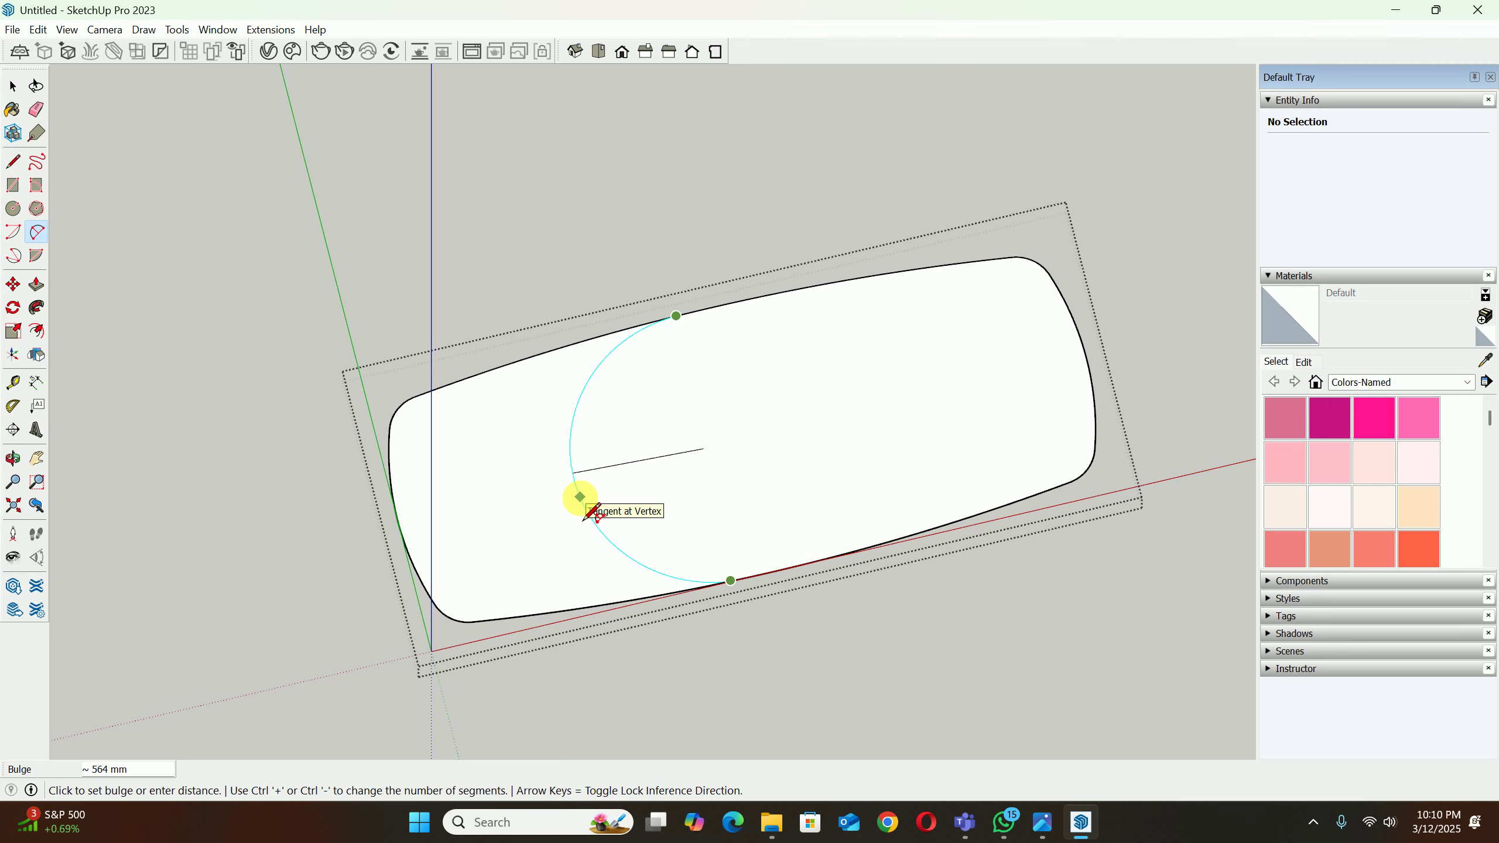
key("space")
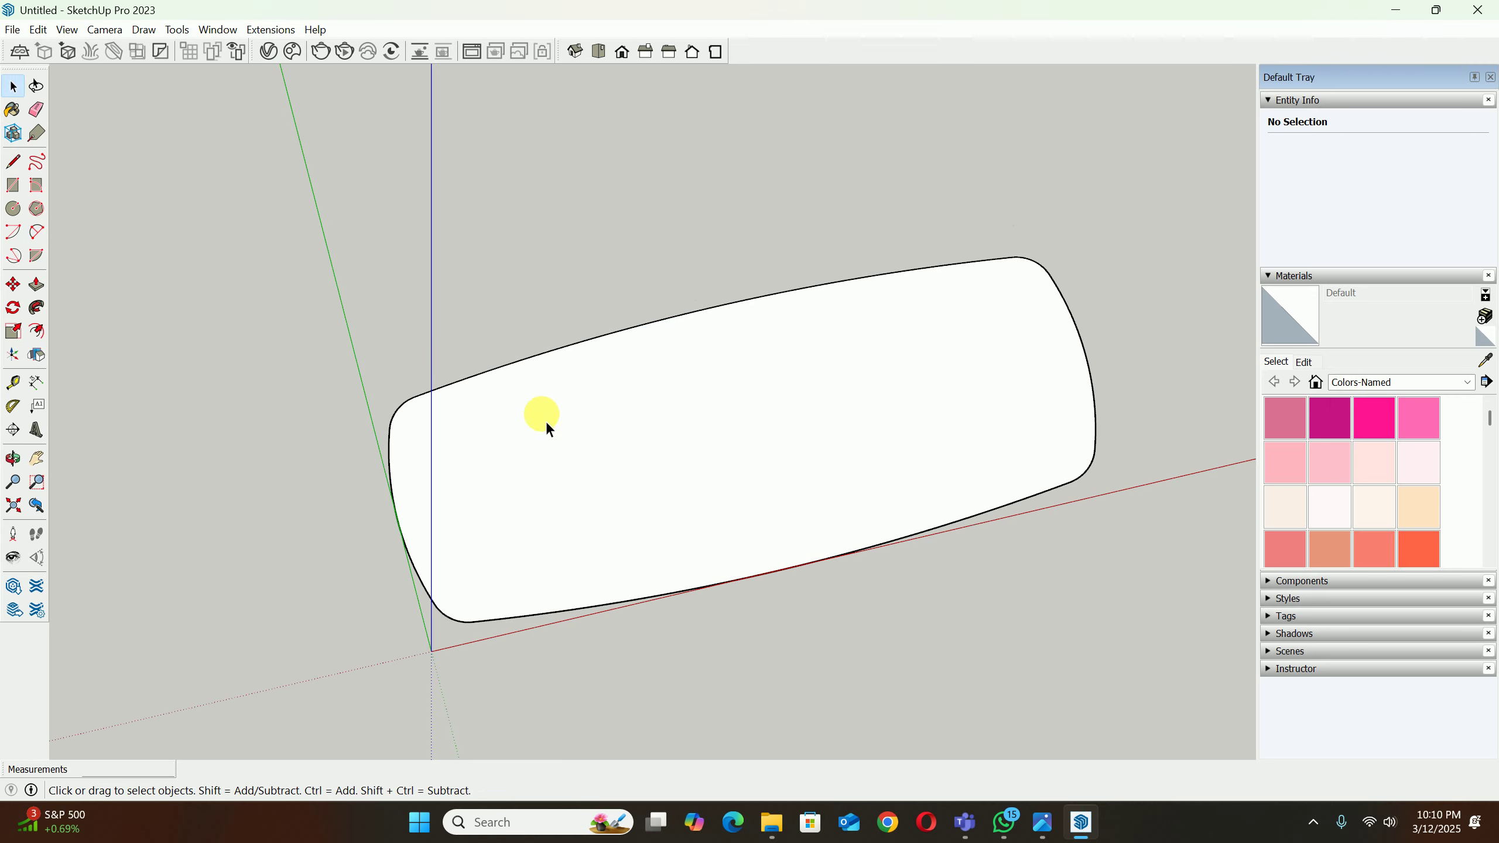
Step: Open the outline's group for editing and weld all its boundary edges, without the face, into one curve
middle_click_drag(539, 415, 1100, 478)
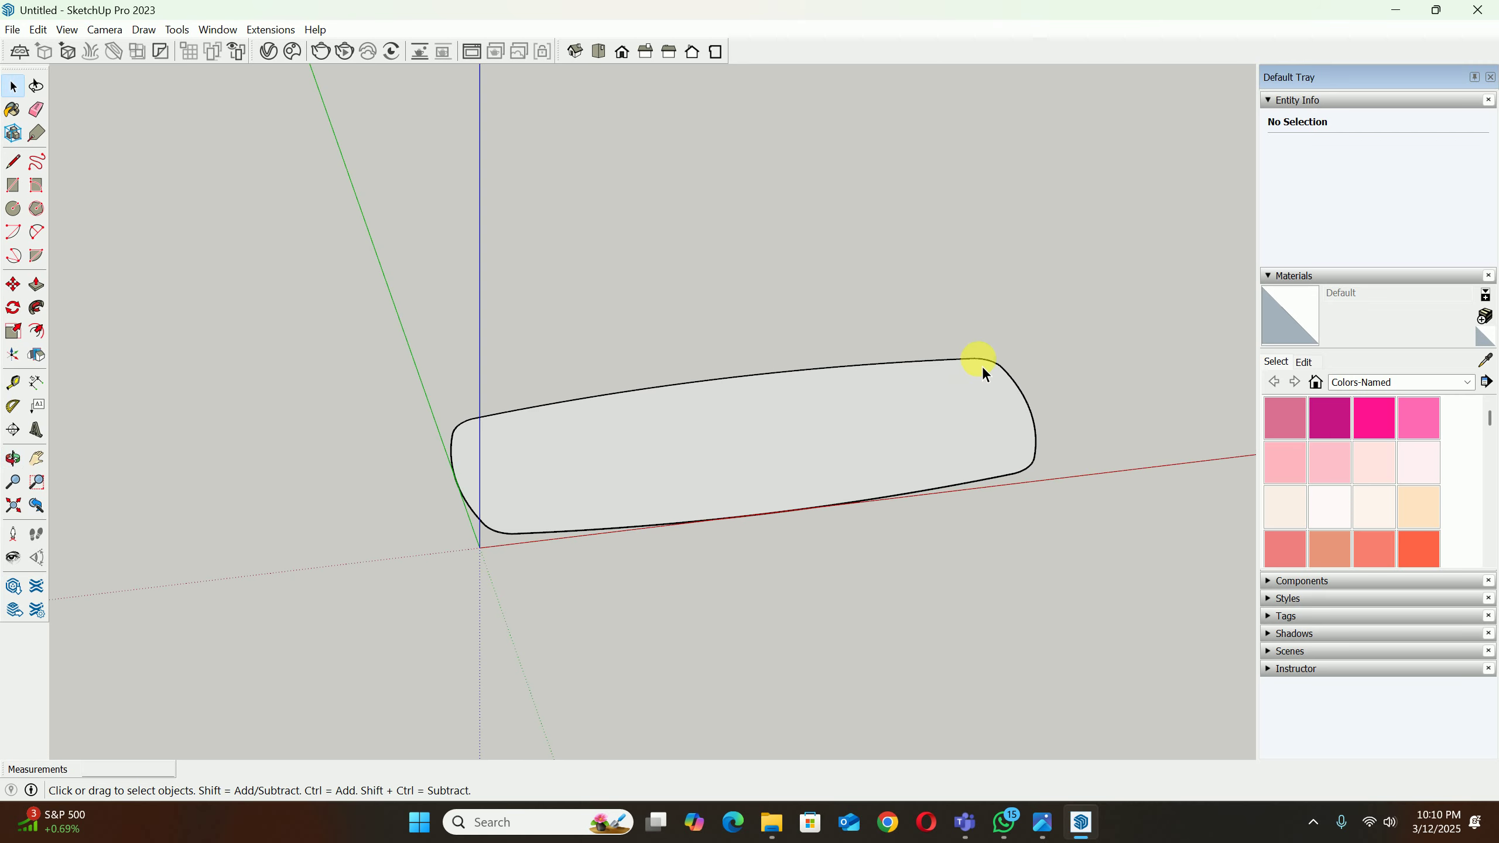
mouse_move(993, 489)
middle_mouse_down()
mouse_move(829, 445)
mouse_move(601, 486)
mouse_move(996, 462)
middle_mouse_up()
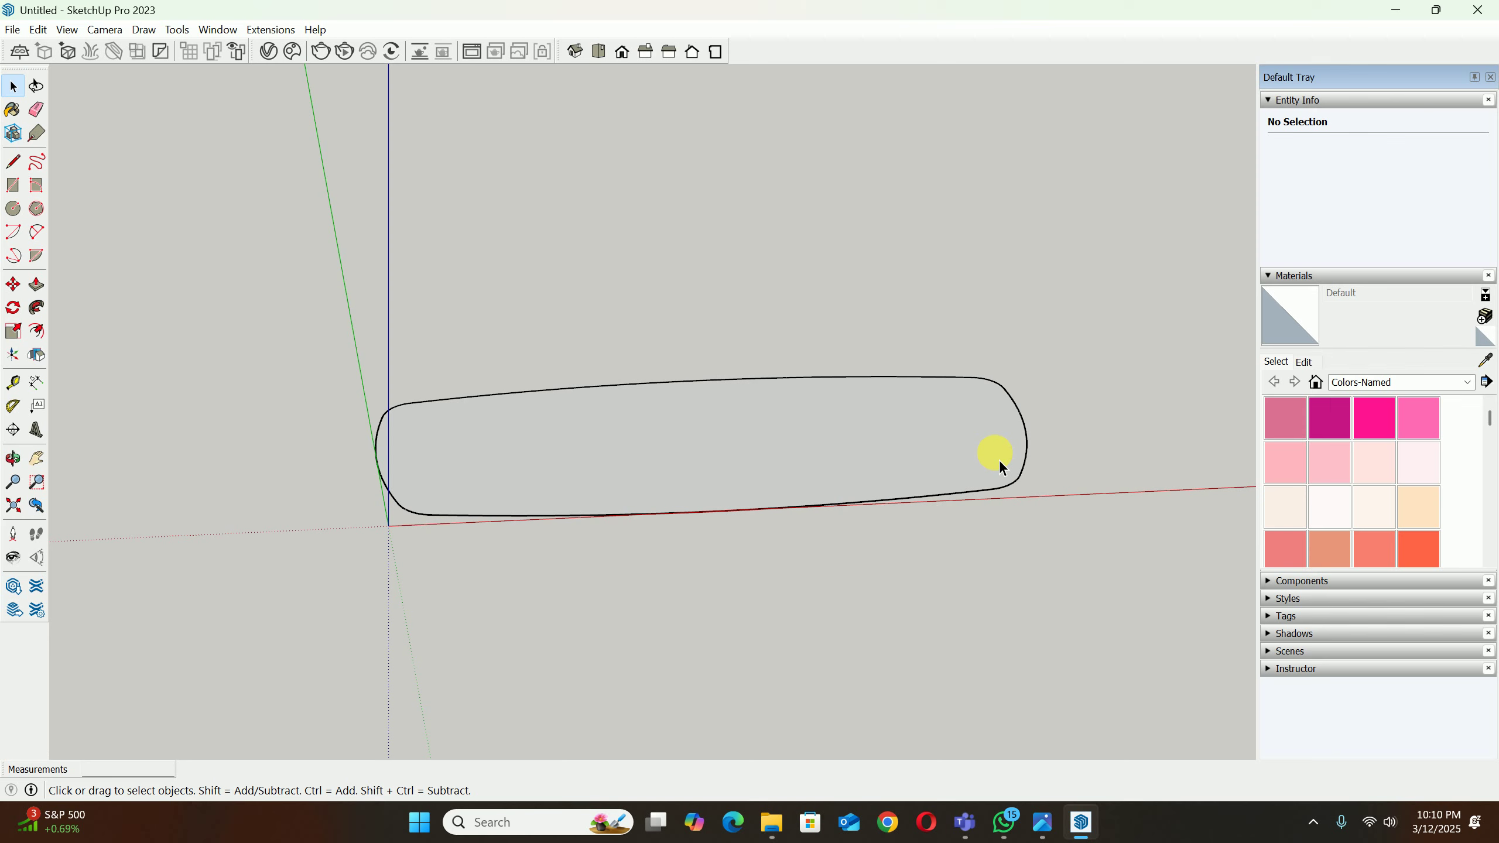
left_click(904, 439)
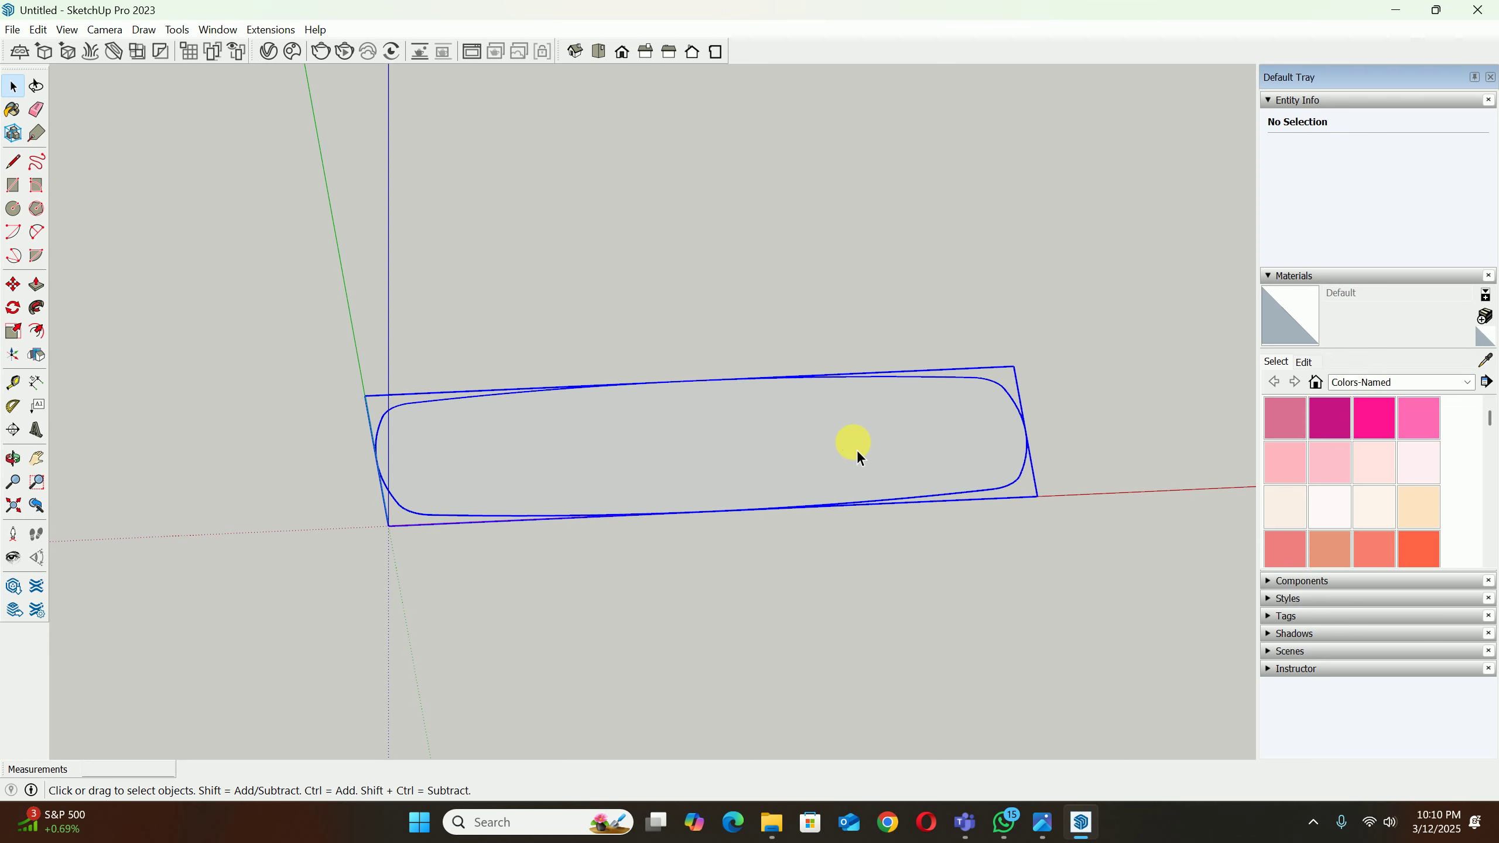
middle_click_drag(806, 639, 766, 430)
double_click(765, 430)
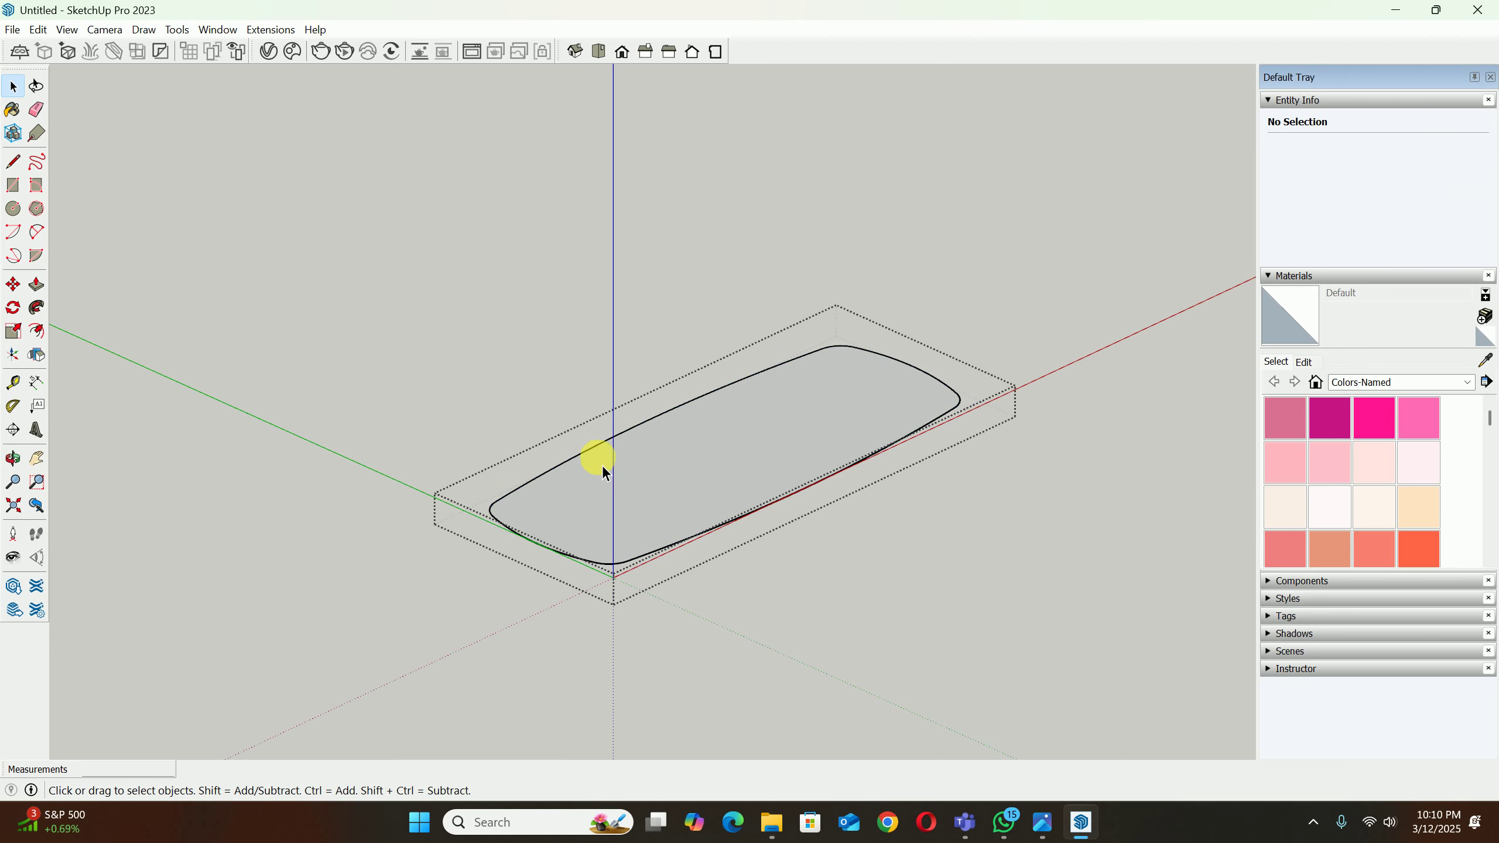
scroll(599, 461, "up", 2)
double_click(799, 488)
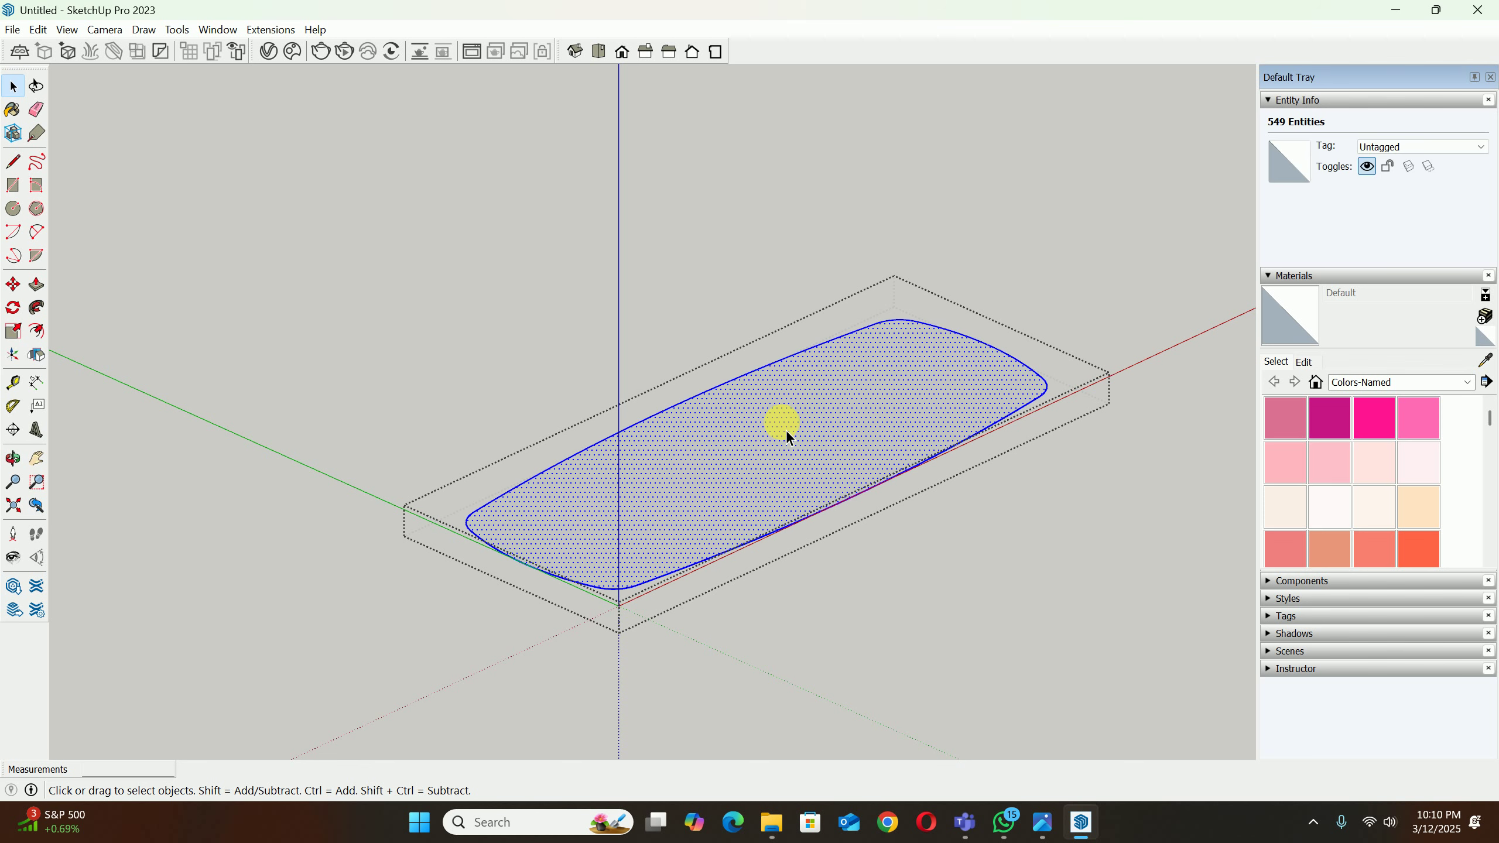
scroll(812, 374, "up", 2)
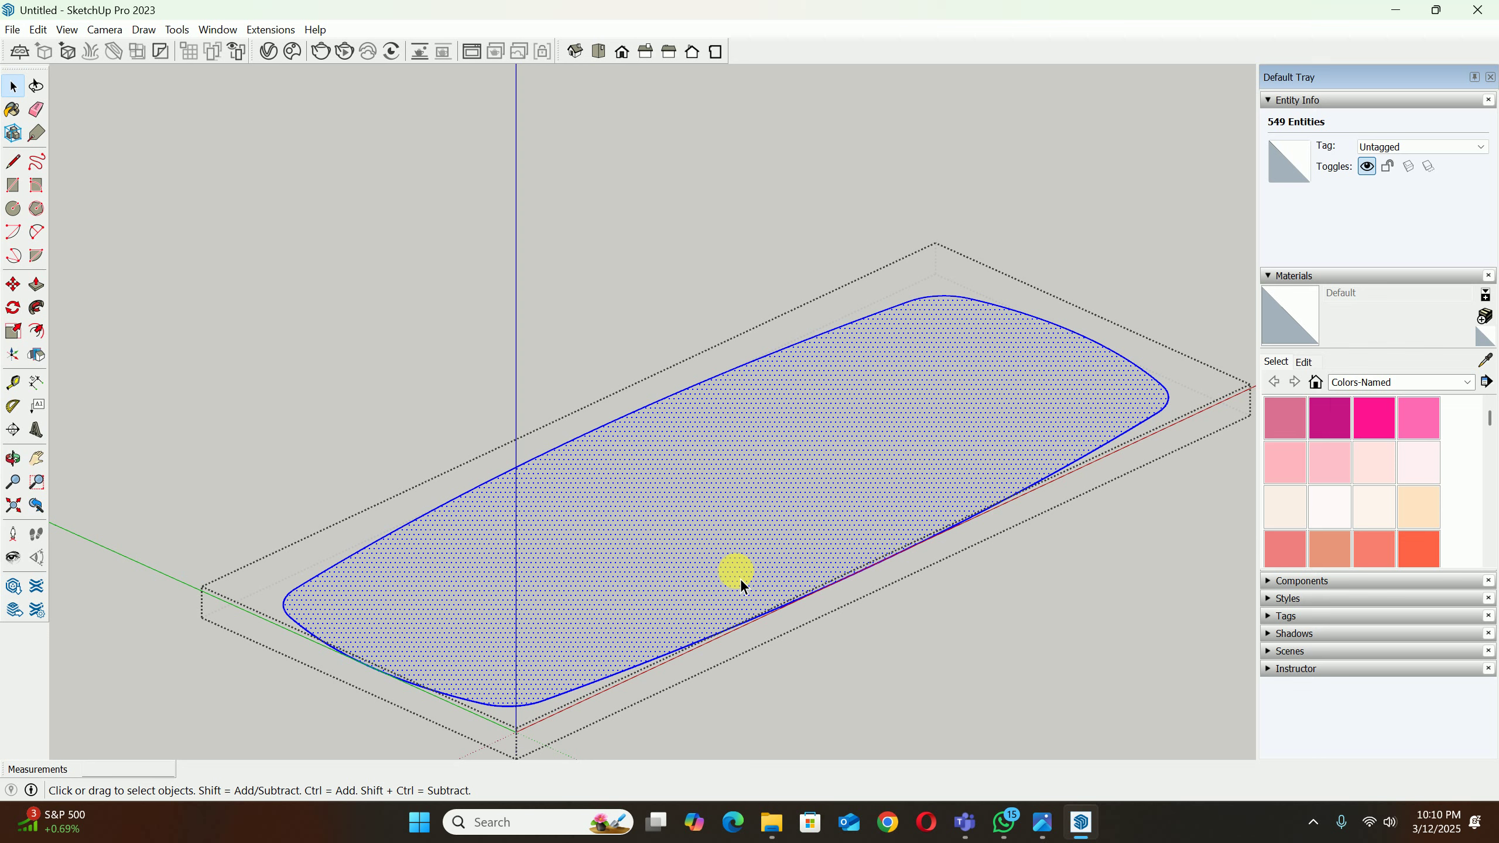
left_click(773, 493, "shift")
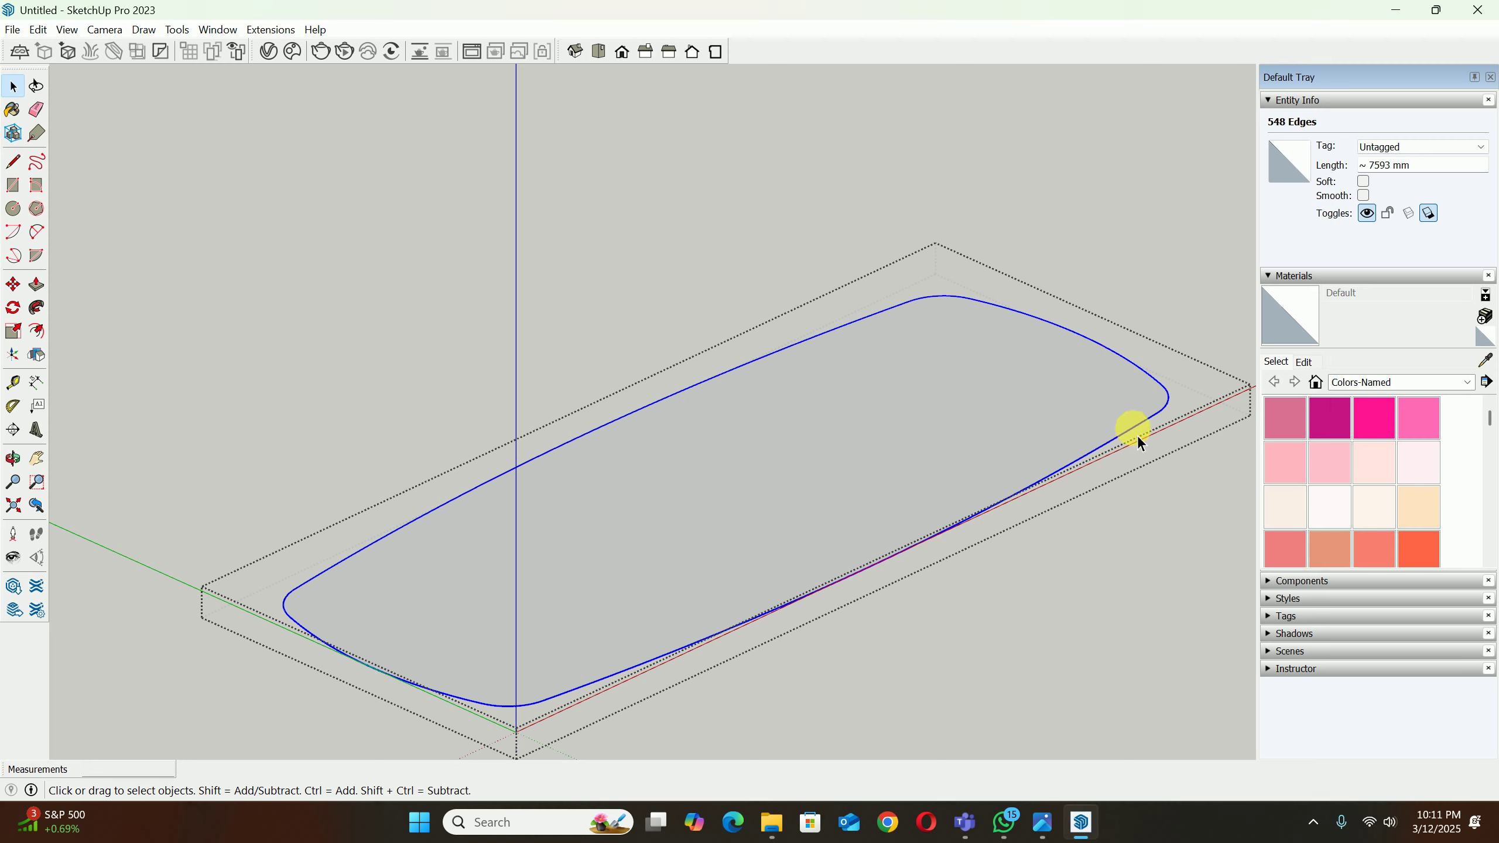
right_click(1155, 424)
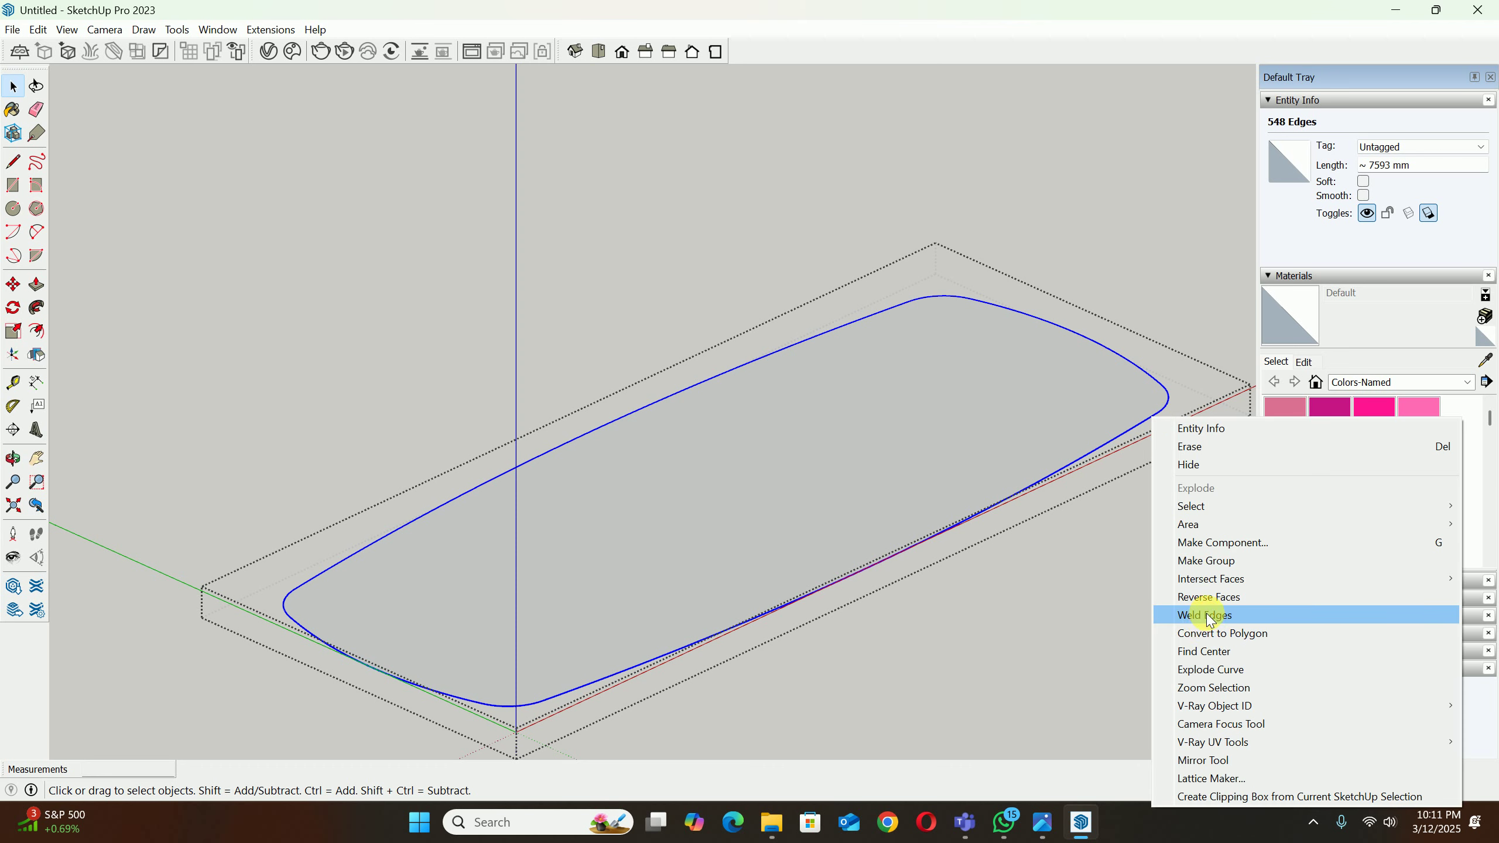
left_click(1236, 617)
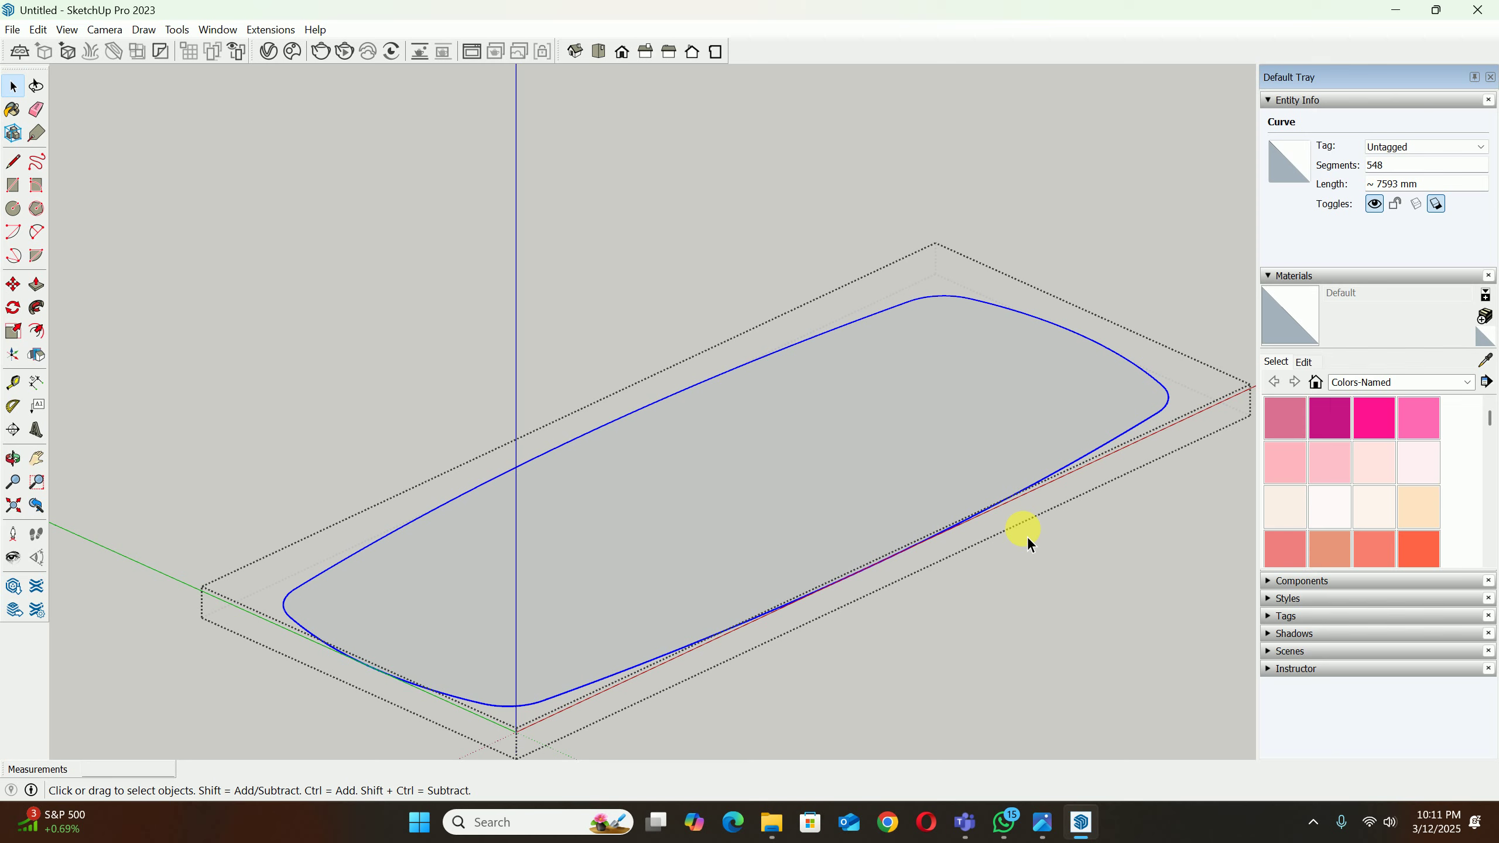
Step: Push/Pull the tabletop face downward by 20 mm and leave group editing
key("p")
left_click(897, 468)
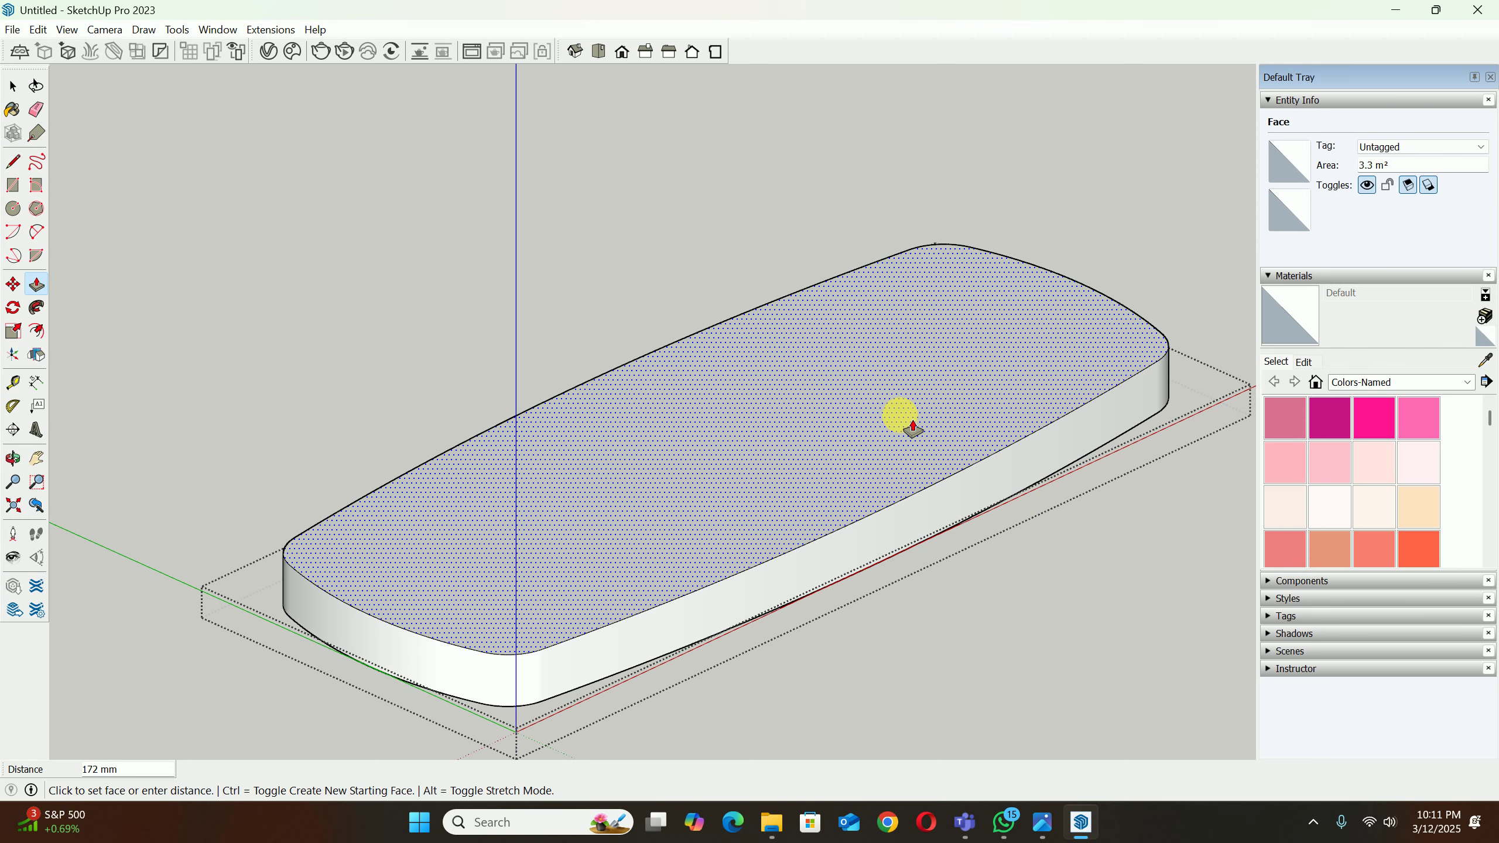
type("20")
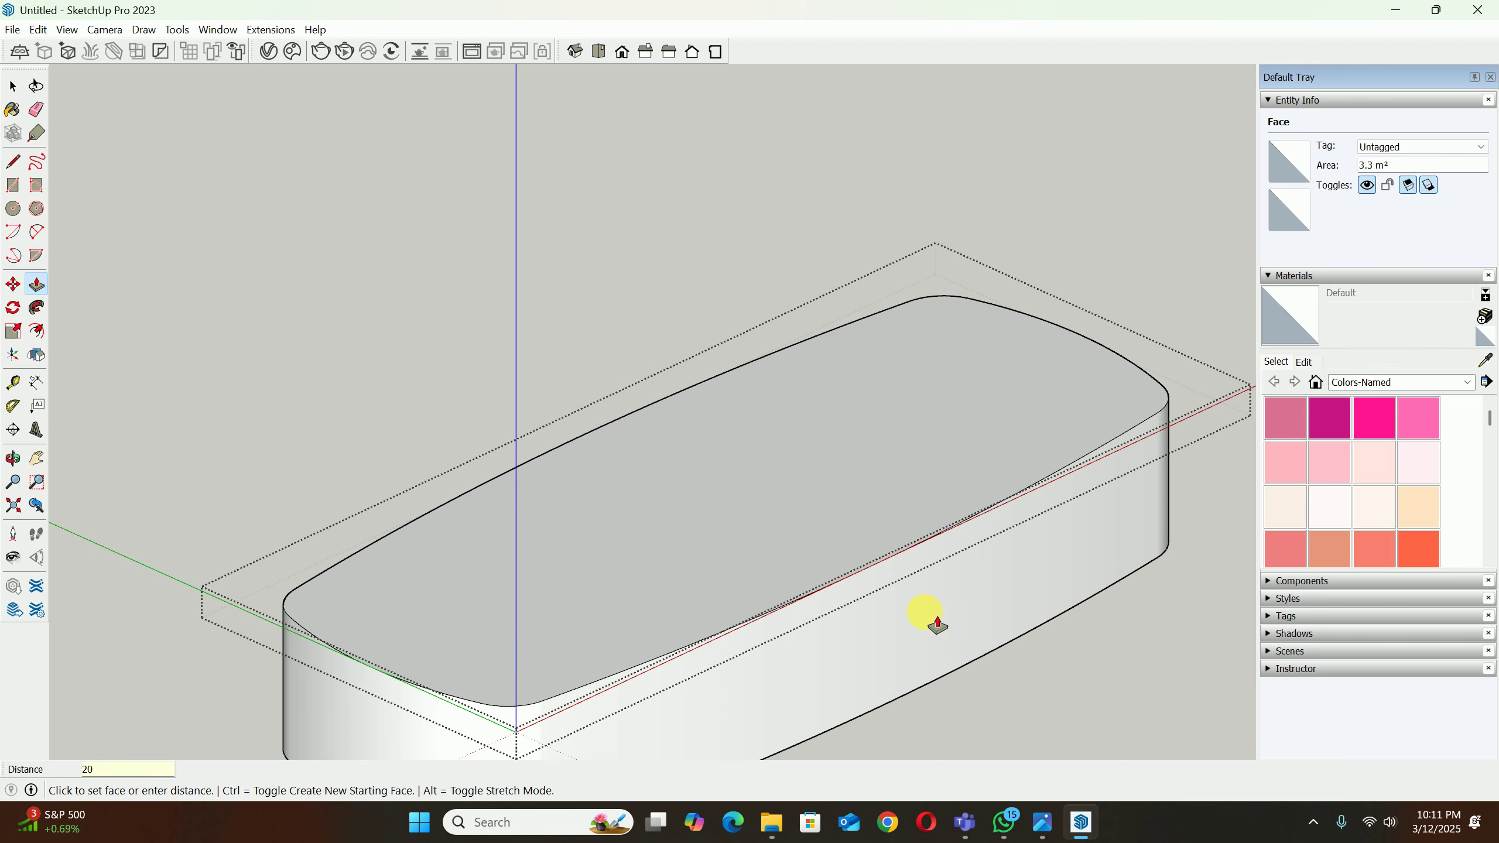
key("Return")
key("space")
scroll(914, 561, "down", 5)
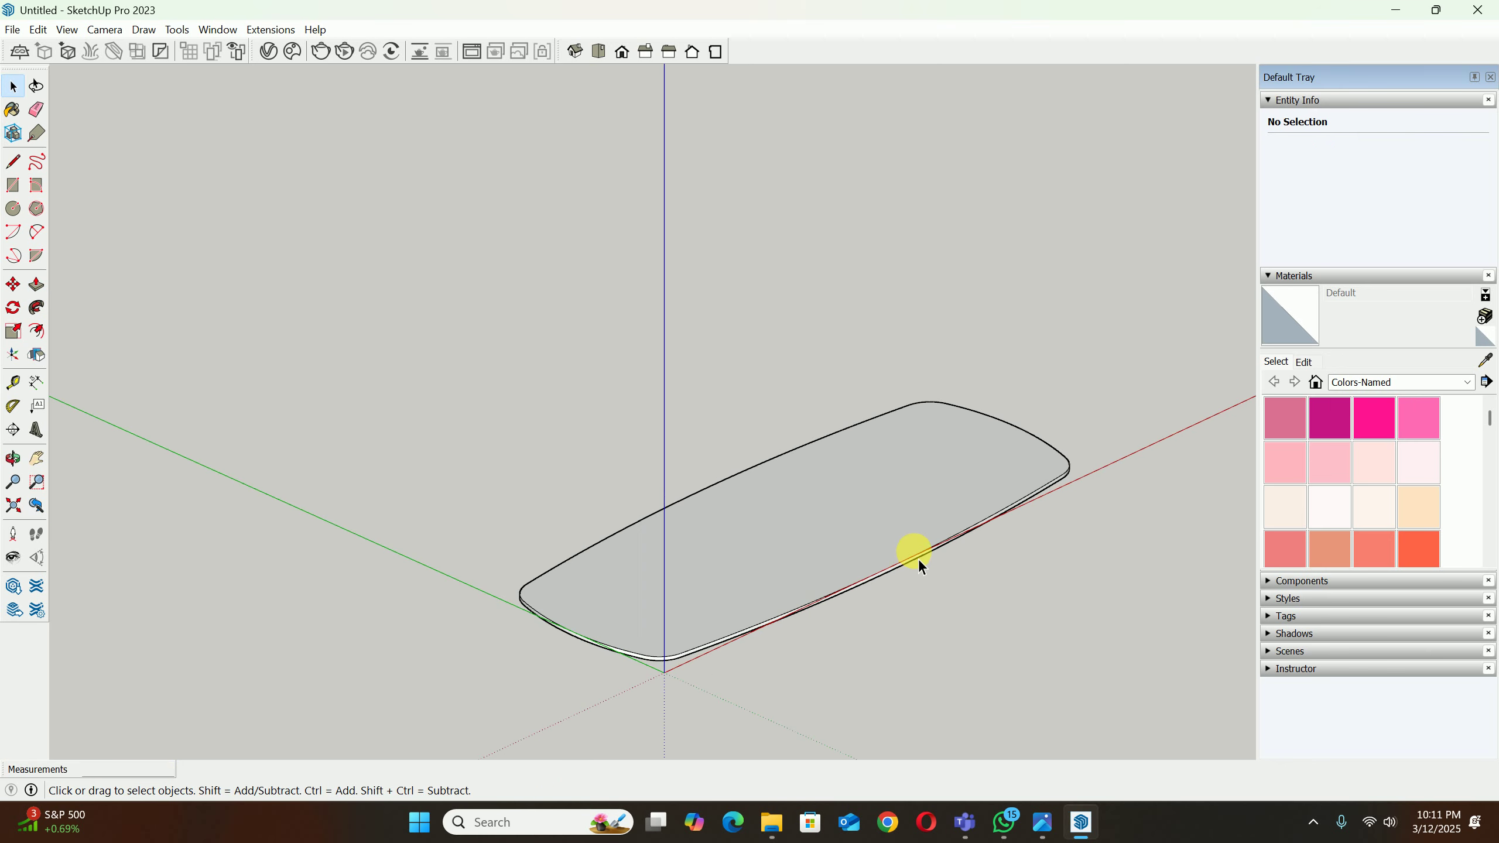
Step: Raise the tabletop group straight up along the blue axis, using its corner at the origin as the base point
left_click(835, 575)
key("m")
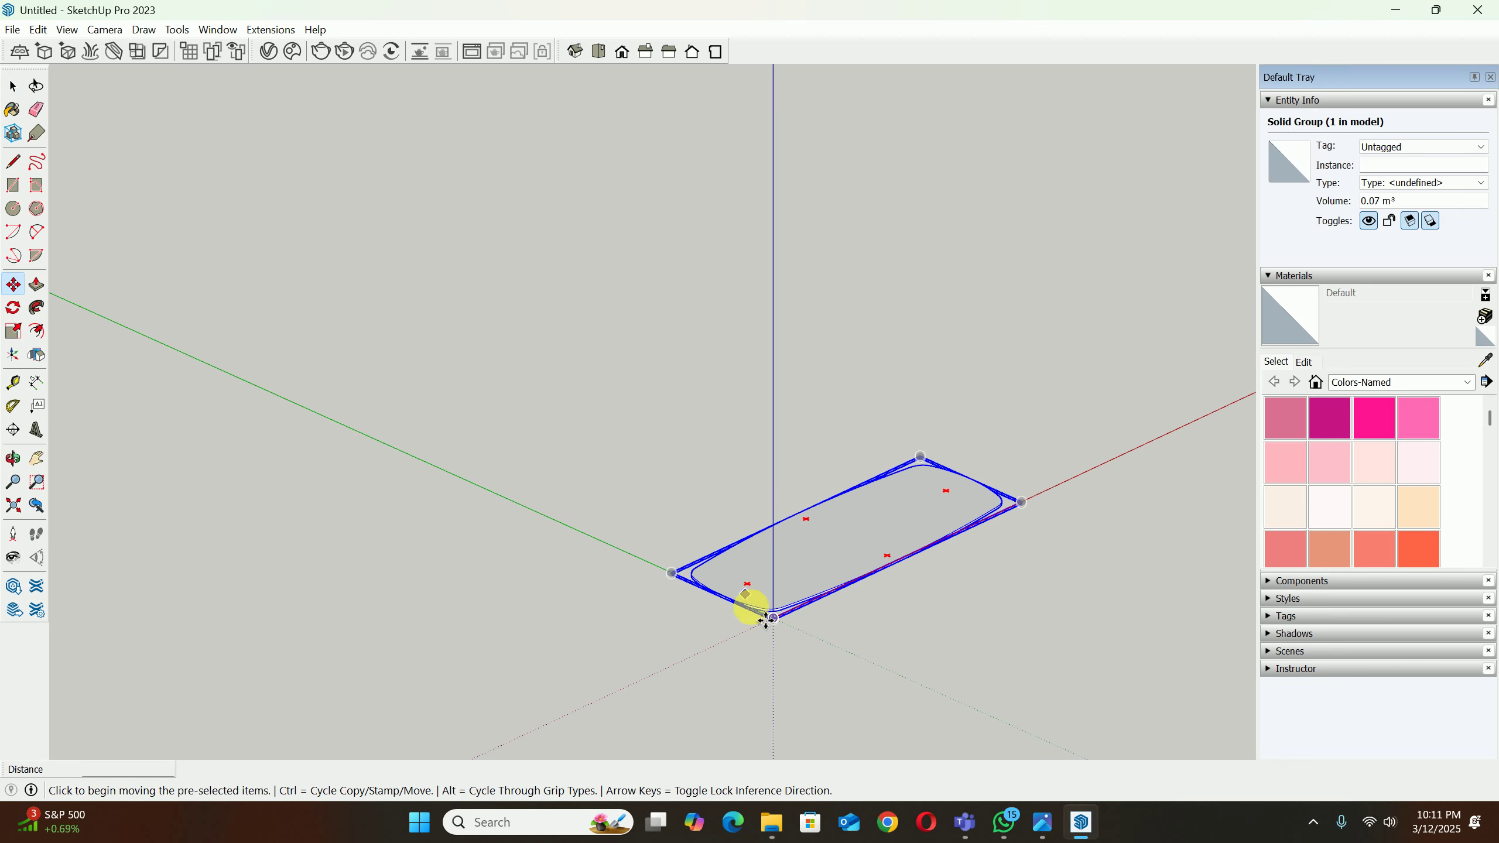
scroll(778, 628, "up", 6)
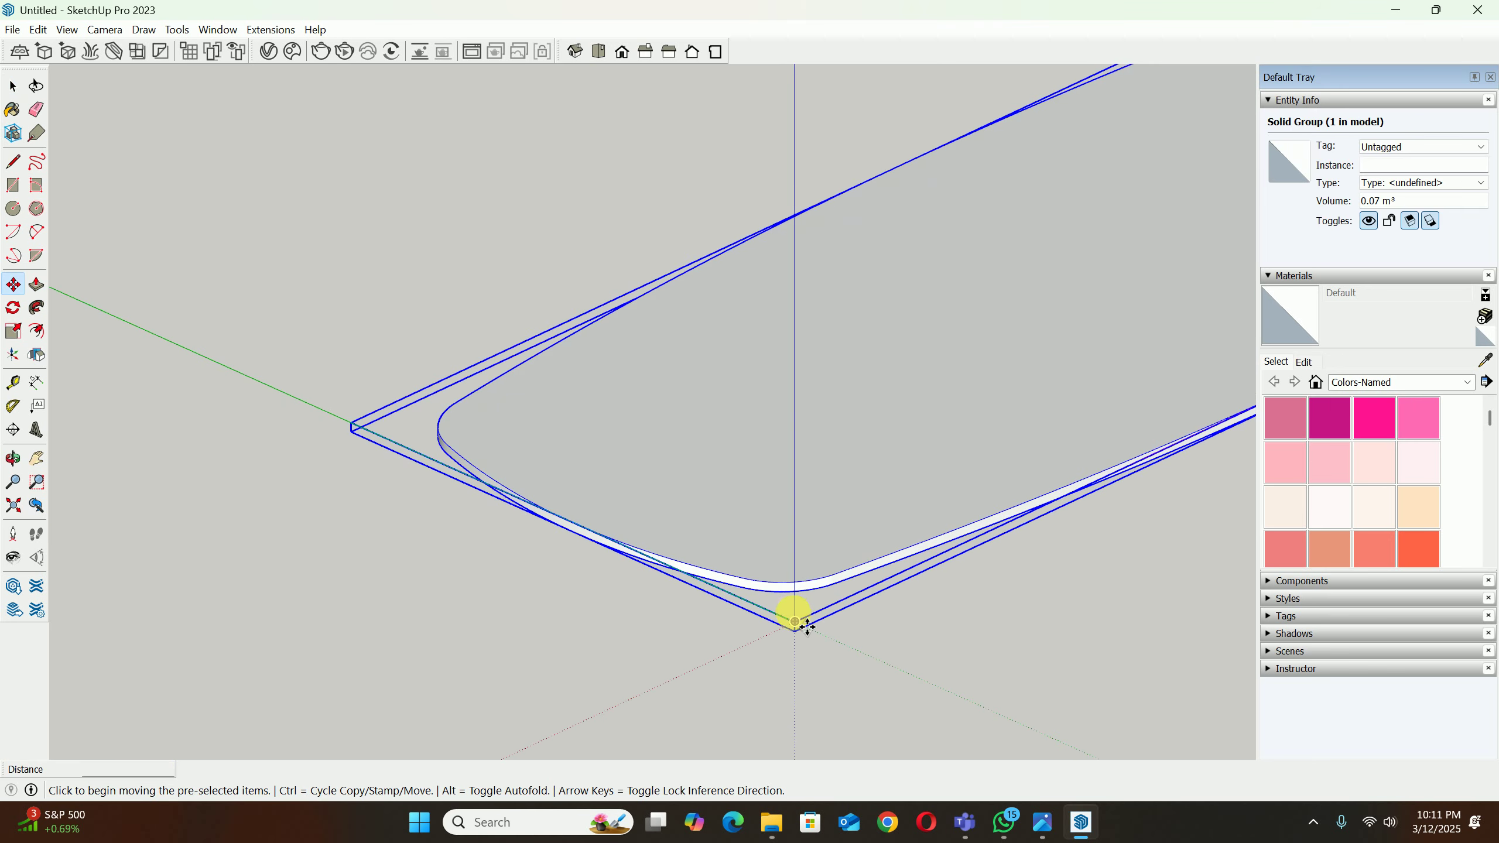
left_click(806, 631)
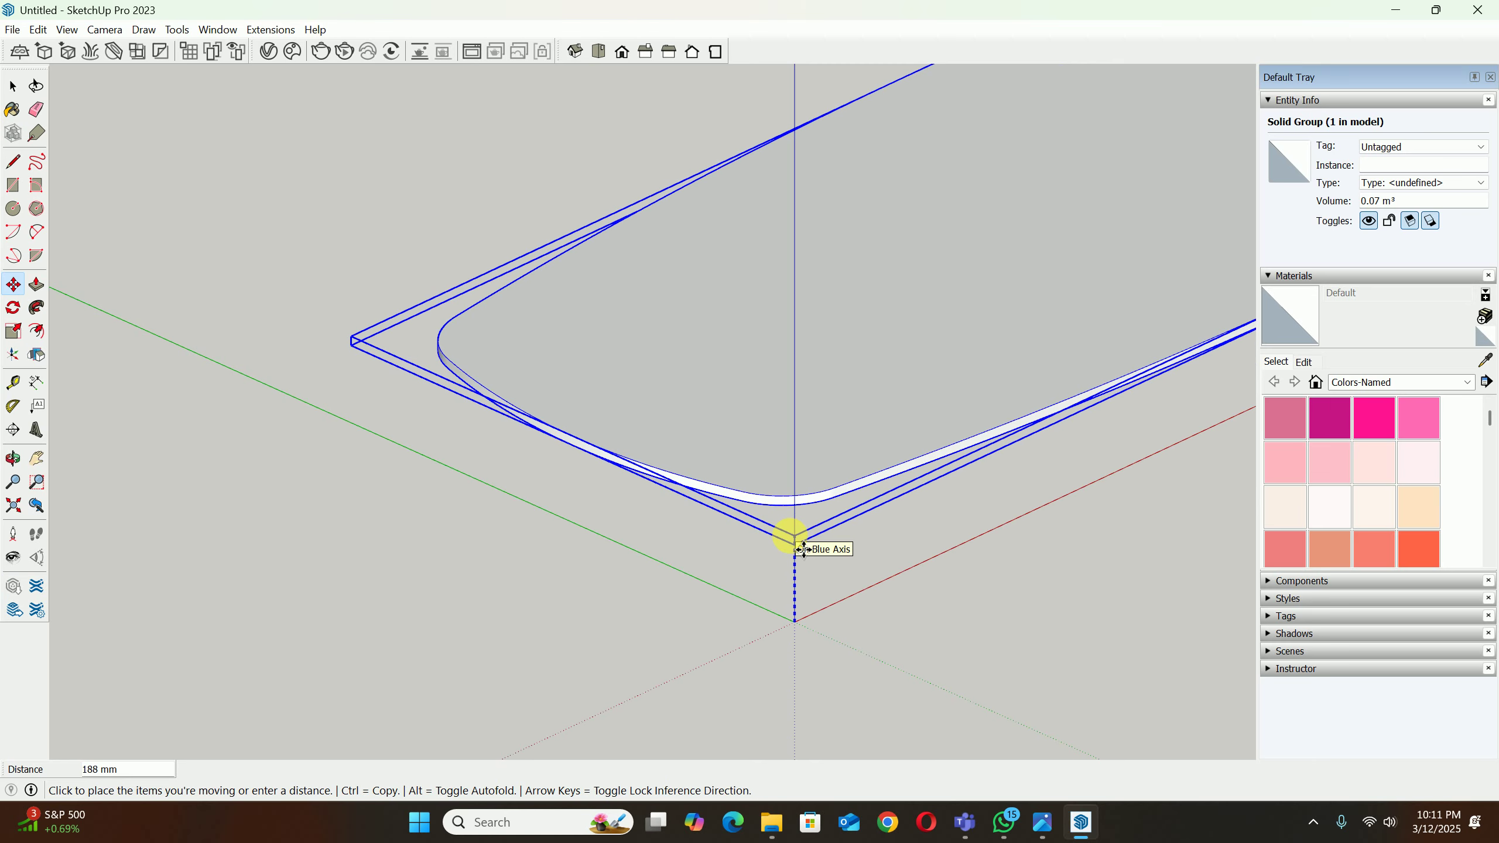
key("Return")
key("space")
scroll(793, 542, "down", 5)
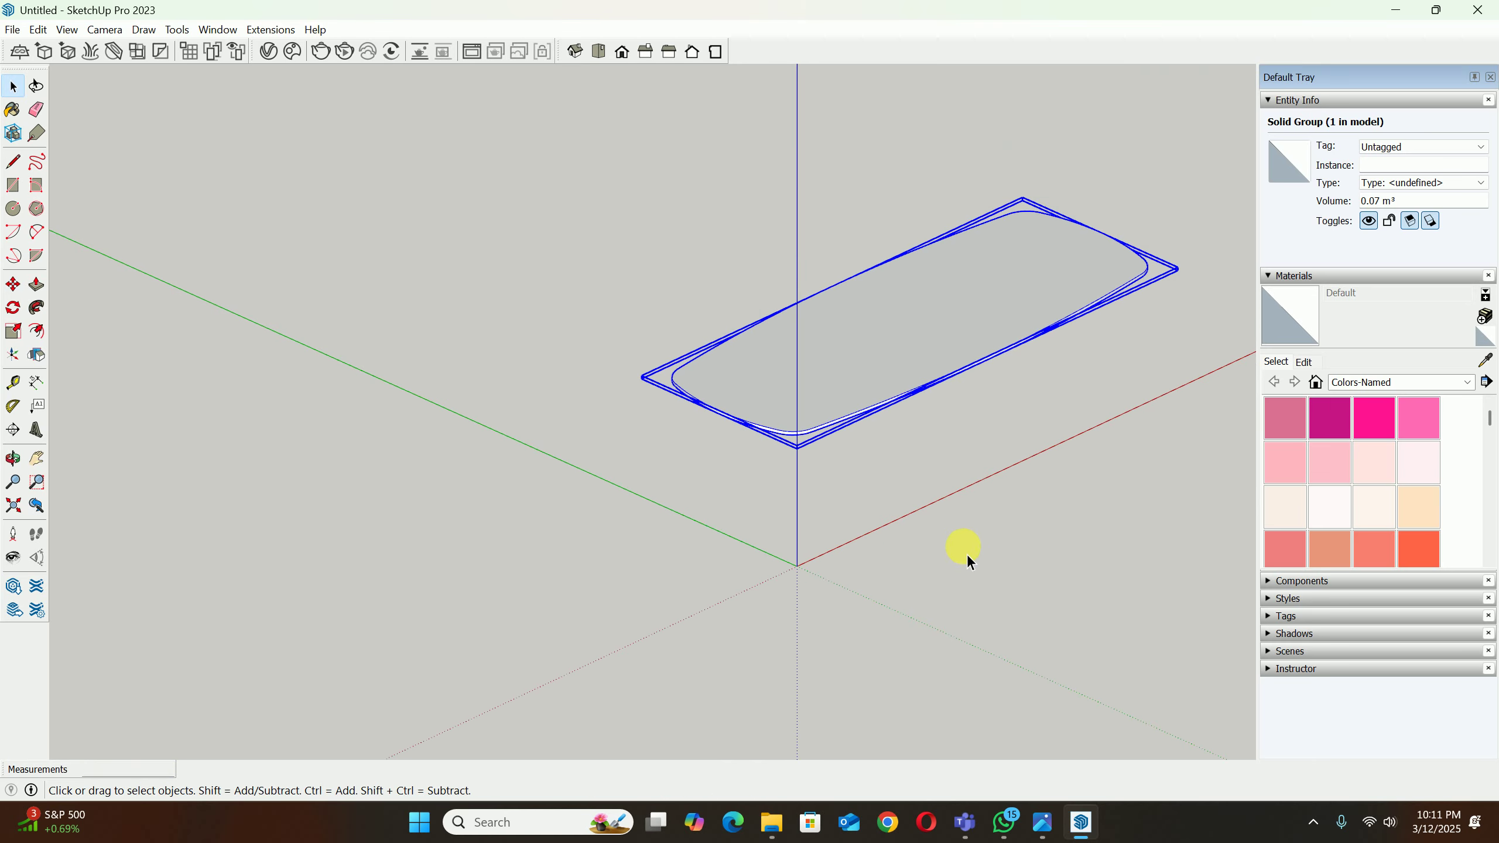
left_click(938, 549)
Step: Place a guide parallel to the green axis 3000 mm along the red axis, and another 3000 mm back from it
middle_click_drag(969, 549, 679, 592)
key("t")
left_click(528, 588)
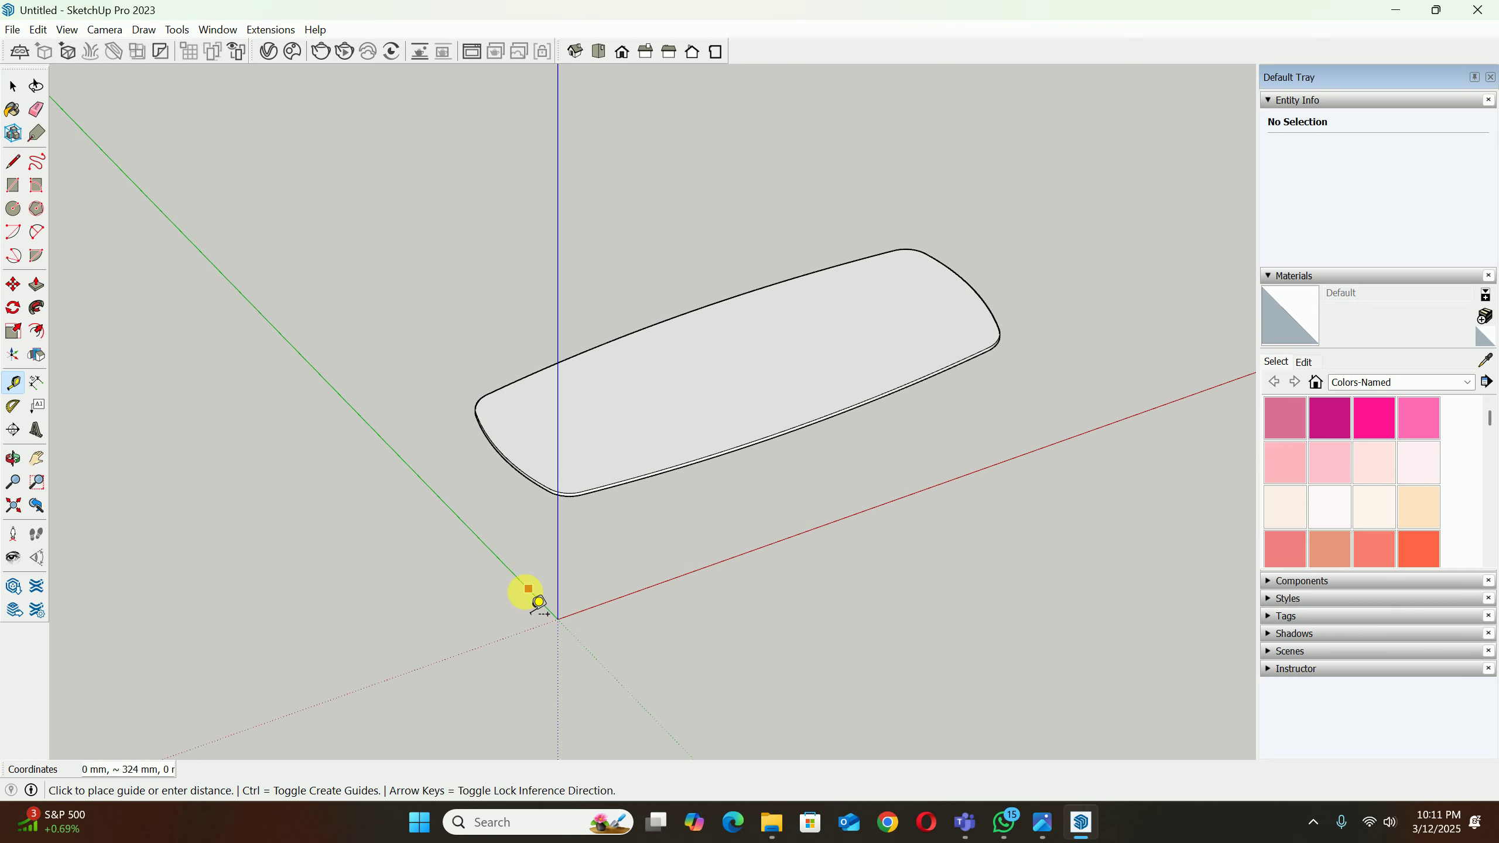
type("3000")
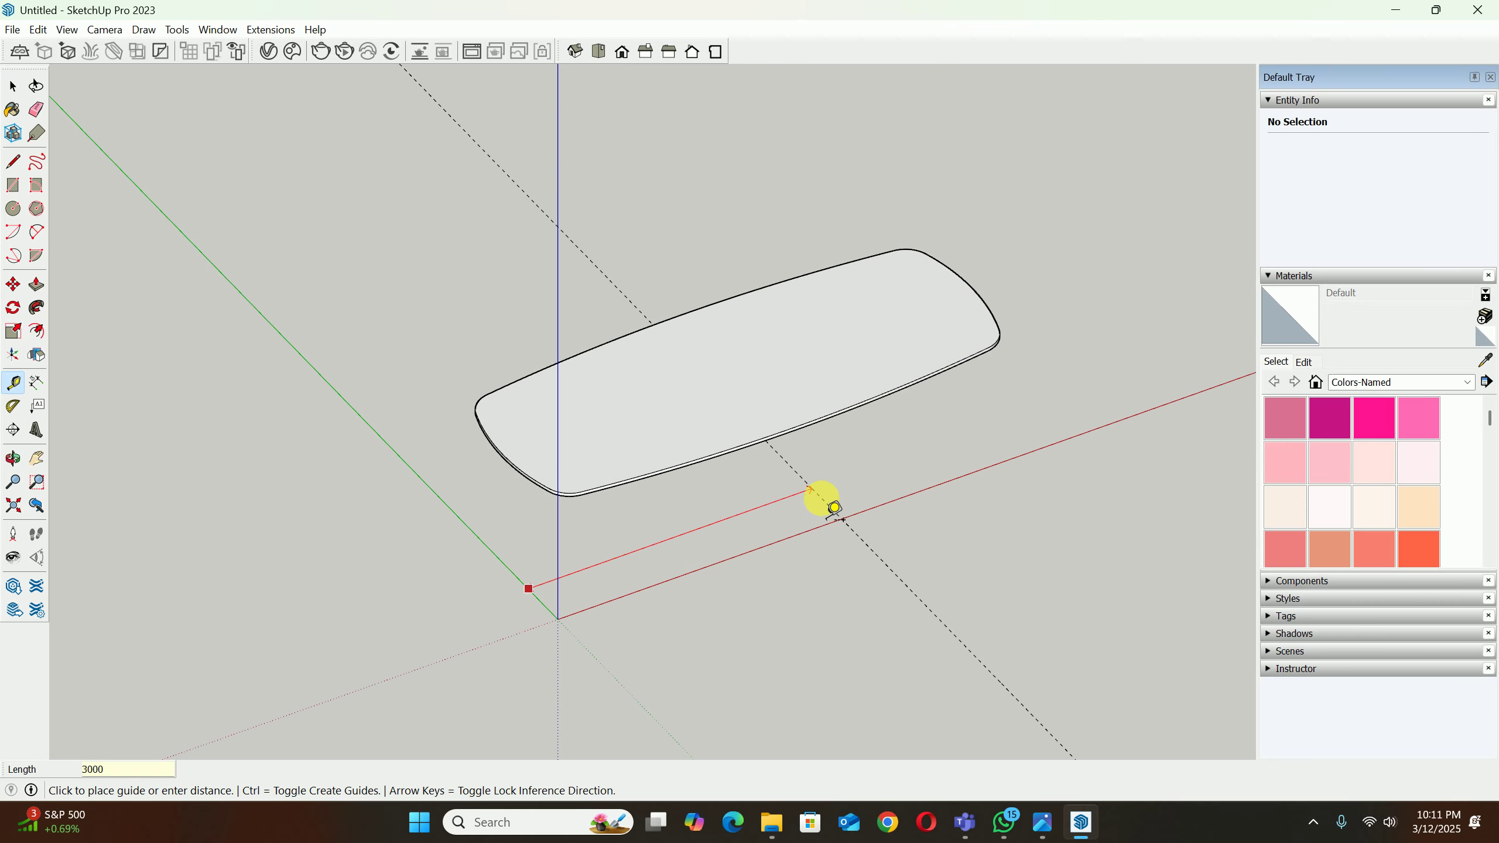
key("Return")
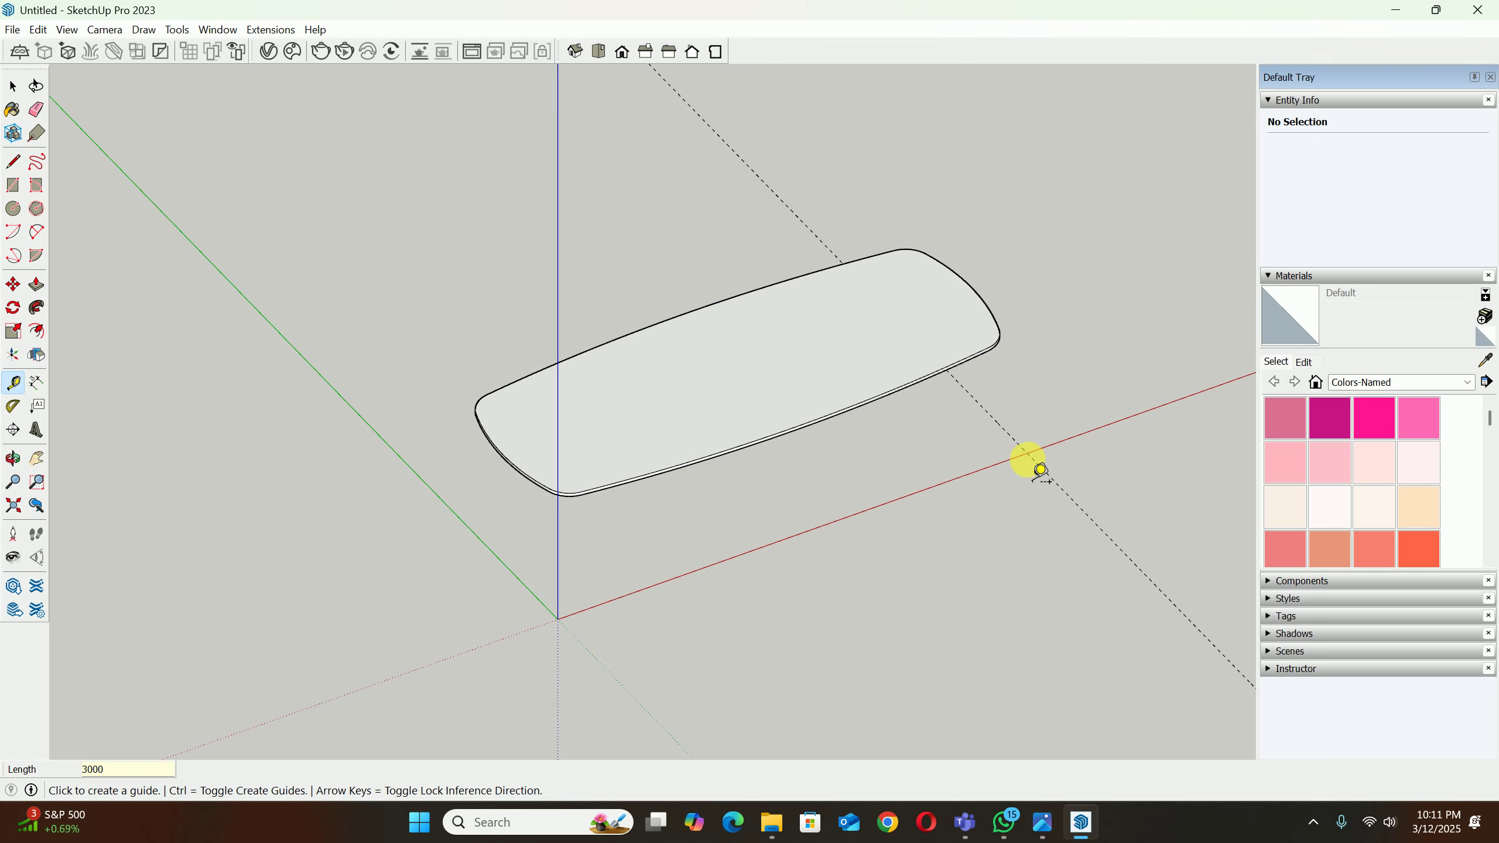
left_click(1006, 431)
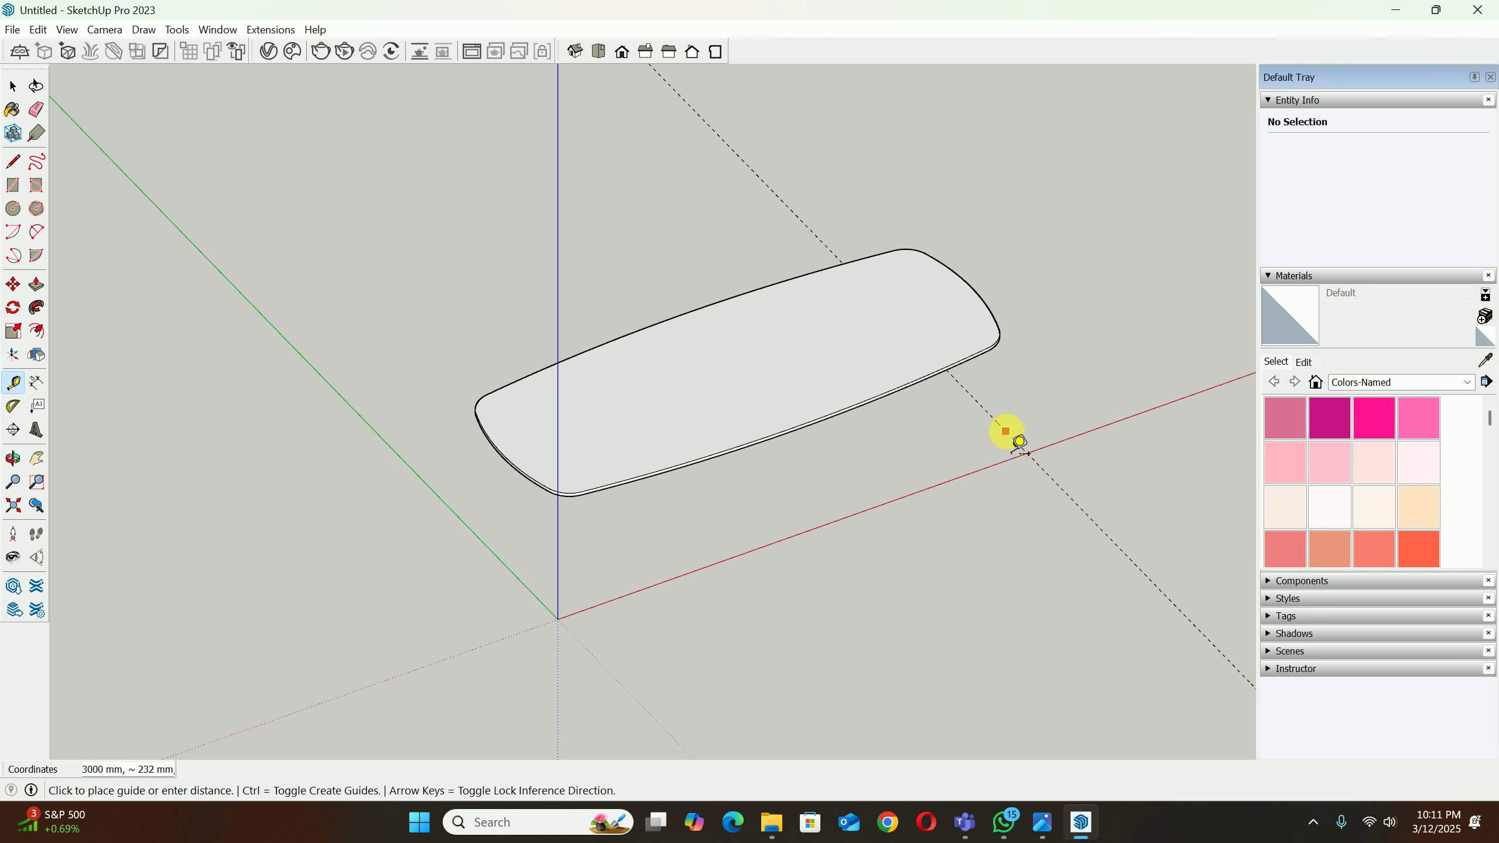
type("3000")
key("Return")
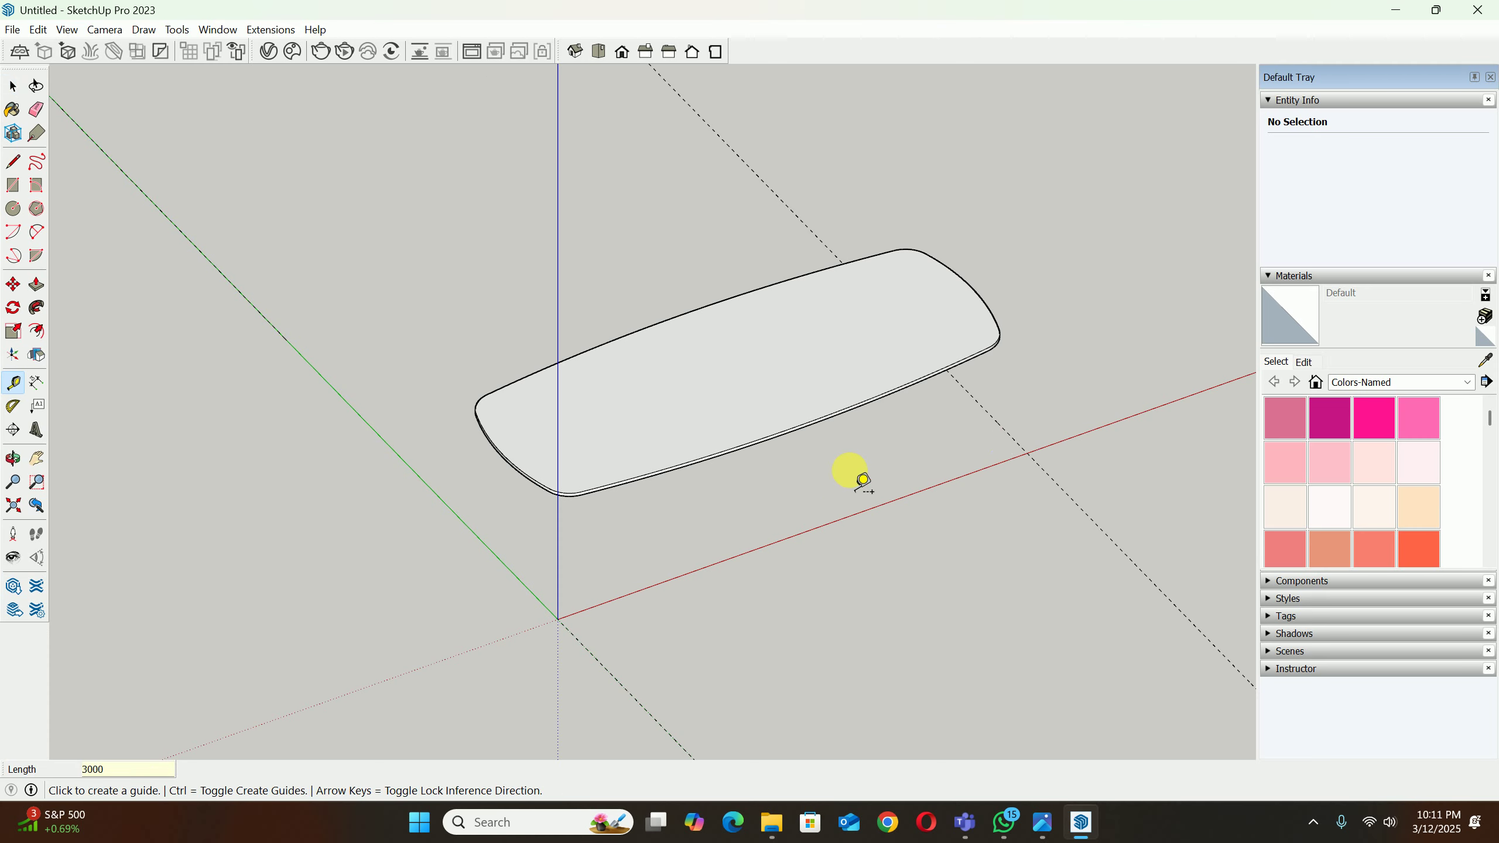
Step: Place guides 1200 mm and 600 mm from the red axis, and one 750 mm from the green axis
left_click(720, 561)
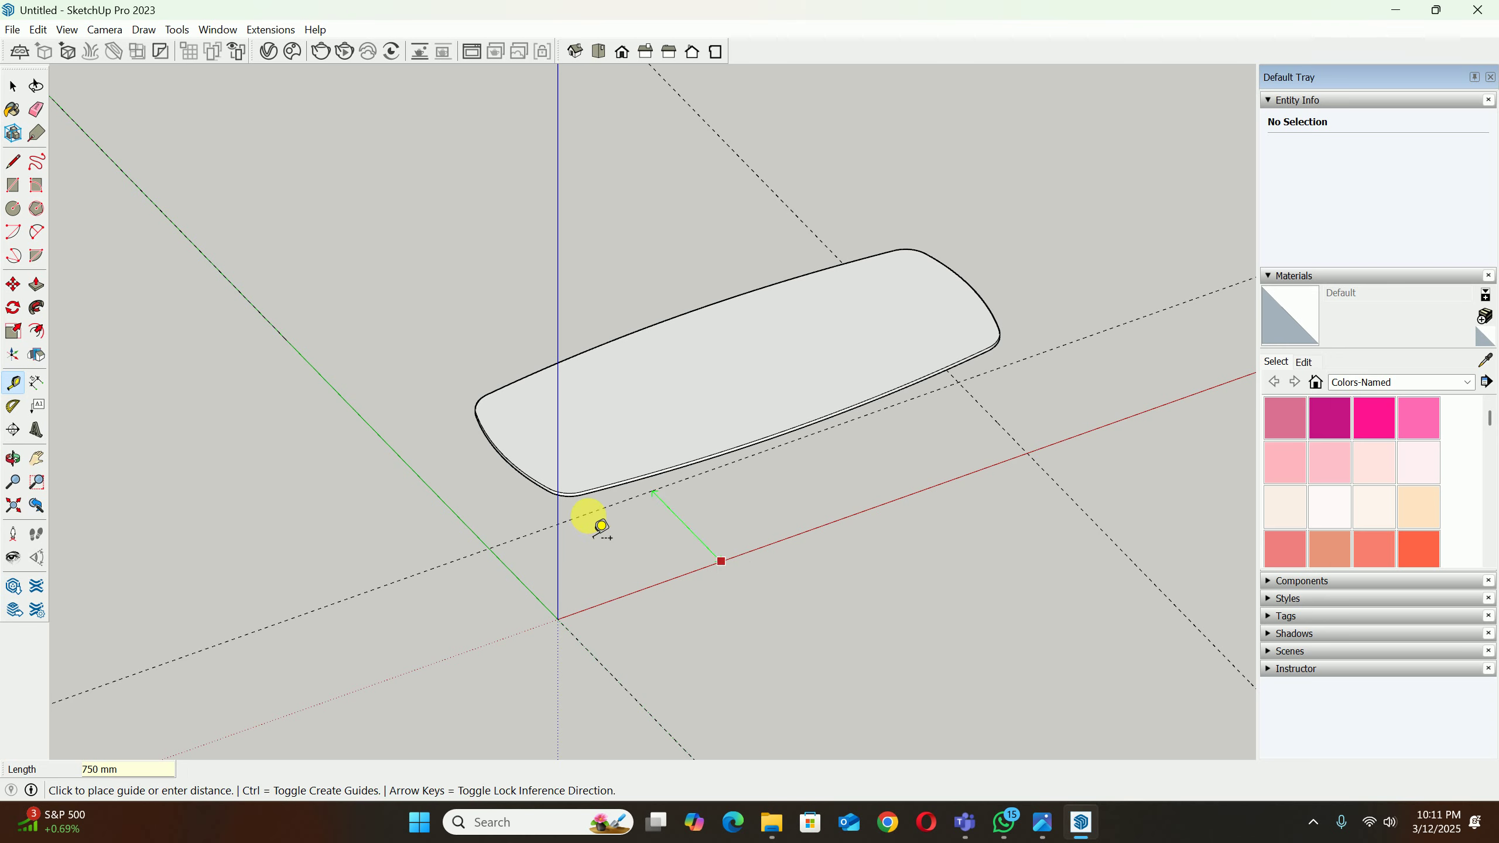
type("1200")
key("Return")
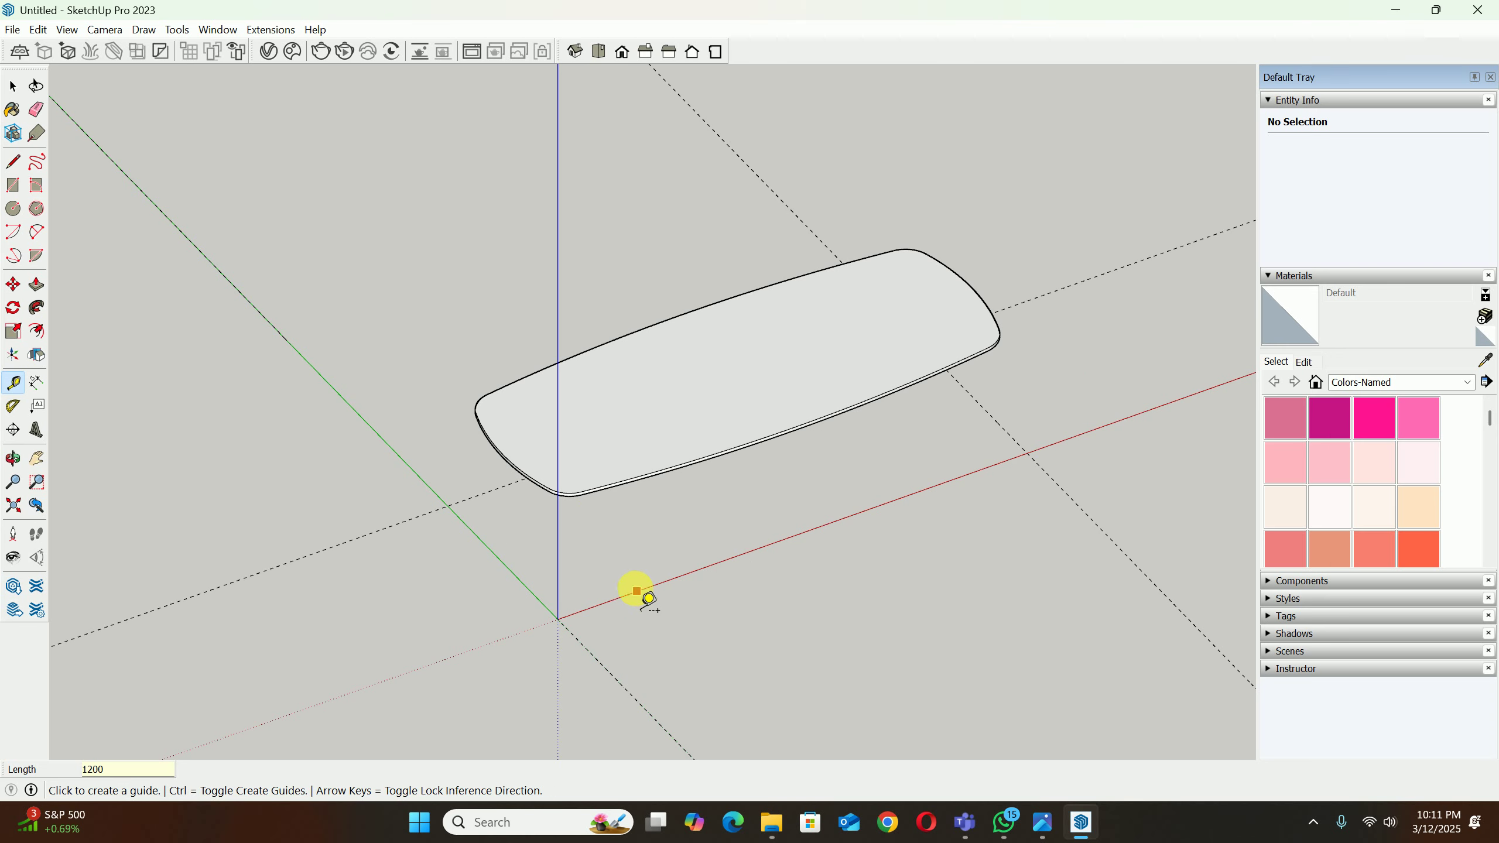
left_click(637, 590)
type("6000")
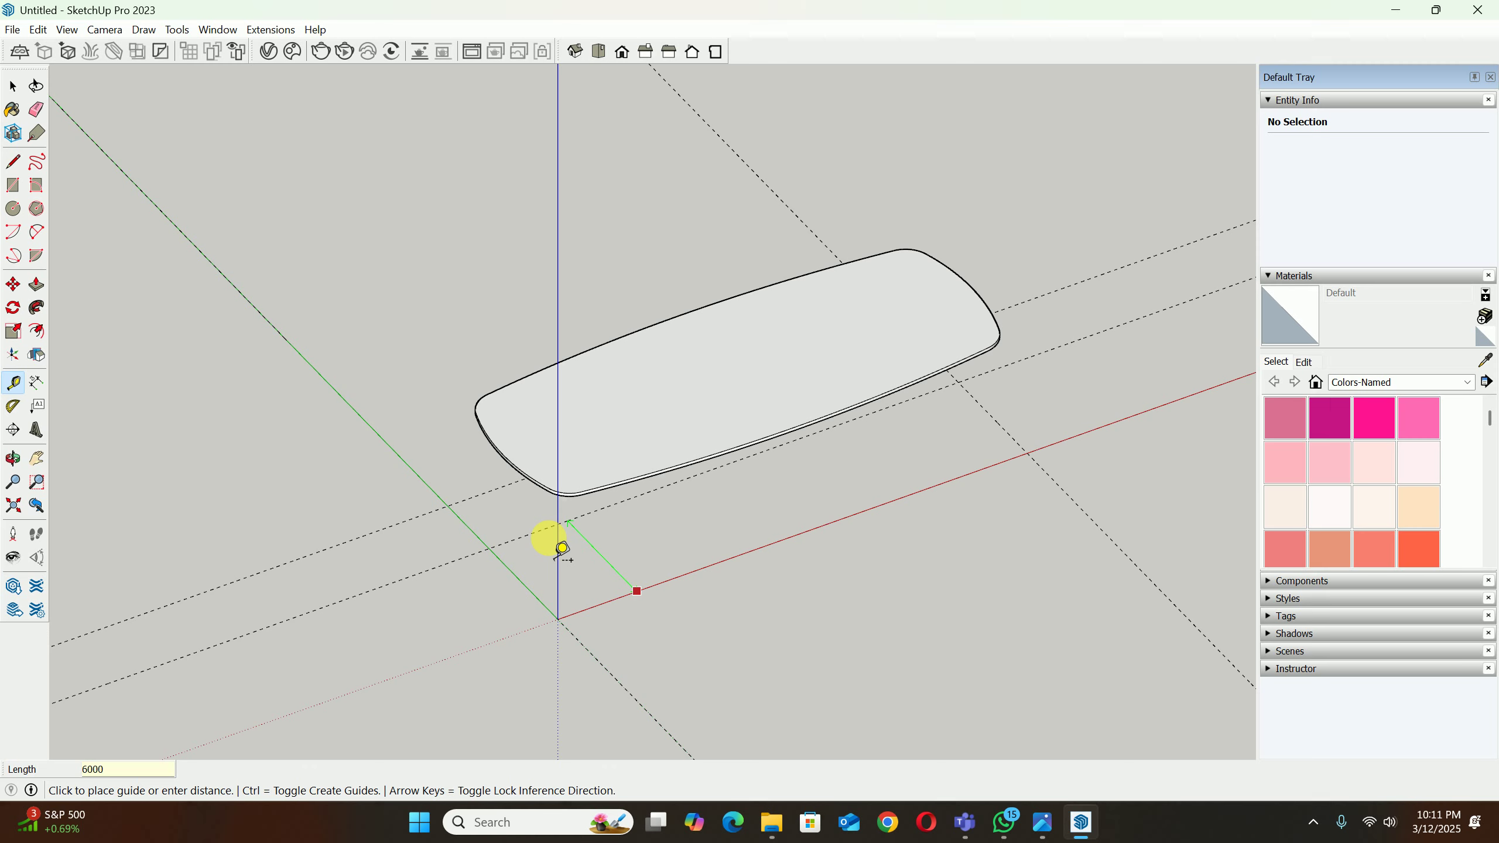
key("BackSpace")
key("Return")
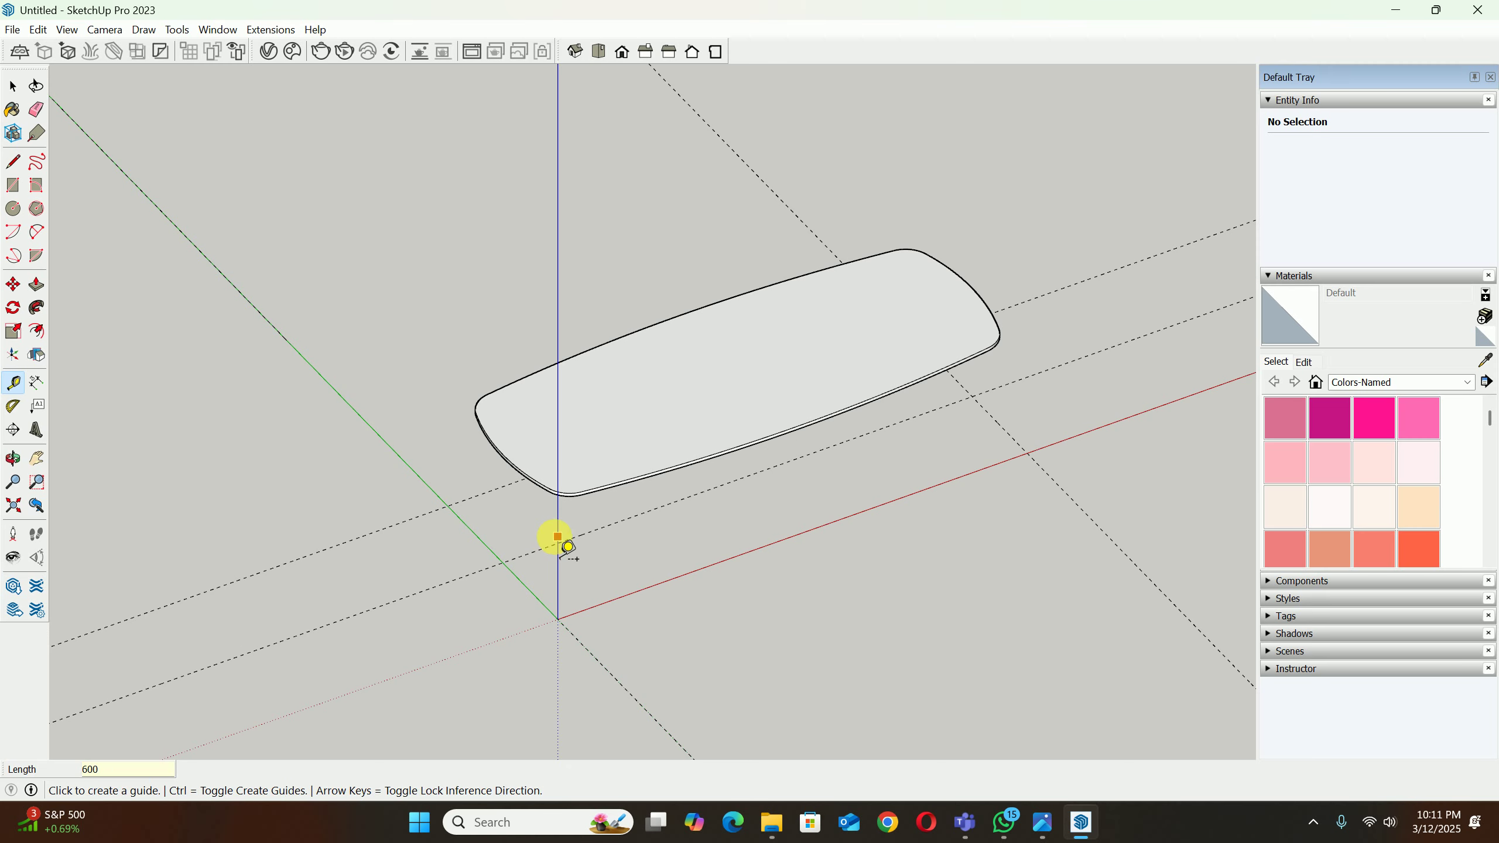
left_click(538, 600)
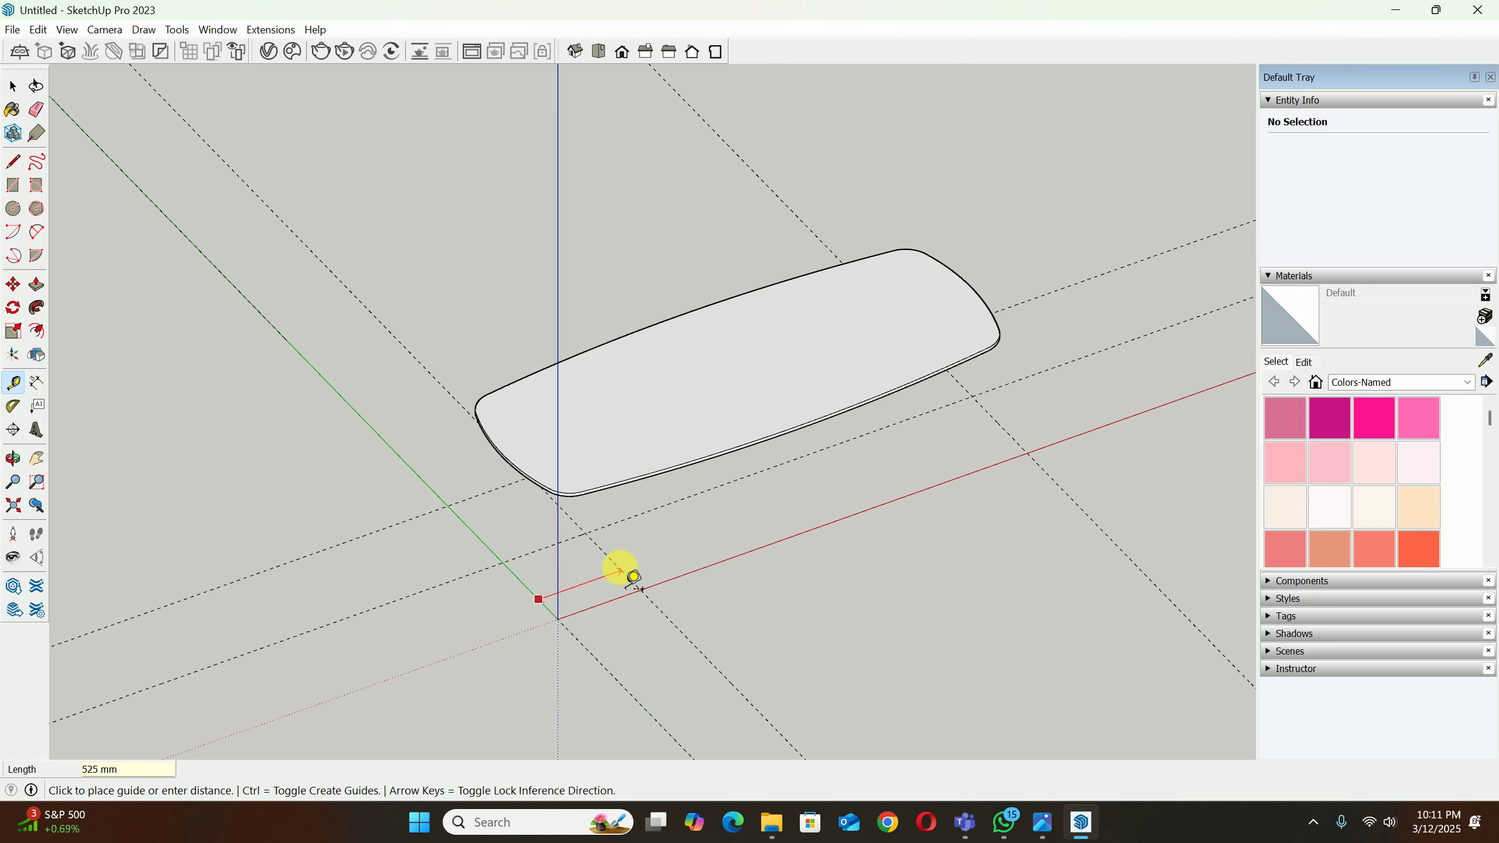
type("750")
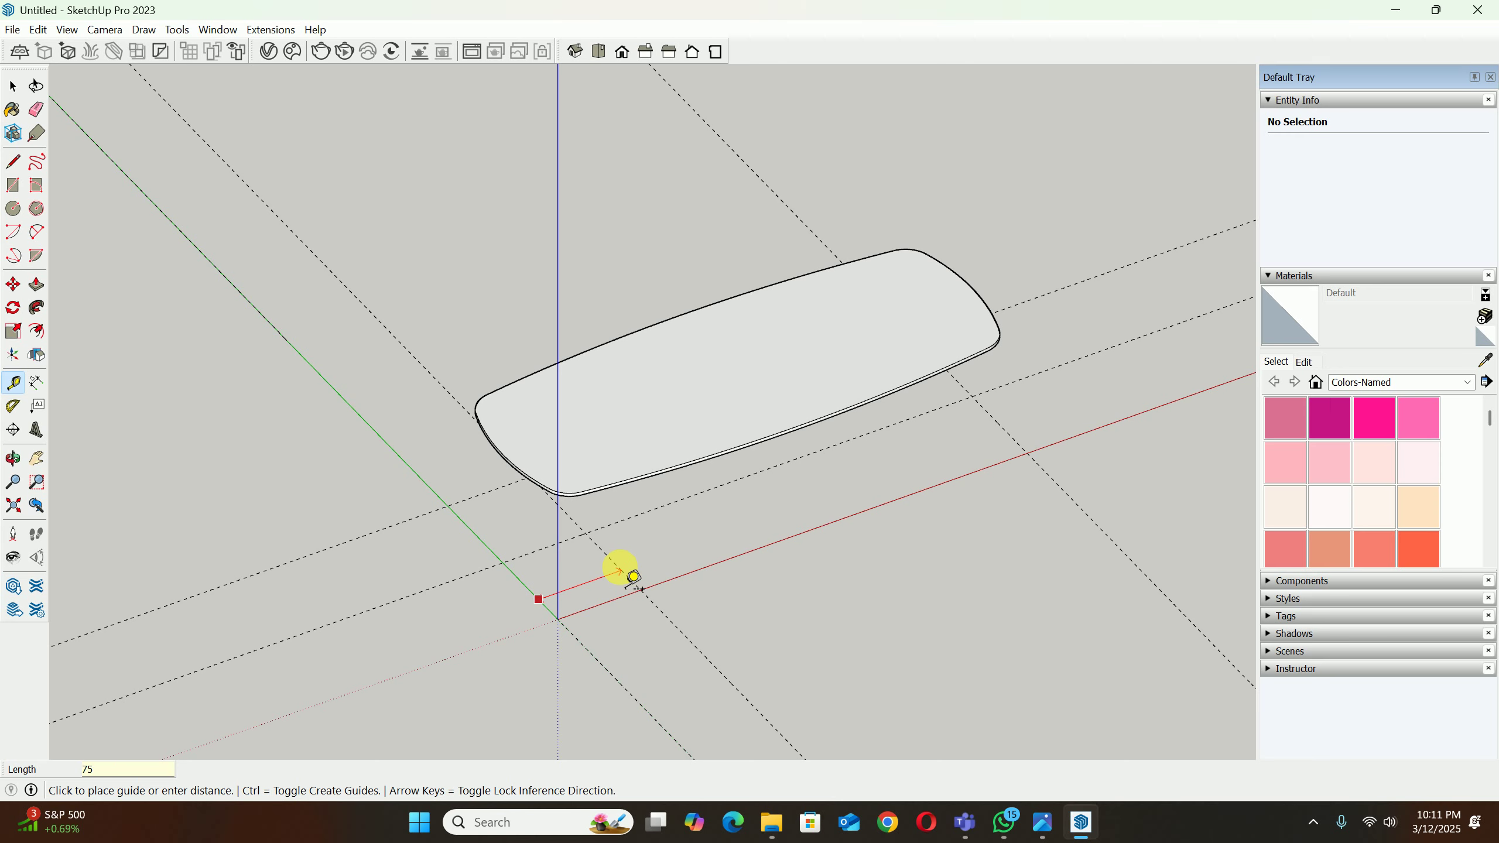
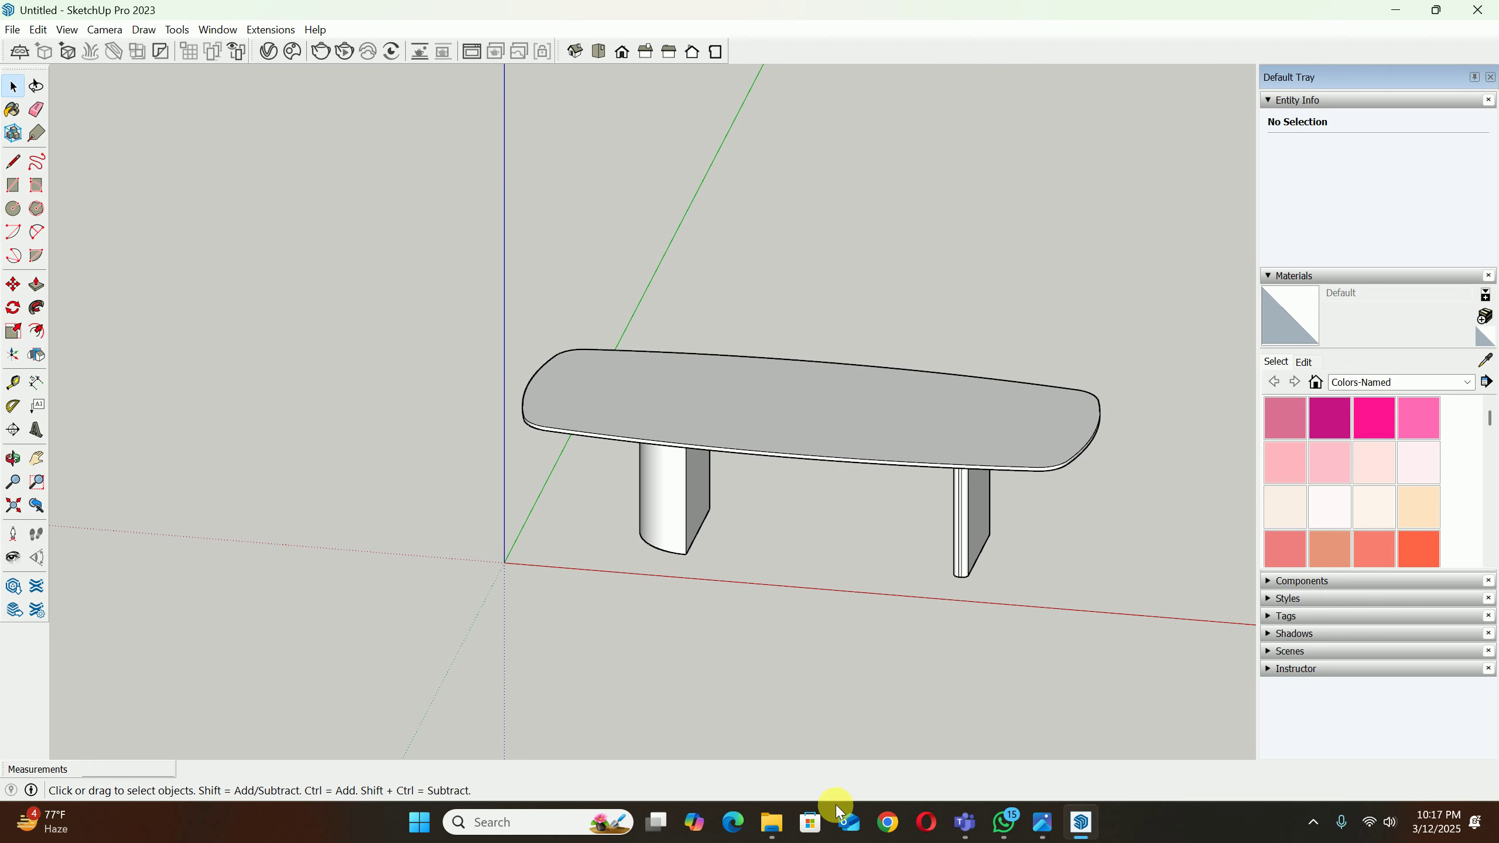
Step: Launch a second SketchUp window and open the recent file dinning table stone
left_click(12, 30)
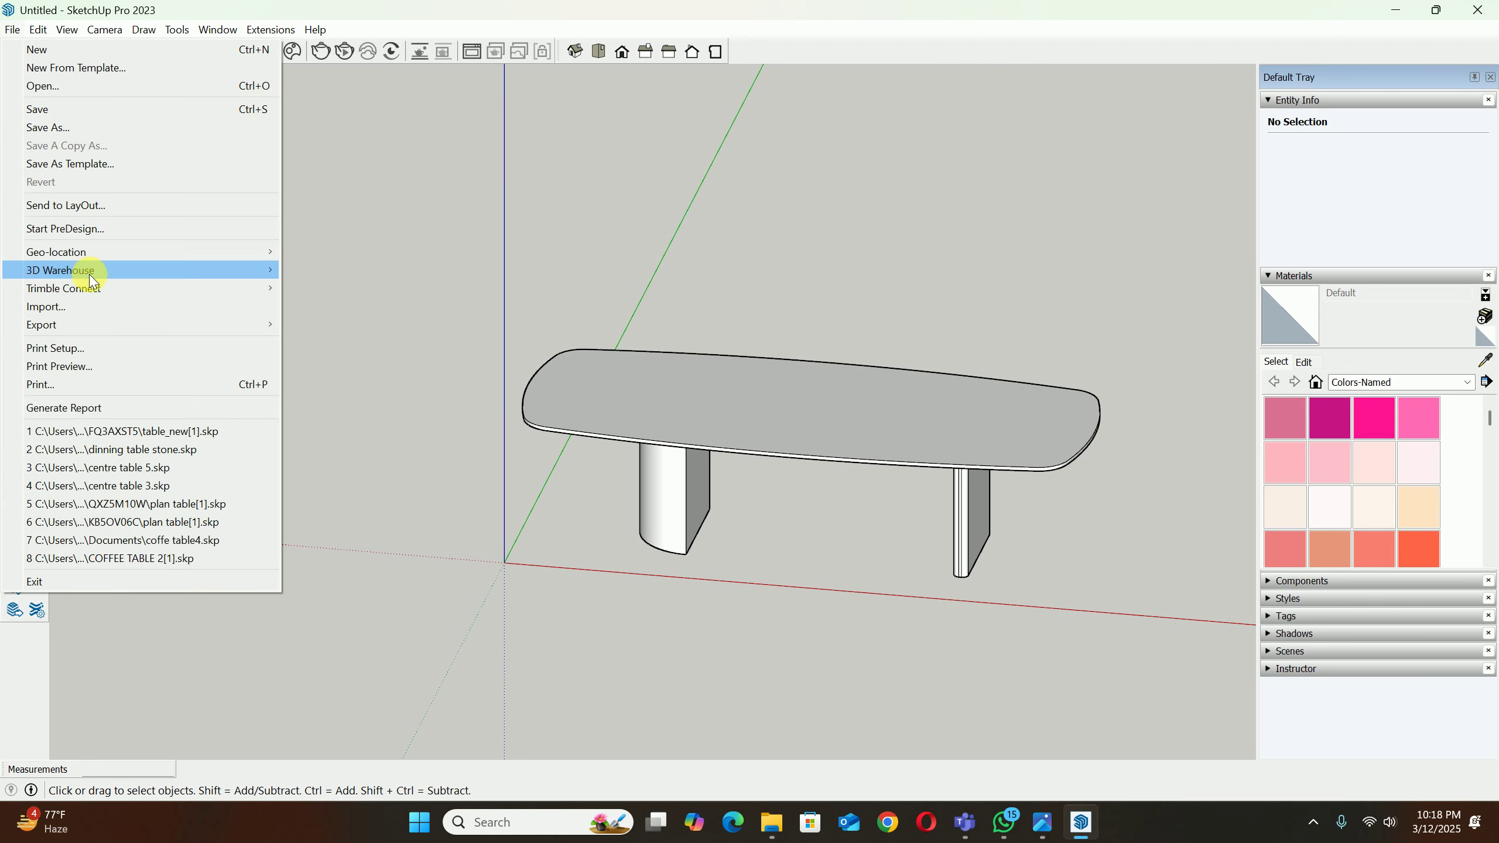
left_click(949, 214)
key("super")
type("sk")
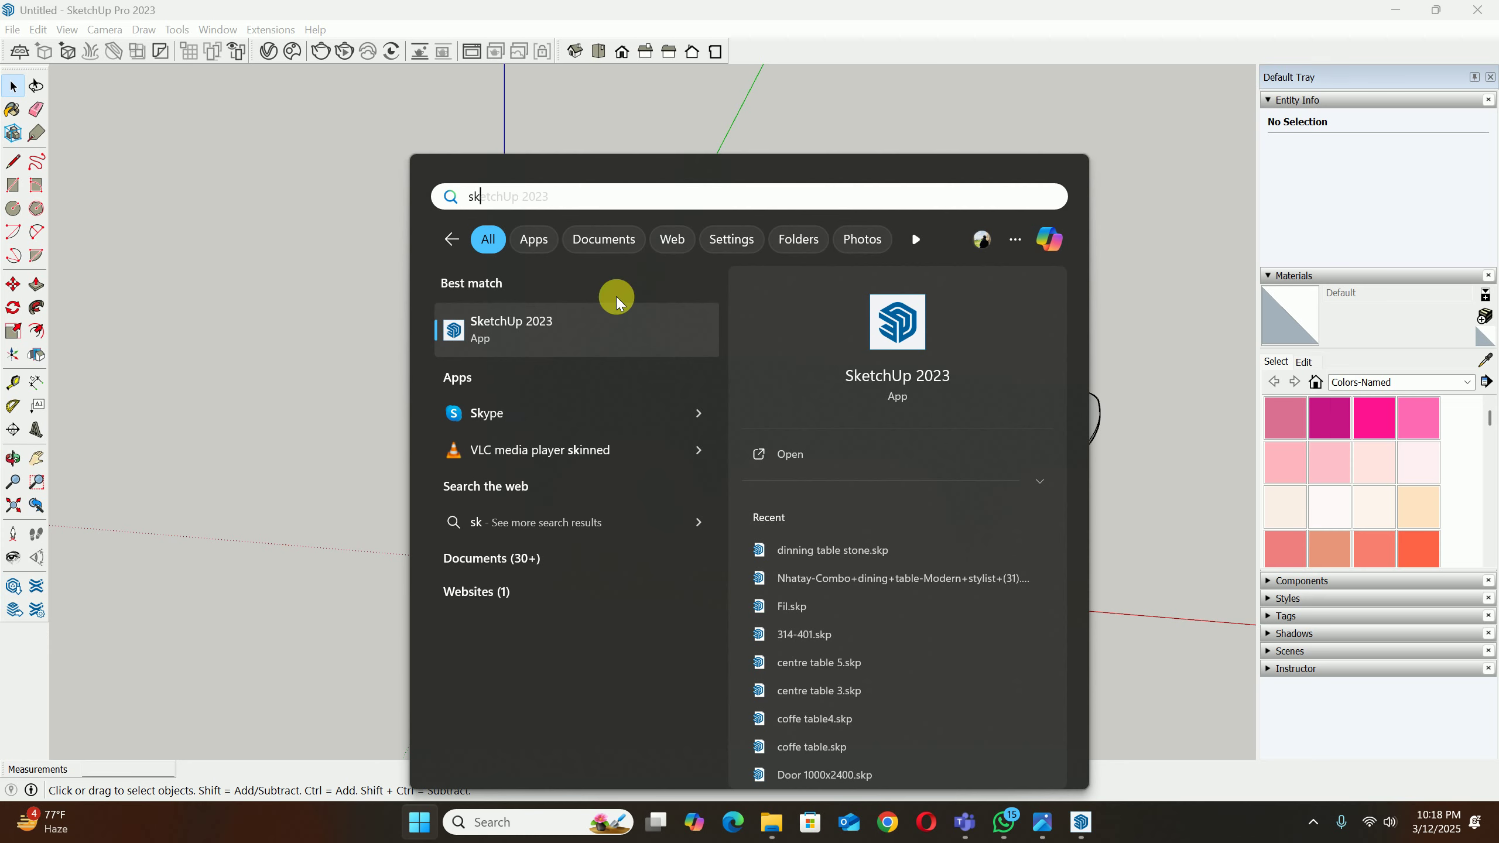
key("Escape")
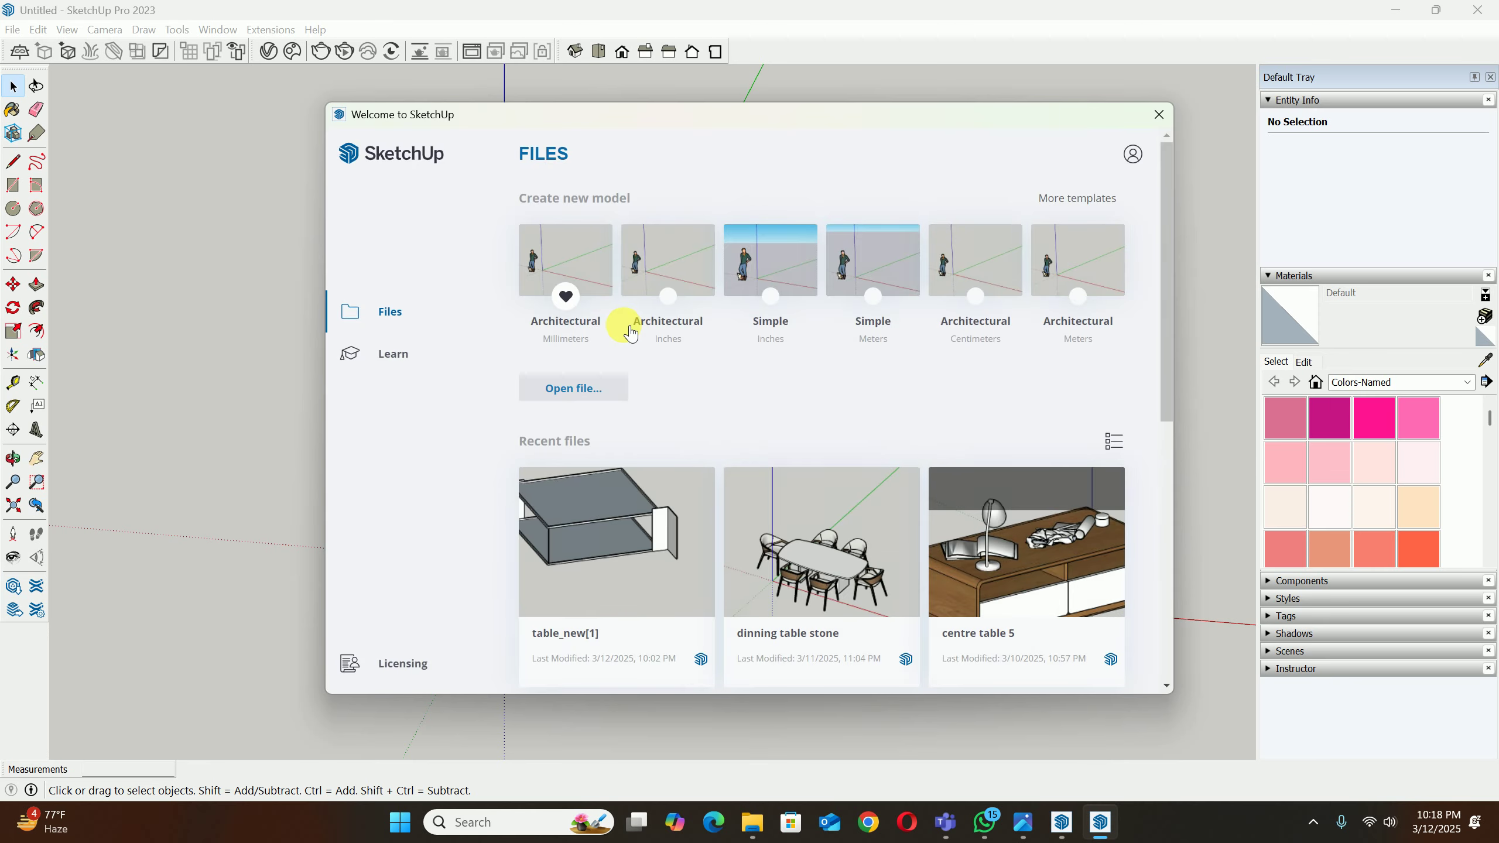
left_click(874, 546)
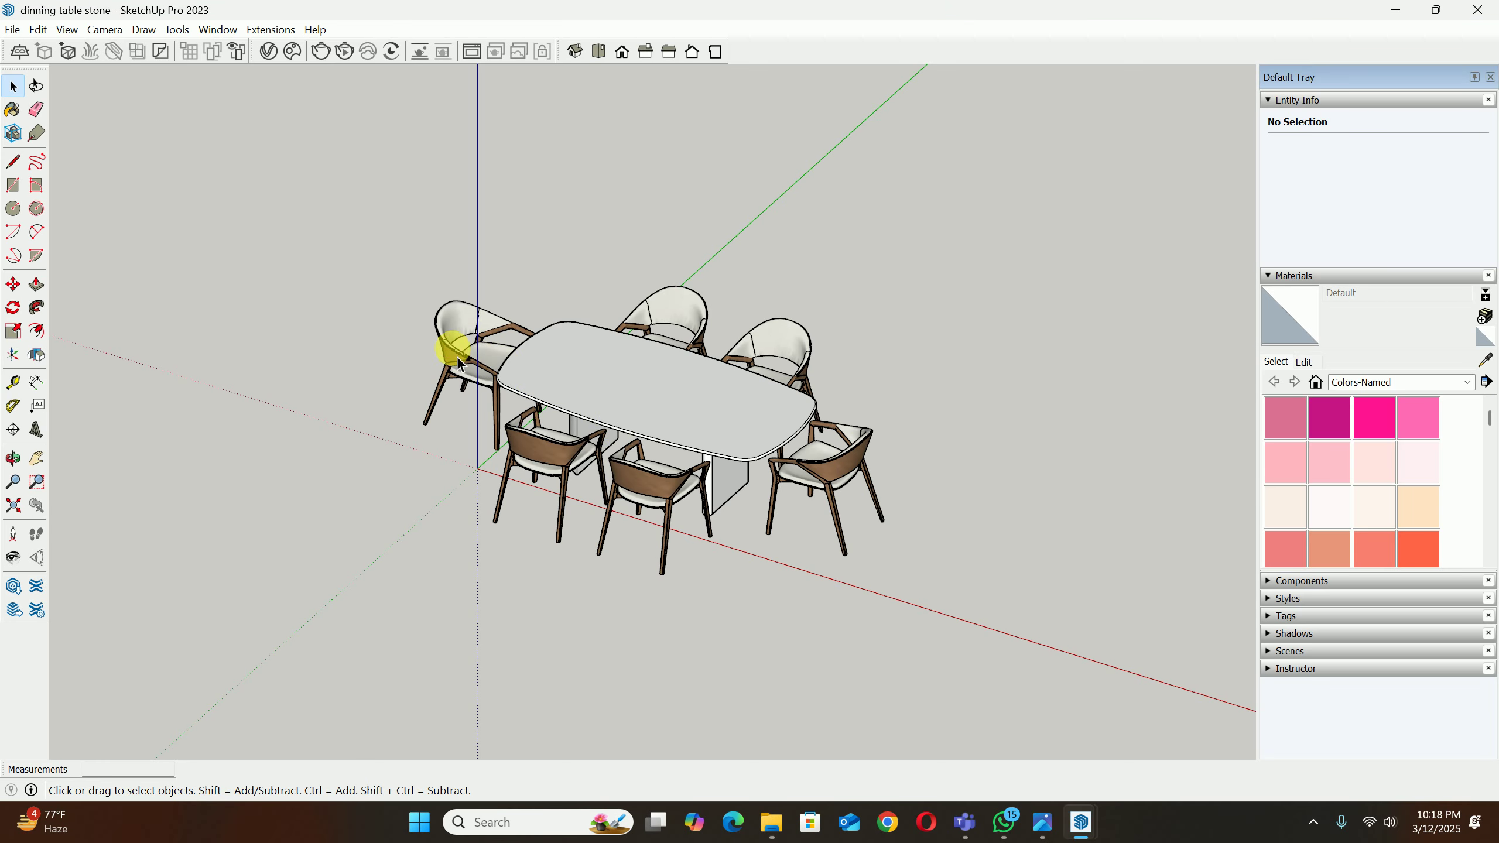
Step: Open the dining set's group, copy the chair at the table's end nearest the origin, and minimize the model window
left_click(458, 362)
double_click(468, 365)
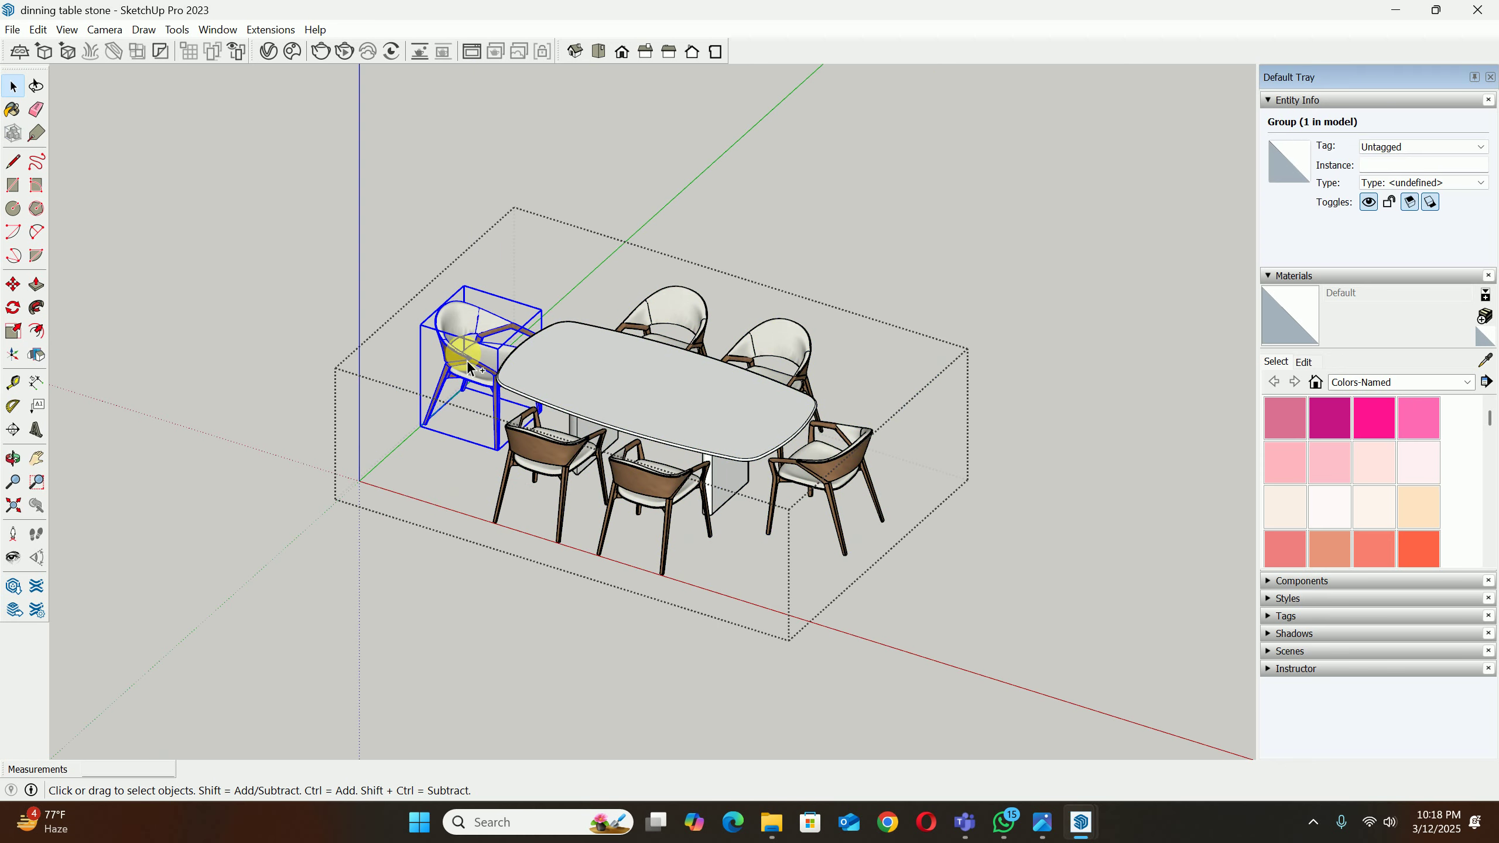
left_click(1399, 10)
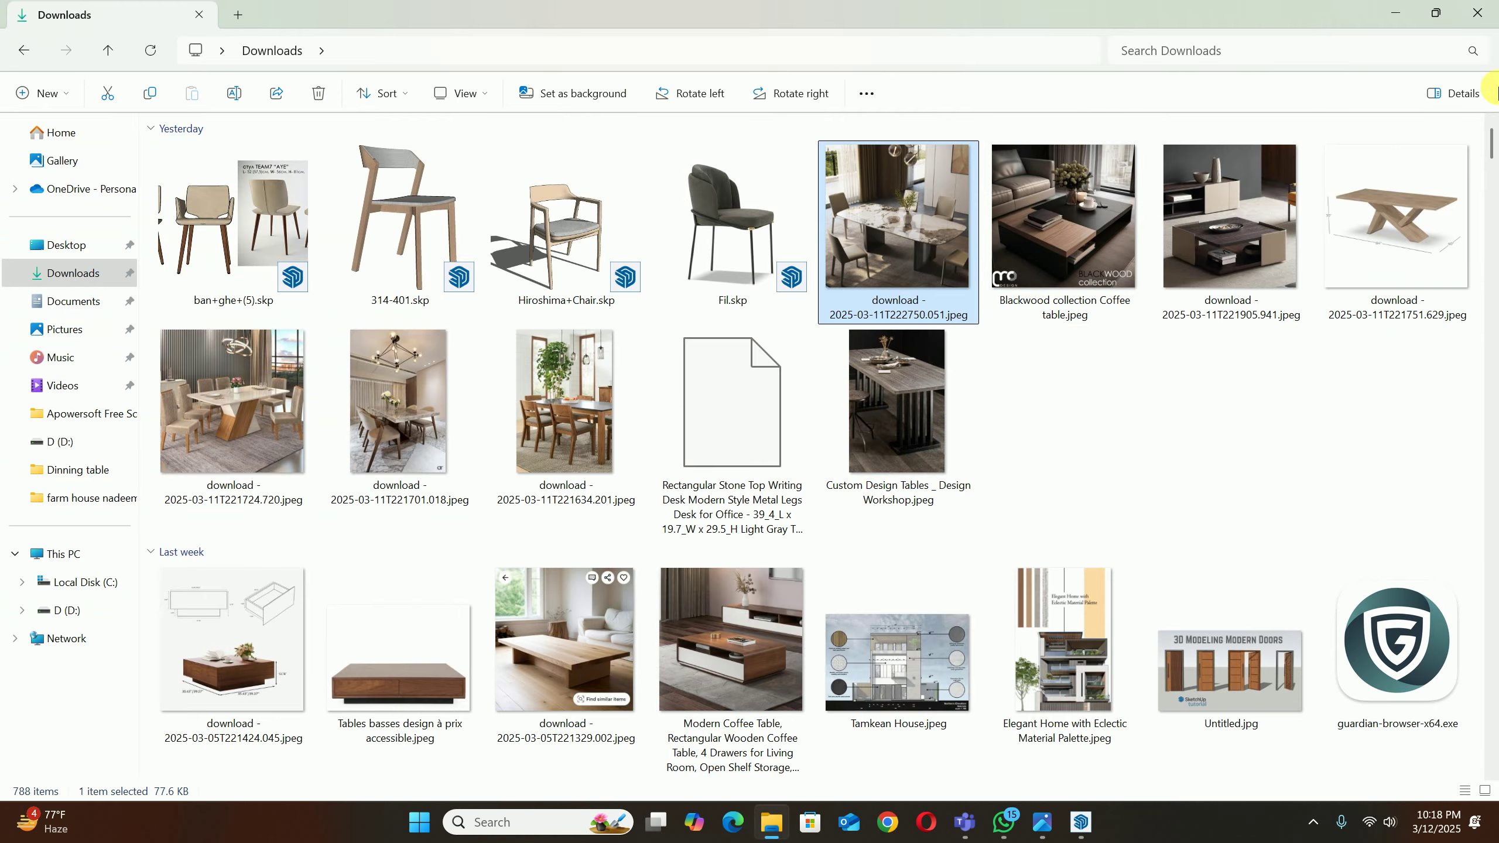
Step: Close the Downloads folder window, return to the untitled table model and paste the chair with its corner at the origin
left_click(1475, 15)
mouse_move(1083, 821)
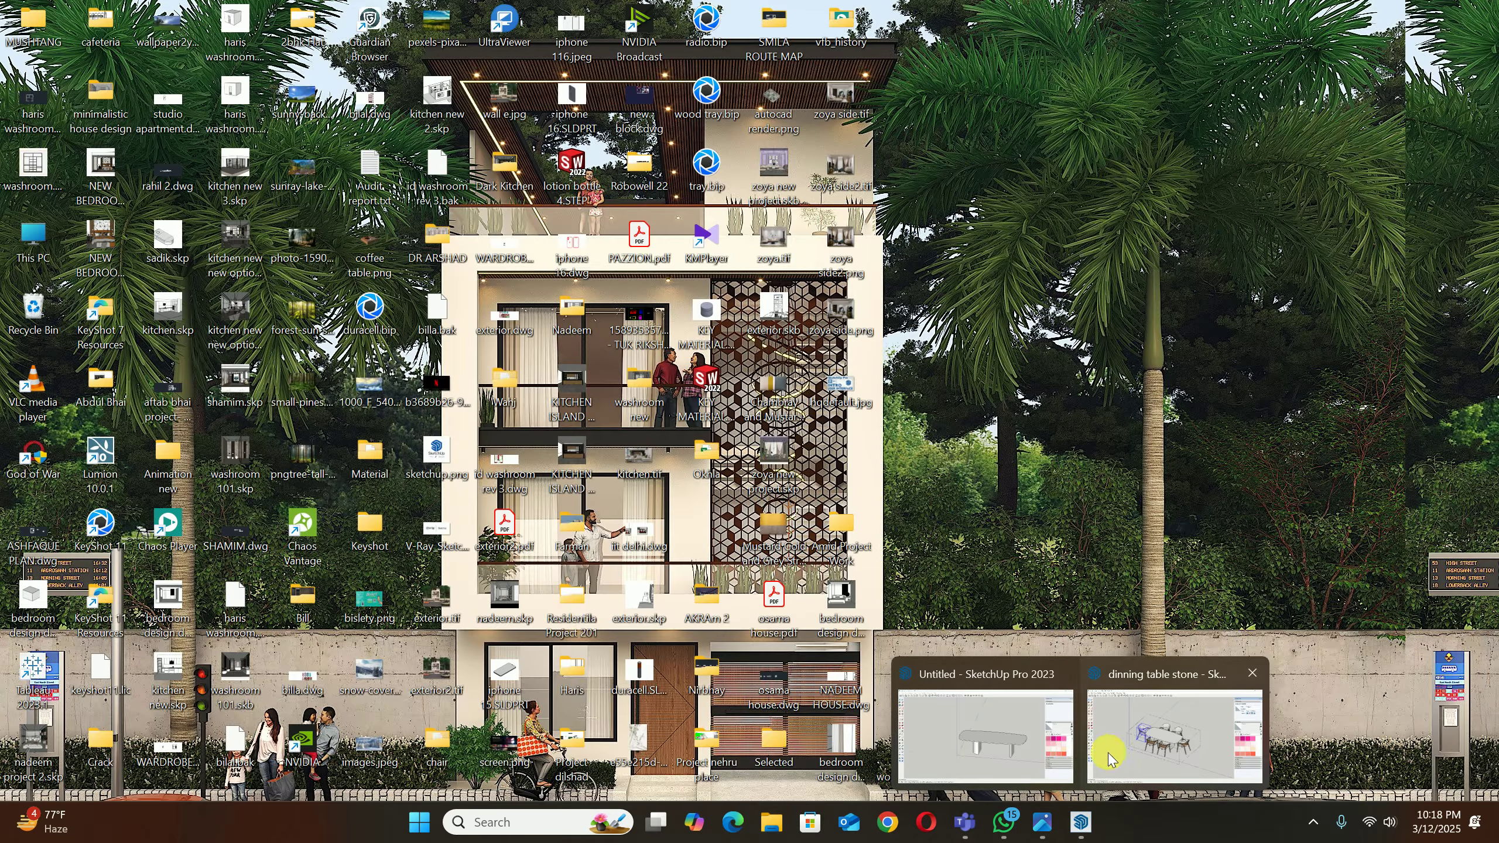
left_click(948, 738)
mouse_move(801, 363)
middle_mouse_down()
mouse_move(696, 546)
mouse_move(786, 412)
mouse_move(773, 419)
middle_mouse_up()
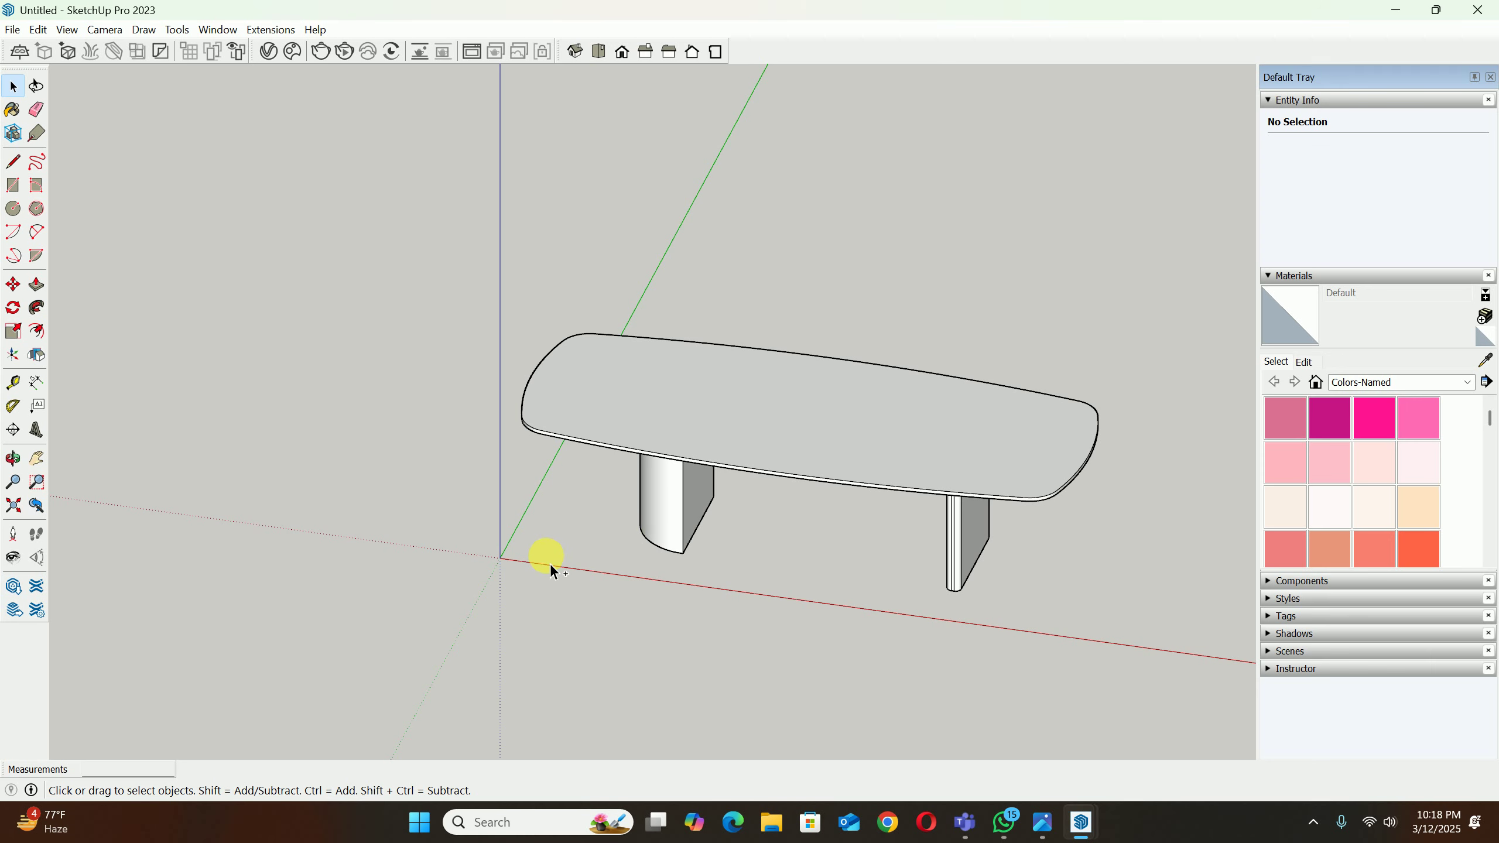
key("ctrl+v")
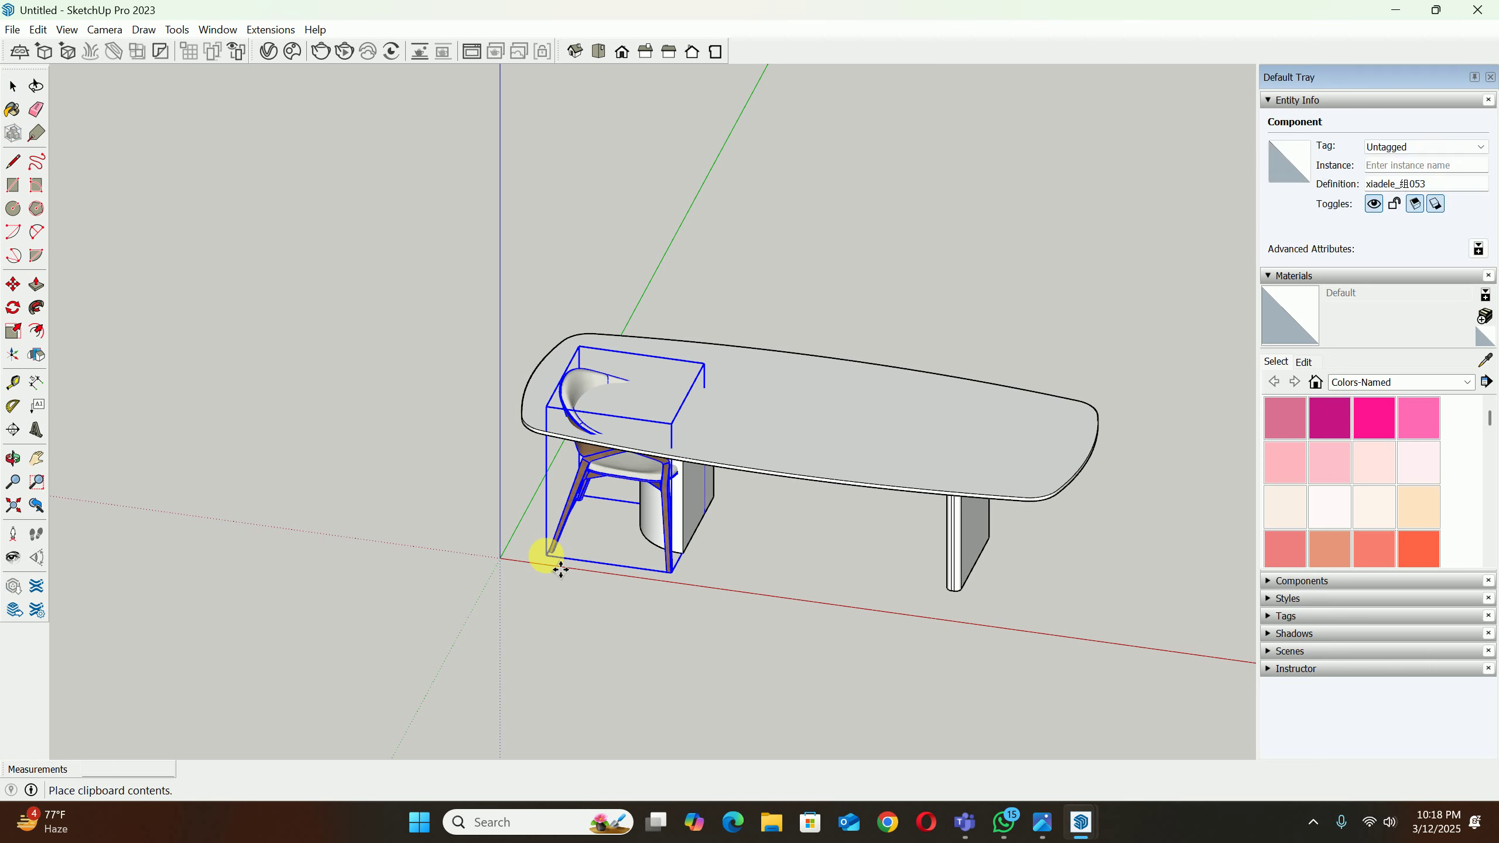
left_click(503, 558)
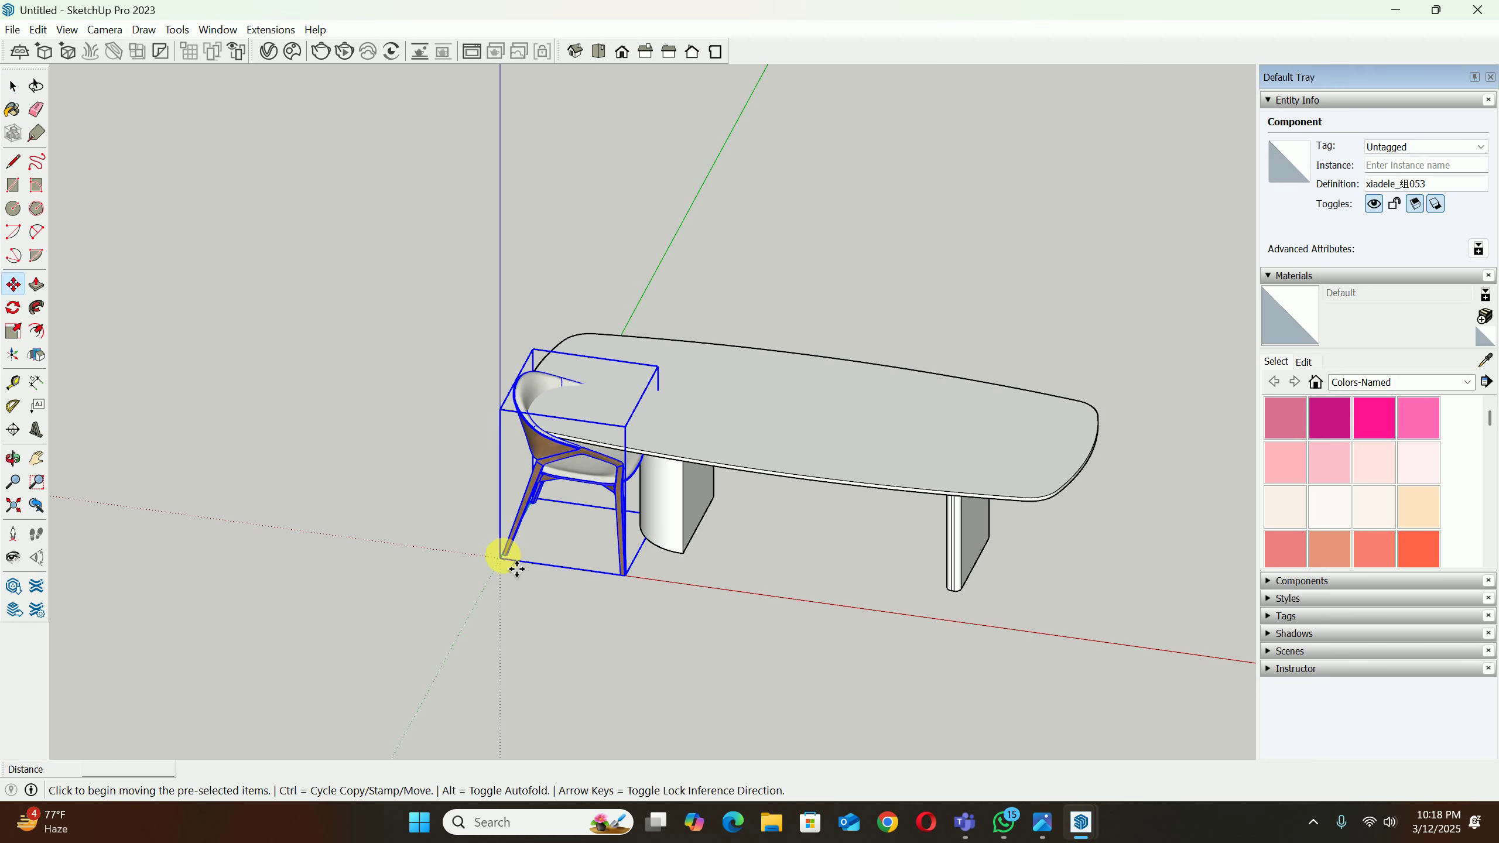
Step: Close the dinning table stone model without saving its changes
mouse_move(1080, 822)
left_click(1110, 741)
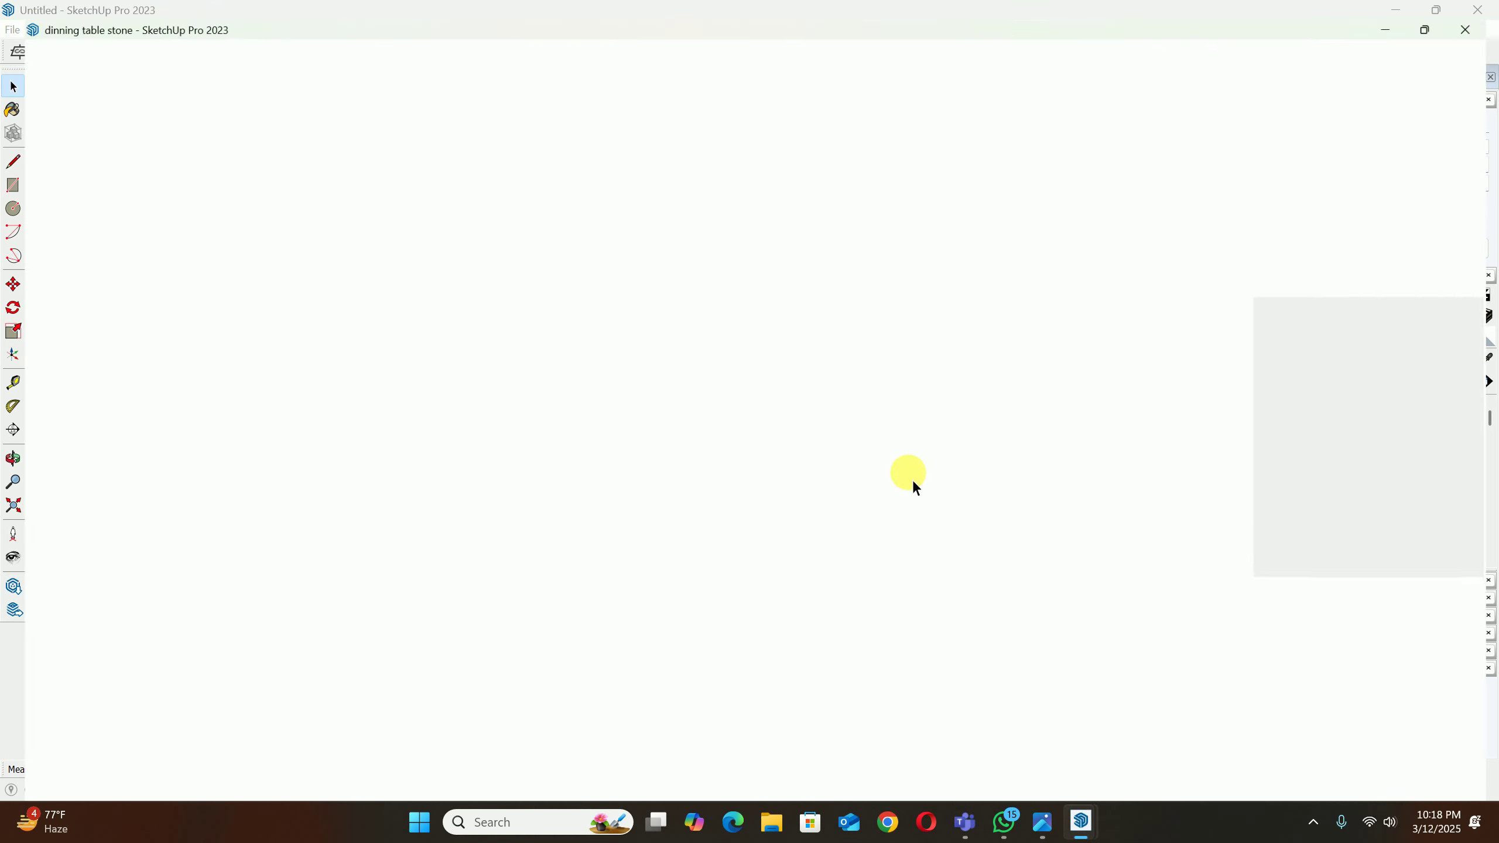
left_click(1483, 12)
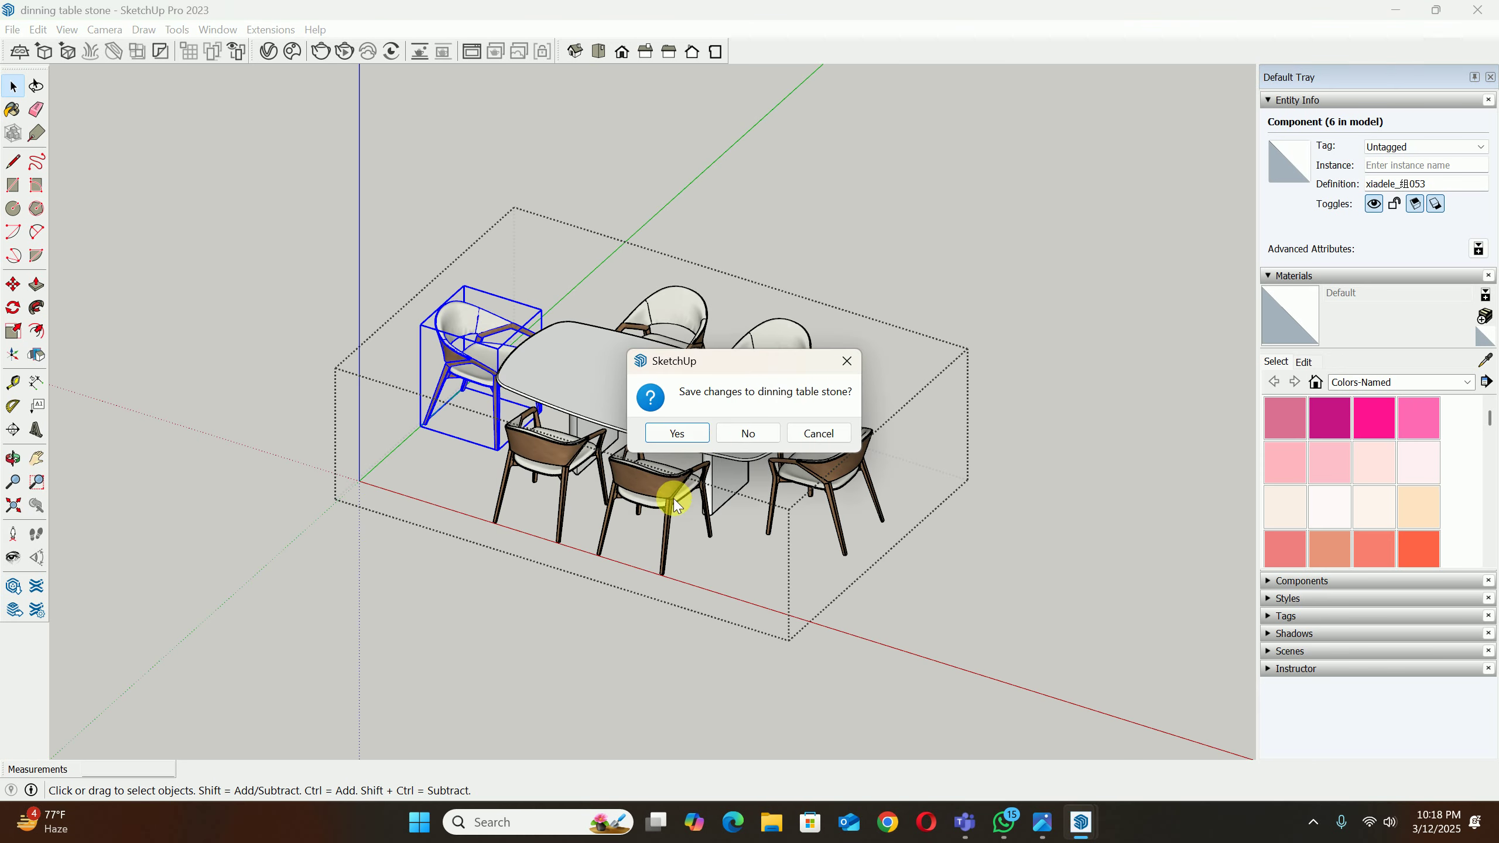
left_click(733, 435)
Step: Move the chair 450 mm along the red axis away from the table, and 250 mm inward along the green axis
middle_click_drag(710, 539, 614, 579)
key("m")
left_click(704, 636)
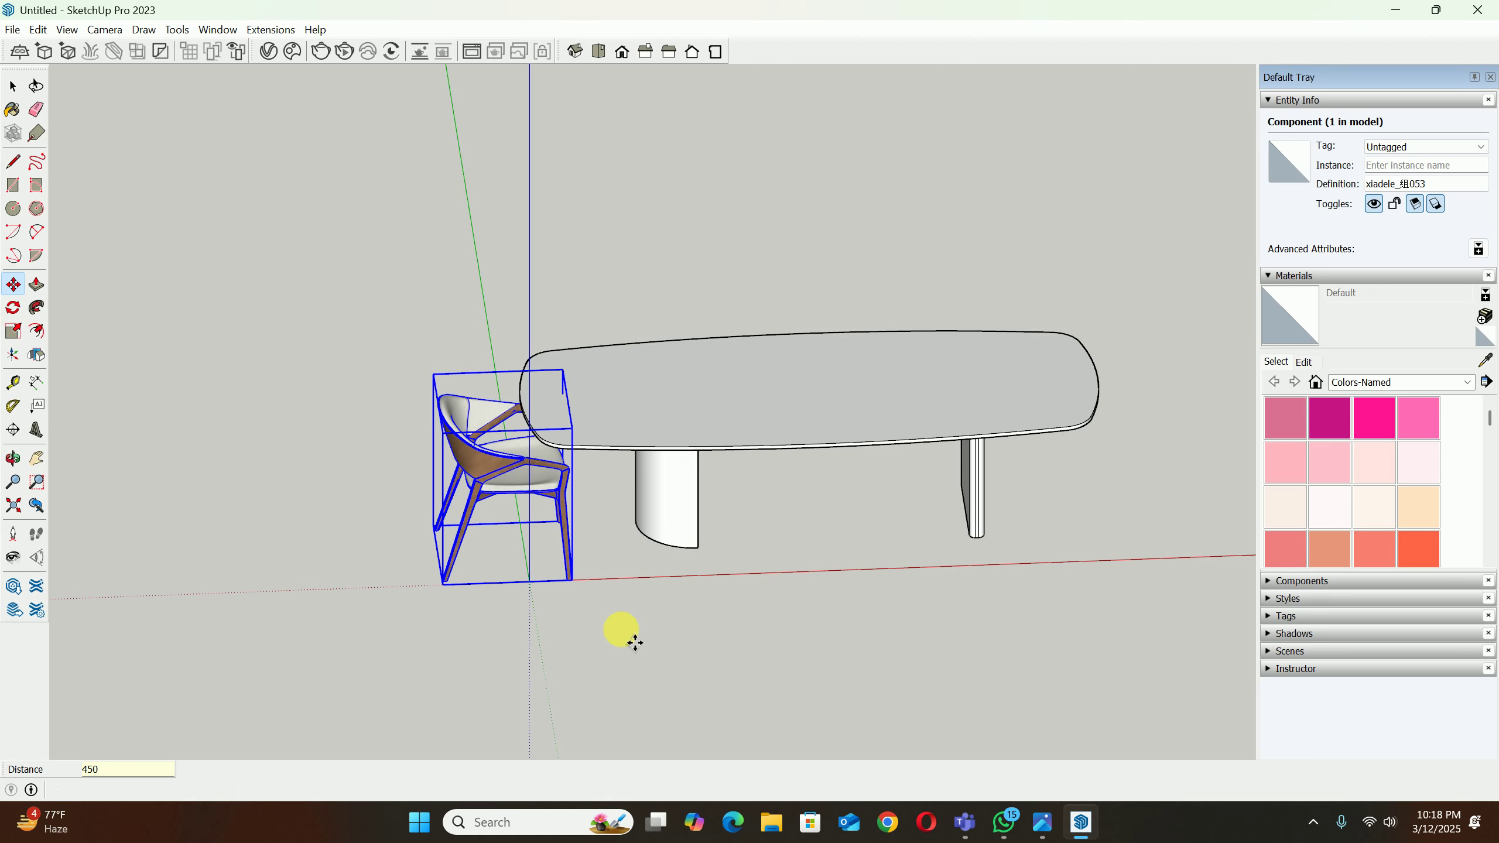
left_click(625, 636)
middle_click_drag(626, 635, 733, 679)
left_click(734, 679)
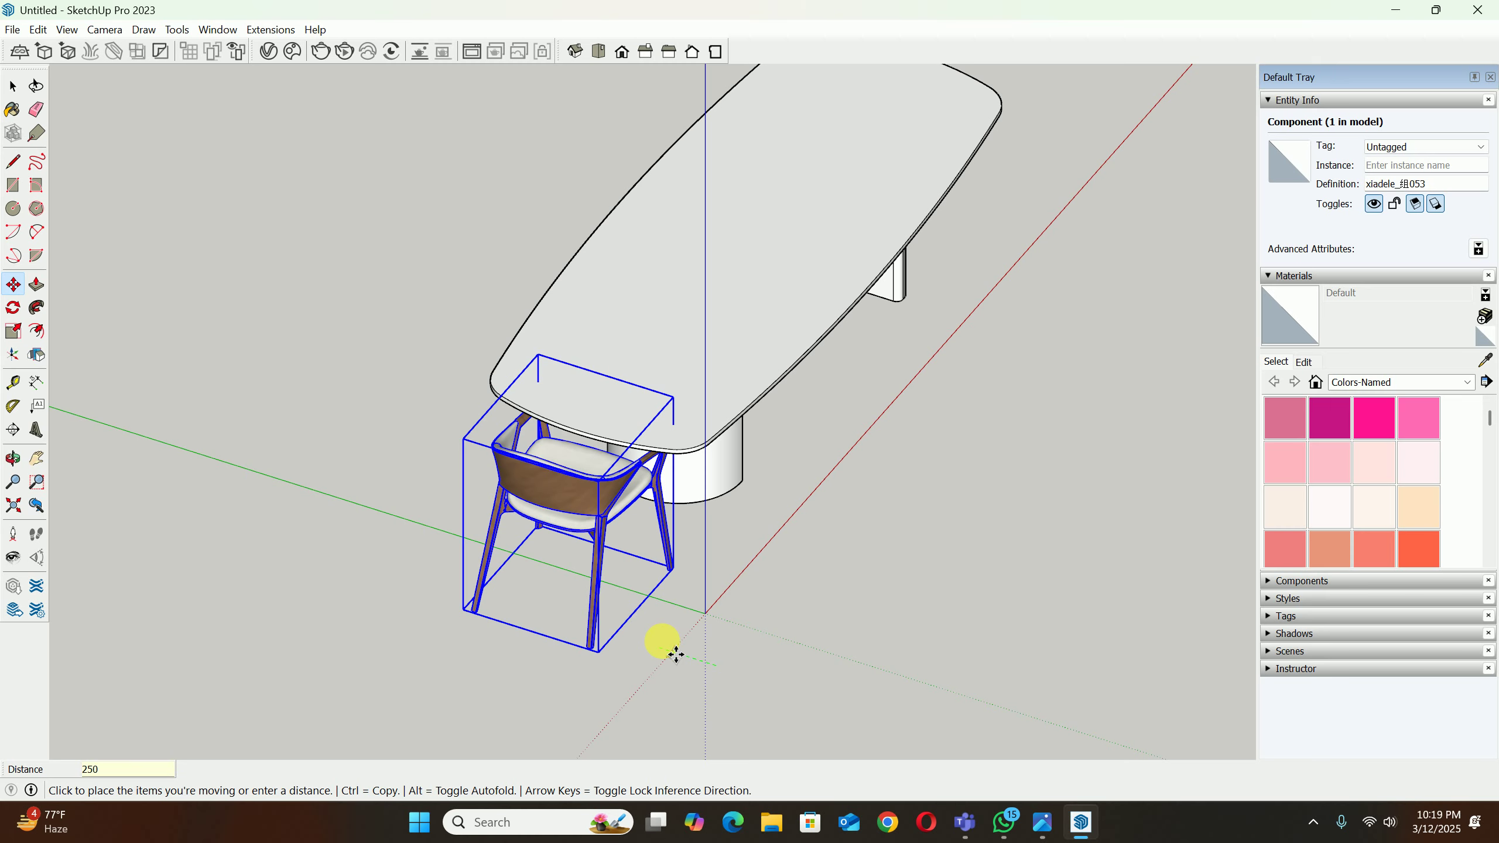
Step: Move the chair another 150 mm along the red axis away from the table's end
middle_click_drag(673, 652, 545, 579)
left_click(518, 545)
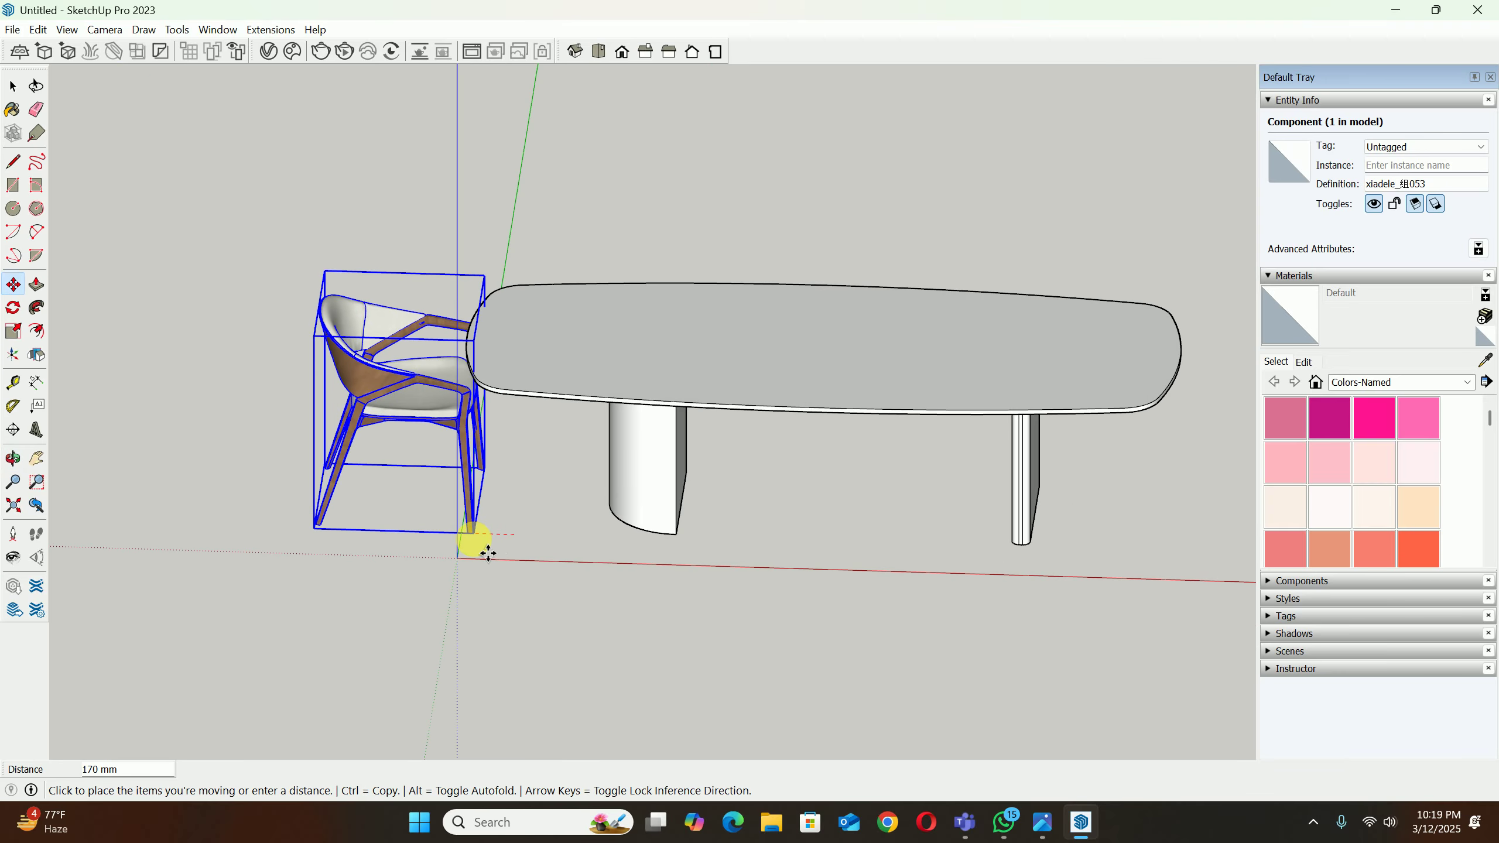
type("150")
key("Return")
key("space")
middle_click_drag(489, 554, 614, 597)
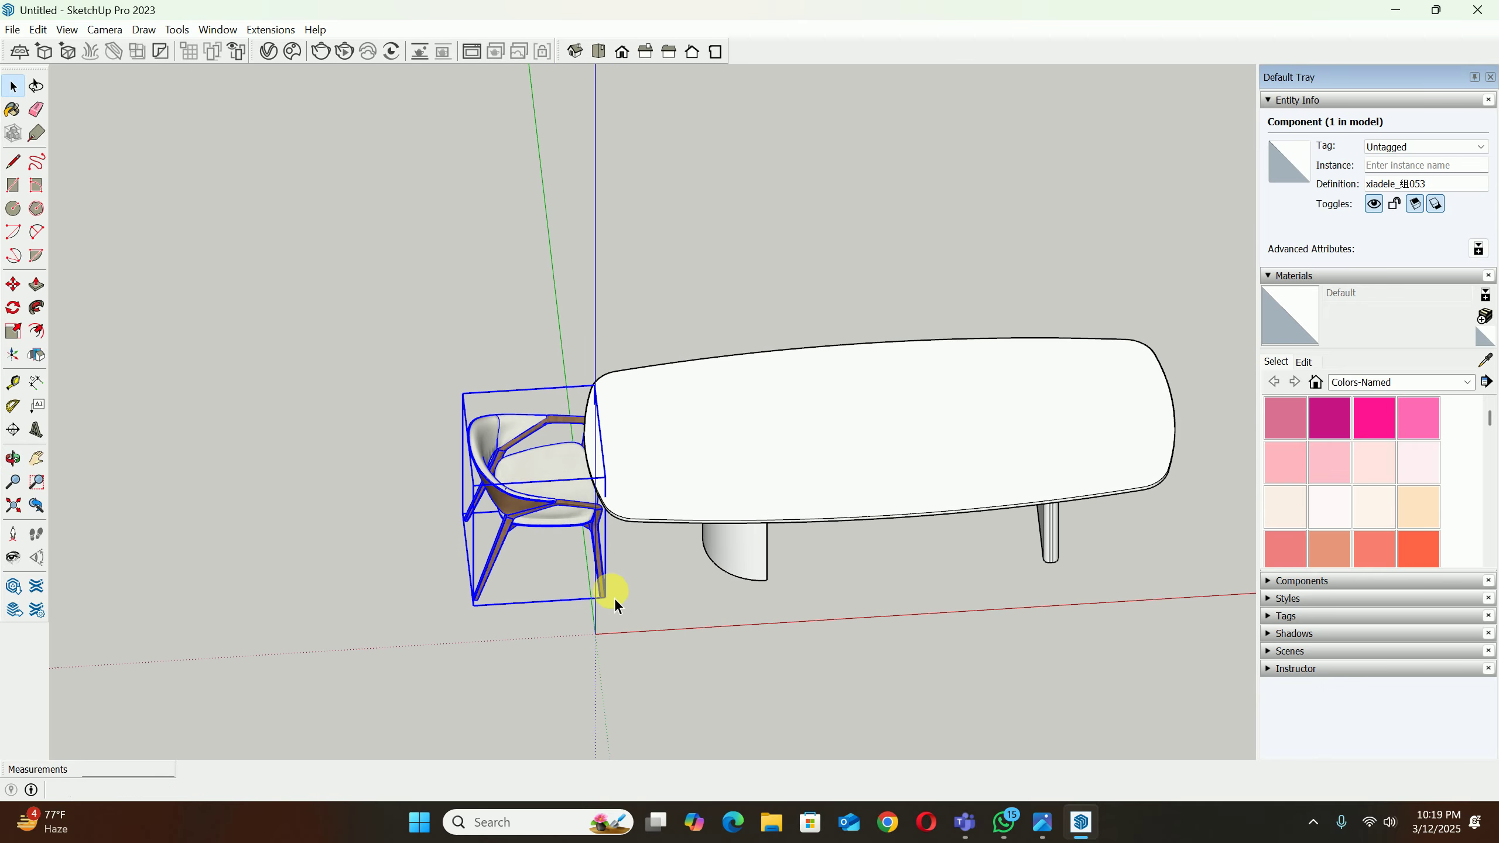
Step: Shift the chair about 72 mm farther out along the red axis to clear the tabletop's end
key("m")
scroll(619, 614, "up", 2)
left_click(607, 595)
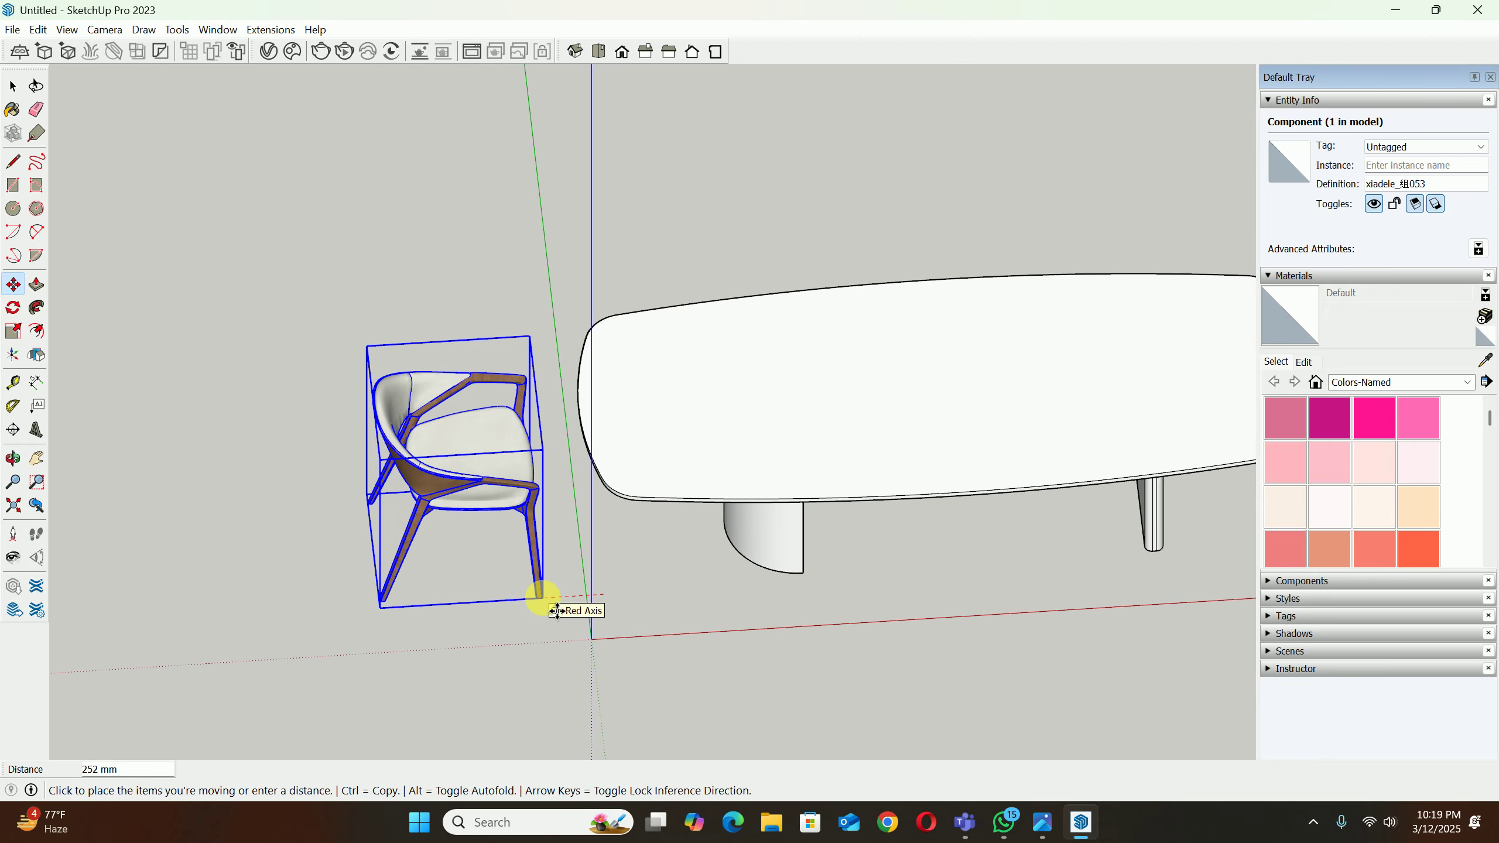
left_click(617, 629)
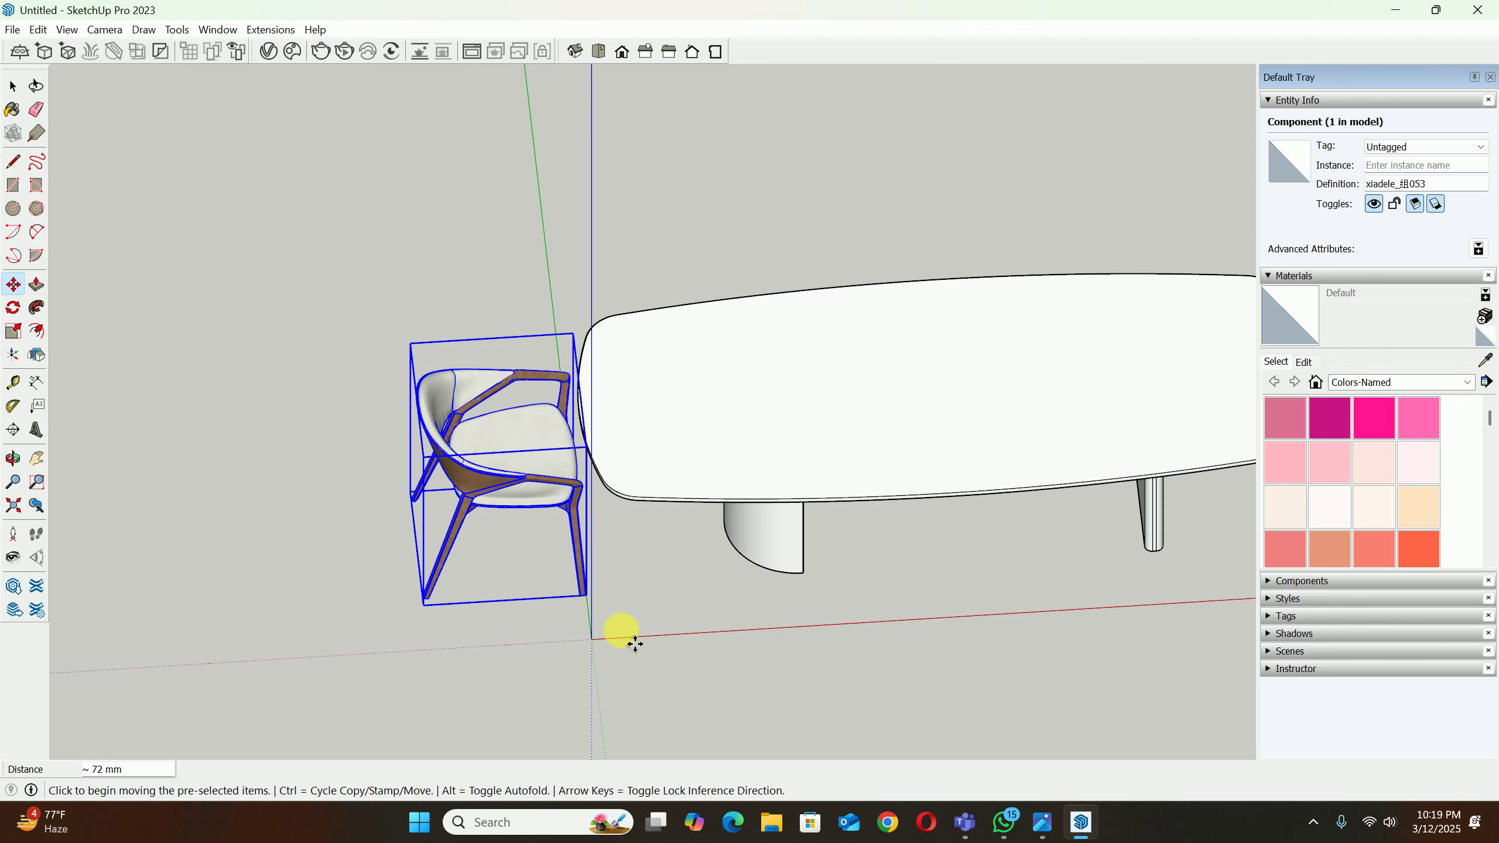
key("space")
Step: Copy the chair 3000 mm along the red axis to the opposite end of the table
middle_click_drag(656, 589, 566, 552)
key("m")
left_click(479, 599)
key("ctrl")
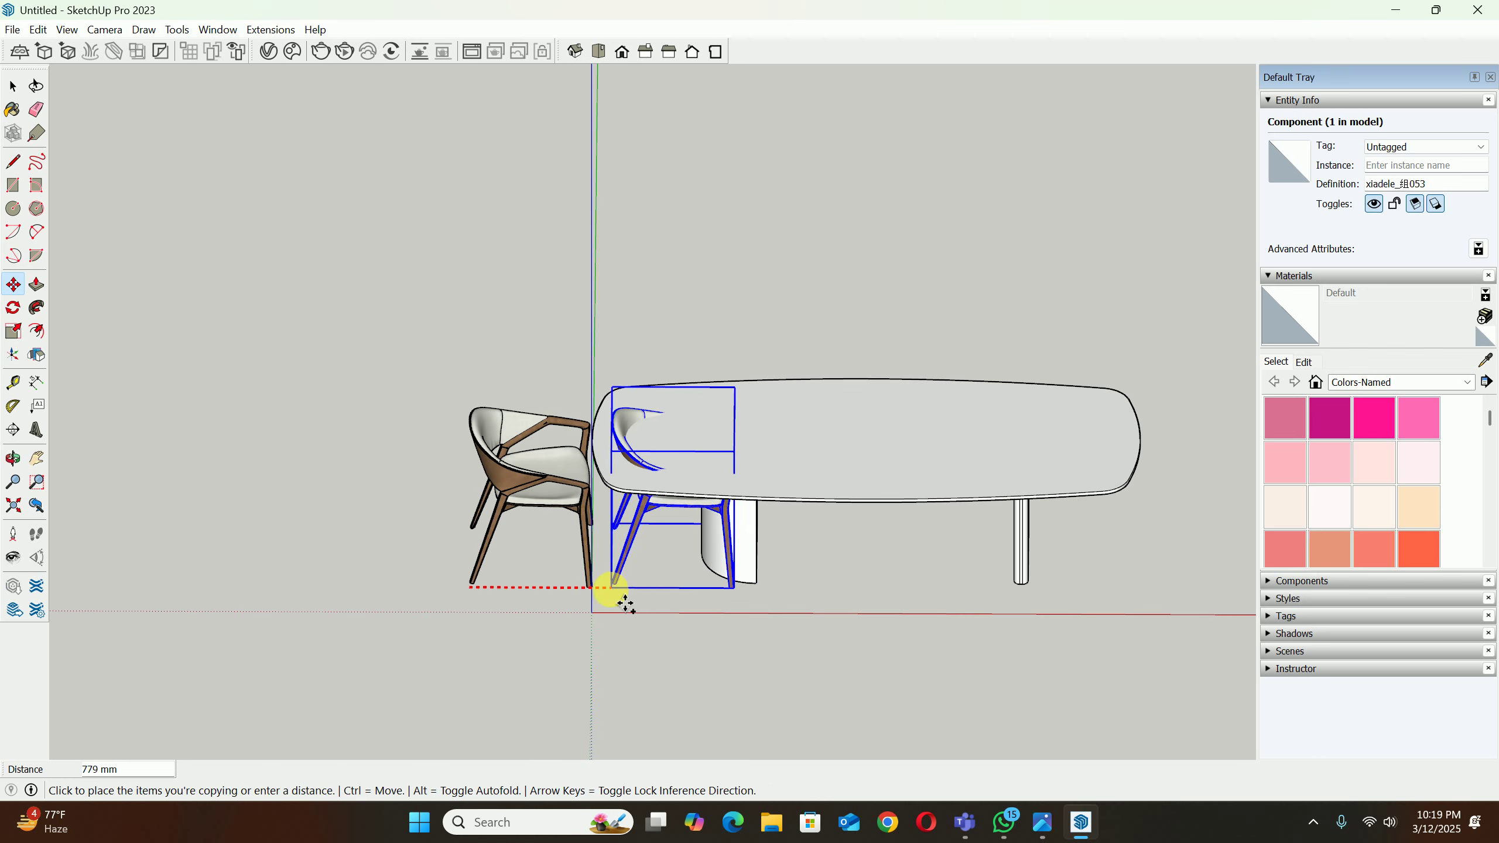
left_click(598, 613)
left_click(594, 615)
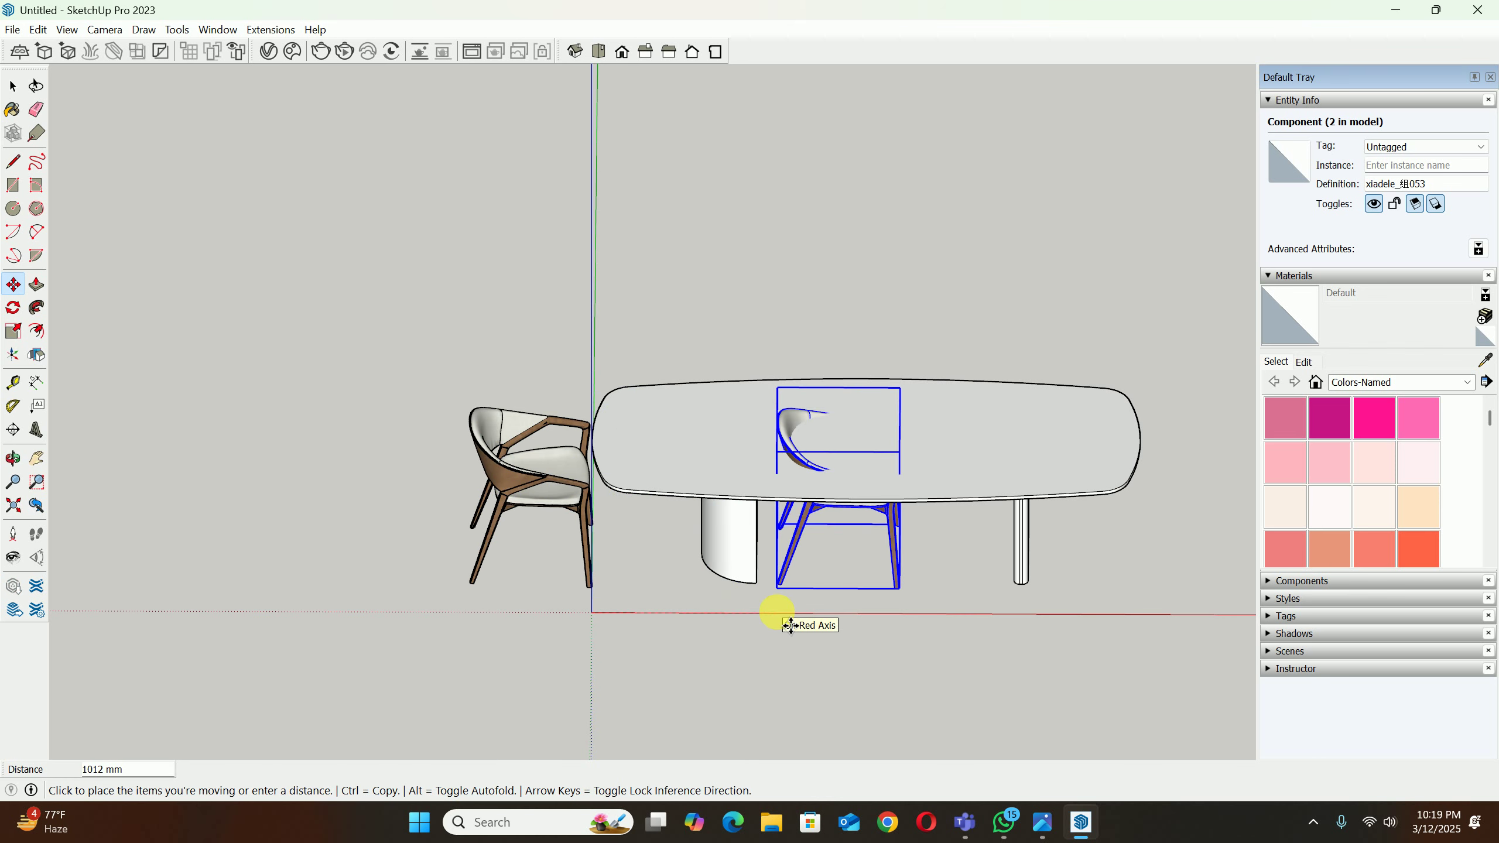
type("3000")
key("Return")
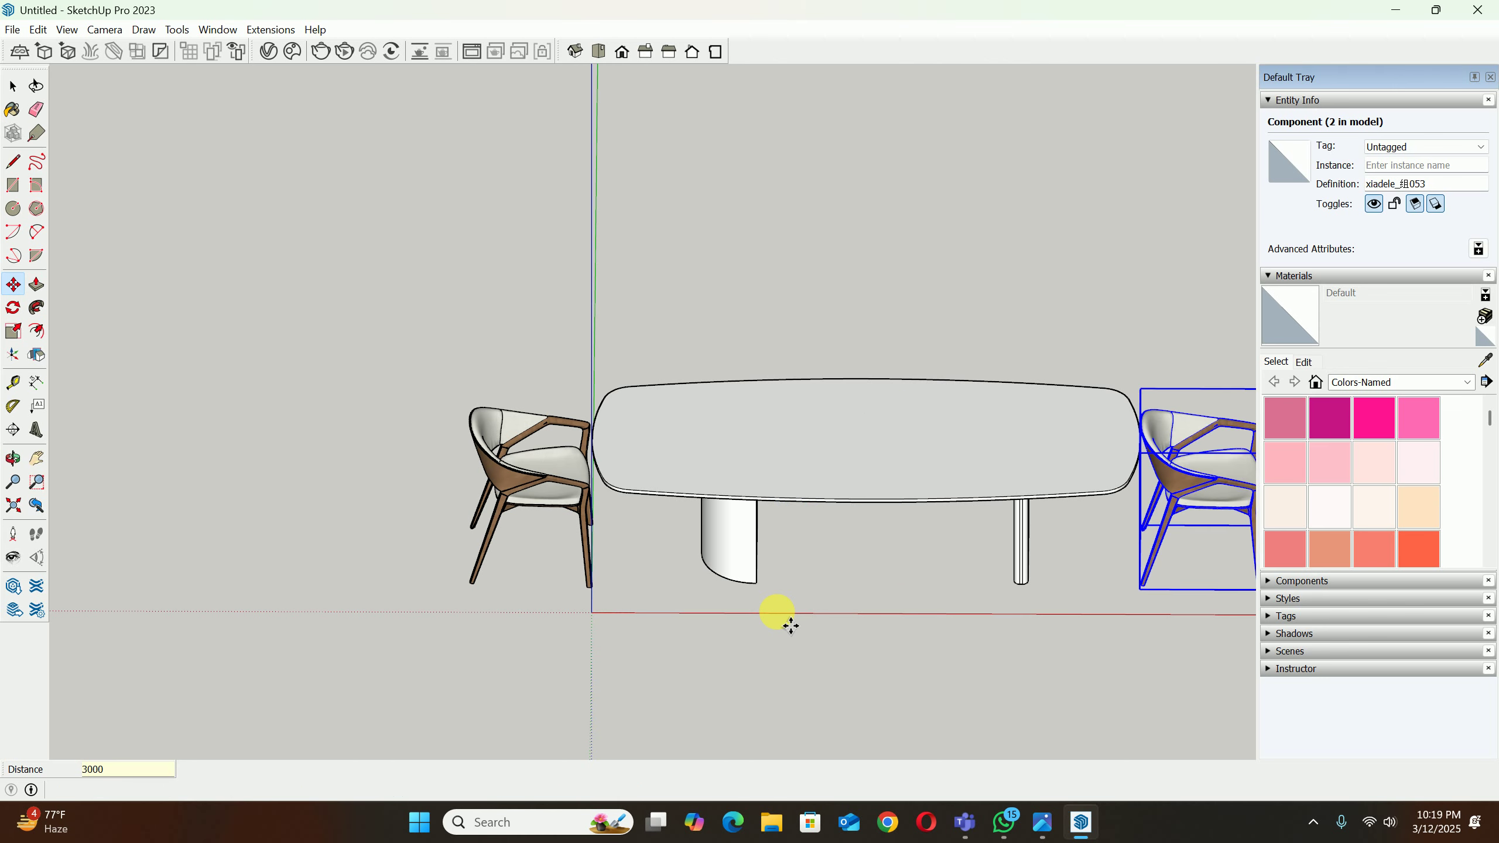
Step: Flip the copied chair along the red axis to face the table, and select the original chair at the origin end
key("space")
middle_click_drag(965, 512, 870, 524, "shift")
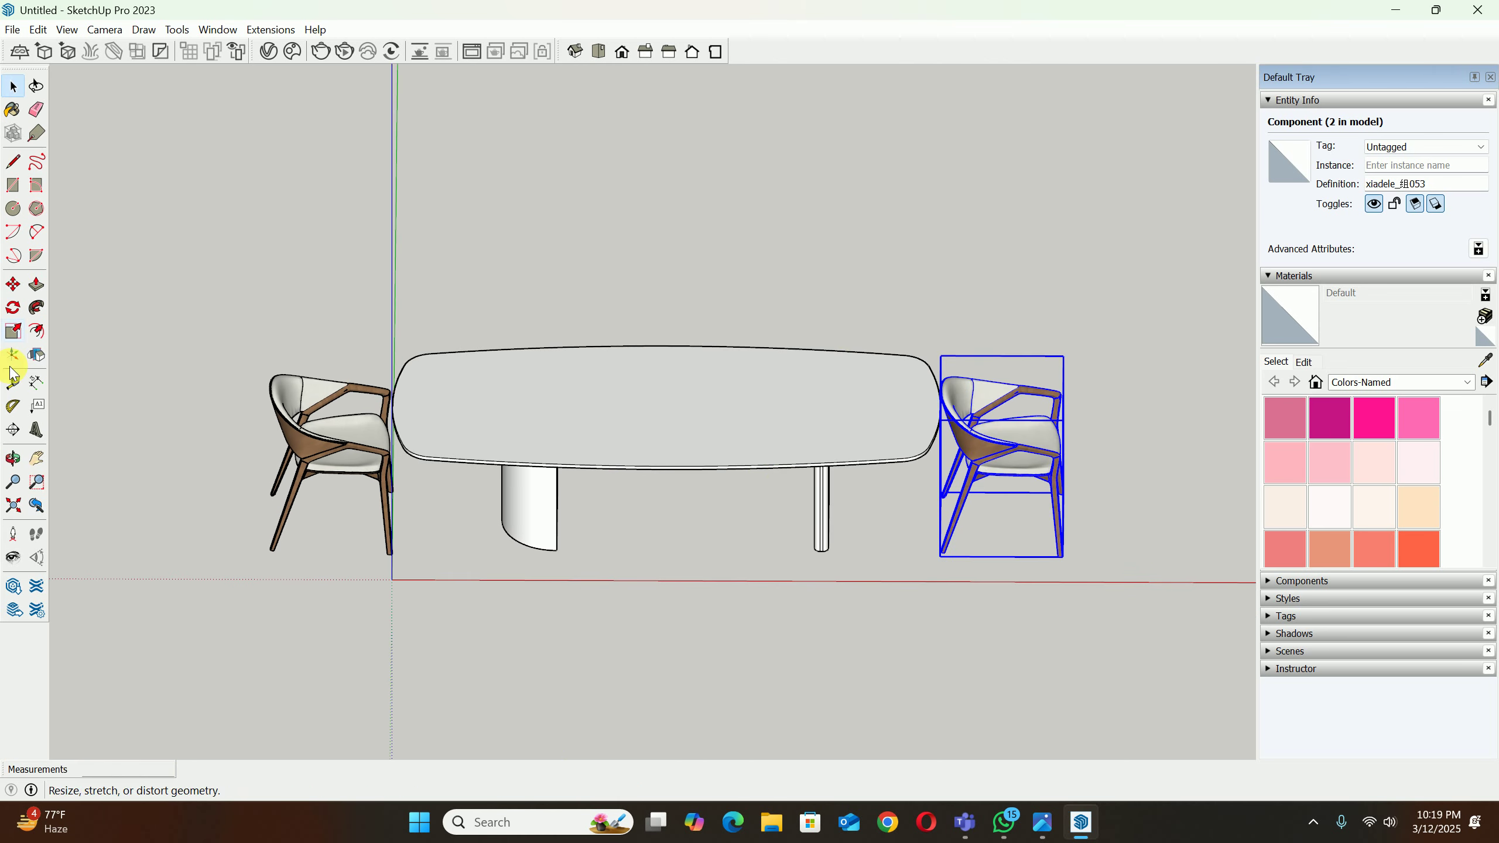
left_click(36, 354)
middle_click_drag(908, 331, 904, 201)
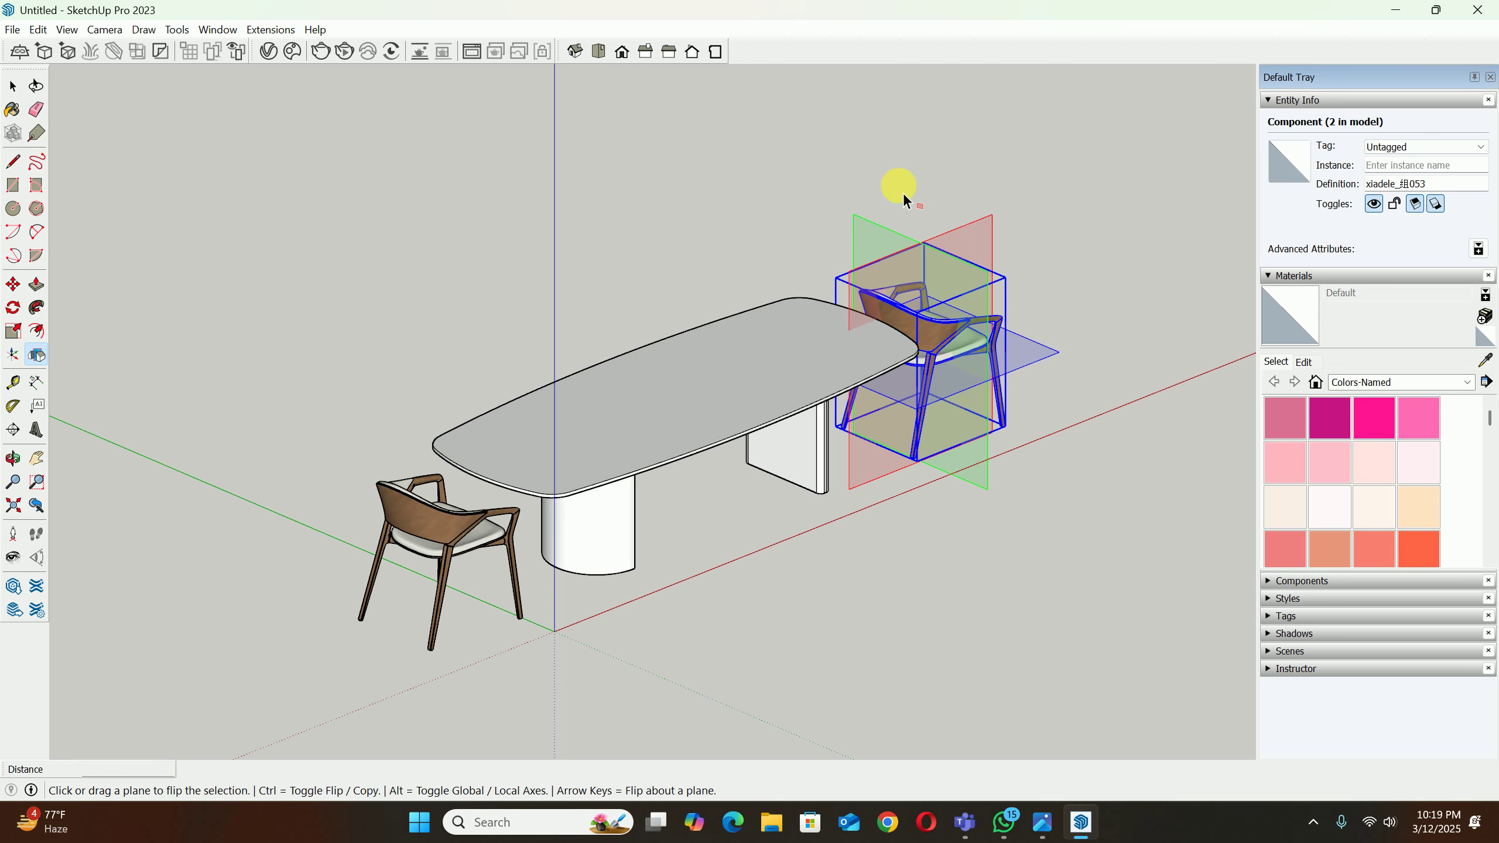
left_click(886, 227)
left_click(1054, 422)
middle_click_drag(1053, 421, 1012, 487)
left_click(1012, 487)
middle_click_drag(742, 513, 988, 512, "shift")
left_click(535, 395)
middle_click_drag(535, 395, 784, 490)
key("m")
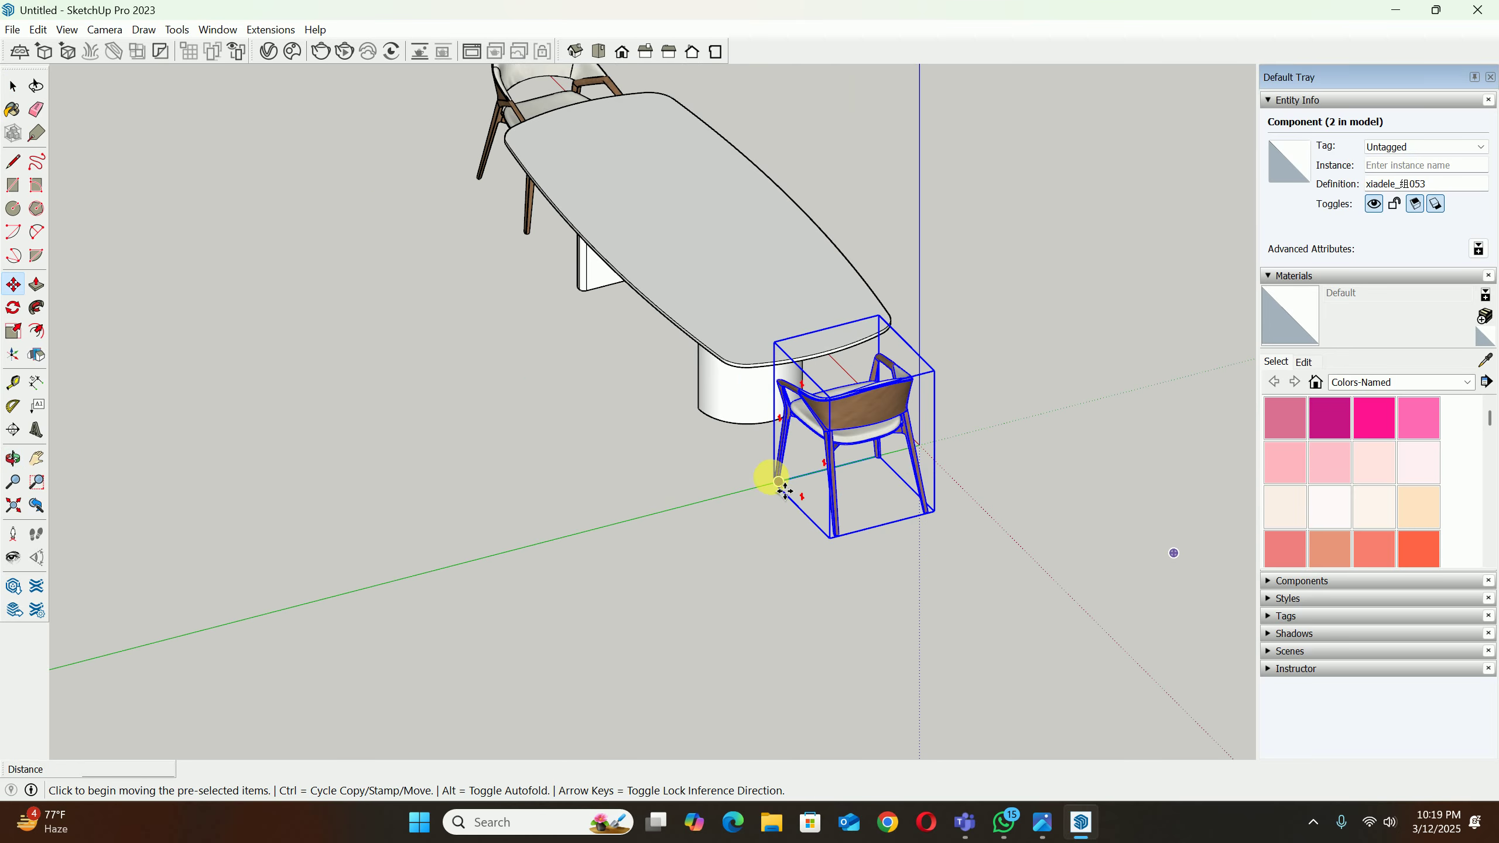
left_click(774, 482)
key("space")
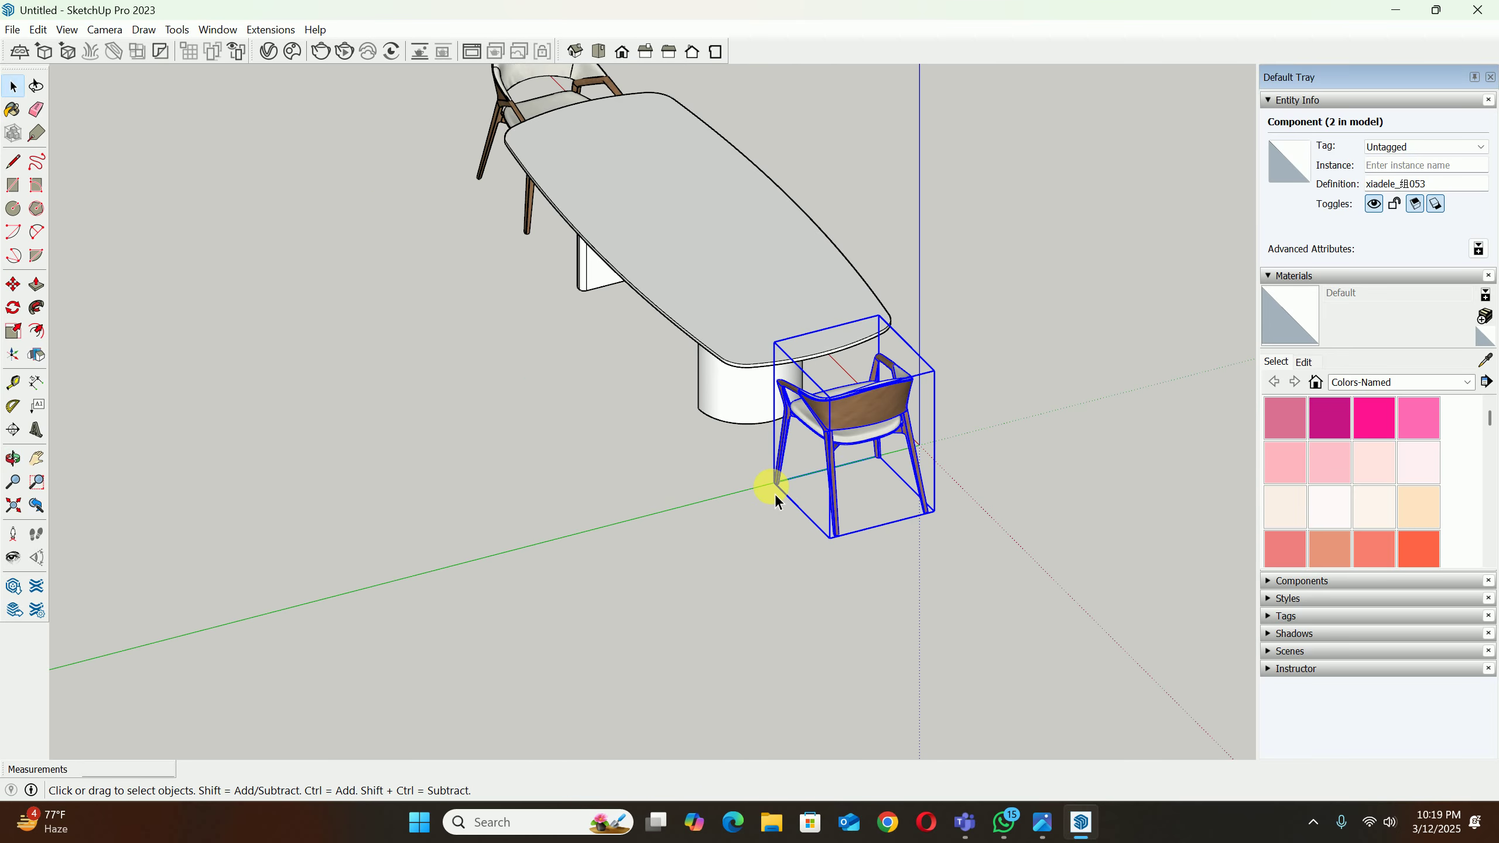
key("ctrl+z")
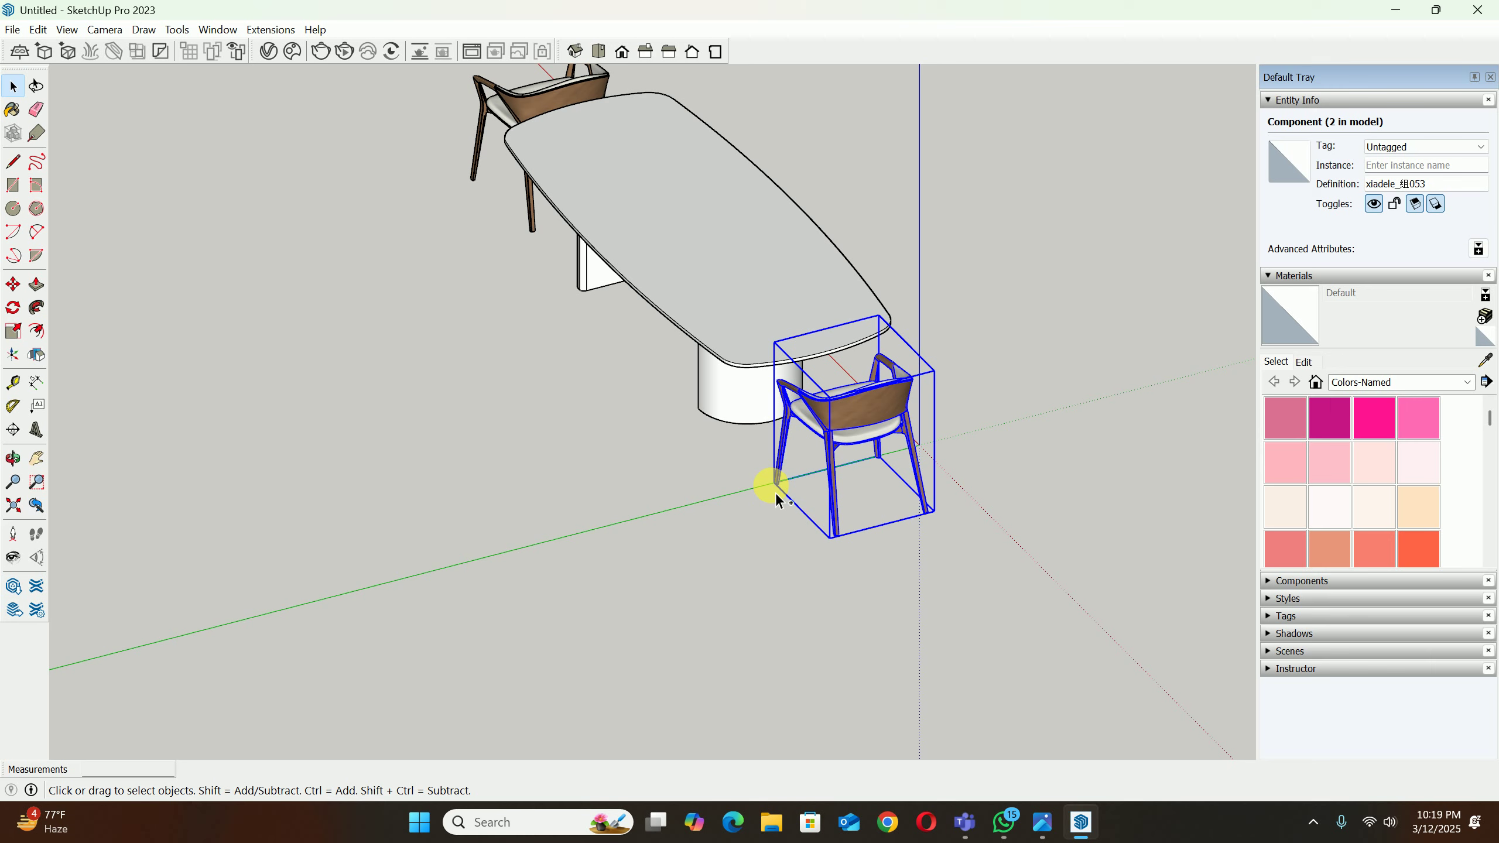
key("ctrl+z")
Step: Copy the original end chair so that its bottom corner sits on the origin
key("m")
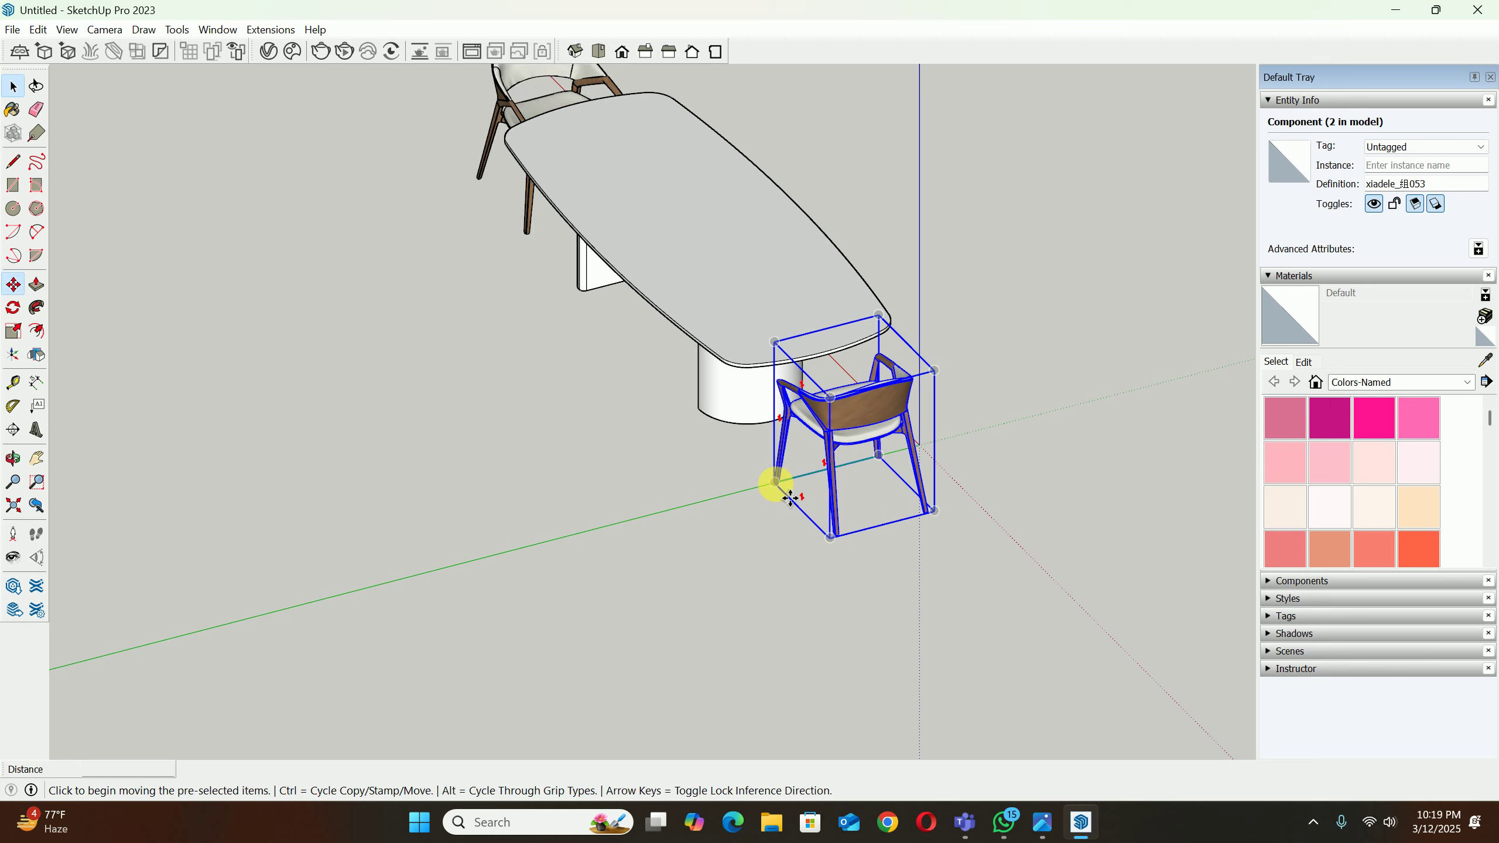
left_click(774, 483)
key("ctrl")
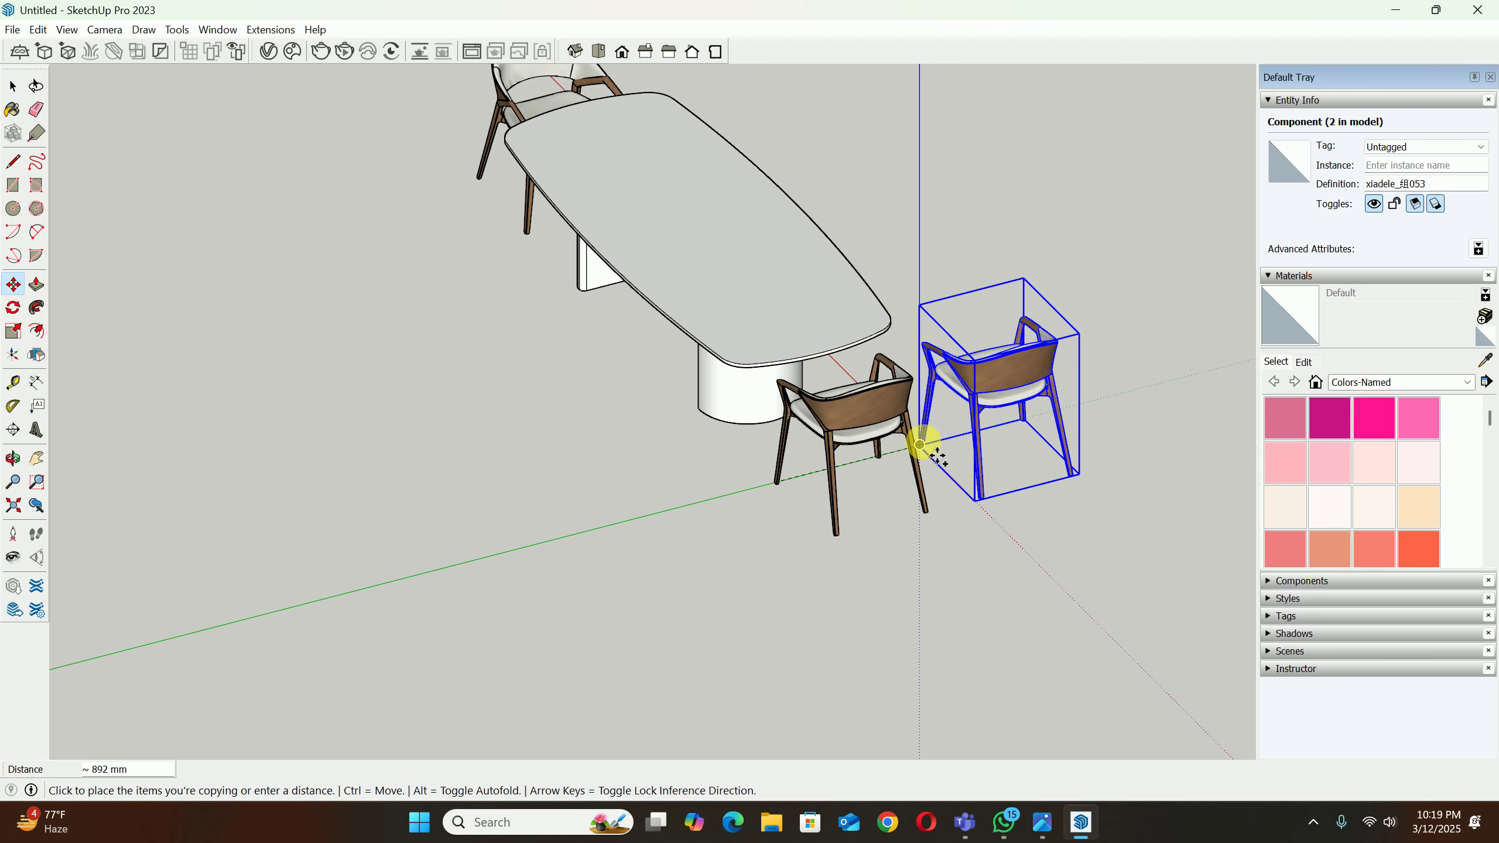
left_click(919, 444)
Step: Rotate the new chair copy 90 degrees about its corner at the origin to face the table's long side
key("q")
scroll(917, 442, "up", 2)
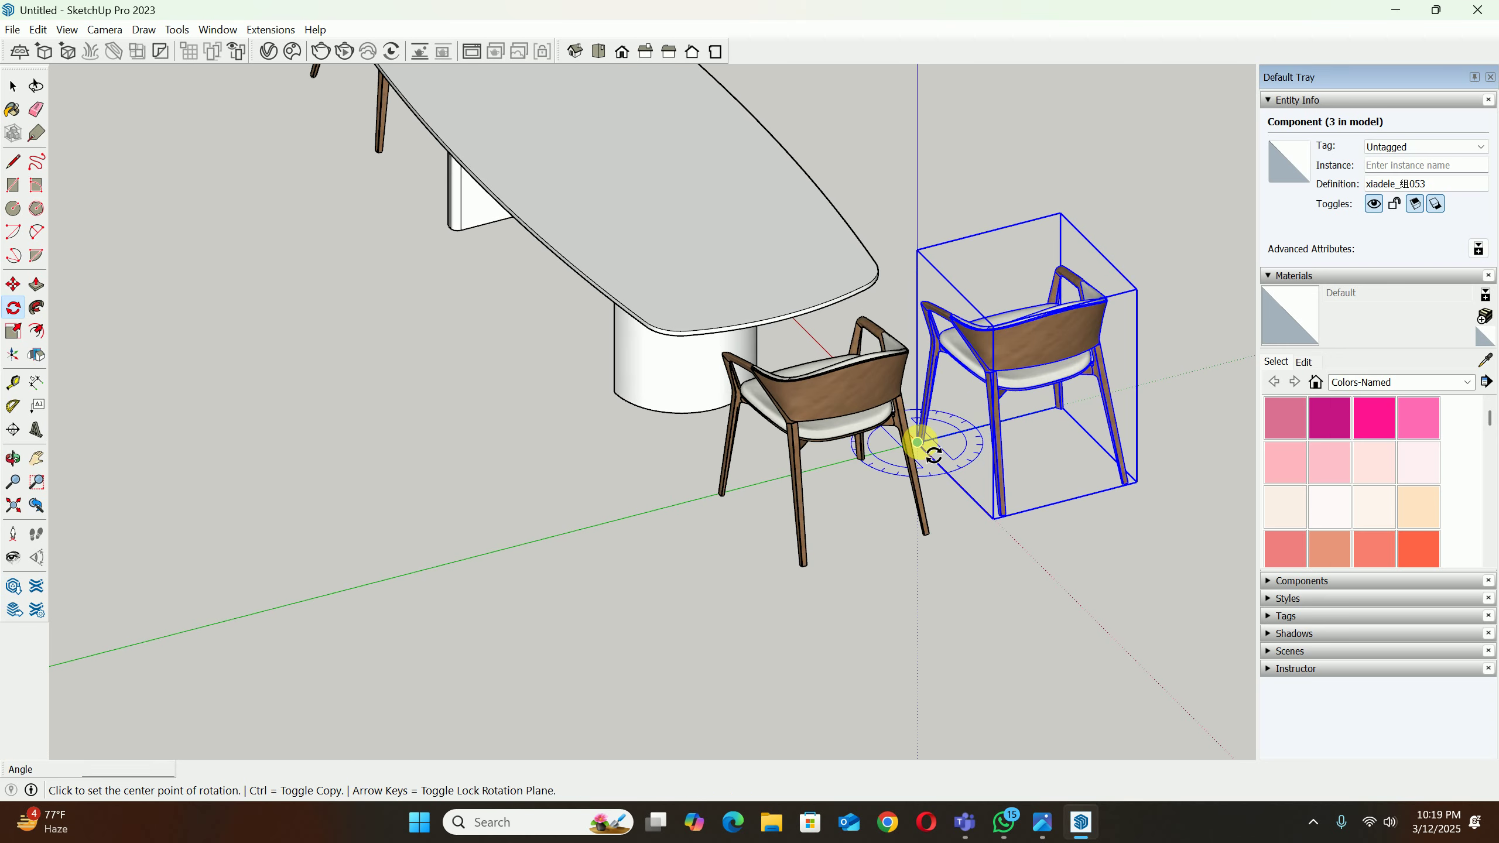
left_click(917, 442)
left_click(961, 430)
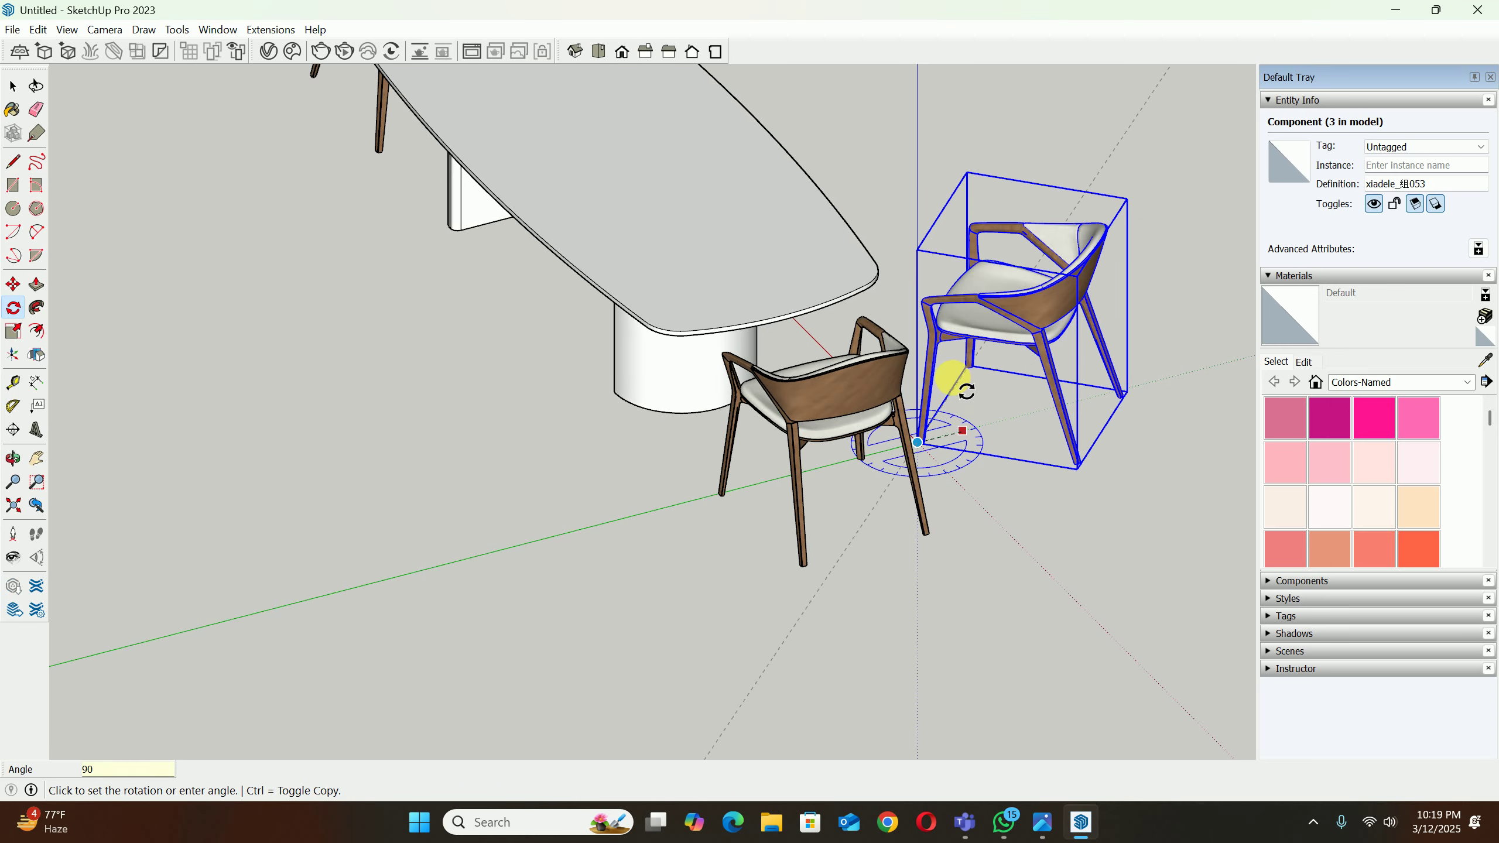
left_click(952, 379)
Step: Move the rotated chair 450 mm along the red axis beside the table's long side
middle_click_drag(1057, 409, 577, 422)
key("m")
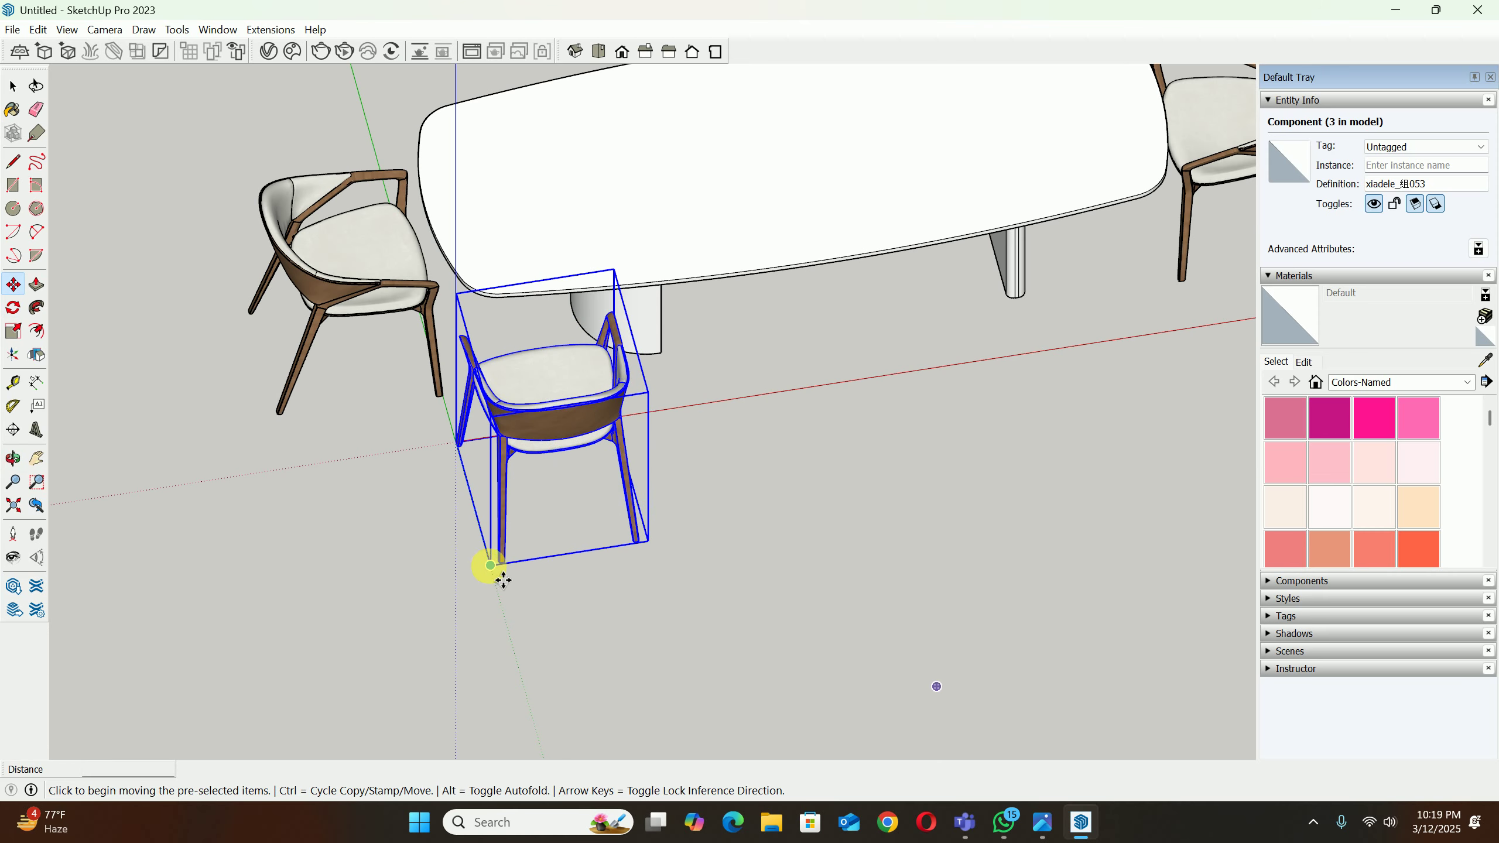
left_click_drag(503, 580, 611, 562)
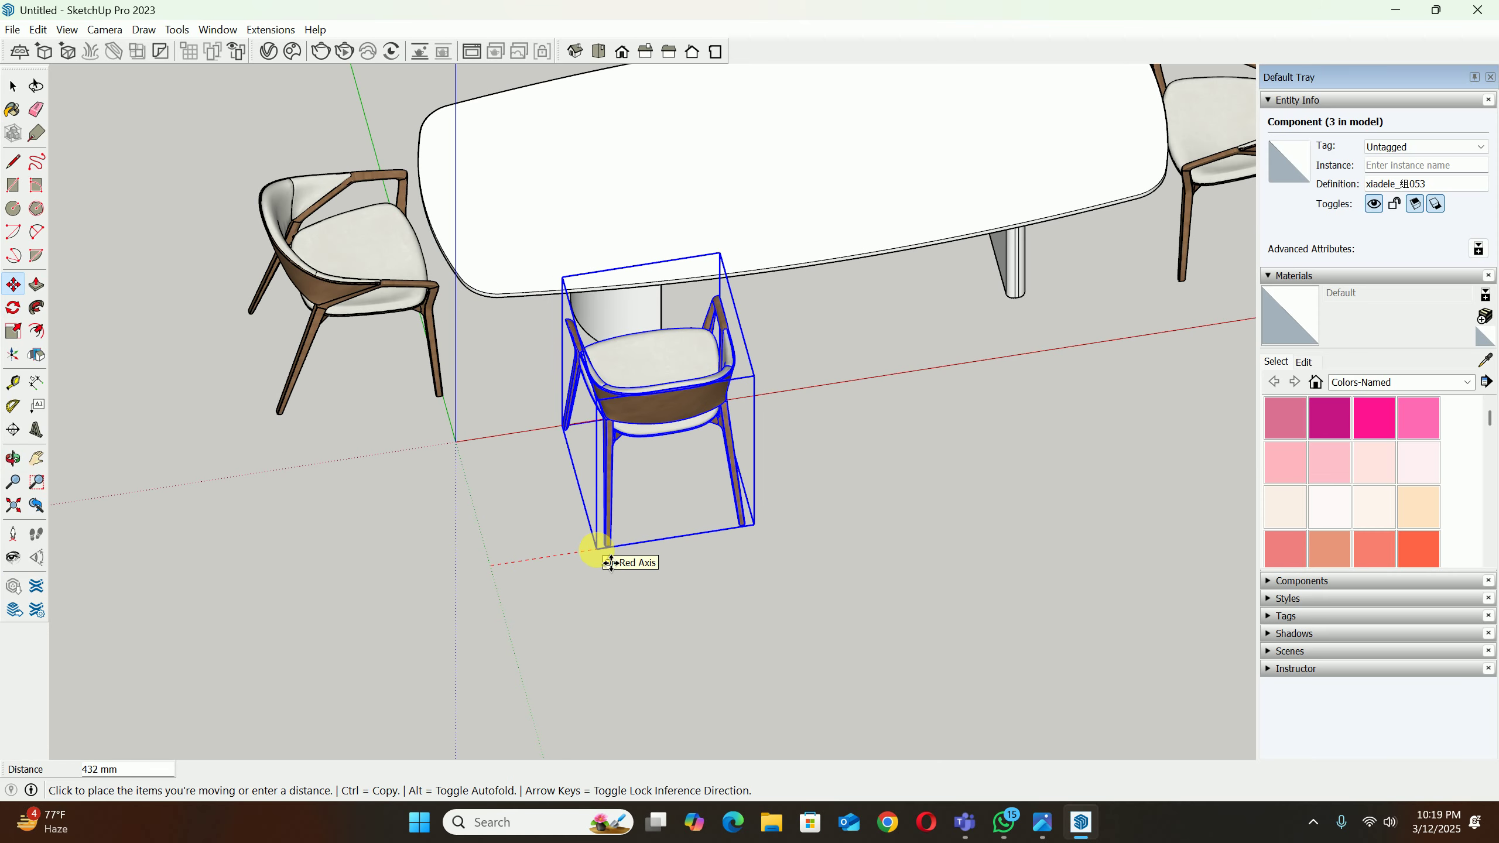
type("450")
key("Return")
Step: Array two further copies of the side chair along the red axis at 750 mm spacing
middle_click_drag(611, 563, 652, 512)
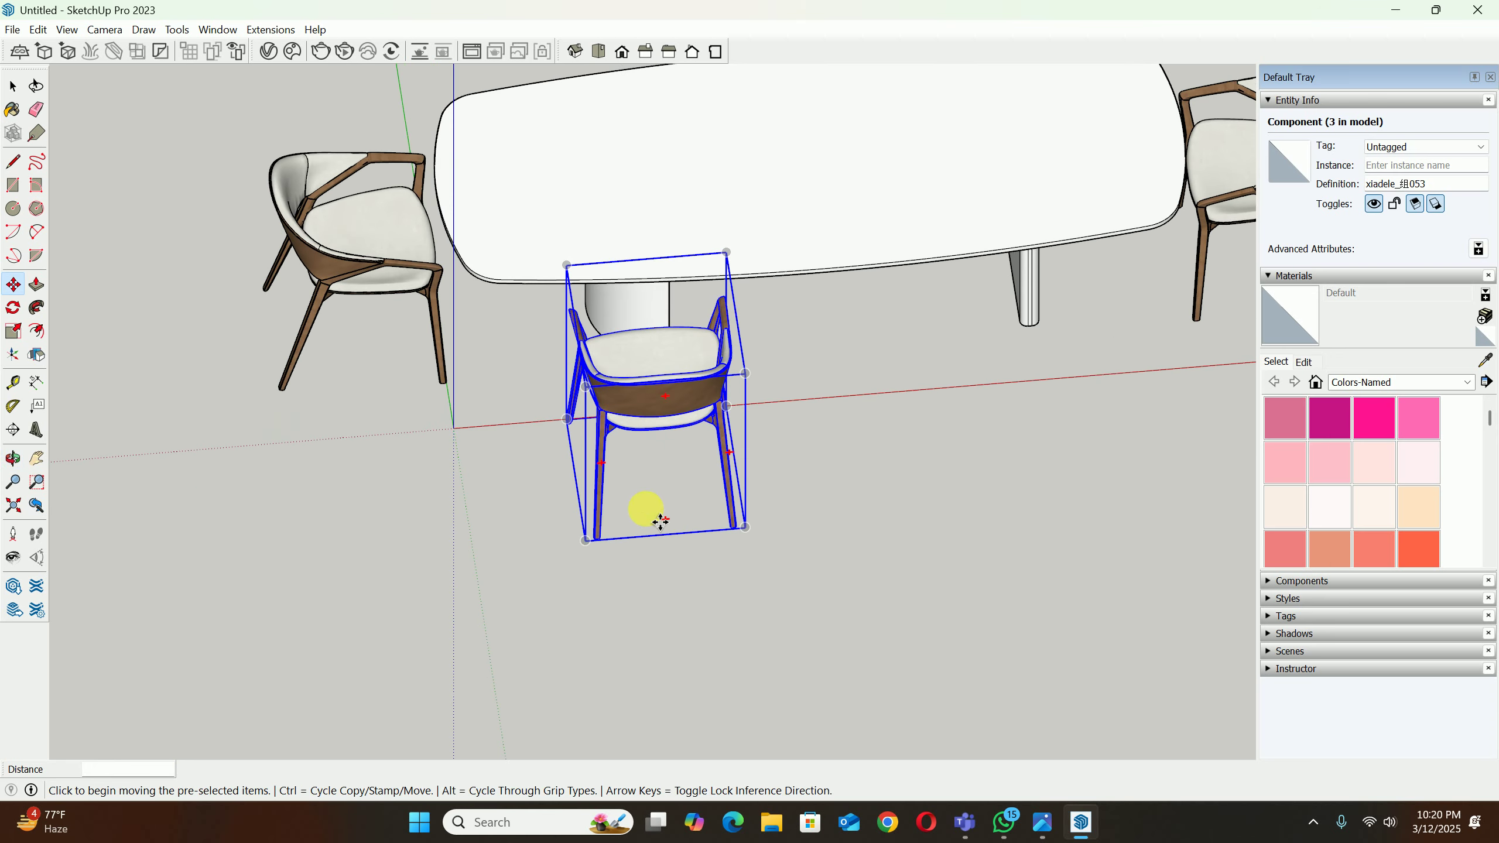
left_click(586, 540)
key("ctrl")
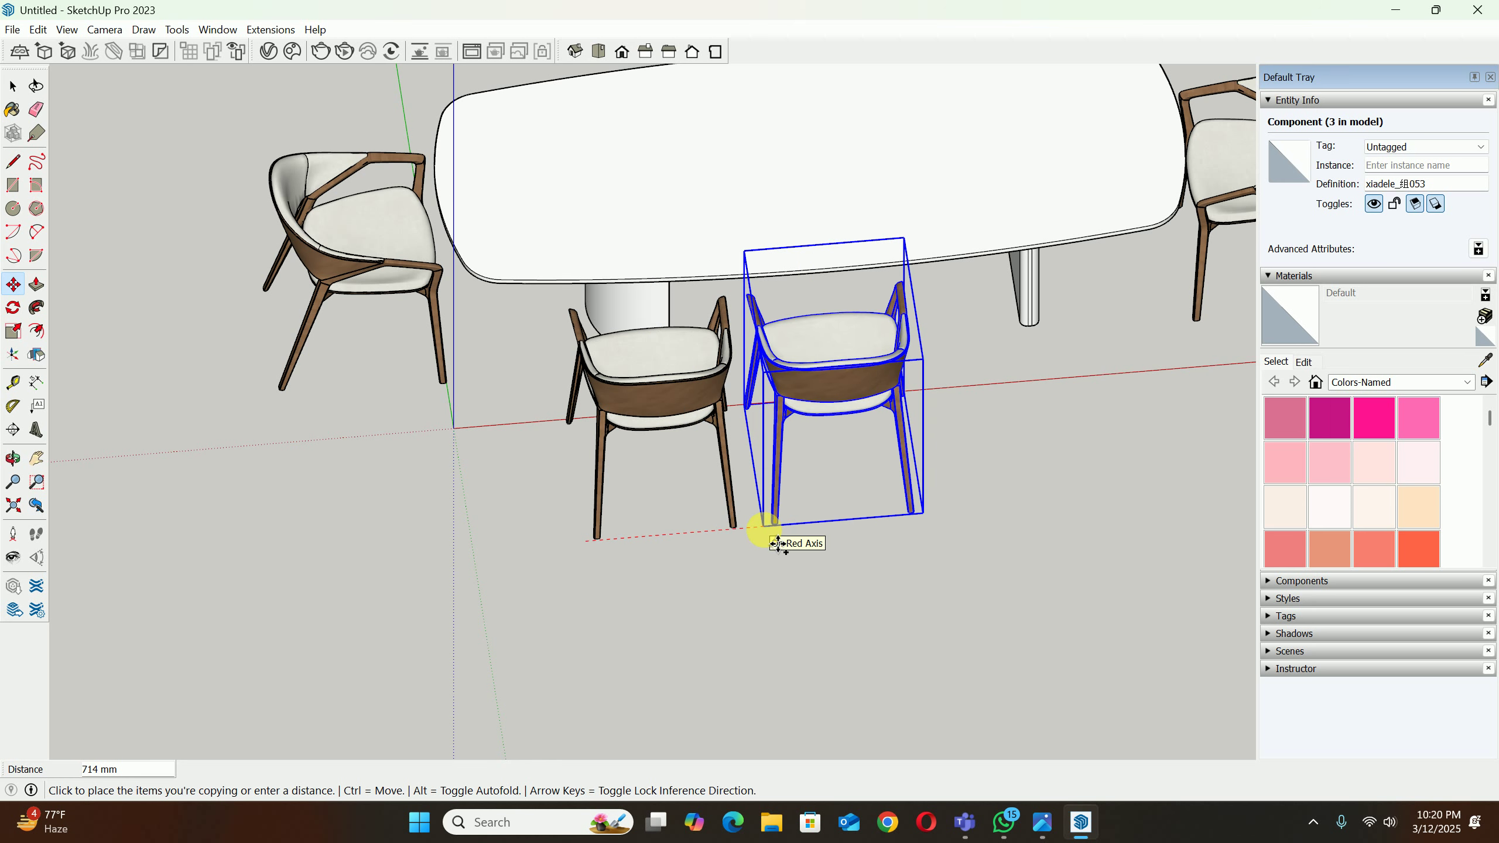
type("750")
key("Return")
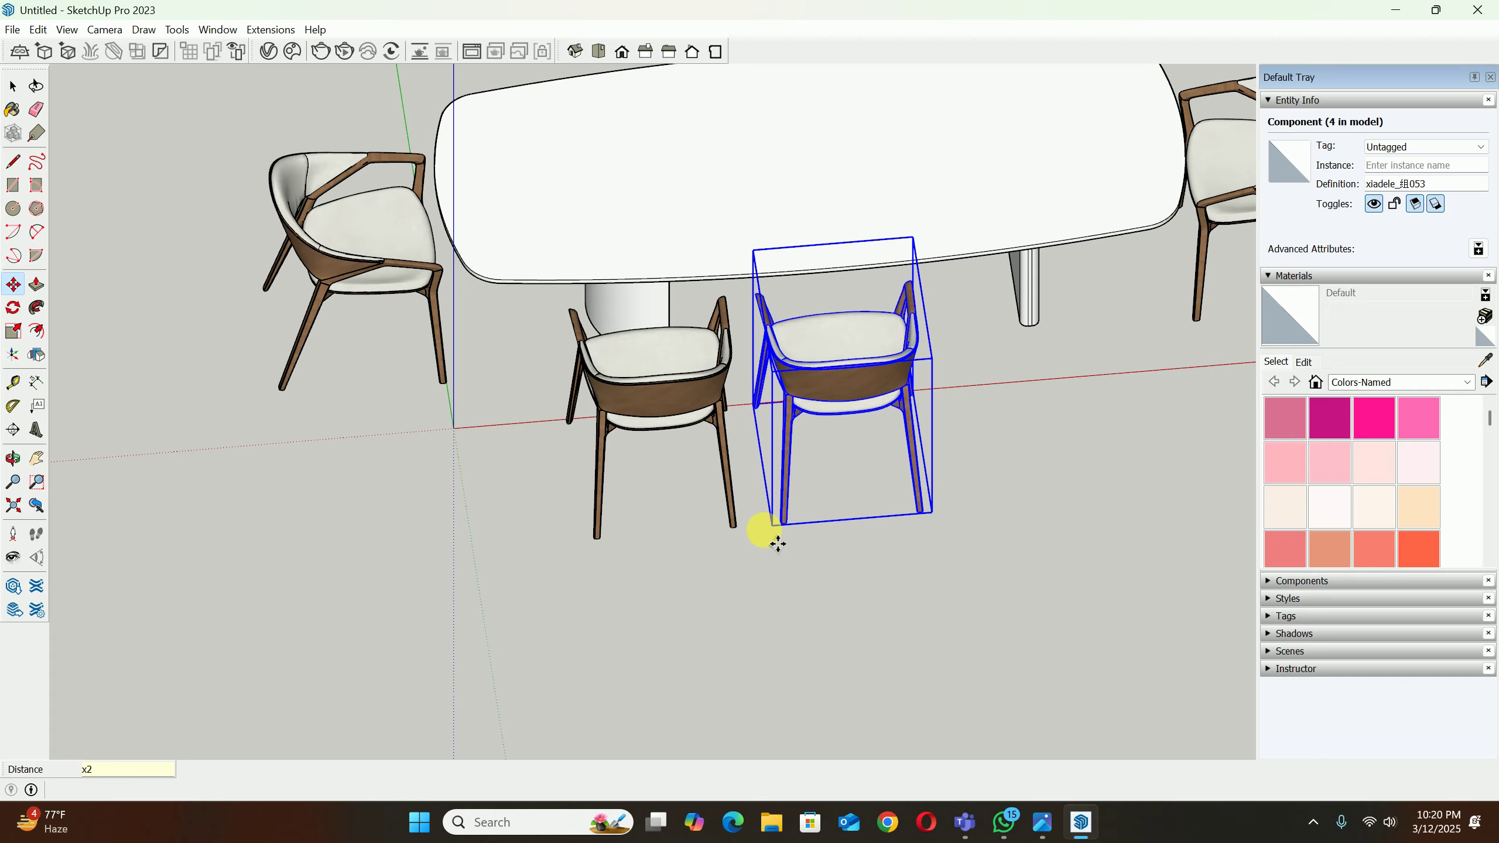
key("Return")
Step: Move the side chair farthest from the origin 100 mm outward along the red axis
key("space")
left_click(1170, 426)
middle_click_drag(1171, 426, 885, 326)
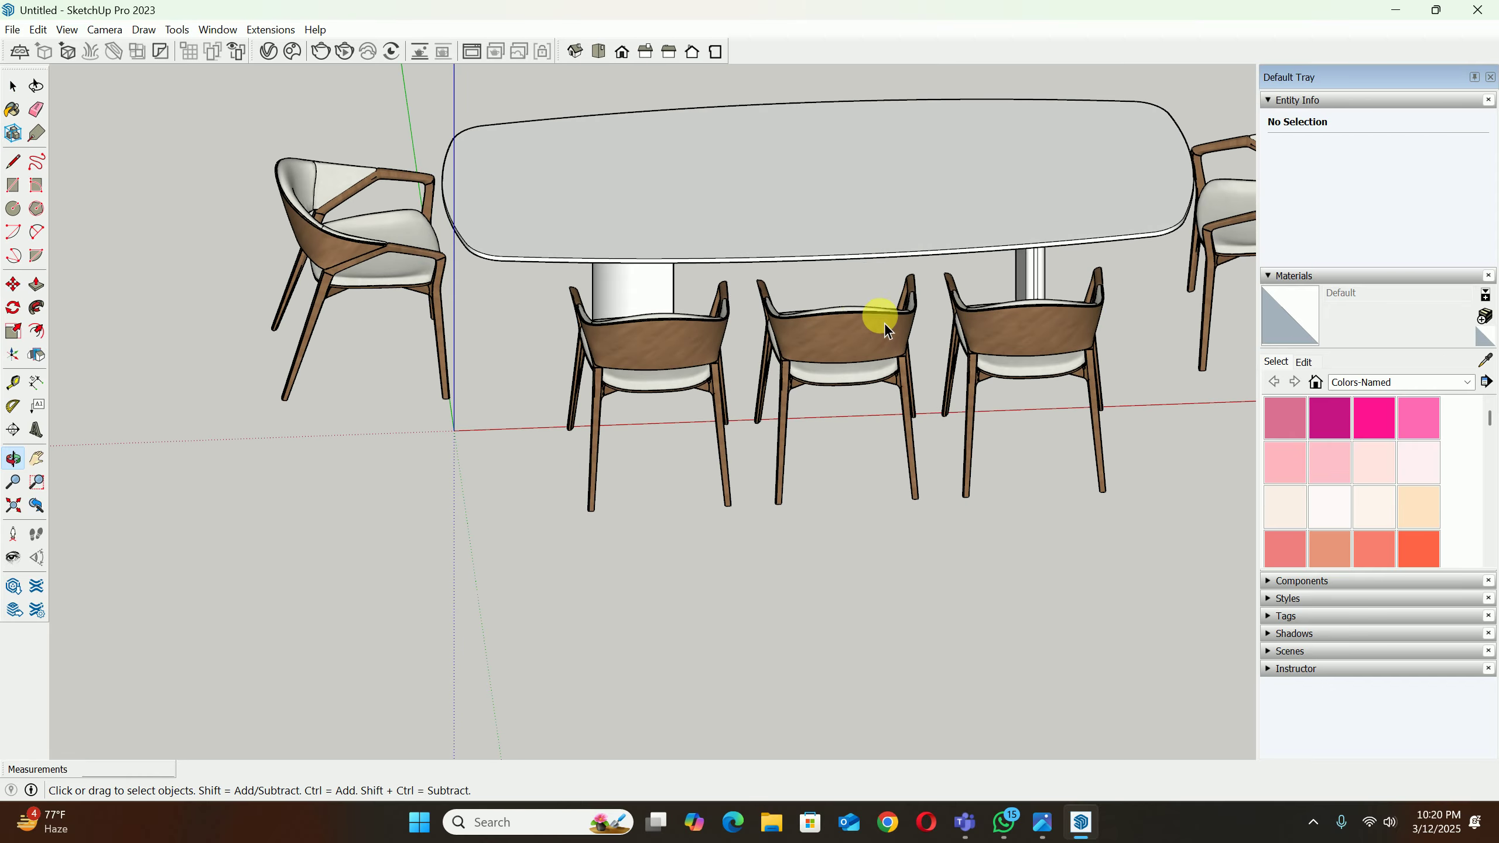
left_click(1027, 339)
middle_click_drag(1021, 342, 952, 461)
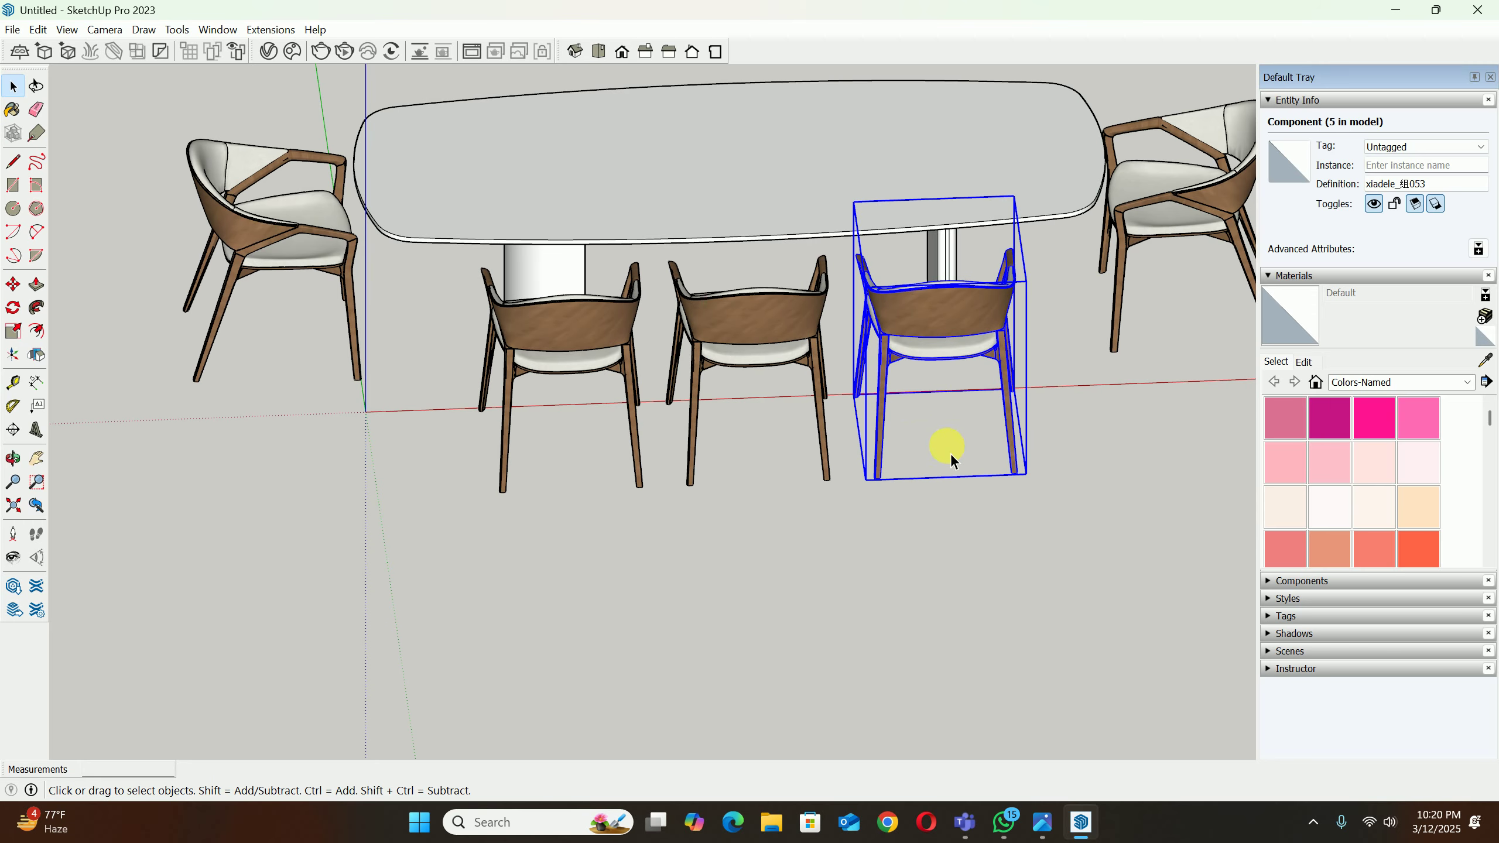
key("m")
left_click_drag(949, 487, 1008, 509)
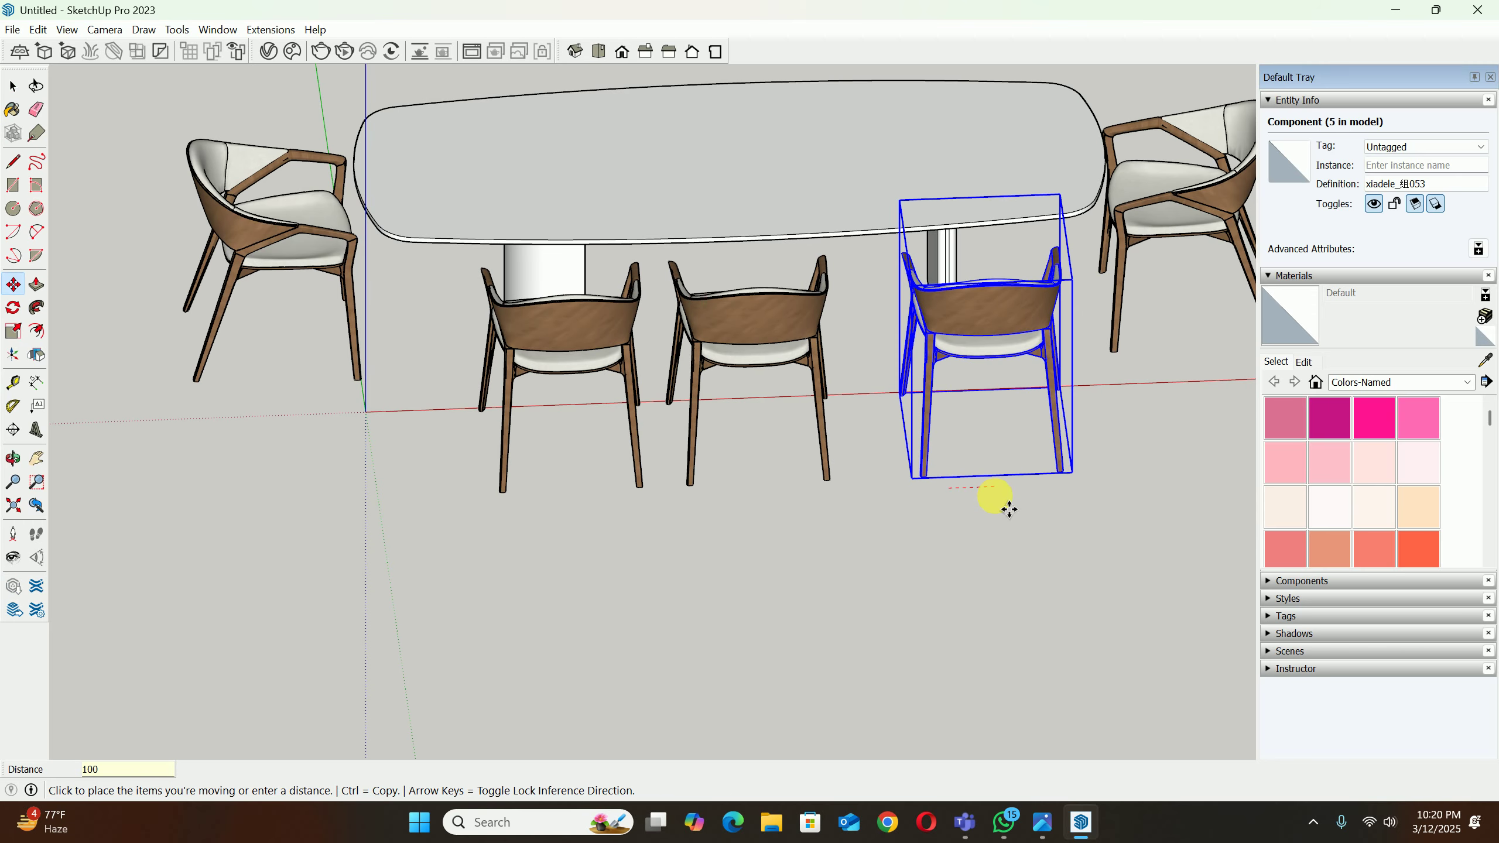
key("Escape")
key("space")
Step: Move the side chair nearest the origin 100 mm along the red axis, away from the middle chair
left_click(543, 322)
key("m")
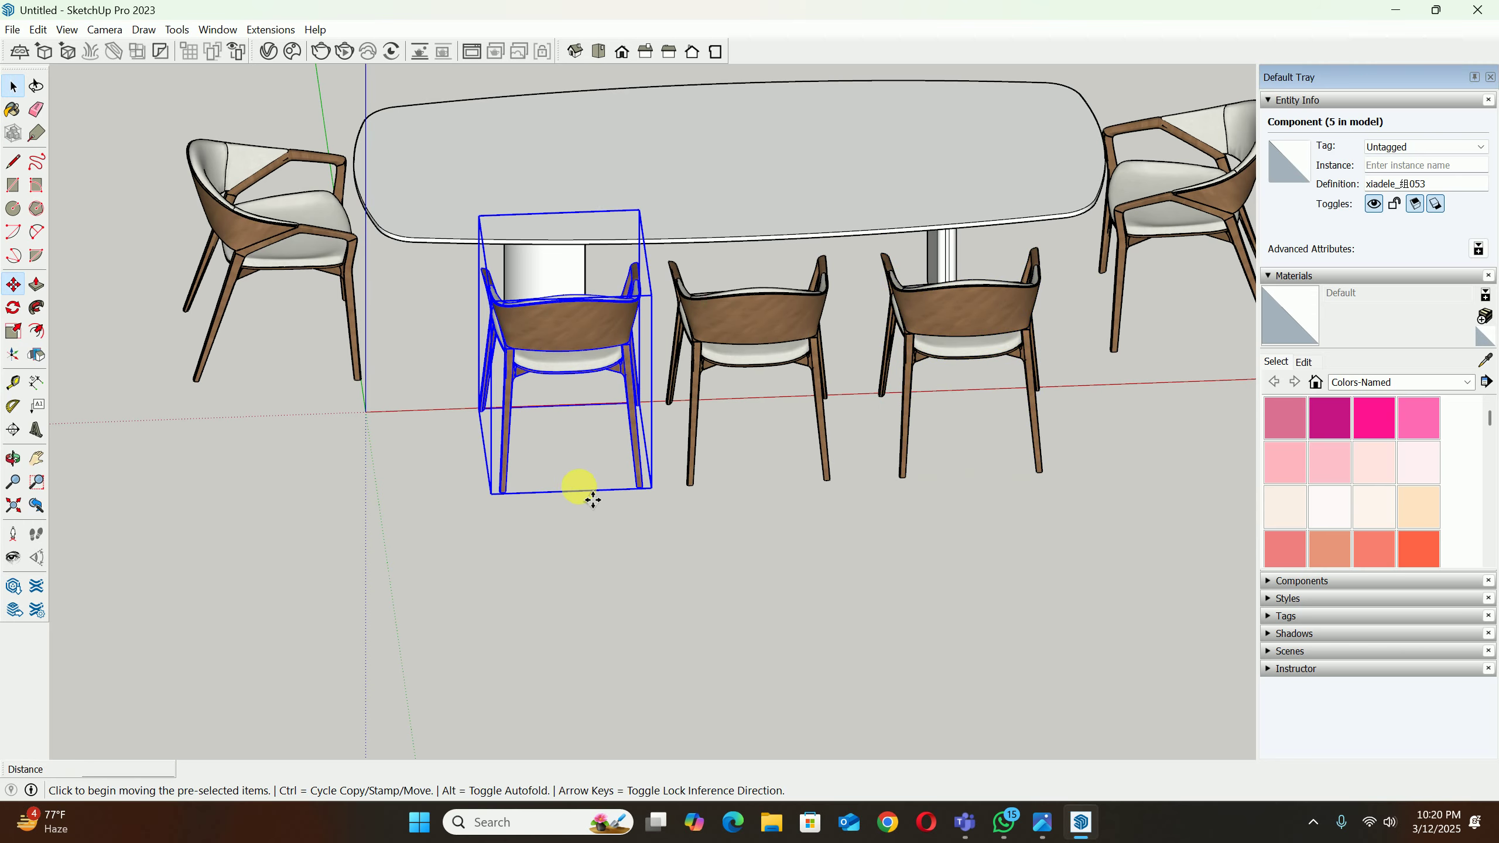
left_click_drag(593, 500, 538, 518)
type("100")
key("Return")
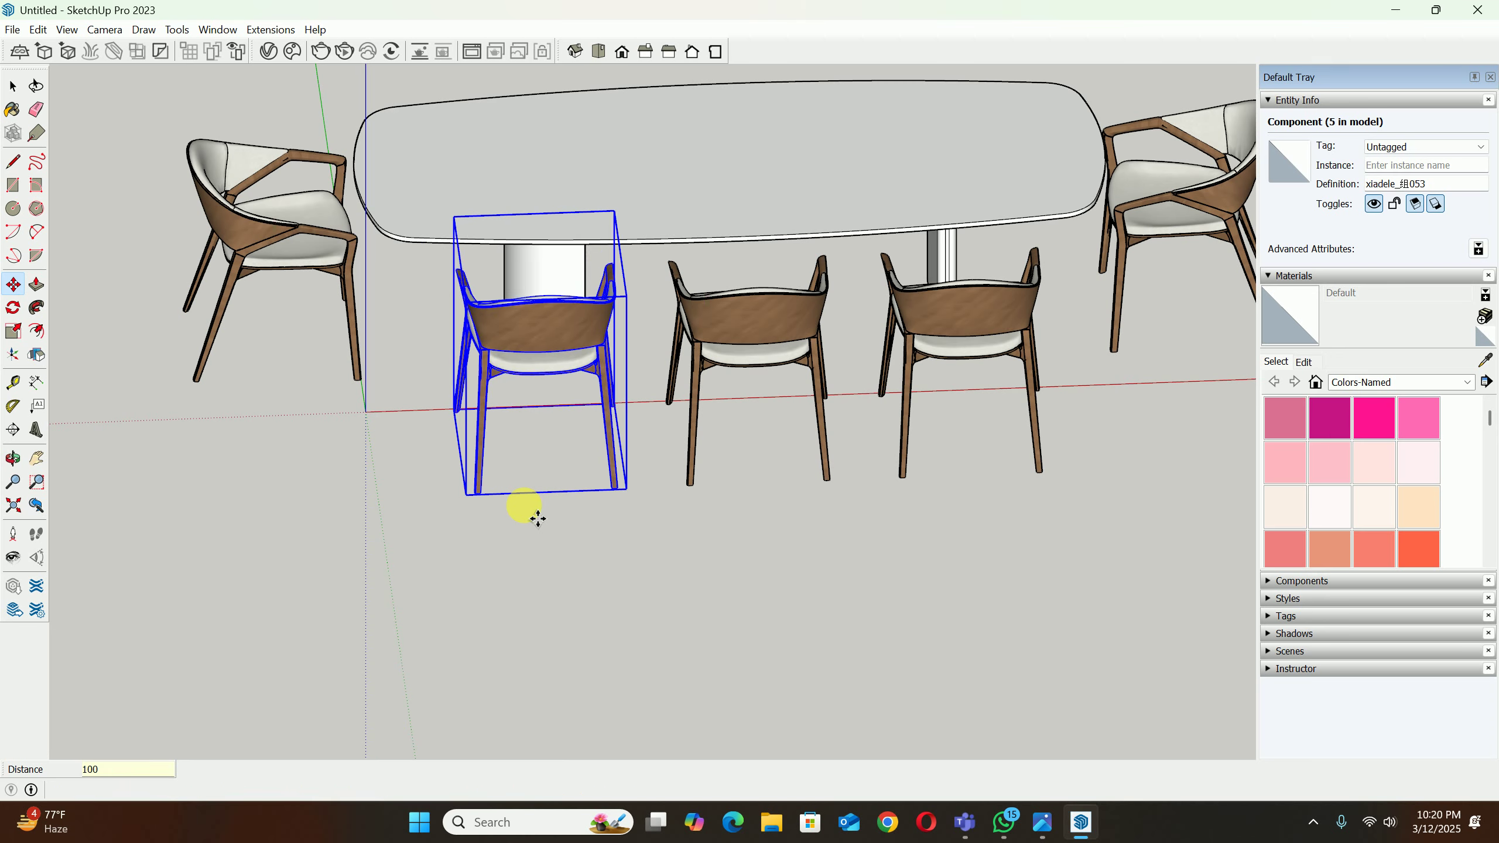
key("space")
Step: Select all three side chairs and place a copy of the row inward toward the table along the green axis
middle_click_drag(535, 509, 626, 500)
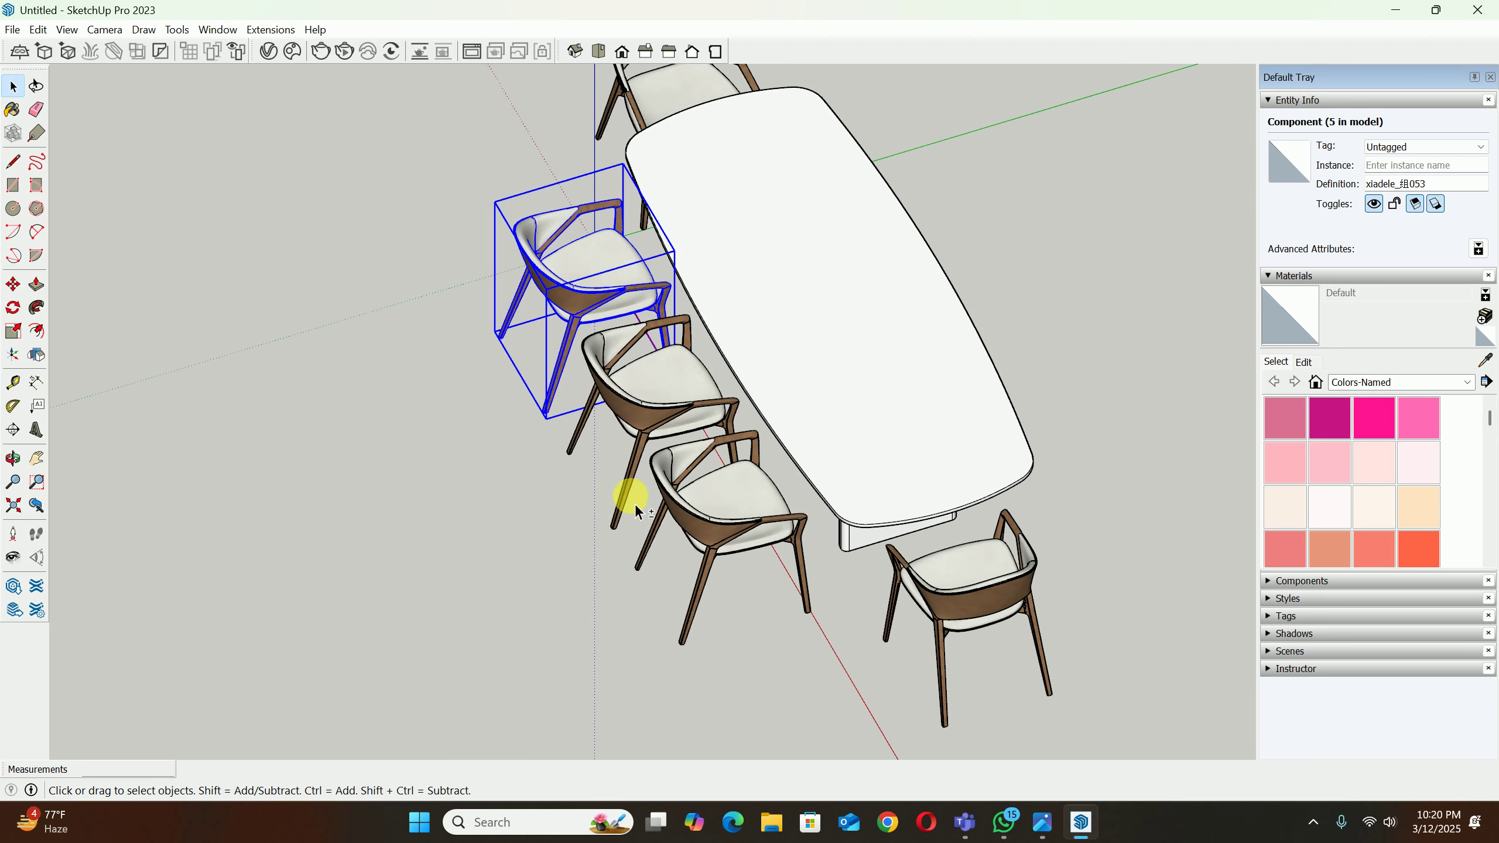
left_click(675, 500, "shift")
left_click(630, 380, "shift")
middle_click_drag(630, 380, 551, 359)
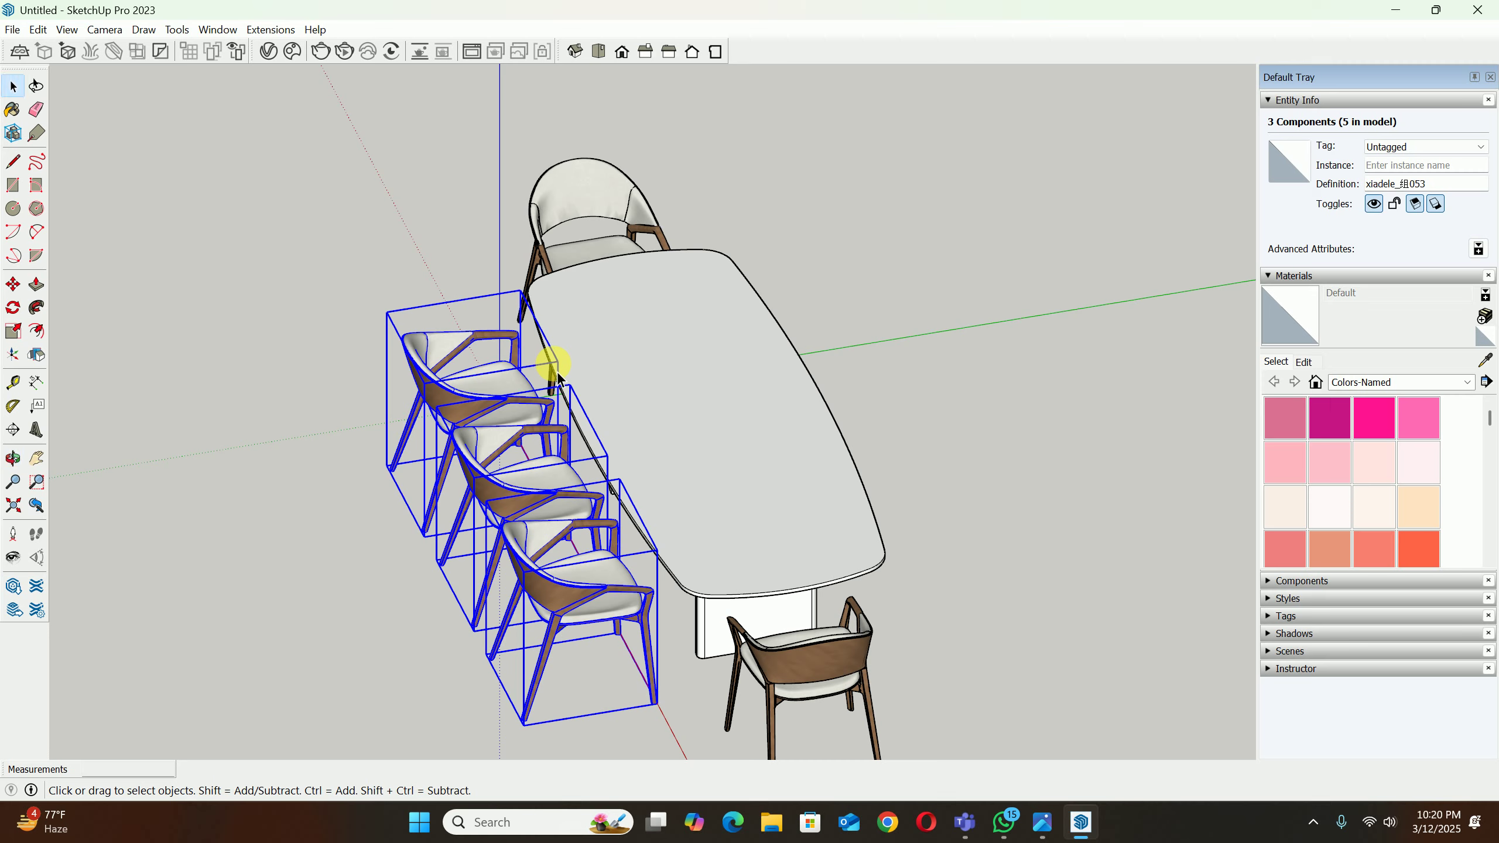
key("m")
left_click(400, 327)
key("ctrl")
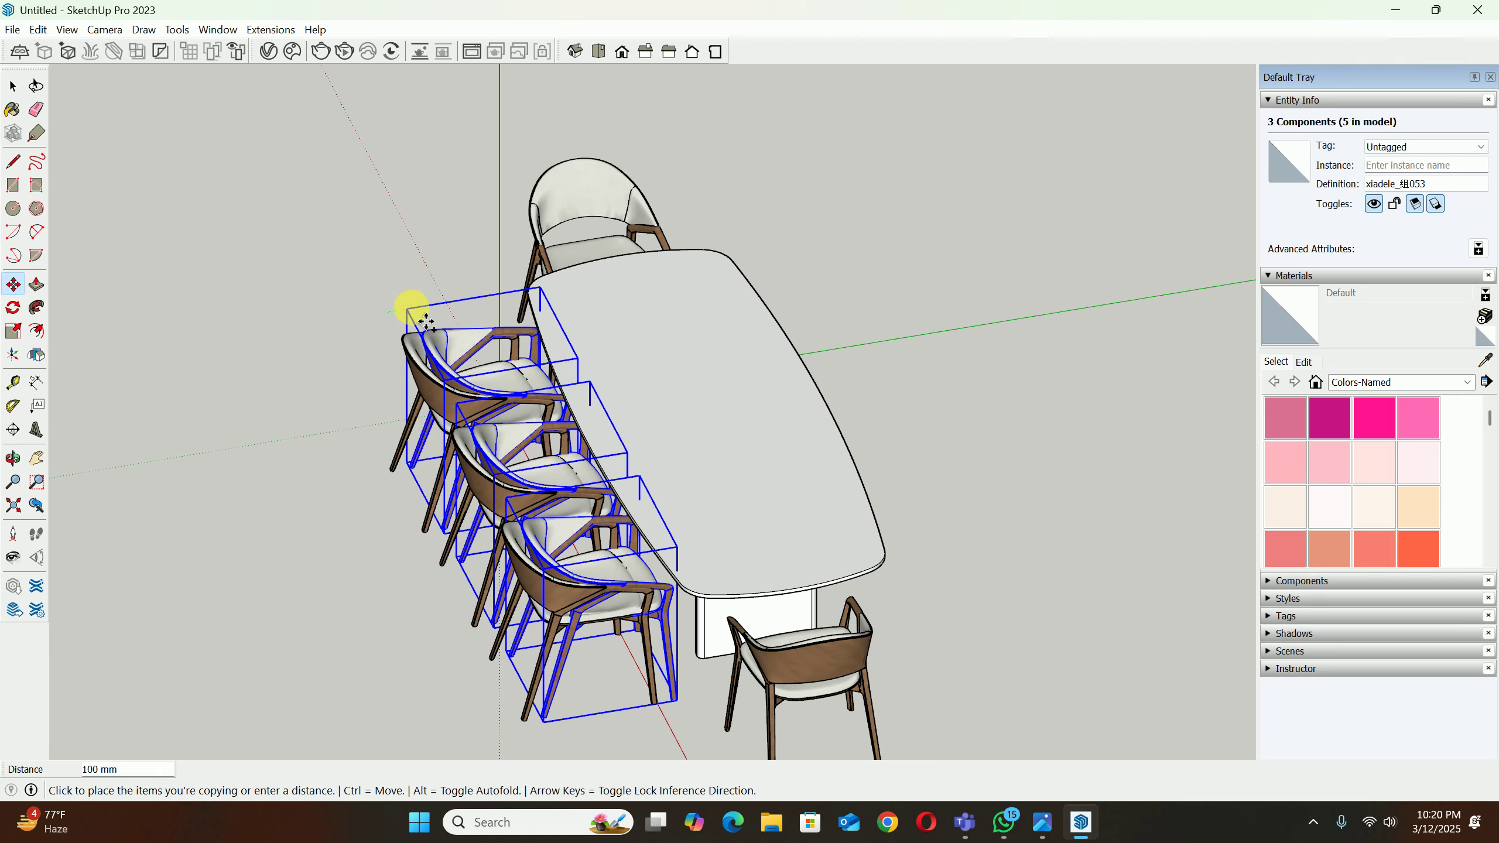
middle_click_drag(405, 307, 701, 440)
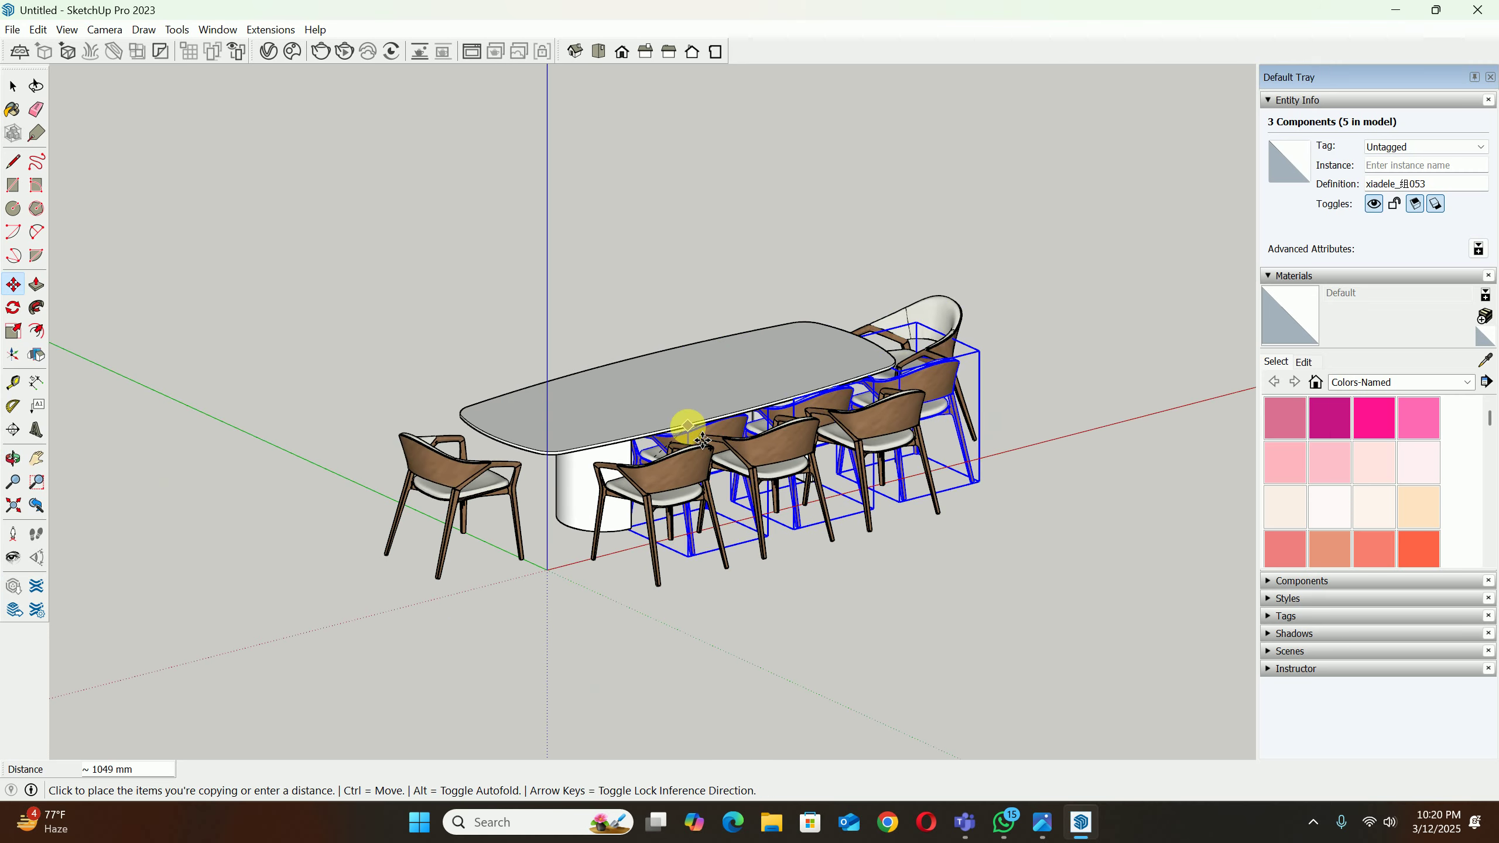
middle_click_drag(568, 525, 900, 605)
left_click(897, 595)
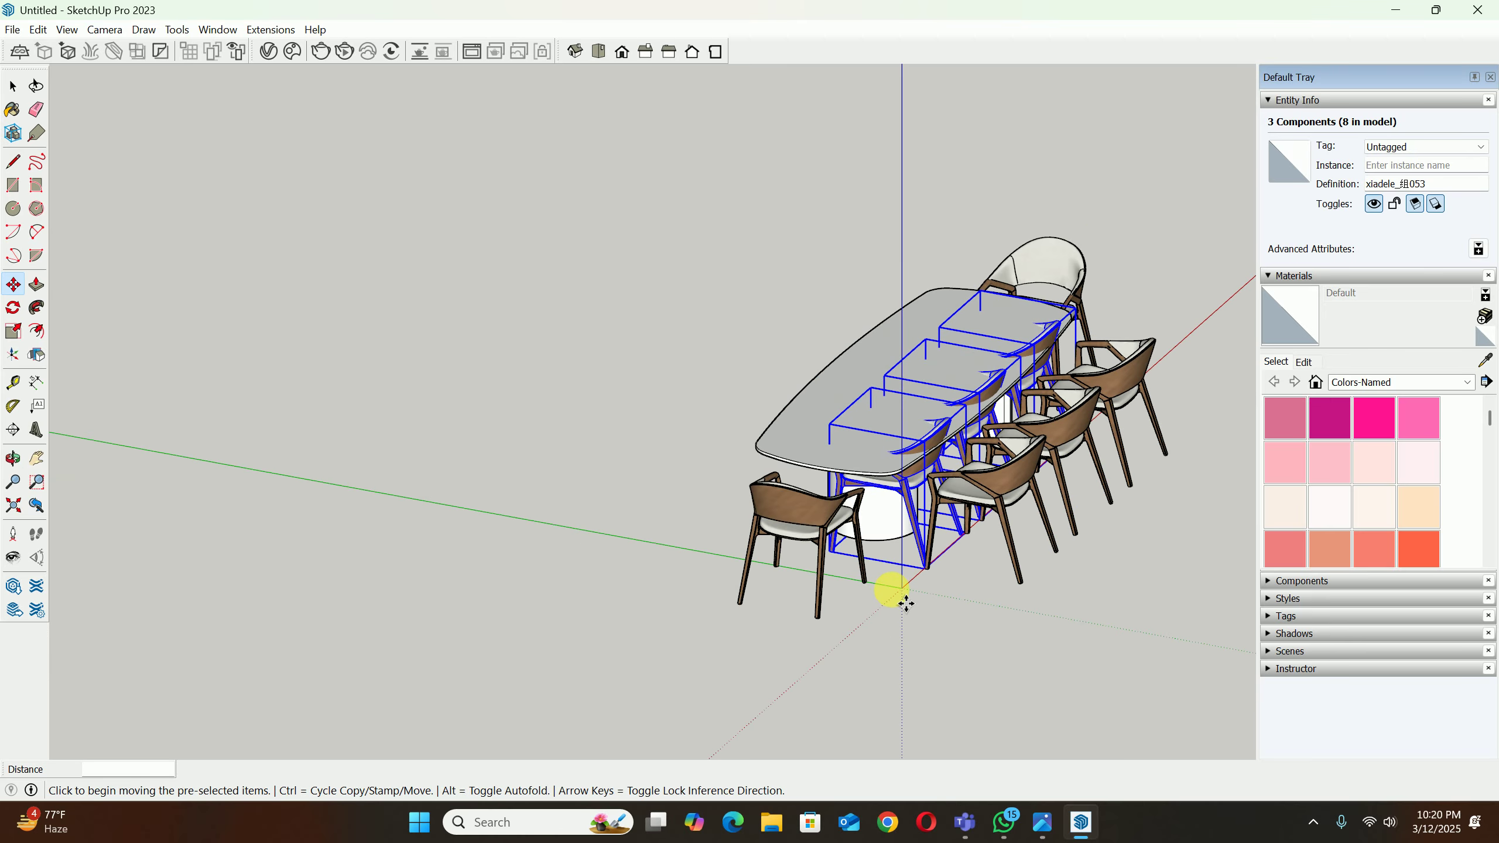
Step: Move the three copied chairs along the green axis to the table's opposite long side
left_click(880, 586)
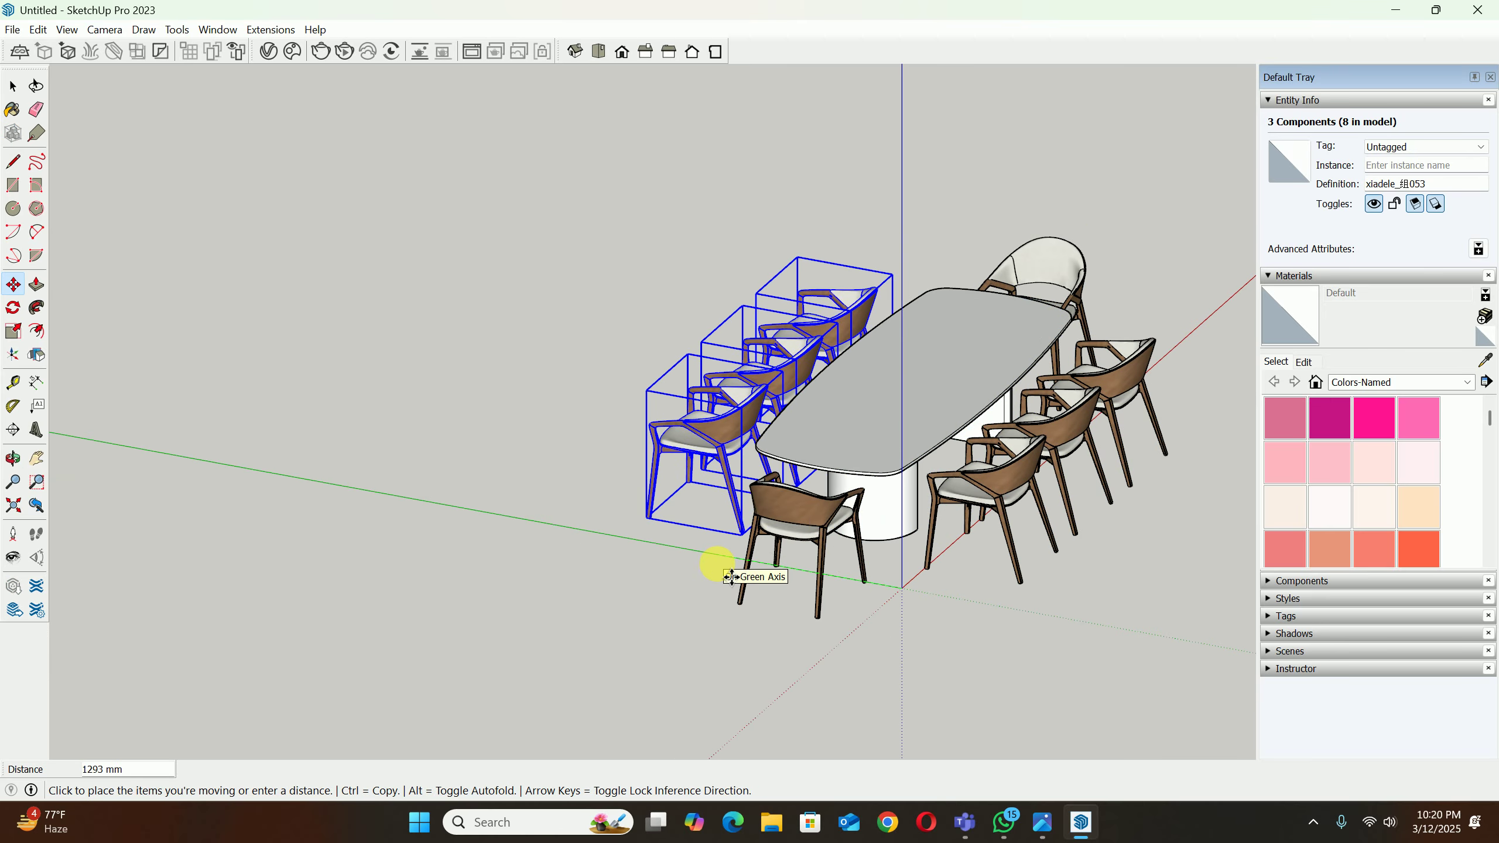
key("Return")
middle_click_drag(805, 528, 660, 496)
Step: Flip the three moved chairs along the green axis to face the table, and clear the selection
key("space")
left_click(36, 355)
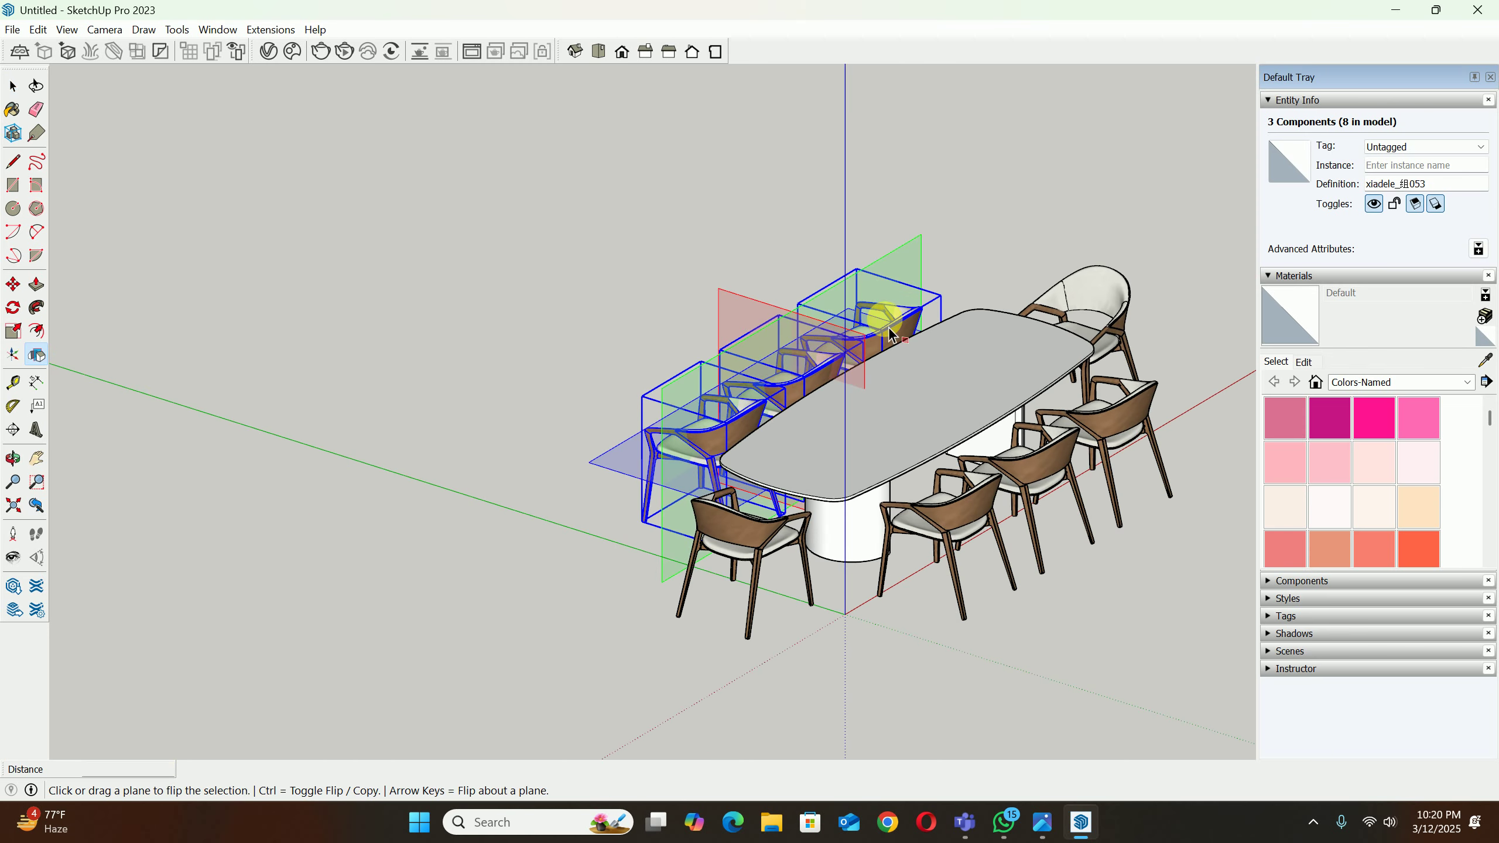
left_click(927, 261)
key("space")
mouse_move(1001, 220)
middle_mouse_down()
mouse_move(428, 358)
mouse_move(703, 258)
mouse_move(512, 353)
mouse_move(518, 301)
mouse_move(618, 409)
mouse_move(629, 325)
mouse_move(657, 330)
mouse_move(612, 328)
mouse_move(652, 315)
mouse_move(728, 389)
mouse_move(728, 375)
mouse_move(766, 379)
middle_mouse_up()
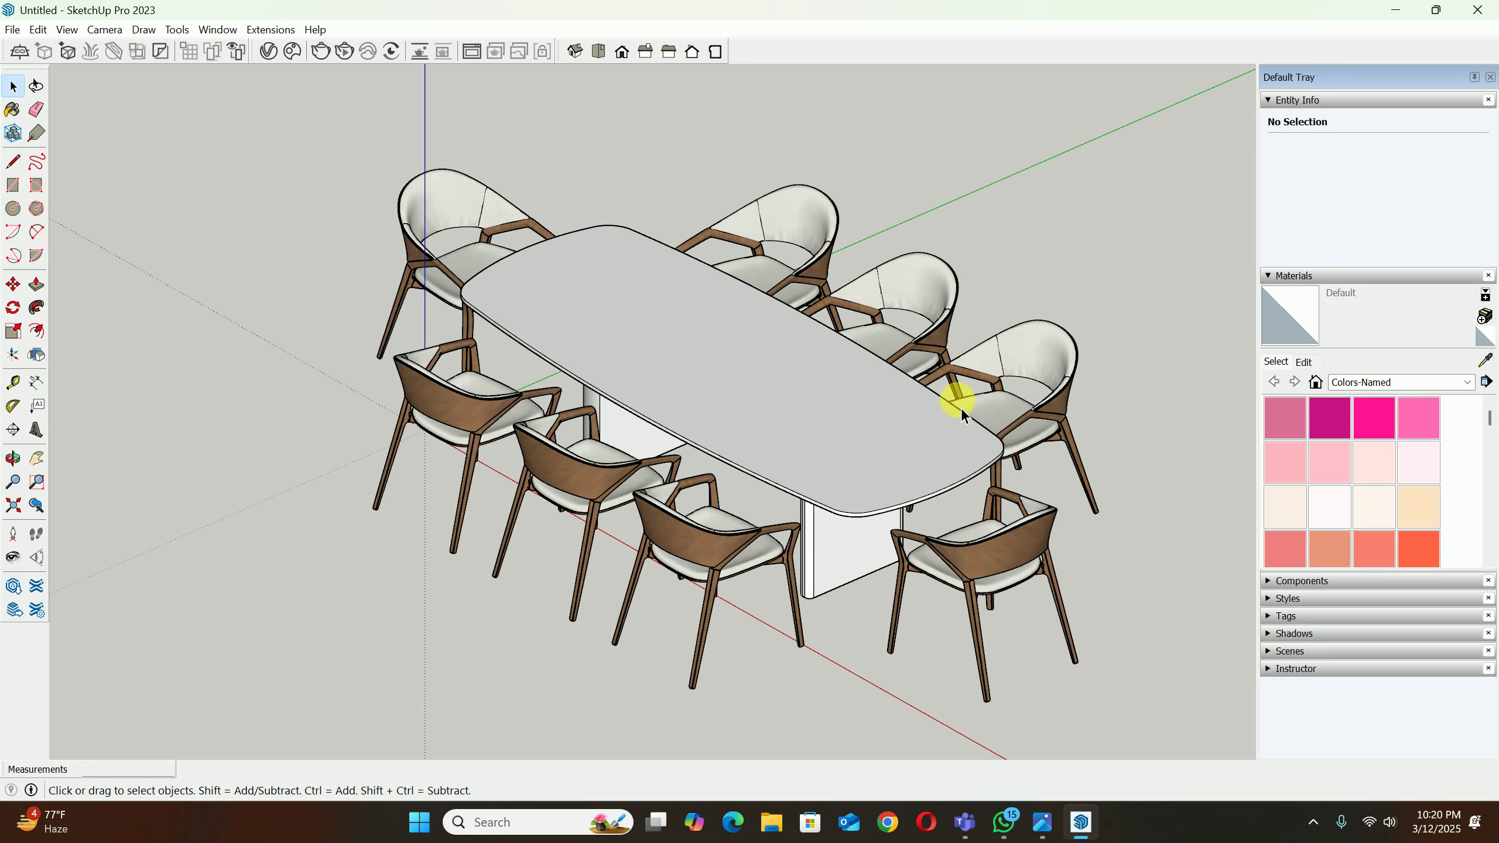
Step: Examine the reference photo of the stone-topped dining table and compare its chair arrangement with the model
left_click(1042, 822)
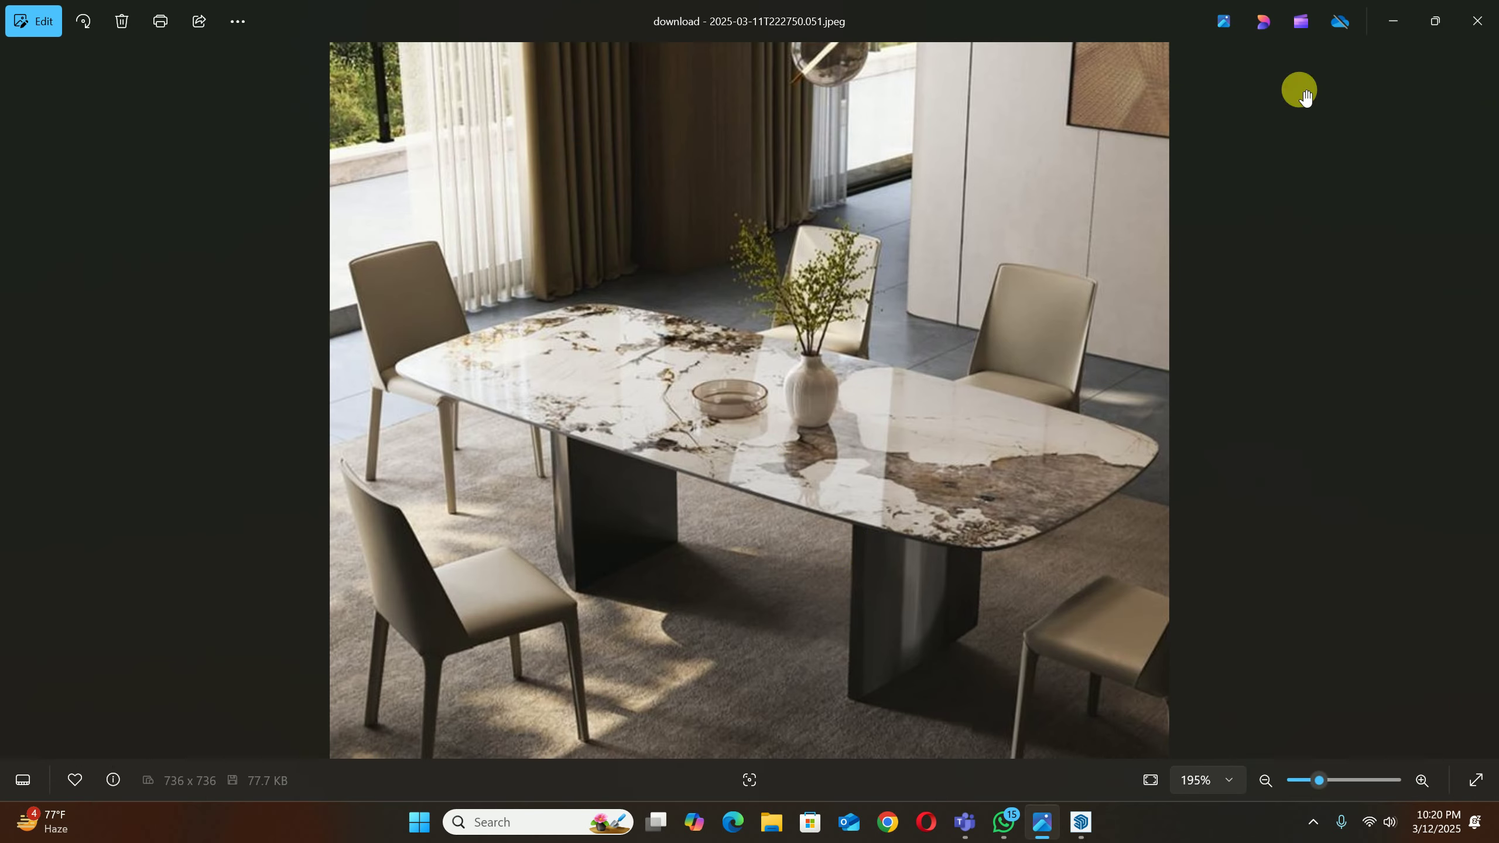
left_click(1395, 22)
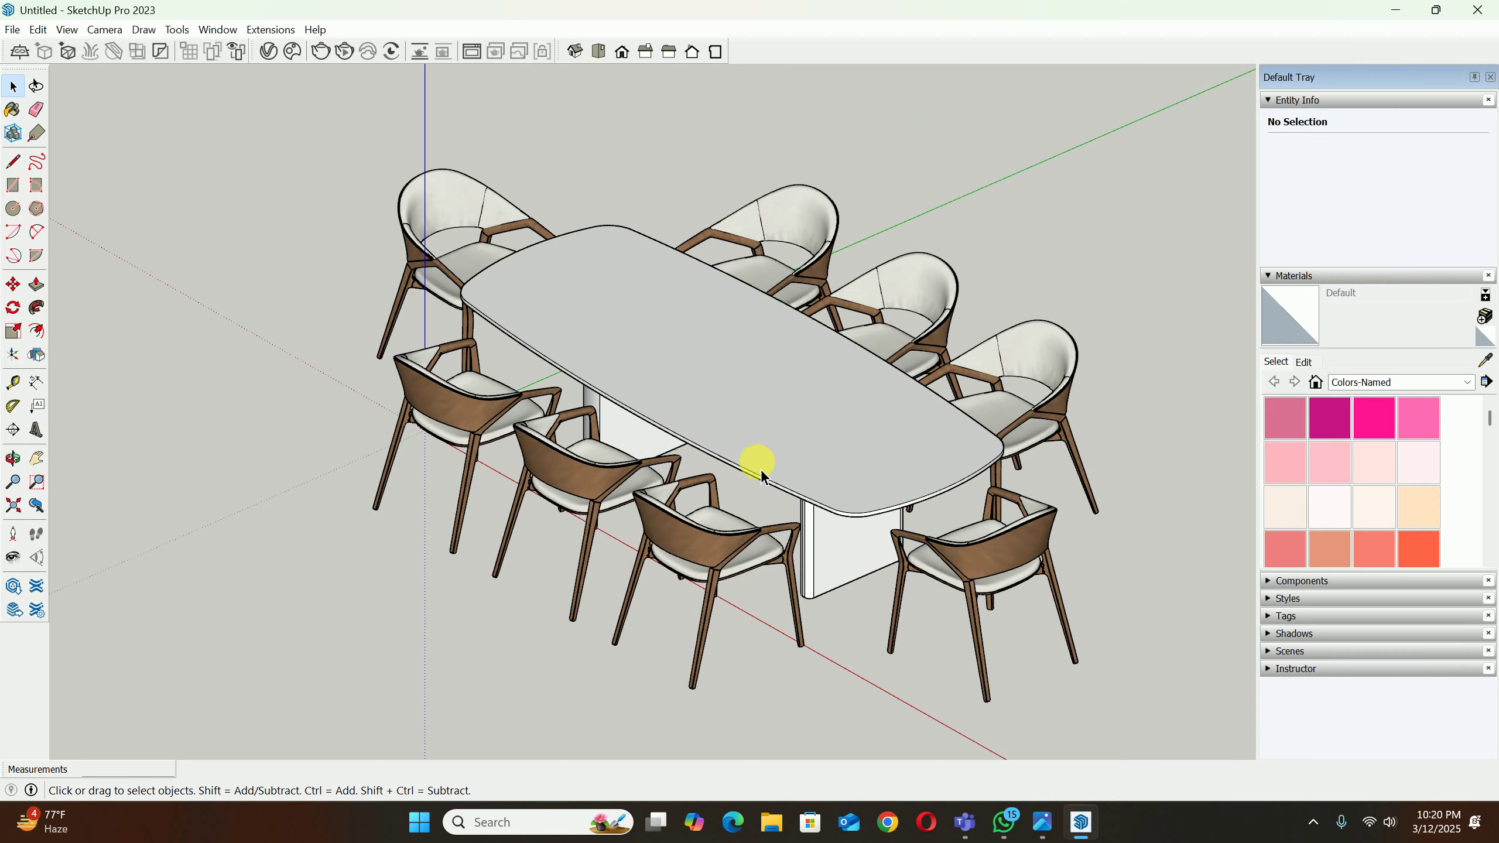
left_click(1042, 822)
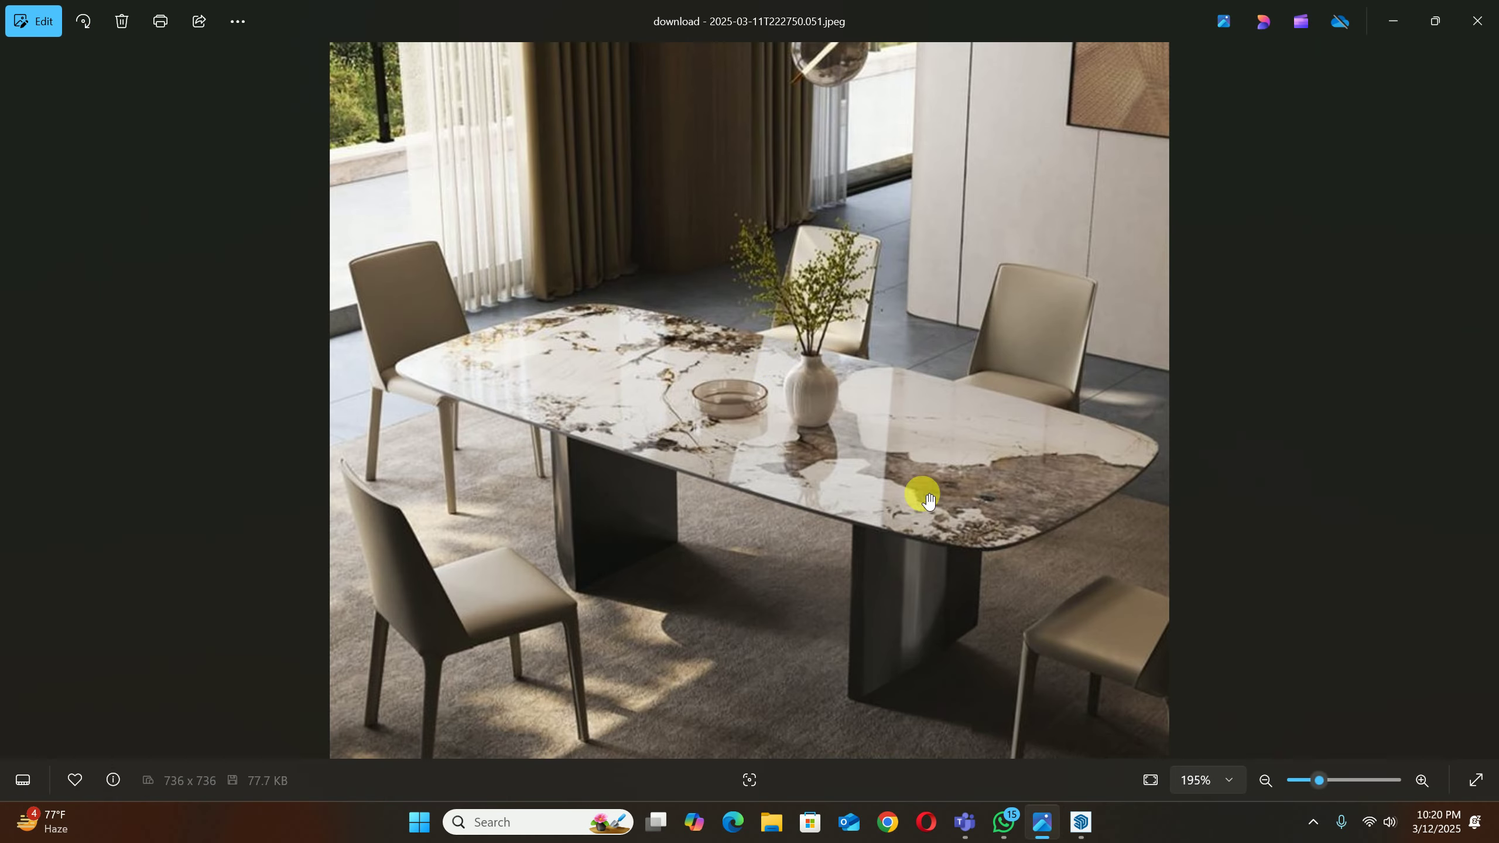
left_click(1394, 21)
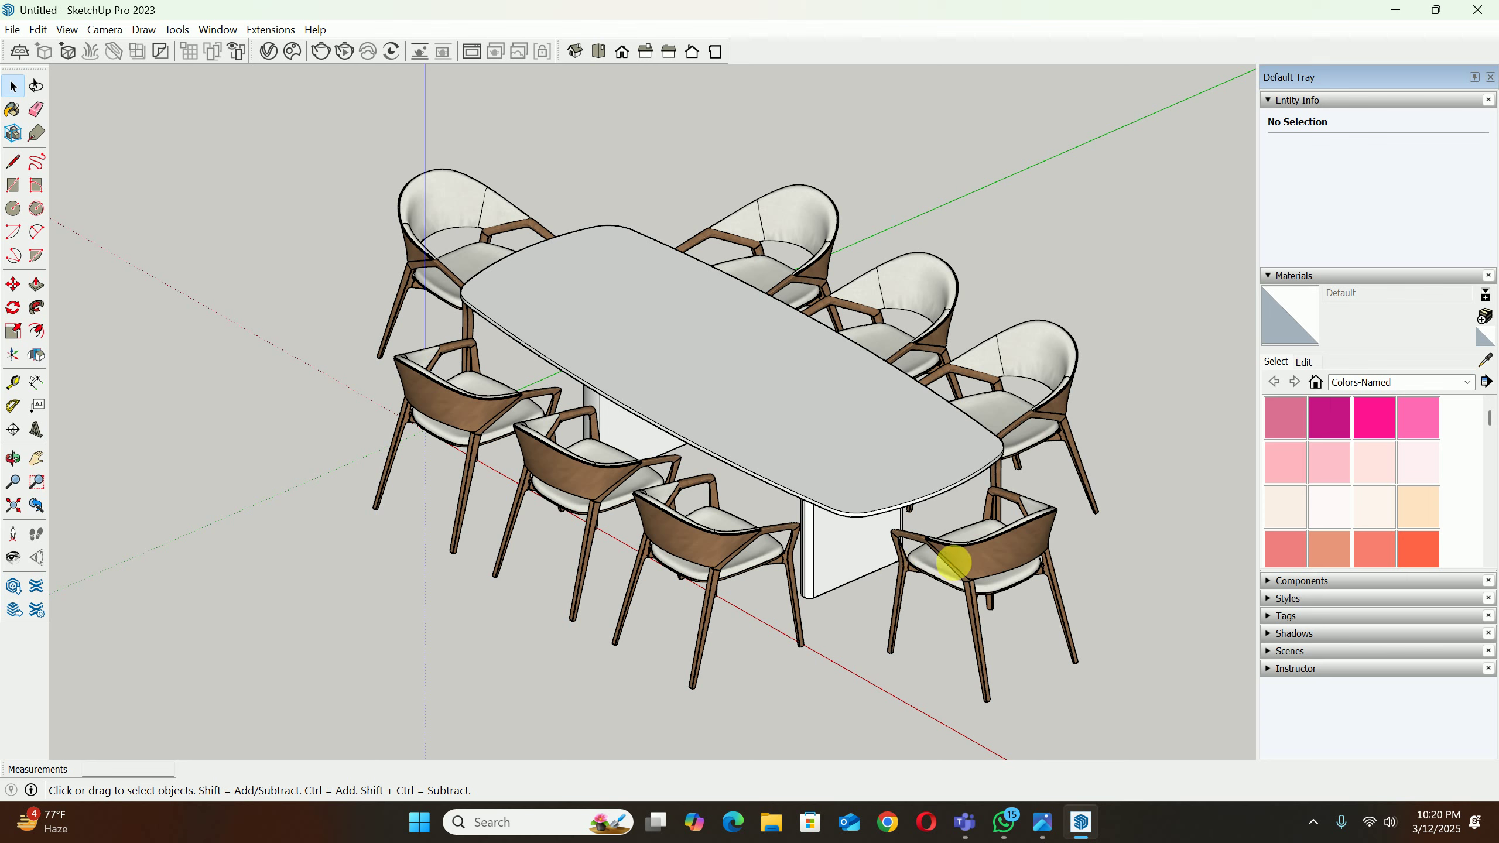
Step: Rotate the chair at the table's near short end by 30 degrees around the vertical axis
left_click(953, 562)
key("q")
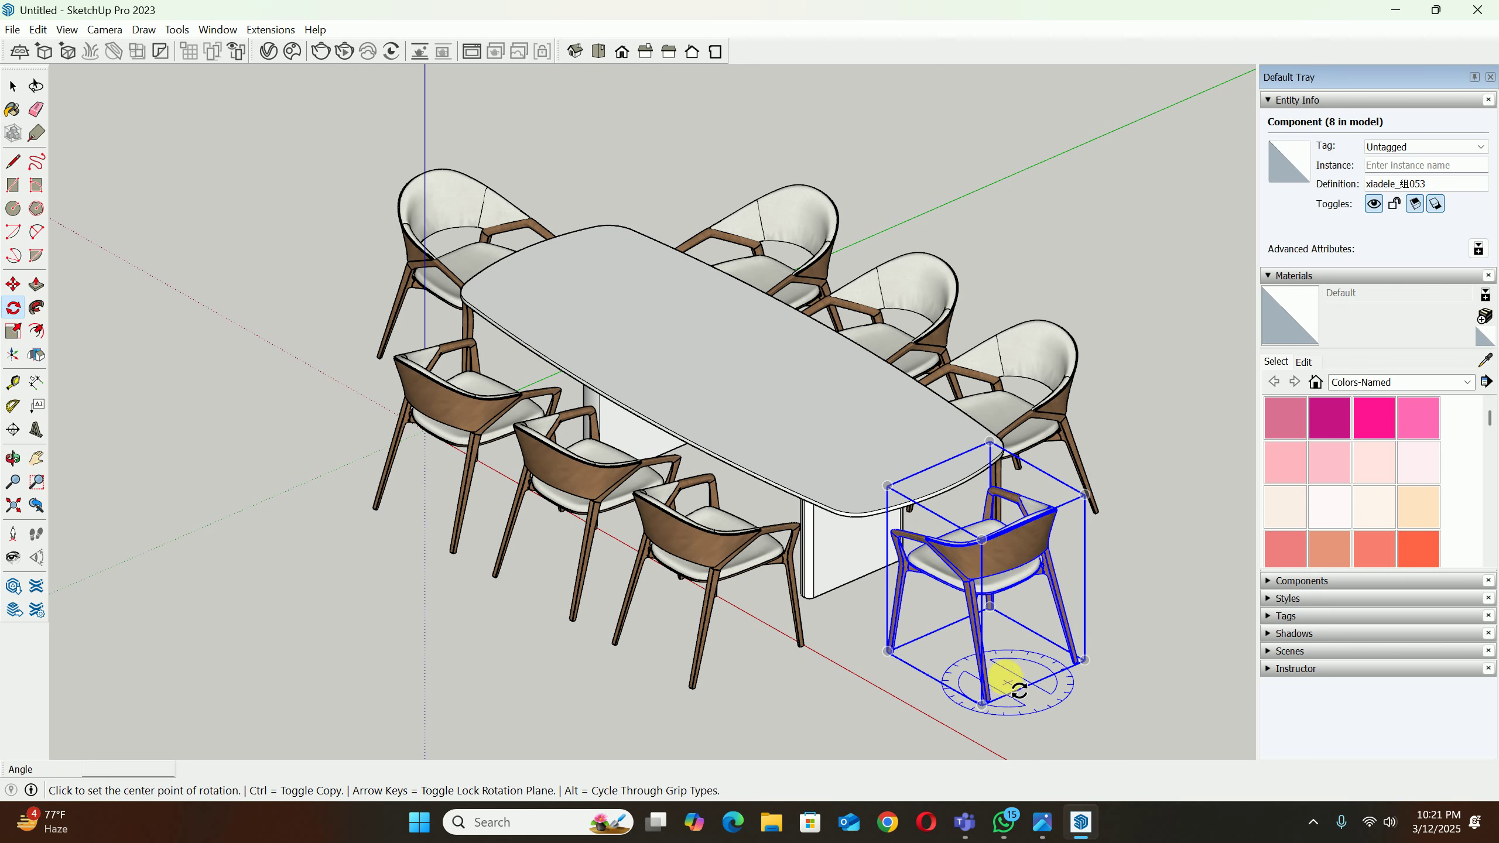
left_click(1006, 682)
left_click(1135, 602)
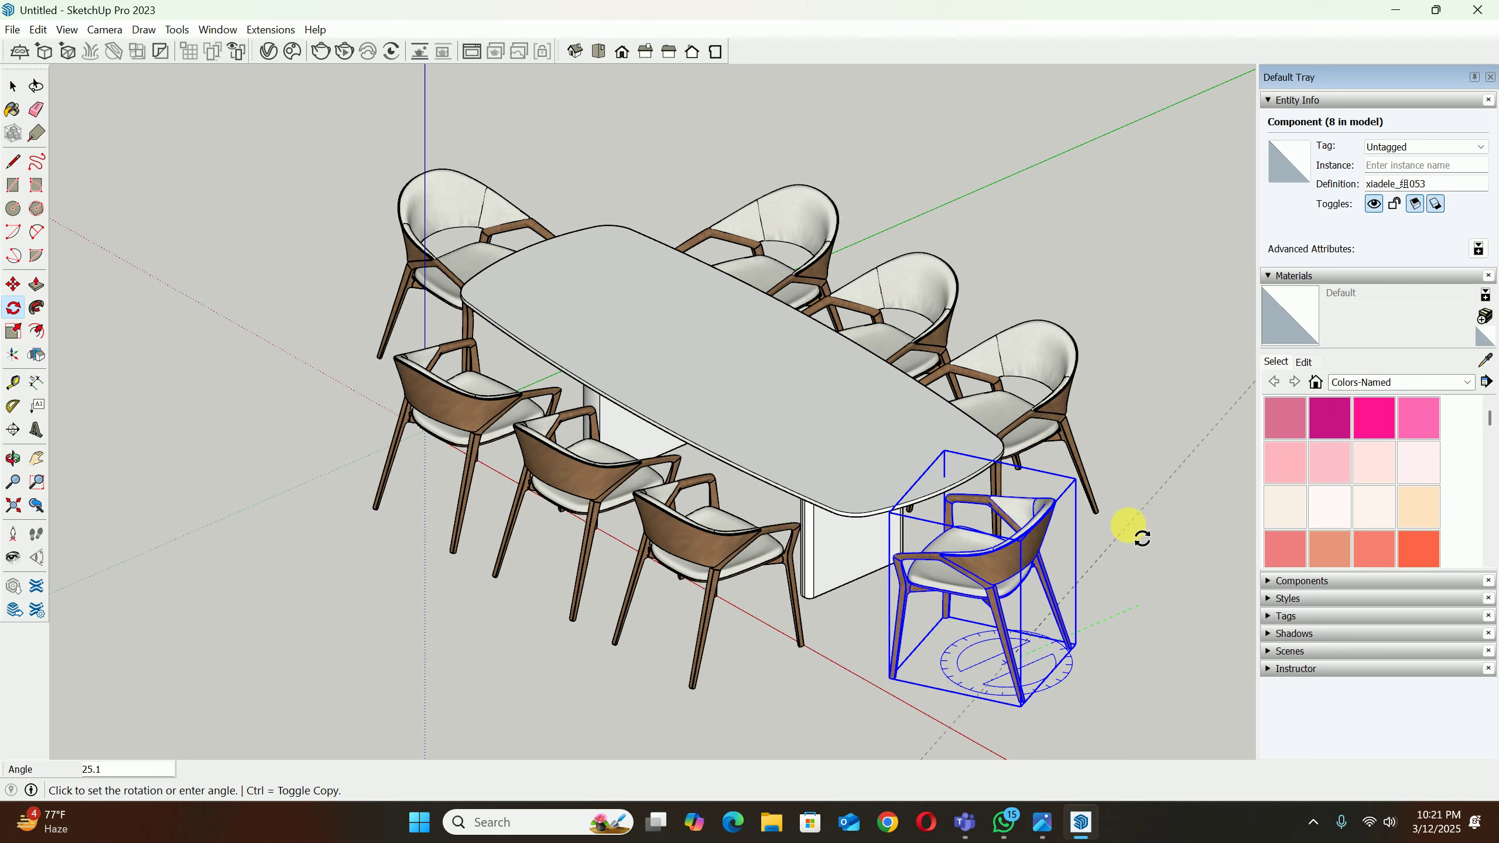
left_click(1127, 531)
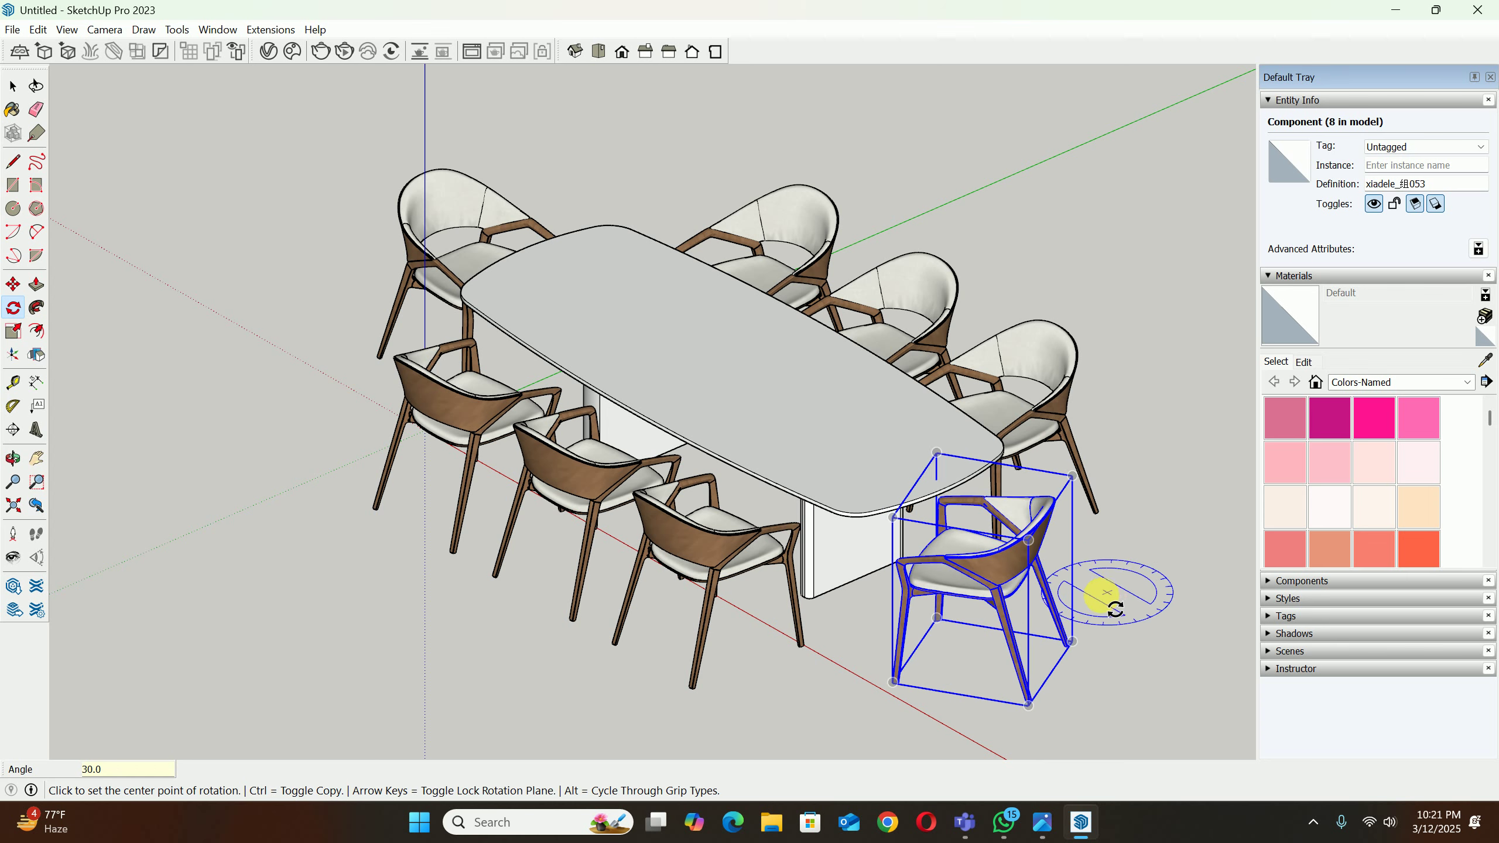
Step: Move the rotated end chair about 189 mm away from the table
key("m")
left_click(1104, 606)
left_click(1134, 615)
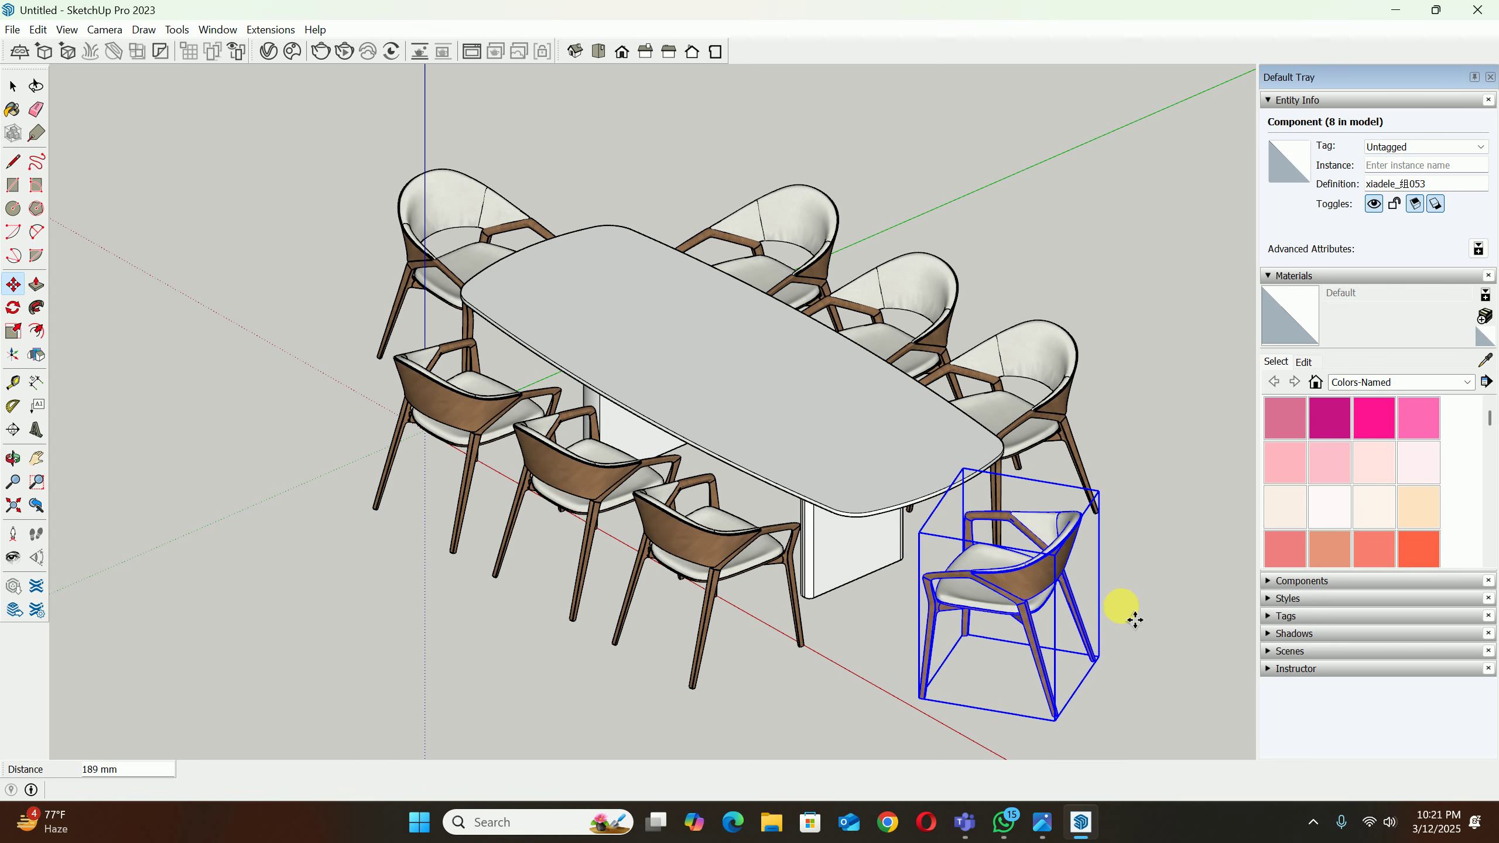
key("space")
Step: Select the two outer chairs on the near long side and move them 250 mm away from the table
middle_click_drag(522, 433, 730, 500, "shift")
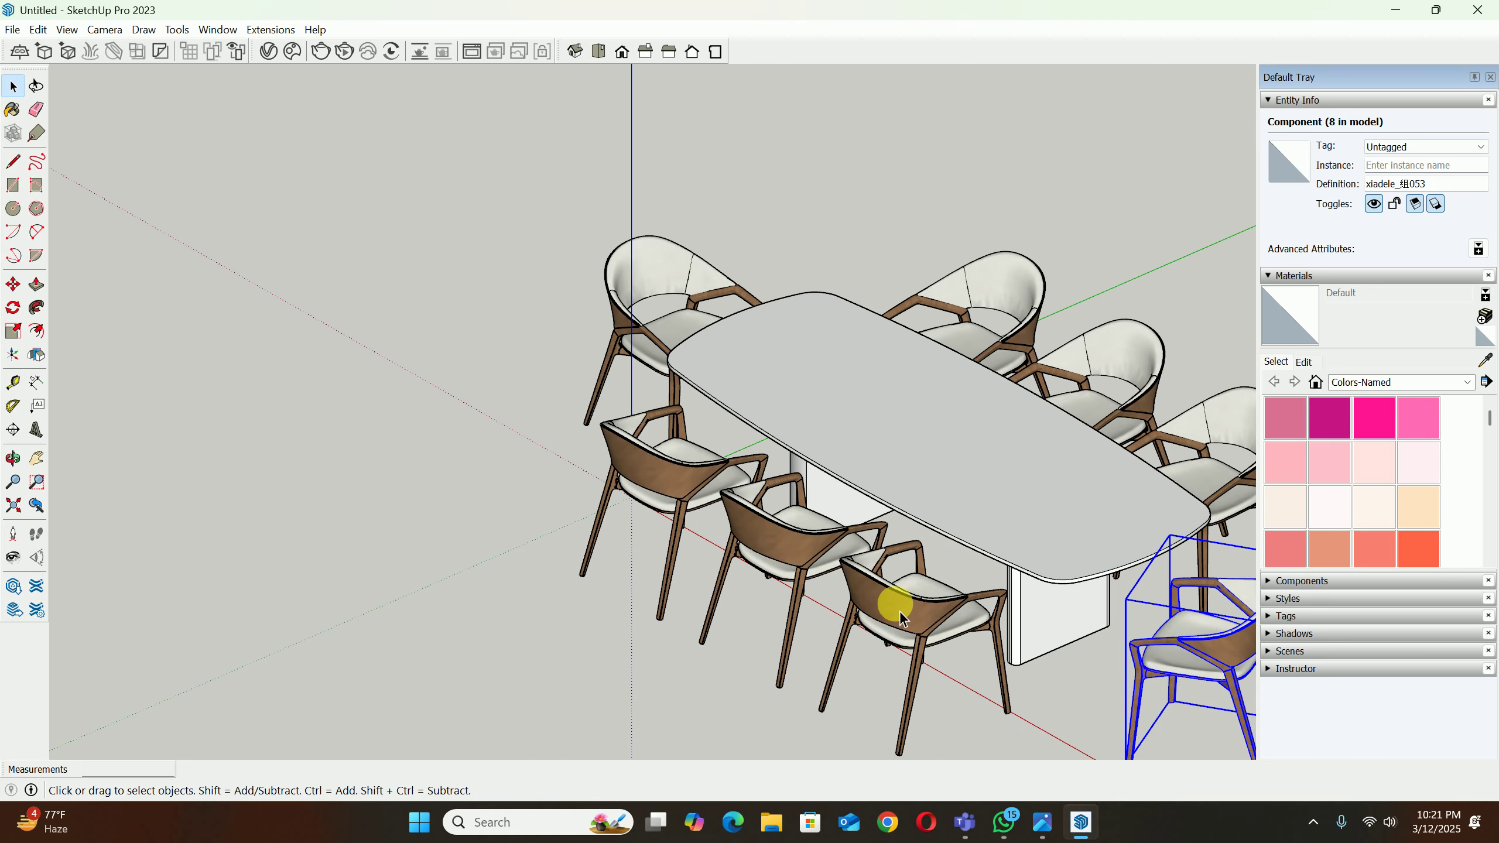
left_click(686, 514, "shift")
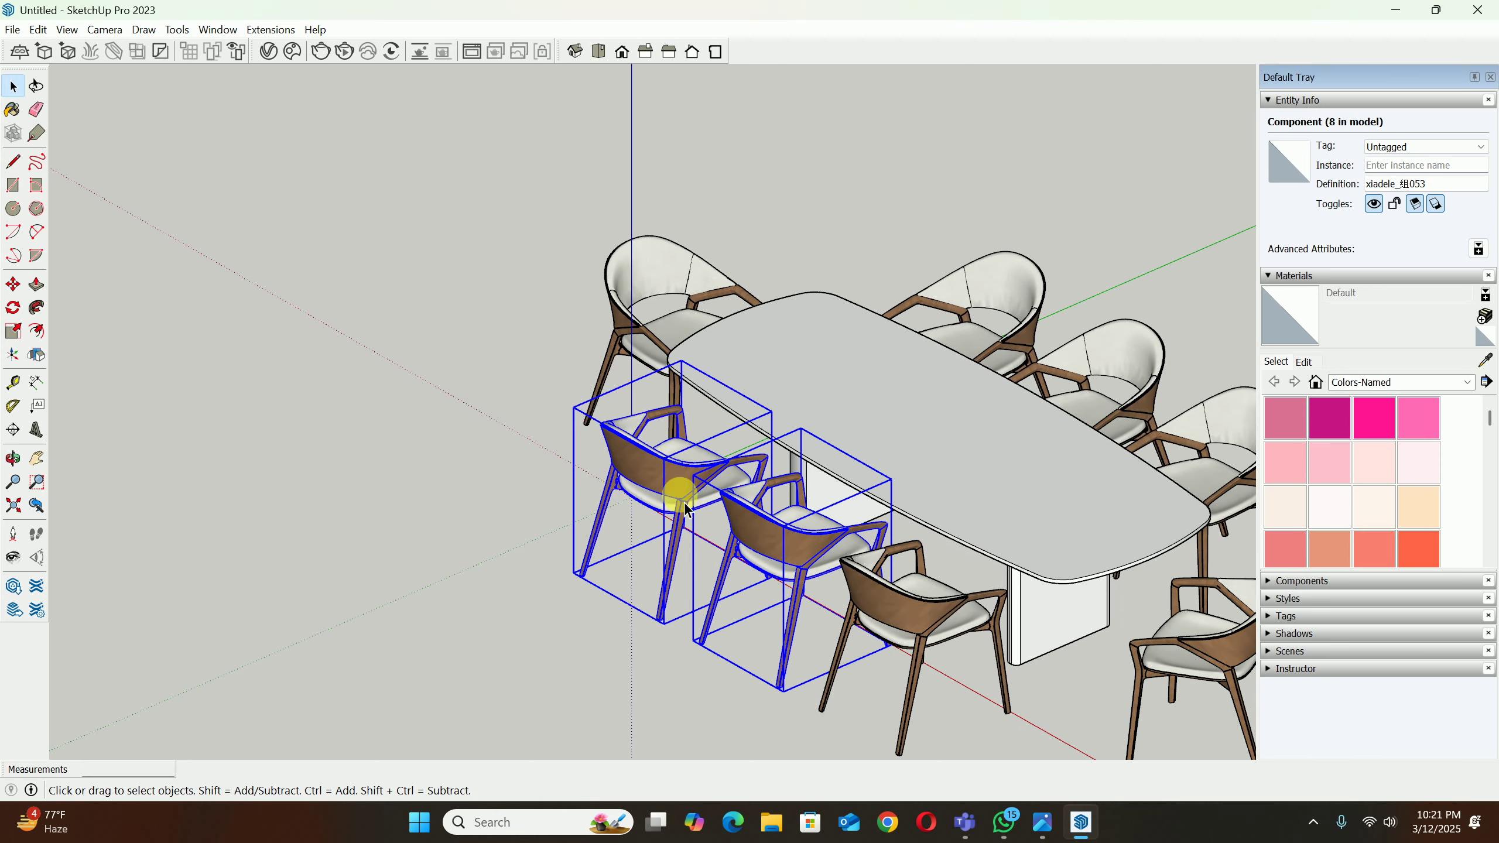
middle_click_drag(776, 569, 731, 477, "shift")
left_click(734, 473, "shift")
left_click(871, 535, "shift")
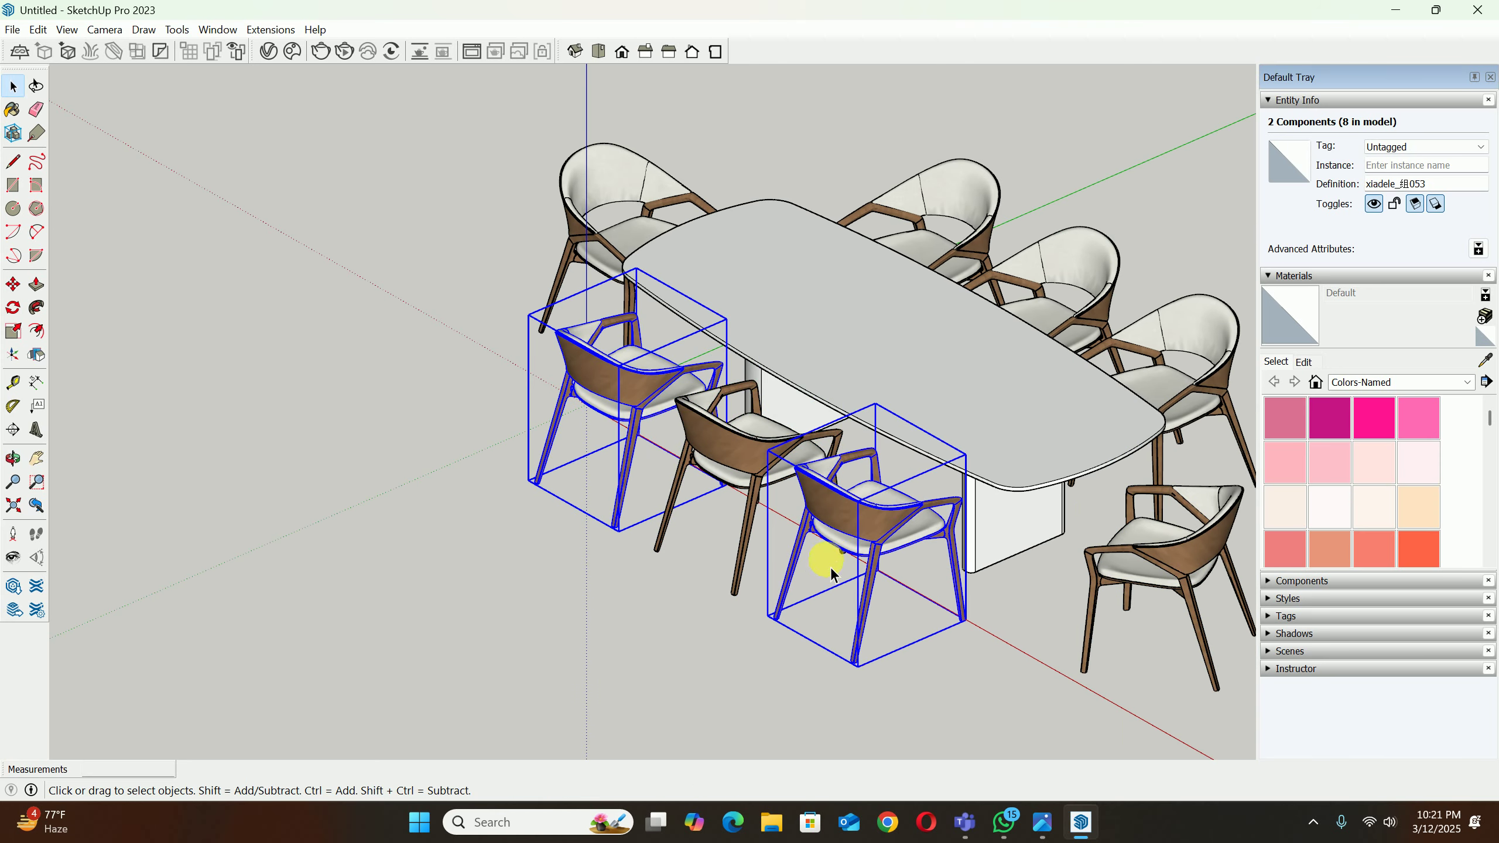
key("m")
left_click(832, 606)
type("250")
key("Return")
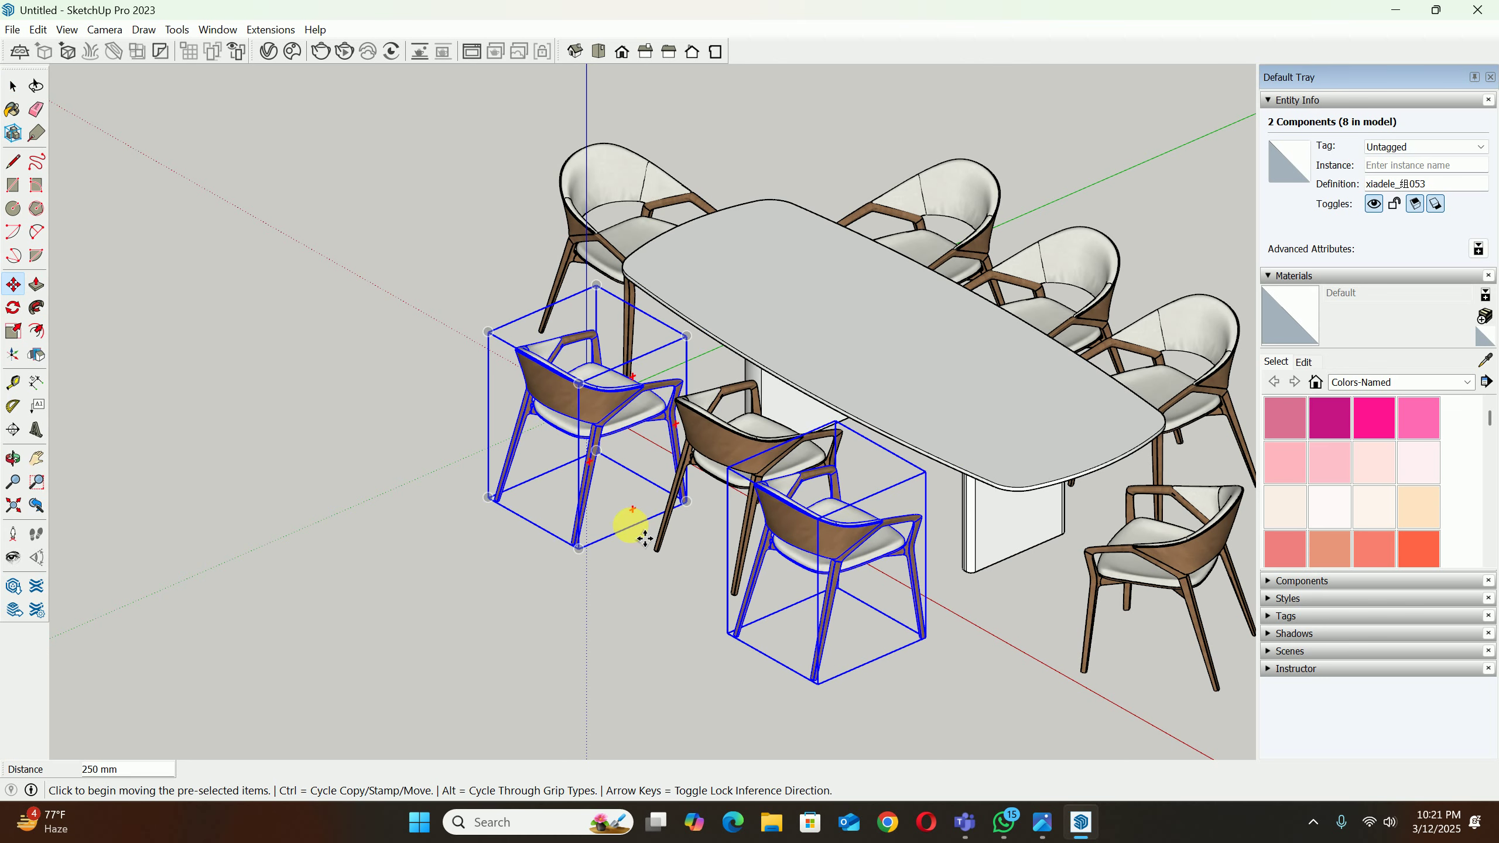
key("q")
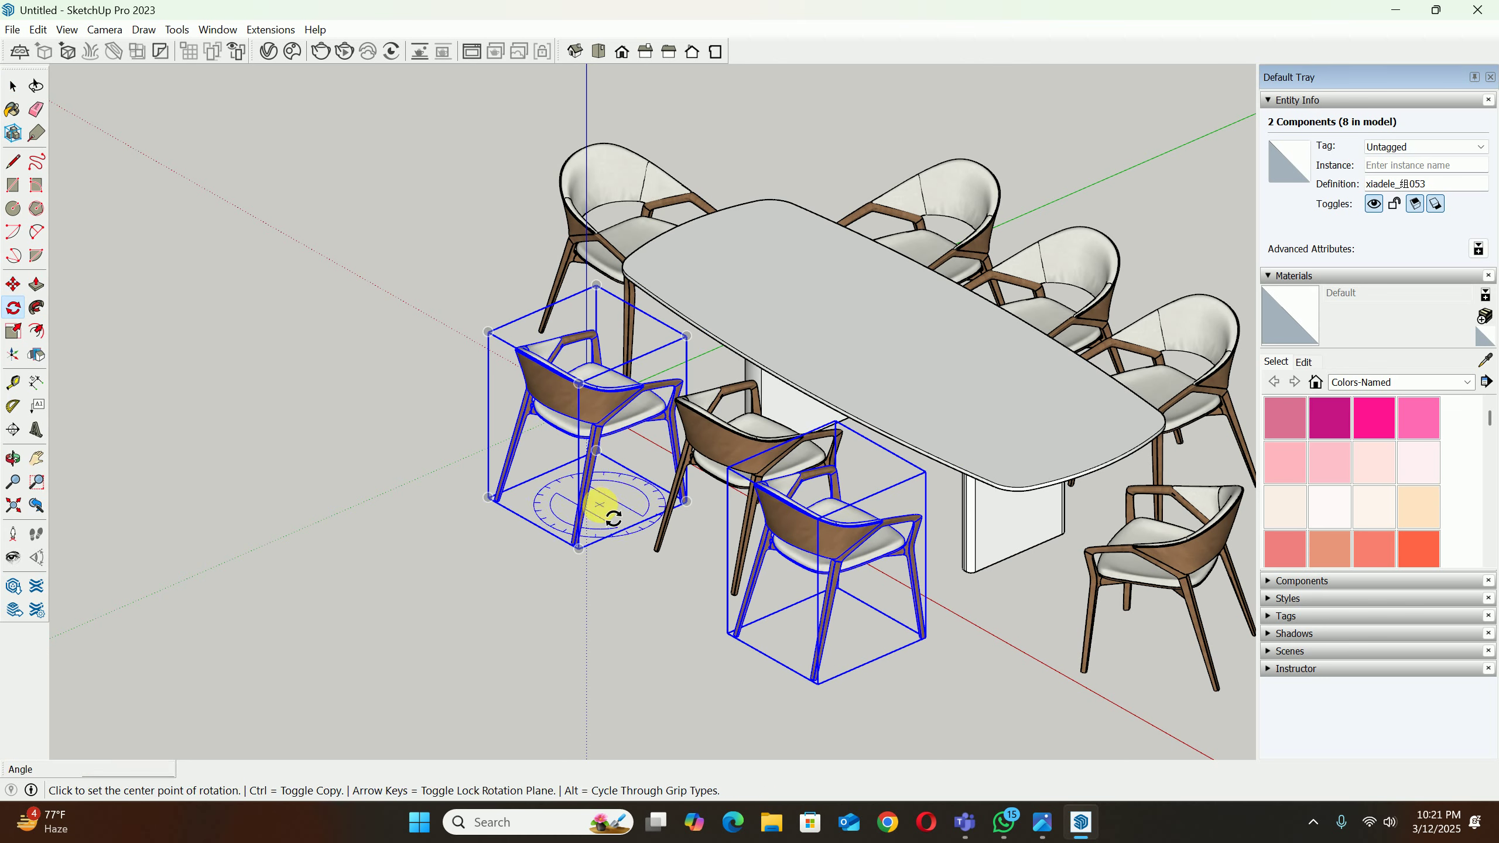
left_click(601, 504)
left_click(644, 494)
key("space")
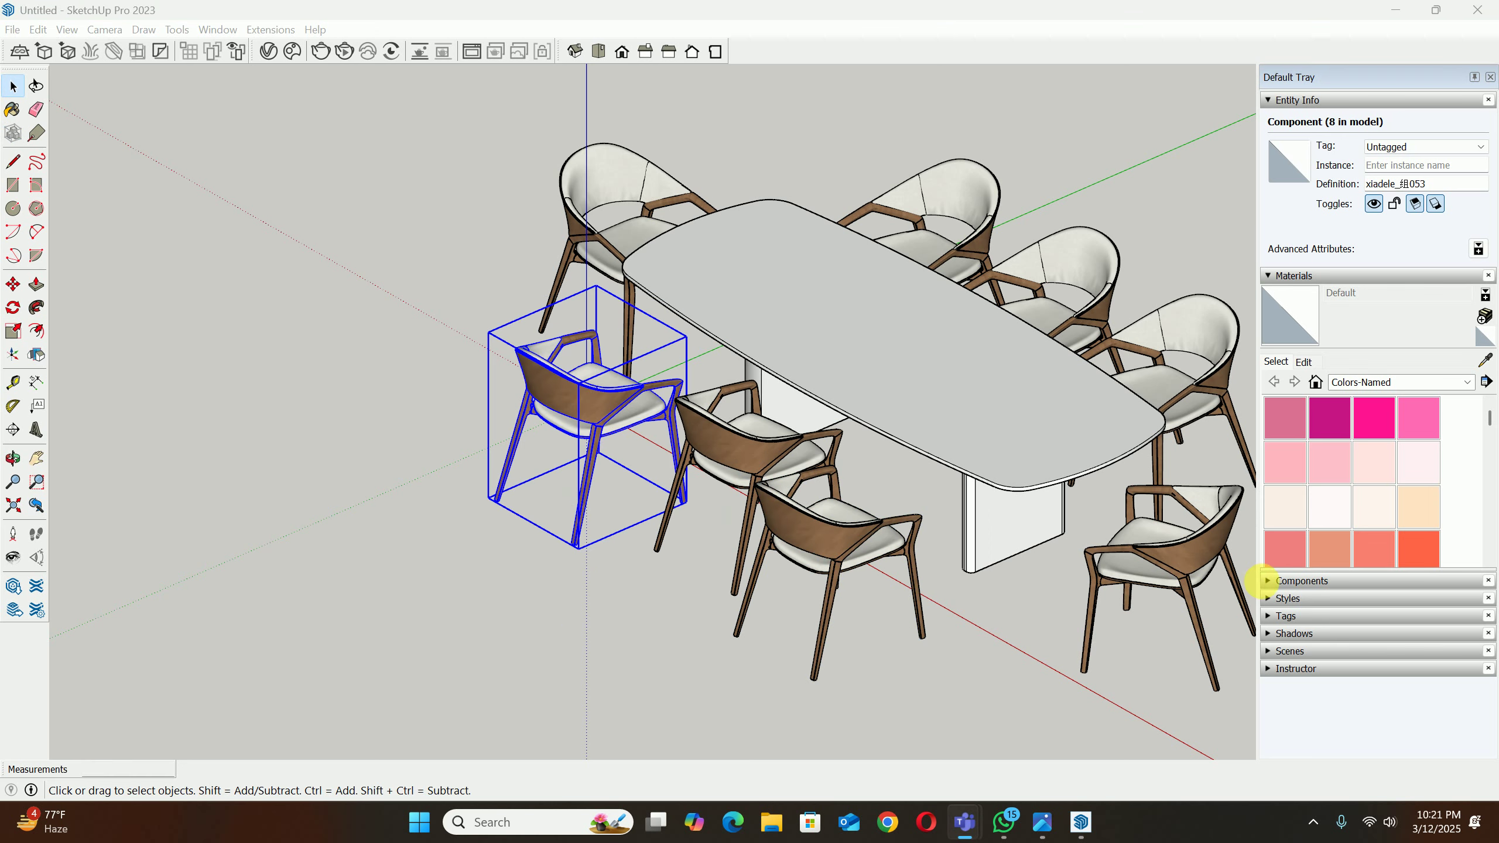
Step: Shrink the Teams meeting window, minimize it and return to the SketchUp model
left_click(206, 143)
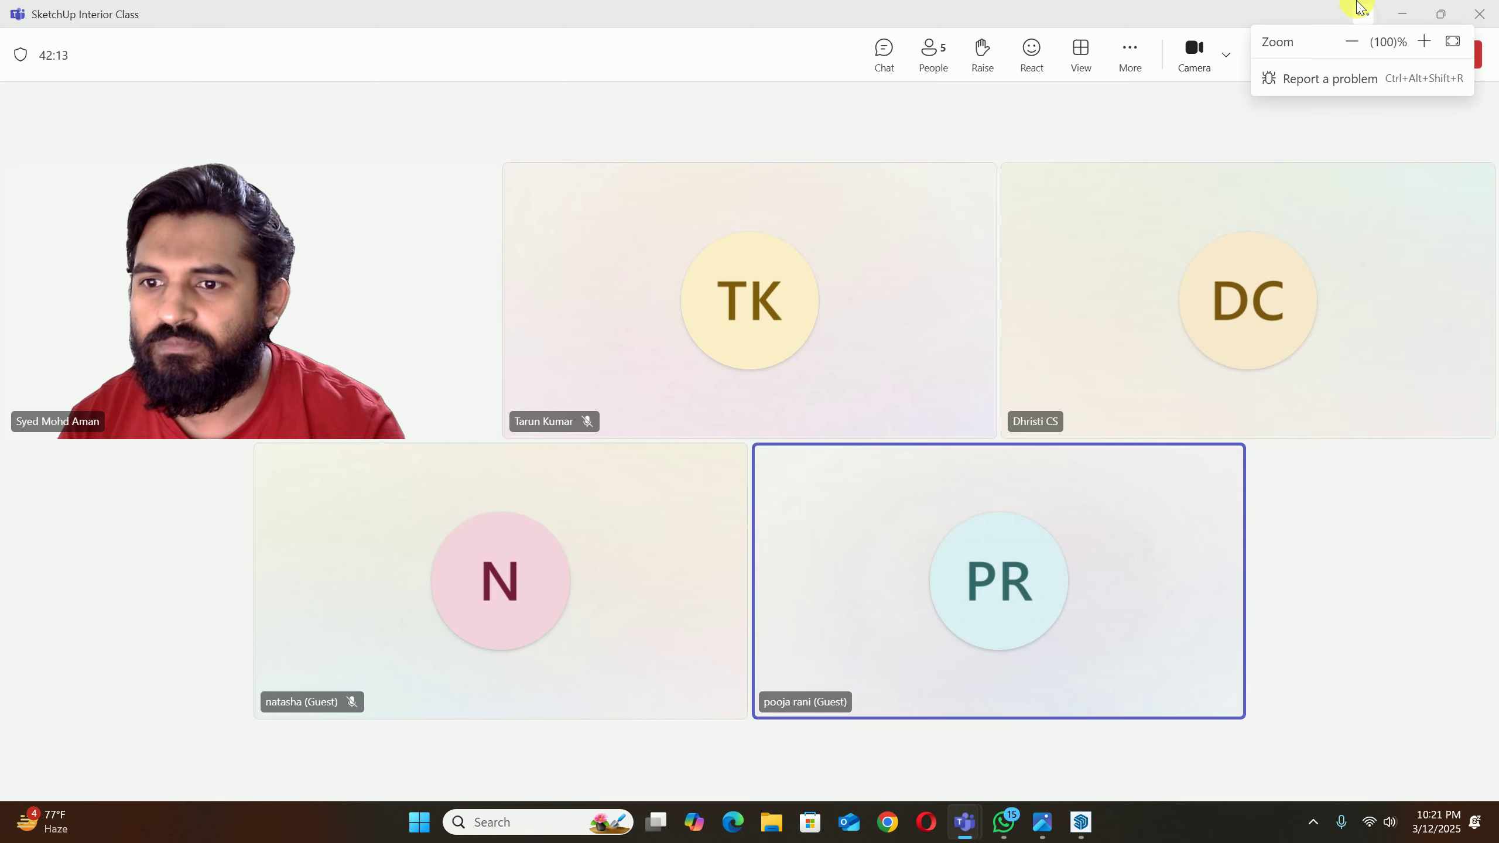
left_click(1440, 16)
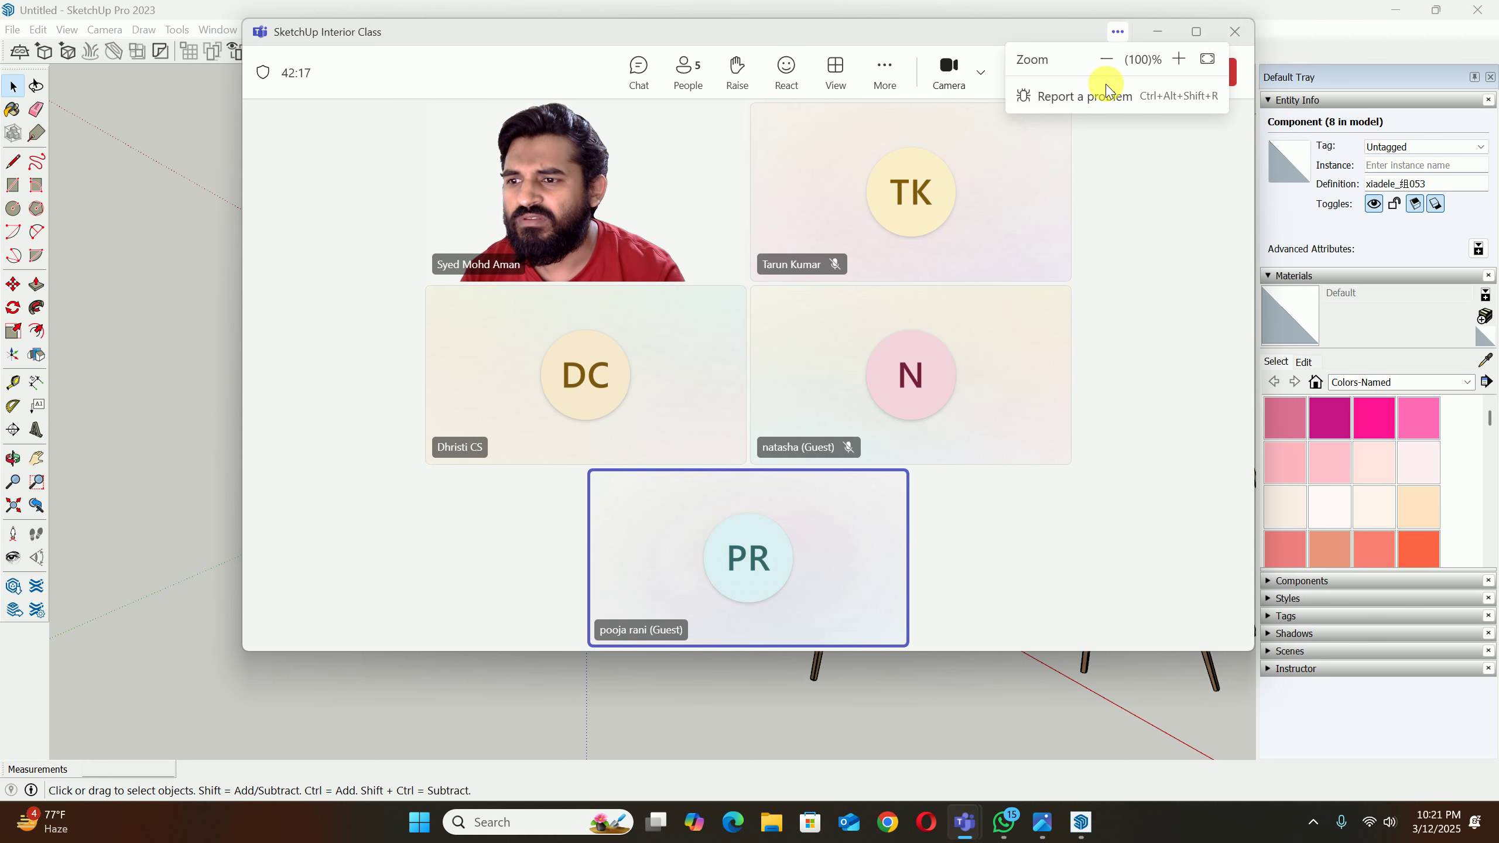
left_click(1153, 32)
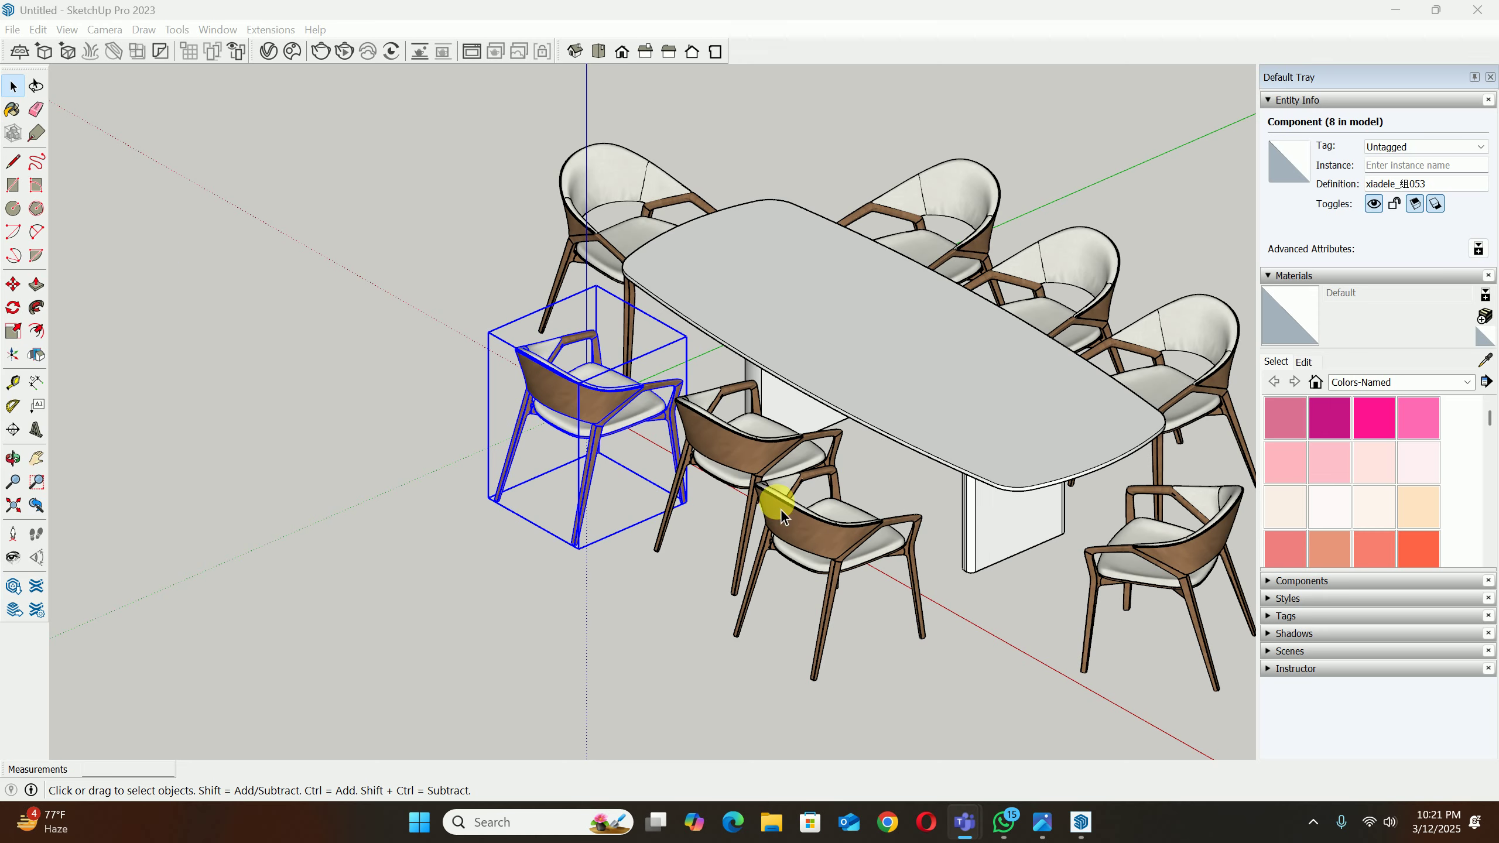
Step: Rotate the first chair of the near long side, closest to the origin, by 45 degrees around the vertical axis
middle_click_drag(783, 509, 736, 469)
key("q")
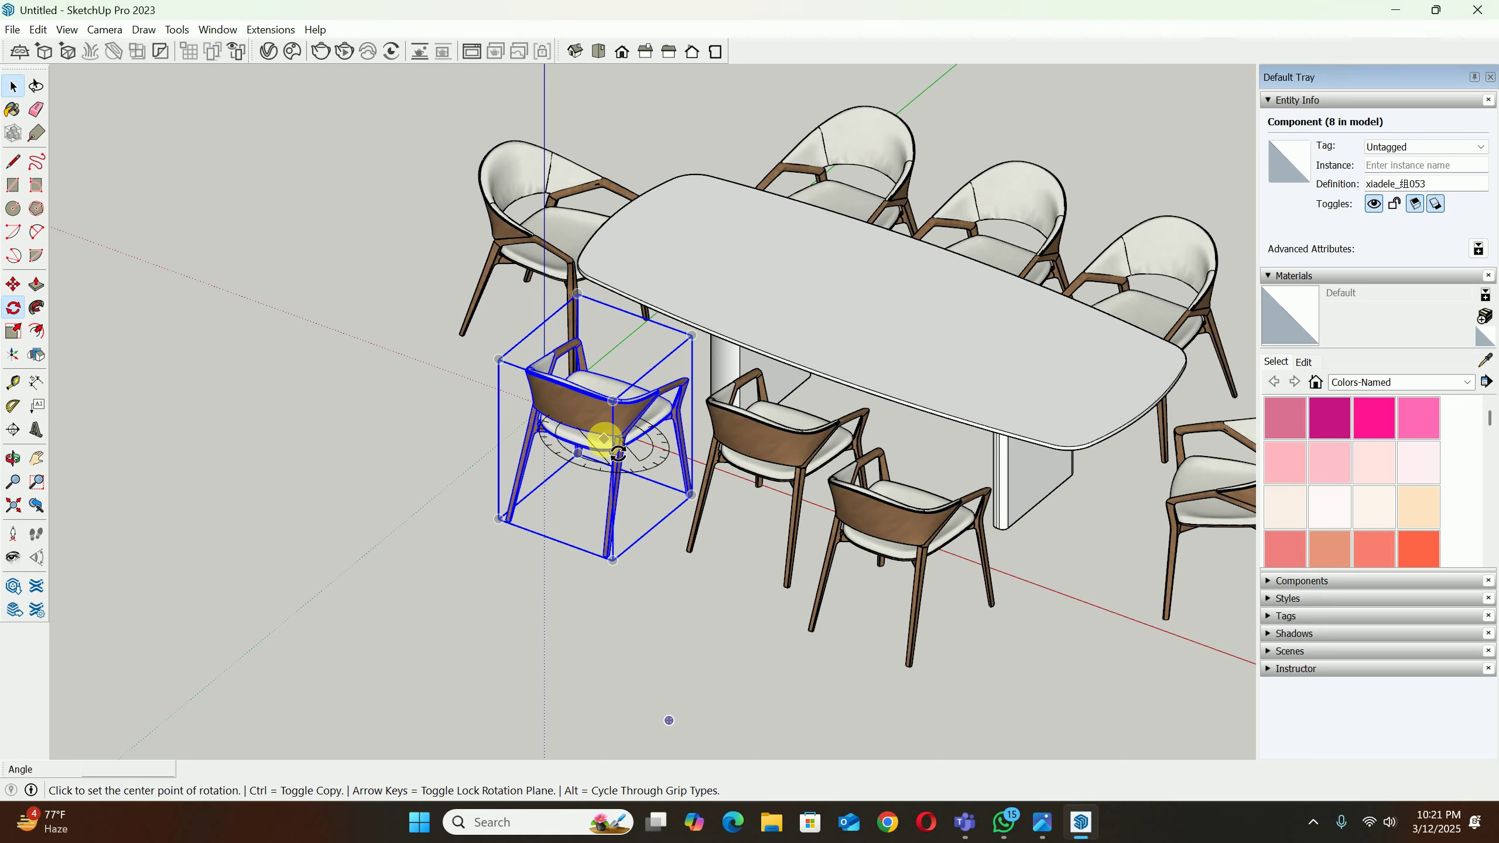
key("Up")
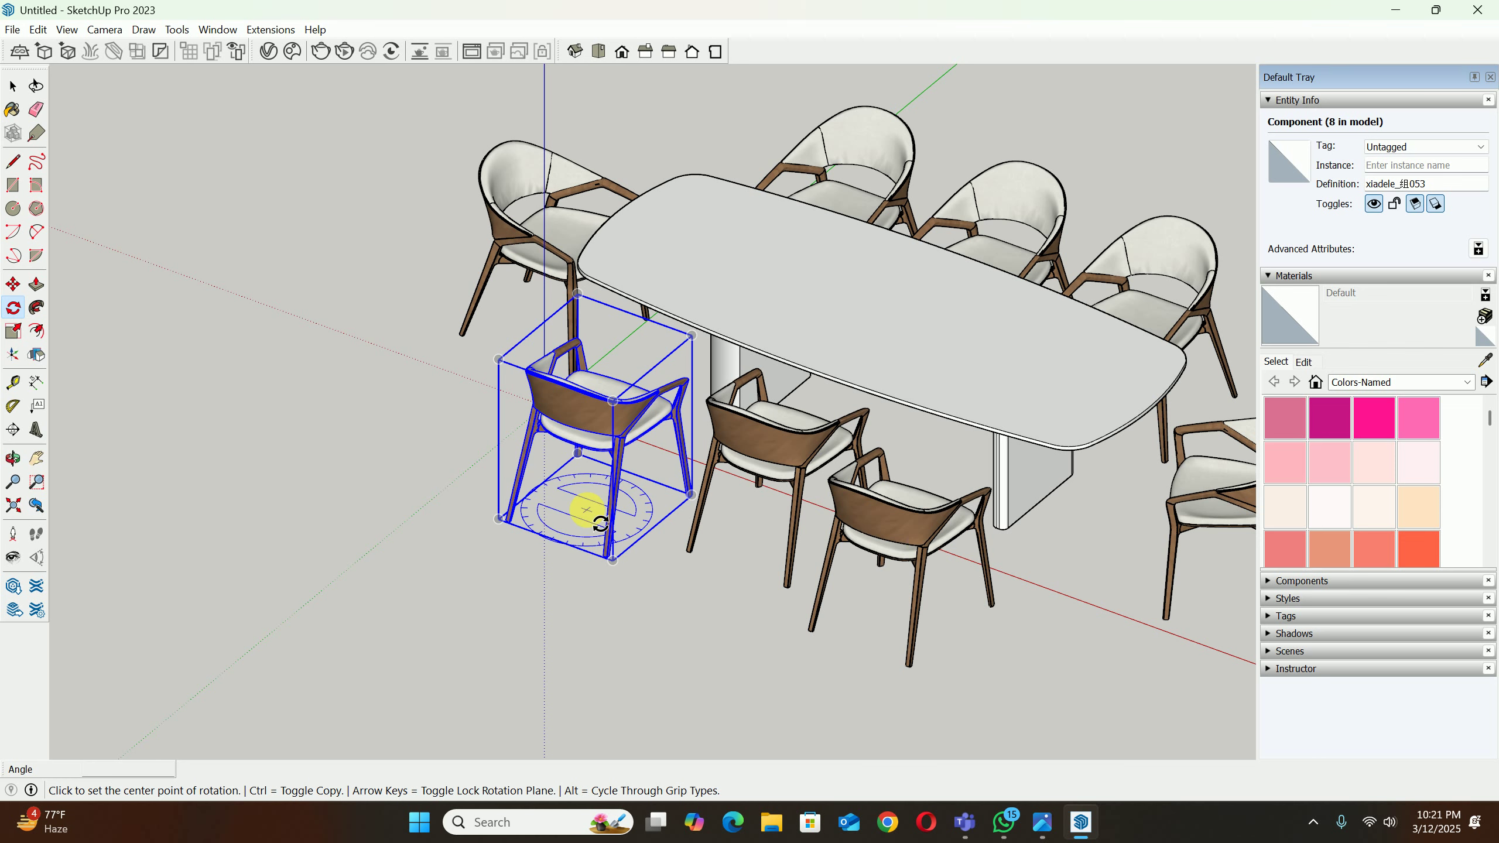
left_click(586, 508)
left_click(674, 541)
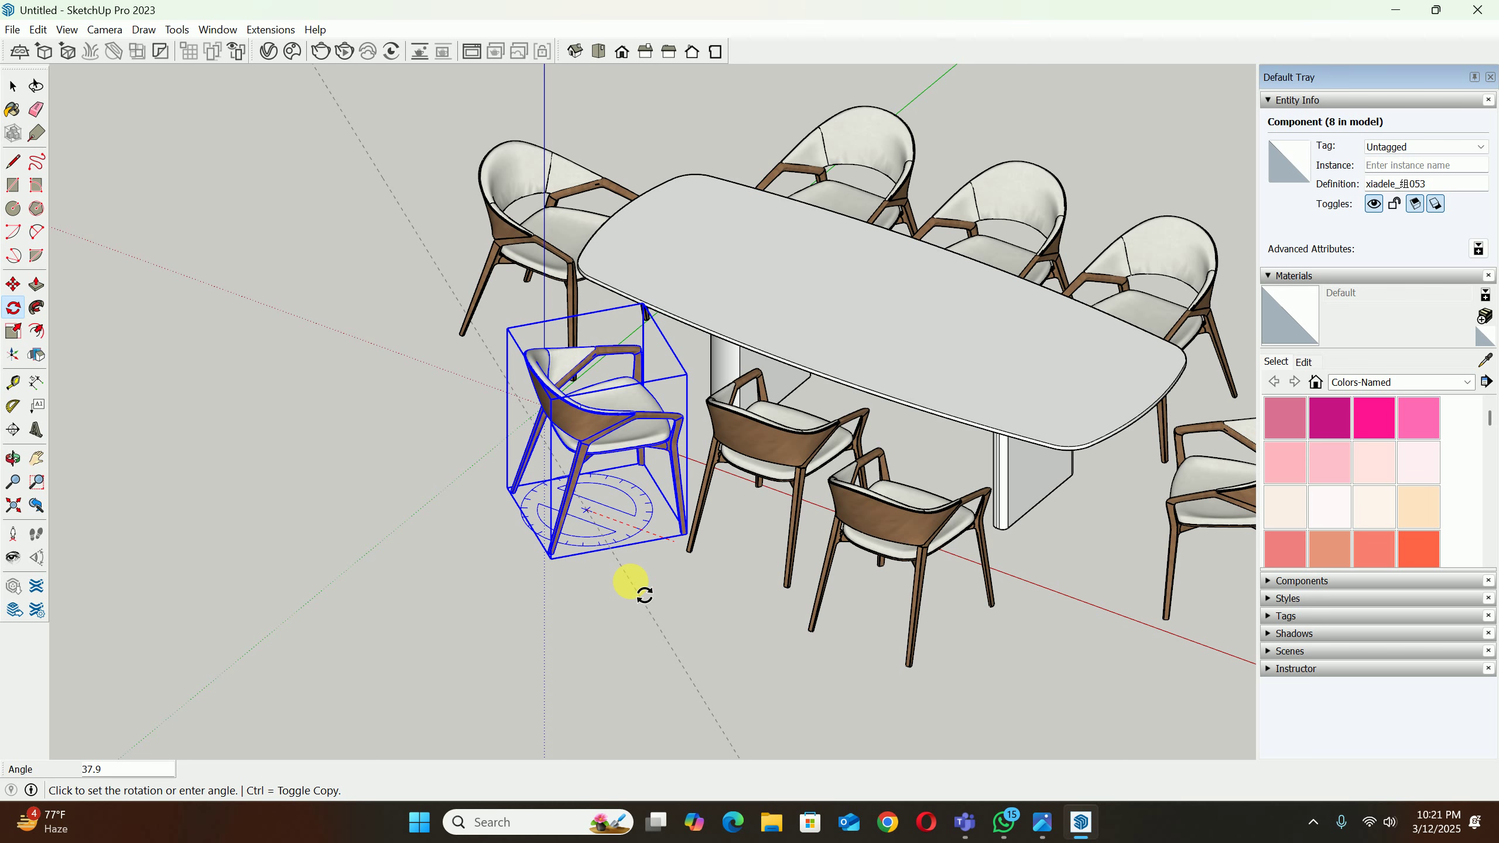
key("Return")
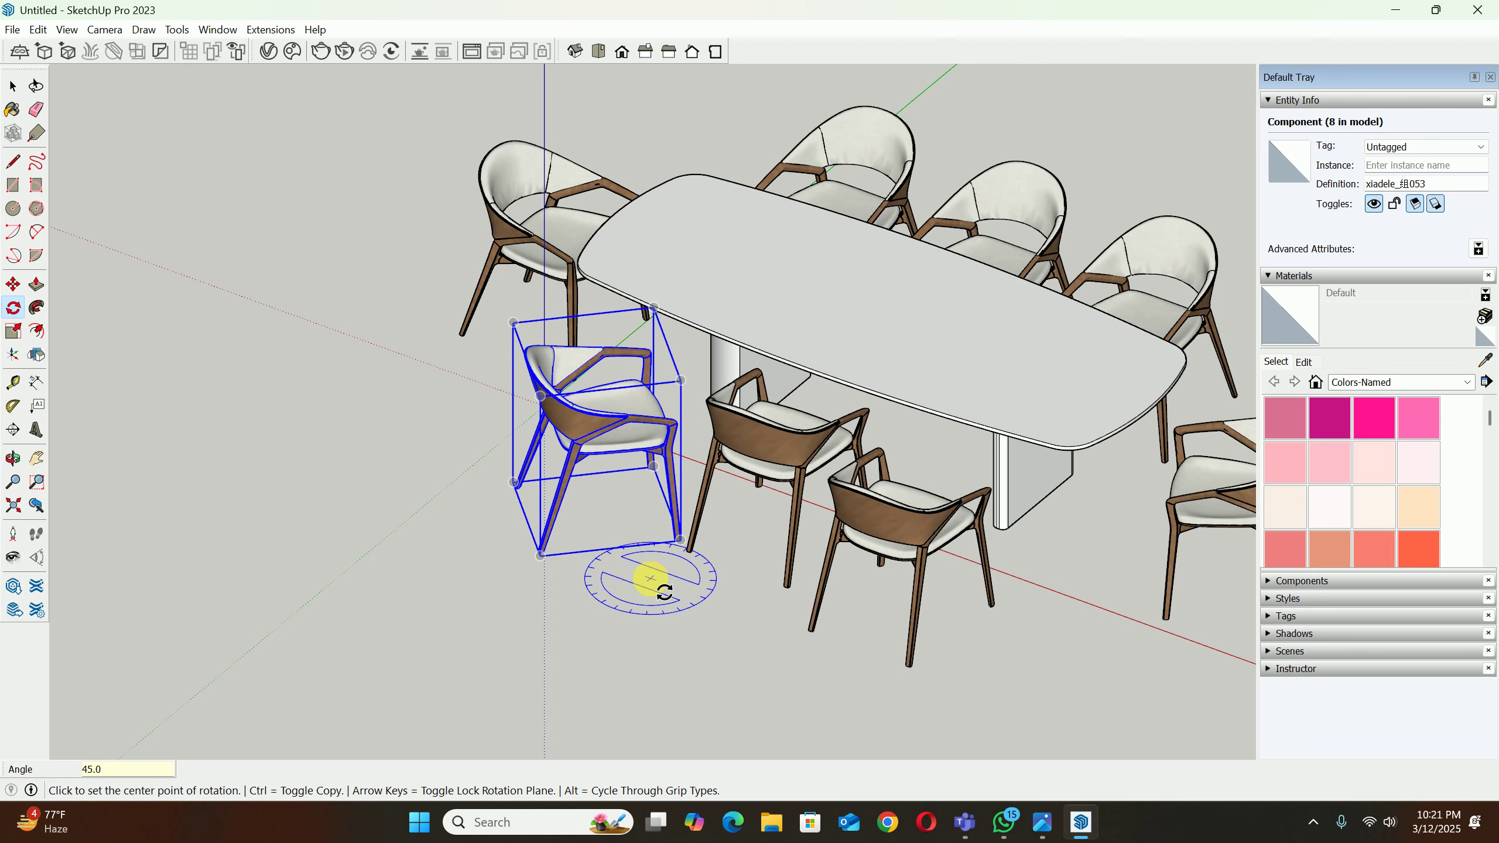
Step: Move the angled chair near the origin slightly farther away from the table
key("m")
left_click(632, 591)
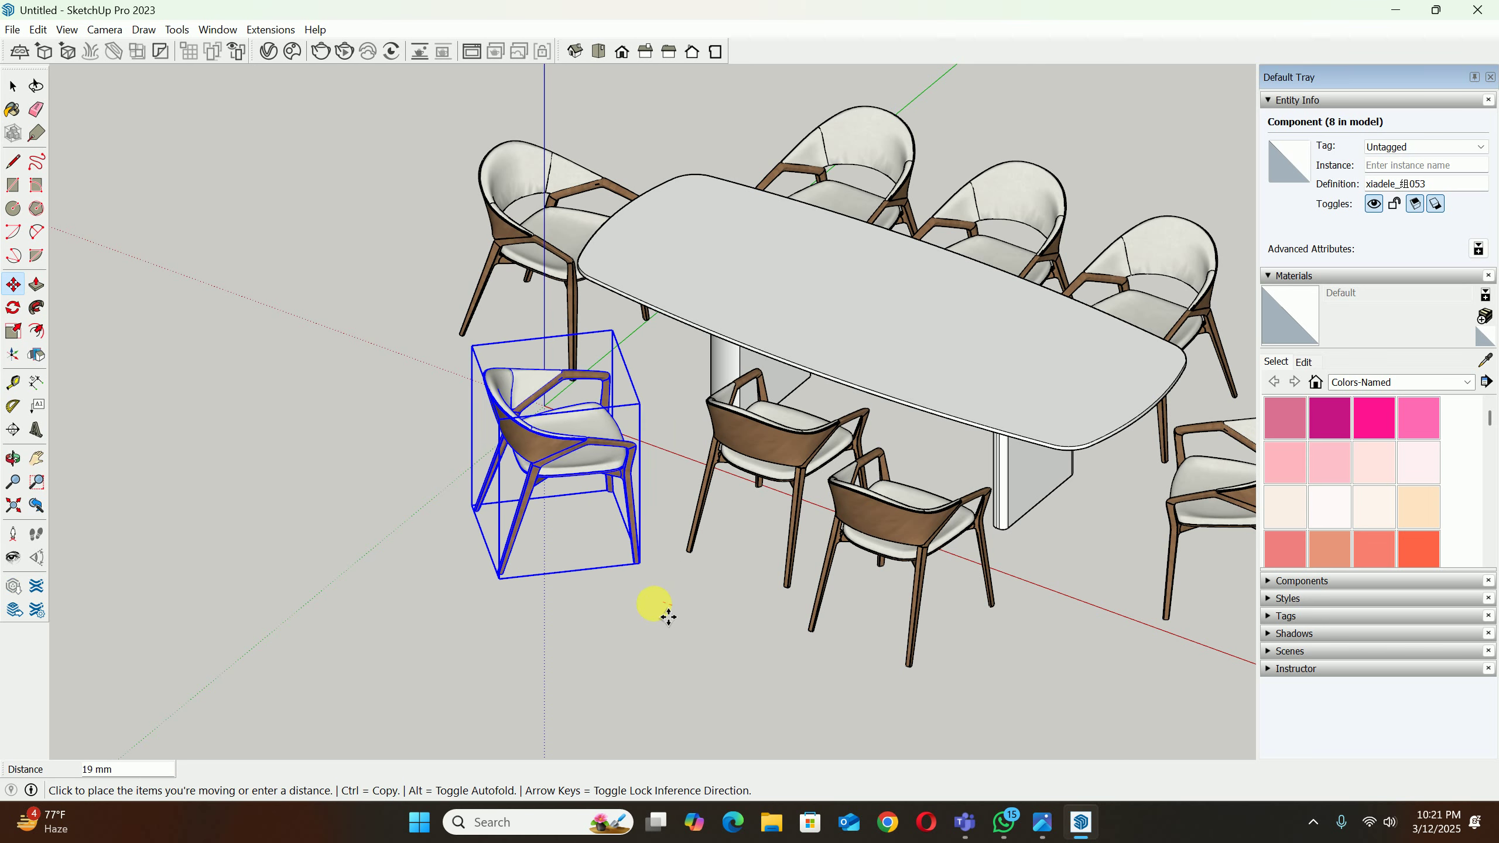
left_click(636, 600)
key("space")
Step: Select the last chair of the near long side and pull it farther out from the table
scroll(797, 554, "down", 1)
middle_click_drag(797, 554, 716, 511, "shift")
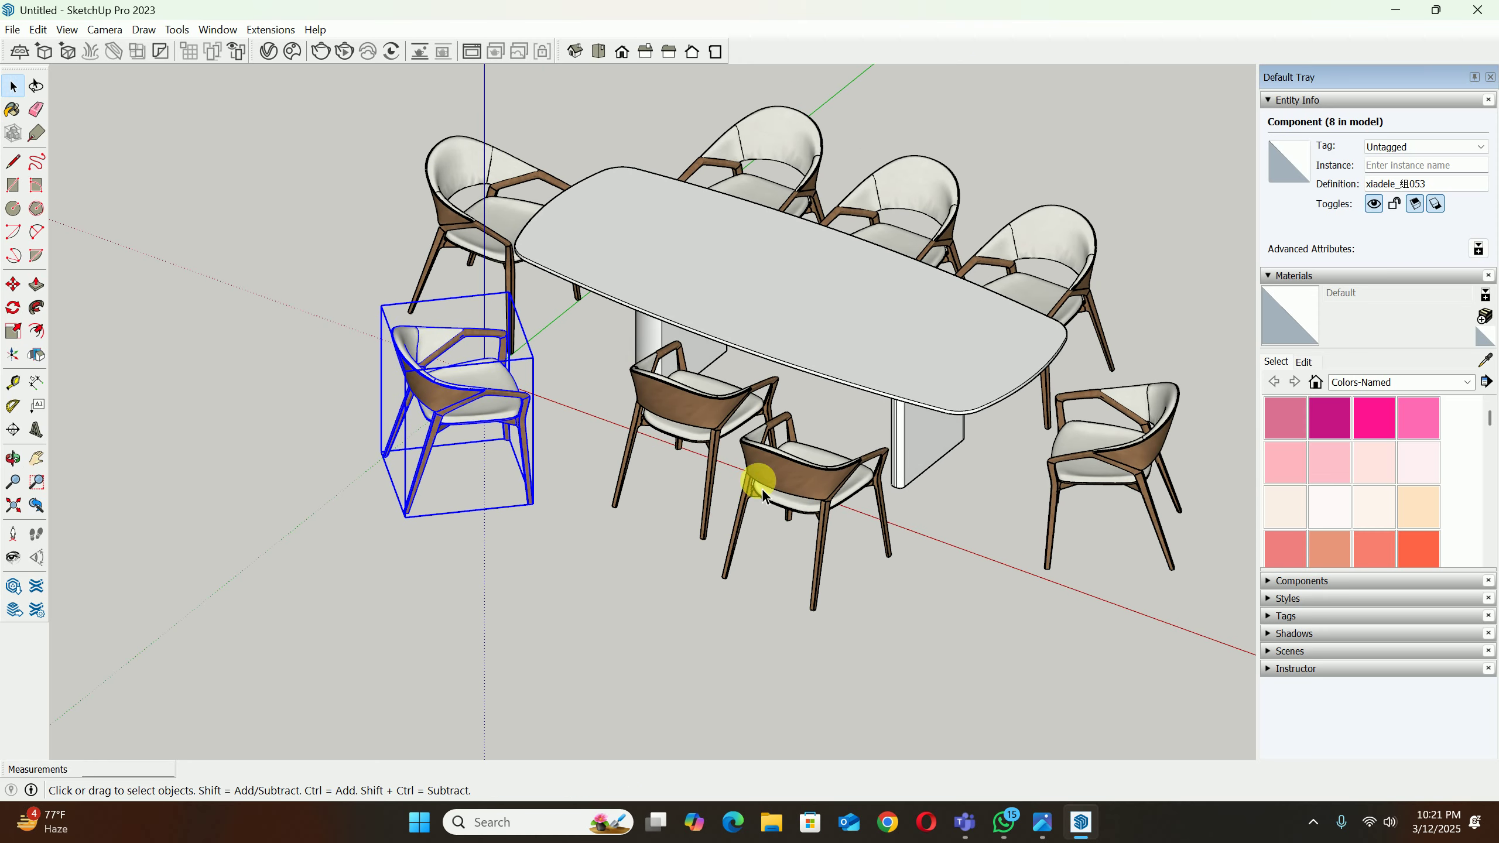
left_click(775, 483)
key("m")
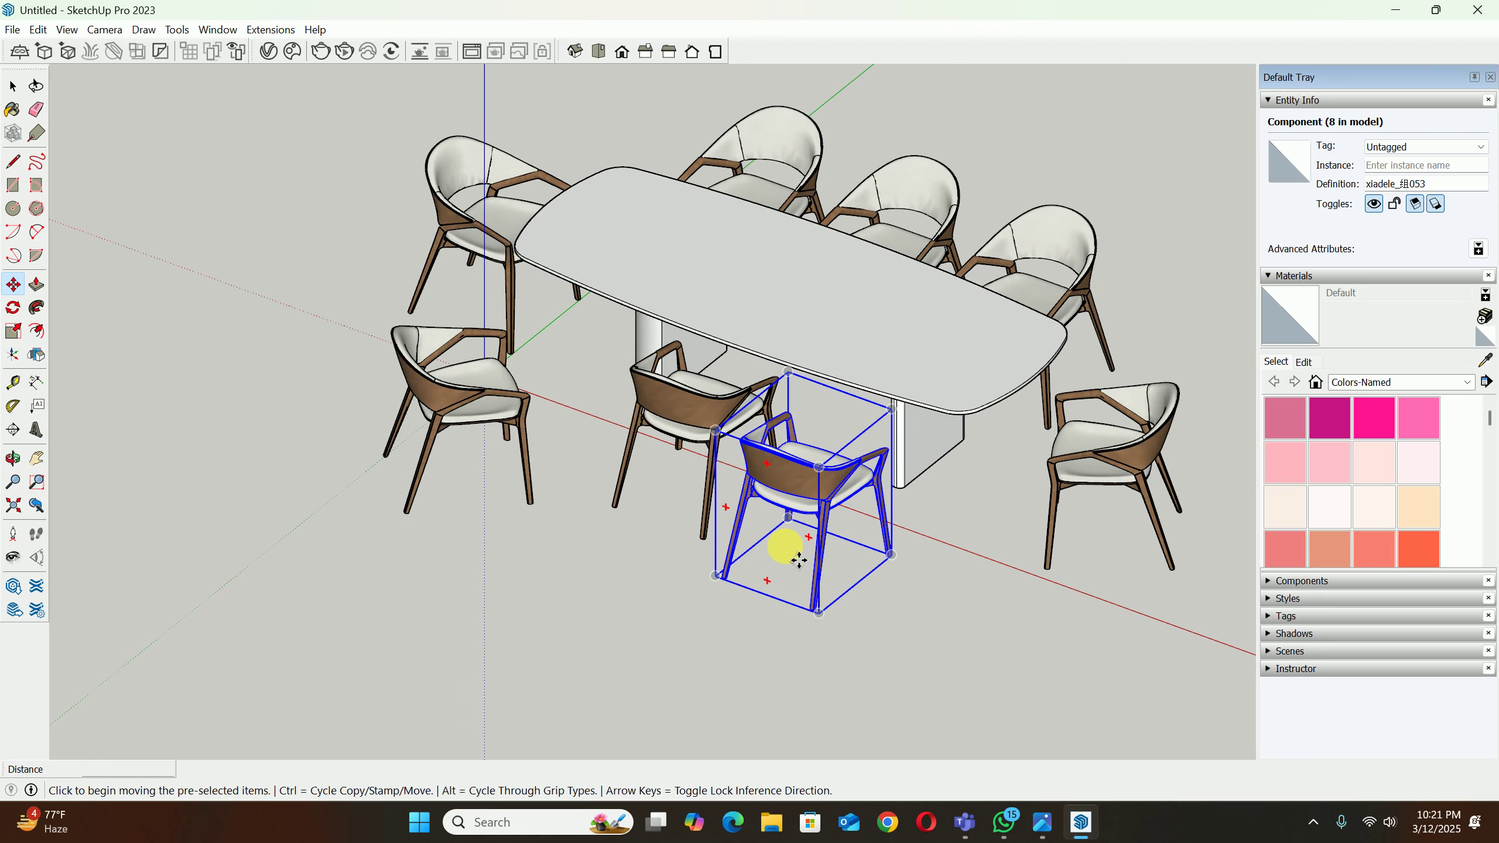
left_click(793, 552)
left_click(832, 568)
left_click(826, 570)
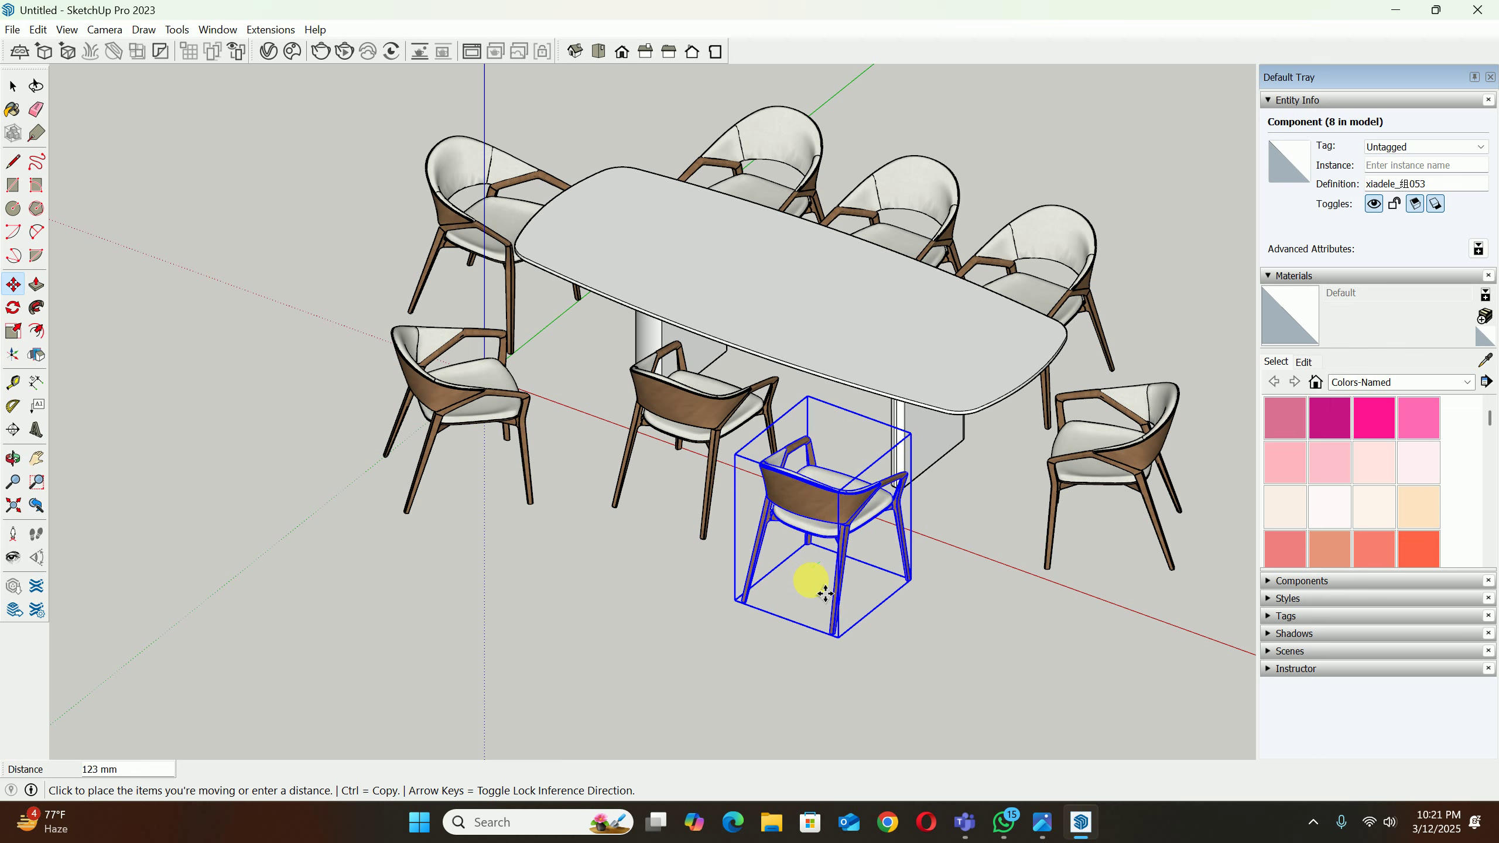
left_click(809, 588)
Step: Rotate this pulled-out chair by 45 degrees around the vertical axis
key("q")
left_click(808, 580)
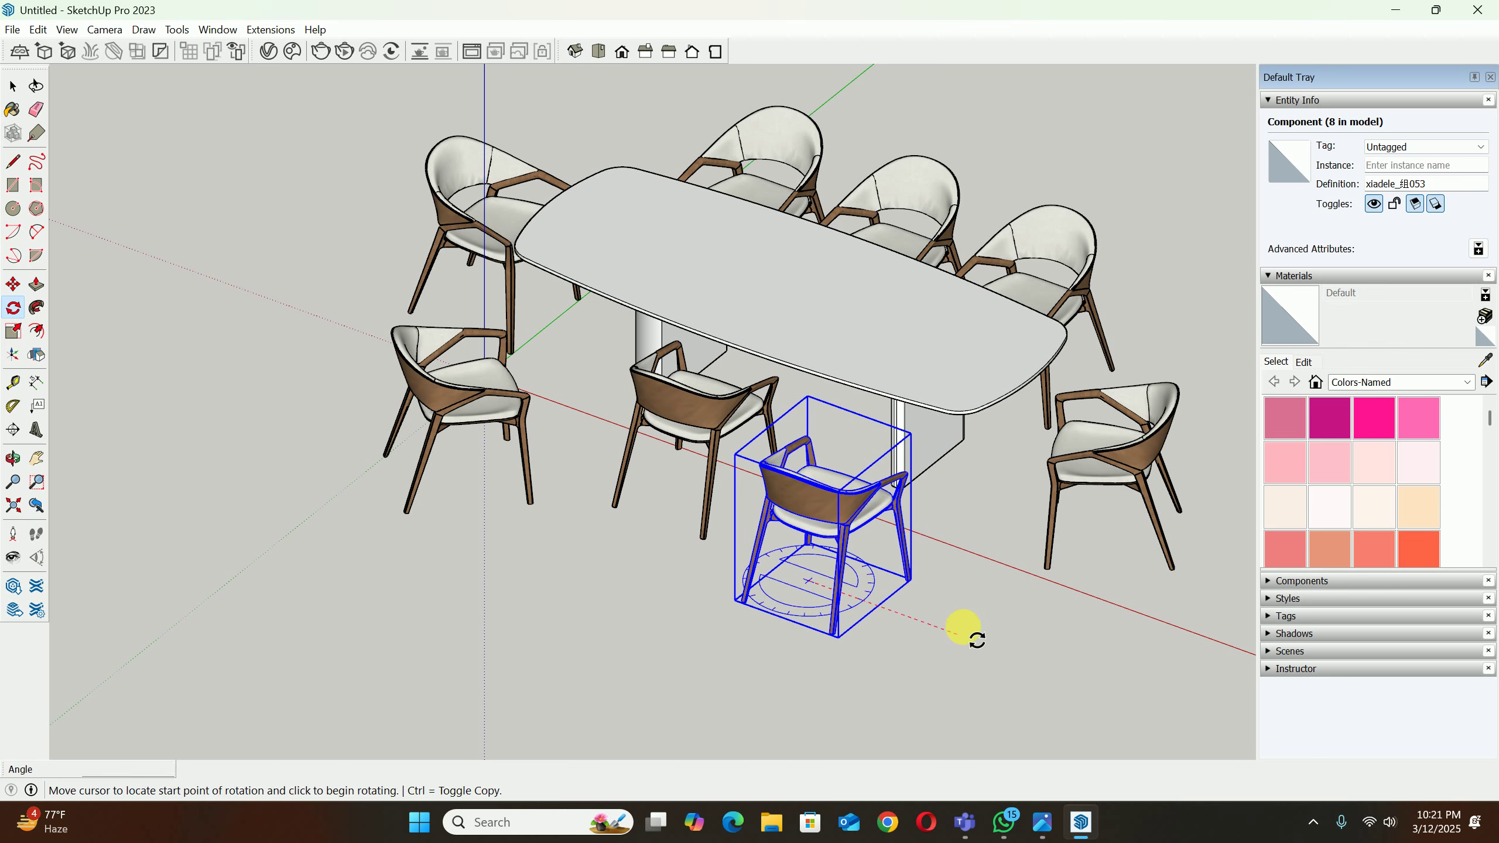
left_click(968, 635)
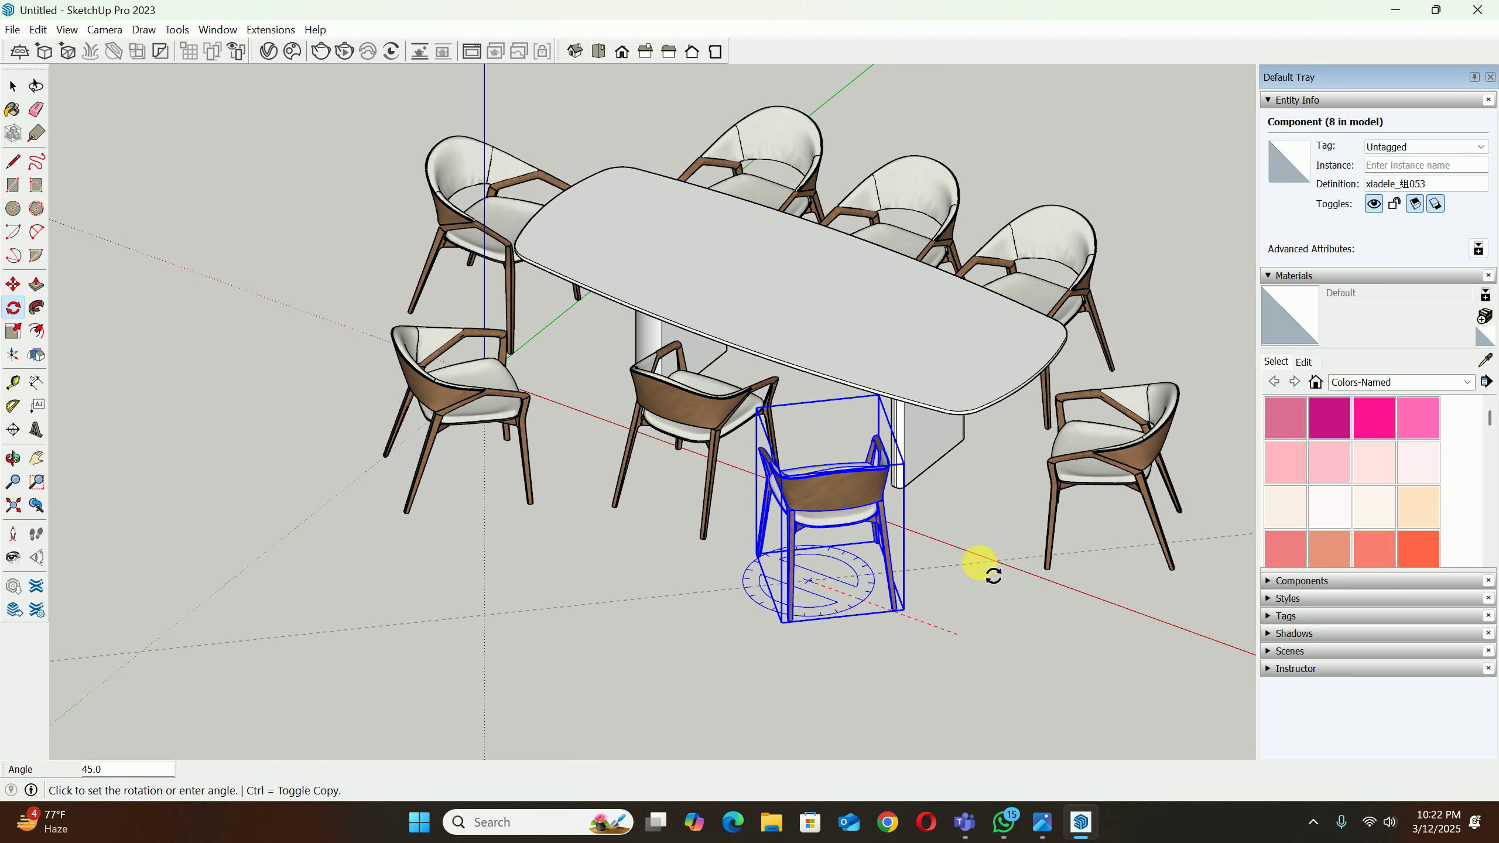
left_click(994, 575)
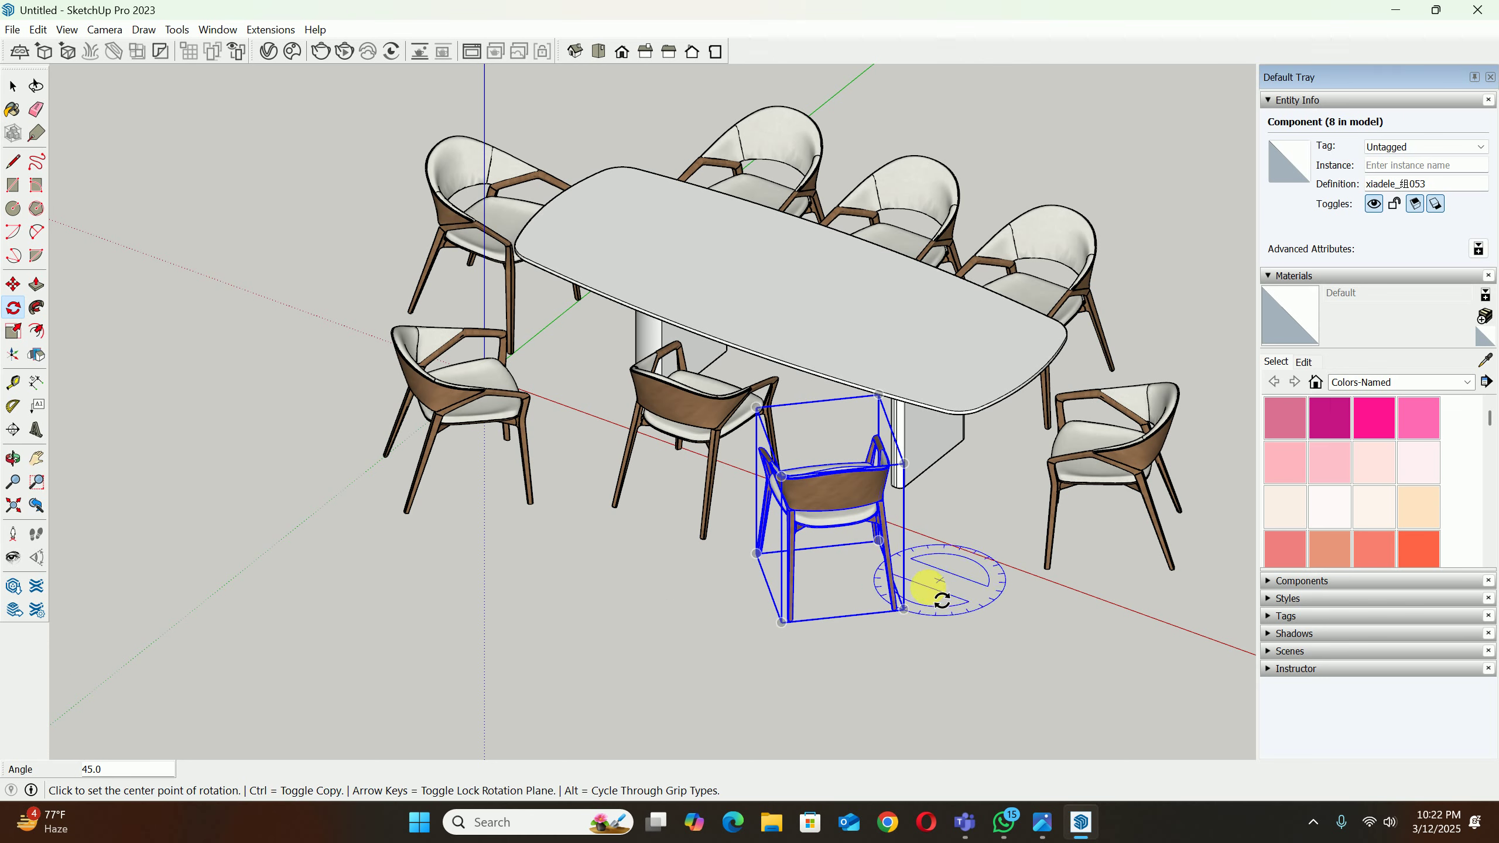
Step: Reposition the rotated chair beside the near long side with further moves, leaving clearance from the neighbouring chair
key("m")
left_click(871, 651)
left_click(852, 654)
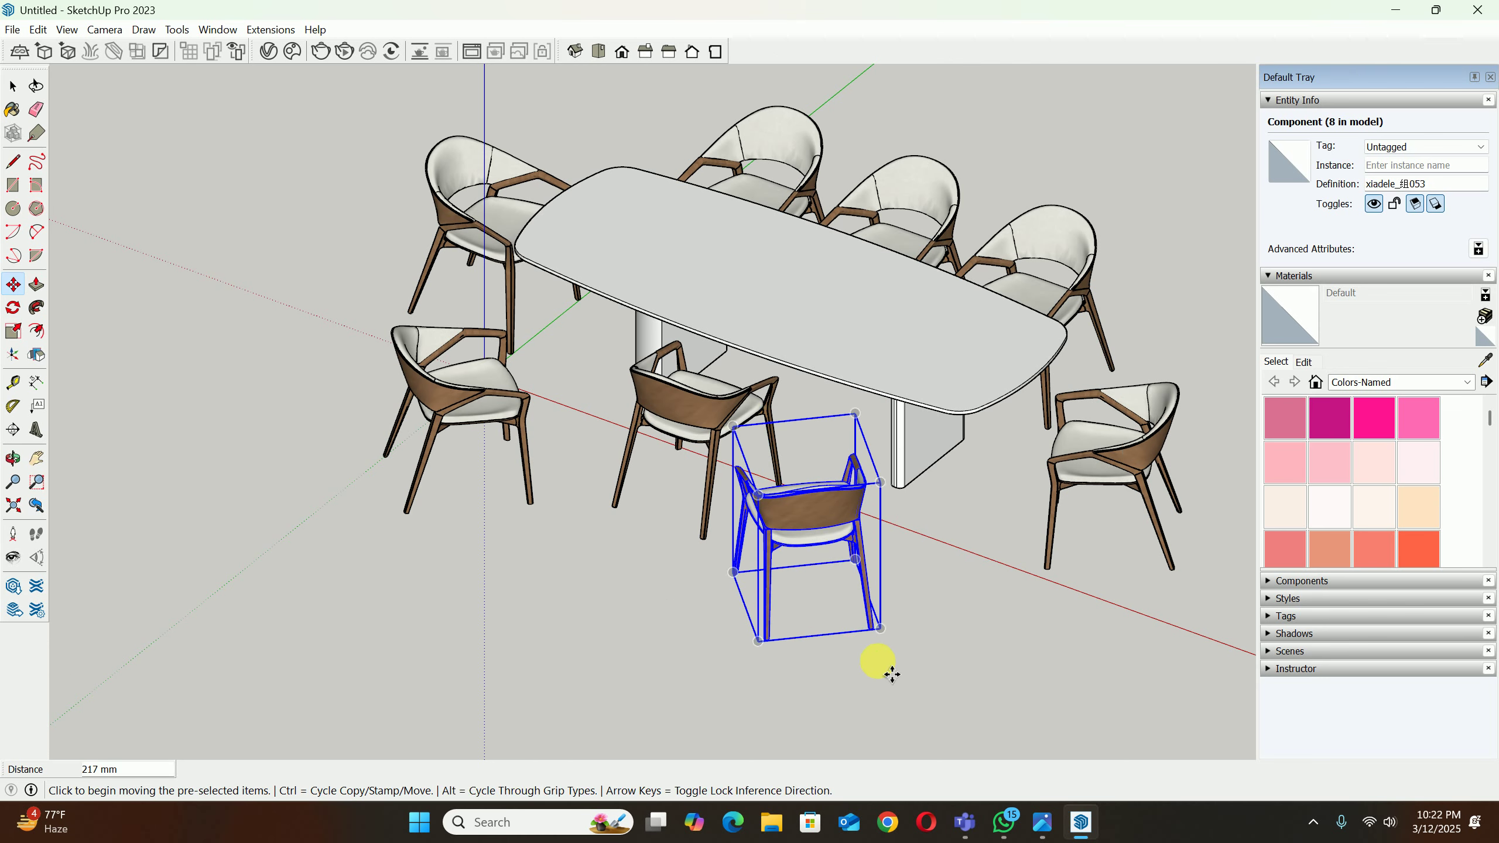
left_click(856, 656)
left_click(898, 680)
middle_click_drag(863, 492, 784, 541)
key("space")
Step: Select all three chairs on the far long side and move them slightly away from the table along the green axis
middle_click_drag(885, 153, 721, 378, "shift")
left_click(701, 340)
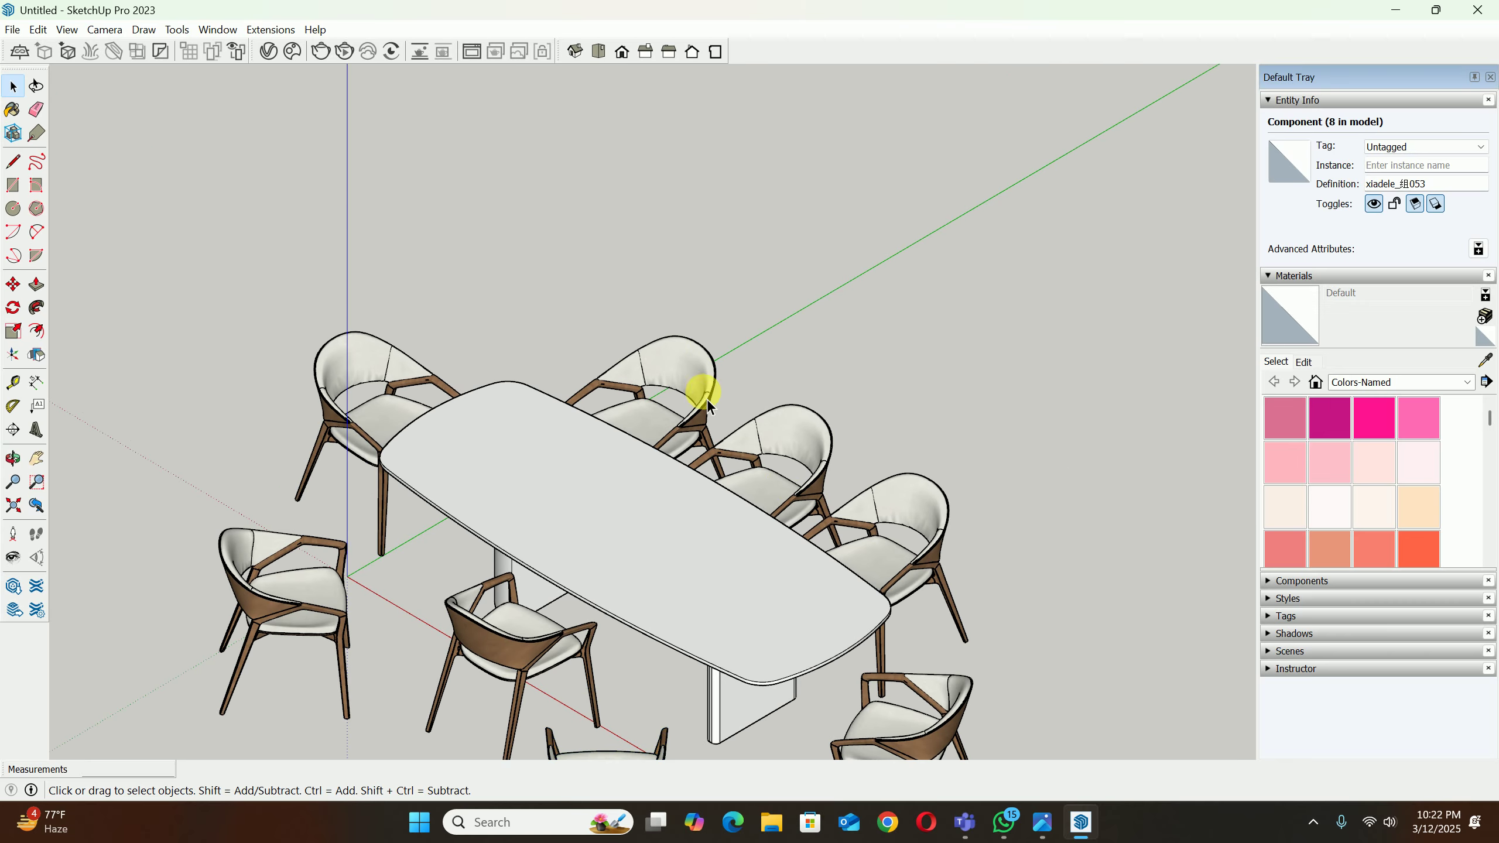
left_click(710, 402)
left_click(754, 473, "shift")
left_click(868, 537, "shift")
key("m")
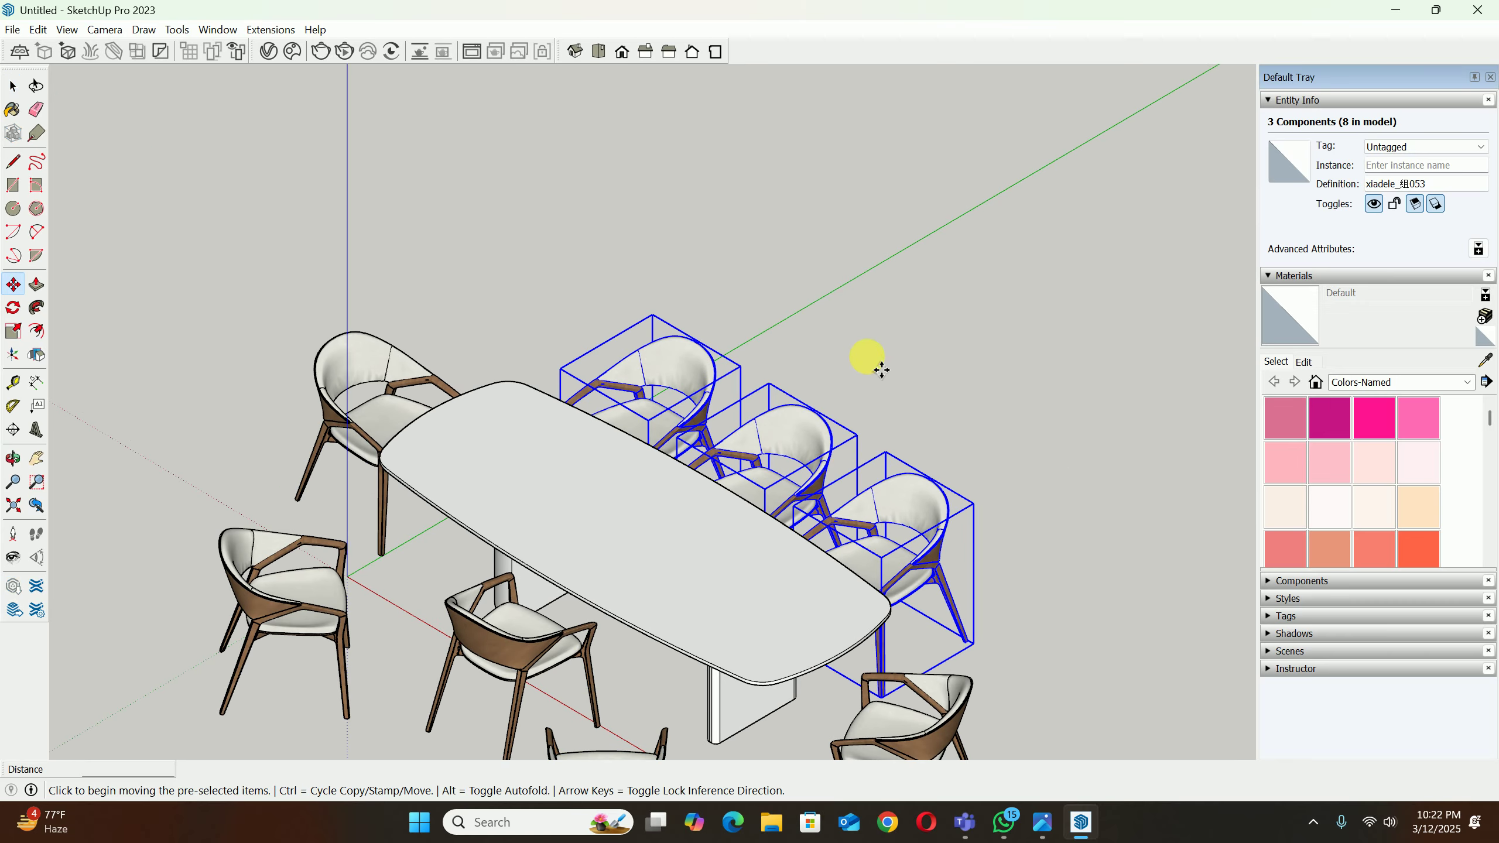
left_click(877, 362)
left_click(898, 361)
key("space")
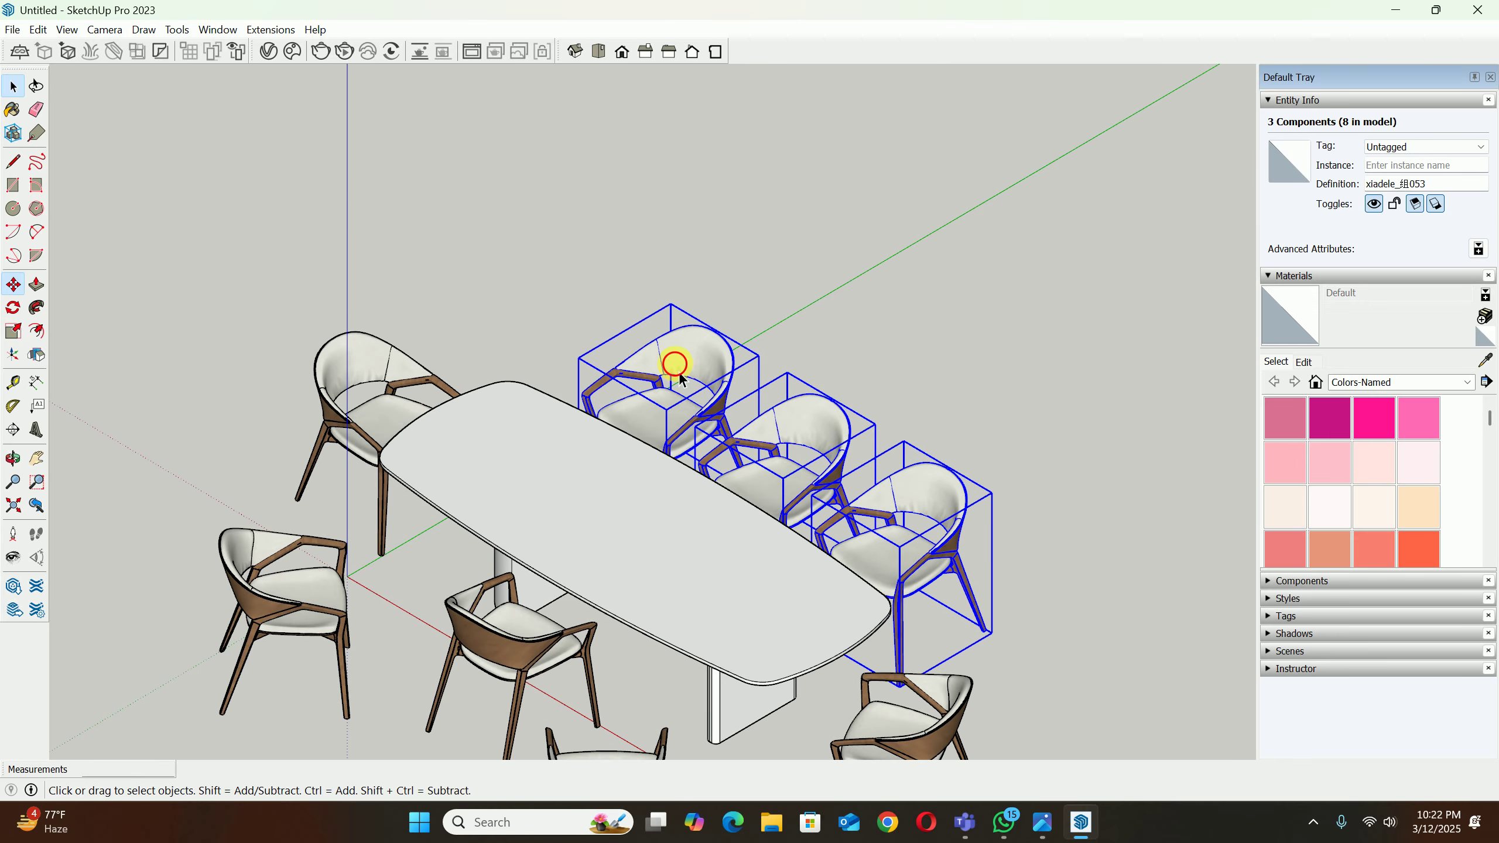
Step: Rotate the first chair of the far long side slightly around the vertical axis
left_click(696, 372)
key("q")
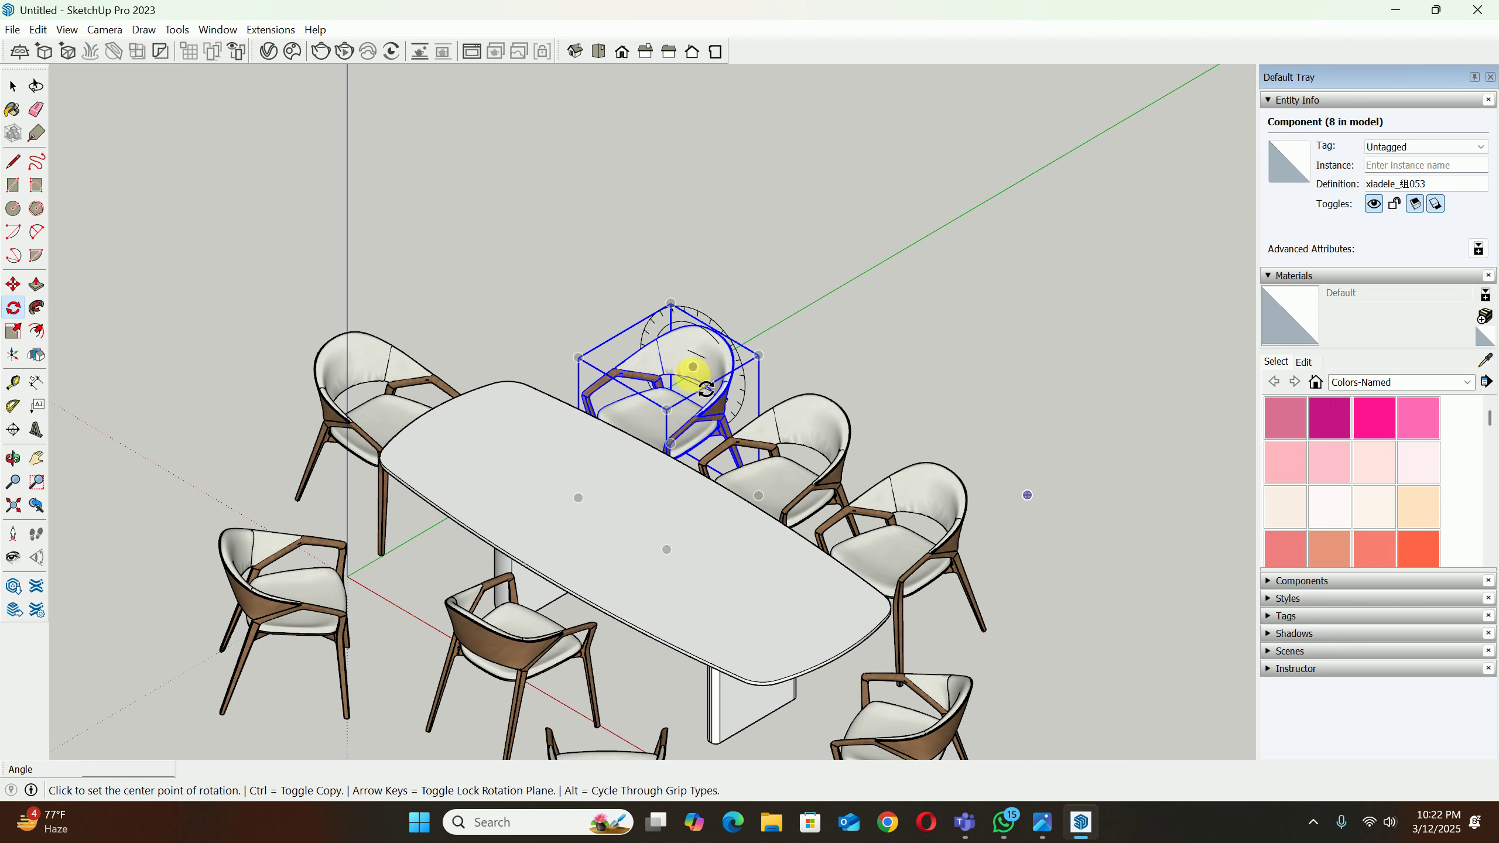
left_click(666, 409)
left_click(807, 318)
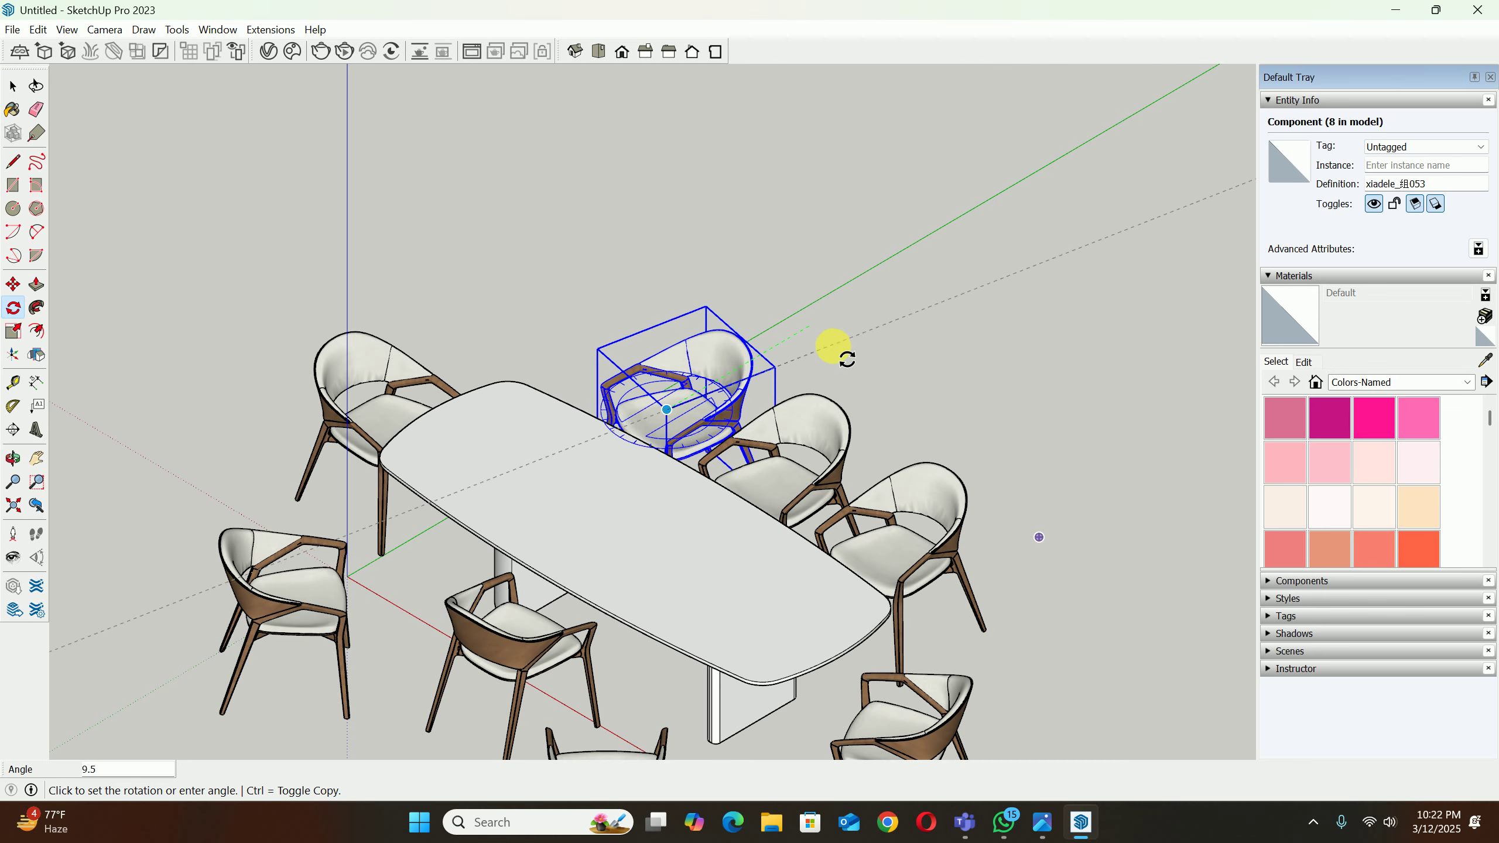
left_click(841, 367)
Step: Move this turned far-side chair about 164 mm away from the table and its neighbour
key("m")
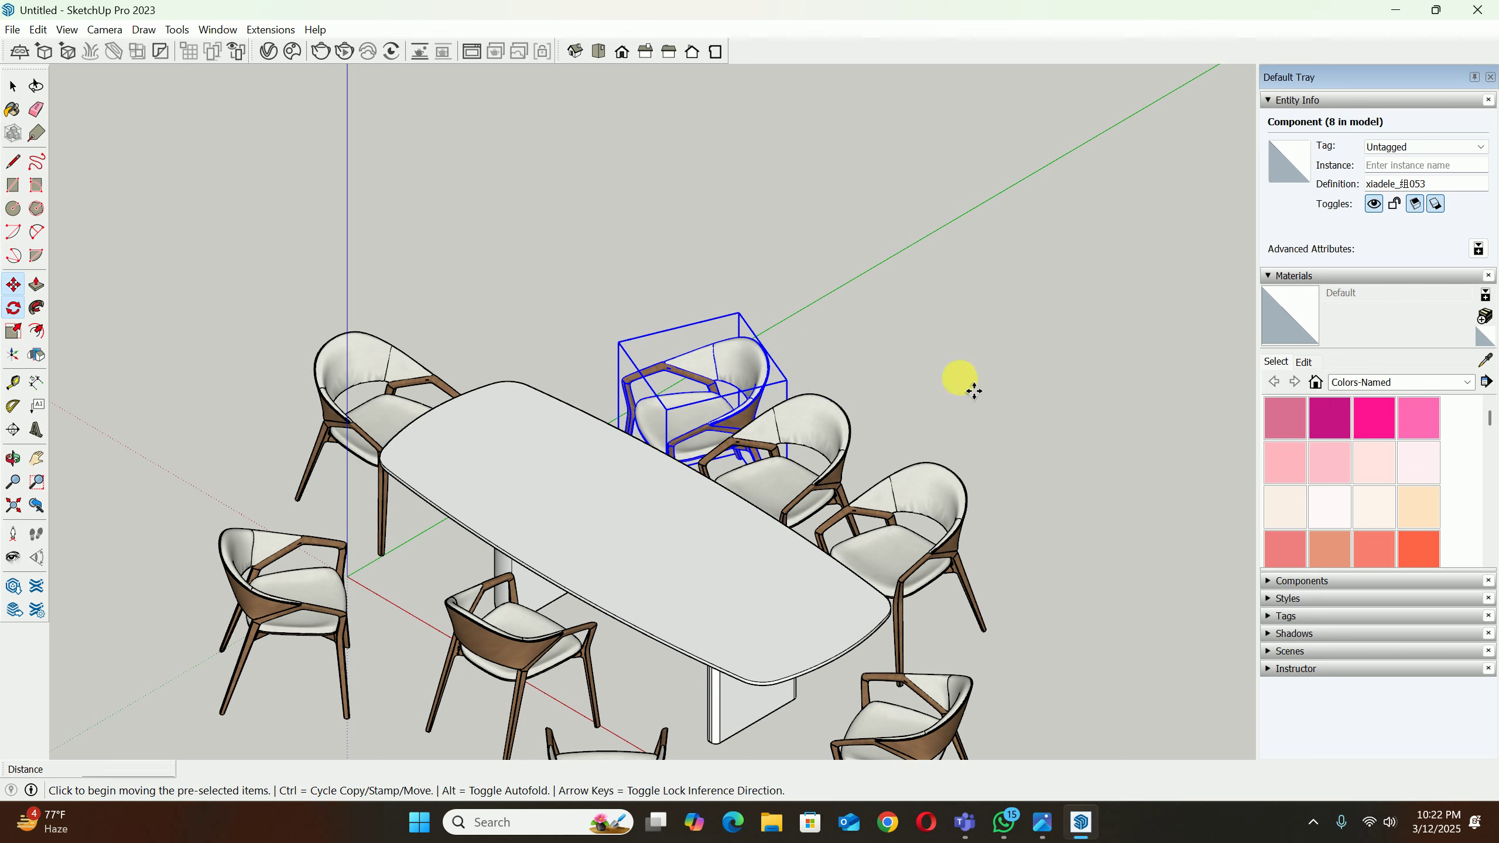
left_click(973, 380)
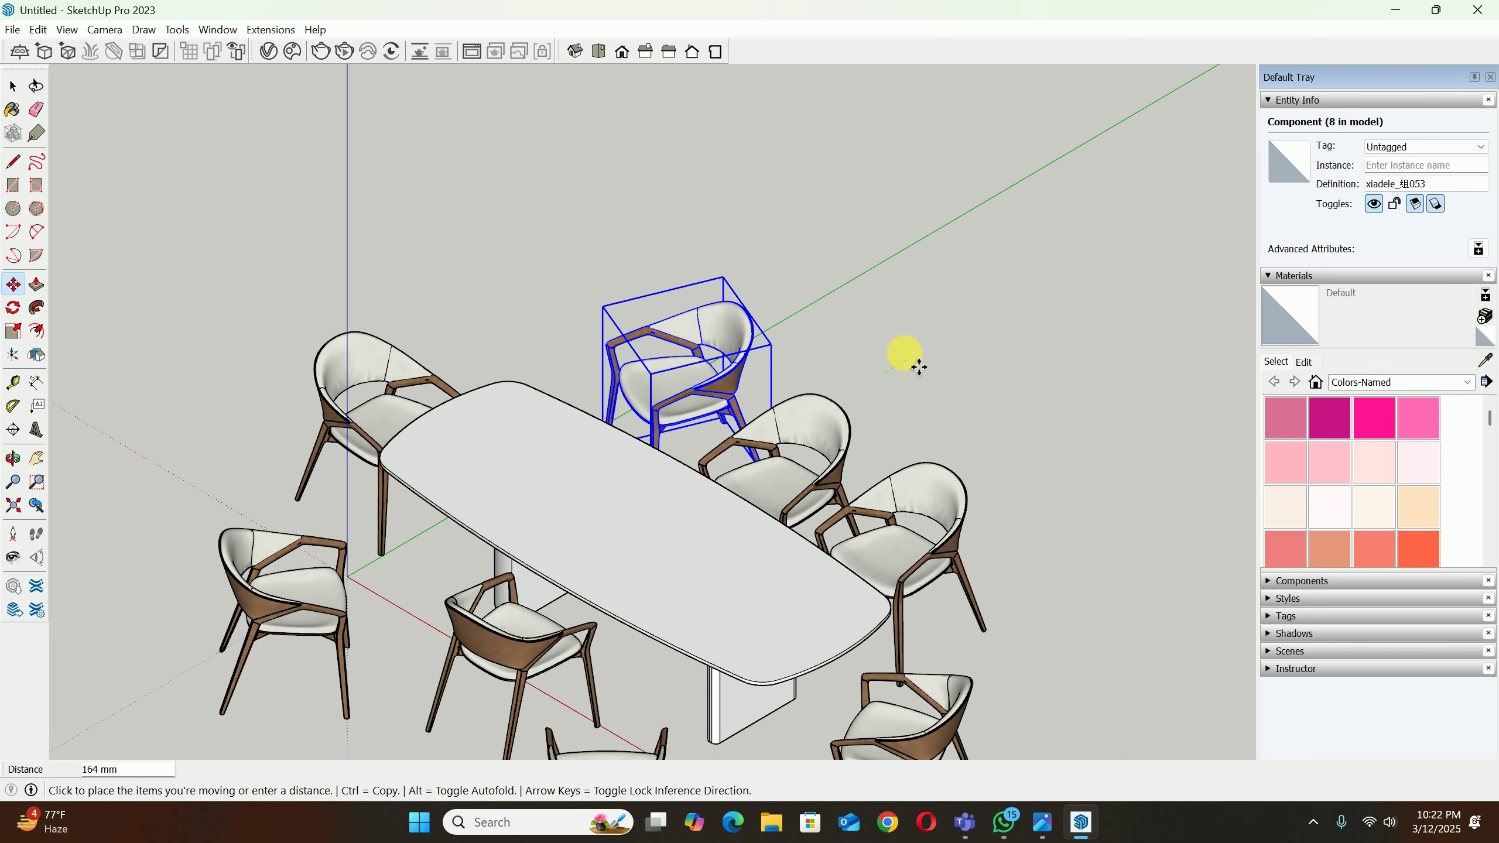
left_click(918, 367)
Step: Rotate the last chair of the far long side slightly around the vertical axis
scroll(909, 371, "down", 1)
middle_click_drag(922, 495, 903, 424, "shift")
key("space")
left_click(885, 451)
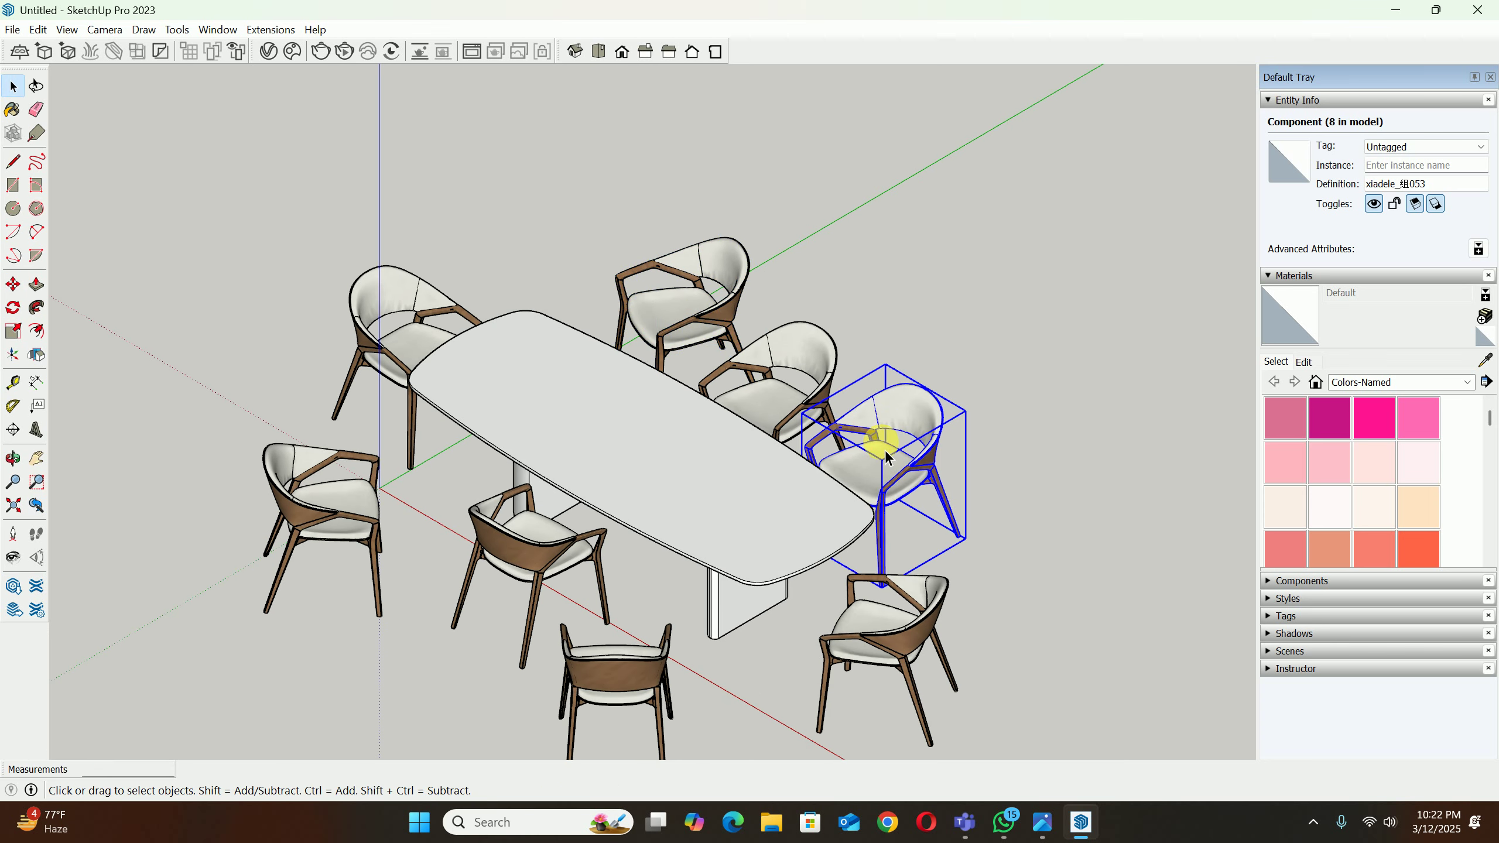
key("q")
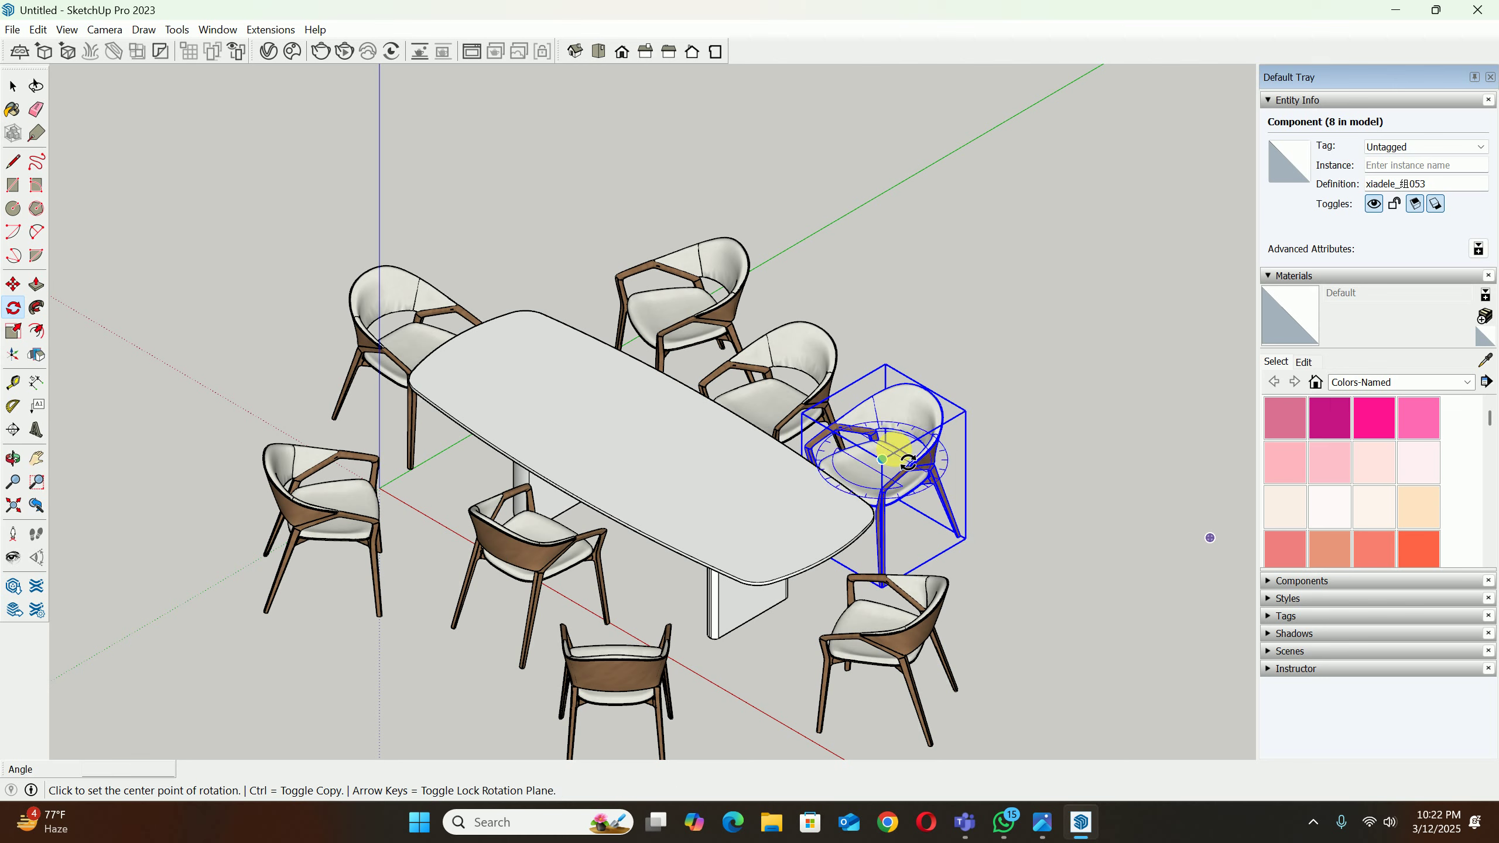
left_click(882, 458)
left_click(1010, 387)
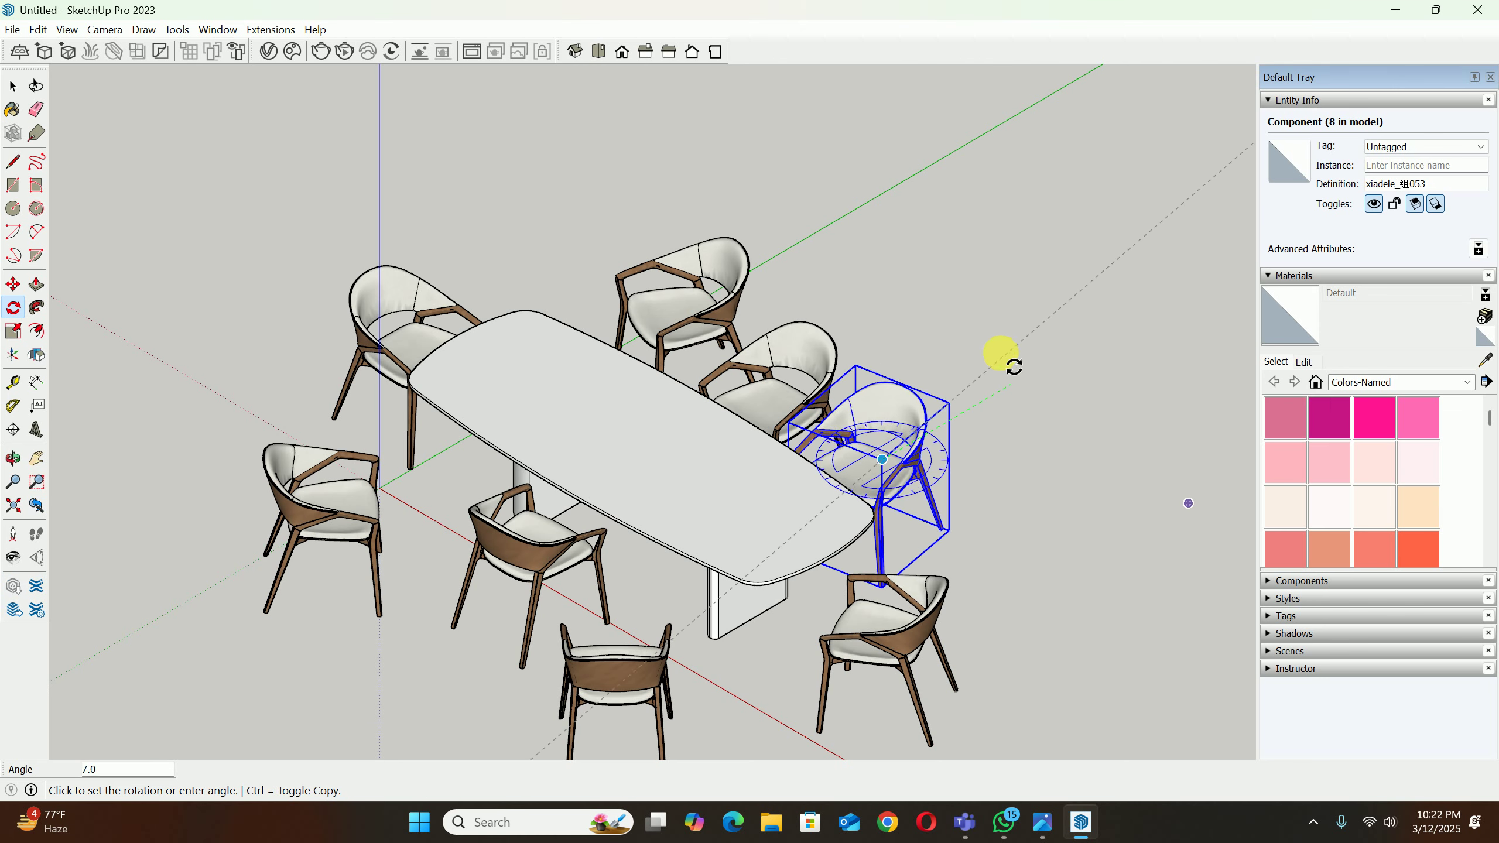
left_click(965, 328)
Step: Move the turned last far-side chair away from the table and its neighbour, adjusting it with a second short move
key("m")
left_click(923, 474)
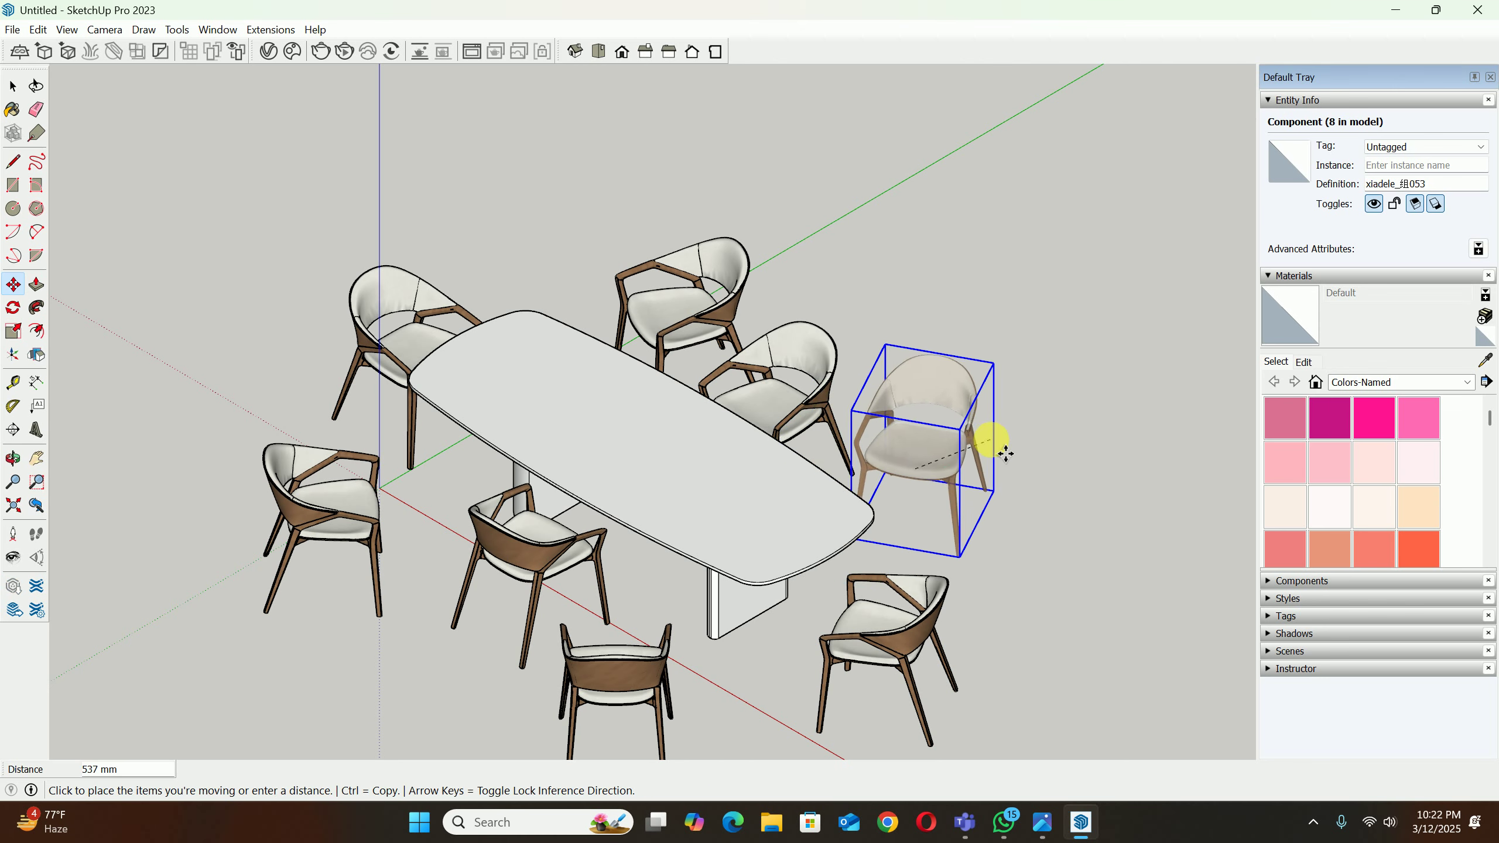
left_click(972, 455)
left_click(971, 459)
left_click(979, 460)
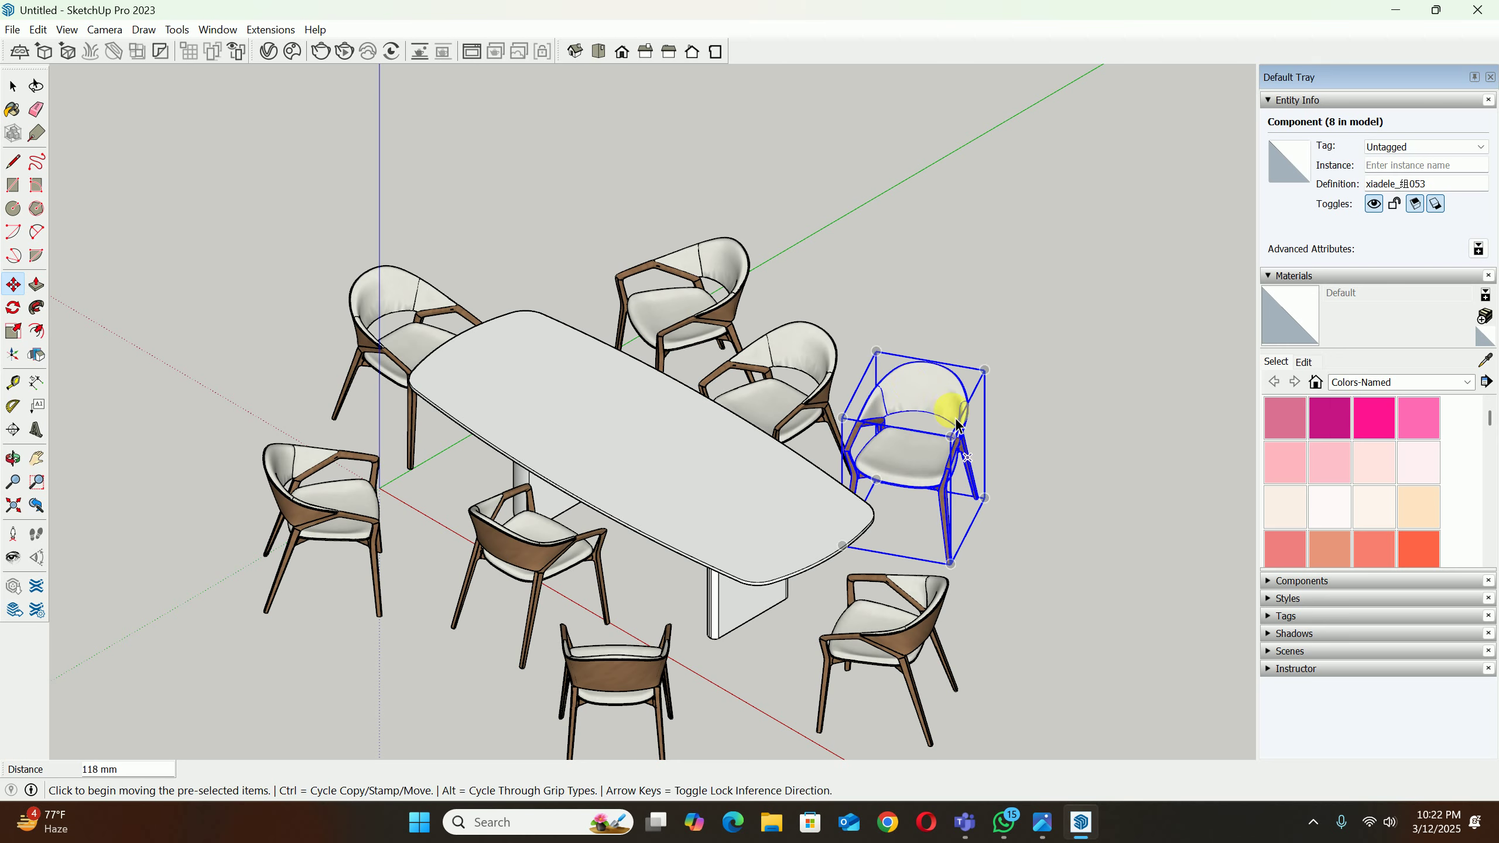
Step: Deselect the chair and examine the spacing and angles of the whole seating arrangement around the table
middle_click_drag(950, 408, 881, 347)
key("space")
left_click(841, 292)
scroll(838, 295, "down", 2)
middle_click_drag(826, 306, 736, 353)
scroll(771, 349, "up", 3)
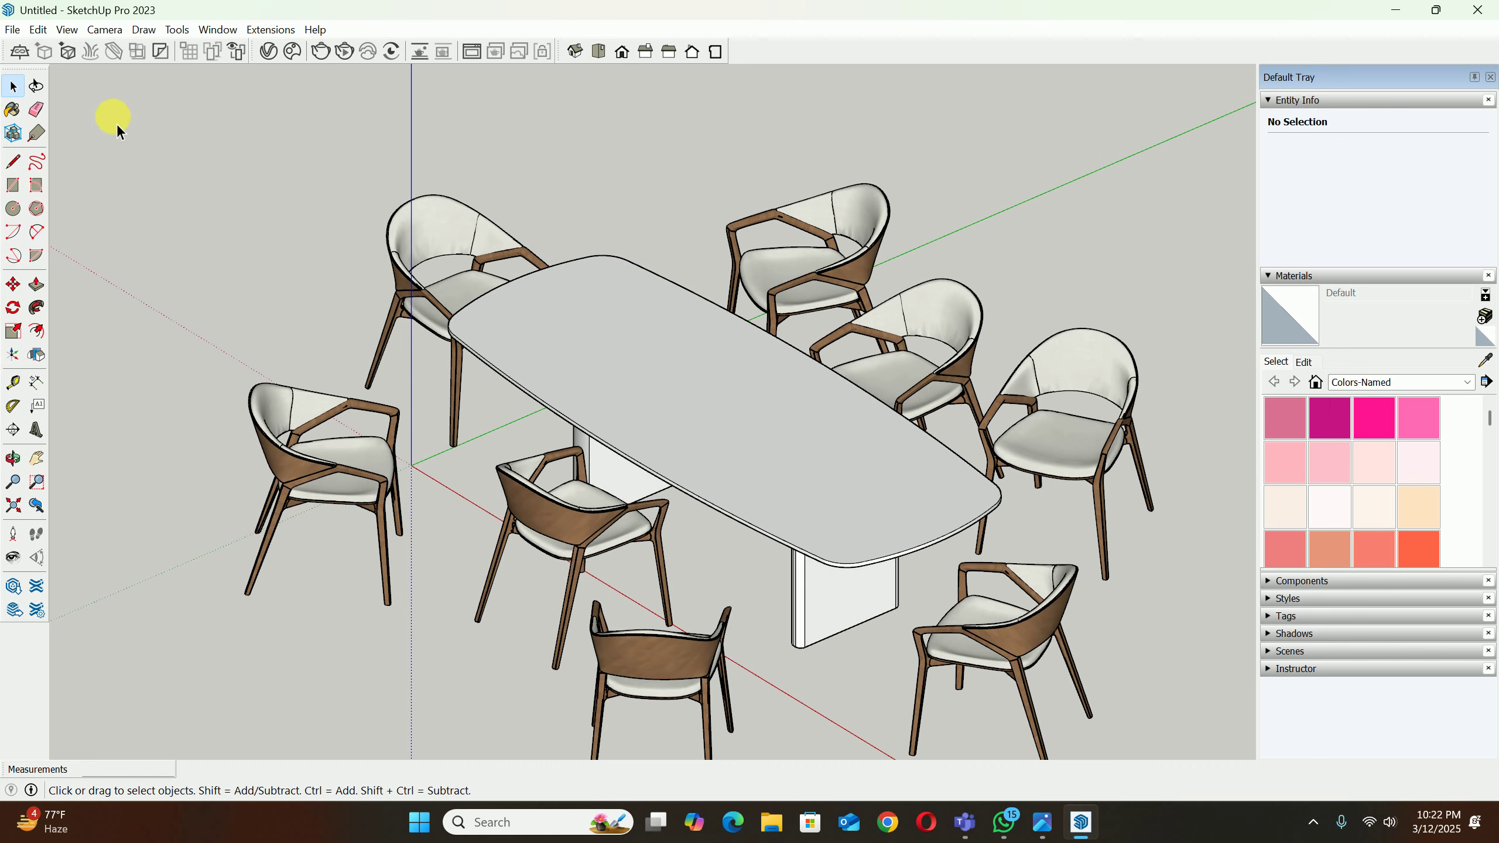
scroll(627, 292, "down", 3)
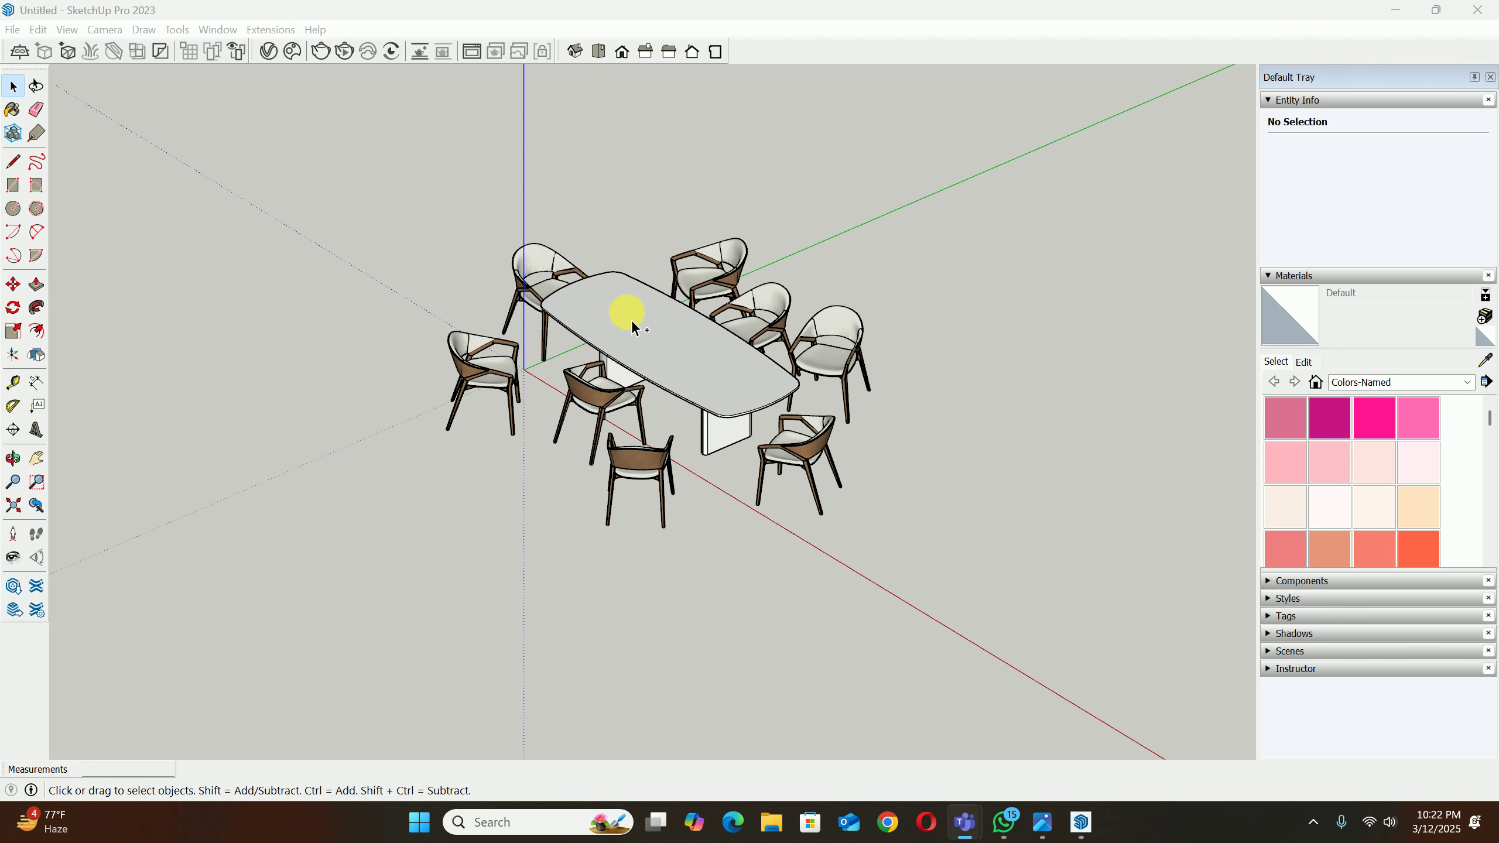
Step: Undo the recent rotations and moves of the last and first chairs on the far long side
left_click(950, 383)
key("ctrl+z")
key("ctrl+z")
key("ctrl+z")
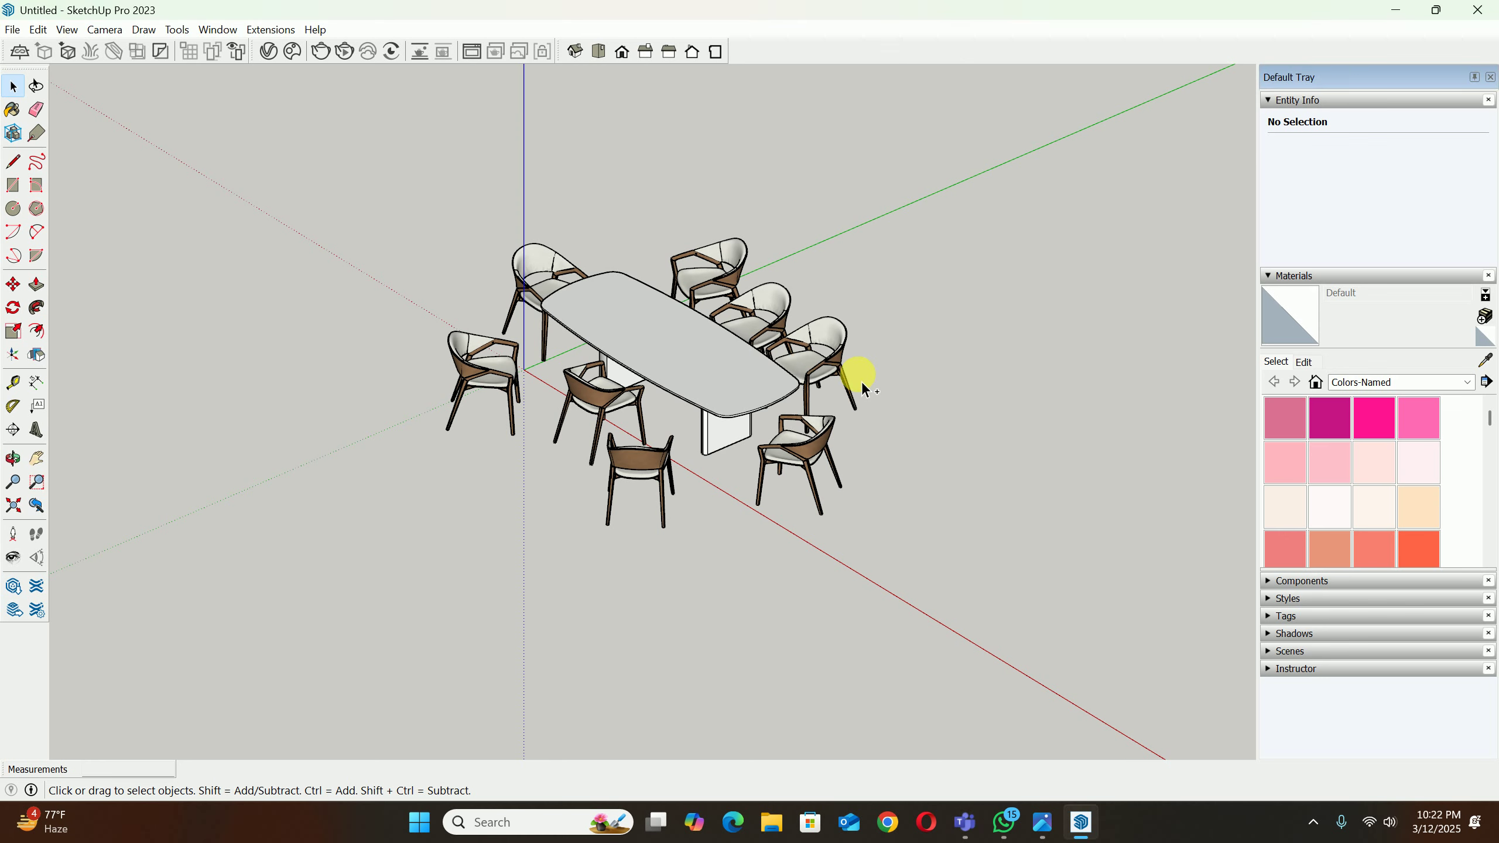
key("ctrl+z")
key("ctrl+z")
key("ctrl+z")
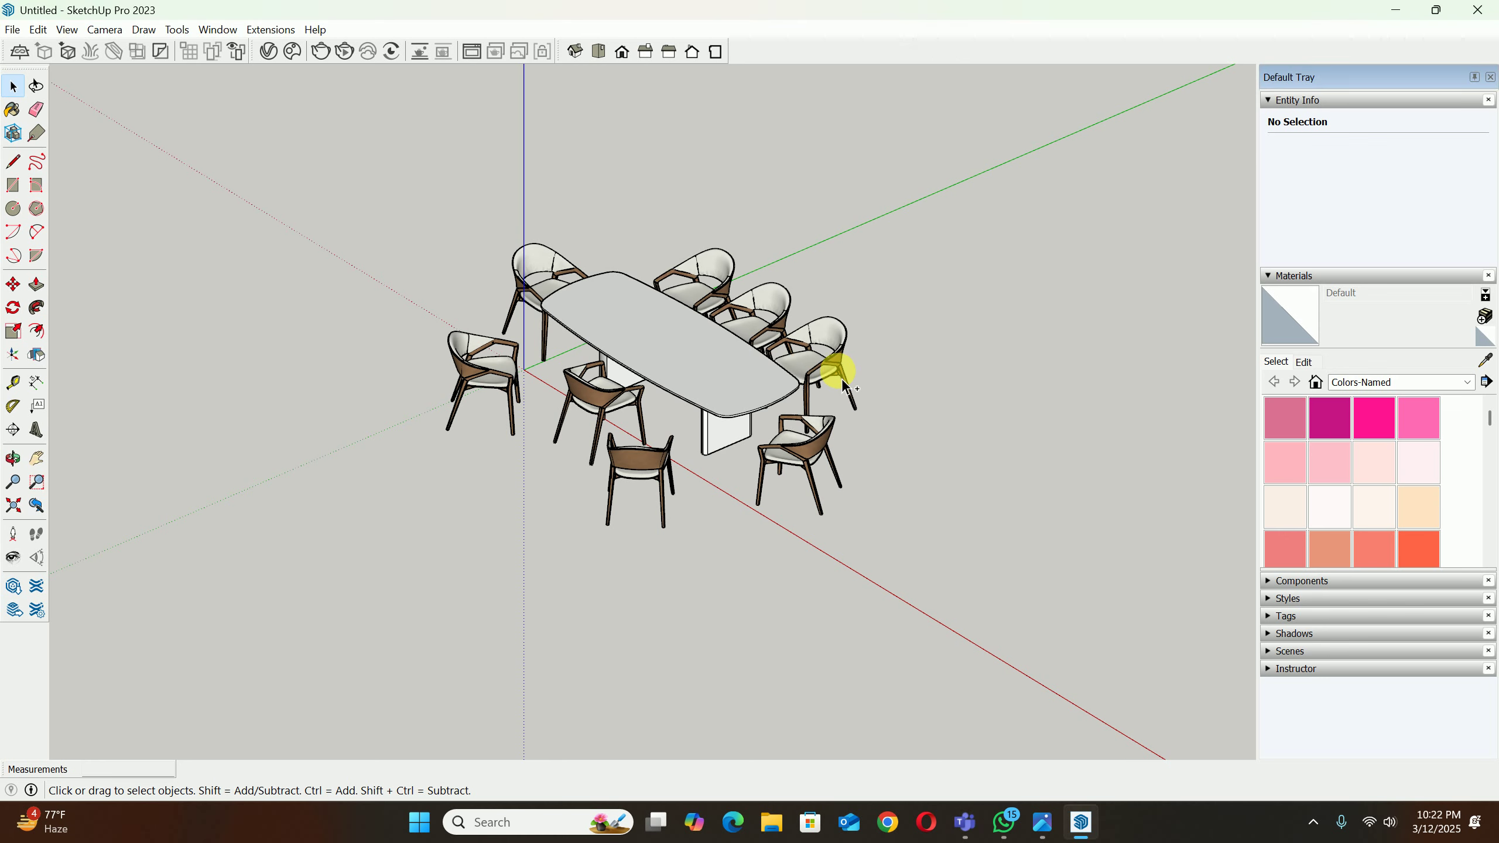
Step: Delete the turned first chair on the near long side of the table
mouse_move(842, 379)
middle_mouse_down()
mouse_move(870, 471)
mouse_move(838, 358)
middle_mouse_up()
scroll(702, 390, "up", 3)
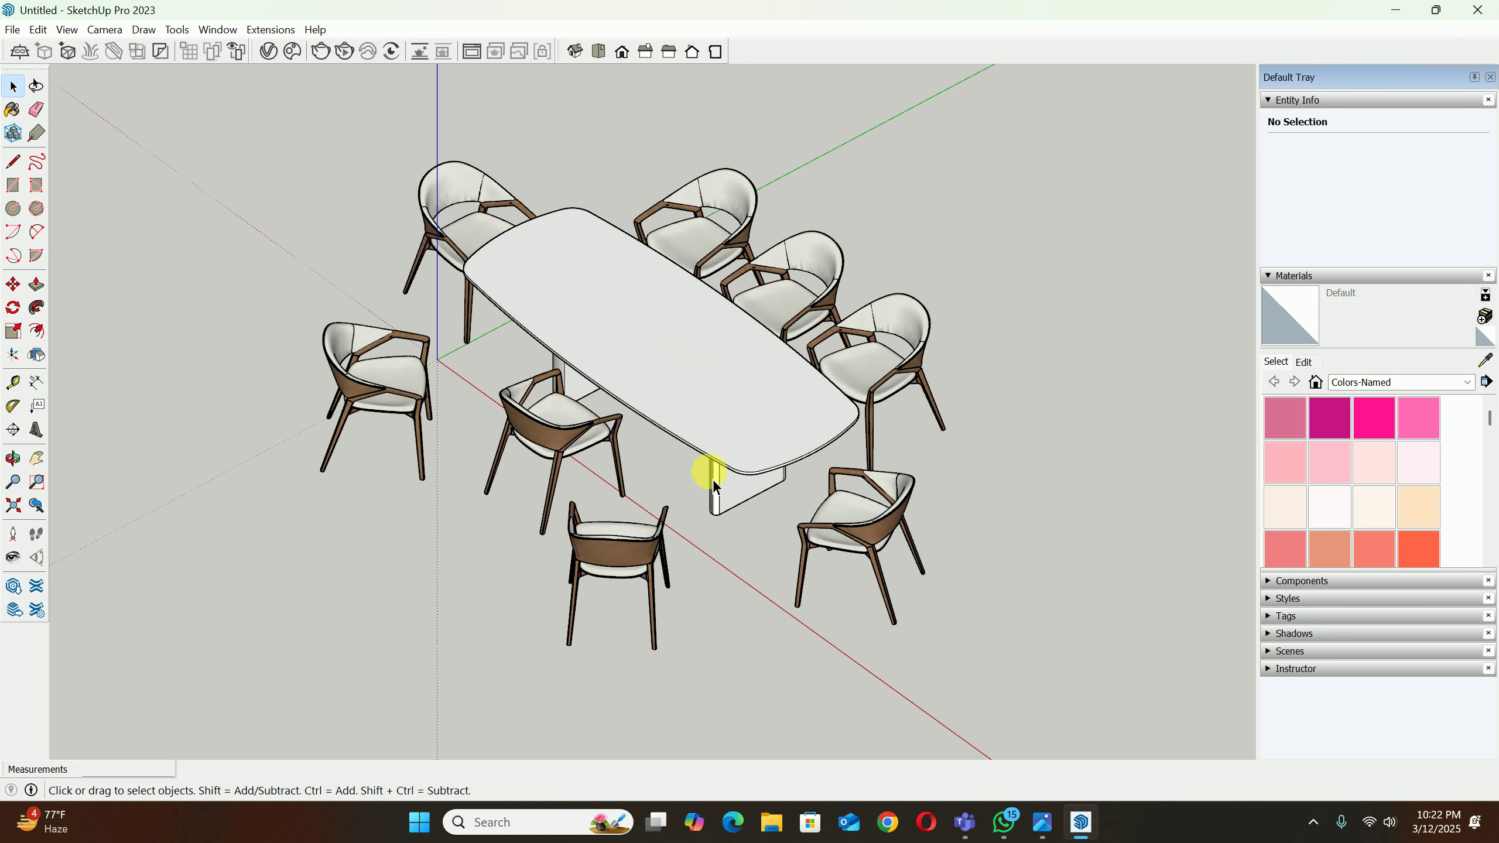
left_click(618, 569)
middle_click_drag(723, 527, 681, 471)
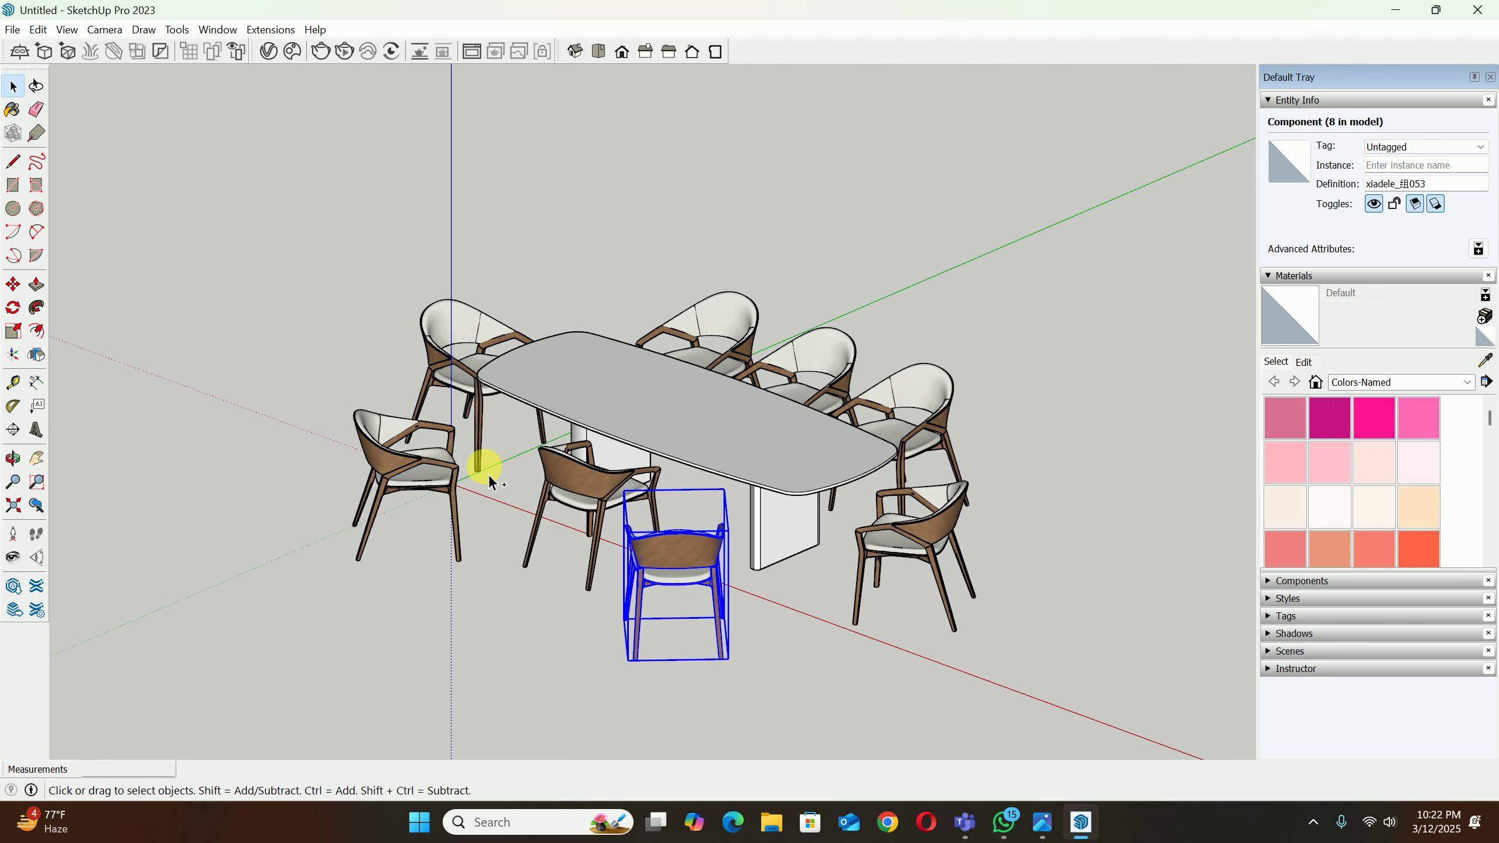
left_click(410, 474)
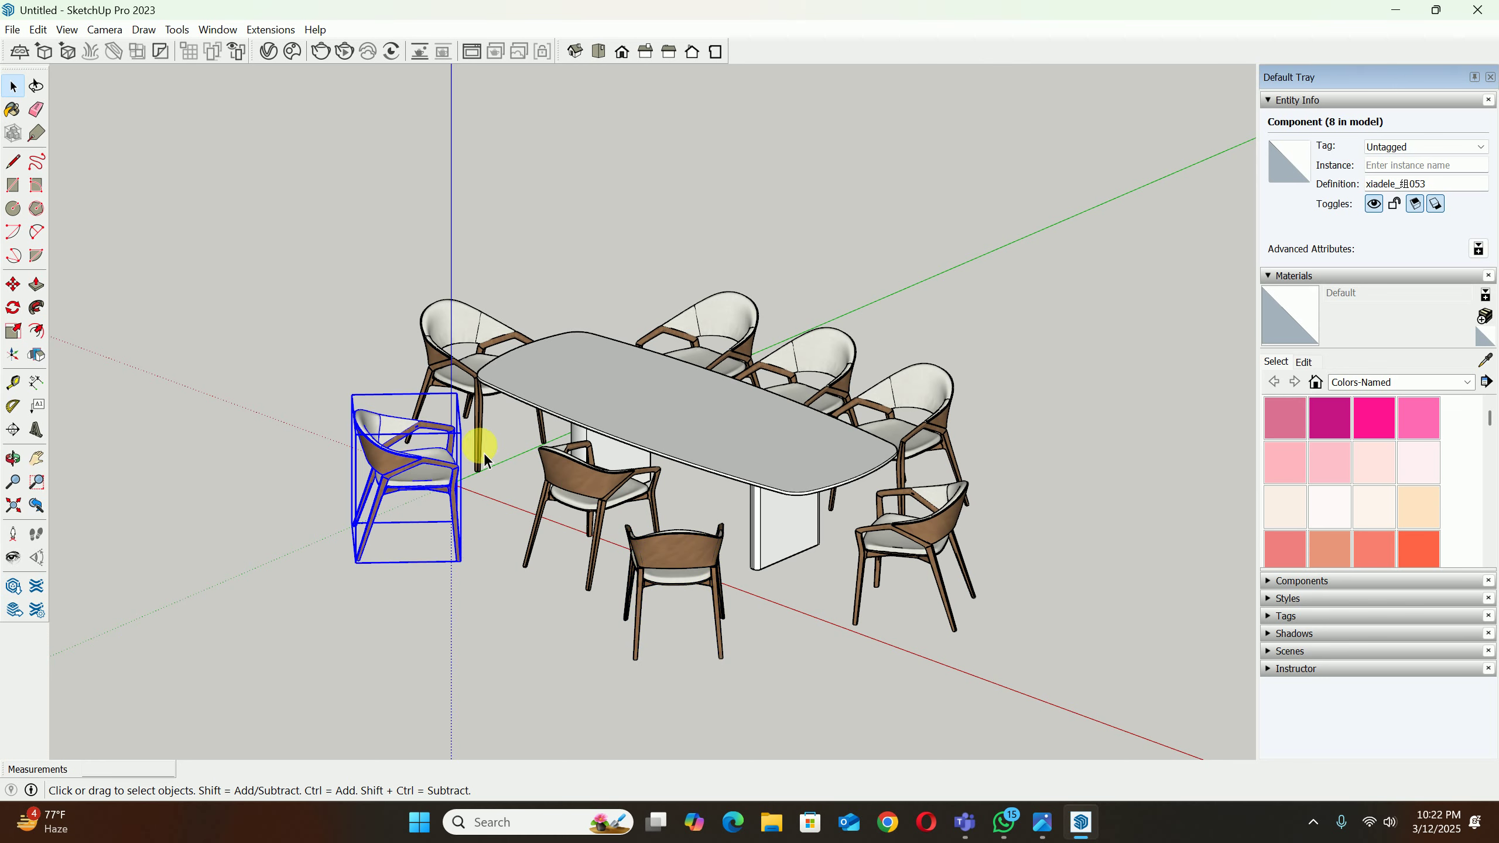
key("Delete")
Step: Copy the first far-side chair 2102 mm along the green axis to the vacant place on the near long side
left_click(720, 295)
middle_click_drag(719, 295, 642, 344)
key("m")
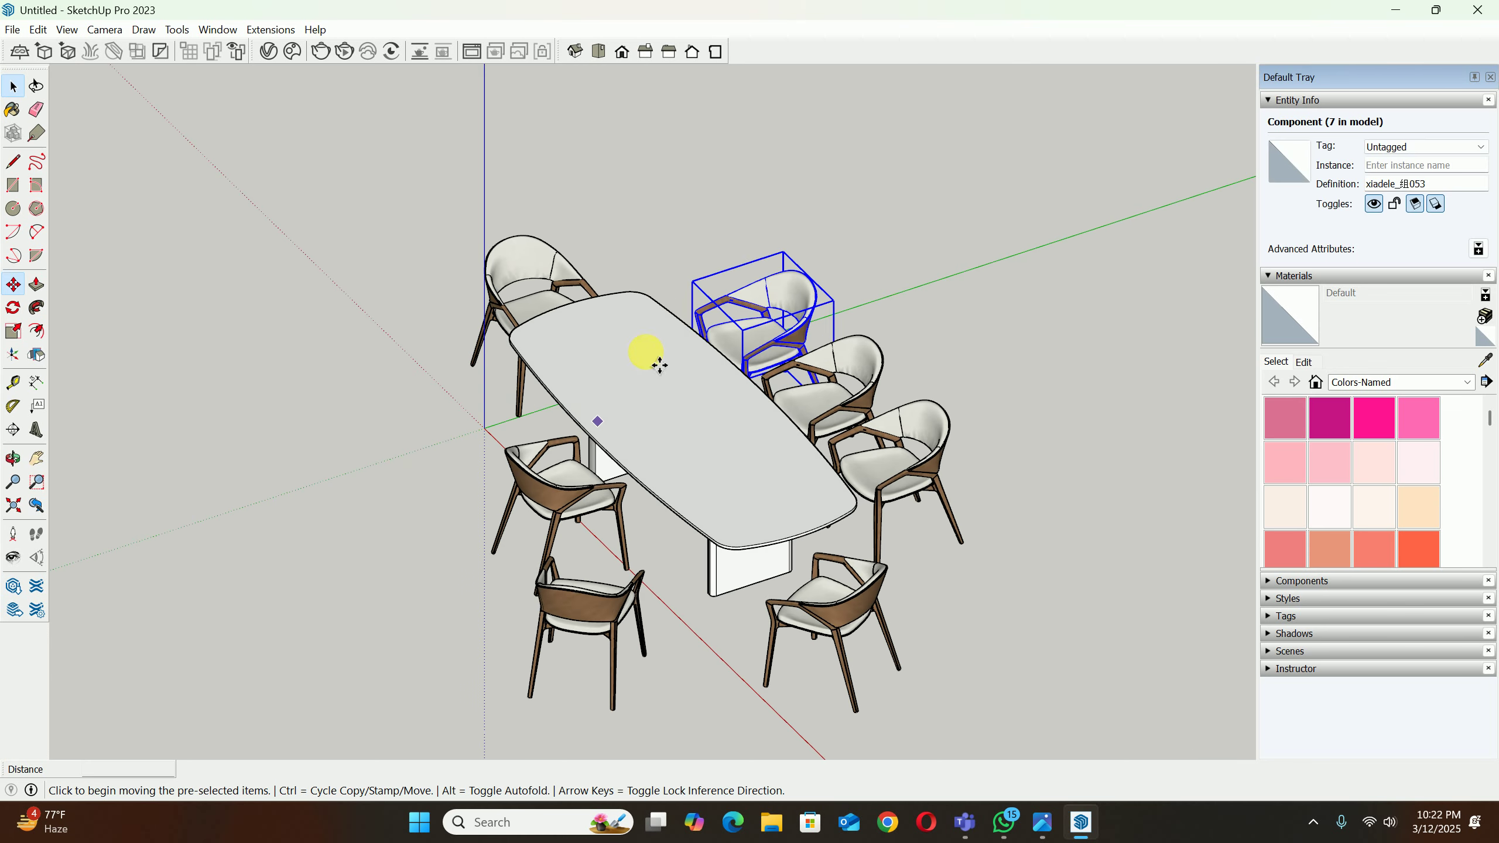
key("ctrl")
left_click(694, 284)
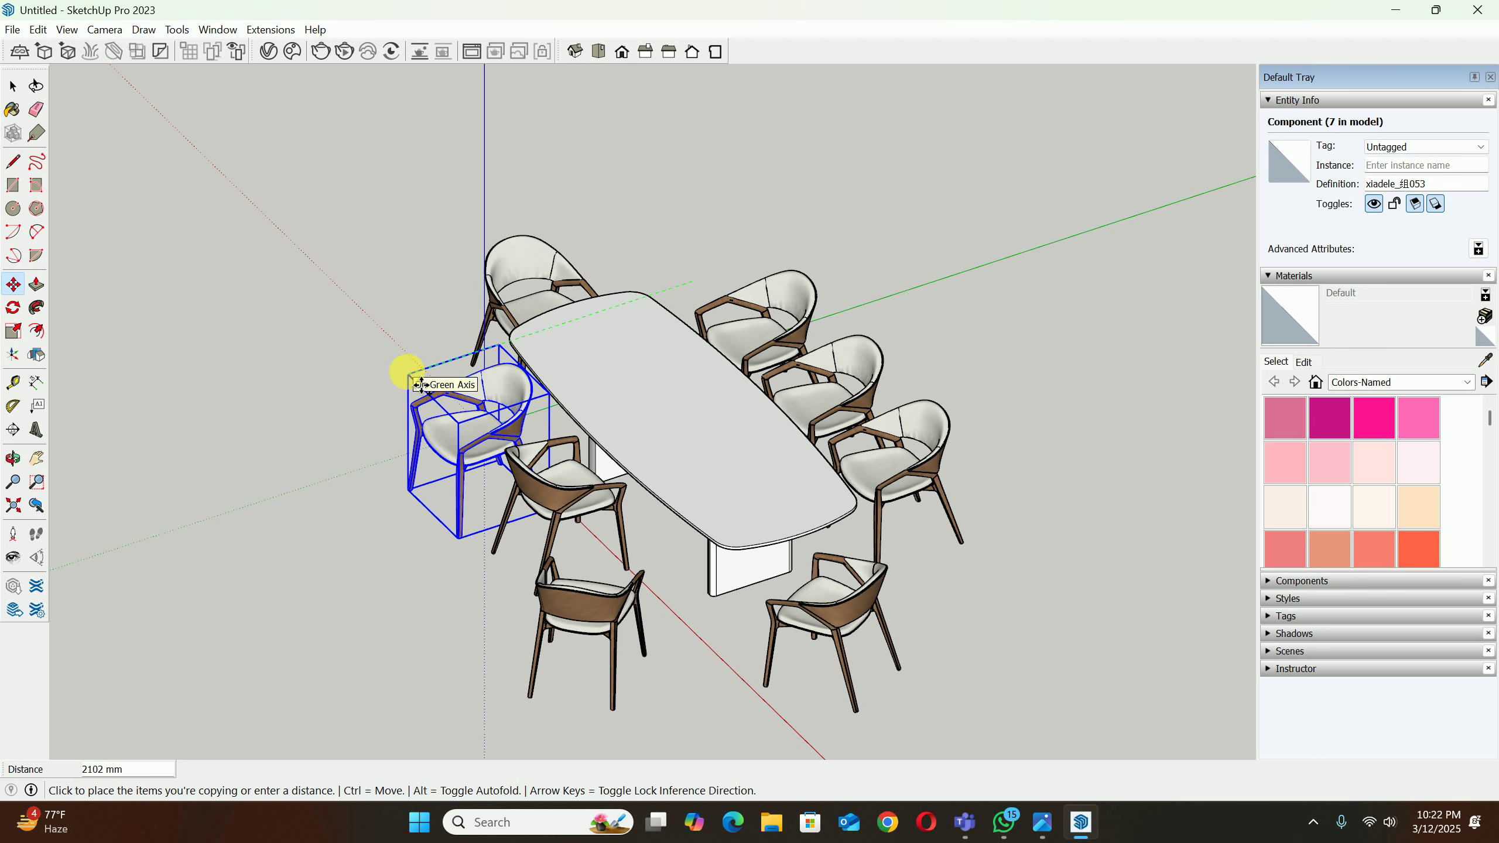
left_click(421, 384)
Step: Flip the copied near-side chair so it faces the table, and delete it after checking its placement
key("space")
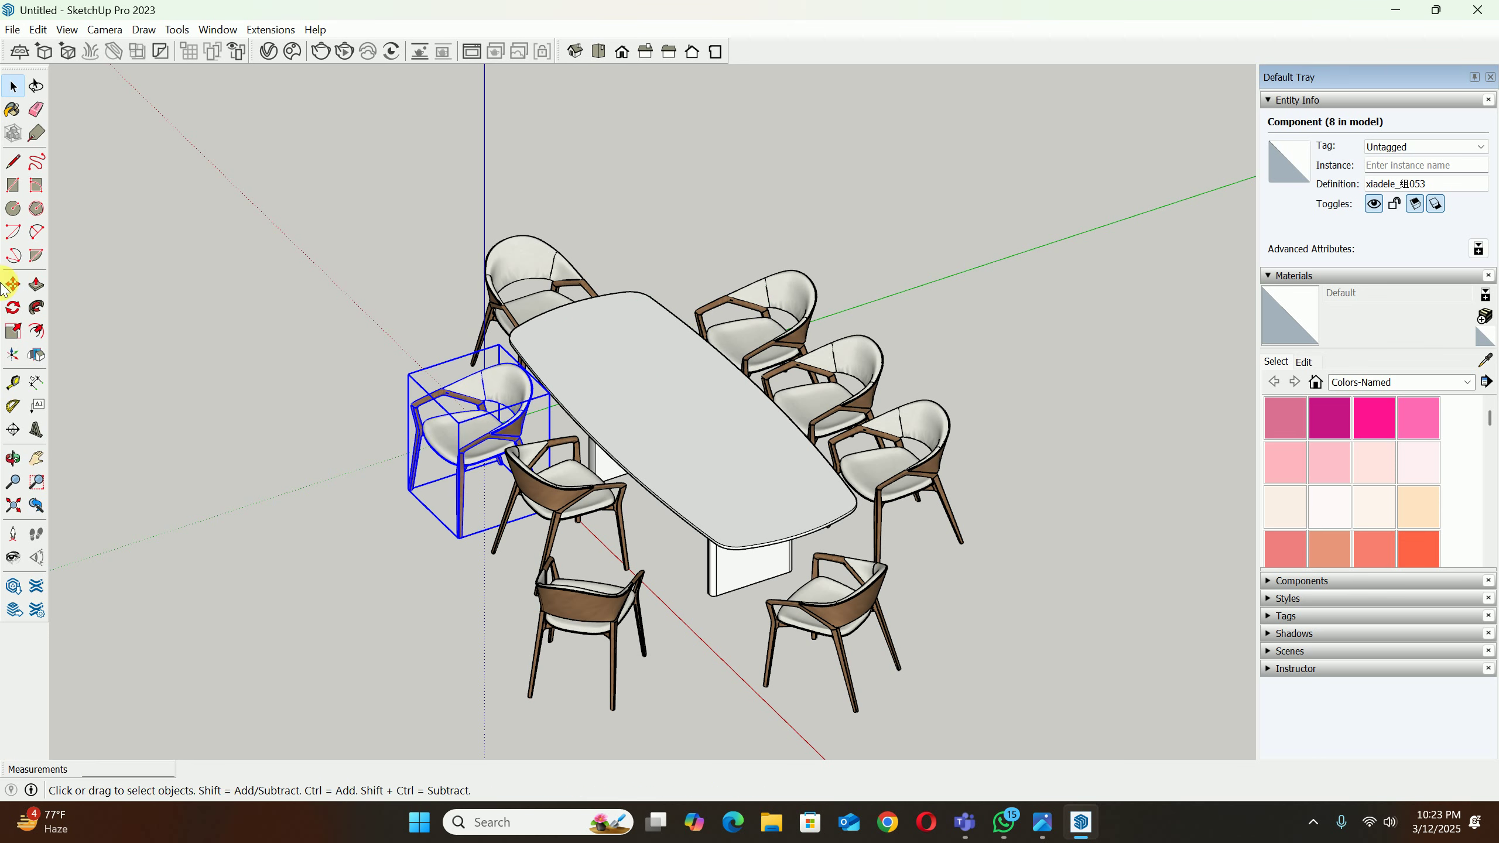
key("shift+f")
left_click(439, 349)
key("space")
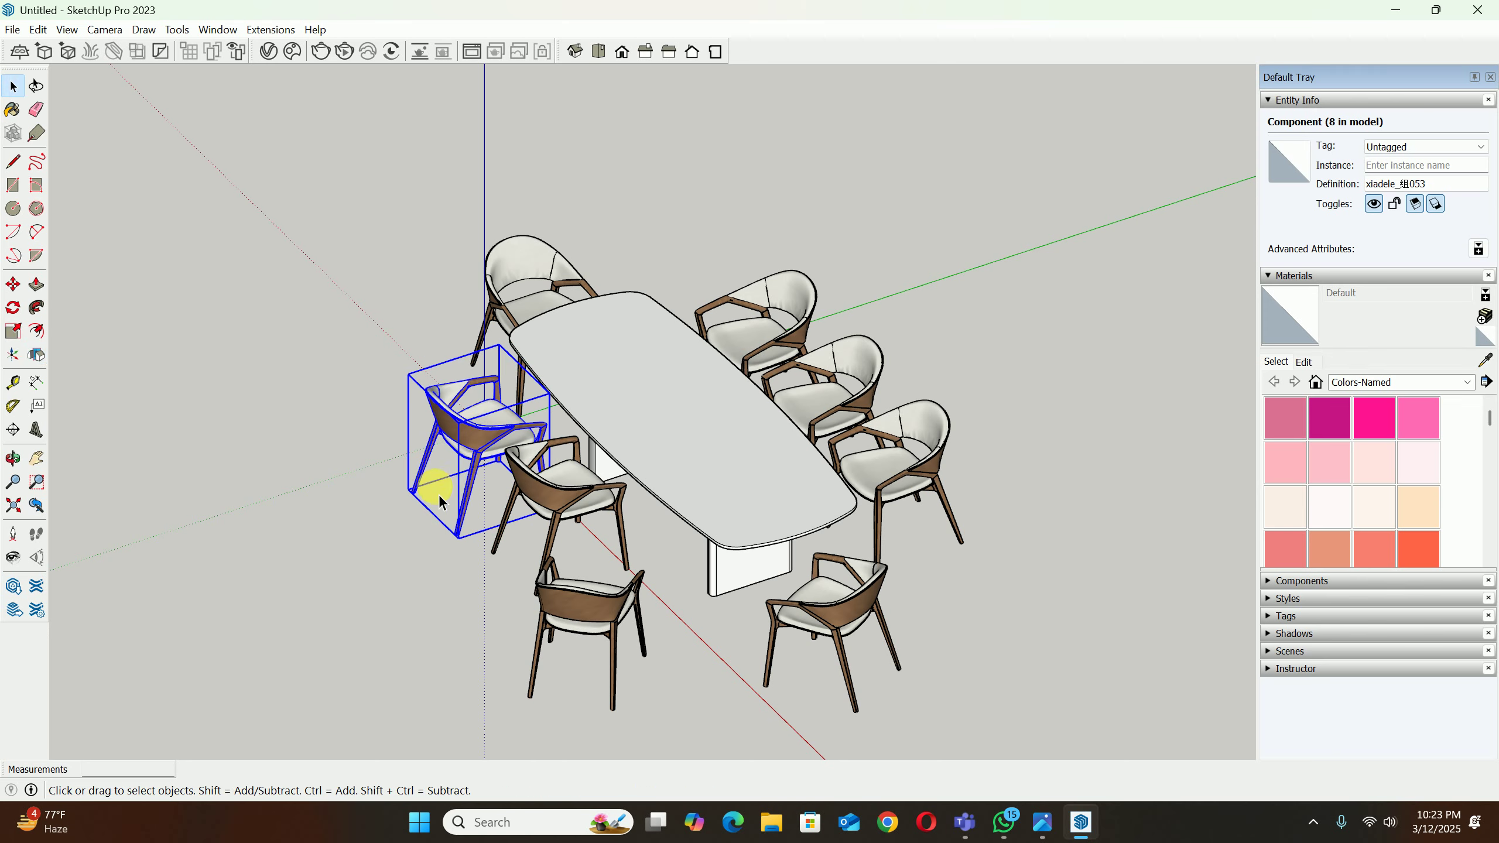
middle_click_drag(440, 497, 509, 529)
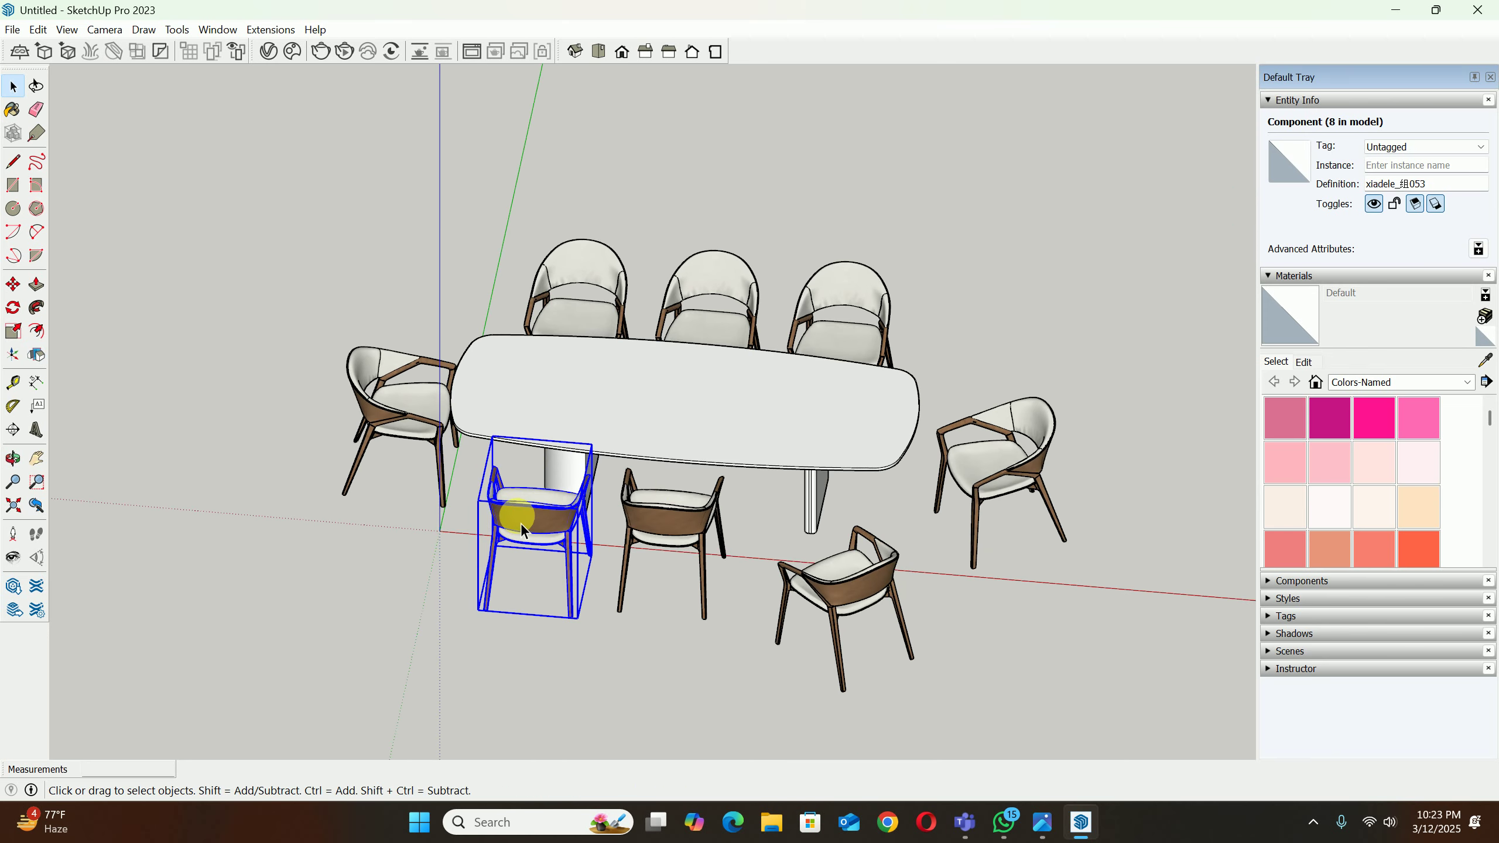
key("Delete")
Step: Copy the middle near-side chair along the red axis to the vacant first place on the near long side
left_click(669, 581)
key("m")
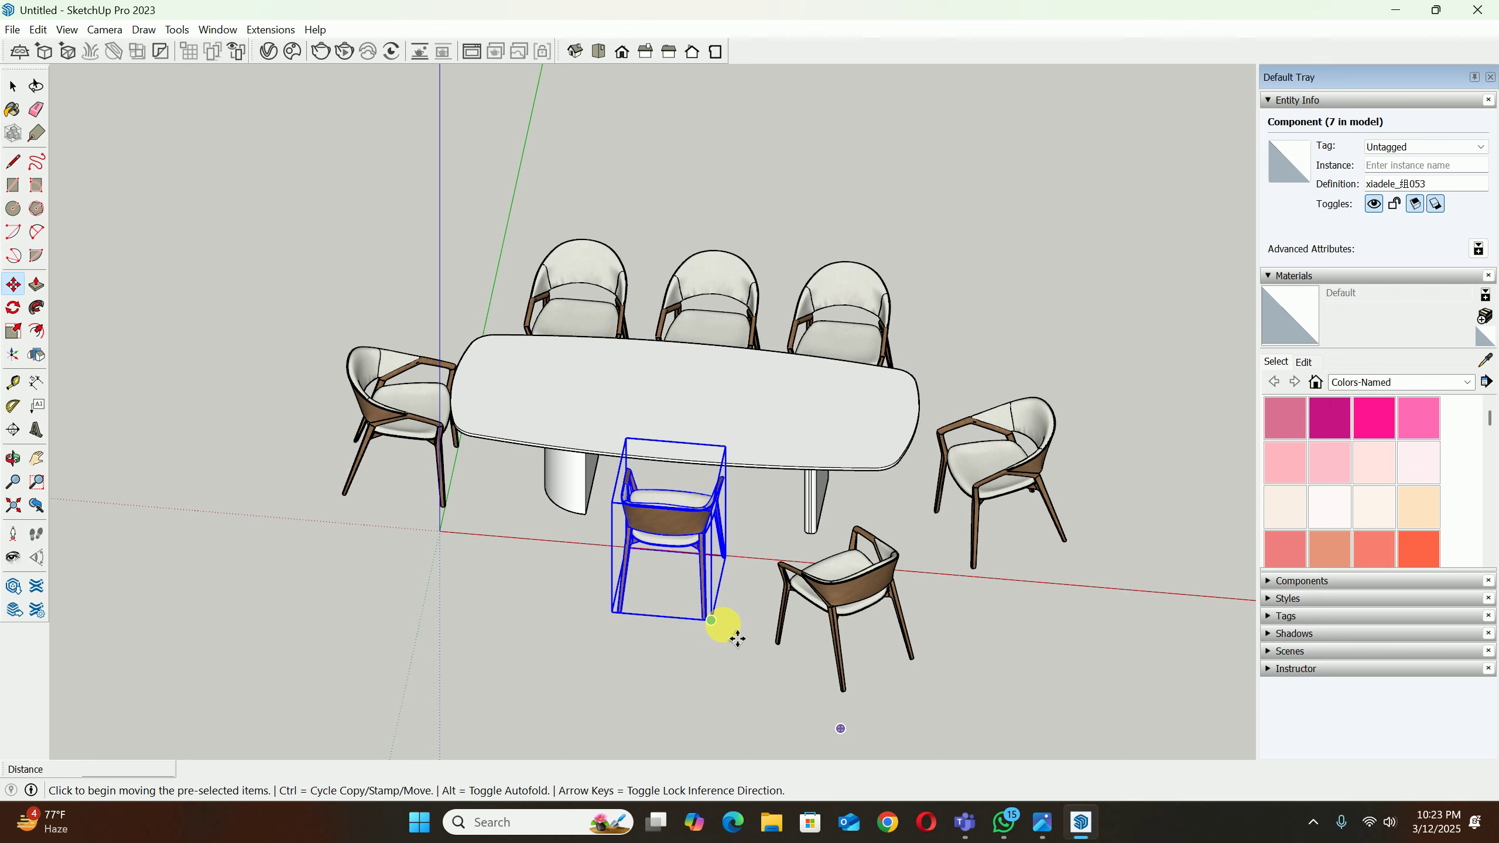
left_click_drag(737, 638, 585, 617)
key("ctrl")
key("space")
middle_click_drag(676, 572, 498, 603)
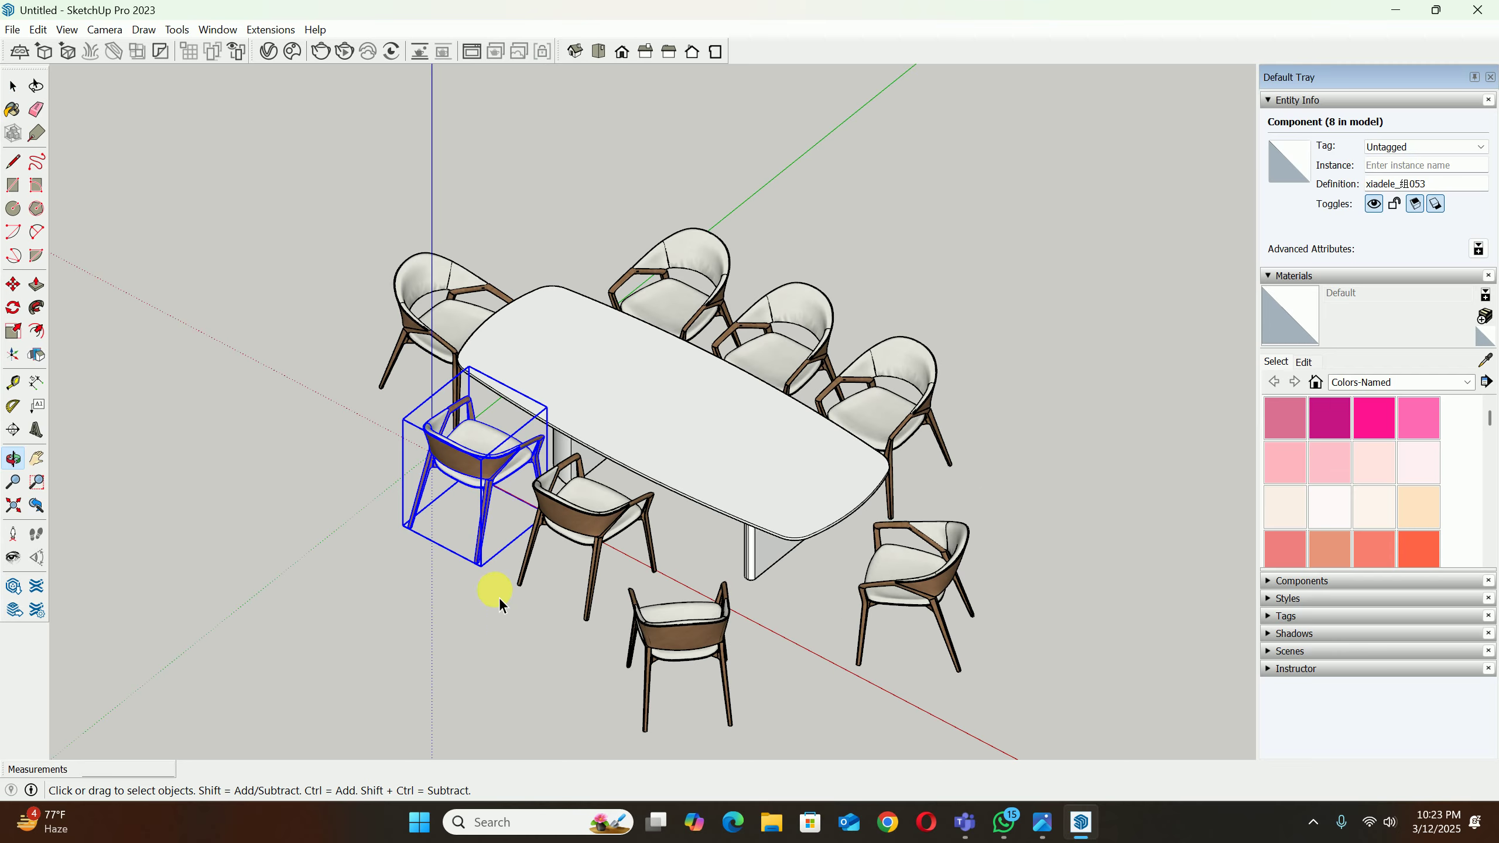
Step: Delete the last chair on the far long side of the table
middle_click_drag(701, 567, 731, 552)
left_click(913, 428)
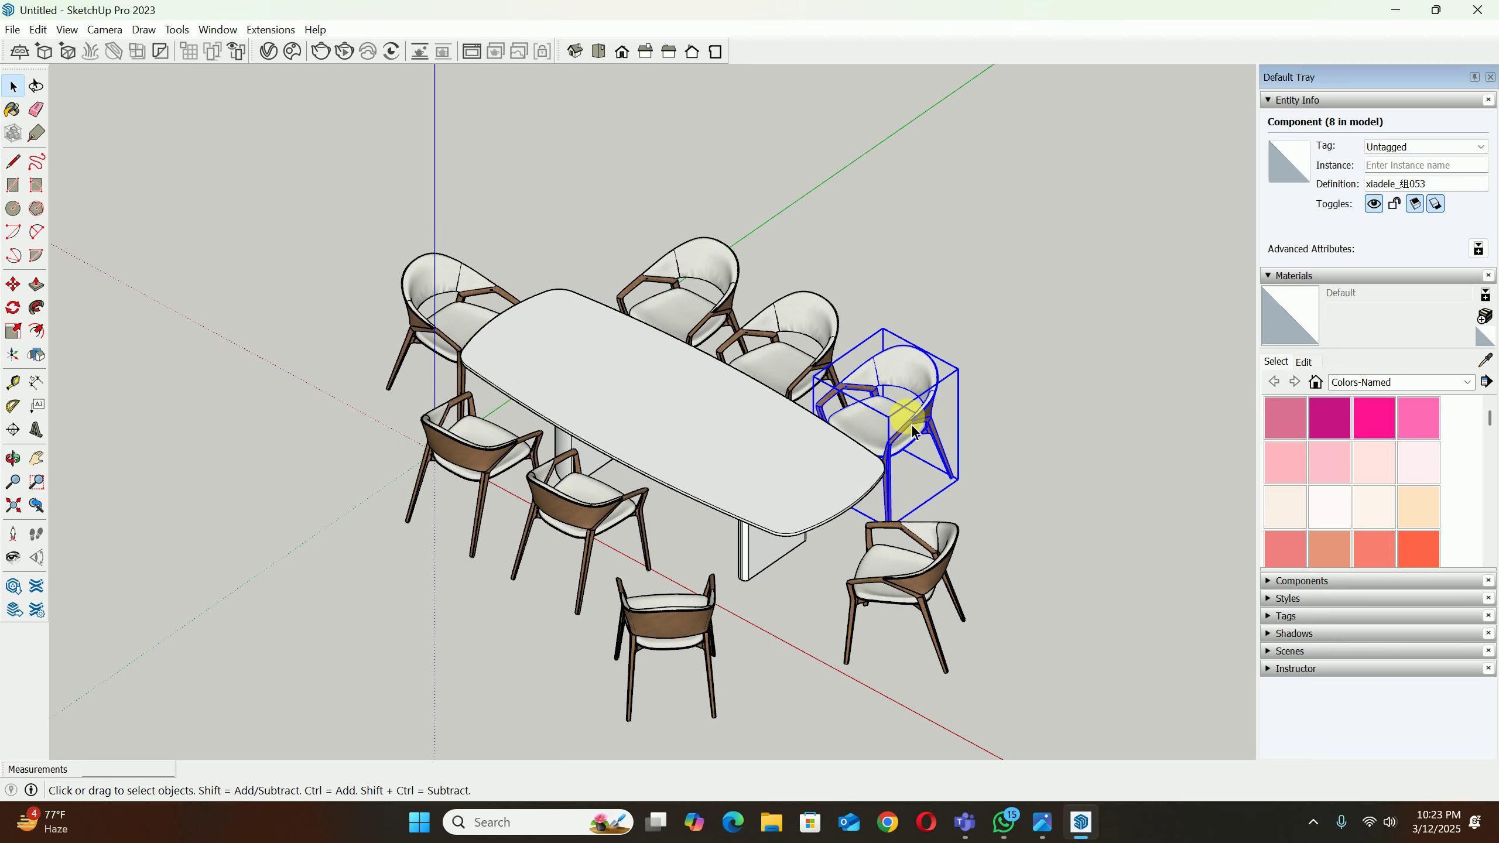
key("Delete")
Step: Try to rotate the last near-side chair around the vertical axis
left_click(702, 614)
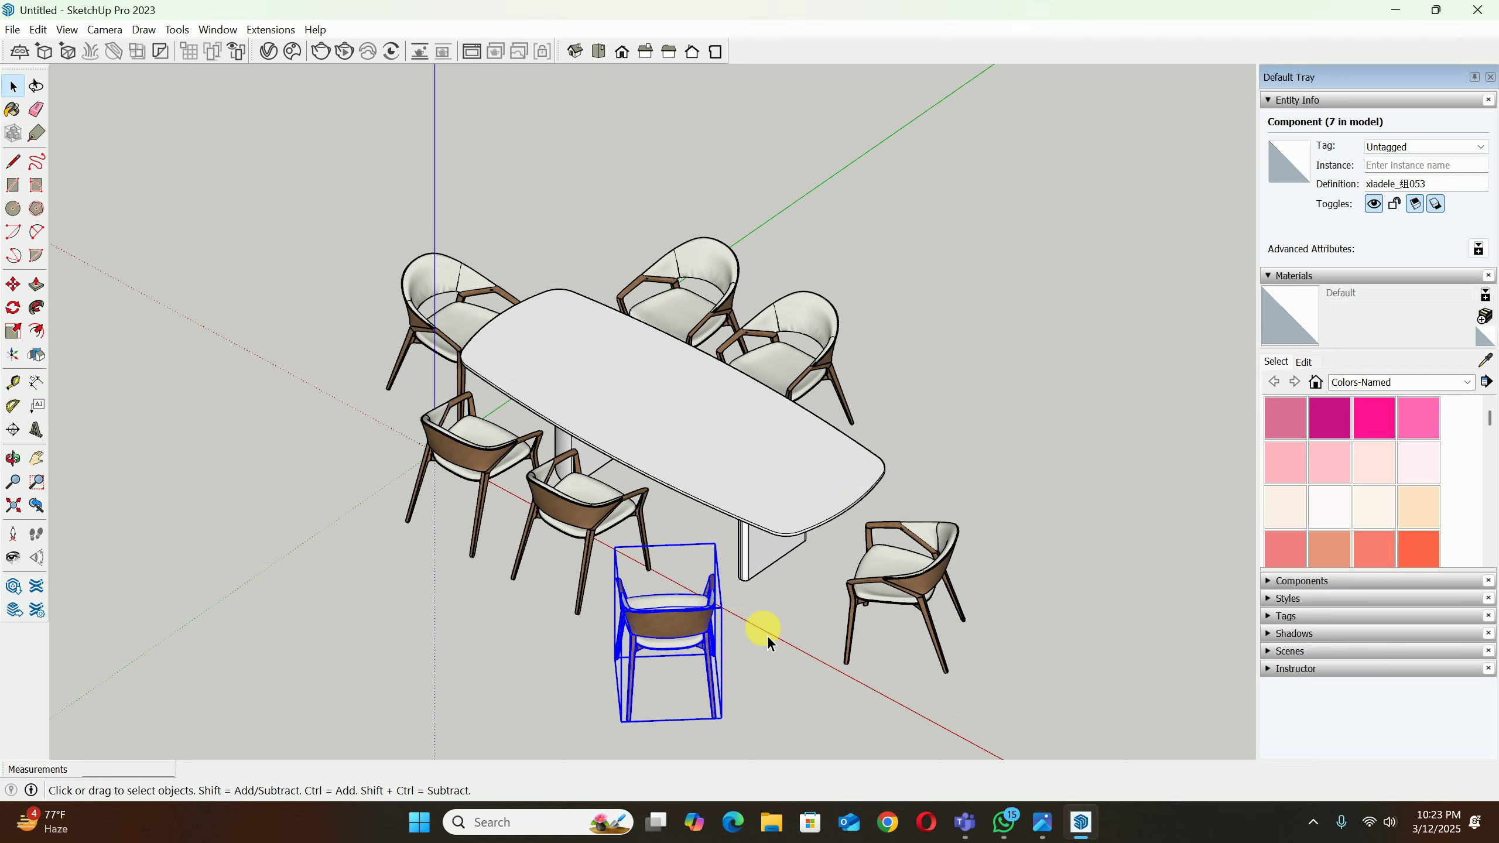
key("q")
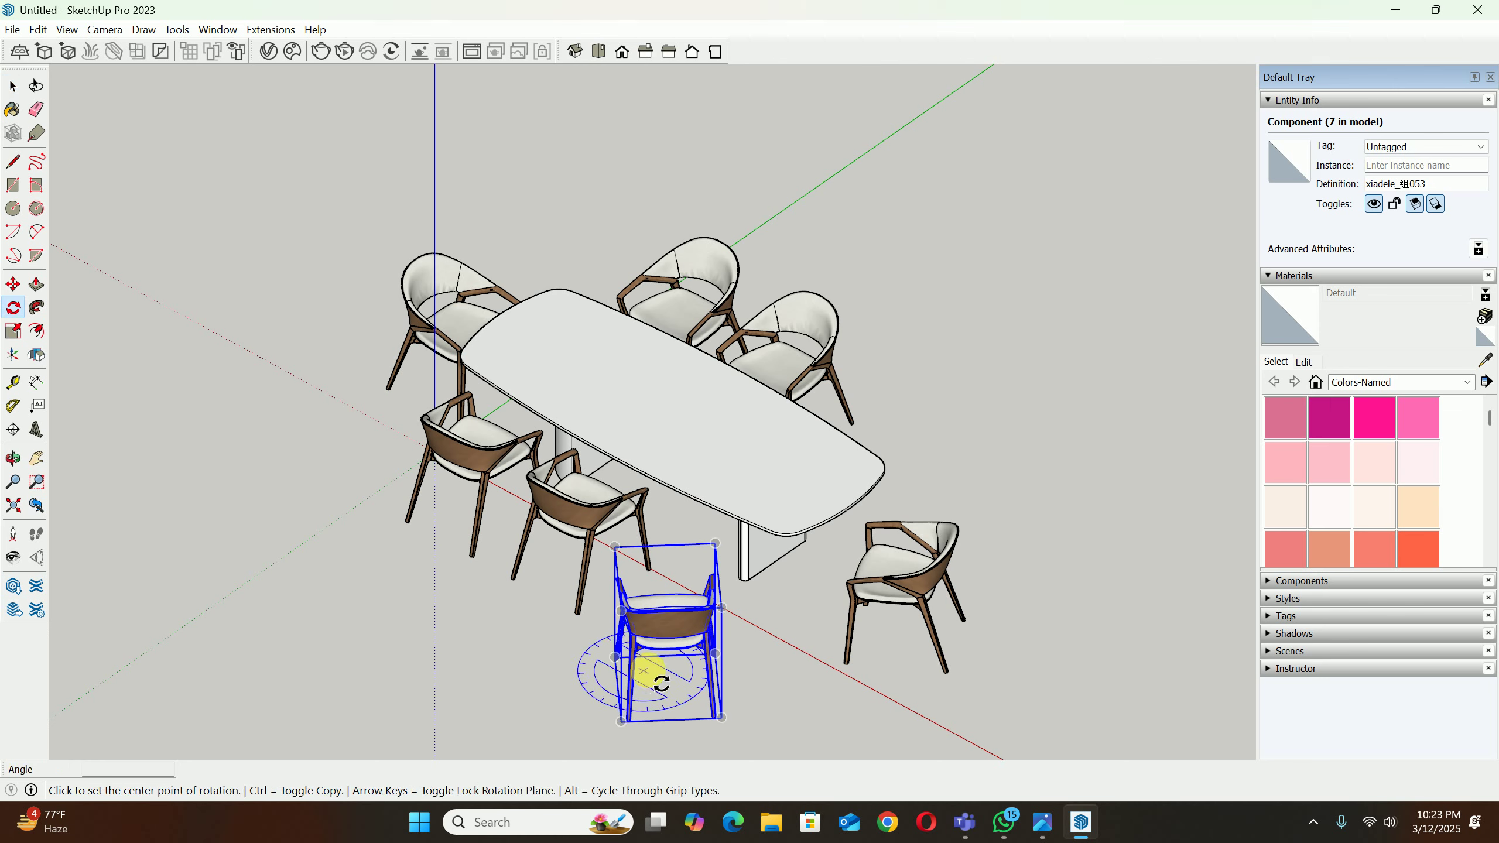
left_click(667, 679)
left_click(768, 716)
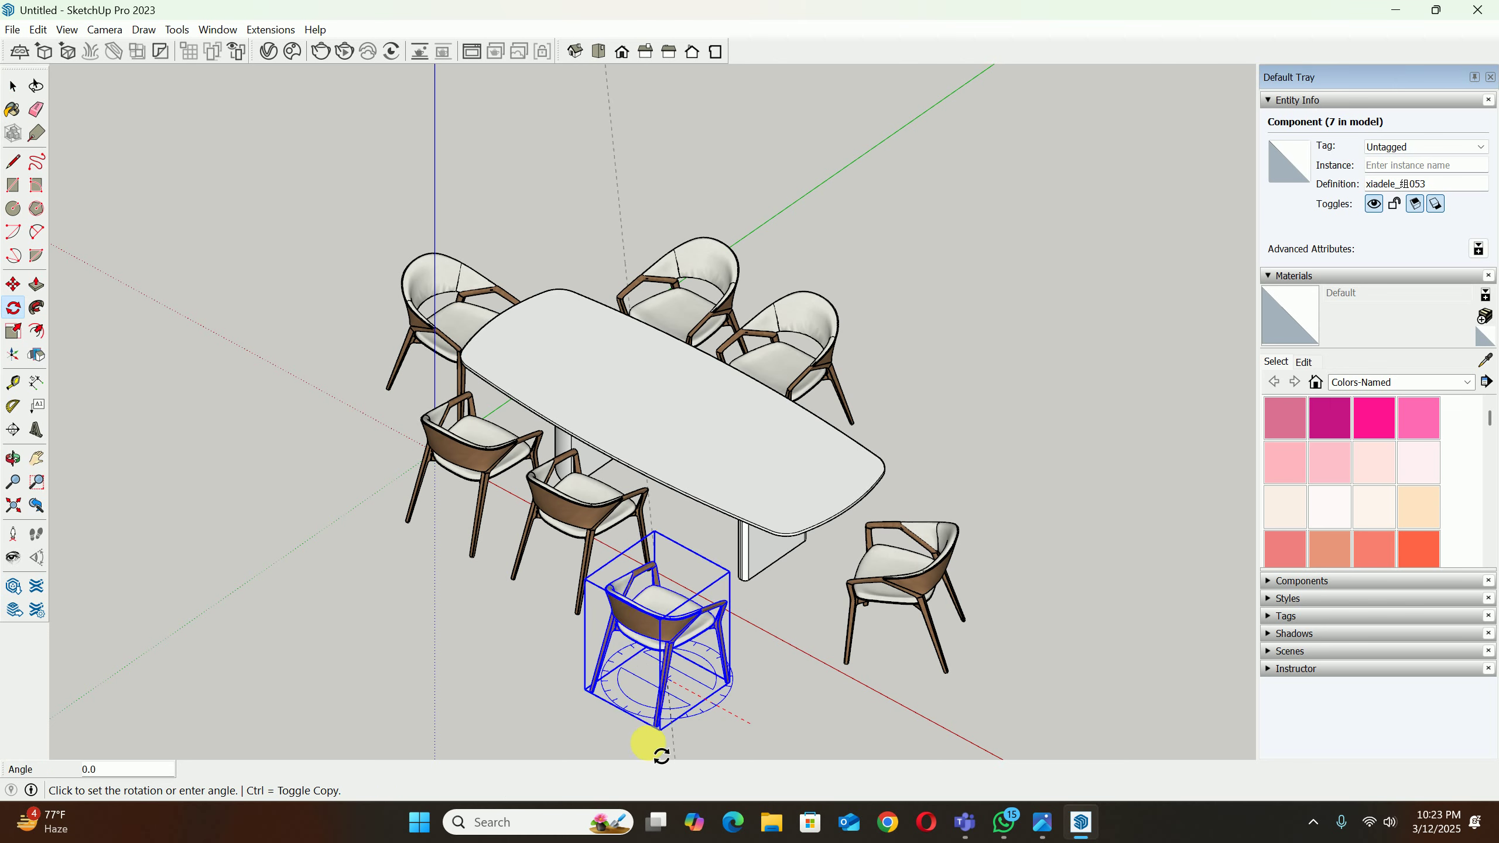
left_click(619, 735)
key("space")
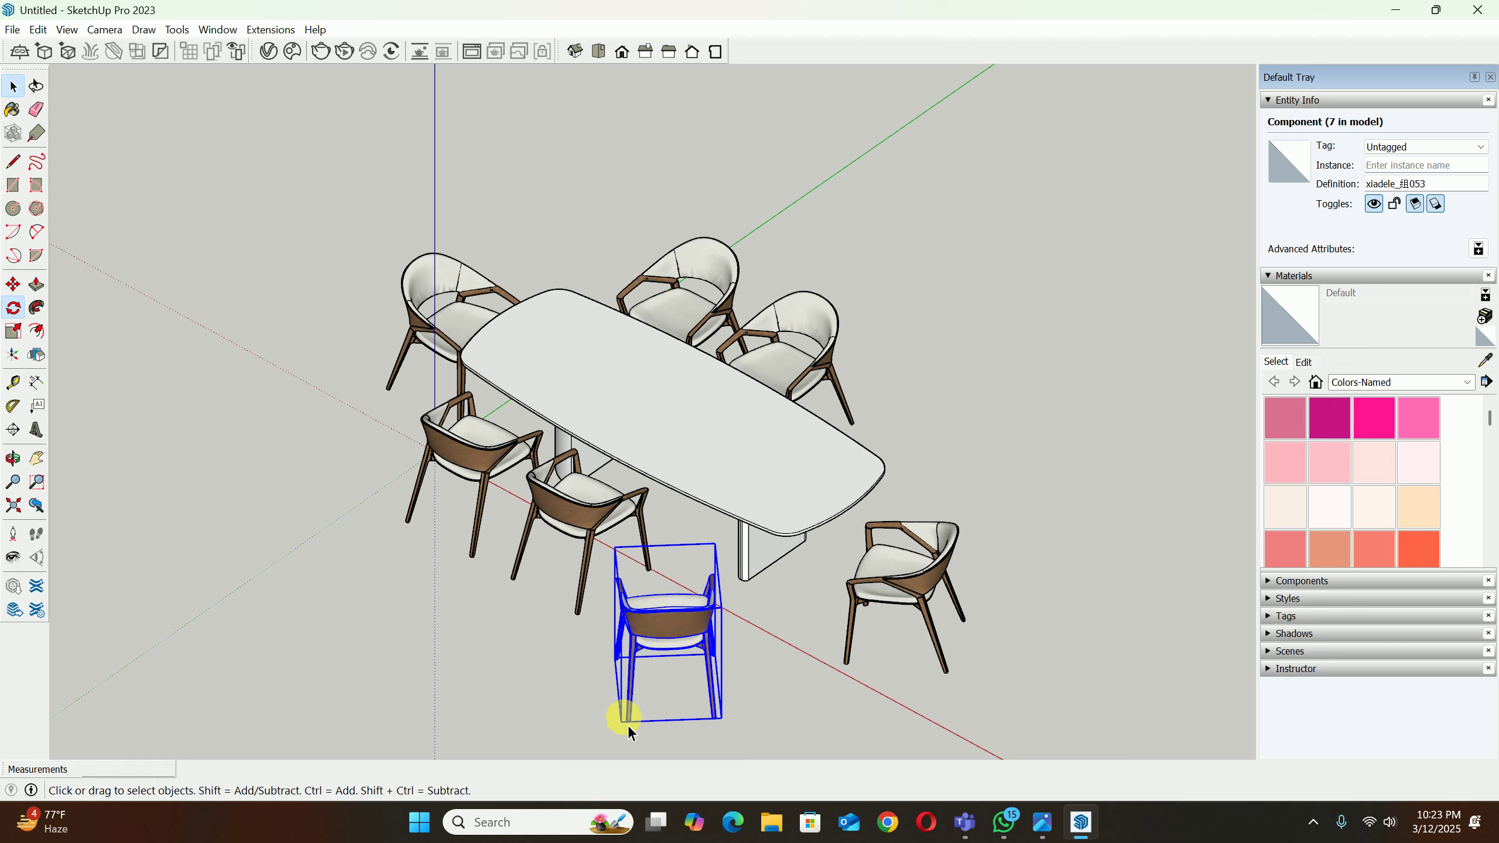
Step: Try to flip the last near-side chair about its green and red planes
left_click(31, 356)
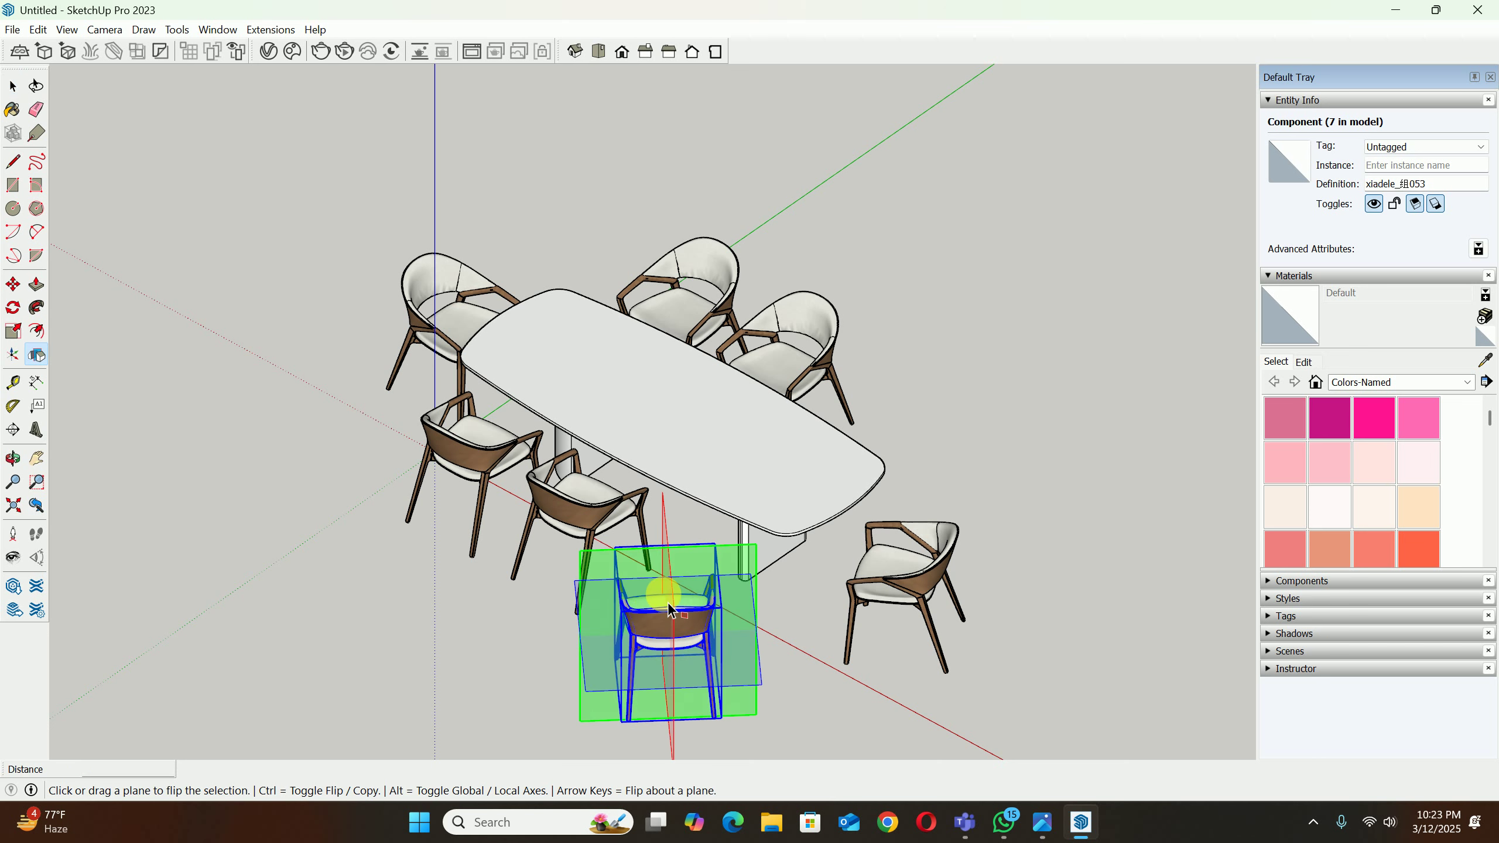
left_click(751, 565)
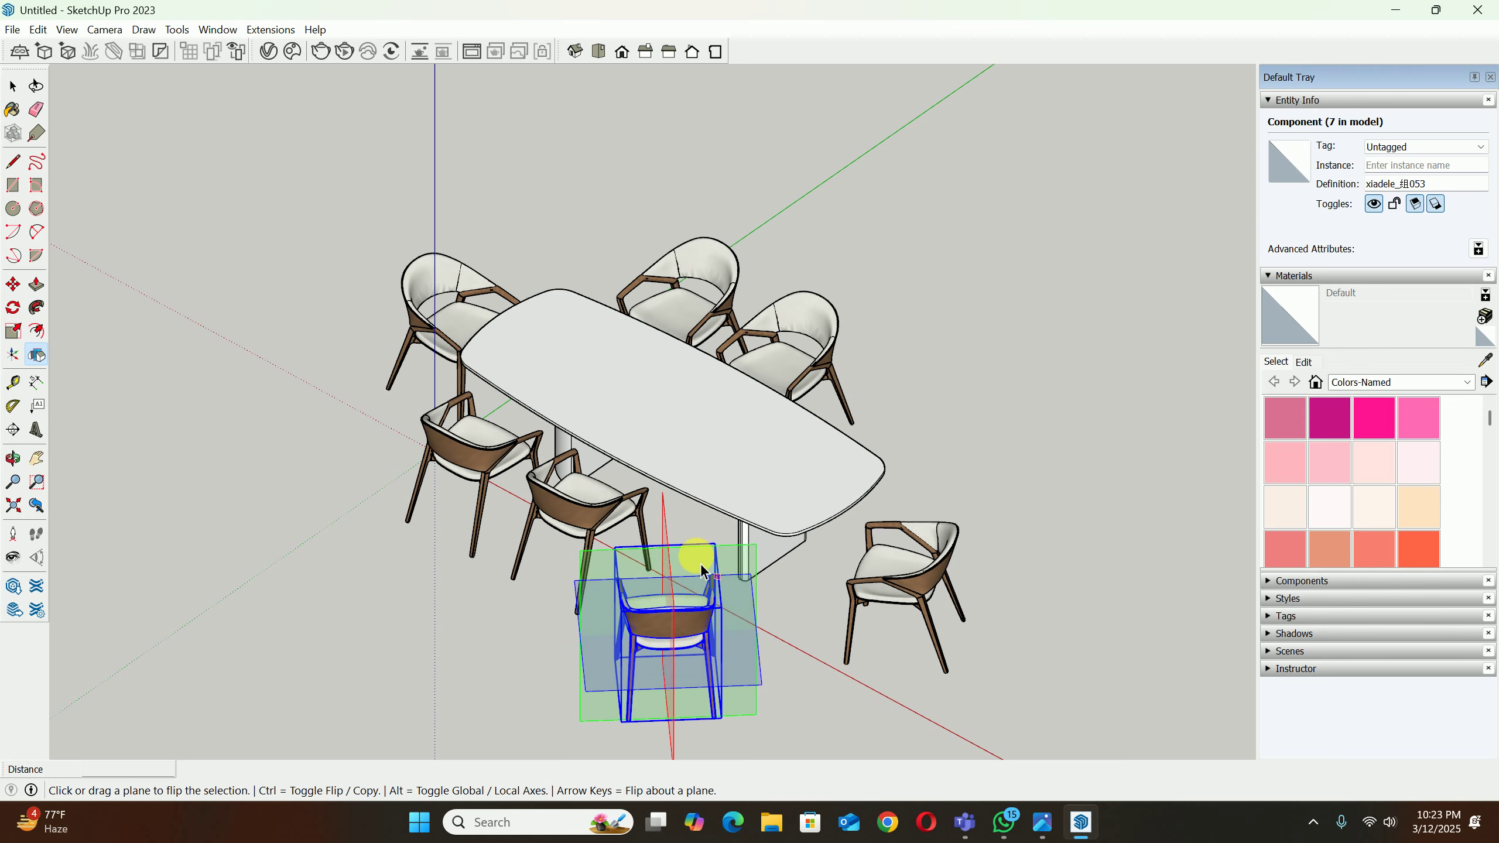
left_click(663, 525)
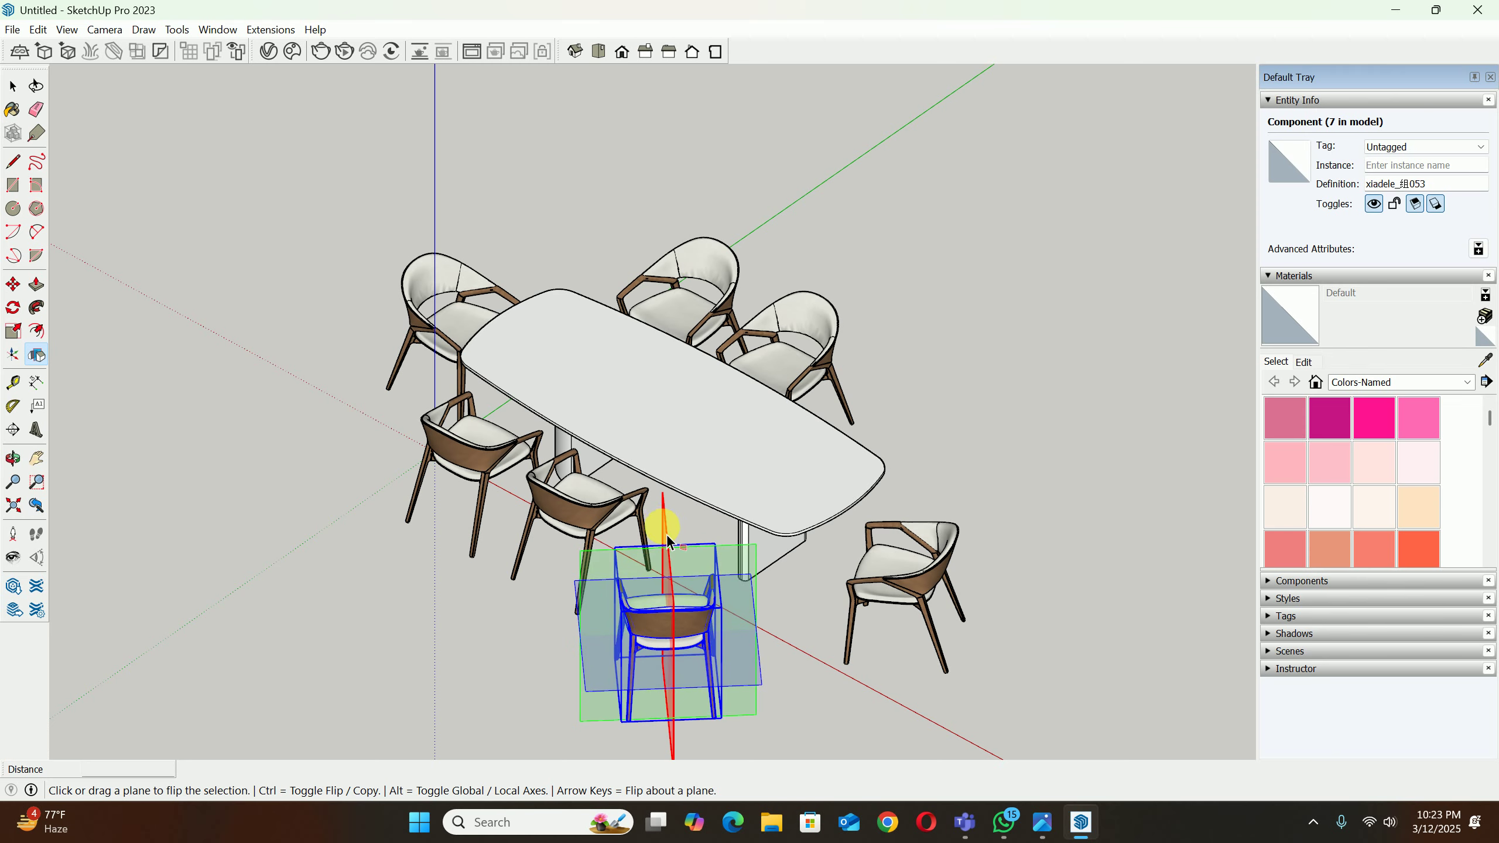
middle_click_drag(670, 529, 824, 472)
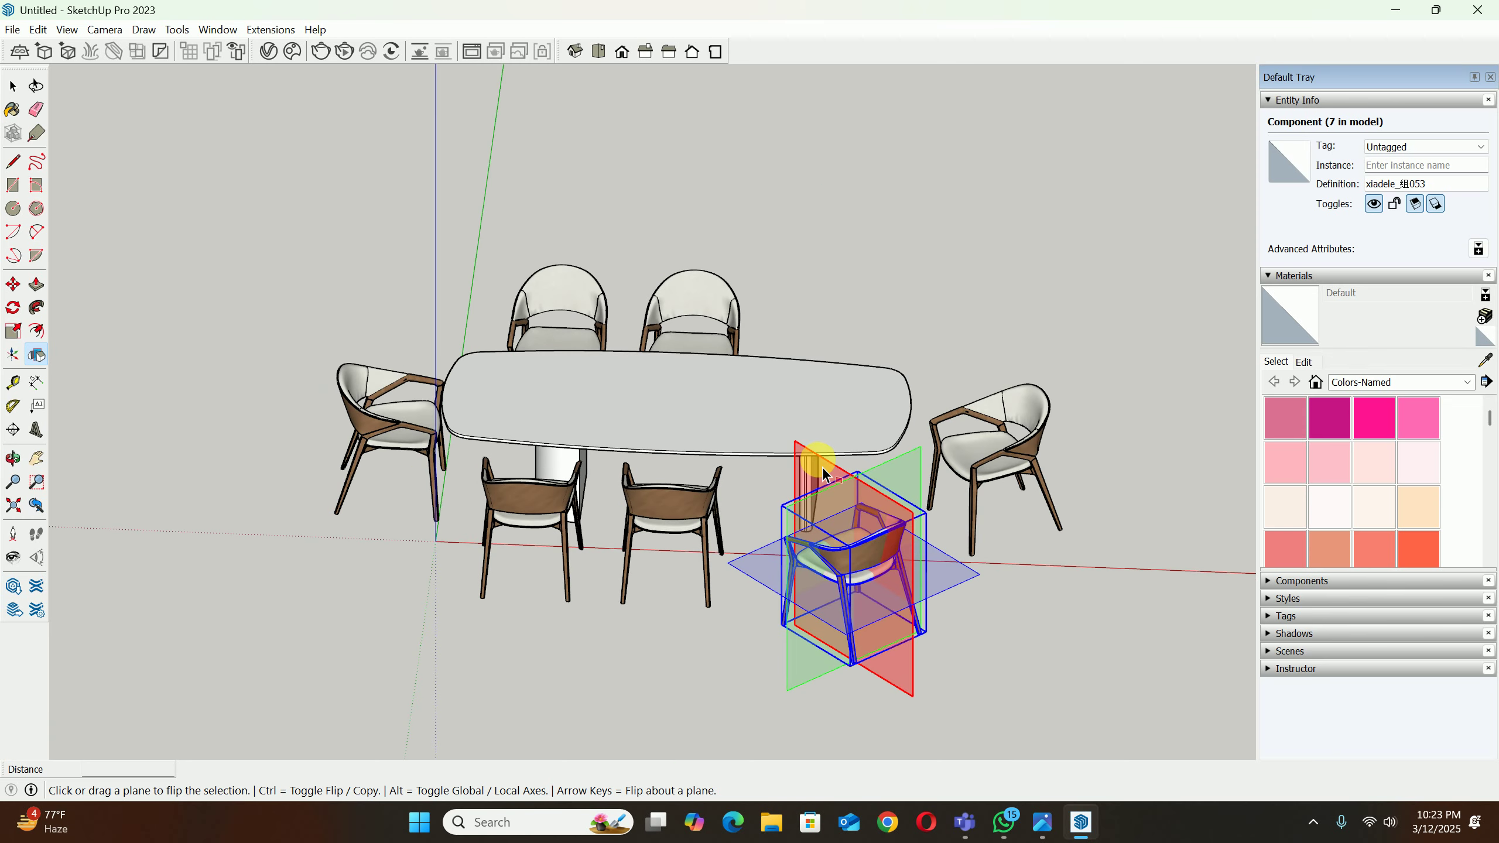
key("space")
Step: Rotate the last near-side chair 90 degrees around the vertical axis
key("q")
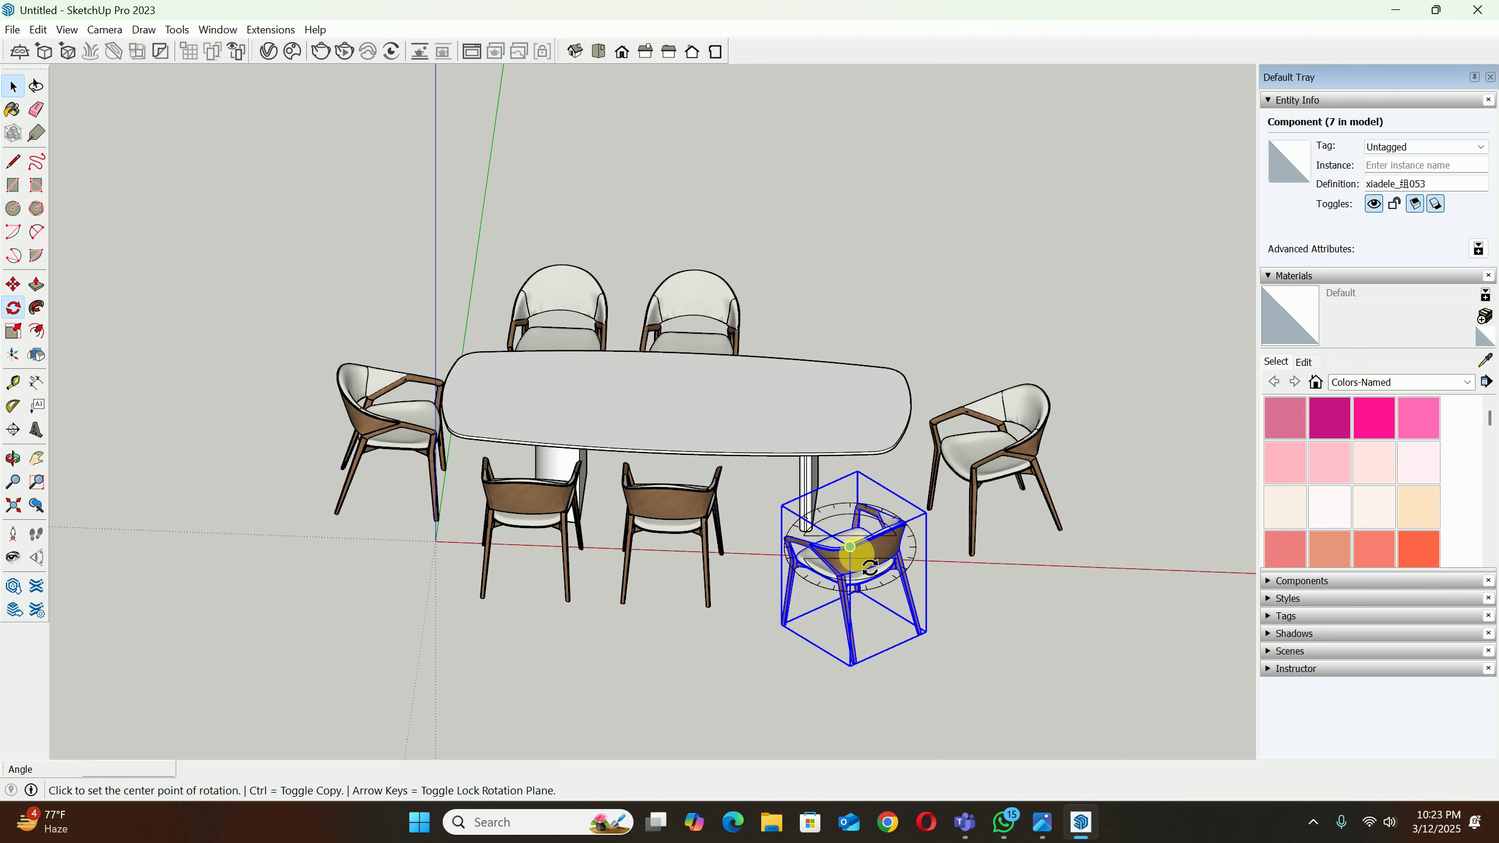
scroll(868, 614, "up", 3)
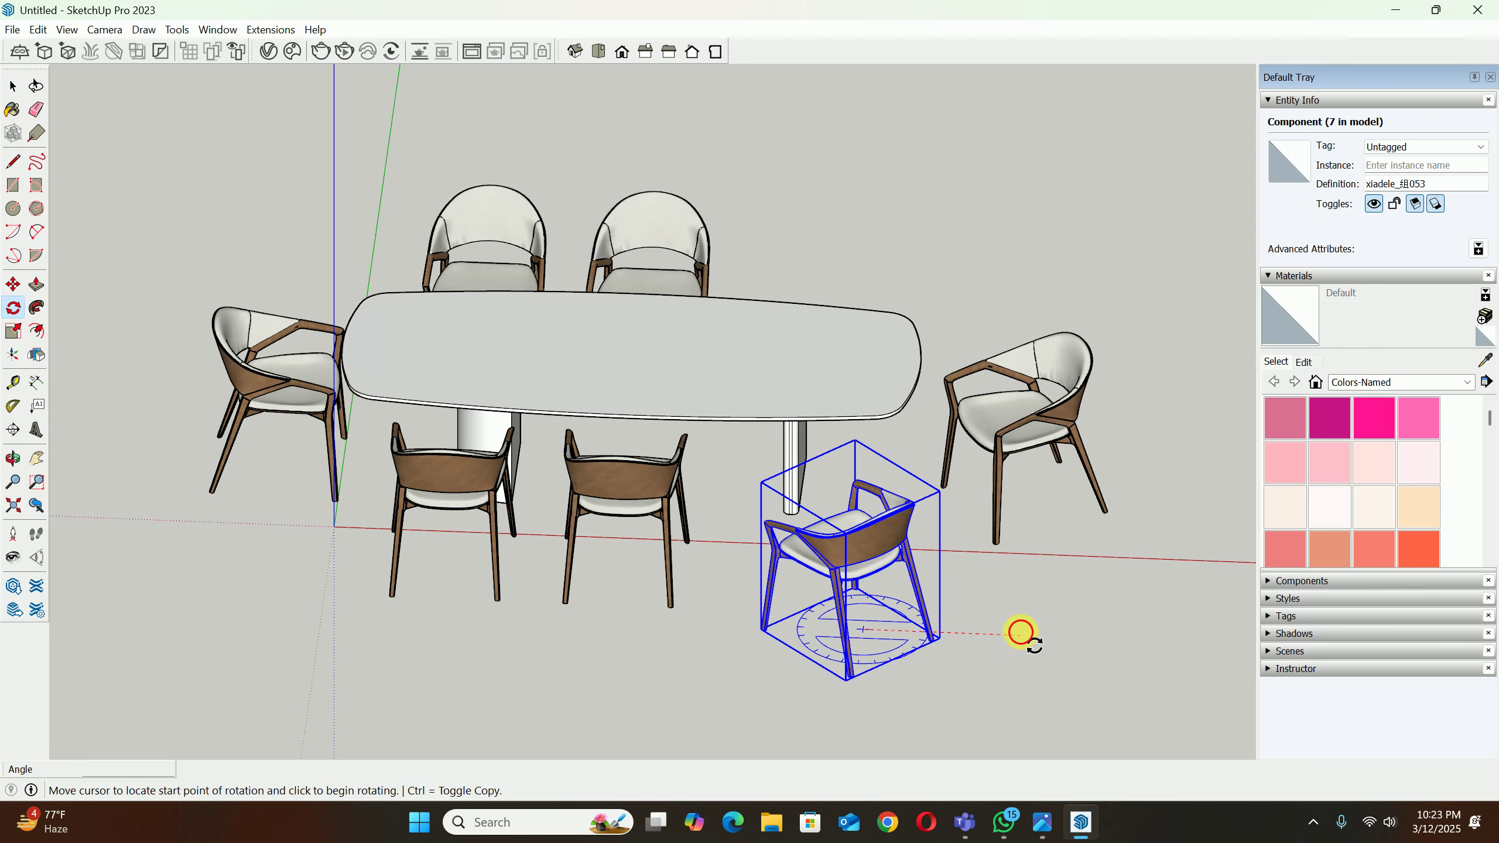
left_click(1020, 632)
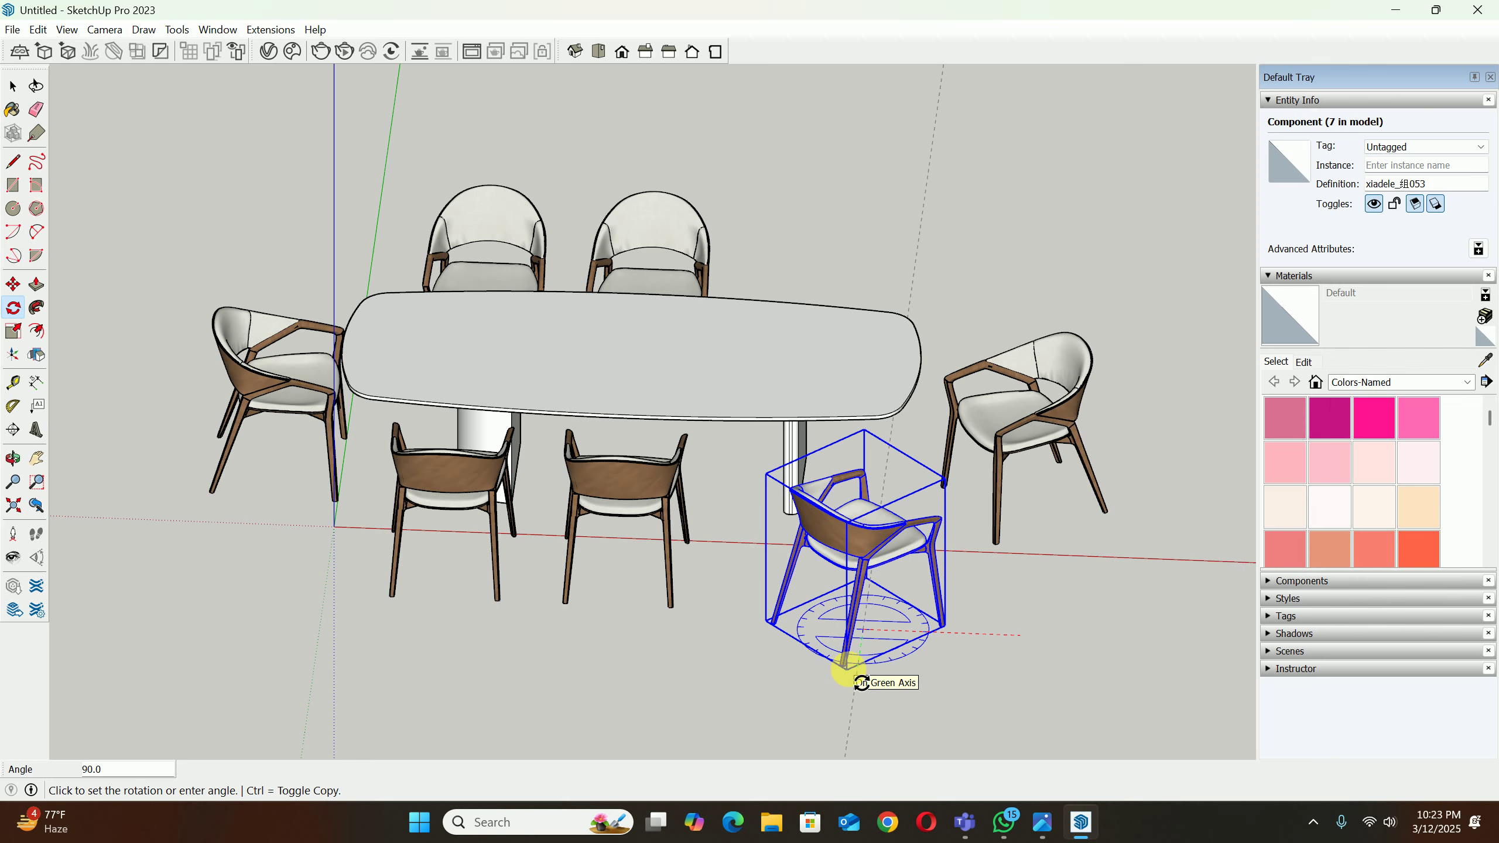
left_click(861, 682)
Step: Move the rotated near-side chair along the red axis toward its neighbouring chair
key("m")
left_click(979, 663)
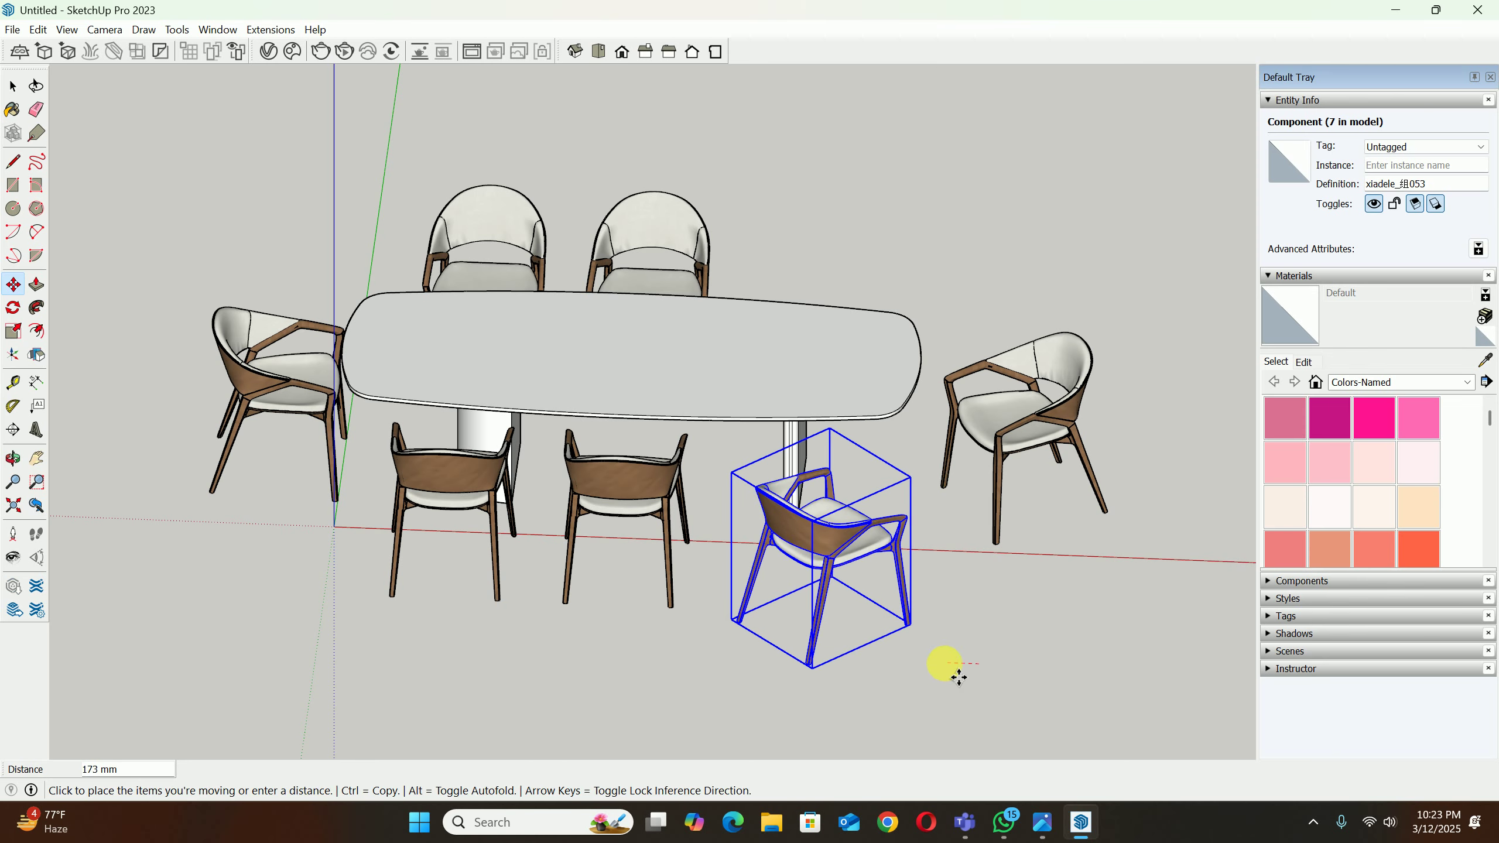
left_click(910, 667)
key("space")
Step: Copy the angled near-side chair 2600 mm along the green axis to the far side of the table
middle_click_drag(882, 590, 606, 563)
left_click(997, 433)
middle_click_drag(970, 436, 694, 542)
left_click(672, 531)
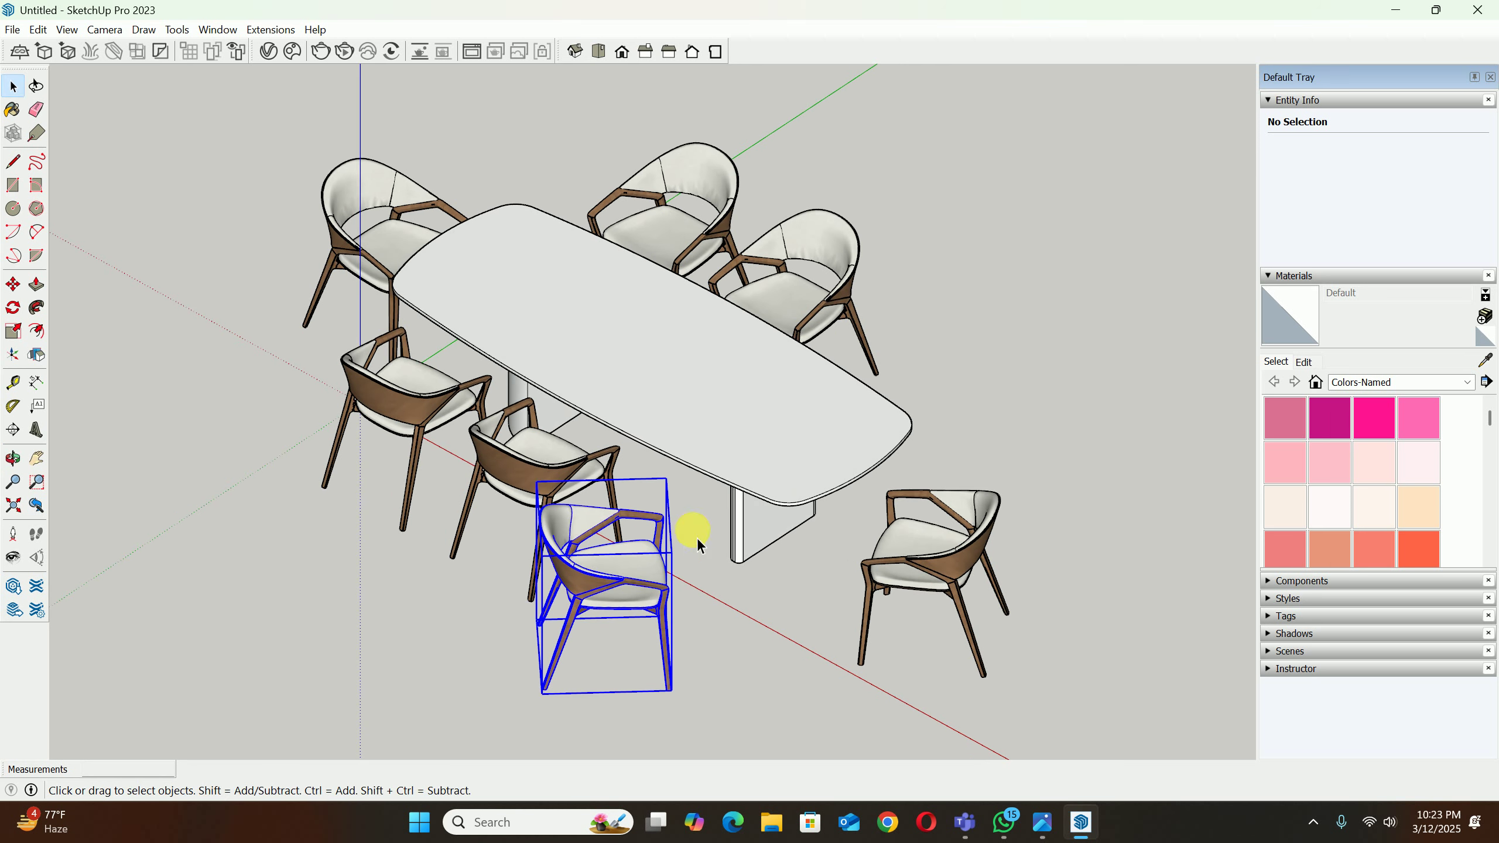
key("m")
left_click(988, 740)
key("ctrl")
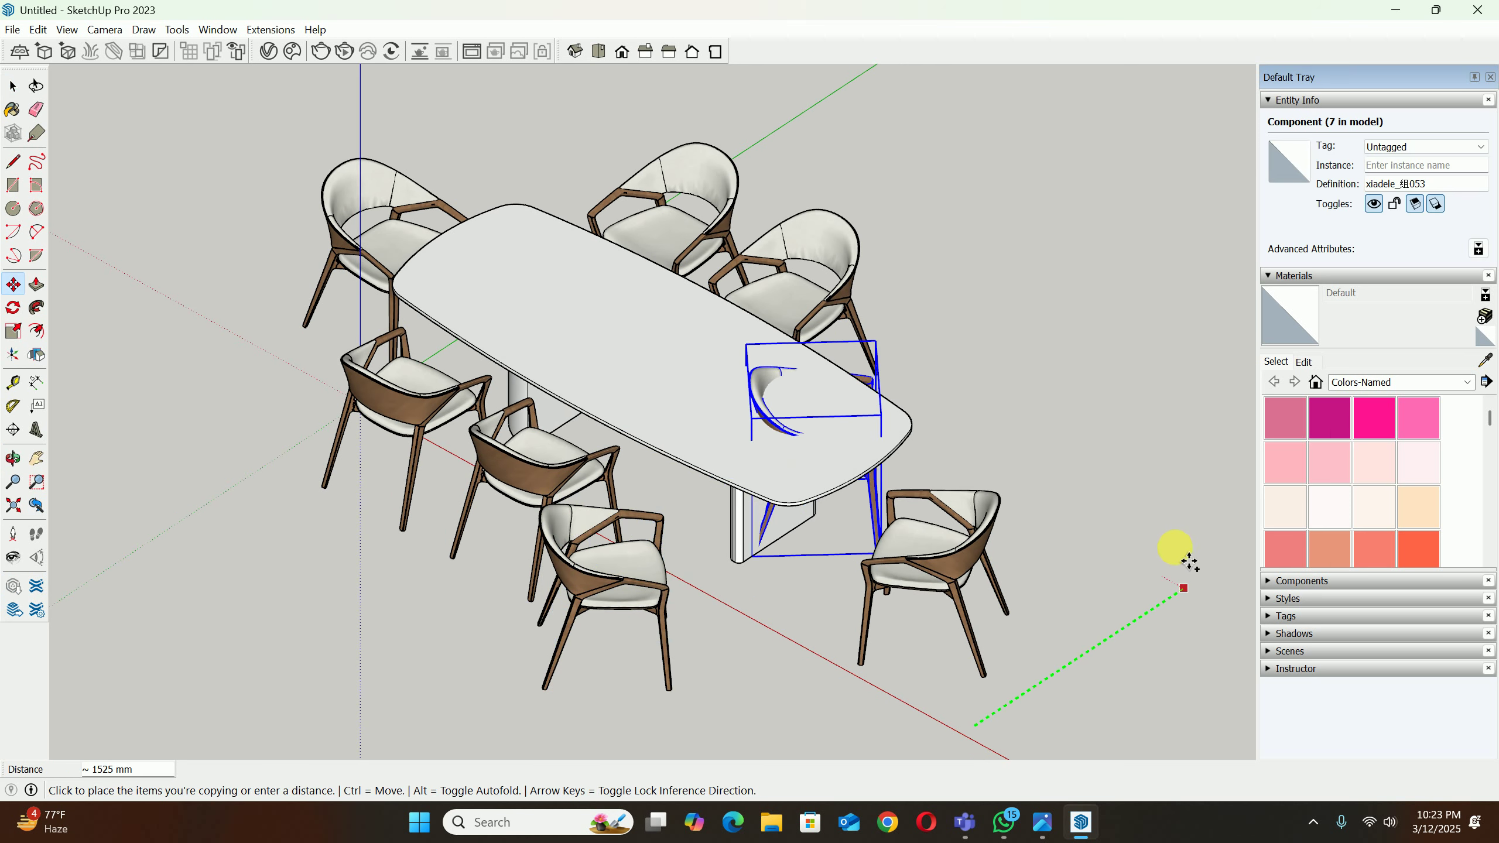
middle_click_drag(1085, 560, 970, 569, "shift")
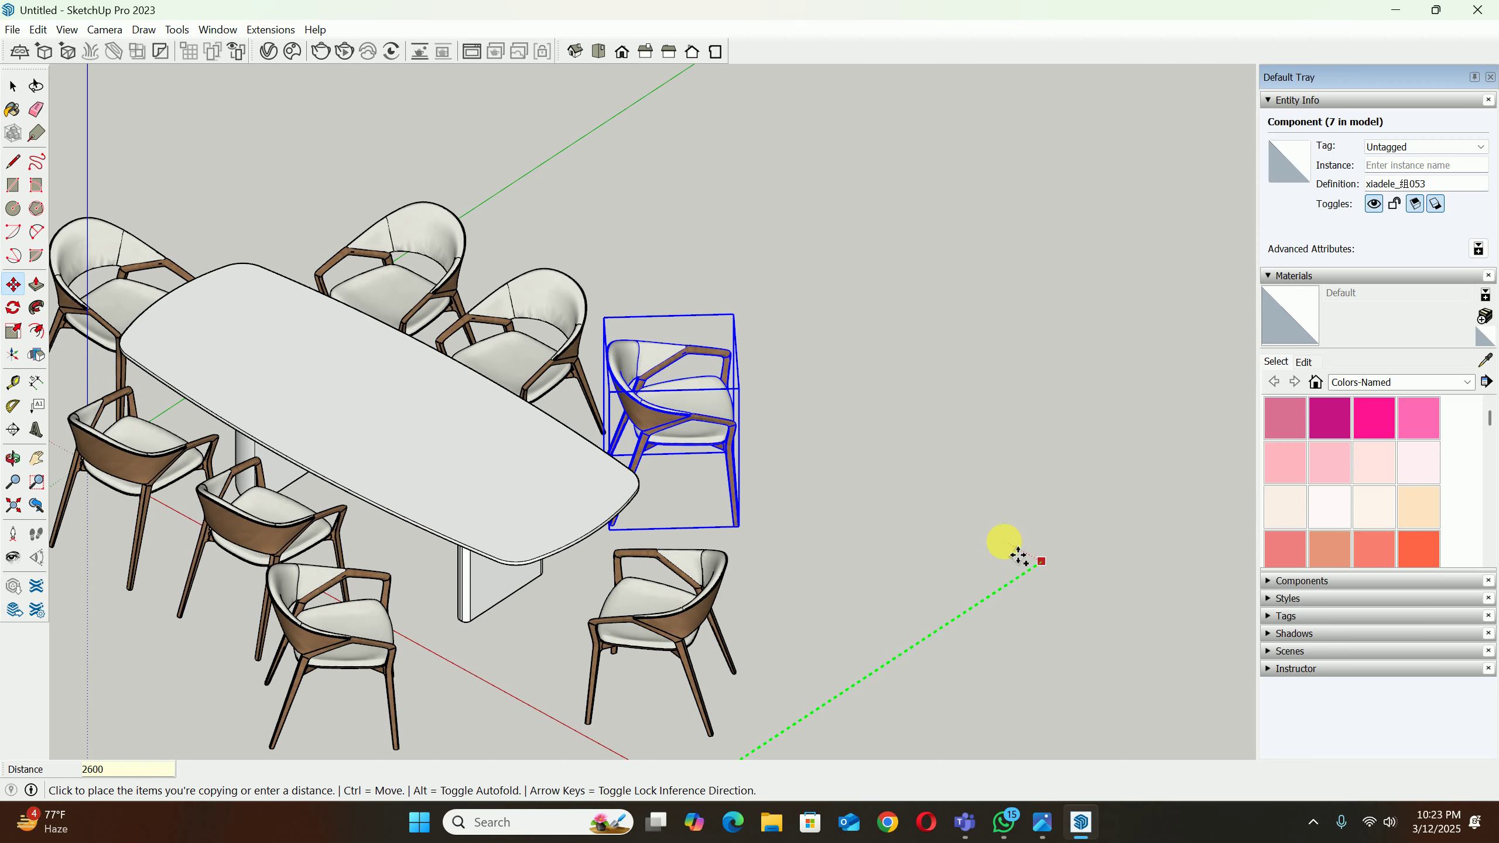
key("space")
Step: Flip the copied far-side chair about its green plane
left_click(35, 354)
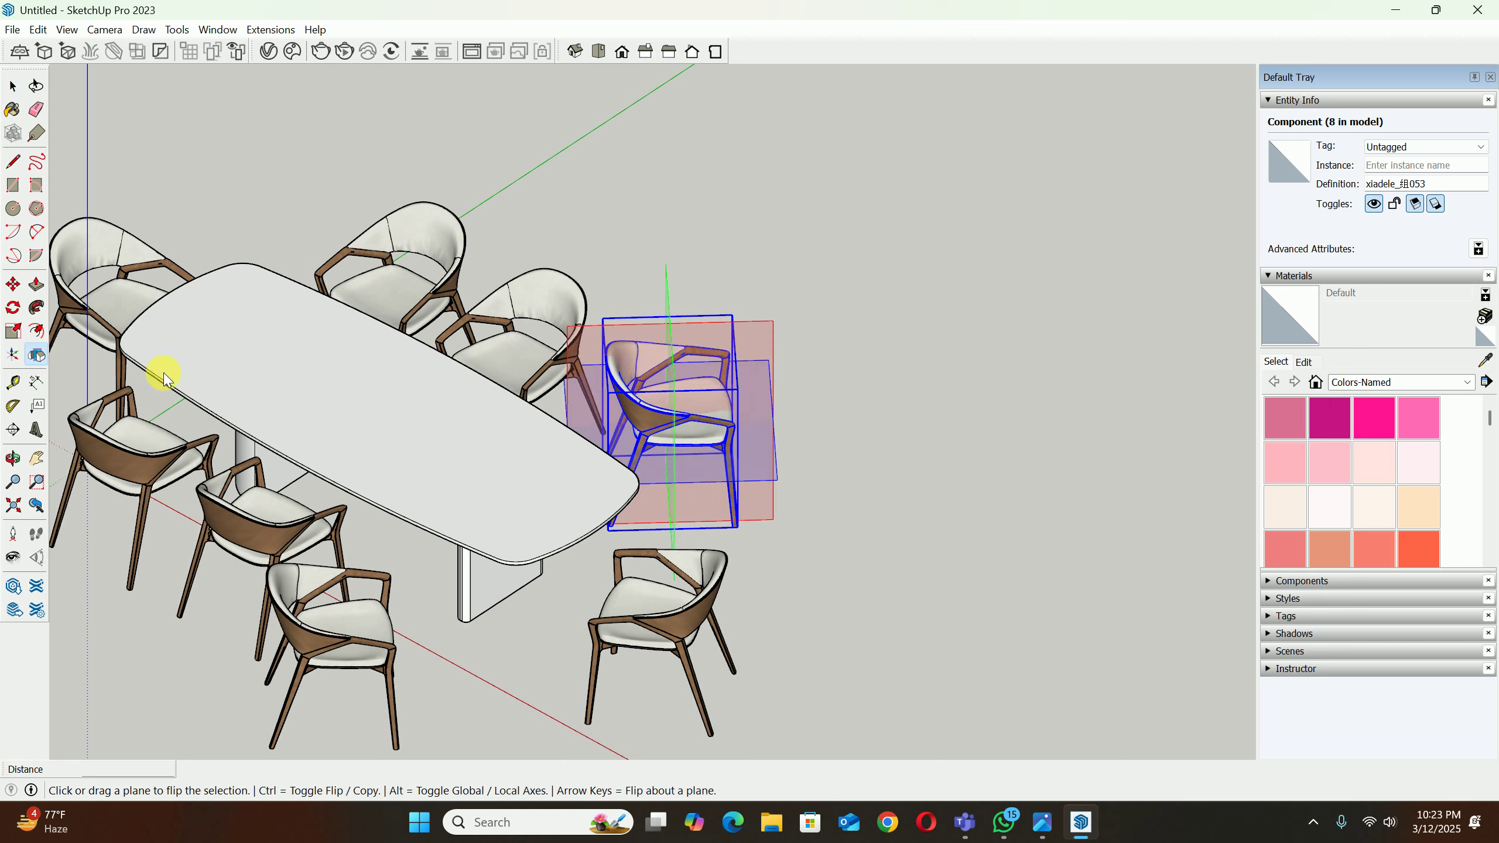
left_click(643, 331)
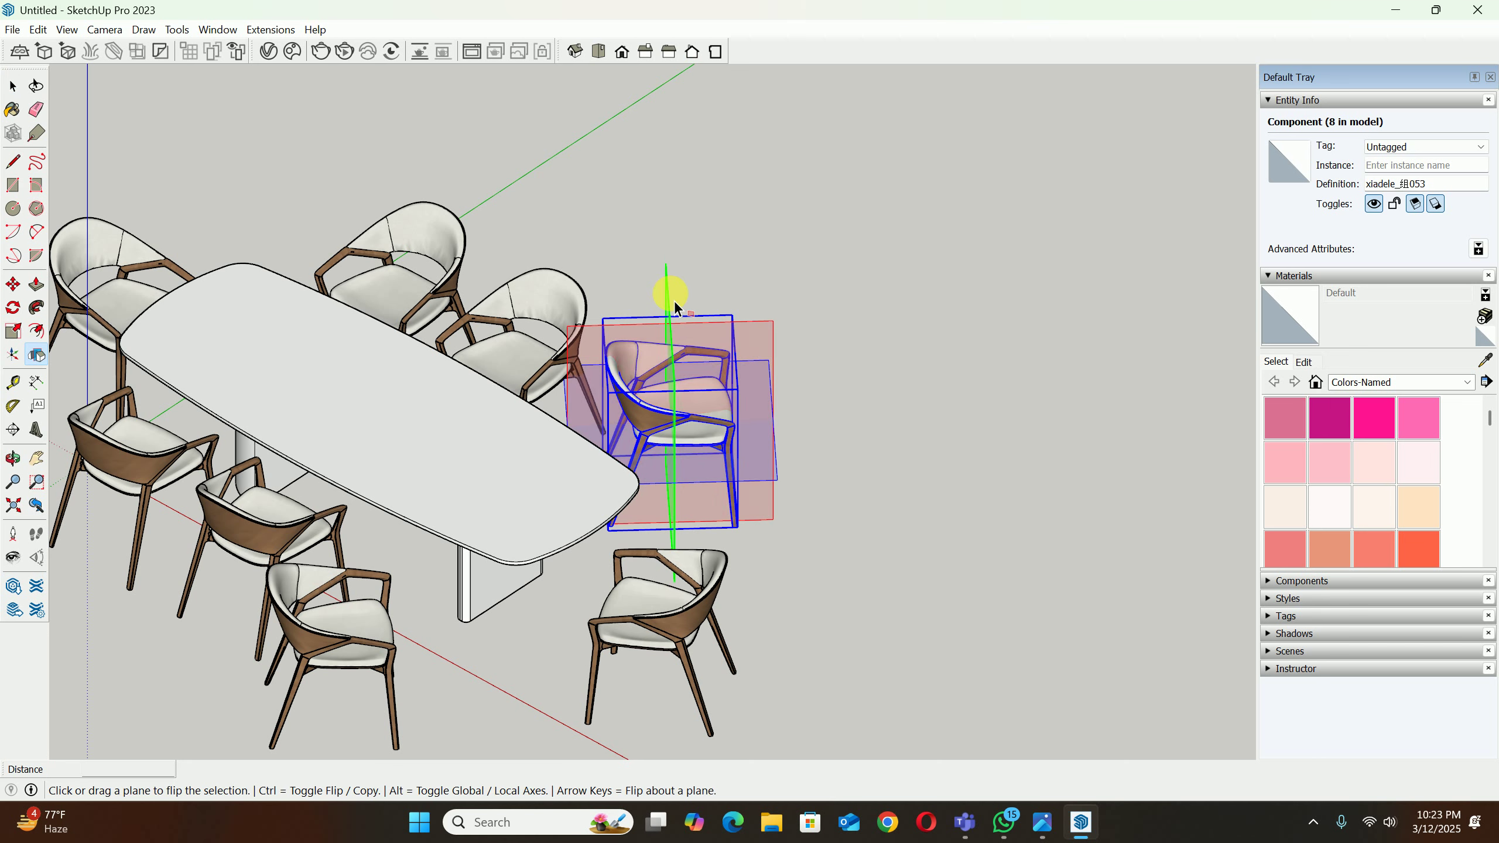
key("space")
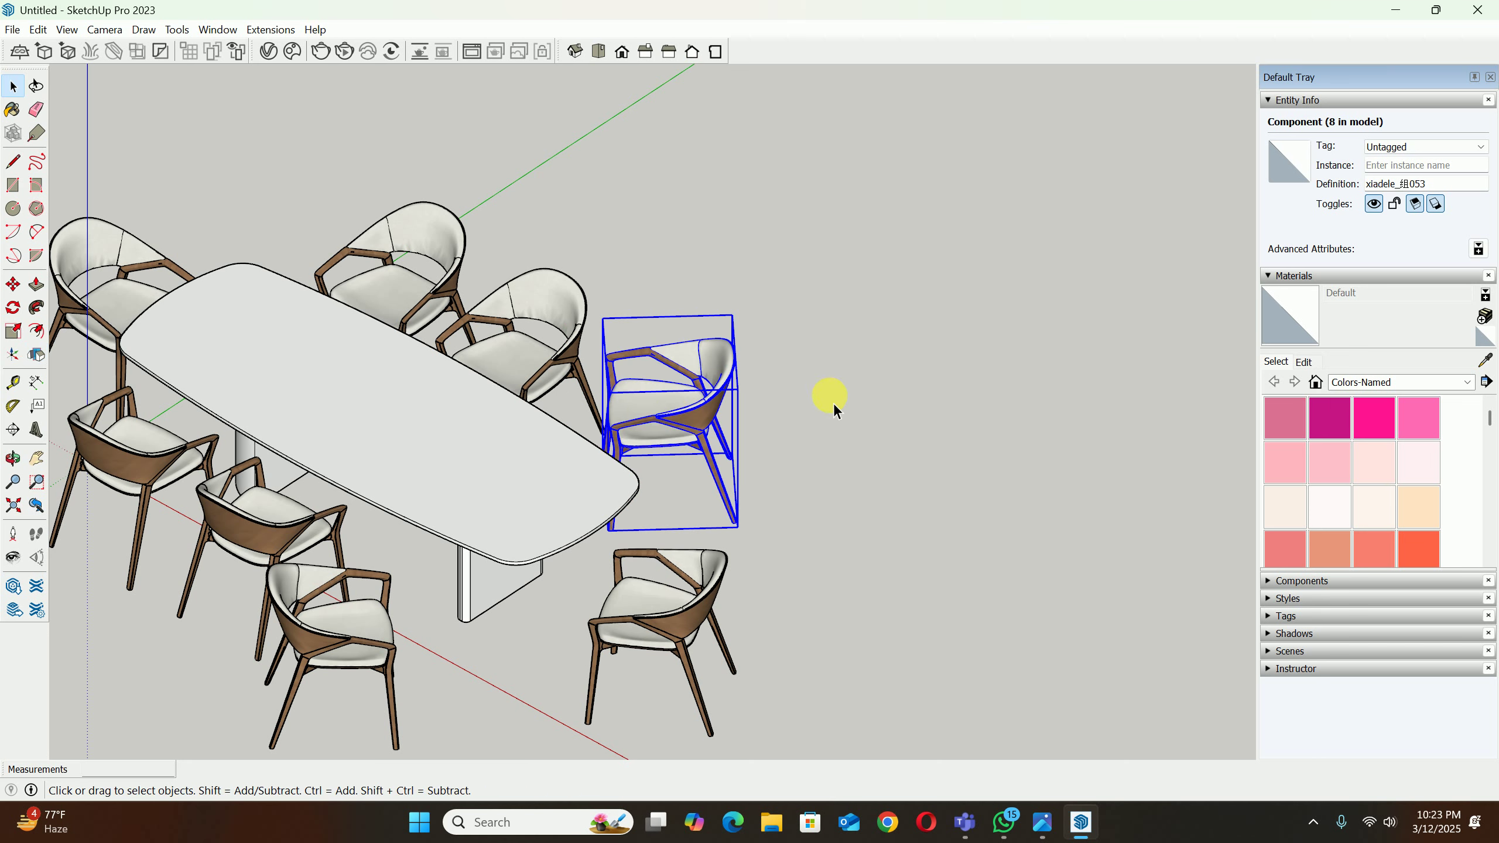
Step: Rotate the flipped far-side chair 90 degrees around the vertical axis and clear the selection
key("q")
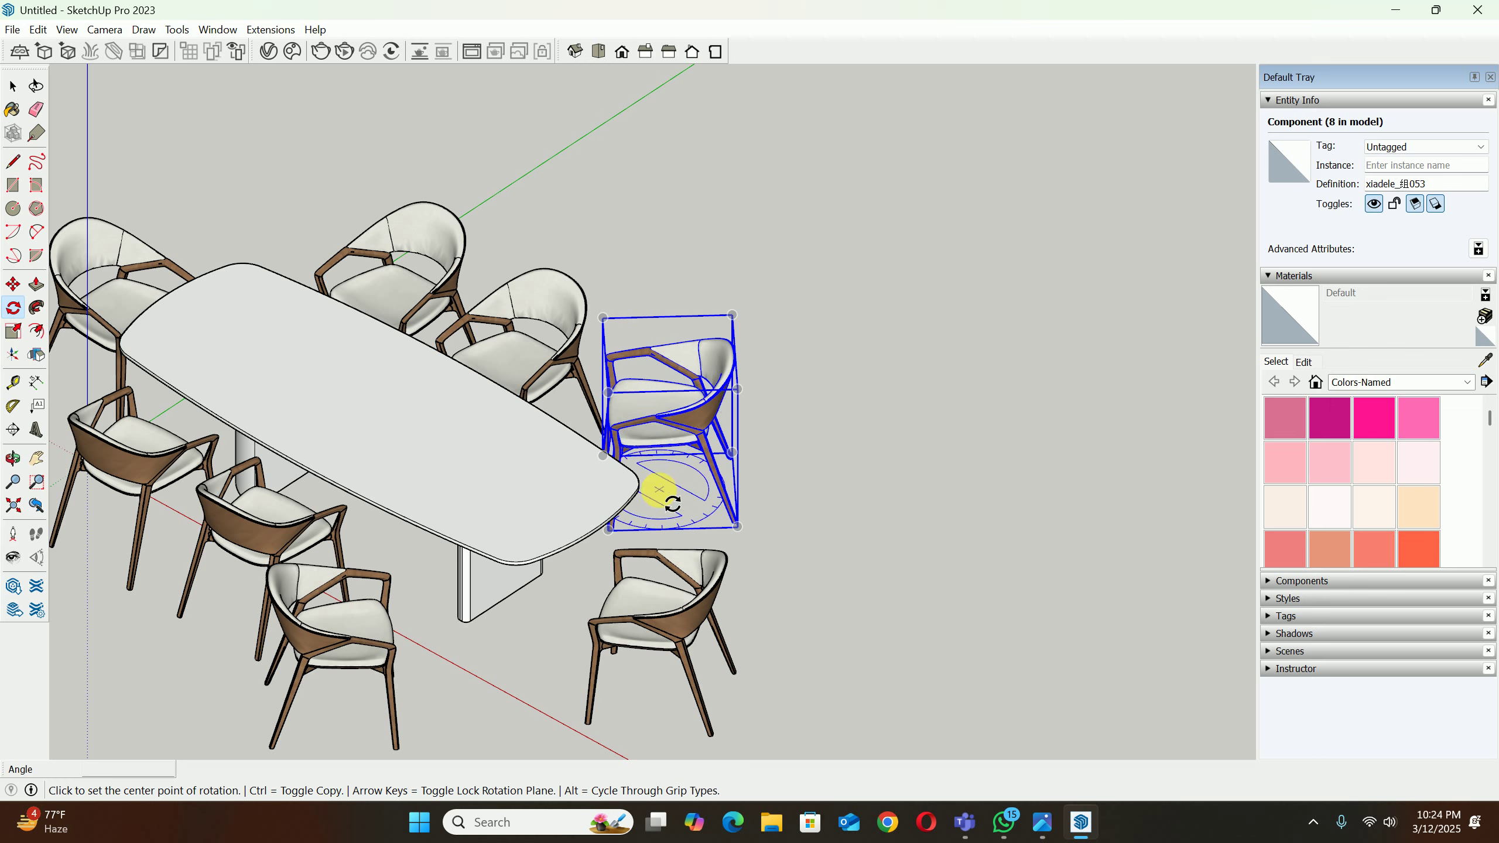
left_click(677, 480)
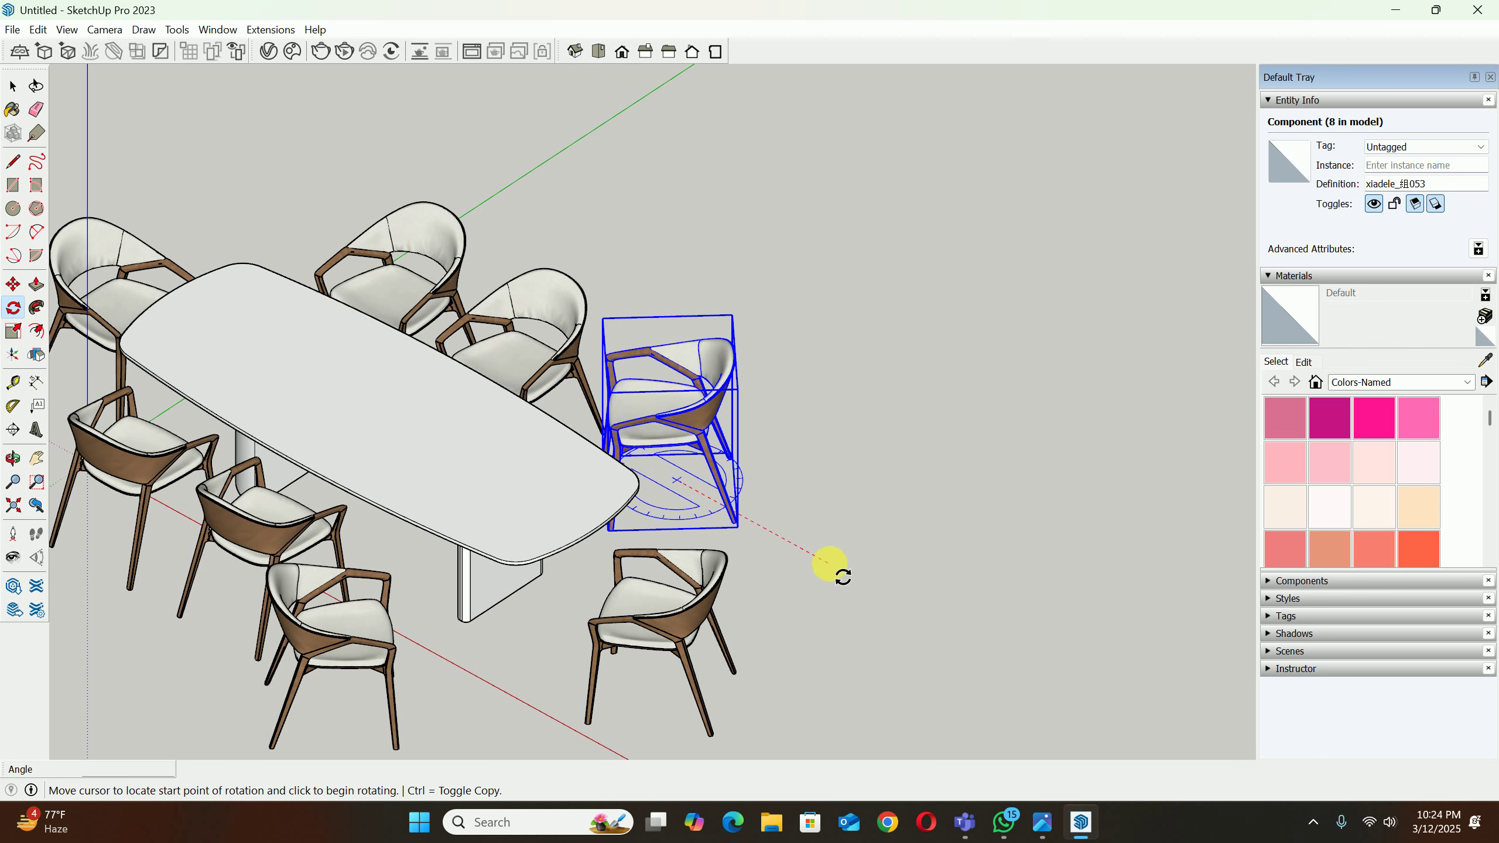
left_click(829, 564)
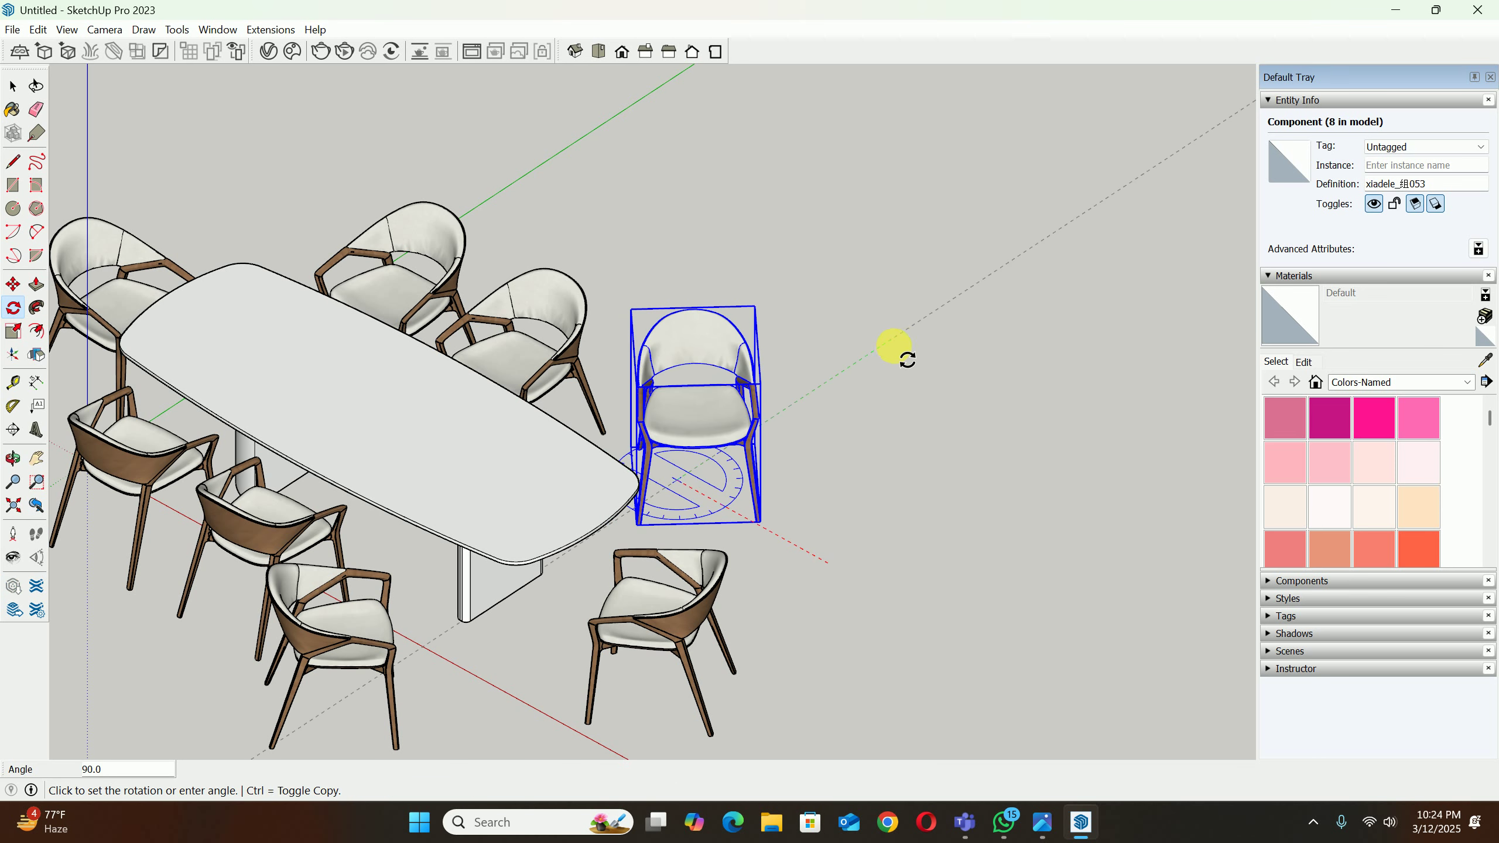
left_click(894, 349)
key("space")
middle_click_drag(740, 408, 950, 462, "shift")
scroll(872, 449, "down", 2)
left_click(951, 462)
Step: Open the tabletop for editing and hide the rest of the model
middle_click_drag(602, 355, 619, 201, "shift")
scroll(659, 309, "up", 2)
scroll(766, 340, "up", 2)
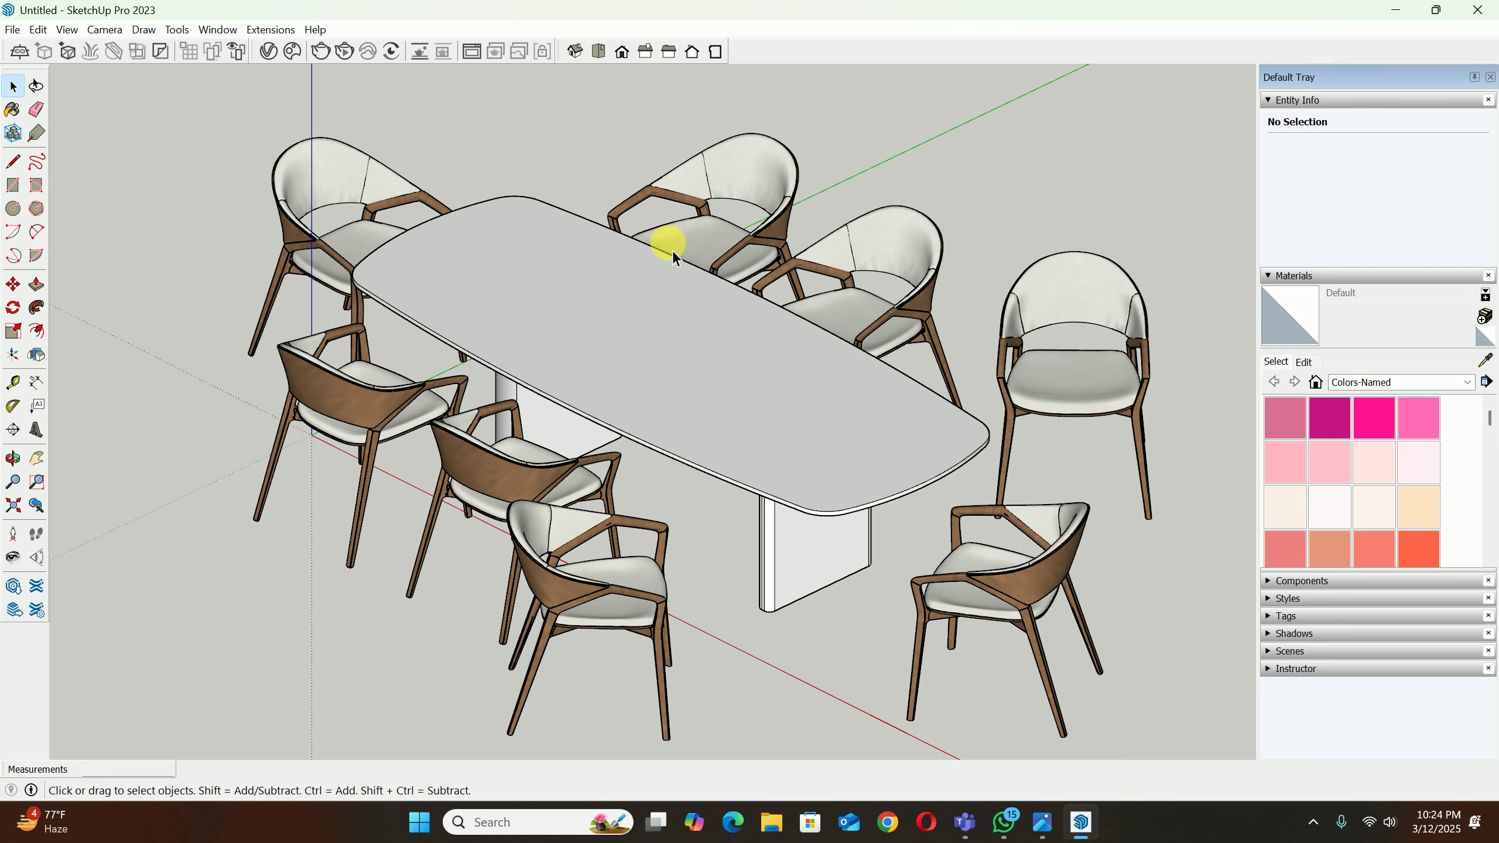
scroll(802, 469, "up", 10)
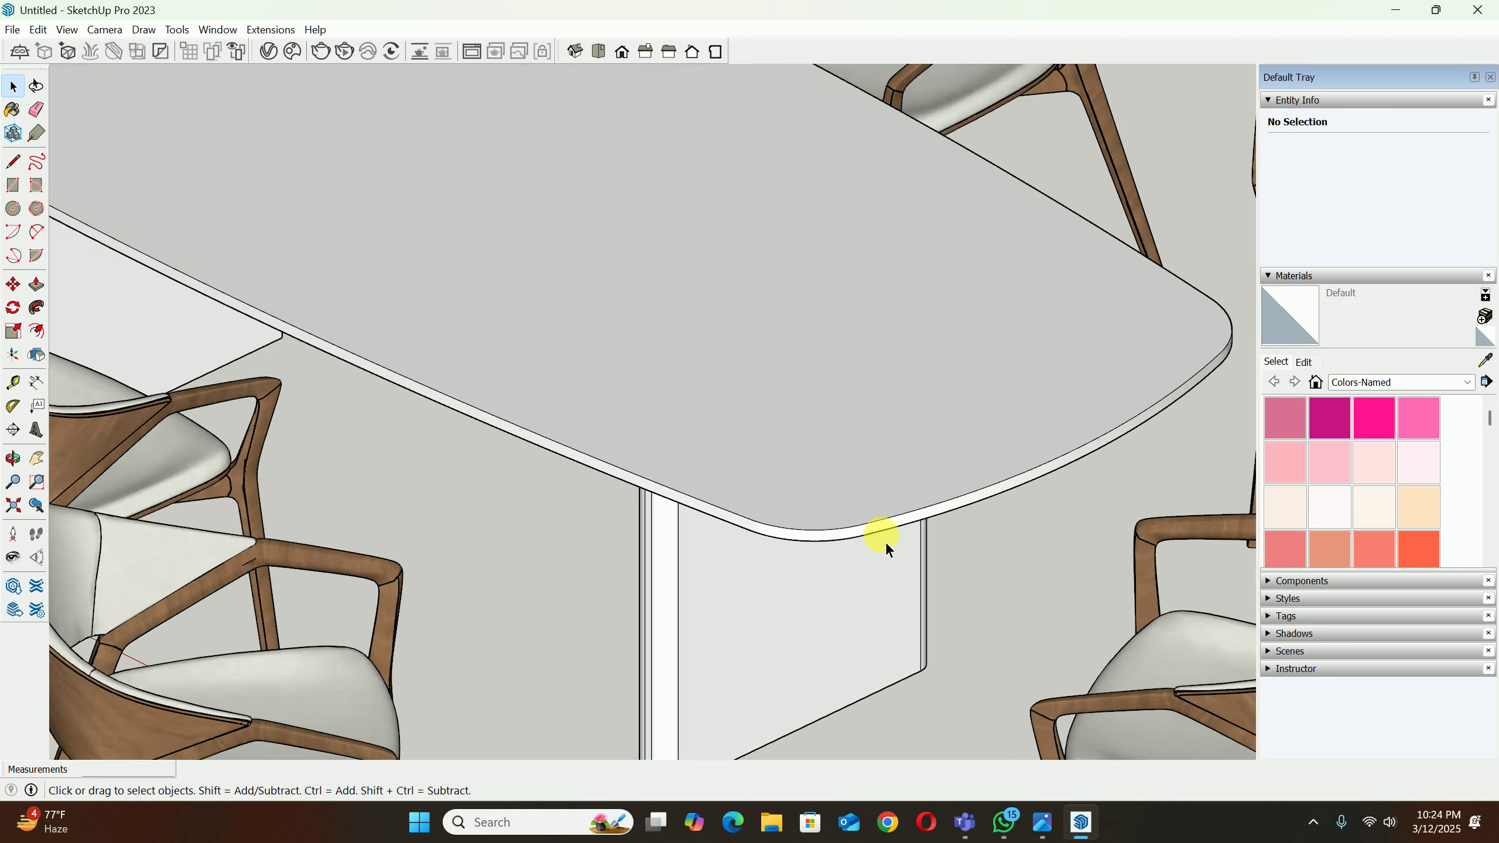
middle_click_drag(885, 541, 1014, 626)
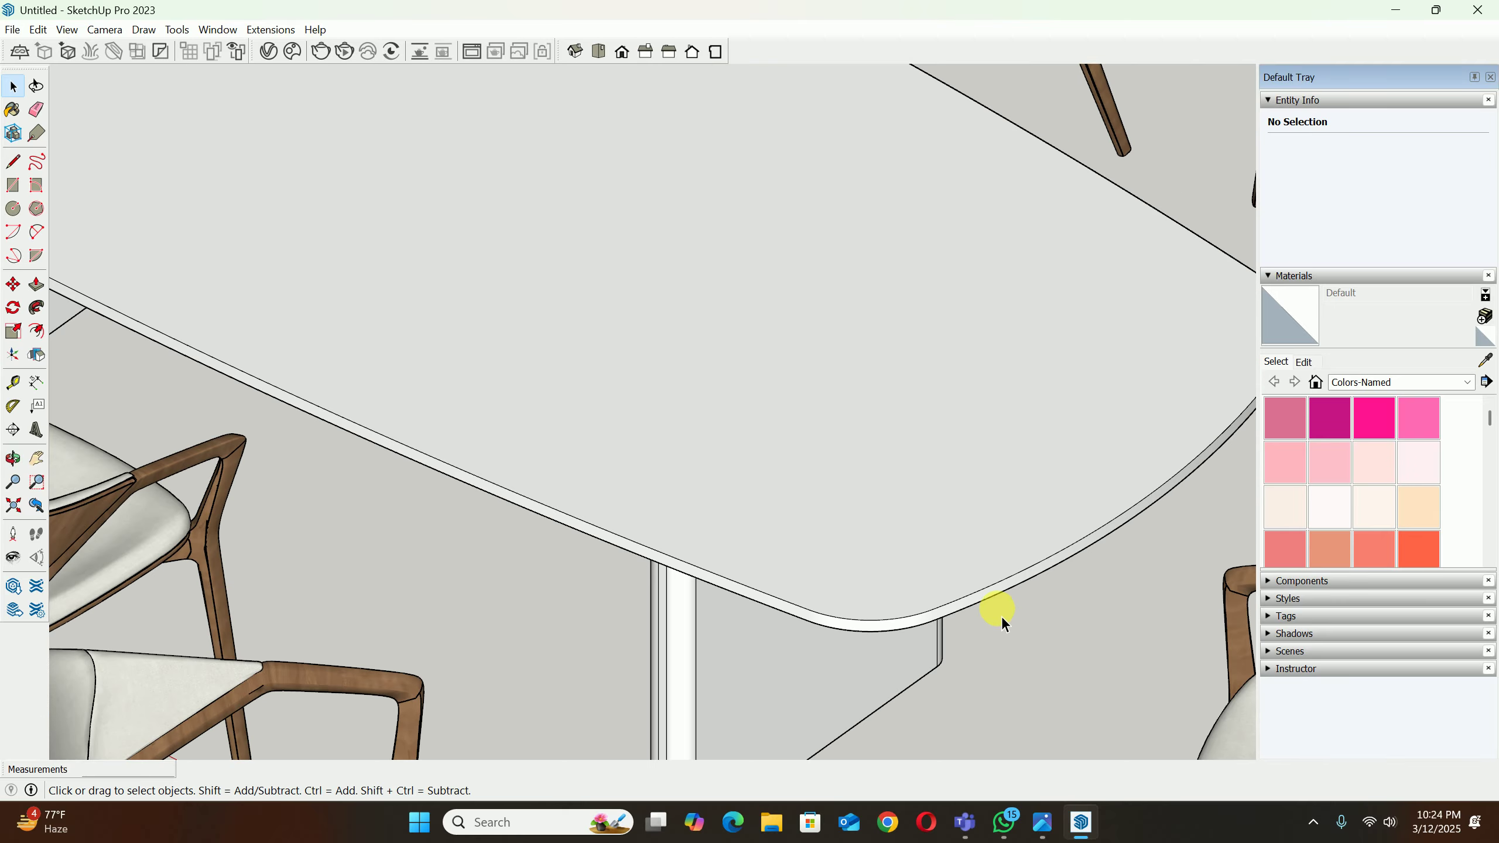
scroll(981, 602, "down", 3)
middle_click_drag(668, 546, 576, 518)
scroll(911, 612, "up", 5)
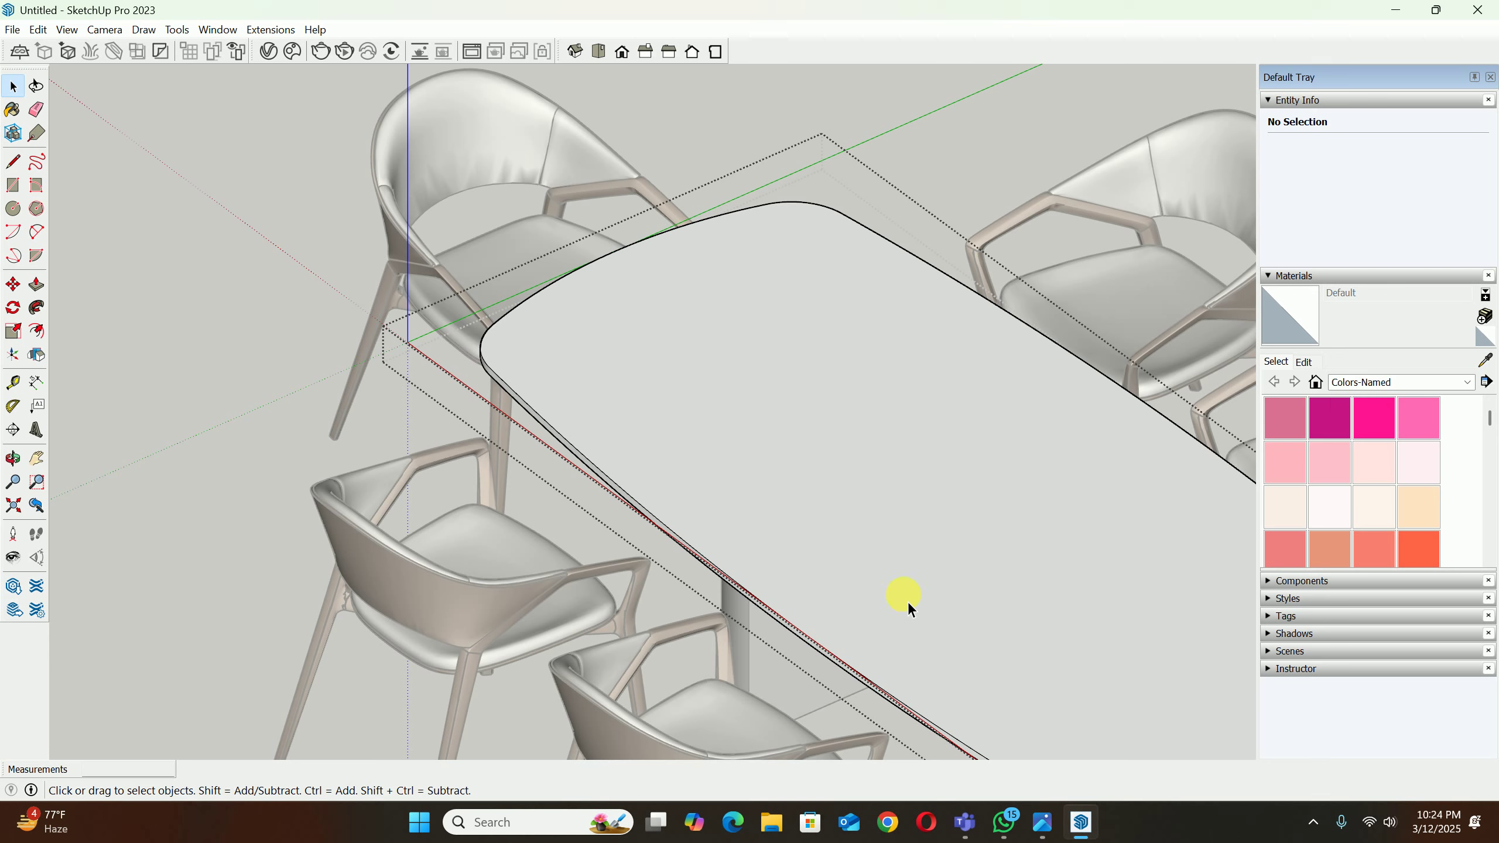
key("i")
Step: Draw a vertical line across the thickness of the tabletop's edge on its long near side
middle_click_drag(866, 617, 803, 485)
scroll(807, 513, "up", 6)
key("l")
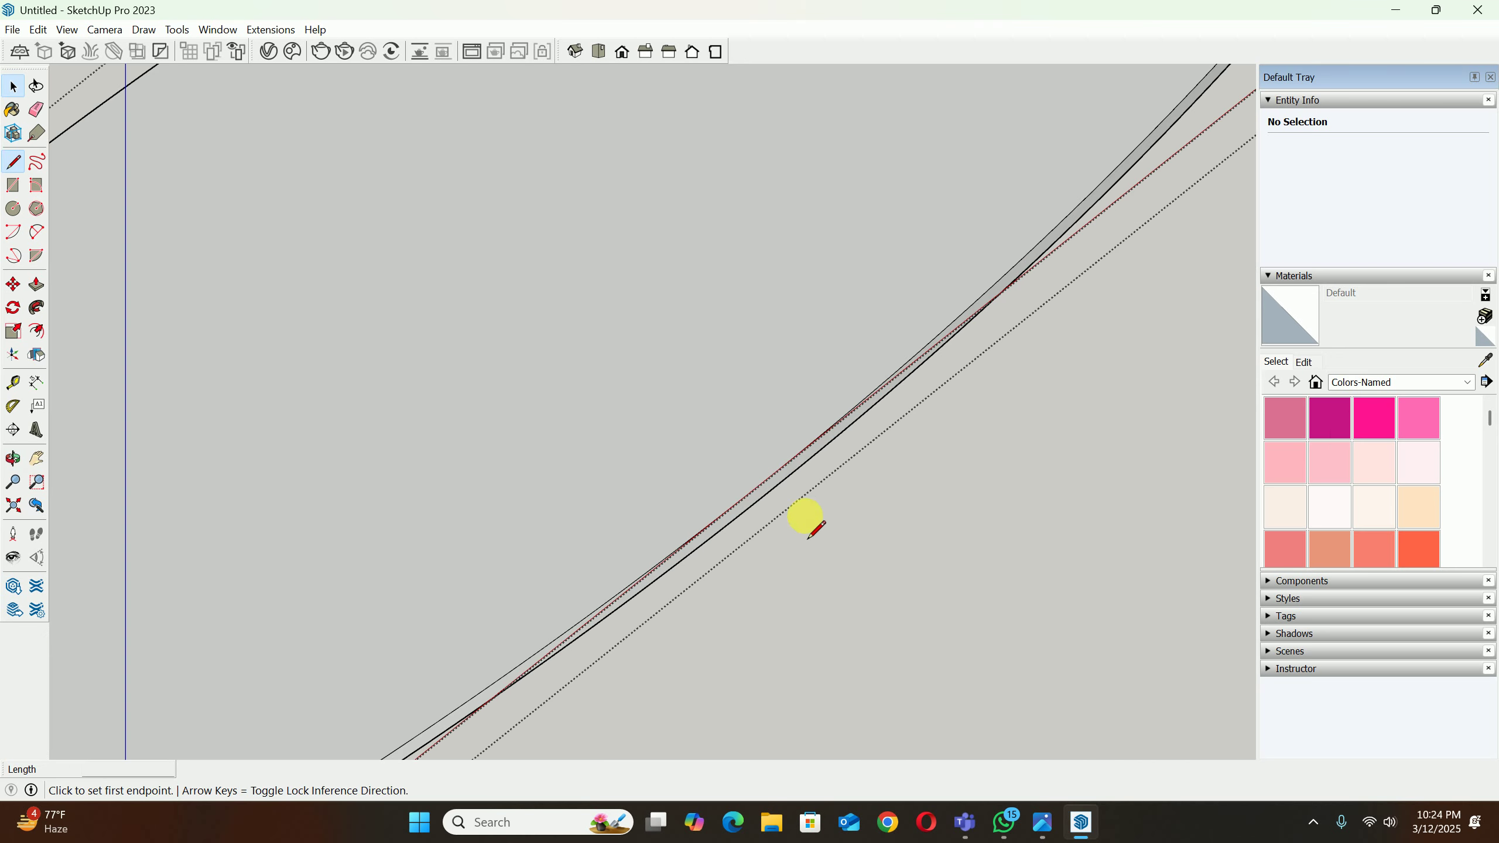
left_click(819, 438)
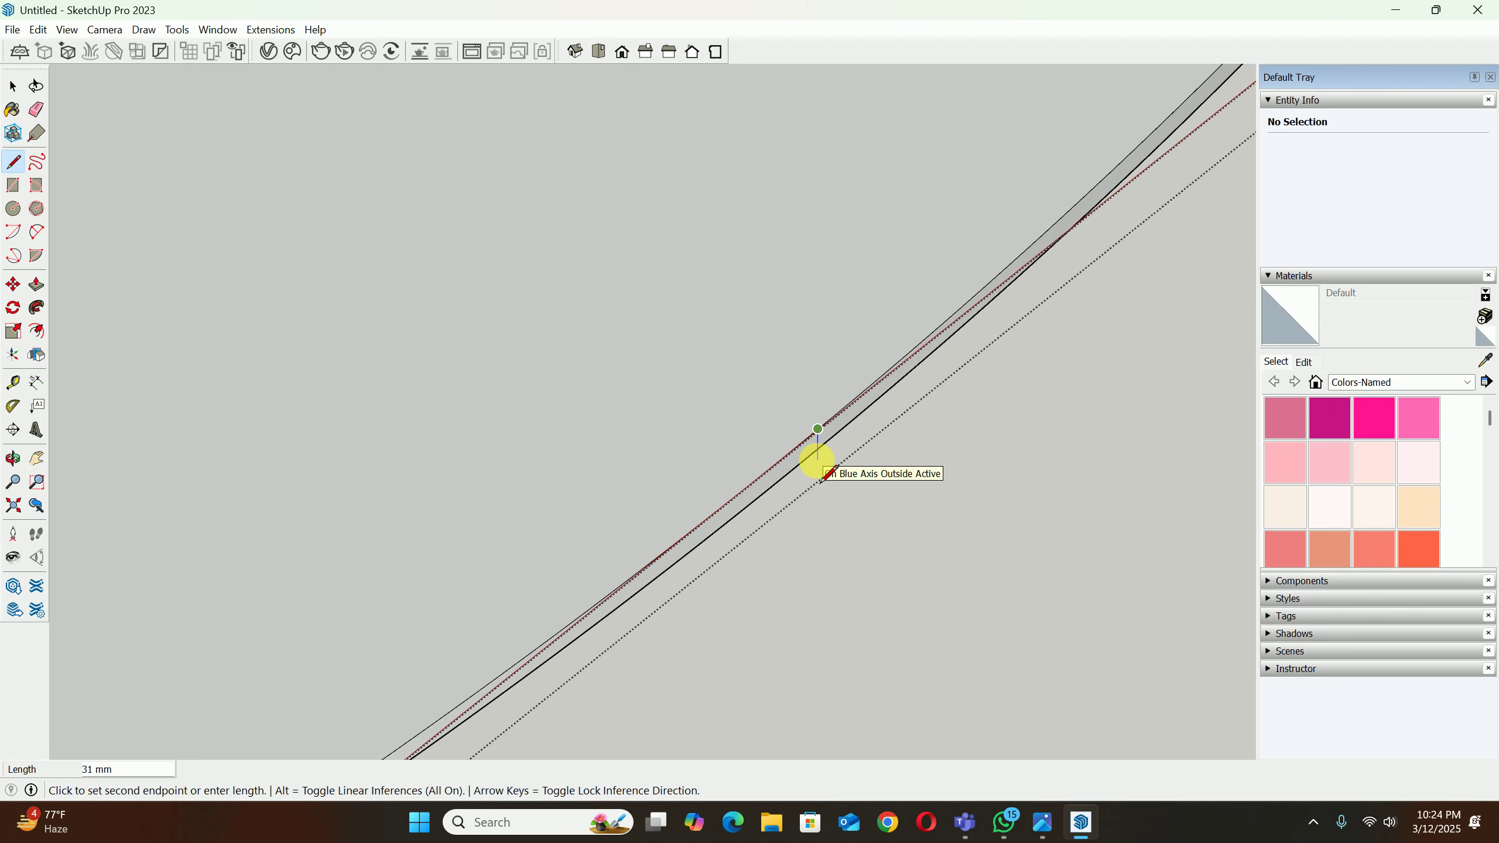
left_click(817, 450)
key("space")
Step: Draw a rectangular profile projecting 10 mm outward from the vertical edge line, as tall as the tabletop edge
scroll(838, 403, "up", 3)
scroll(743, 462, "up", 3)
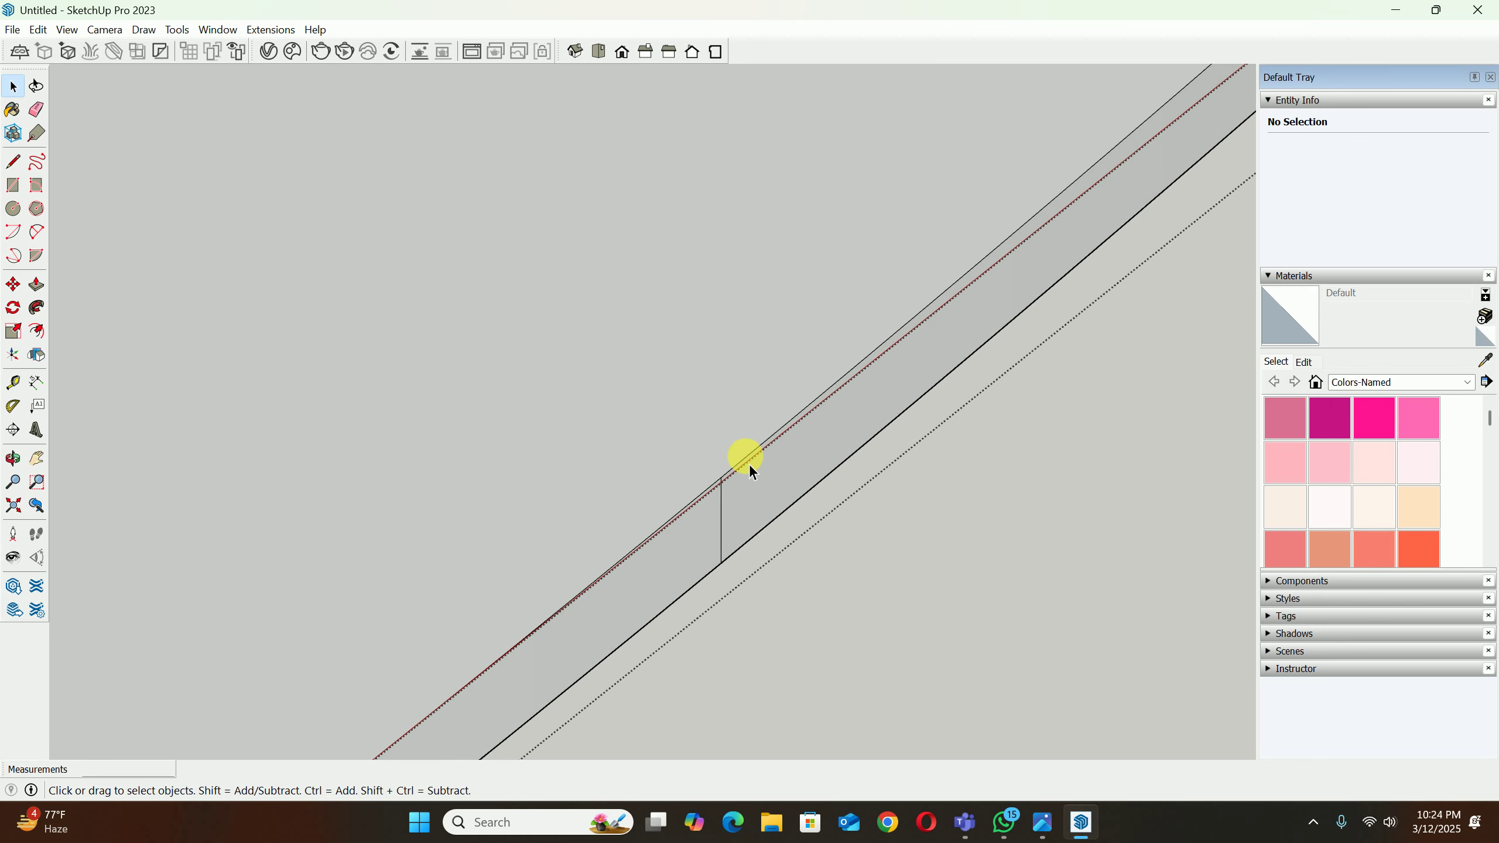
key("l")
left_click(731, 468)
scroll(737, 471, "up", 1)
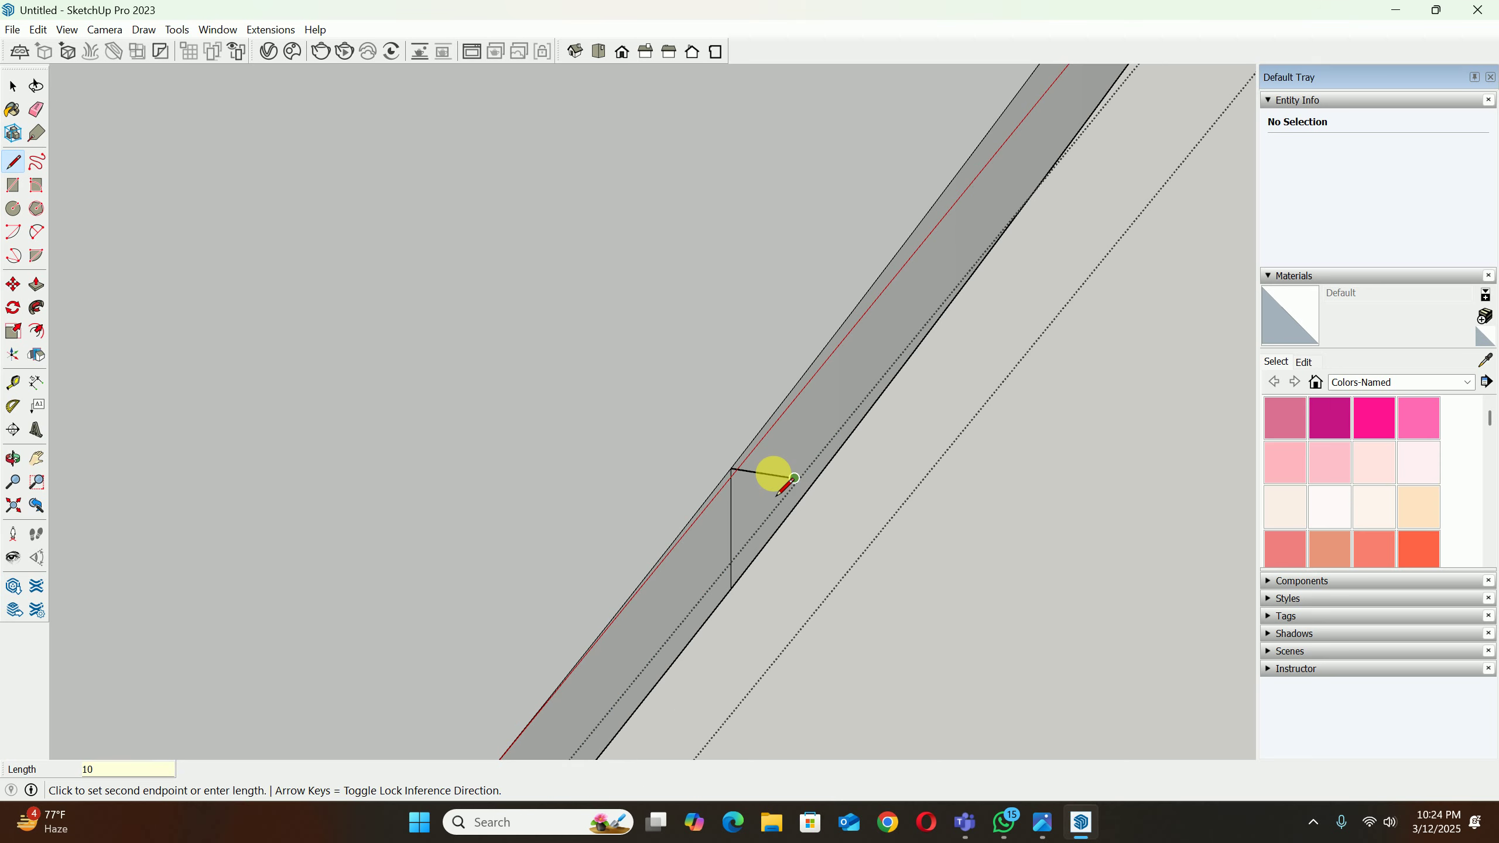
left_click(794, 477)
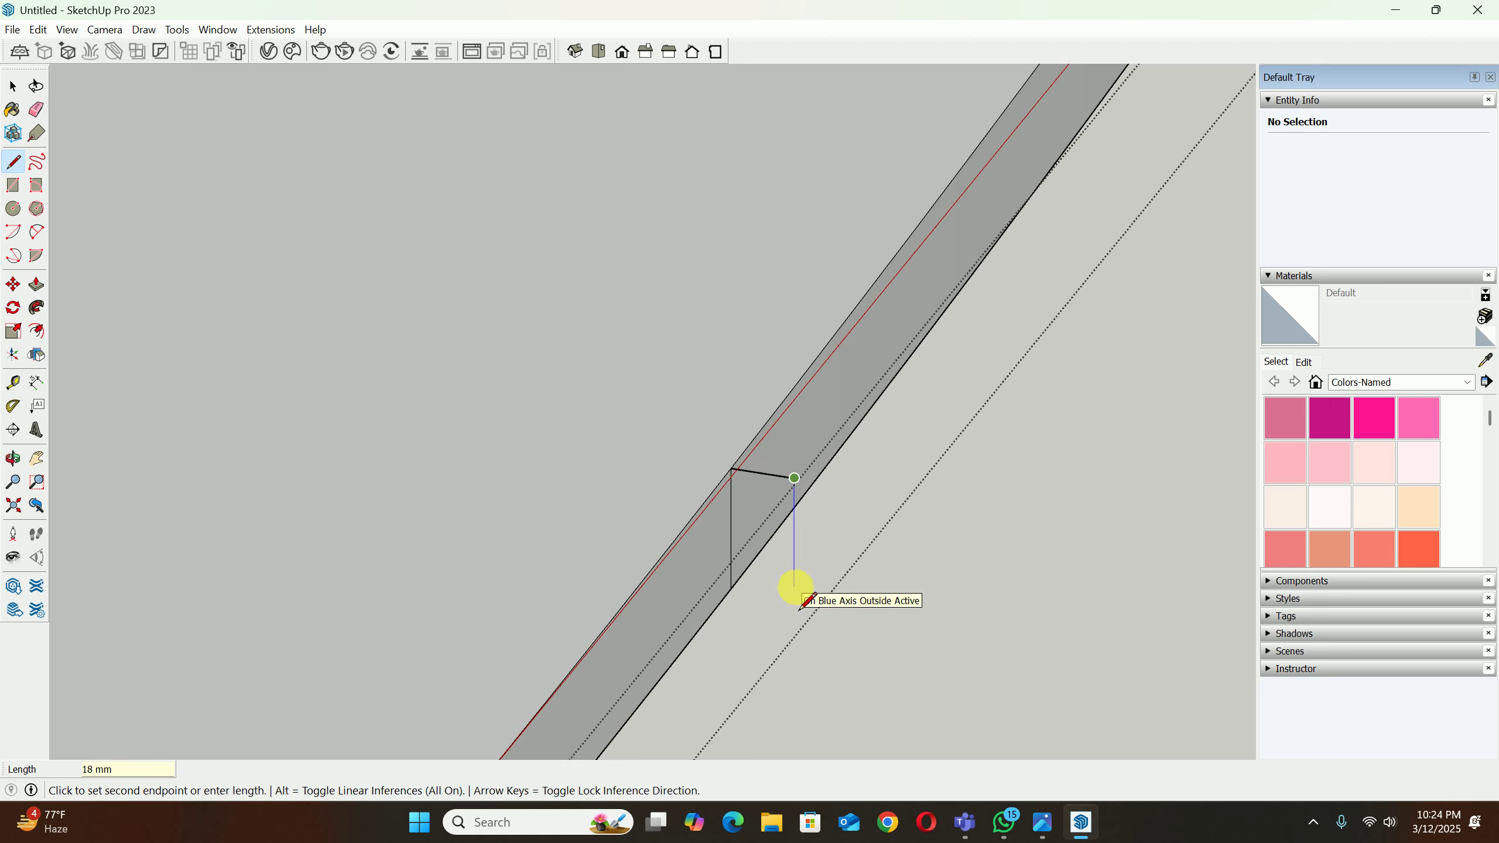
key("Up")
left_click(794, 598)
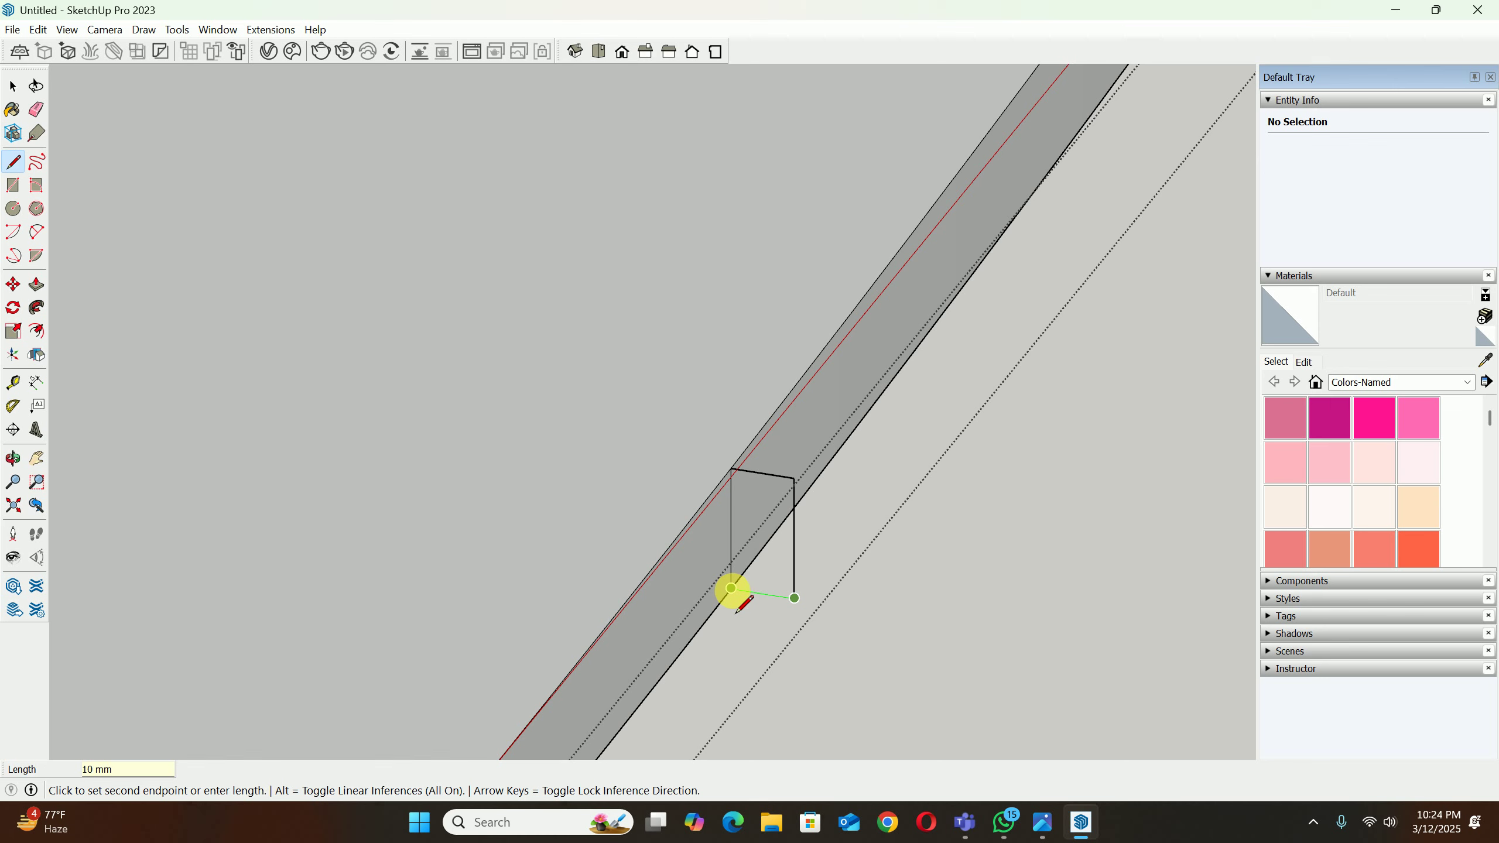
left_click(730, 588)
key("space")
Step: Draw a 10 mm radius arc from the profile's upper inner corner to its outer side's midpoint and set it to 20 segments
scroll(770, 497, "up", 3)
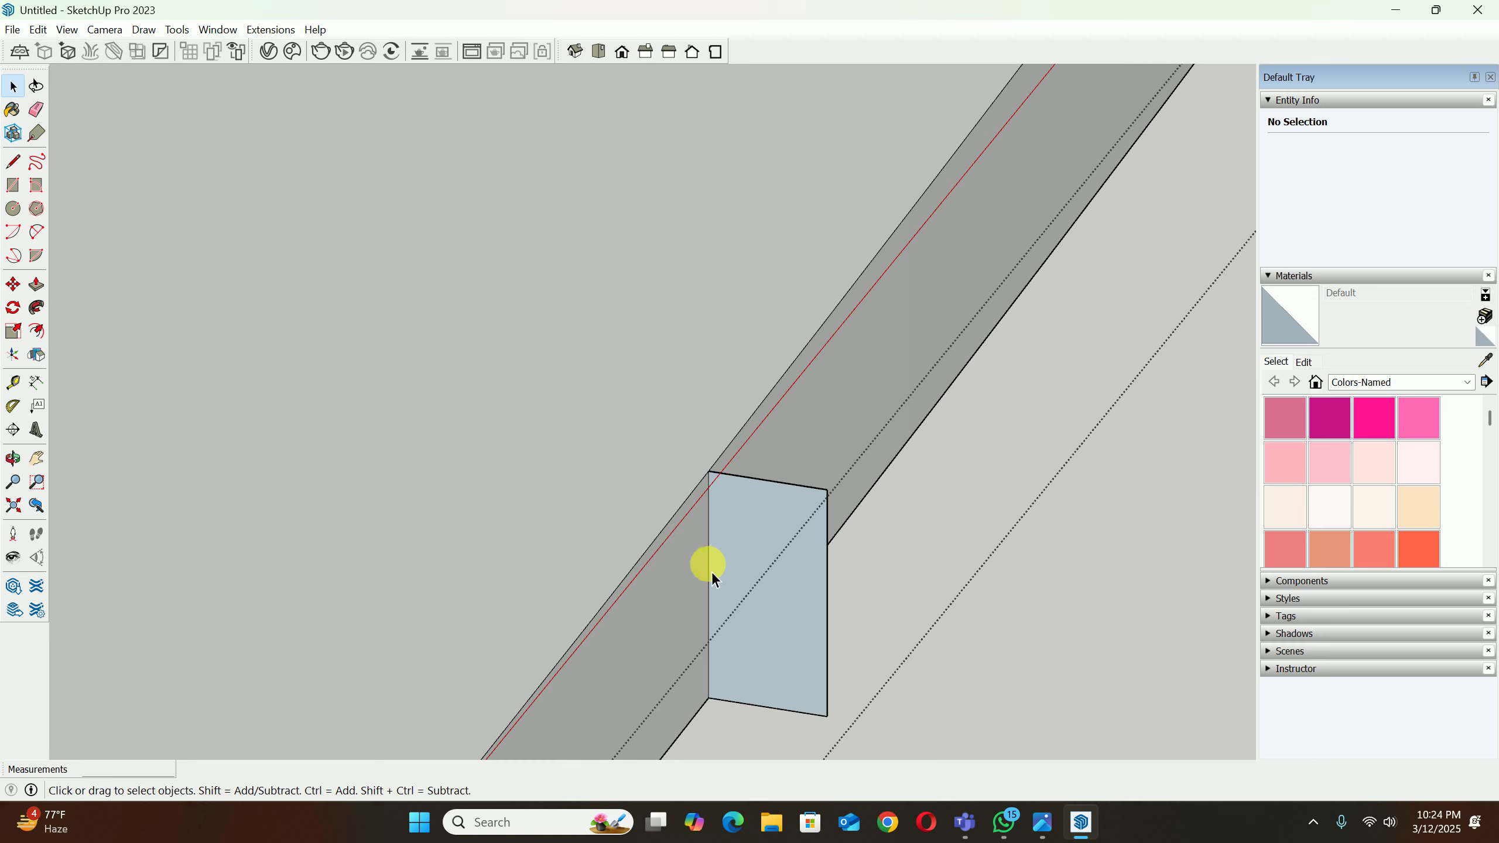
key("a")
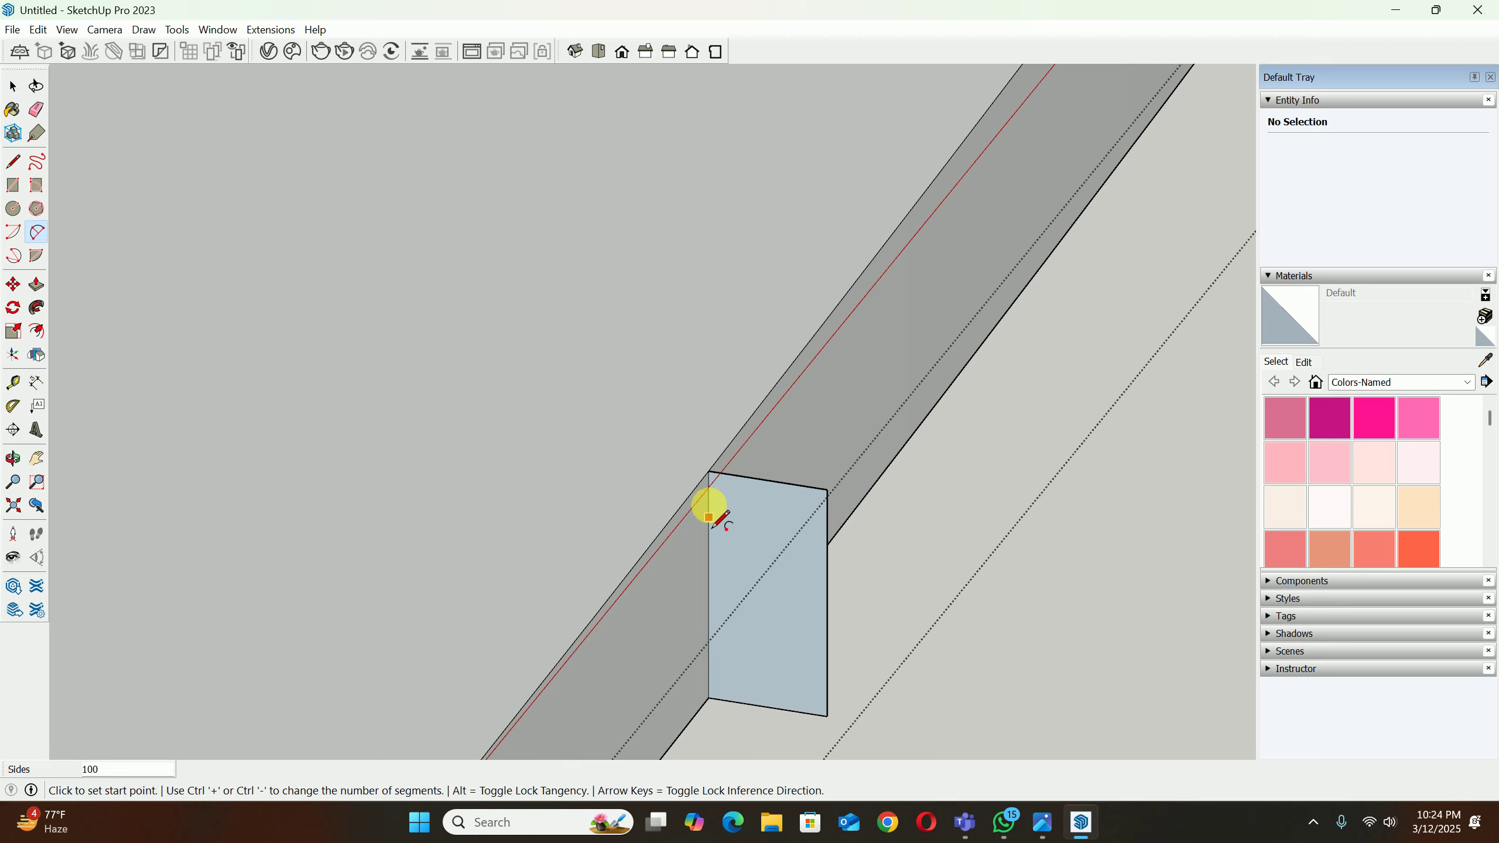
left_click(708, 472)
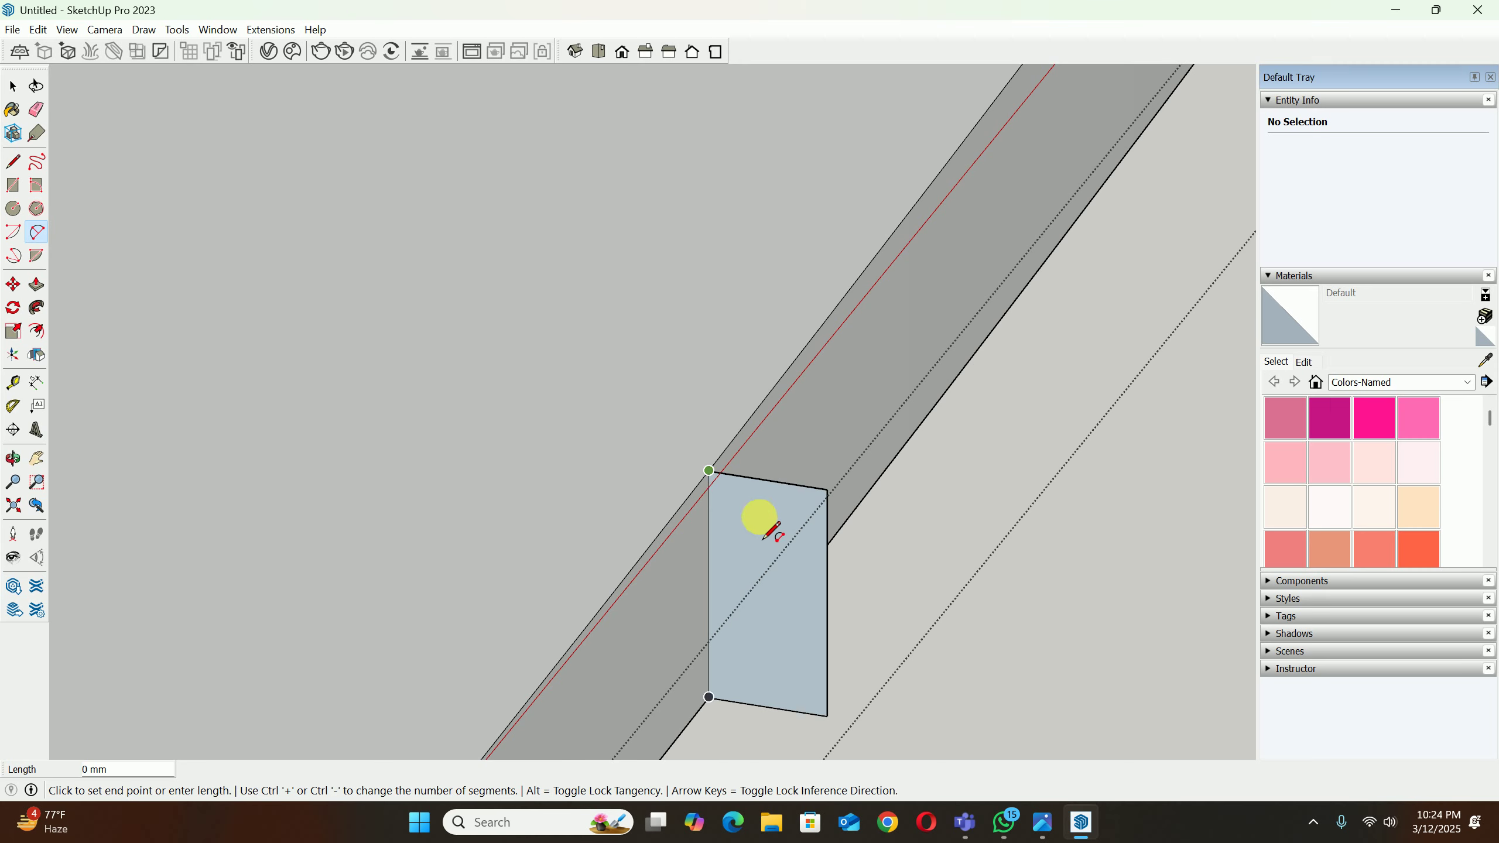
left_click(826, 603)
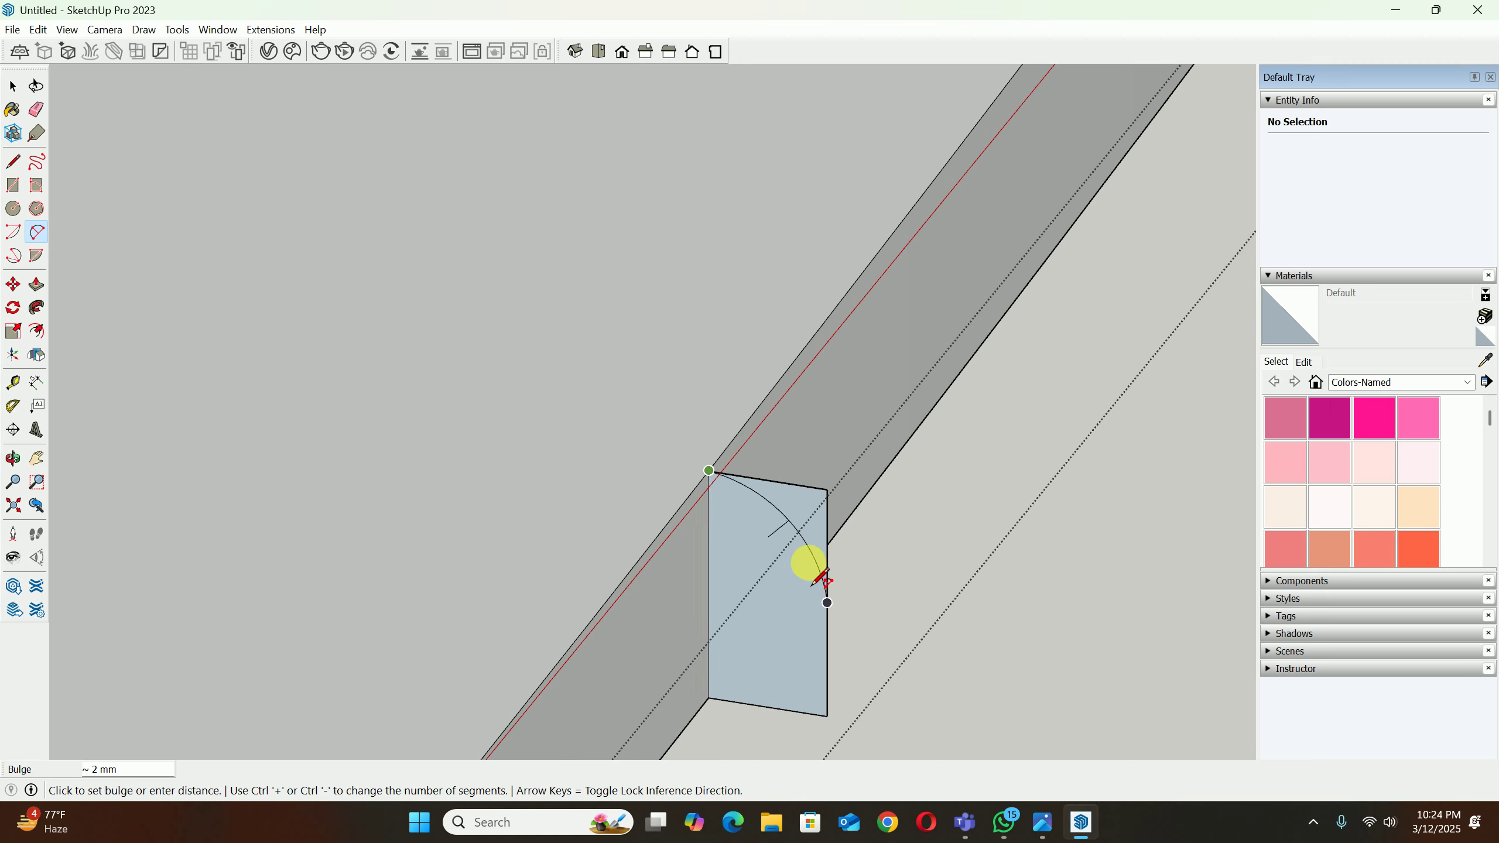
left_click(809, 558)
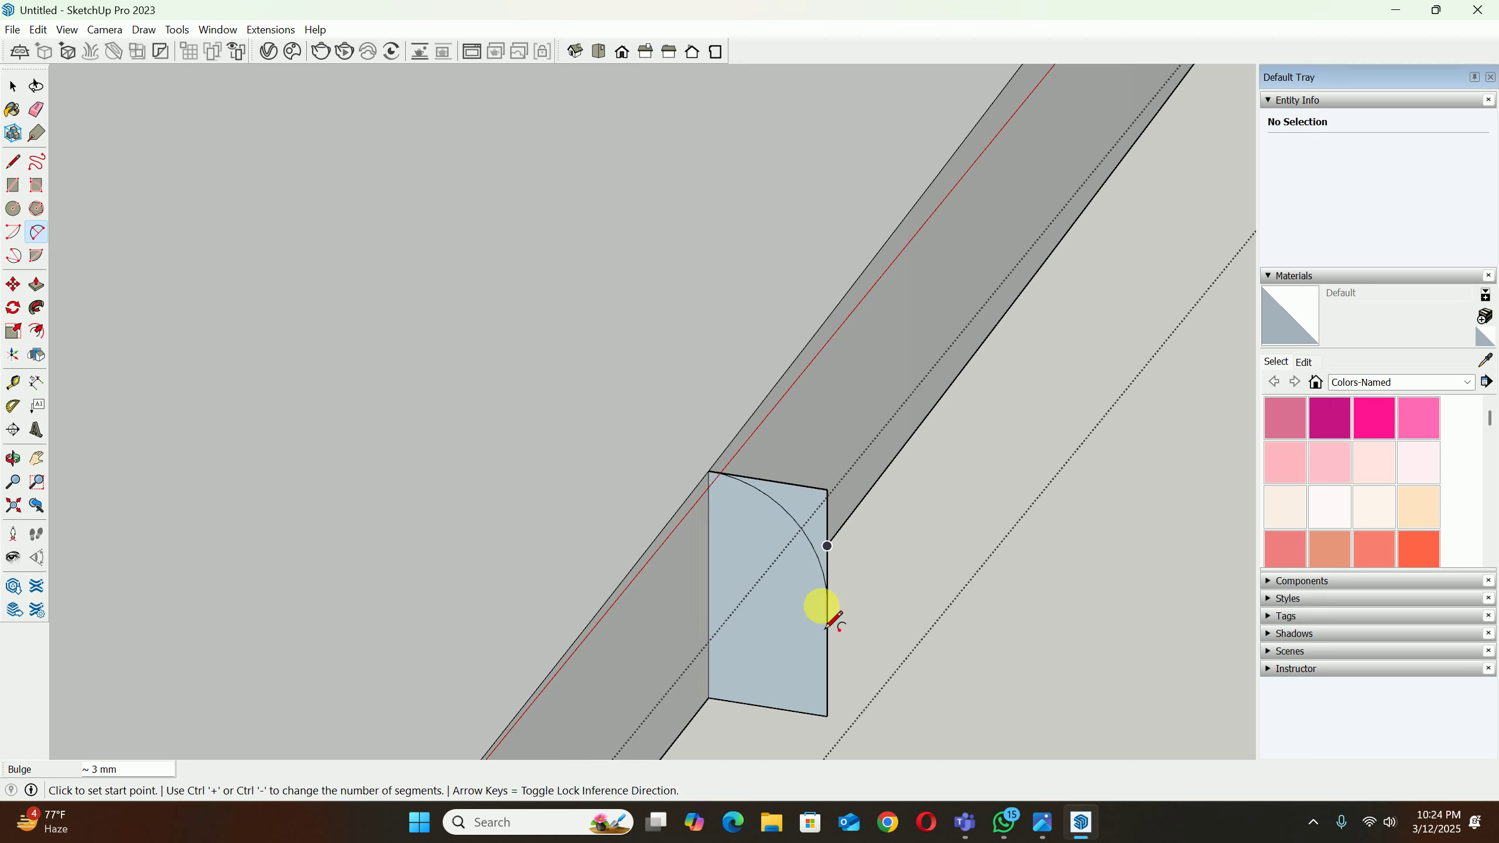
key("space")
left_click(820, 565)
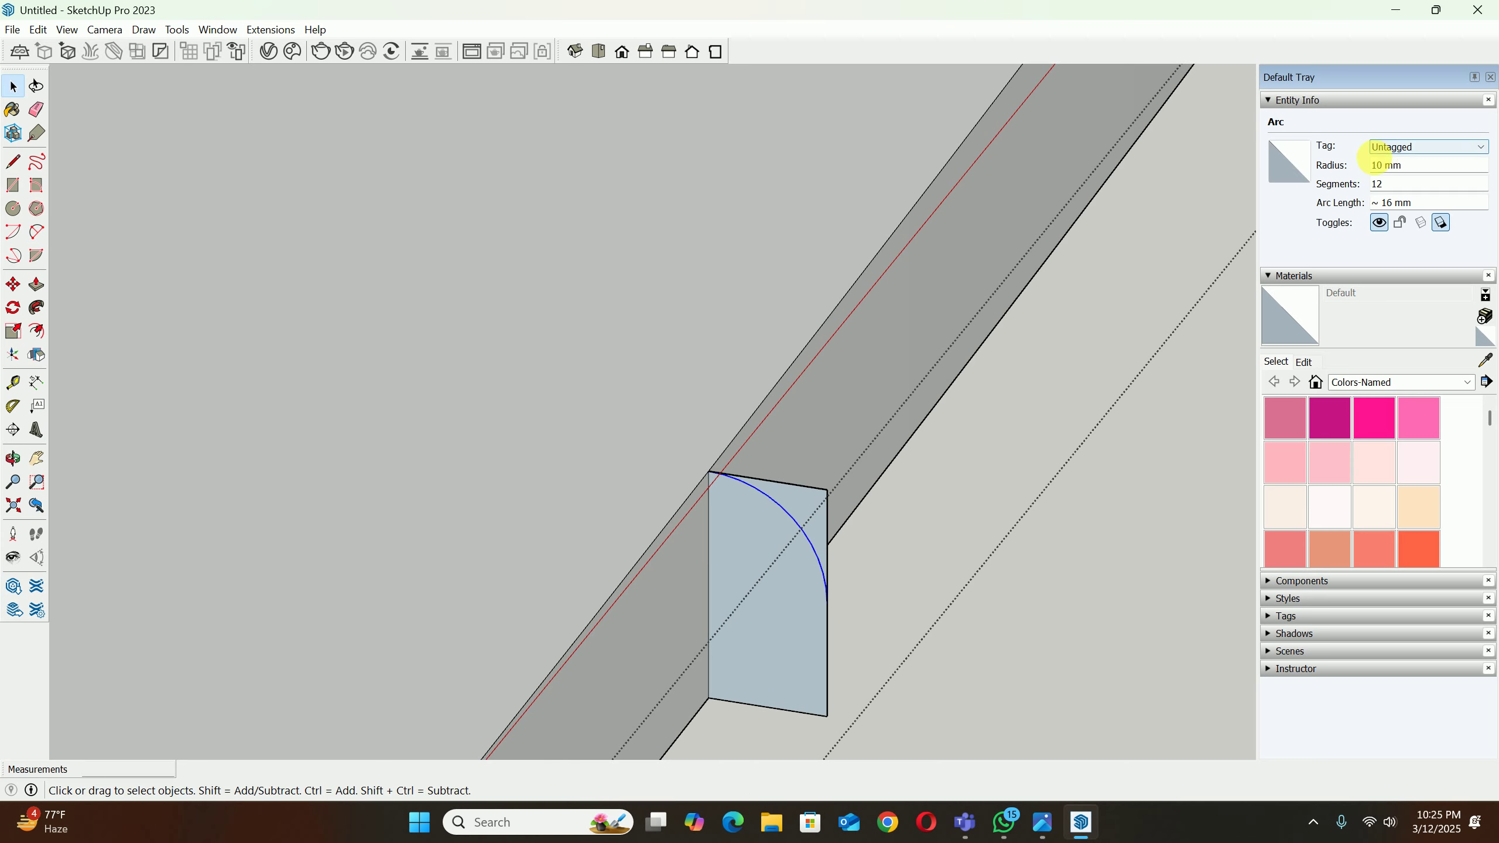
left_click(1380, 184)
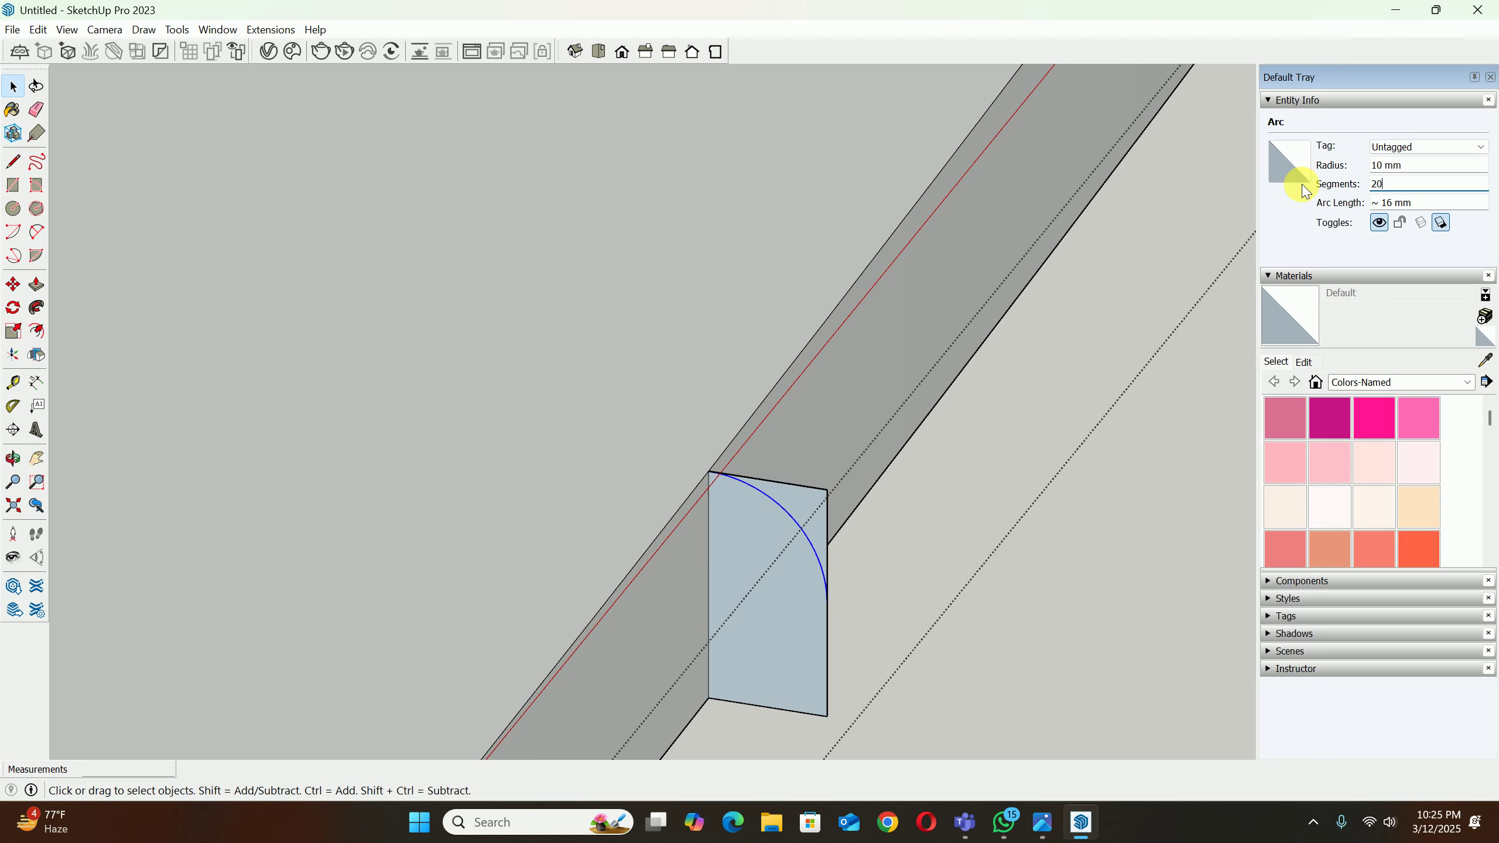
scroll(883, 470, "down", 2)
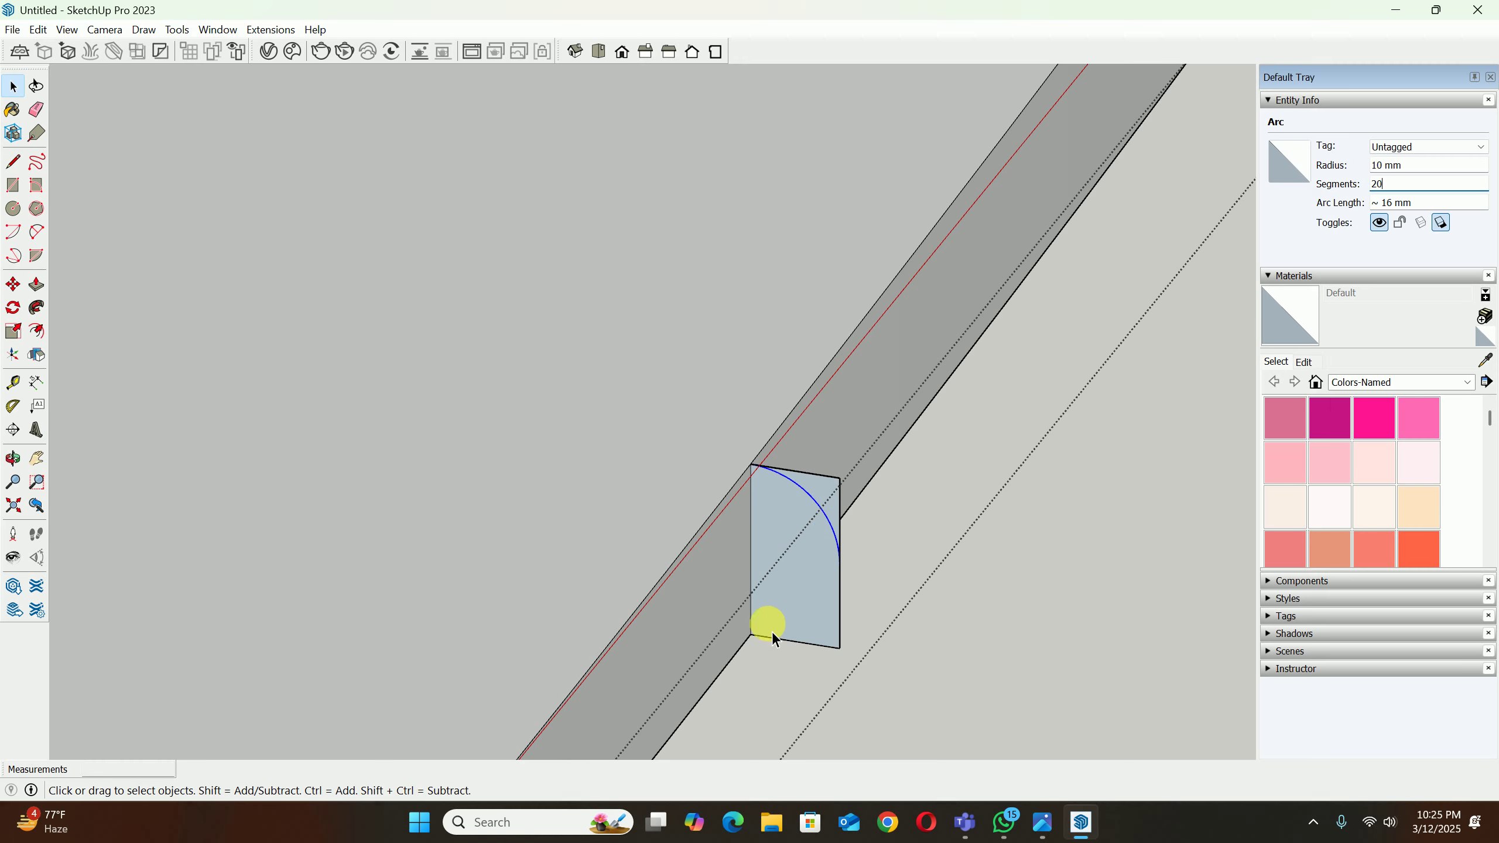
key("Return")
Step: Draw a matching 20-segment arc from the profile's lower inner corner to the midpoint of its outer side
type("a")
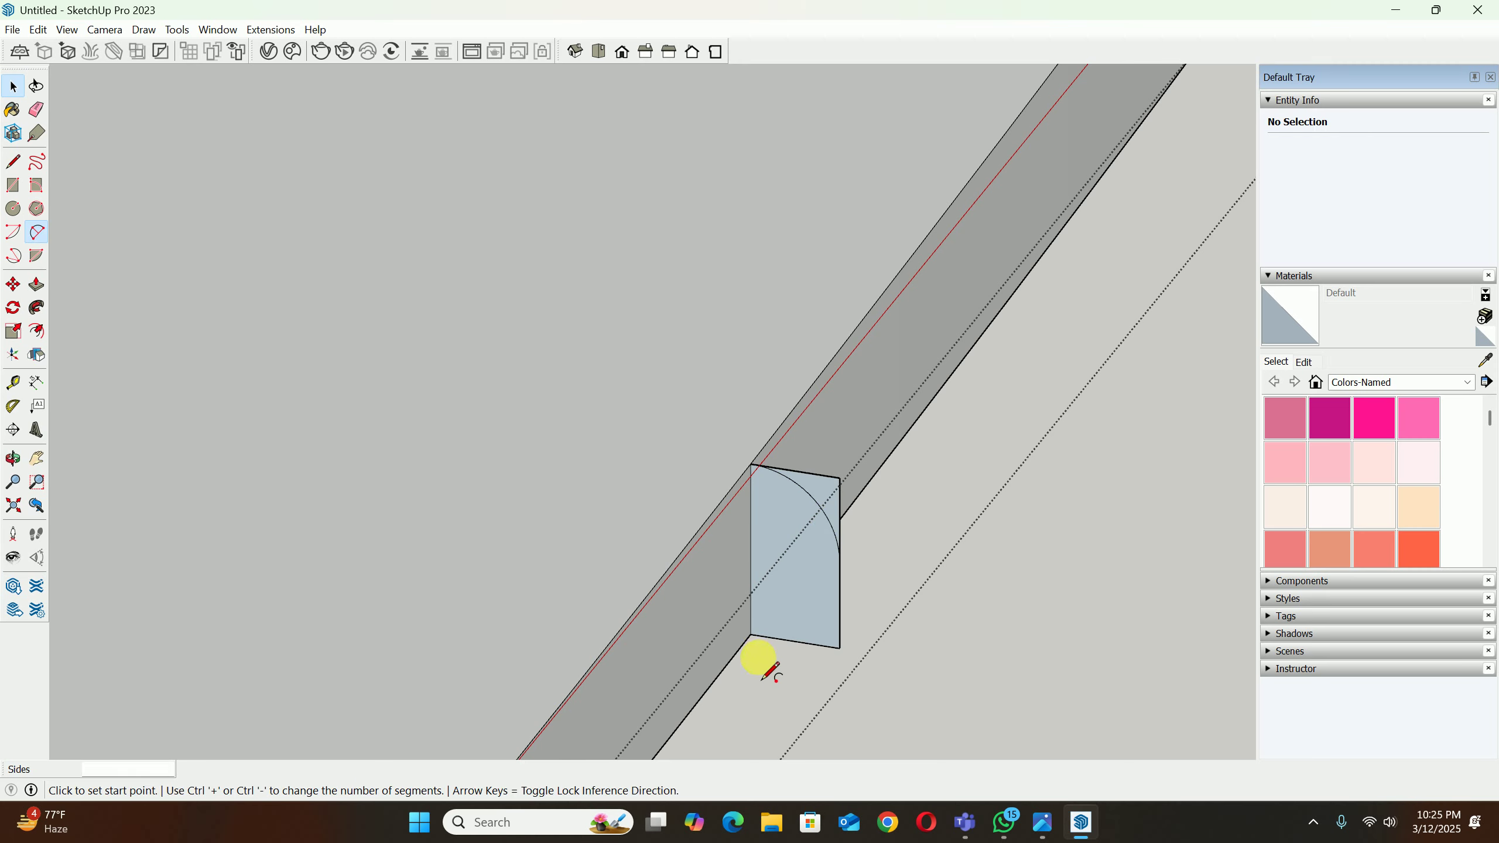
type("20")
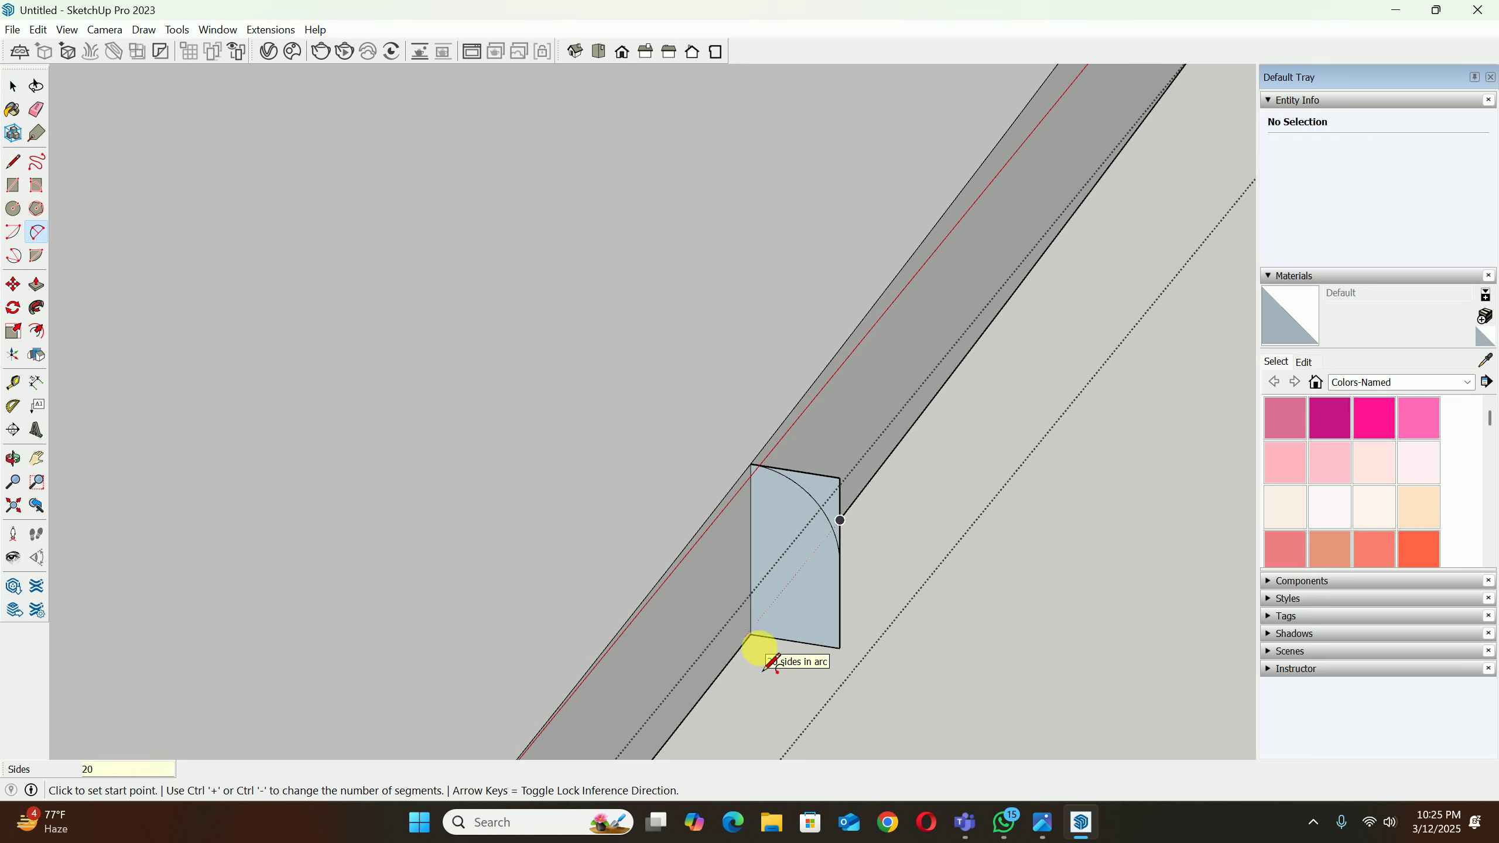
left_click(750, 634)
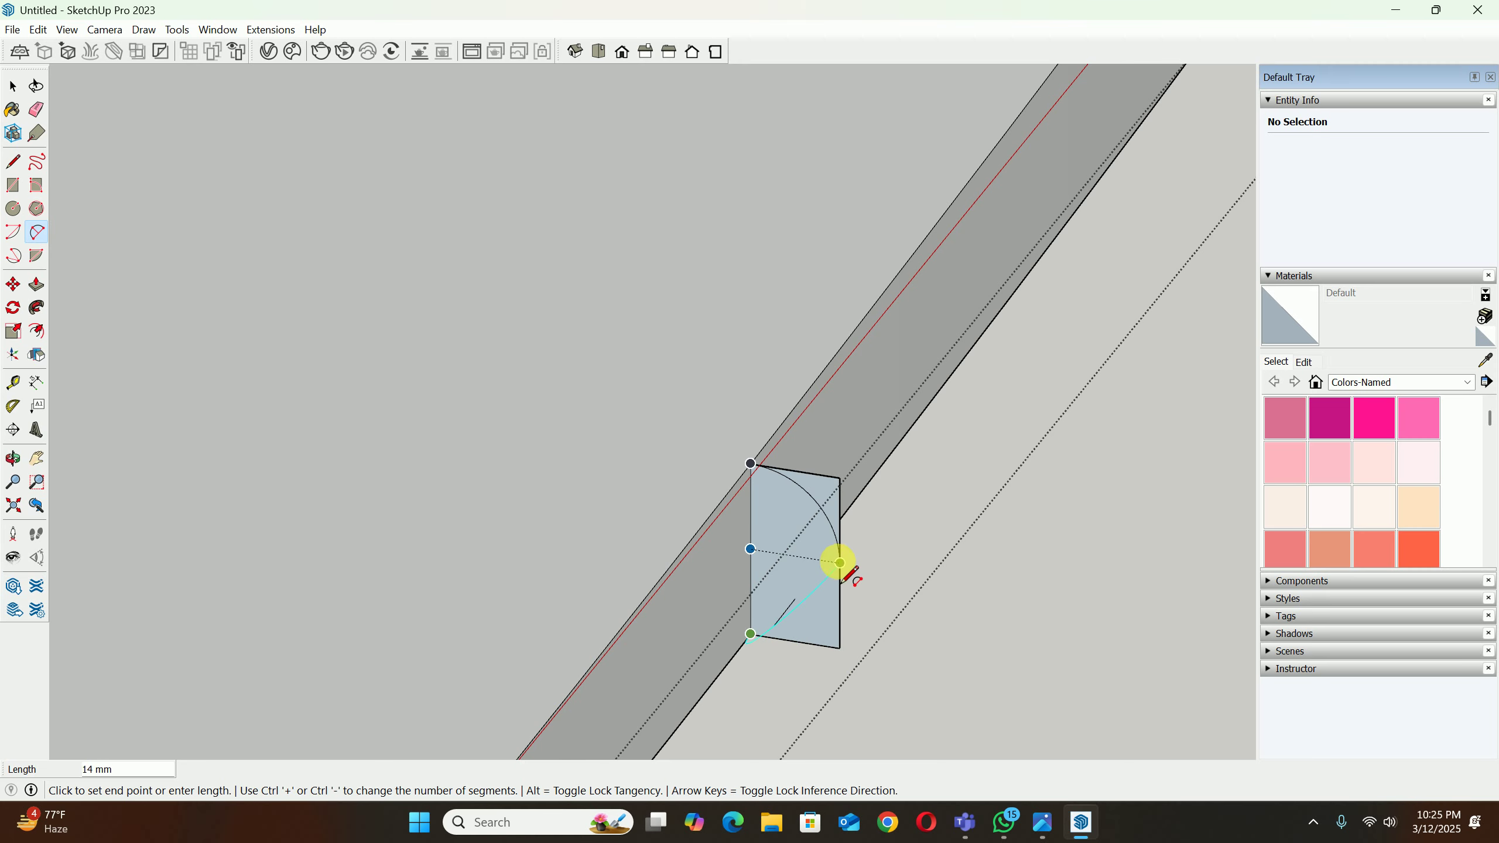
left_click(839, 563)
left_click(833, 626)
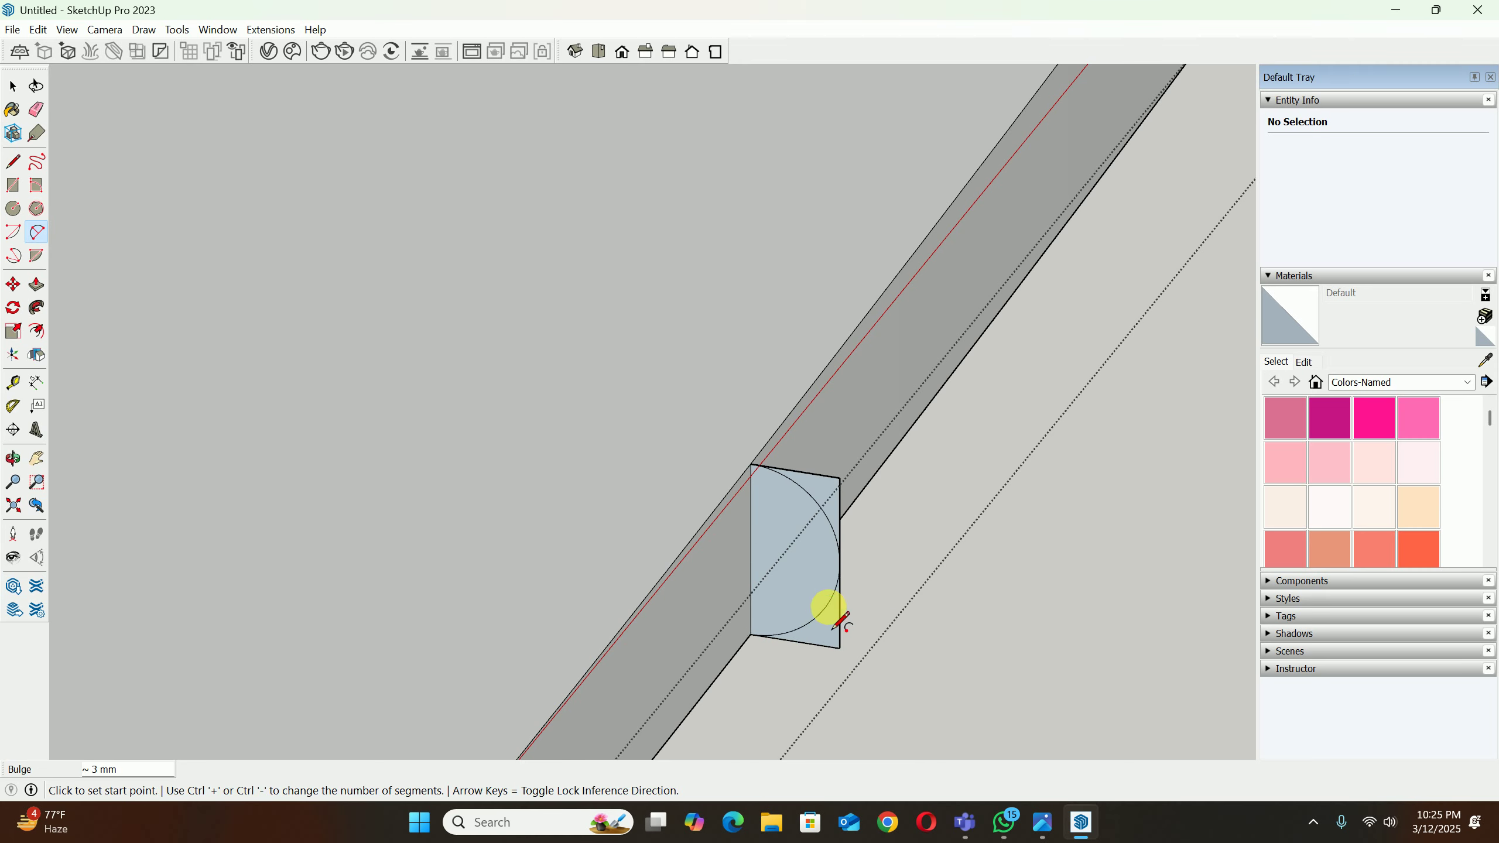
Step: Erase the rectangle's edges outside the two arcs, leaving a half-round profile
middle_click_drag(836, 639, 1001, 639)
key("e")
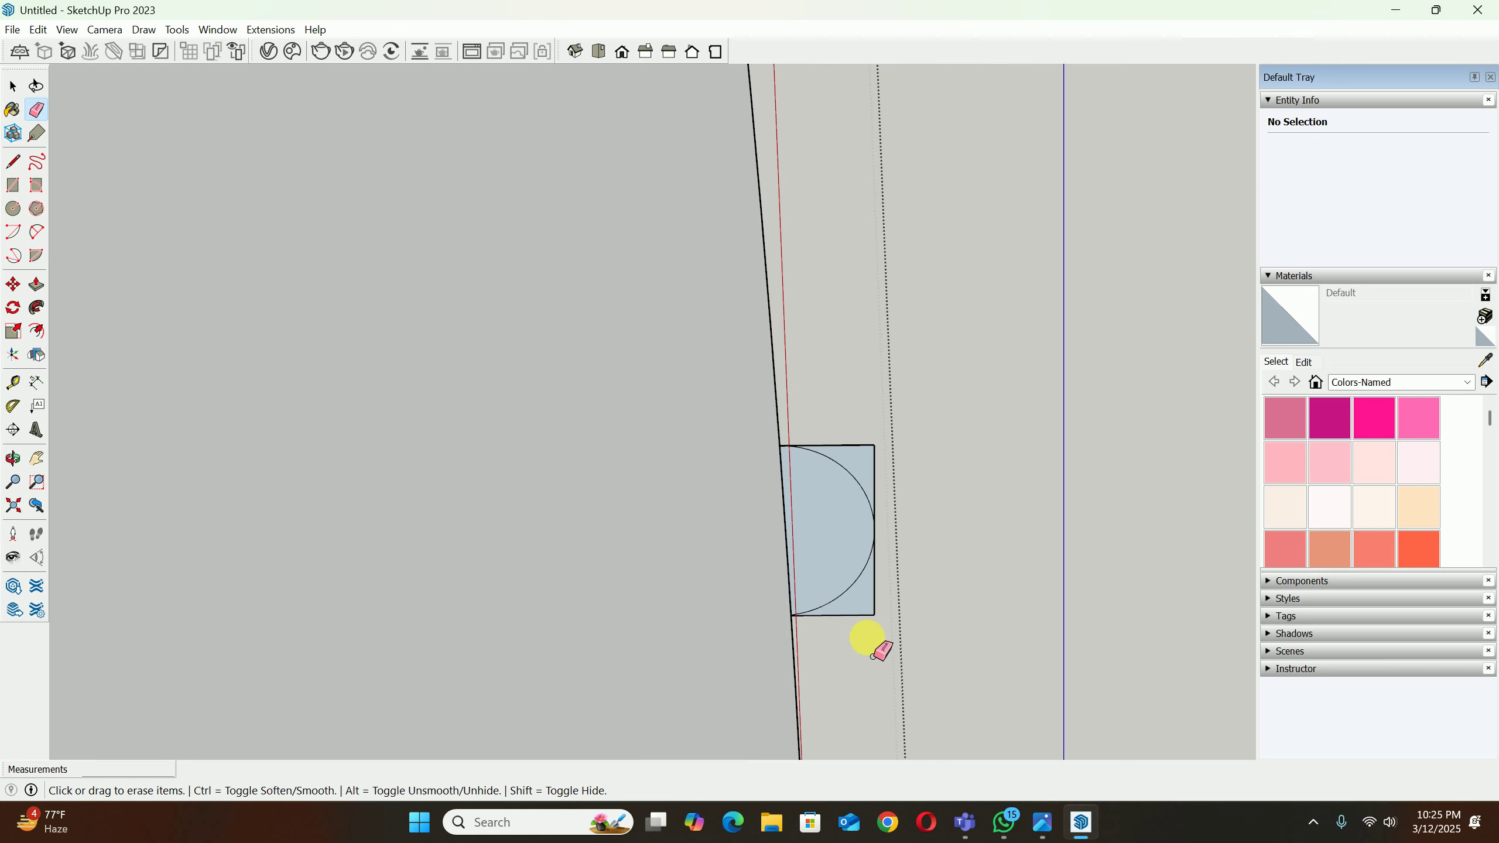
left_click_drag(867, 629, 876, 590)
mouse_move(867, 426)
left_mouse_down()
mouse_move(879, 463)
mouse_move(950, 467)
left_mouse_up()
Step: Sweep the half-round profile around the tabletop's entire upper perimeter with Follow Me, and leave the tabletop's editing mode
mouse_move(950, 467)
middle_mouse_down()
mouse_move(551, 479)
mouse_move(805, 447)
middle_mouse_up()
key("space")
left_click(809, 438)
scroll(810, 436, "down", 8)
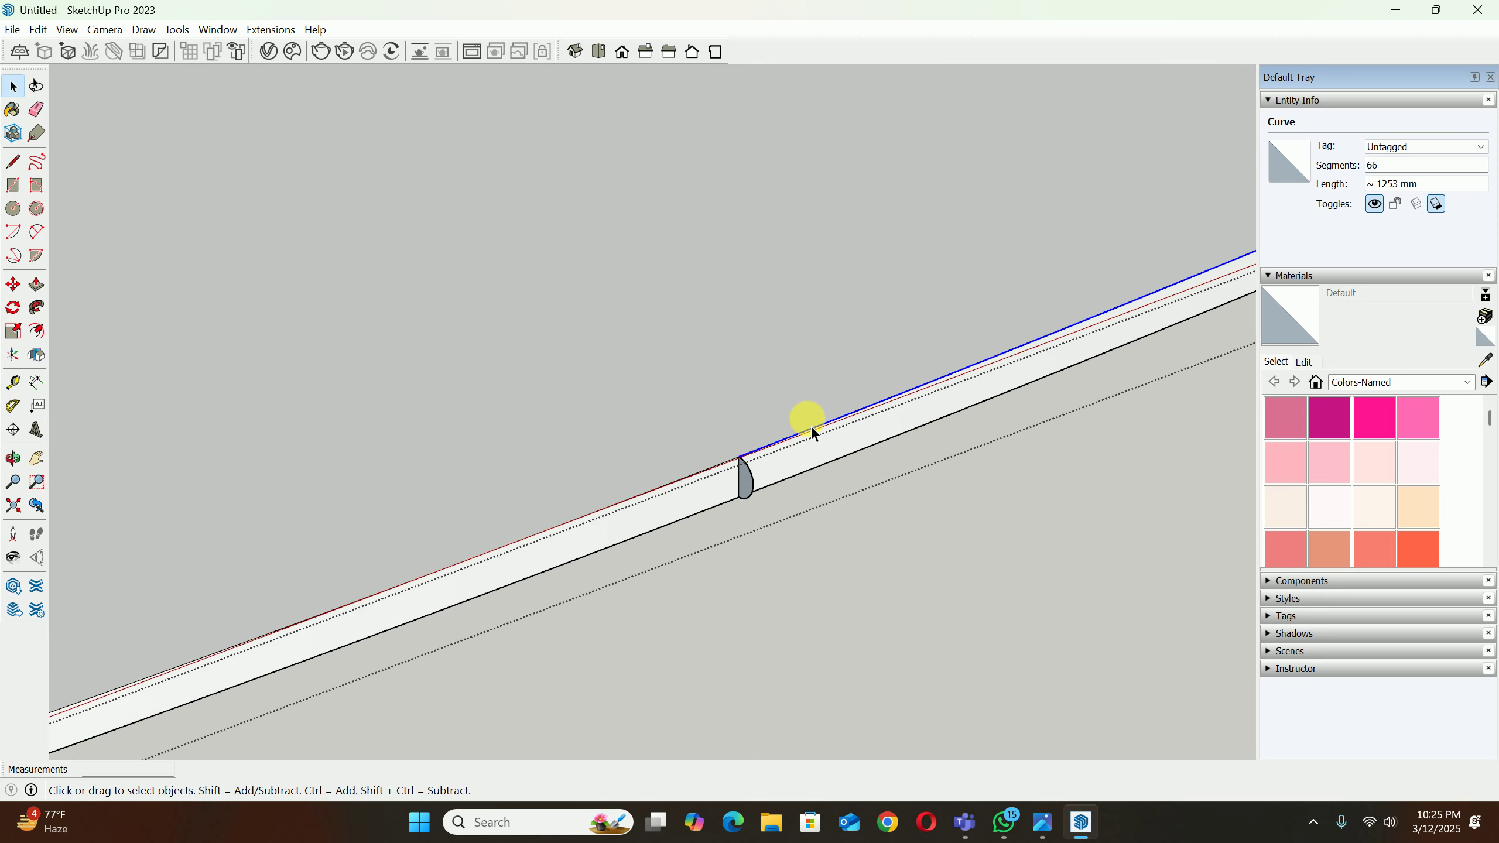
double_click(905, 346)
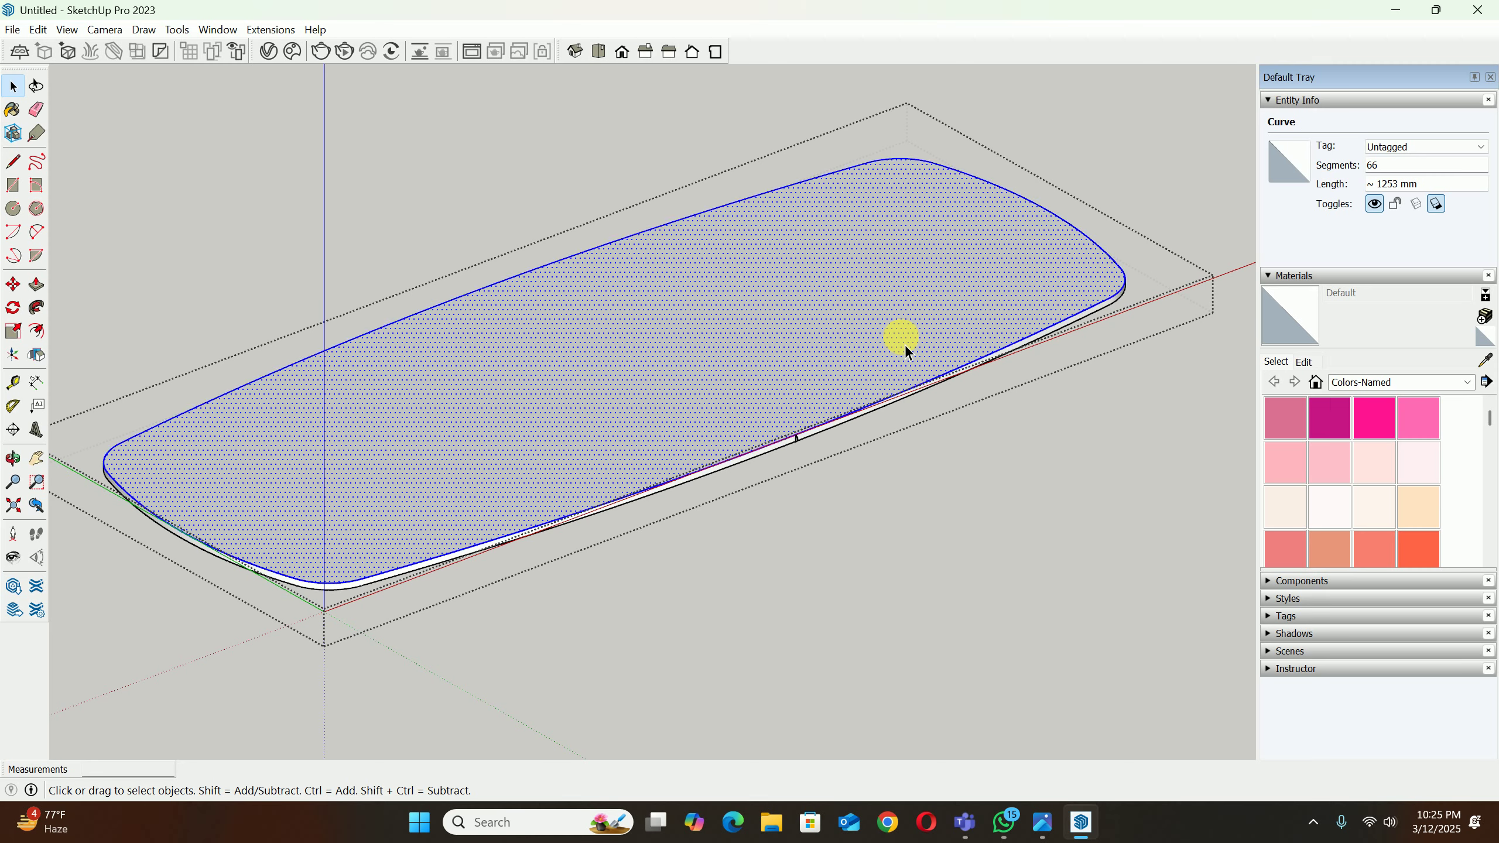
scroll(722, 474, "up", 3)
scroll(931, 208, "down", 4)
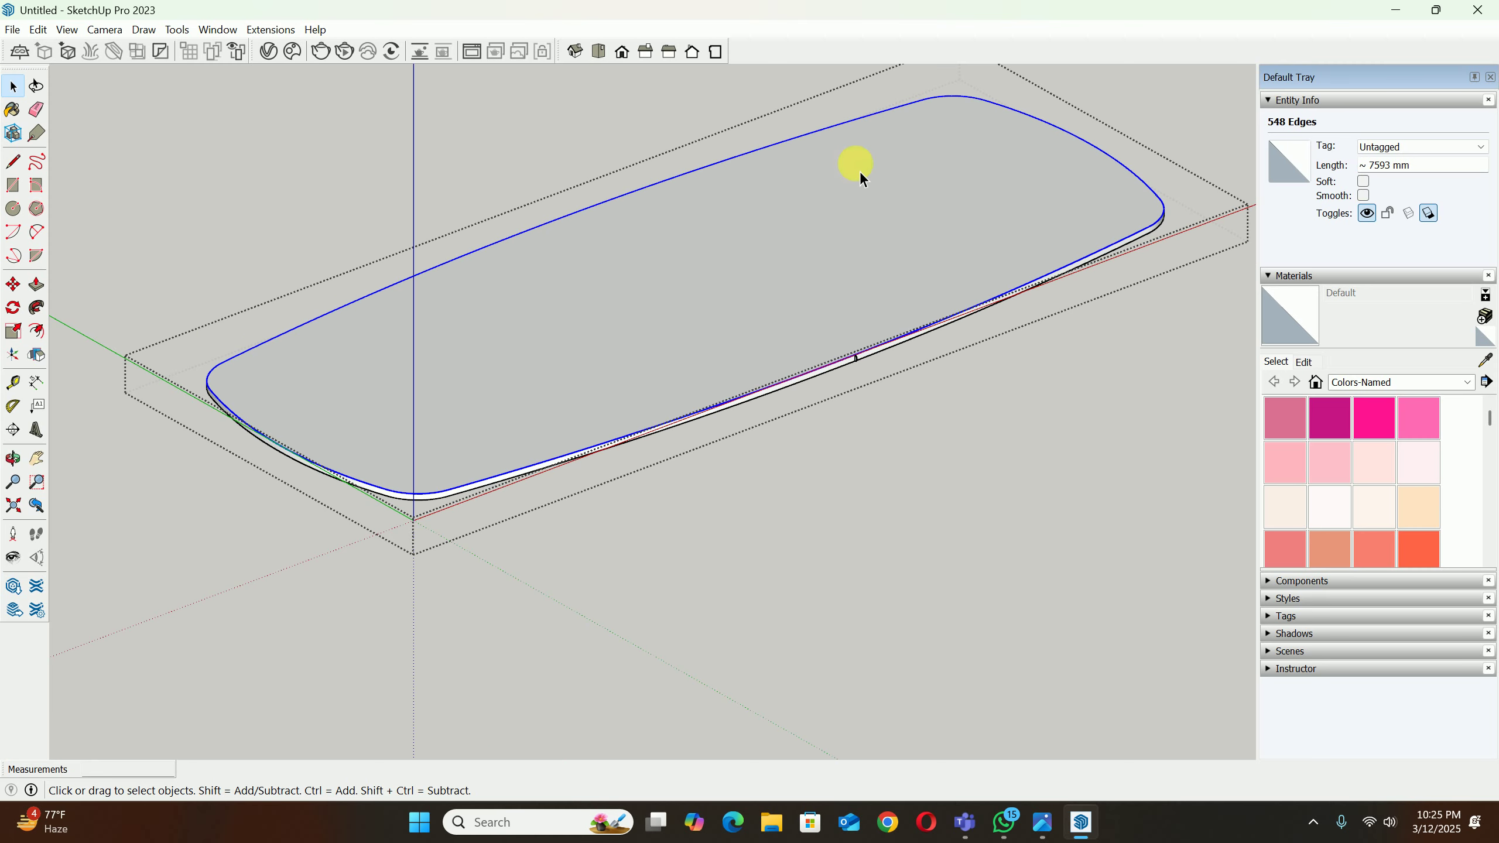
left_click(38, 310)
scroll(793, 358, "up", 5)
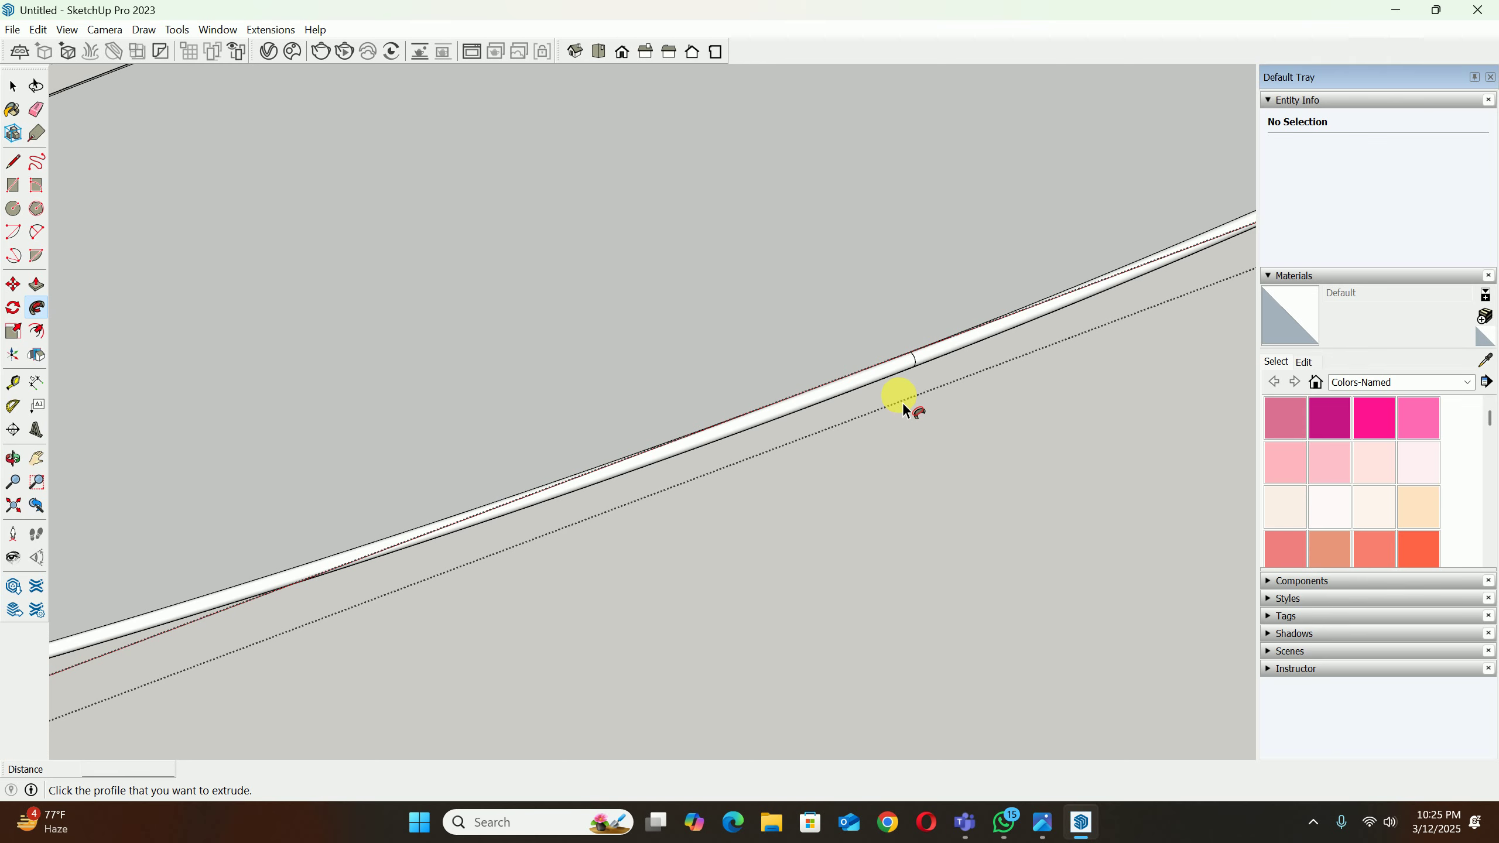
scroll(909, 405, "down", 6)
middle_click_drag(909, 402, 705, 524)
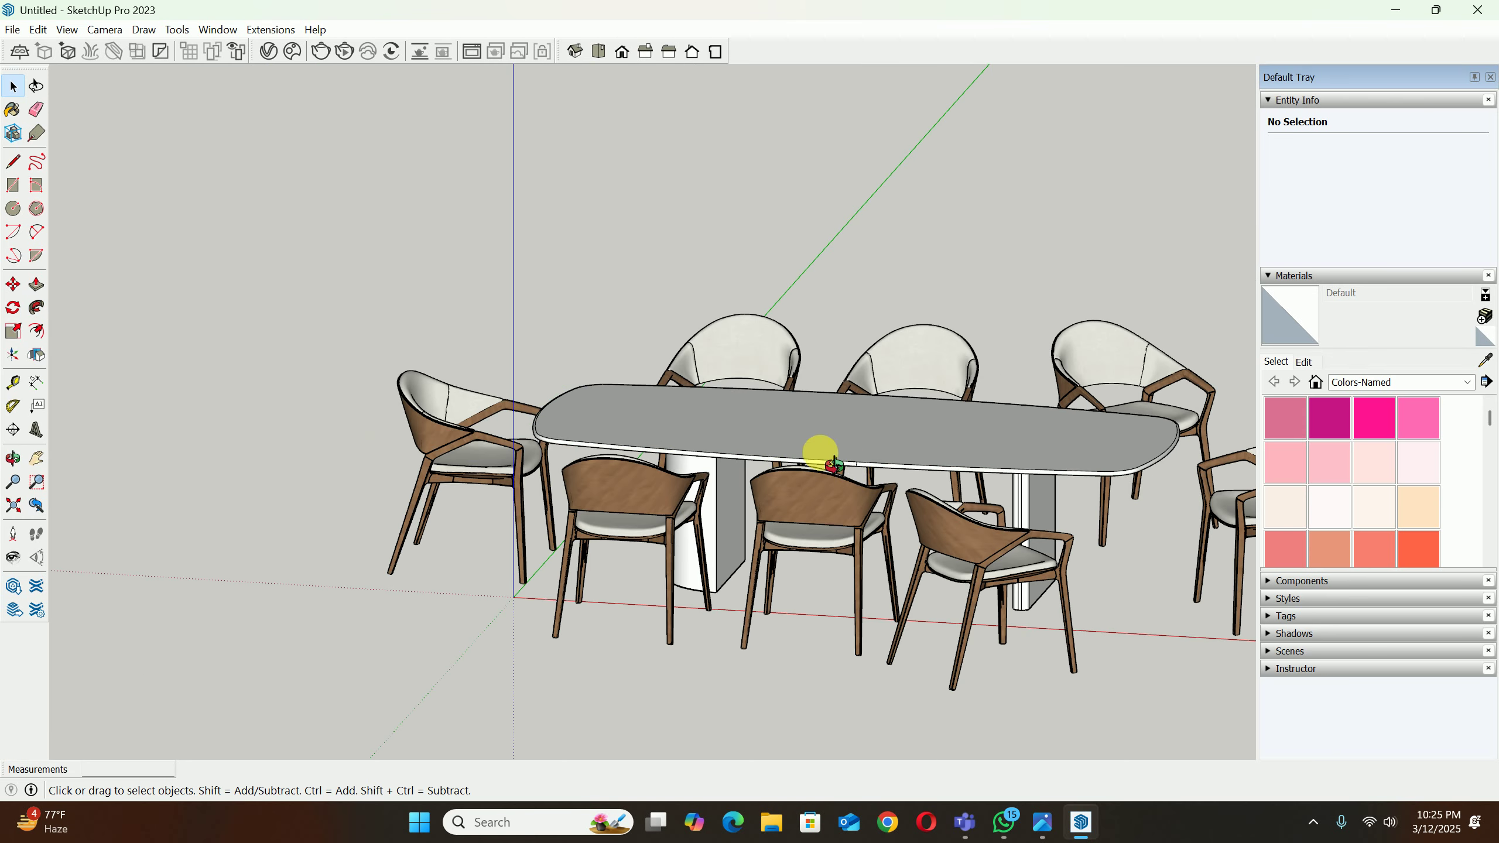
Step: Compare the table's top and legs with the reference photo of the marble dining table, and return to the model
middle_click_drag(646, 545, 691, 422)
scroll(805, 520, "up", 2)
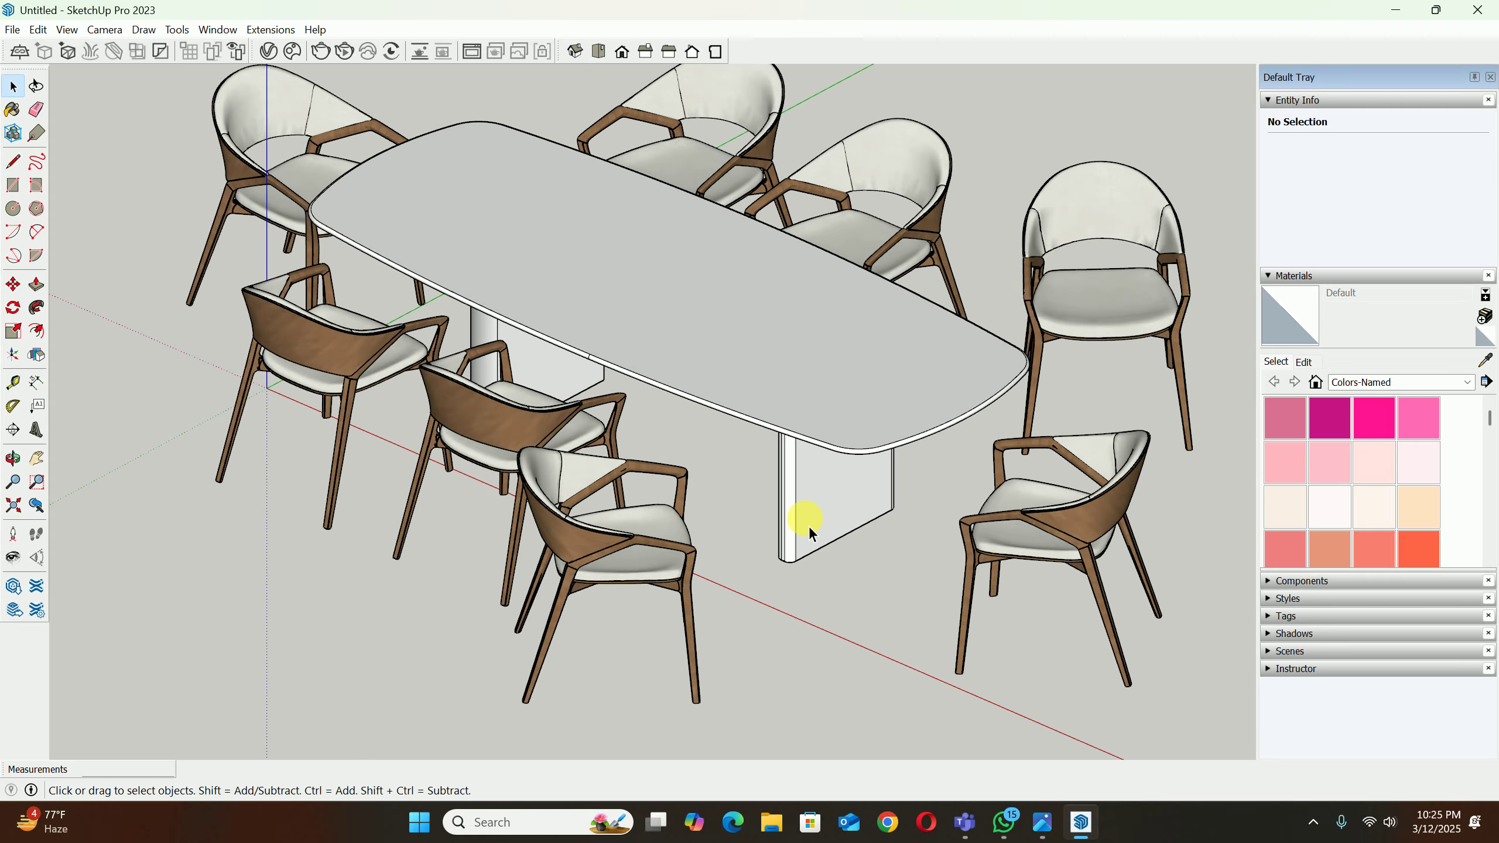
left_click(1042, 821)
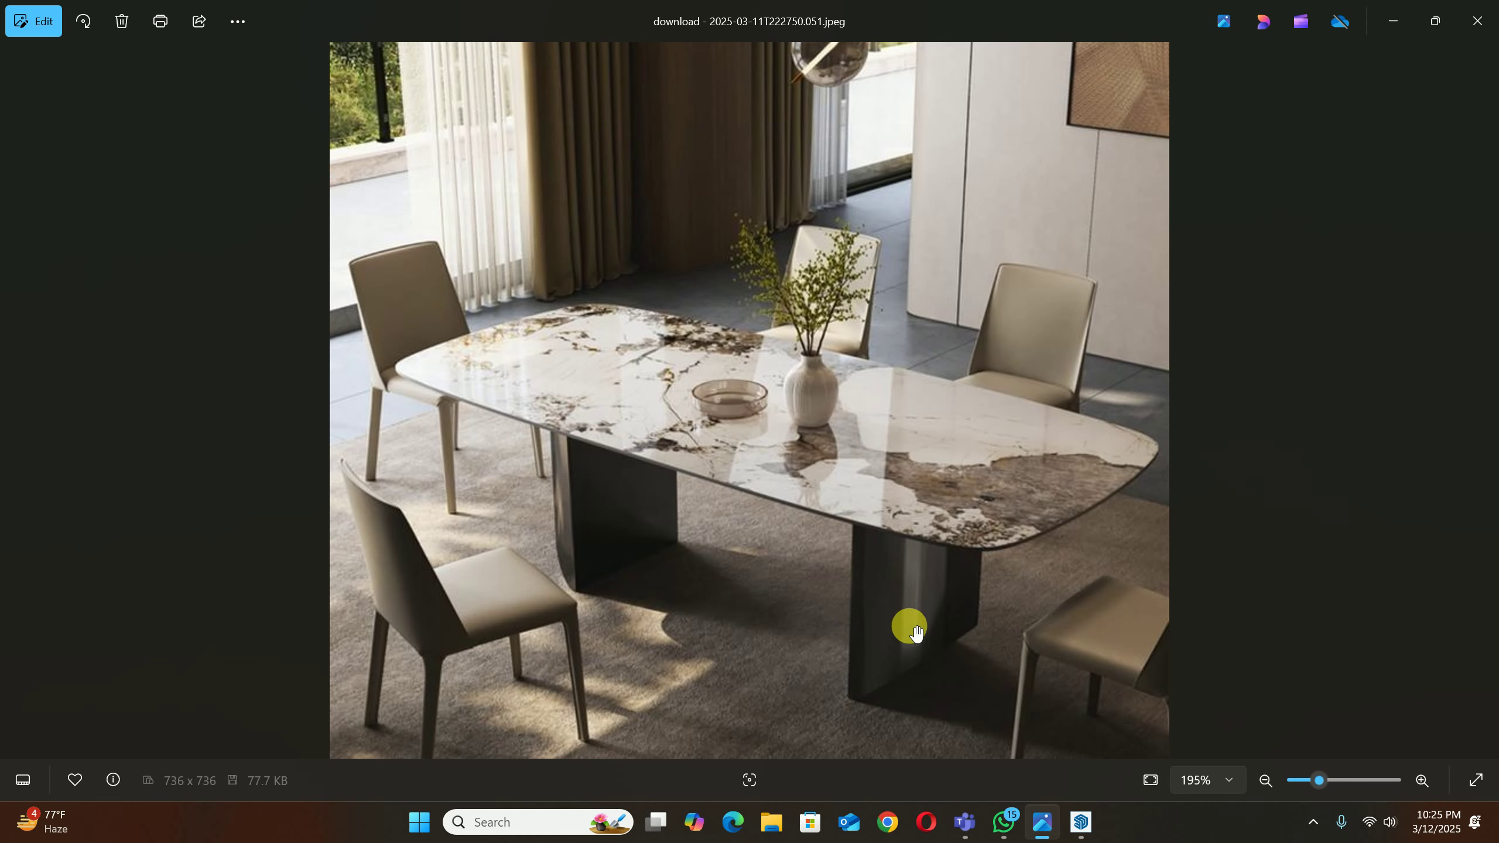
left_click(1392, 21)
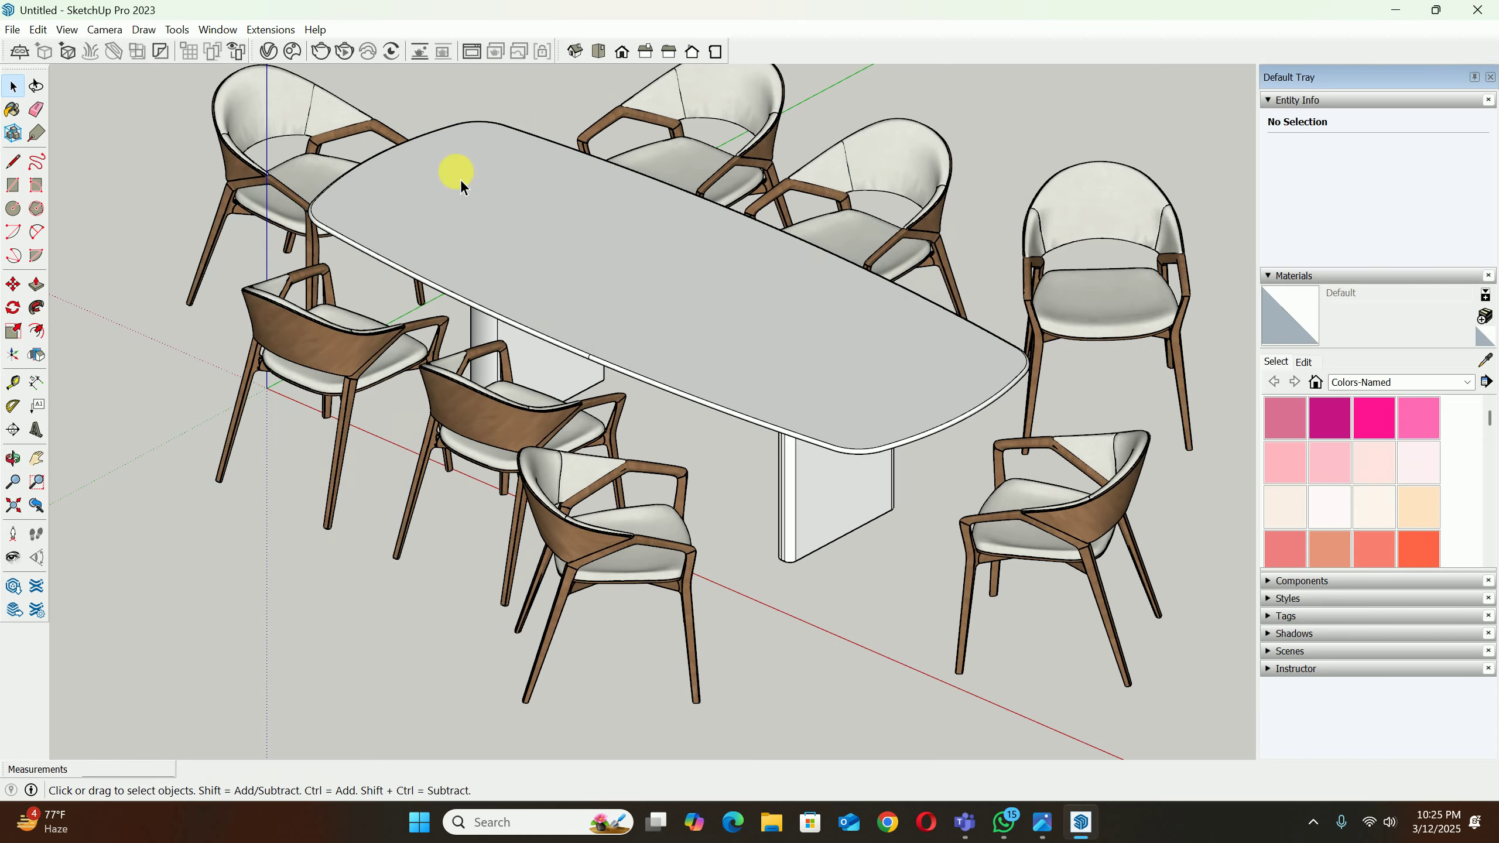
left_click(288, 58)
left_click(470, 13)
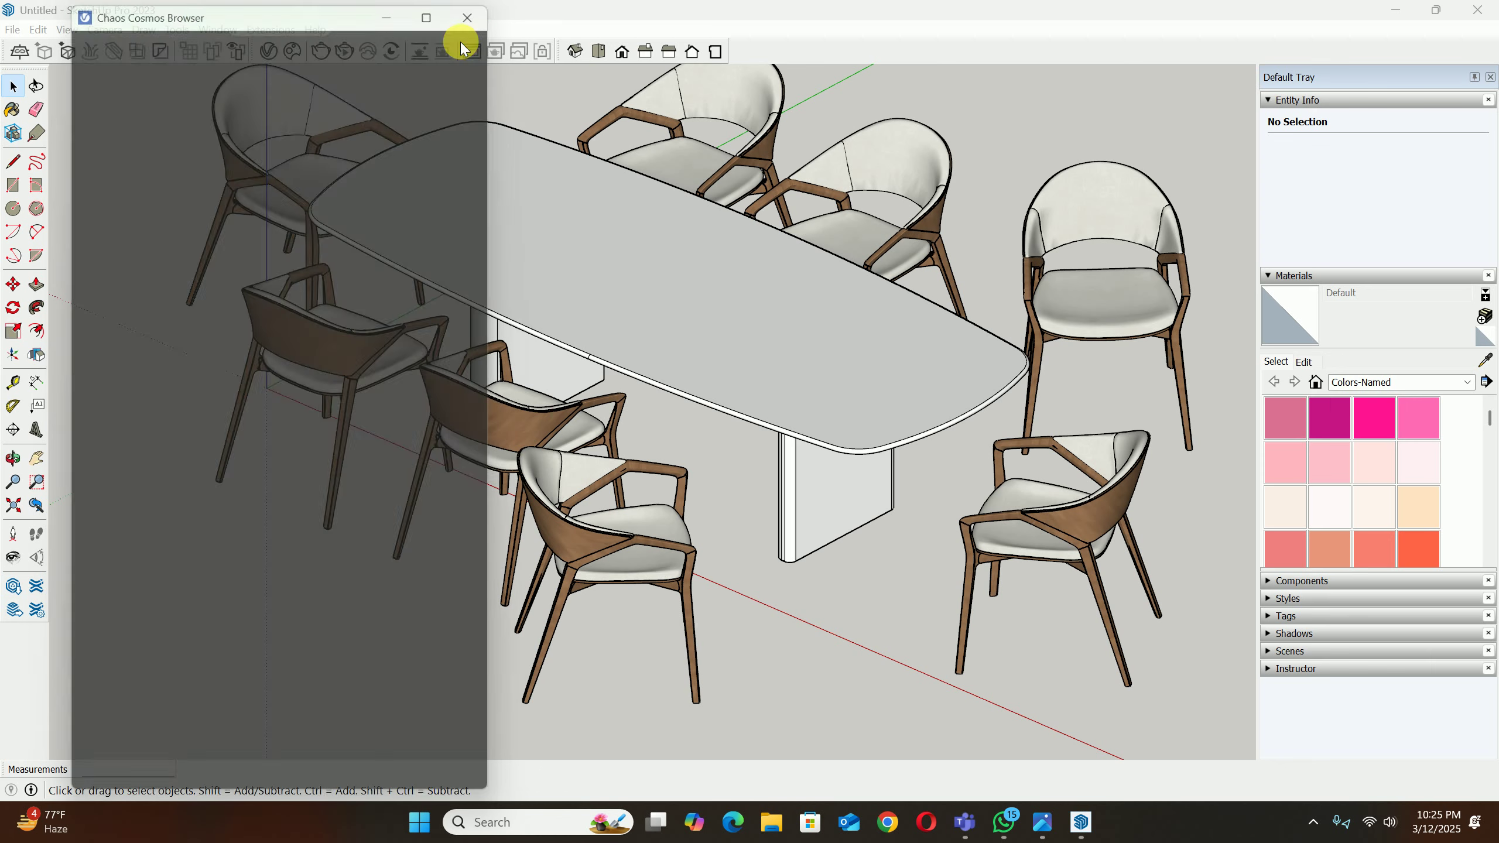
left_click(576, 51)
scroll(666, 257, "down", 3)
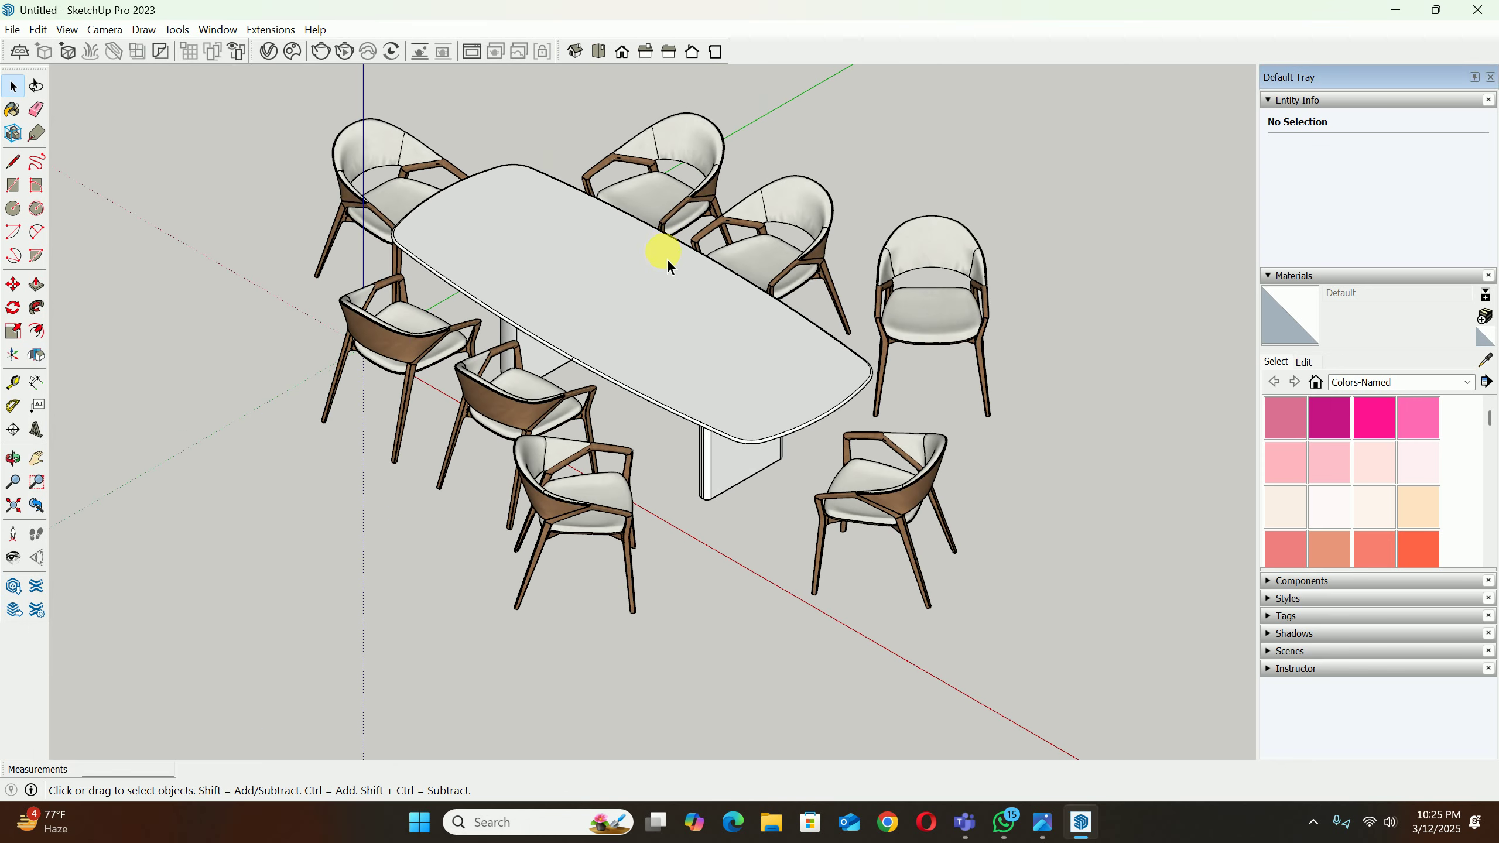
middle_click_drag(667, 258, 652, 138)
scroll(638, 261, "up", 3)
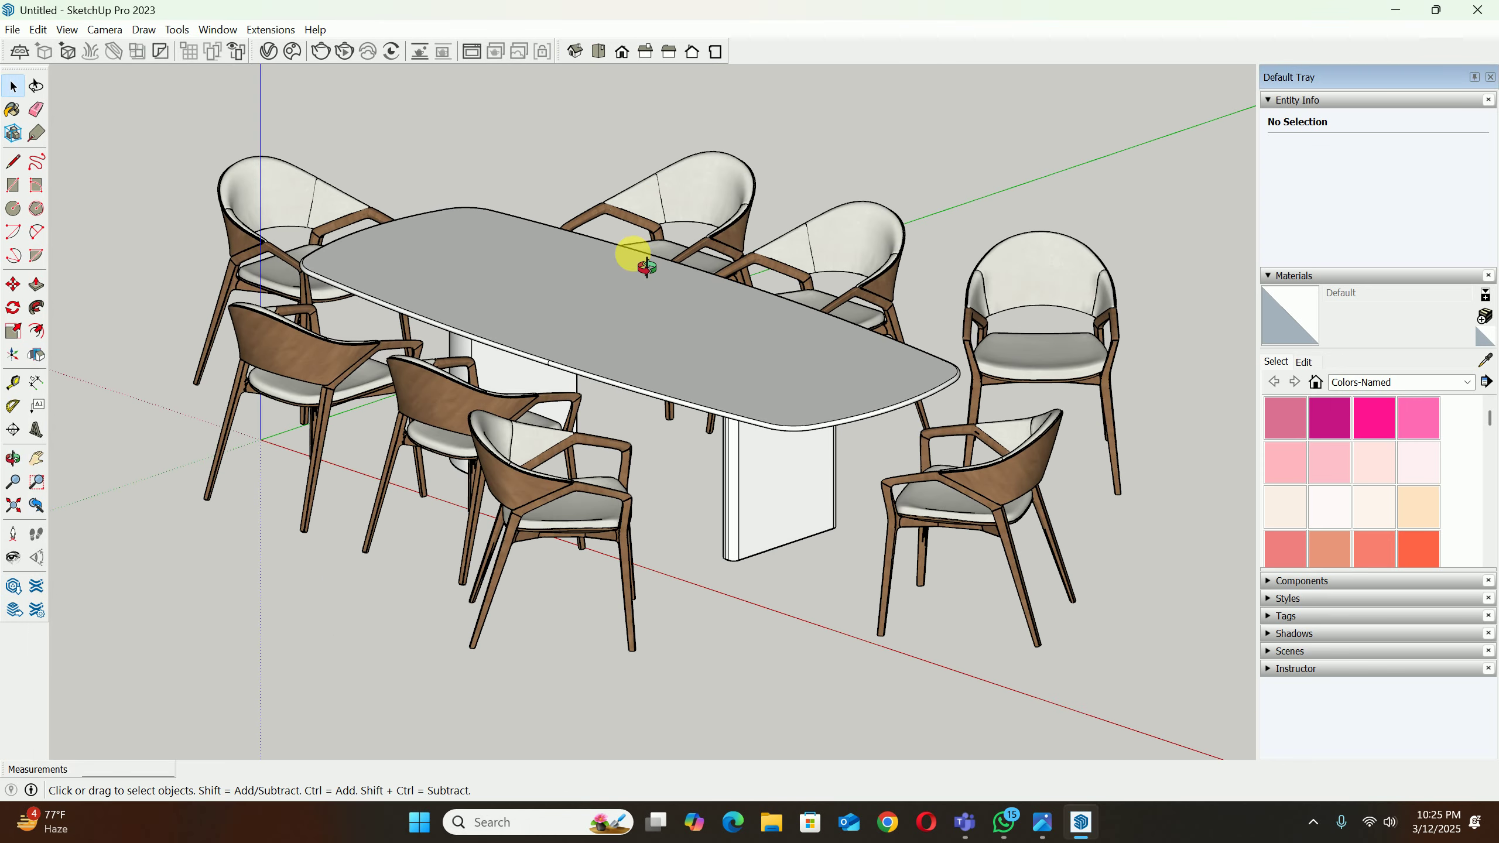
Step: Collapse the Default Tray and frame the dining table and chairs in the widened modelling area
middle_click_drag(635, 255, 625, 251)
mouse_move(537, 288)
middle_mouse_down("shift")
mouse_move(634, 289)
mouse_move(579, 267)
mouse_move(559, 278)
middle_mouse_up("shift")
scroll(554, 269, "up", 1)
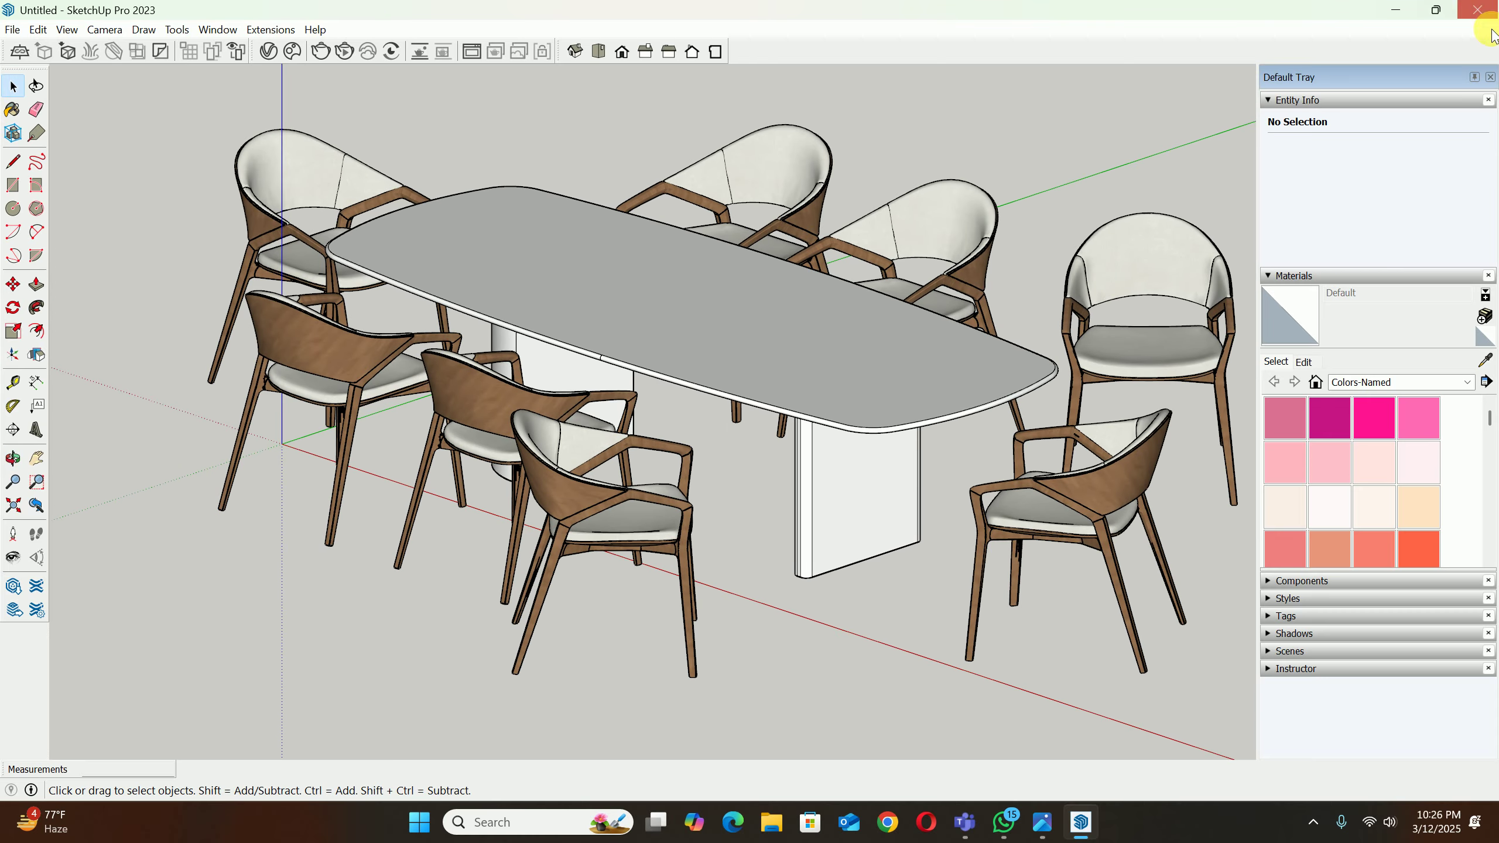
left_click(1473, 77)
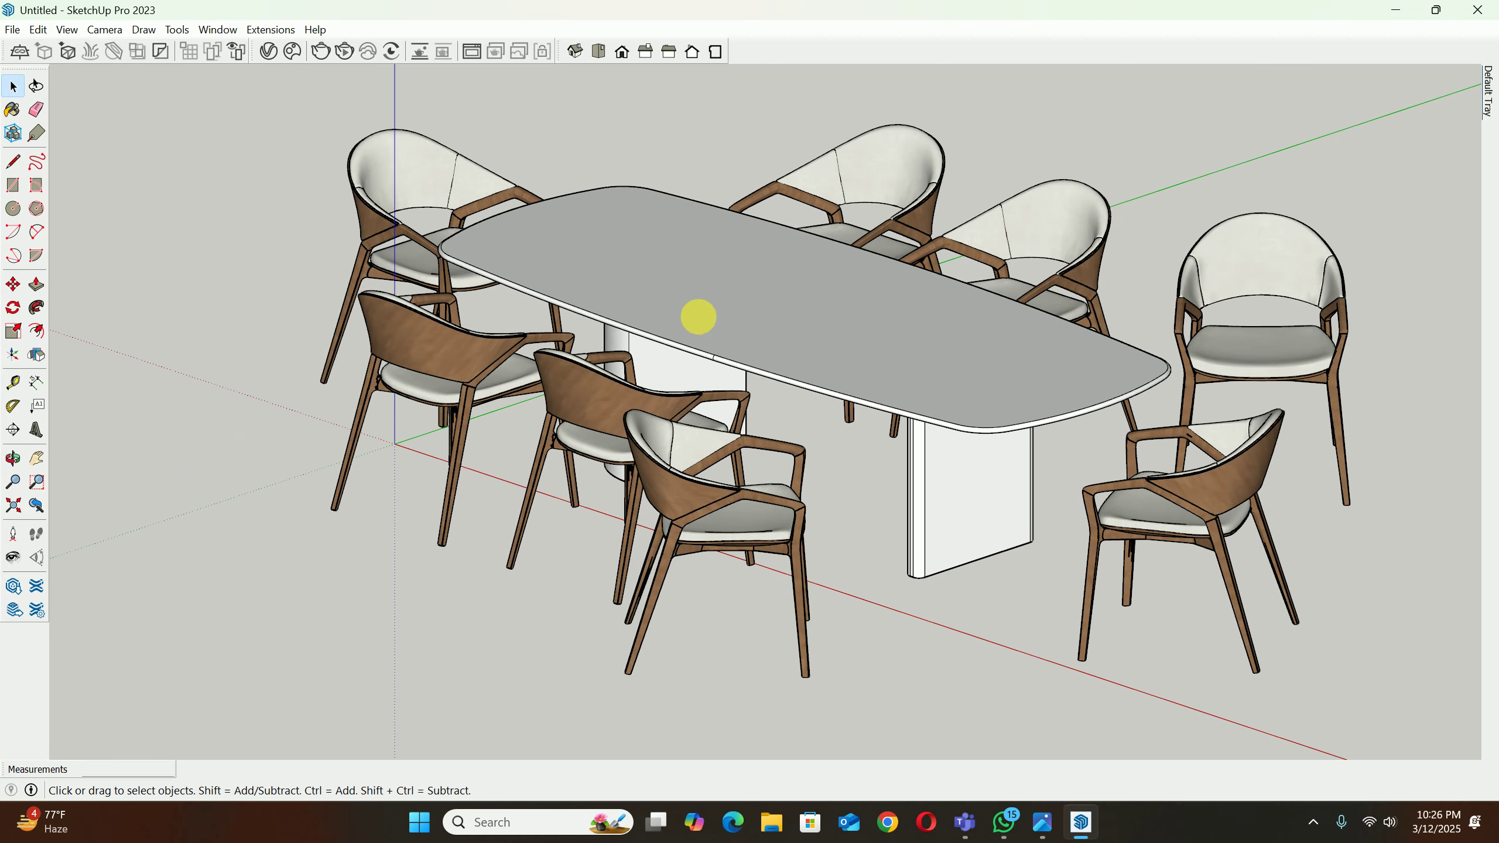
middle_click_drag(698, 318, 619, 329, "shift")
key("z")
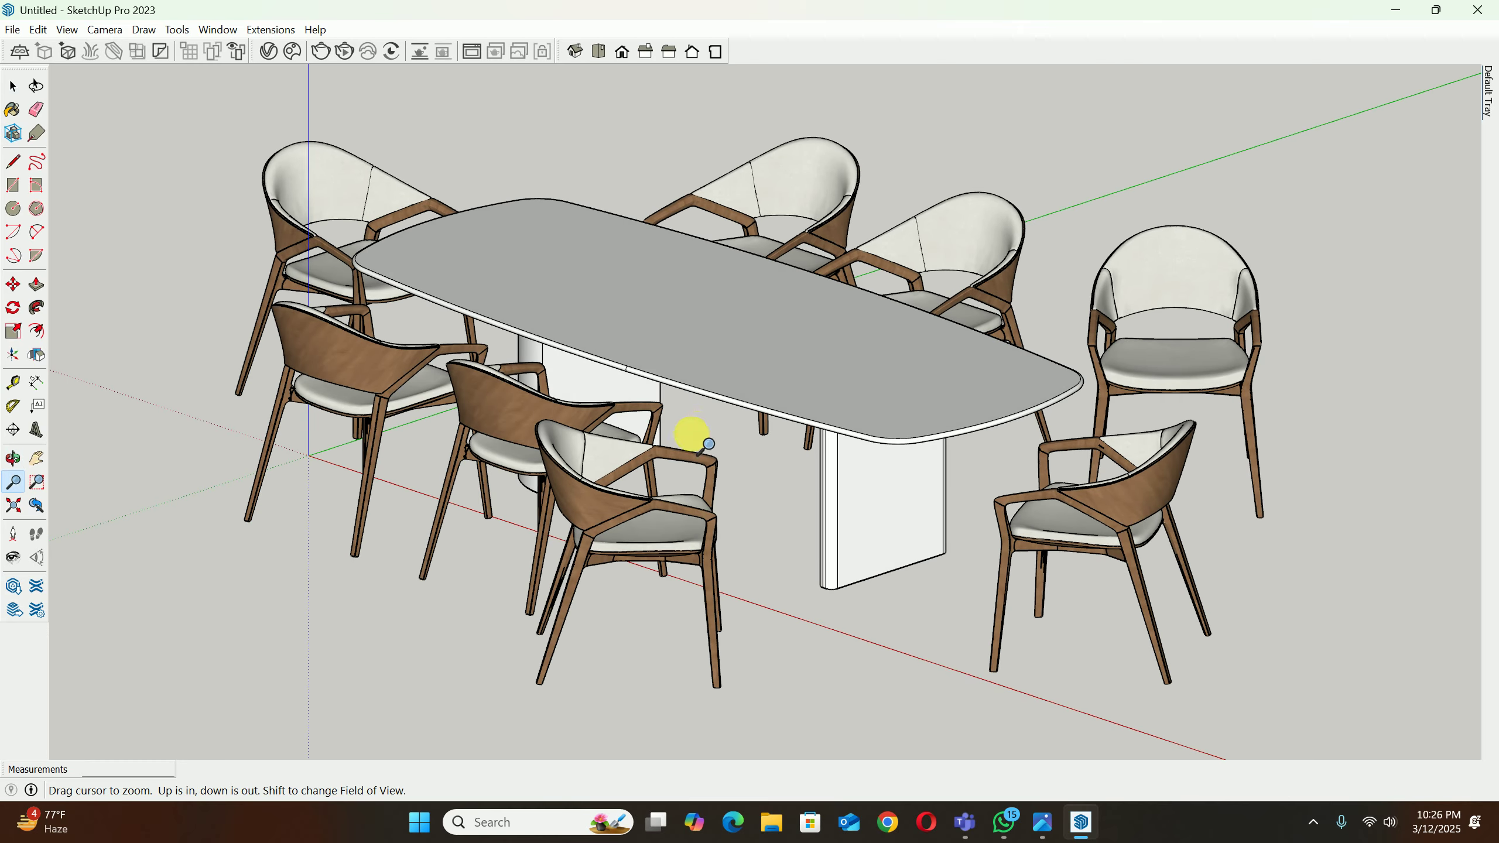
scroll(700, 413, "up", 1)
mouse_move(699, 411)
middle_mouse_down("shift")
mouse_move(778, 428)
mouse_move(689, 389)
middle_mouse_up("shift")
scroll(777, 408, "up", 1)
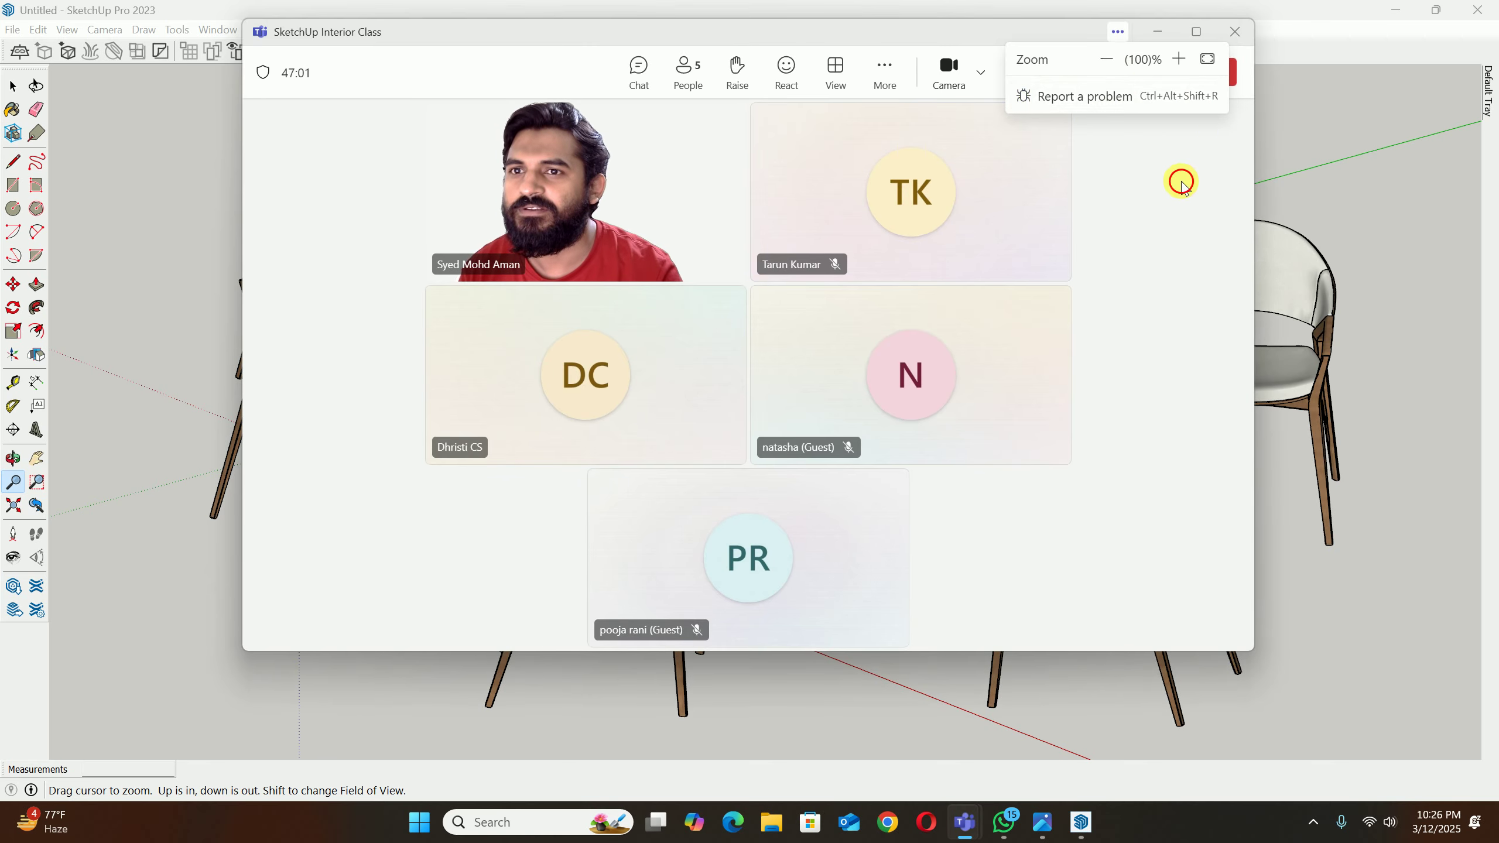
Step: In the Teams meeting, stop the current share and share the screen again with sound included
left_click(1181, 186)
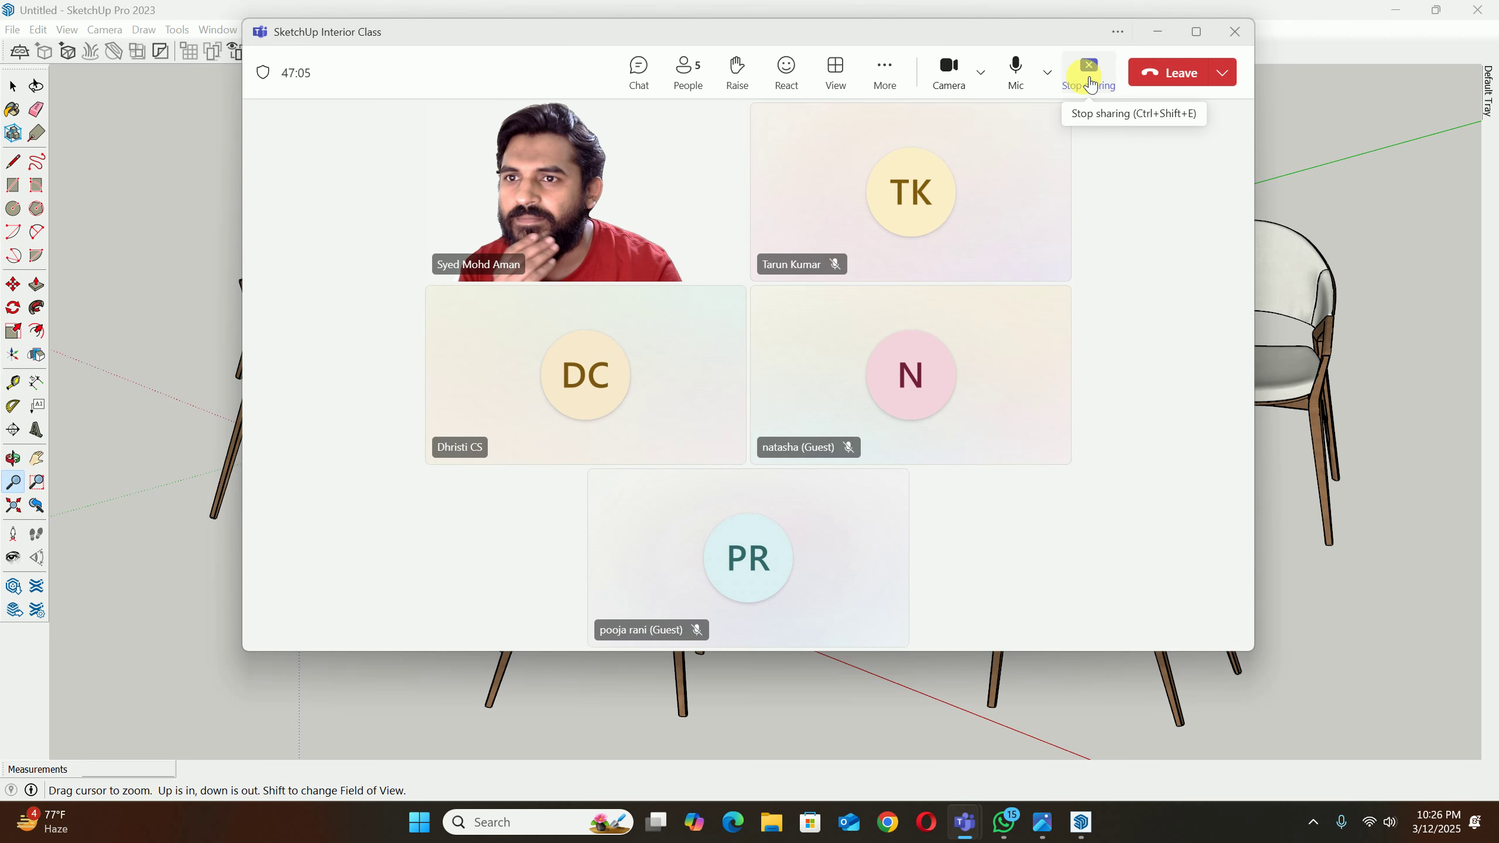
left_click(1089, 82)
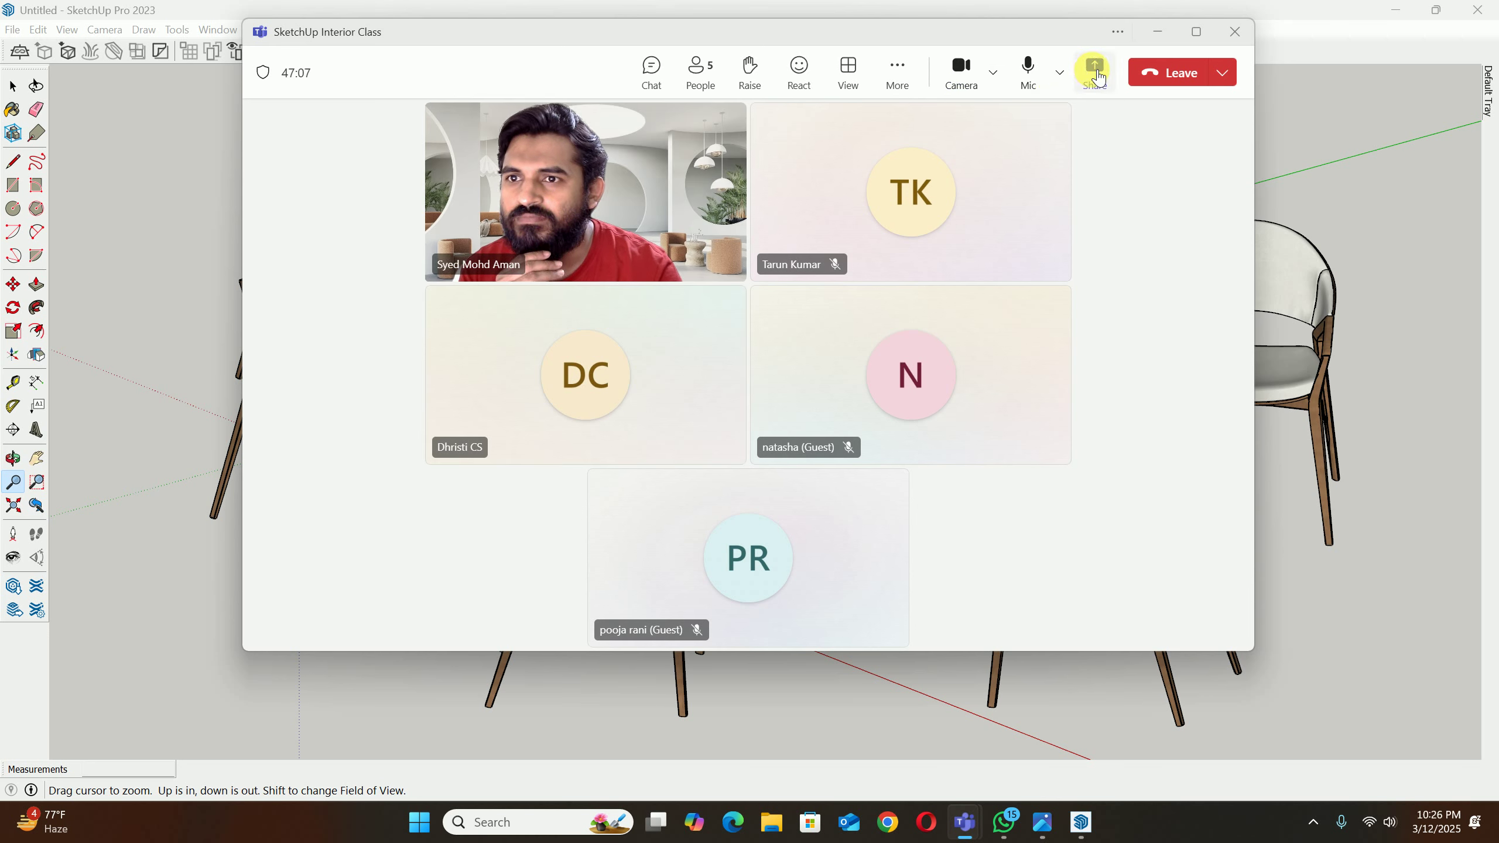
left_click(1096, 76)
left_click(1074, 139)
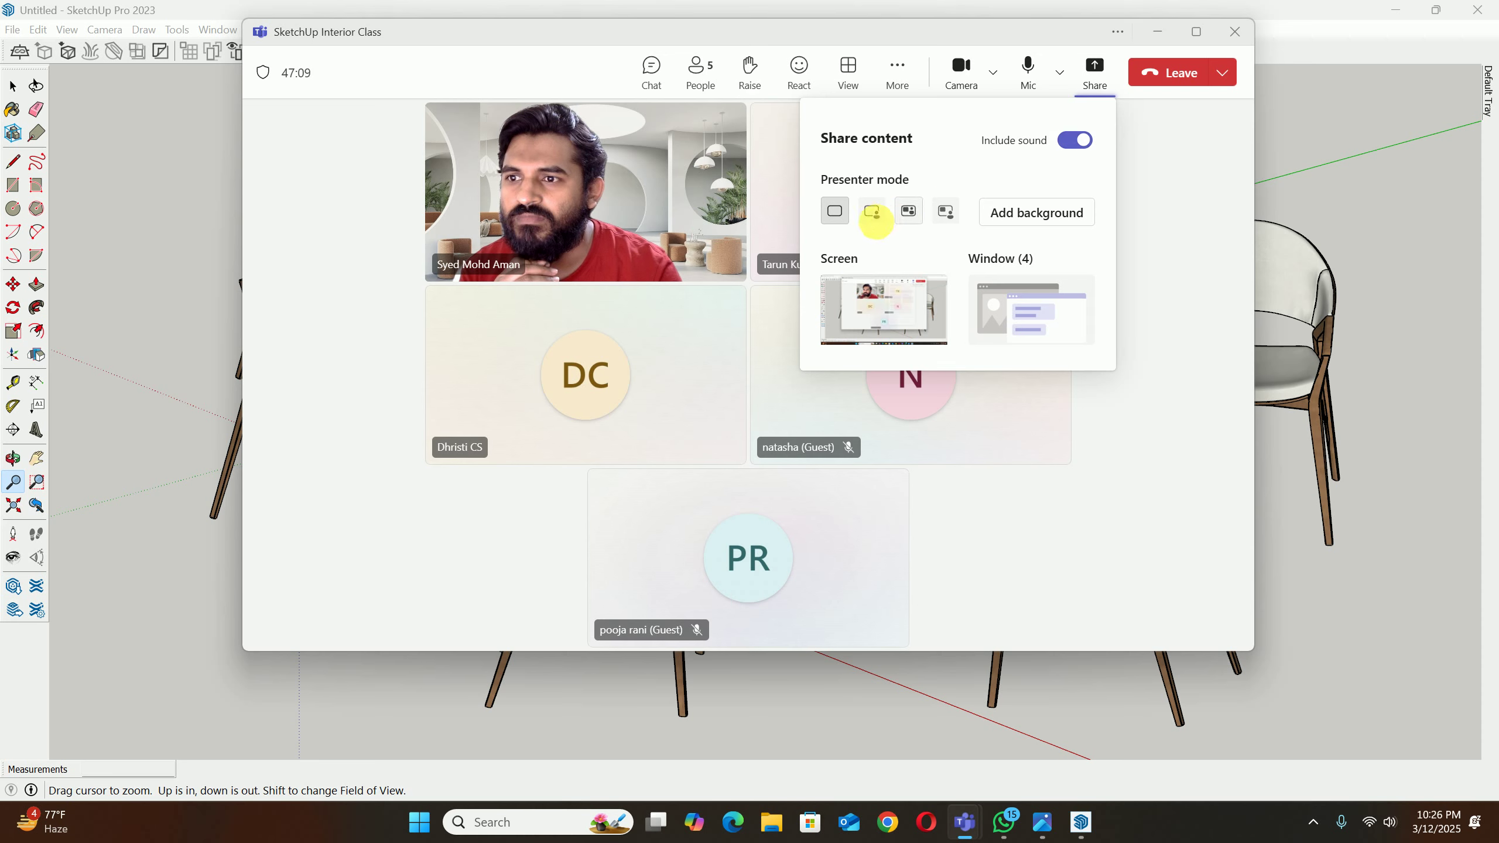
left_click(880, 310)
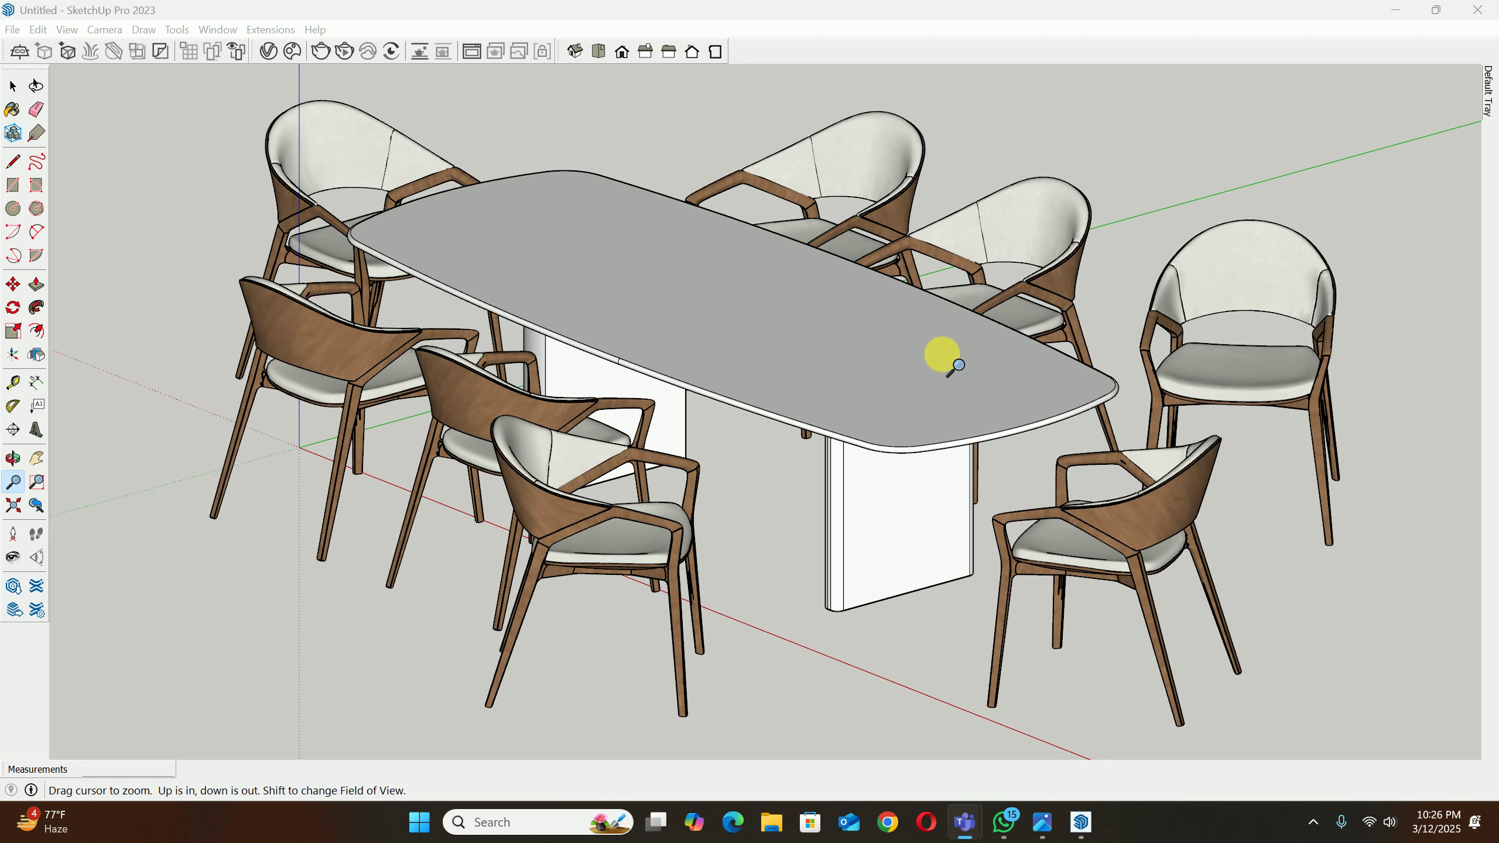
Step: Frame the whole dining set in an angled perspective view and add a scene for it
middle_click_drag(944, 351, 899, 363, "shift")
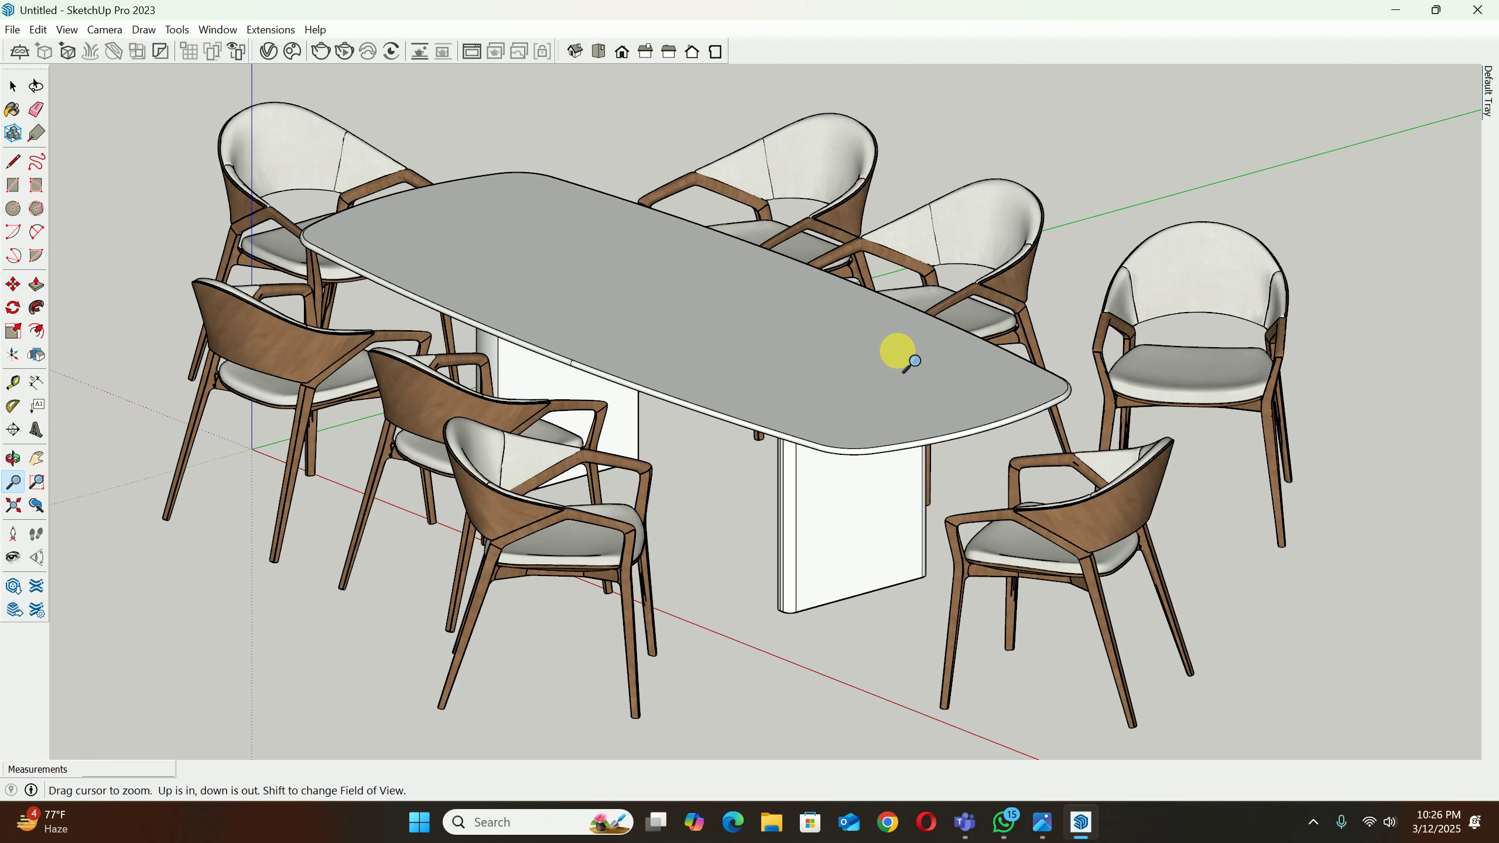
middle_click_drag(912, 360, 855, 332)
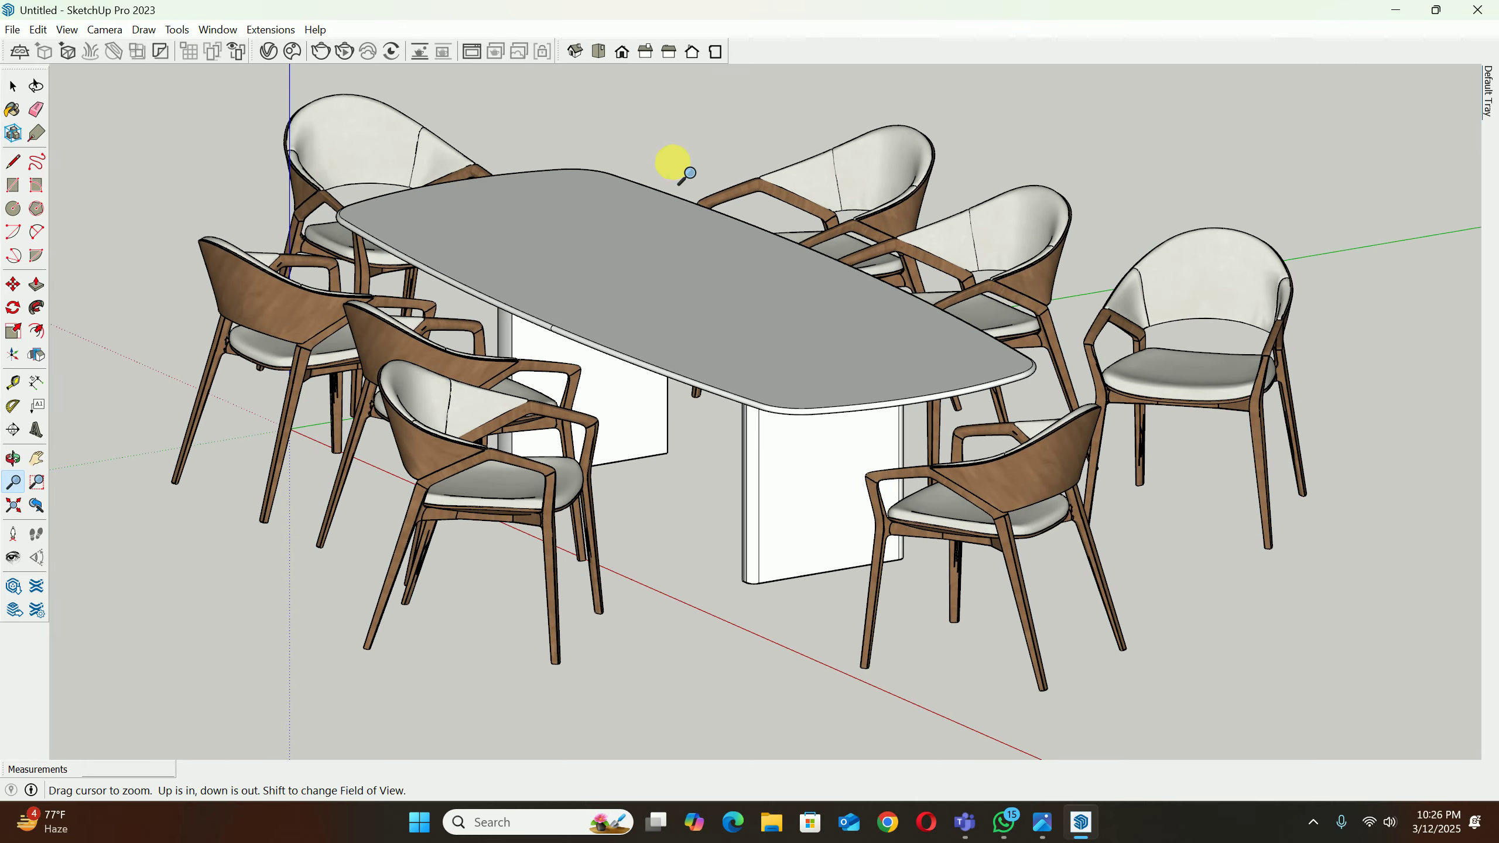
left_click(573, 53)
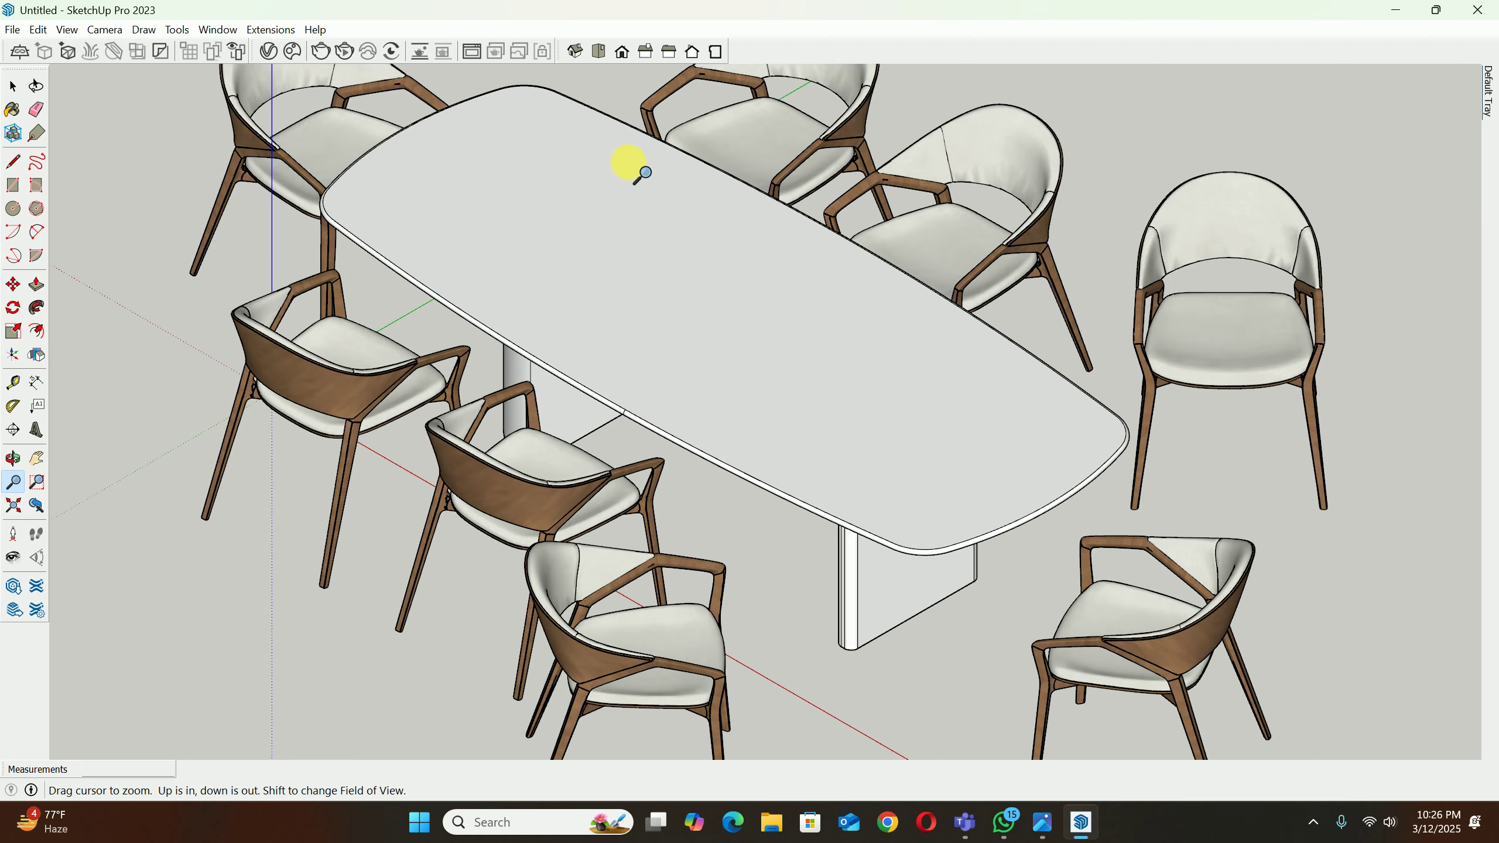
left_click(35, 505)
middle_click_drag(477, 354, 528, 319)
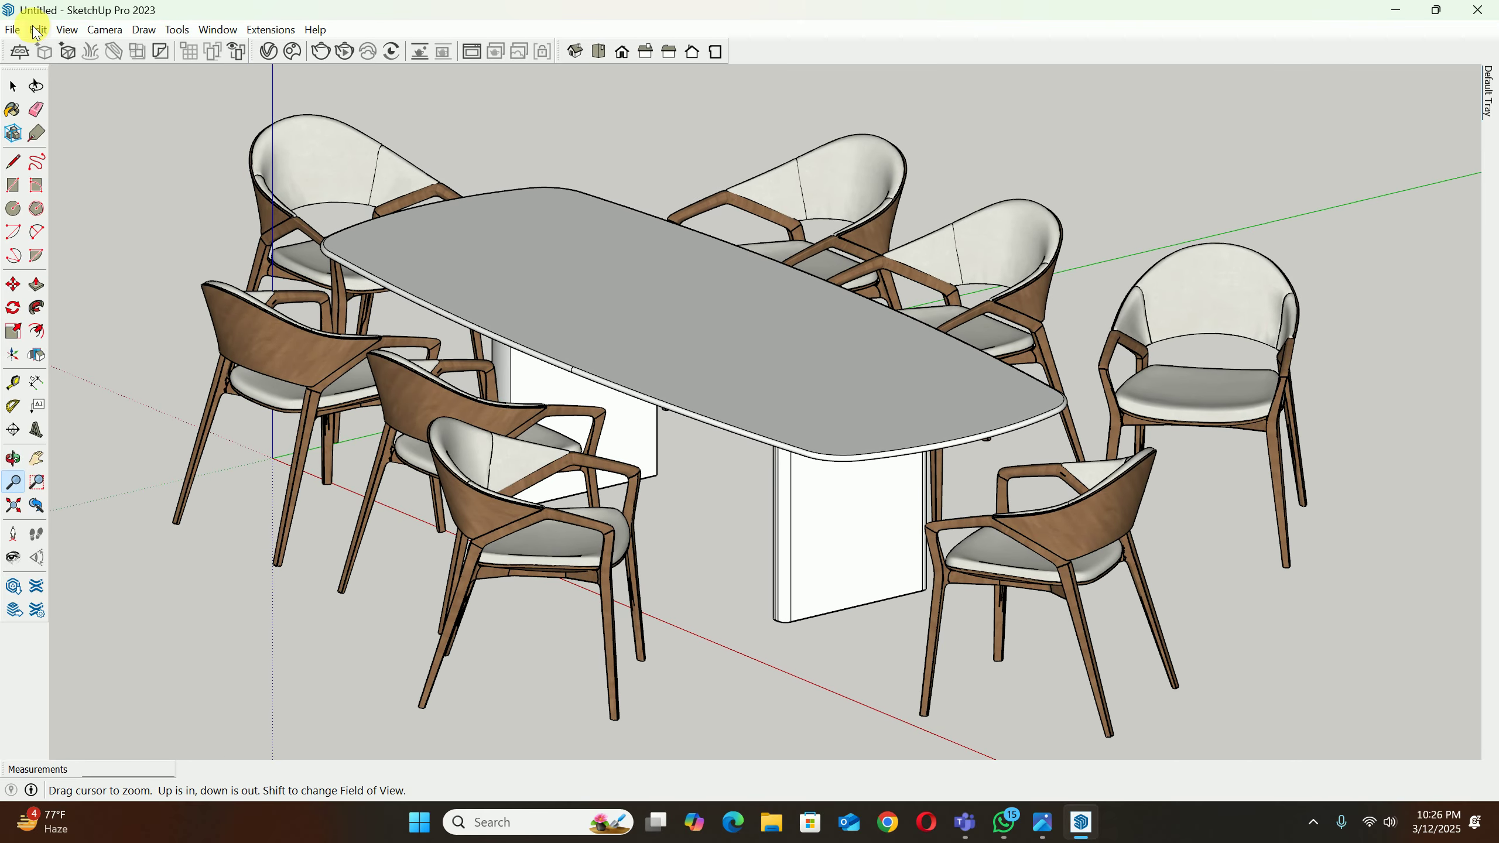
left_click(65, 30)
mouse_move(135, 329)
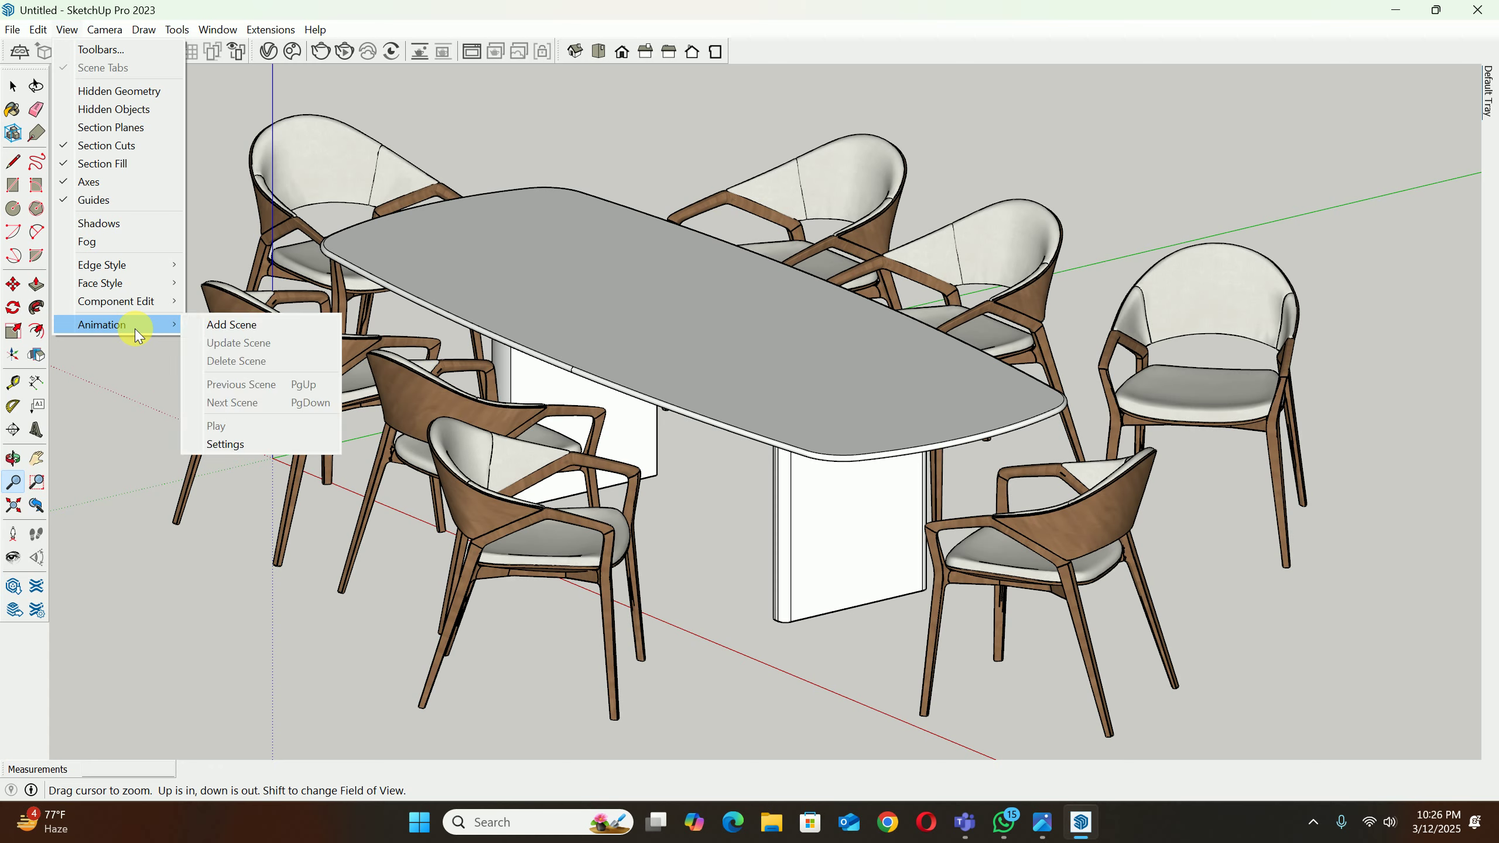
left_click(219, 323)
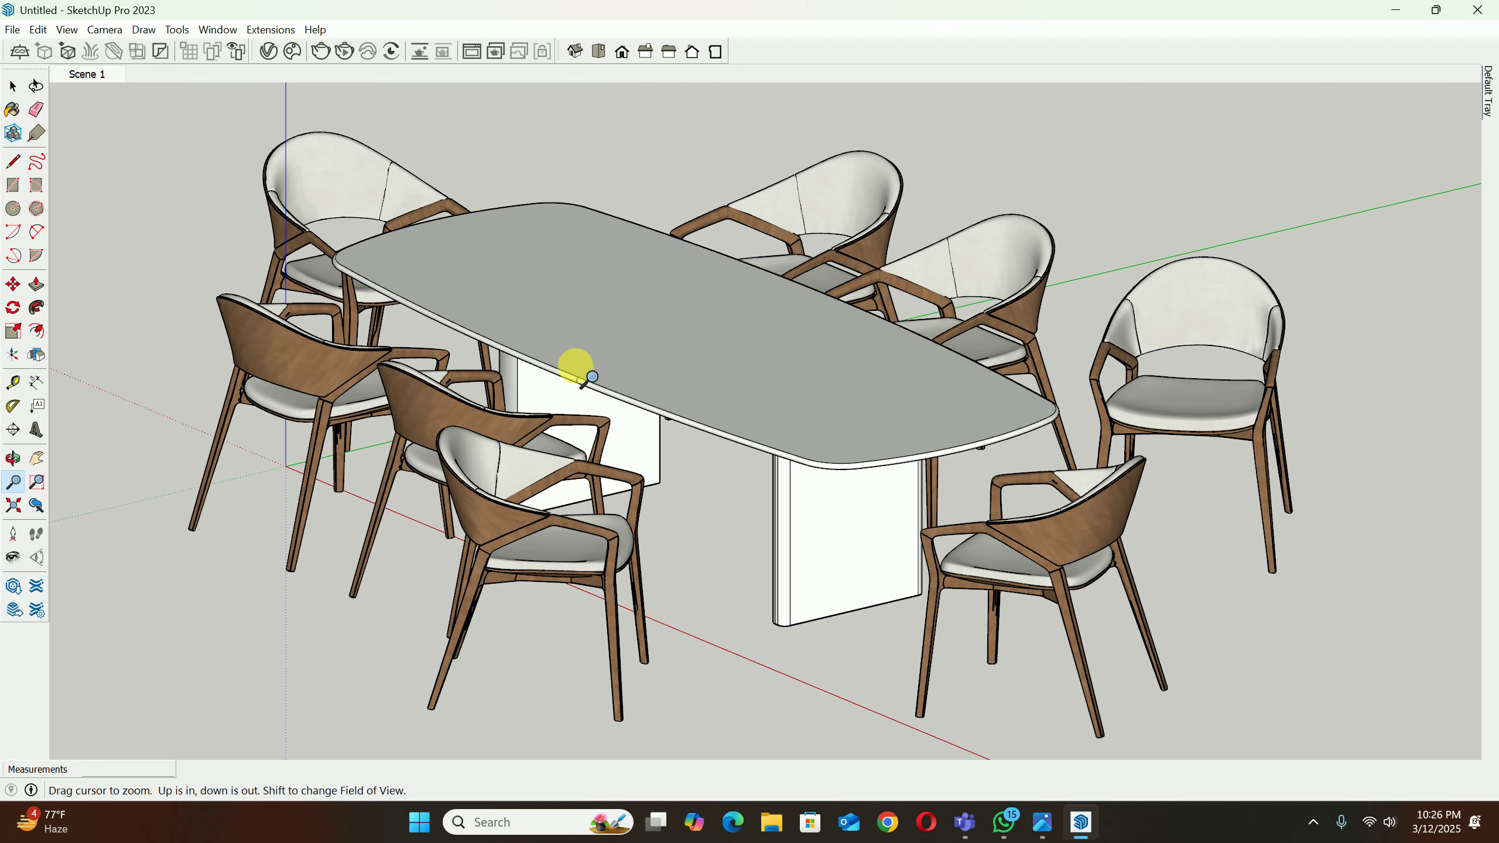
middle_click_drag(575, 367, 612, 337)
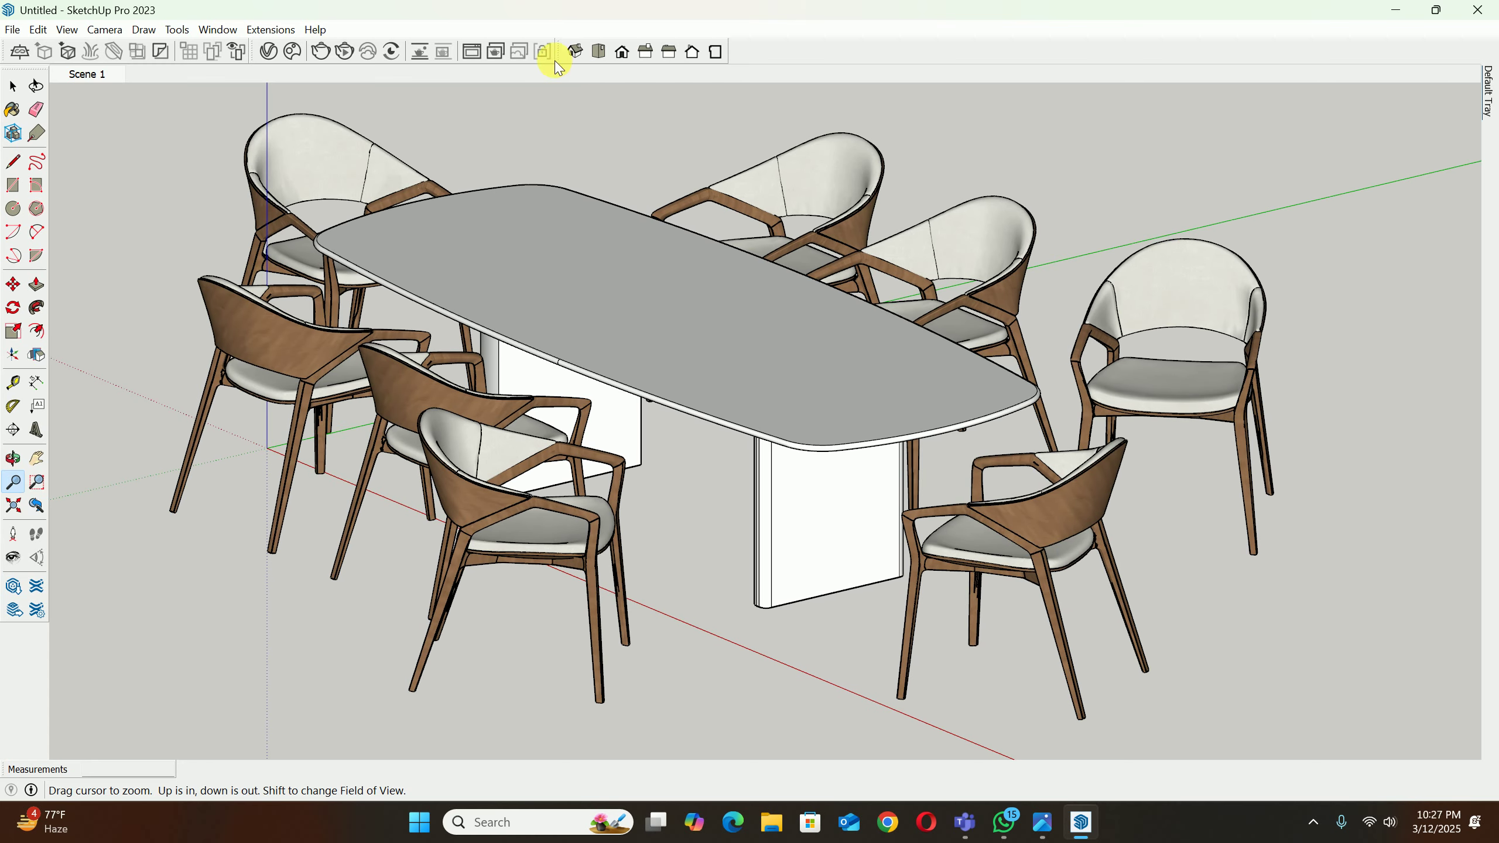
Step: Open the Chaos Cosmos asset library and show its plastic materials
left_click(292, 51)
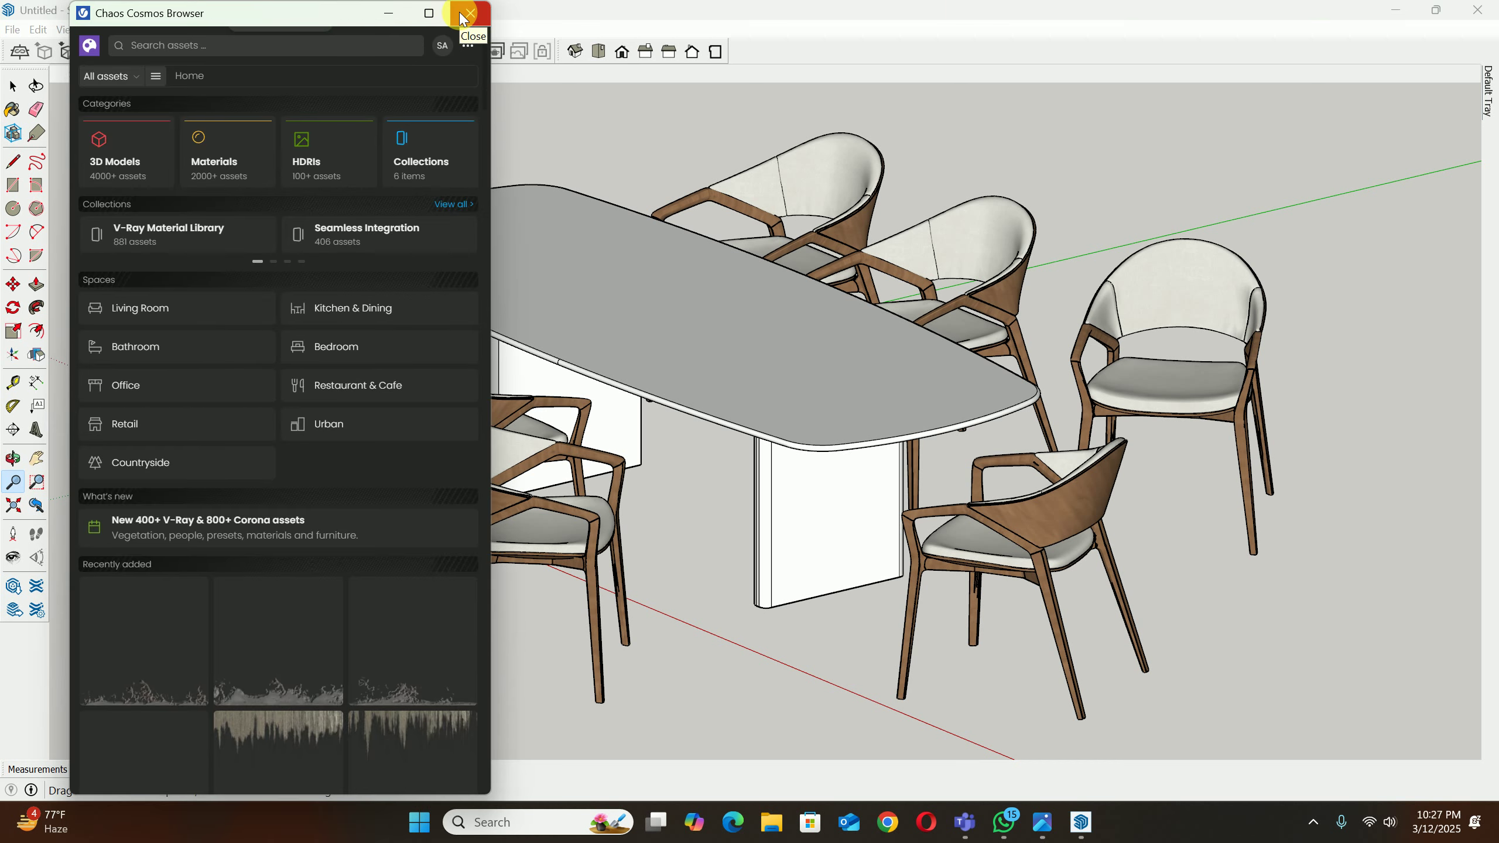
left_click(165, 80)
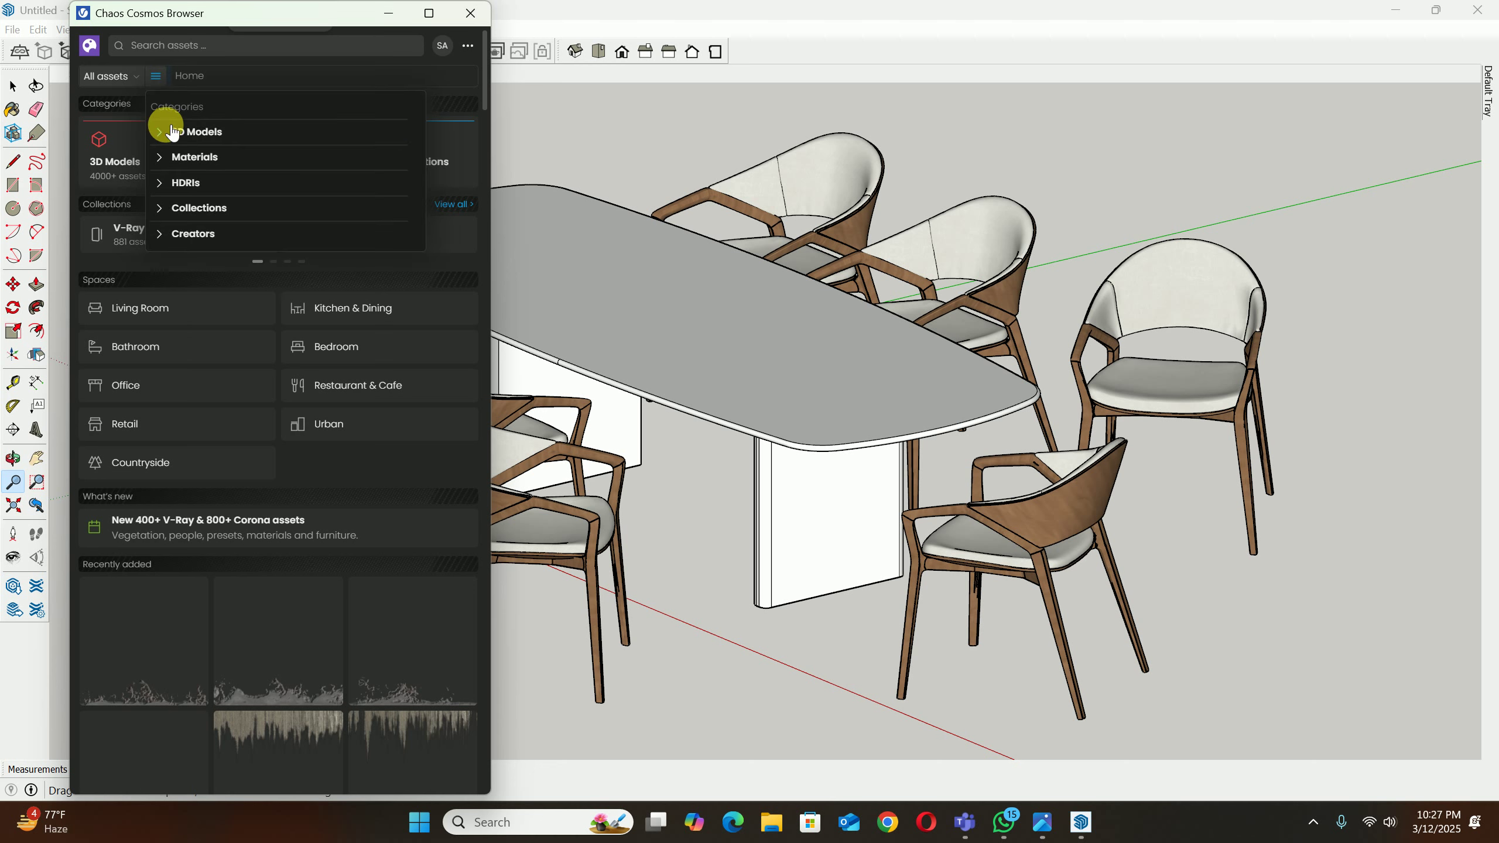
left_click(166, 165)
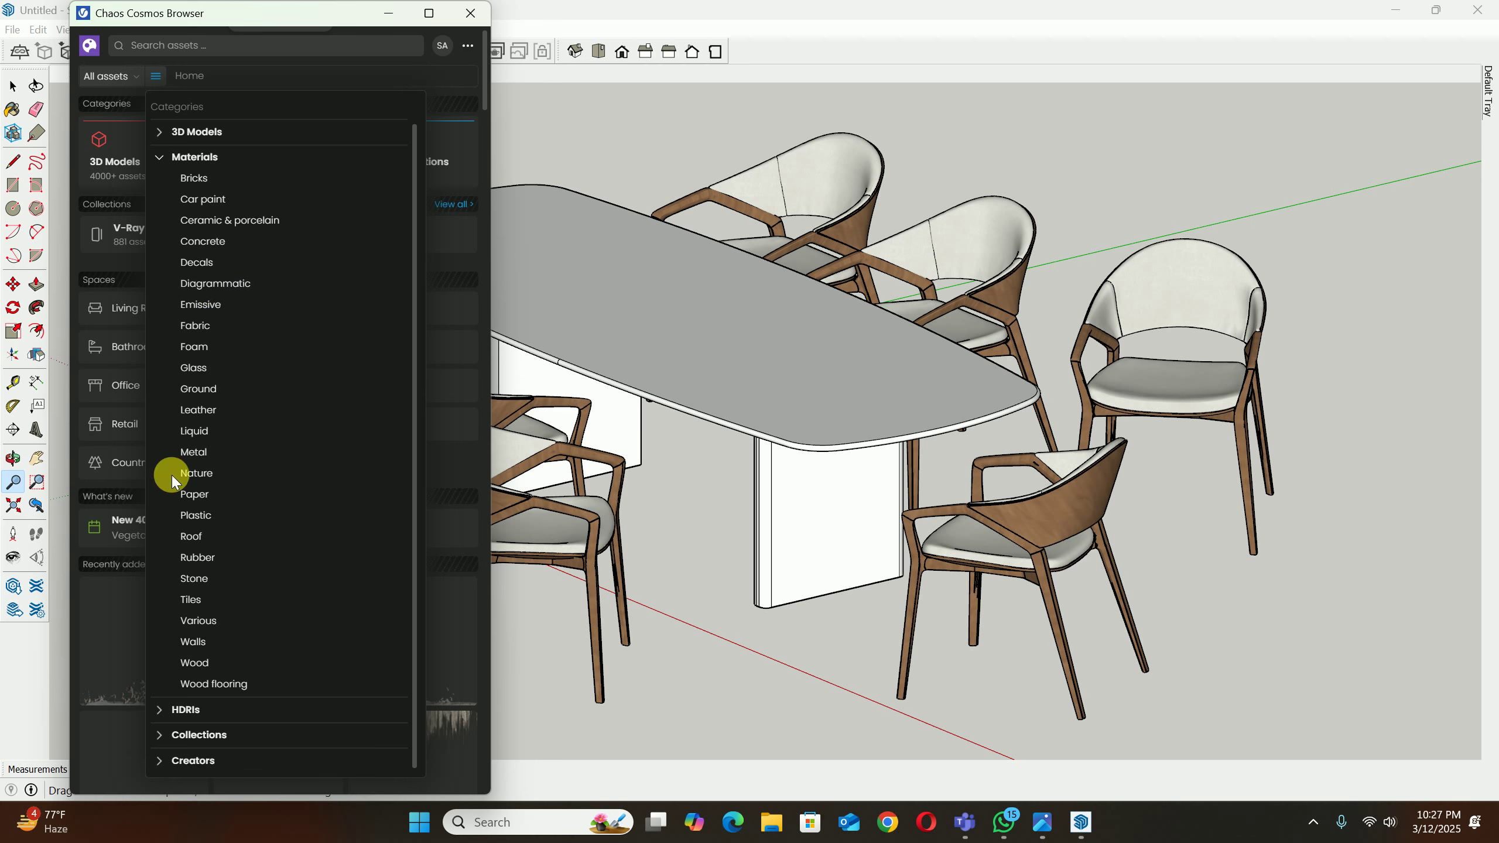
left_click(201, 517)
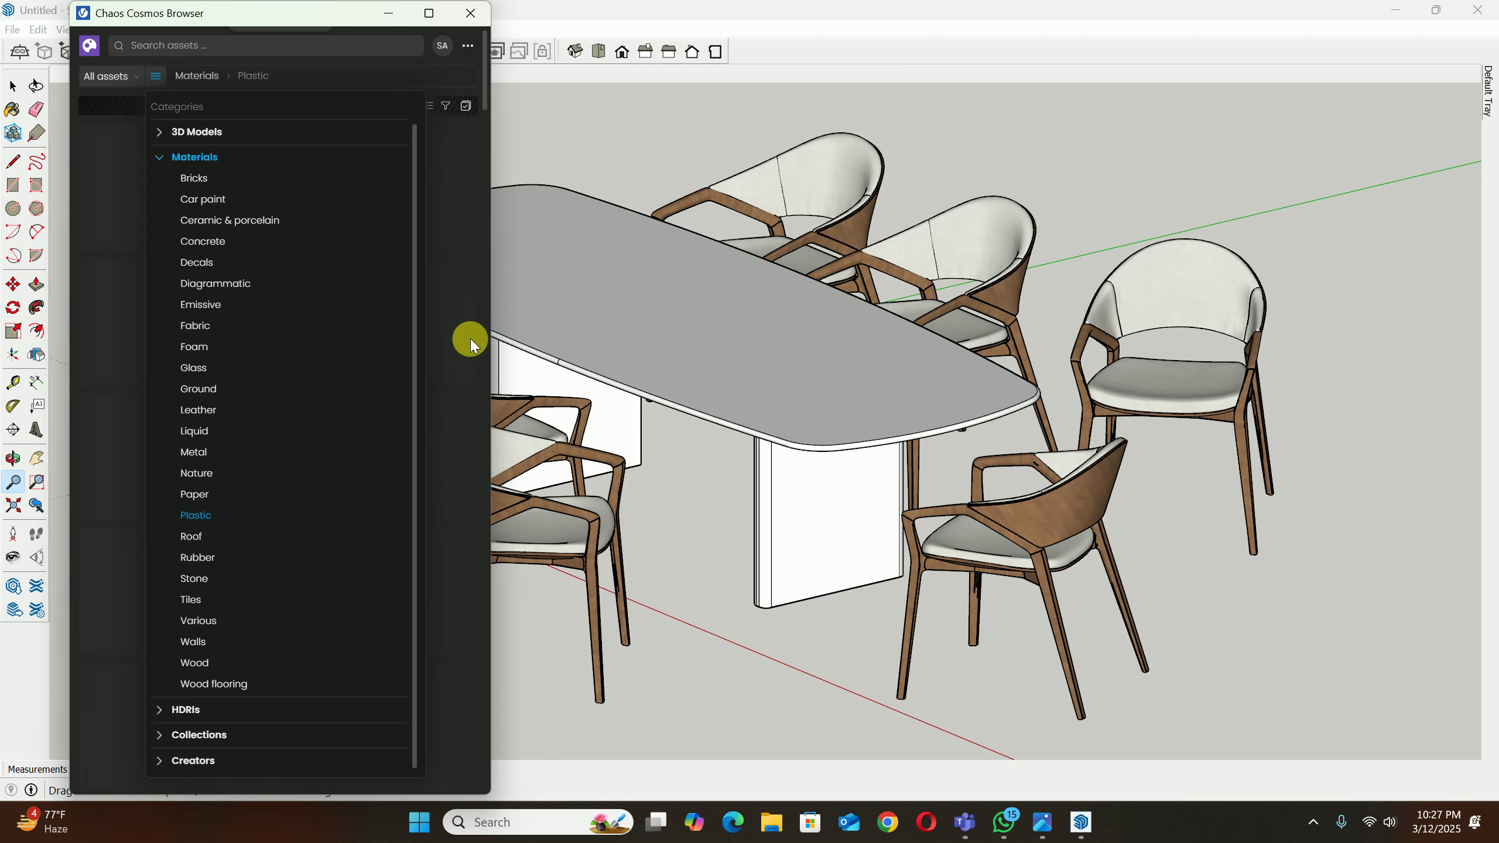
left_click(484, 267)
mouse_move(252, 215)
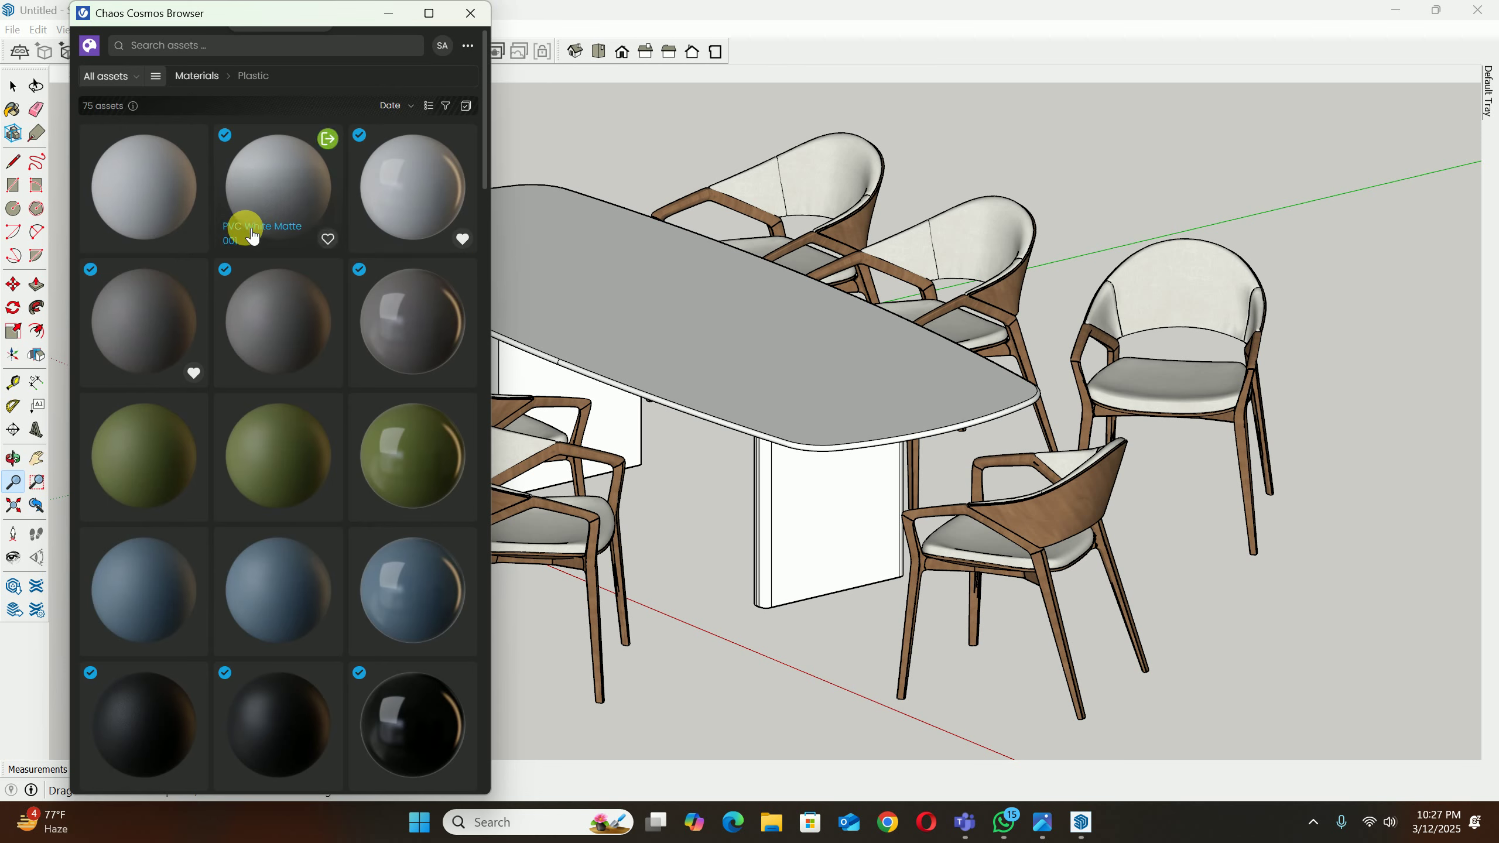
Step: Check the table legs in the reference photo and import the PVC Black Matte 001 material from Cosmos
mouse_move(278, 697)
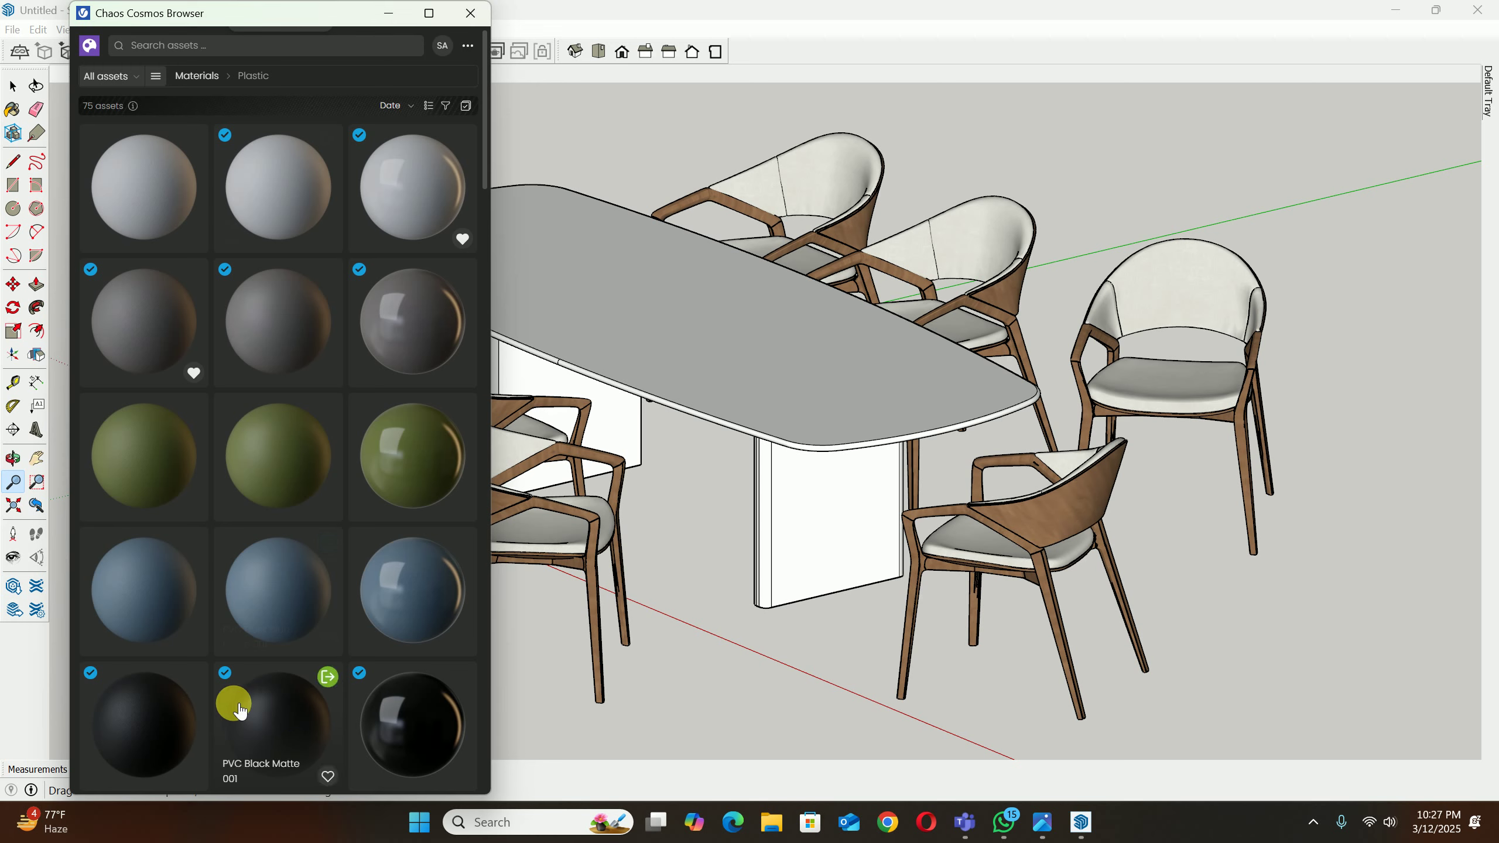
mouse_move(136, 715)
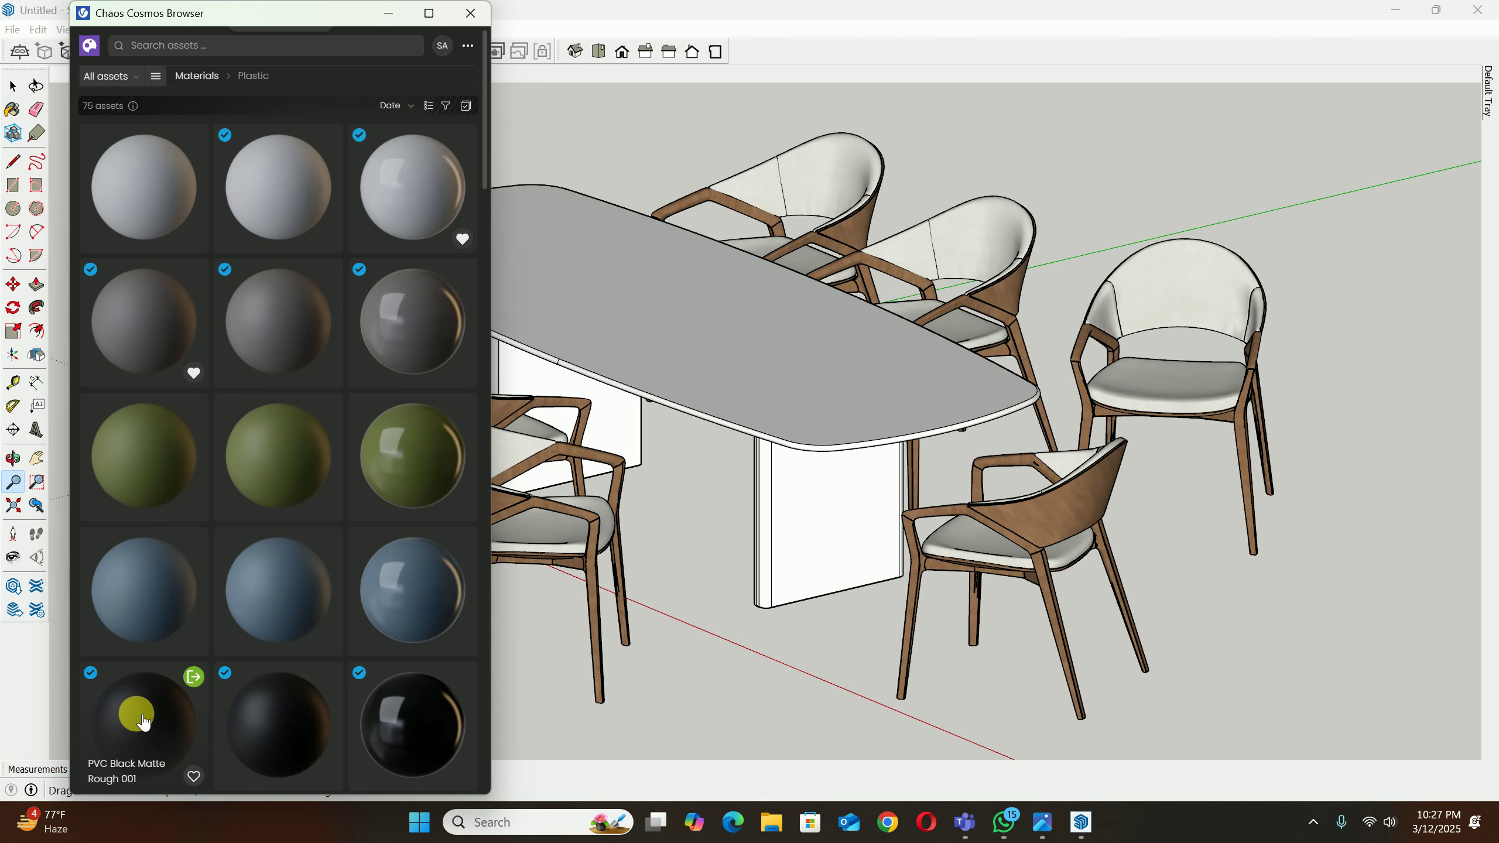
left_click(1042, 822)
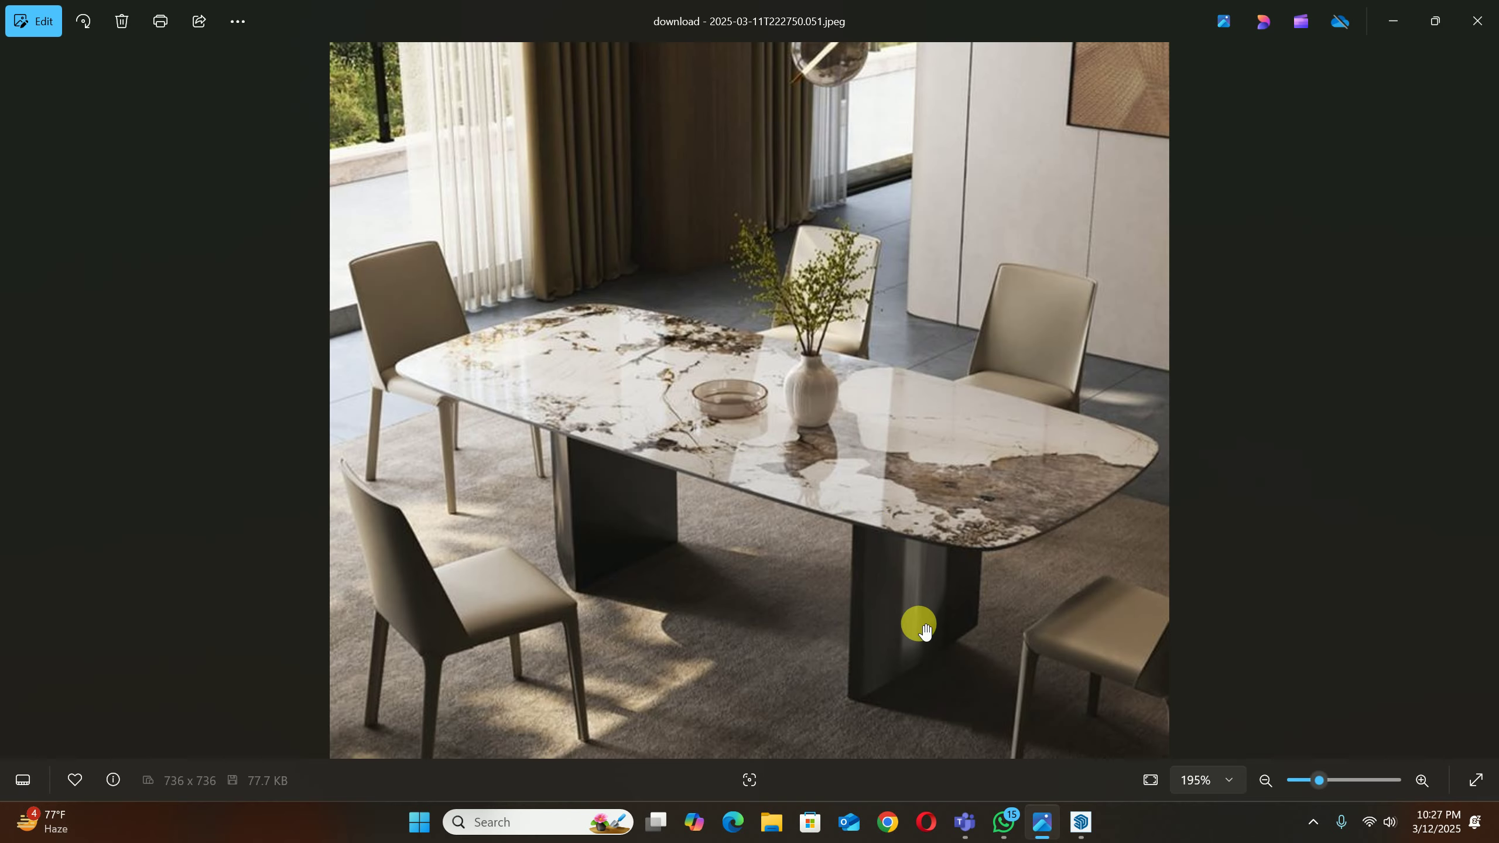
left_click(1393, 20)
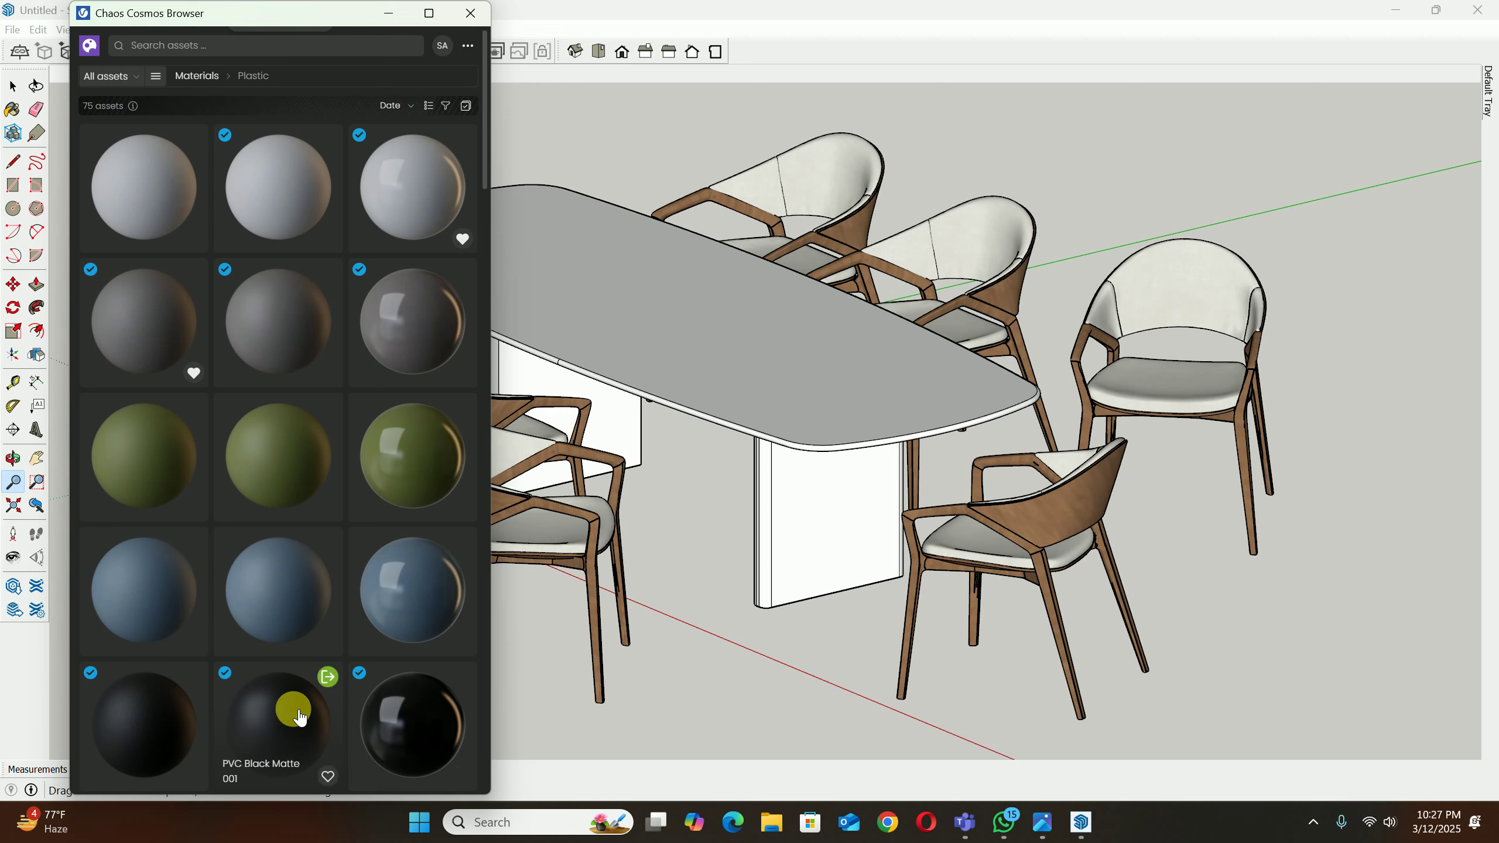
left_click(328, 679)
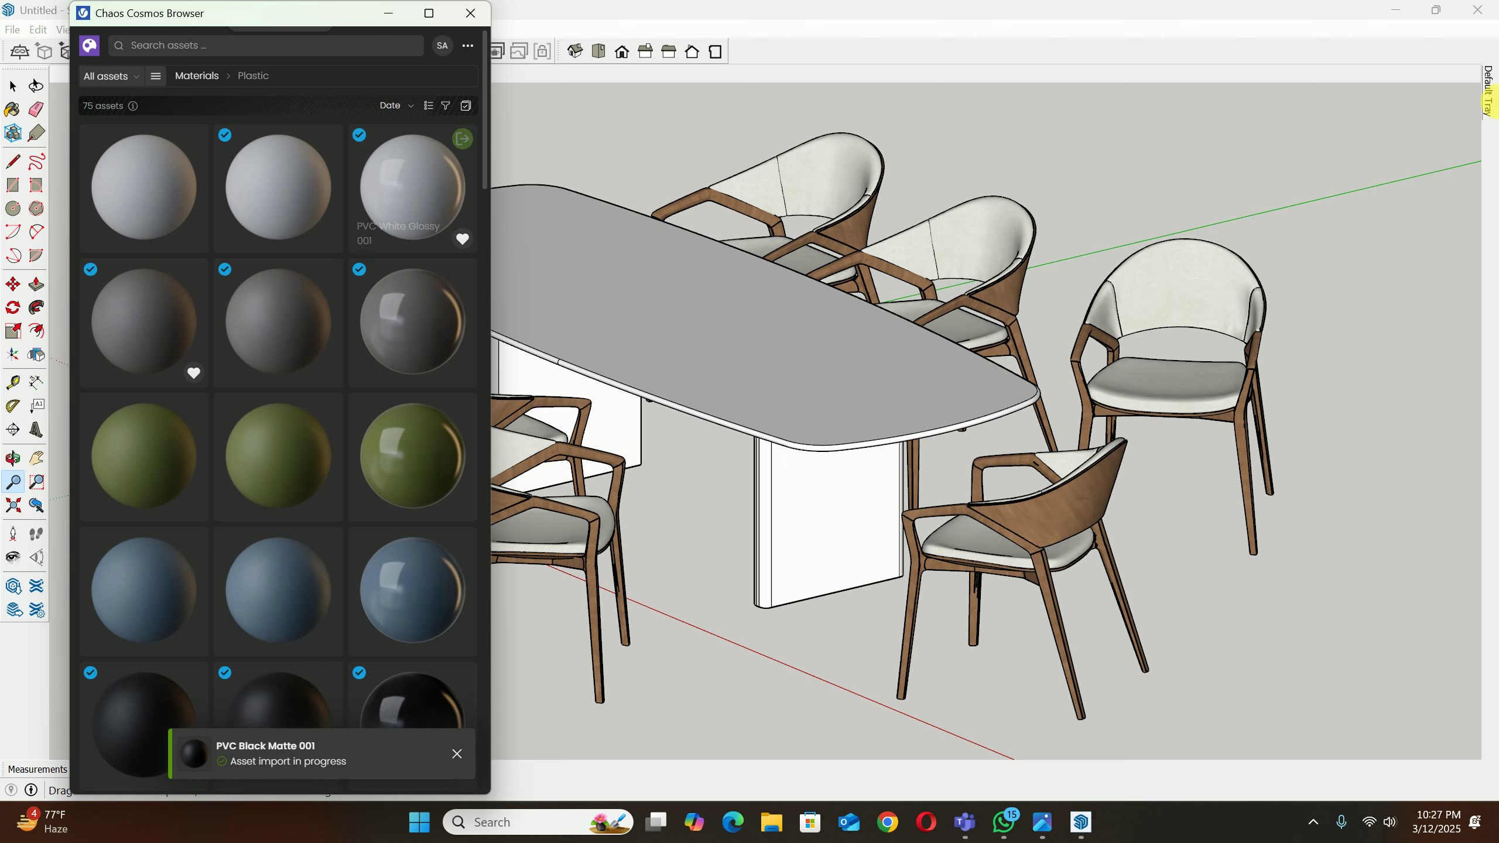
Step: Show the materials used in the model in the Default Tray and close the Cosmos library
left_click(1481, 110)
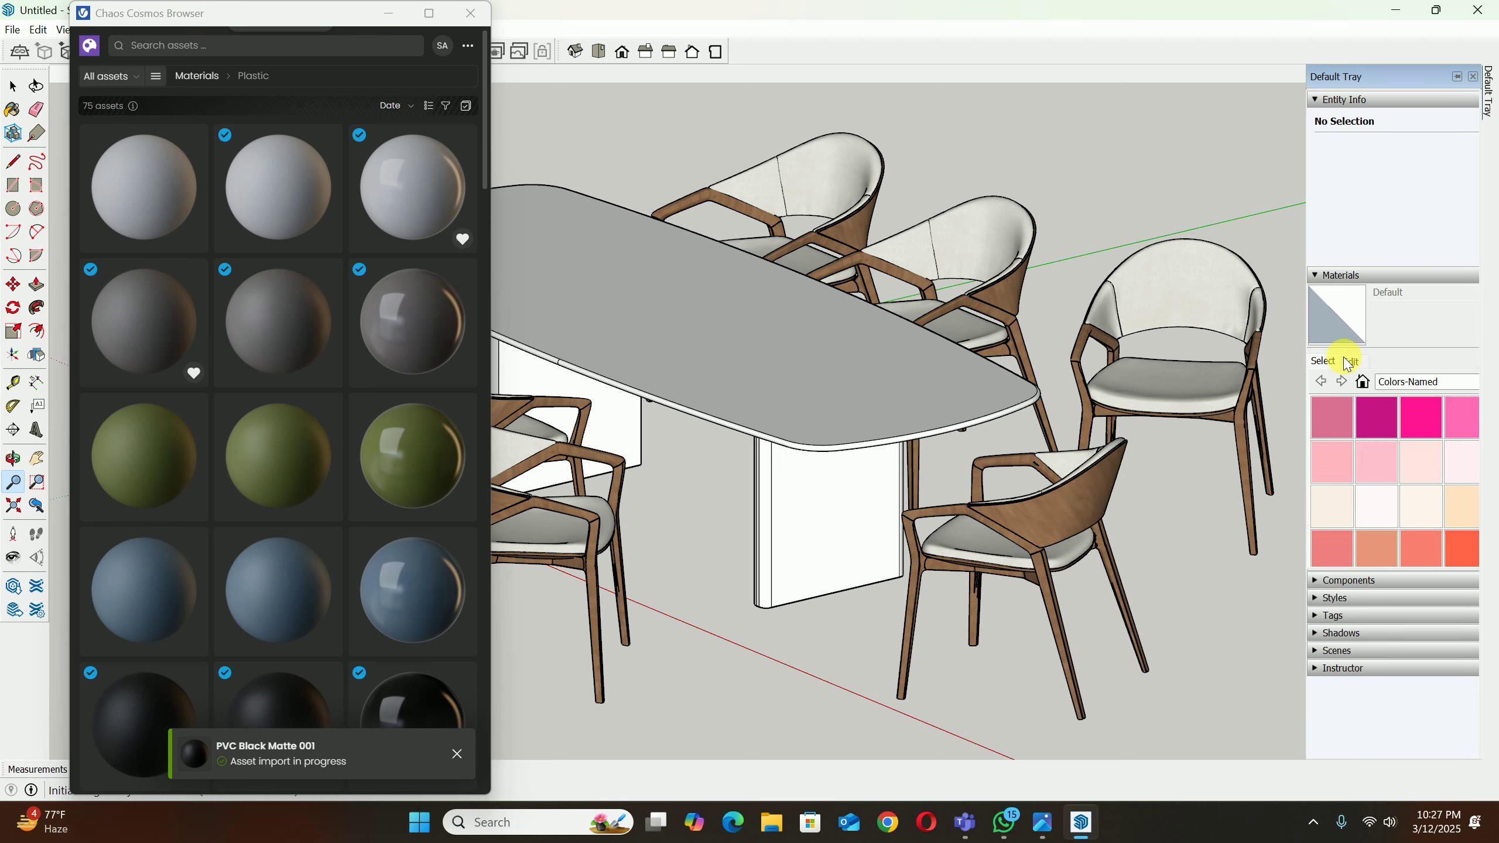
left_click(1362, 382)
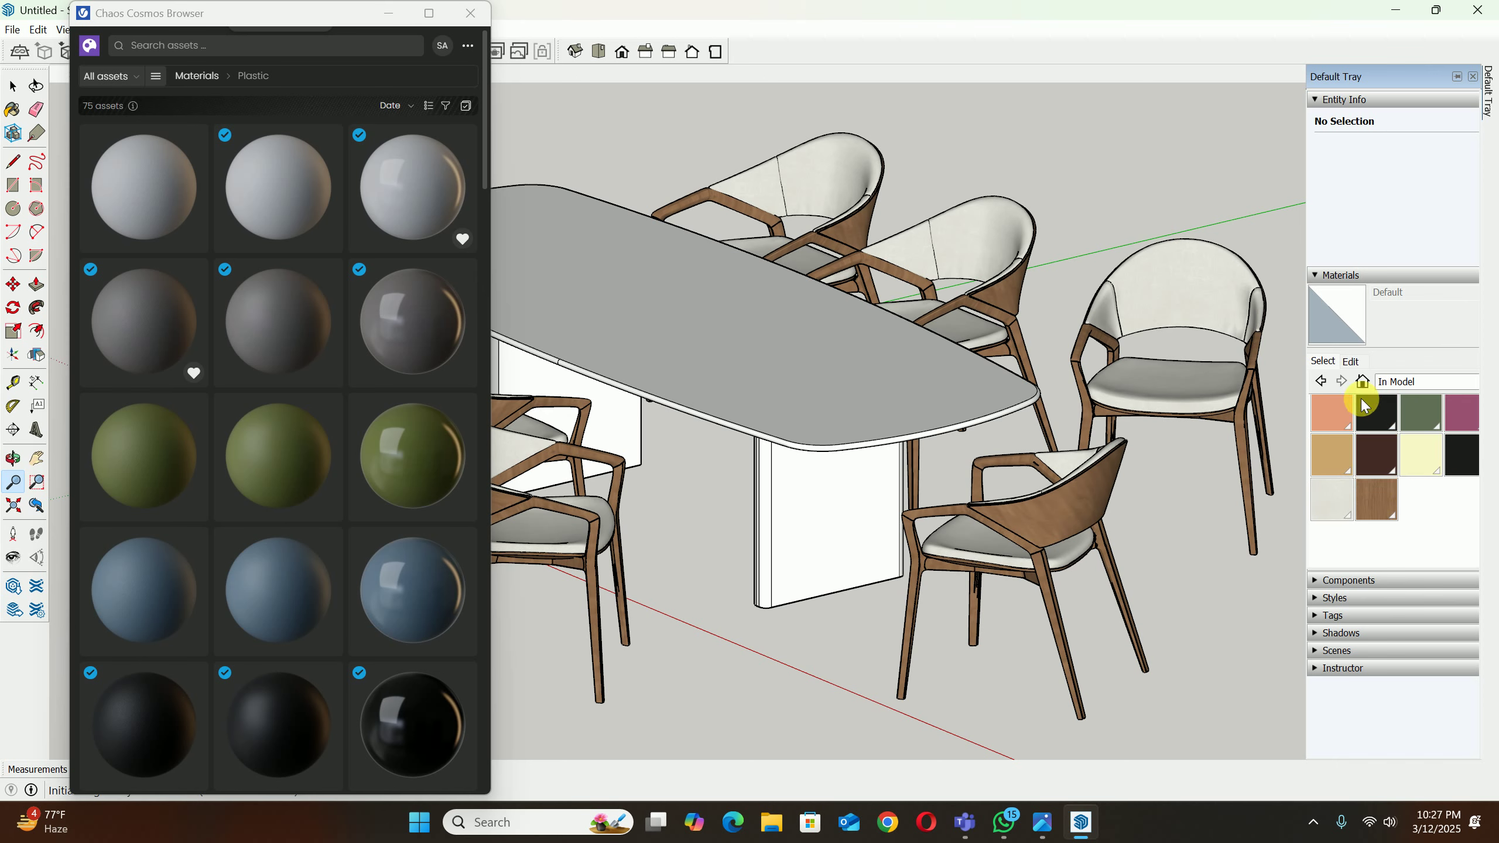
left_click(467, 16)
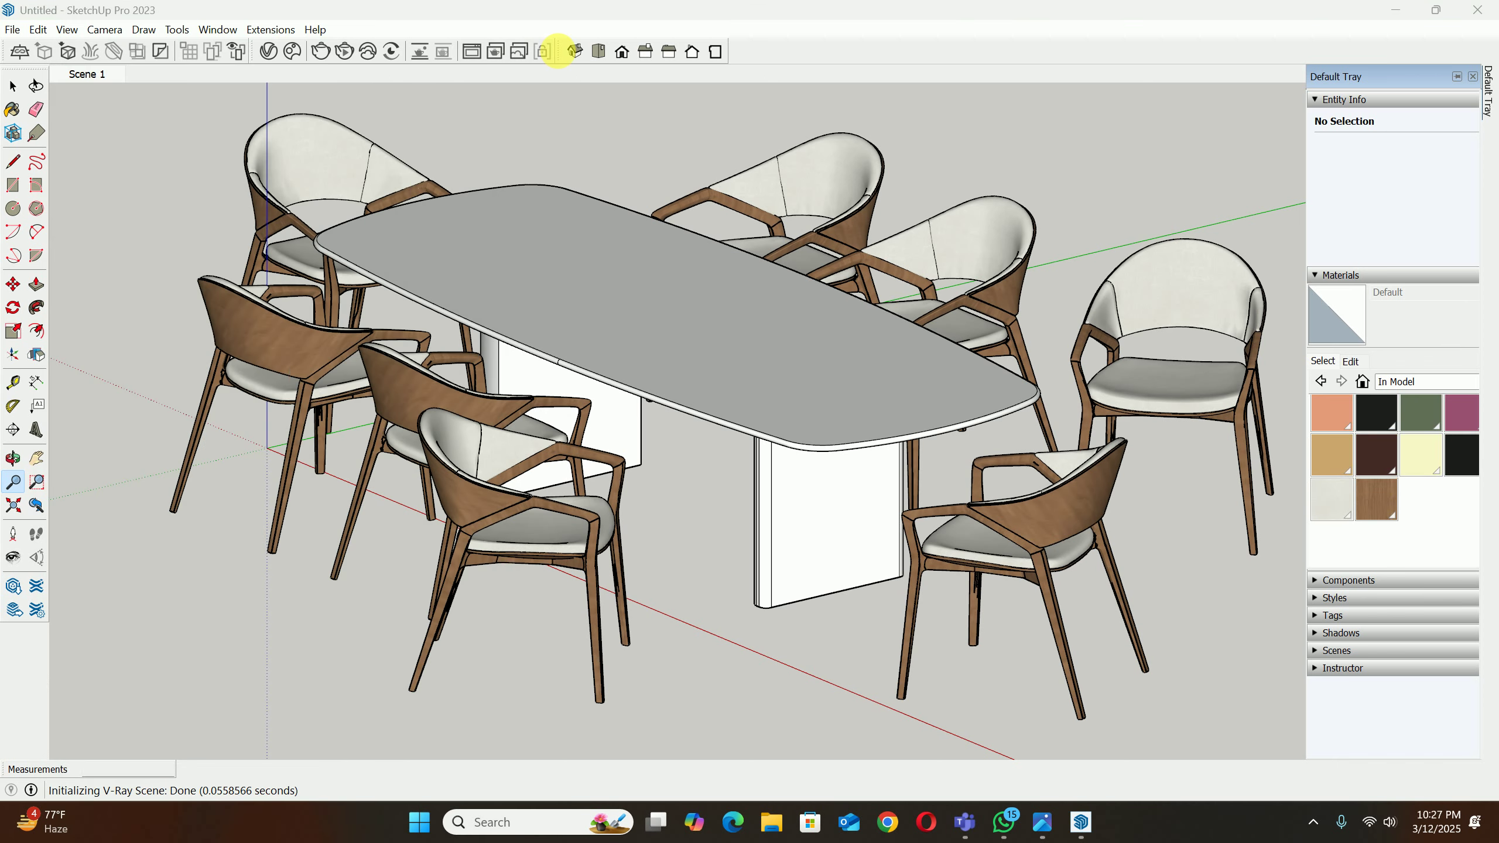
Step: Review the scene's materials in the V-Ray Asset Editor and purge the unused ones
left_click(269, 51)
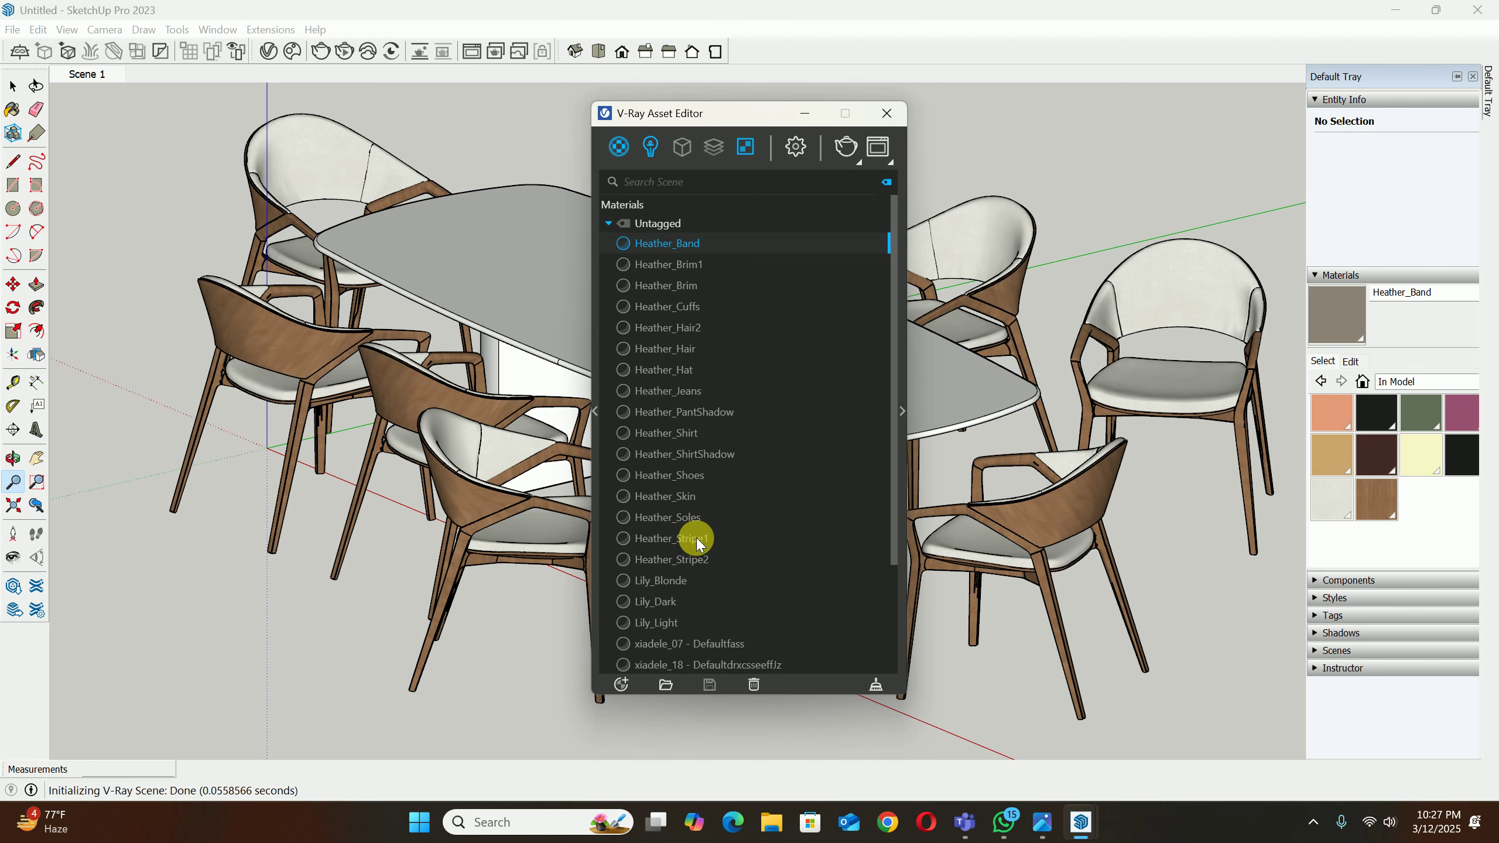
scroll(696, 538, "down", 3)
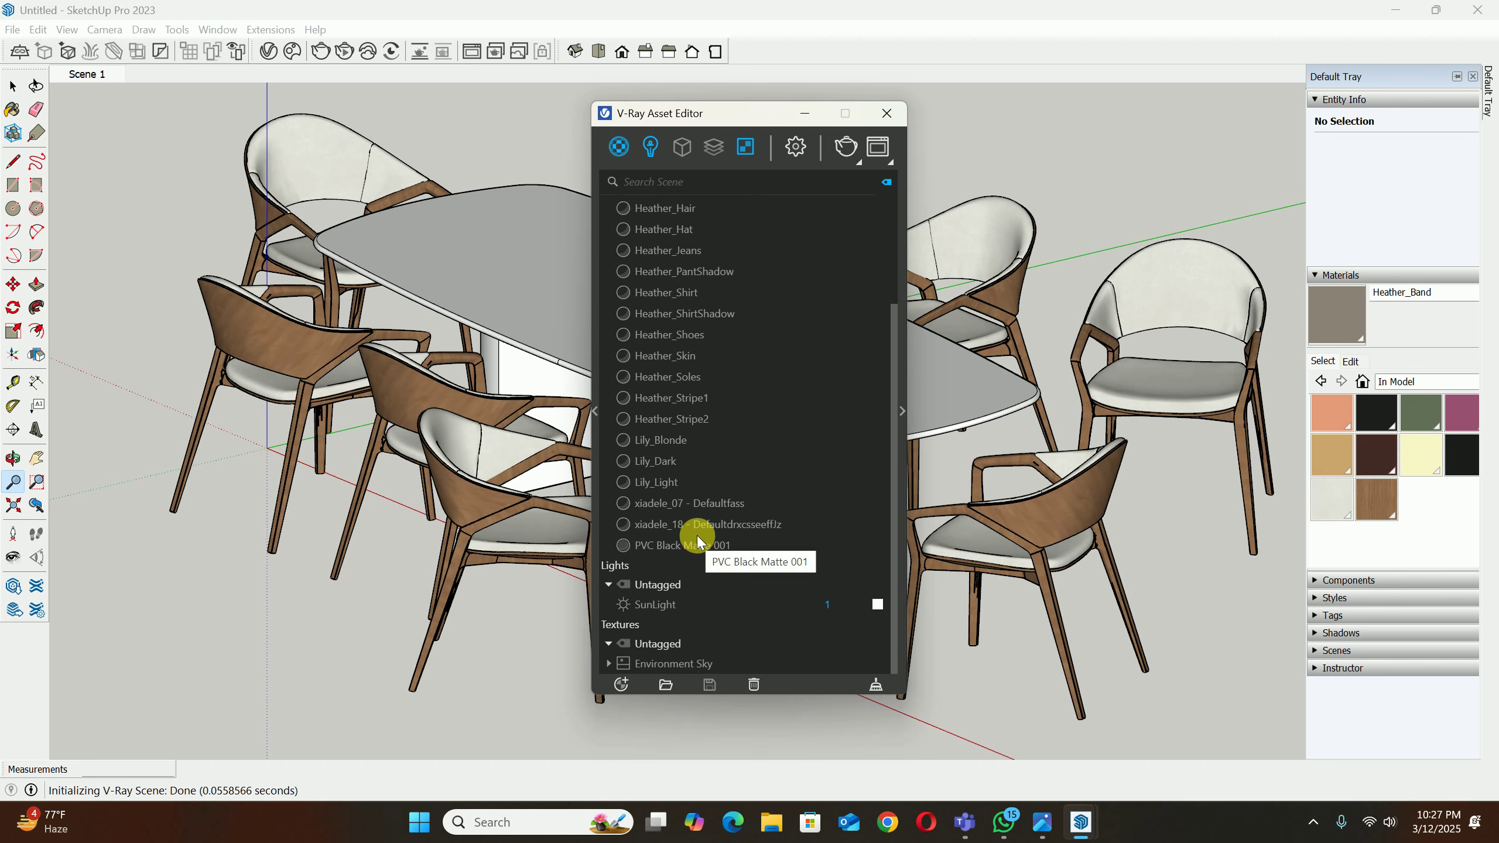
scroll(697, 540, "up", 1)
scroll(696, 538, "up", 1)
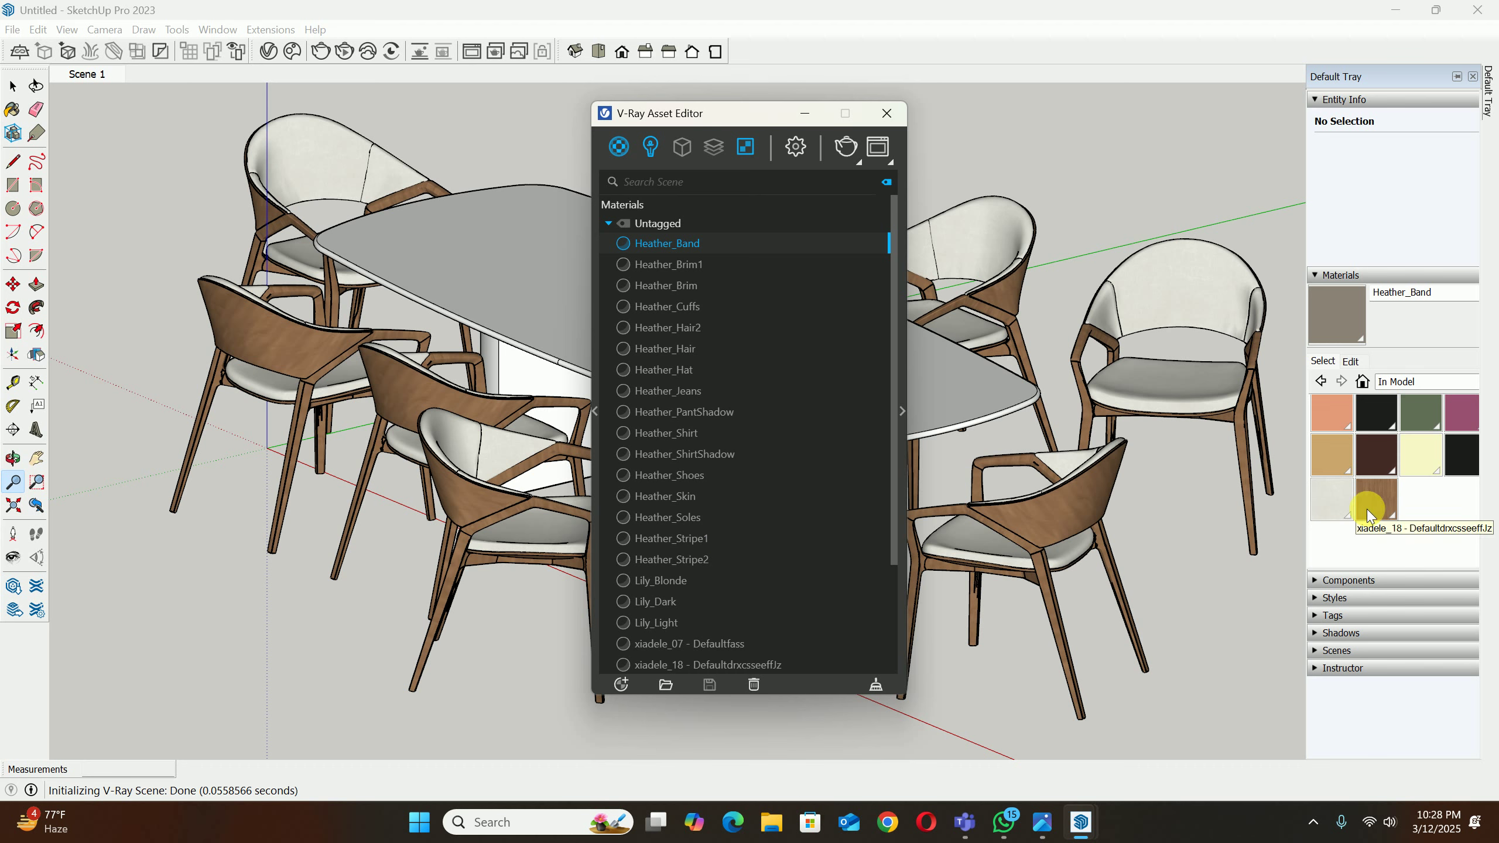
left_click_drag(1379, 506, 637, 623)
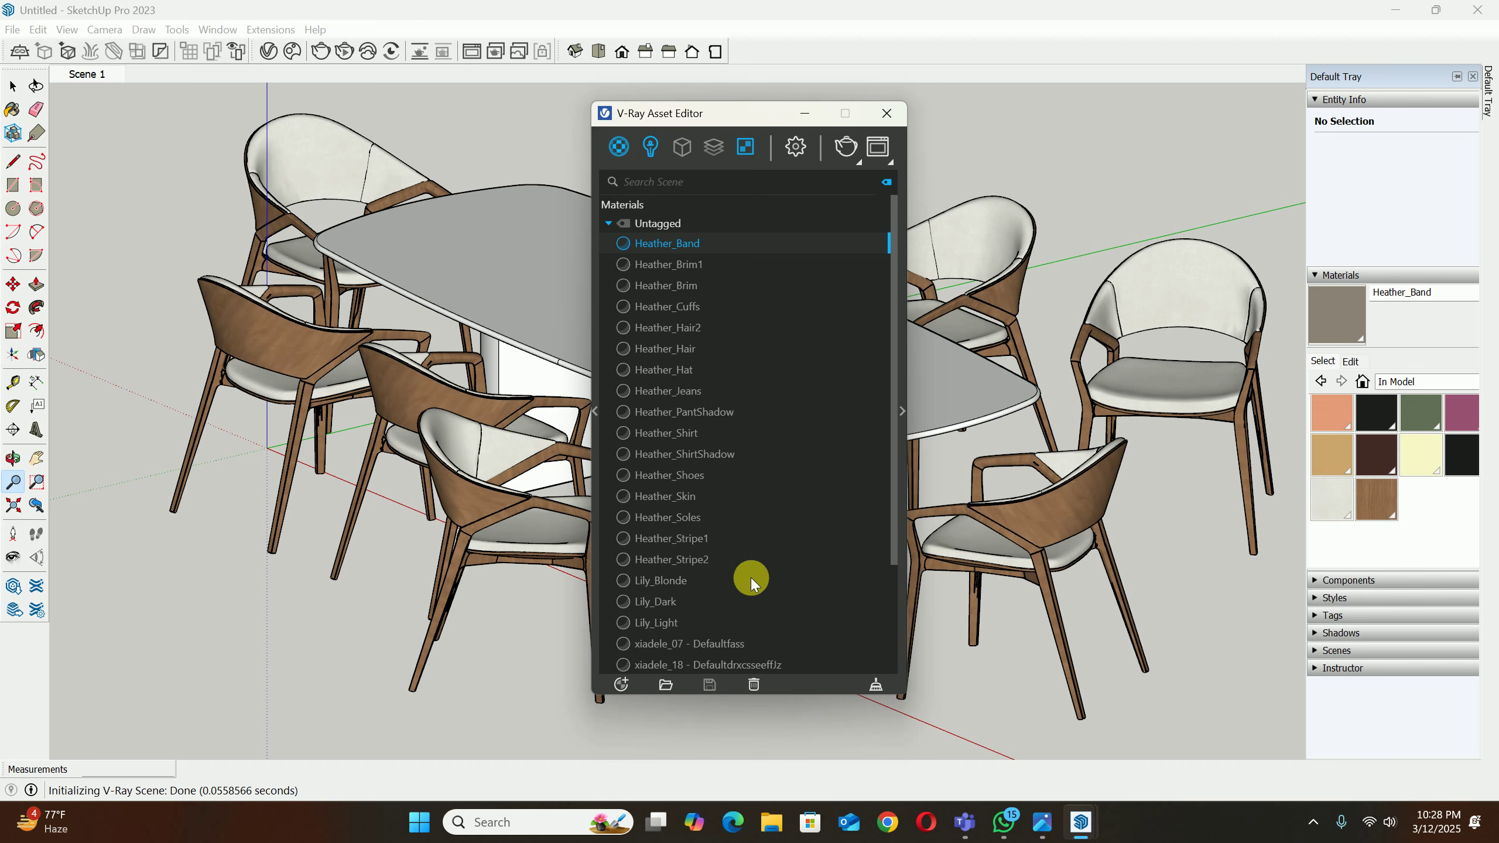
left_click(876, 686)
left_click(798, 412)
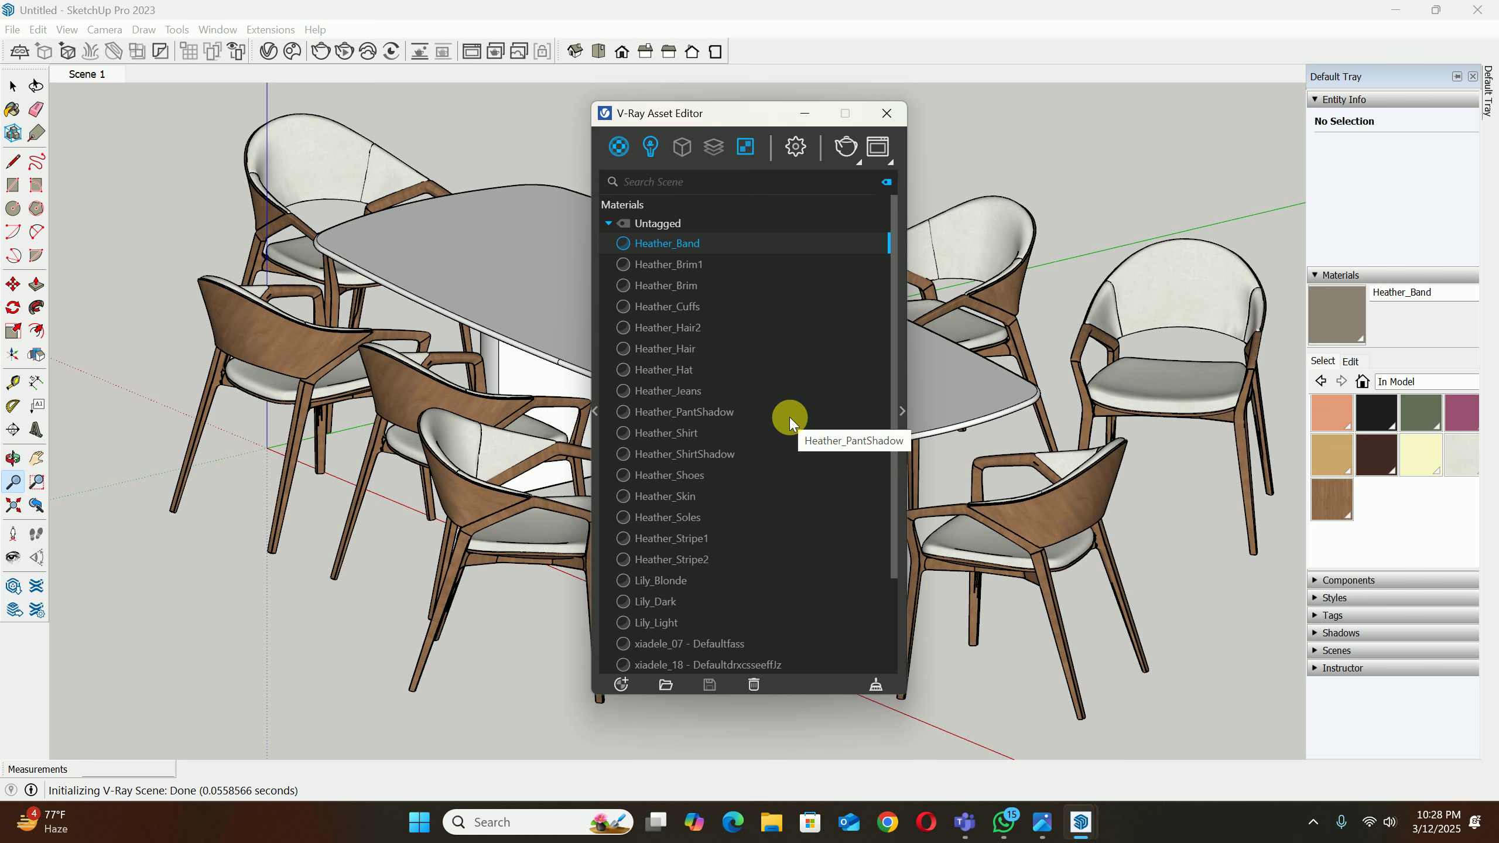
Step: Show only materials in the V-Ray Asset Editor and purge the unused ones again
left_click(649, 147)
left_click(621, 148)
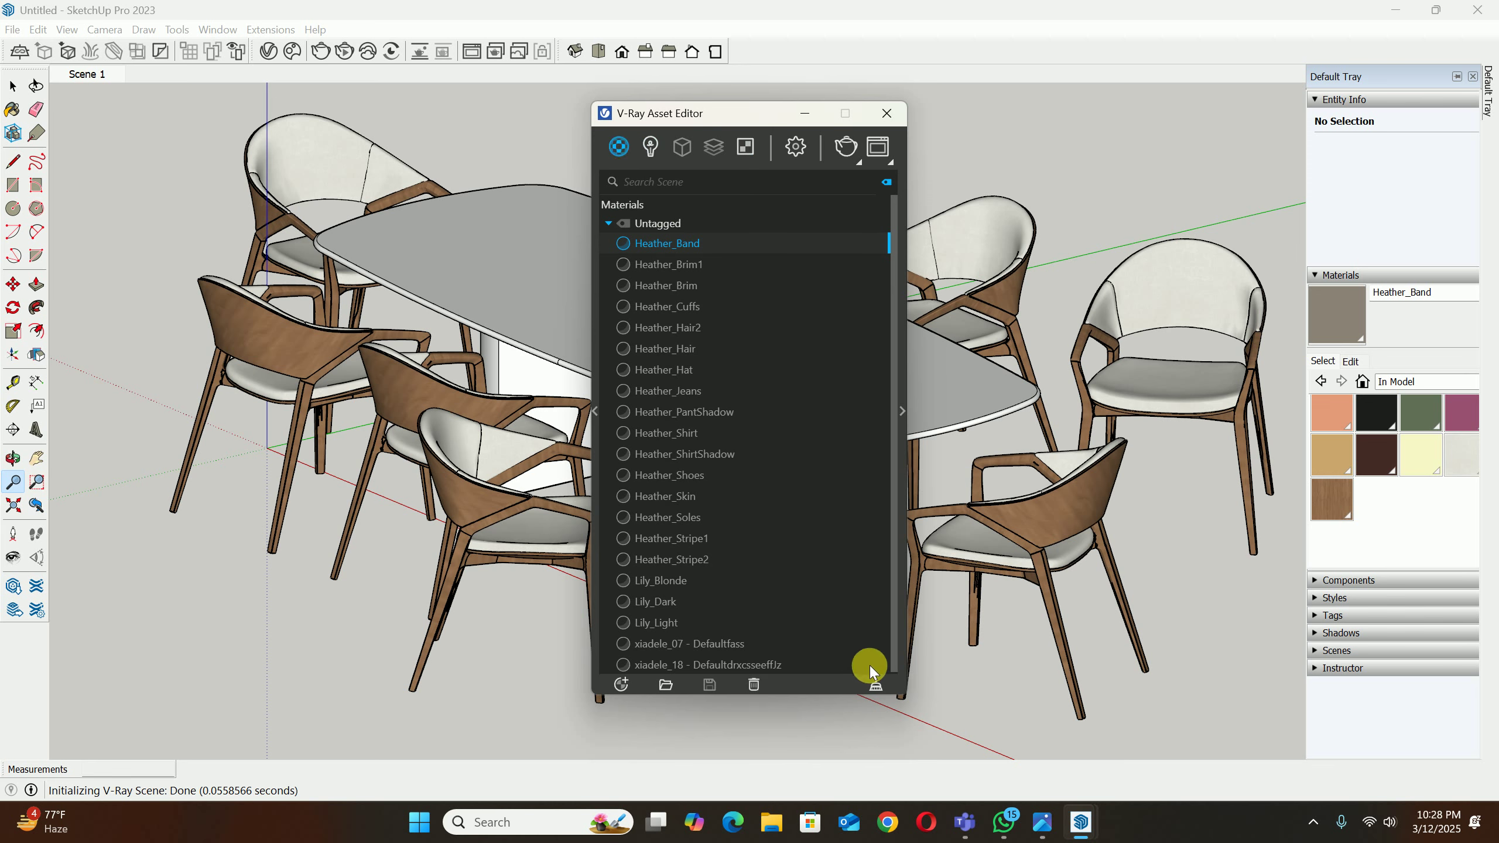
left_click(876, 689)
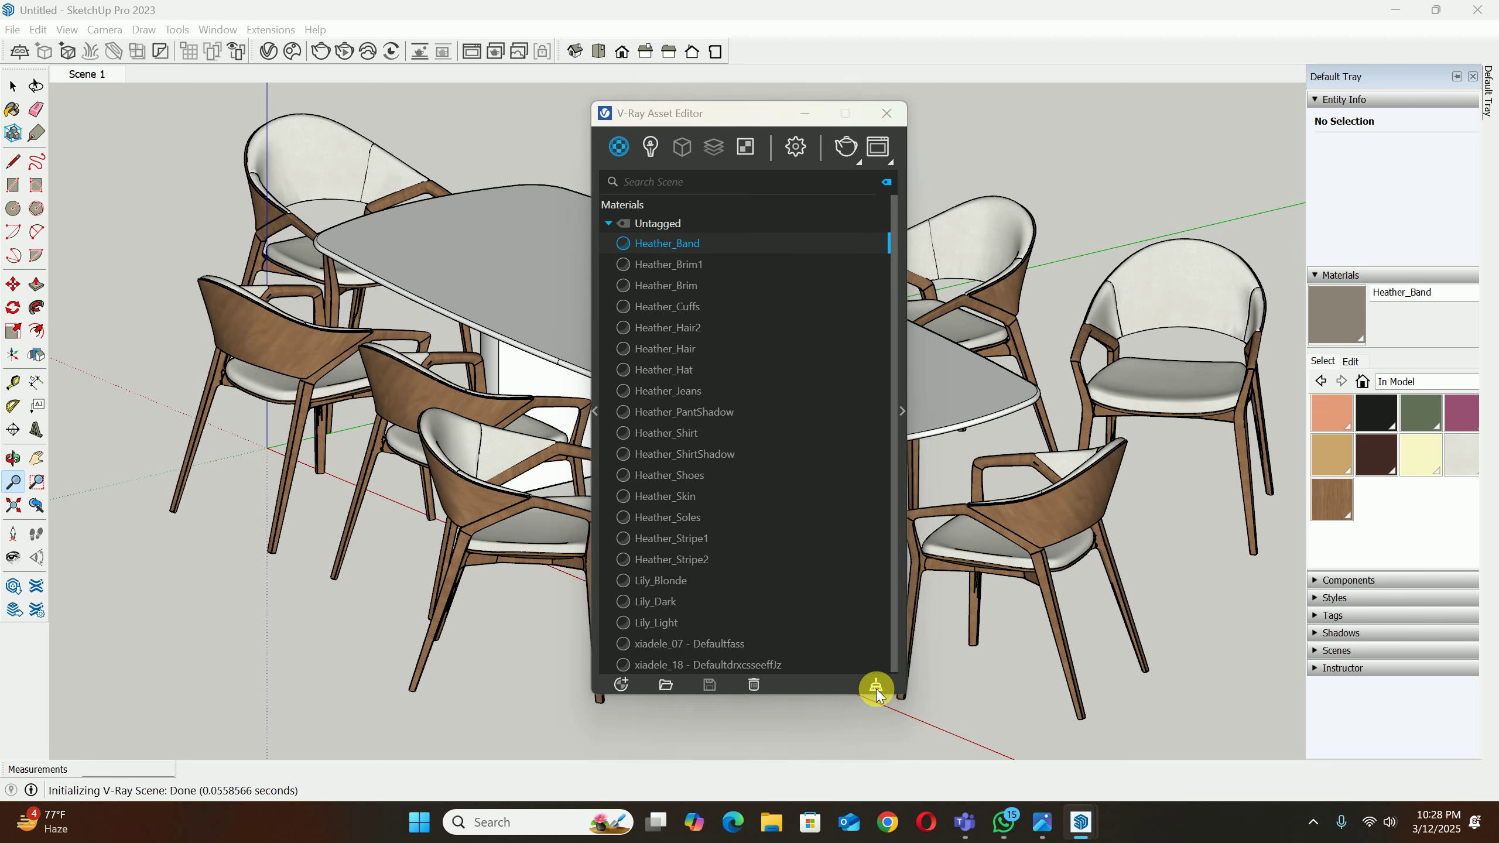
left_click(792, 410)
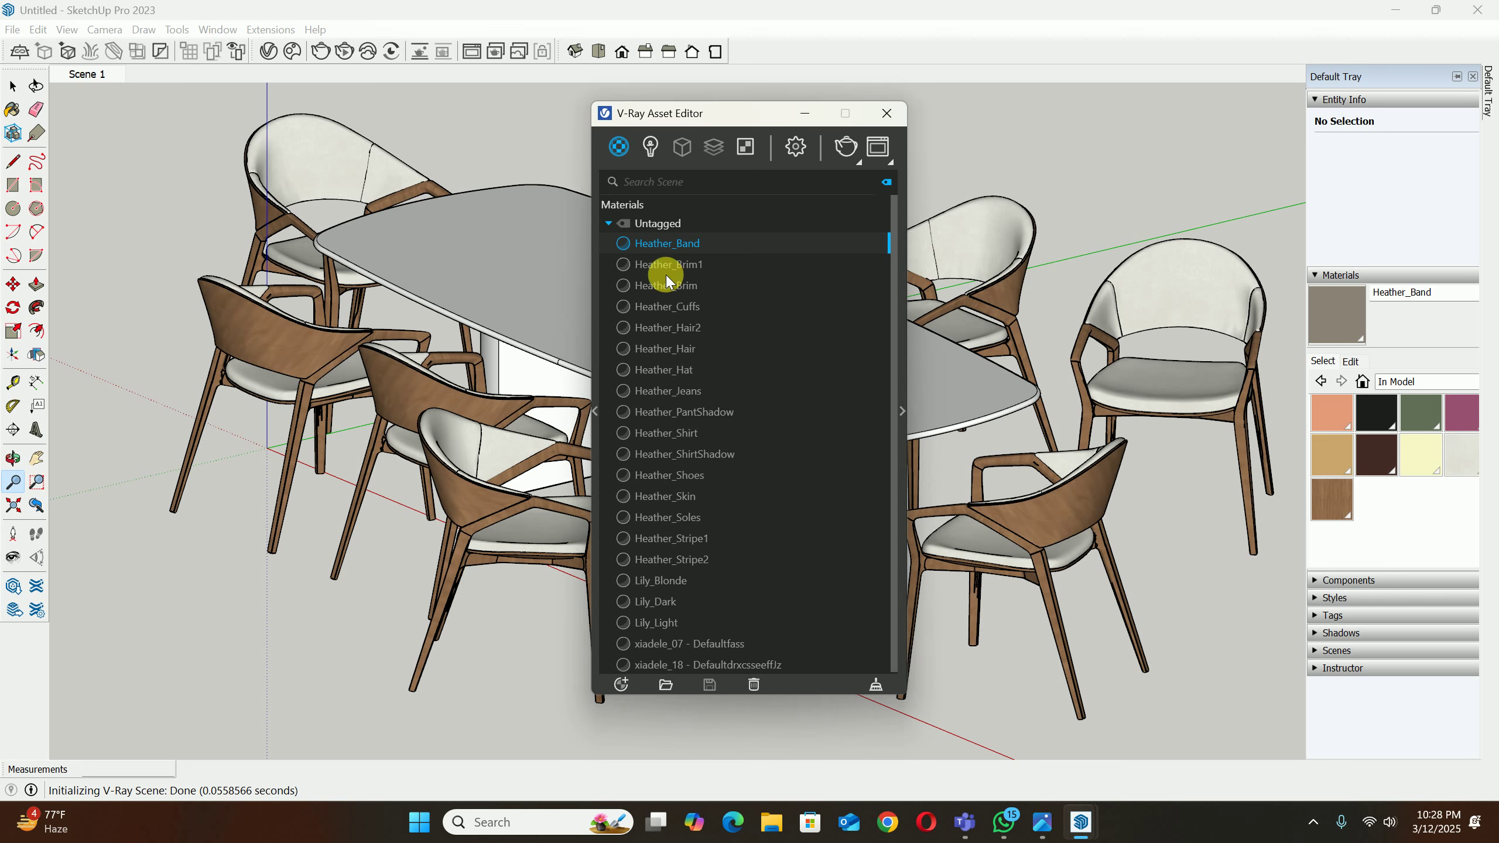
Step: Delete all materials from Heather_Band through Lily_Light in the scene and close the Asset Editor
left_click(648, 625)
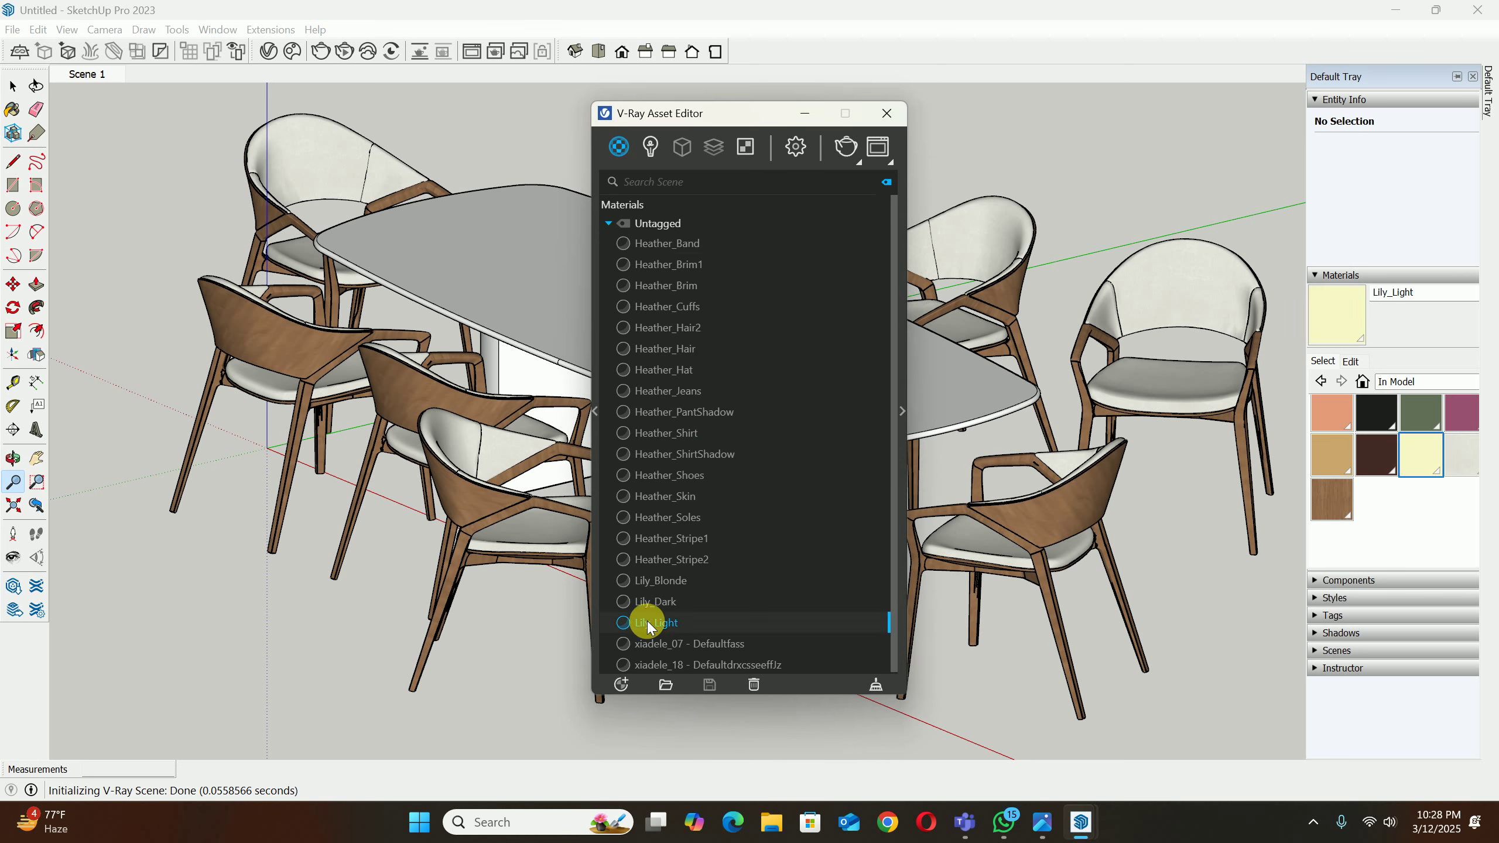
left_click(663, 242)
key("Delete")
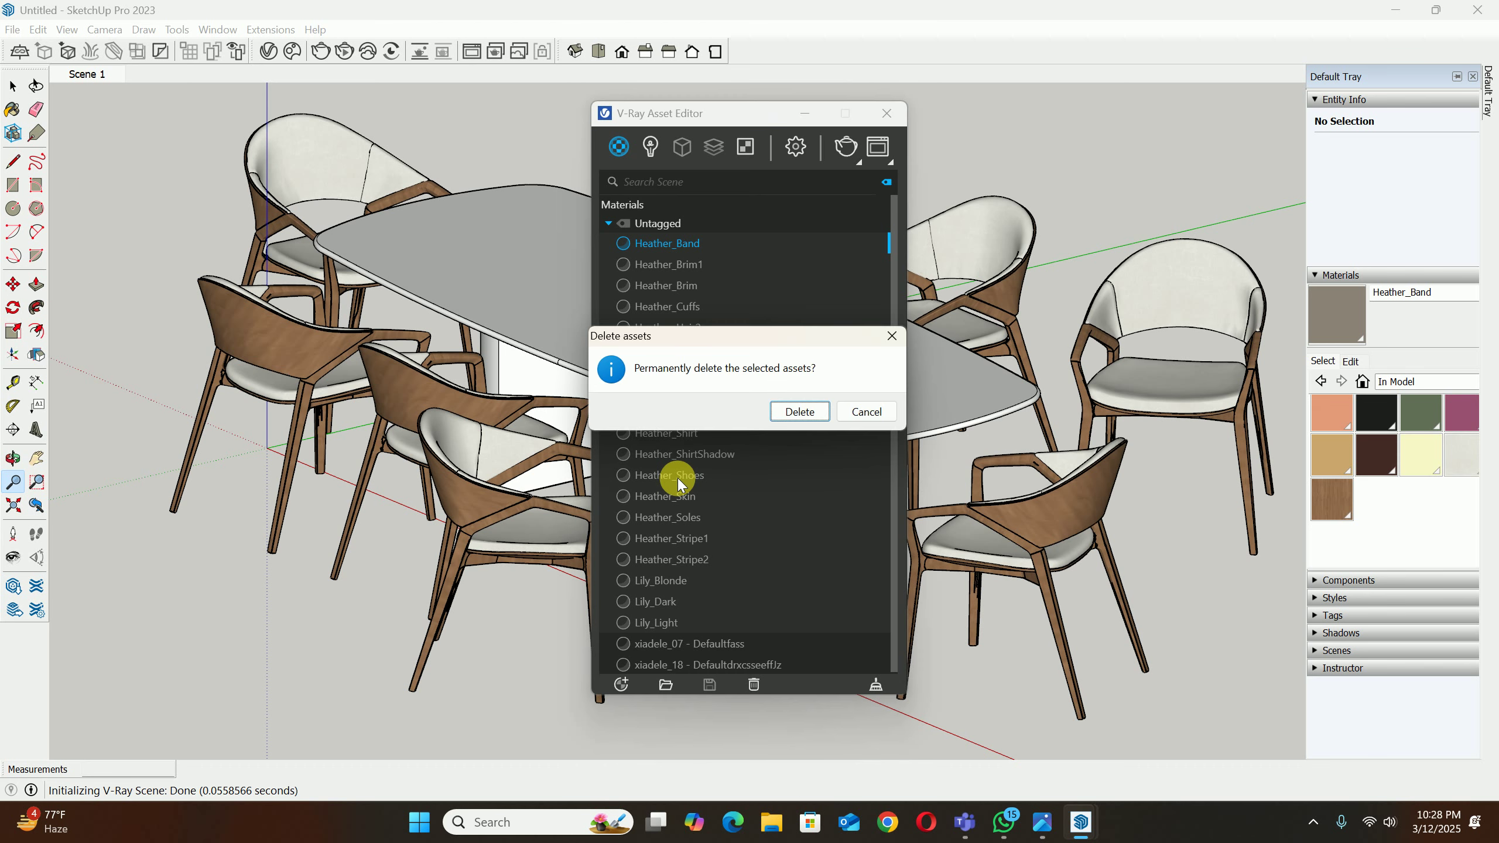
left_click(800, 410)
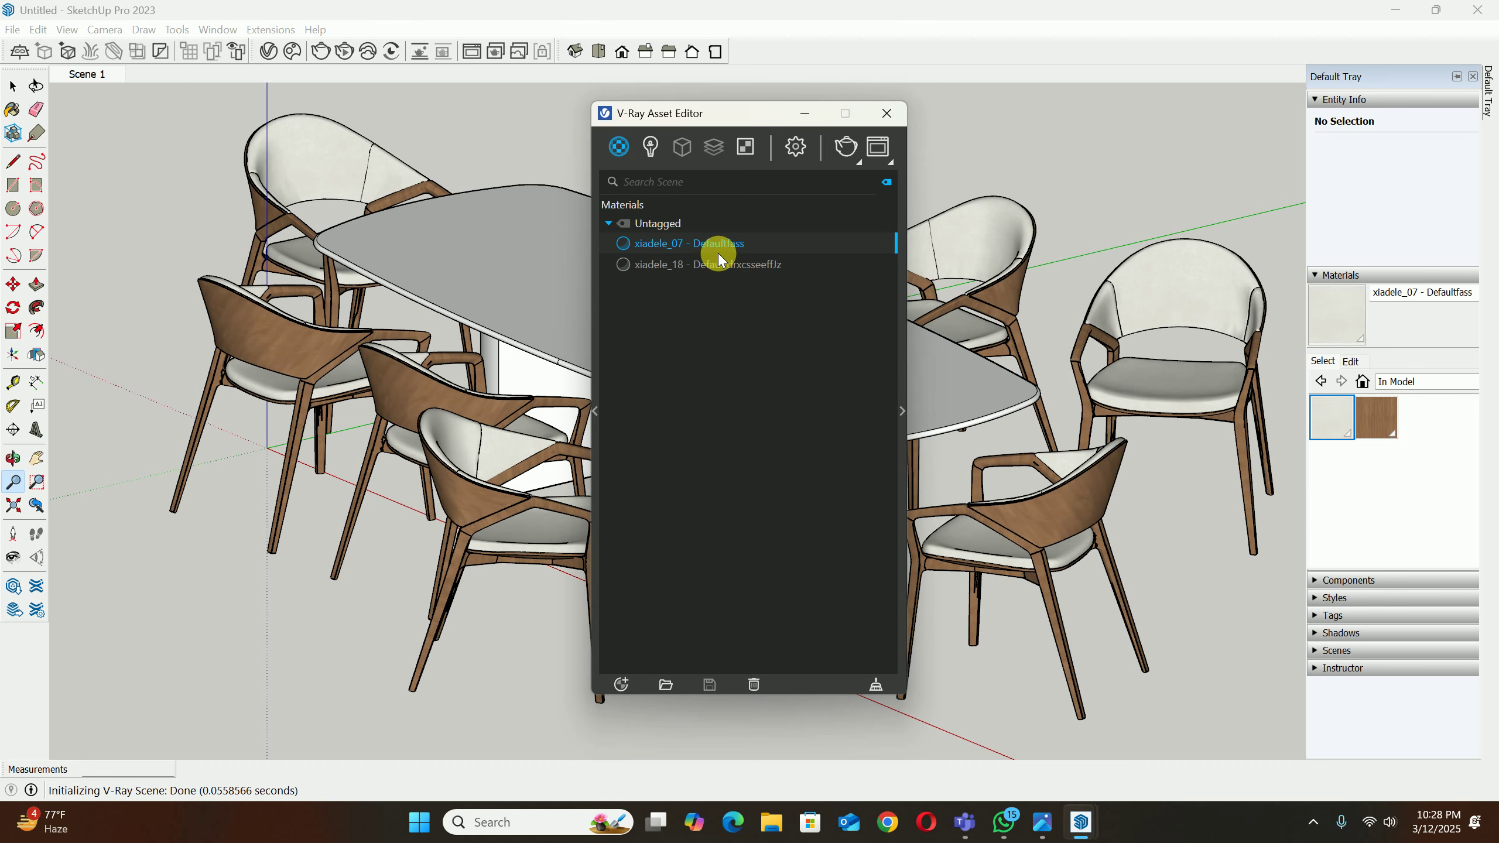
left_click(886, 113)
Step: Import the PVC Black Matte 001 material from the Cosmos plastic materials and close the library
left_click(292, 54)
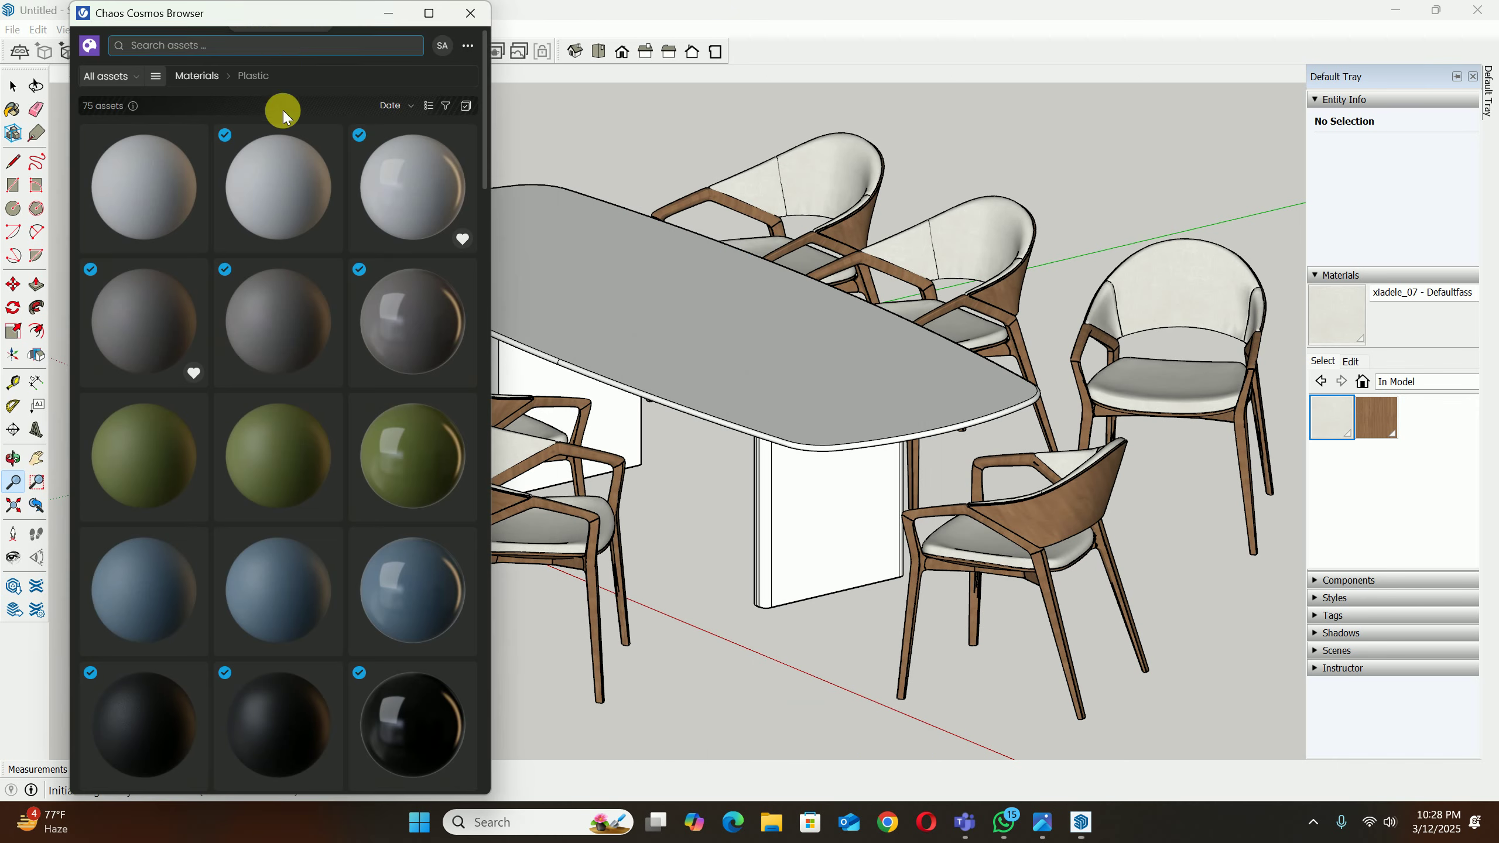
scroll(266, 625, "down", 3)
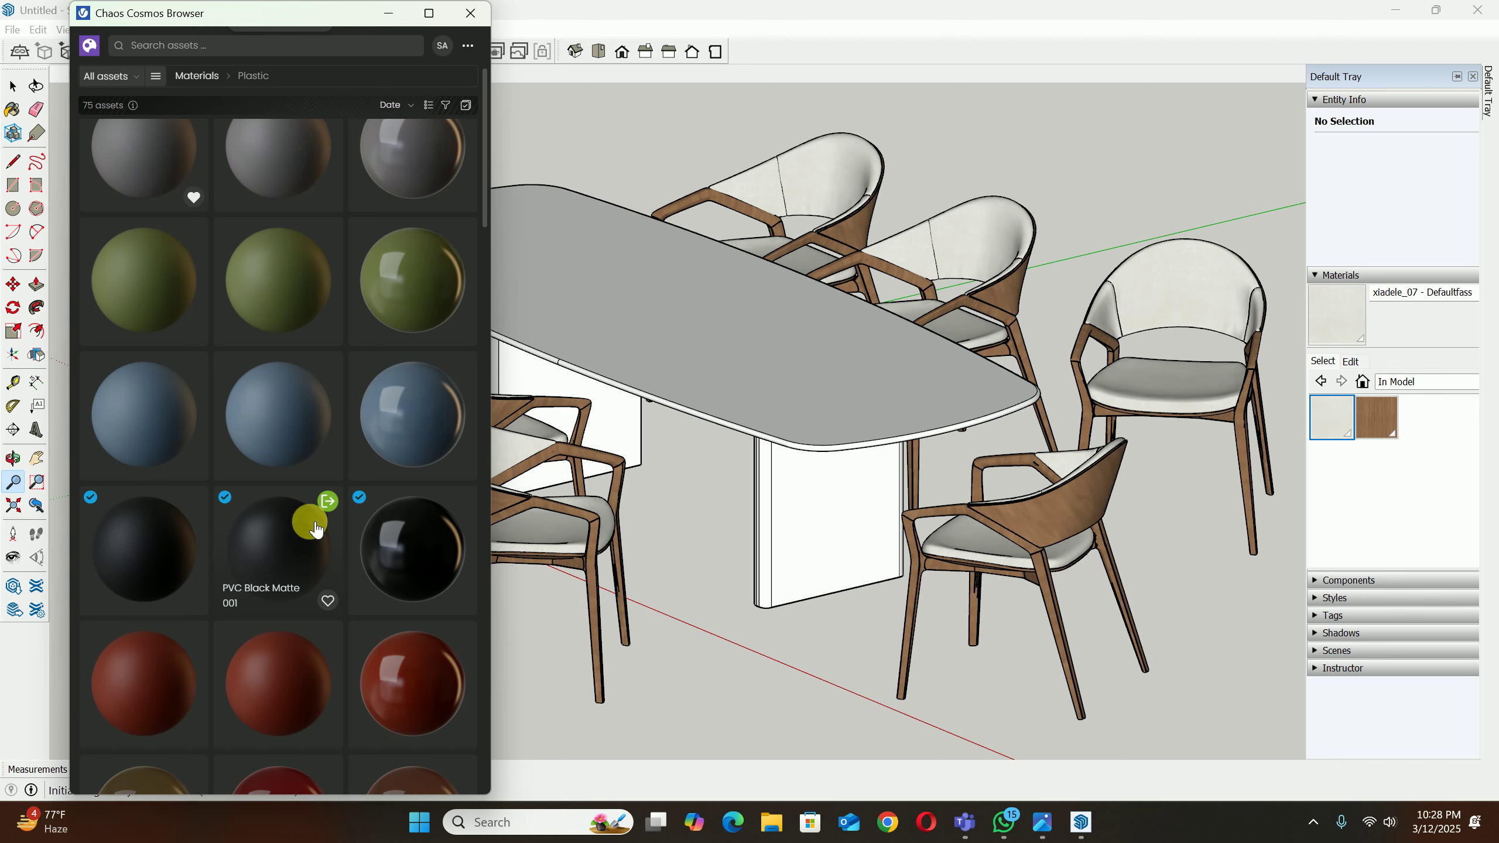
left_click(328, 501)
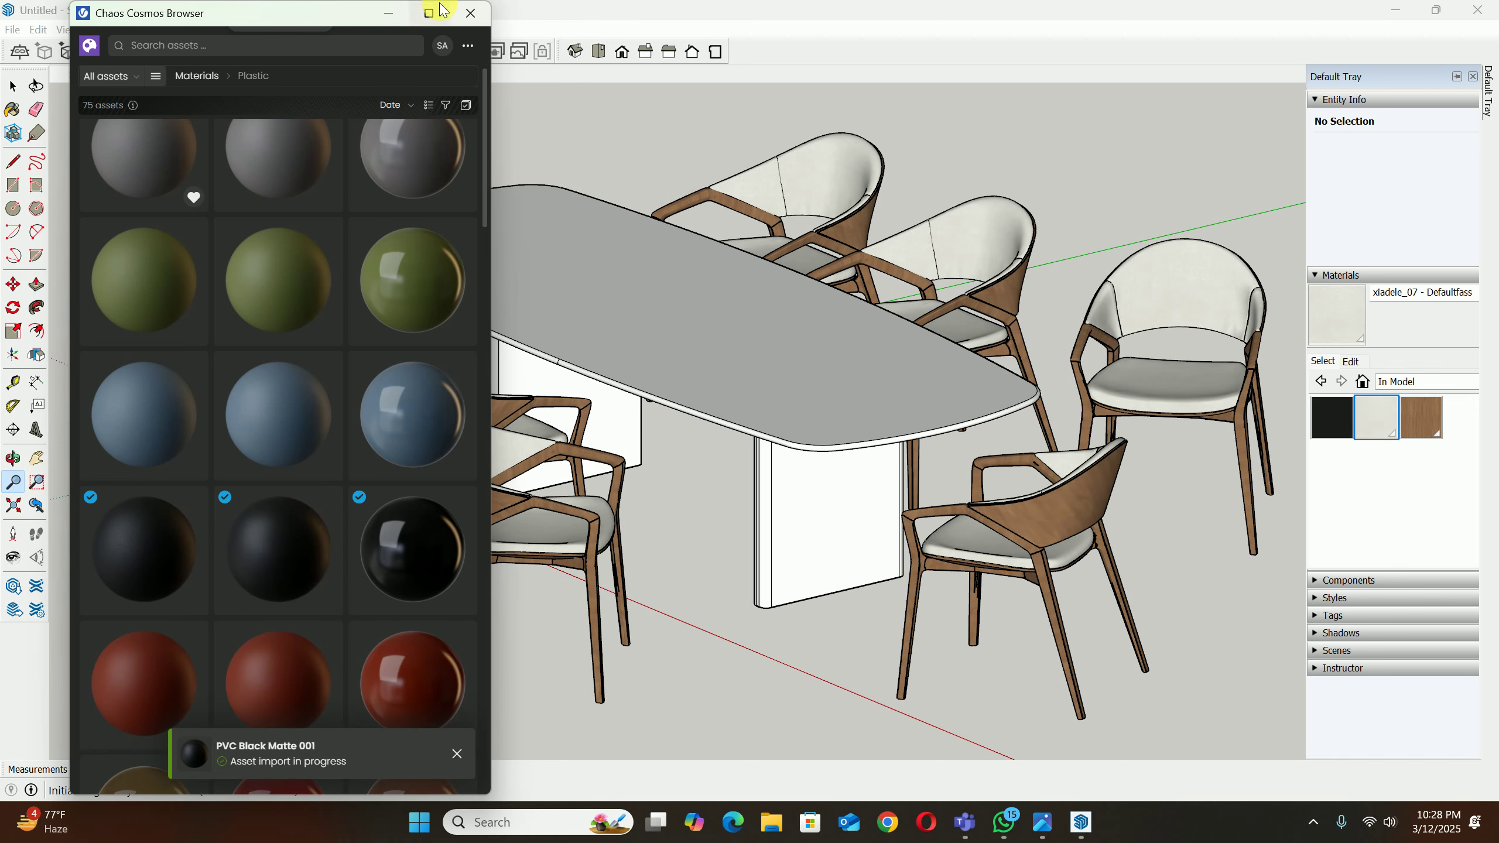
left_click(466, 10)
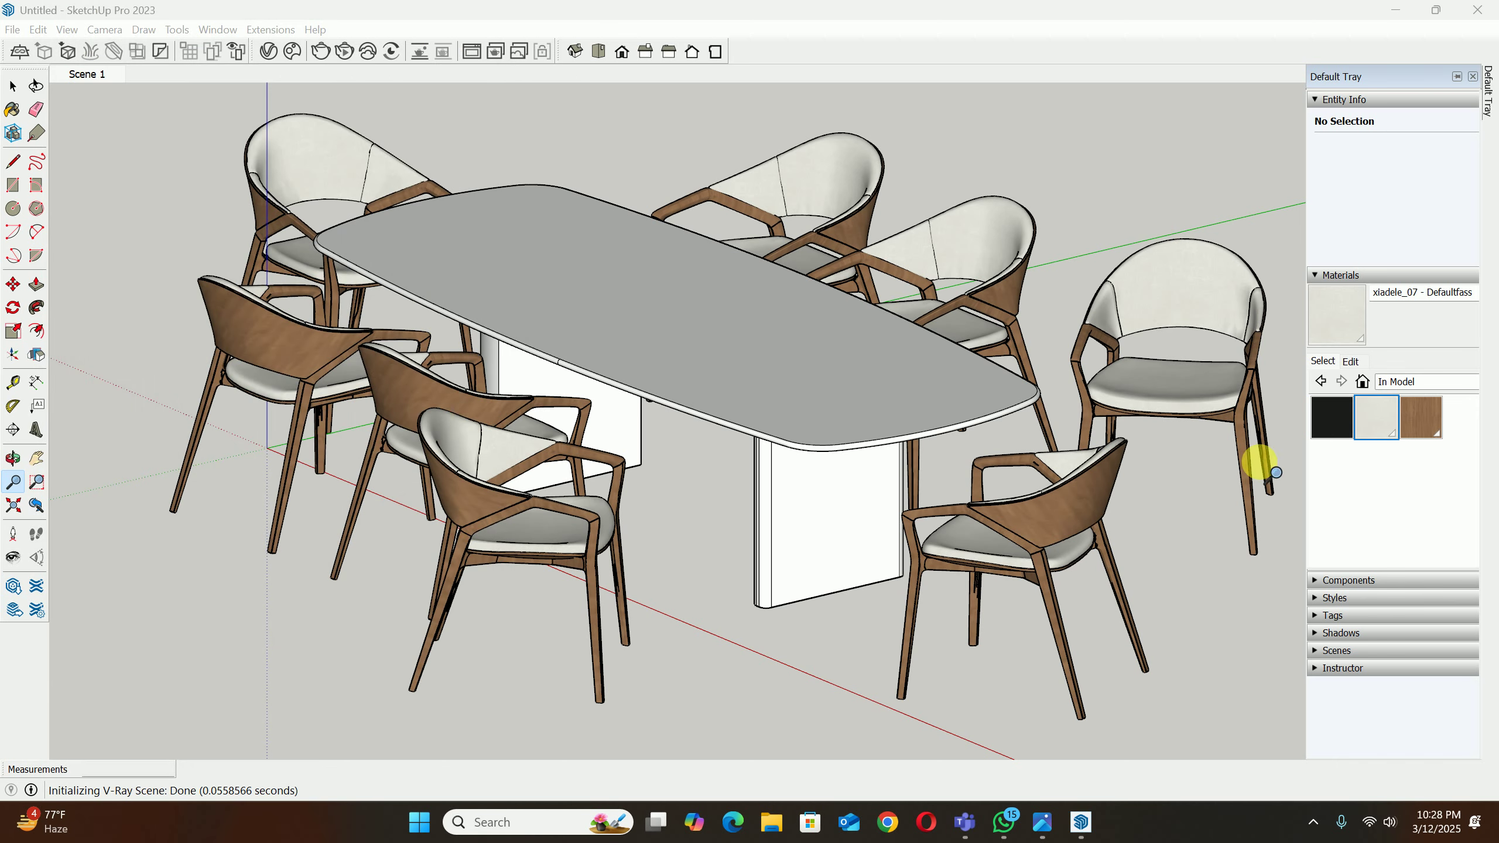
Step: Paint both table legs with the PVC Black Matte 001 material
left_click(1333, 417)
left_click(764, 516)
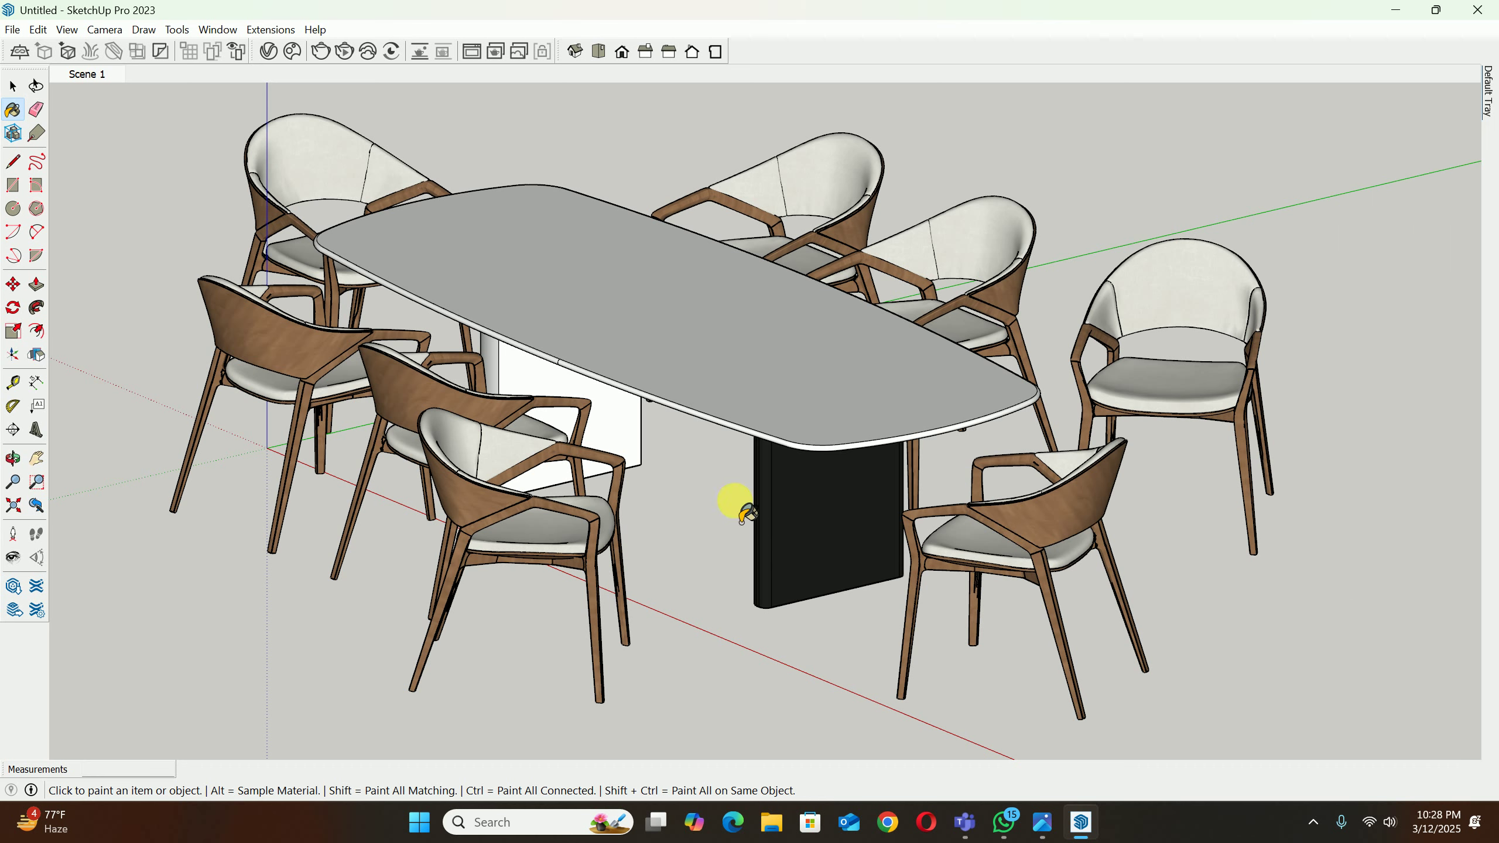
left_click(512, 374)
key("space")
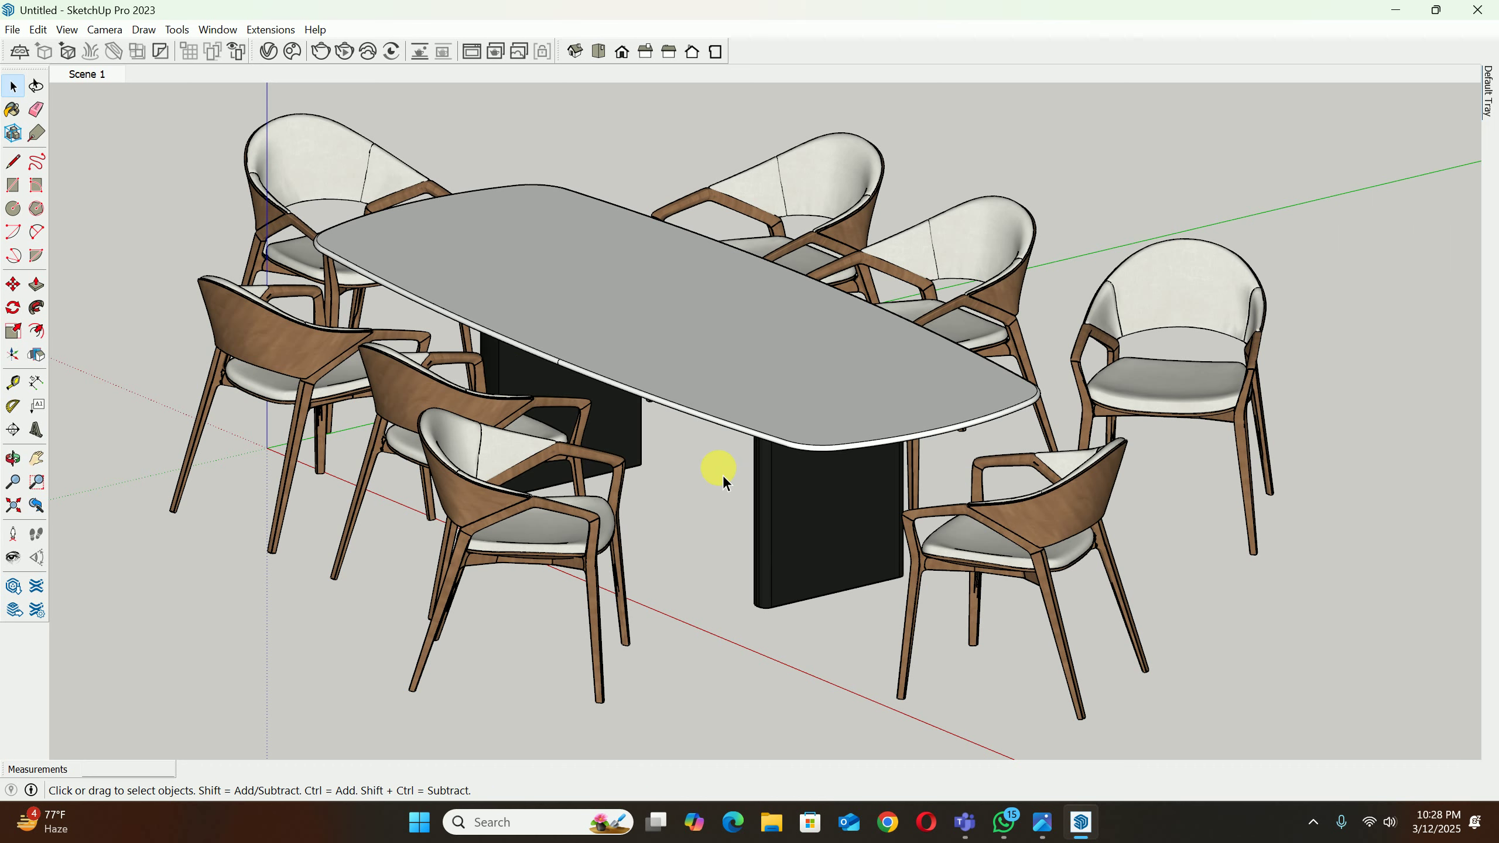
Step: Inspect the painted table legs and the chairs, and examine the tabletop's stone finish in the reference photo
middle_click_drag(723, 476, 723, 477)
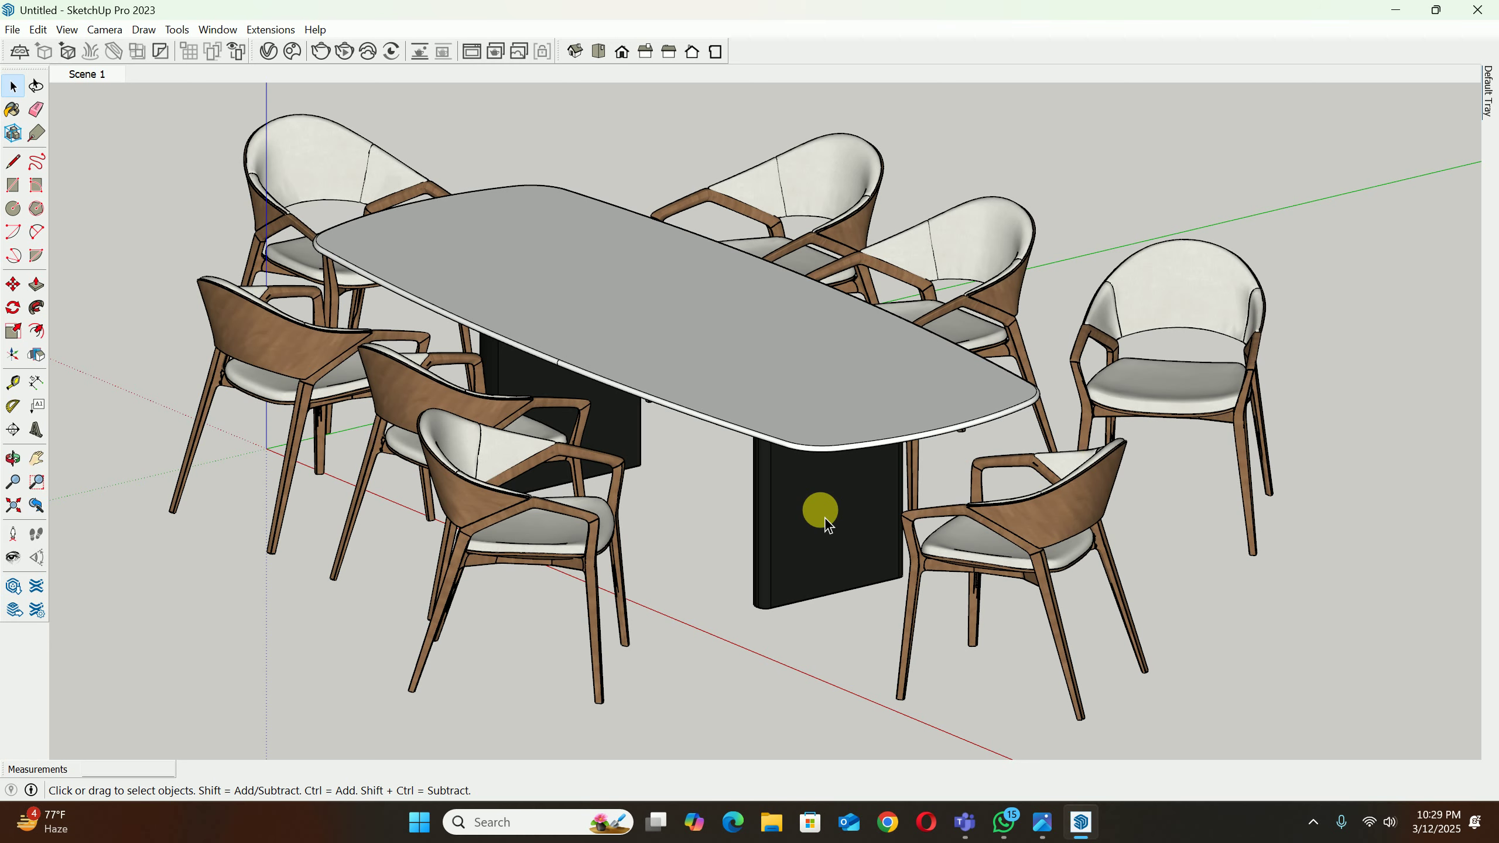
scroll(313, 348, "up", 10)
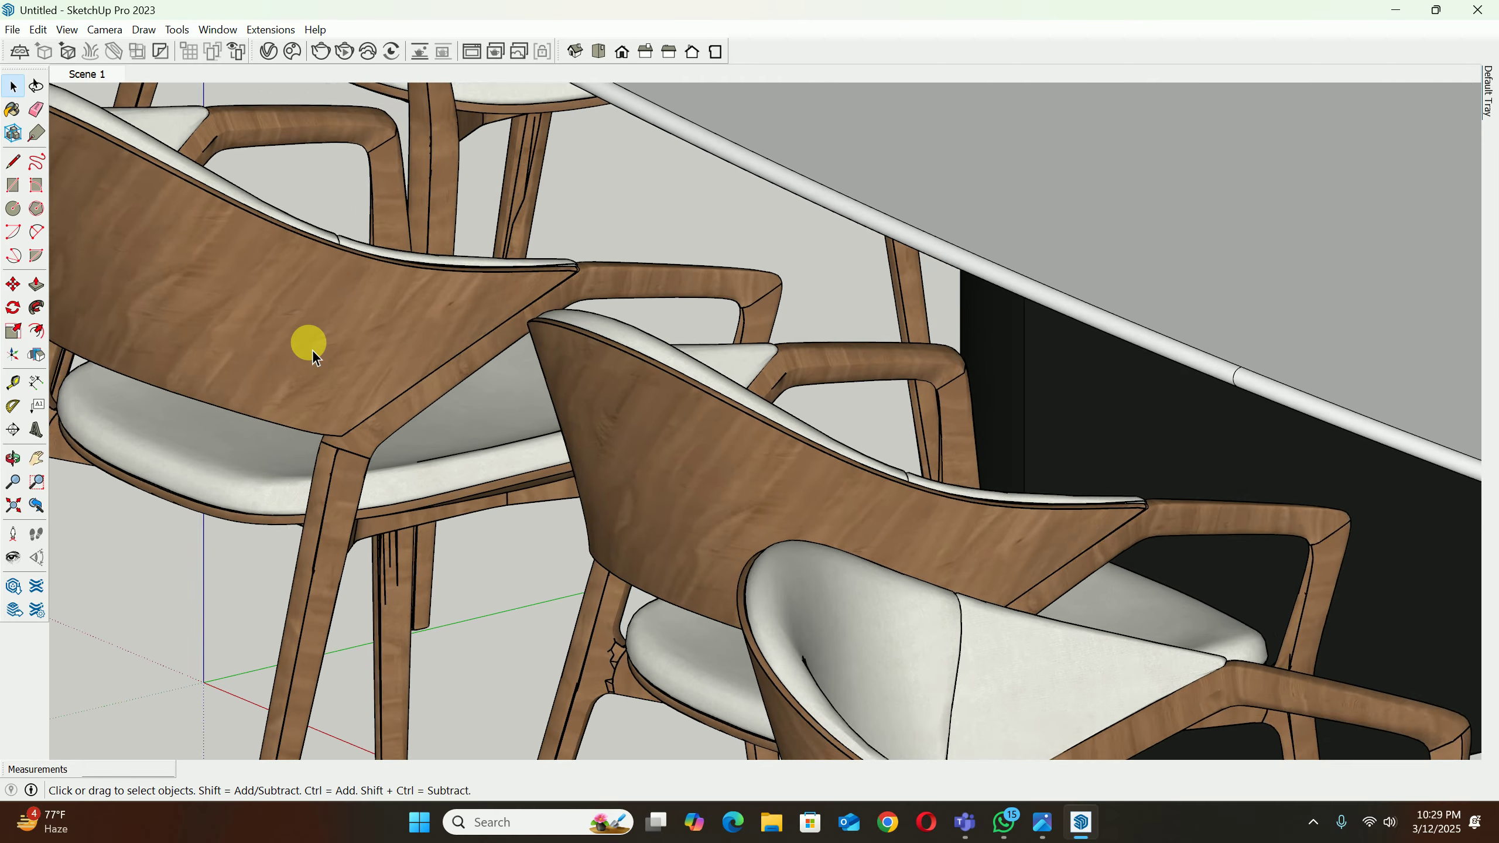
scroll(313, 345, "down", 10)
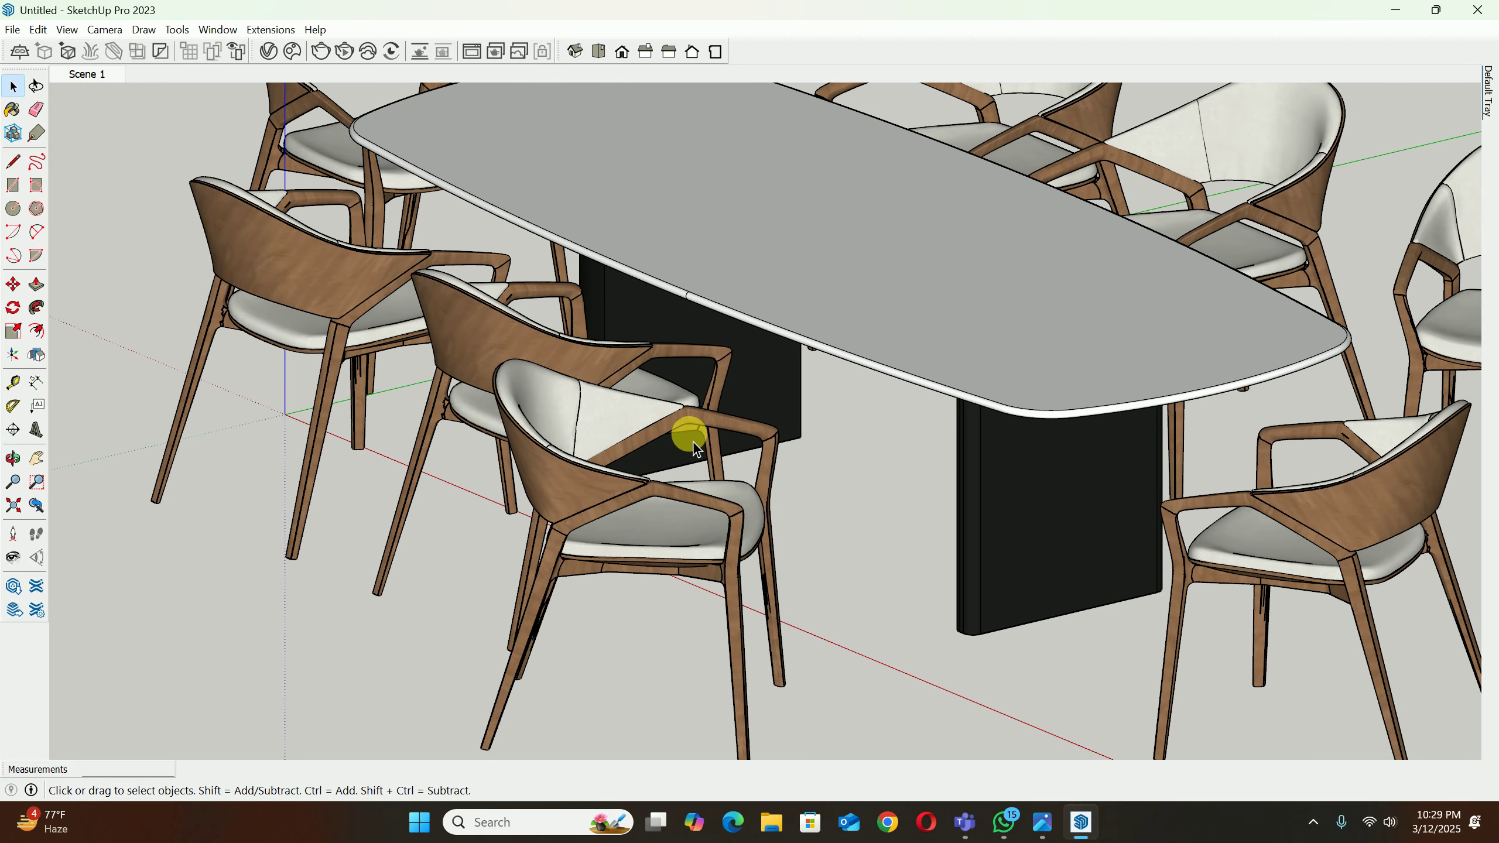
scroll(1054, 505, "up", 5)
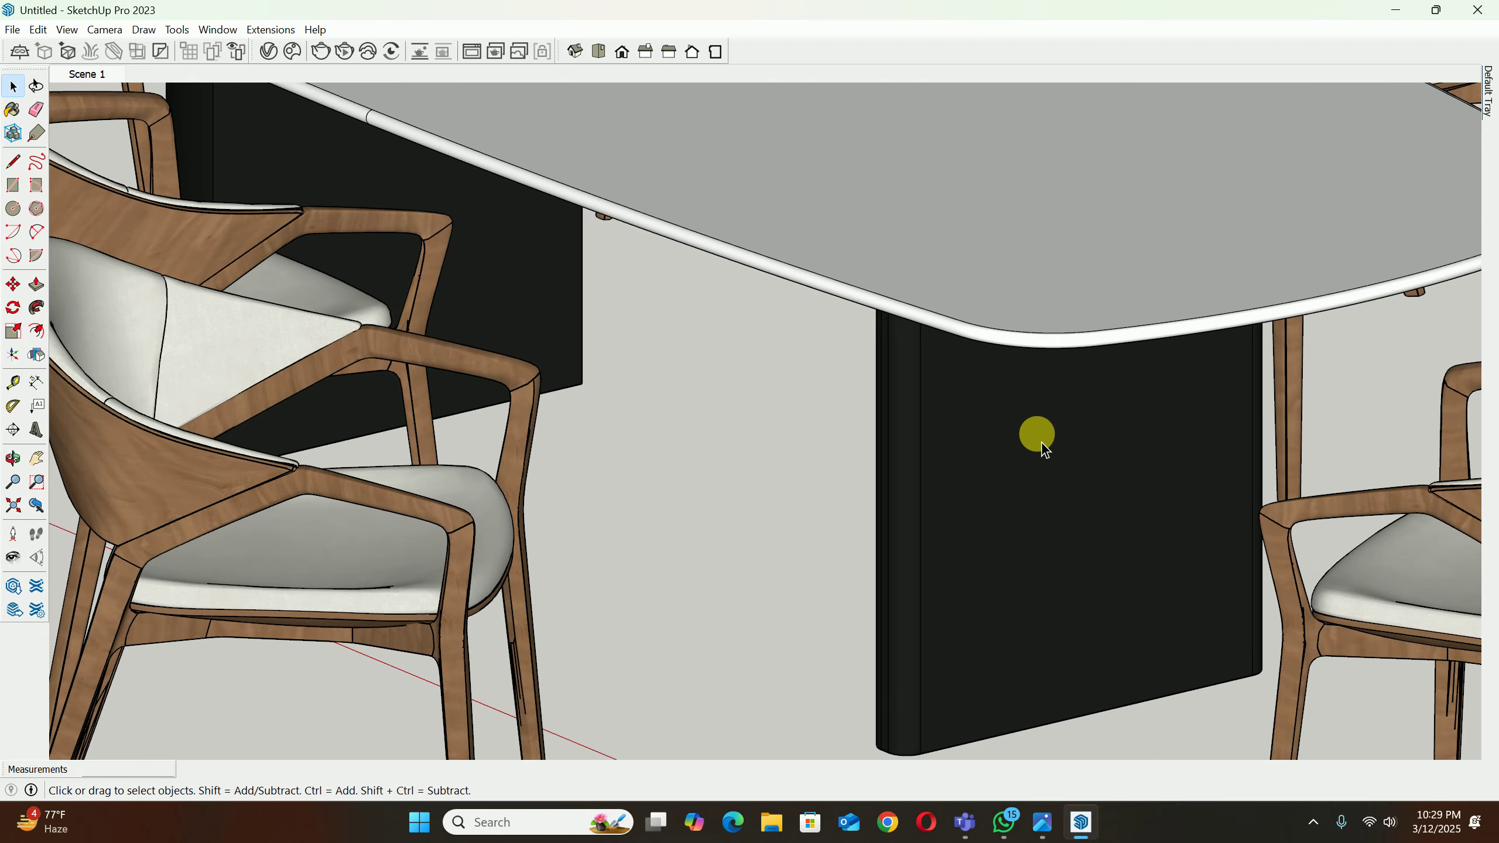
scroll(1025, 505, "down", 5)
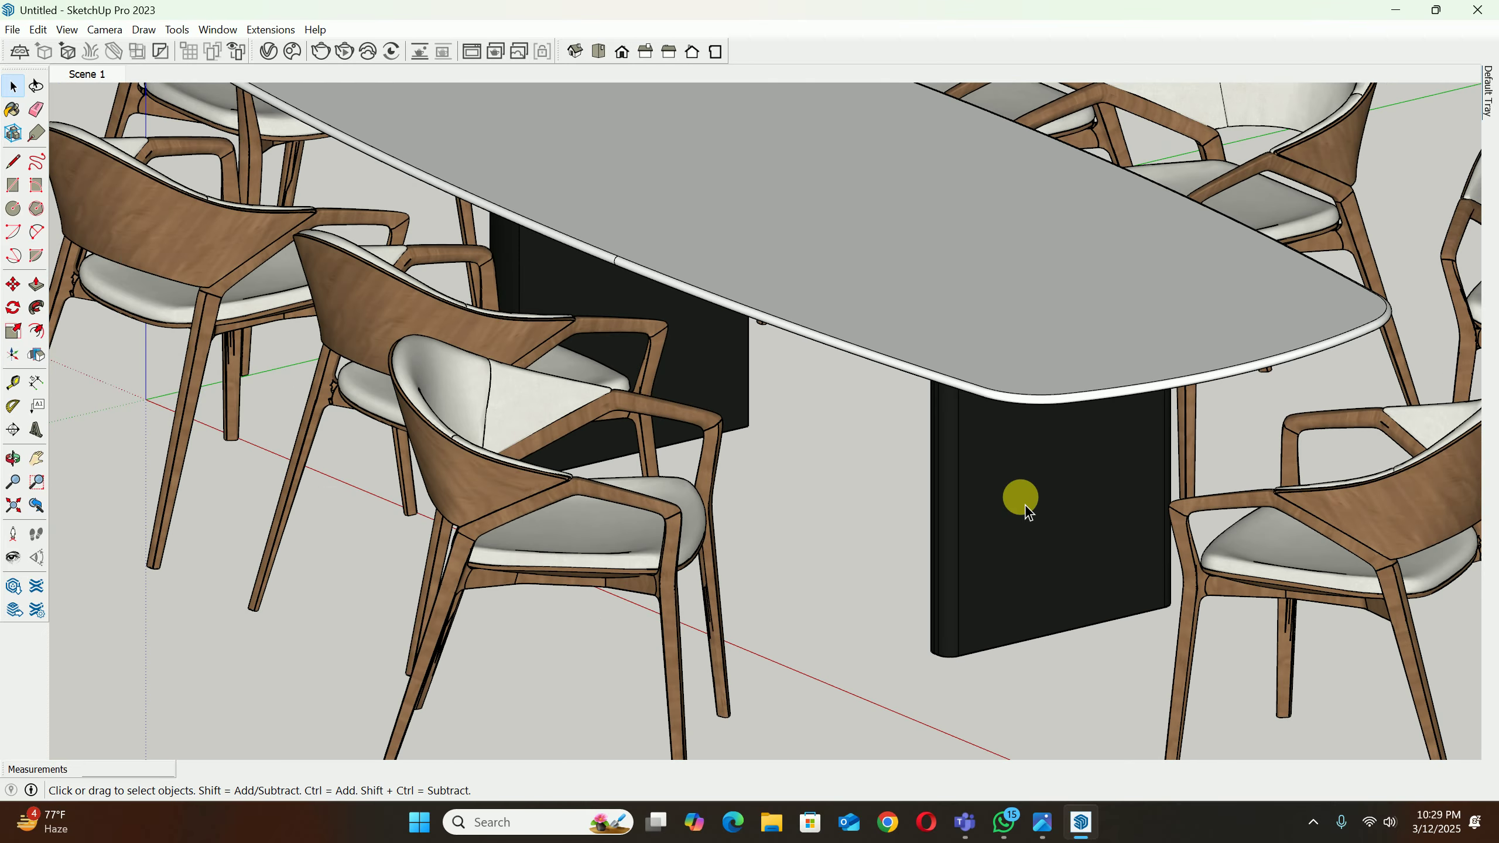
scroll(1026, 506, "down", 3)
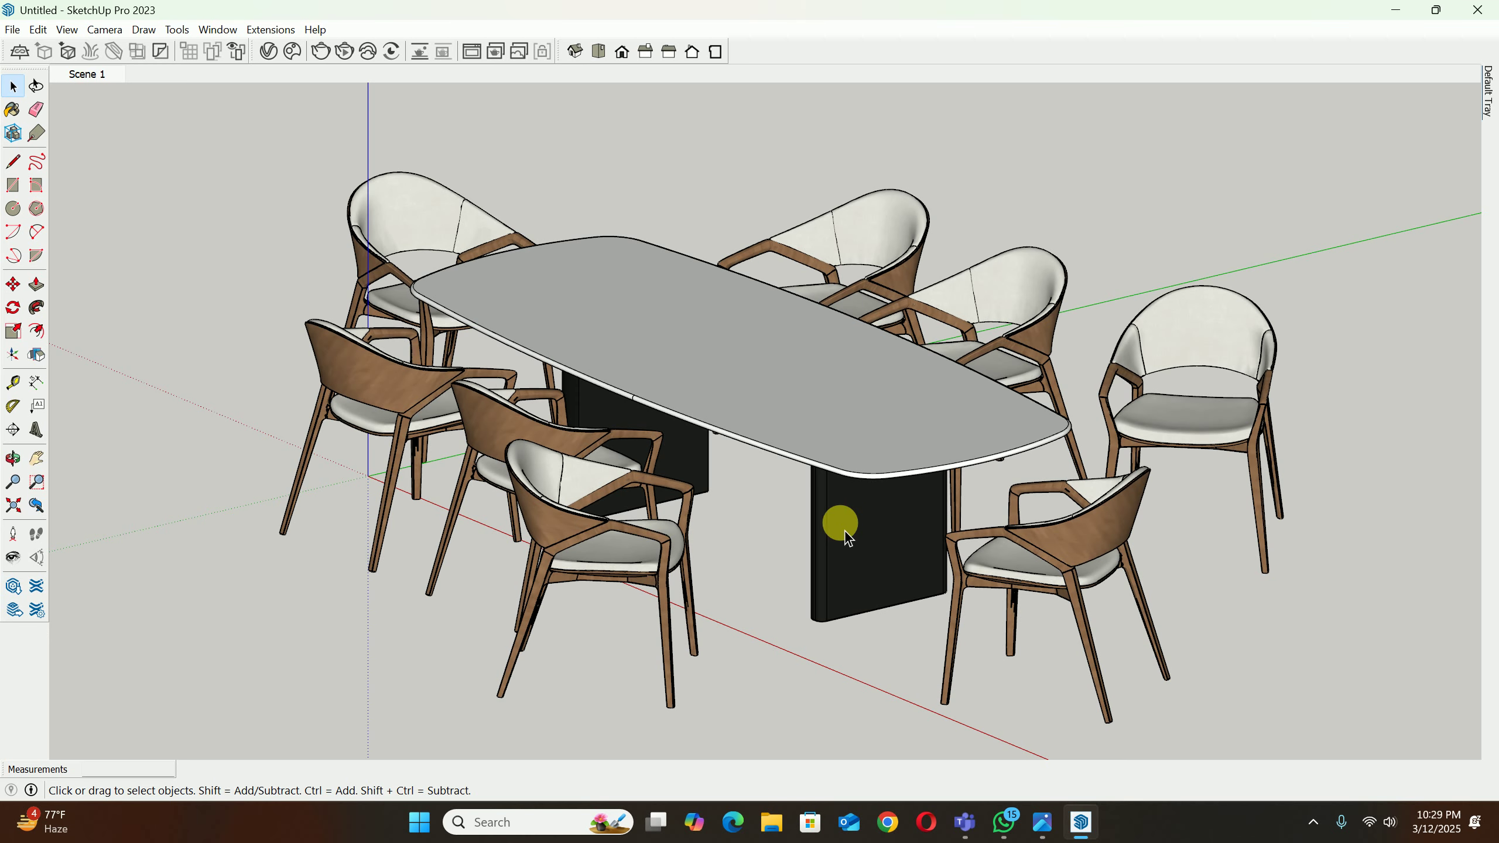
scroll(836, 510, "down", 2)
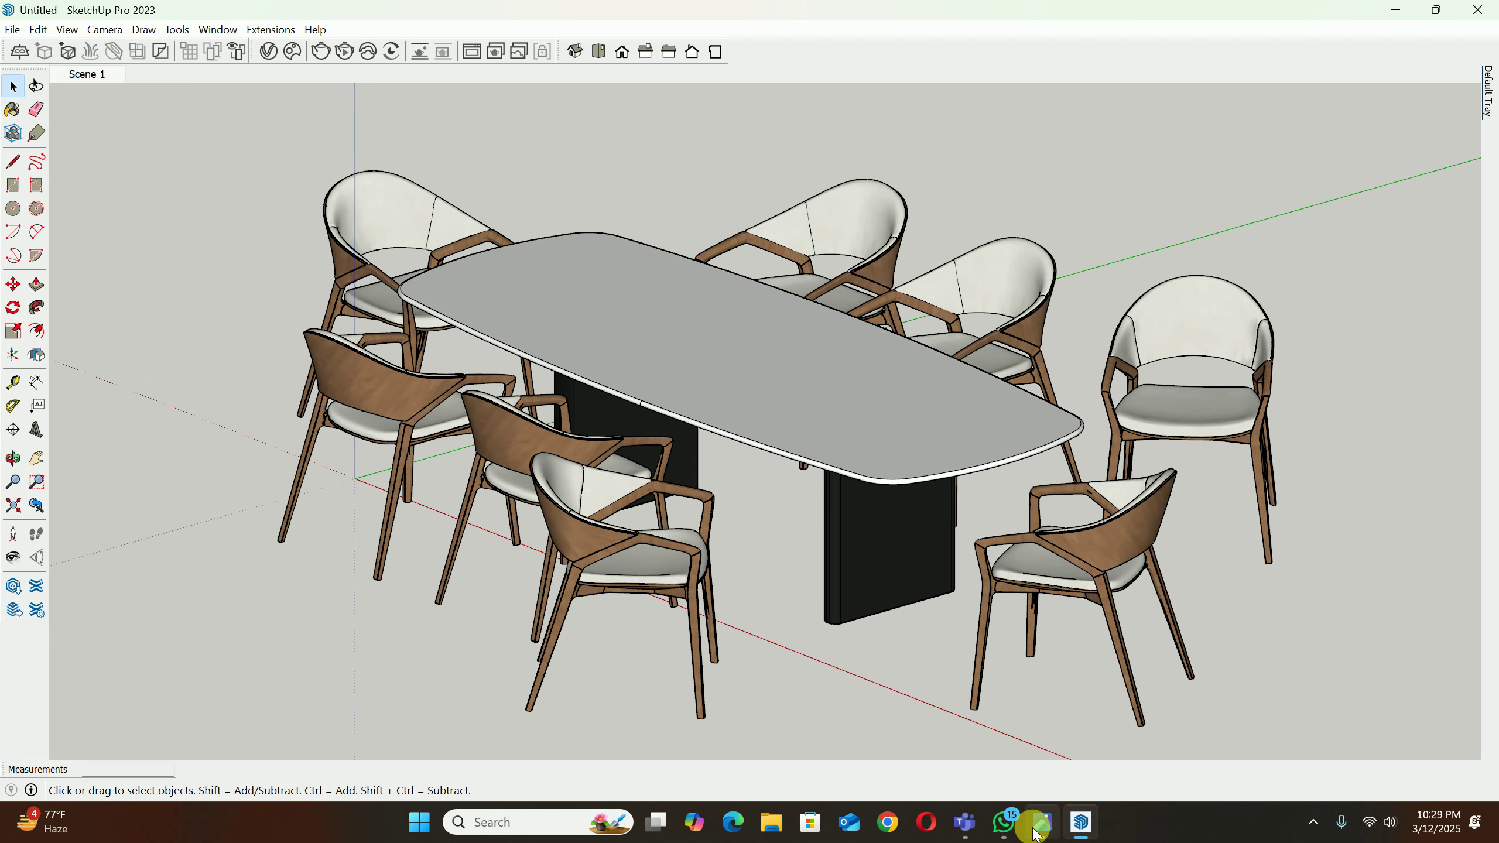
left_click(1042, 822)
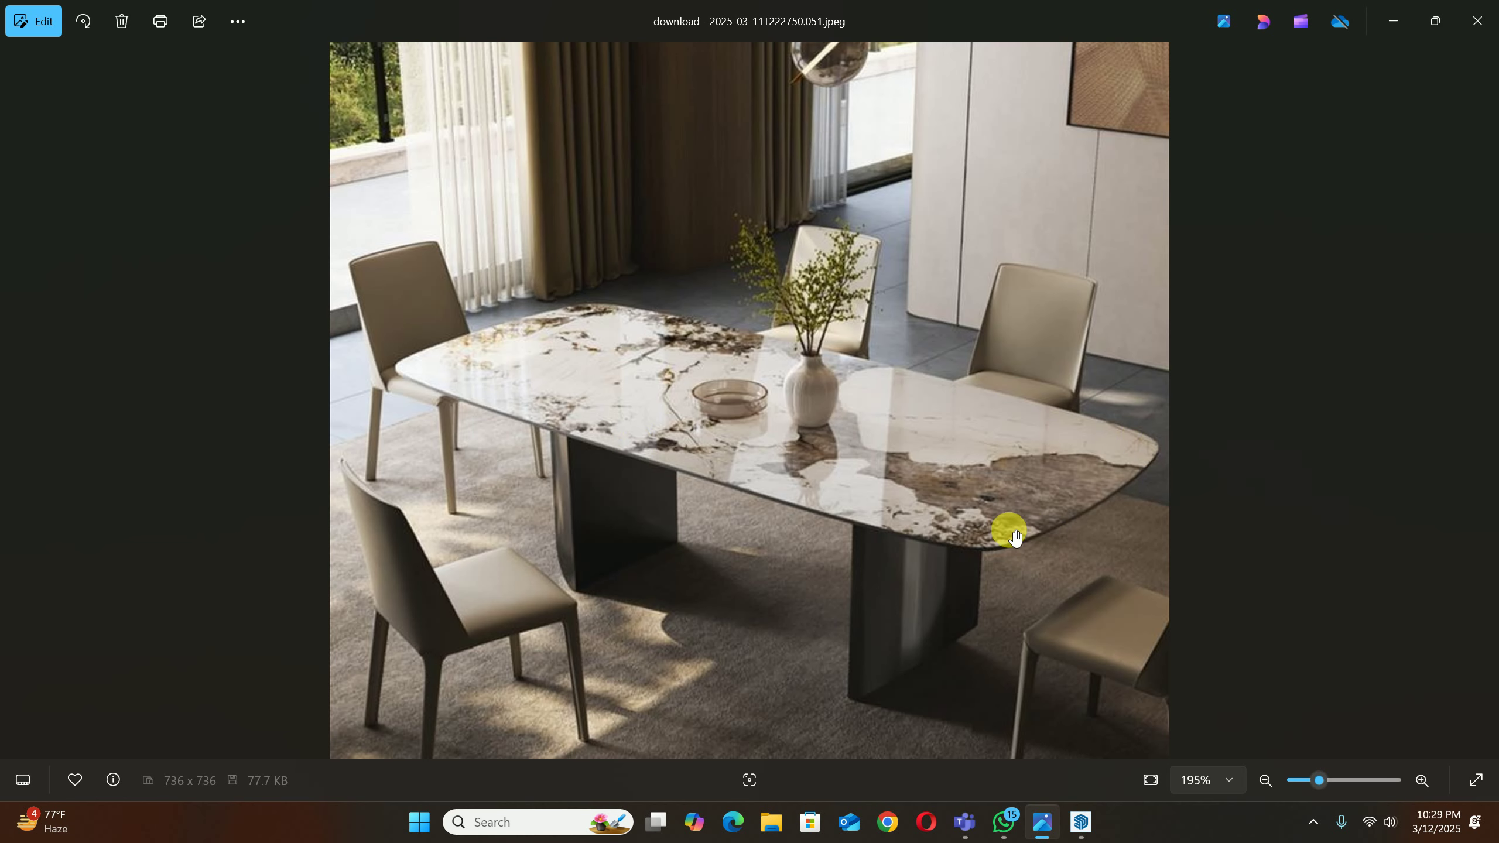
scroll(962, 554, "up", 5)
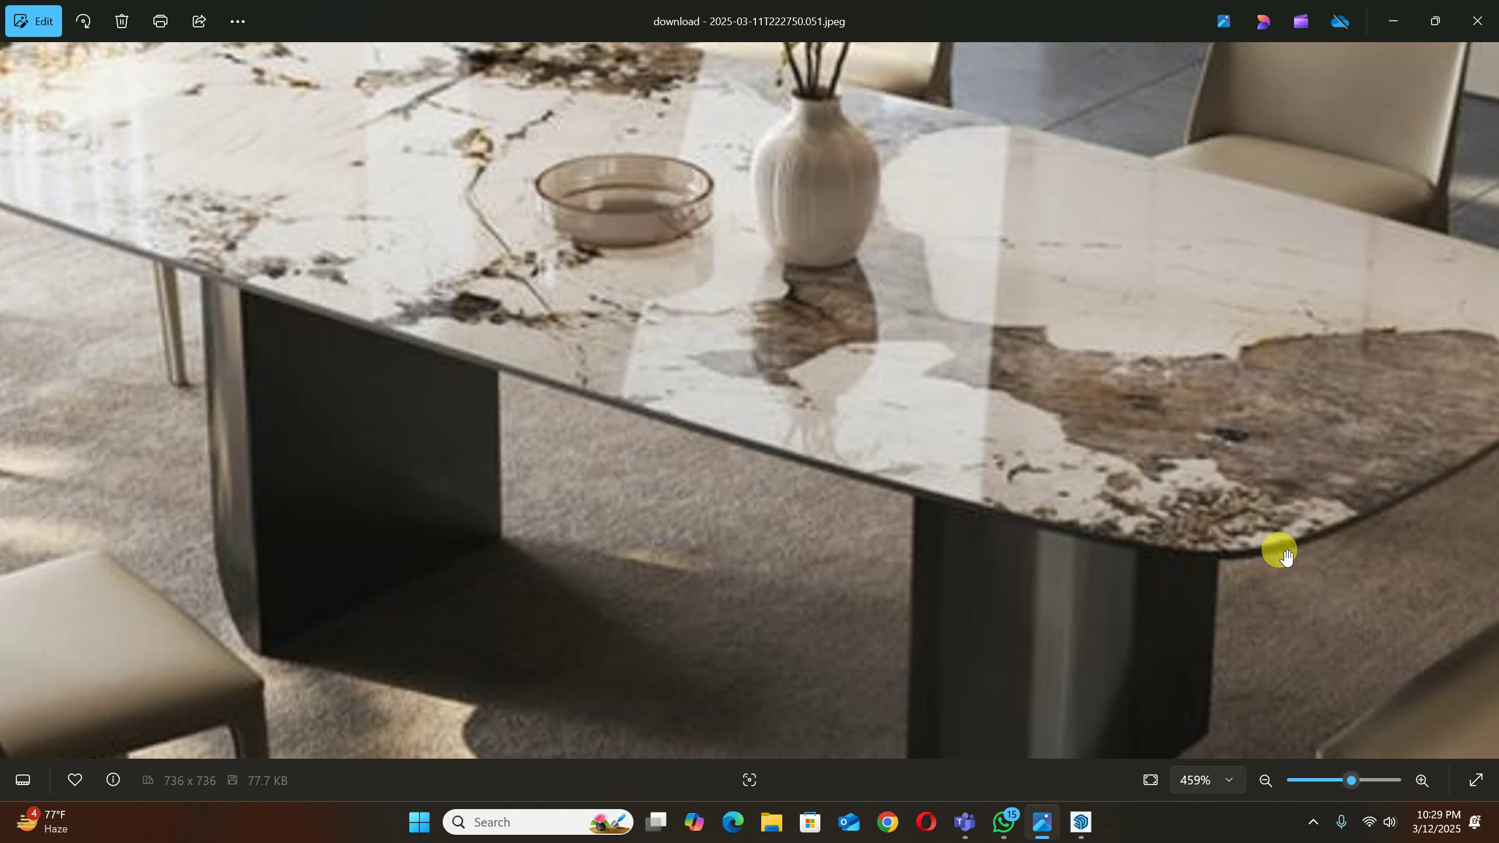
left_click(1399, 24)
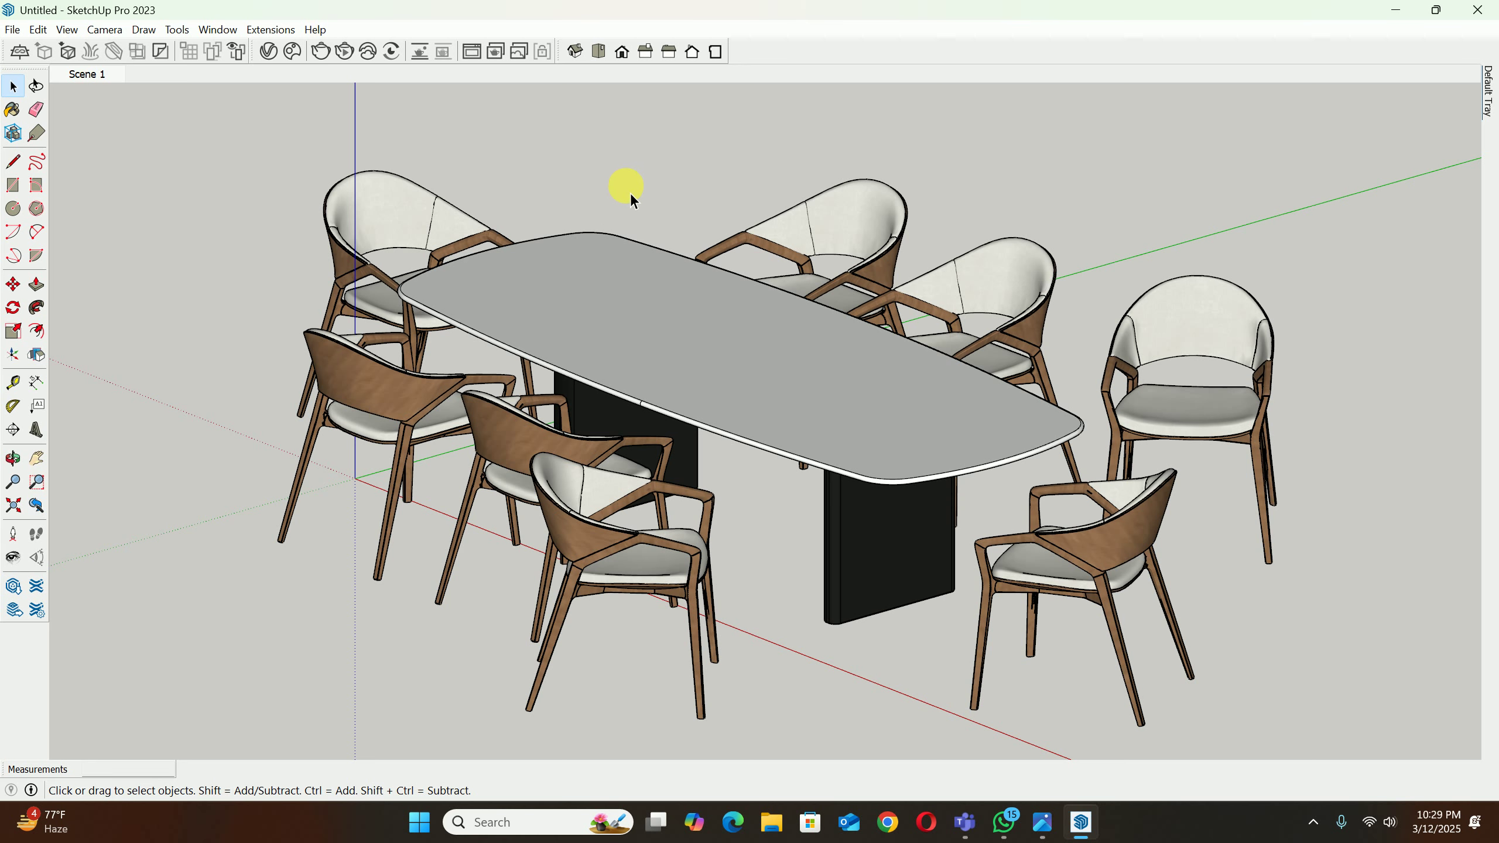
Step: Reopen the Chaos Cosmos library and show its stone materials
left_click(292, 52)
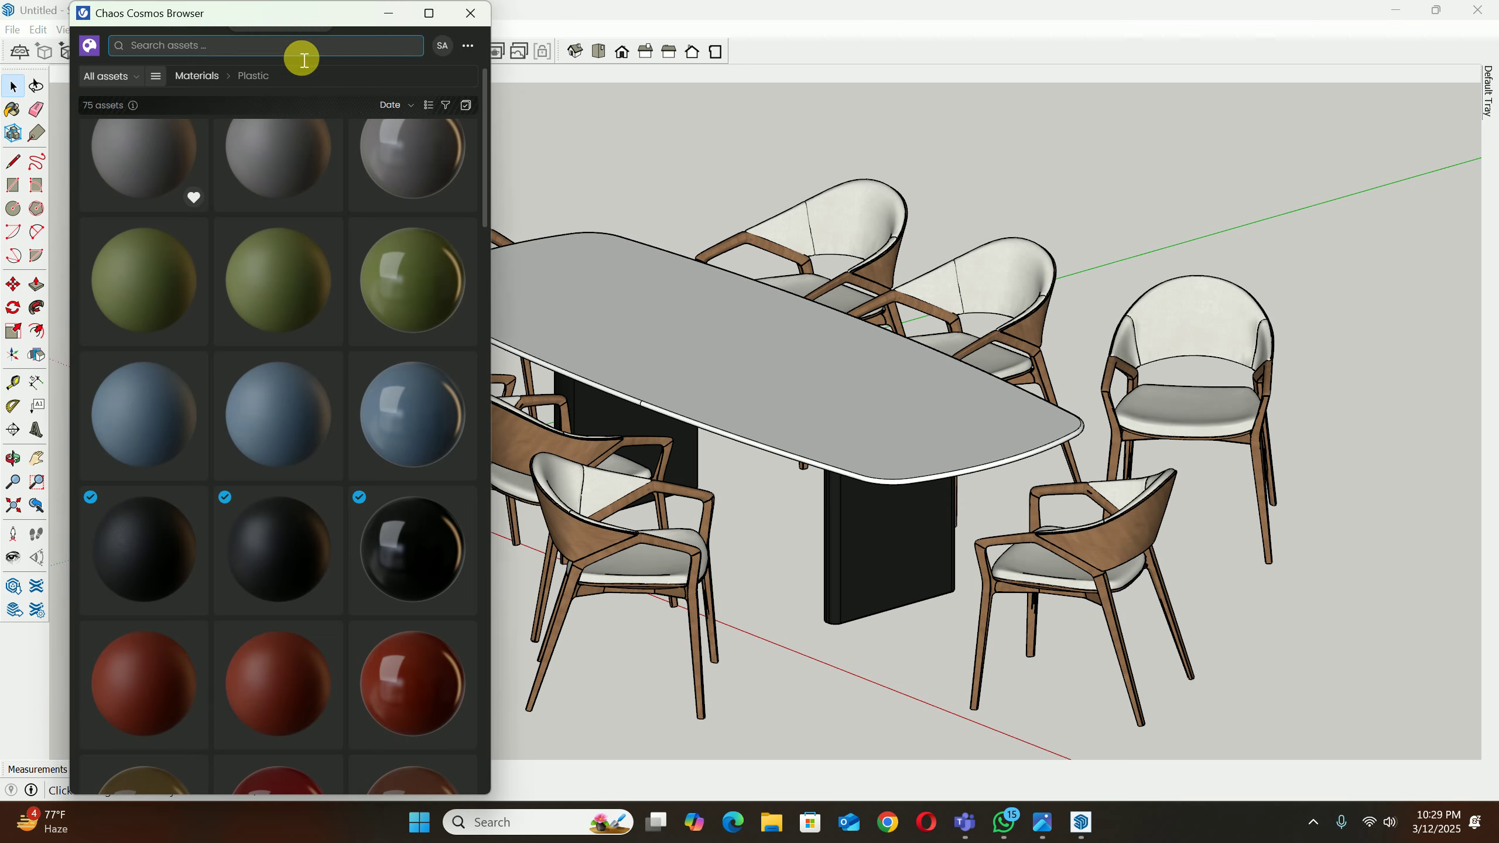
left_click(156, 76)
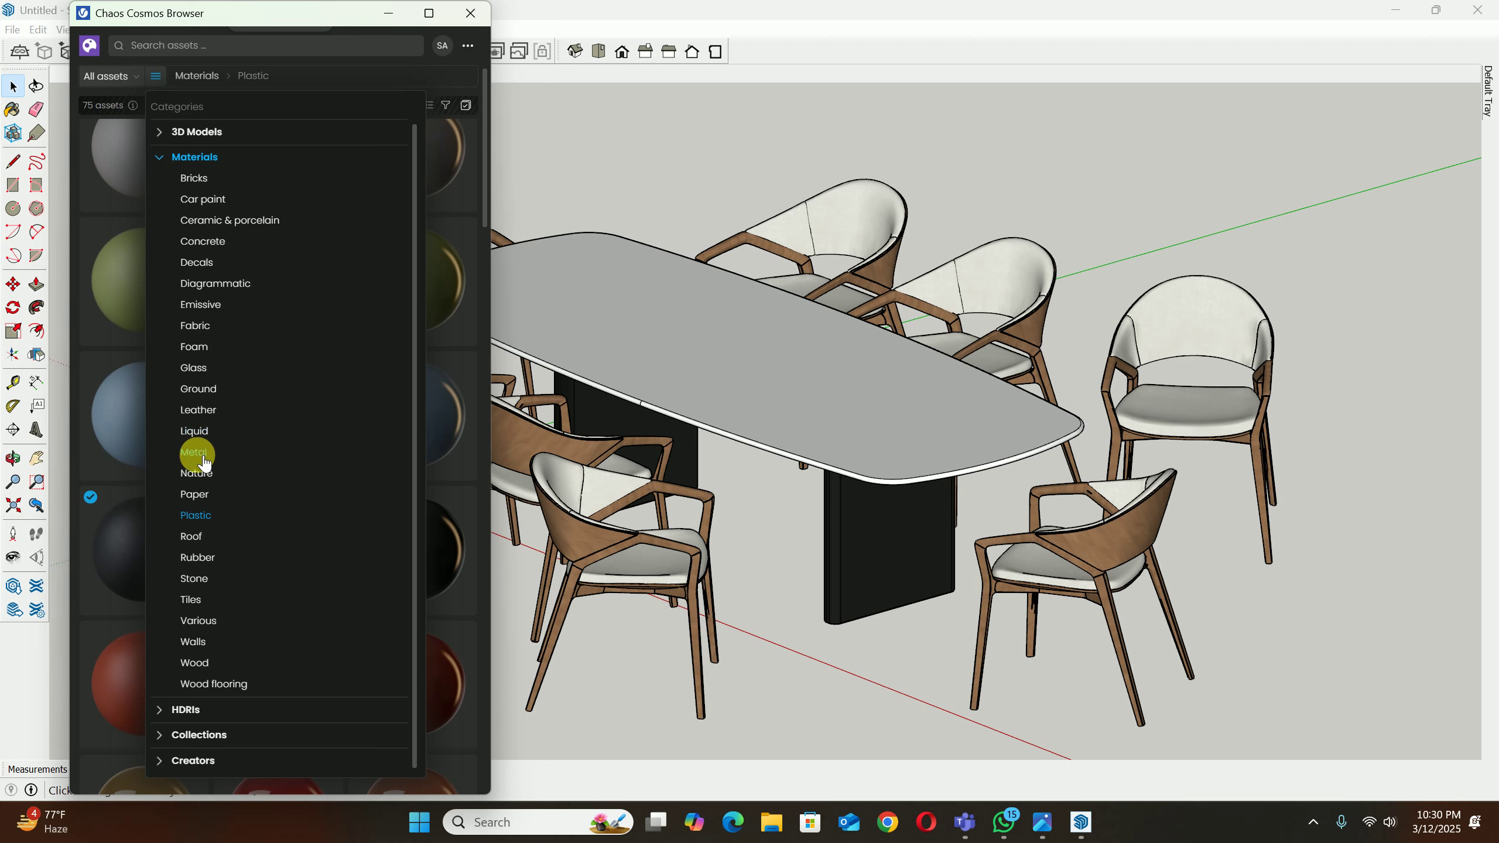
left_click(208, 585)
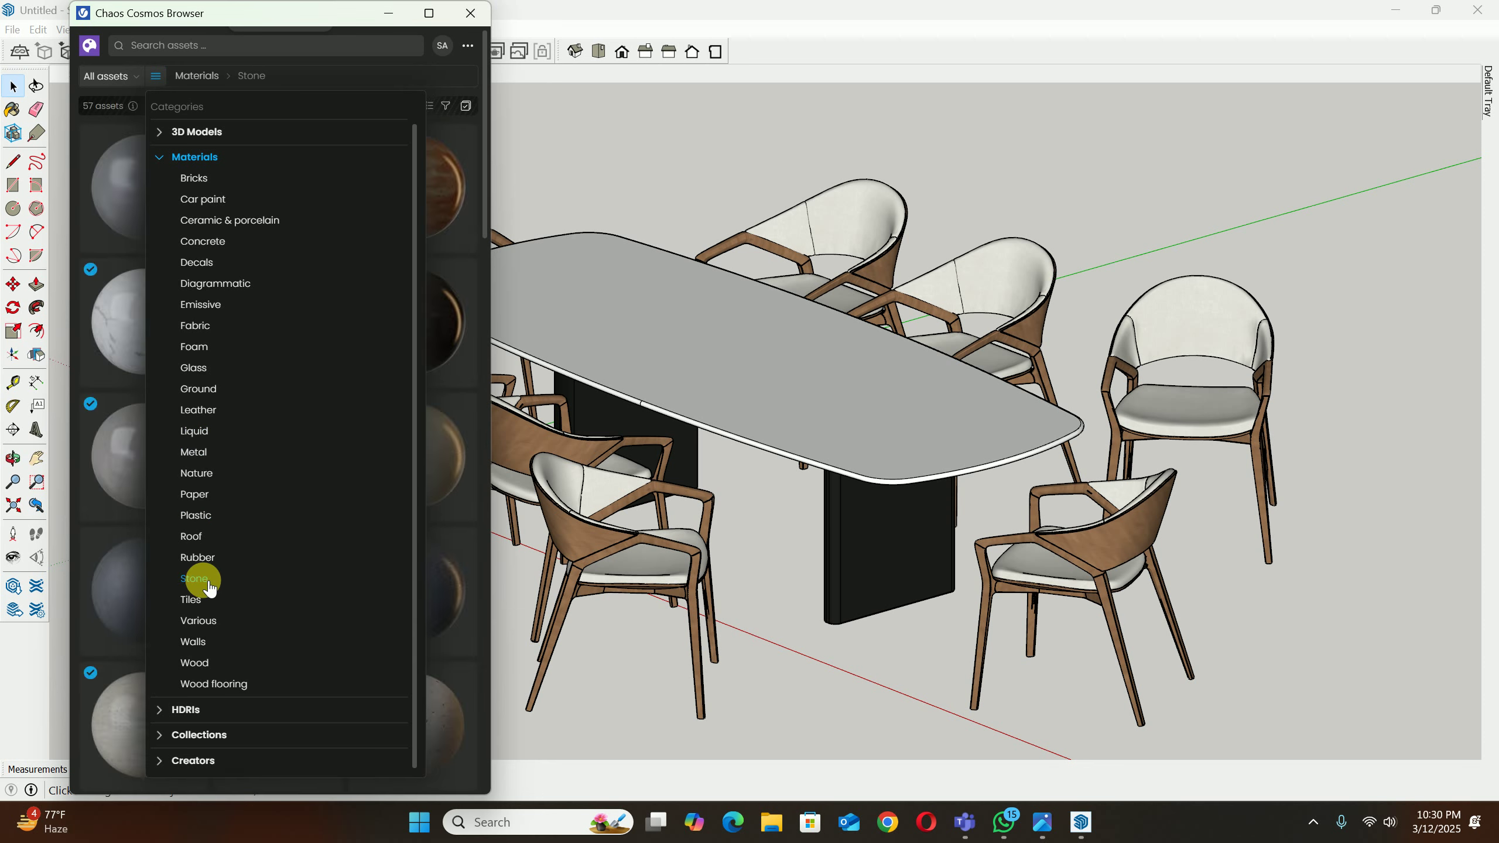
left_click(479, 536)
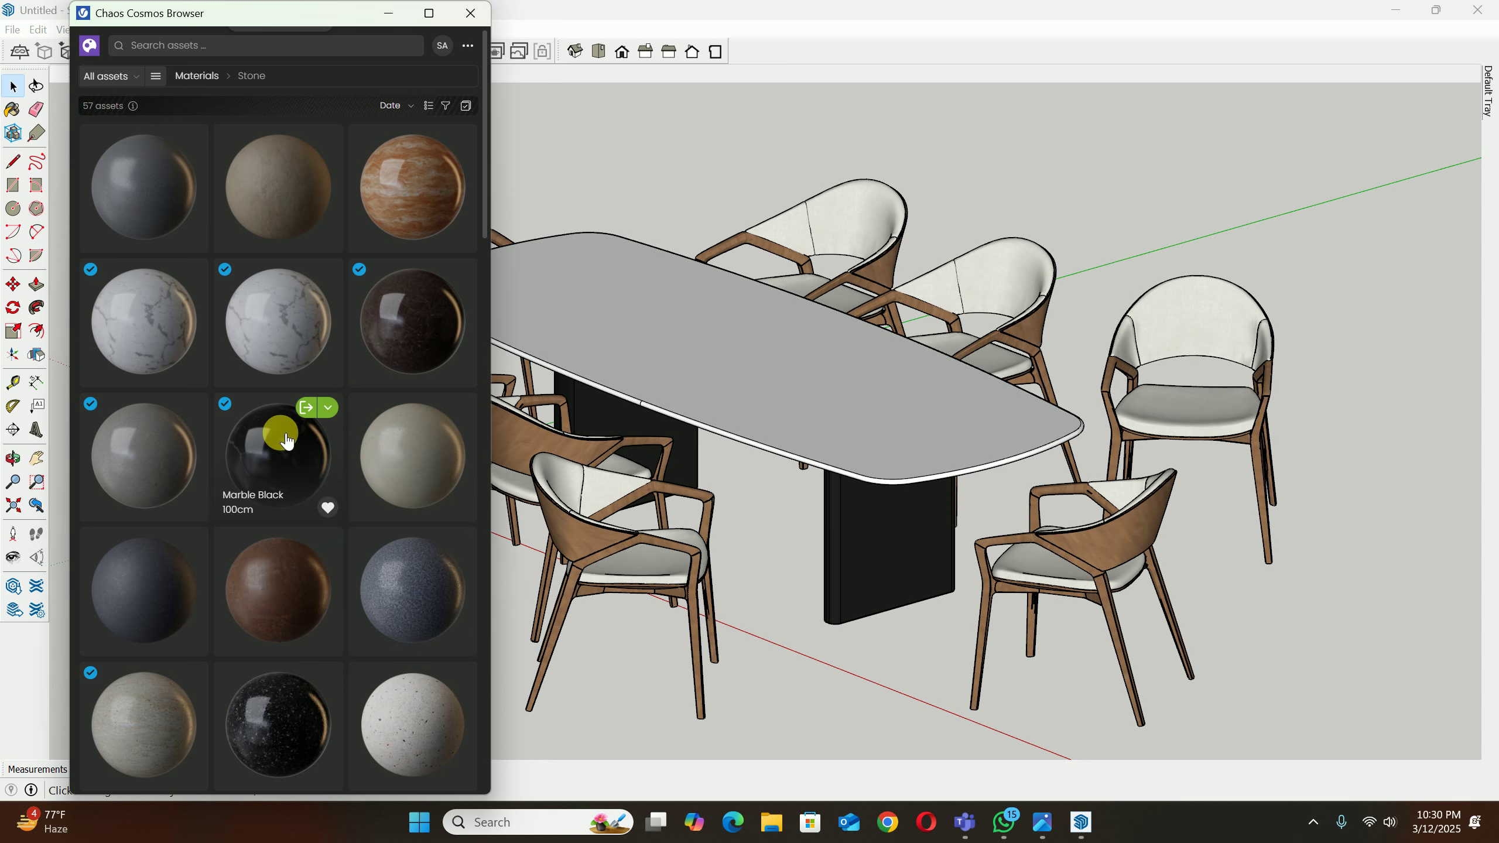
Step: Browse the stone materials, import Marble White 100cm into the scene, and close the Cosmos library
scroll(285, 459, "down", 6)
scroll(289, 481, "down", 8)
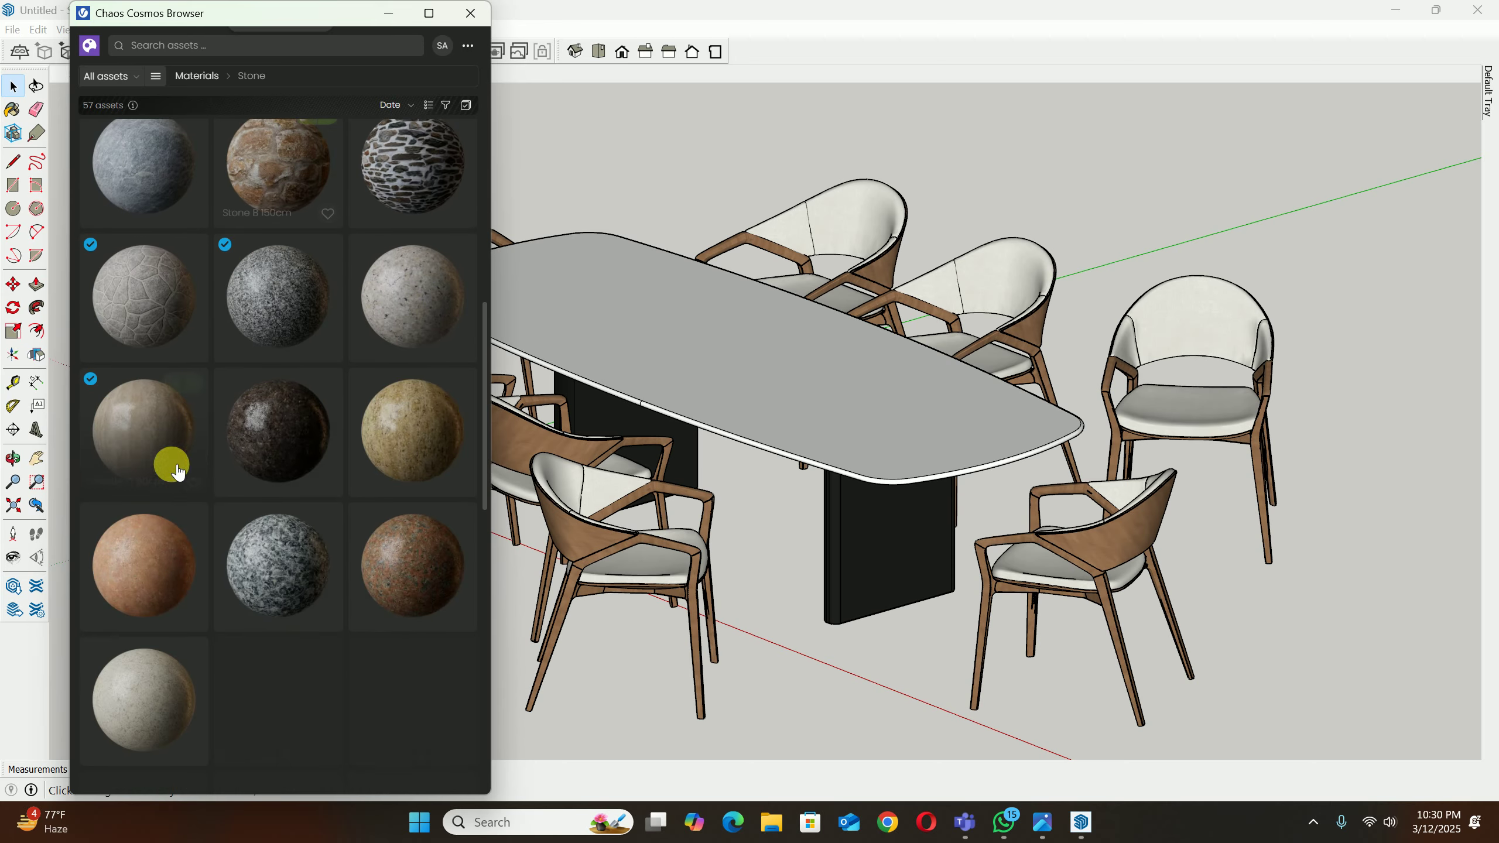
scroll(292, 599, "down", 4)
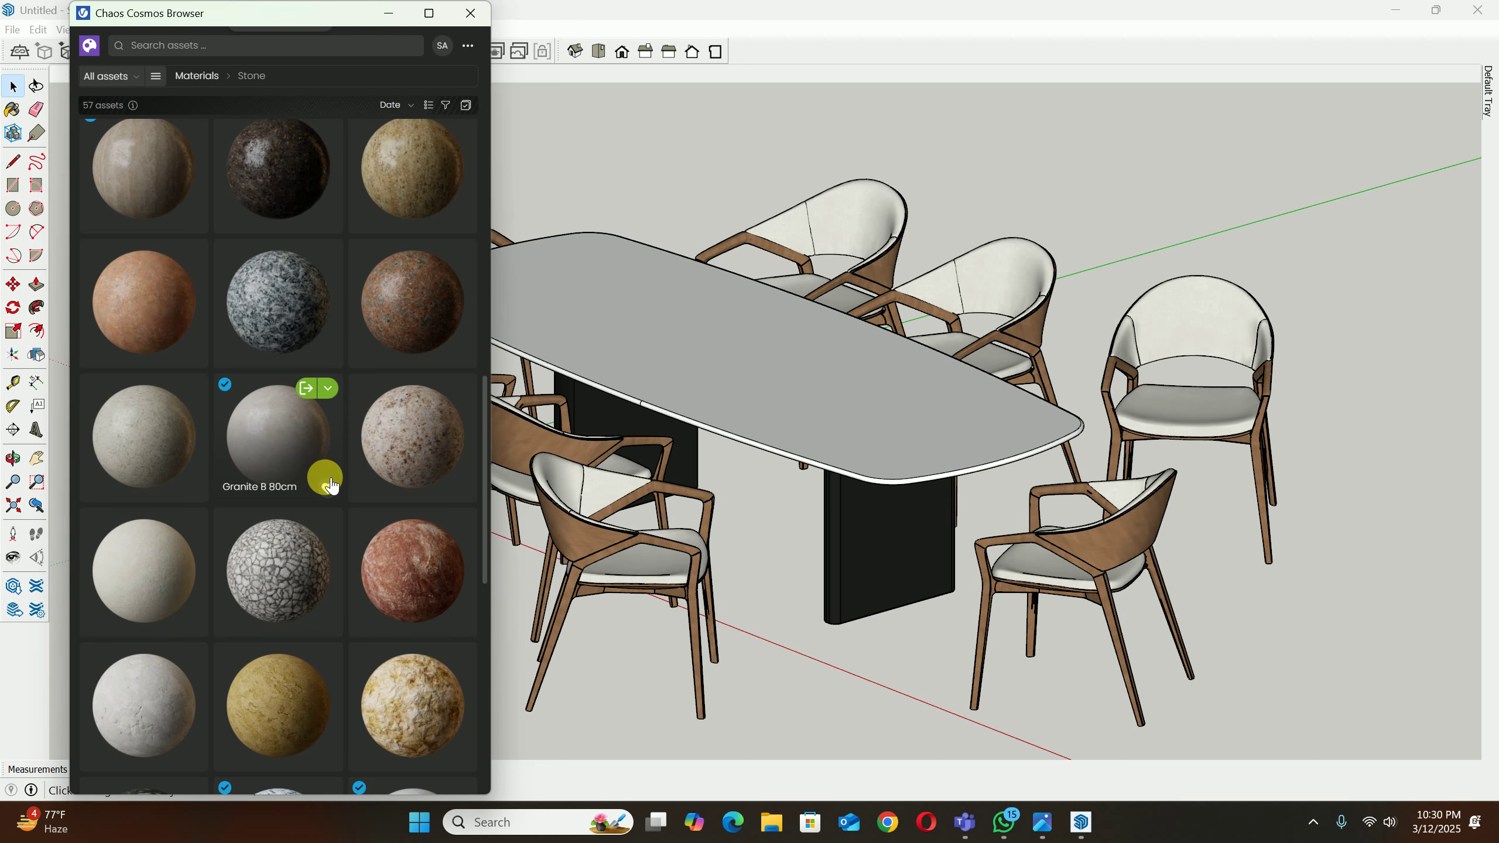
scroll(331, 481, "up", 10)
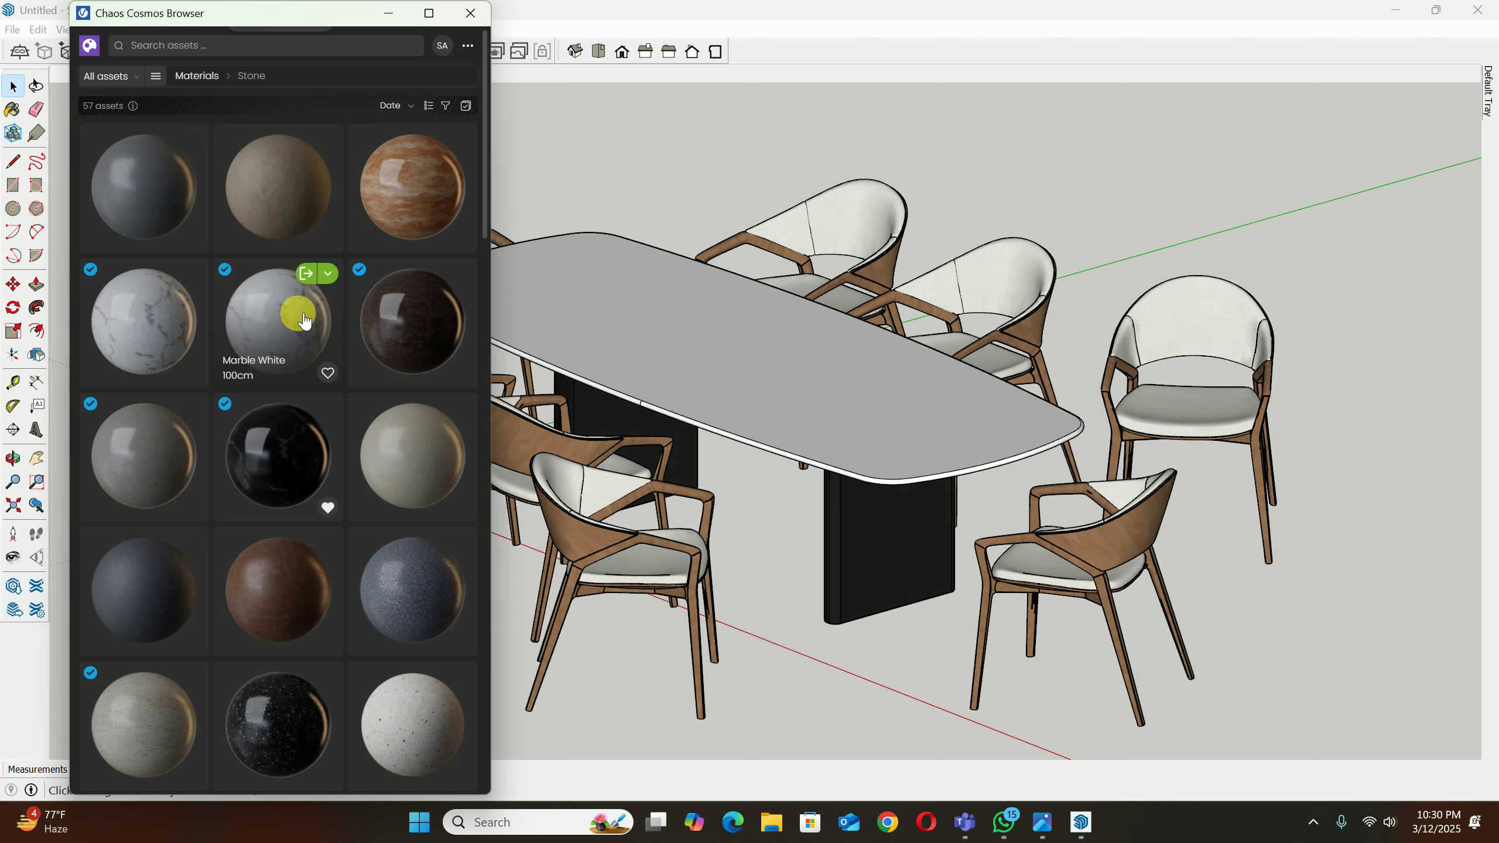
left_click(308, 285)
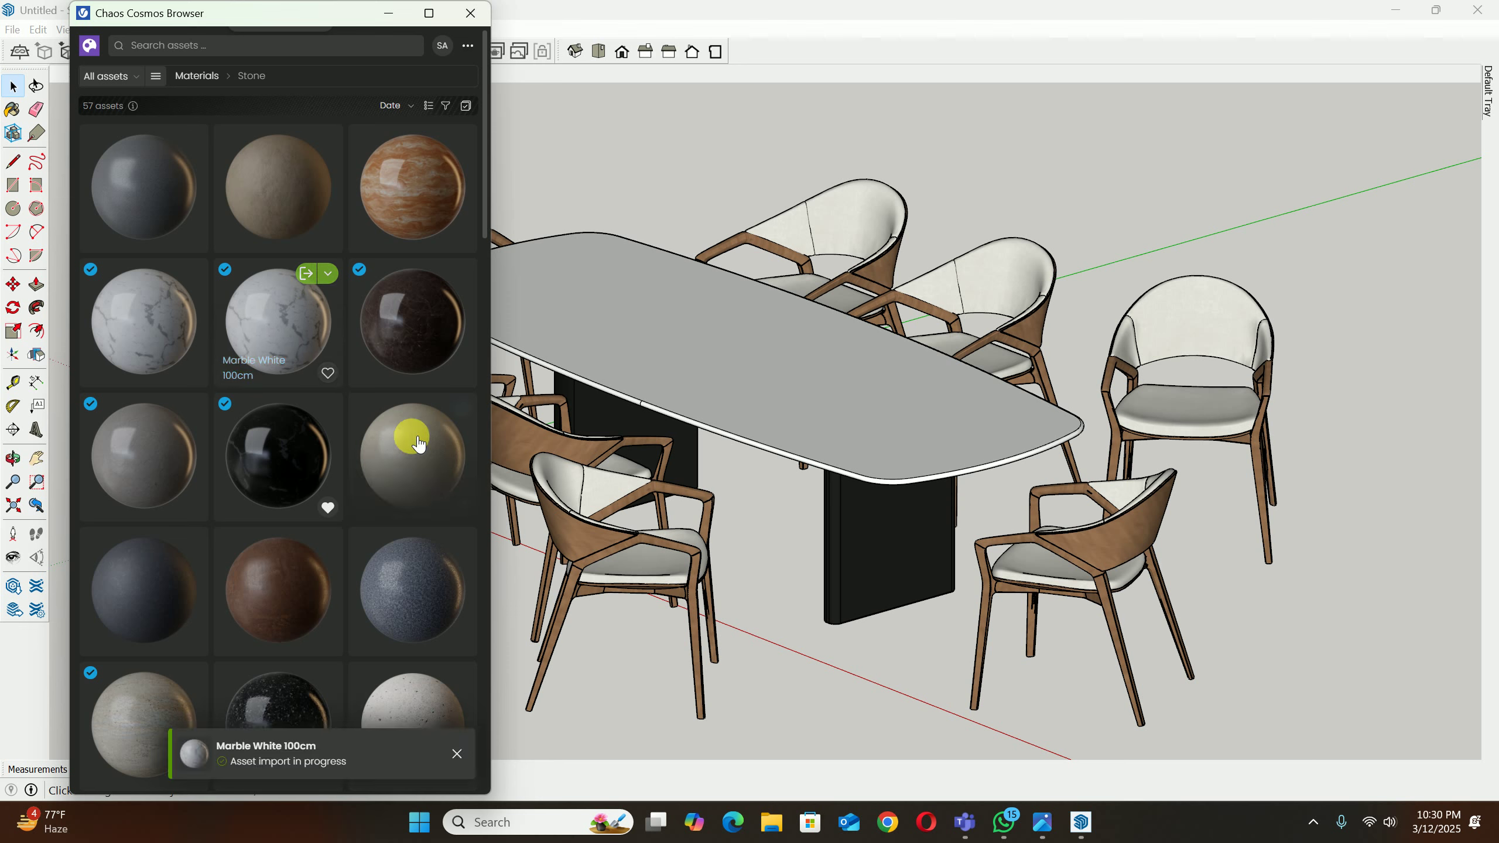
left_click(469, 14)
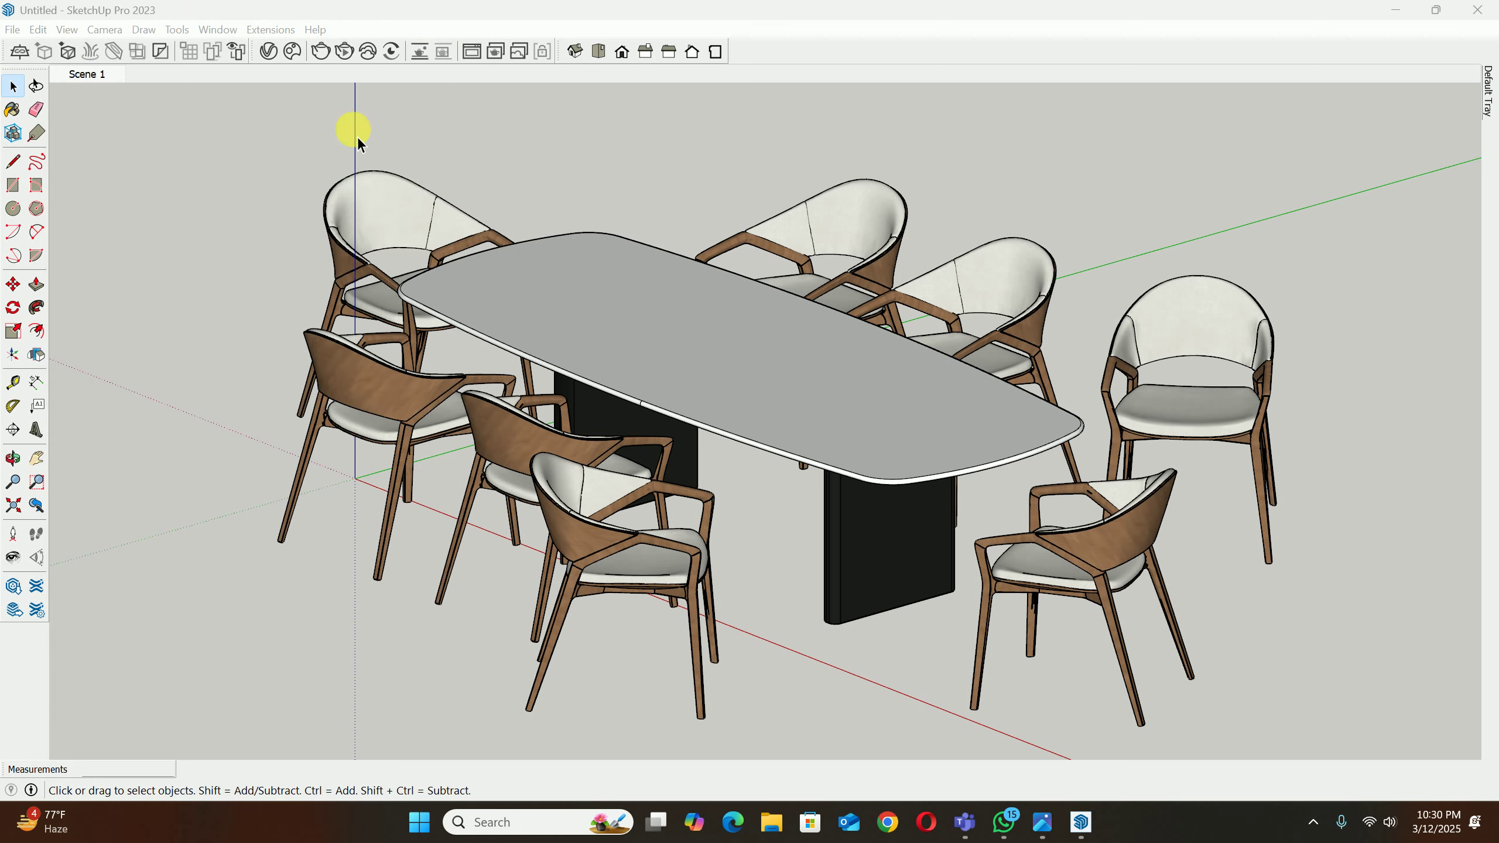
Step: Open the Marble White 100cm settings in the V-Ray Asset Editor and show the Default Tray
left_click(269, 52)
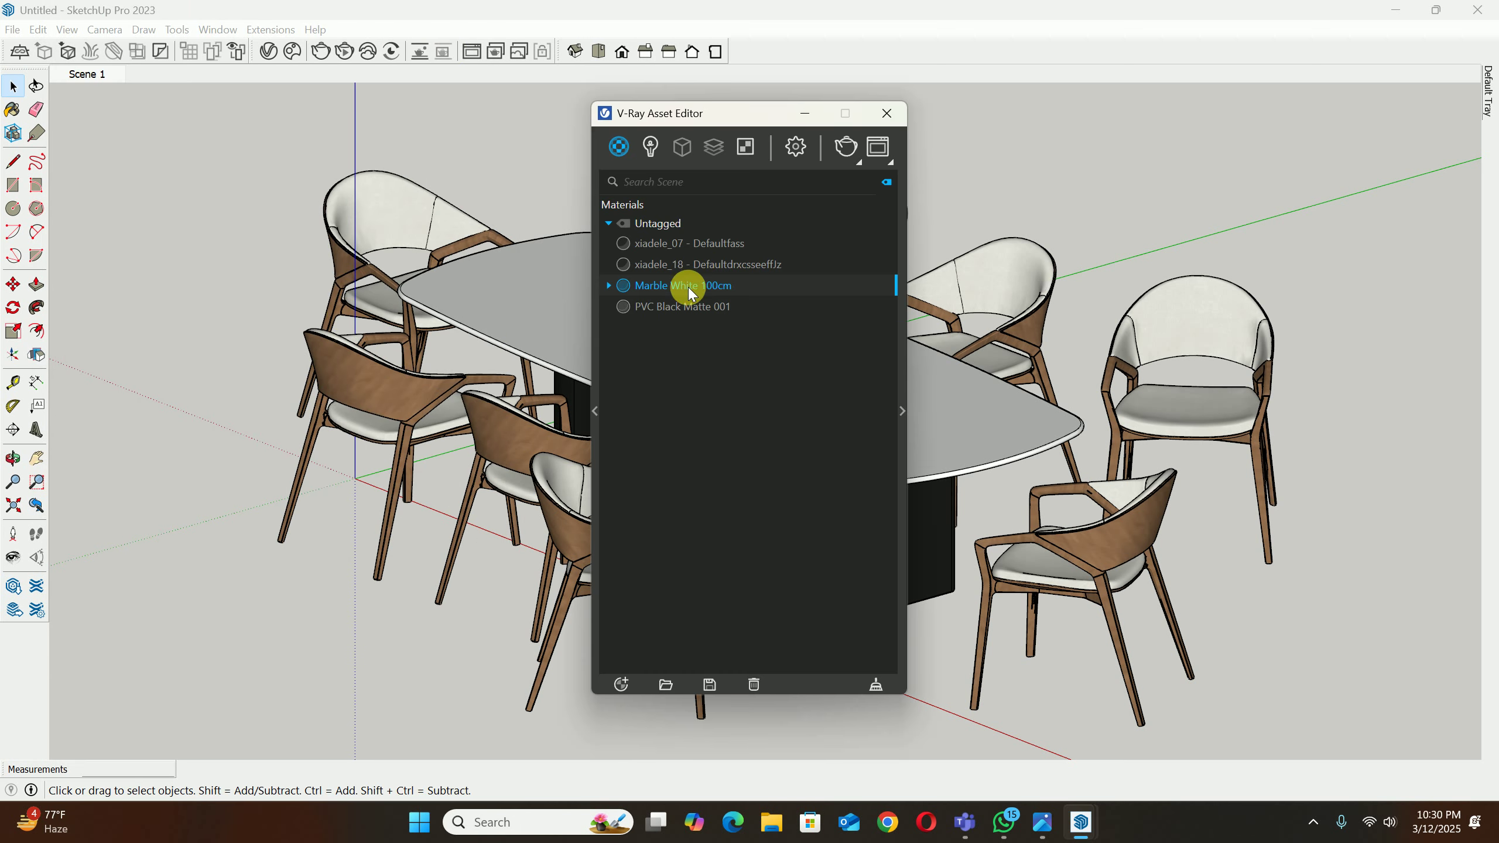
left_click(902, 402)
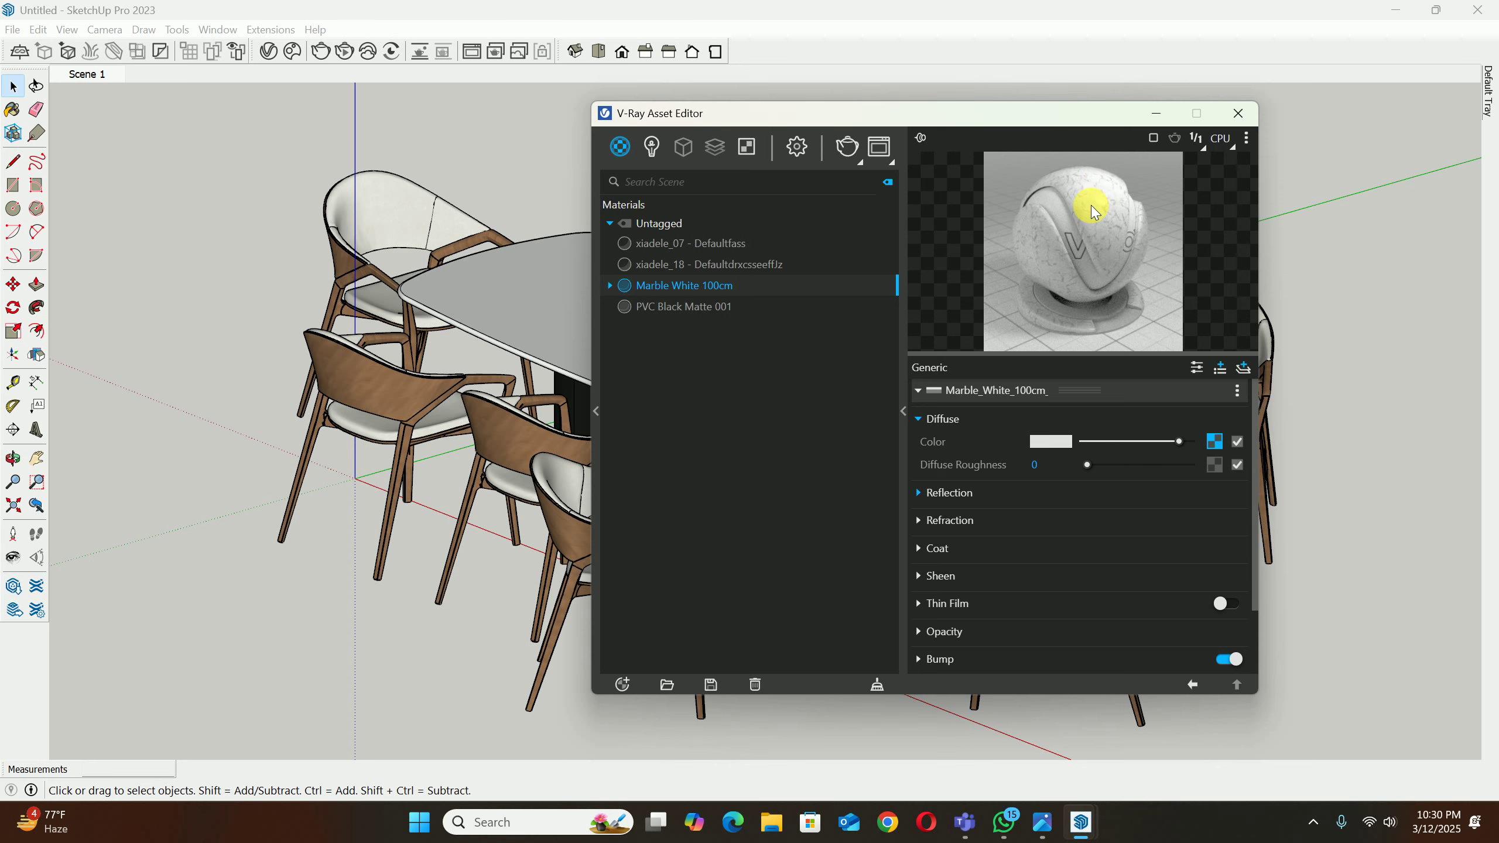
left_click_drag(996, 119, 1032, 150)
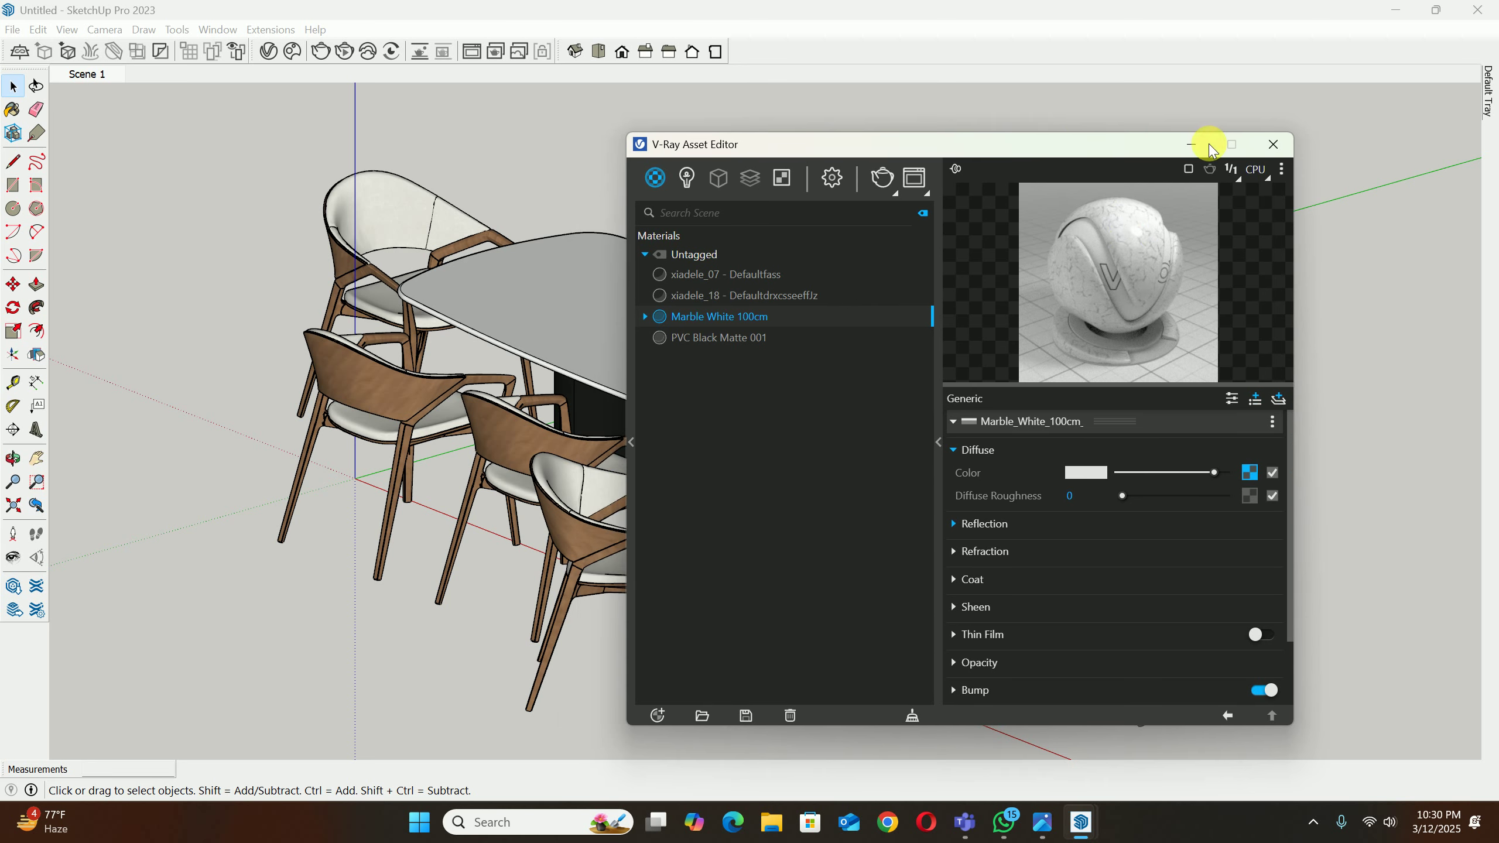
left_click(1456, 77)
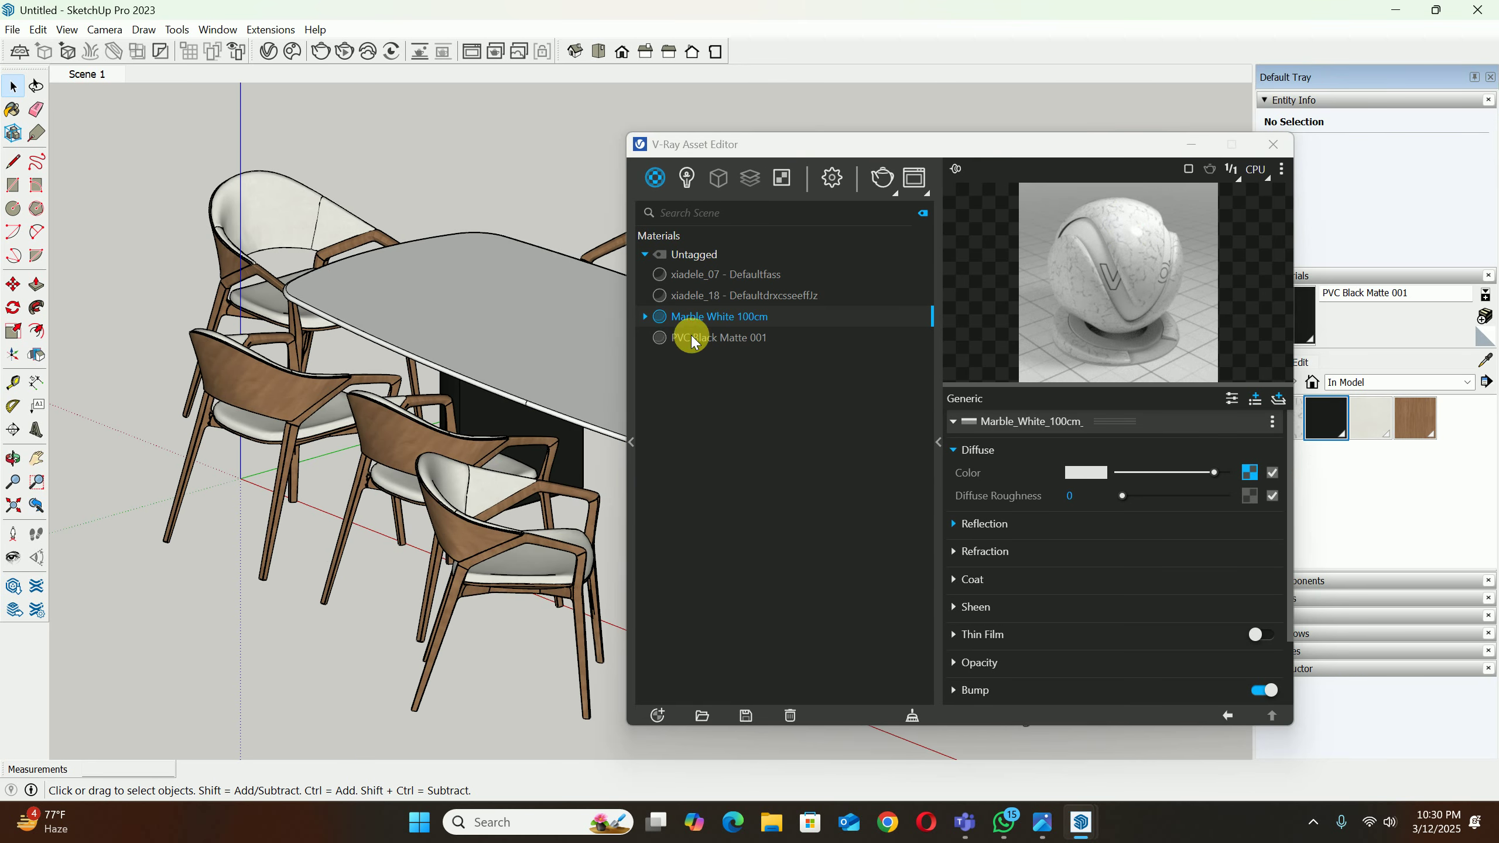
Step: Open the tabletop group for editing, close the V-Ray Asset Editor, and paint the top face with Marble White 100cm
left_click(499, 334)
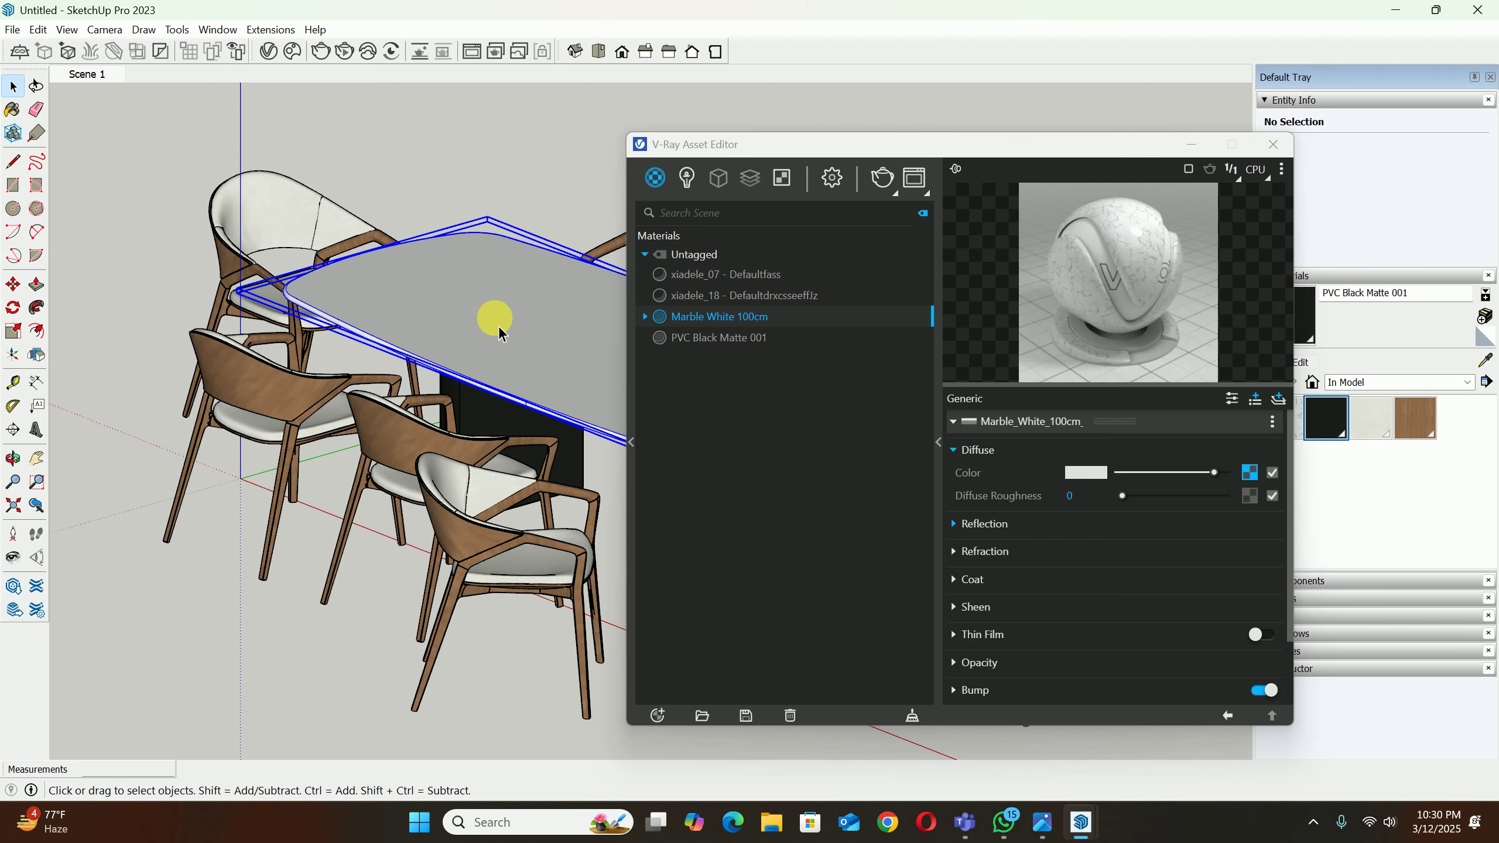
double_click(502, 348)
scroll(512, 360, "up", 3)
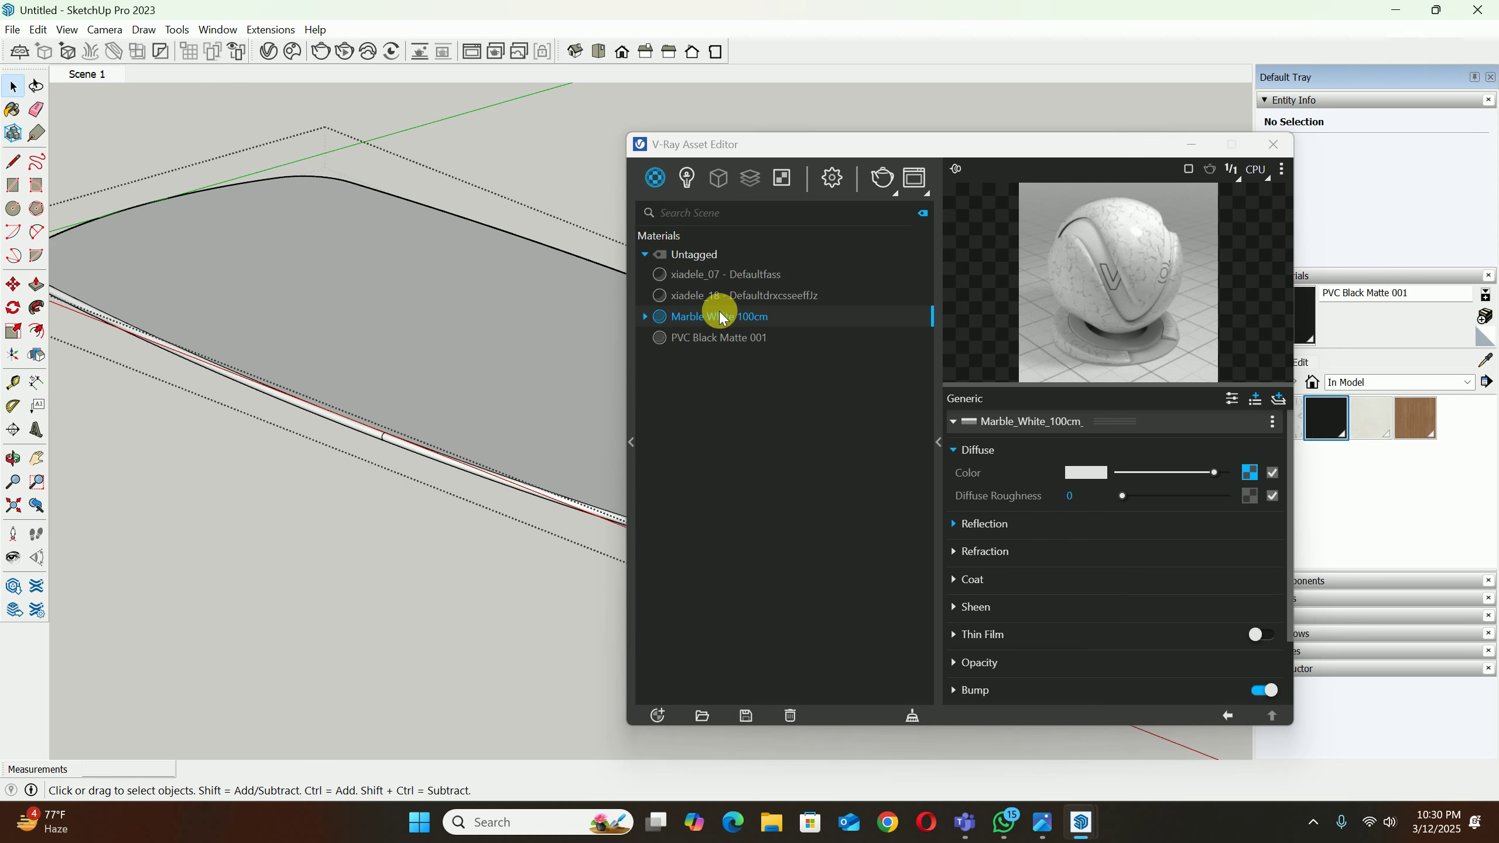
left_click(699, 296)
left_click(695, 320)
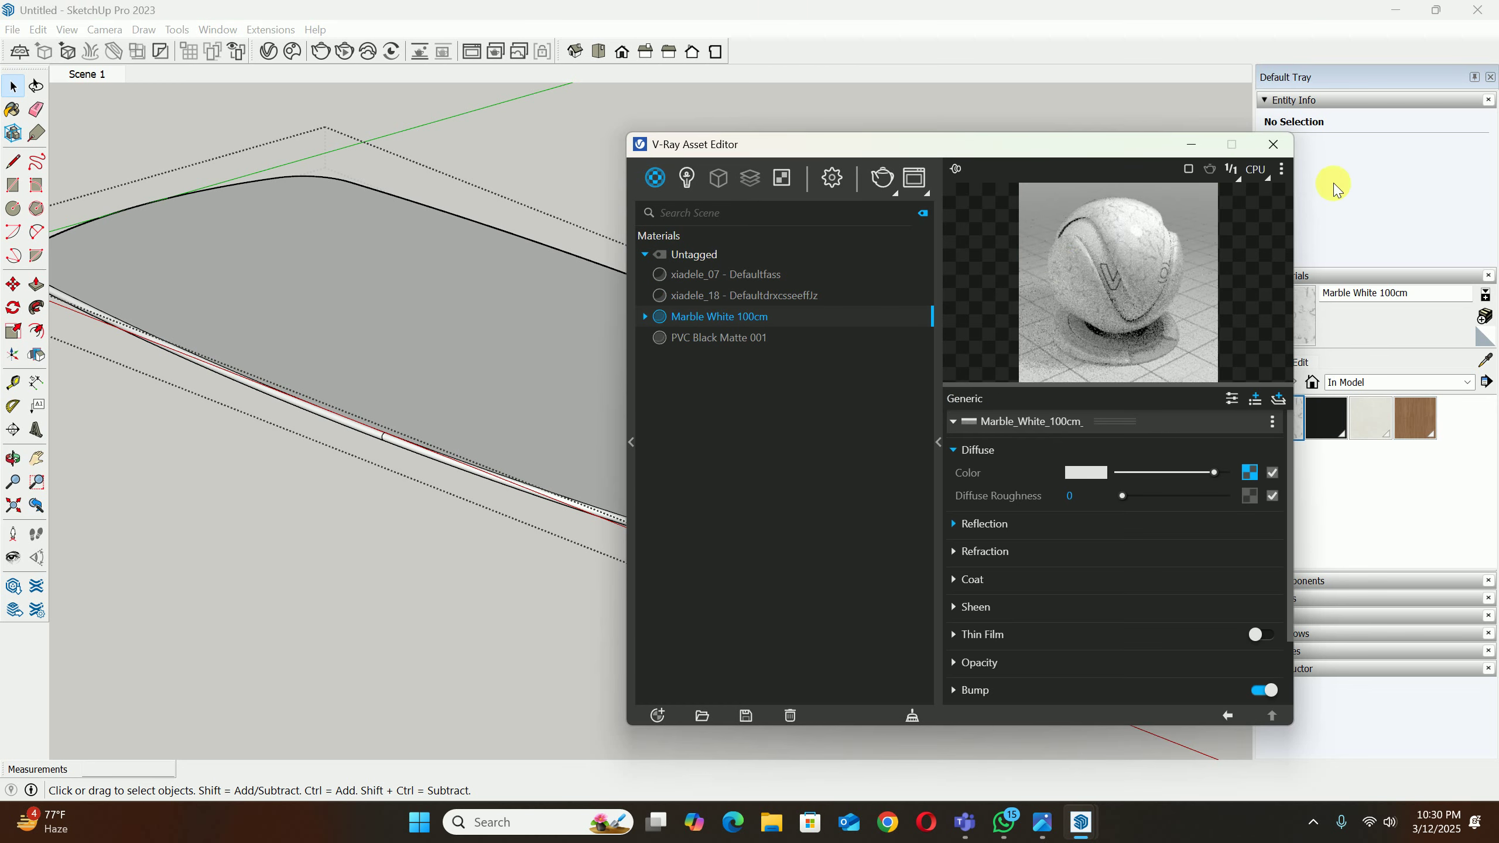
left_click(1273, 144)
left_click(1279, 418)
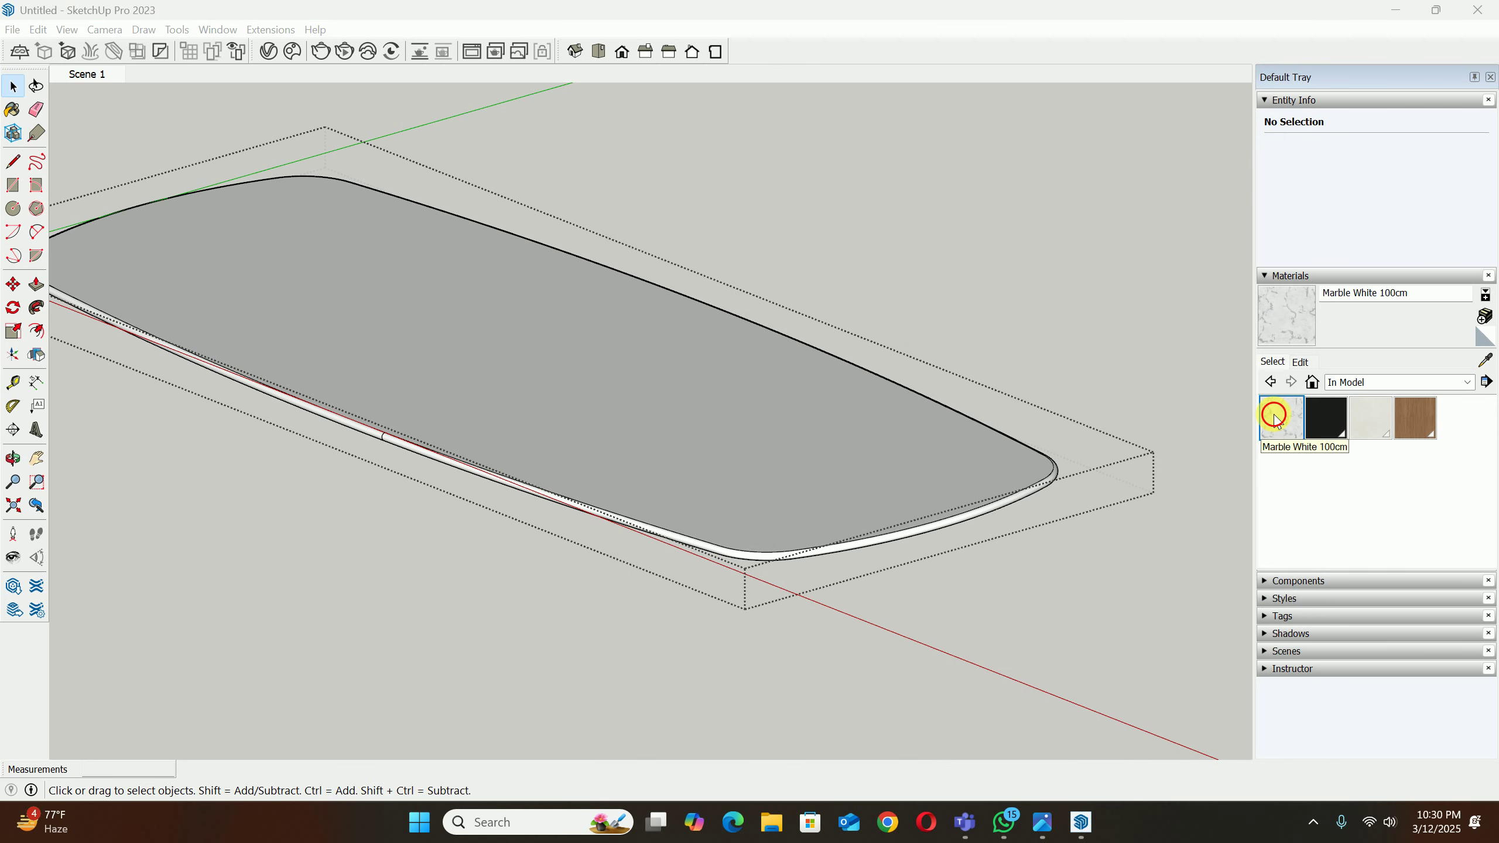
left_click(717, 472)
Step: Paint all the matching rim faces of the tabletop with Marble White 100cm and leave the group
mouse_move(629, 435)
middle_mouse_down()
mouse_move(669, 595)
mouse_move(635, 545)
mouse_move(702, 625)
middle_mouse_up()
scroll(702, 625, "up", 6)
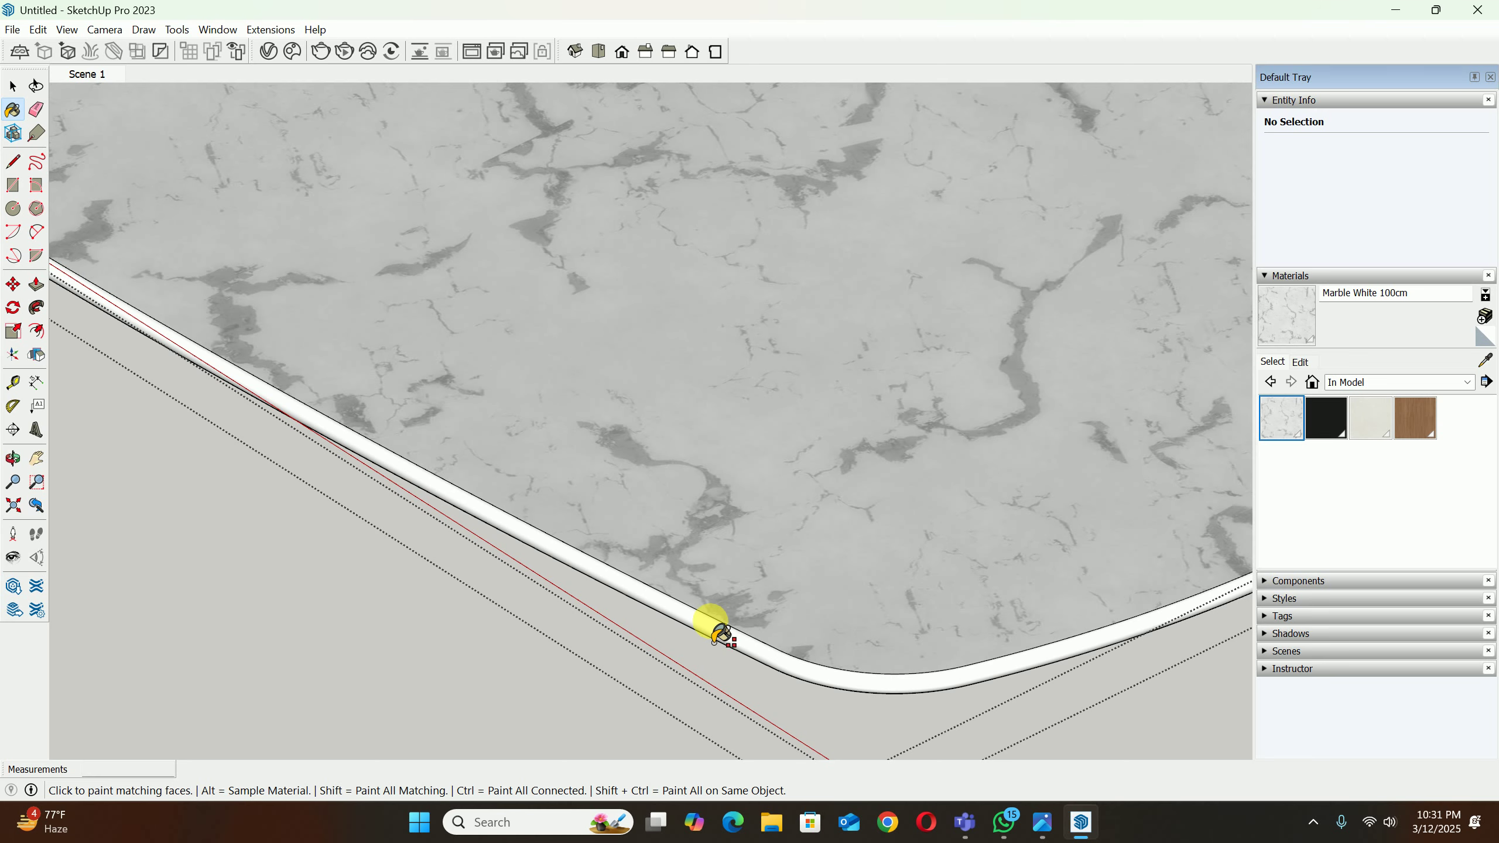
left_click(704, 622, "shift")
mouse_move(706, 626)
middle_mouse_down()
mouse_move(686, 471)
mouse_move(682, 483)
middle_mouse_up()
key("space")
scroll(683, 483, "down", 5)
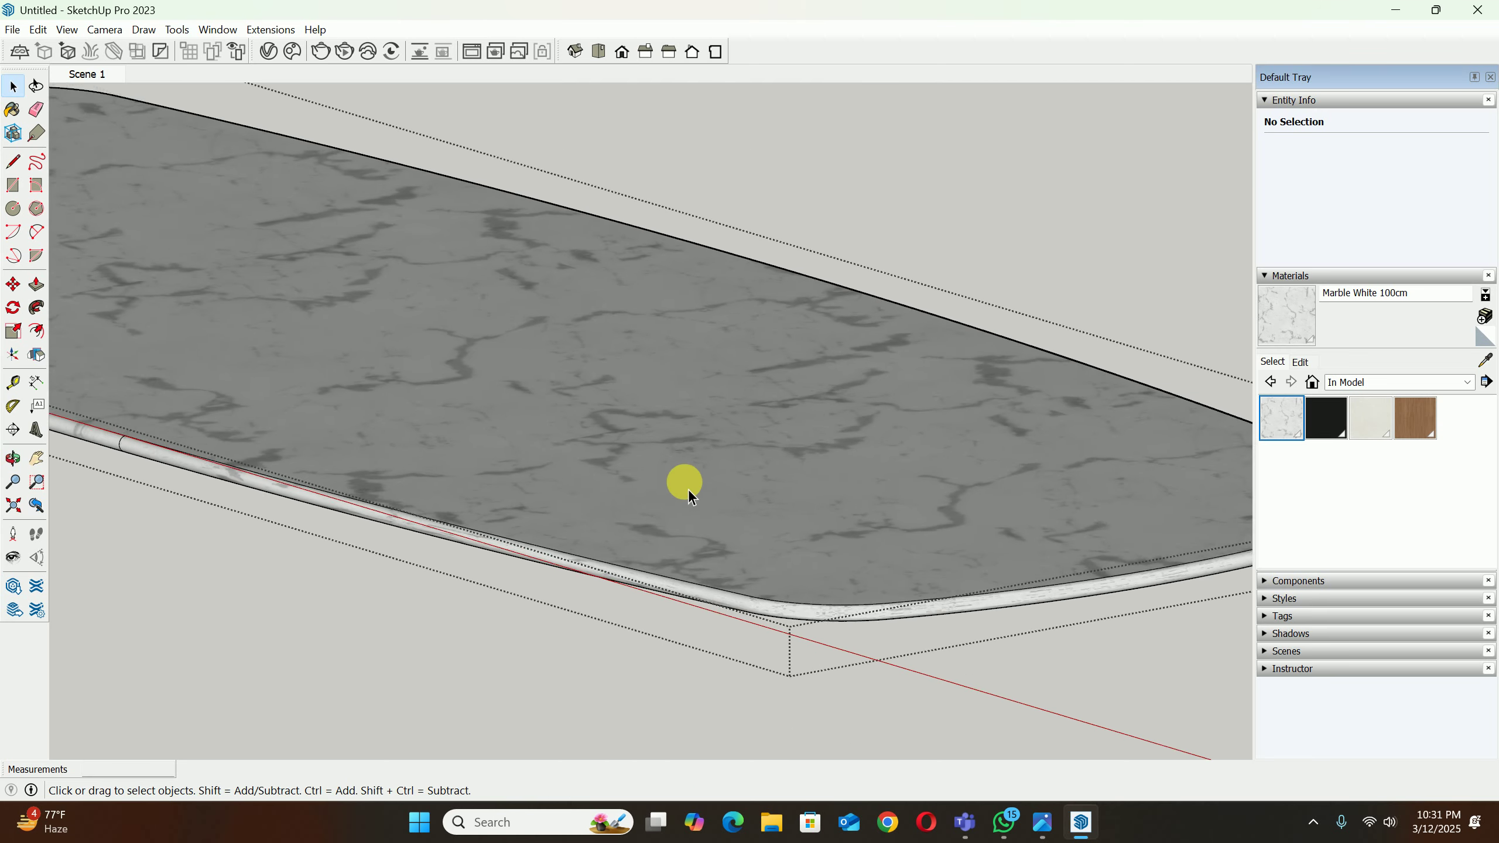
left_click(928, 358)
Step: Inspect the marble tabletop in the model, return to the Scene 1 view, and examine the tabletop in the V-Ray render
middle_click_drag(928, 358, 953, 585)
scroll(947, 395, "up", 3)
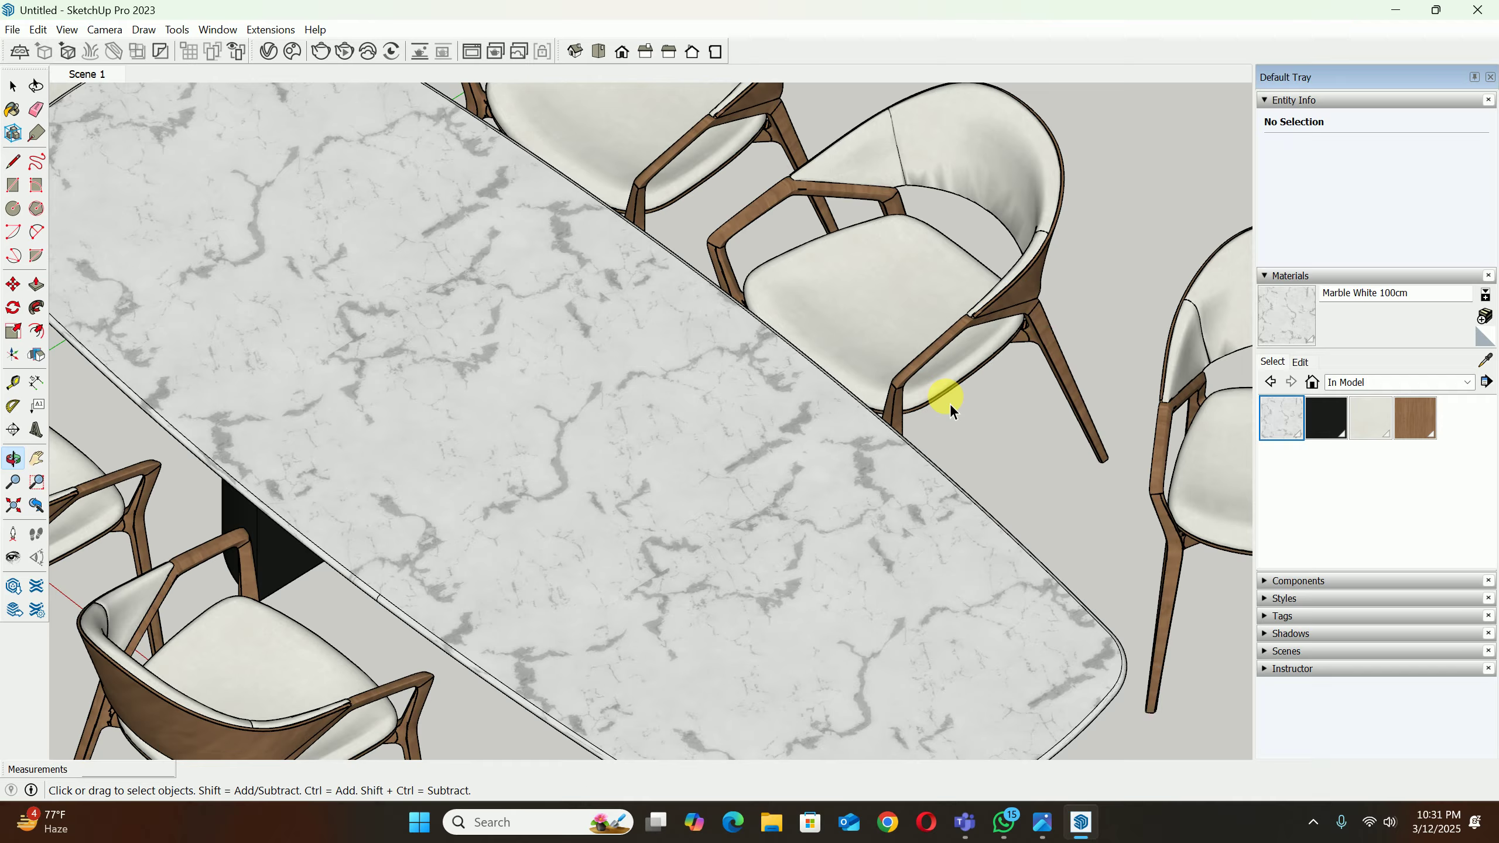
scroll(897, 335, "down", 5)
left_click(69, 73)
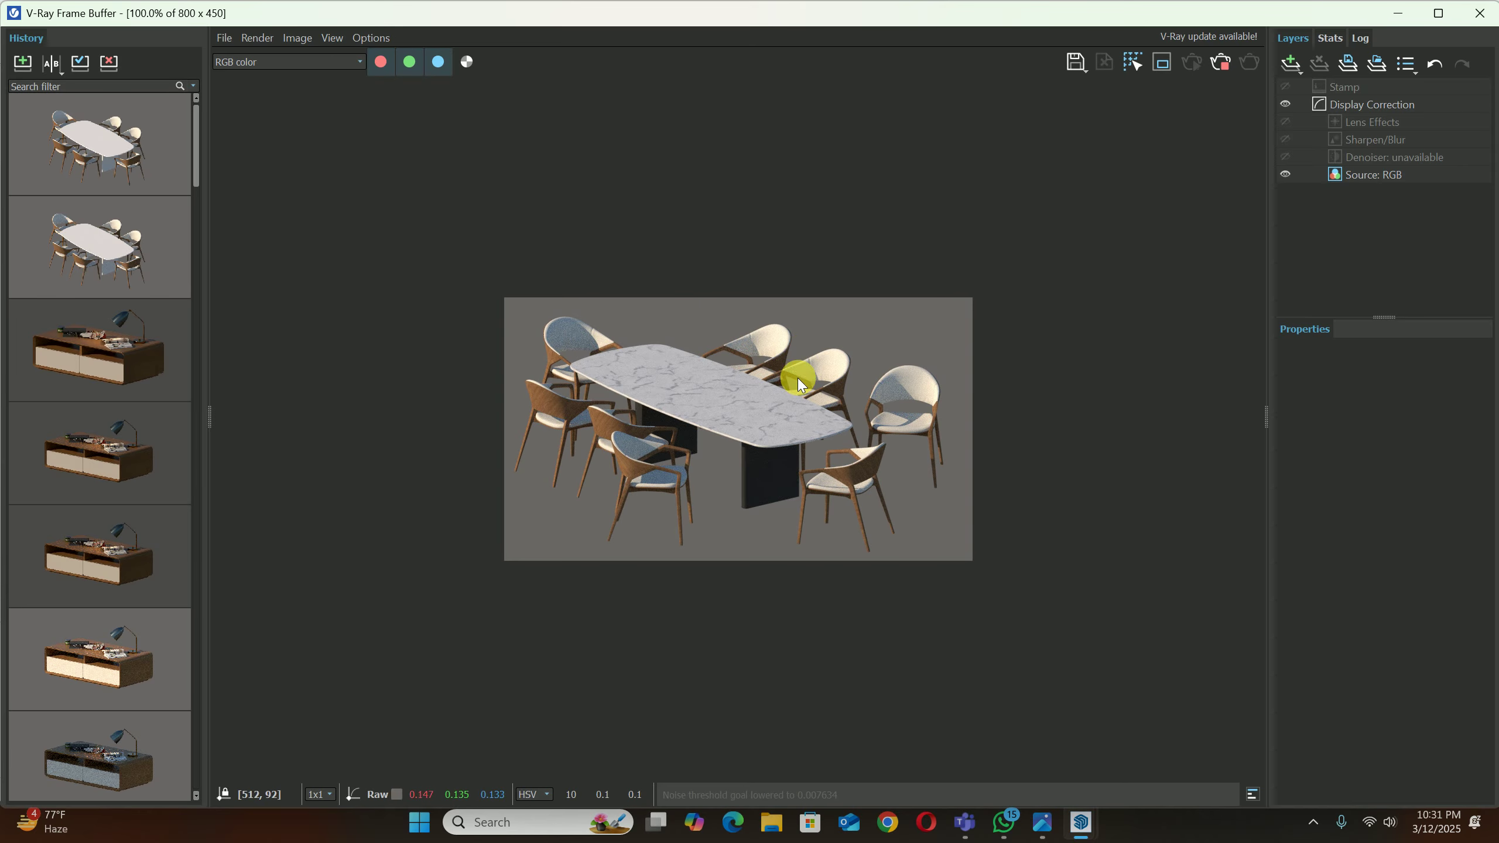
scroll(738, 429, "up", 2)
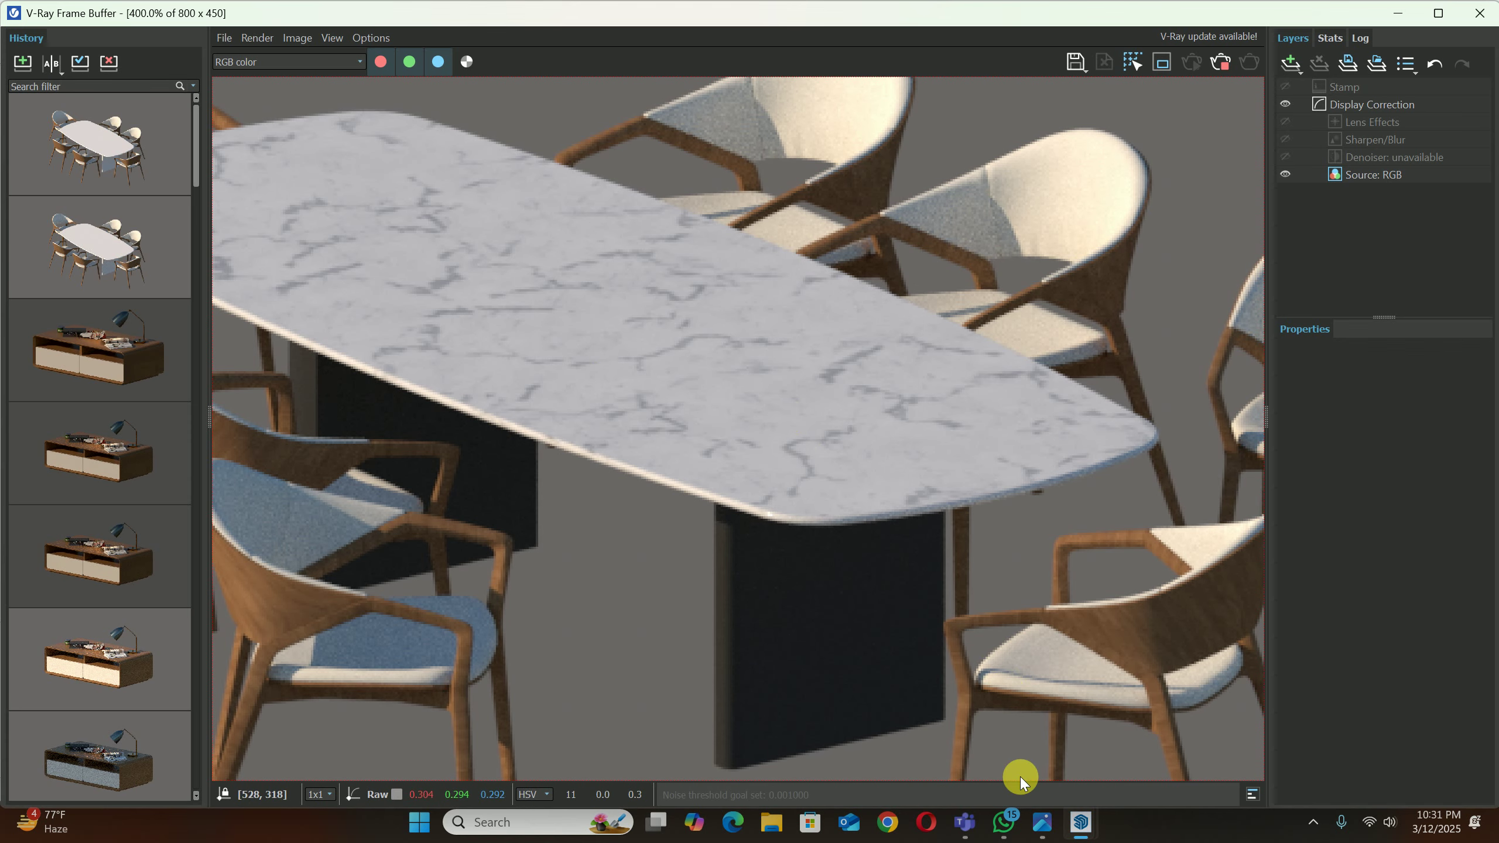
Step: Compare the rendered marble with the tabletop in the reference photo, and stop the render and close the frame buffer
left_click(1039, 827)
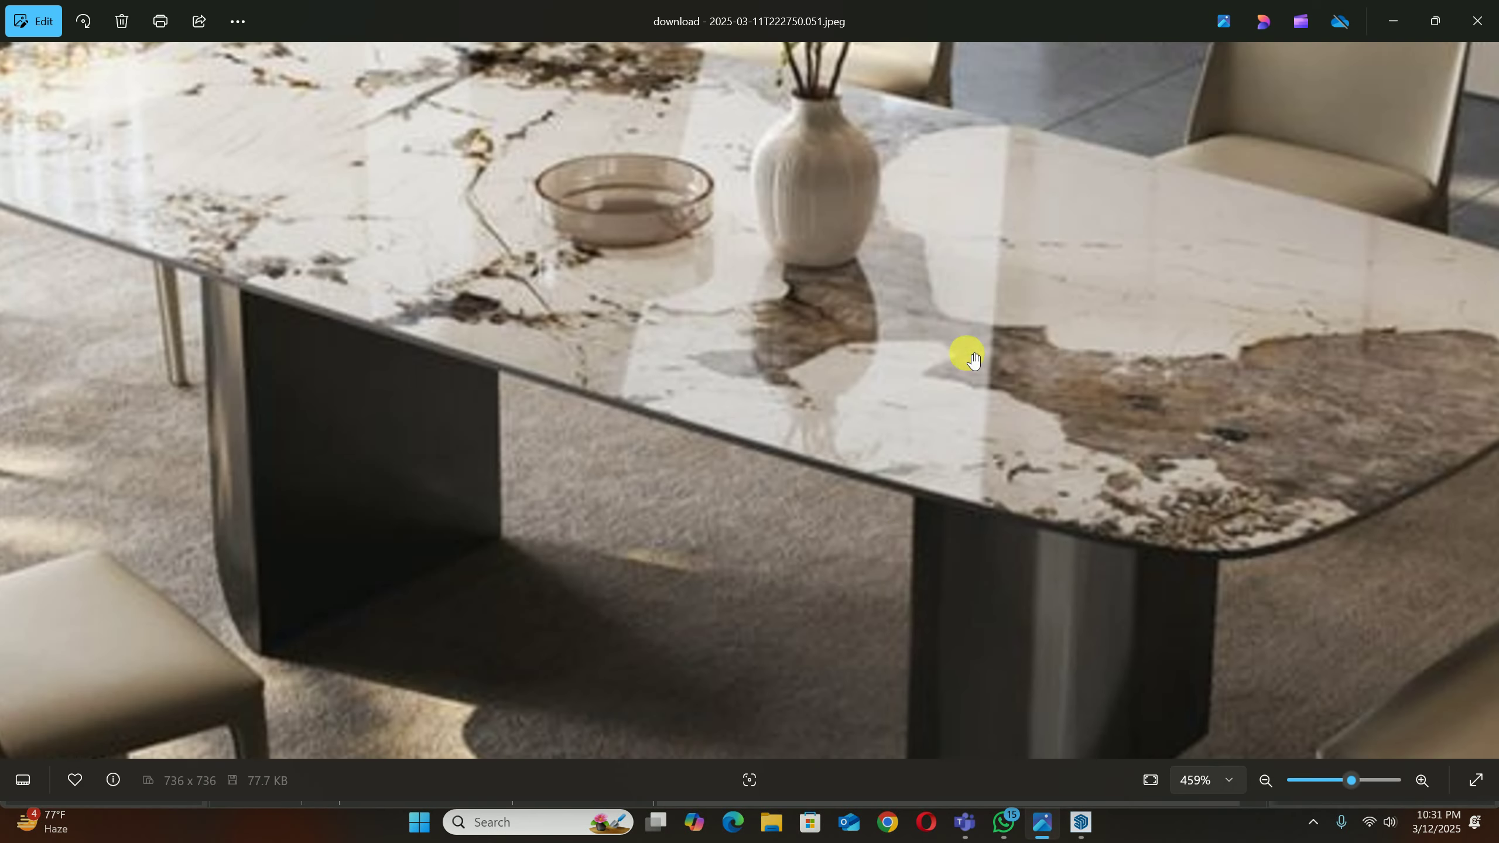
double_click(832, 322)
left_click(1392, 21)
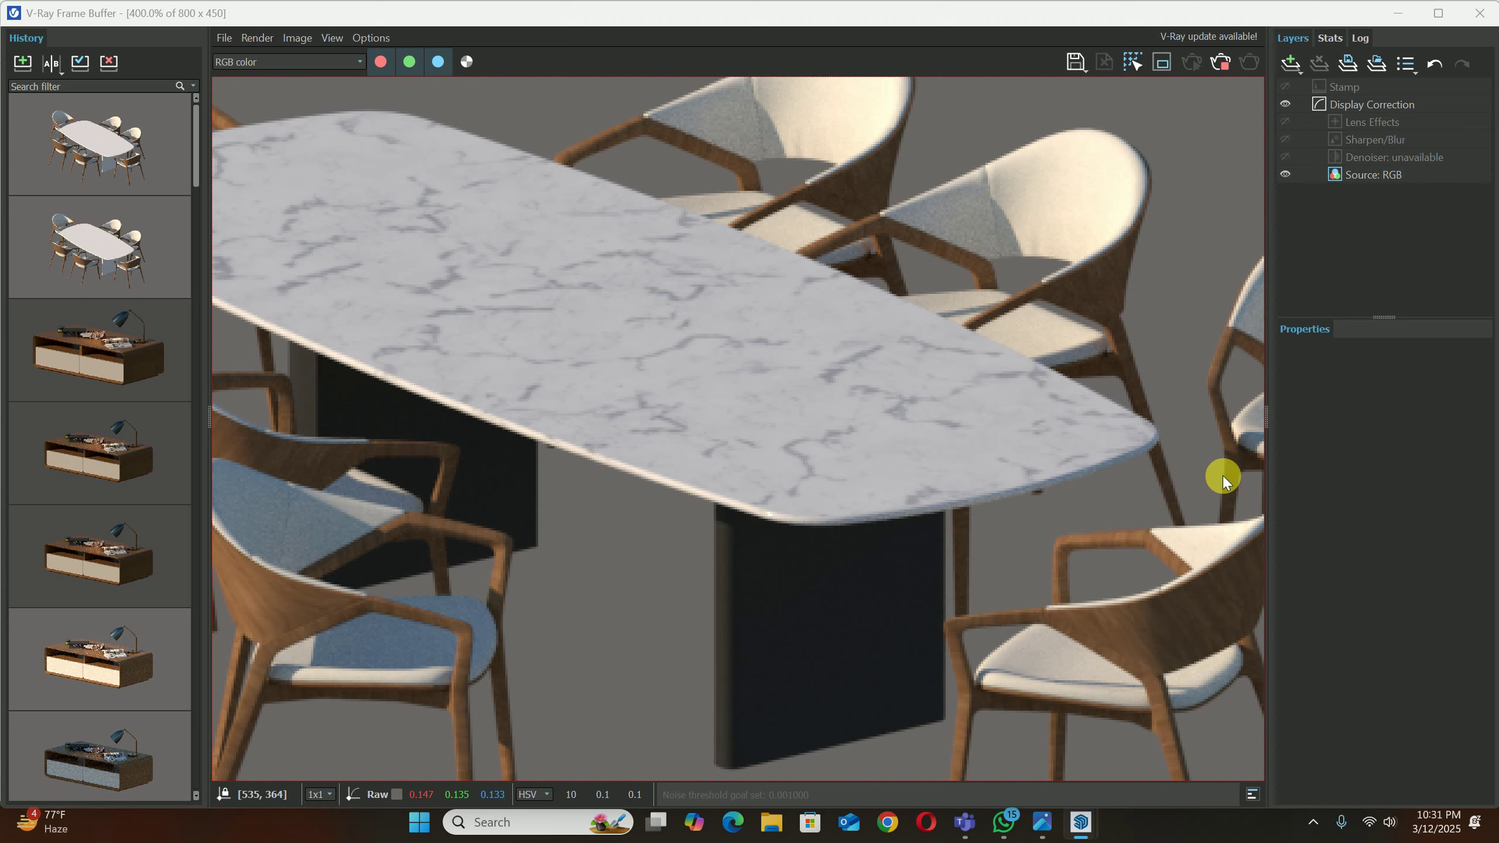
left_click(1043, 823)
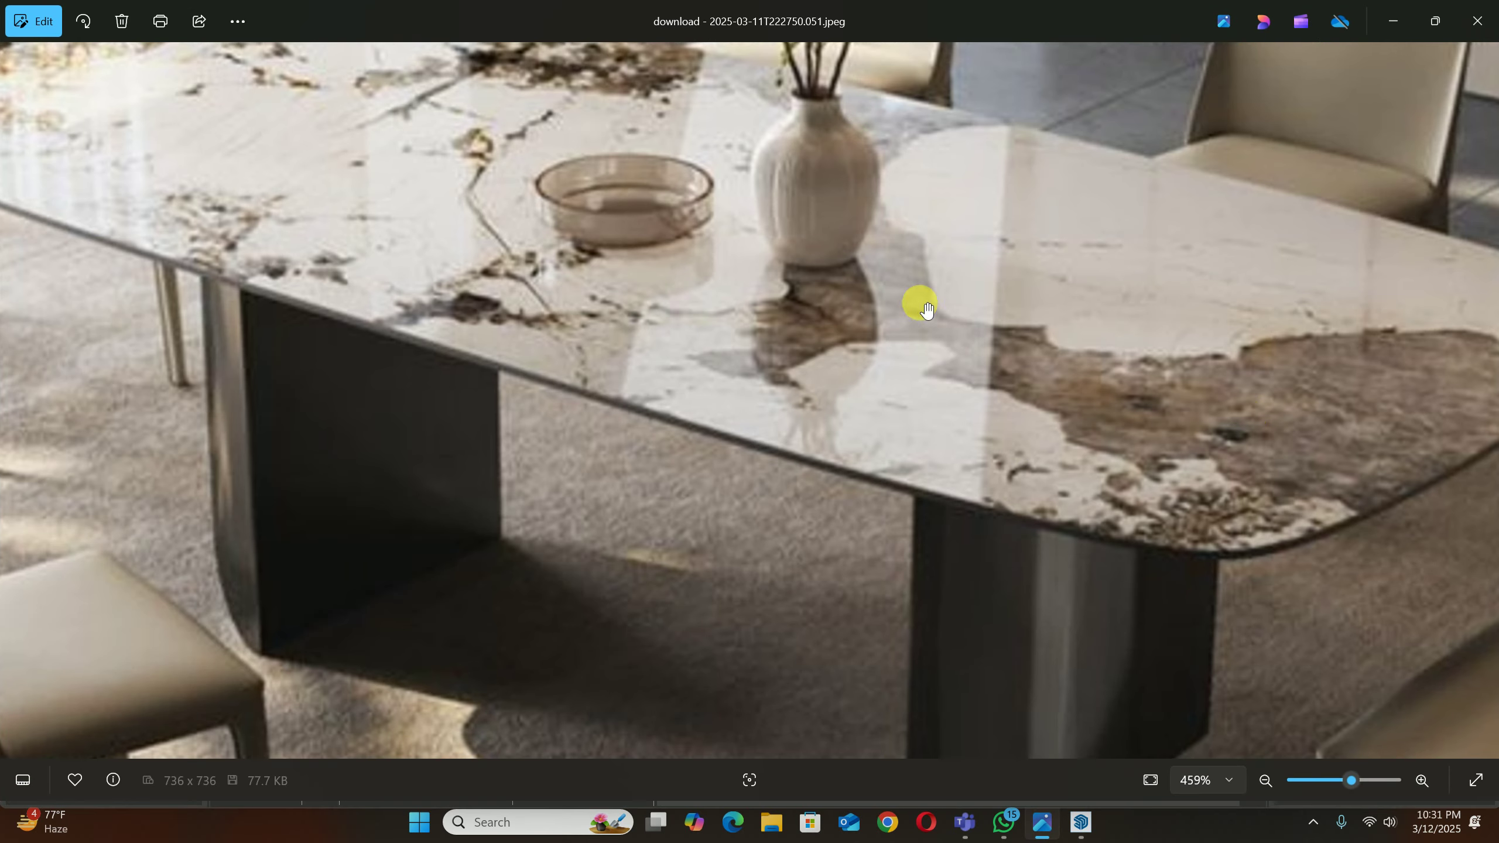
double_click(833, 321)
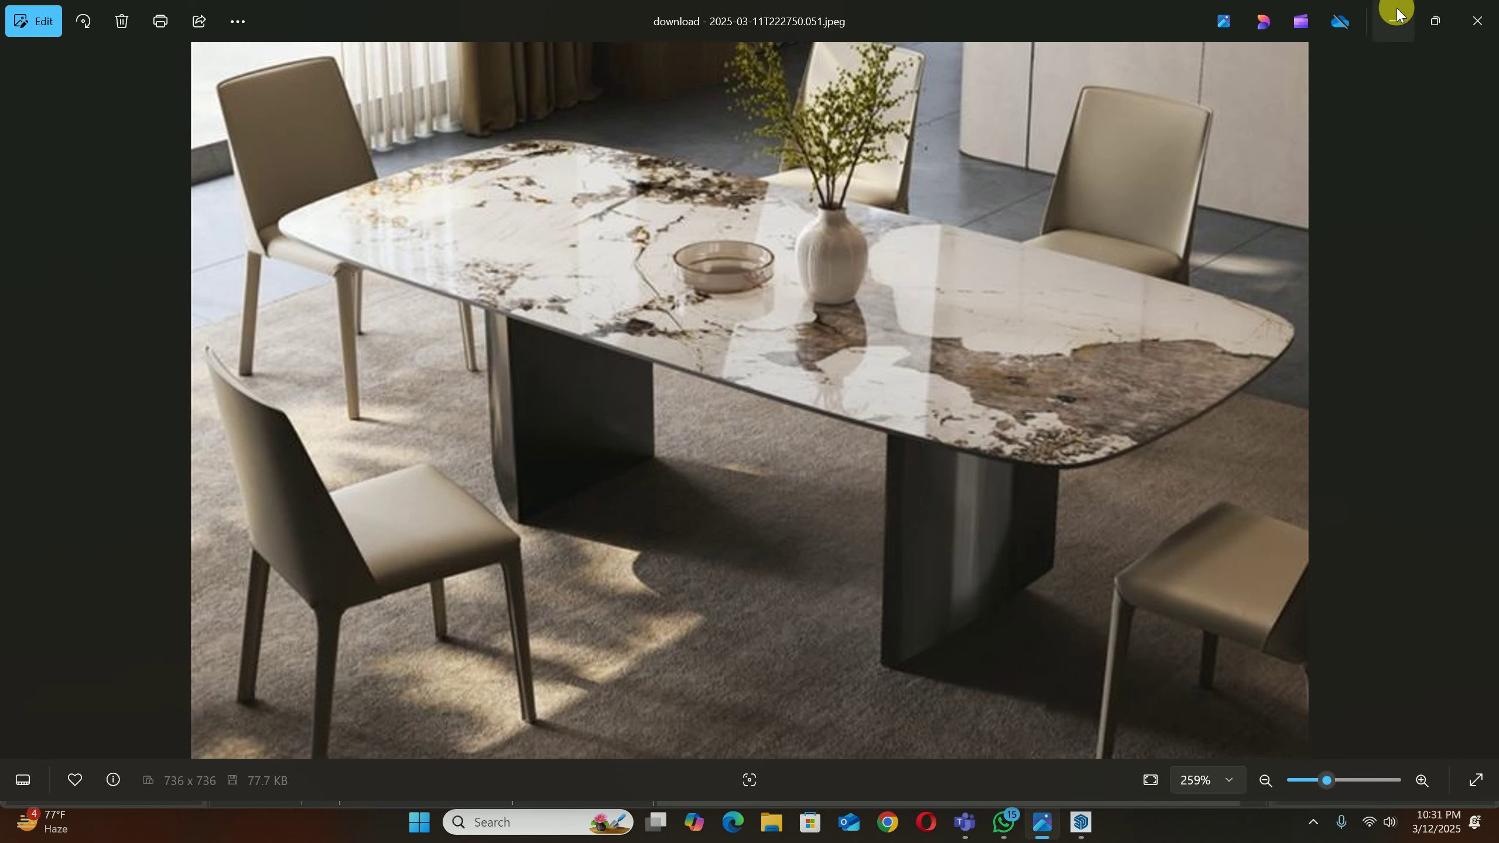
left_click(1395, 16)
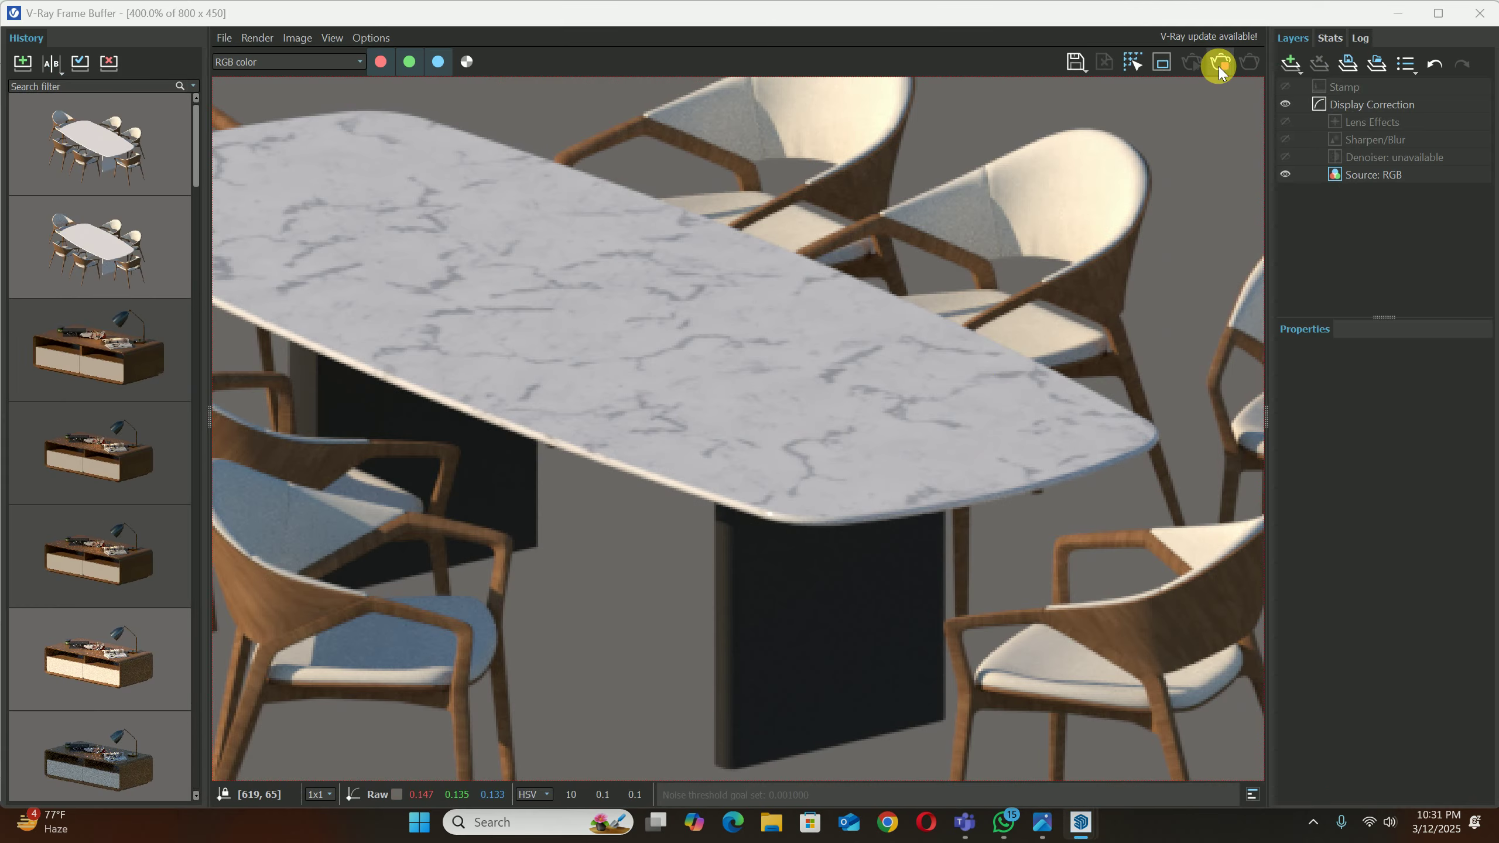
left_click(1219, 63)
left_click(1463, 22)
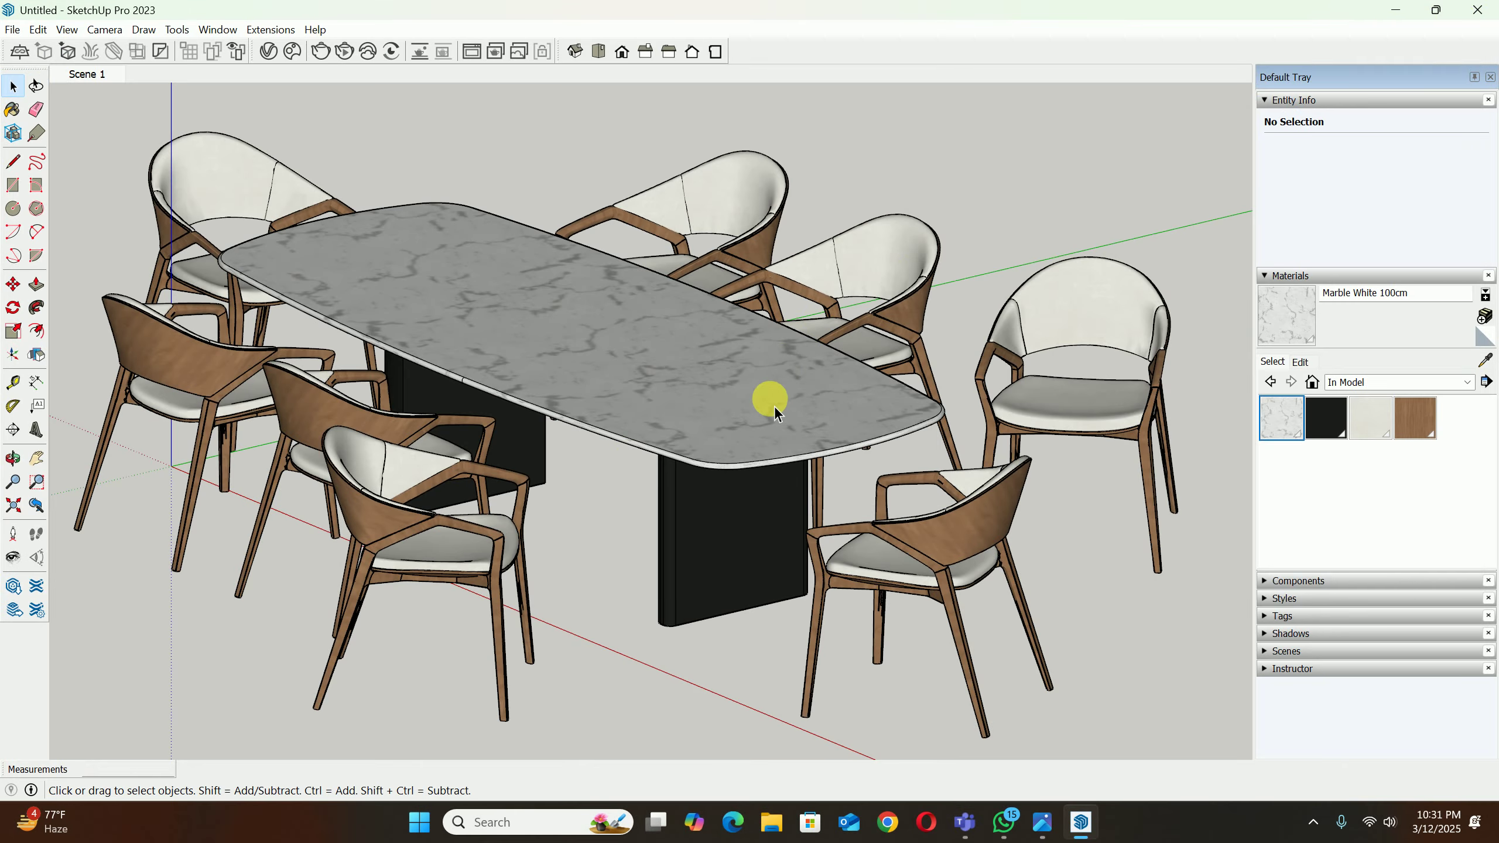
Step: Switch to Chrome, choose a browser profile, and open Pinterest
left_click(891, 826)
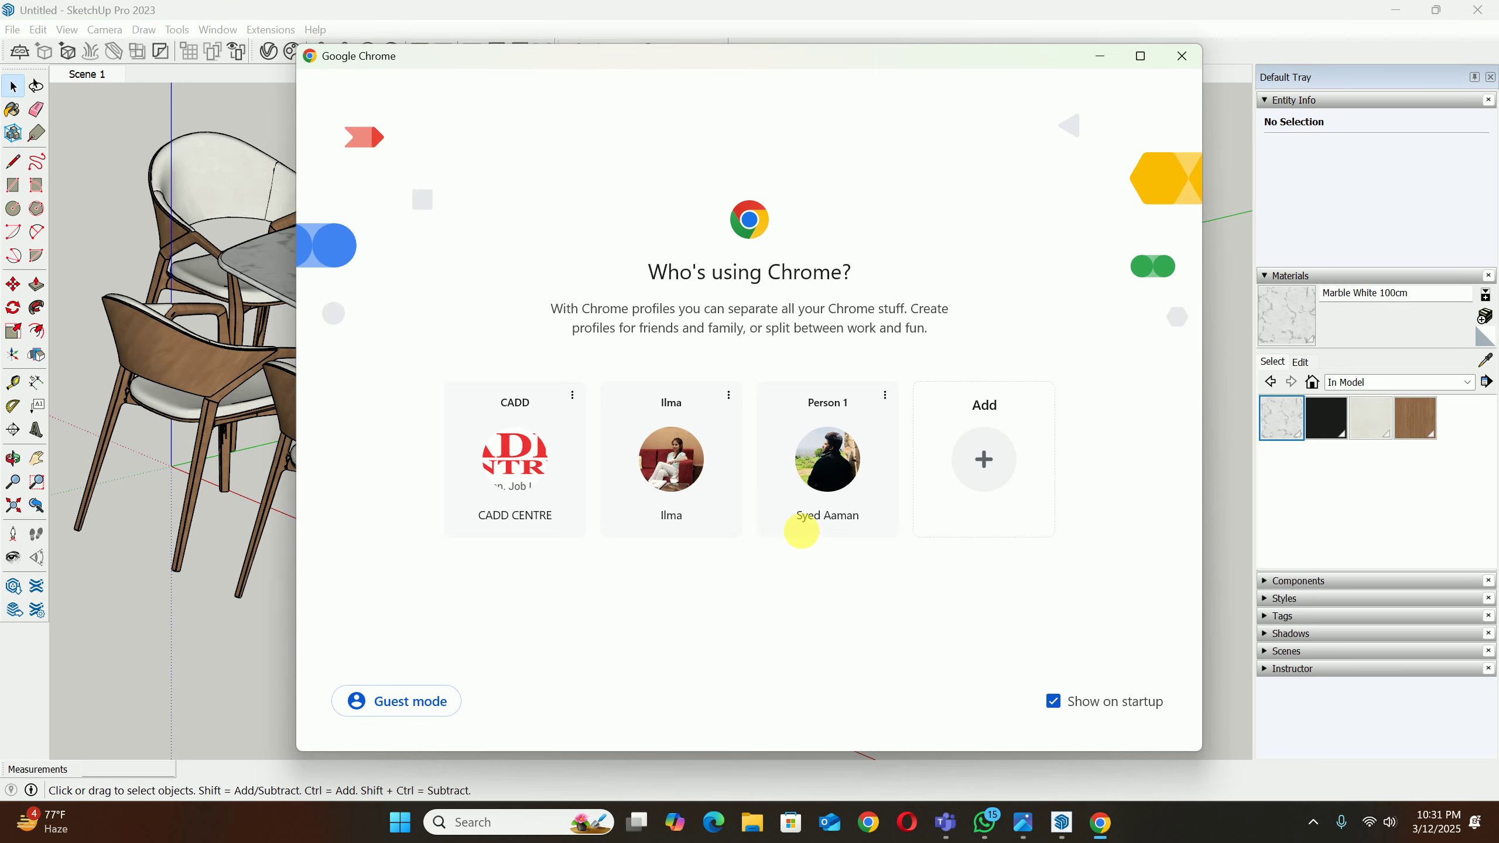
left_click(817, 467)
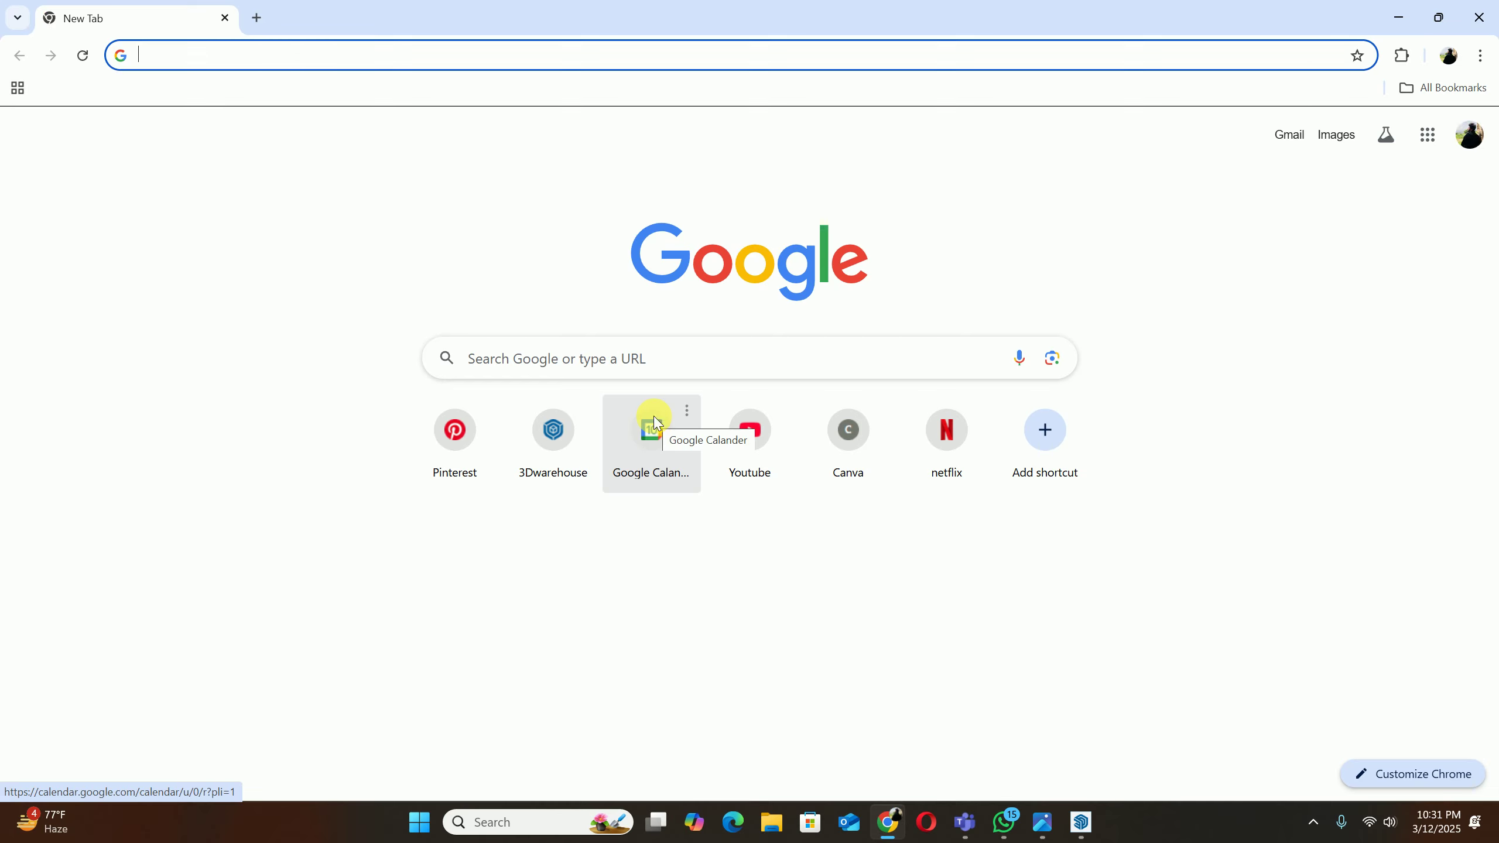
left_click(485, 435)
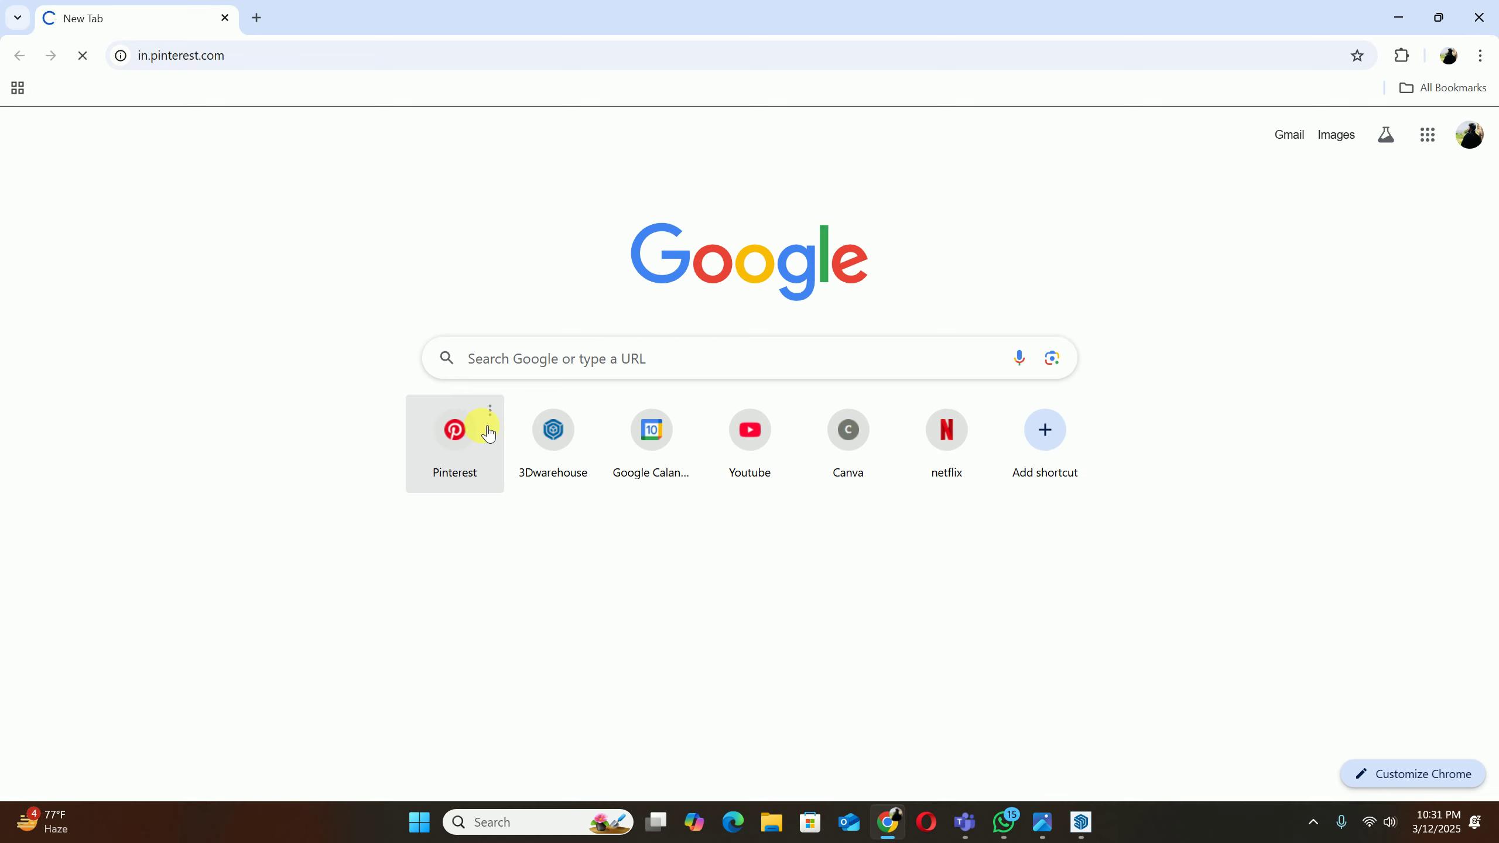
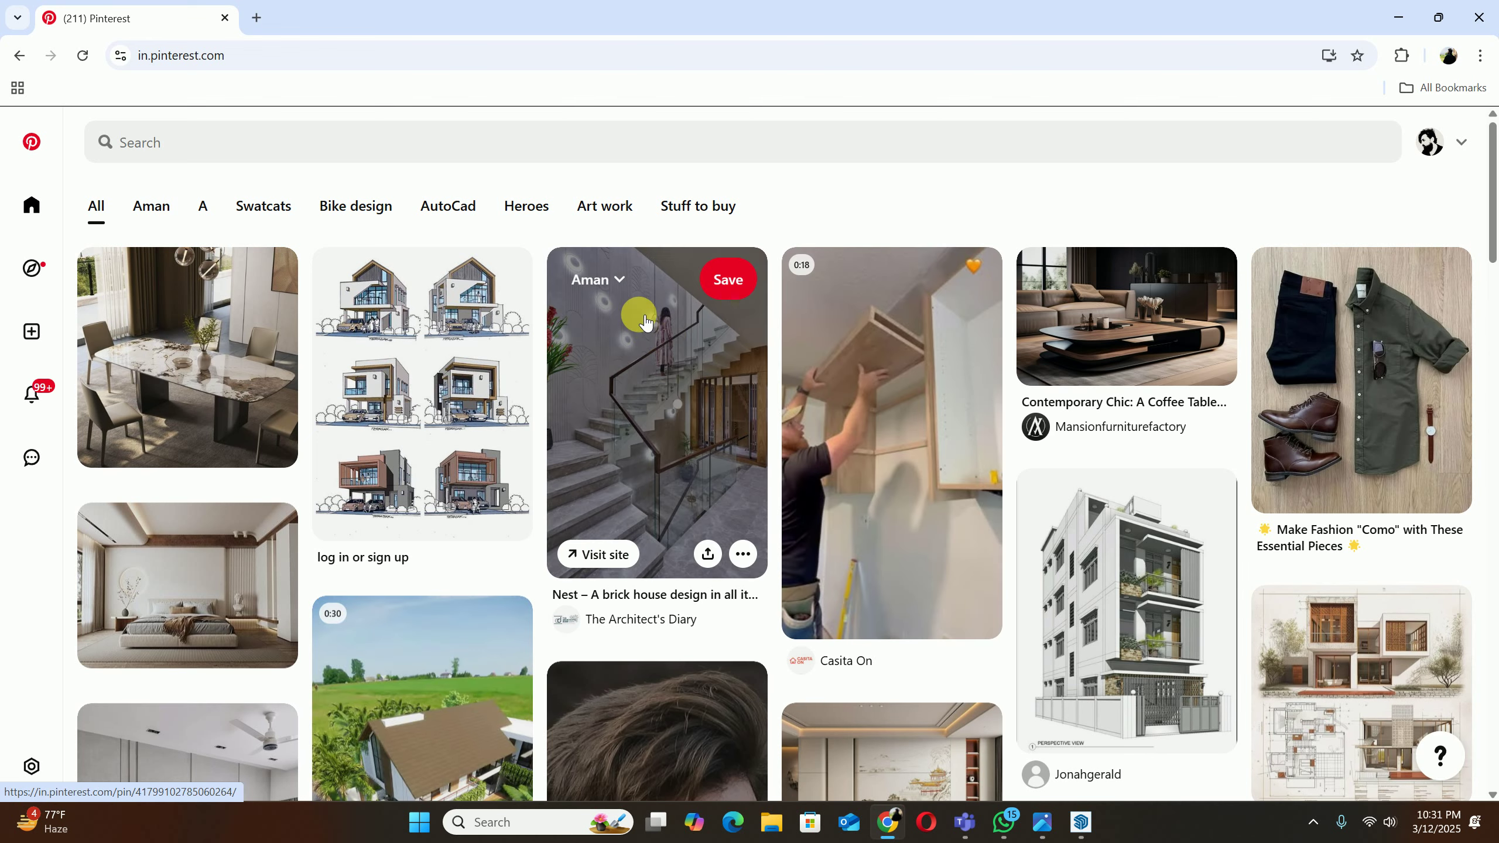
Step: Open the pin of the reference dining table in the Pinterest feed and look through its related pins
scroll(707, 473, "down", 3)
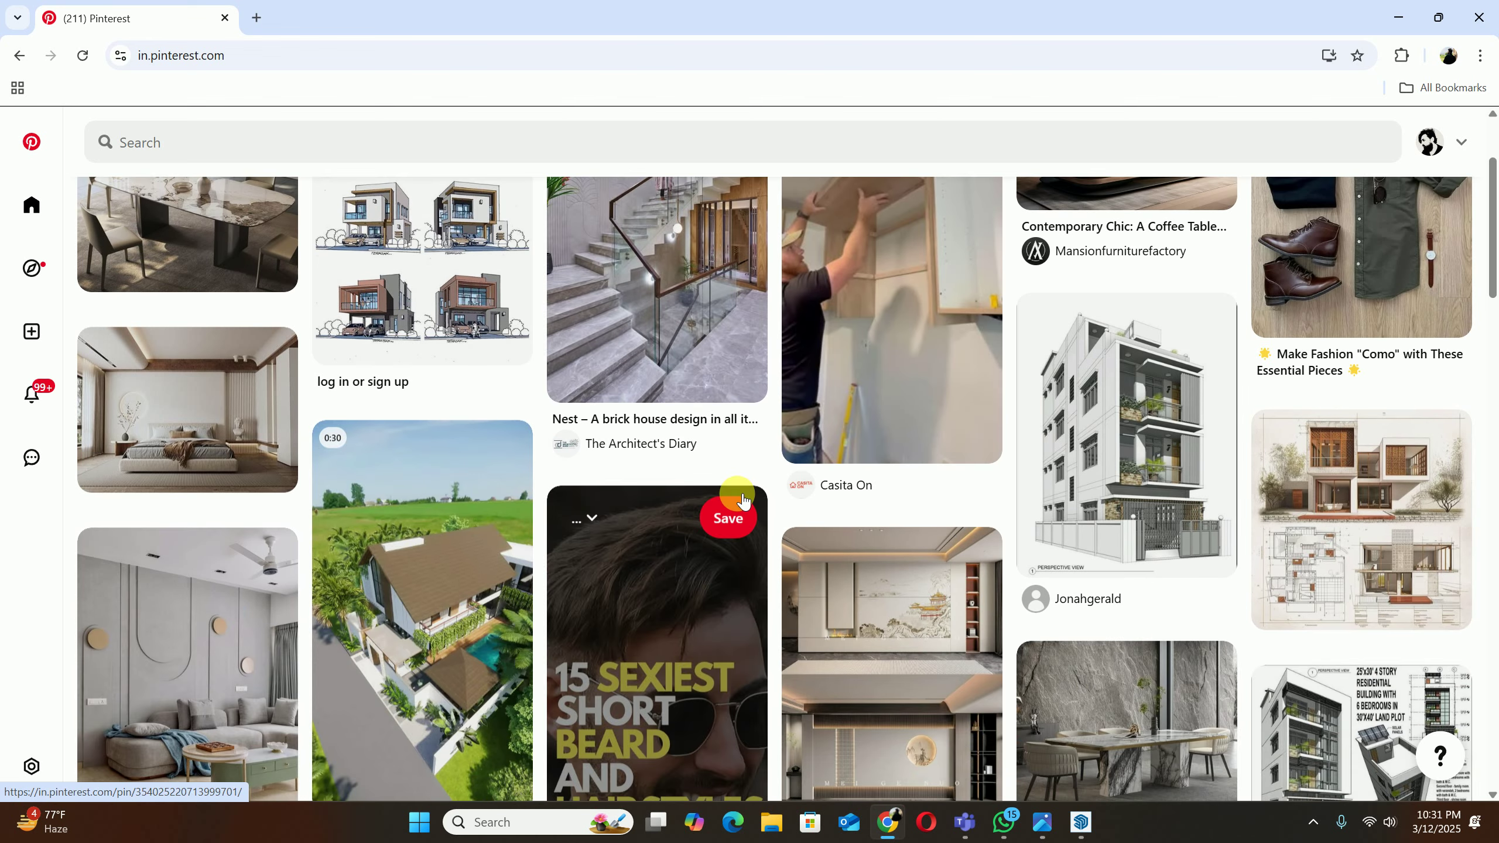
scroll(124, 407, "up", 3)
left_click(196, 364)
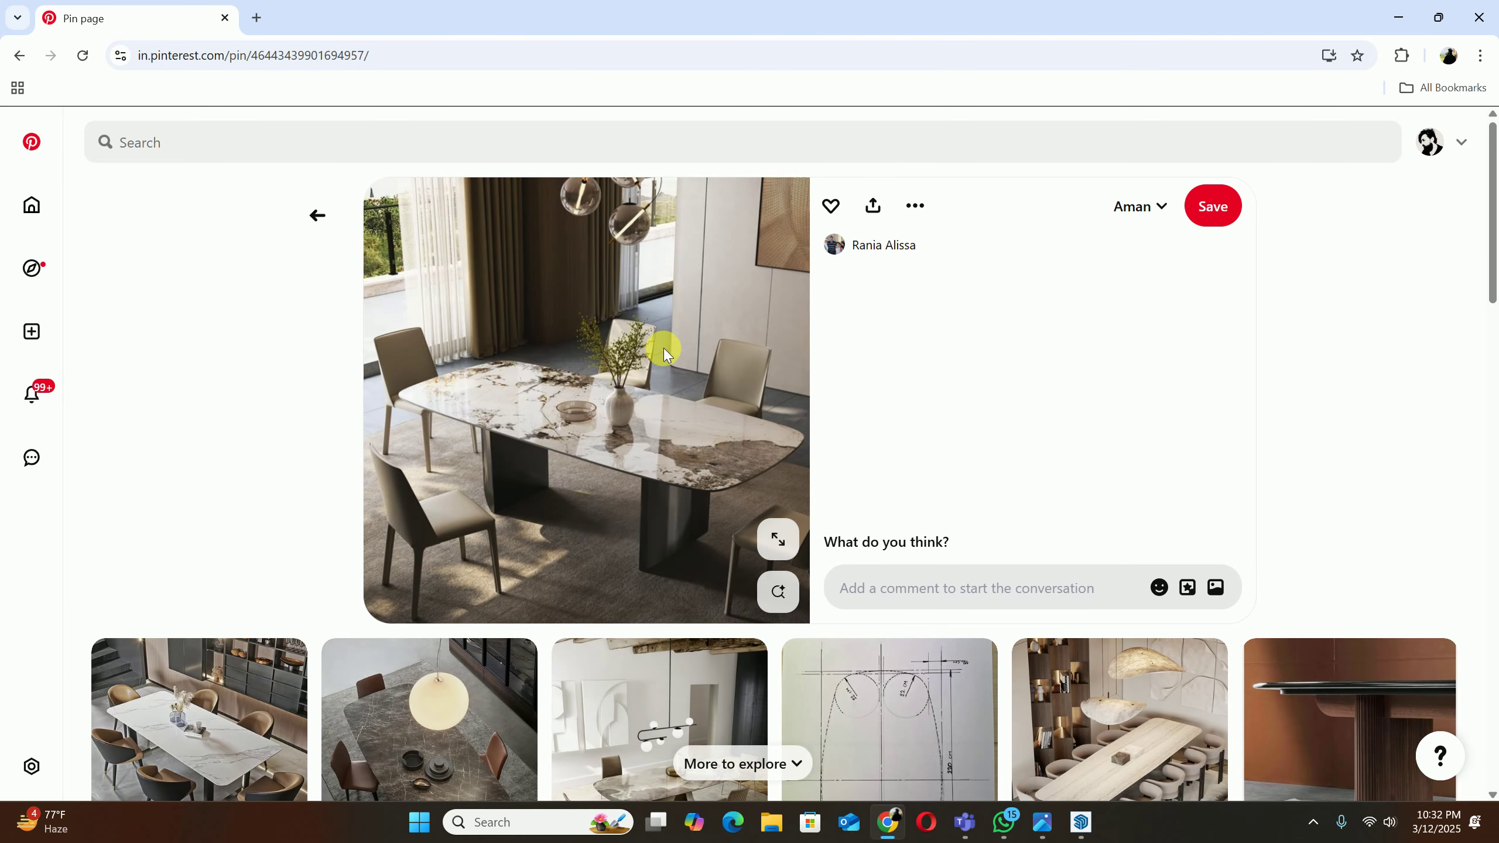
scroll(684, 426, "down", 3)
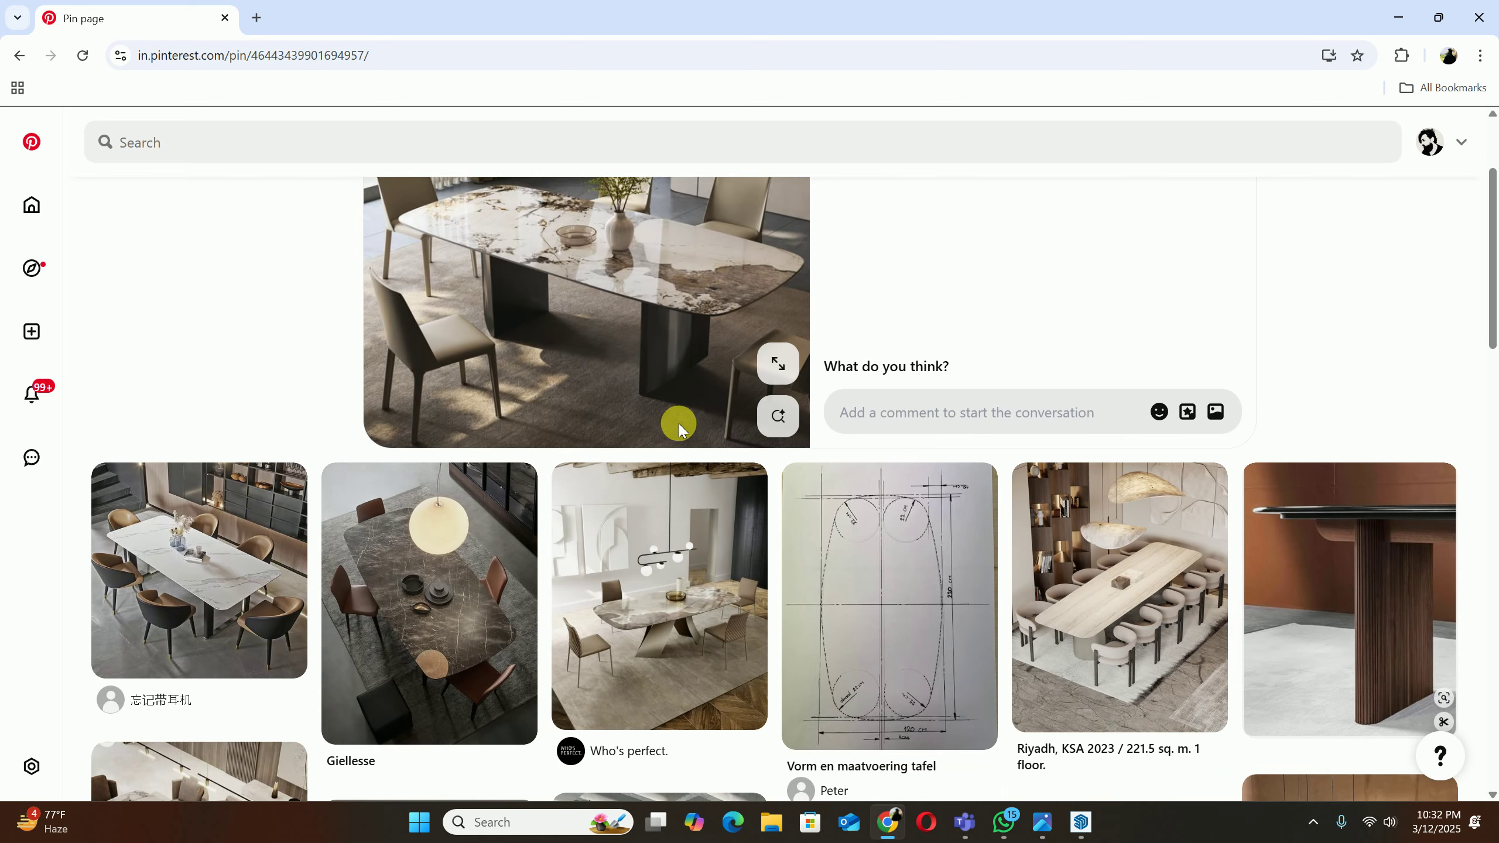
scroll(690, 448, "up", 3)
scroll(705, 475, "down", 4)
scroll(710, 479, "down", 3)
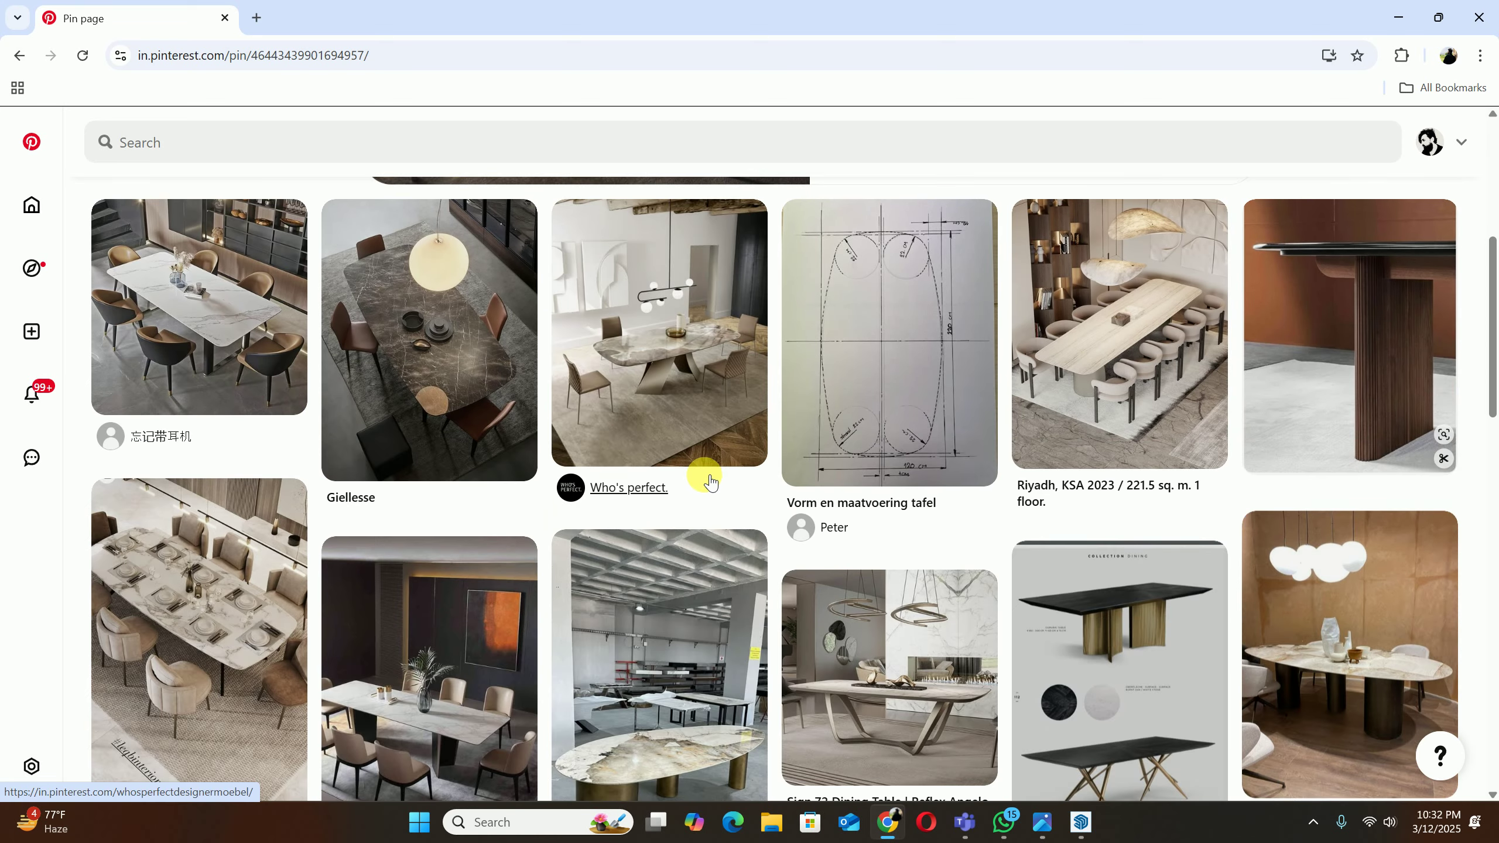
scroll(710, 479, "up", 6)
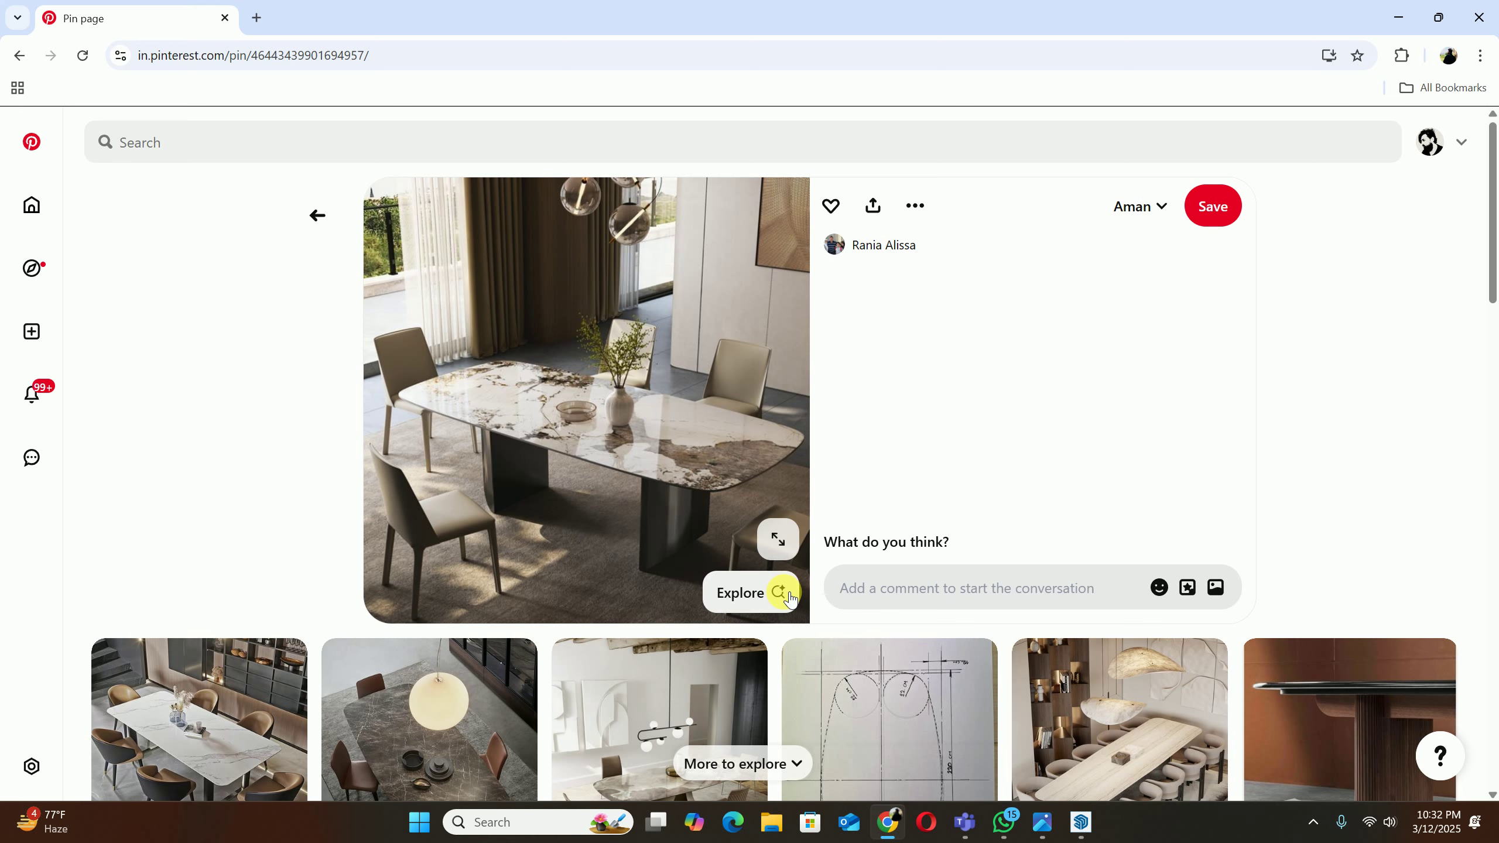
Step: Run a visual search on the dining table pin, cropping the search area to the brown-veined part of the tabletop
left_click(778, 592)
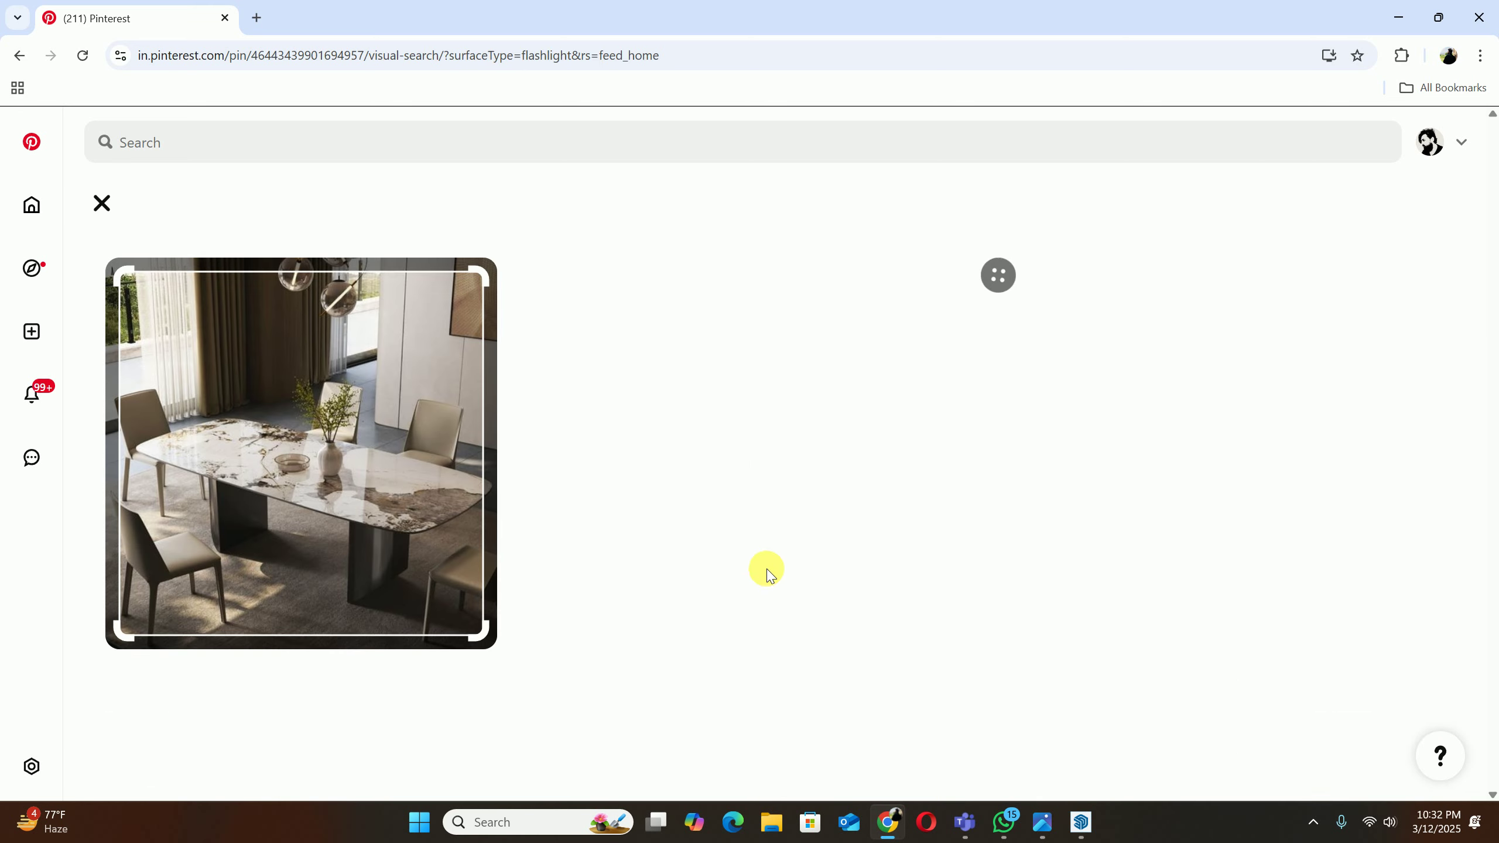
left_click_drag(478, 281, 478, 429)
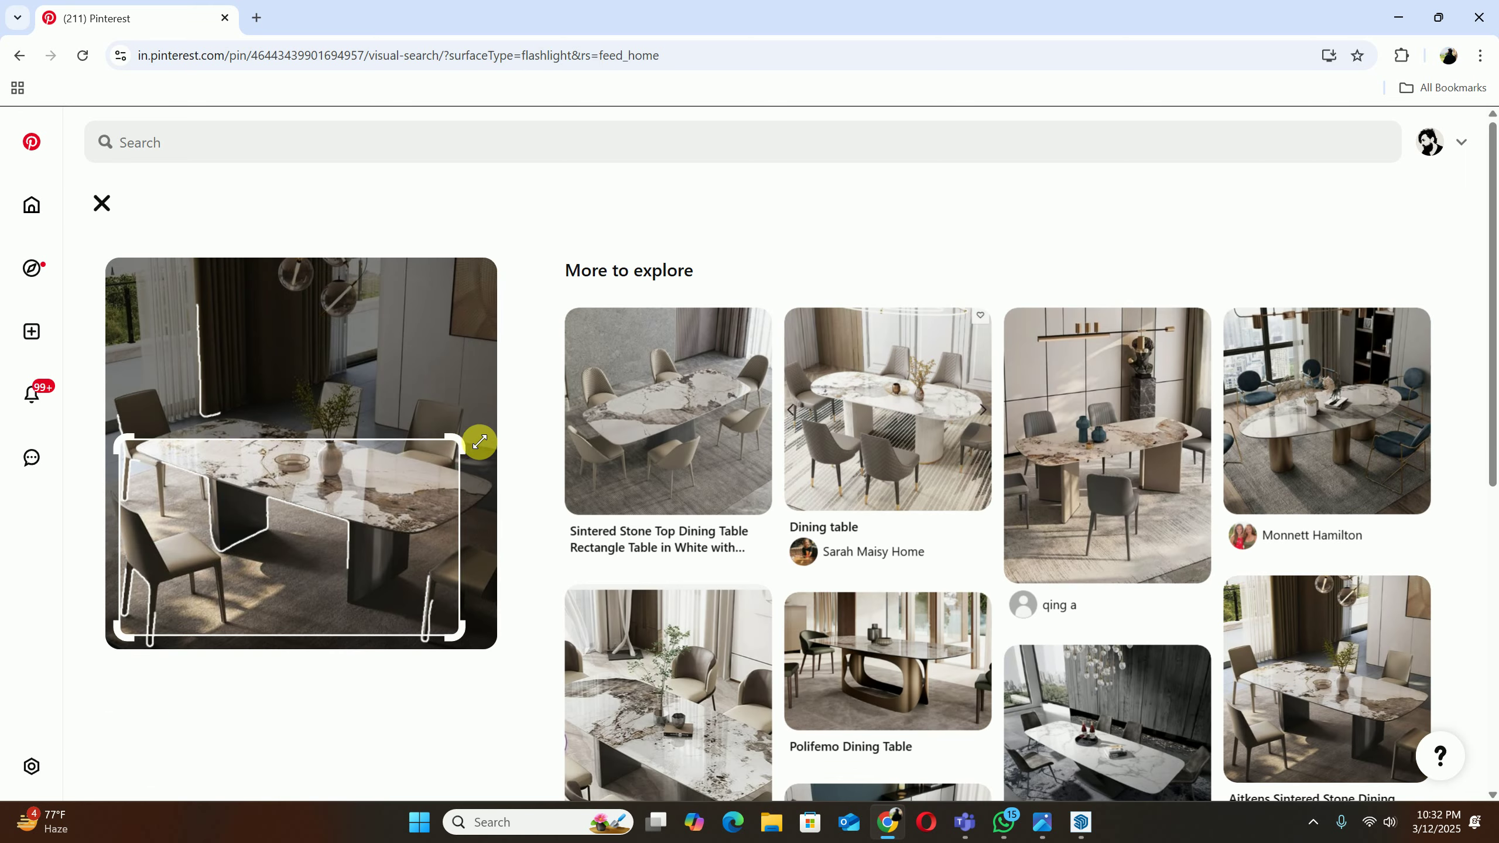
left_click_drag(121, 643, 186, 507)
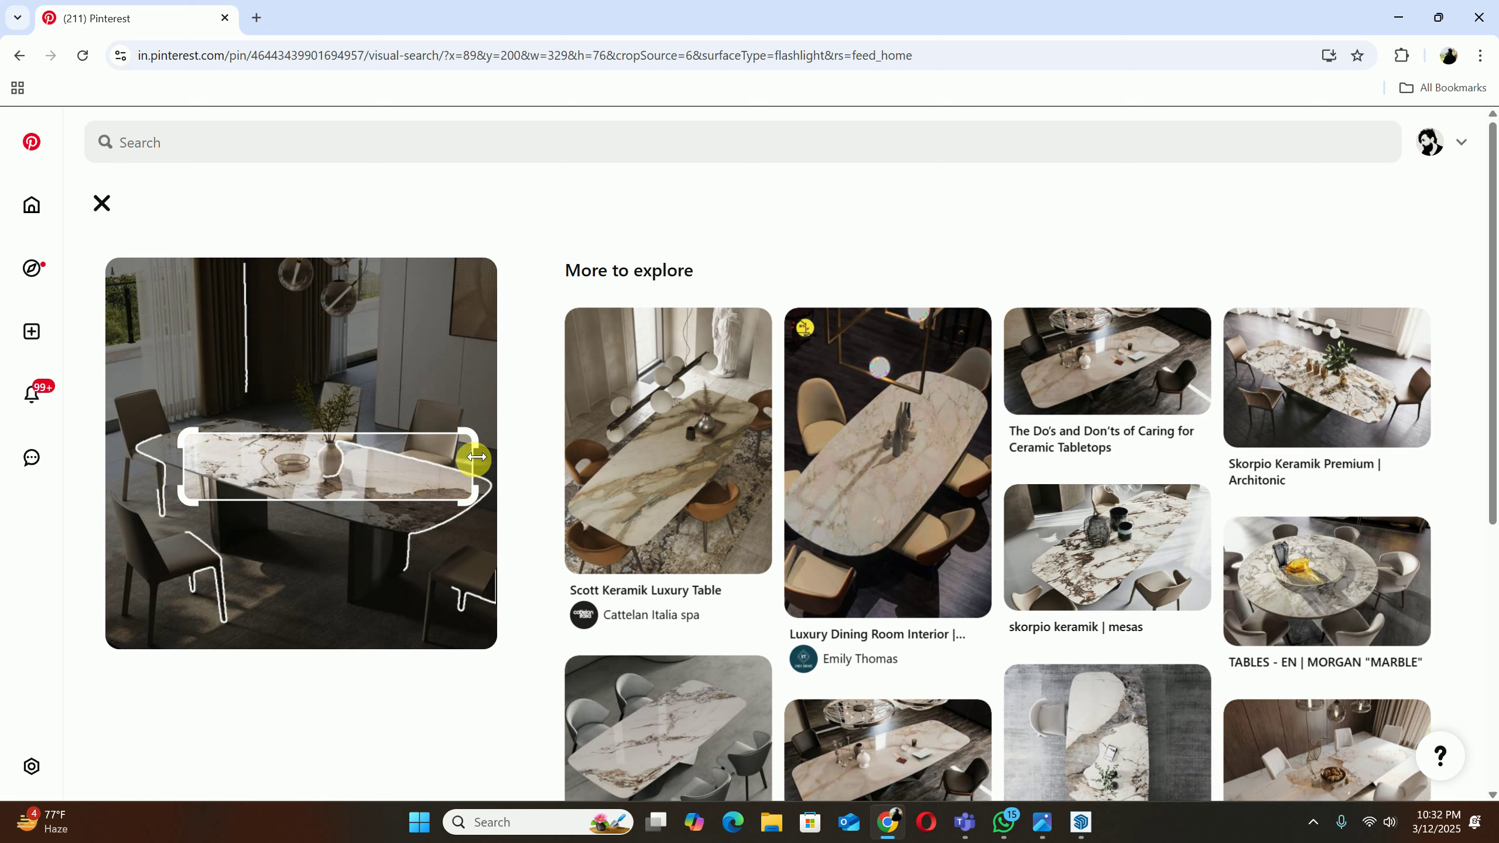
left_click_drag(479, 437, 451, 522)
left_click_drag(193, 499, 374, 489)
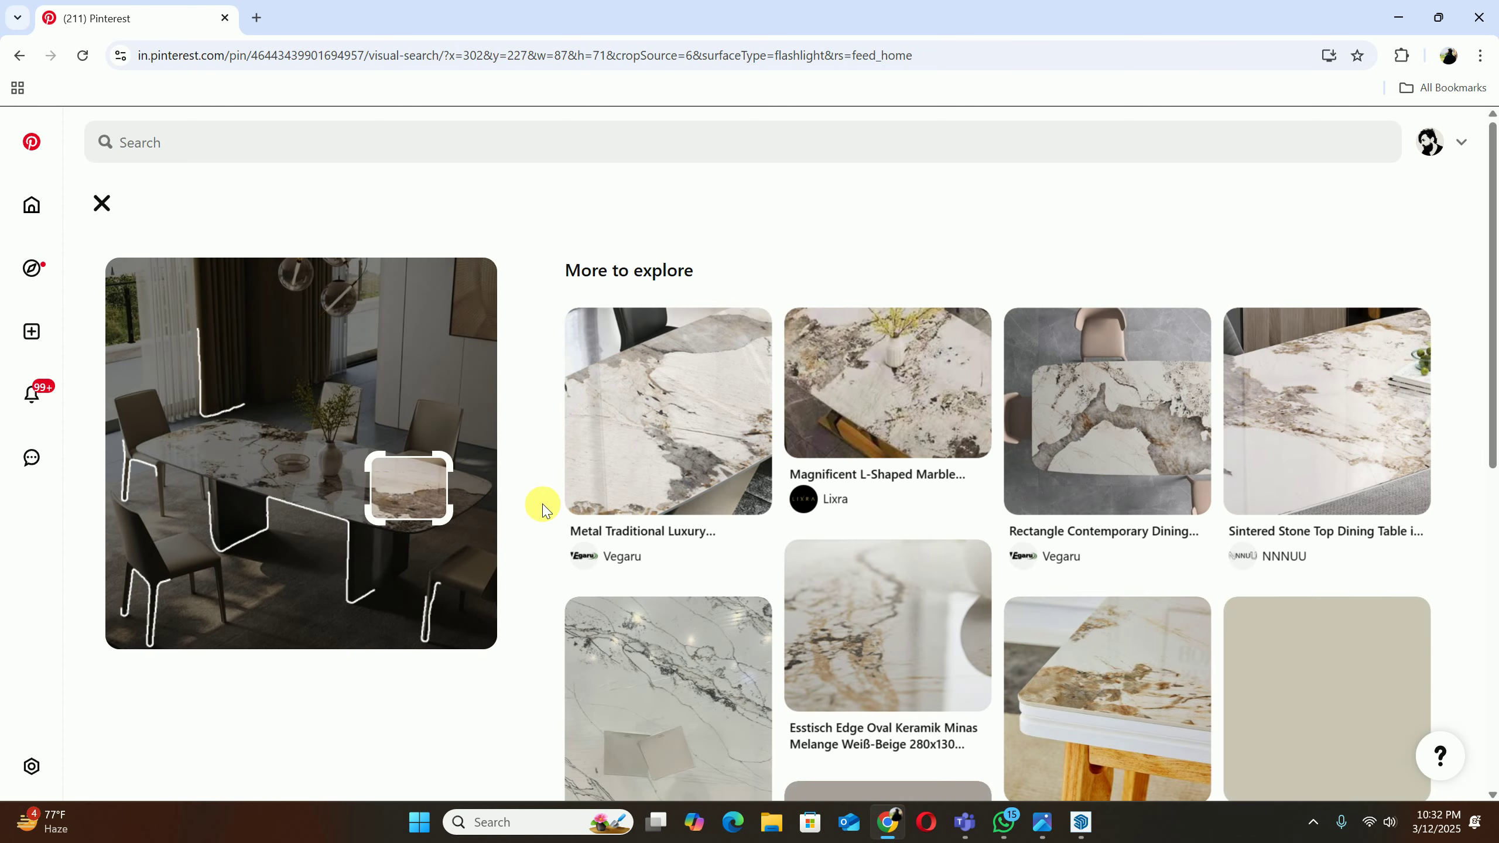
Step: Browse the visual search results for a similar stone slab and open the Marble Slab Tile Natural Luxury Pandora pin
scroll(785, 428, "down", 4)
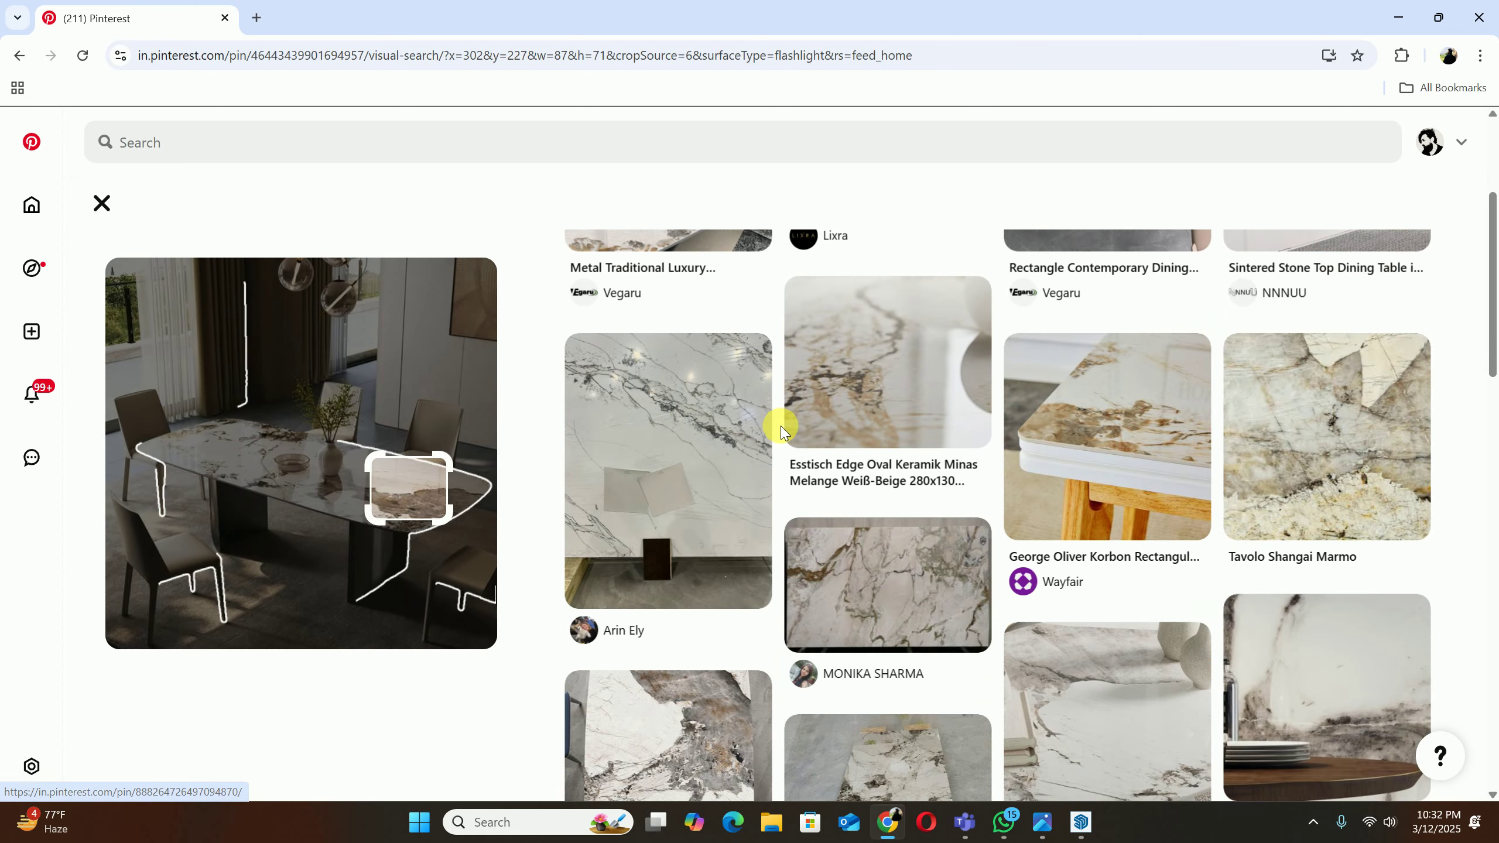
scroll(781, 428, "down", 4)
scroll(863, 395, "down", 8)
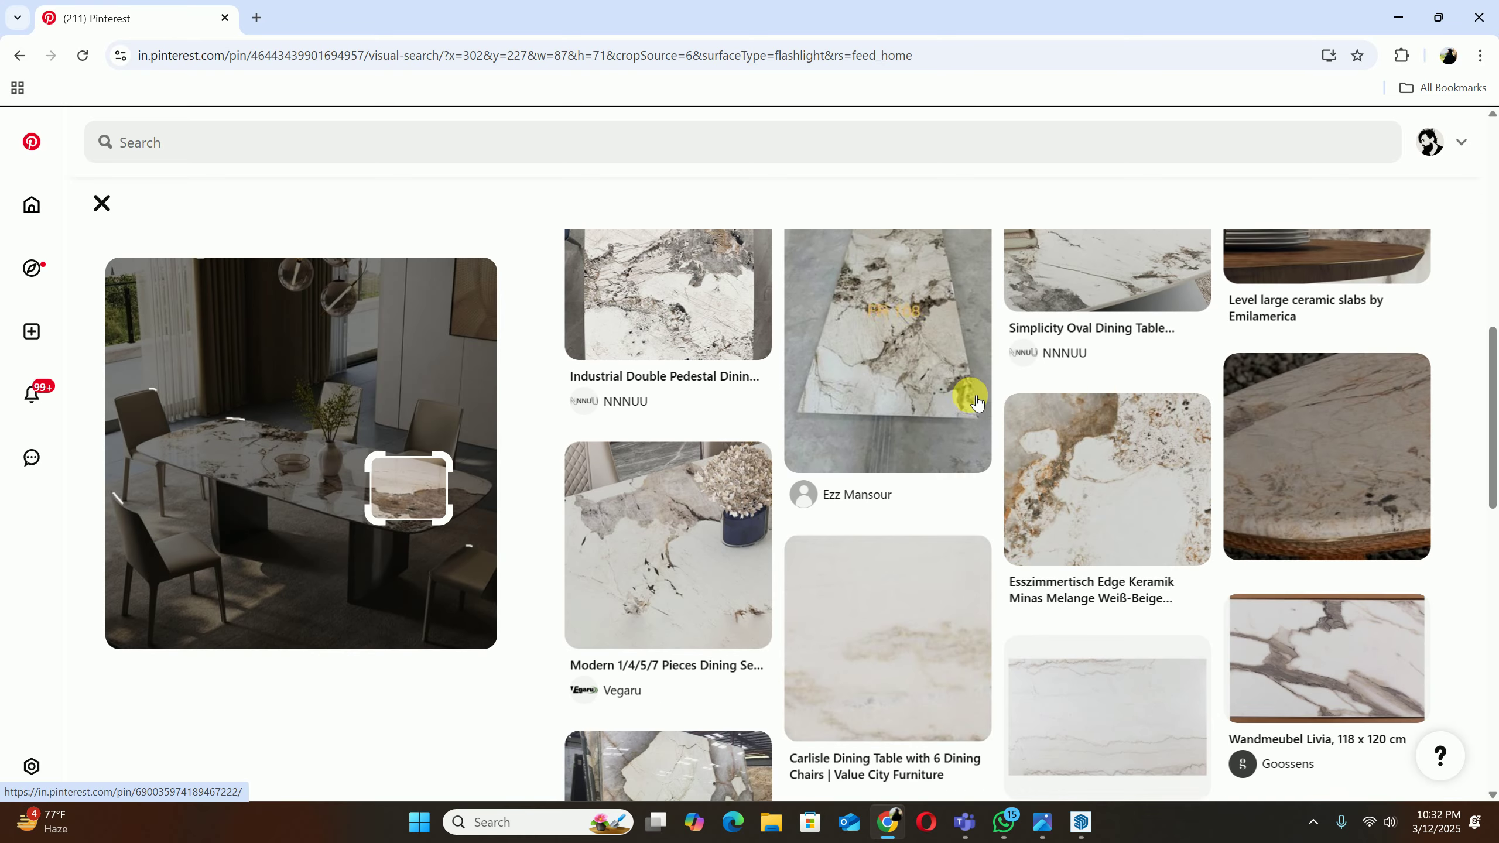
scroll(1054, 435, "down", 3)
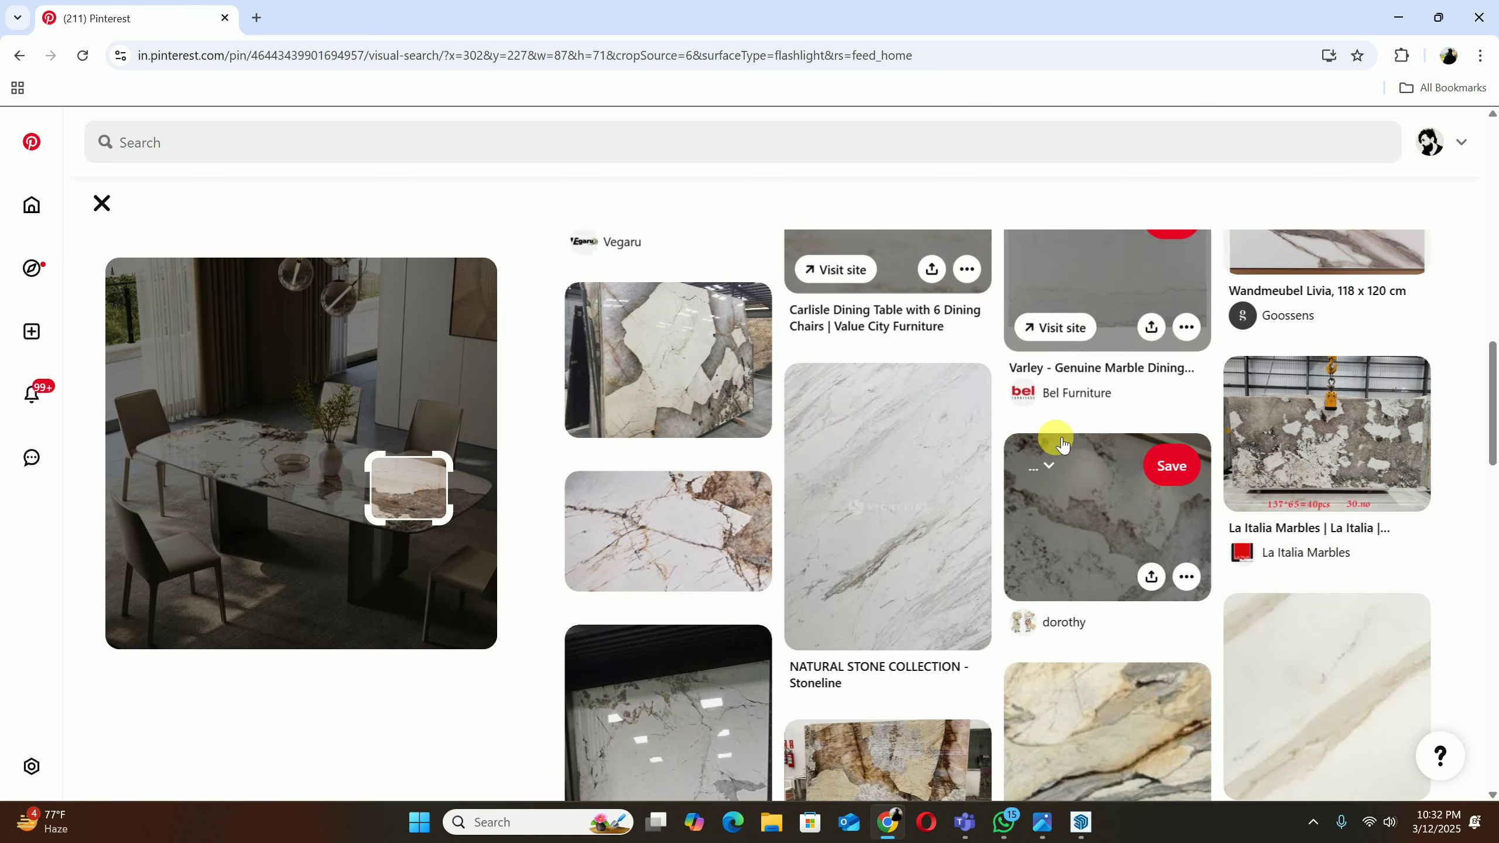
scroll(804, 499, "down", 4)
scroll(1088, 508, "down", 4)
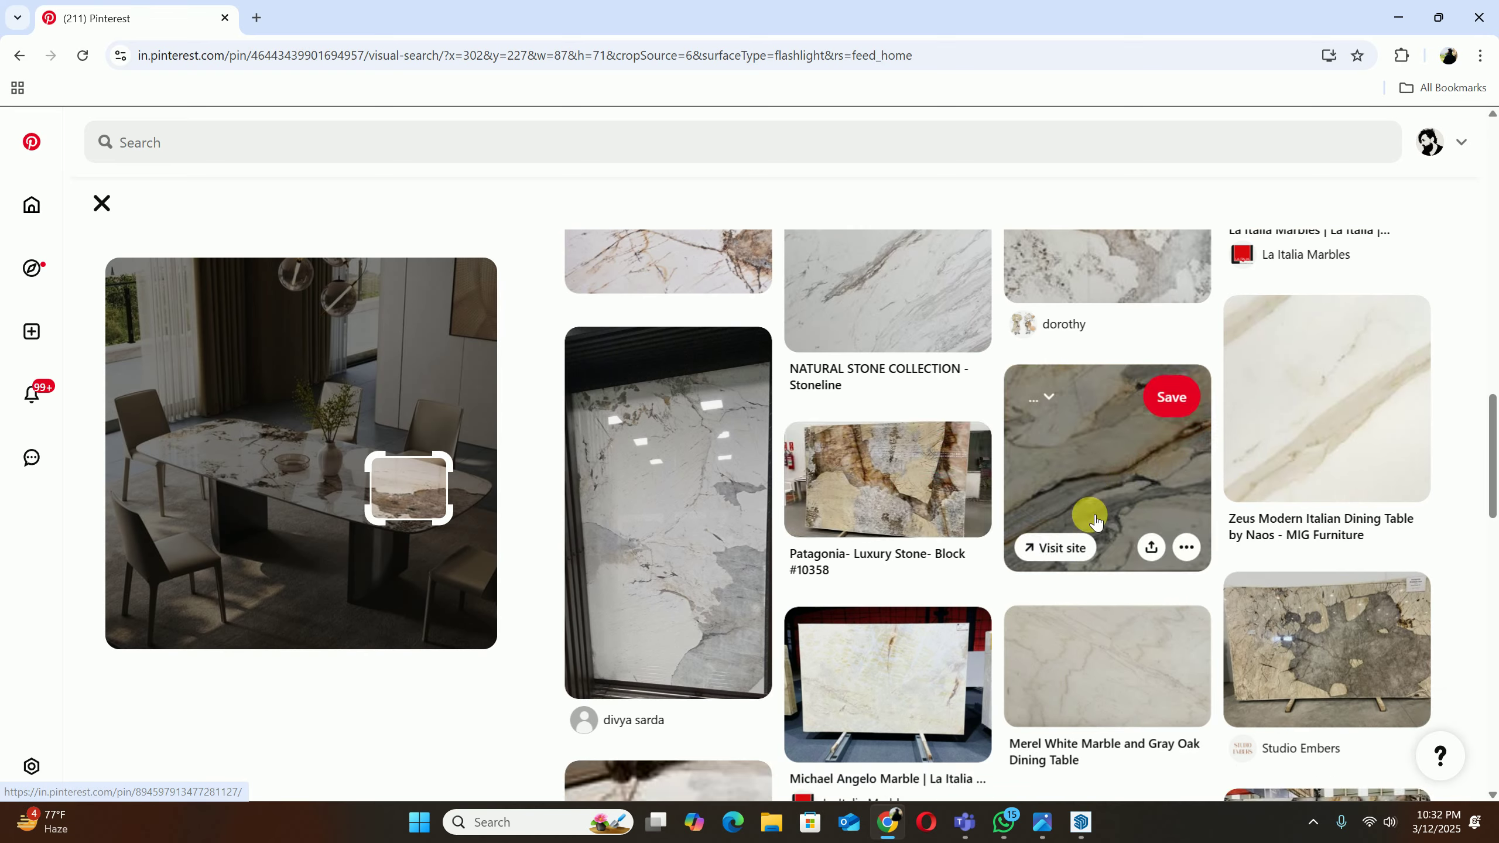
scroll(1095, 521, "down", 4)
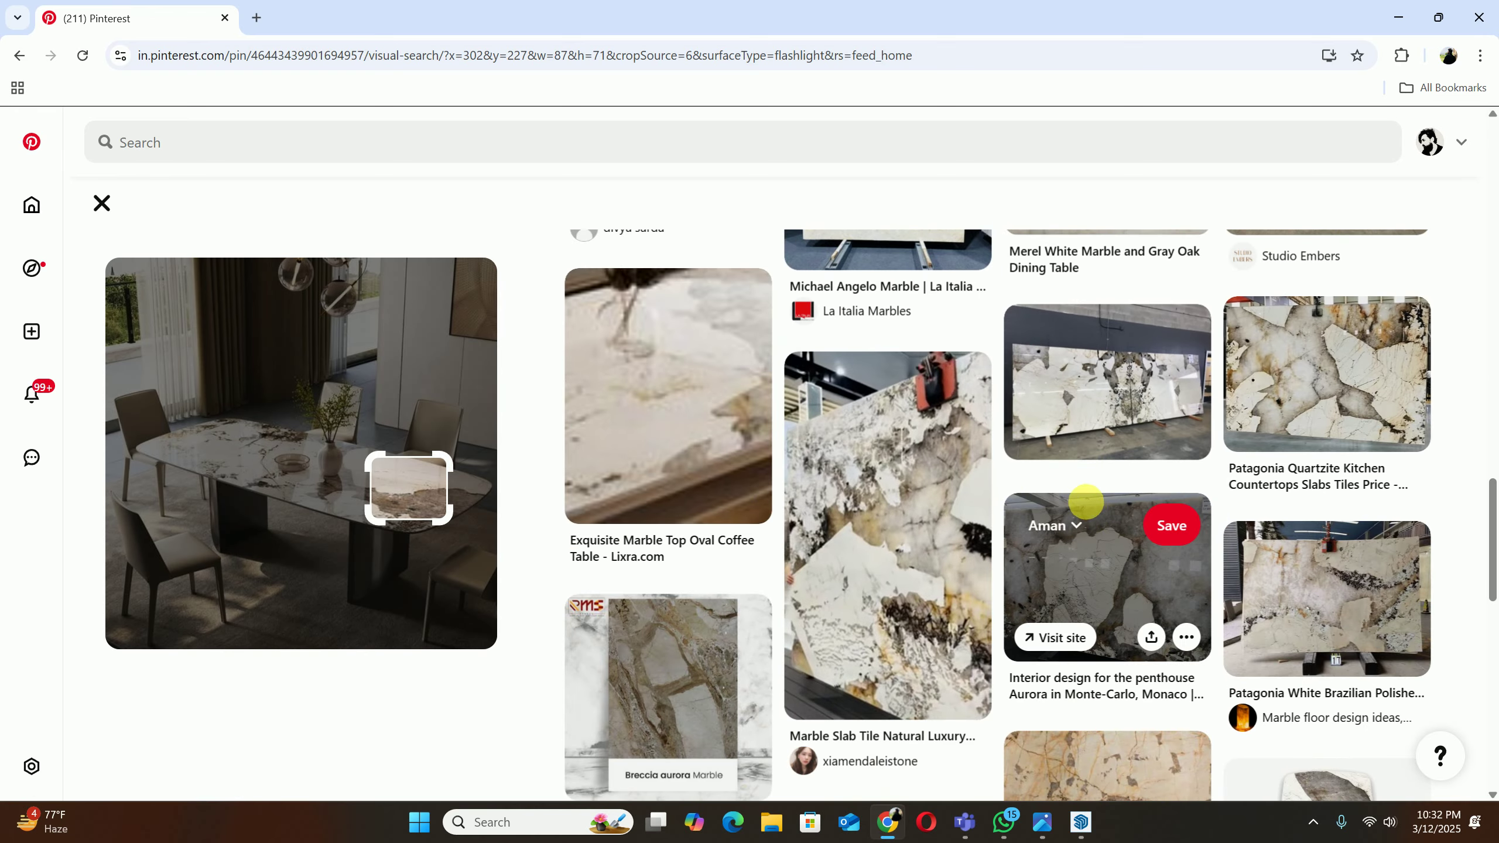
scroll(838, 490, "down", 2)
scroll(1015, 493, "up", 2)
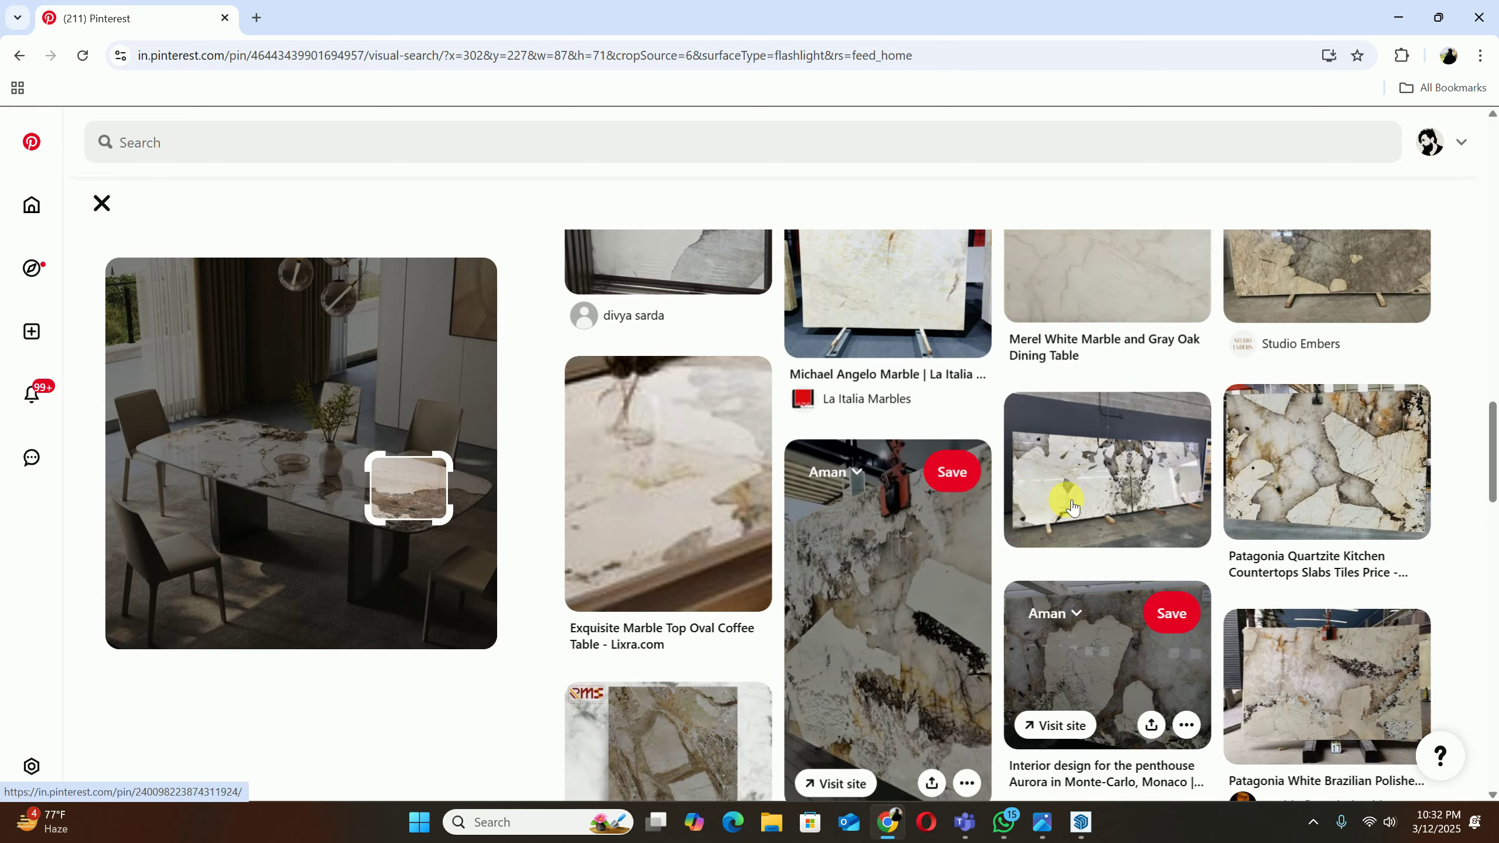
left_click(883, 544)
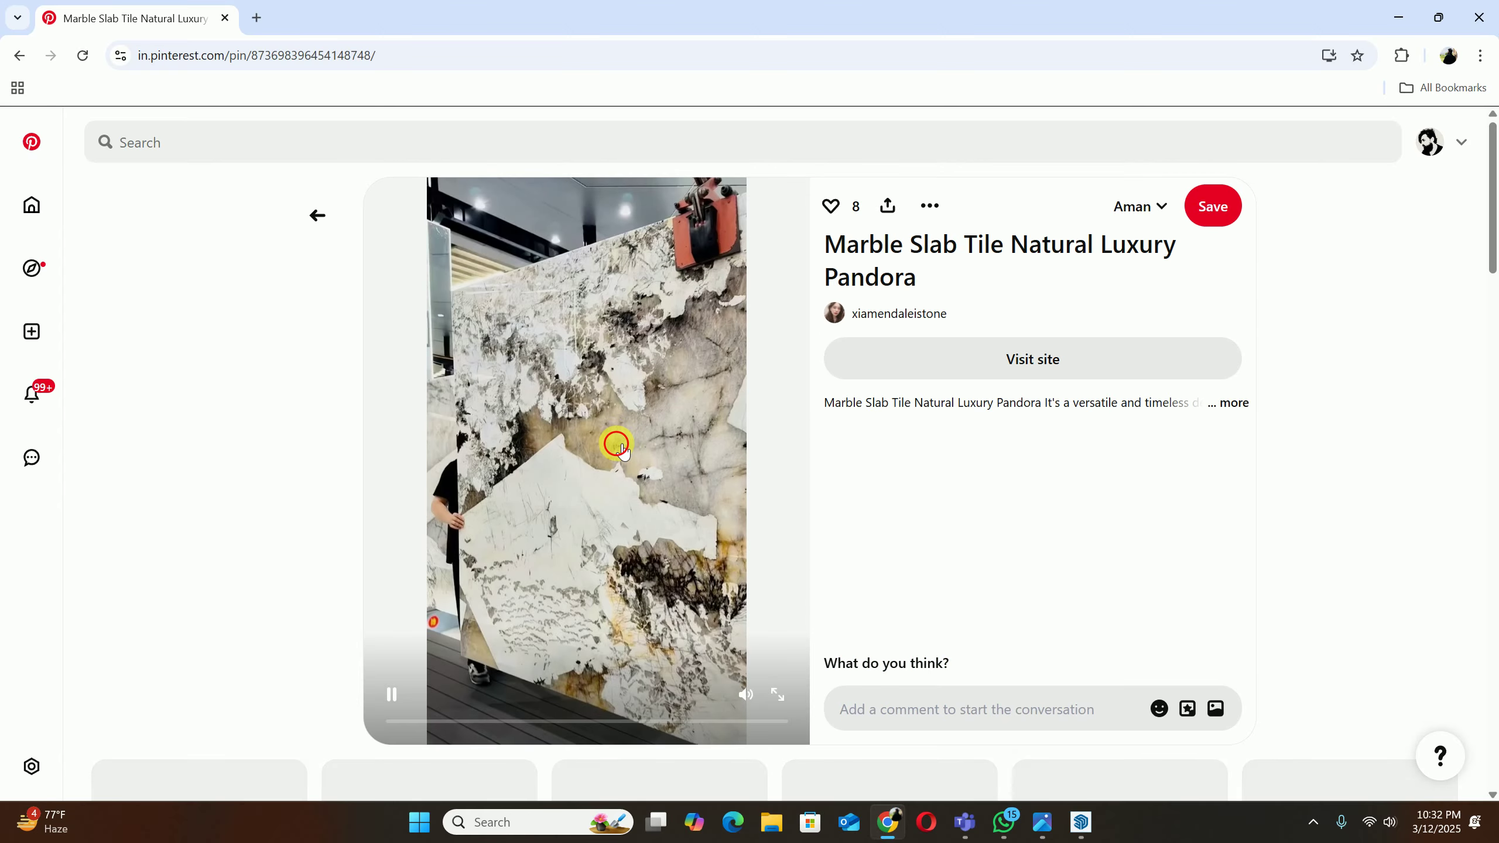
Step: Open the related Surface en céramique Patagonia pin, and from its suggestions open the cream marble slab with two black spots
scroll(707, 509, "down", 4)
scroll(708, 509, "down", 4)
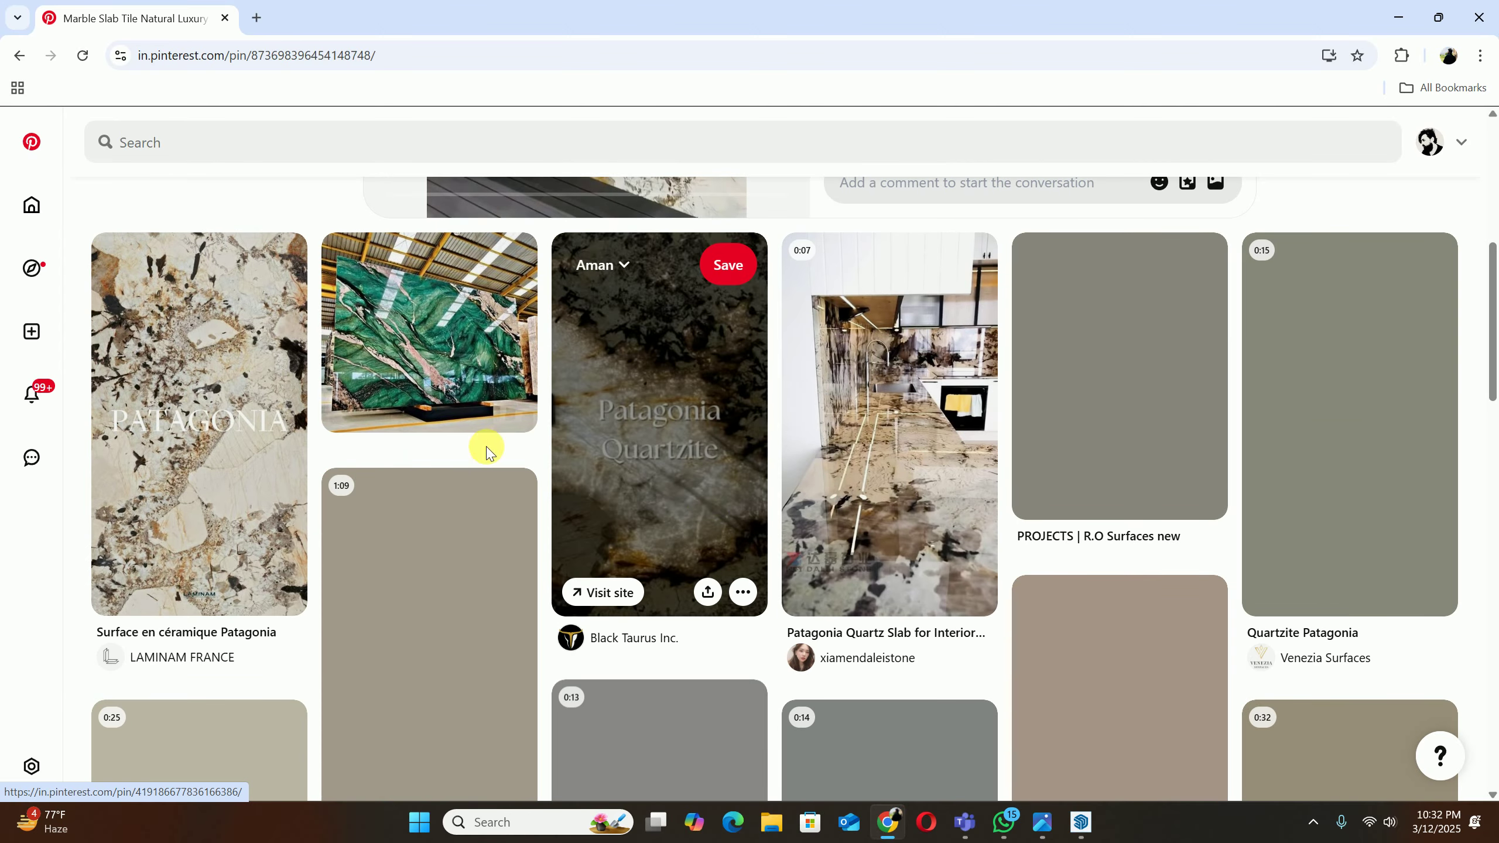
left_click(224, 486)
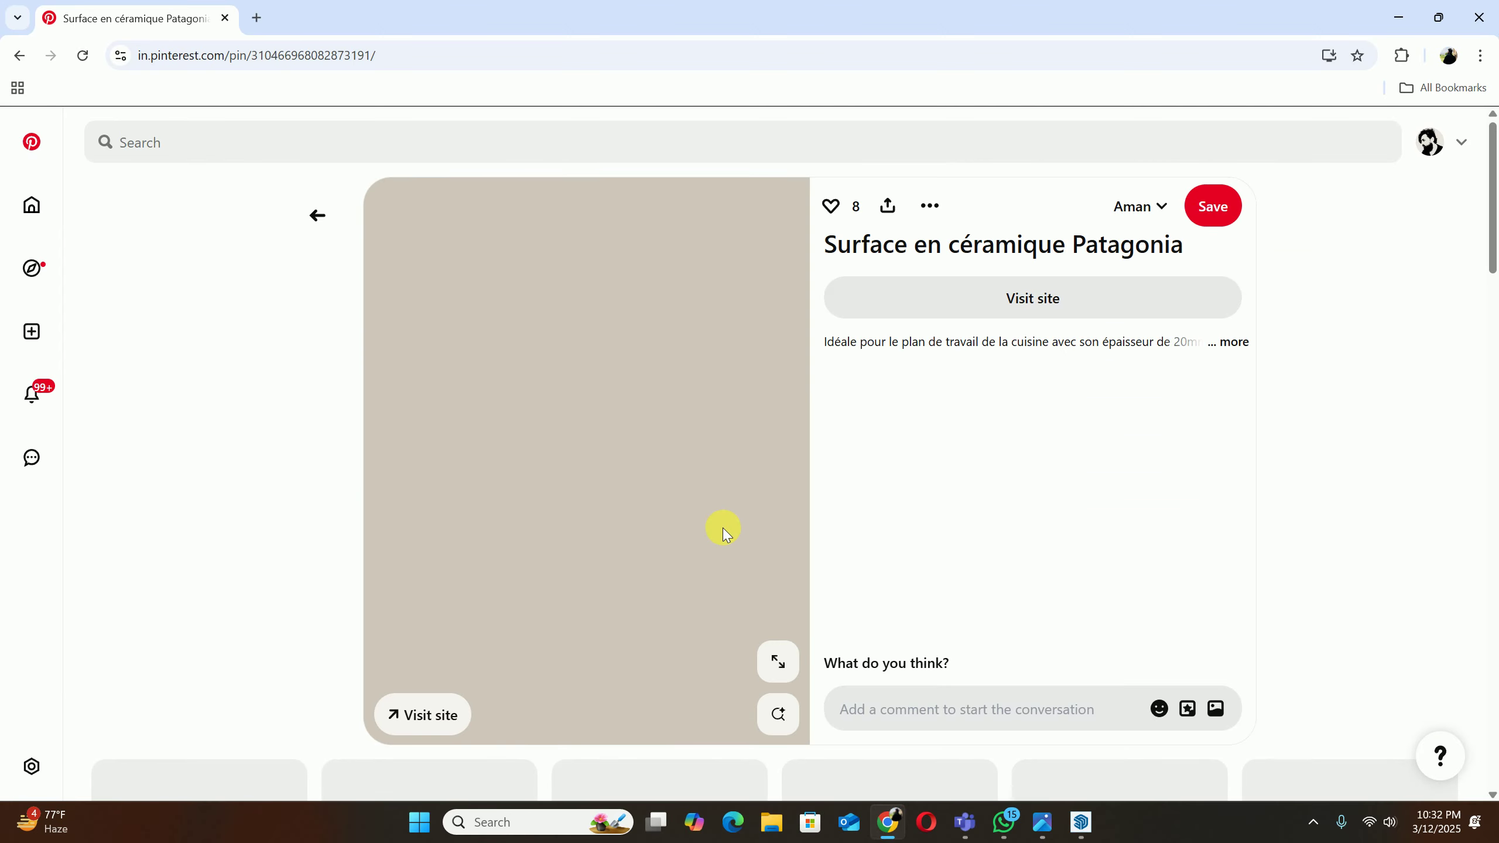
scroll(704, 408, "down", 8)
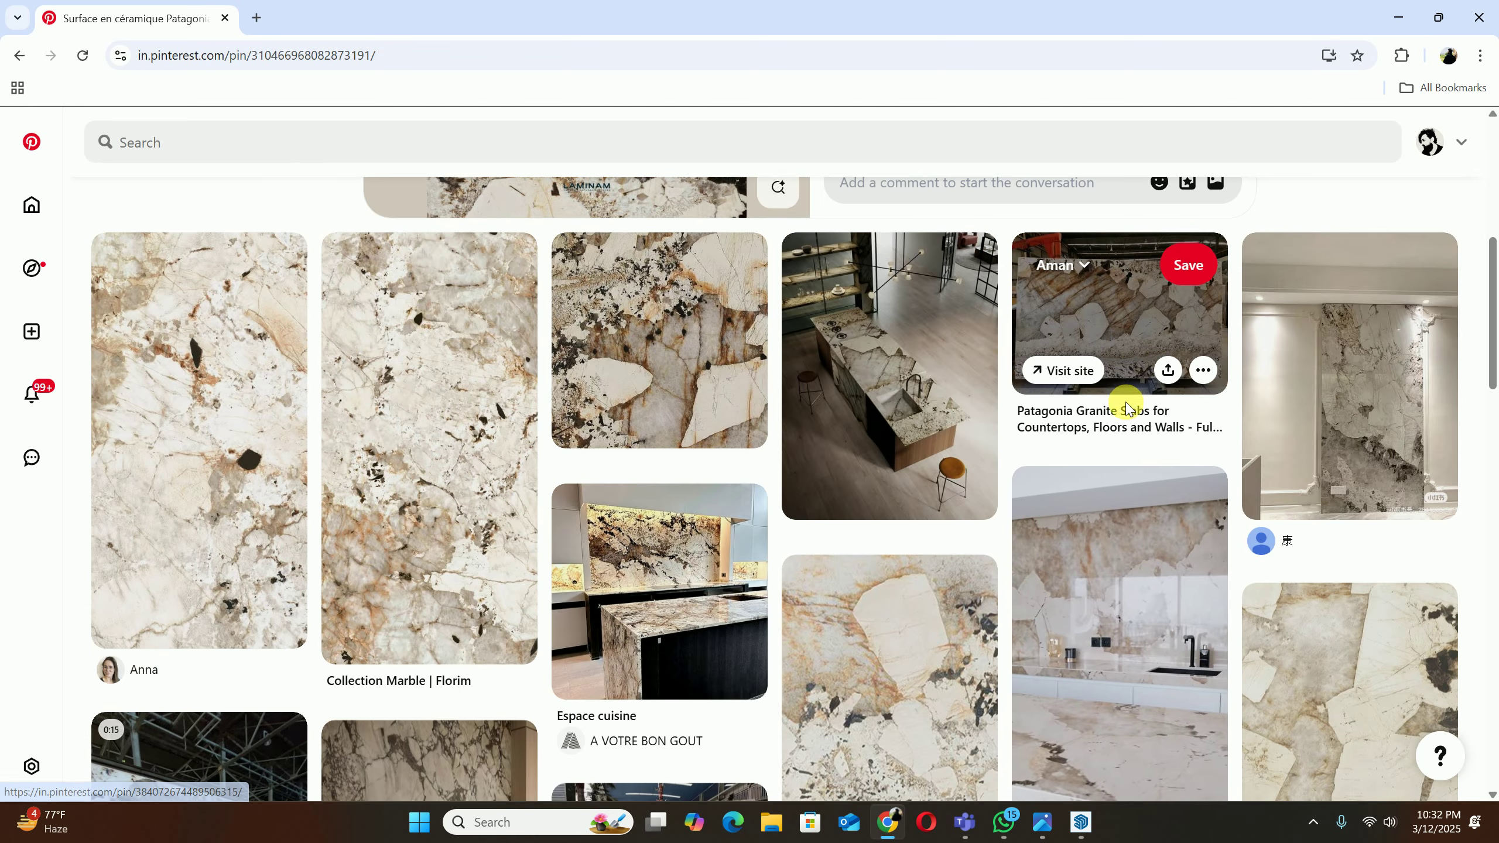
scroll(991, 390, "down", 1)
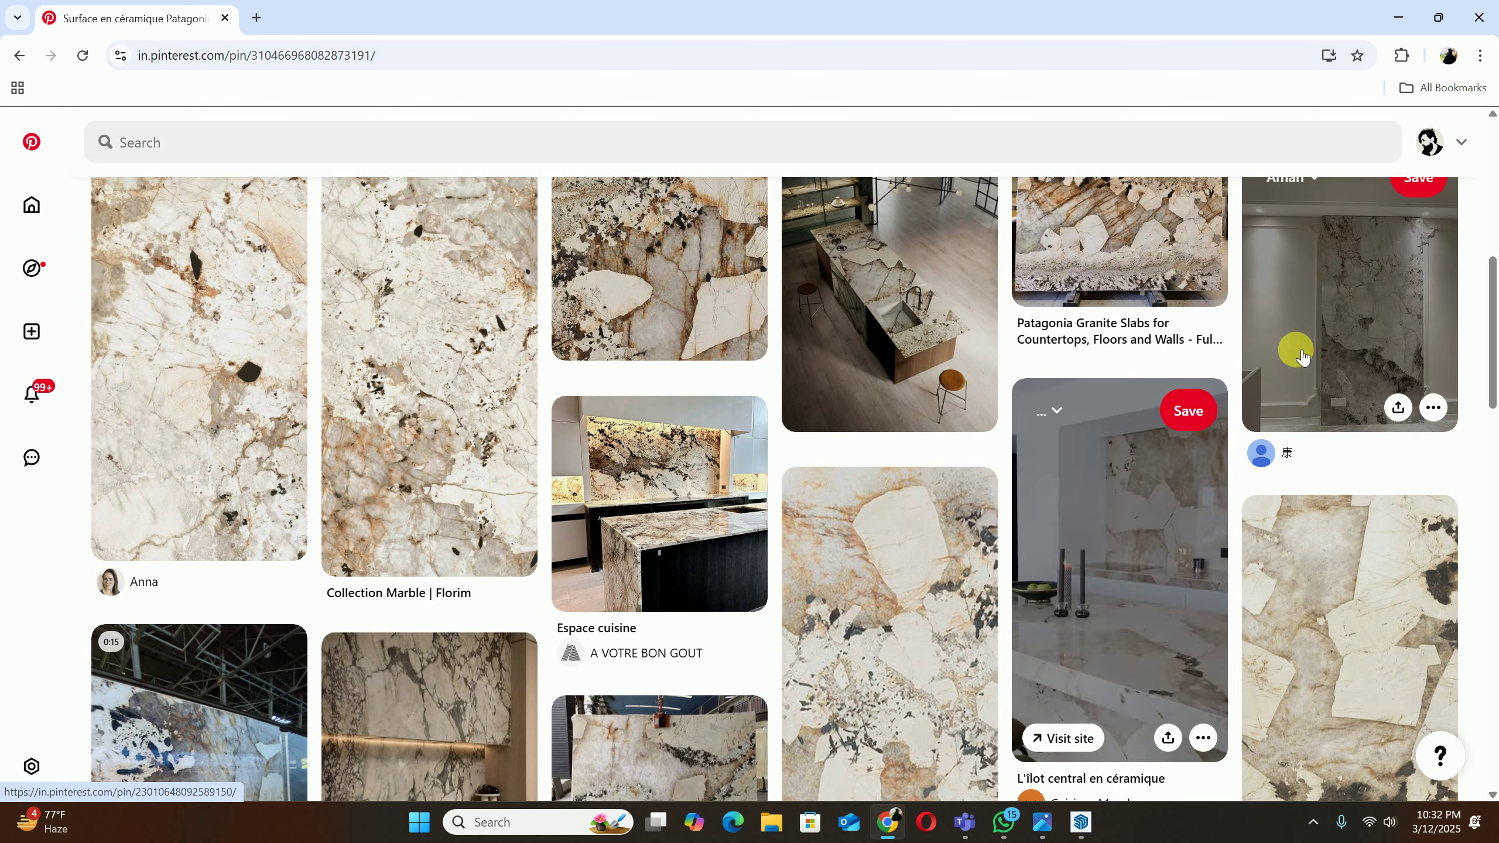
left_click(157, 329)
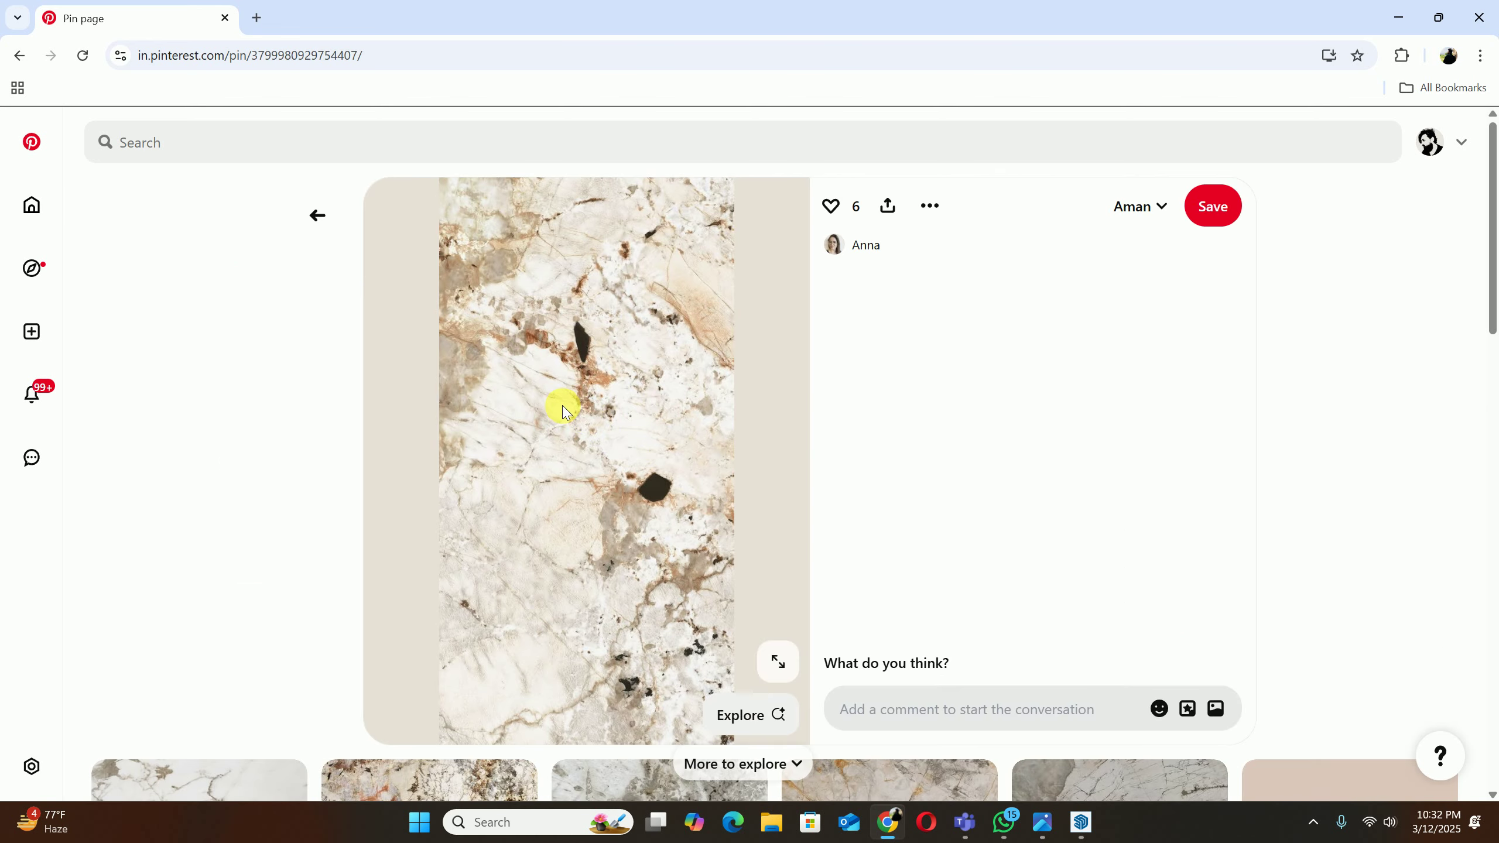
Step: Browse the marble slabs related to this pin and open the Epoque - Ceramic Tileworks pin with a diagonal grey-brown vein
scroll(584, 416, "down", 6)
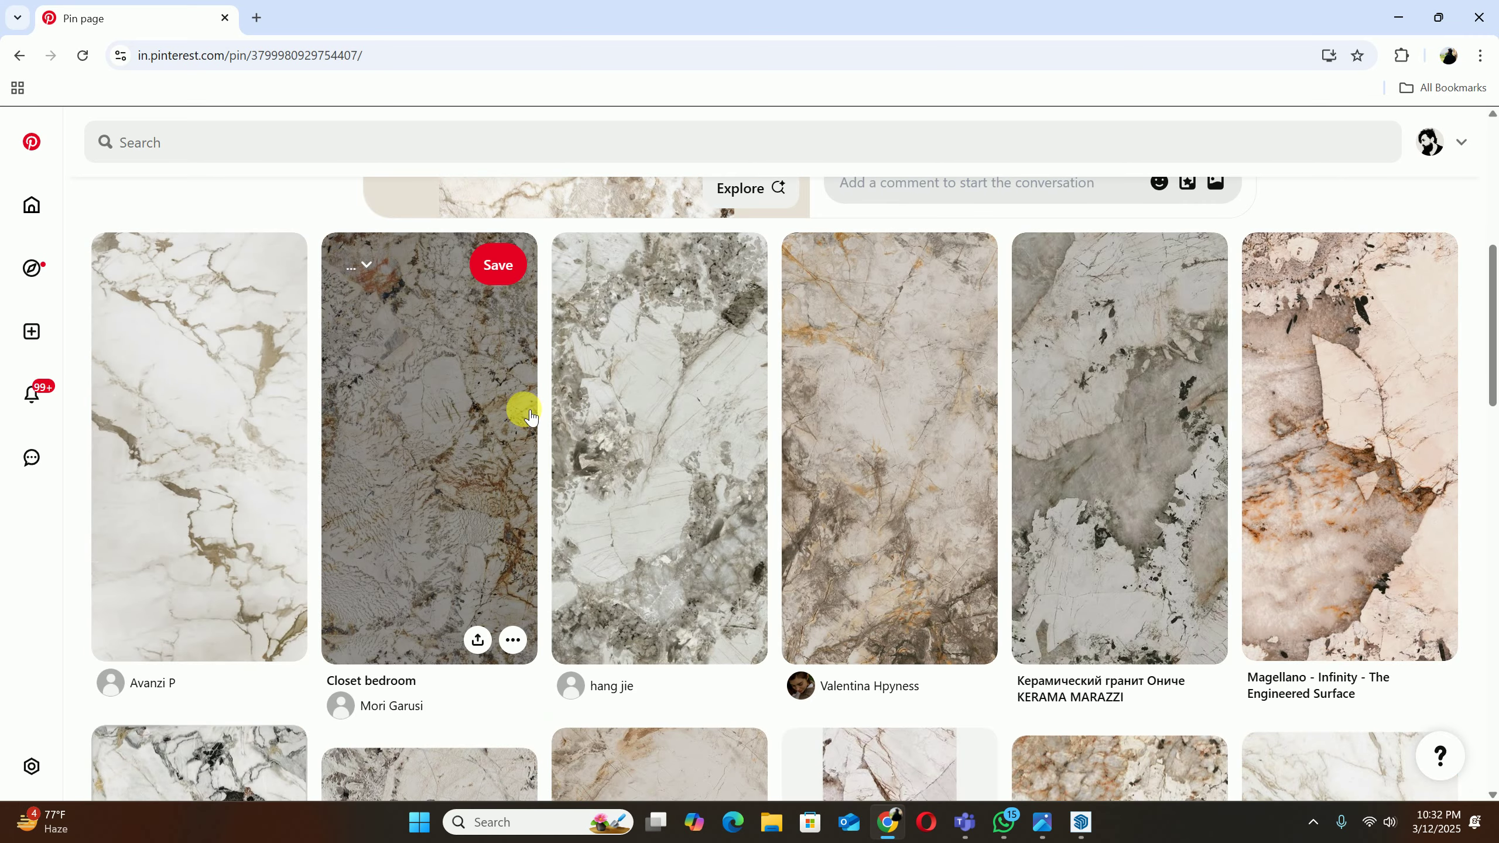
scroll(524, 418, "down", 2)
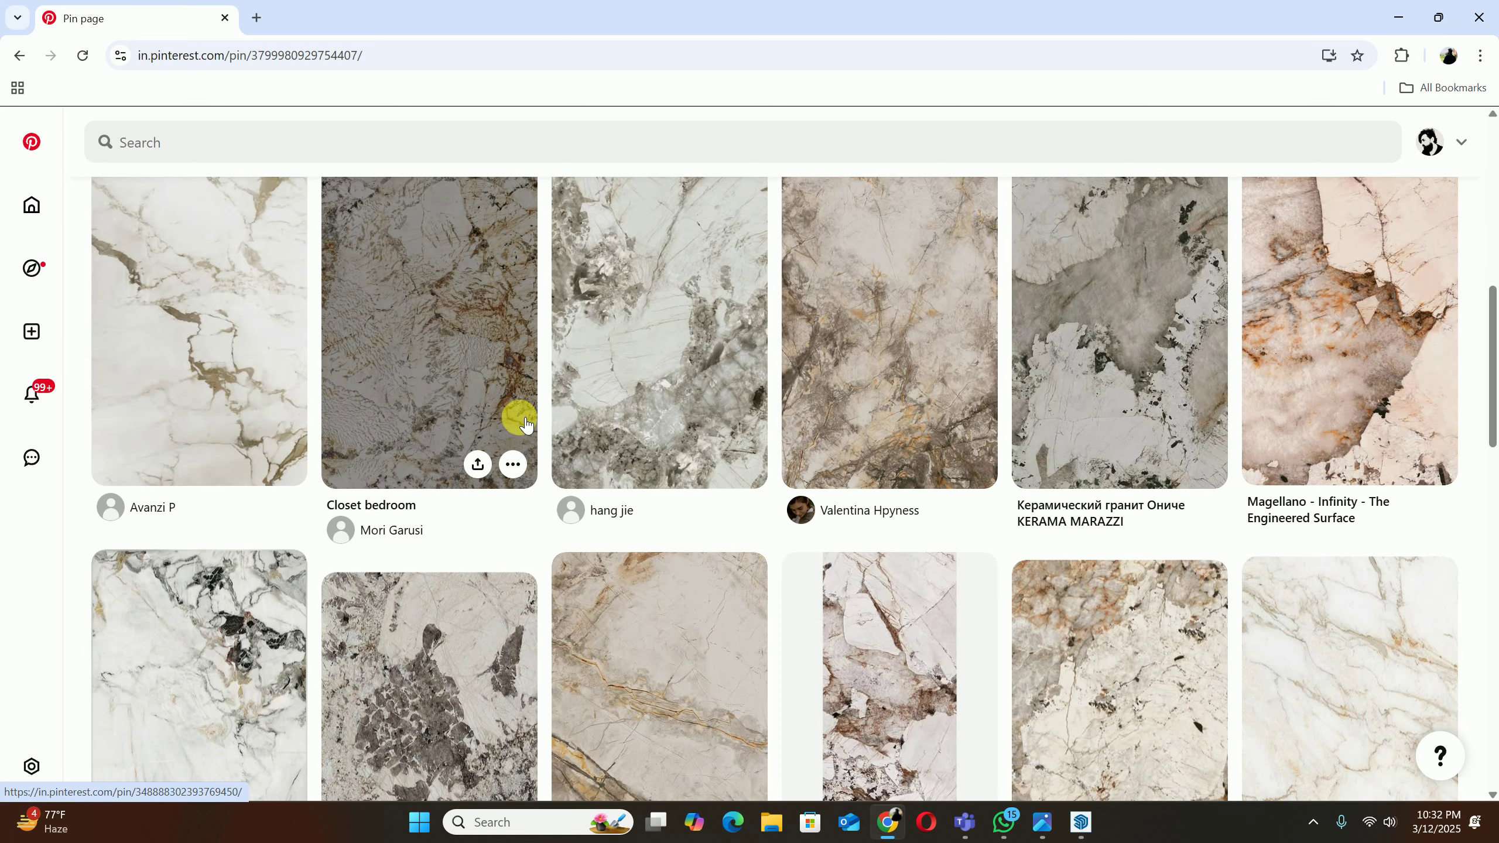
scroll(524, 421, "down", 4)
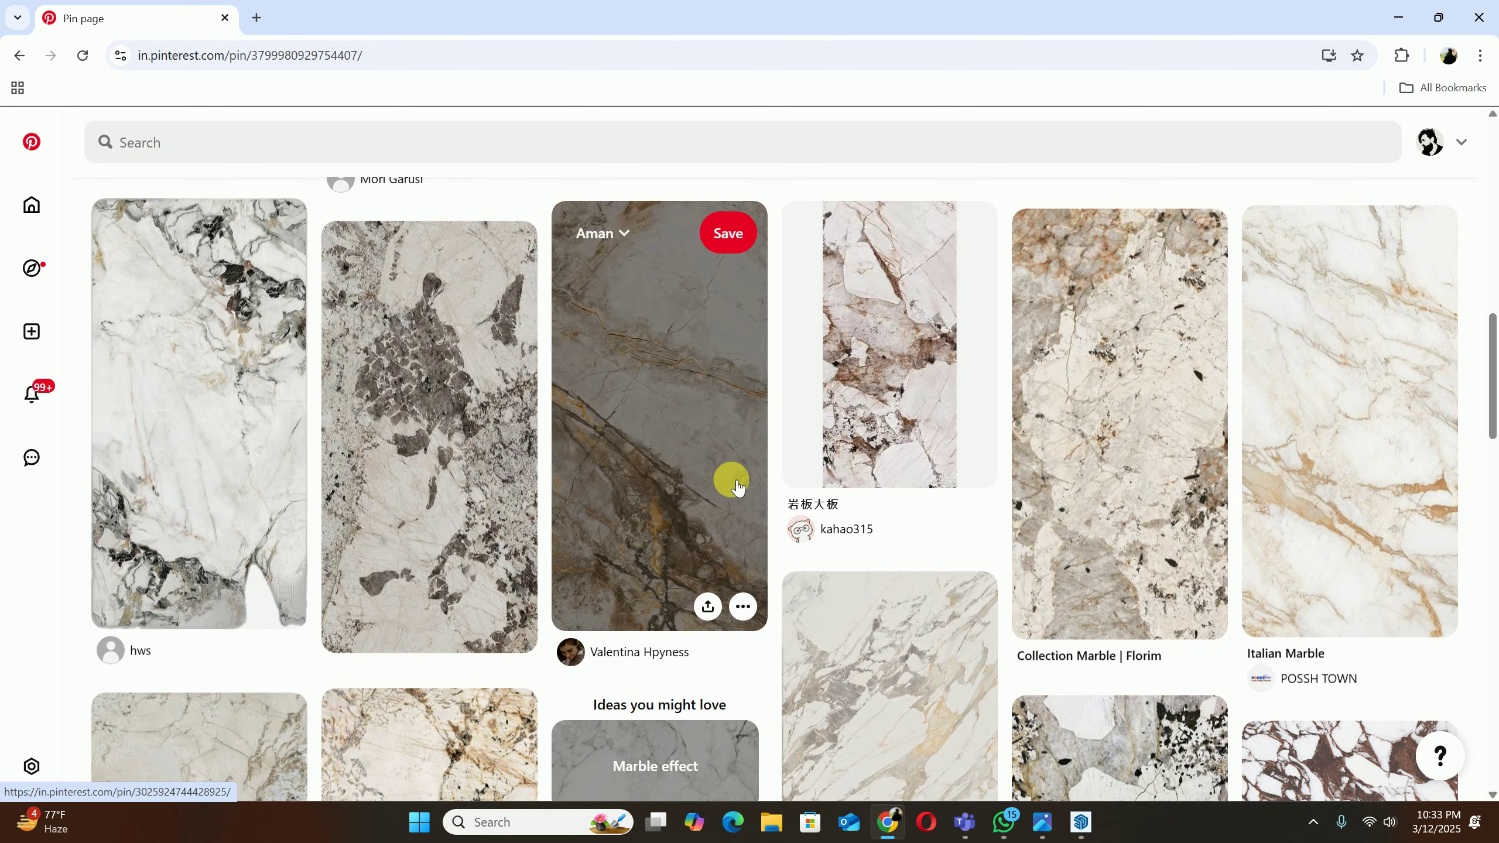
scroll(737, 487, "down", 5)
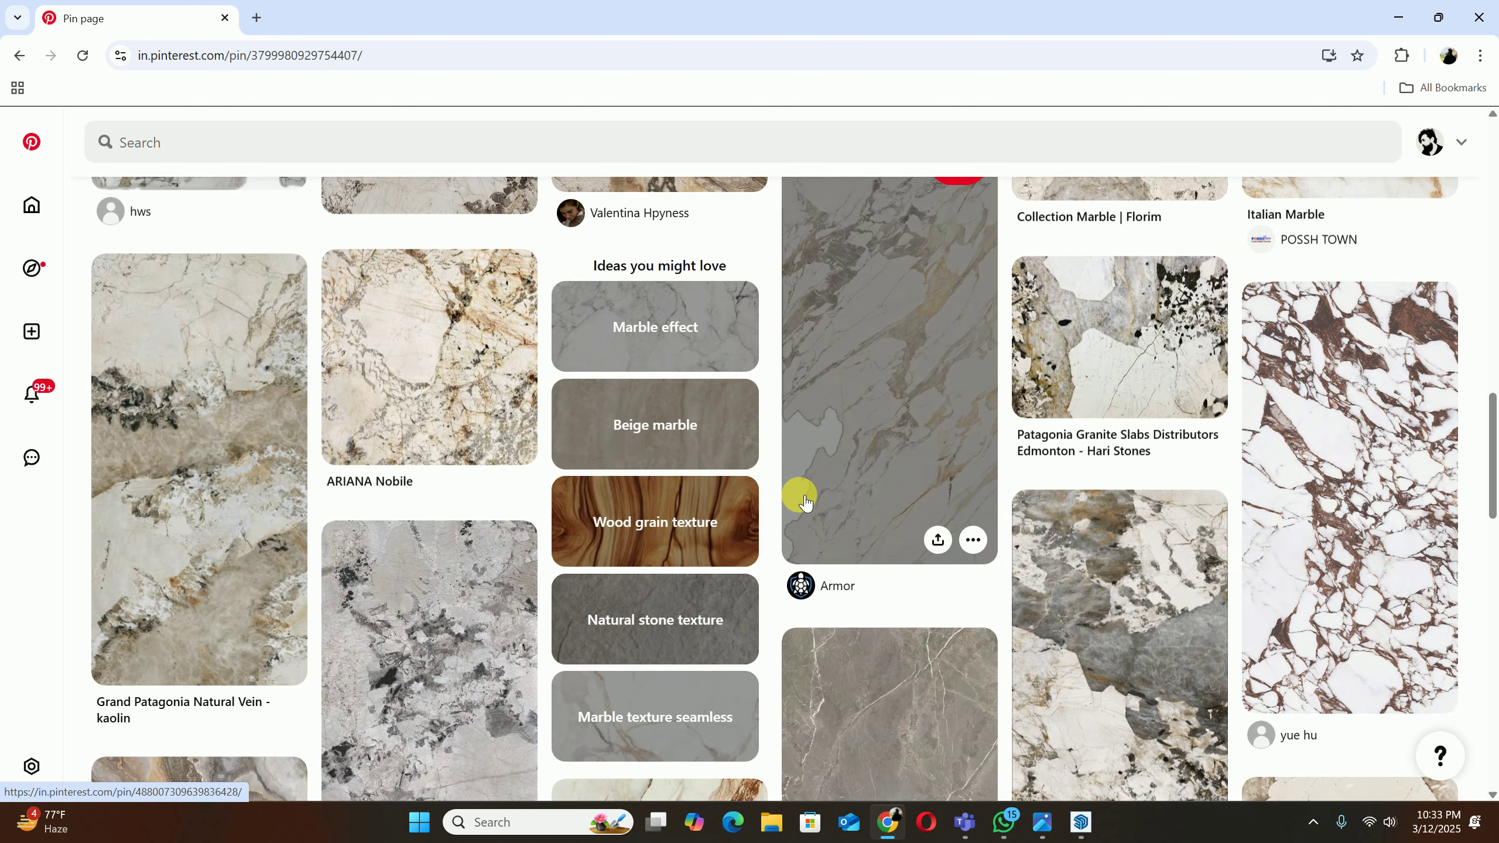
scroll(874, 509, "down", 2)
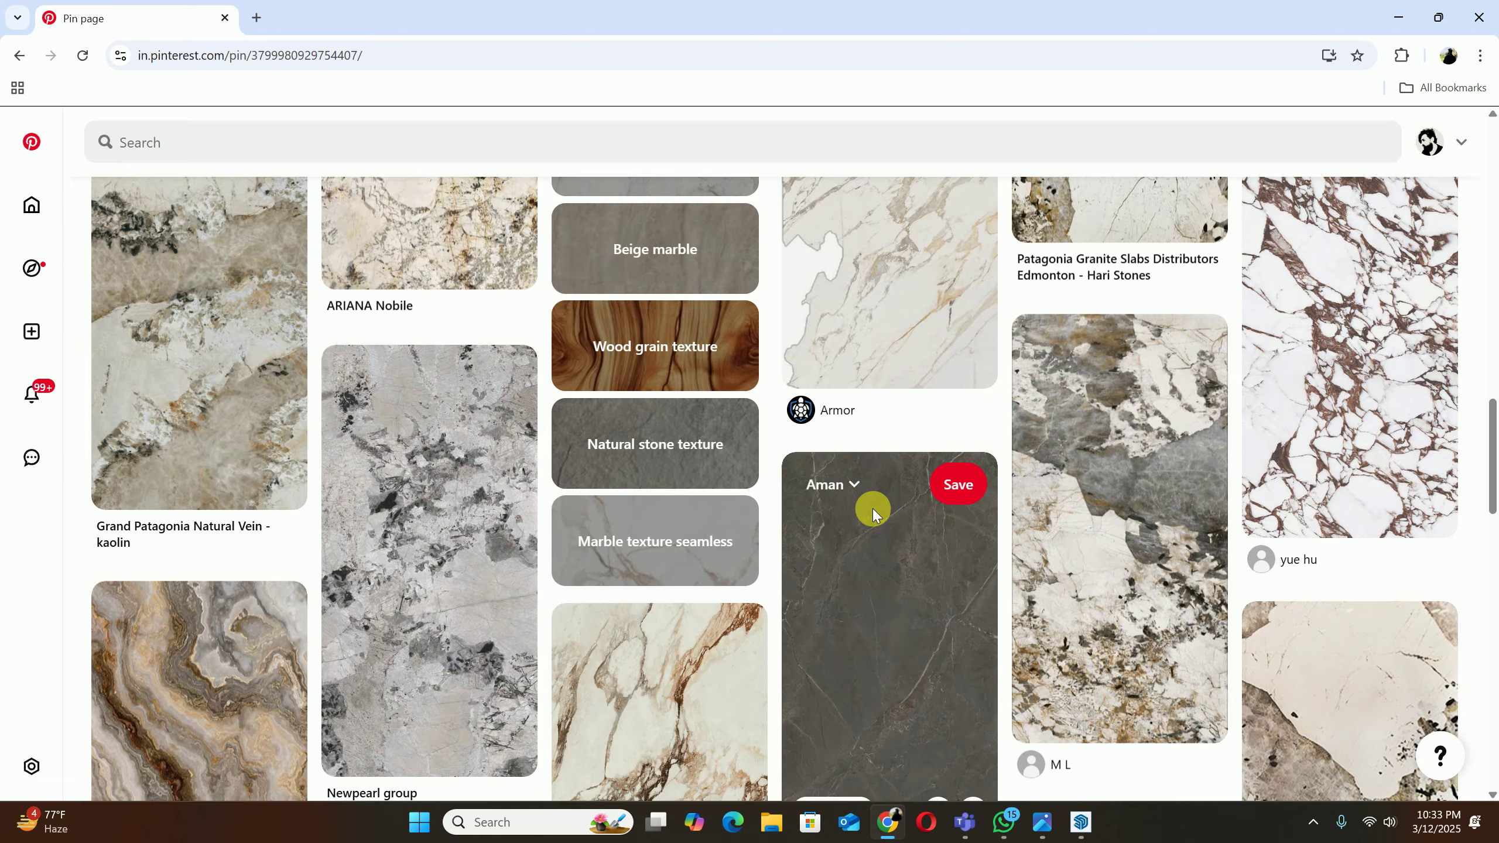
scroll(872, 510, "down", 3)
scroll(866, 521, "down", 2)
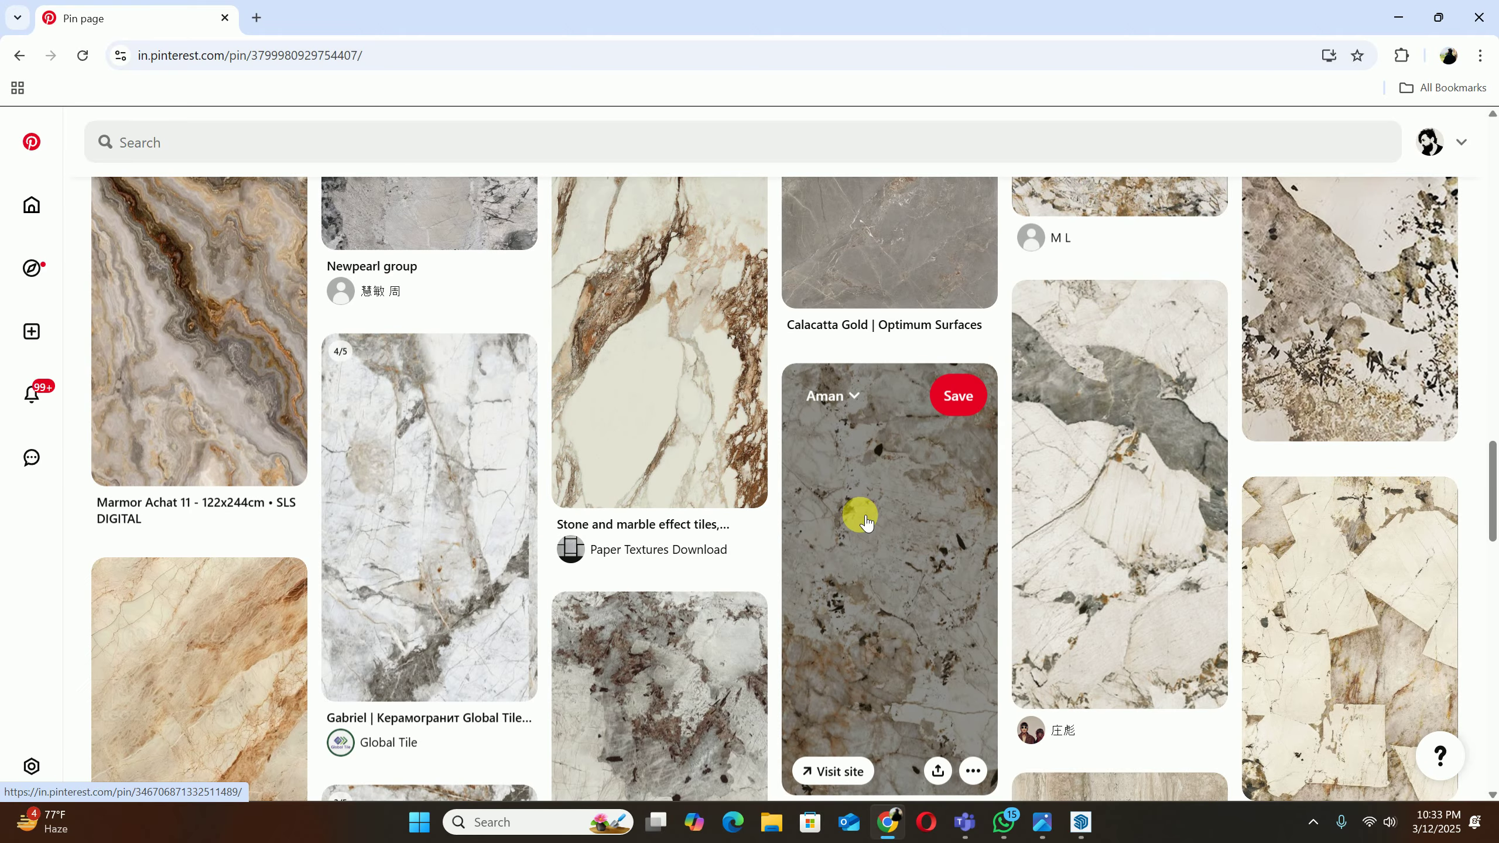
scroll(982, 552, "down", 6)
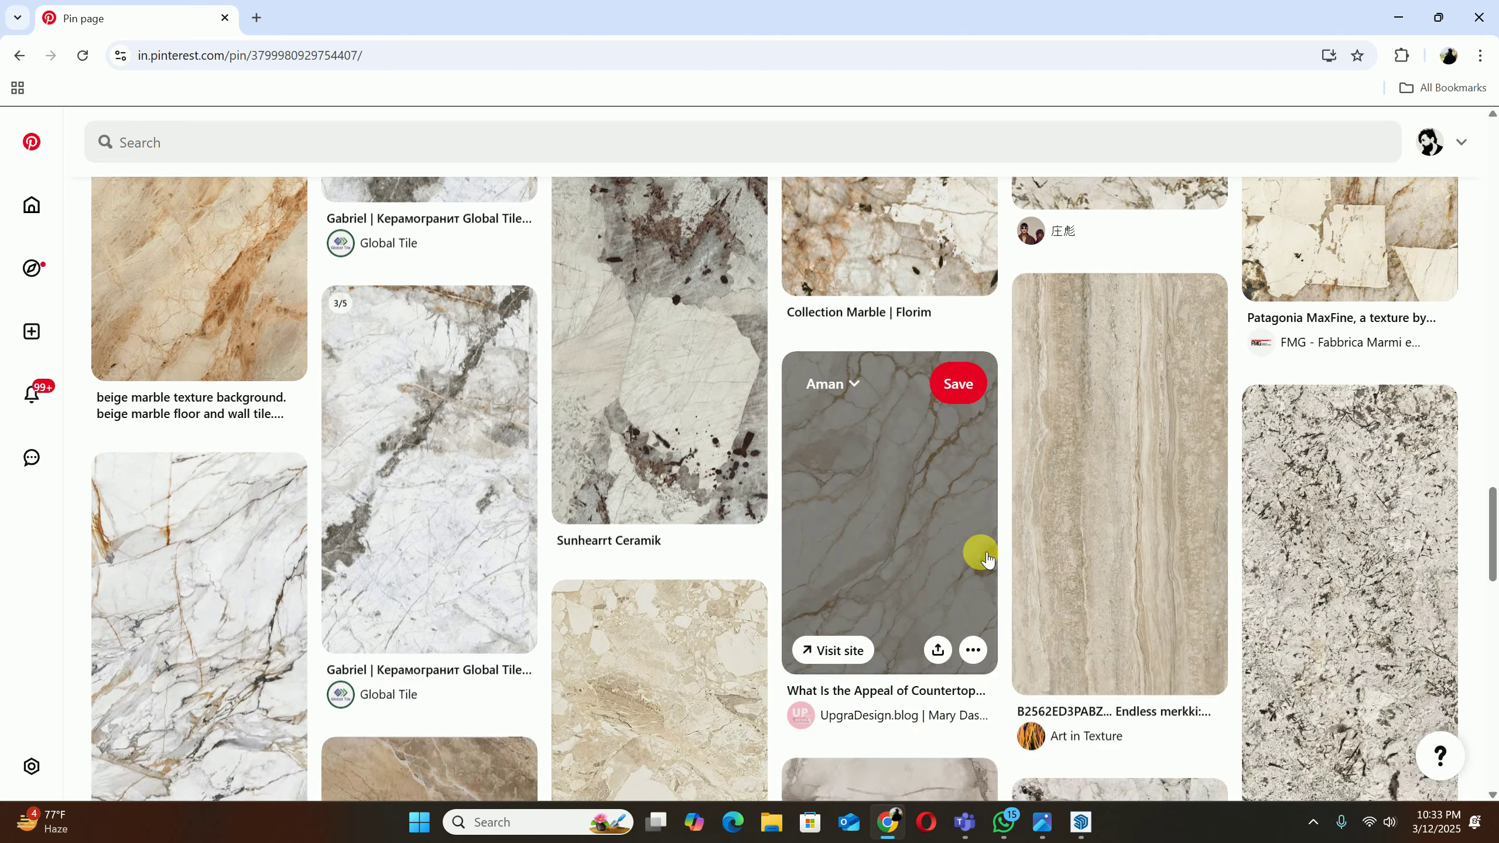
scroll(981, 552, "down", 5)
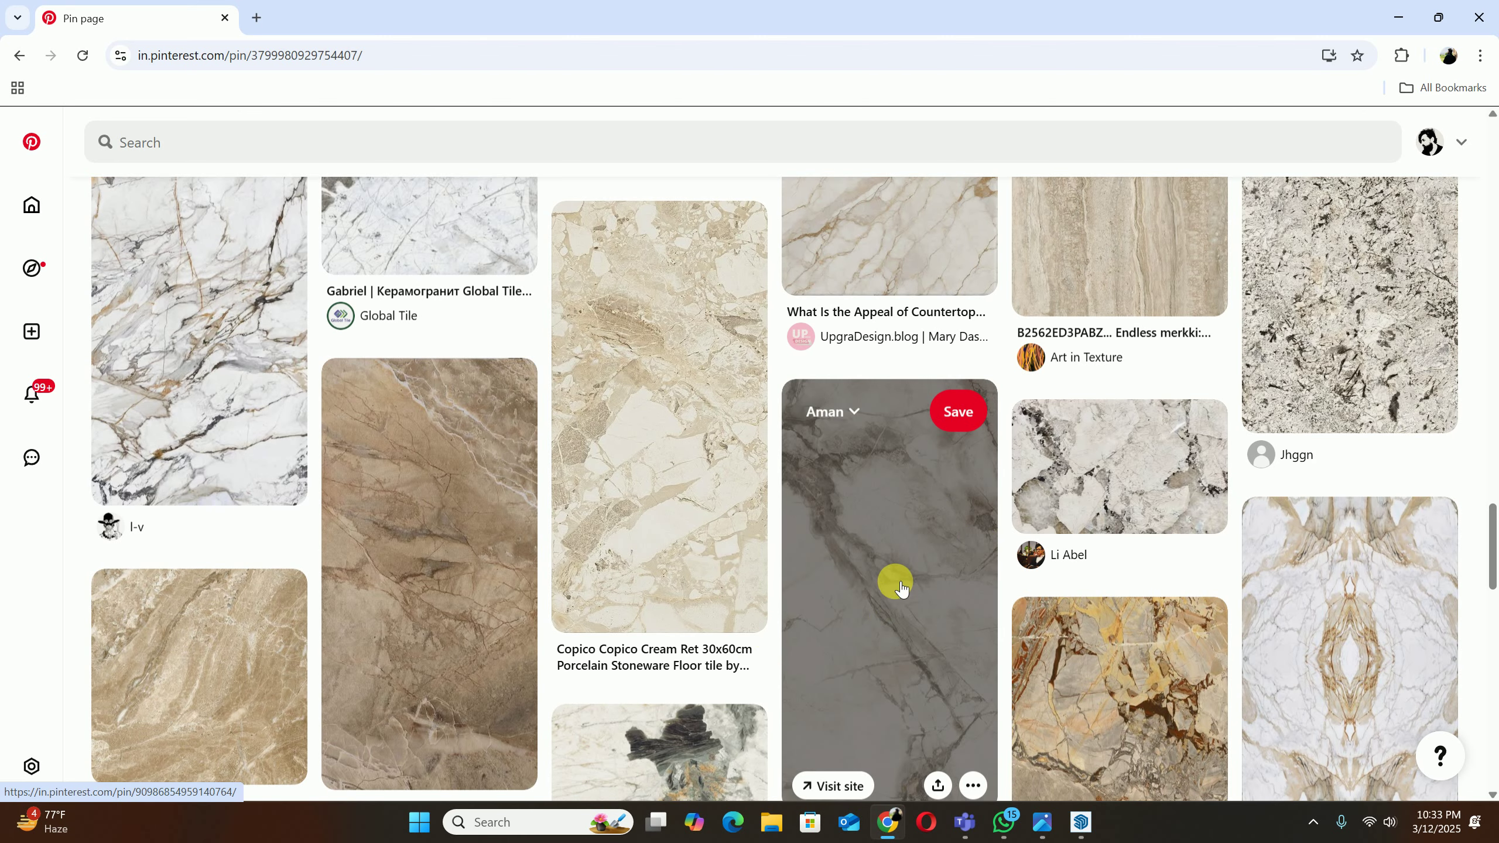
left_click(900, 583)
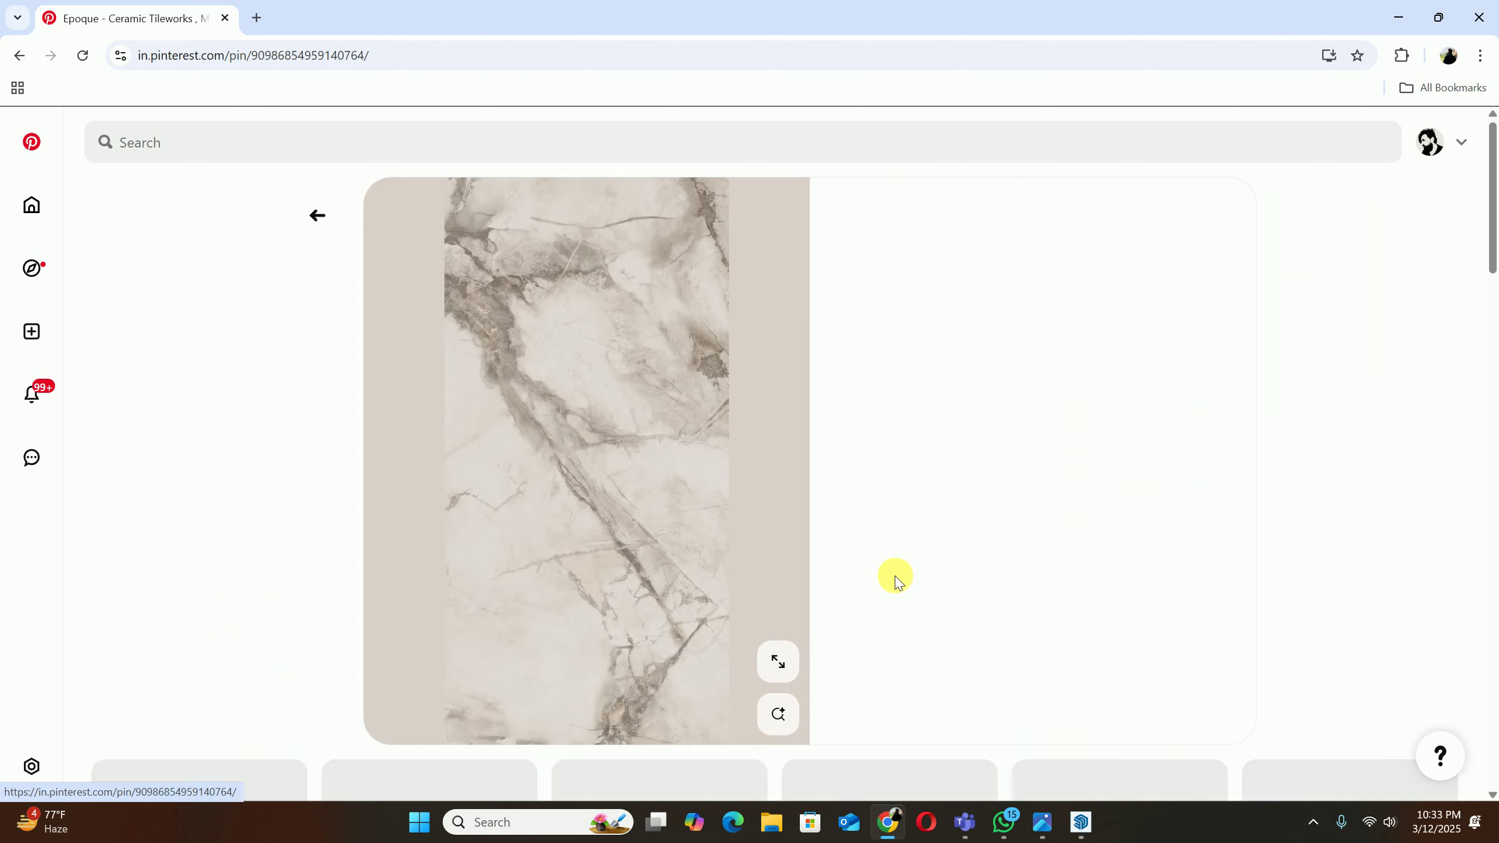
Step: Open the related Sara - kaolin slab pin, check its related pins, and download its image
scroll(575, 488, "down", 5)
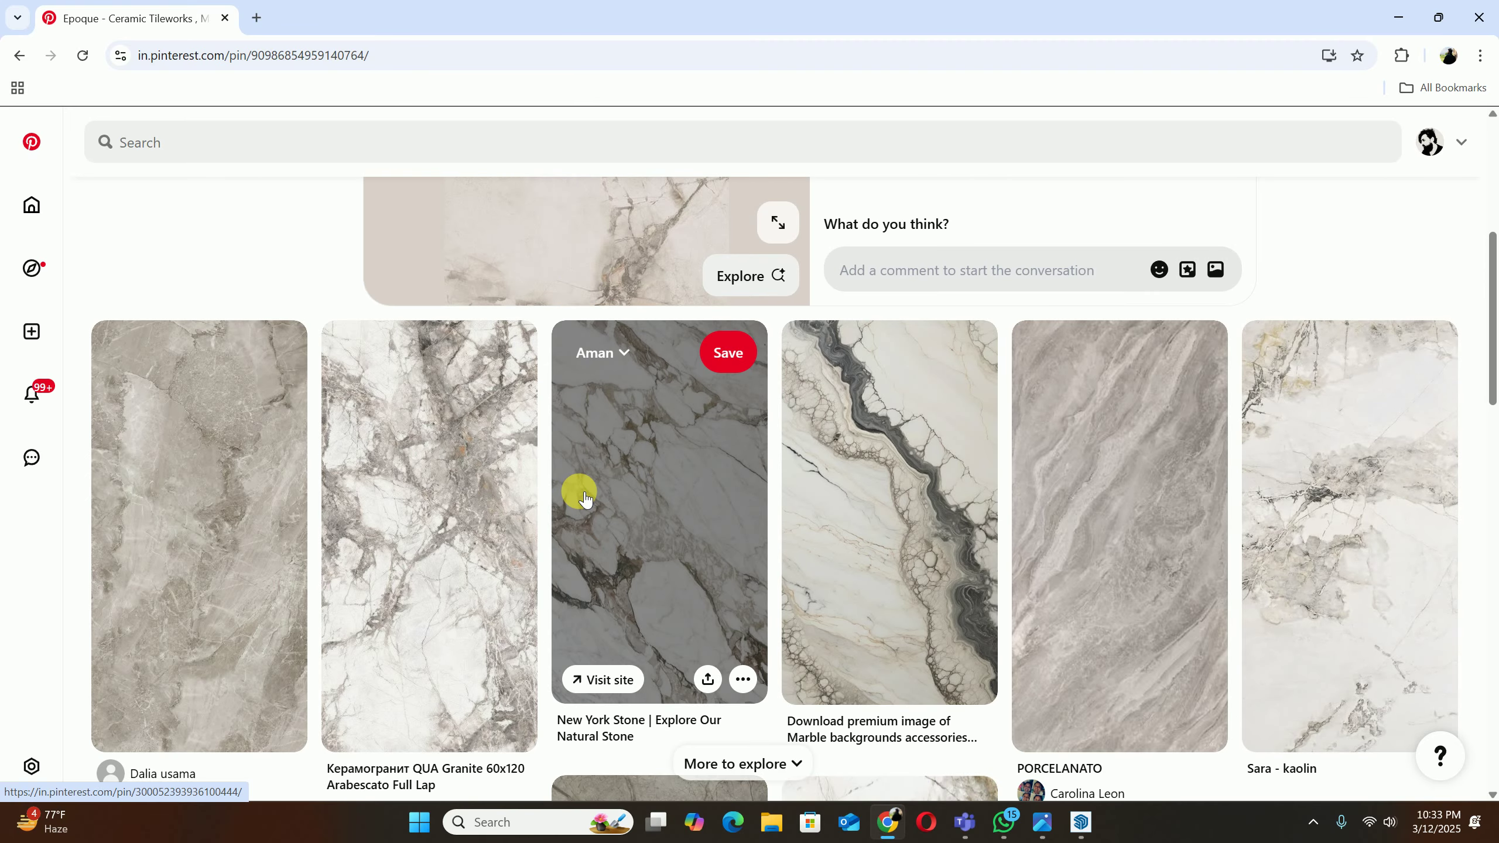
left_click(1348, 455)
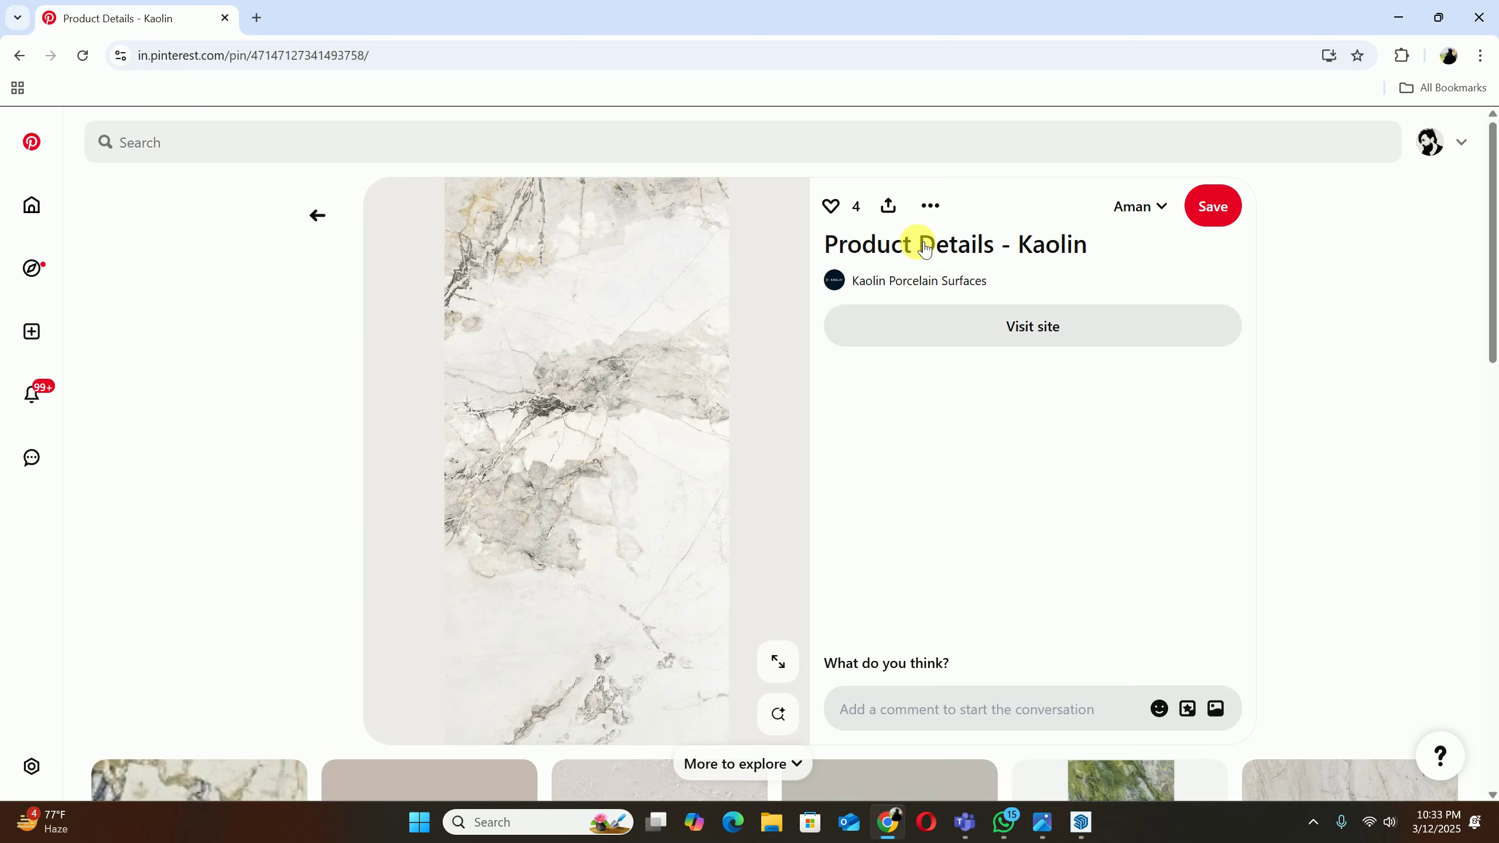
scroll(905, 420, "down", 1)
scroll(906, 420, "down", 3)
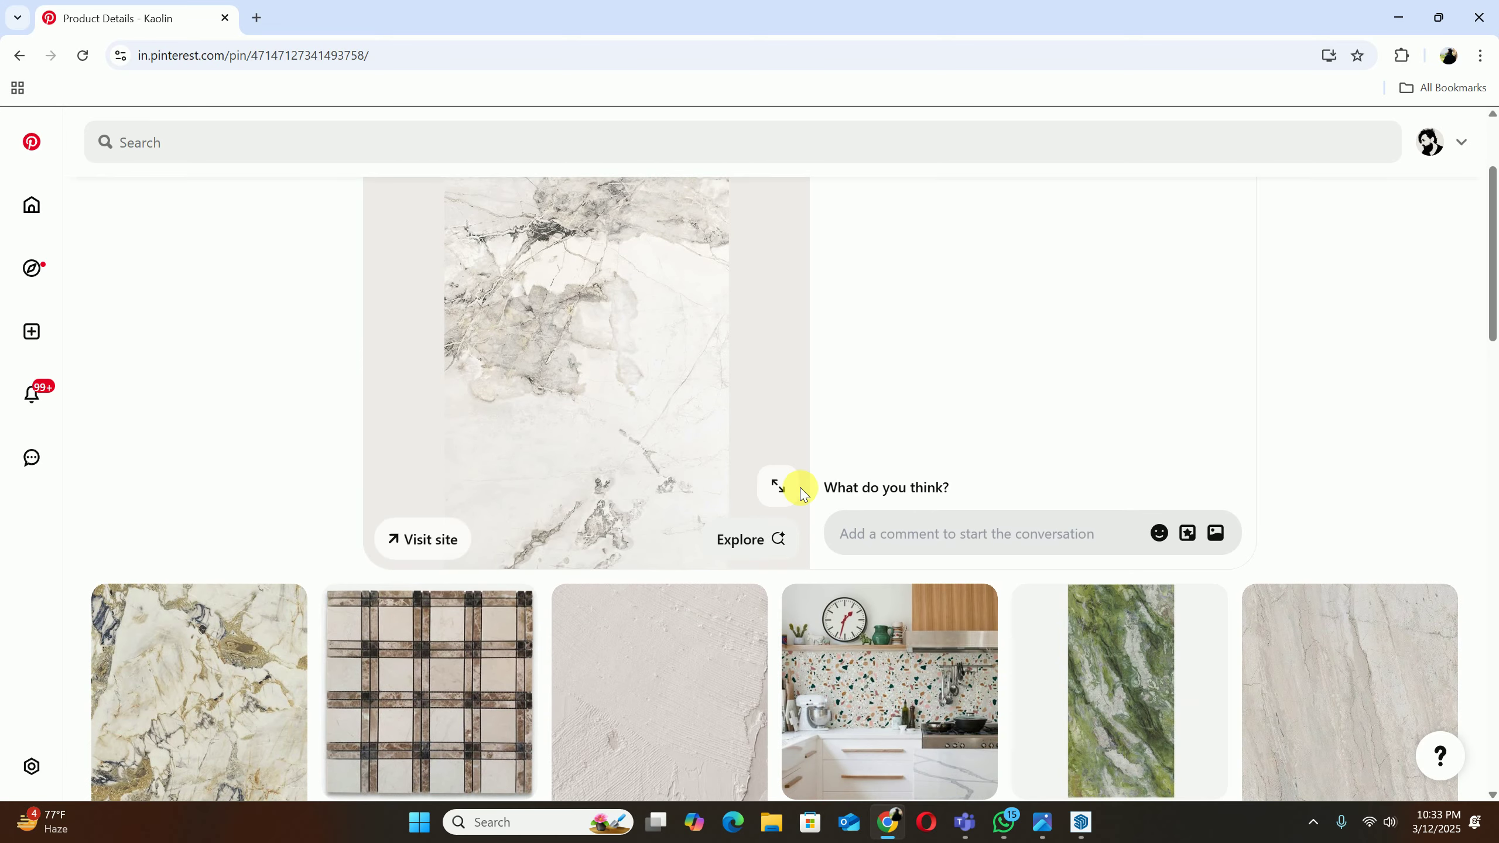
scroll(803, 487, "down", 6)
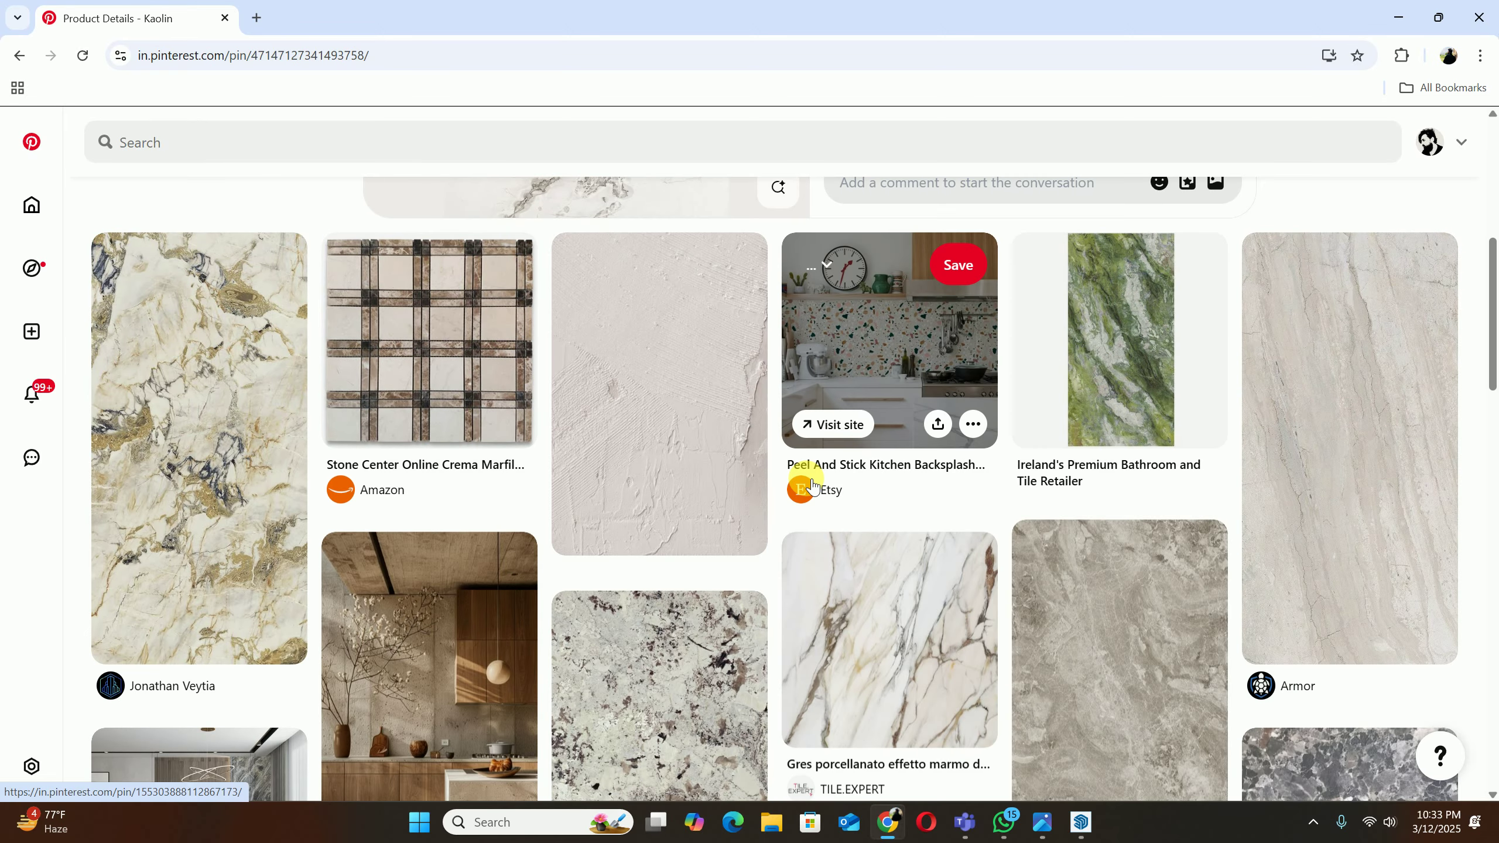
scroll(813, 488, "up", 9)
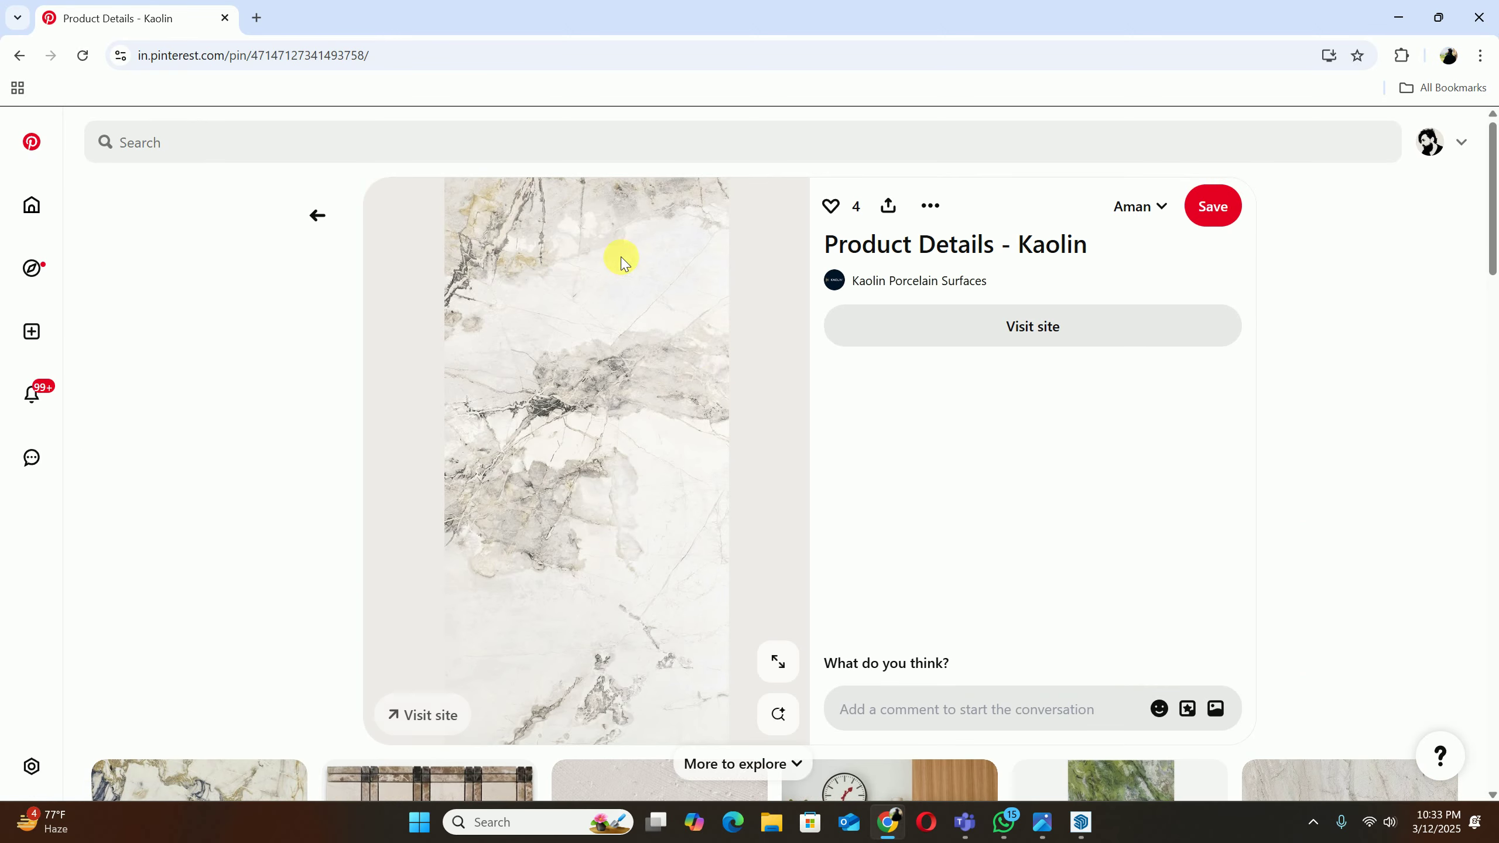
left_click(929, 205)
left_click(893, 262)
Step: Look through the pins related to the Kaolin slab for another stone texture that suits the tabletop
scroll(687, 361, "down", 15)
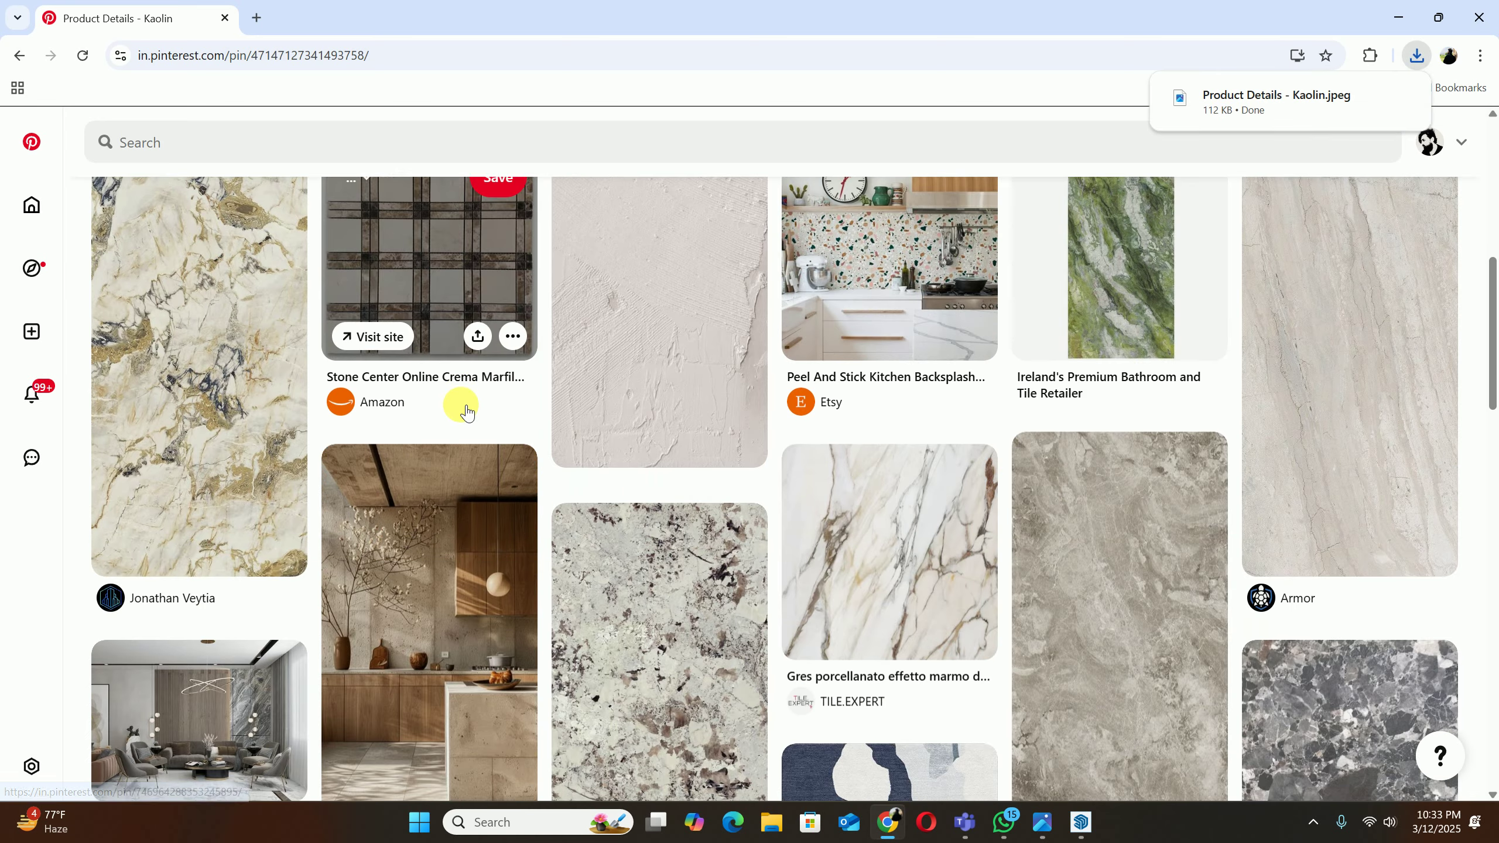
scroll(472, 418, "down", 10)
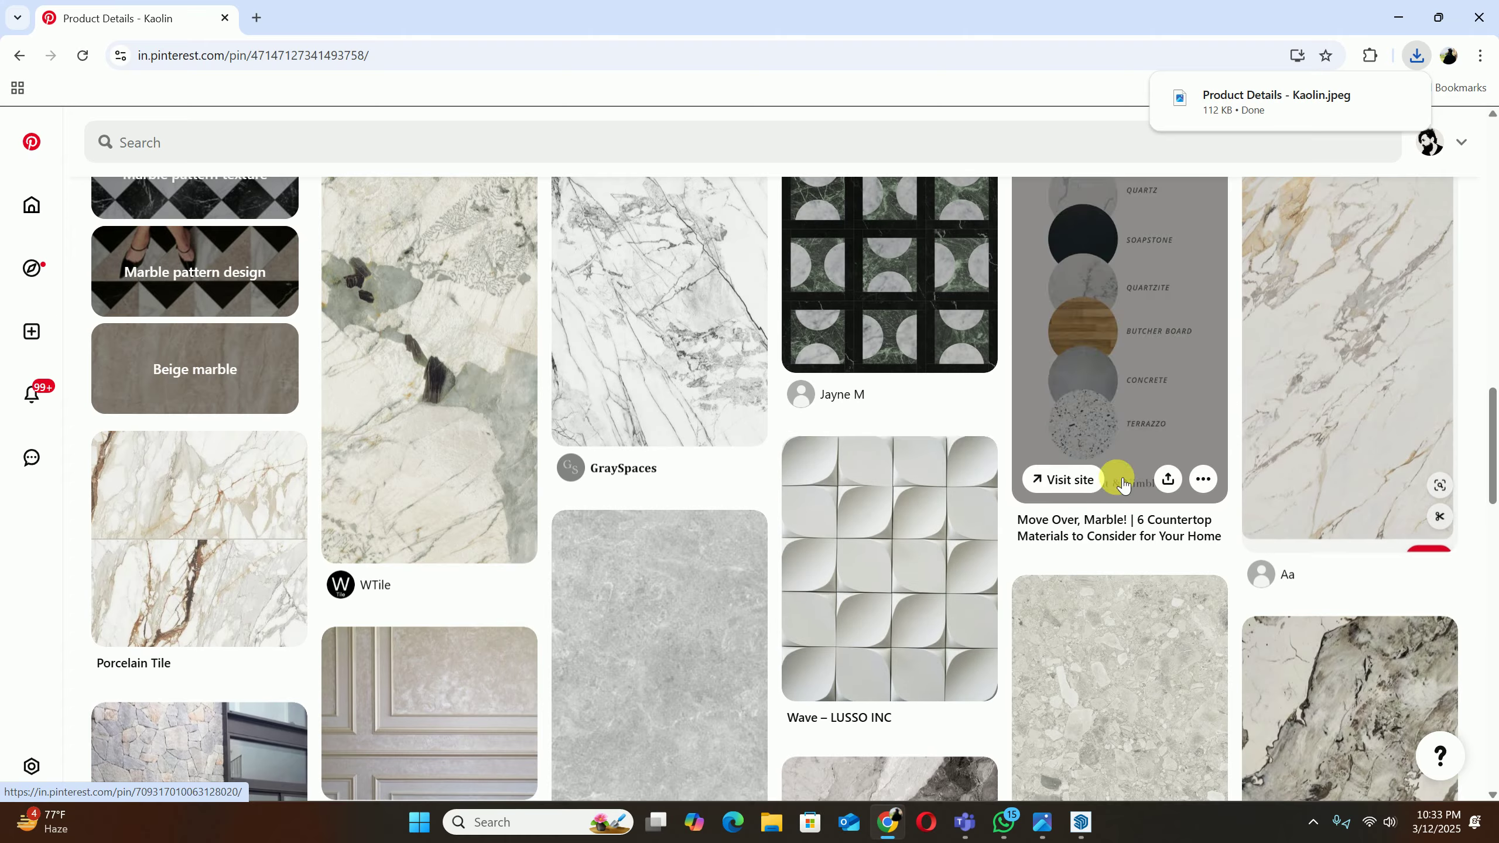
scroll(1008, 467, "down", 4)
scroll(994, 470, "down", 4)
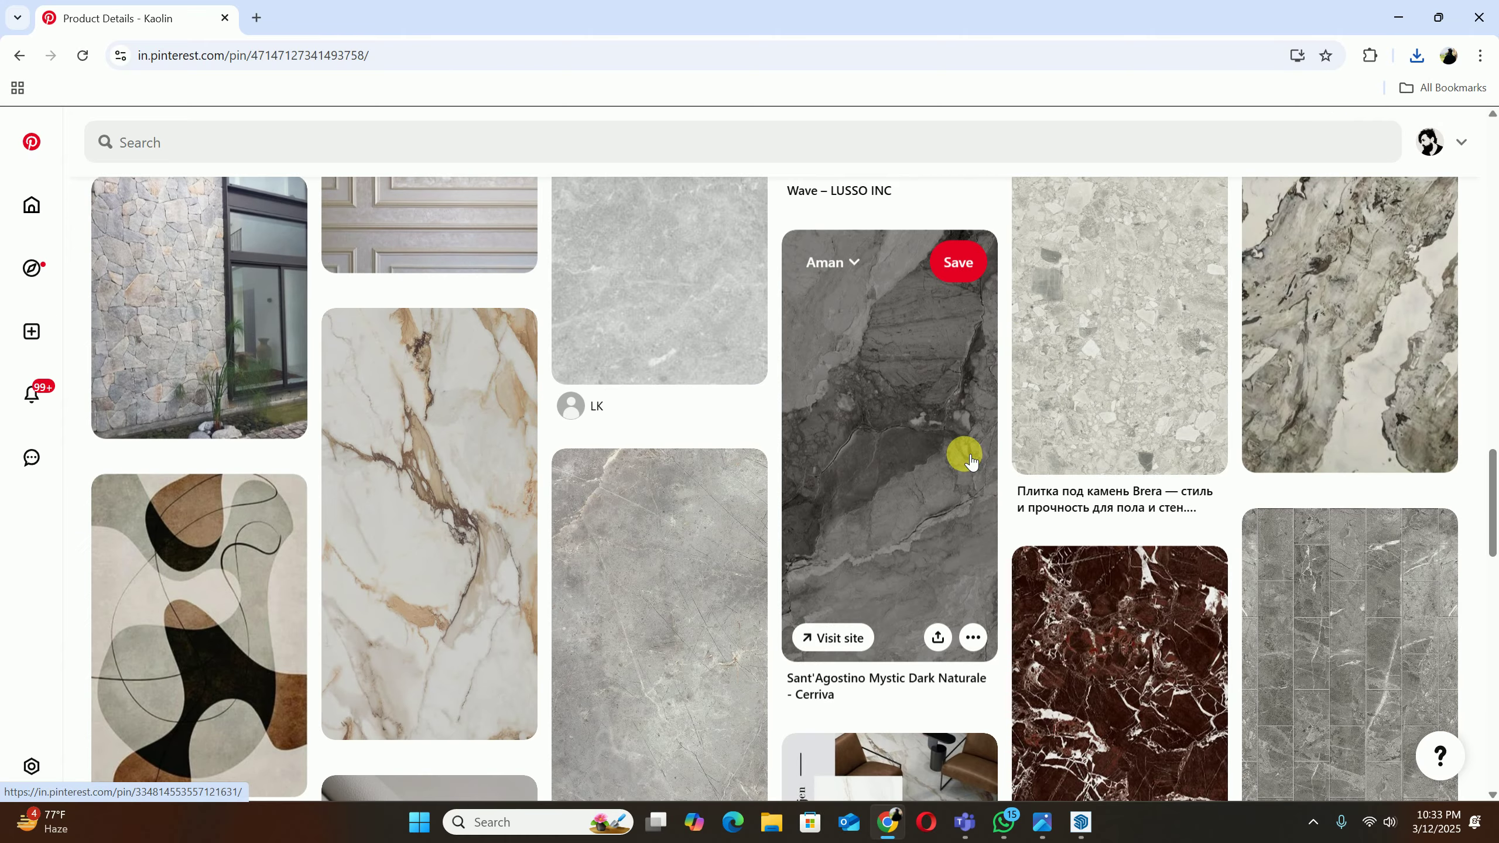
scroll(970, 461, "down", 9)
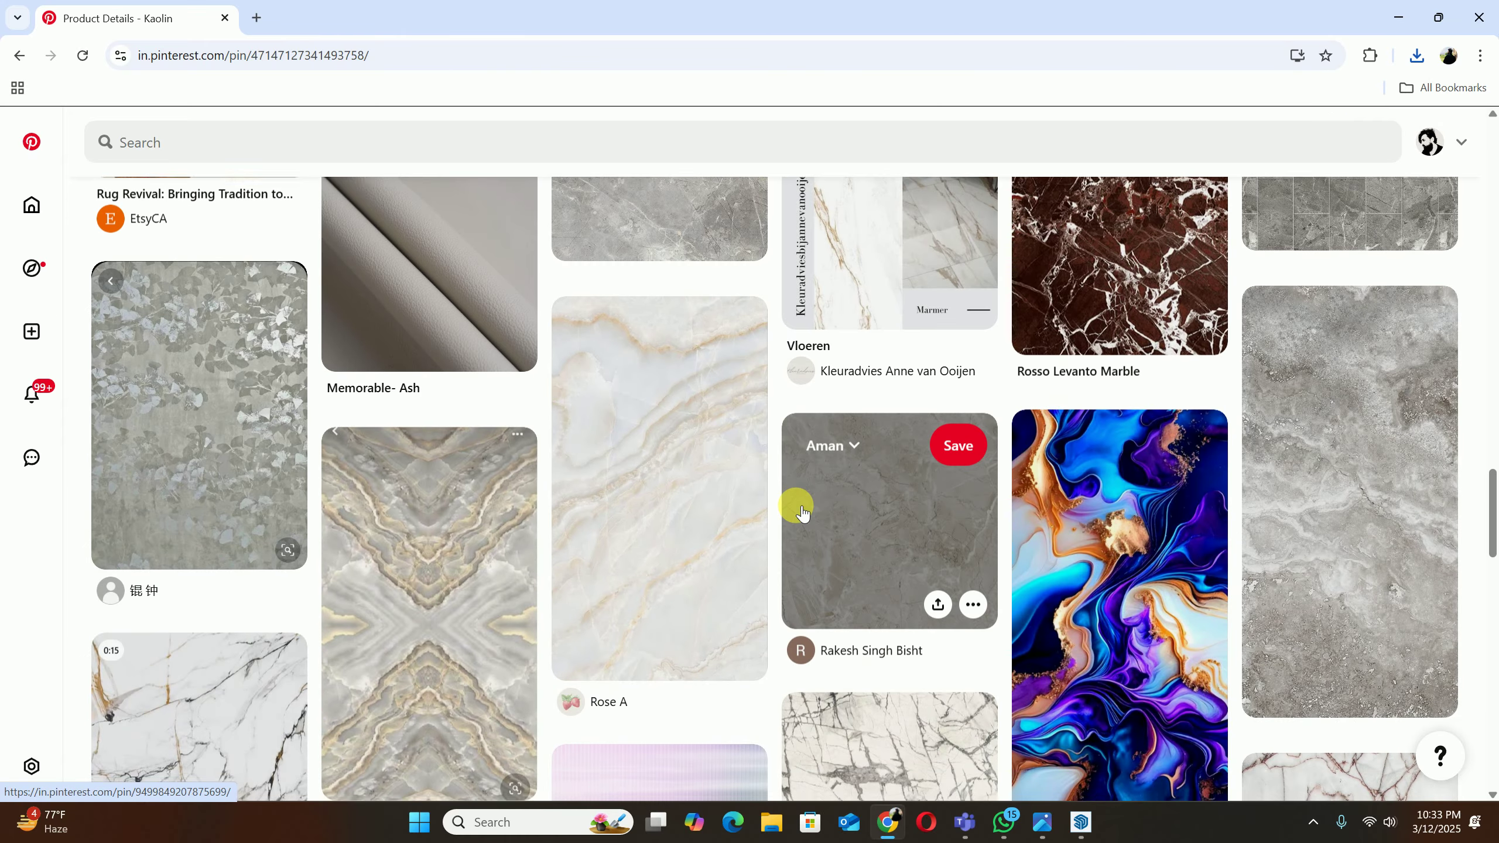
scroll(801, 512, "down", 4)
scroll(801, 512, "up", 12)
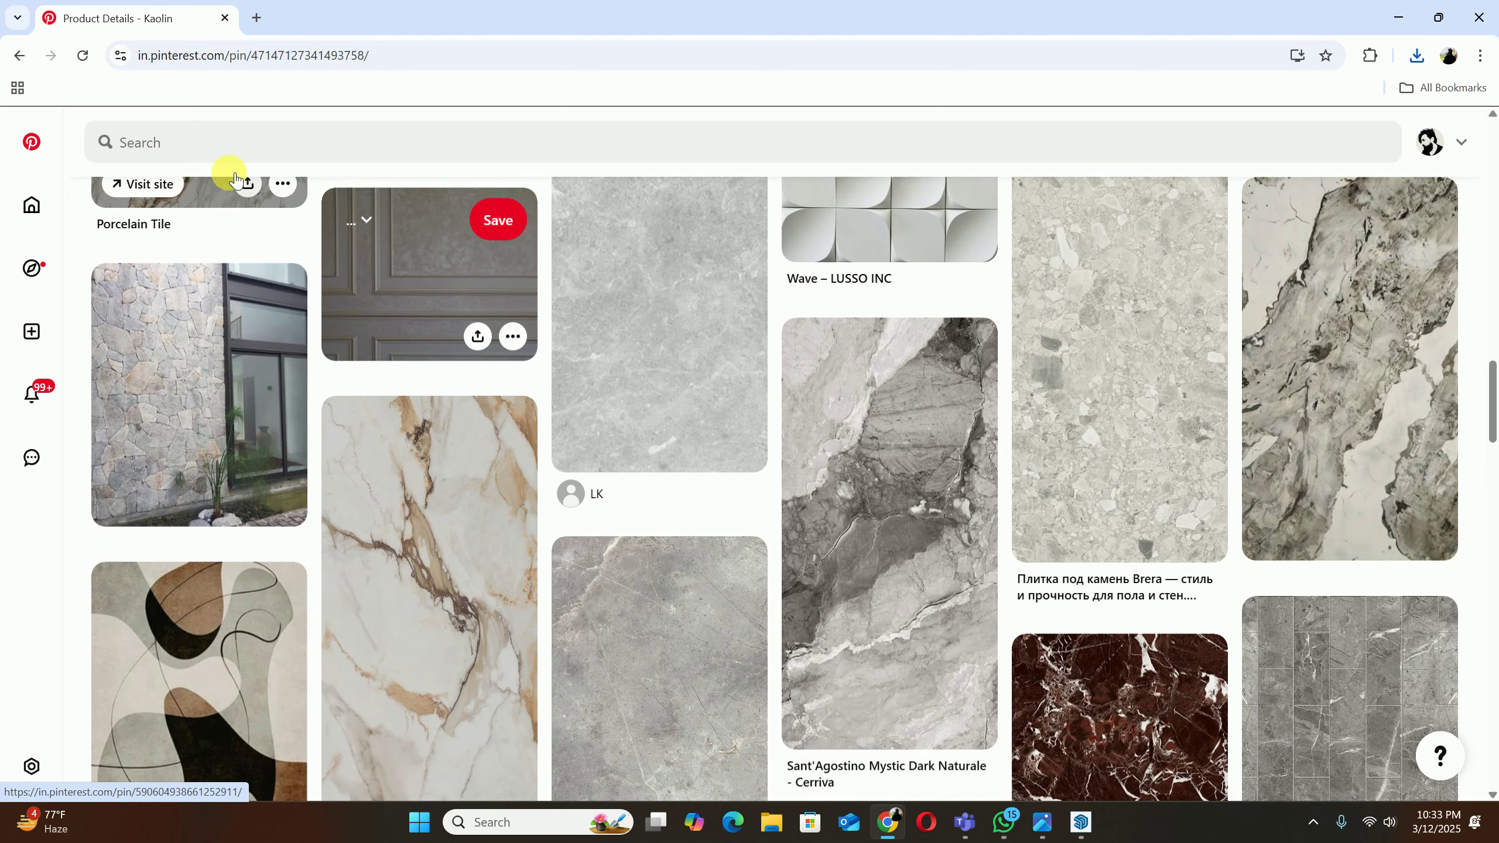
Step: Search Pinterest for "white stone texture"
left_click(224, 156)
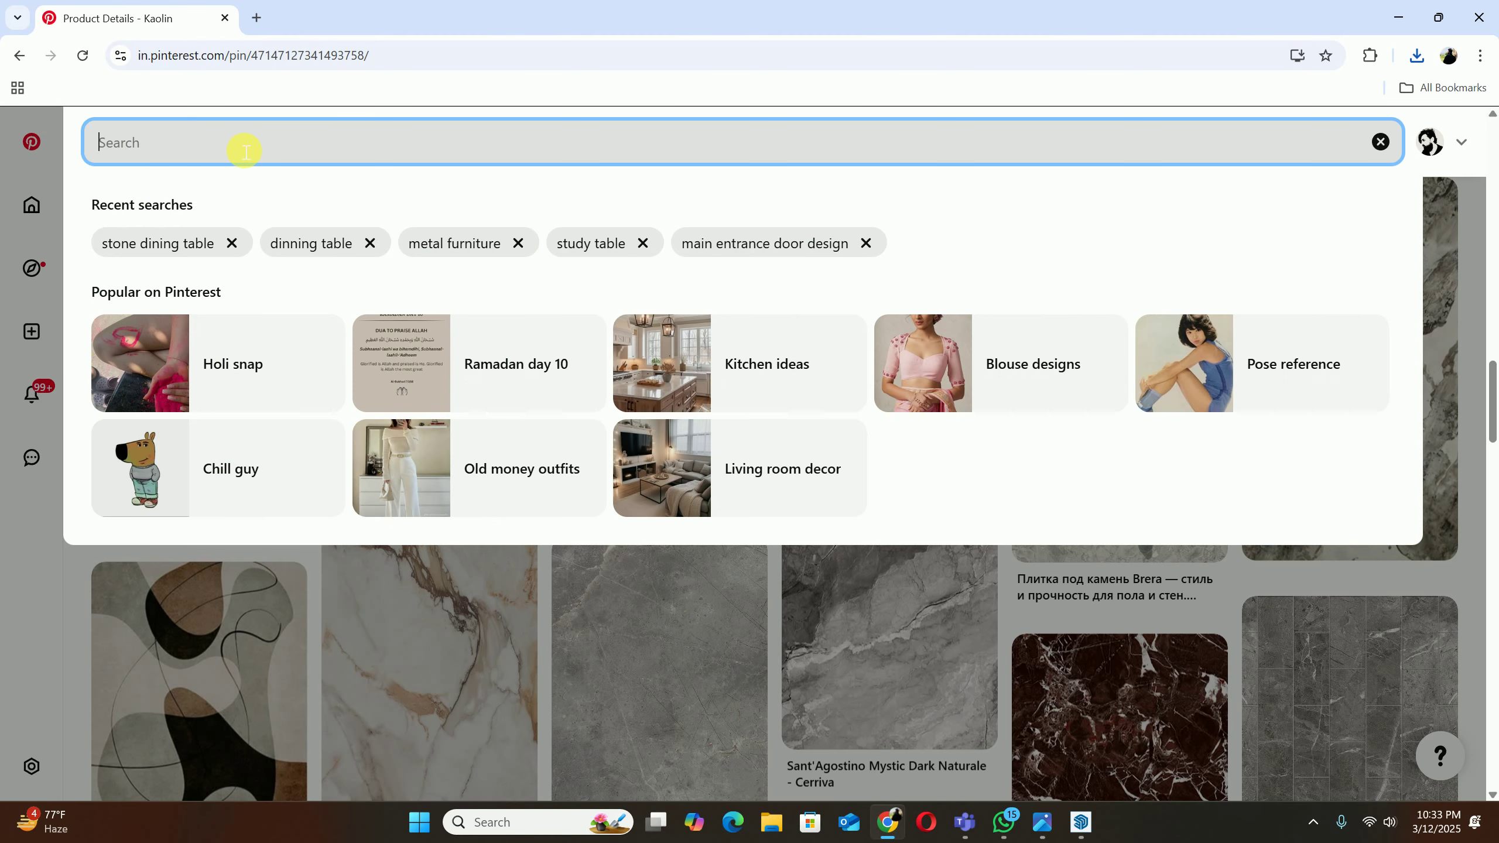
type("white ")
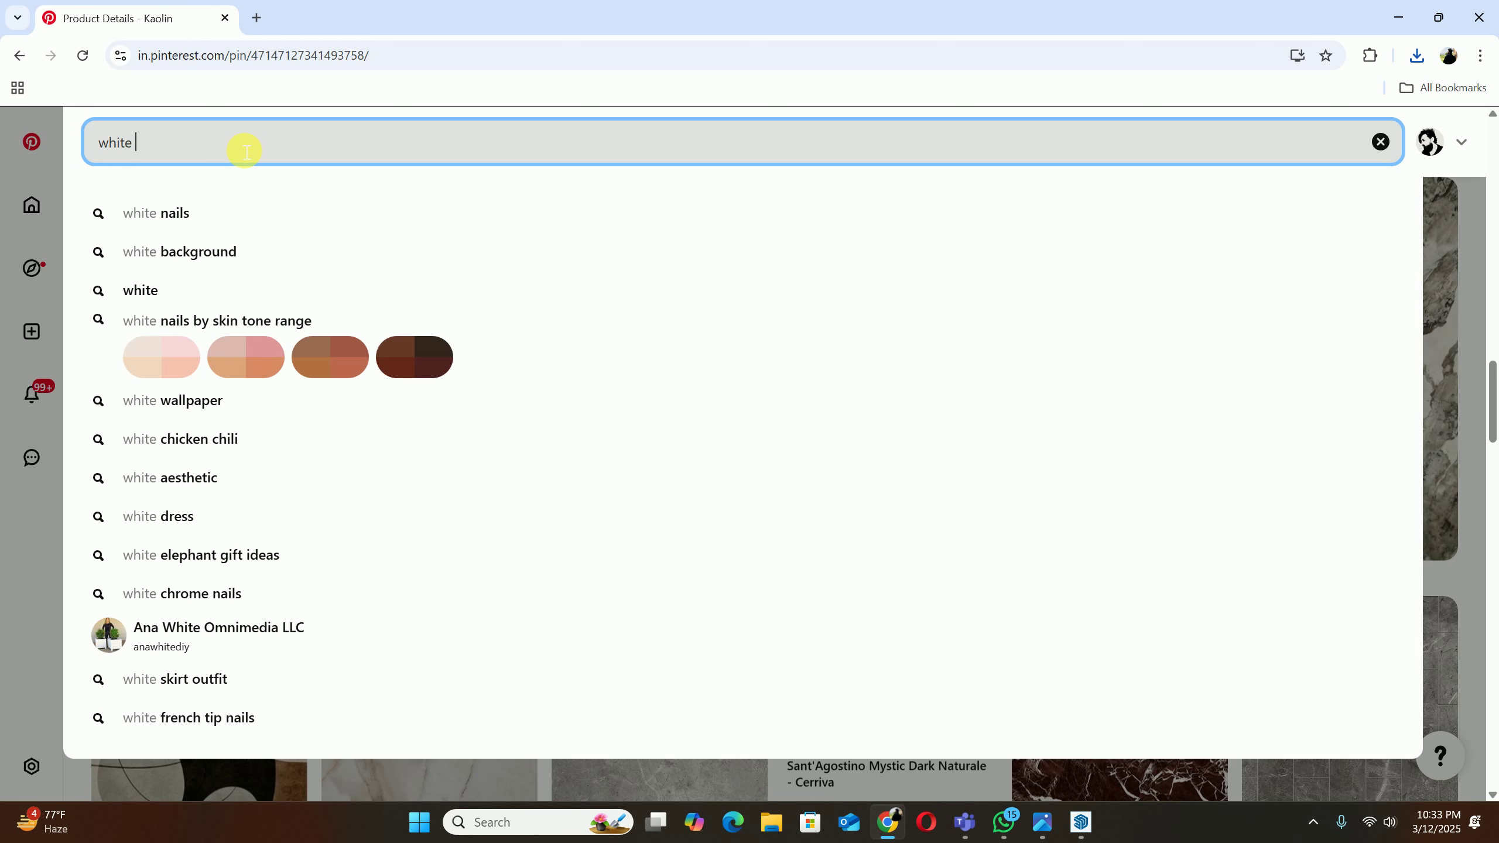
type("st")
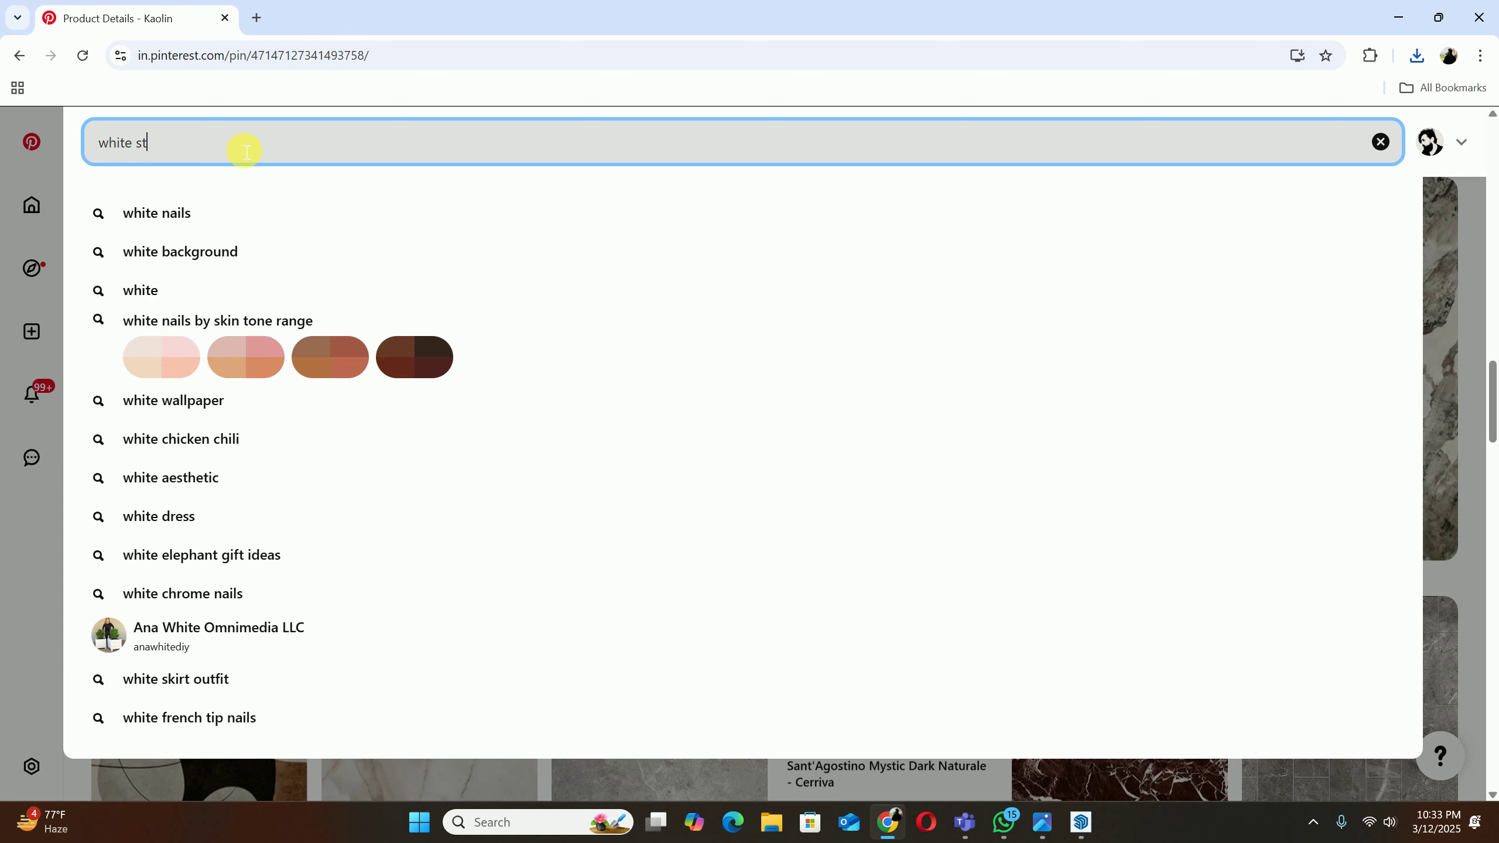
type("one texture")
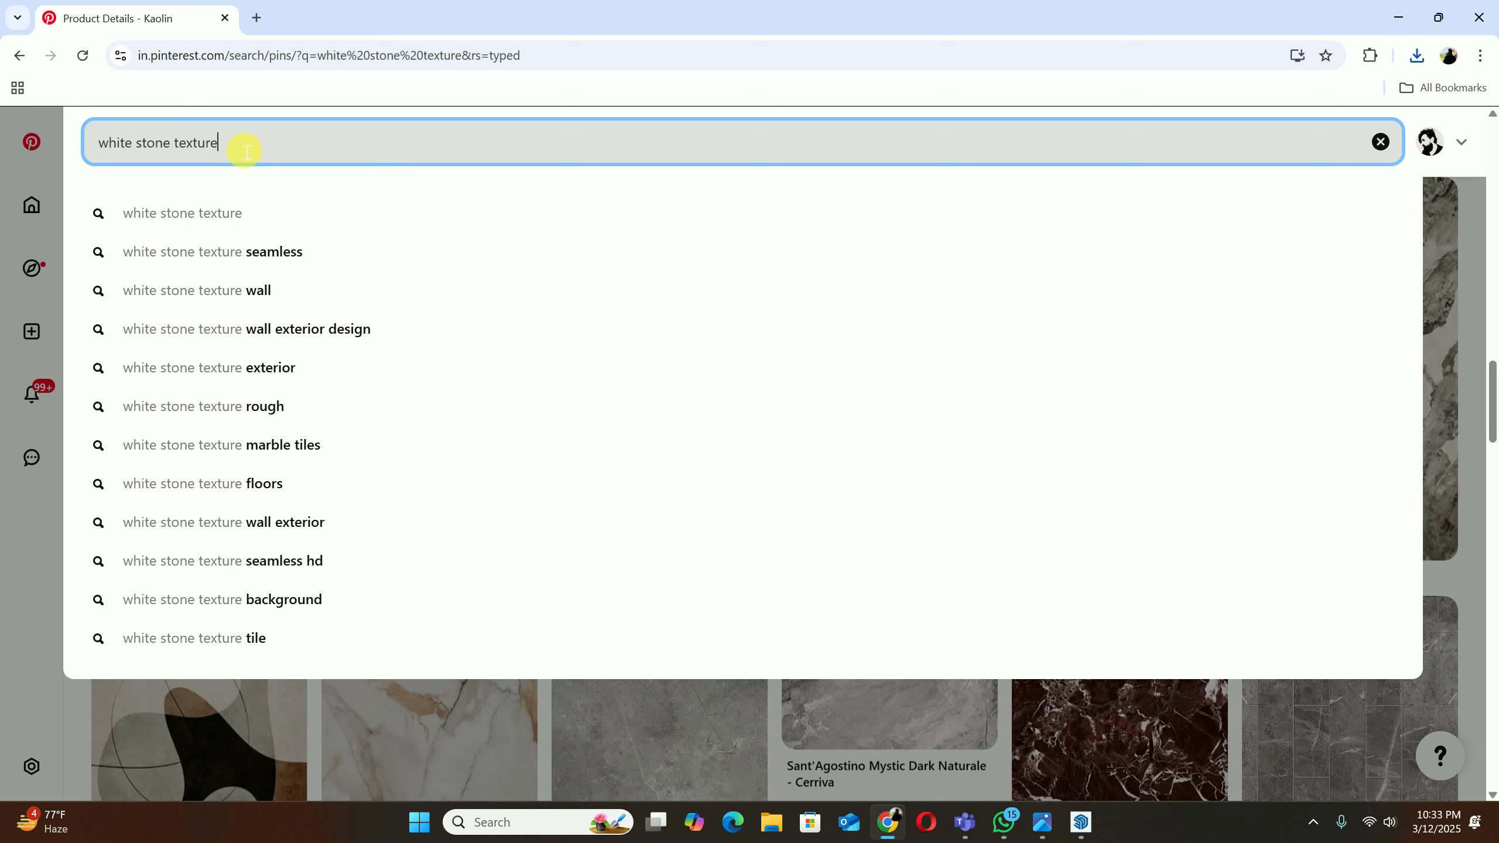
key("Return")
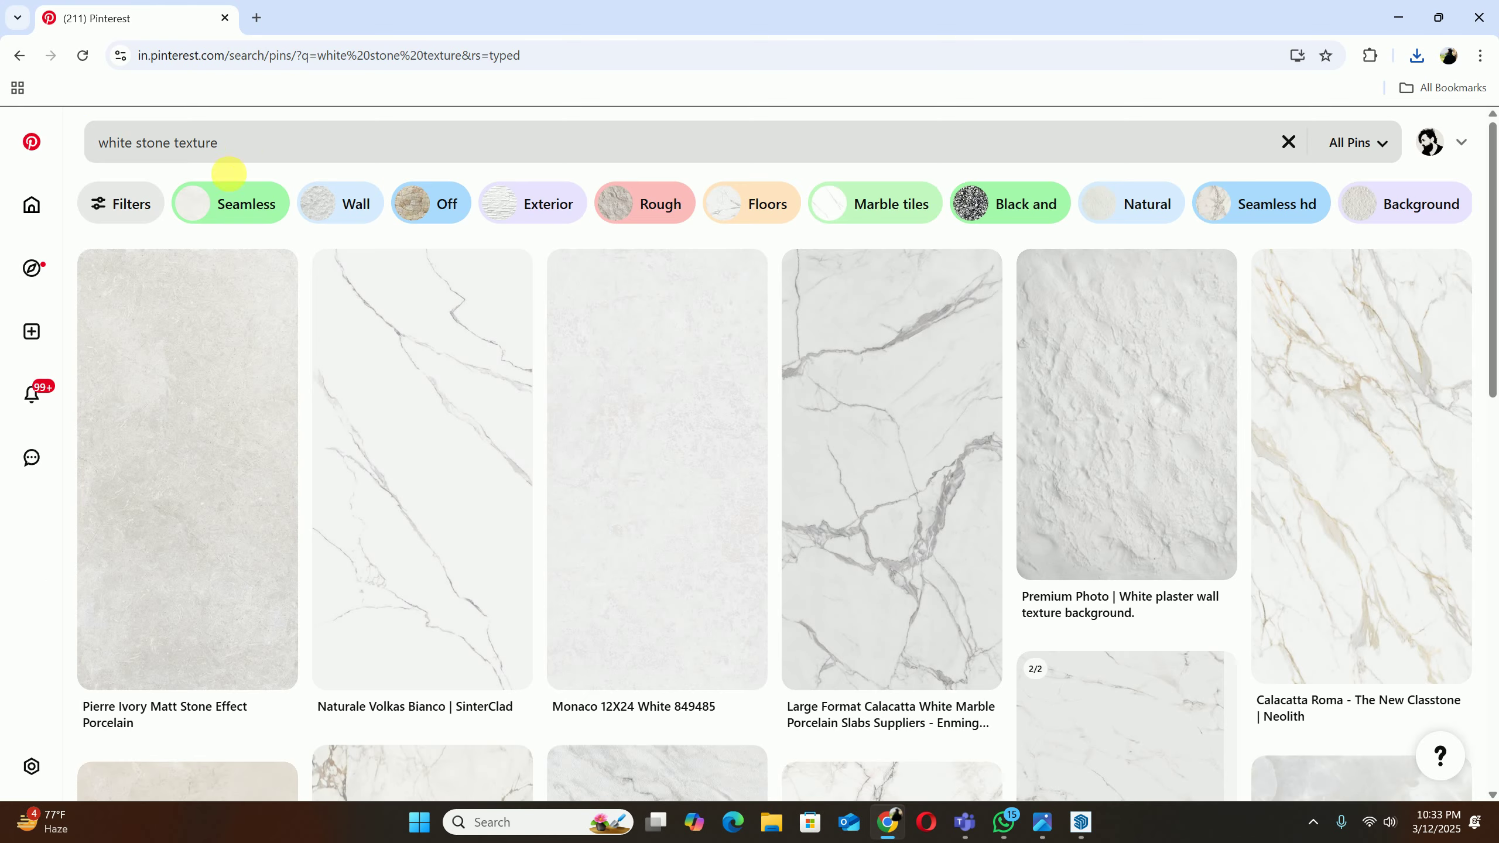
Step: Browse the white stone texture results and open the Luxury white statuario marble stone texture pin
scroll(529, 355, "down", 1)
scroll(529, 354, "down", 10)
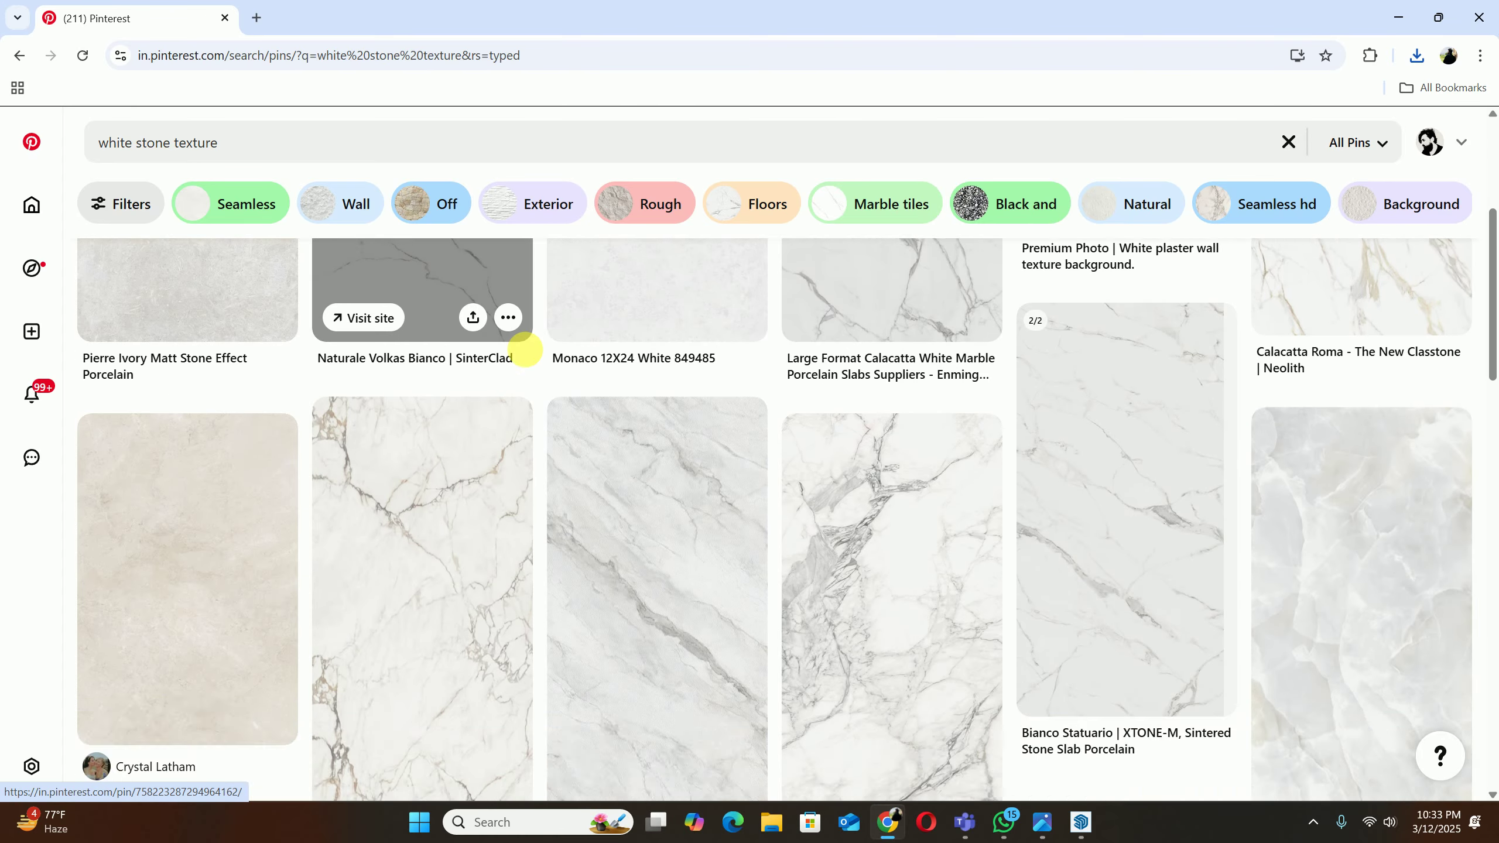
scroll(540, 365, "down", 4)
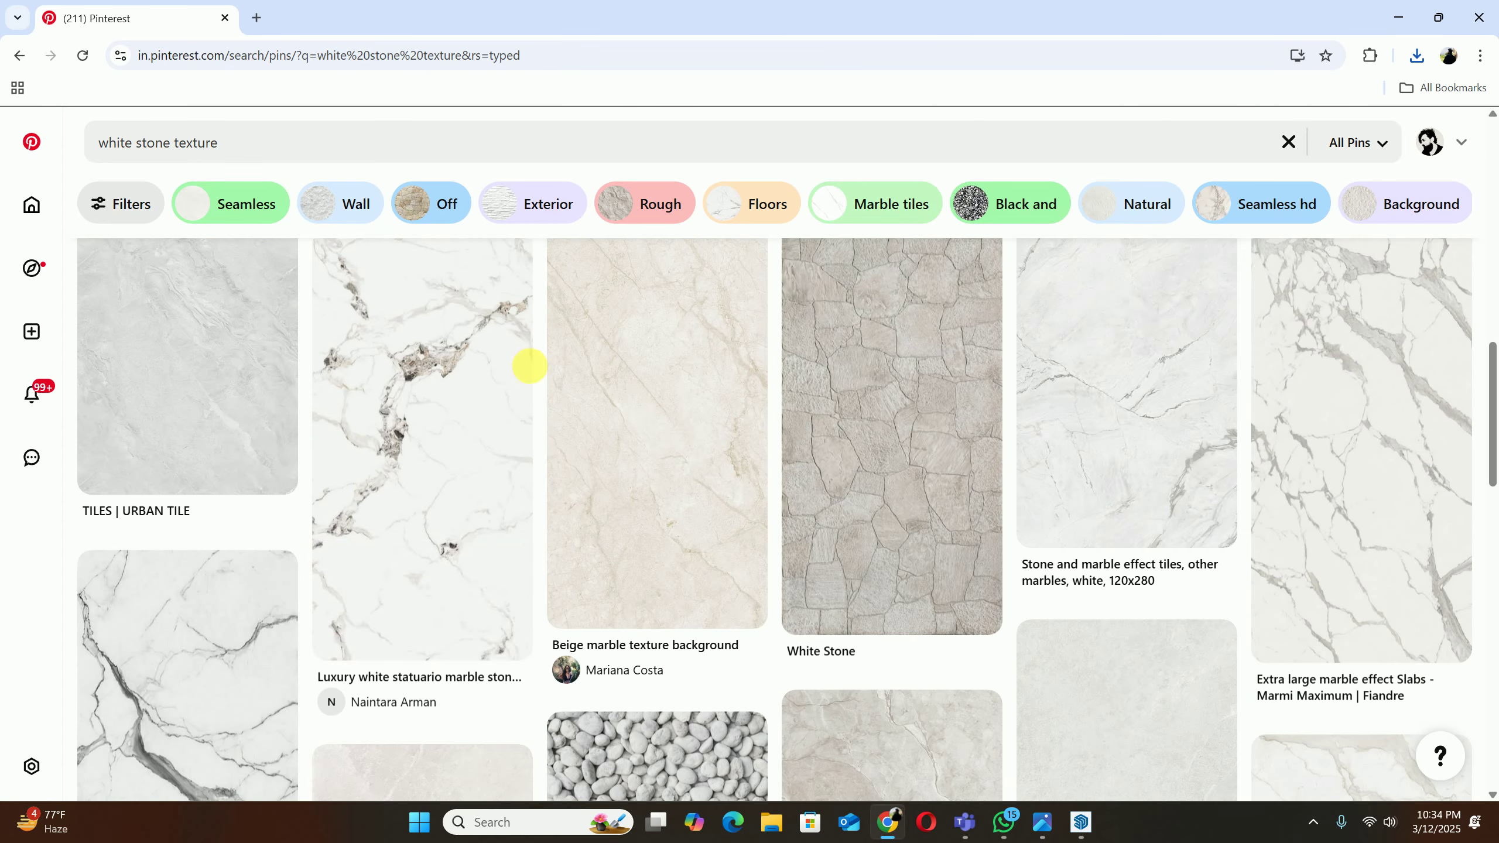
left_click(528, 368)
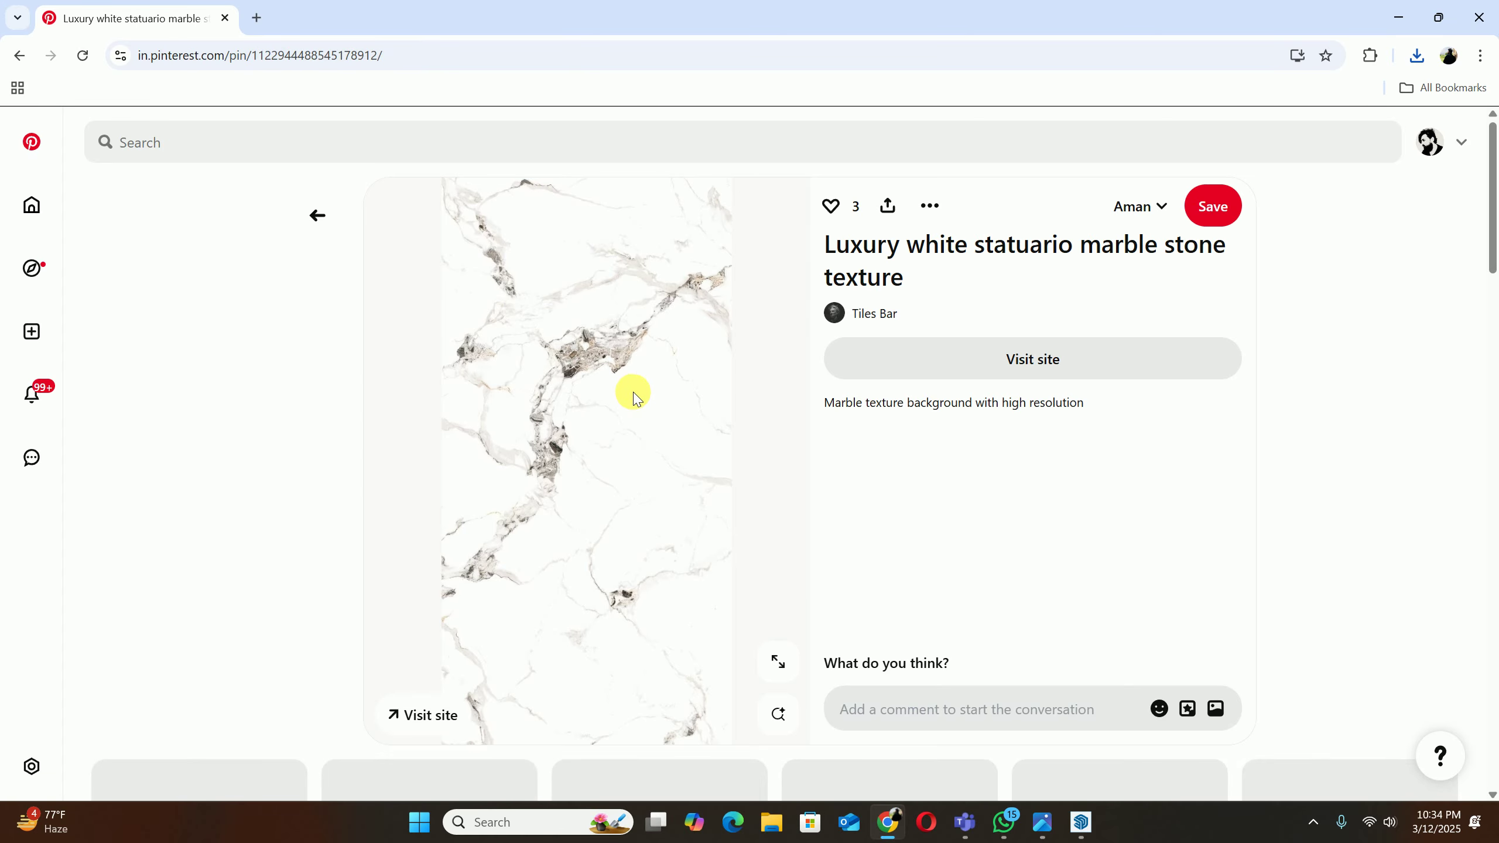
Step: Browse the pins related to the Luxury white statuario marble and open the wide cream slab pin with grey and brown patches
scroll(621, 385, "down", 6)
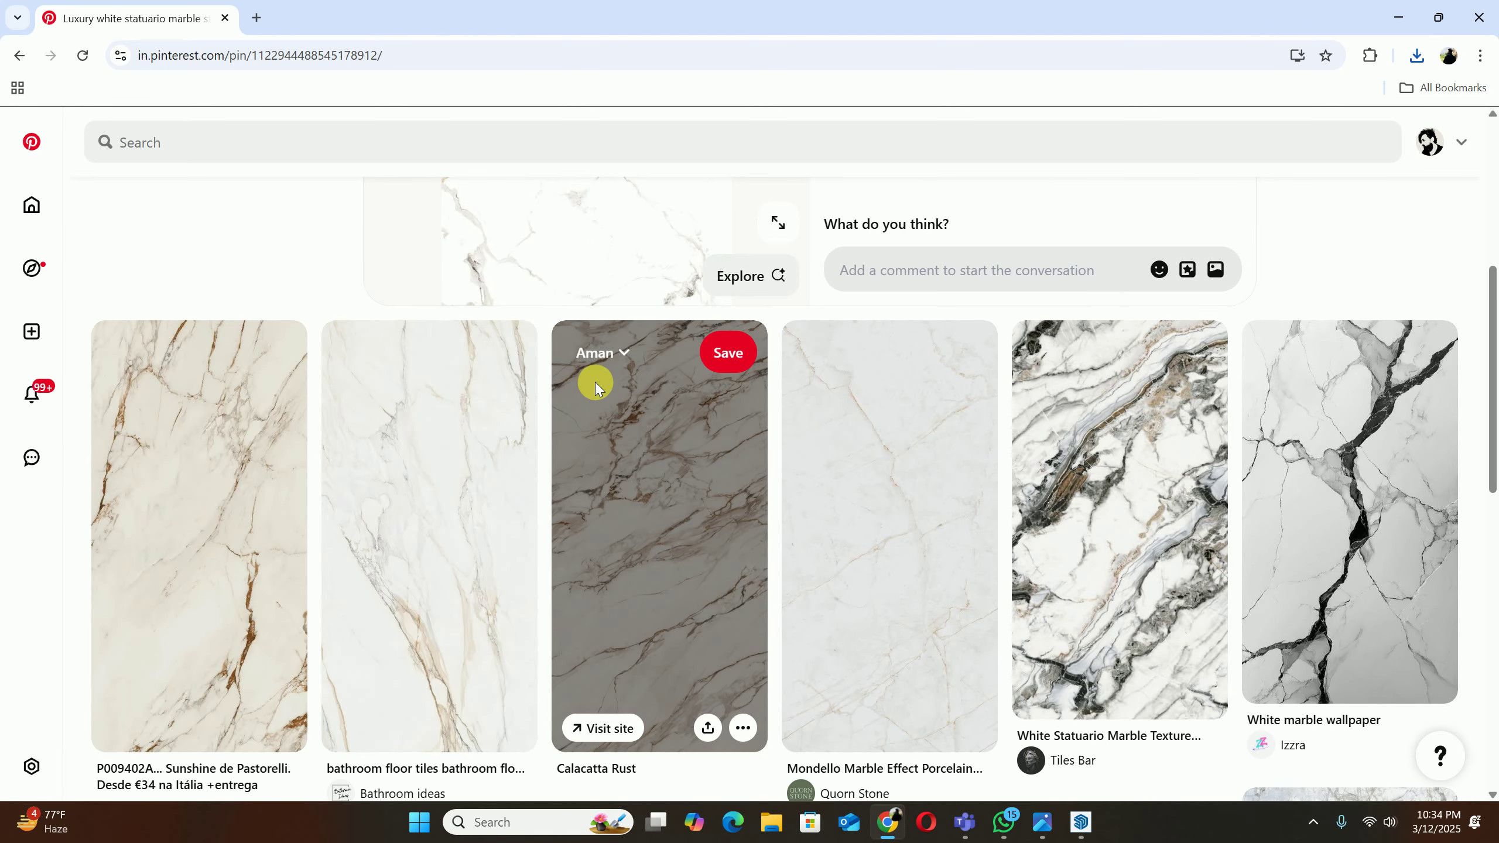
scroll(594, 387, "up", 6)
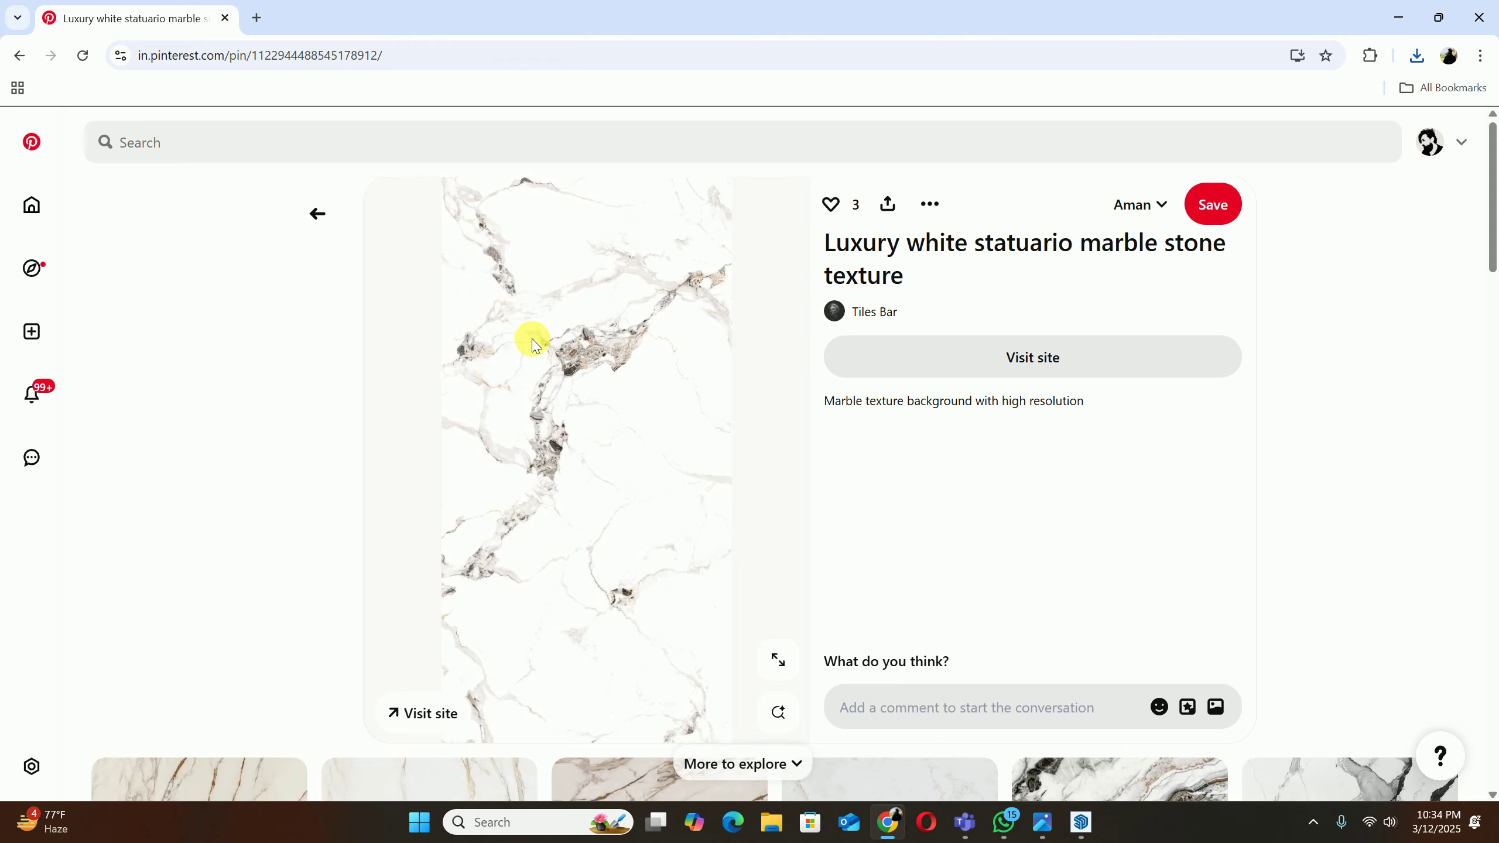
scroll(534, 345, "down", 10)
scroll(536, 347, "down", 10)
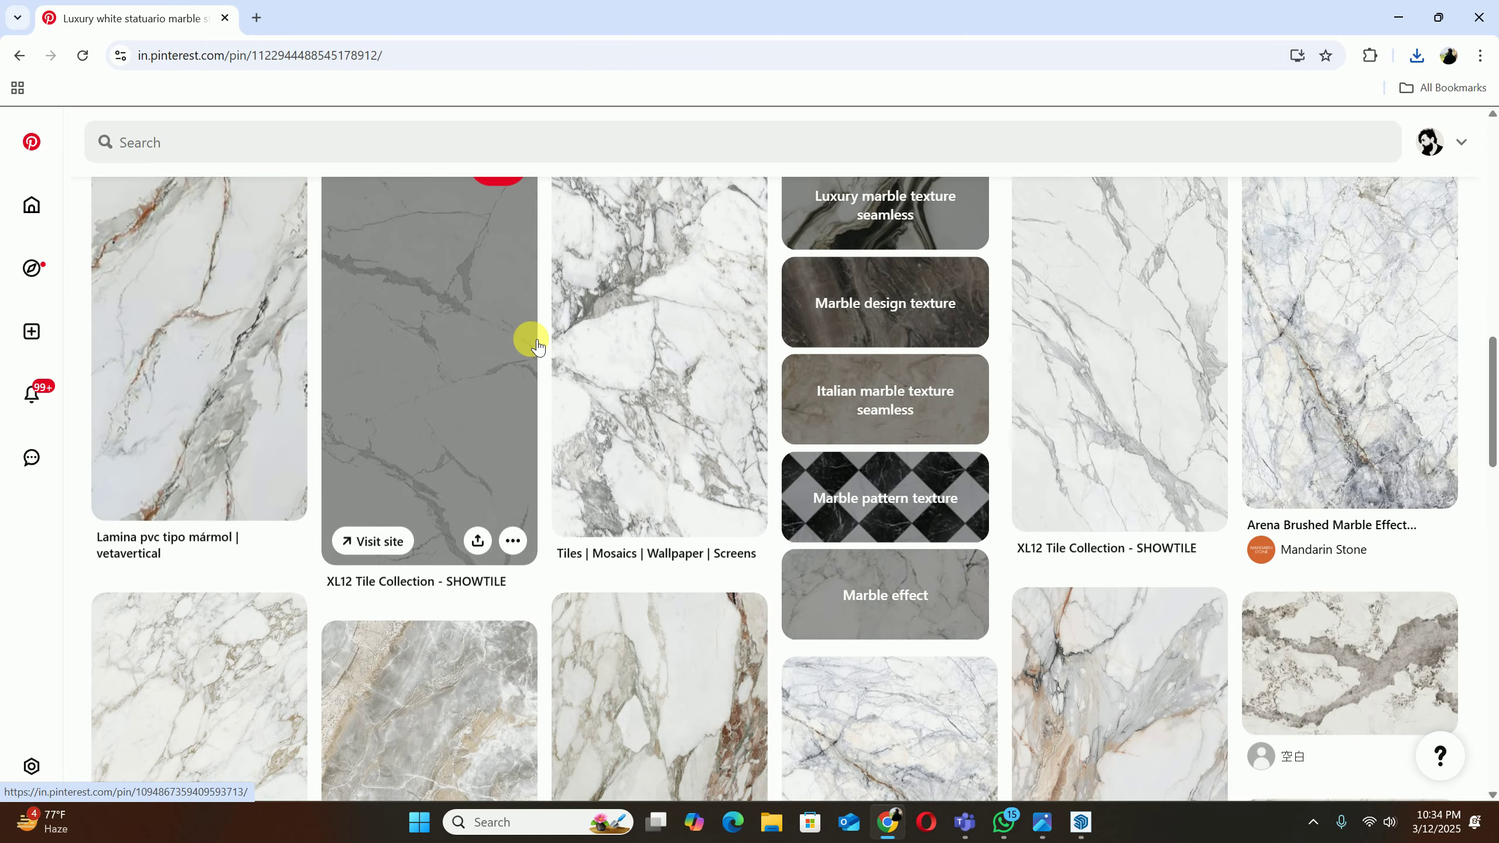
scroll(535, 347, "down", 3)
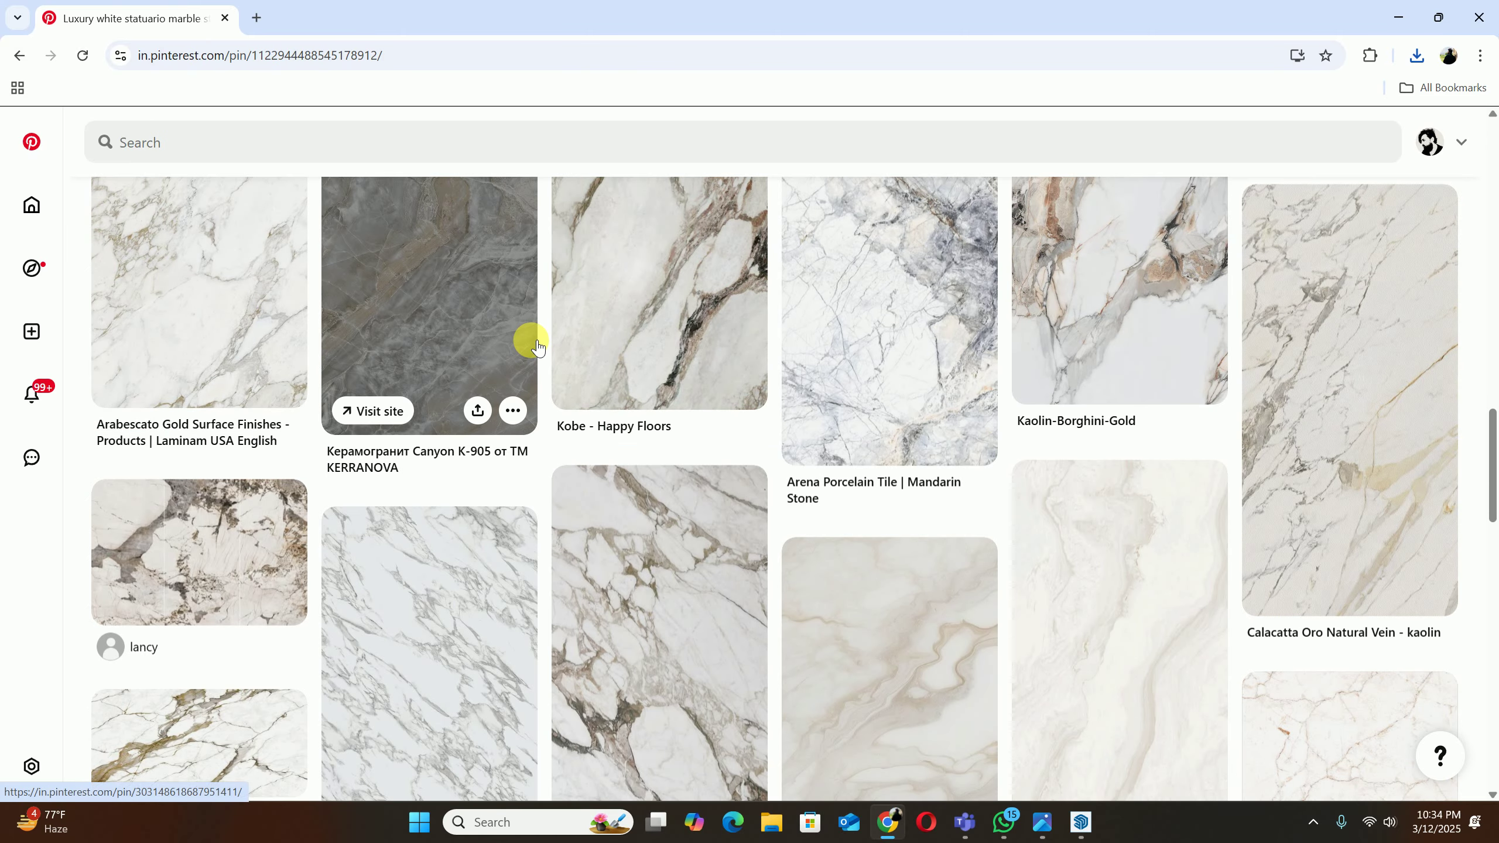
scroll(533, 342, "down", 5)
scroll(513, 335, "up", 4)
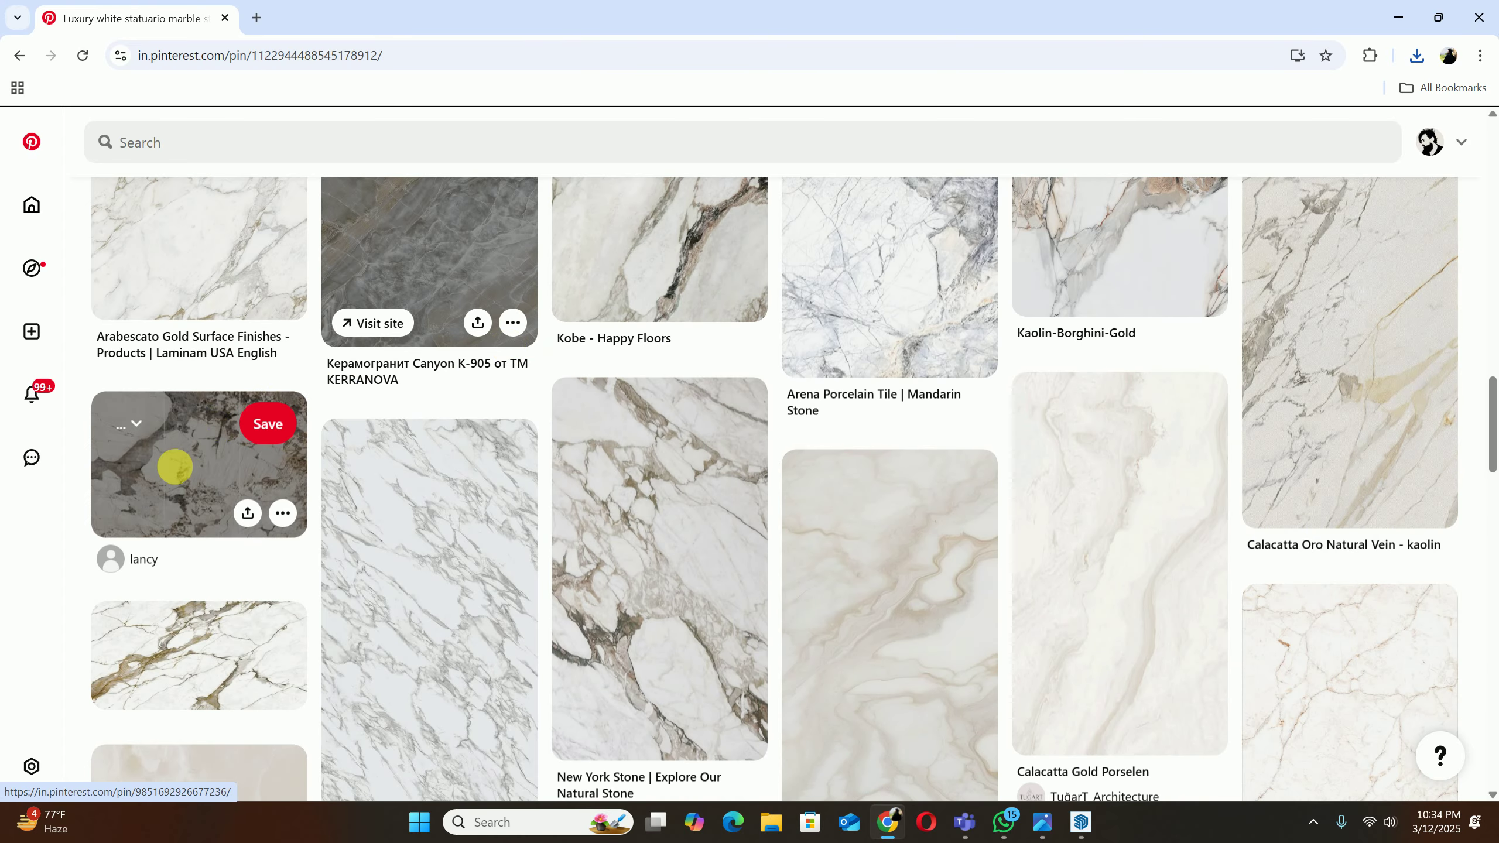
left_click(171, 473)
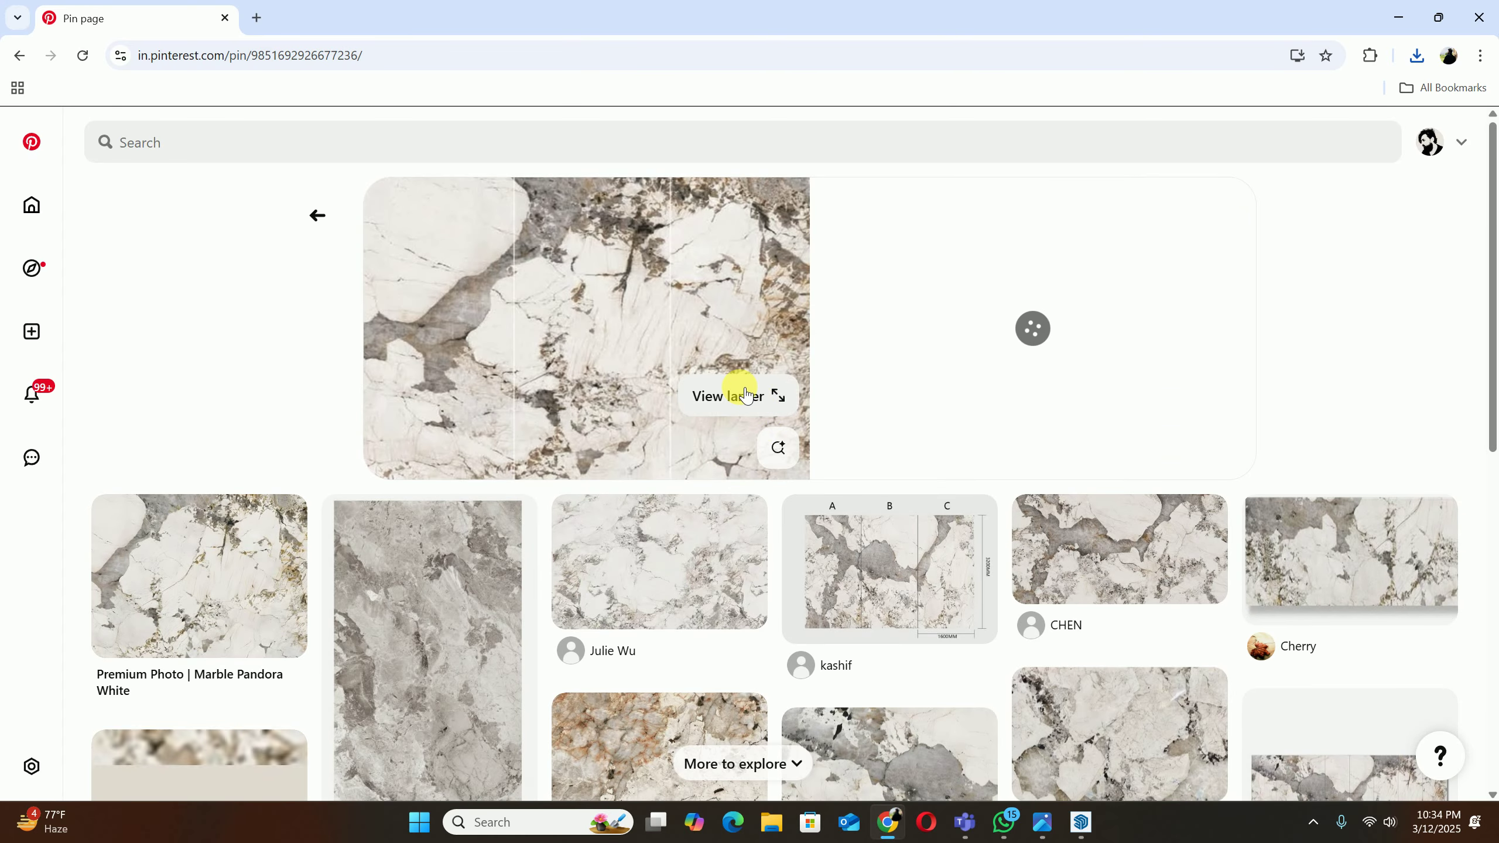
Step: Open the related cream marble pin with broad grey veins and download its image
scroll(730, 384, "down", 3)
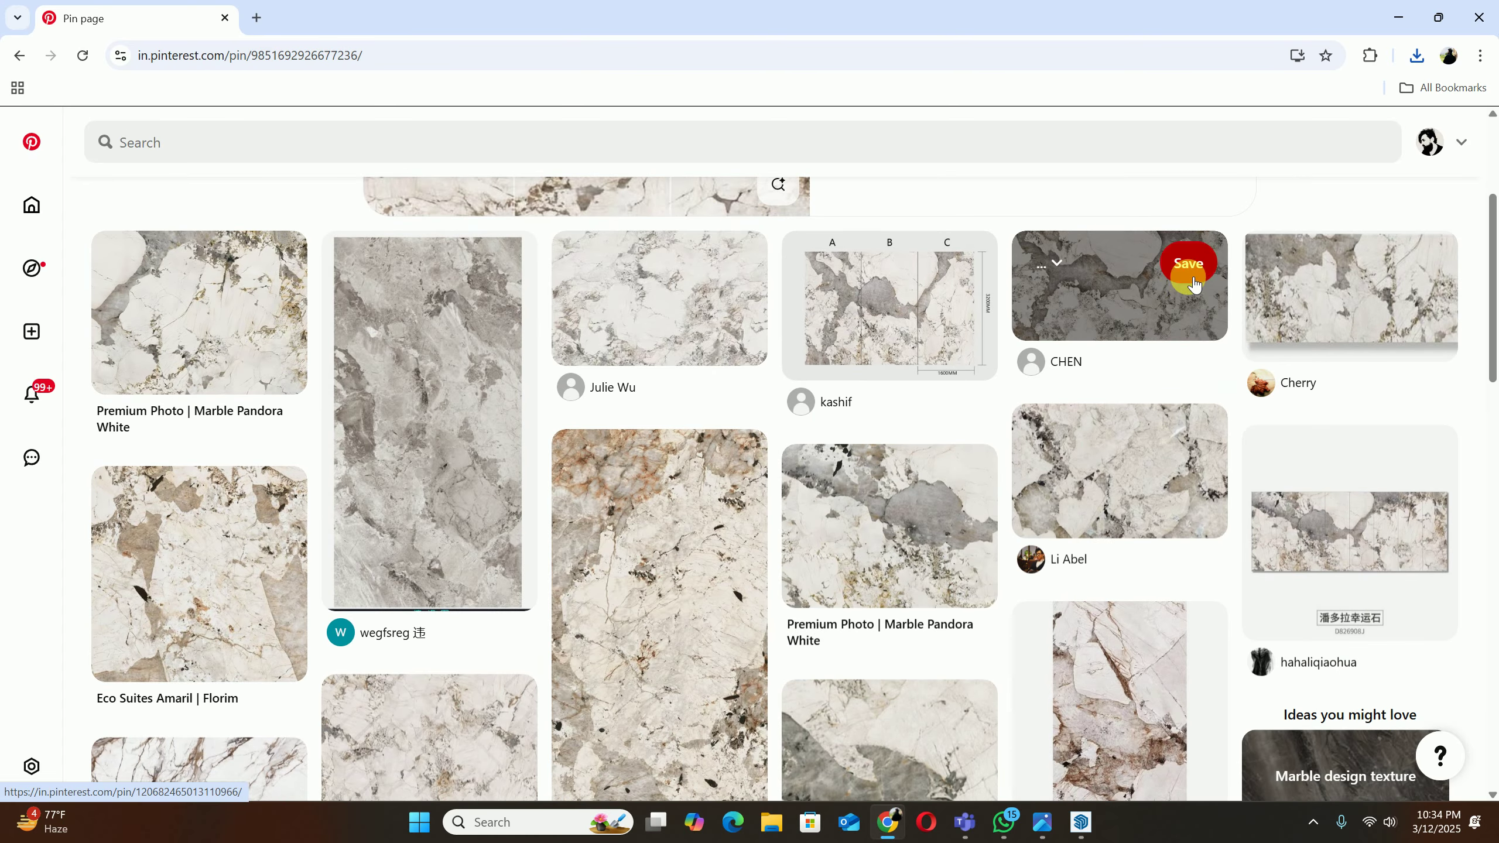
left_click(1098, 292)
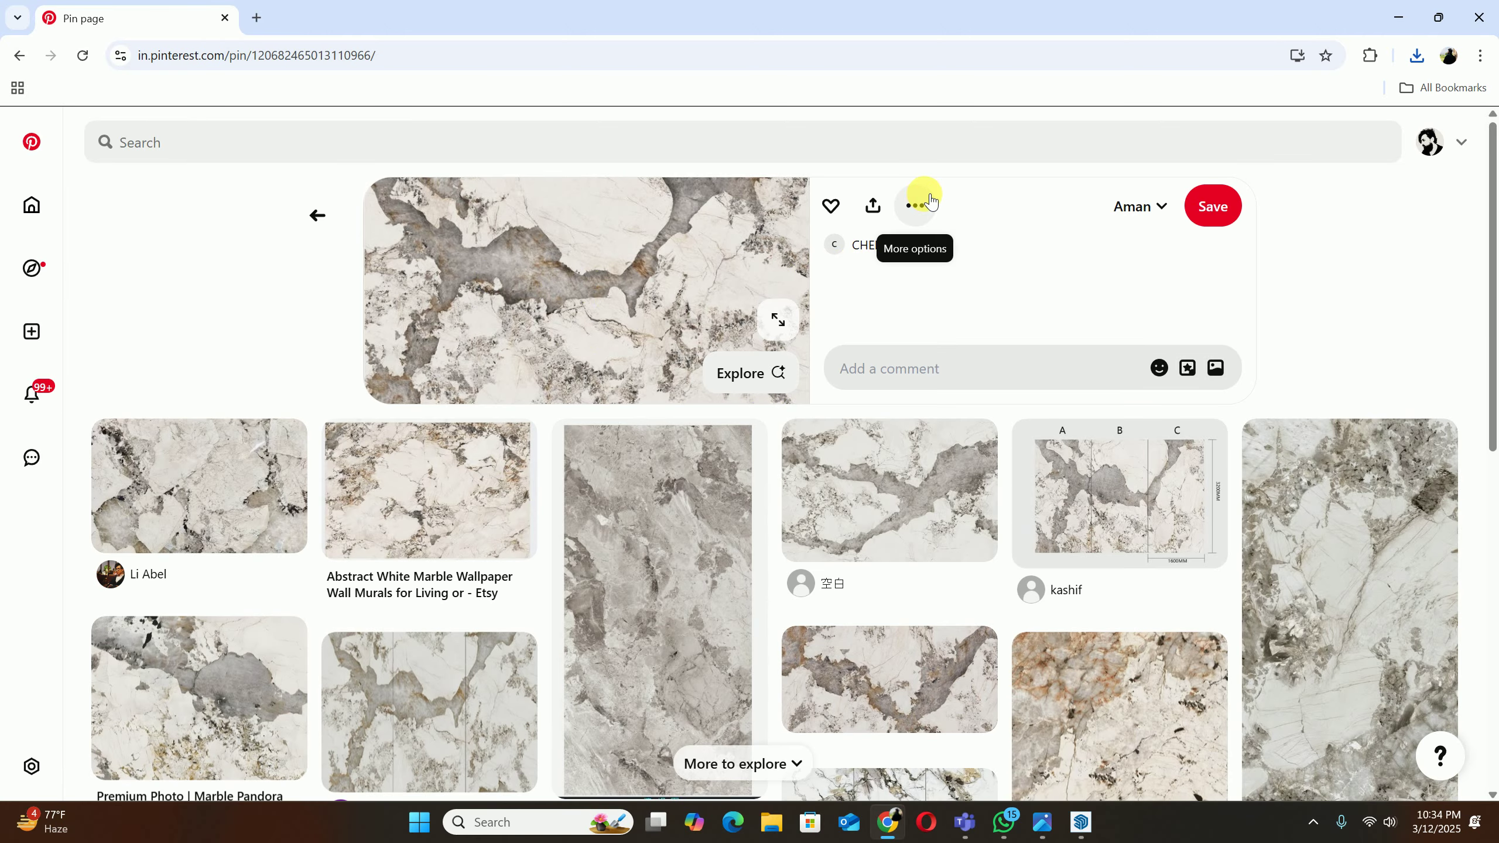
left_click(914, 205)
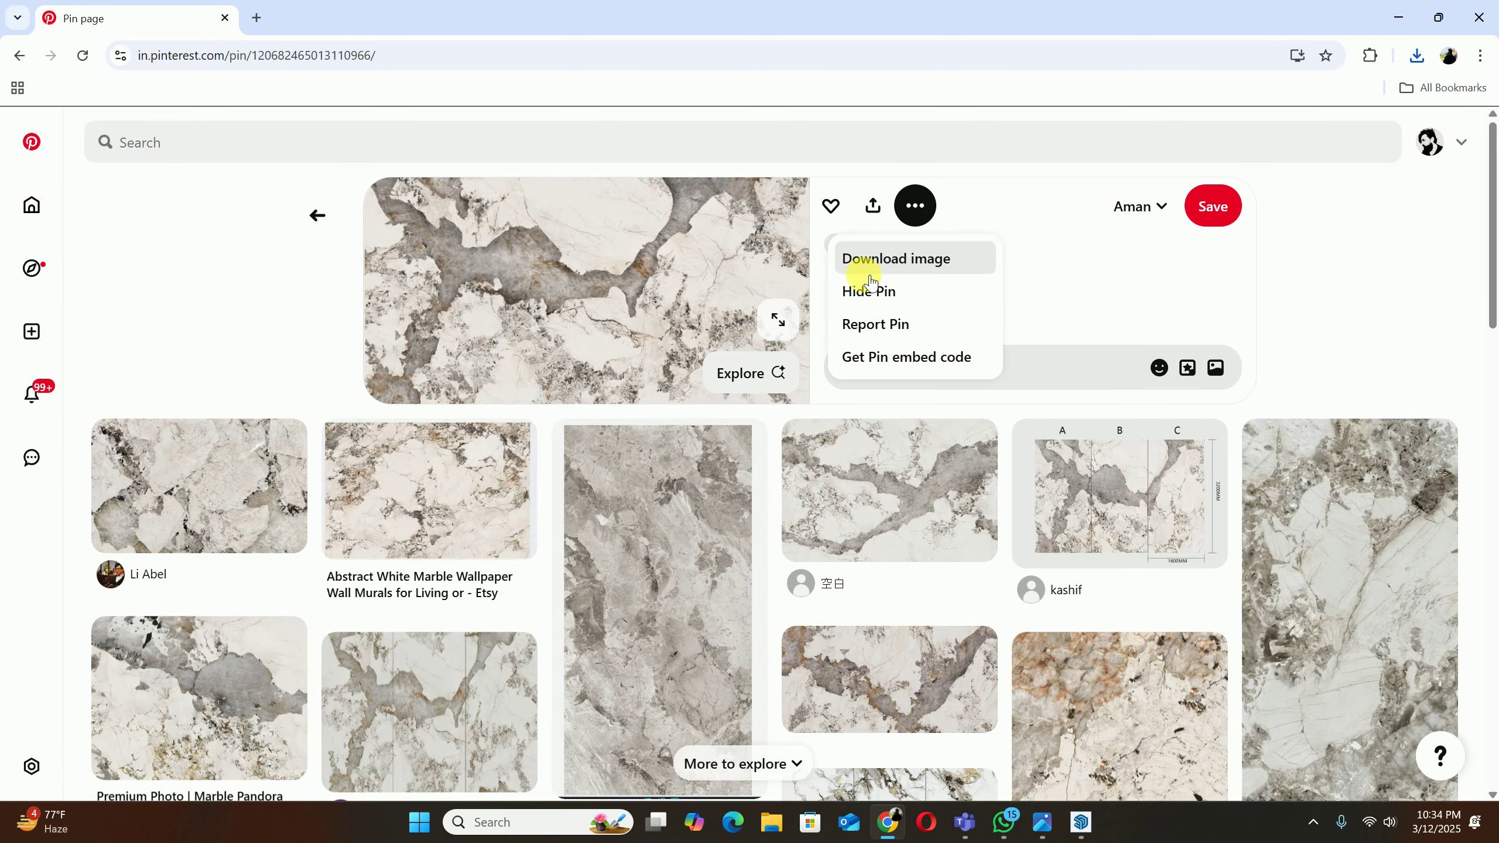
left_click(879, 256)
Step: Look through the pins related to the downloaded grey-veined marble for another suitable tabletop texture
scroll(1038, 436, "down", 3)
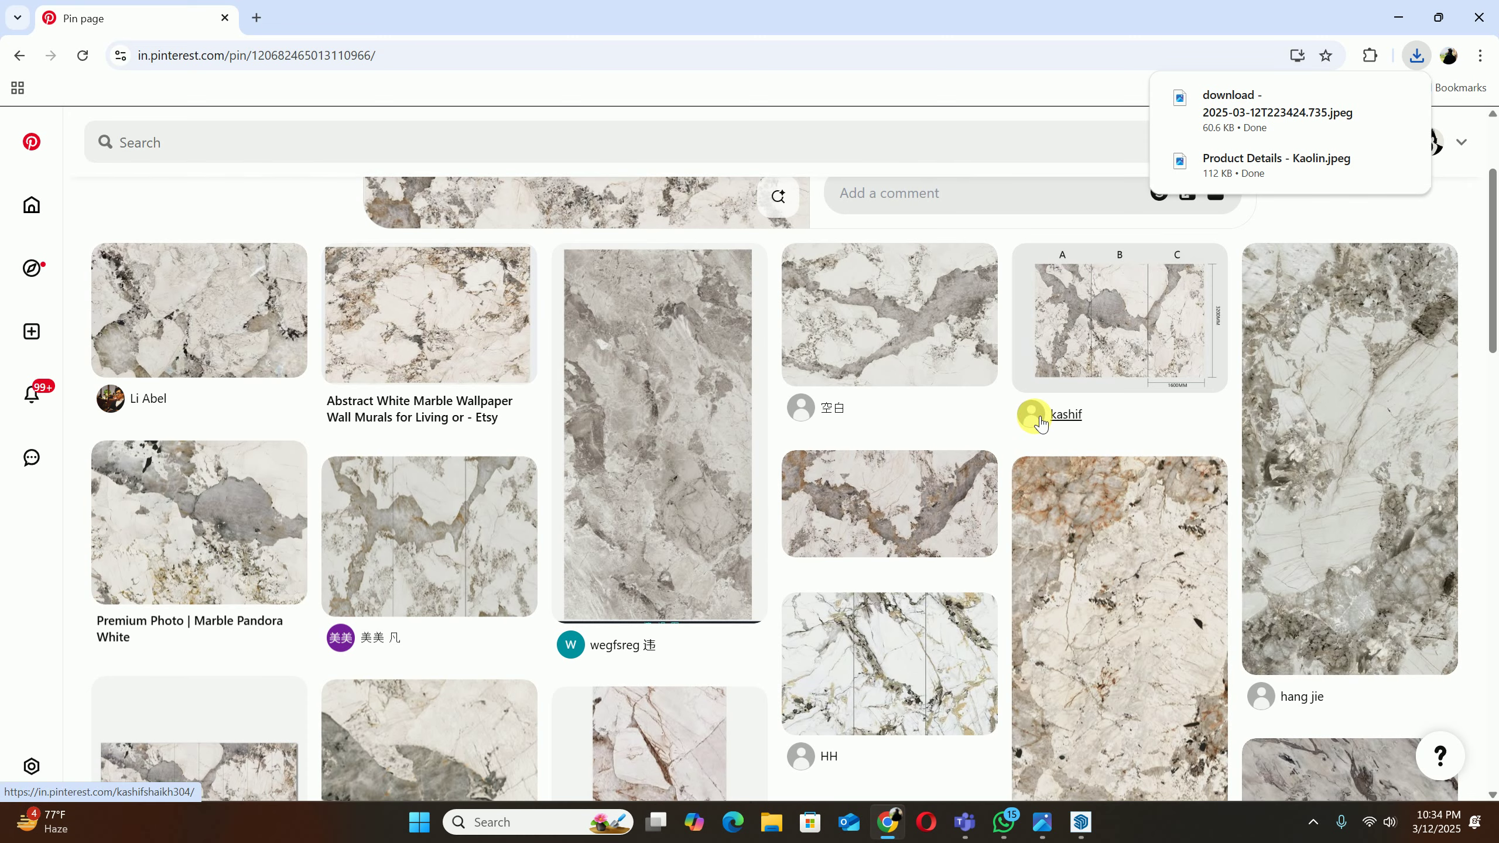
scroll(1138, 445, "down", 5)
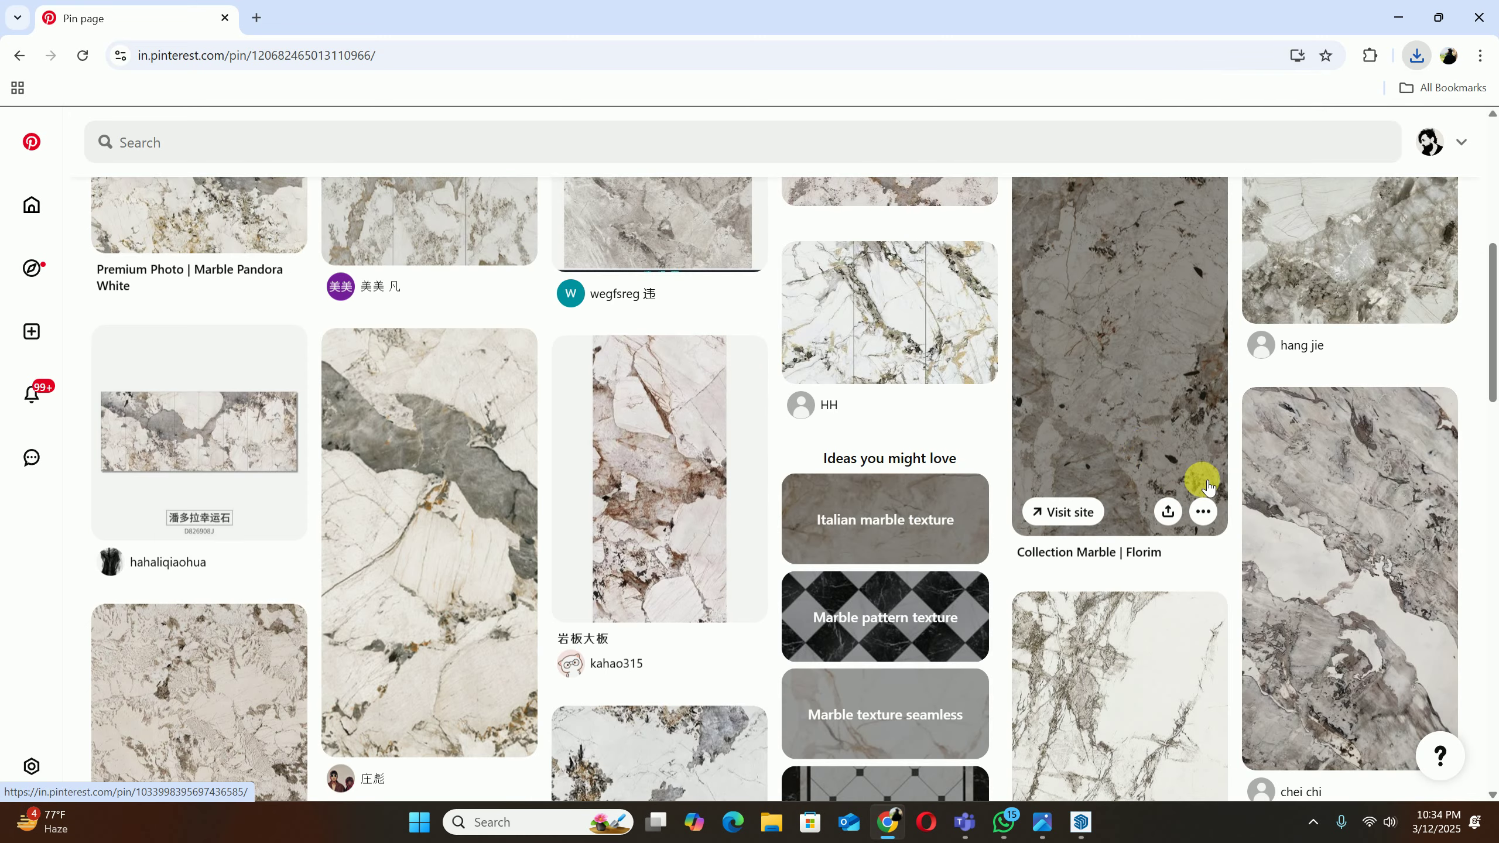
scroll(535, 437, "down", 1)
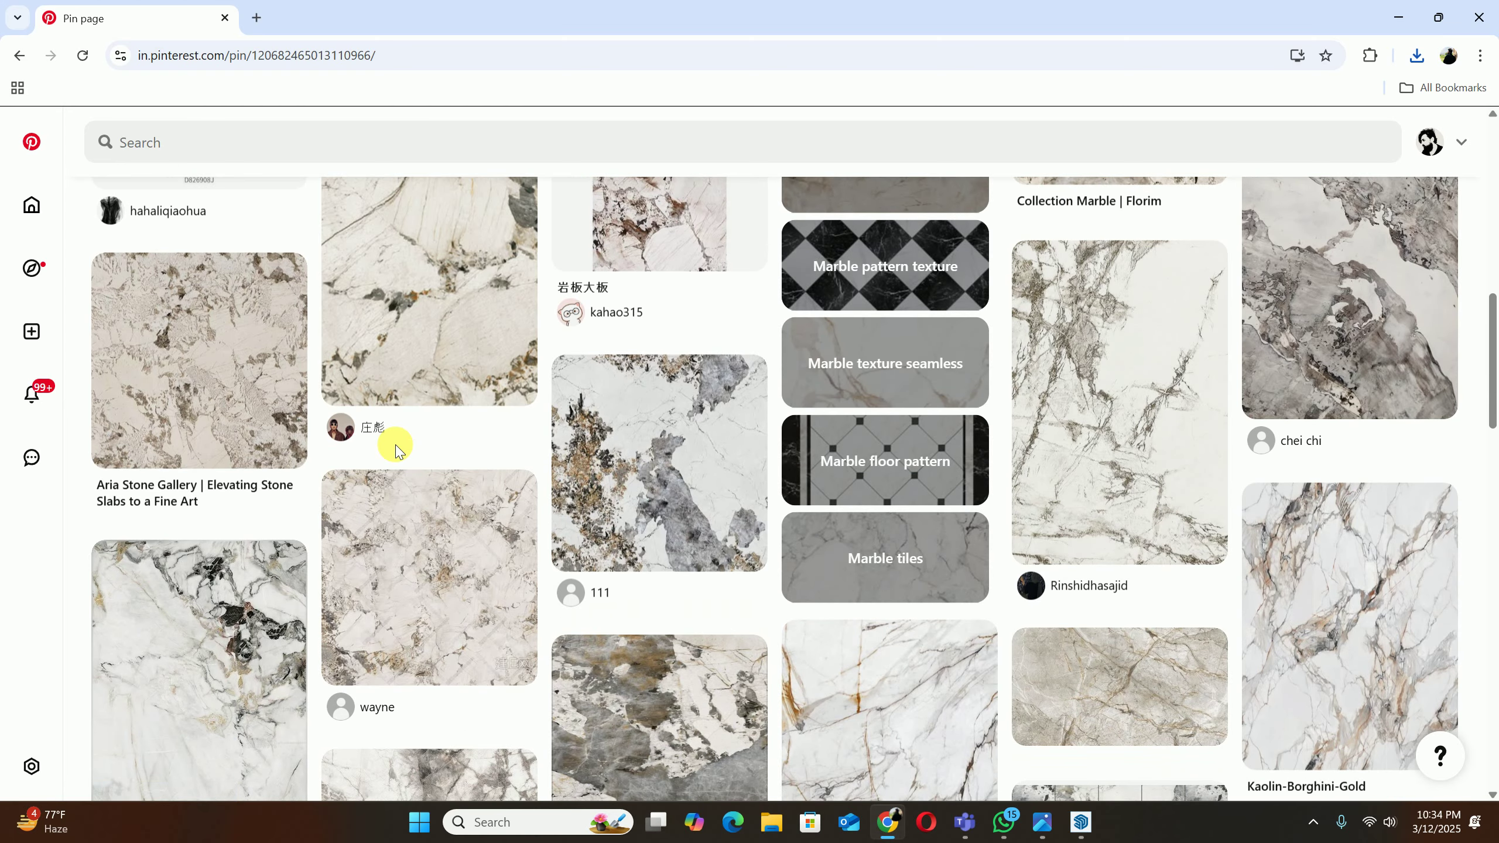
scroll(386, 452, "down", 5)
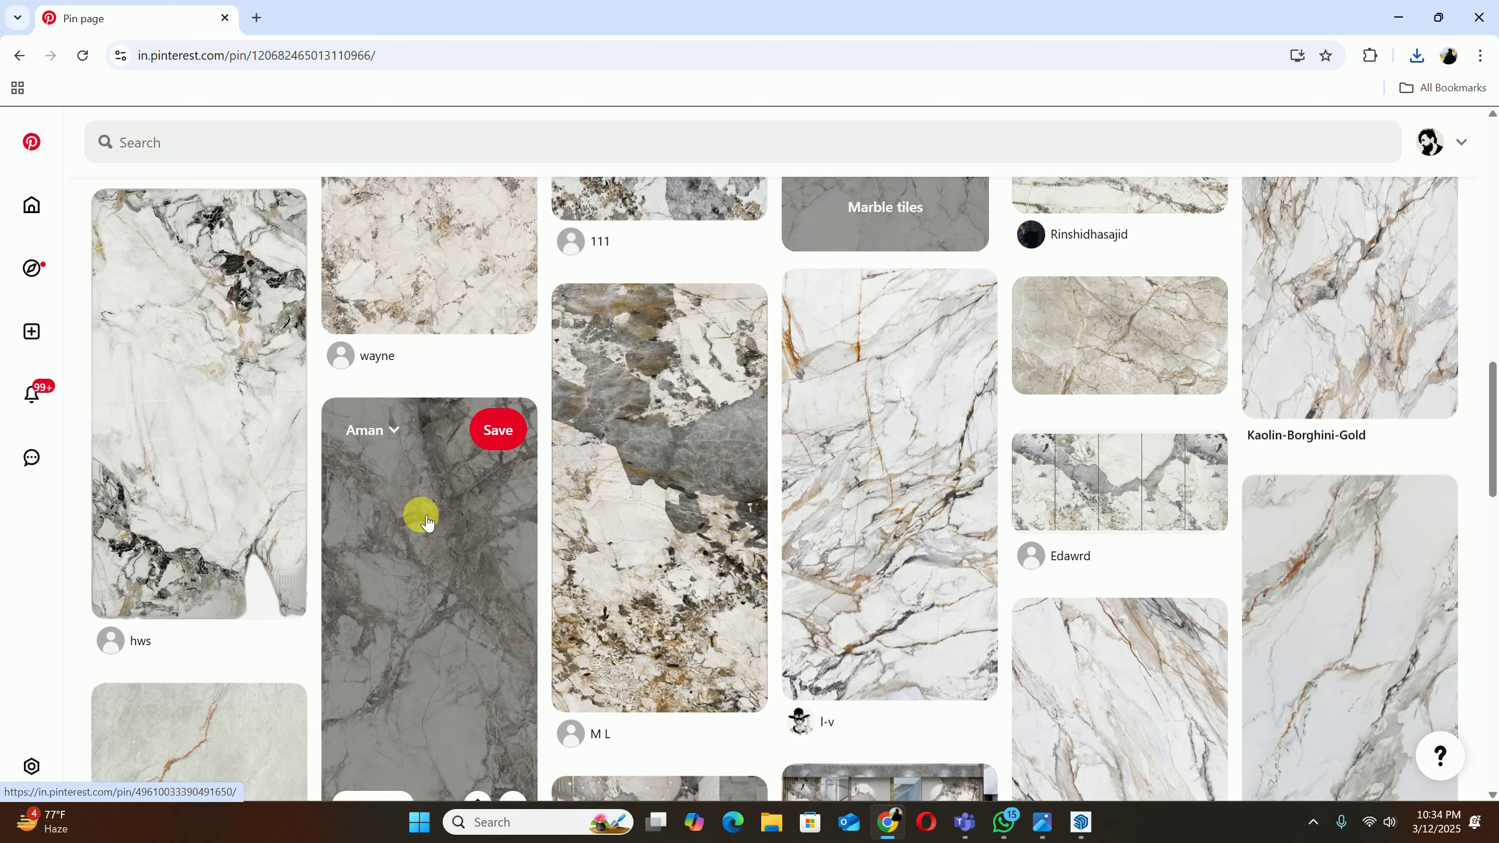
scroll(441, 492, "down", 6)
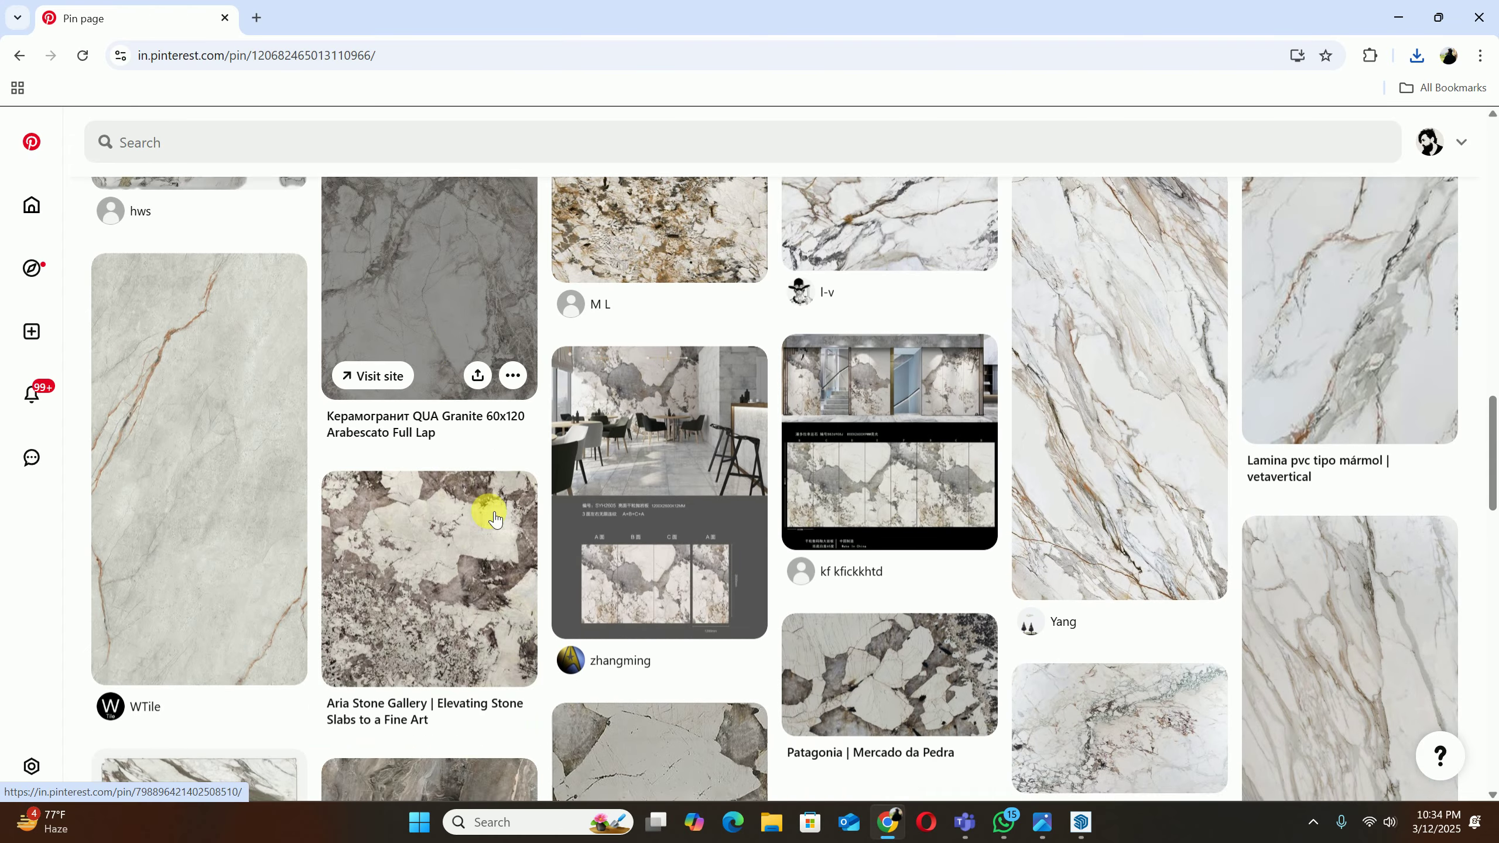
scroll(494, 517, "down", 3)
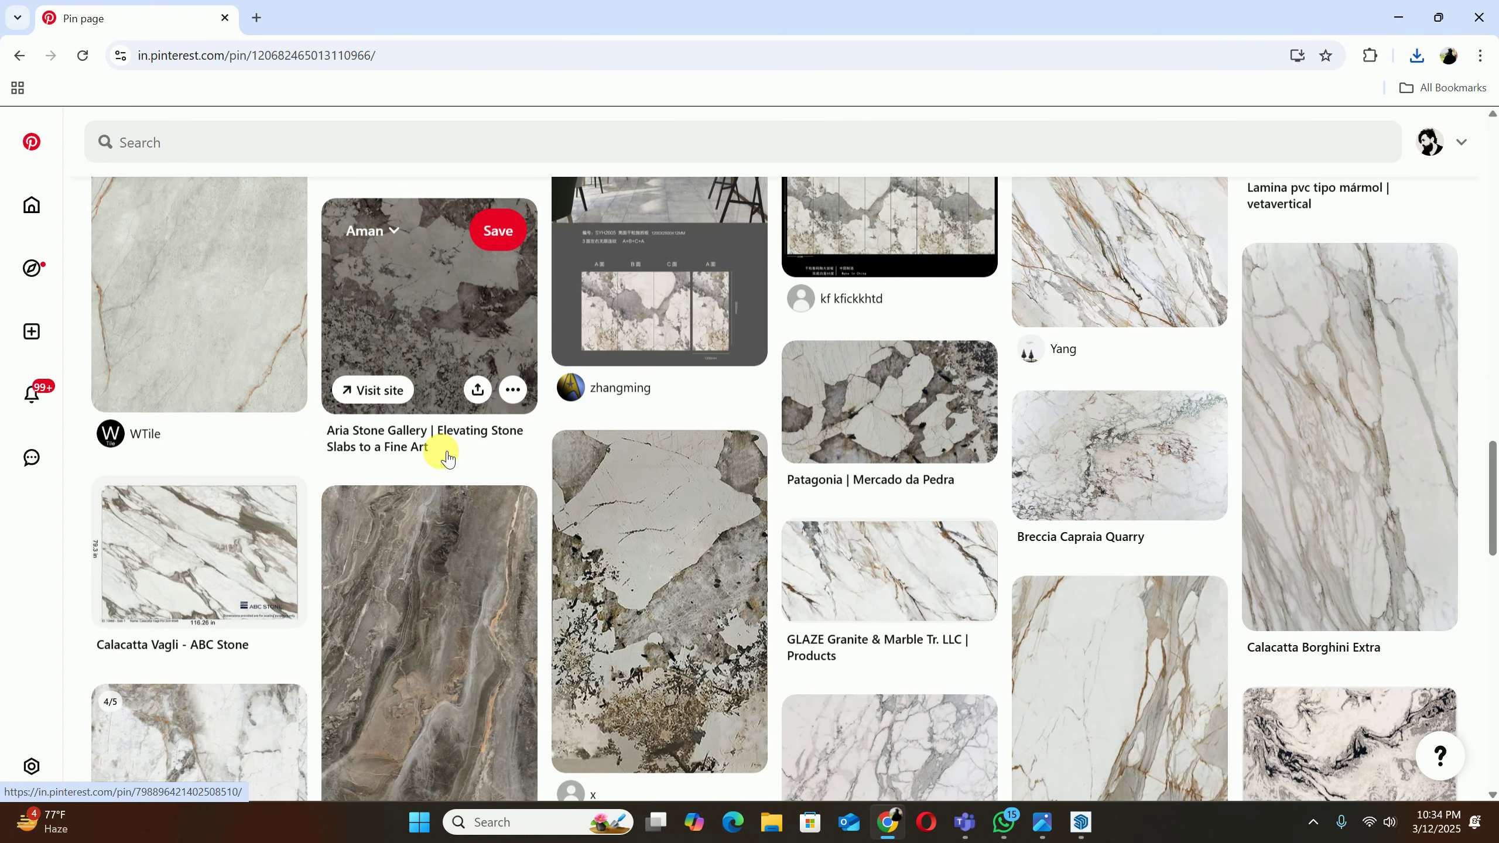
scroll(454, 463, "down", 7)
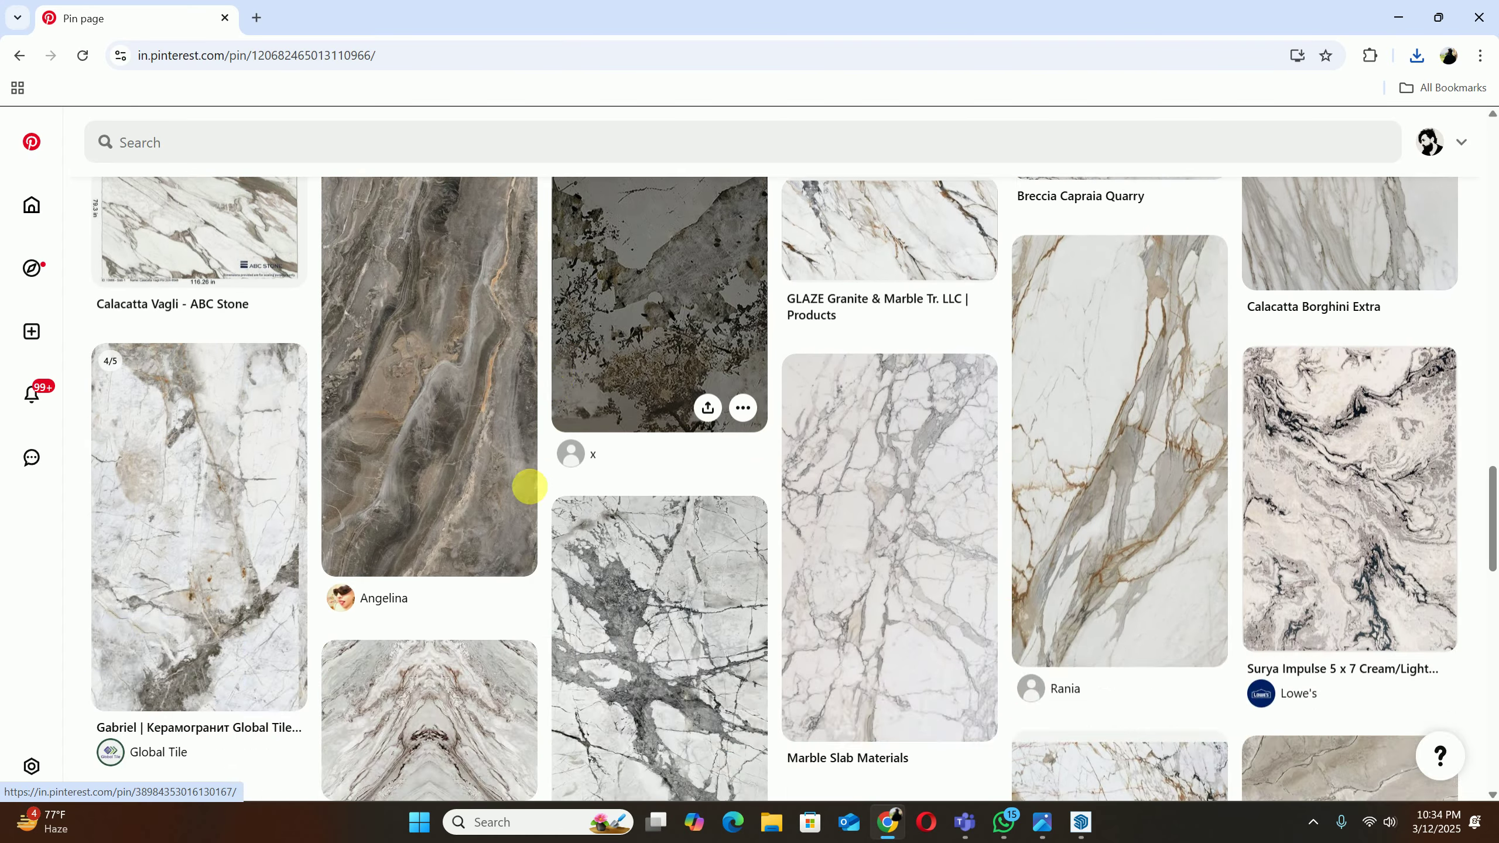
scroll(575, 495, "down", 7)
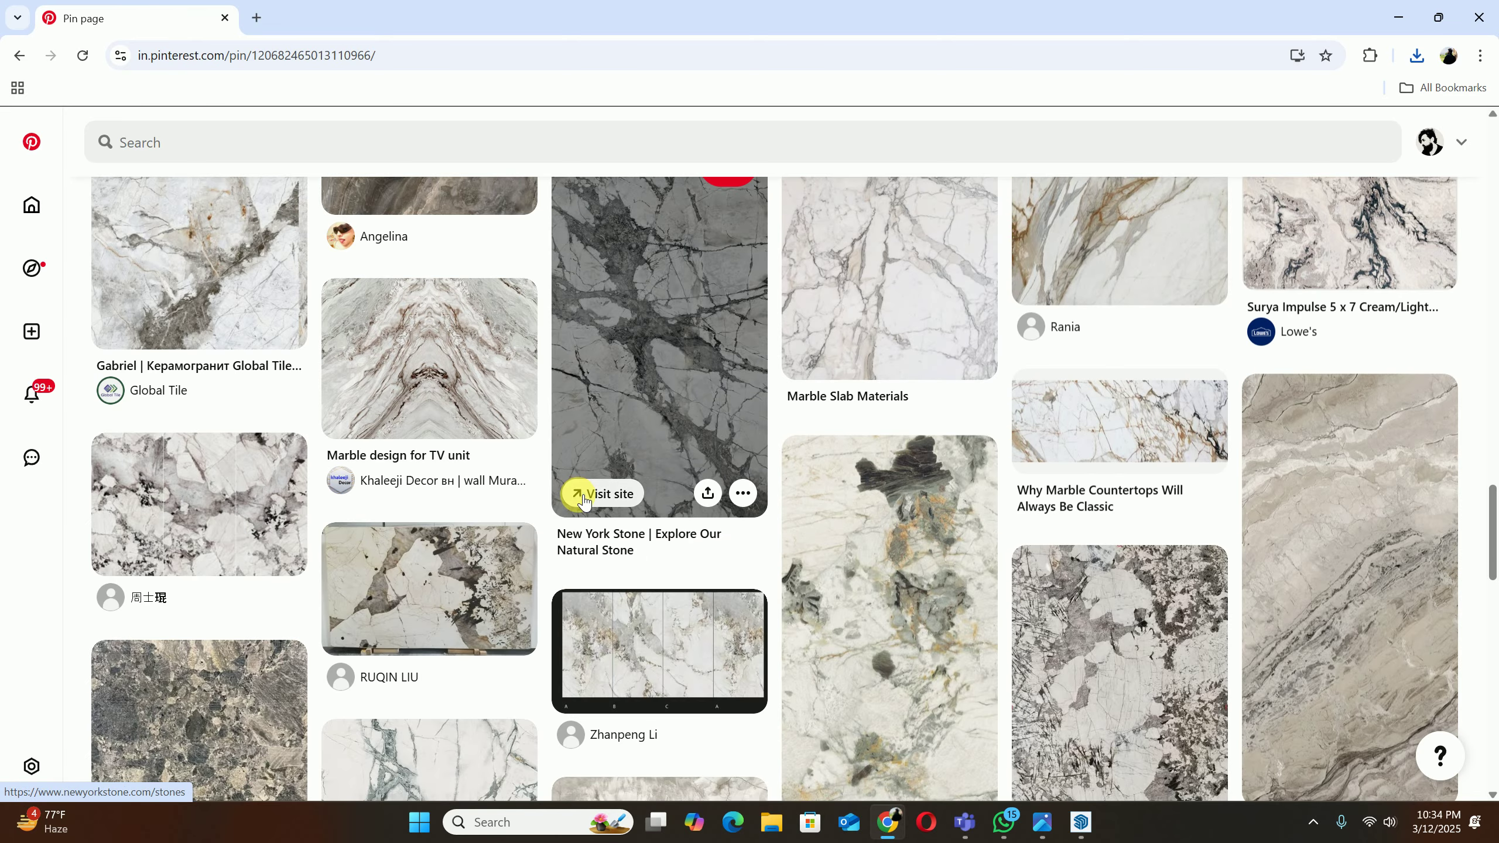
scroll(576, 490, "down", 6)
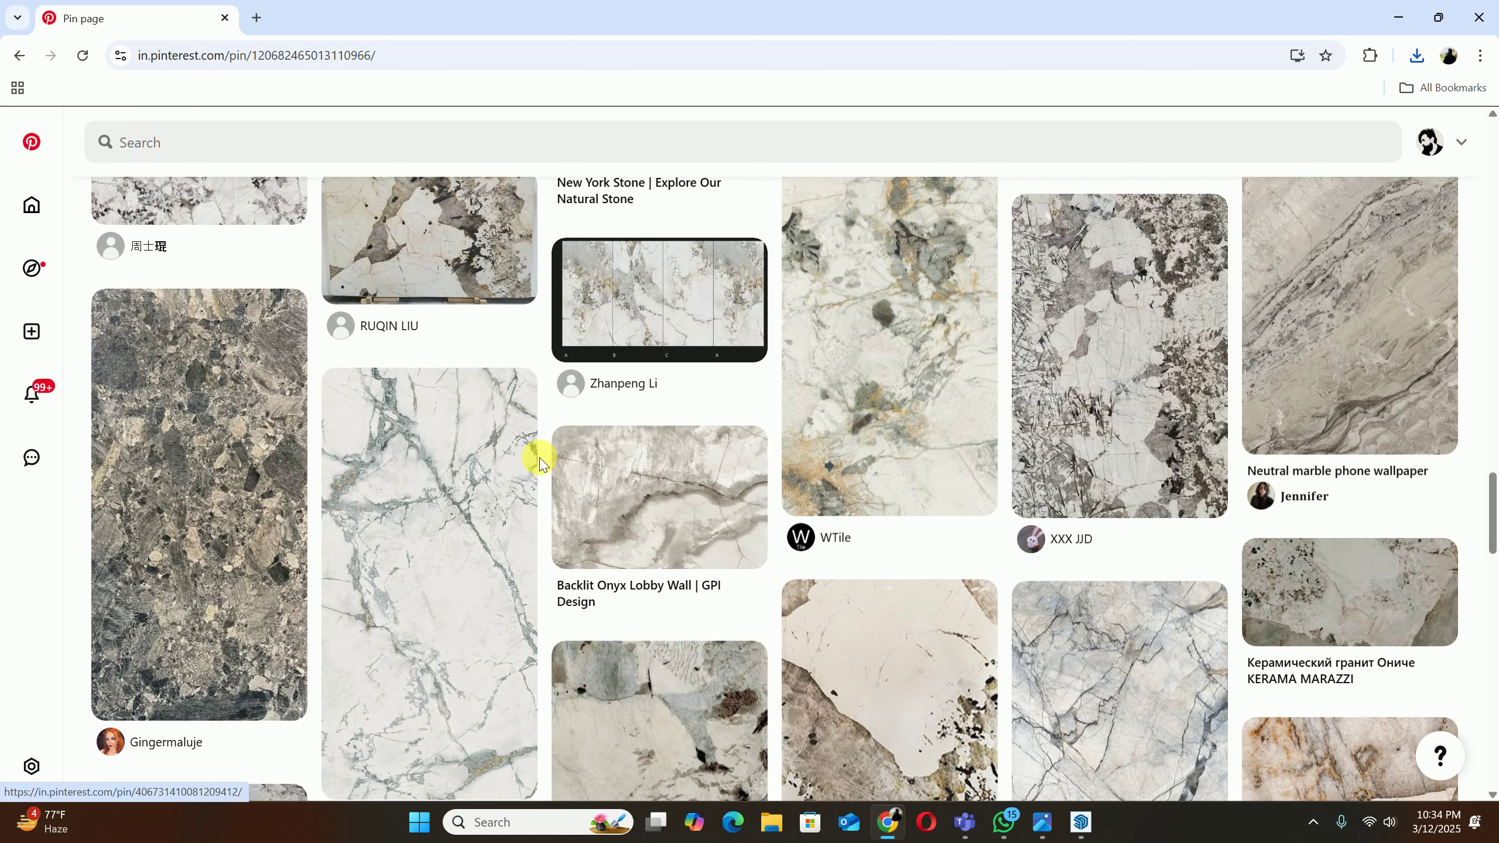
scroll(568, 483, "down", 4)
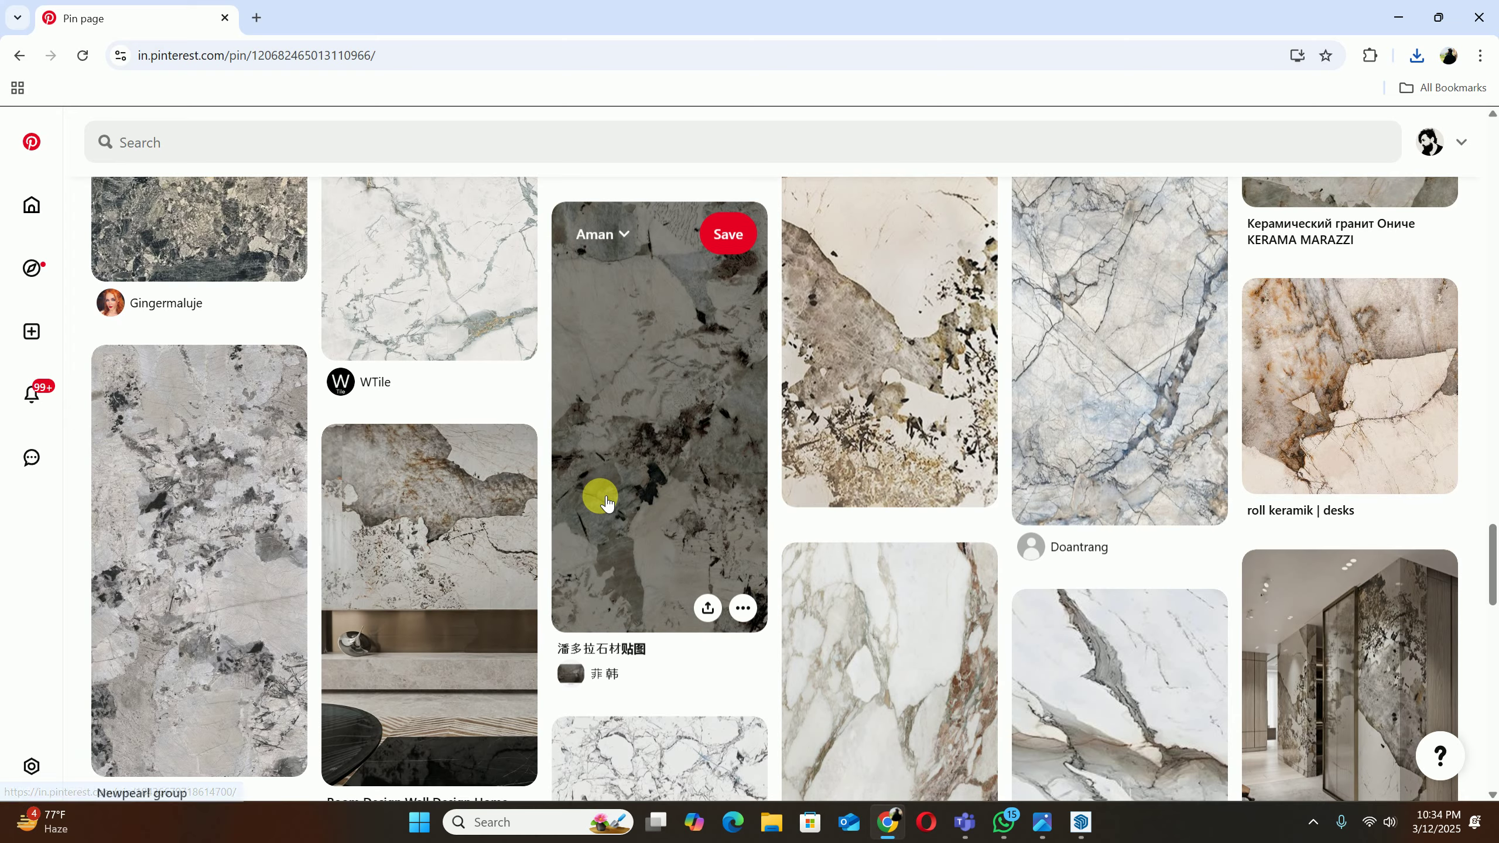
scroll(631, 518, "down", 3)
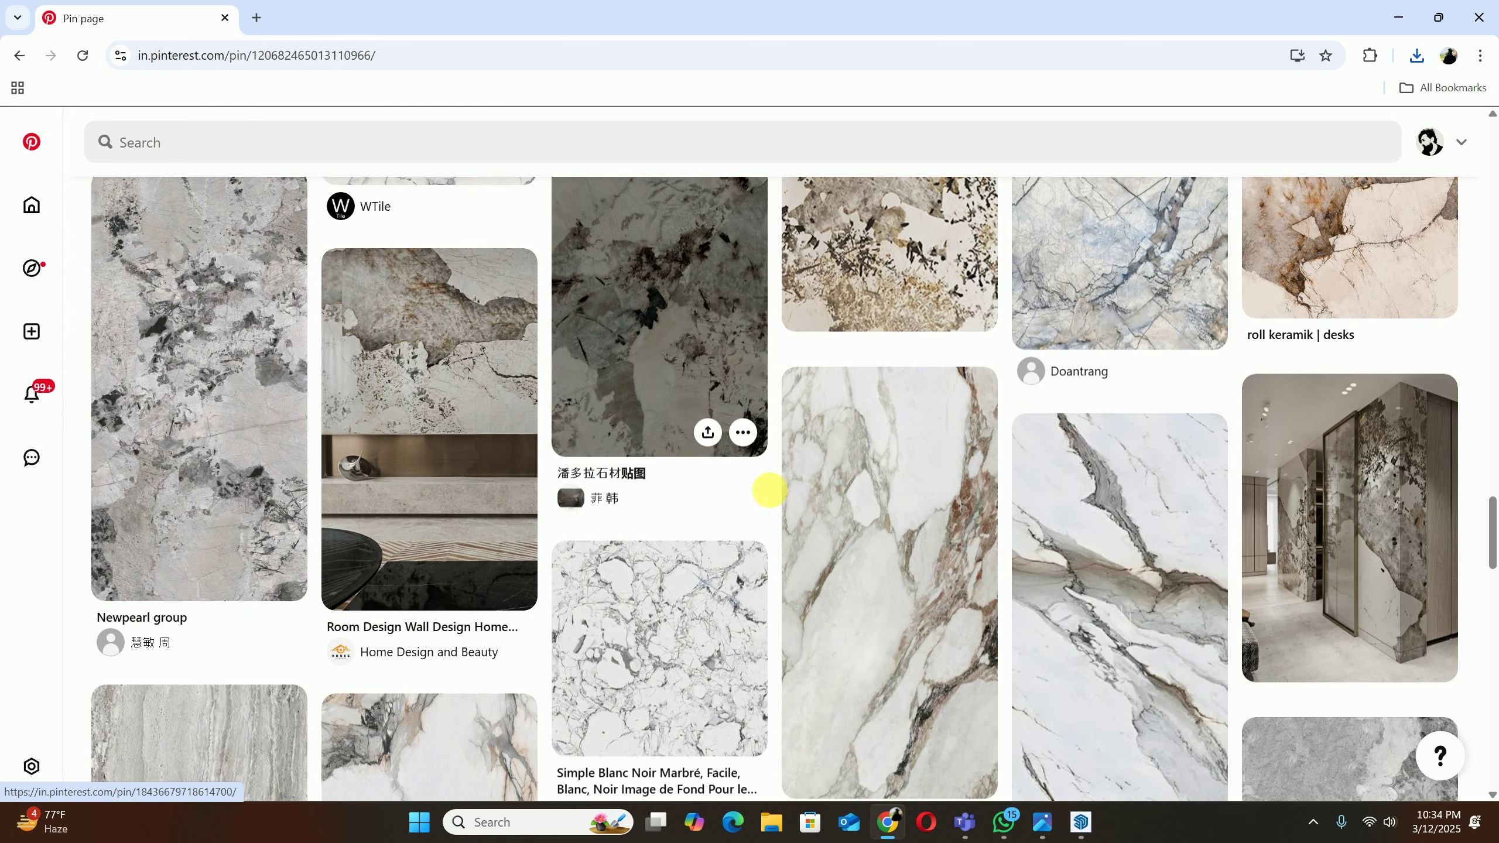
Step: Open the cream and taupe stone pin with black and gold speckles, check its related pins, and return to the previous pin
left_click(868, 242)
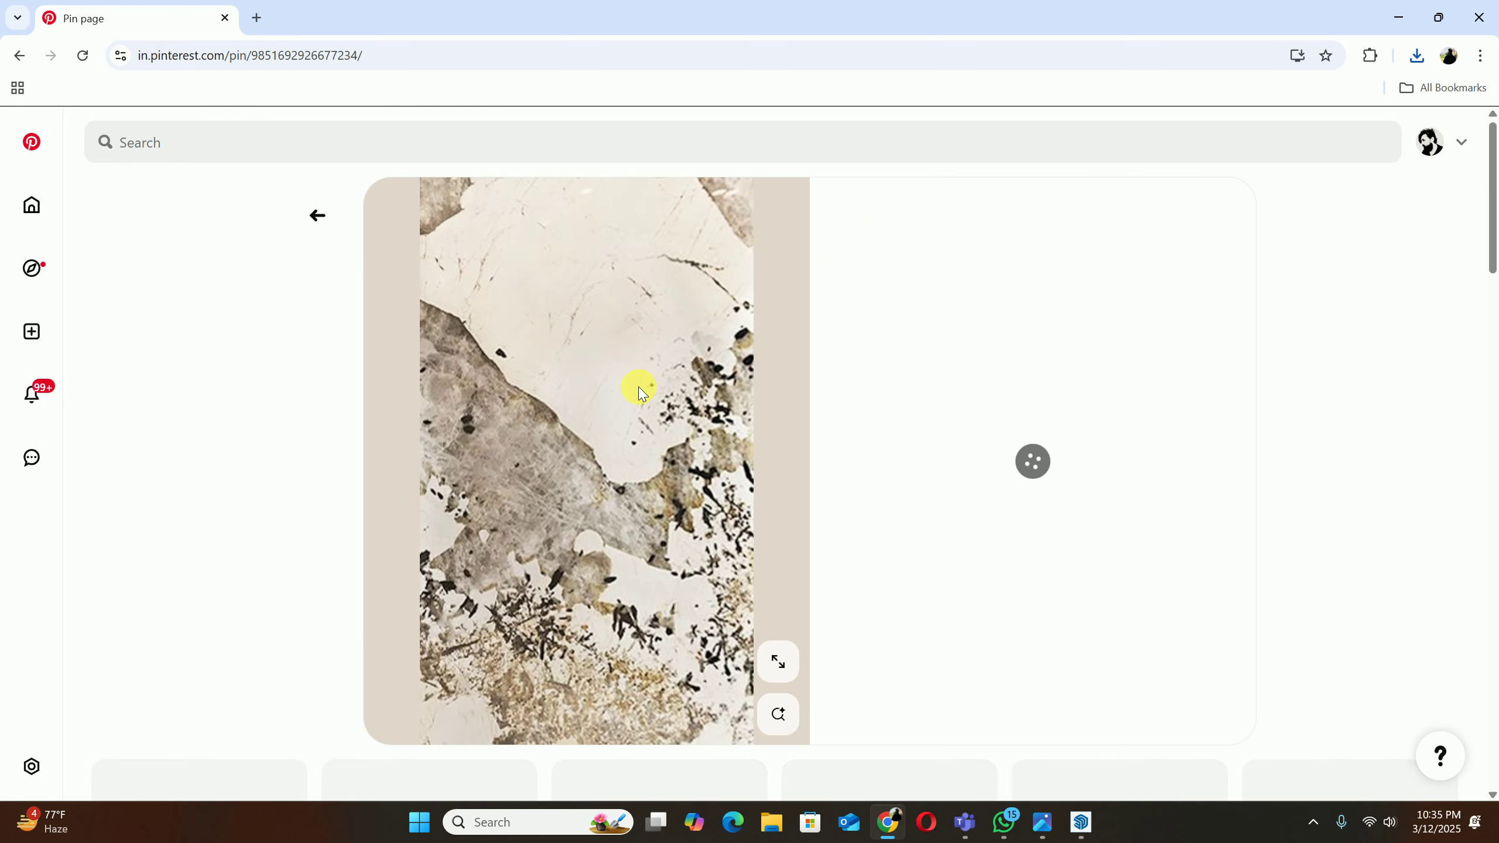
scroll(639, 392, "down", 10)
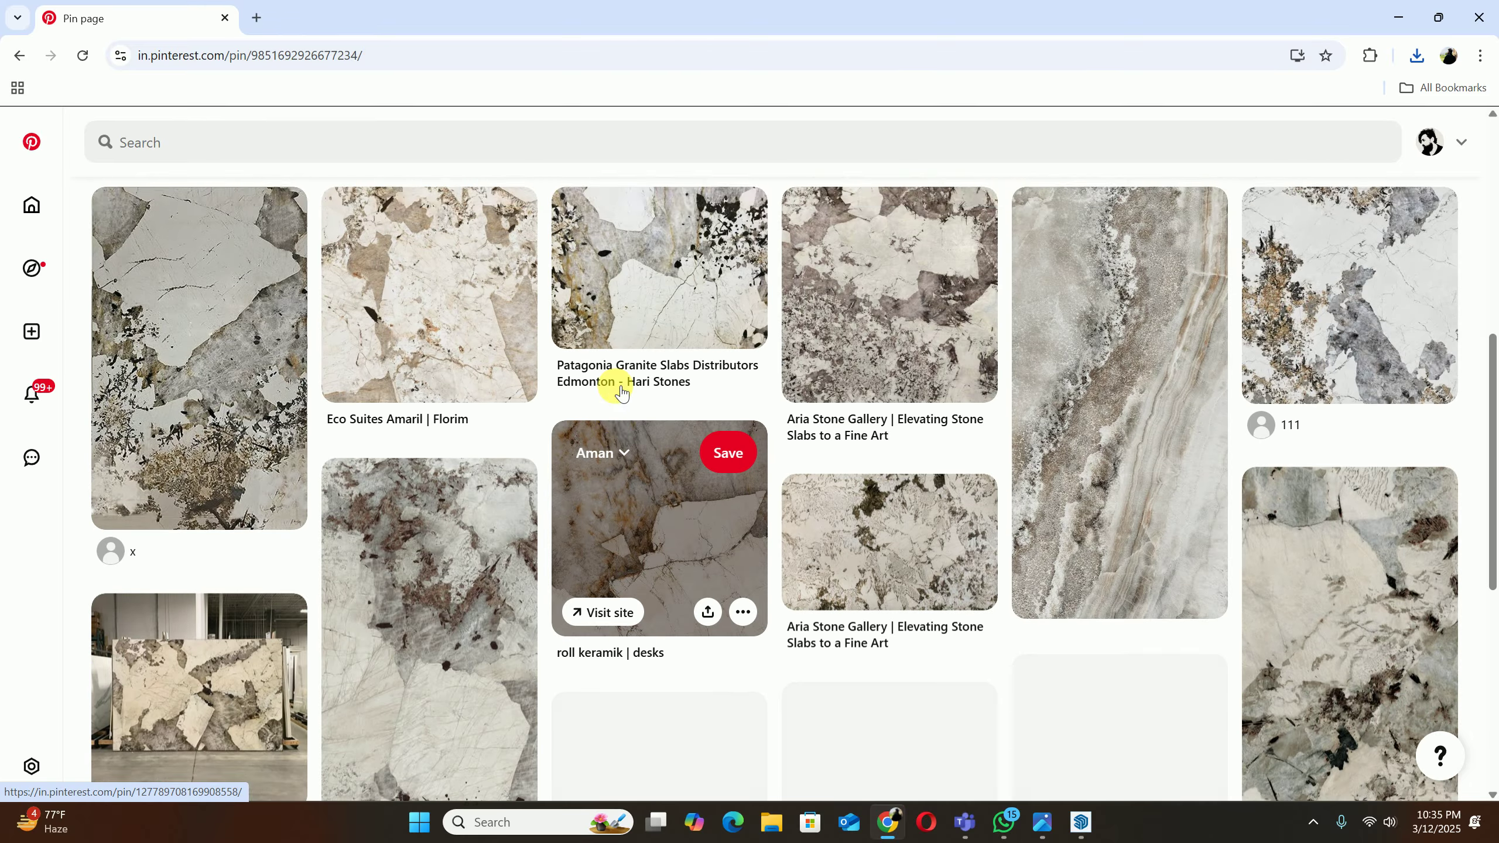
scroll(615, 385, "up", 4)
scroll(666, 412, "up", 6)
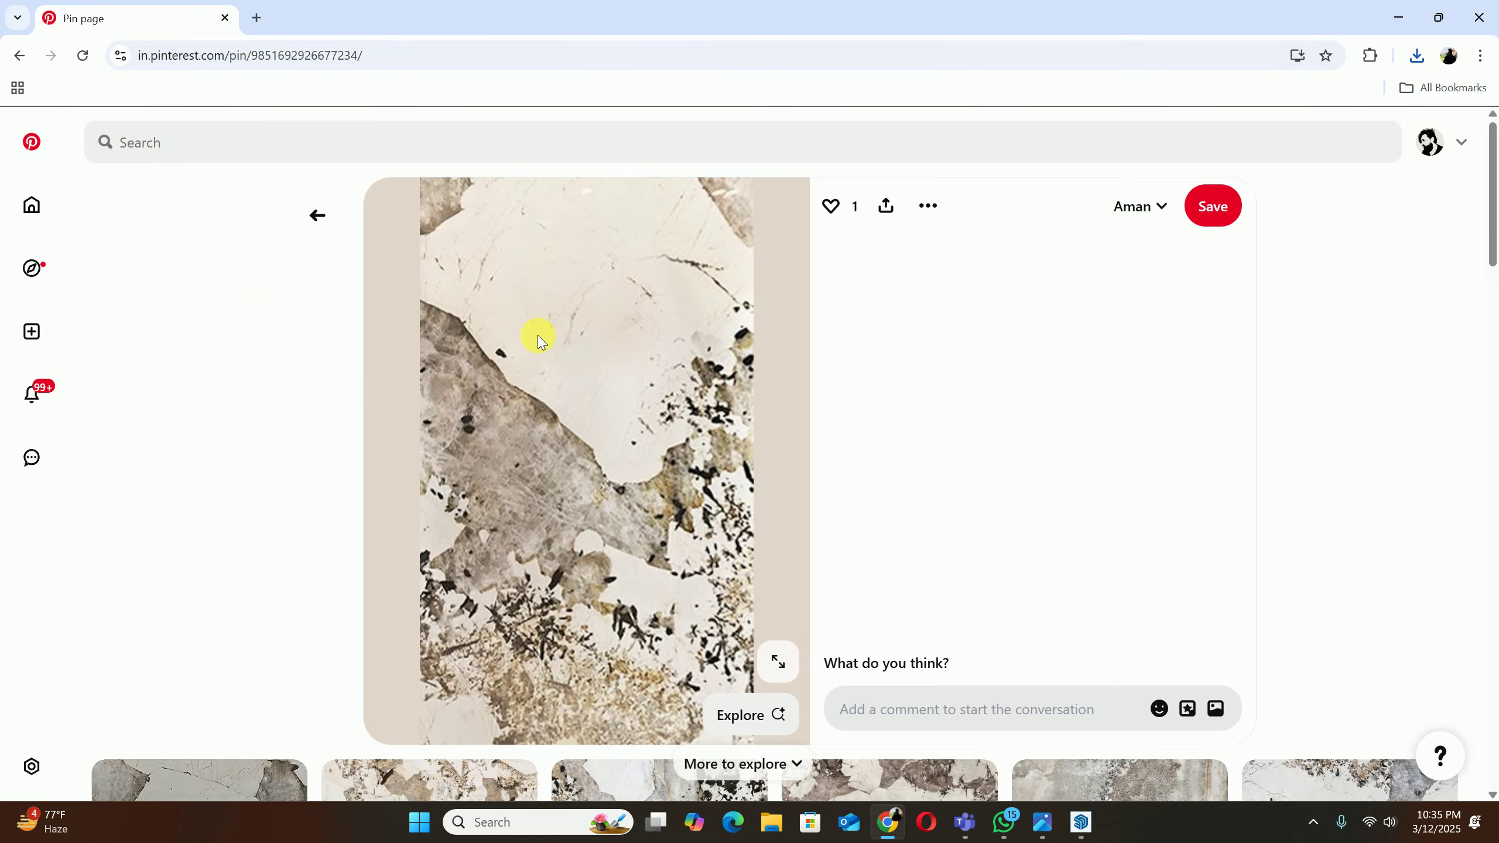
left_click(318, 218)
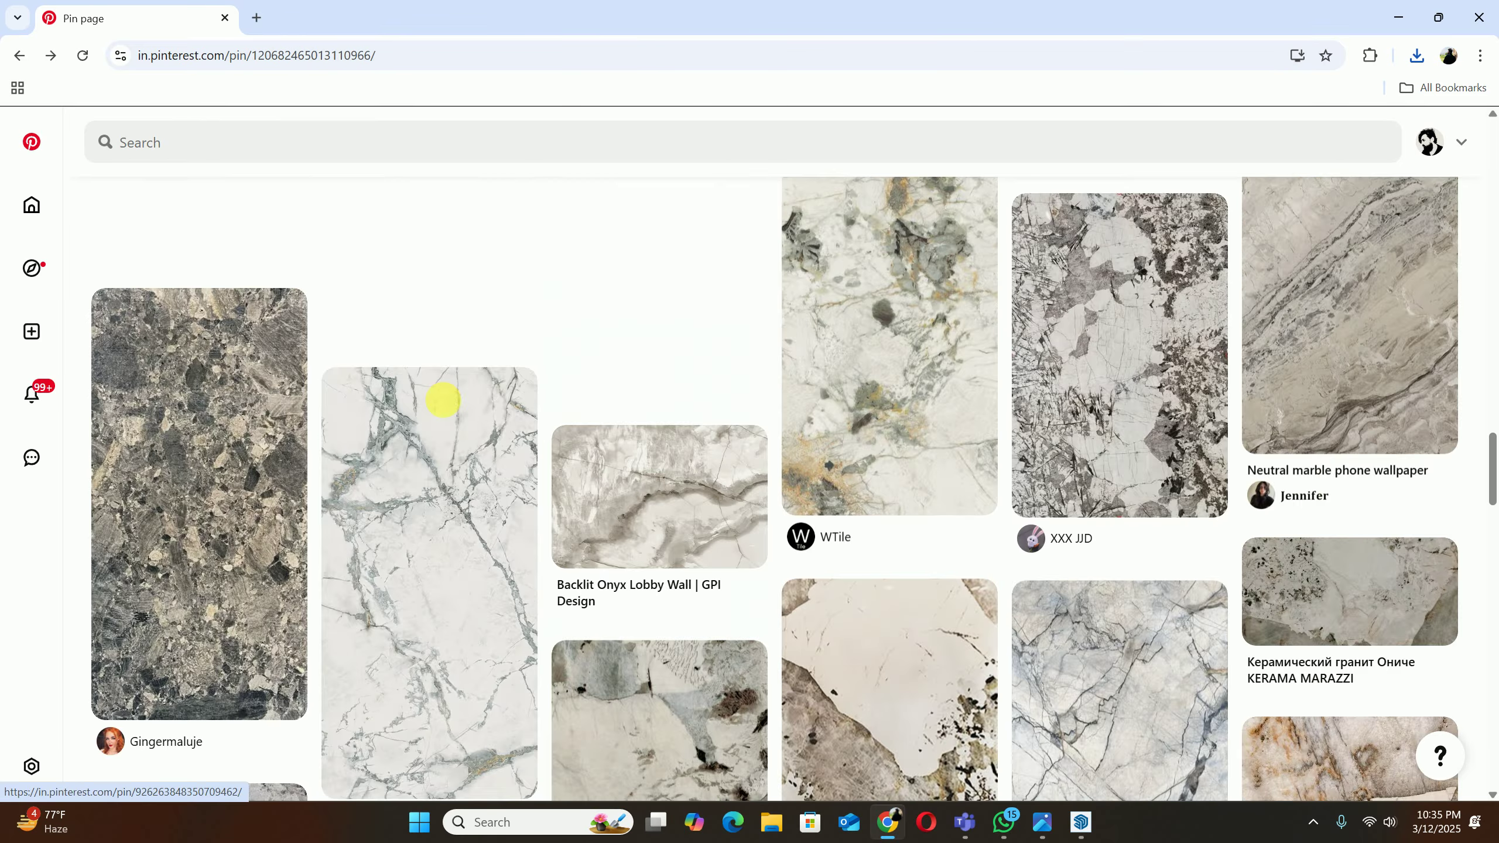
Step: Go back to the Luxury white statuario marble stone texture pin and open its related White Statuario Marble Texture pin
scroll(211, 311, "up", 7)
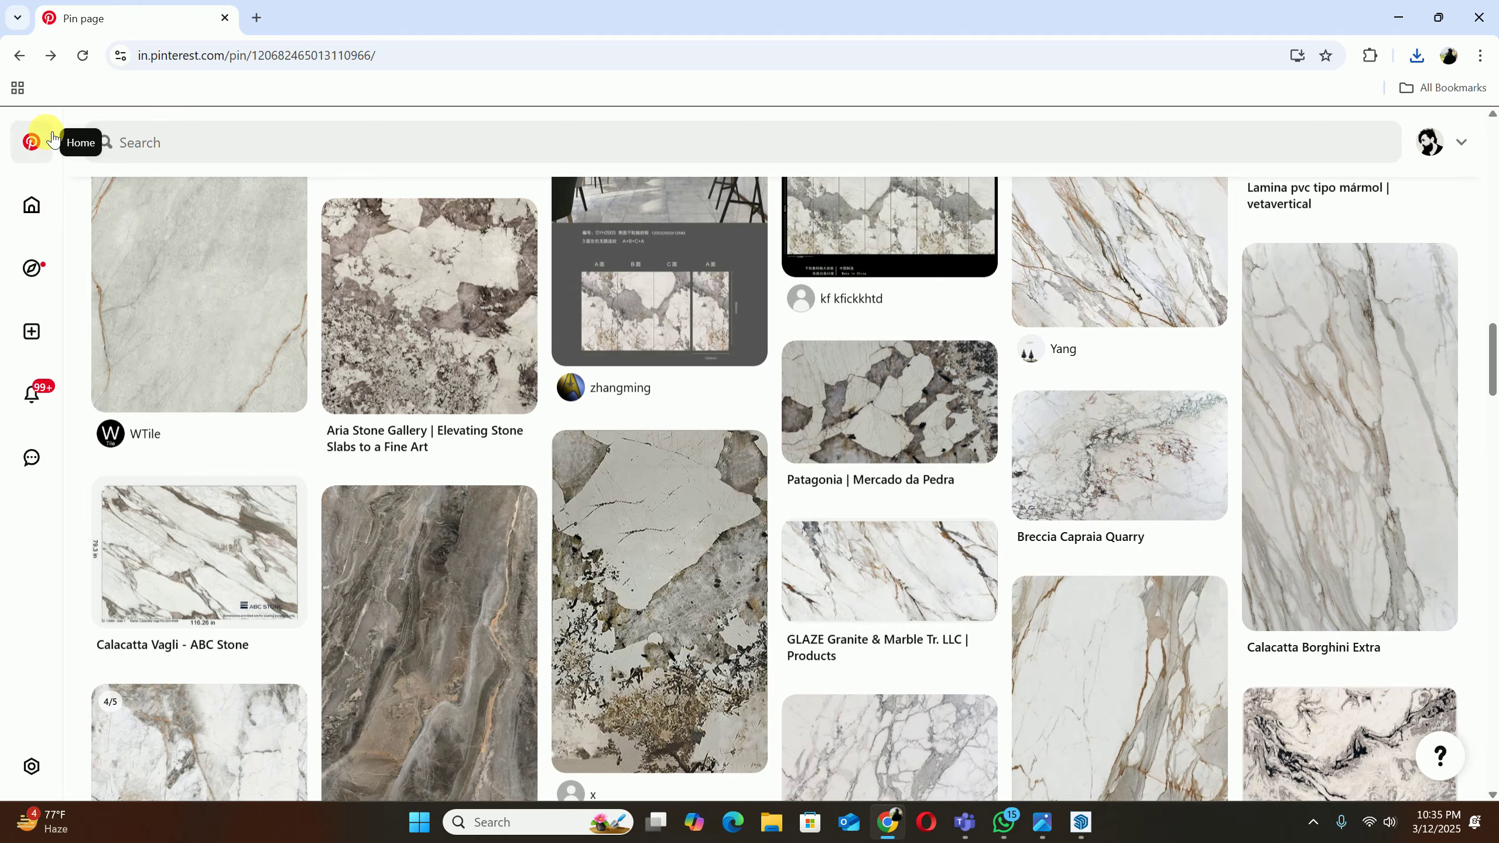
left_click(17, 55)
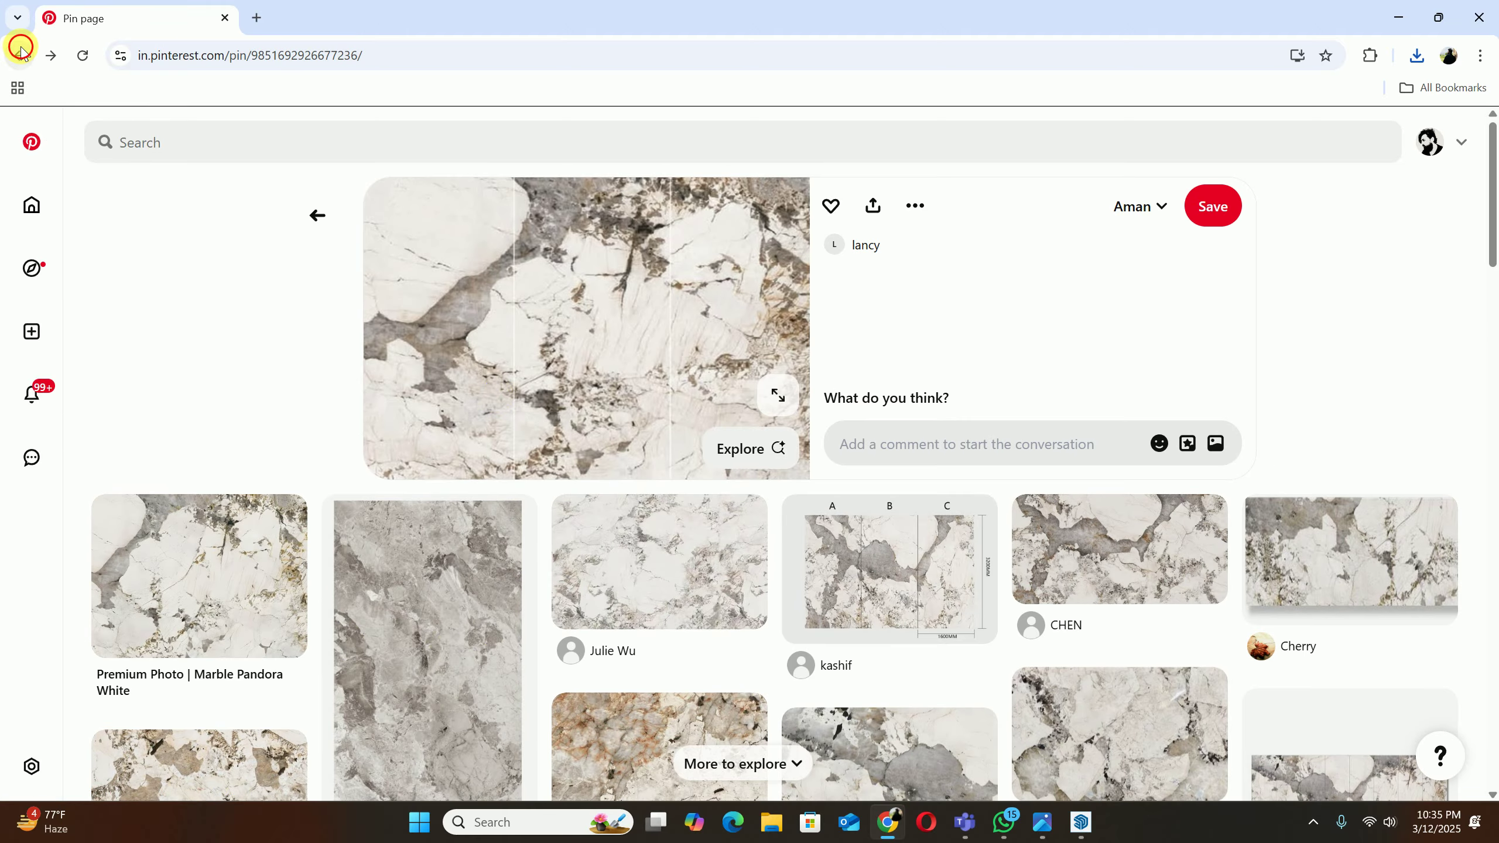
left_click(21, 52)
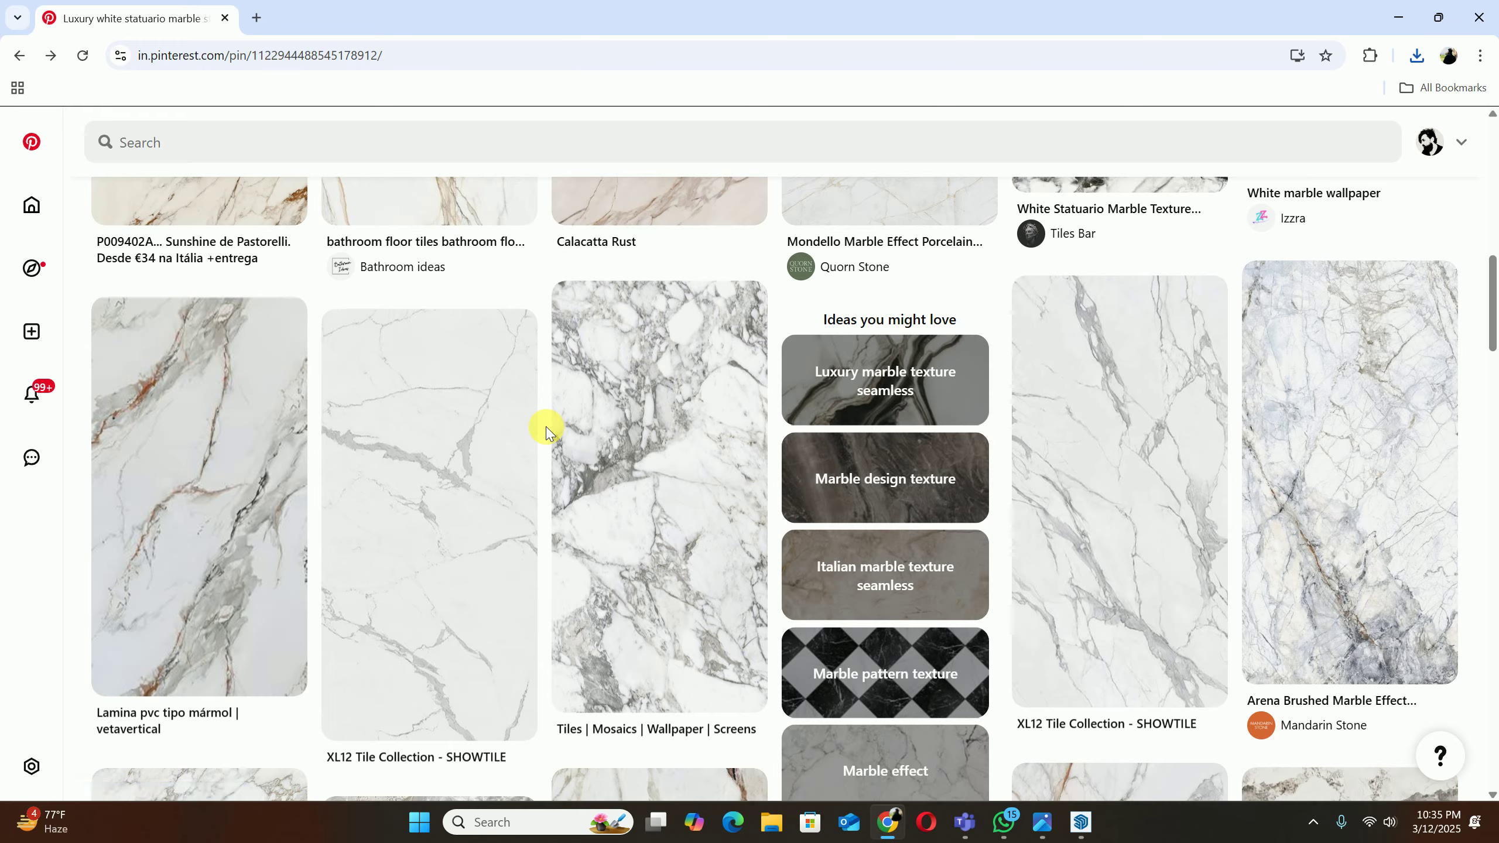
scroll(509, 404, "up", 5)
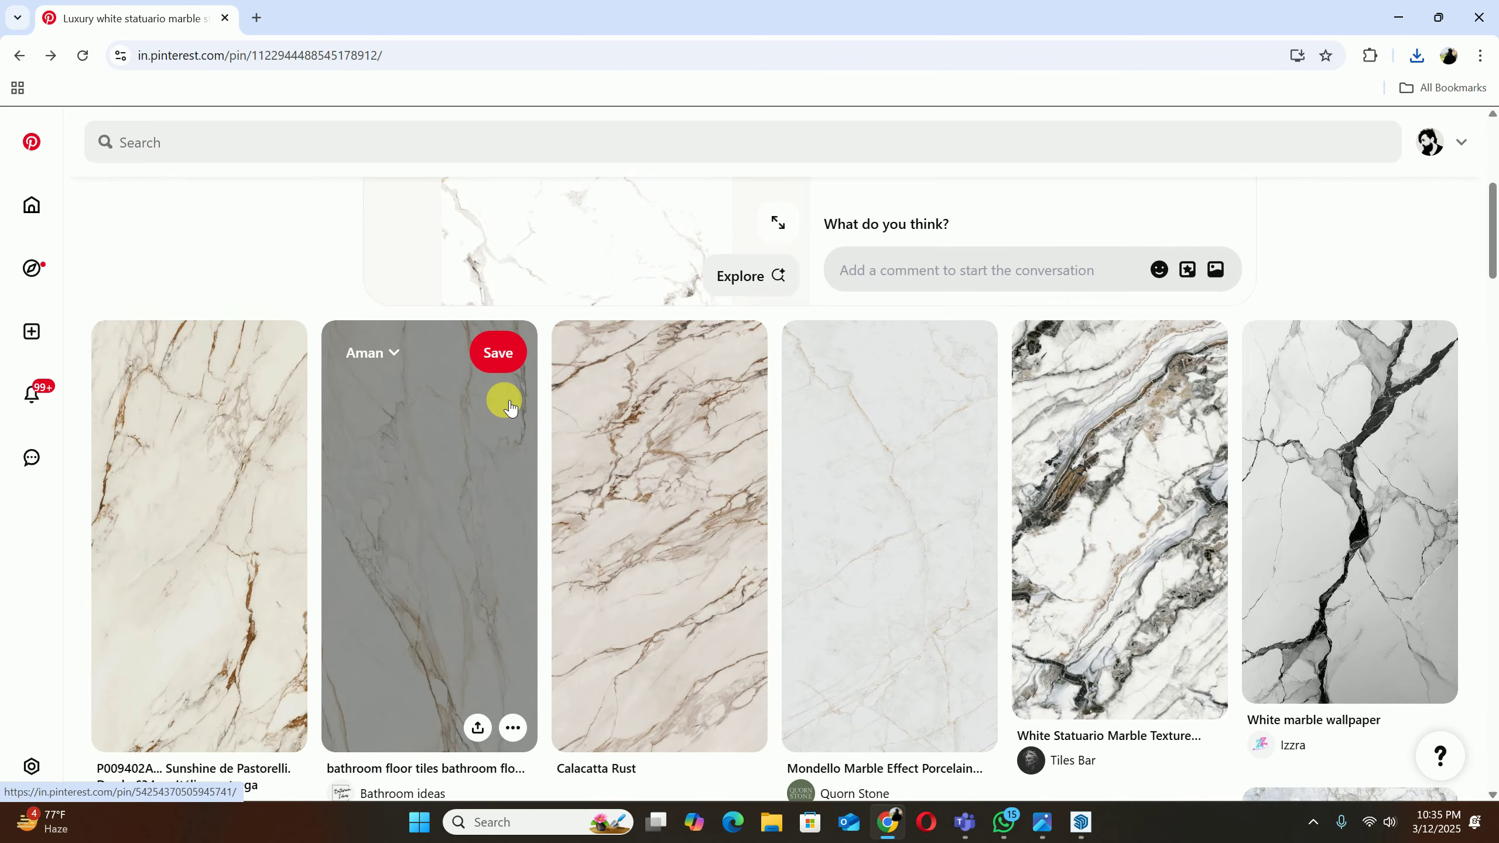
scroll(504, 404, "up", 5)
scroll(531, 425, "down", 8)
left_click(1083, 360)
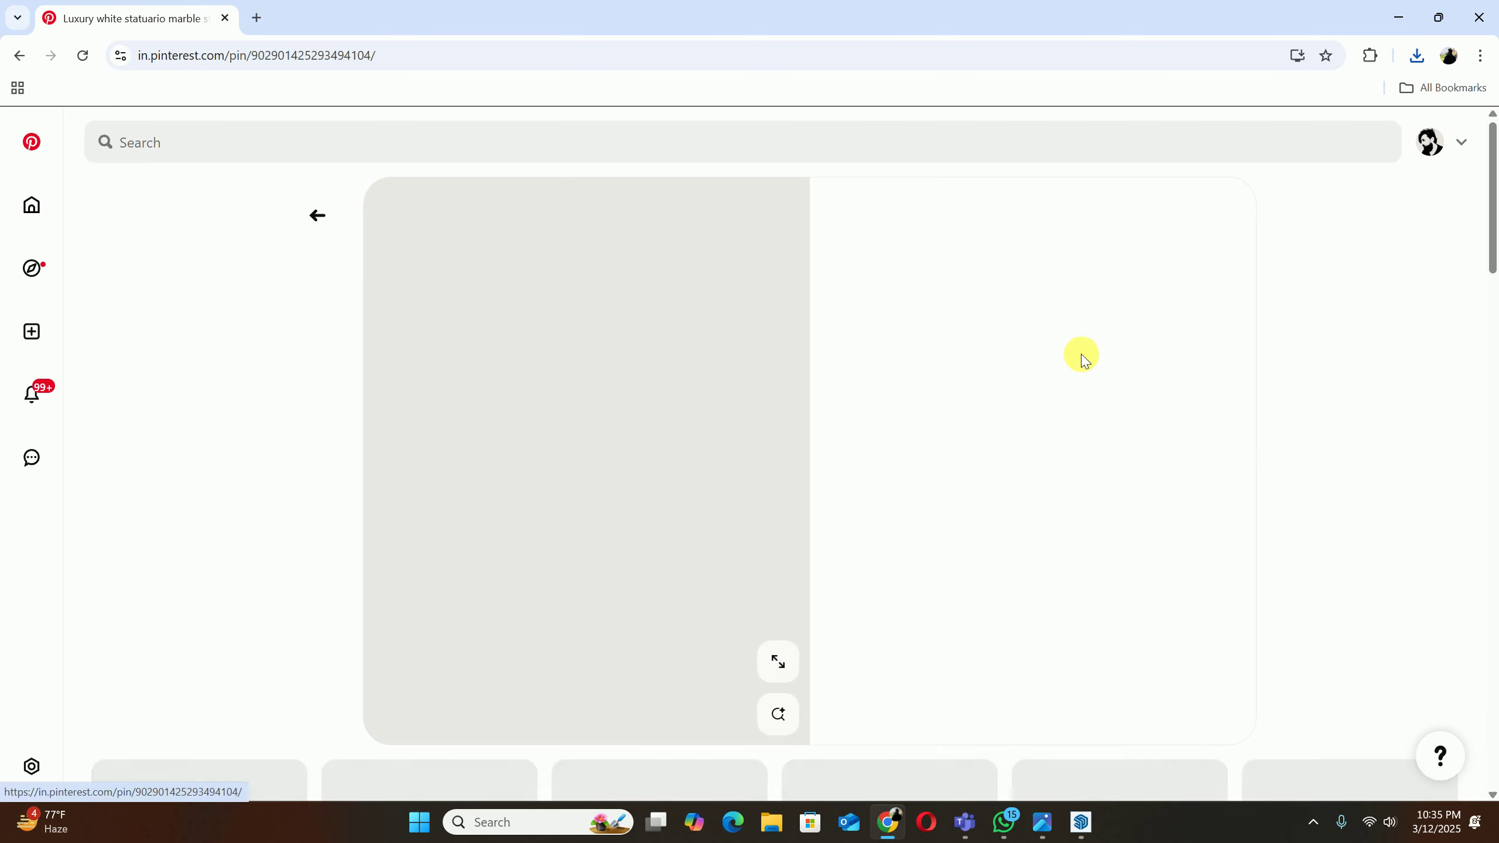
Step: Look through the pins related to the White Statuario Marble Texture pin for a marble matching the reference tabletop
scroll(565, 392, "down", 6)
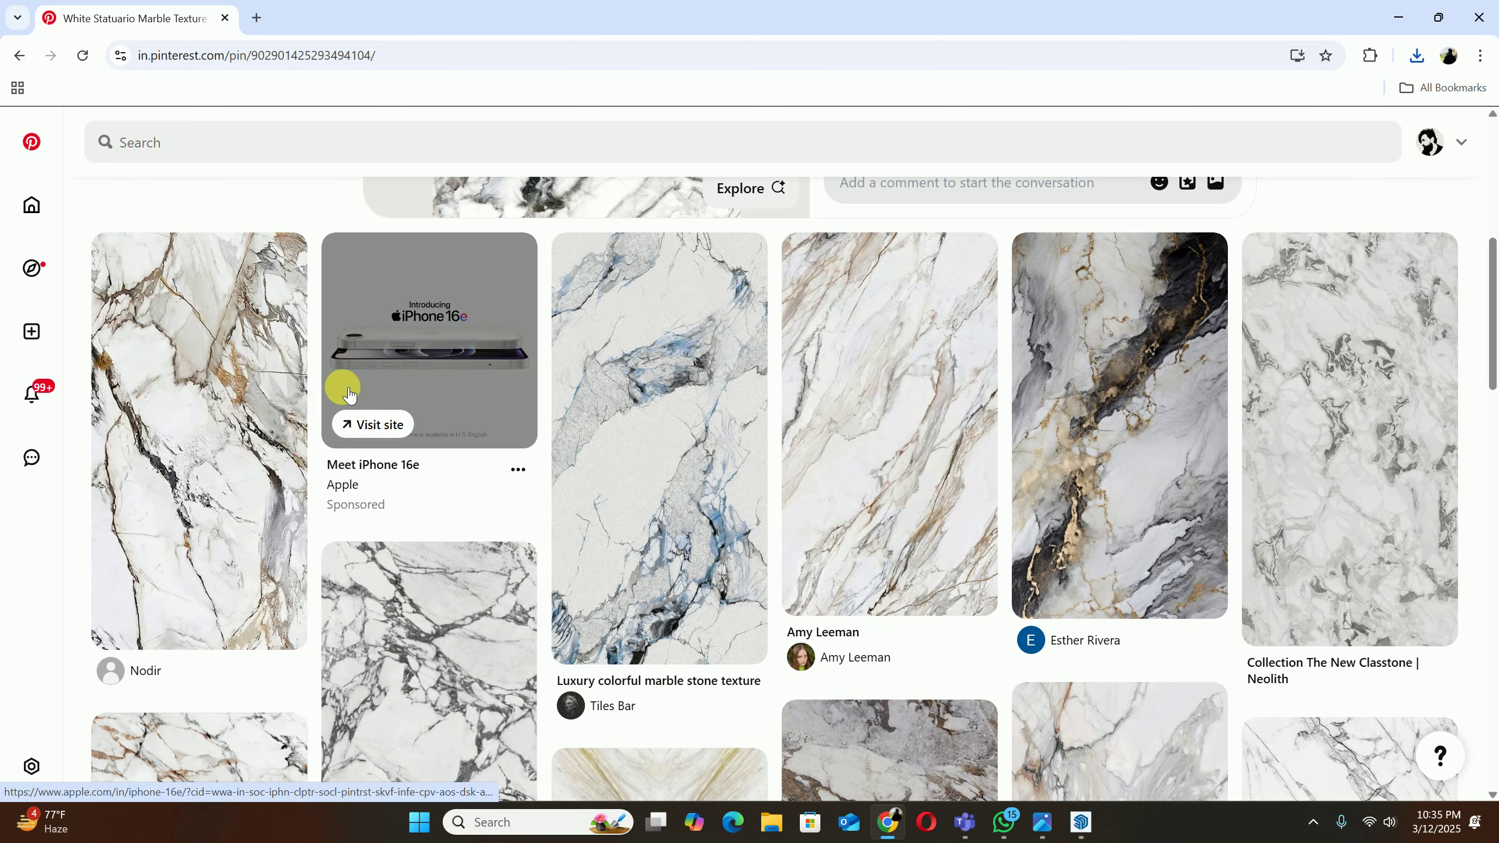
scroll(342, 392, "down", 5)
scroll(260, 375, "down", 10)
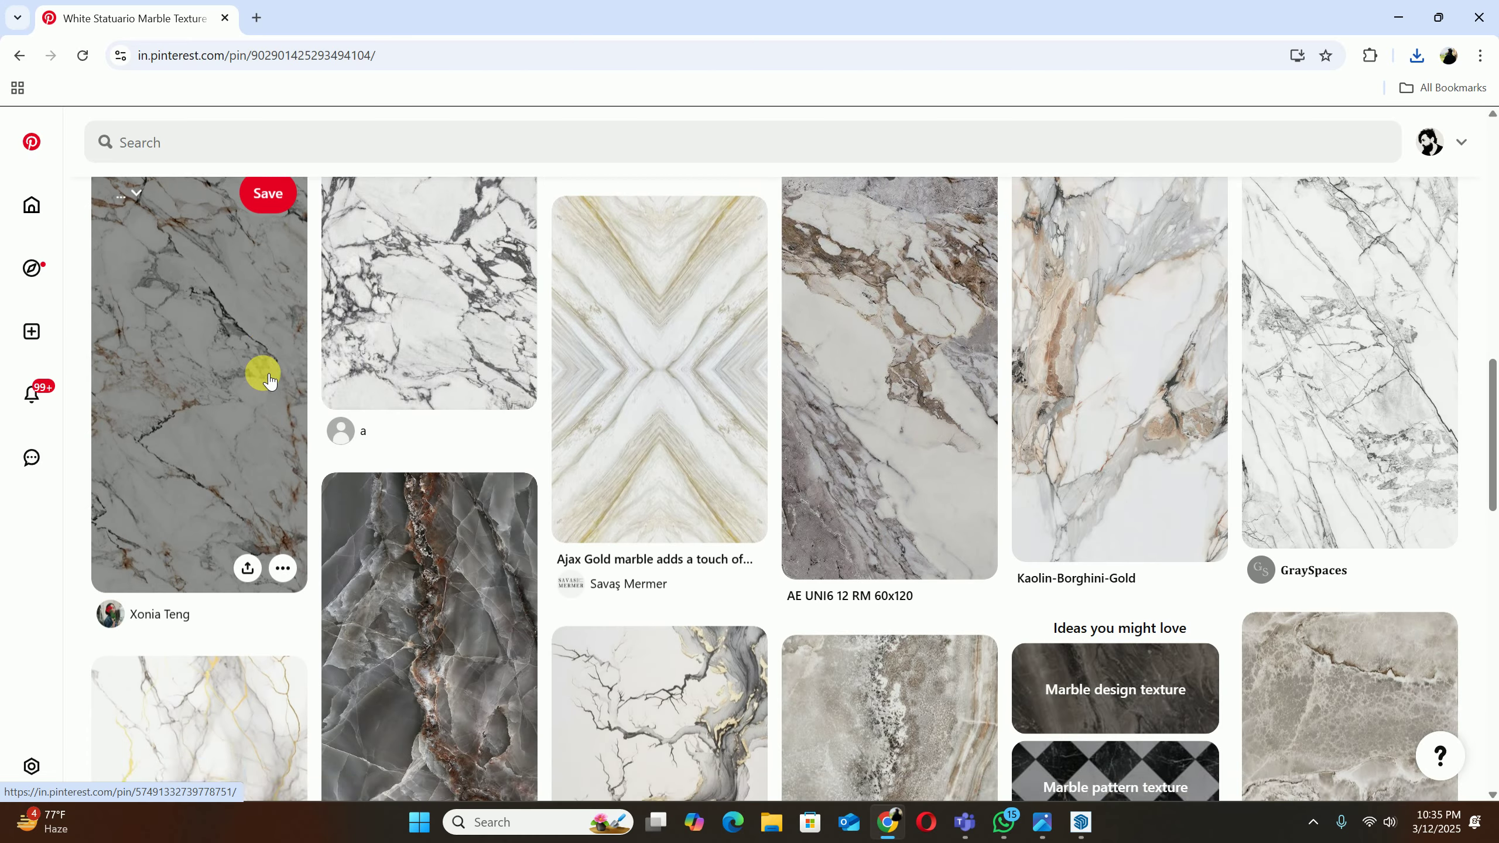
scroll(268, 377, "down", 5)
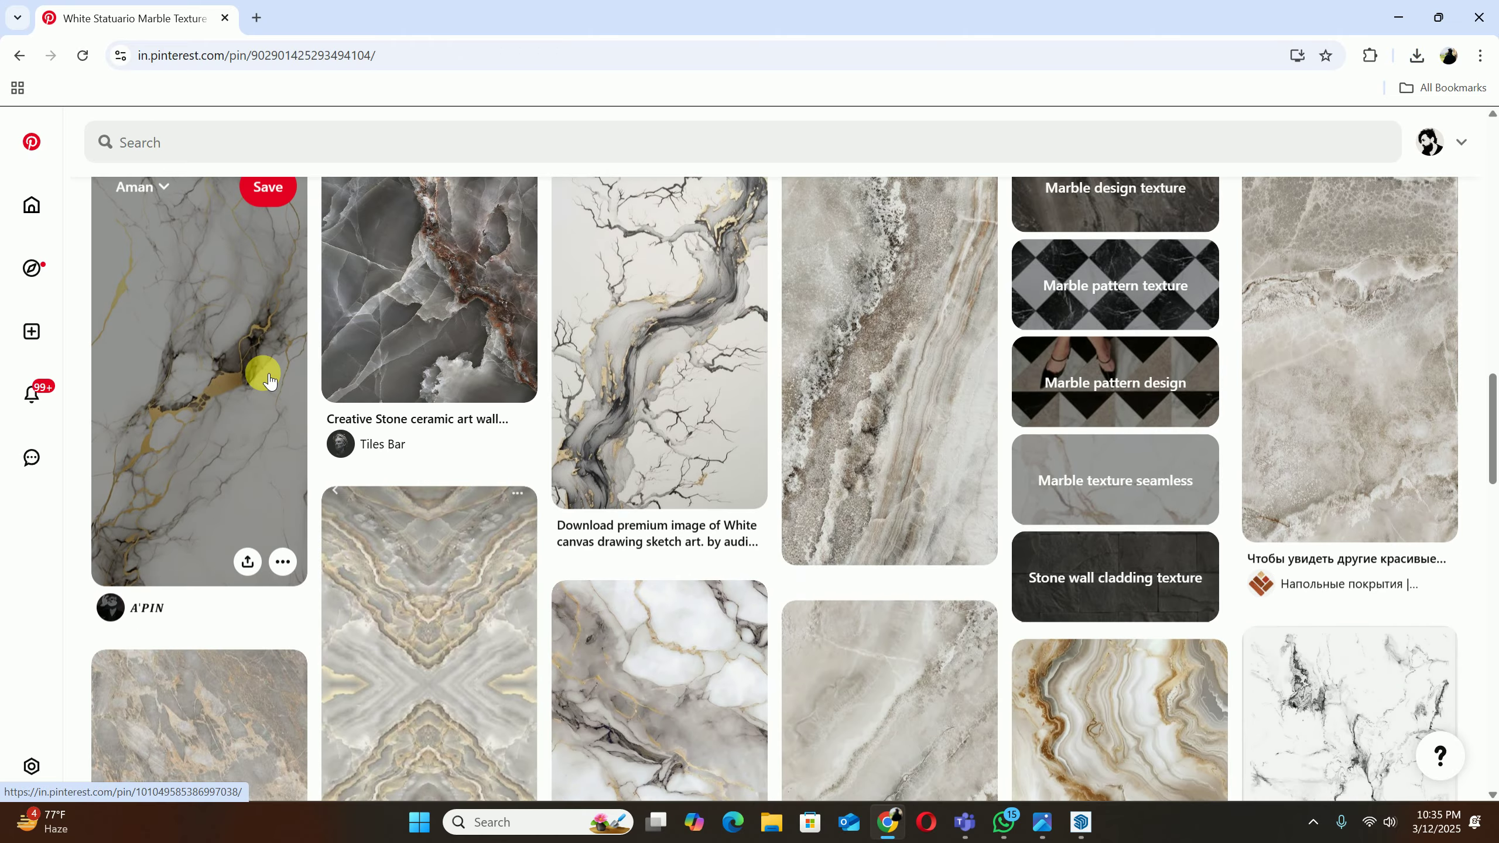
scroll(268, 381, "down", 4)
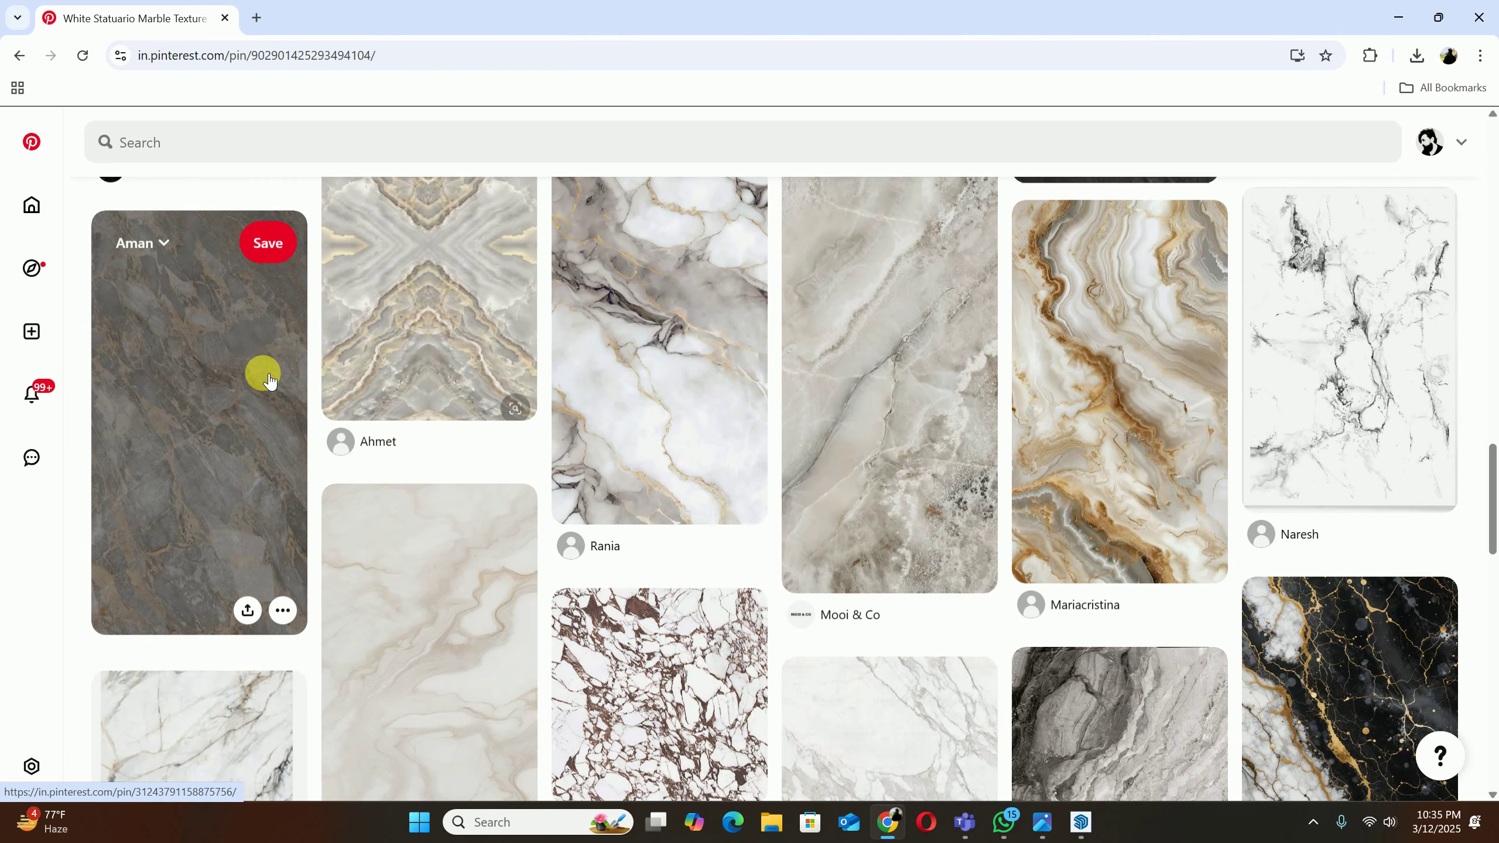
scroll(268, 380, "down", 3)
scroll(269, 381, "down", 5)
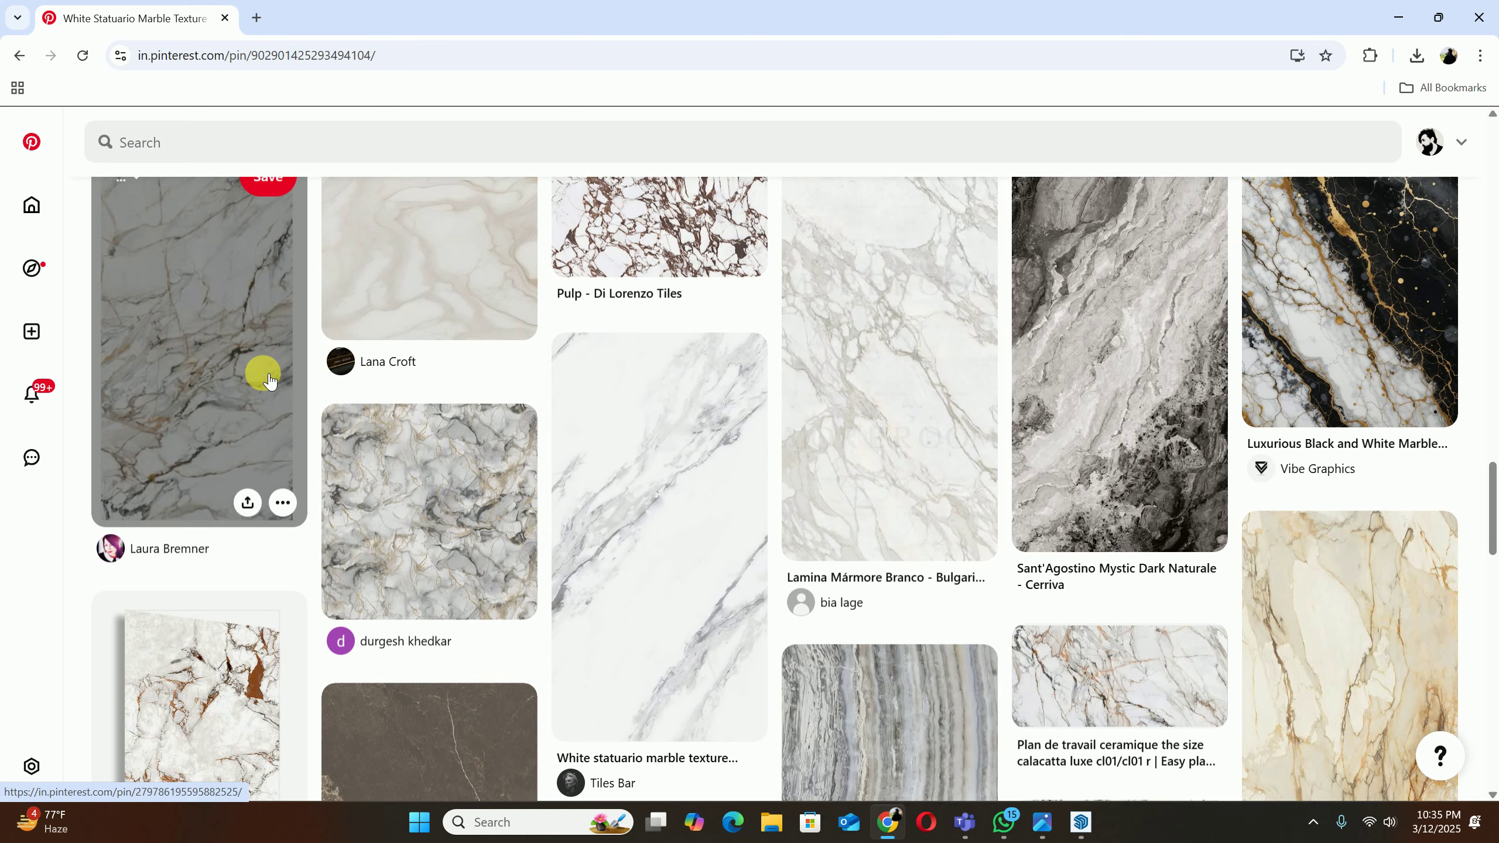
scroll(268, 369, "down", 4)
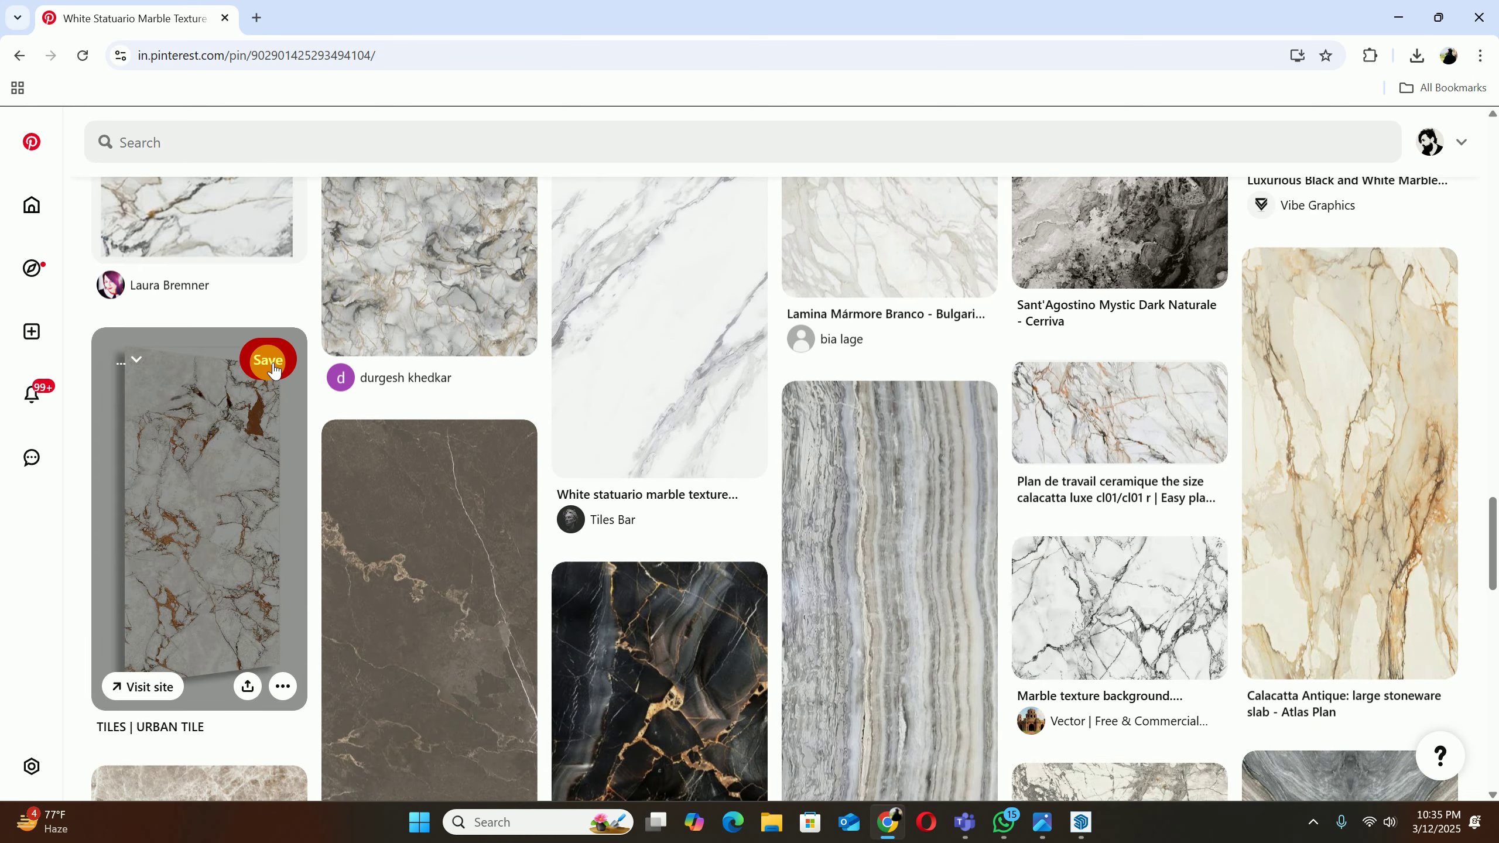
scroll(274, 368, "down", 3)
scroll(289, 390, "down", 6)
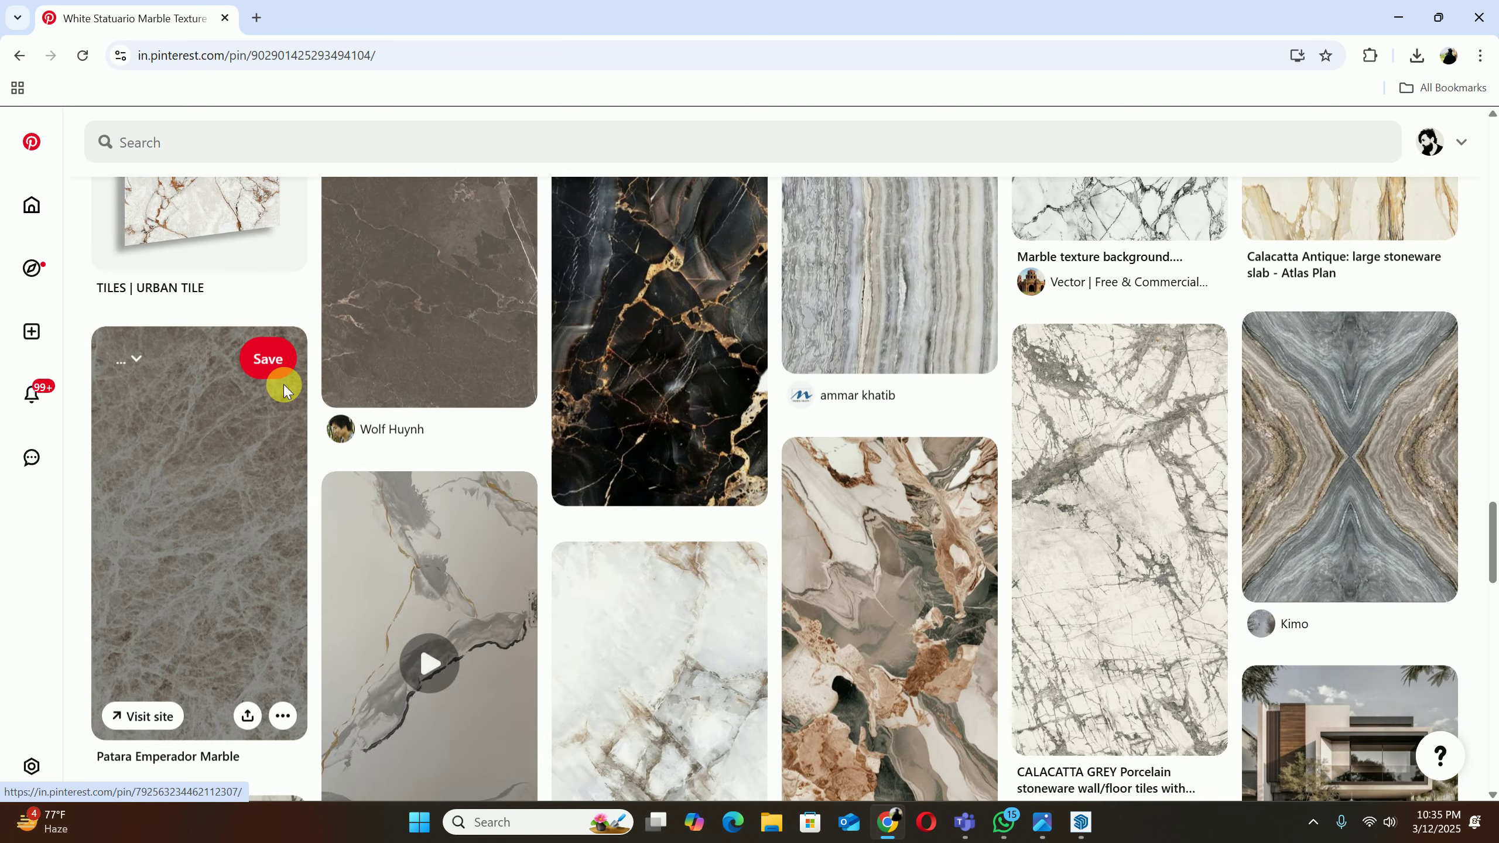
scroll(289, 389, "down", 4)
scroll(290, 390, "down", 5)
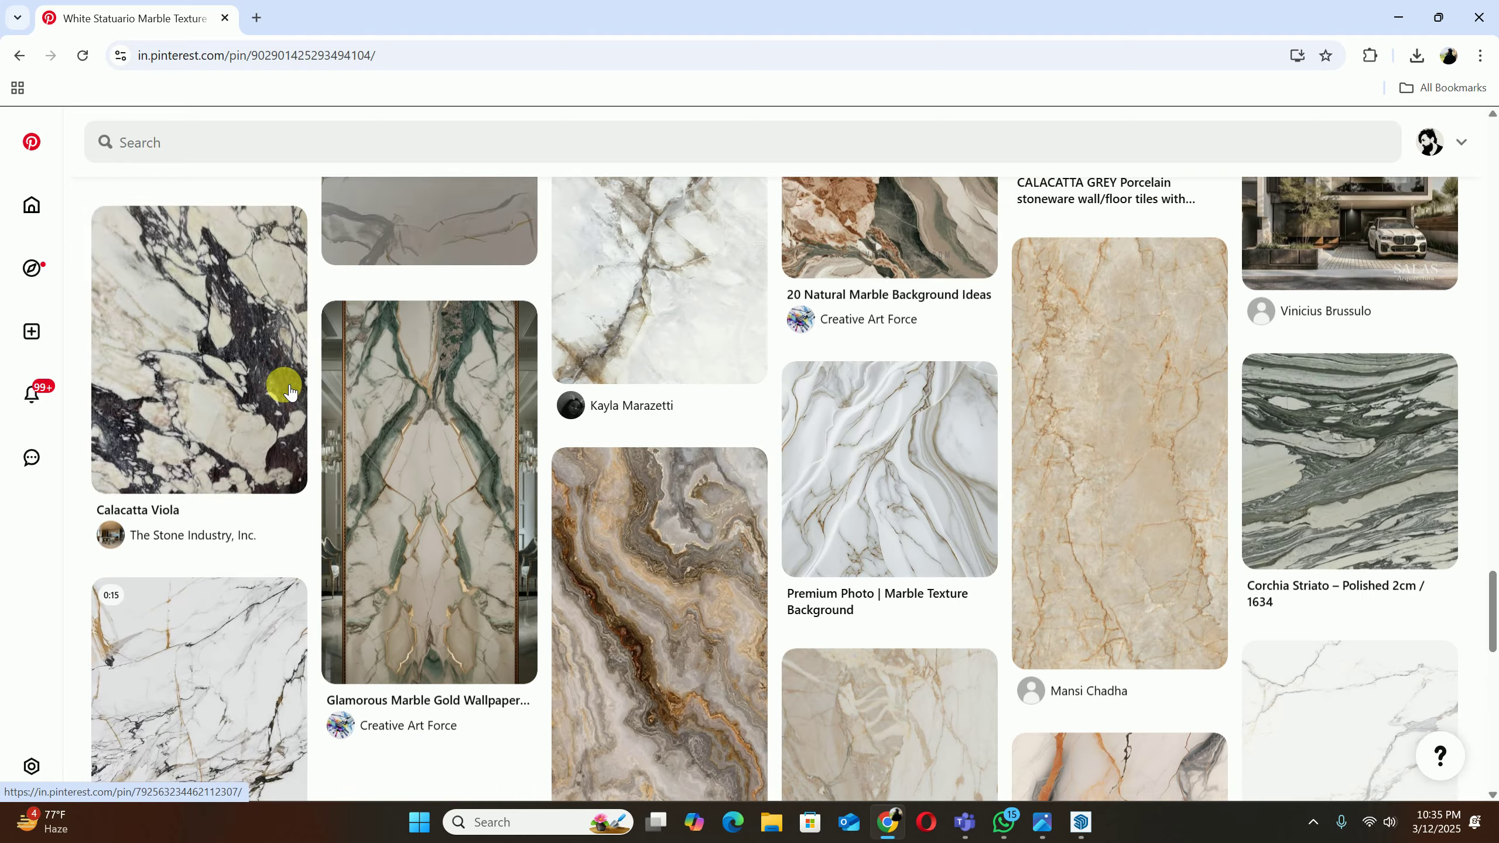
scroll(292, 396, "down", 5)
scroll(296, 402, "down", 7)
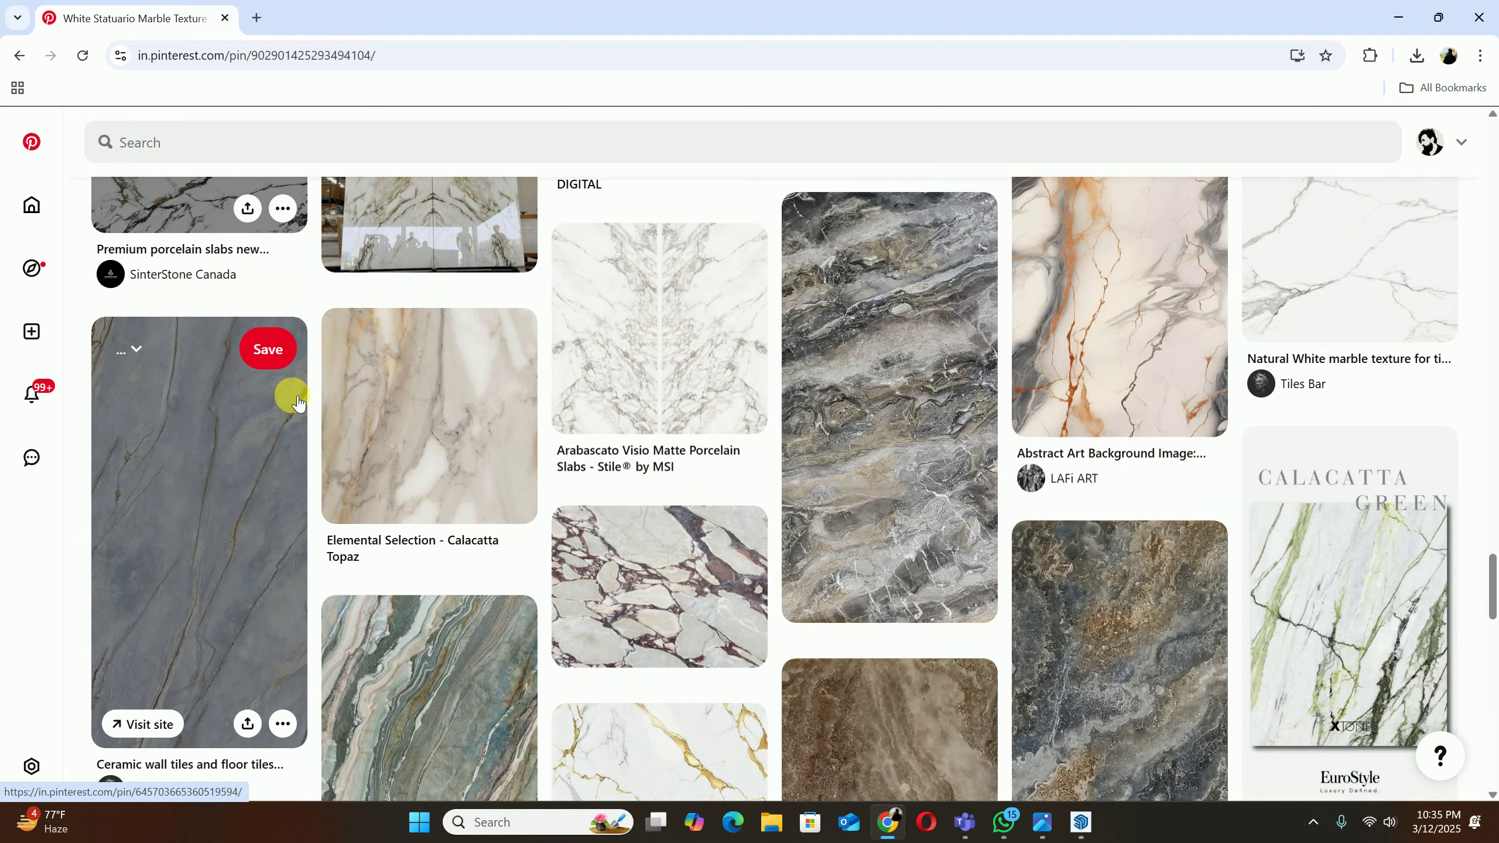
scroll(293, 396, "down", 7)
scroll(294, 399, "down", 8)
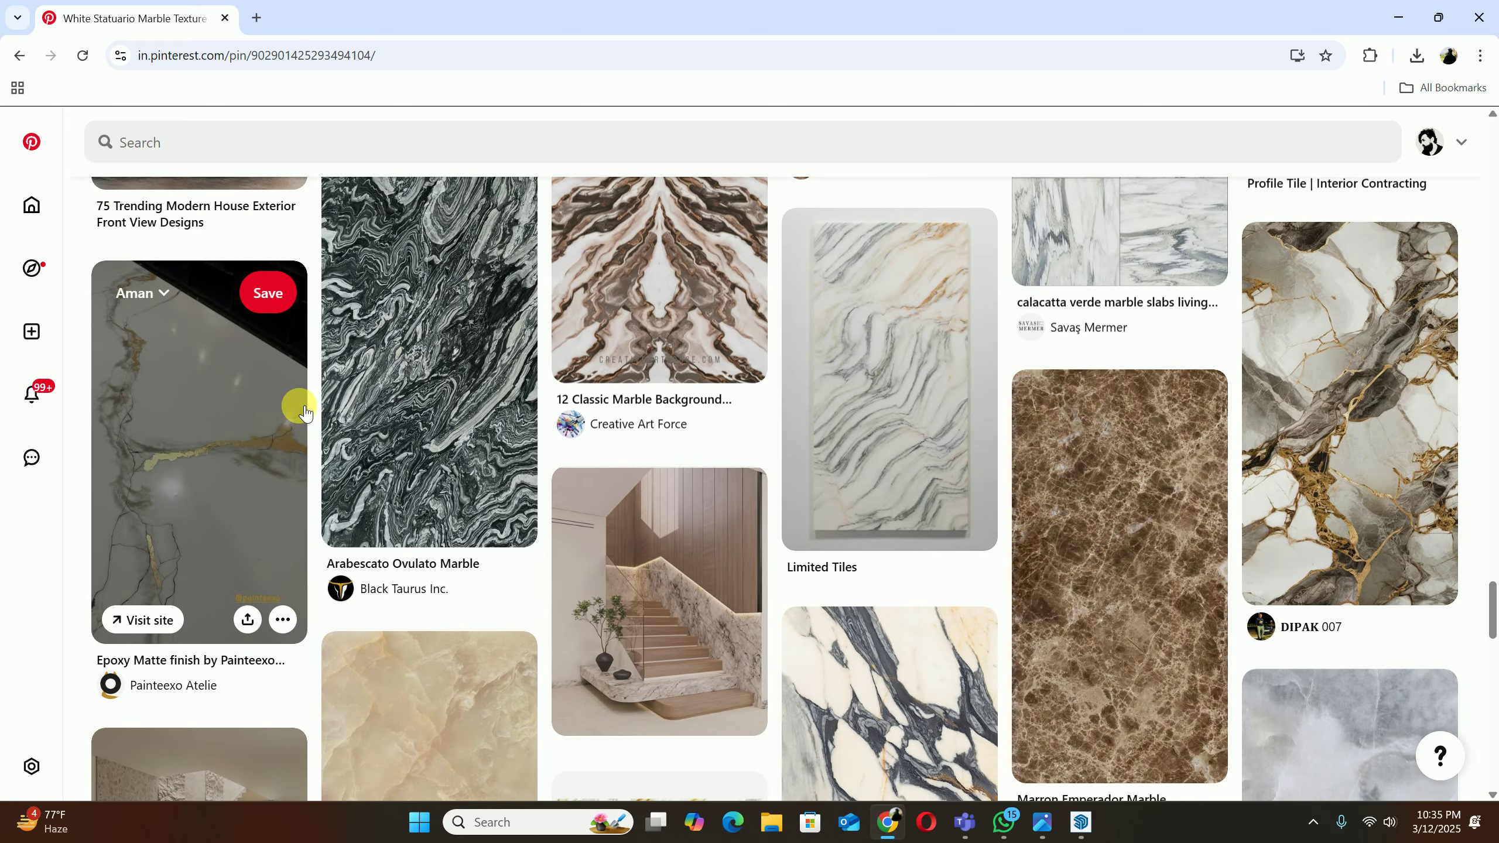
Step: Open the white and grey marble pin with thick gold veins and look through its related pins
left_click(1369, 481)
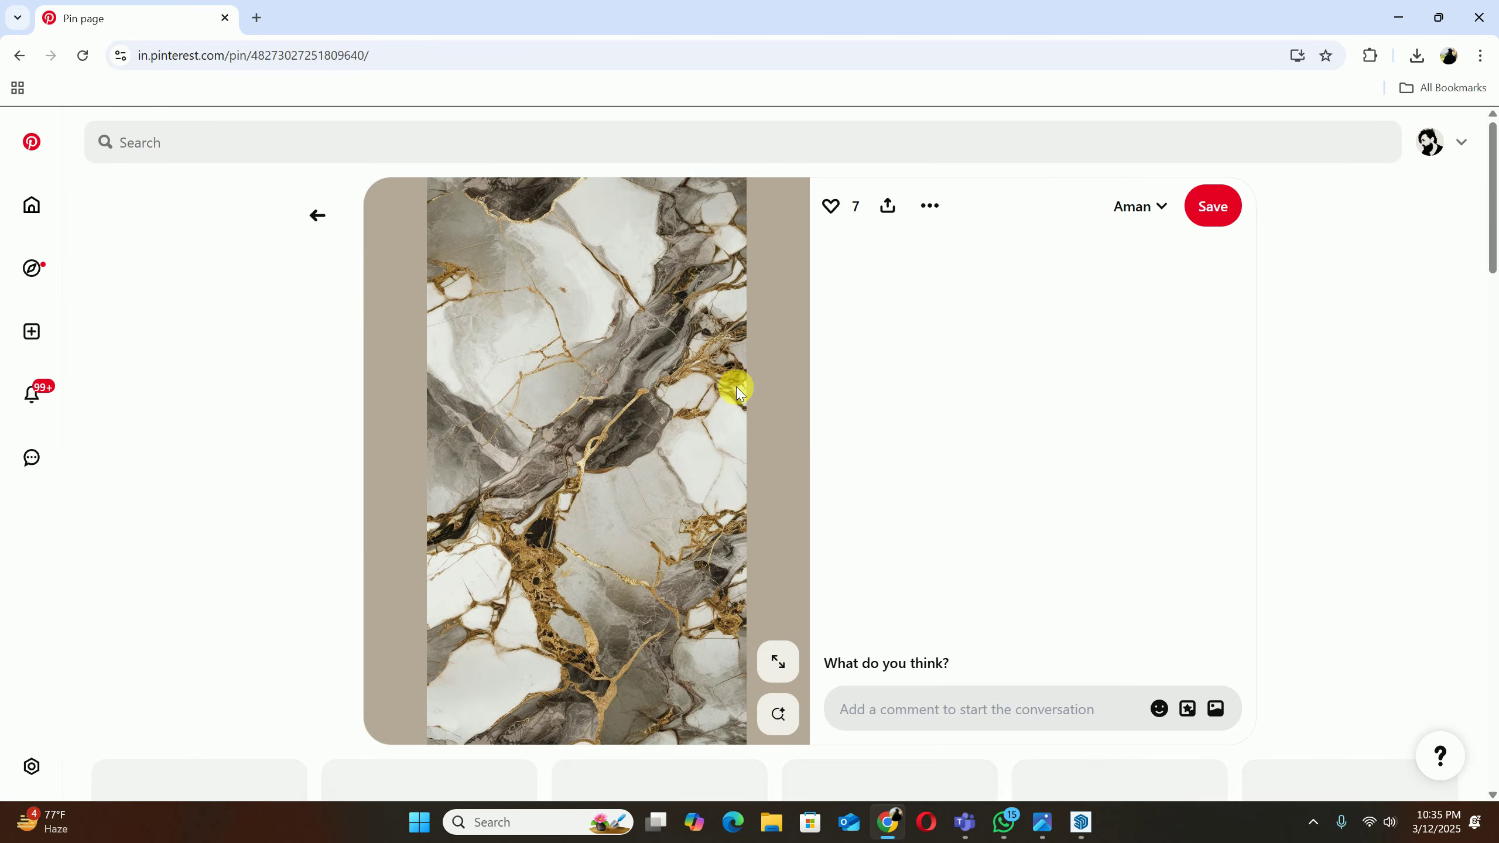
scroll(587, 361, "down", 6)
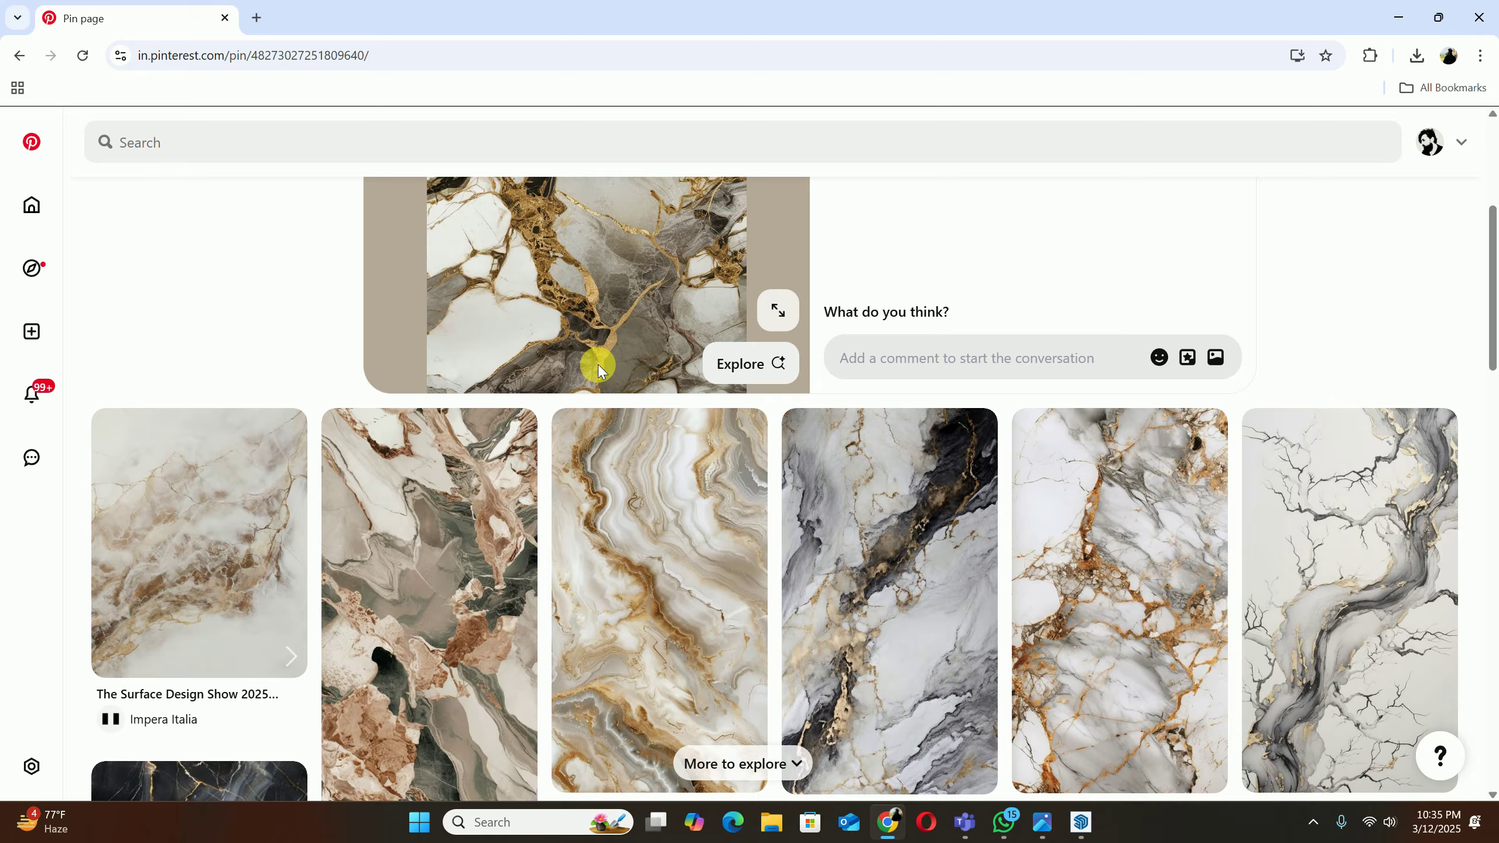
scroll(597, 364, "down", 7)
scroll(600, 369, "down", 3)
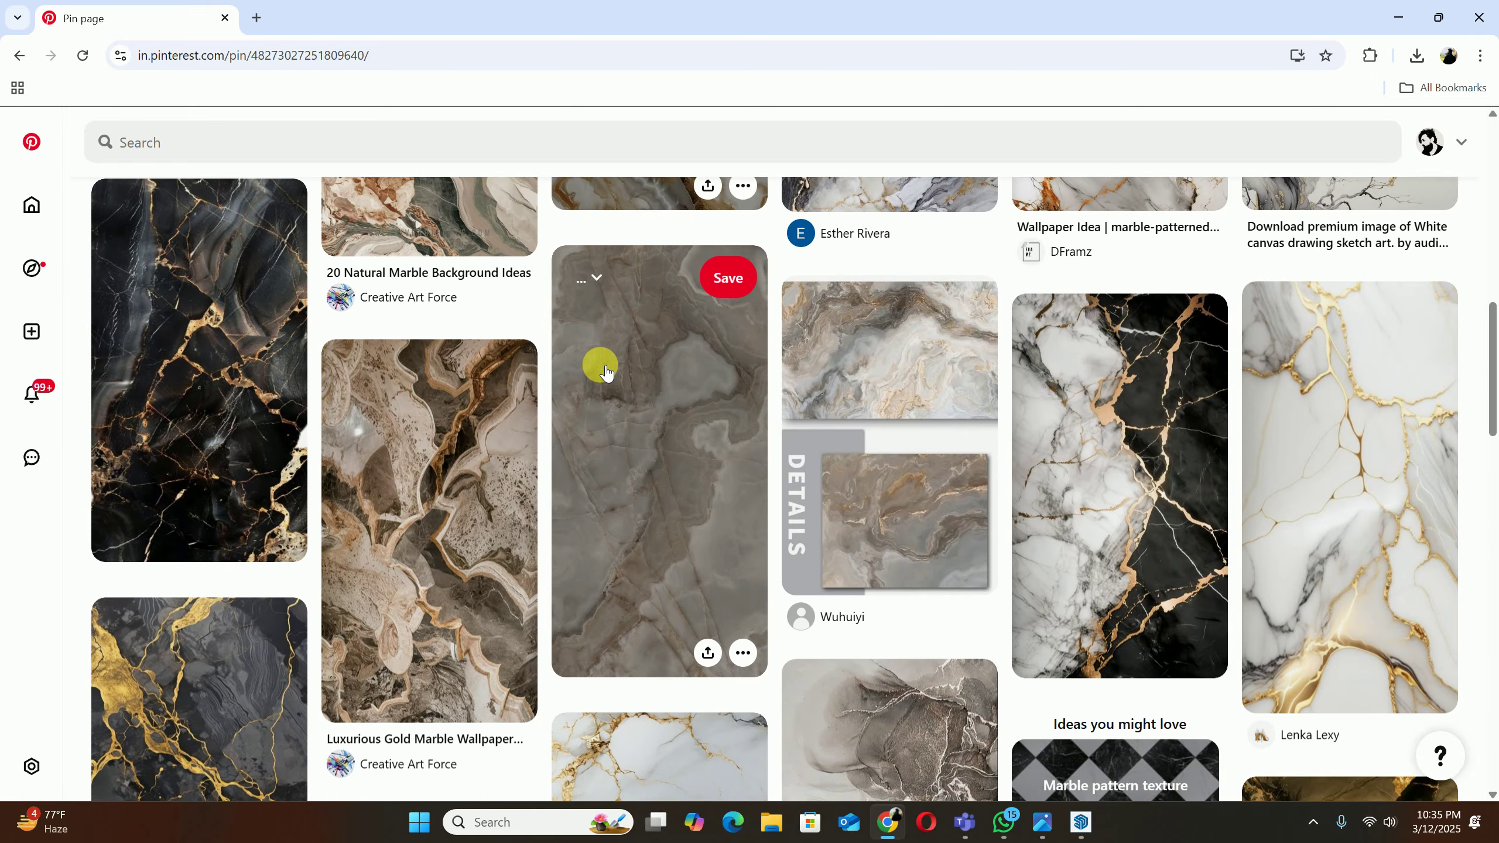
scroll(605, 370, "down", 6)
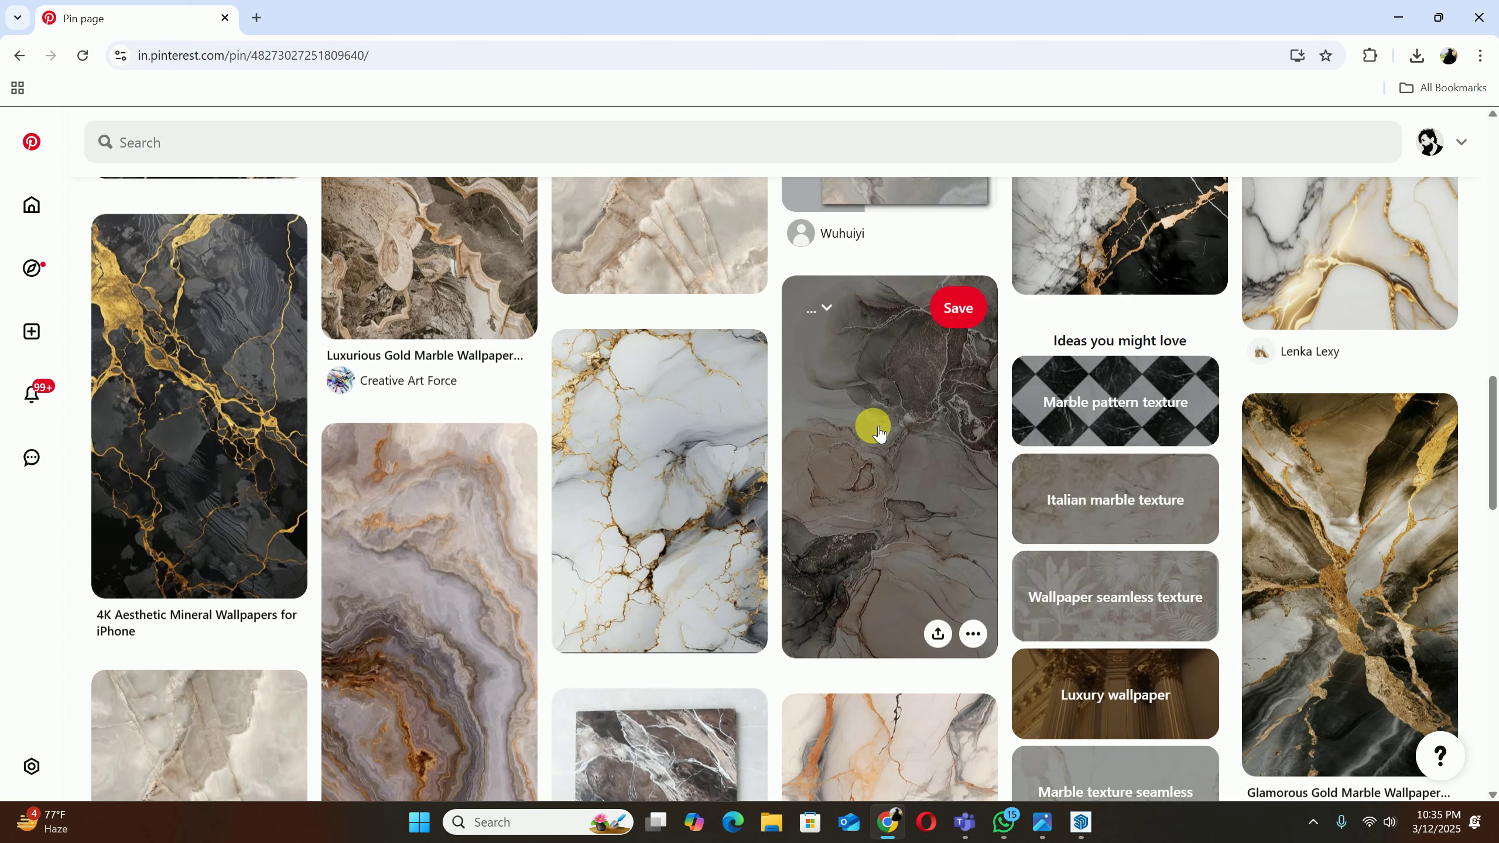
Step: Open the related grey and blush marble pin with dark smoky patches and download its image
left_click(873, 426)
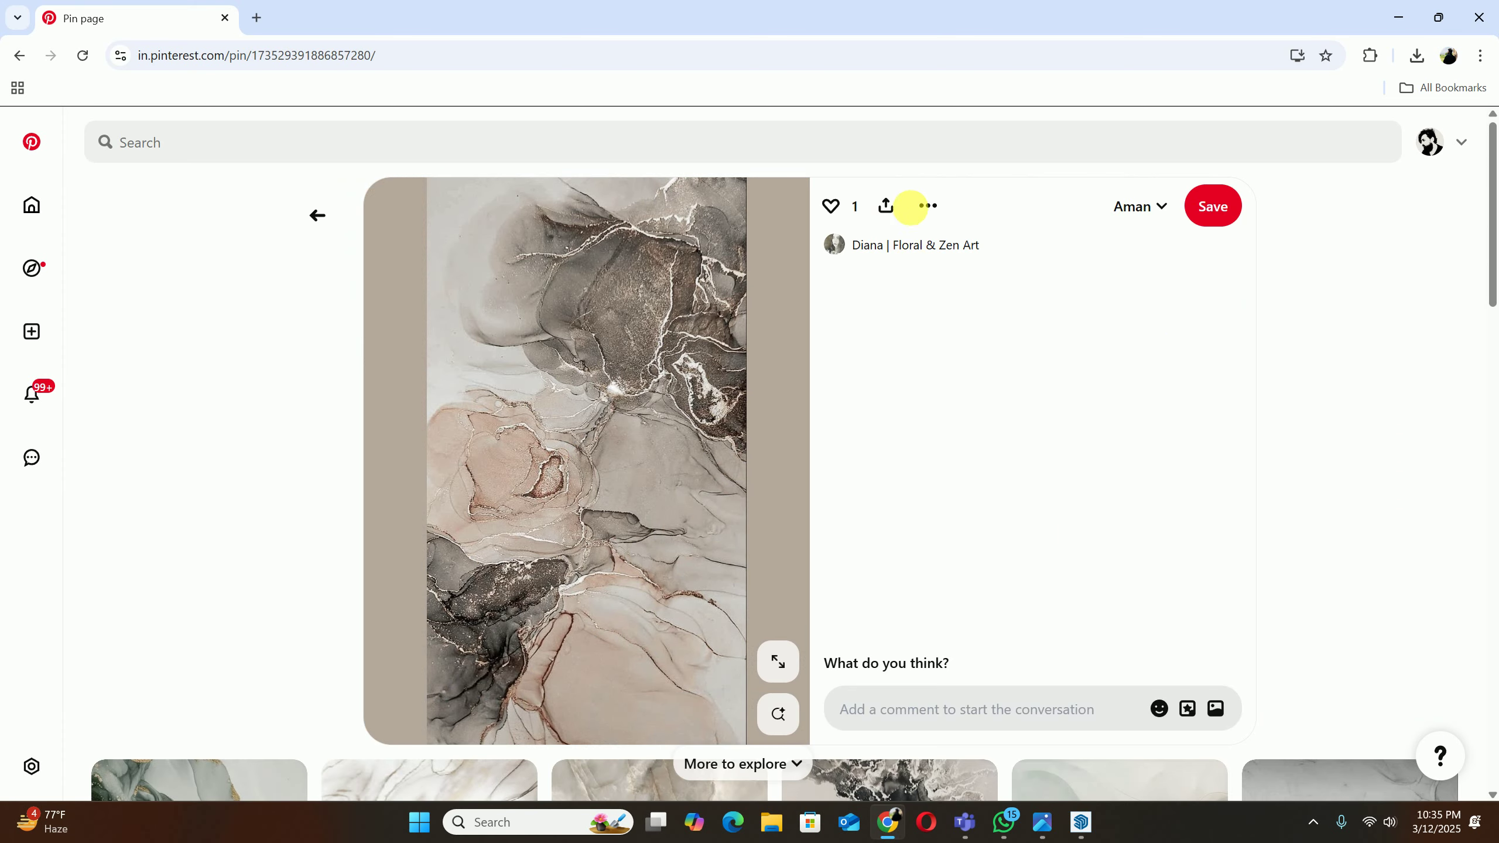
left_click(927, 206)
left_click(910, 259)
Step: Look through the pins related to the downloaded grey and blush marble for another tabletop texture
scroll(679, 333, "down", 9)
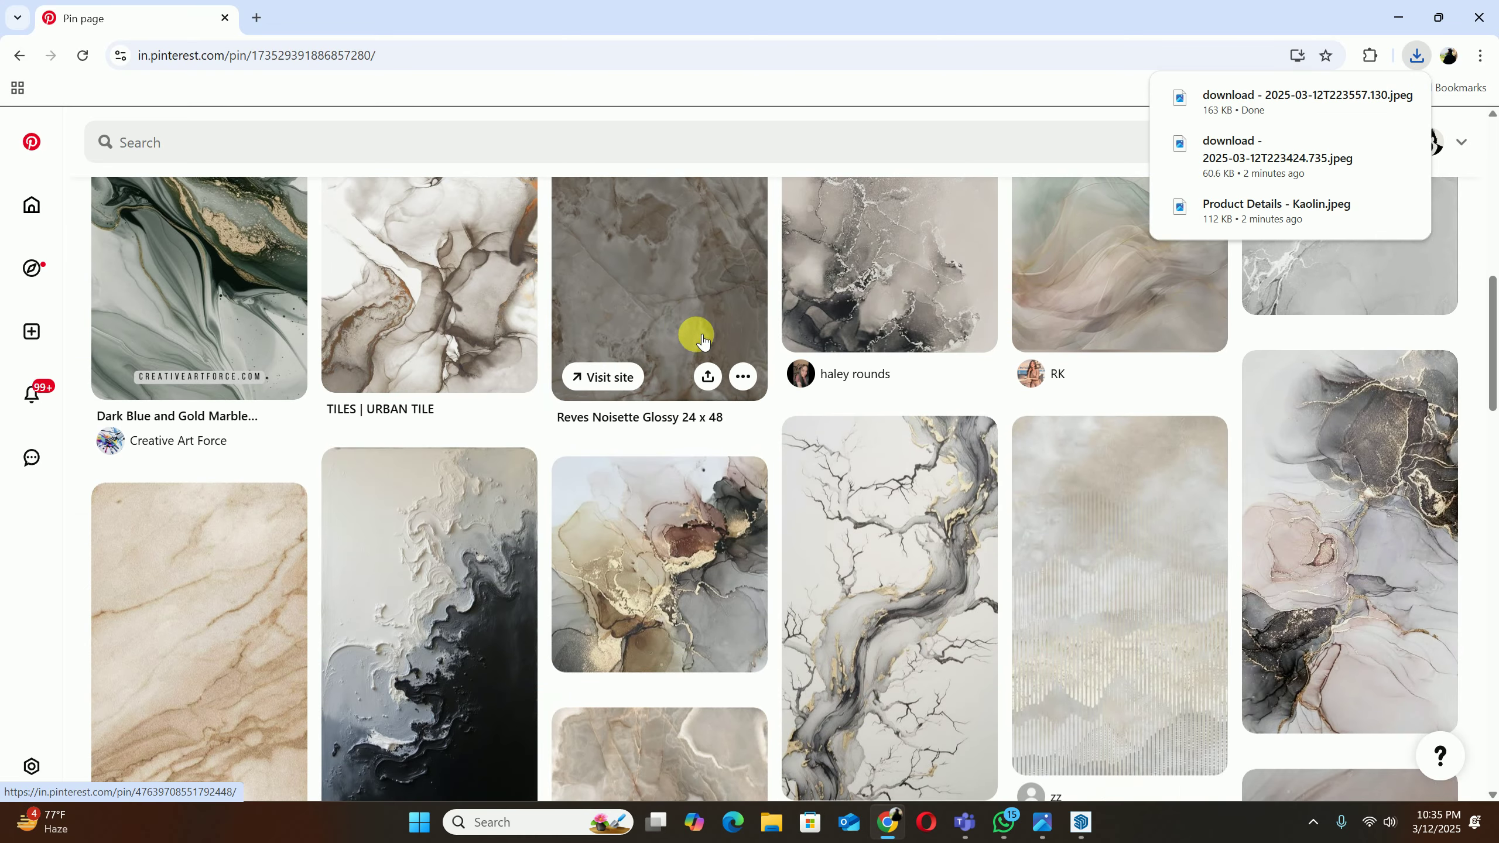
scroll(812, 376, "down", 10)
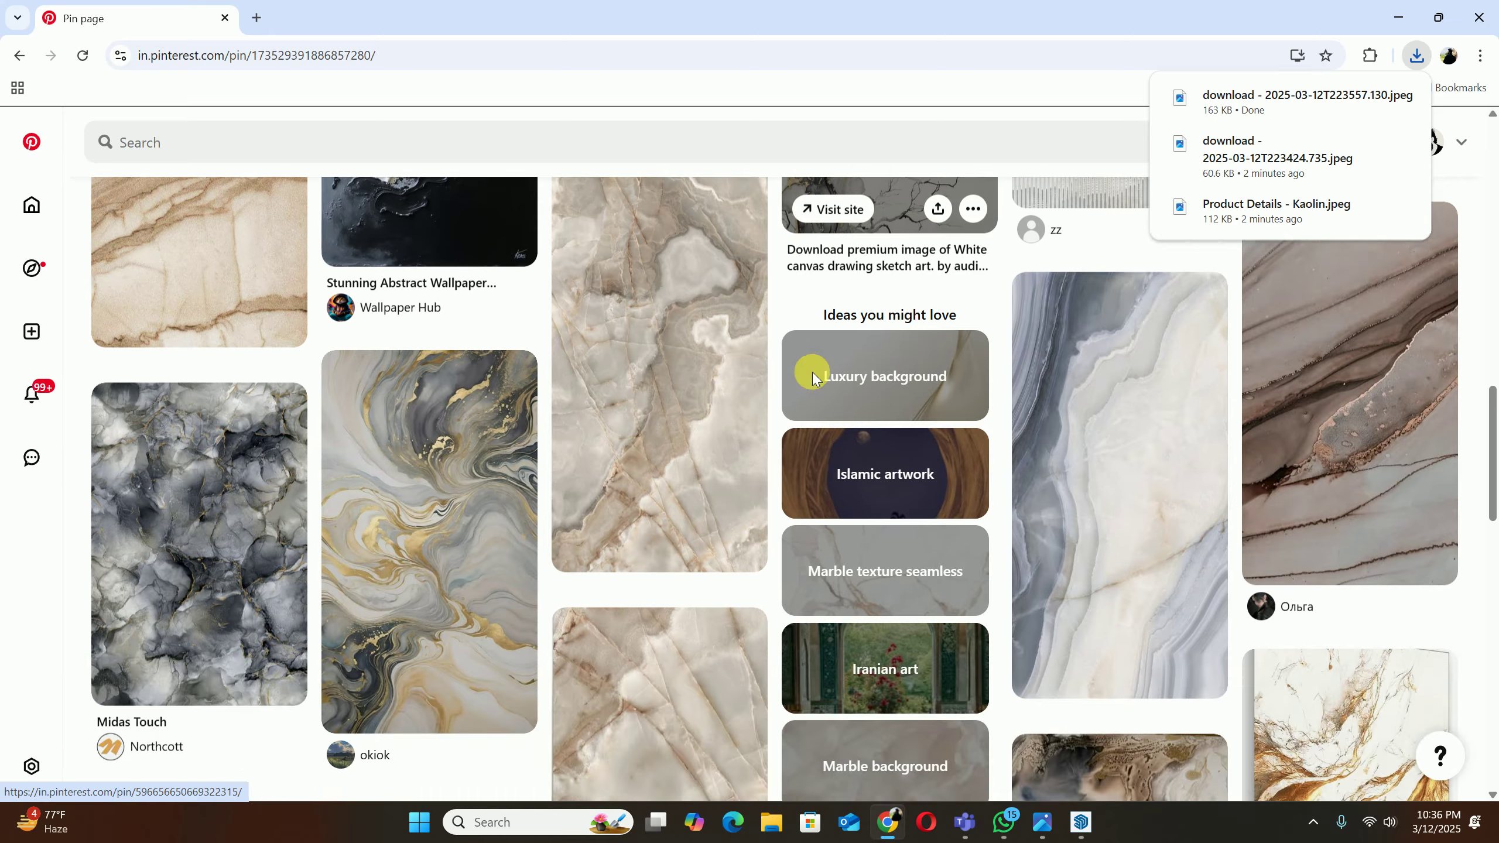
scroll(812, 373, "down", 10)
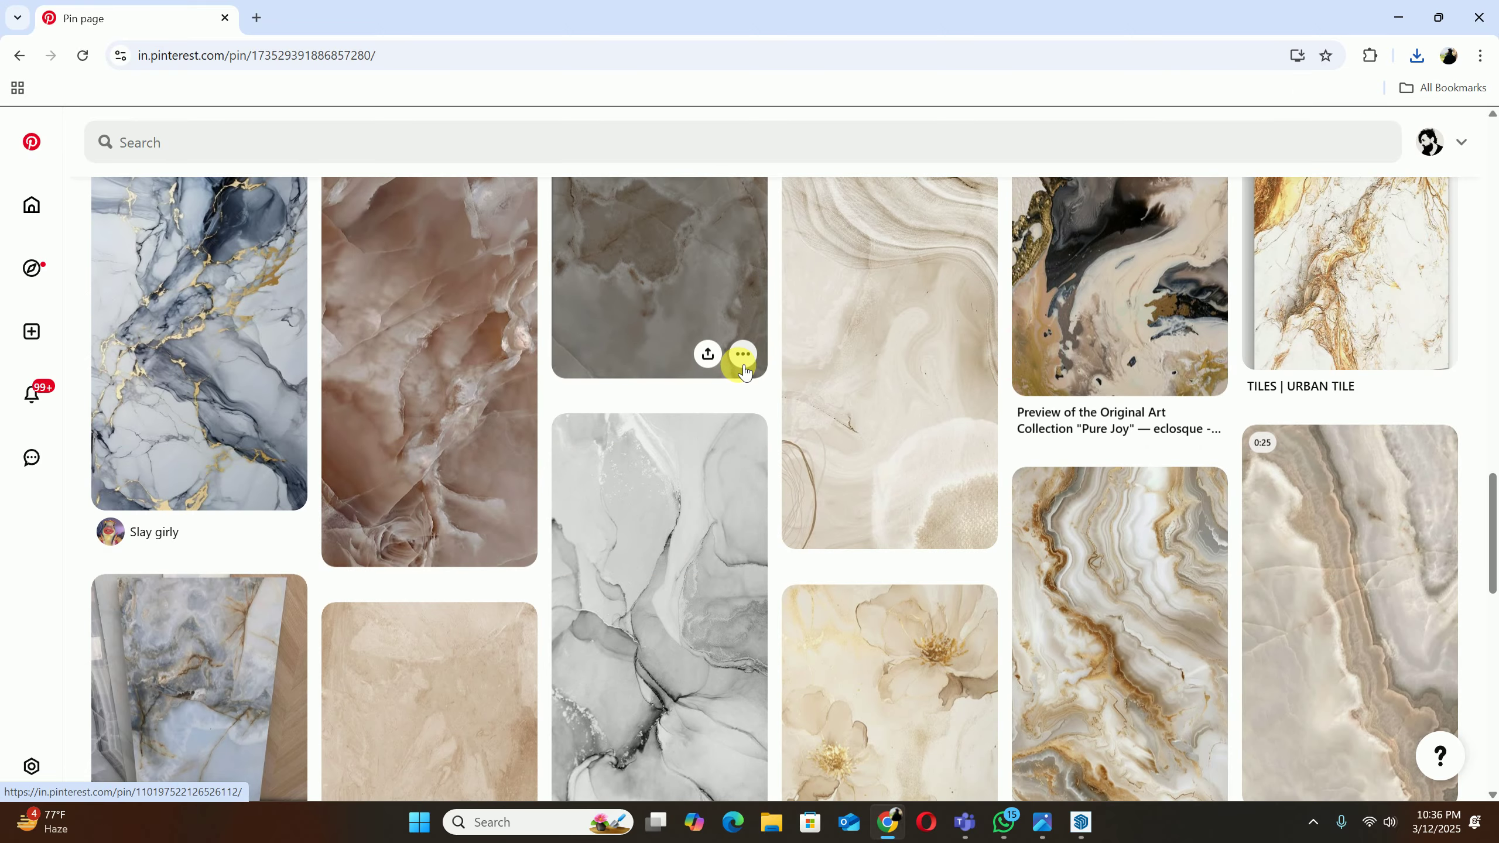
scroll(745, 371, "down", 5)
scroll(745, 372, "down", 12)
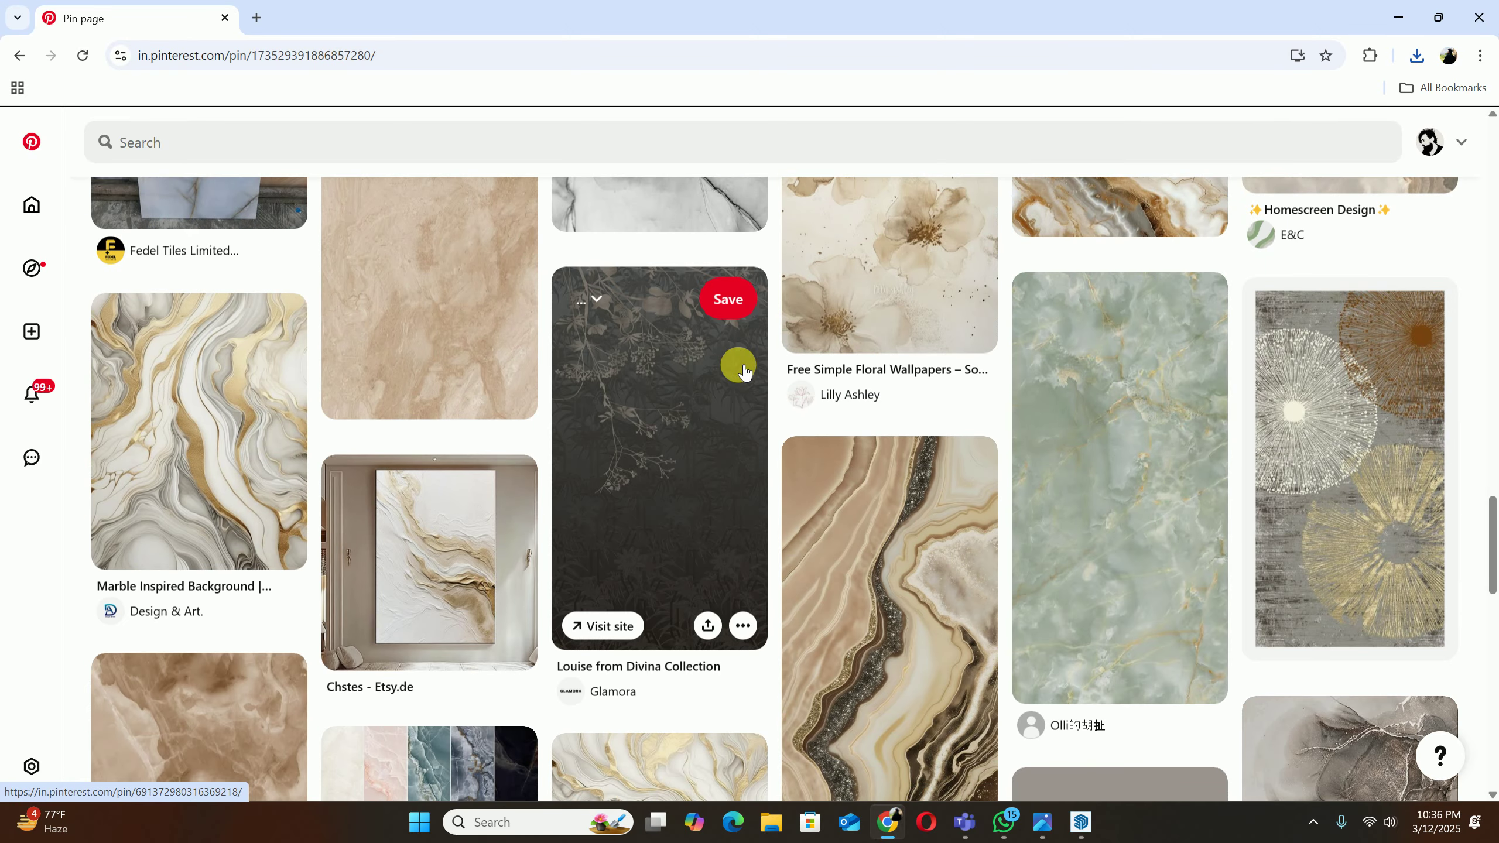
scroll(745, 372, "down", 4)
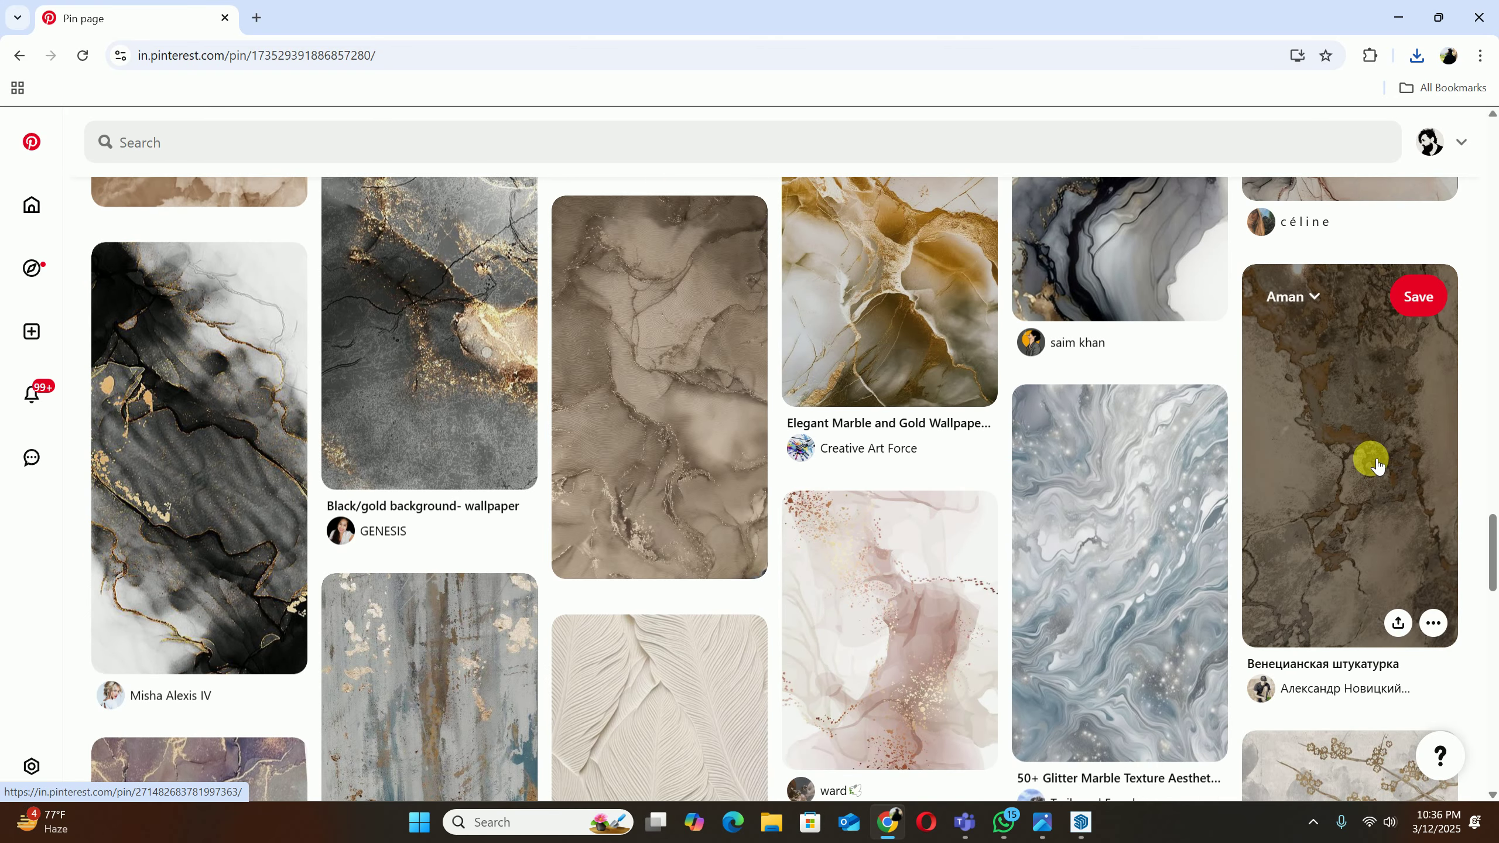
Step: Open the beige cracked-stone pin titled Венецианская штукатурка and examine its related pins for a suitable marble
left_click(1376, 465)
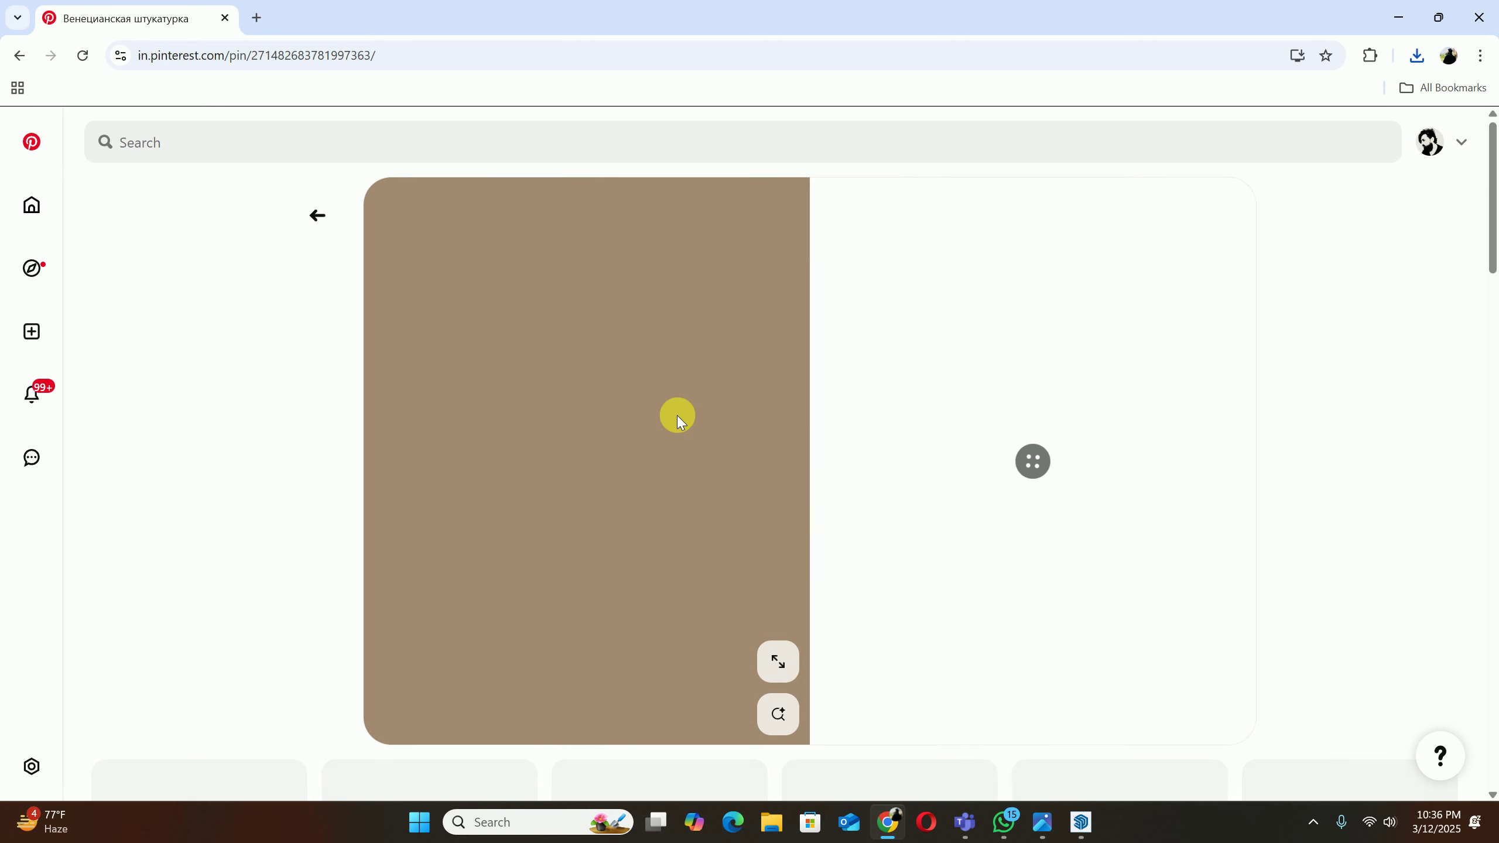
scroll(620, 406, "down", 4)
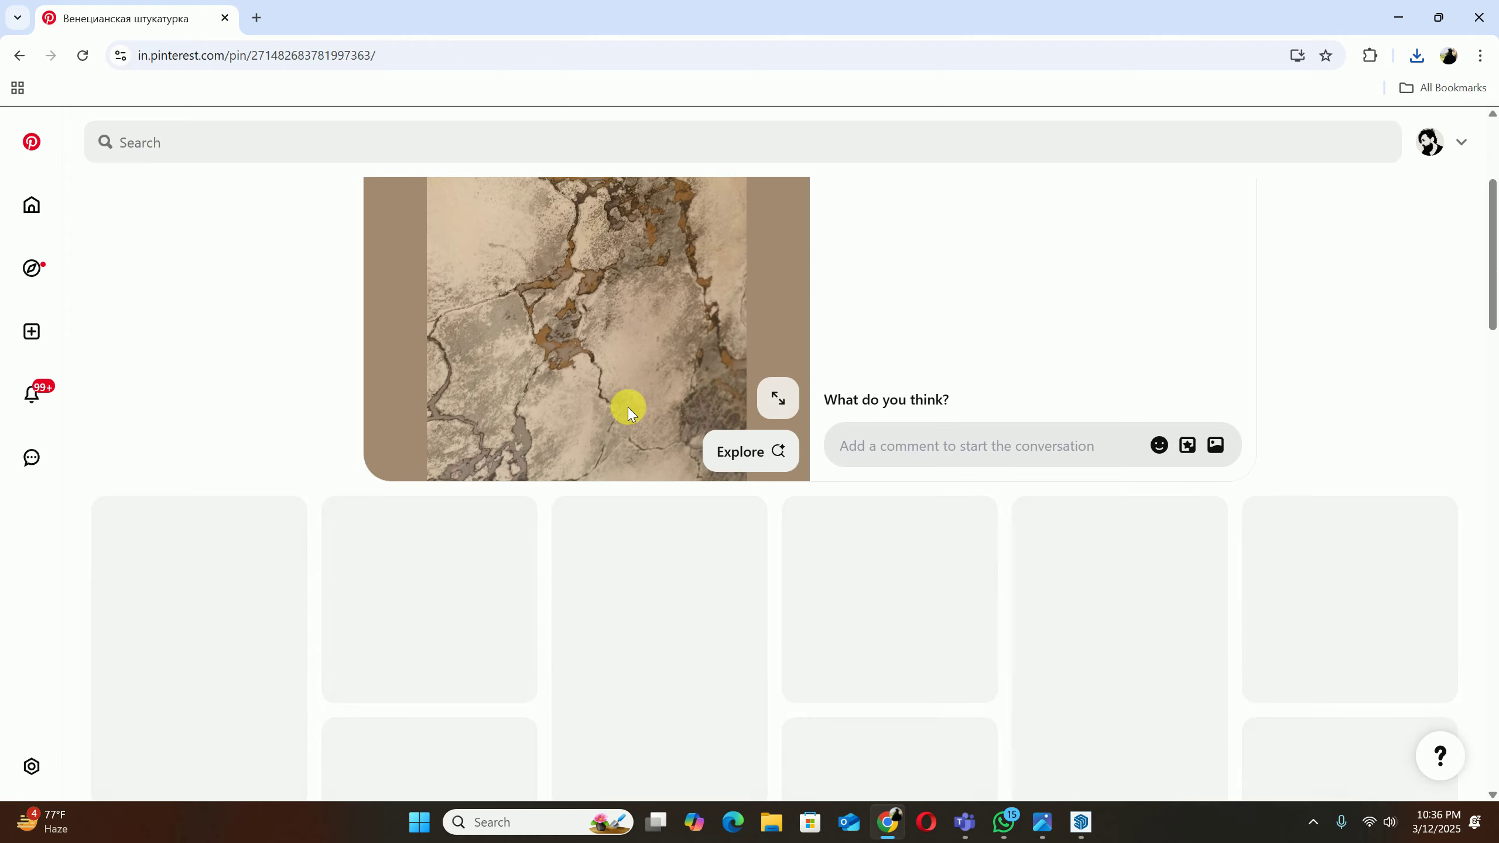
scroll(627, 408, "down", 4)
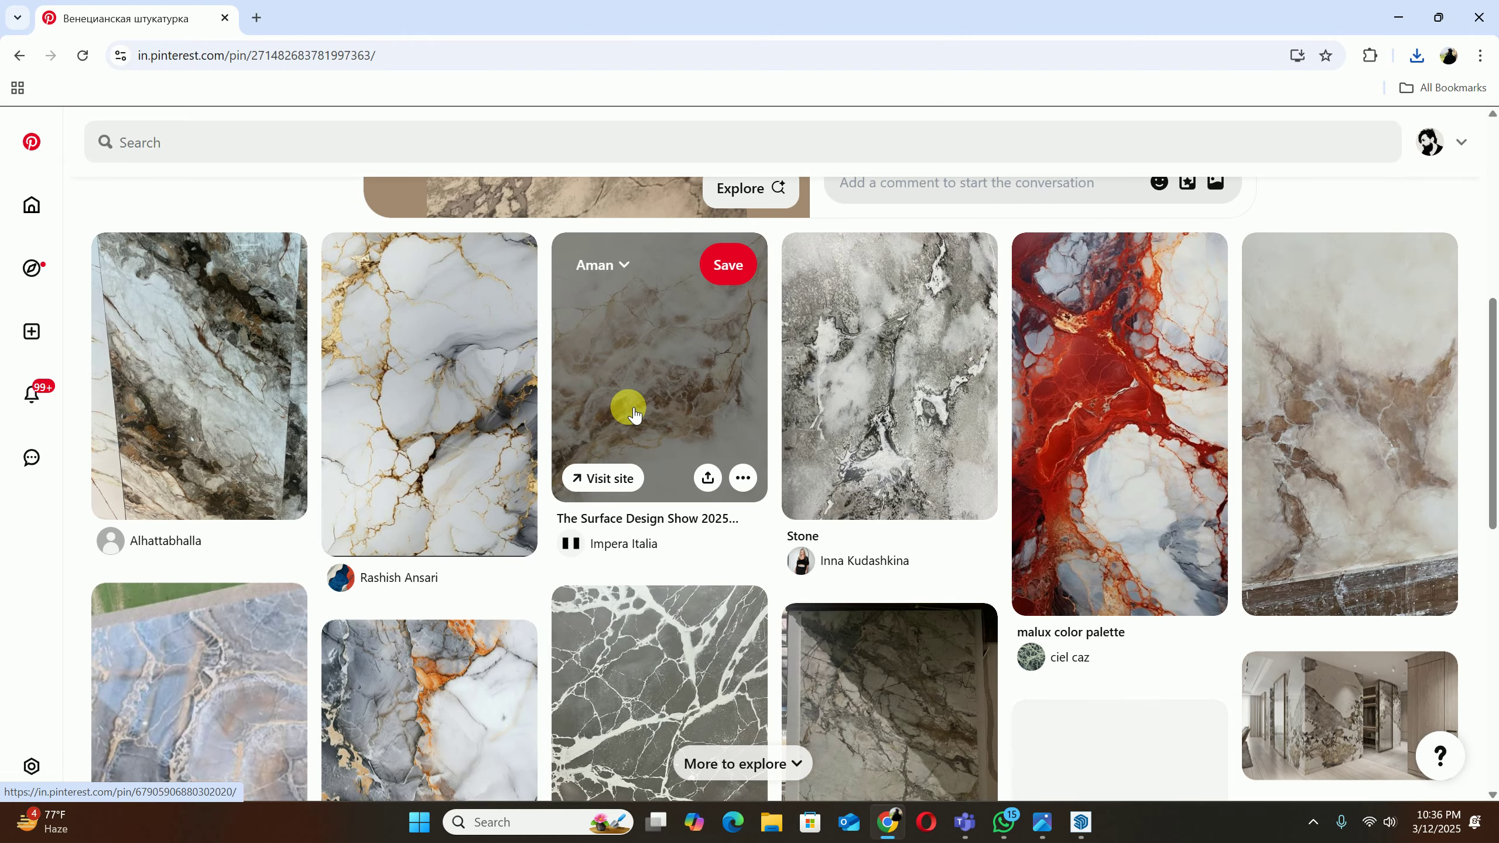
scroll(633, 415, "down", 5)
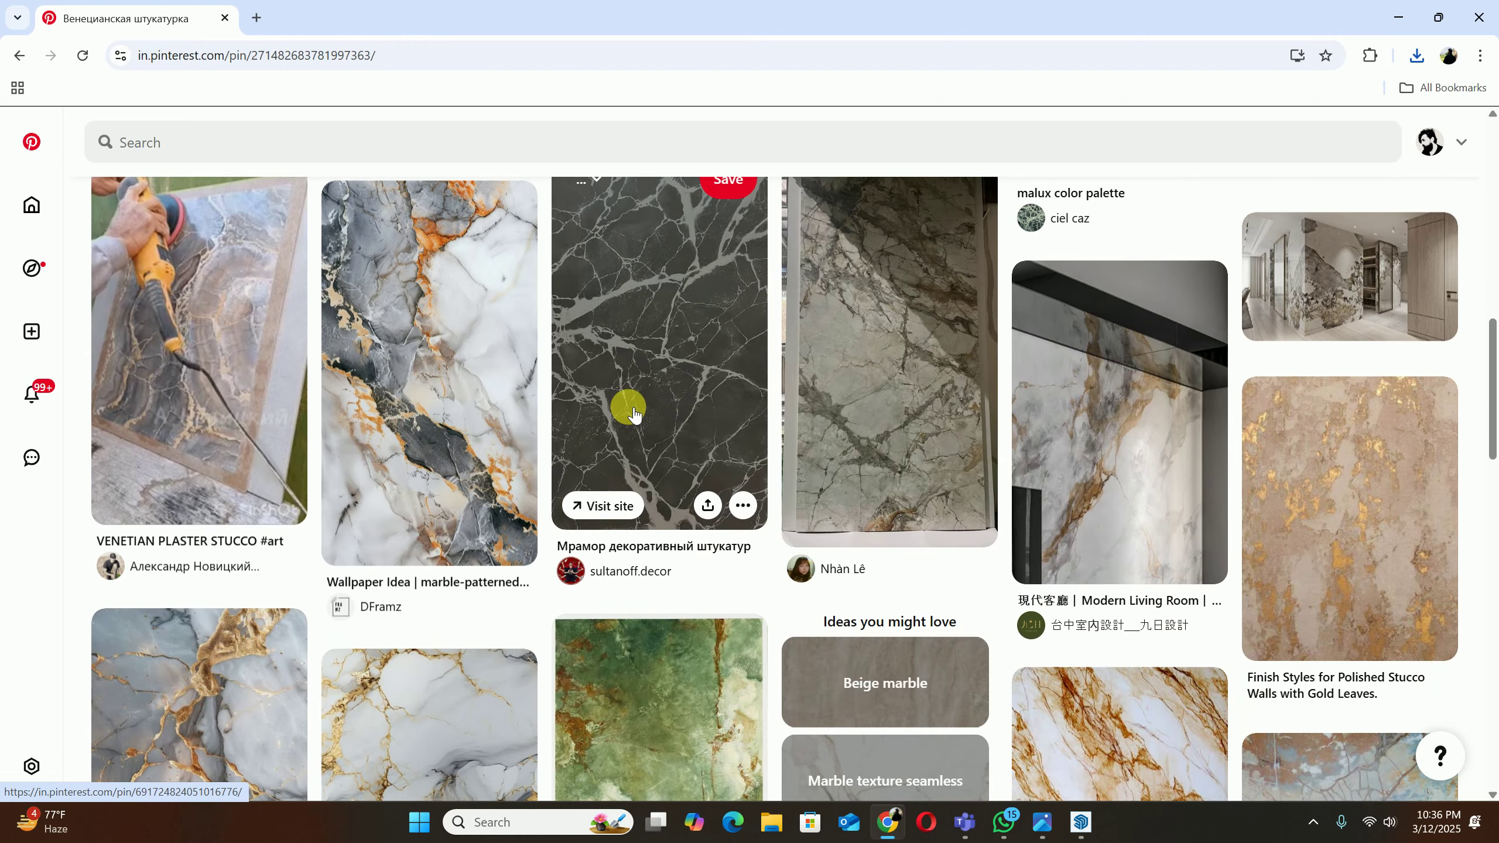
scroll(648, 421, "up", 6)
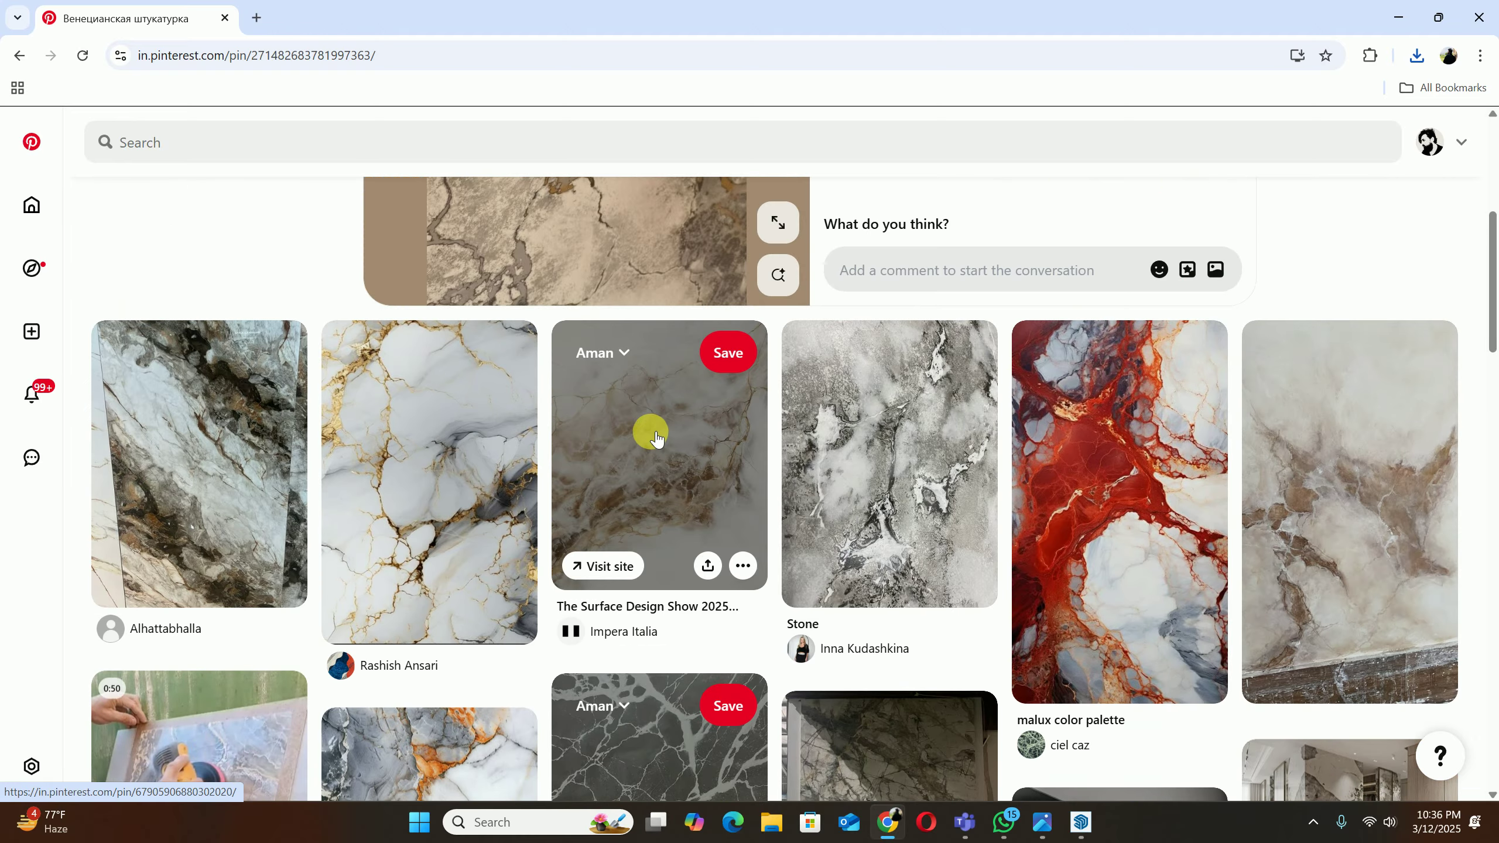
scroll(494, 443, "down", 5)
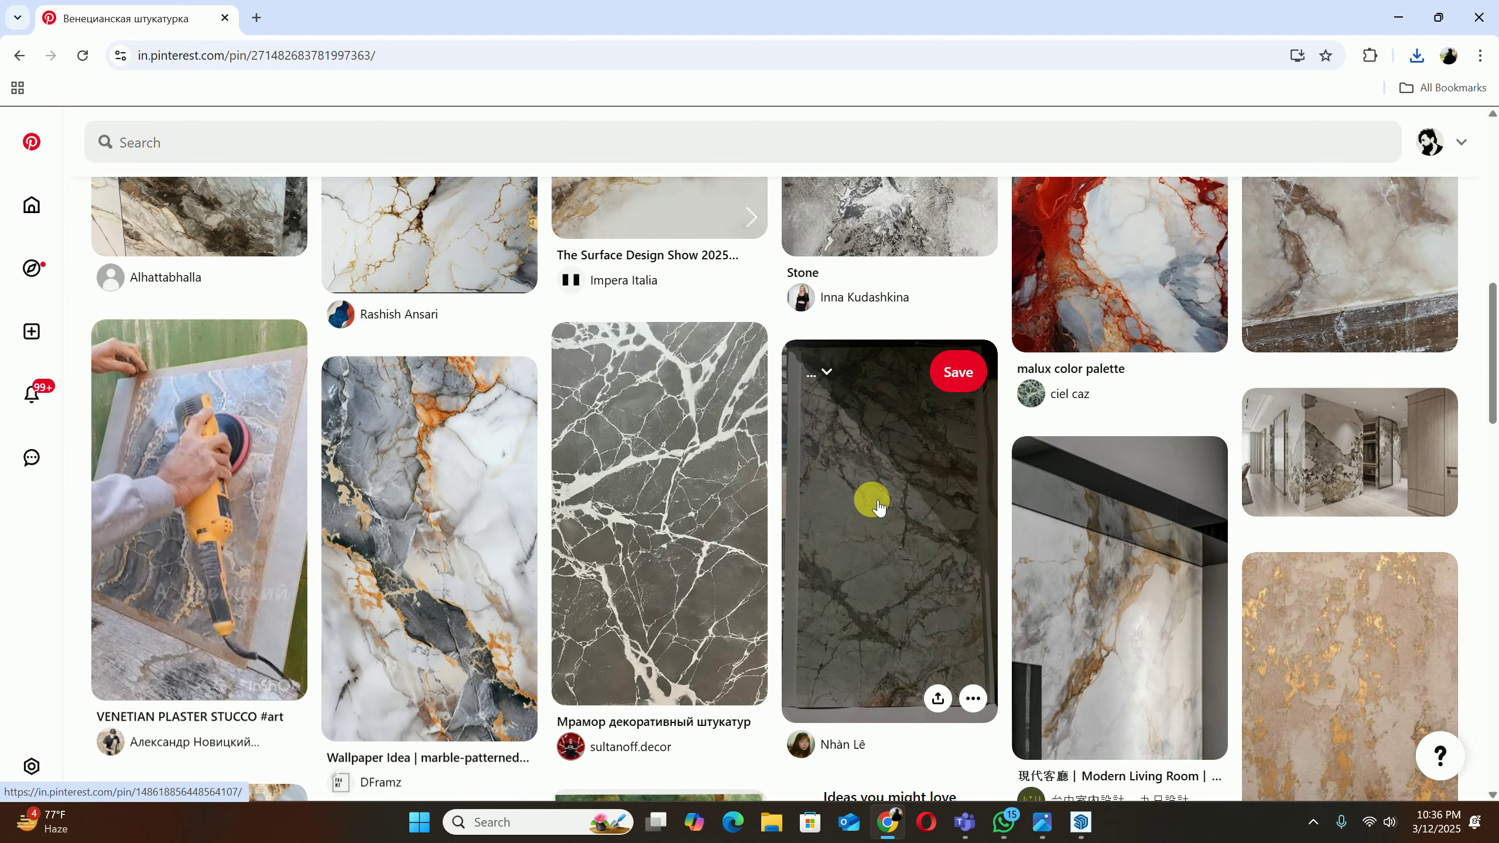
scroll(872, 502, "down", 5)
scroll(872, 499, "down", 7)
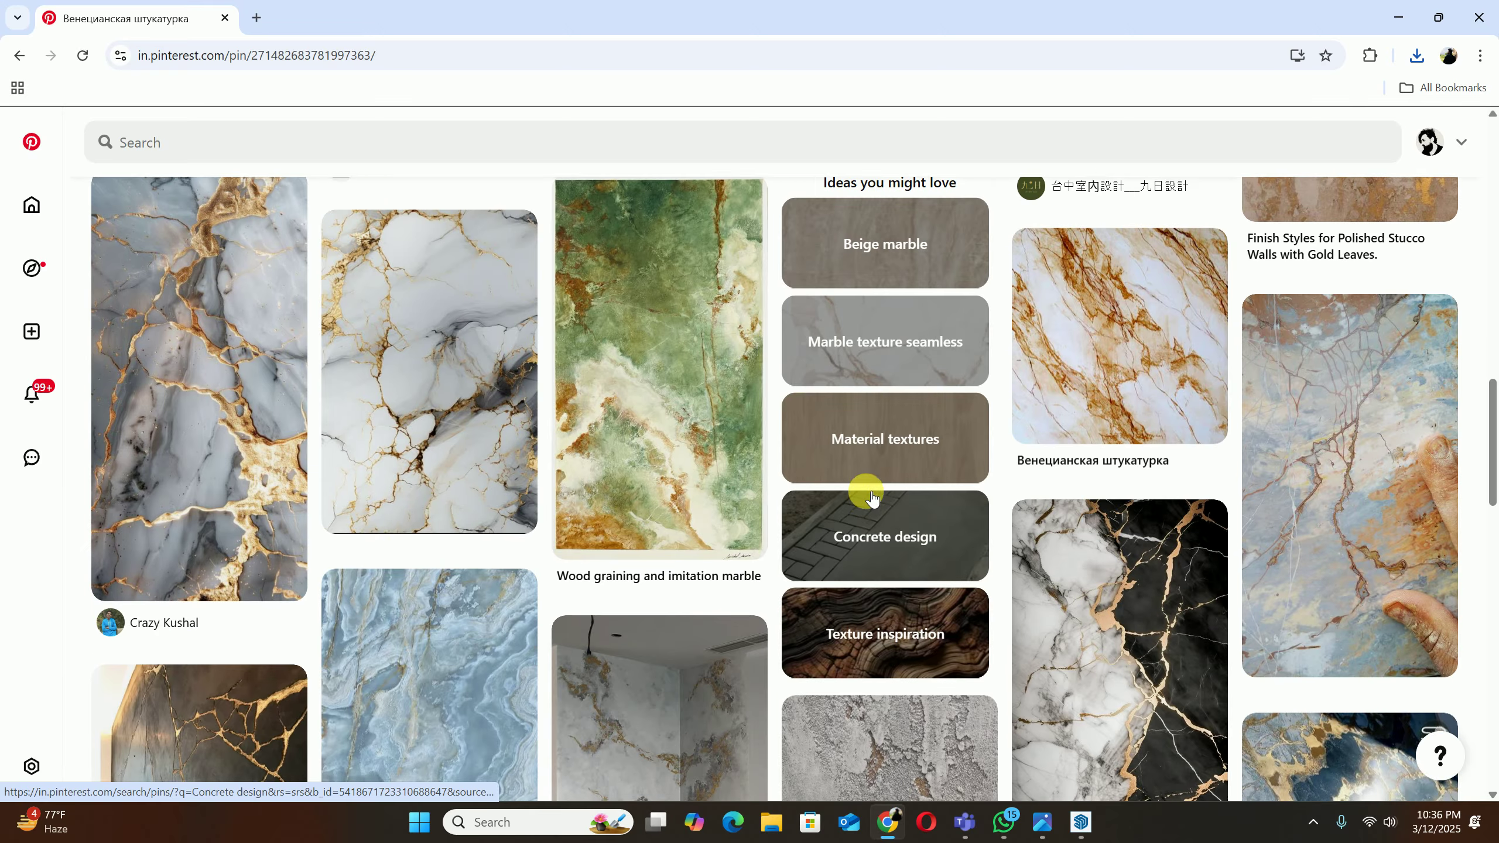
scroll(865, 490, "down", 5)
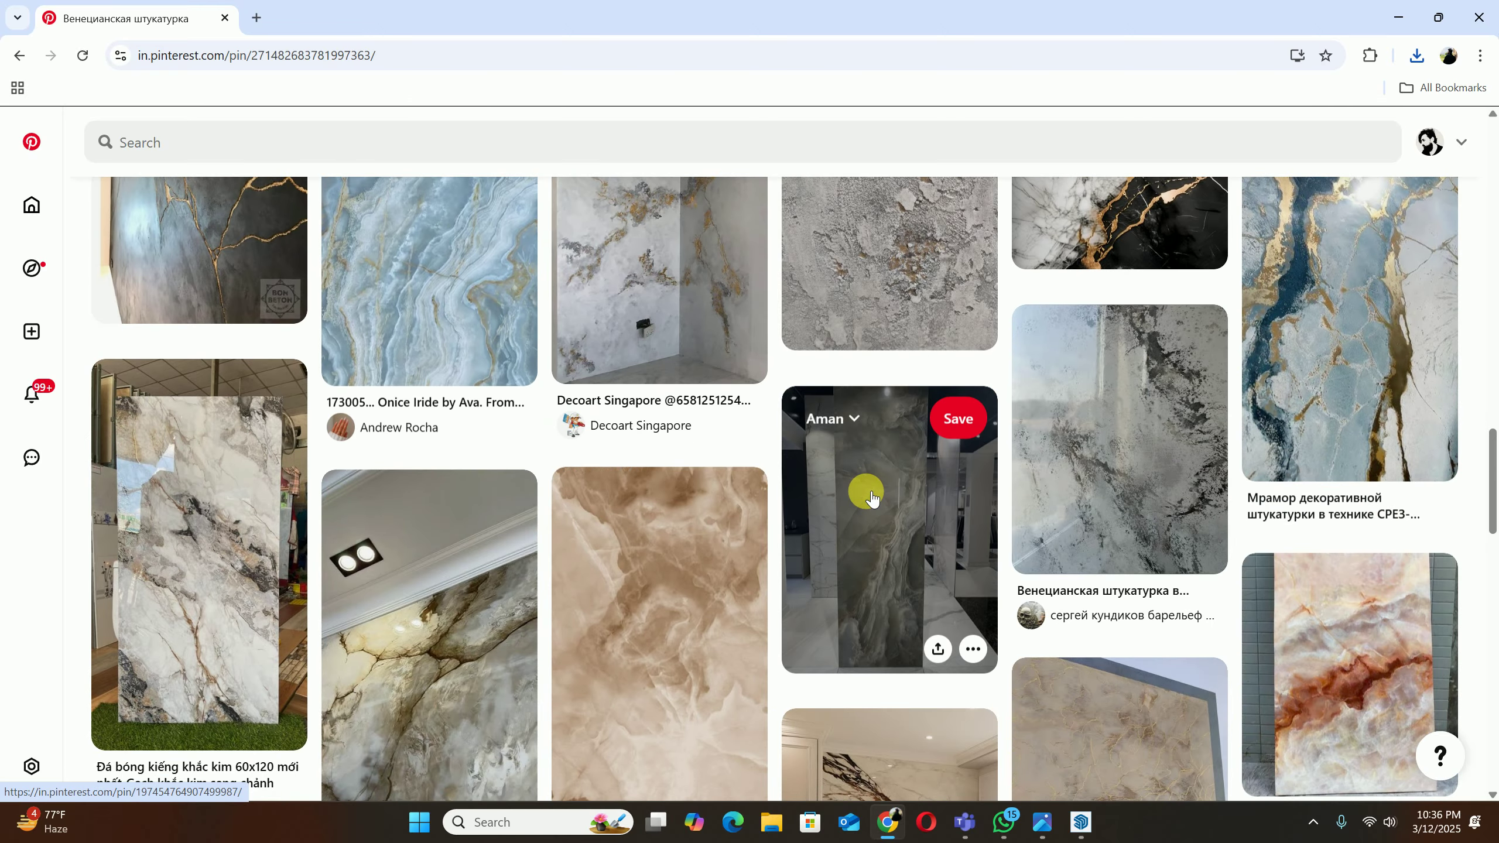
scroll(871, 498, "down", 4)
scroll(871, 498, "down", 9)
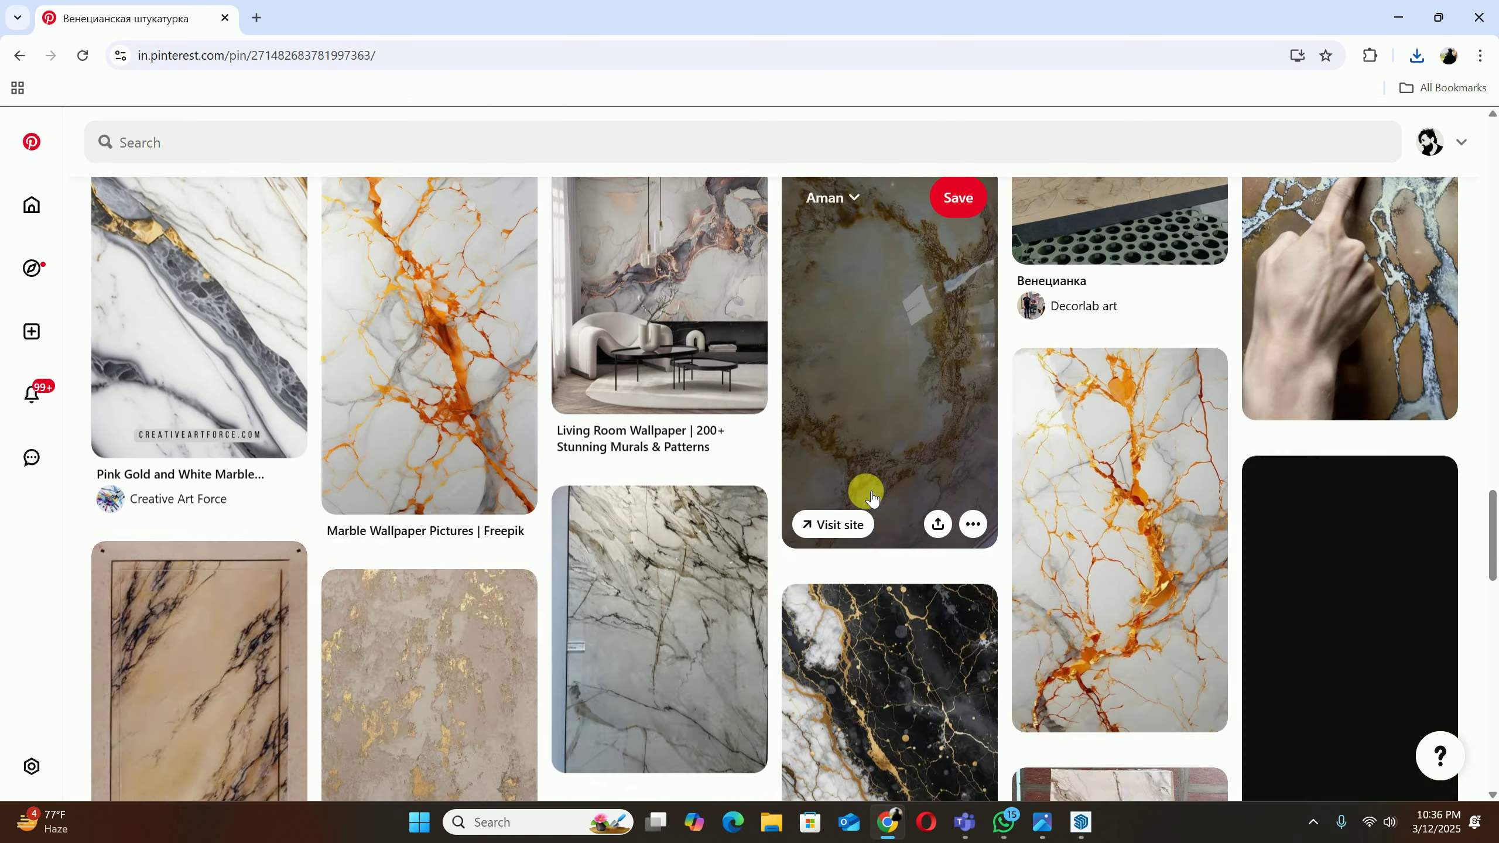
scroll(872, 499, "down", 13)
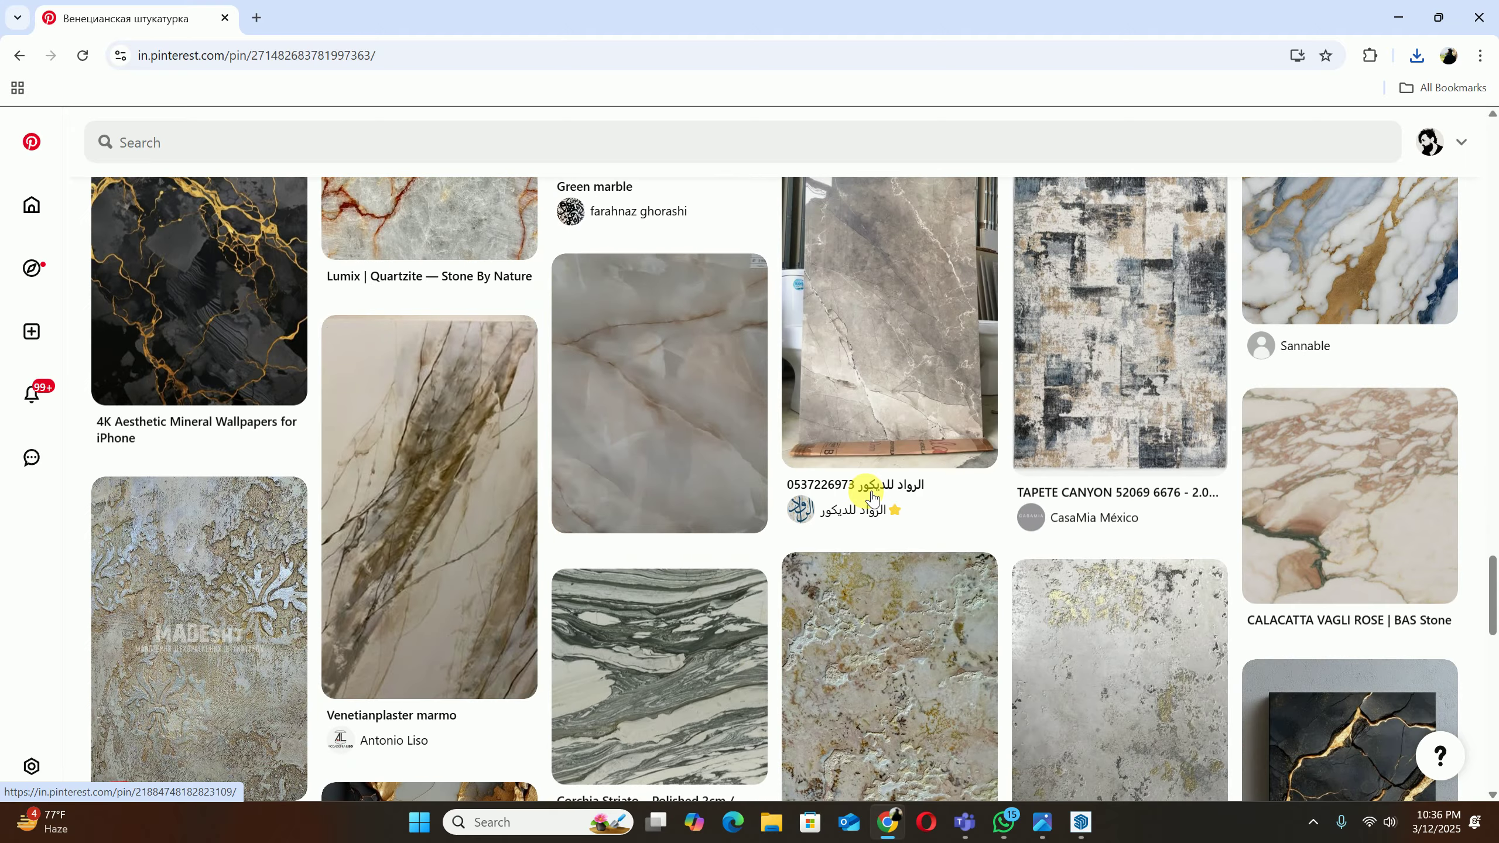
scroll(872, 498, "down", 13)
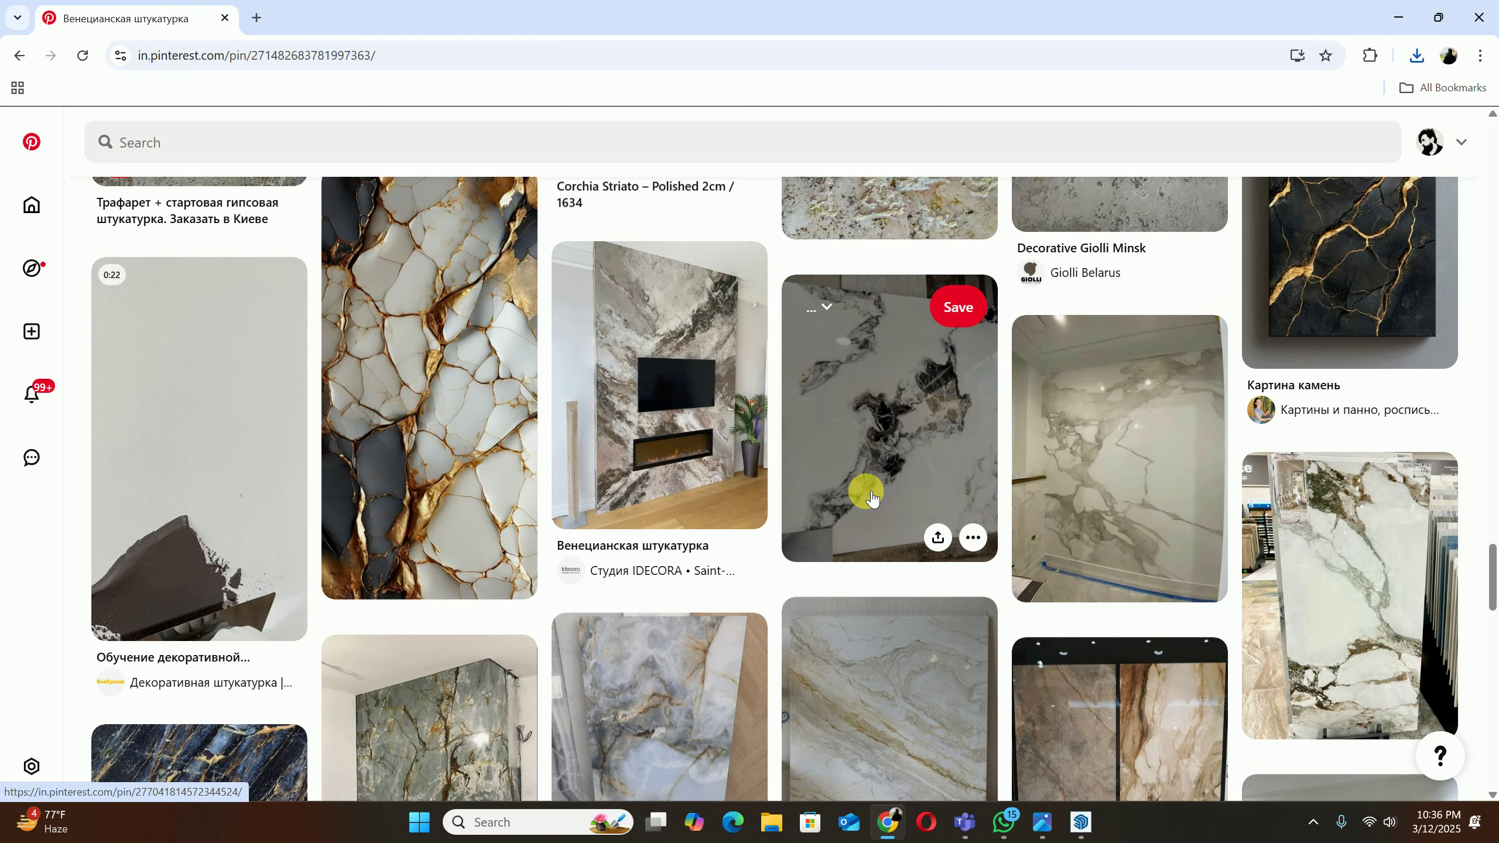
scroll(873, 497, "down", 8)
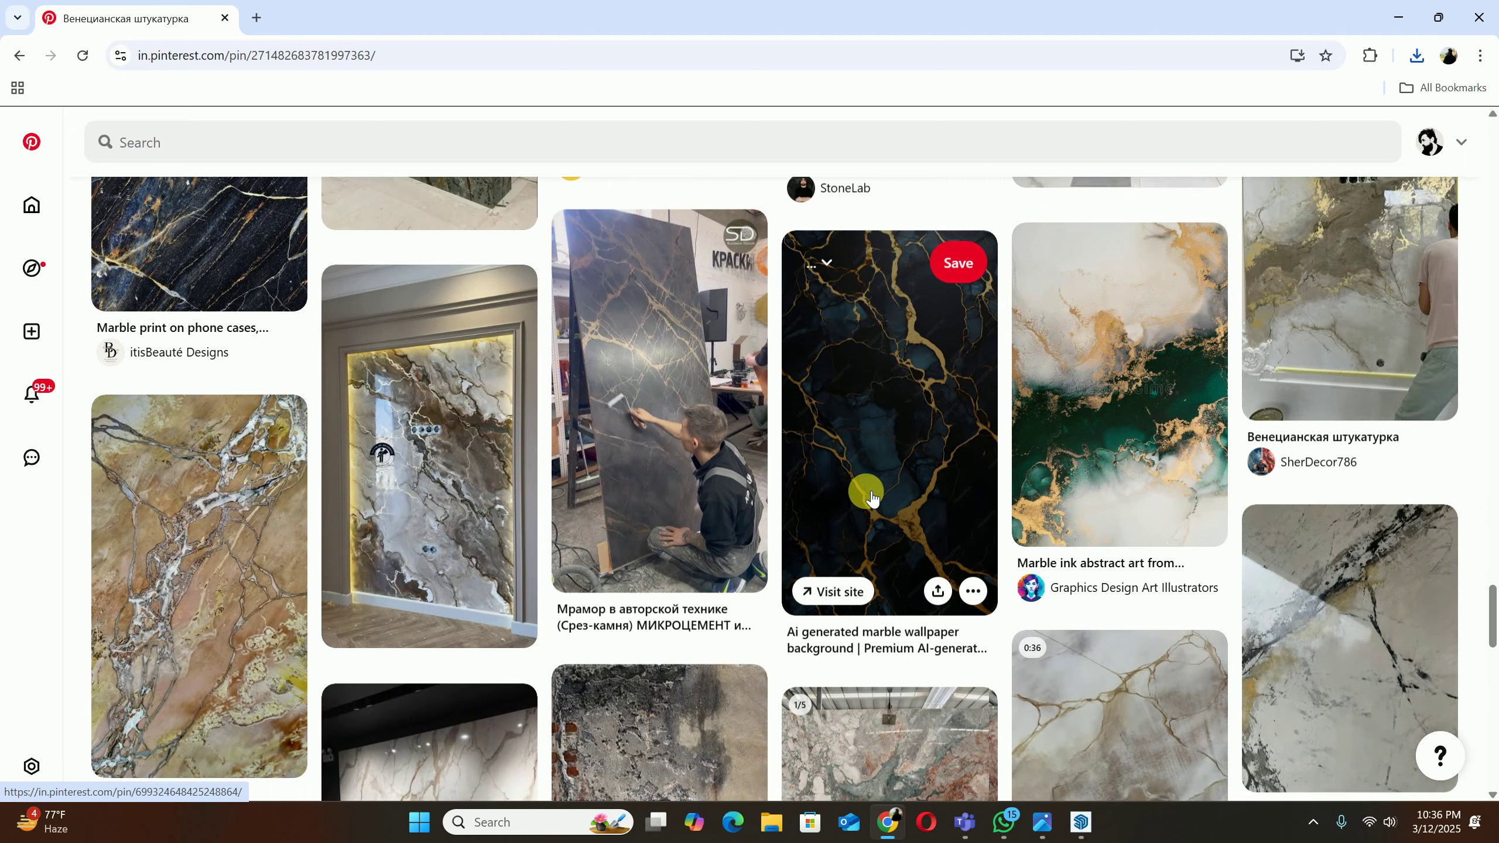
scroll(866, 490, "down", 7)
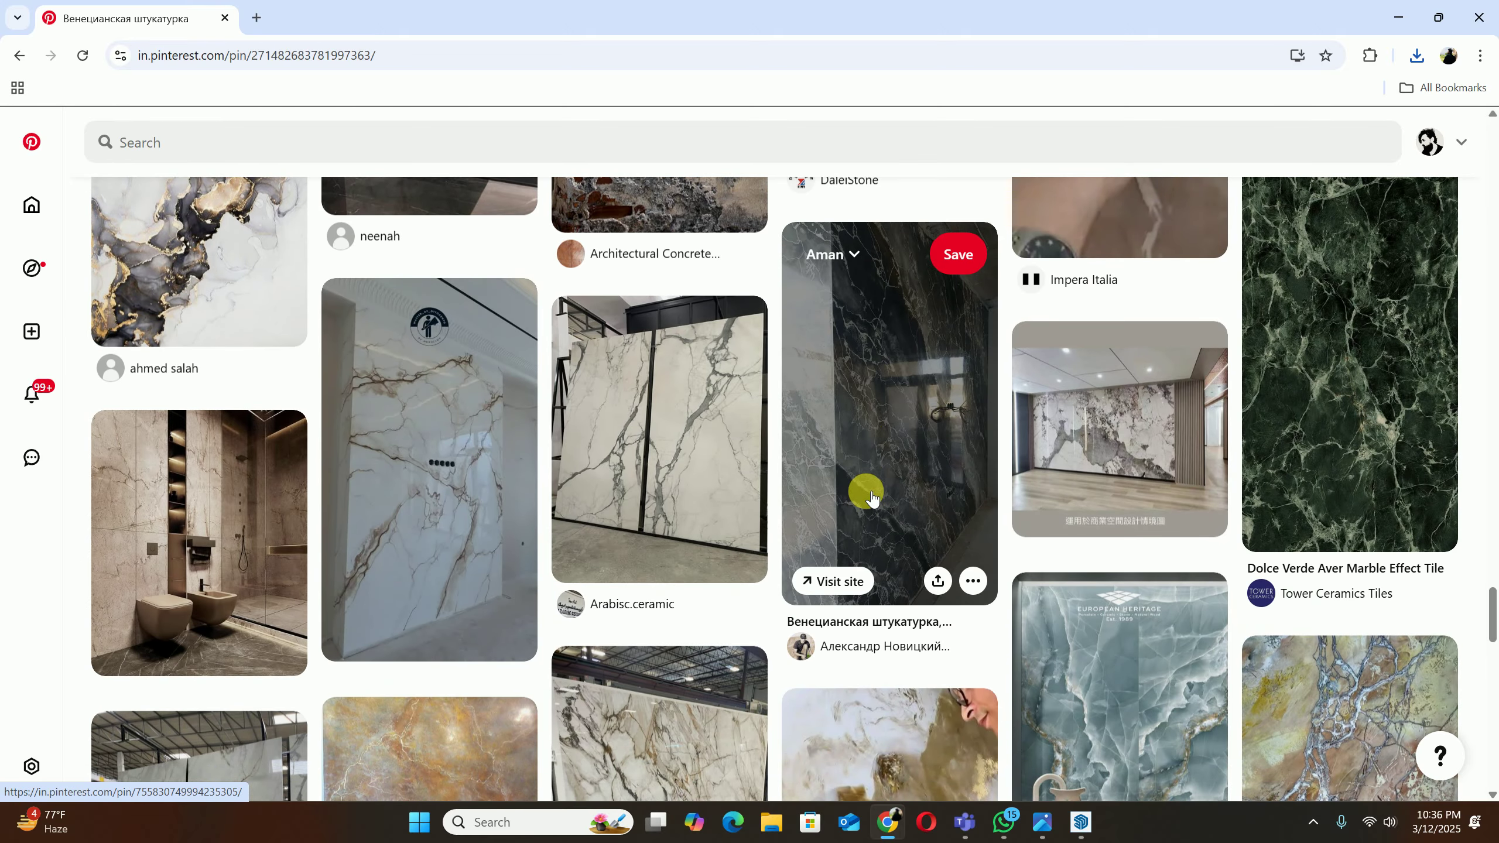
Step: Open the pin of the patchy white and grey marble wall beside wood slats and browse its related pins
left_click(1109, 442)
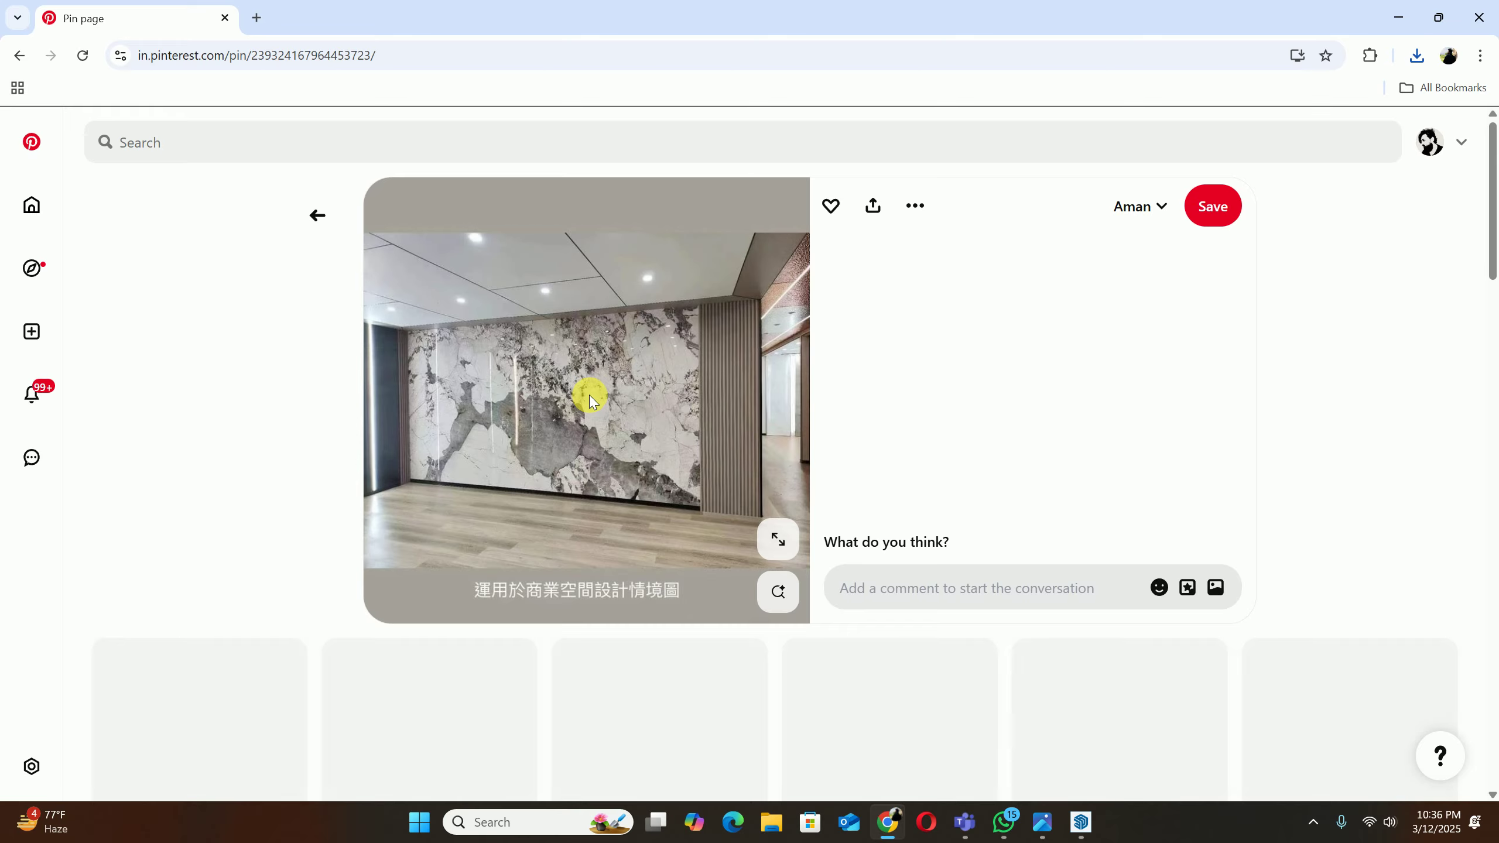
scroll(589, 395, "down", 4)
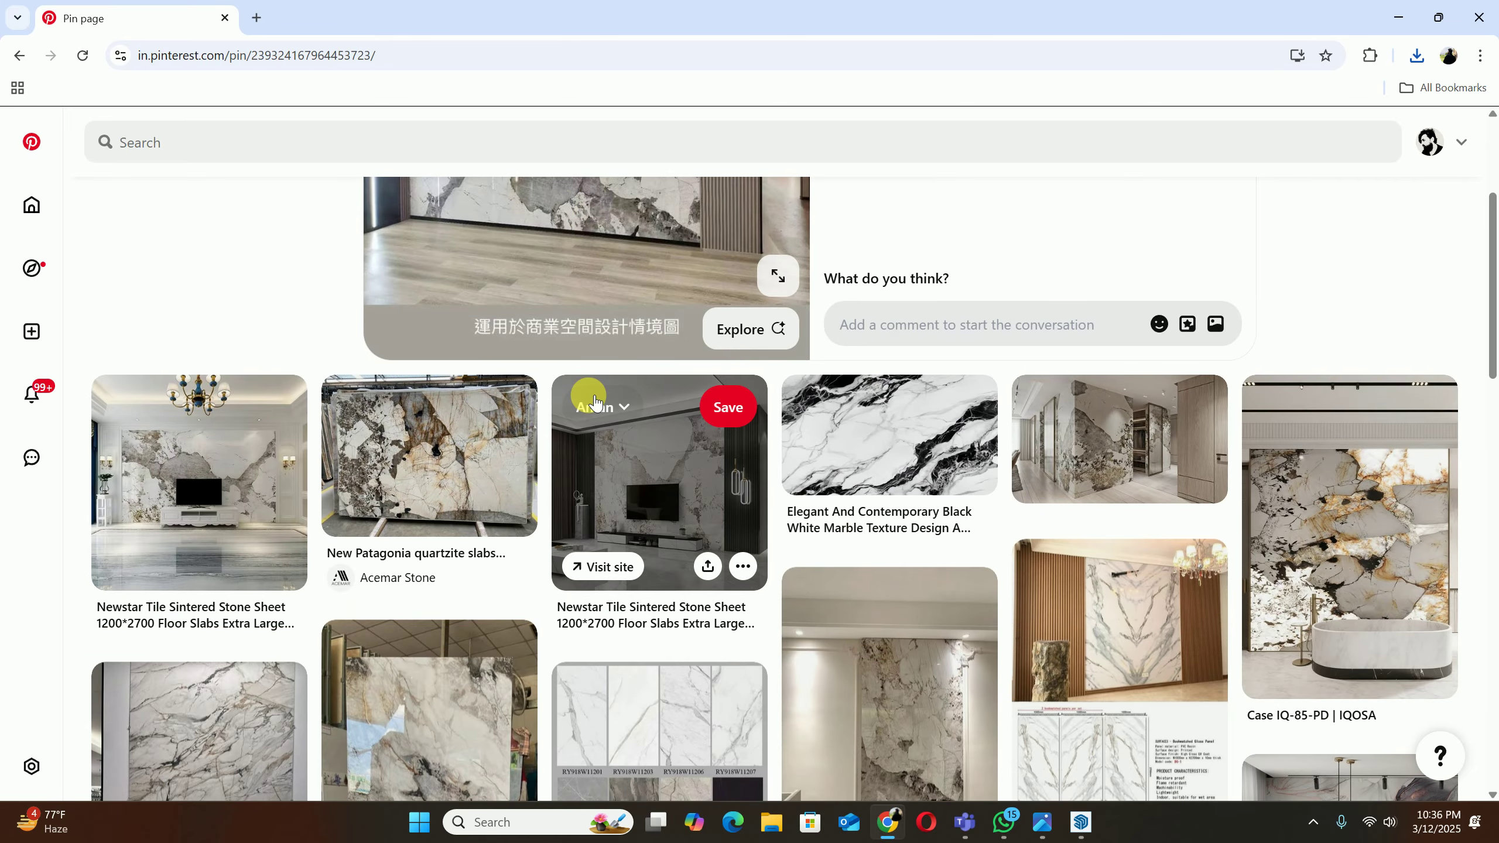
scroll(594, 402, "down", 3)
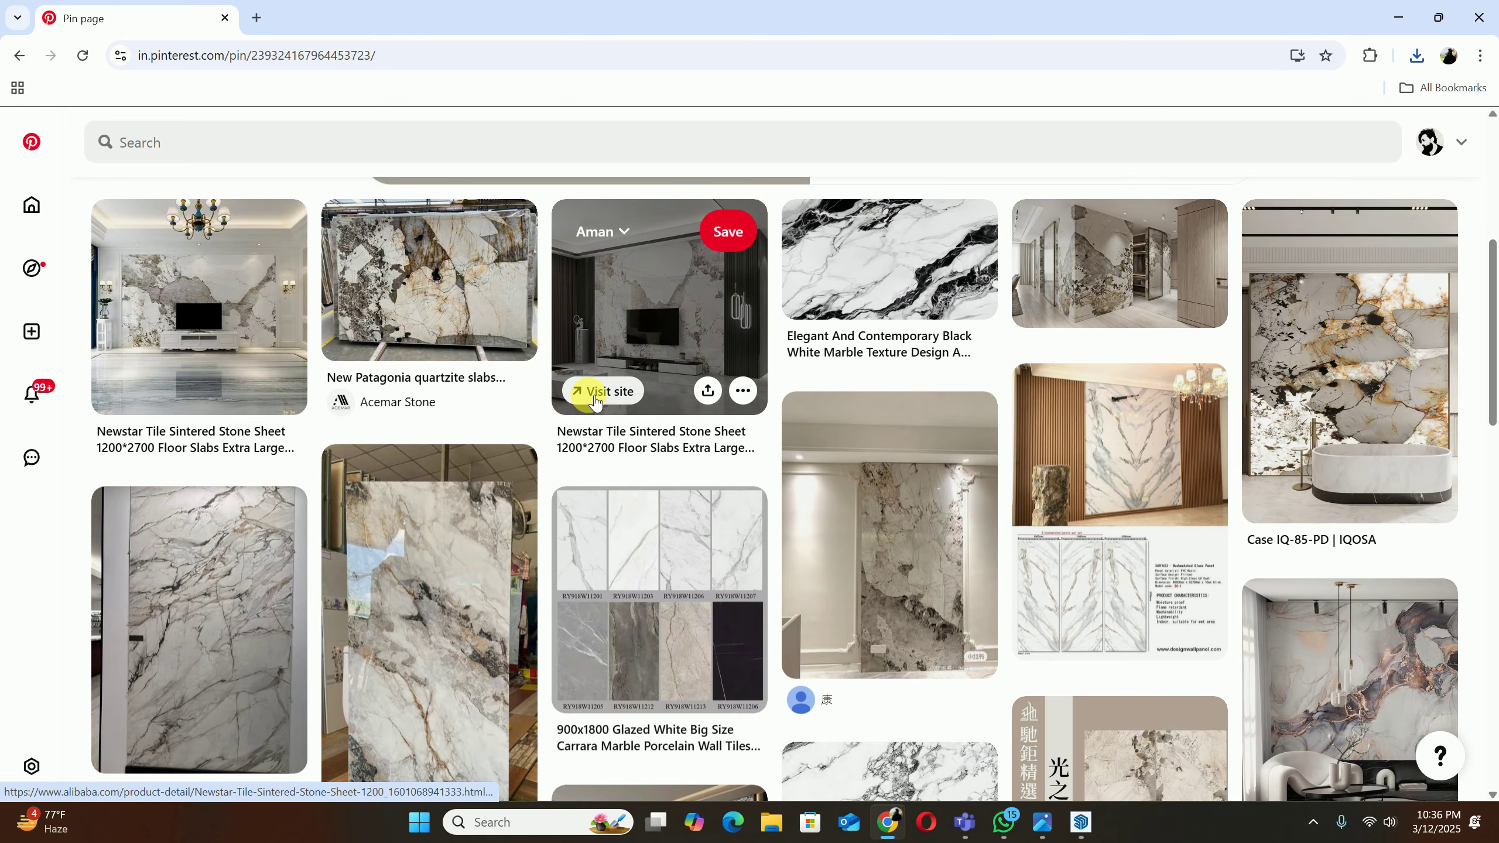
scroll(587, 396, "down", 3)
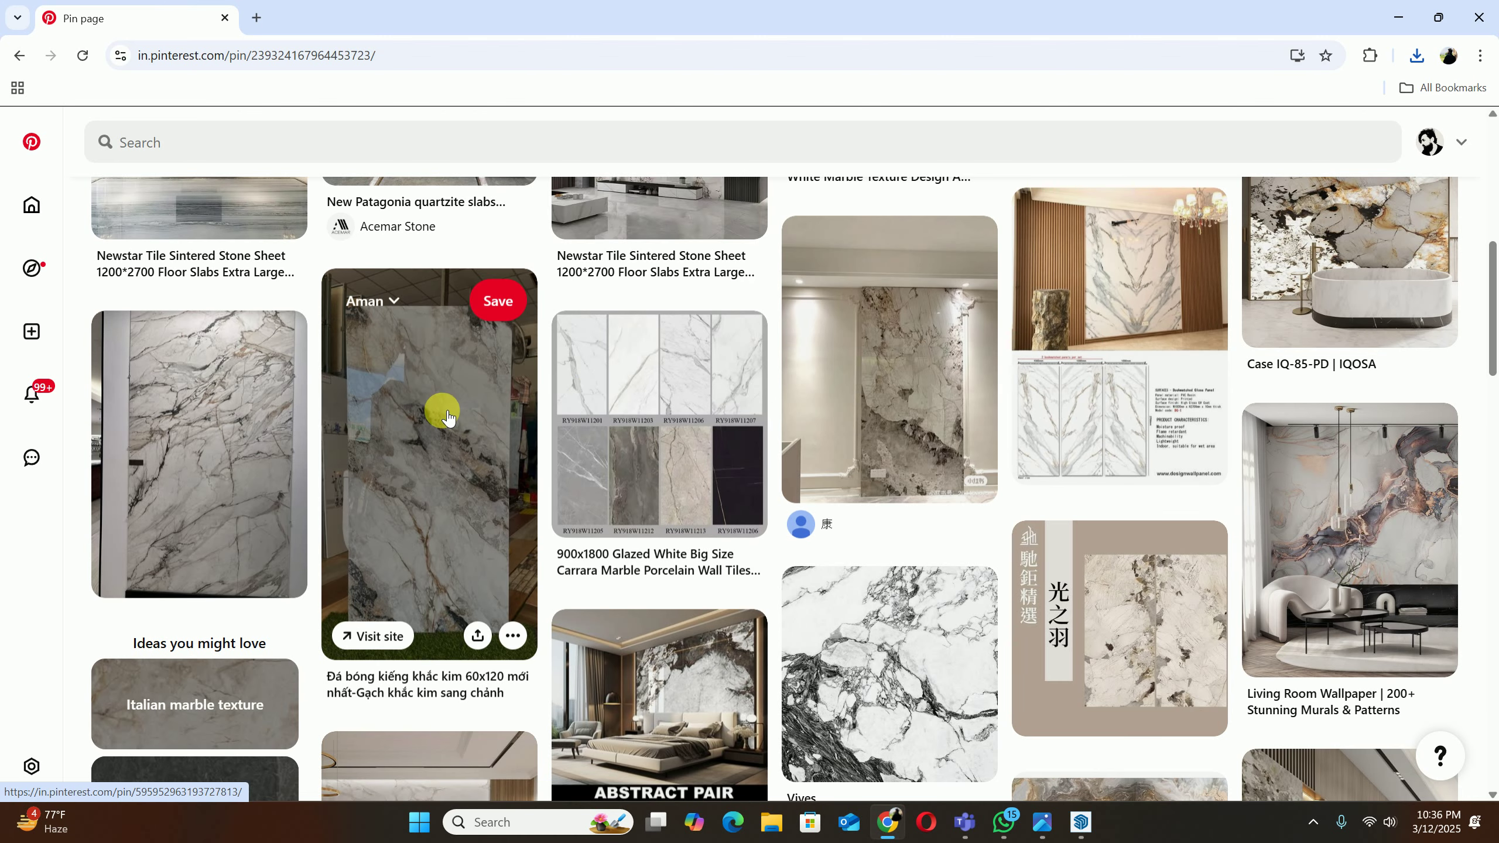
Step: Examine the Đá bóng kiếng khắc kim 60x120 slab pin and its related pins, and return to the marble wall pin
left_click(436, 414)
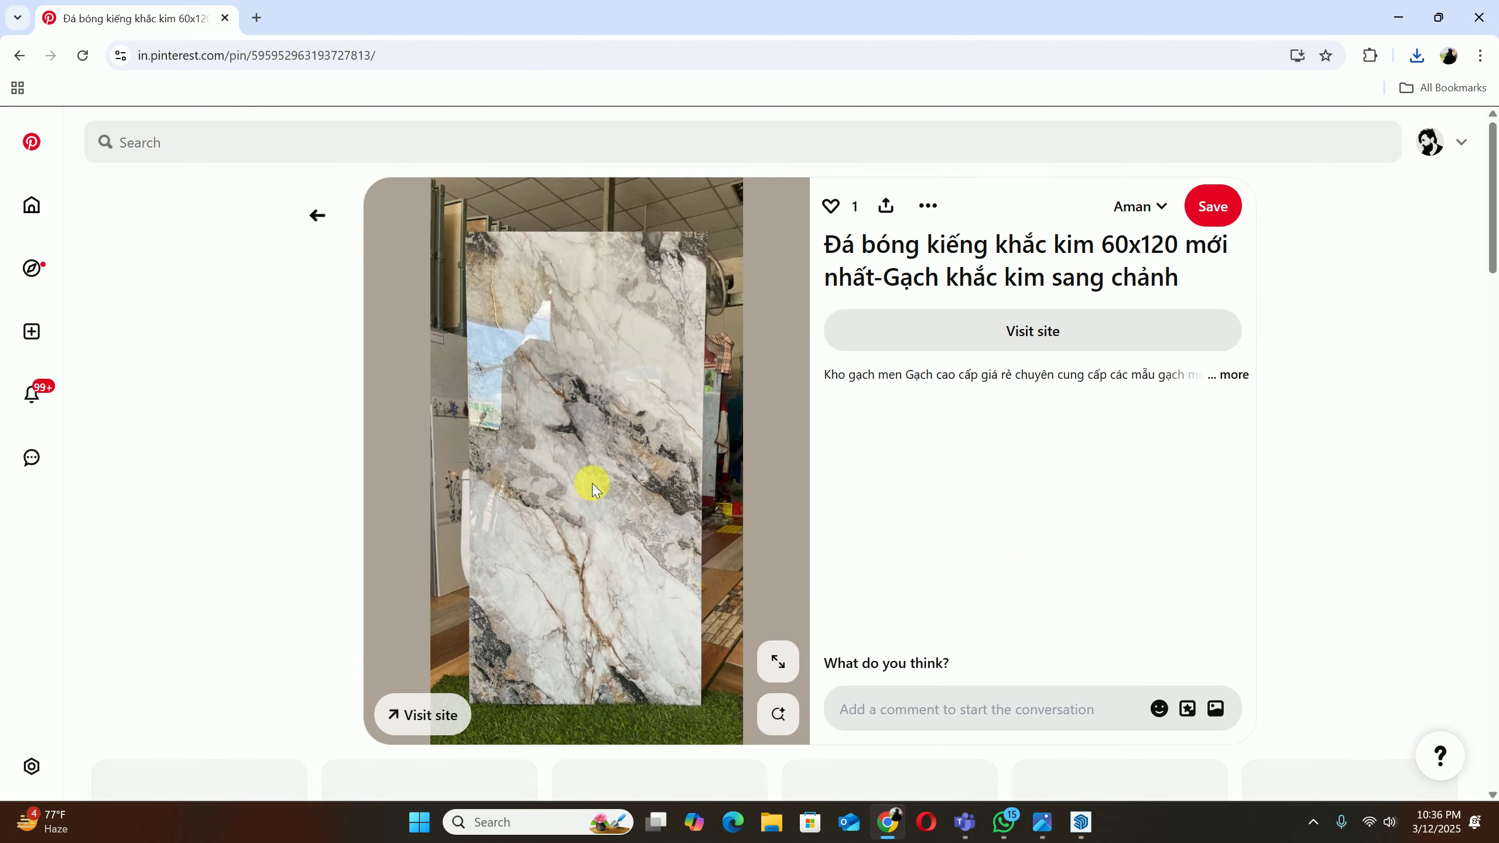
scroll(593, 483, "down", 6)
scroll(592, 480, "up", 6)
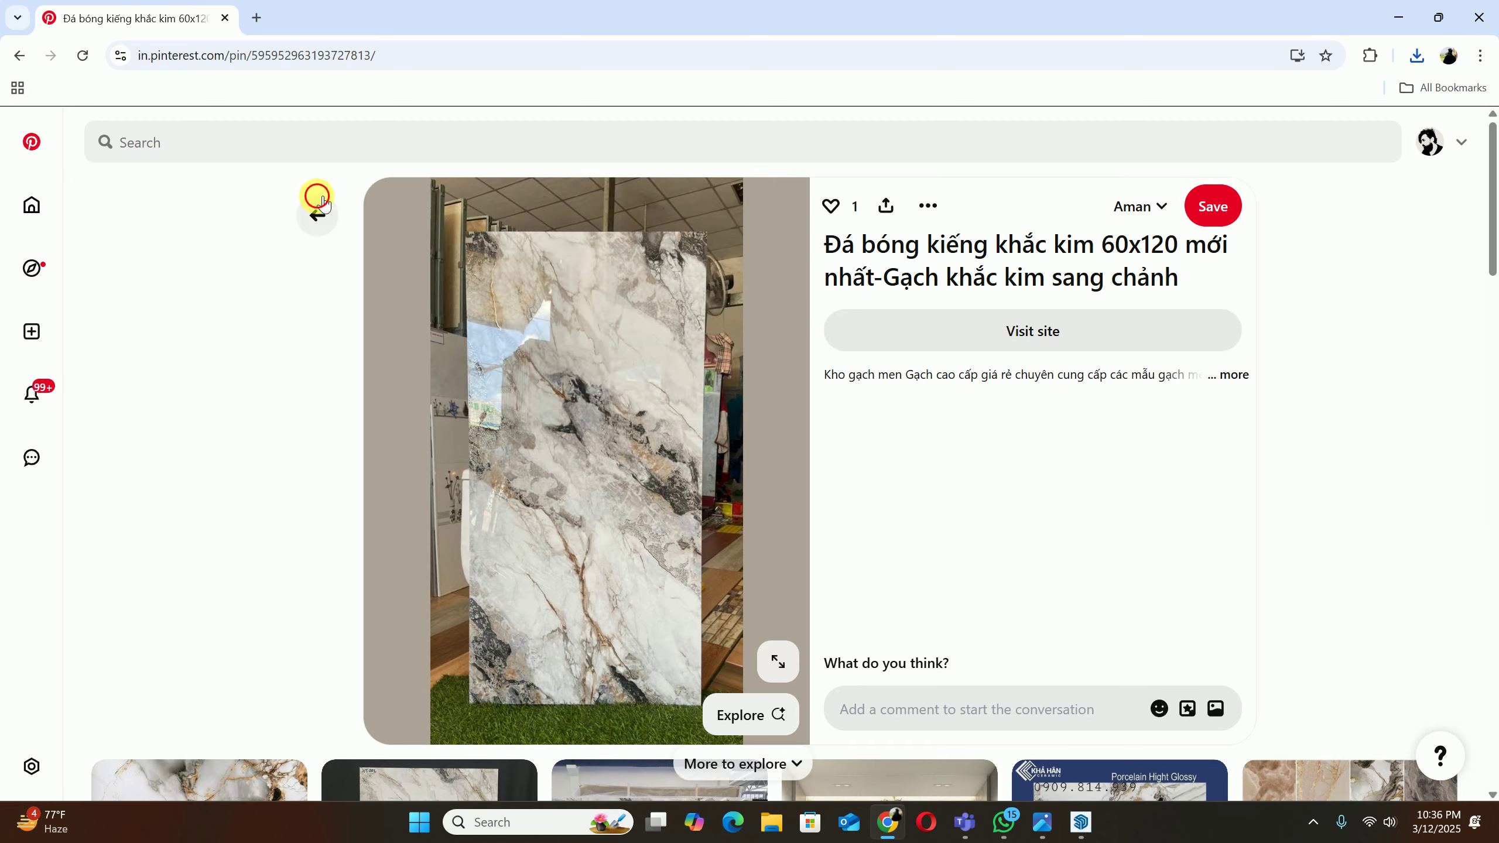
left_click(317, 204)
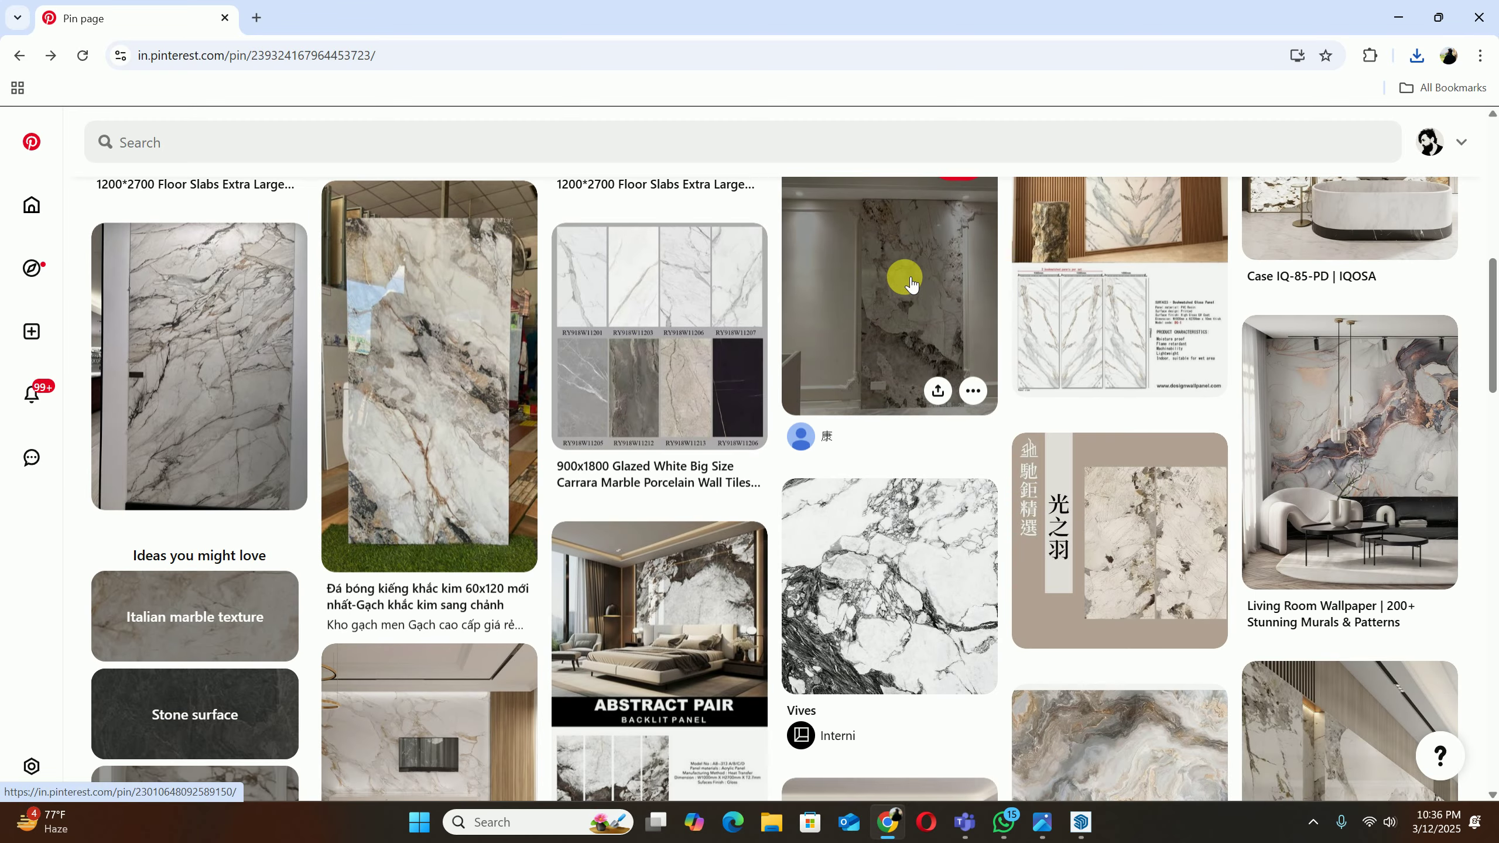
Step: Open the pin of the beige-grey cracked marble panel on a cream wall and look through its related pins
left_click(910, 283)
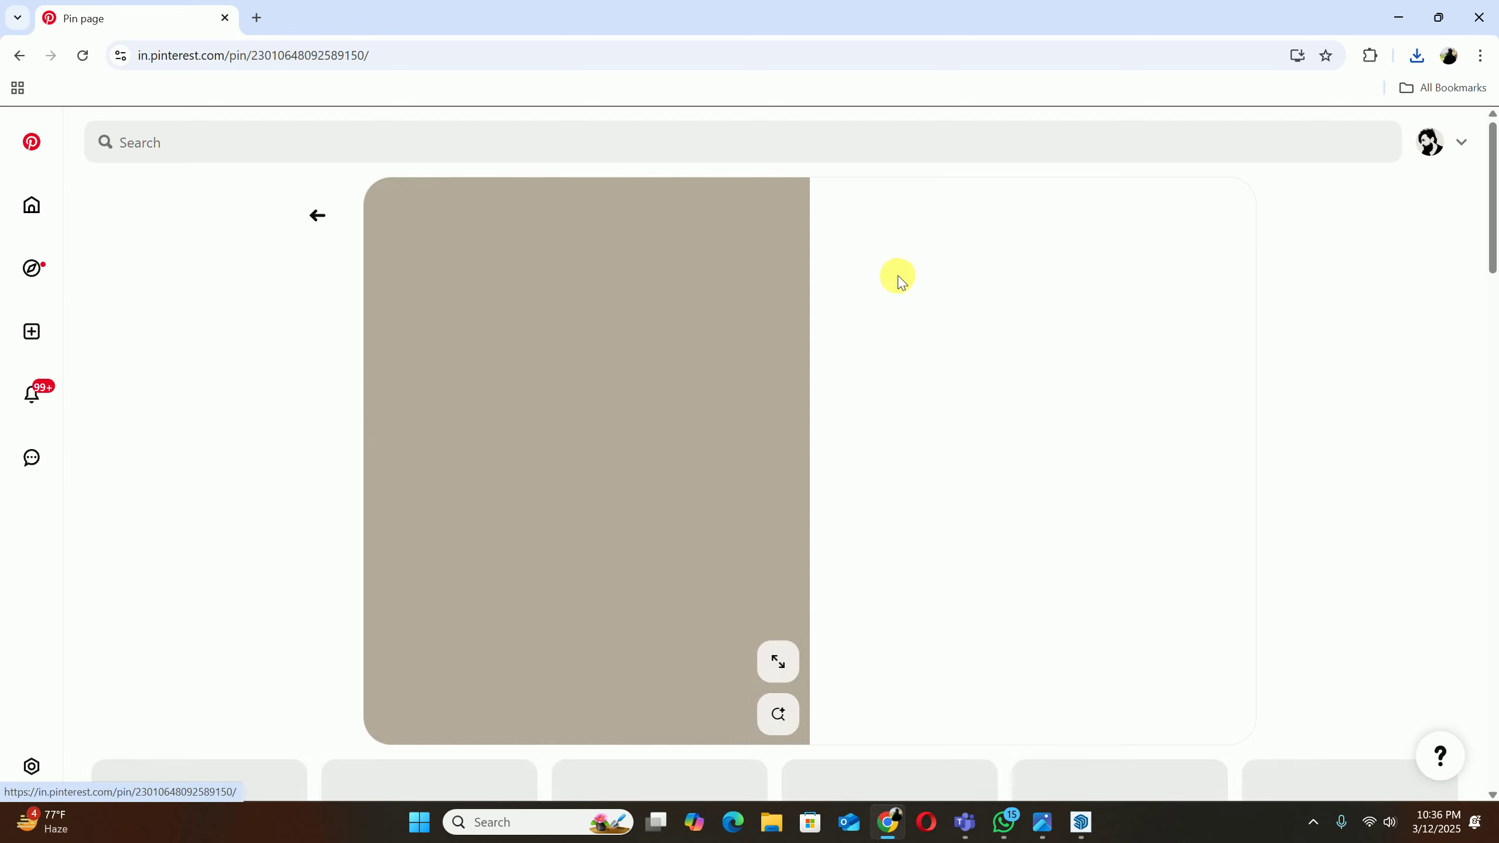
scroll(629, 410, "down", 6)
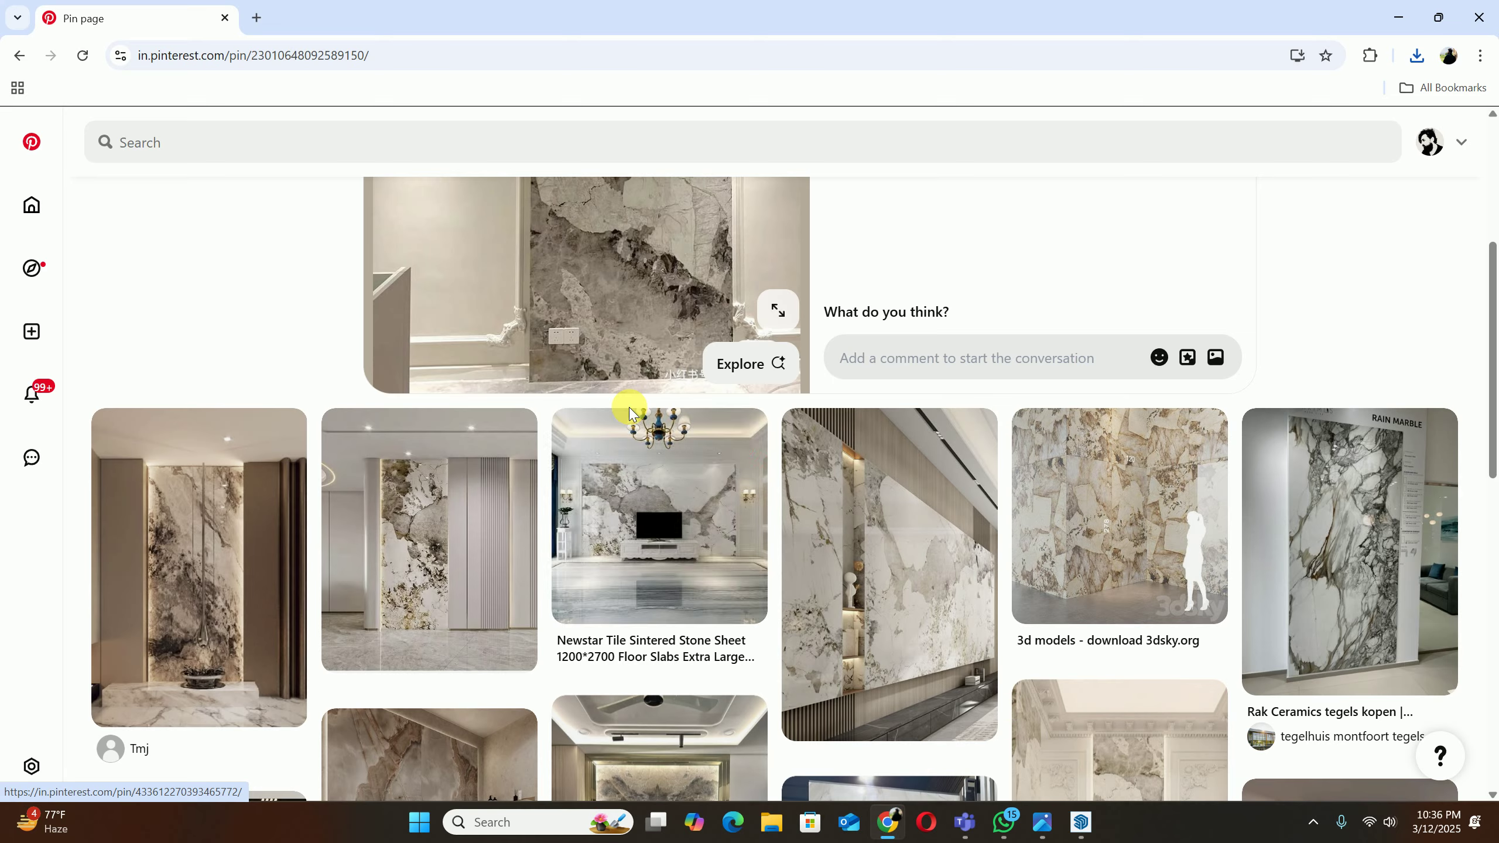
scroll(629, 410, "down", 2)
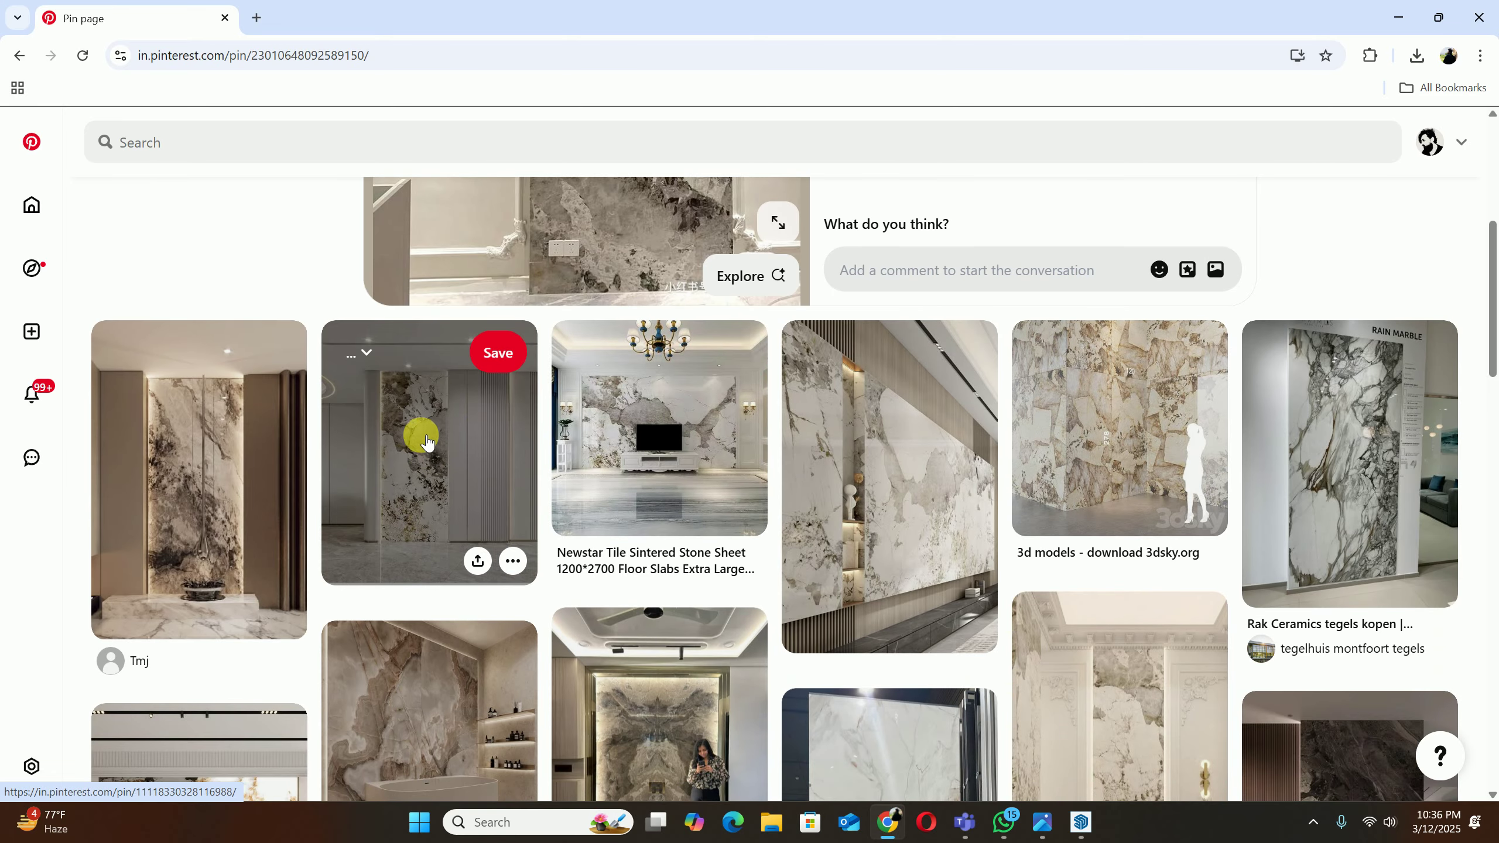
Step: Examine the pin of the gold-speckled marble panel beside grey slats with its related pins, and return to the cream wall pin
left_click(417, 436)
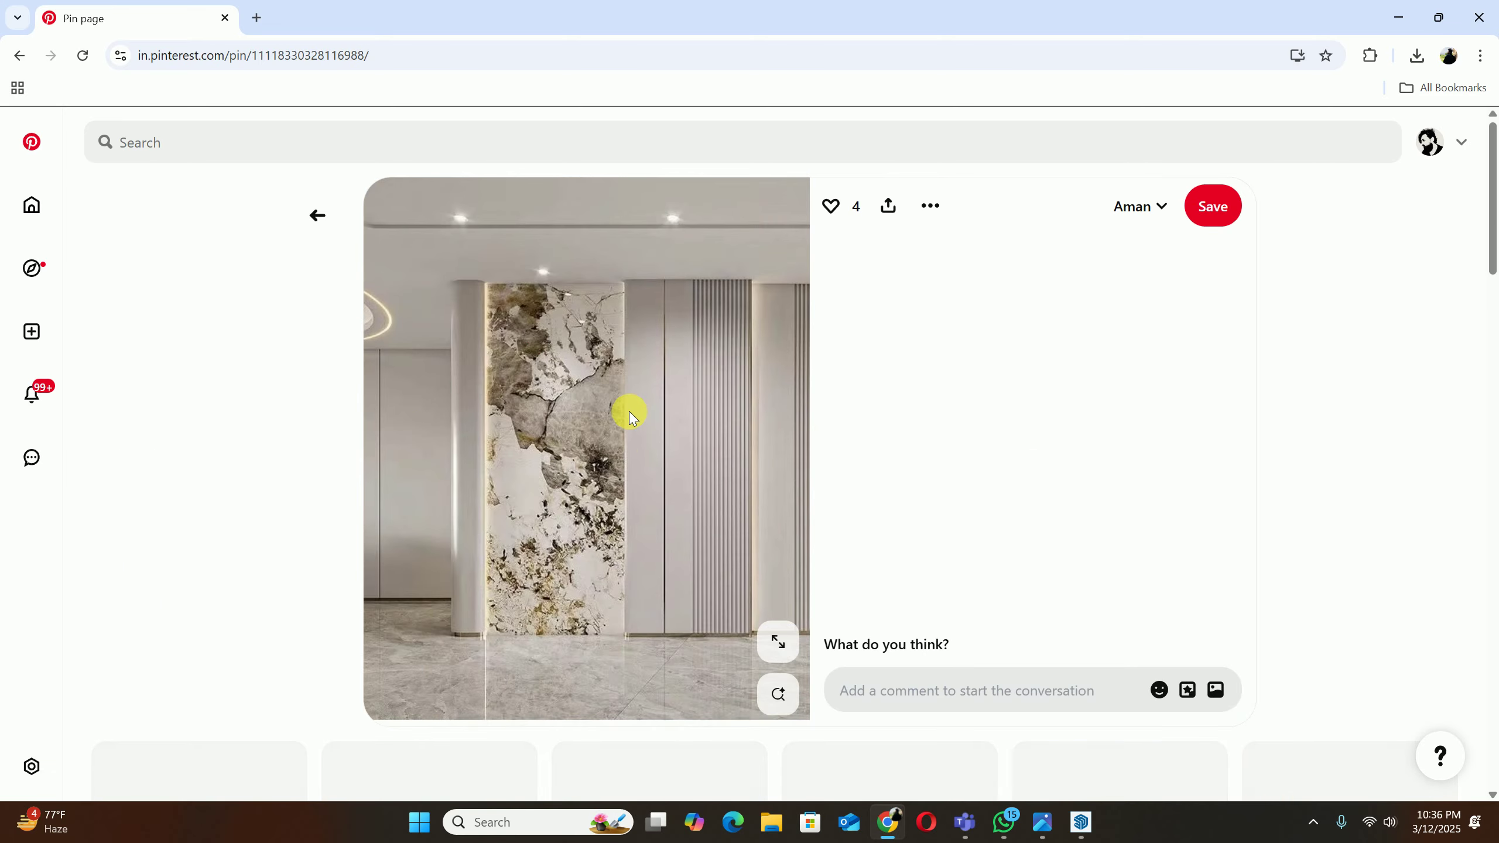
scroll(611, 402, "down", 4)
scroll(611, 401, "down", 10)
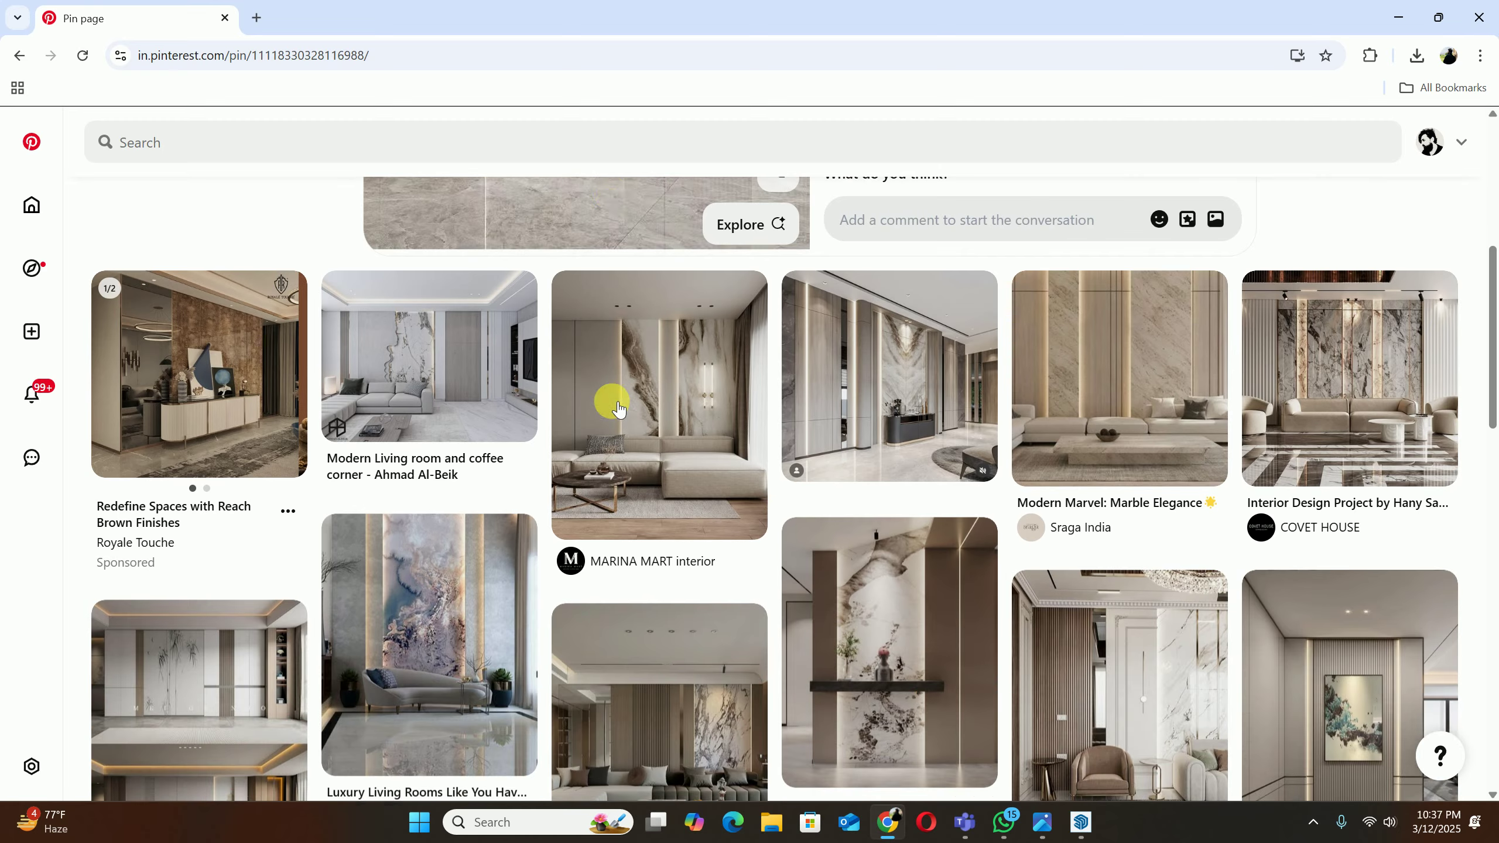
scroll(611, 401, "up", 12)
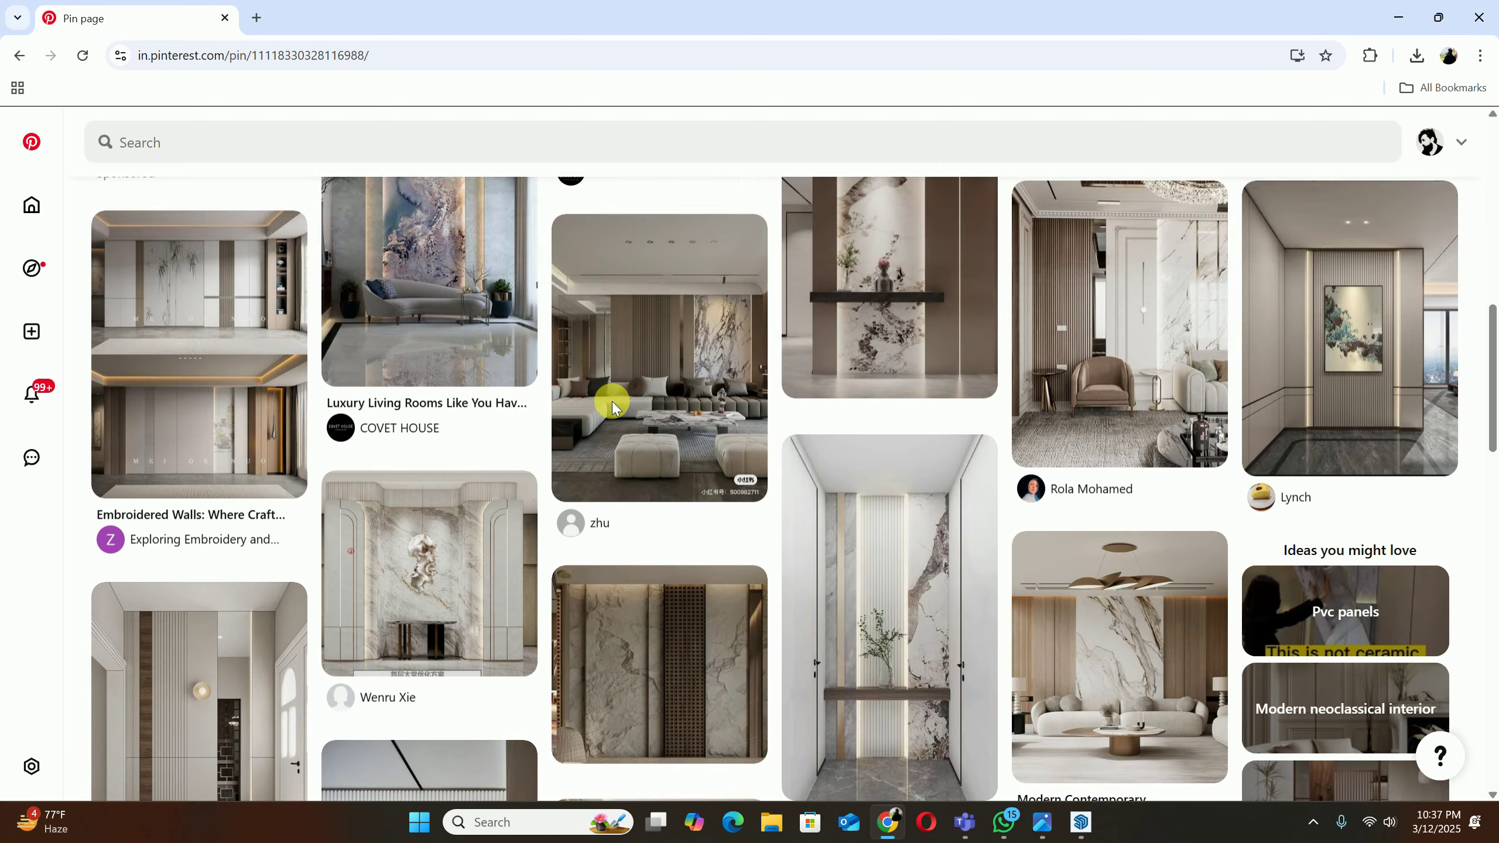
scroll(349, 425, "down", 4)
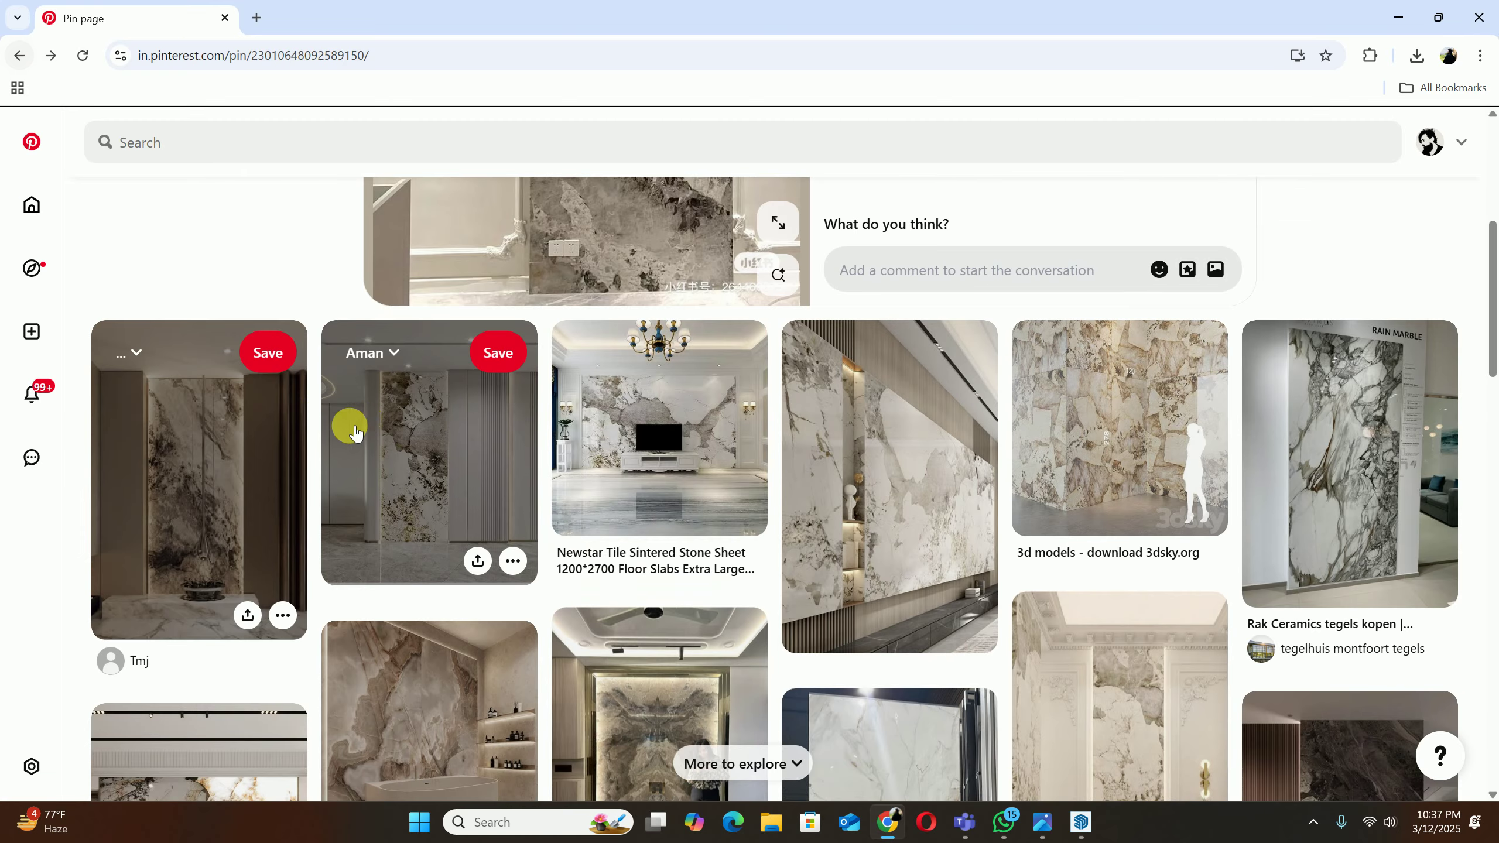
Step: Open the pin of the backlit dark-speckled marble panel behind a basin and run a visual search cropped to the marble
left_click(195, 470)
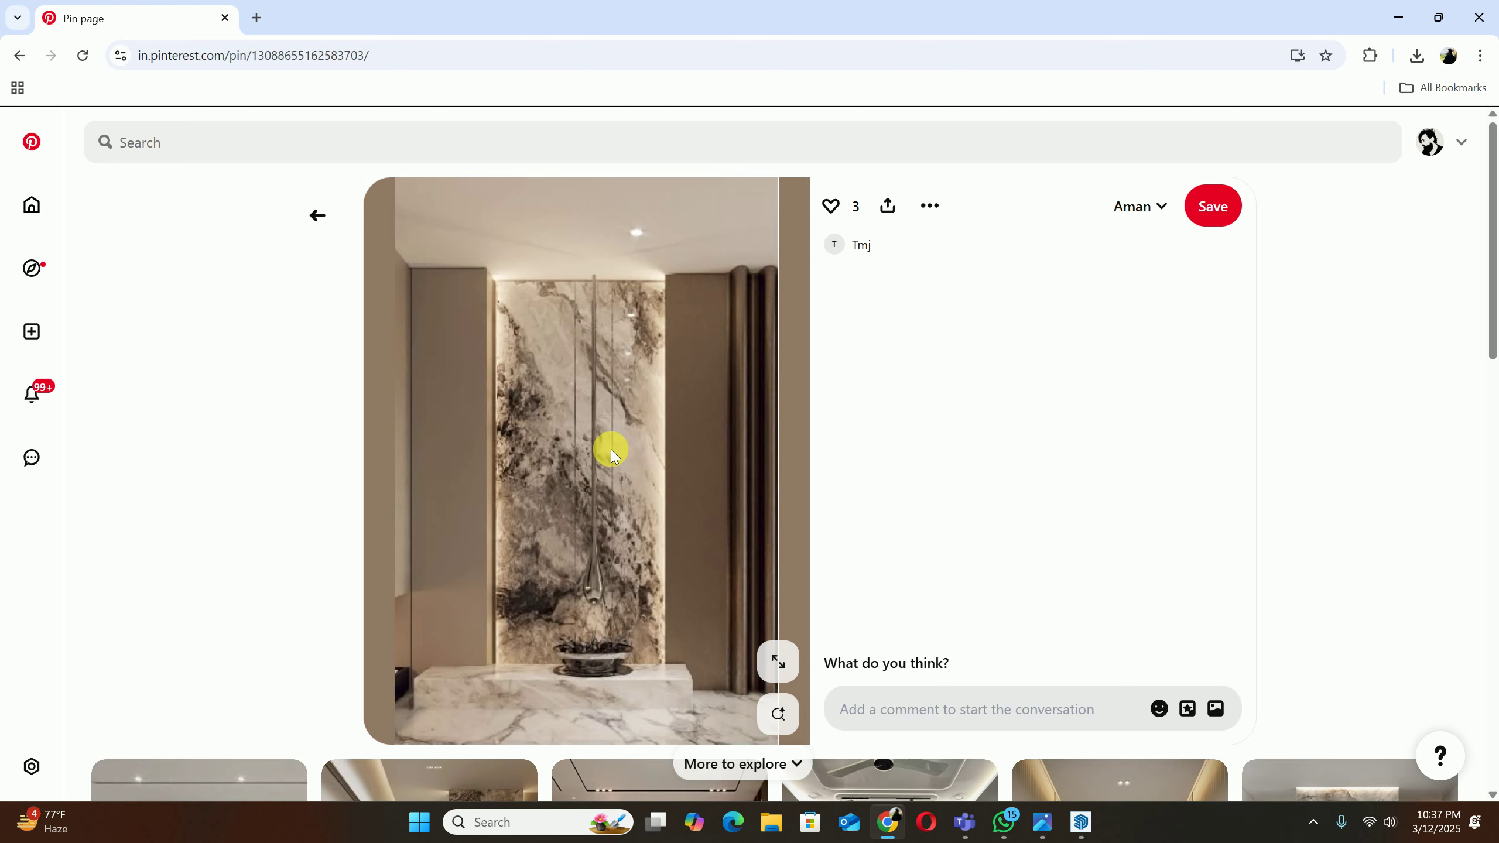
scroll(655, 450, "down", 4)
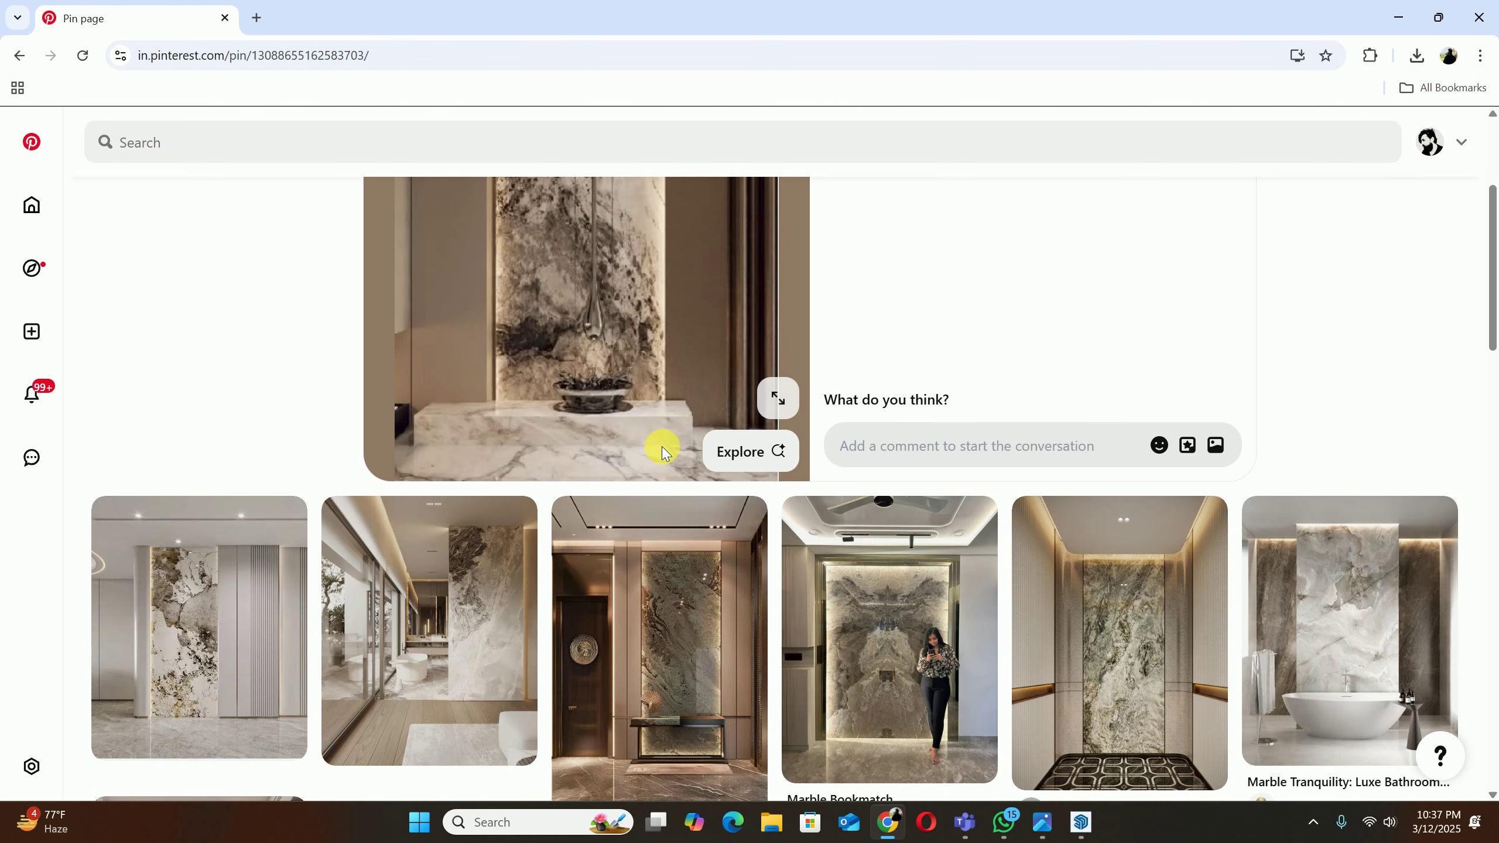
scroll(662, 448, "up", 4)
left_click(774, 711)
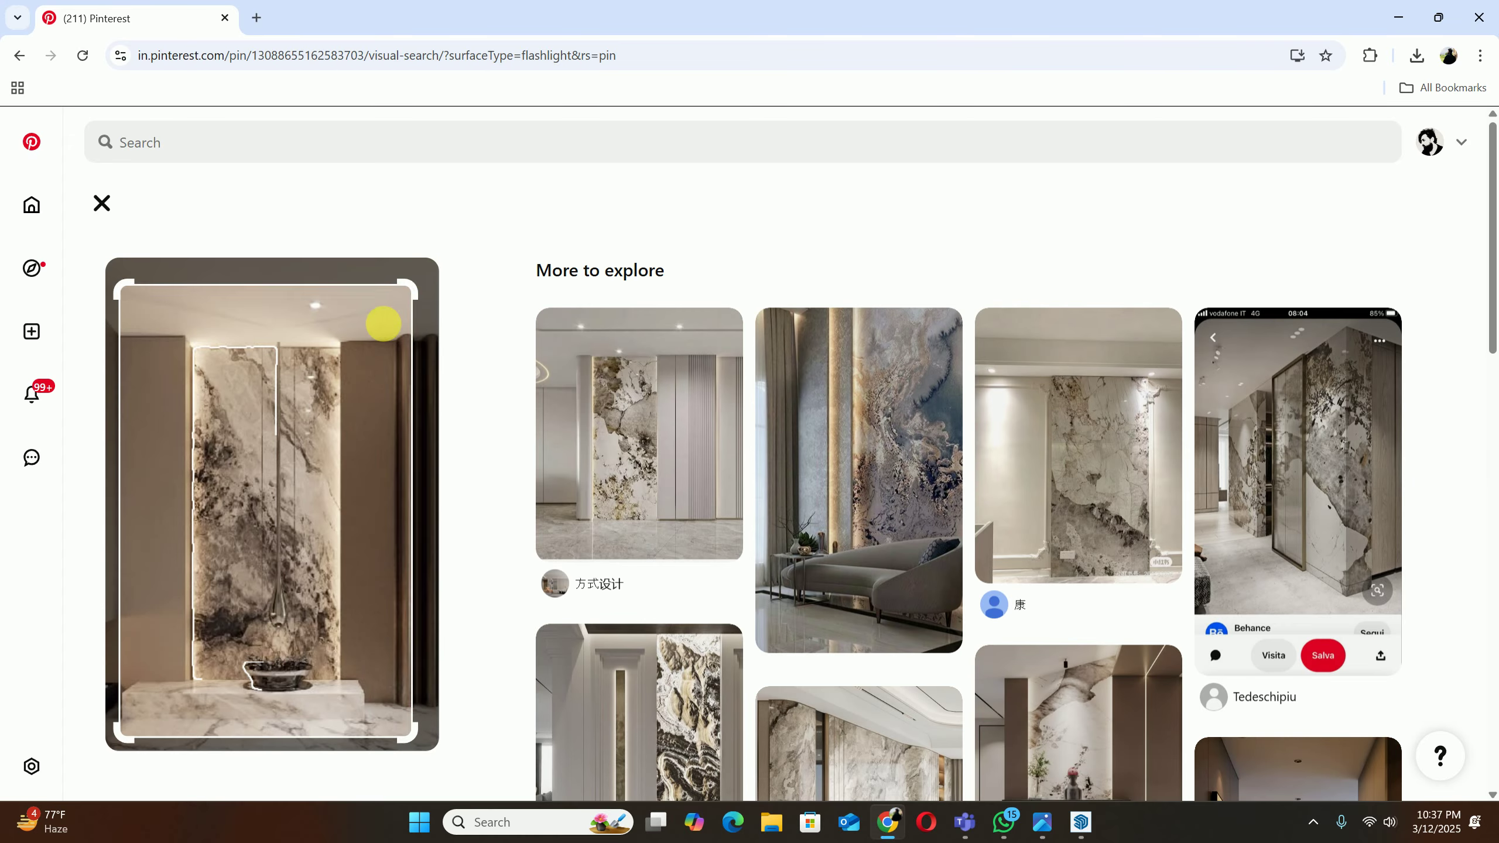
left_click_drag(385, 325, 343, 335)
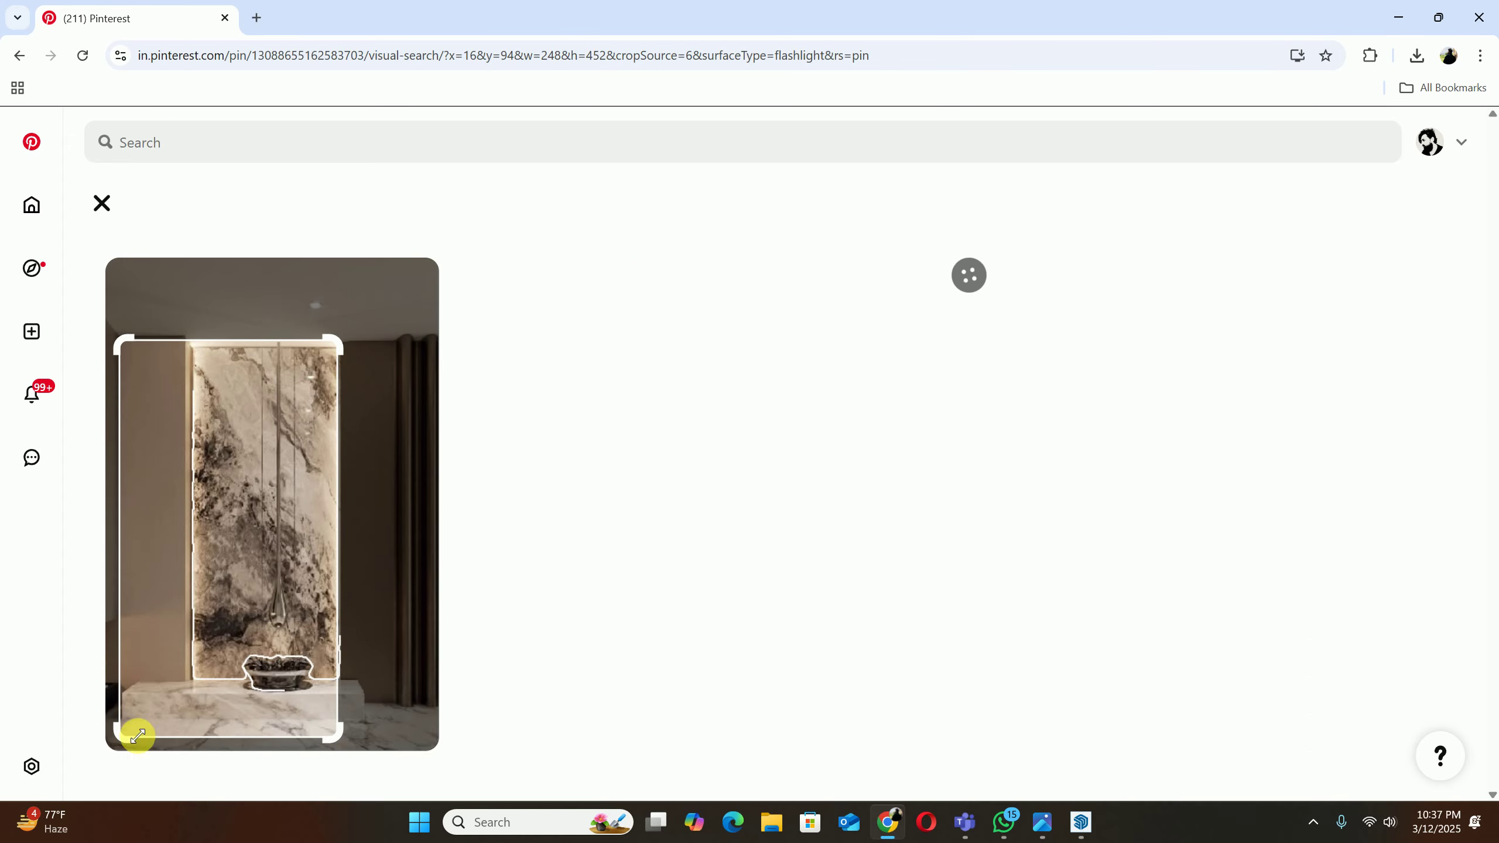
left_click_drag(137, 735, 199, 653)
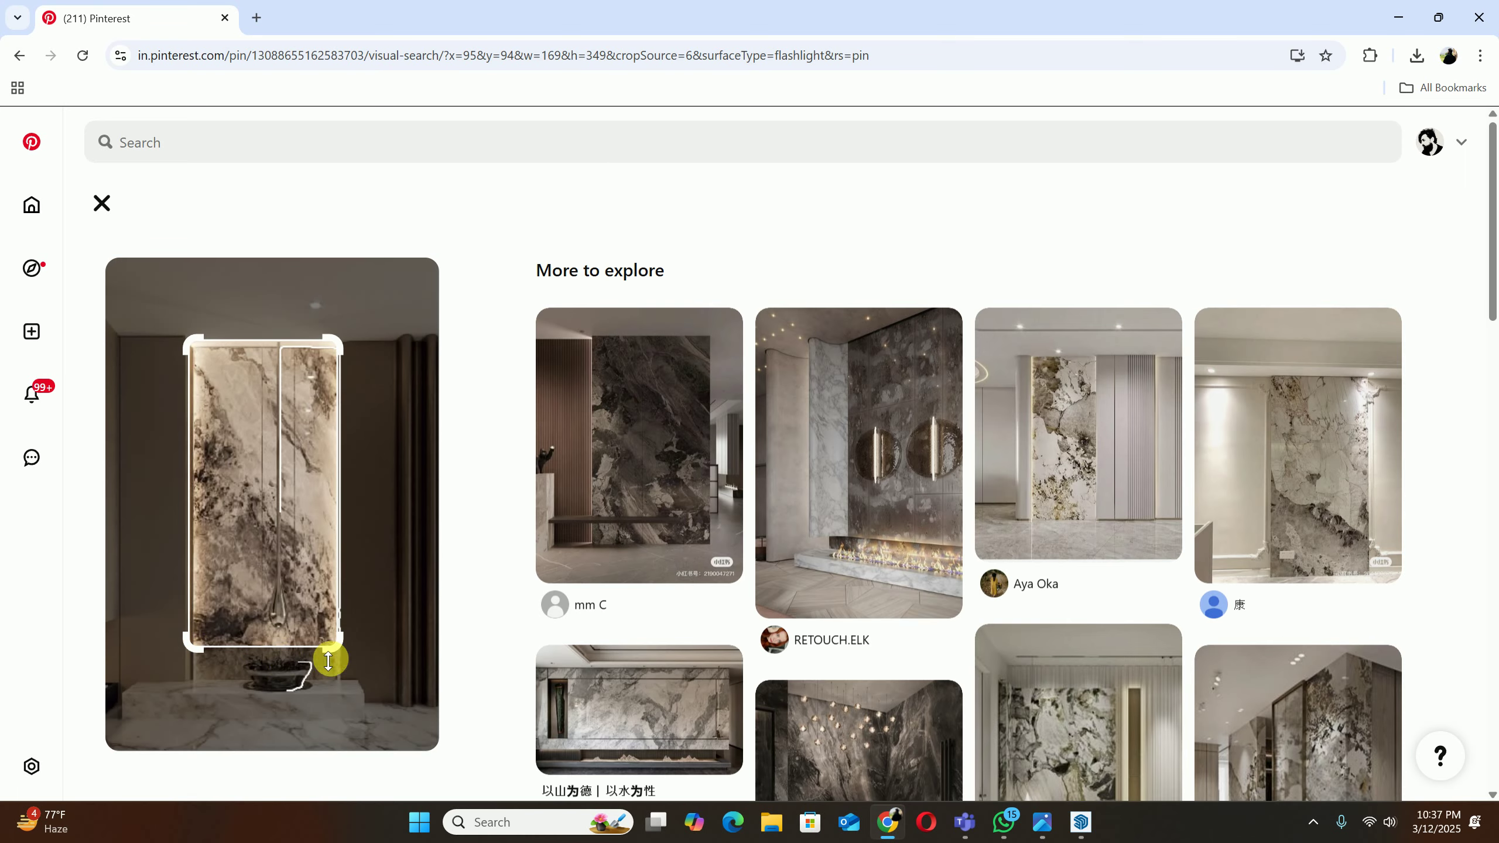
Step: Look through the visual search results for the marble panel and return to the beige cracked-stone pin titled Венецианская штукатурка
scroll(691, 471, "down", 3)
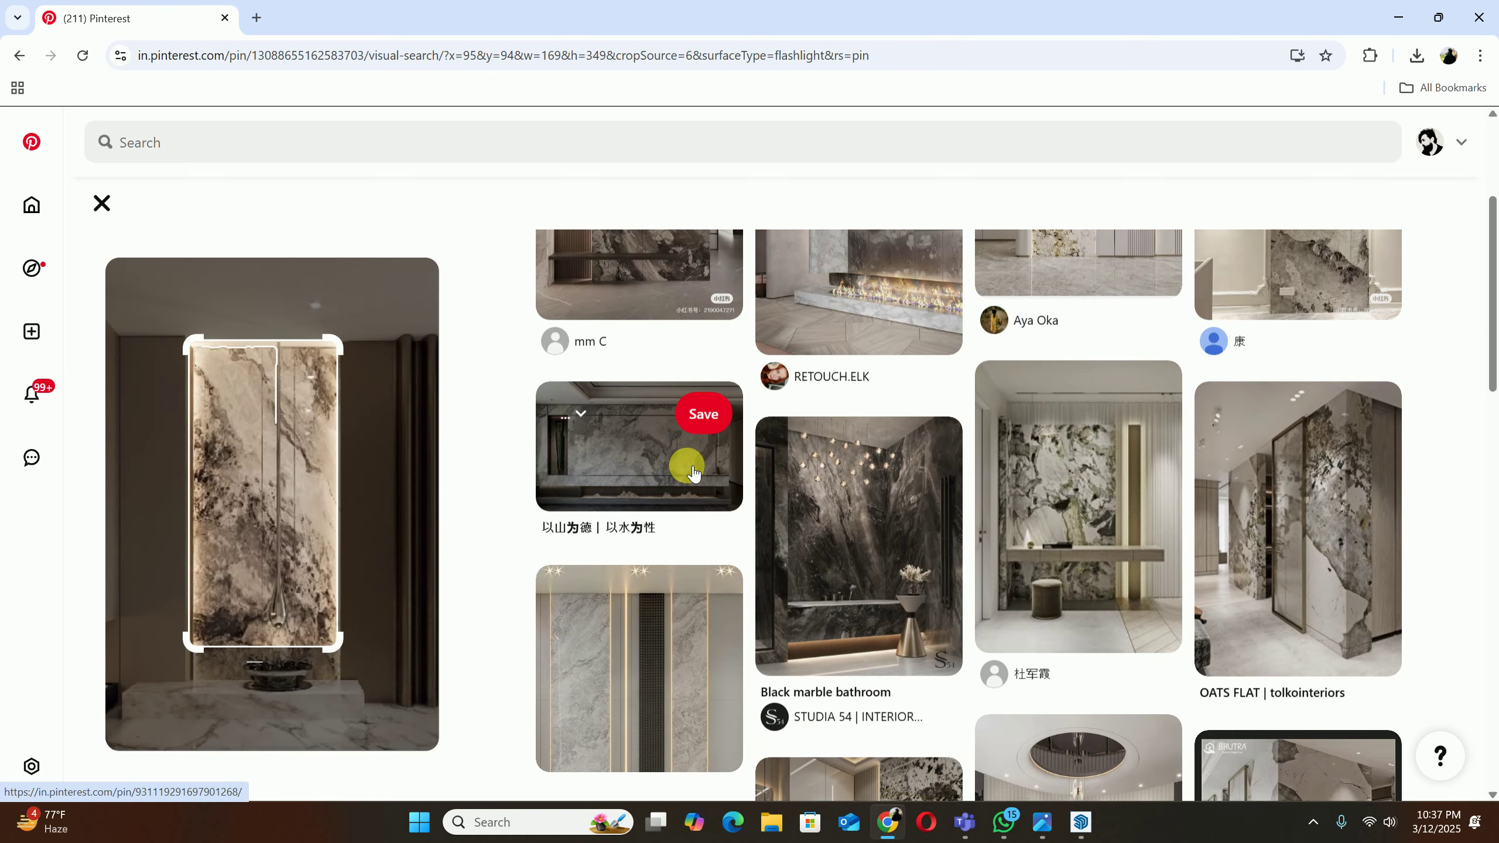
scroll(693, 473, "down", 9)
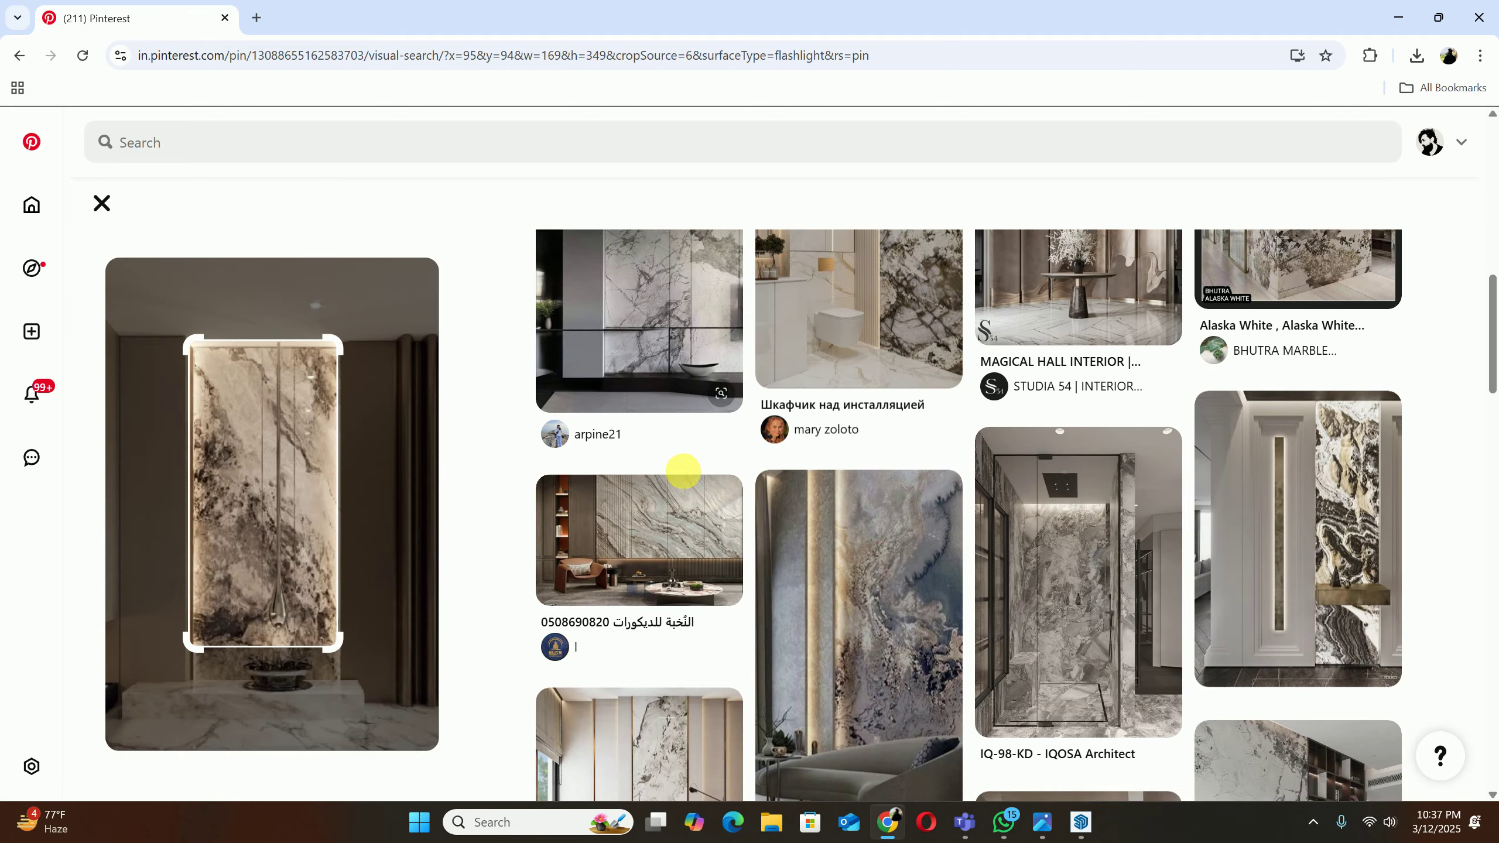
scroll(685, 472, "down", 10)
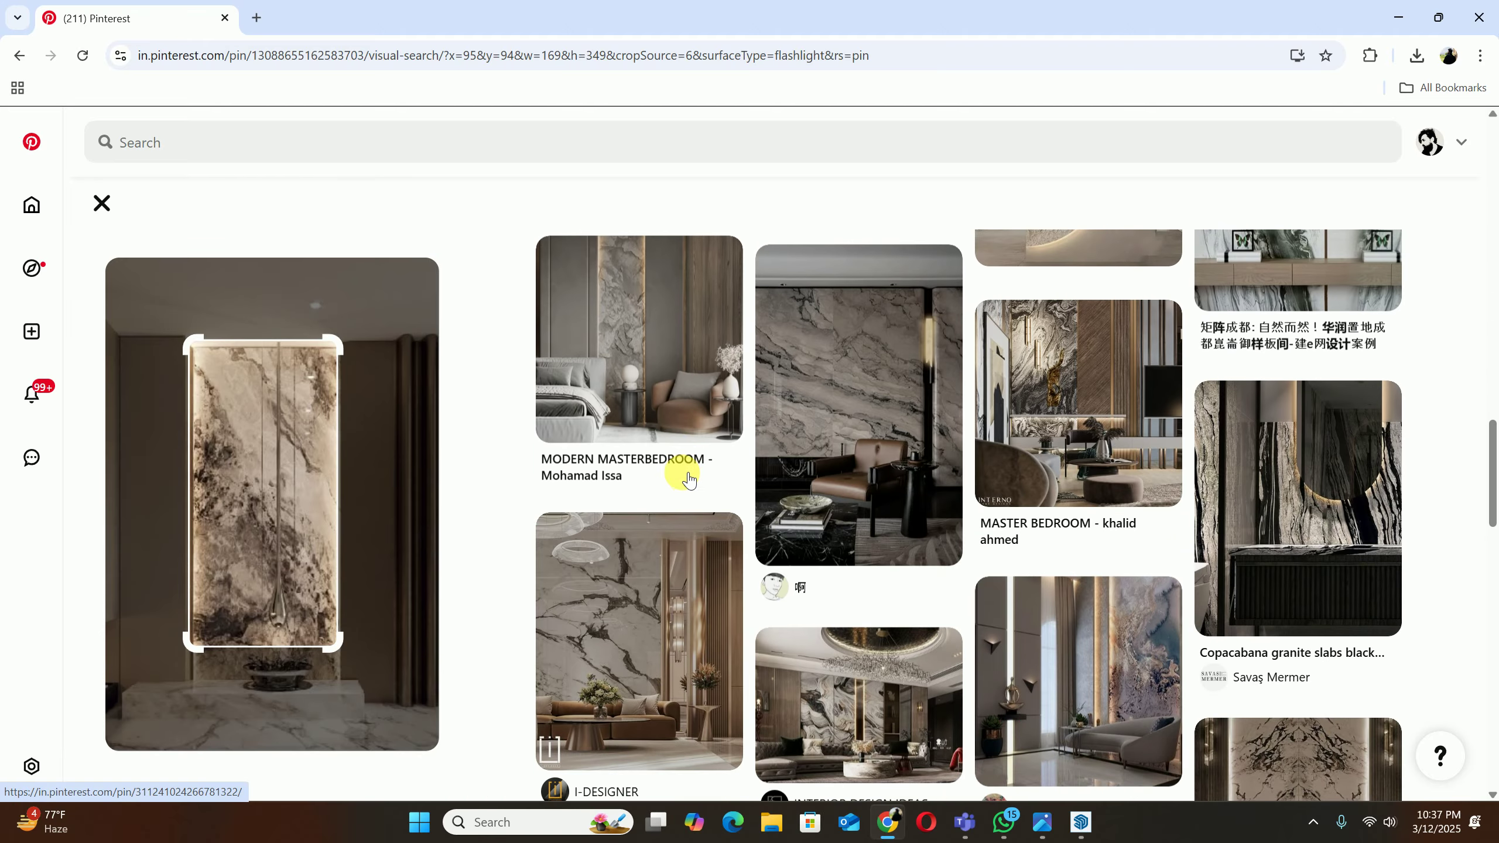
scroll(695, 502, "down", 10)
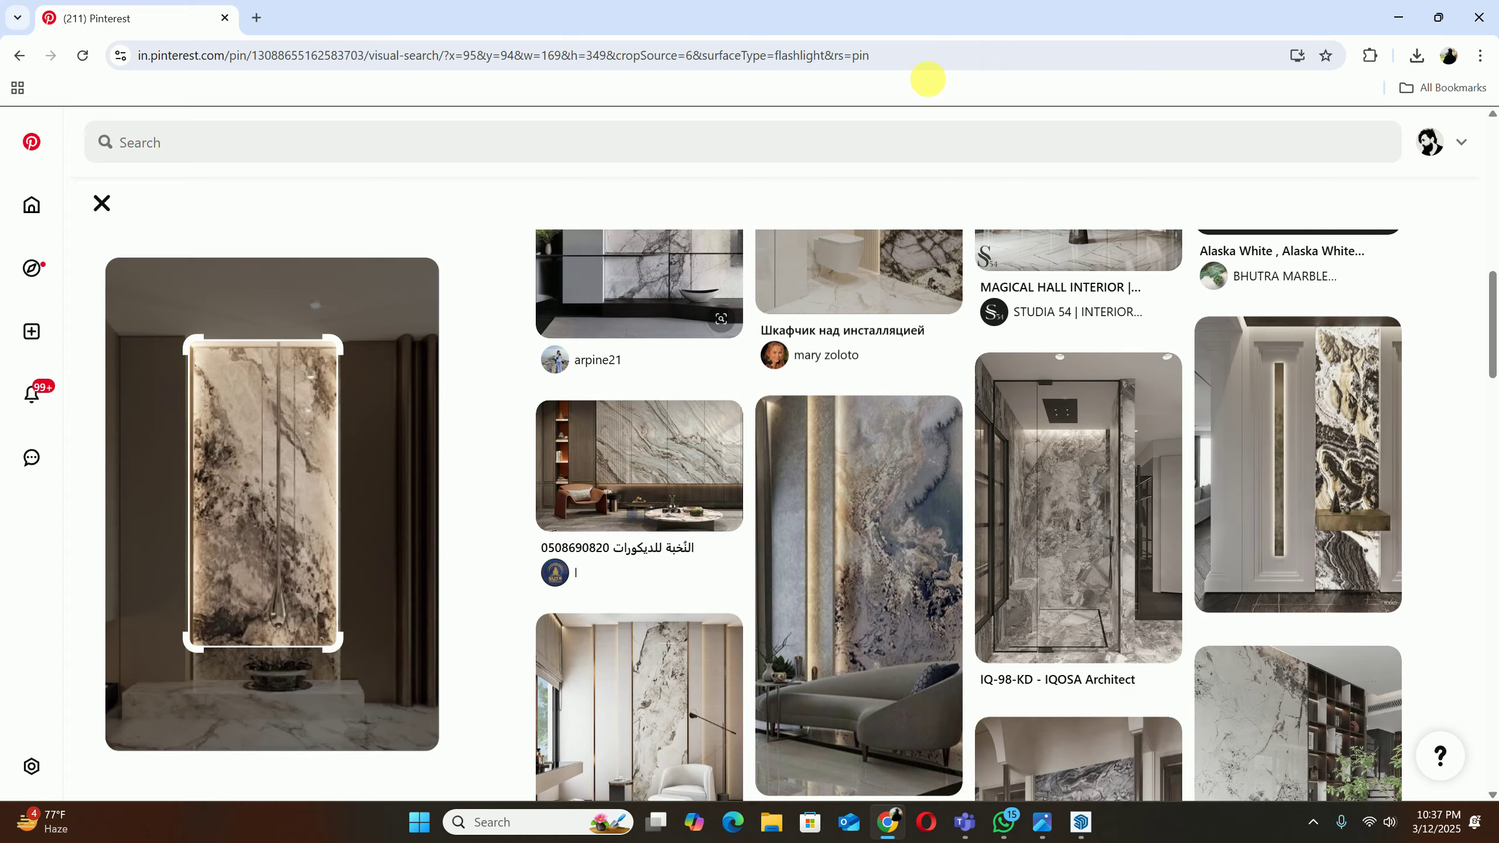
left_click(21, 56)
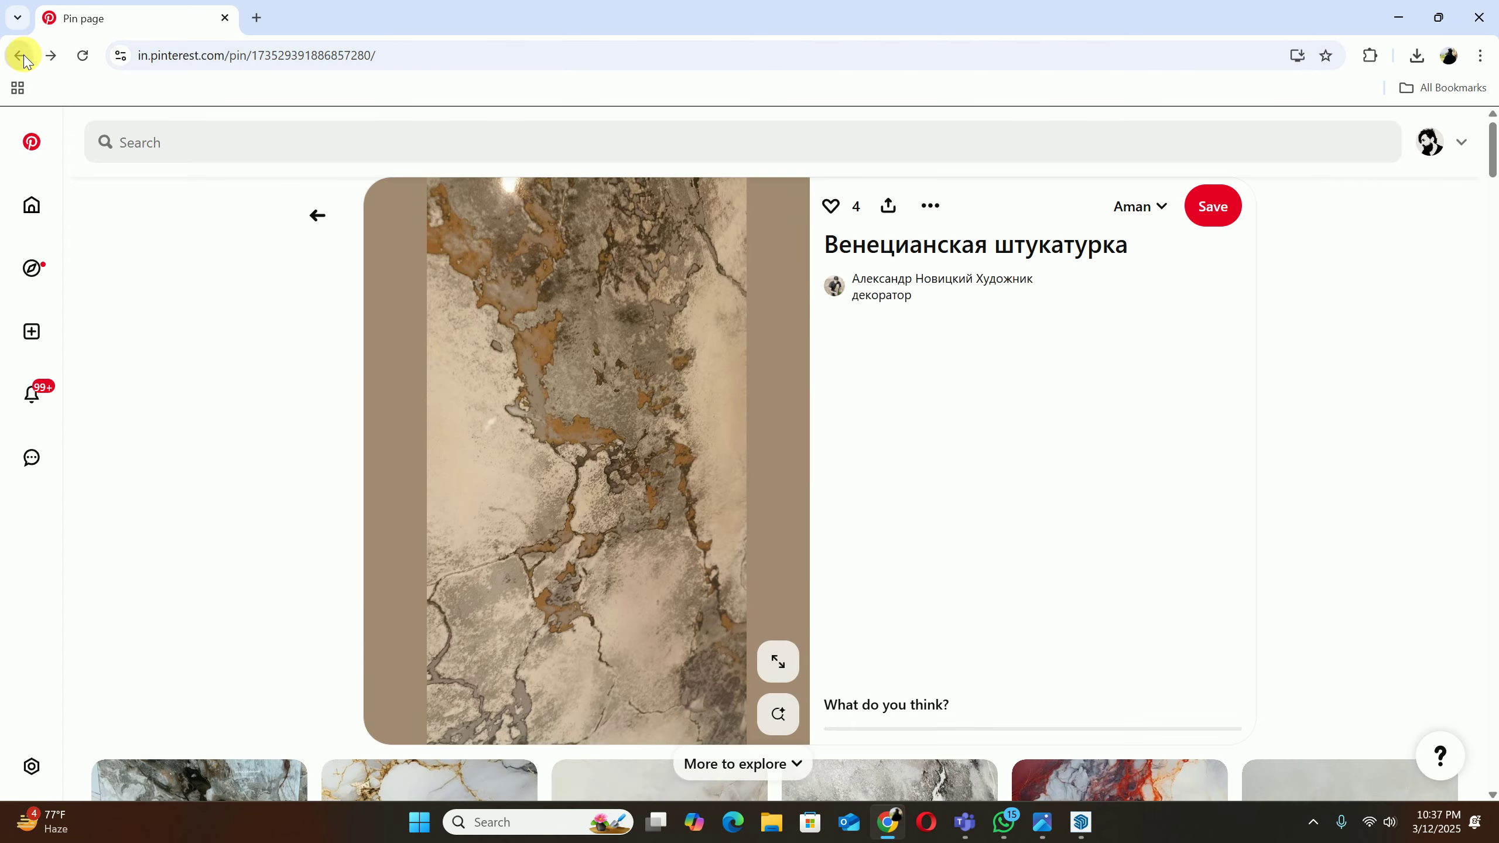
scroll(308, 354, "up", 15)
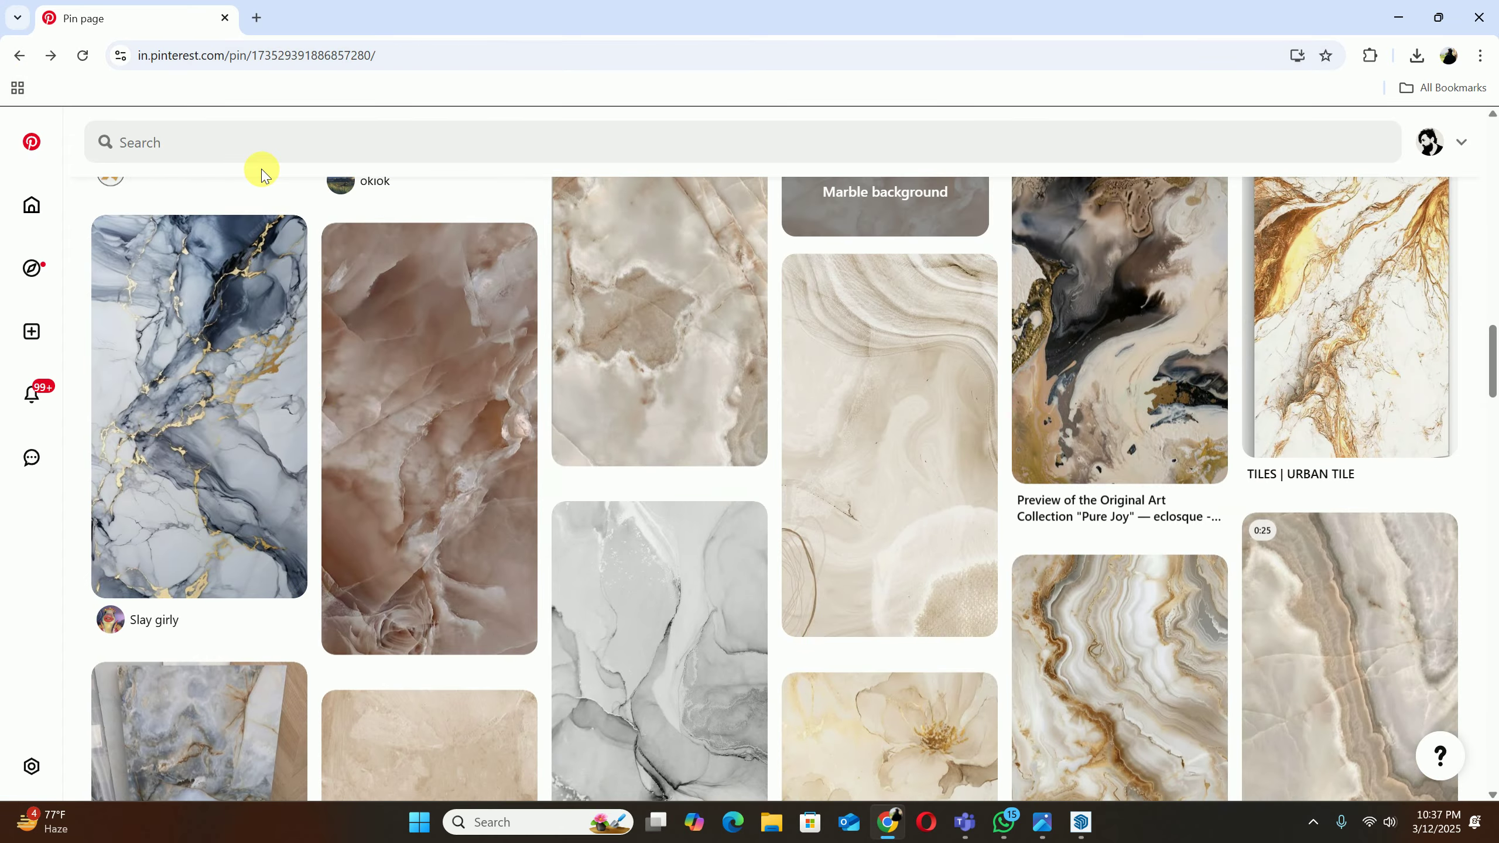
Step: Search Pinterest for white stone texture and refine the search to "white stone texture with brown line"
left_click(257, 148)
left_click(175, 240)
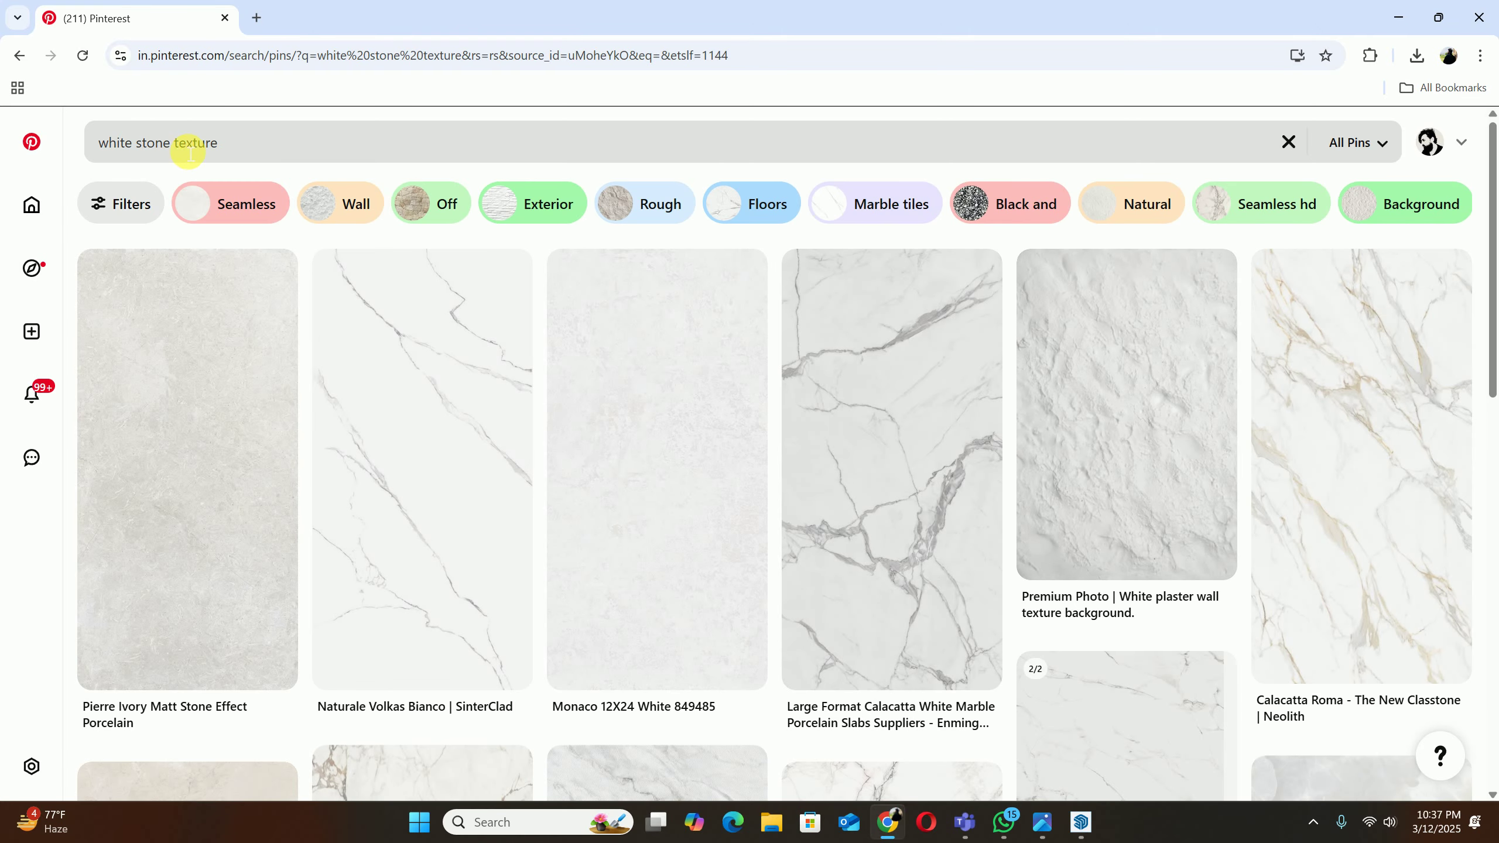
left_click(240, 148)
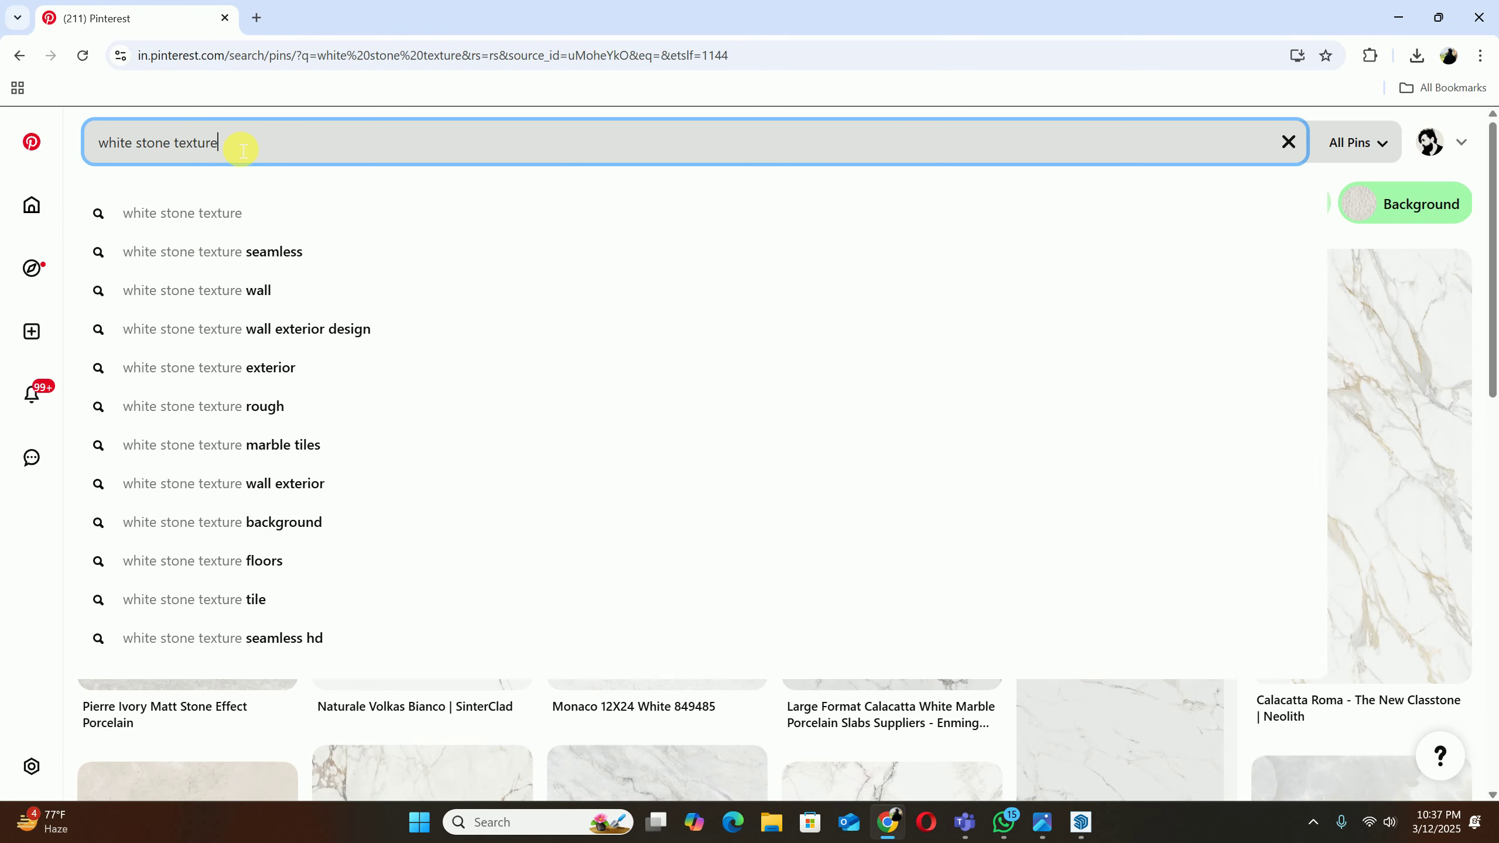
type("with")
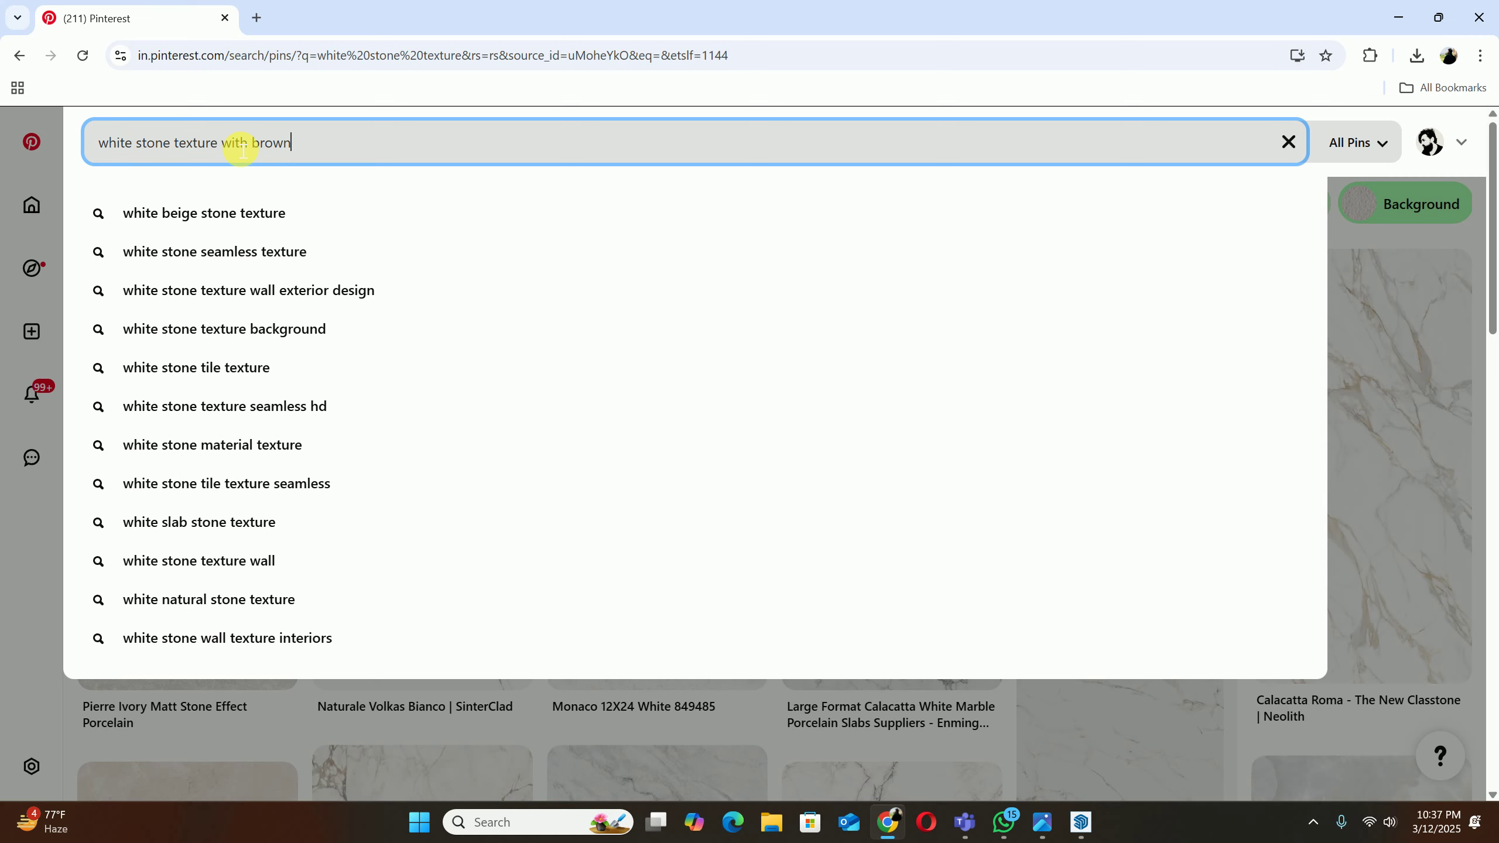
type(" brown line")
key("Return")
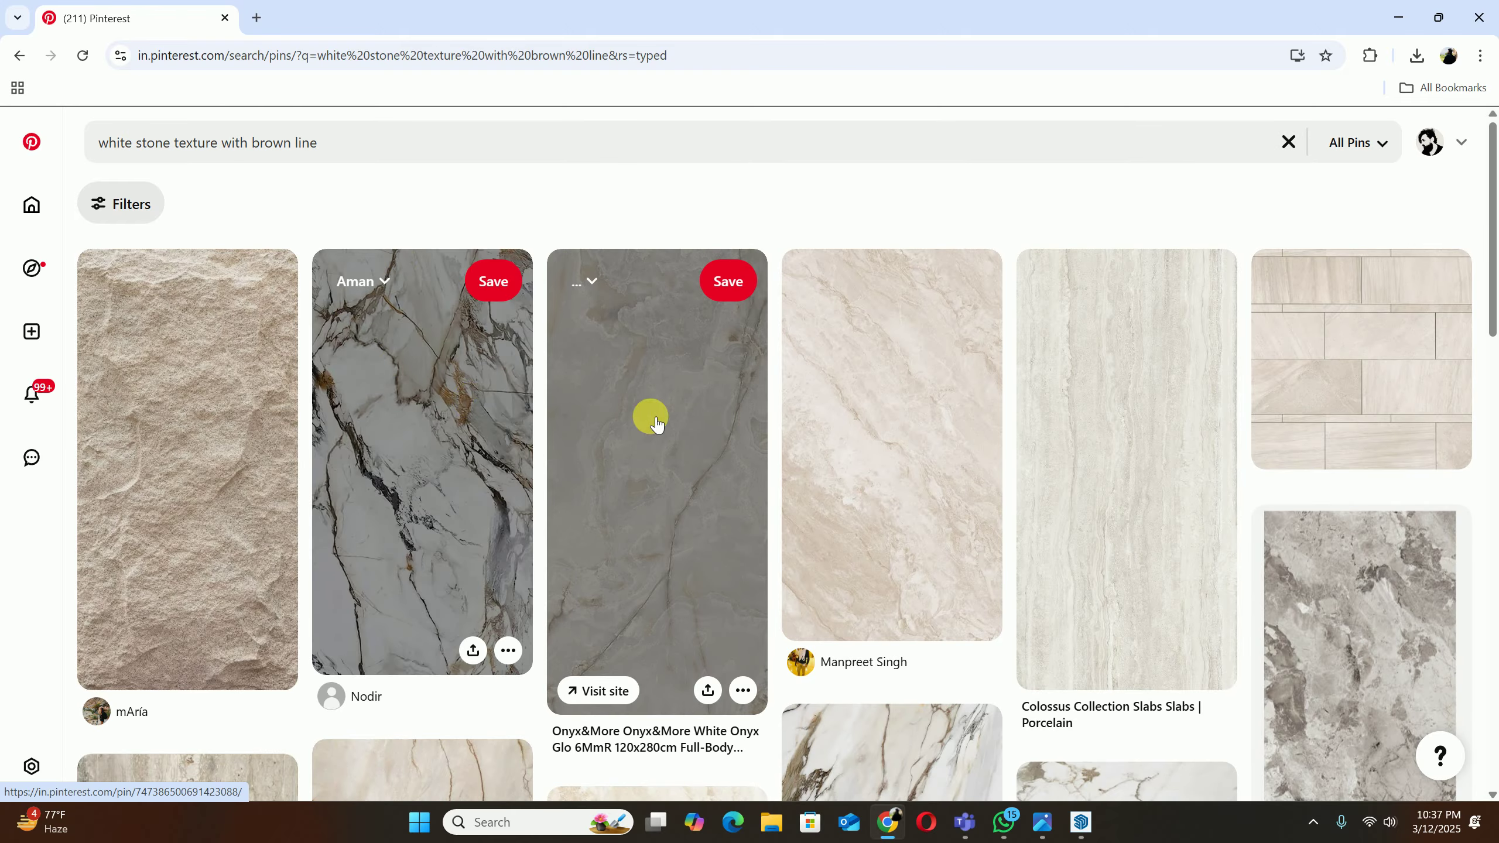
Step: Open the grey-beige mottled marble pin from the search results and look through its related pins for a matching texture
scroll(751, 415, "down", 6)
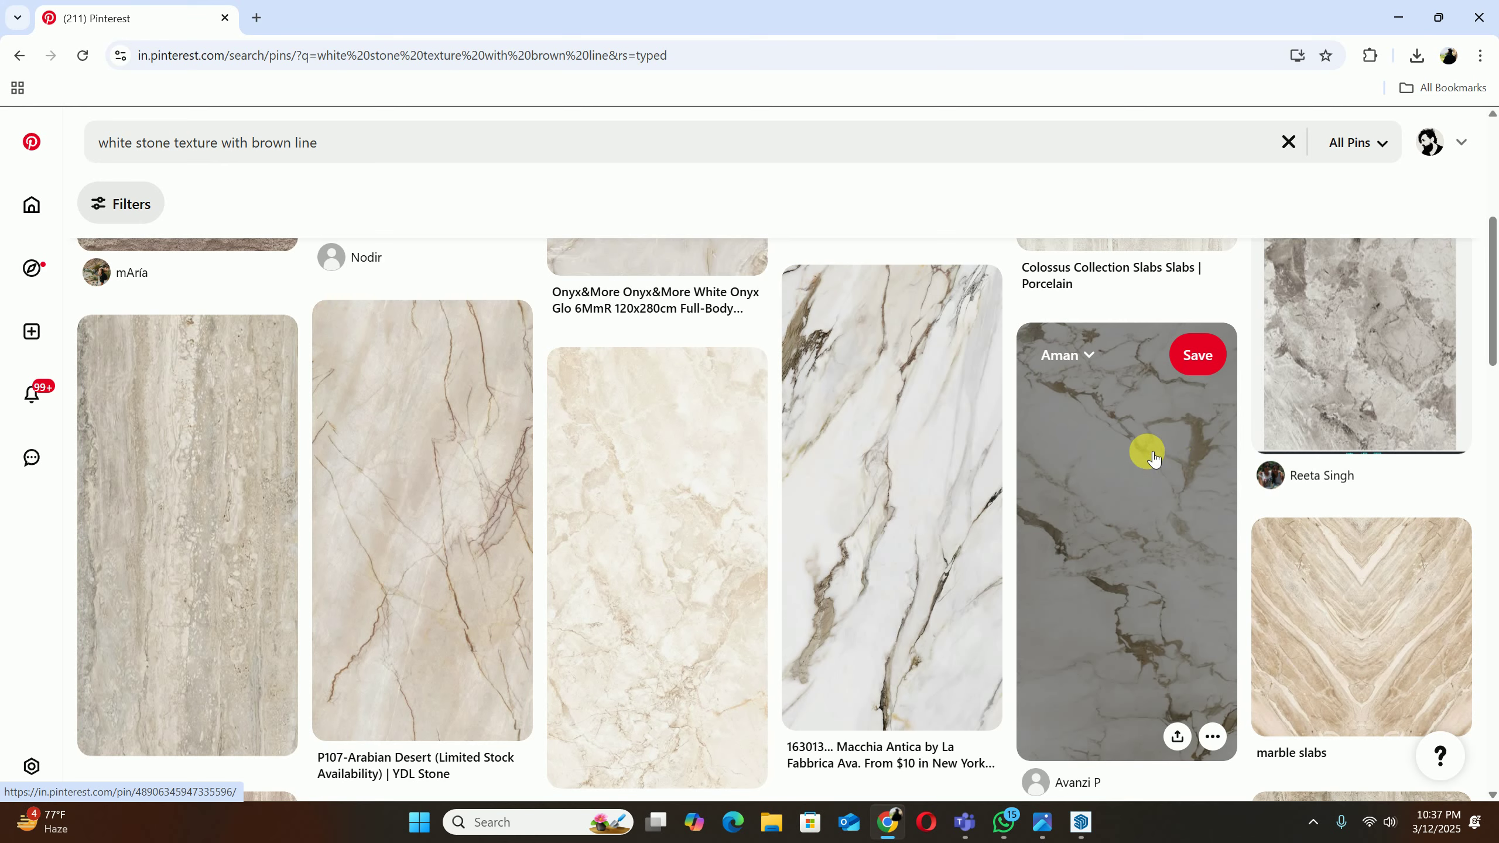
left_click(1320, 412)
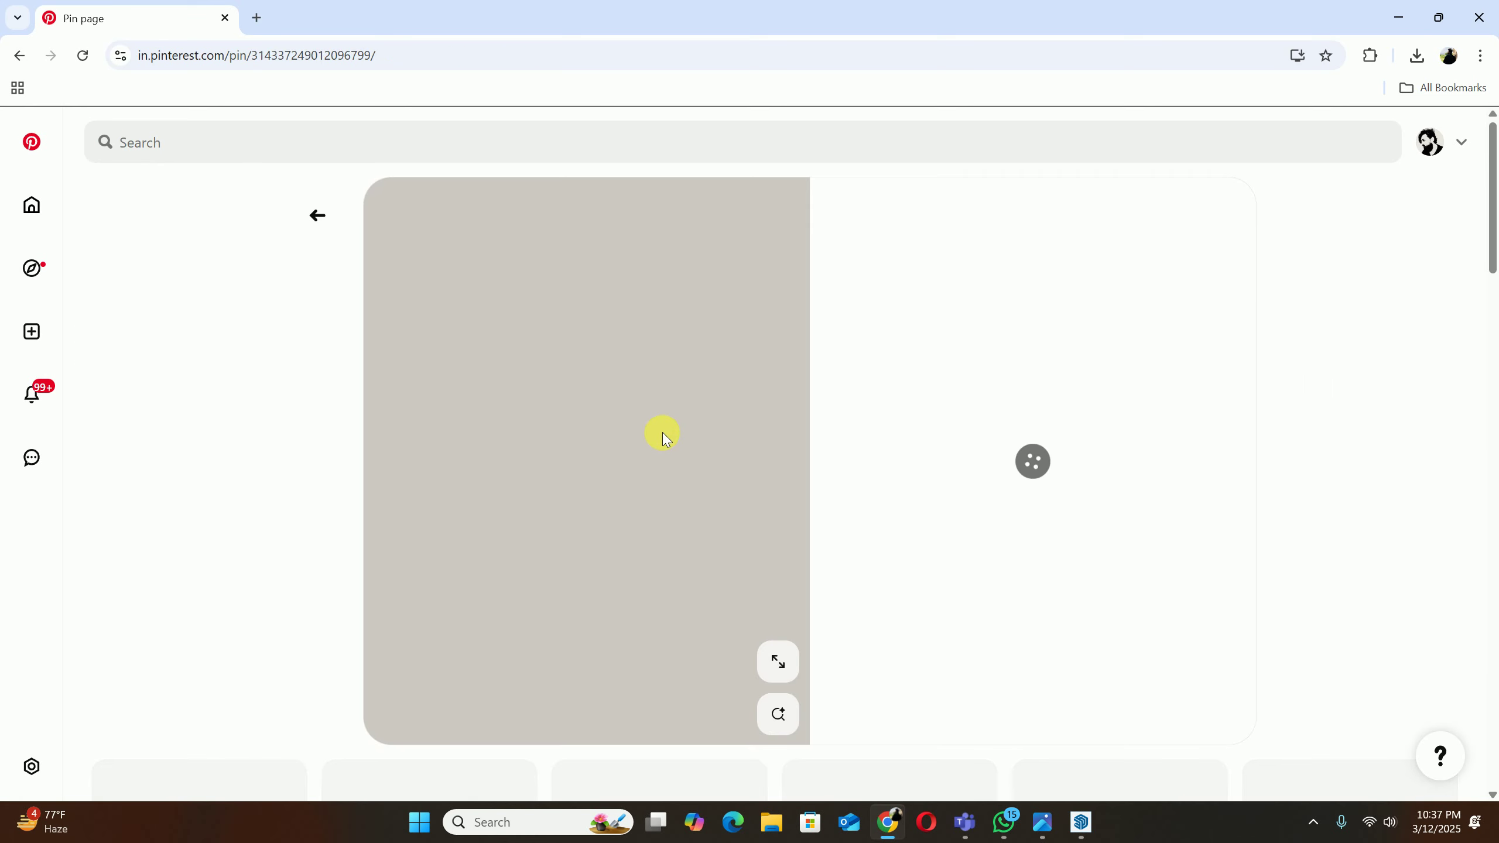
scroll(566, 391, "down", 1)
scroll(564, 384, "down", 2)
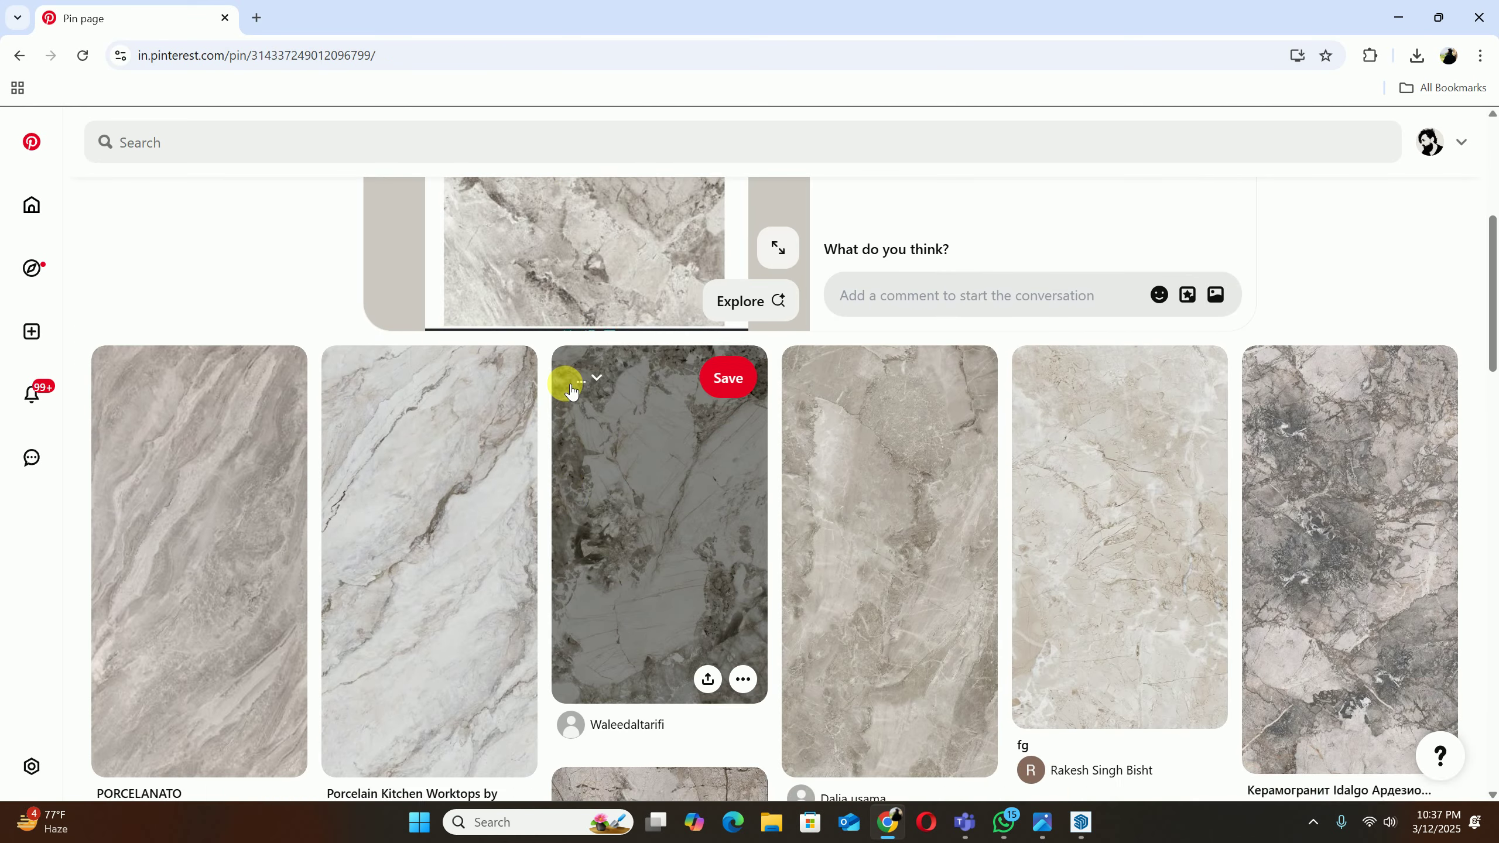
scroll(549, 375, "down", 7)
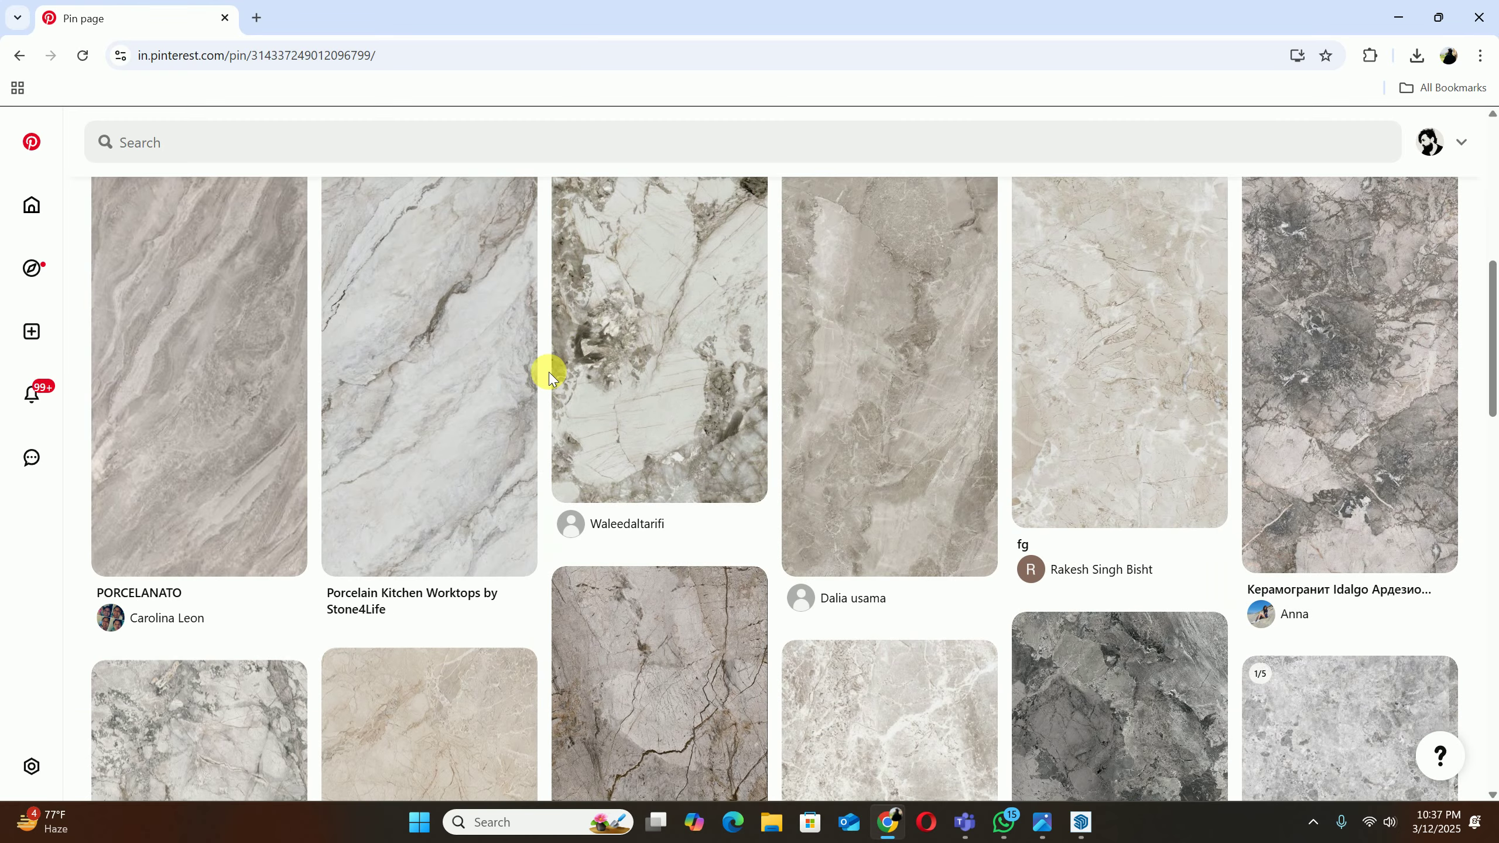
scroll(489, 361, "down", 6)
scroll(494, 367, "down", 11)
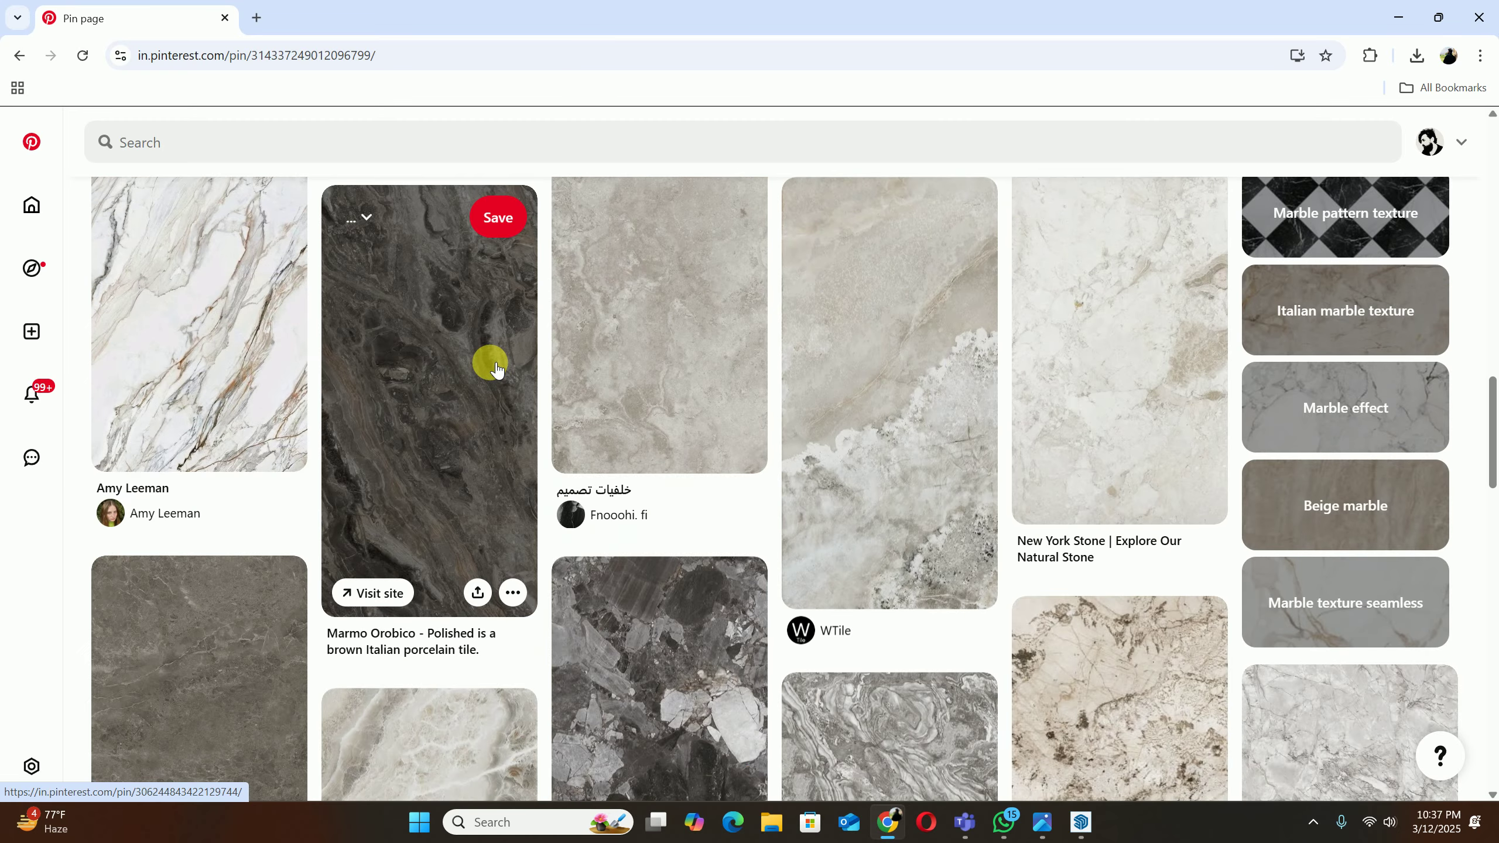
scroll(513, 374, "down", 3)
scroll(520, 380, "down", 9)
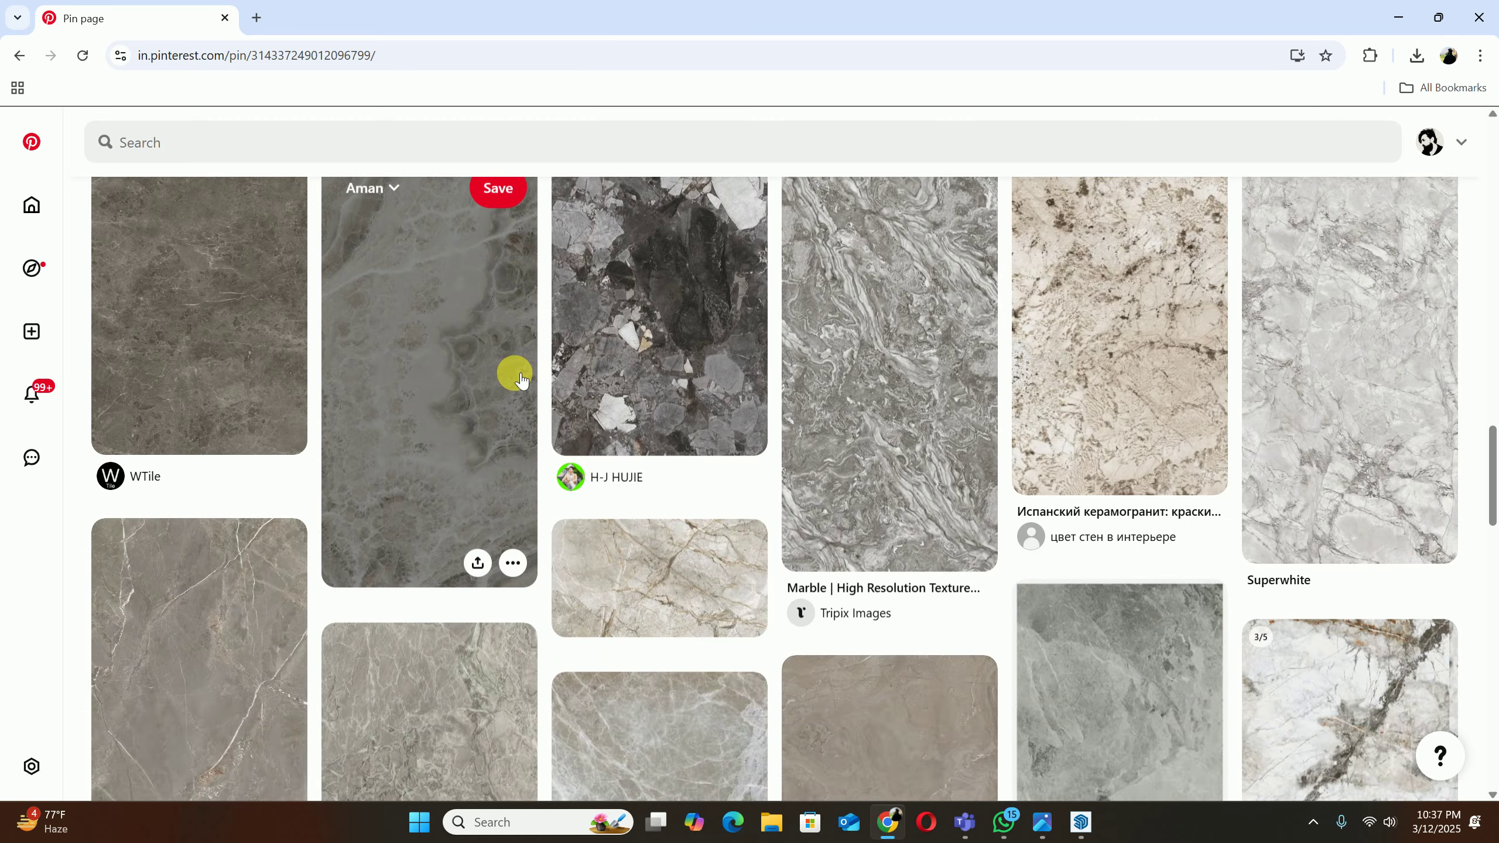
scroll(520, 381, "down", 6)
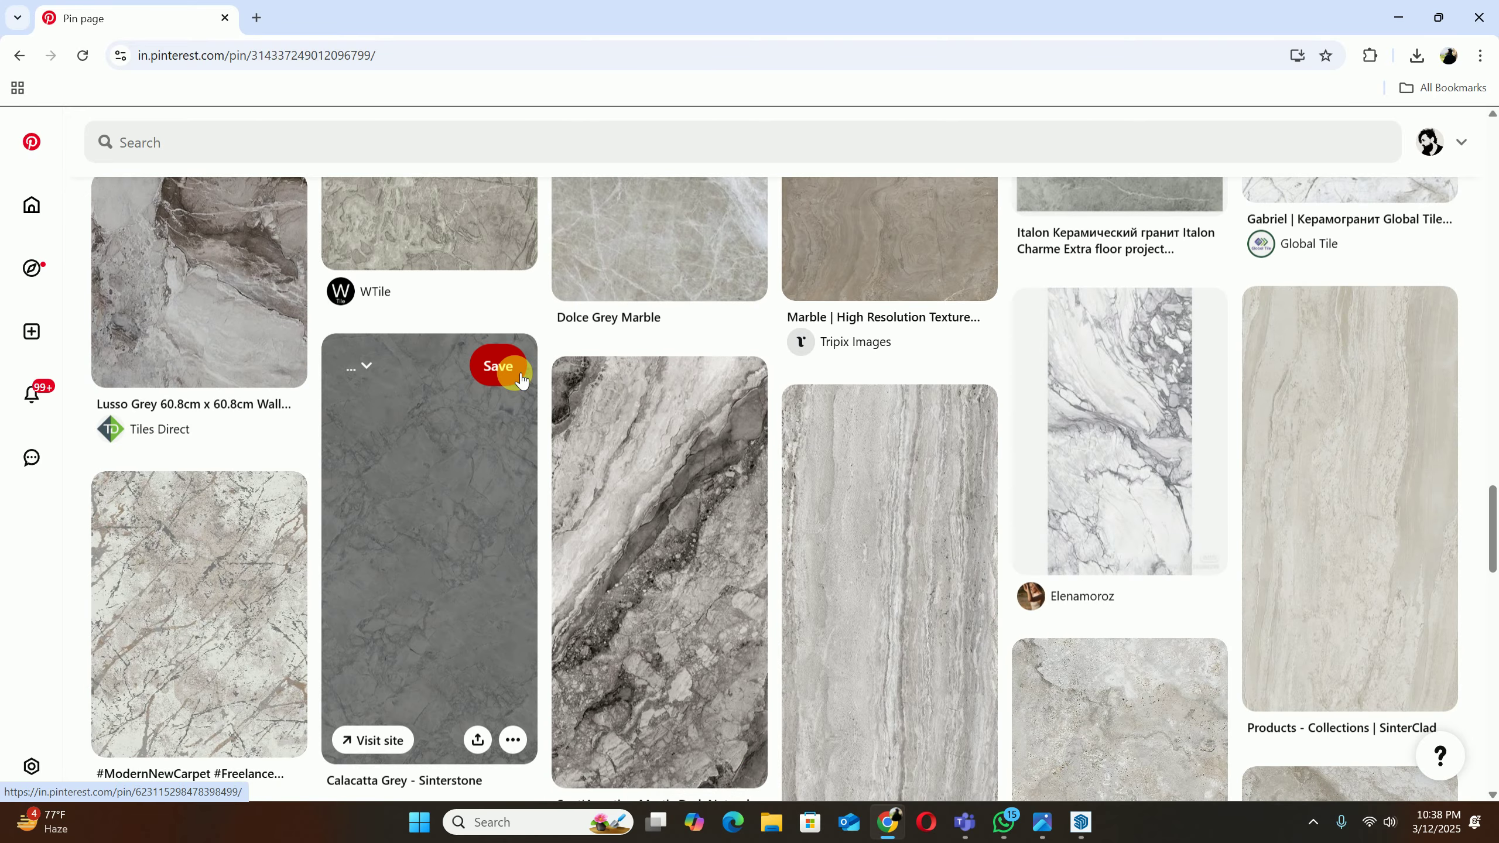
scroll(521, 381, "down", 10)
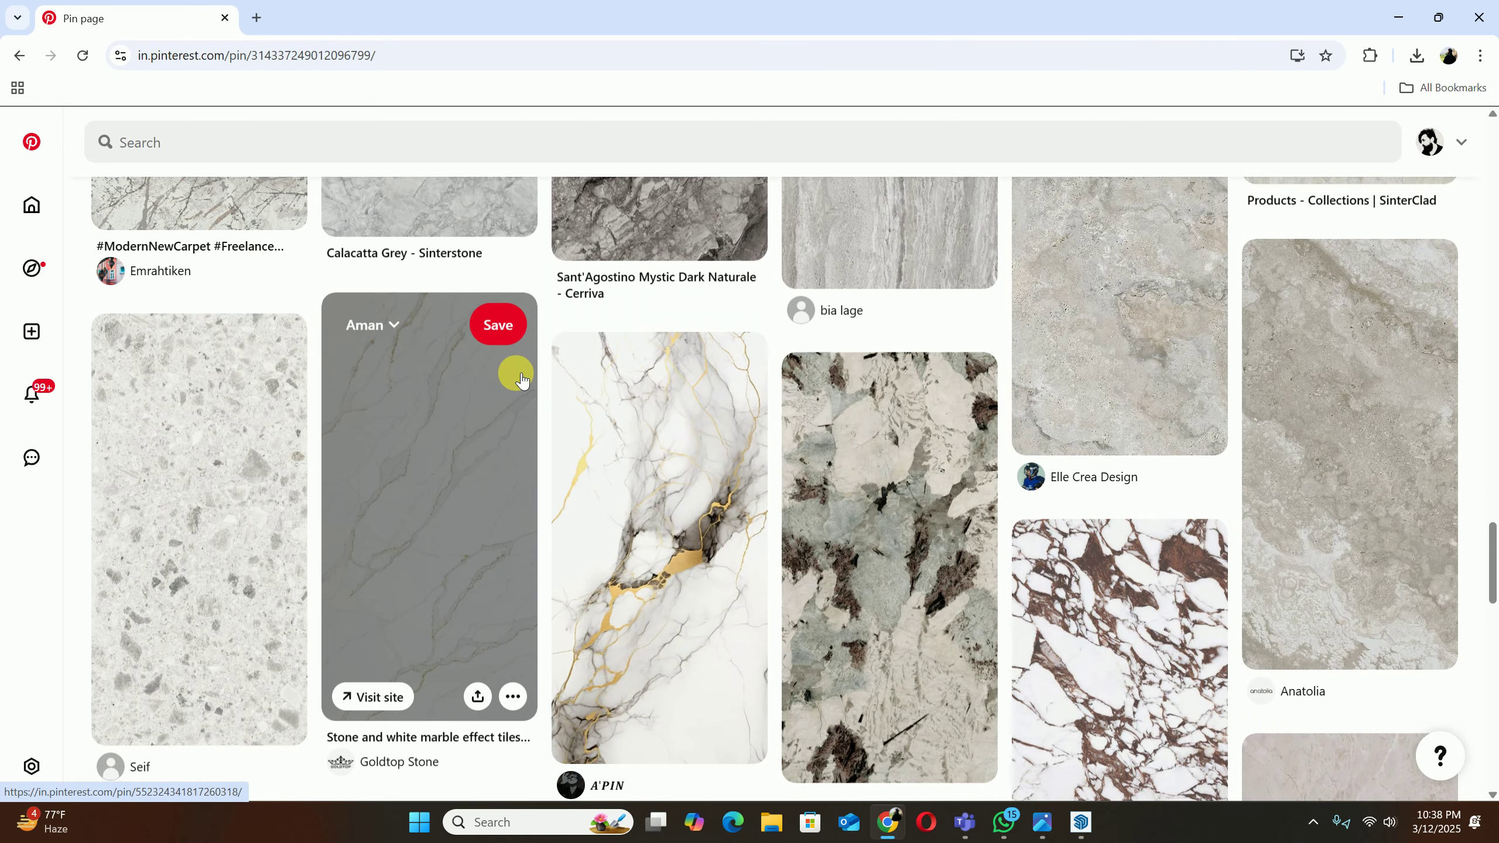
scroll(520, 381, "down", 4)
scroll(520, 381, "down", 13)
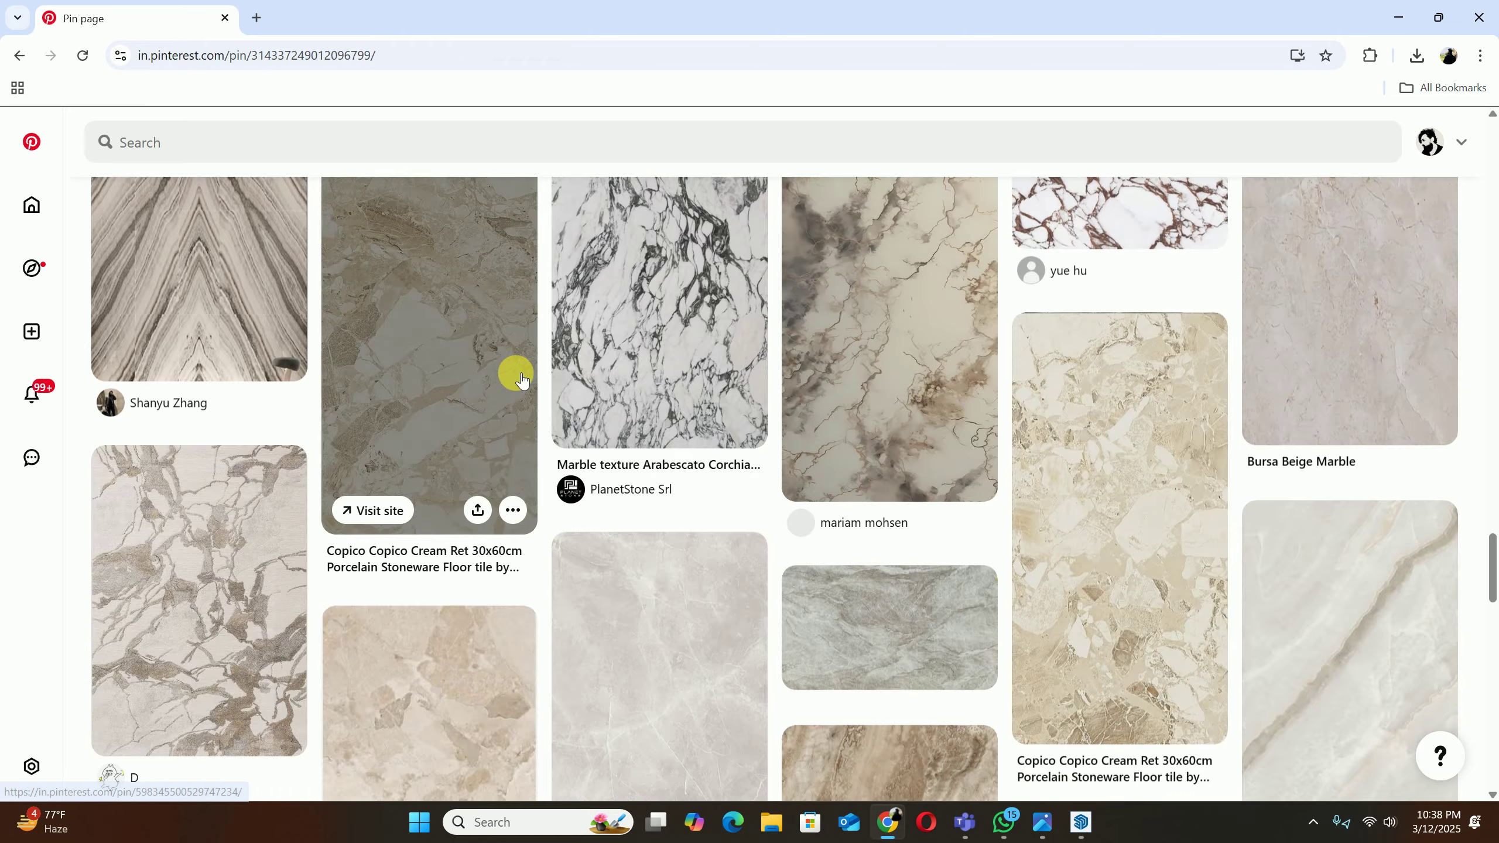
scroll(520, 380, "down", 15)
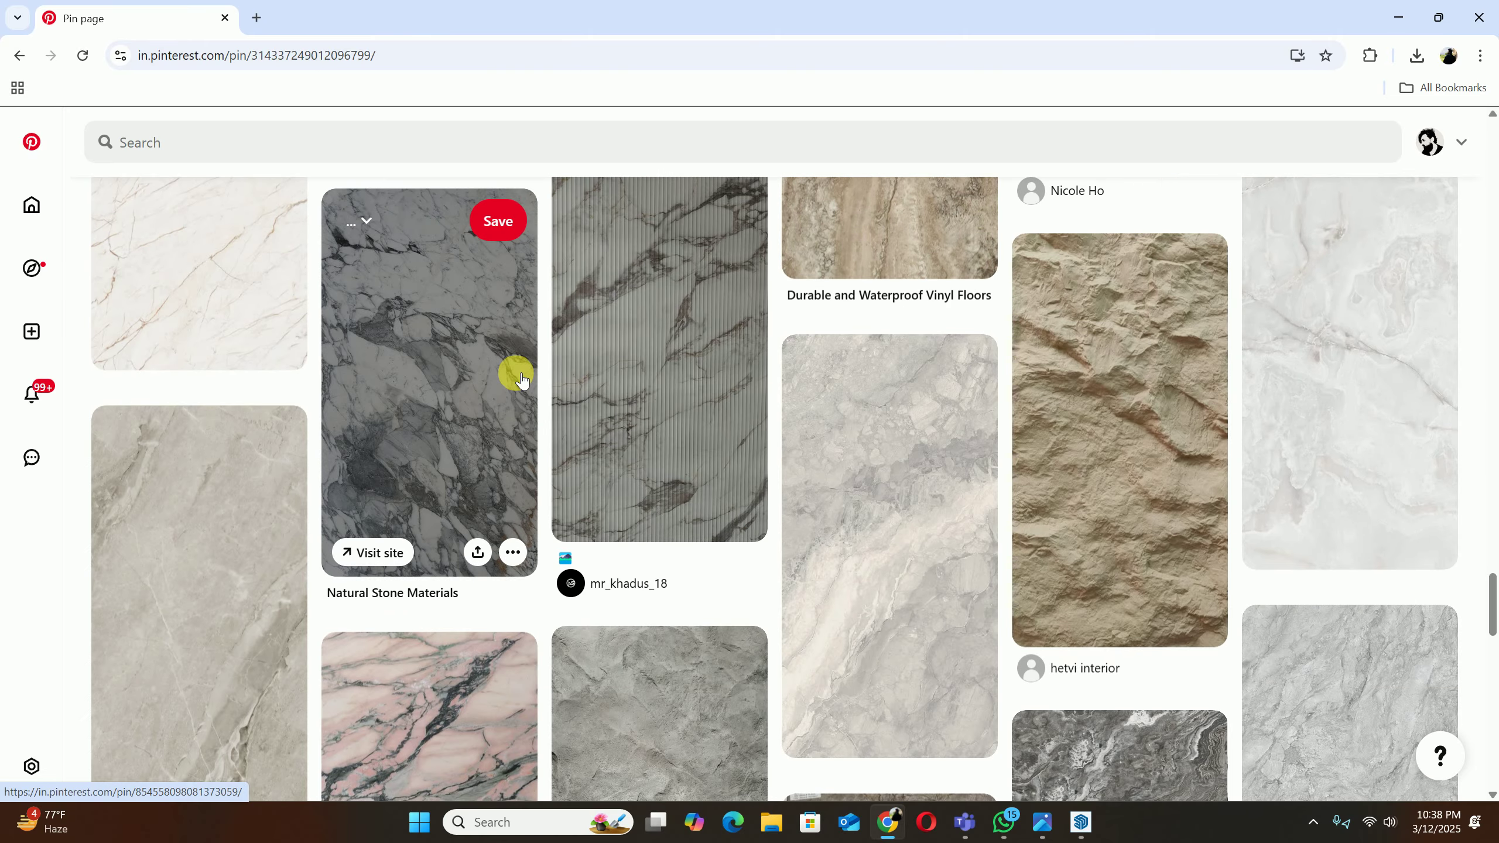
scroll(521, 380, "down", 5)
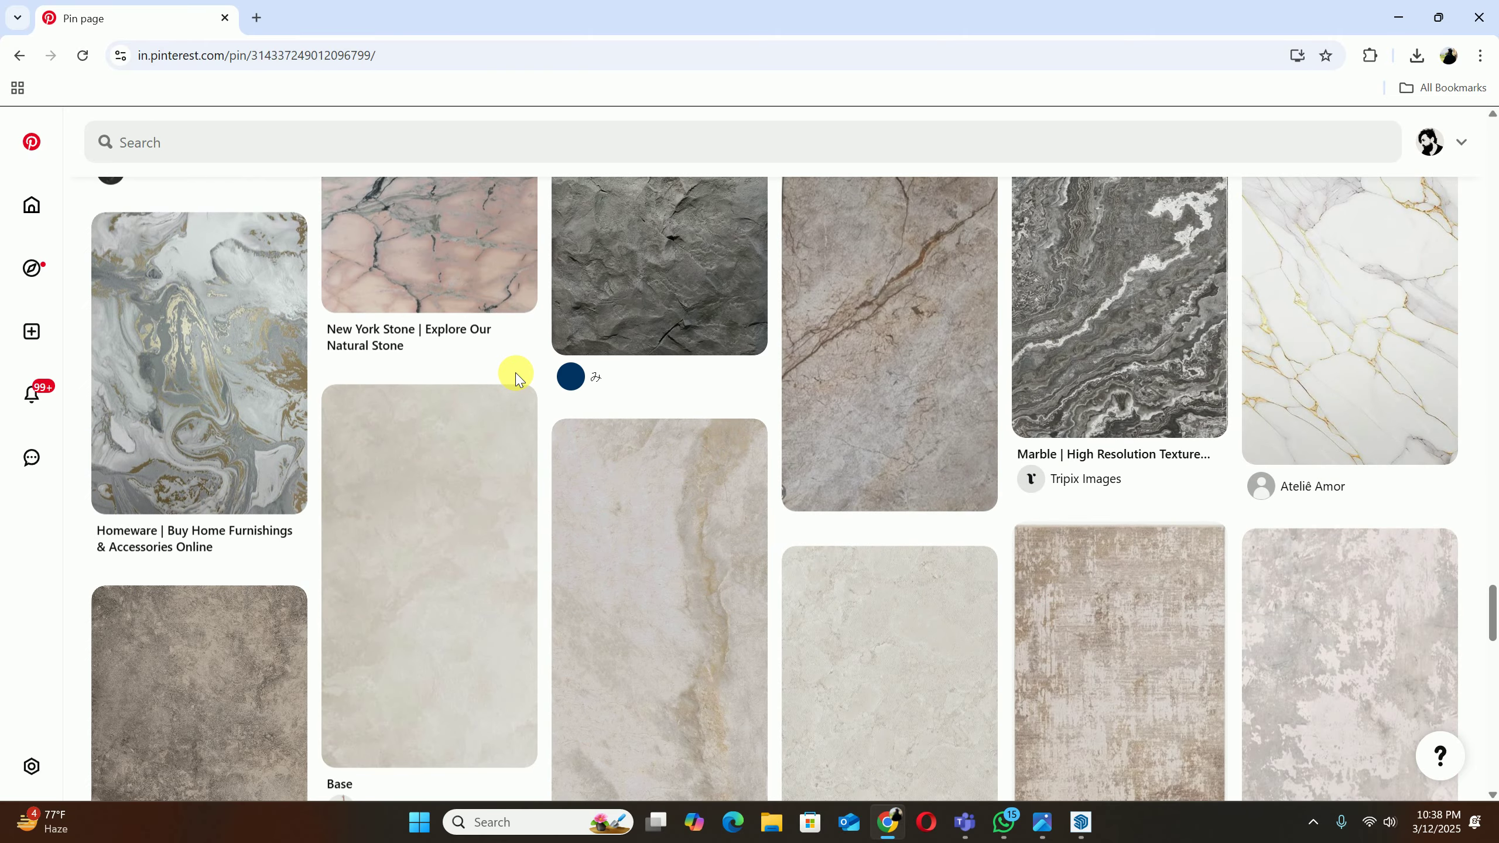
Step: Open the related pin of the white marble with grey-brown crystal patches and download its image
scroll(516, 373, "up", 9)
left_click_drag(1493, 546, 1475, 107)
scroll(660, 415, "down", 7)
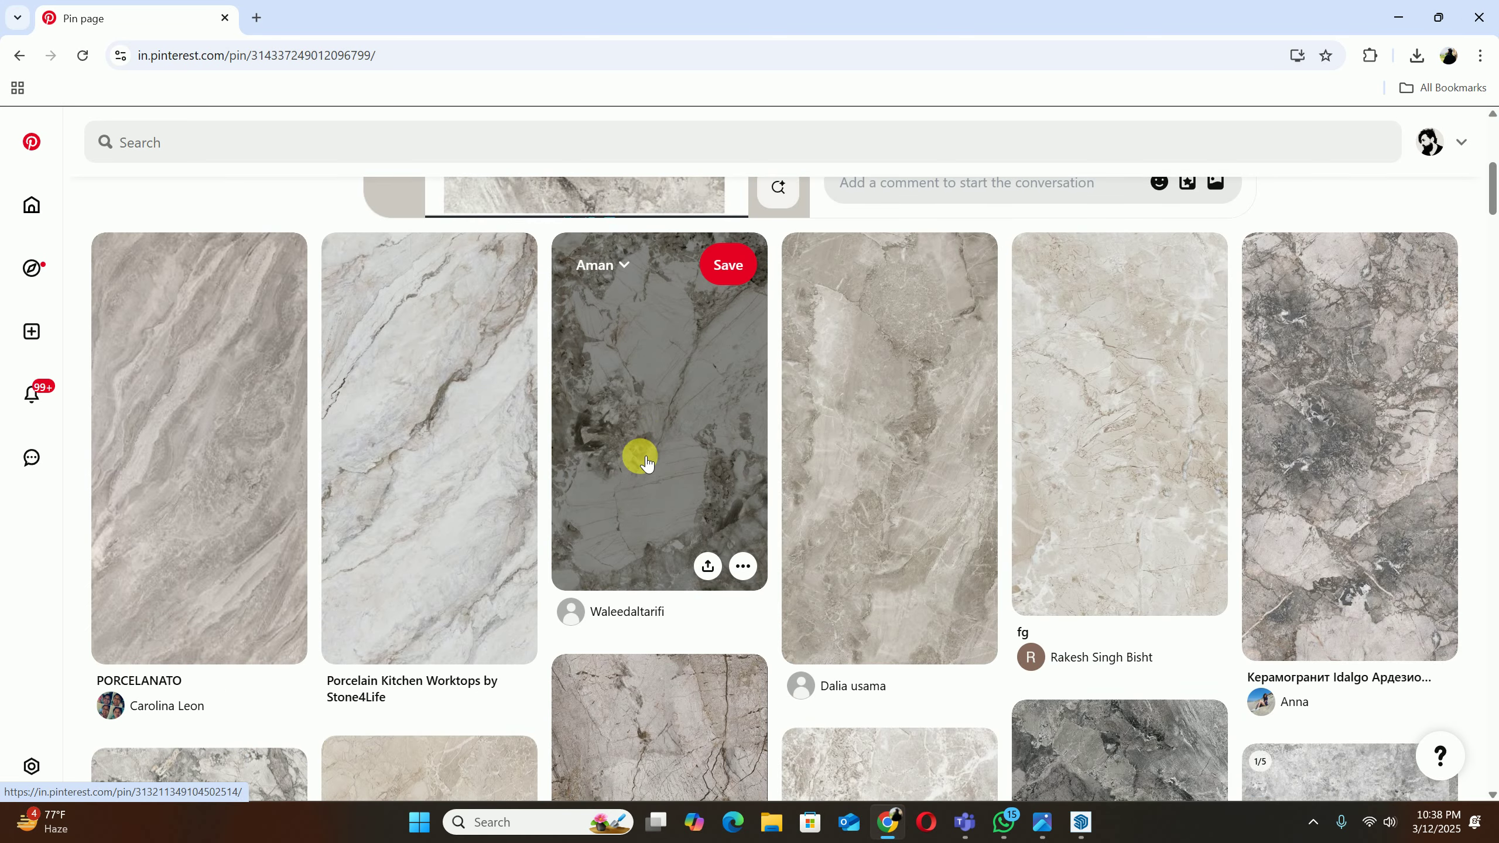
left_click(638, 454)
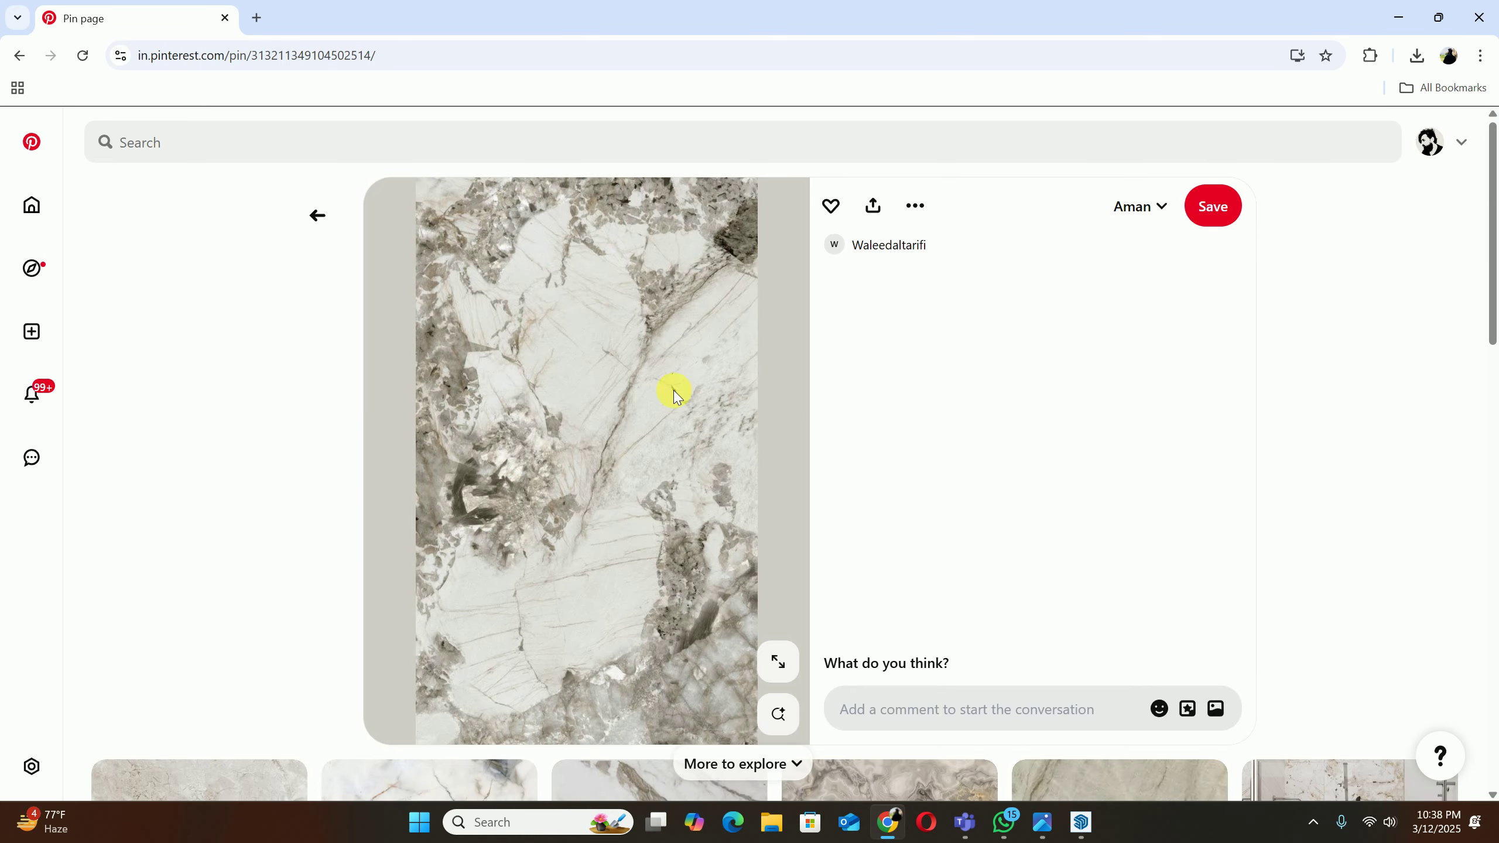
left_click(915, 205)
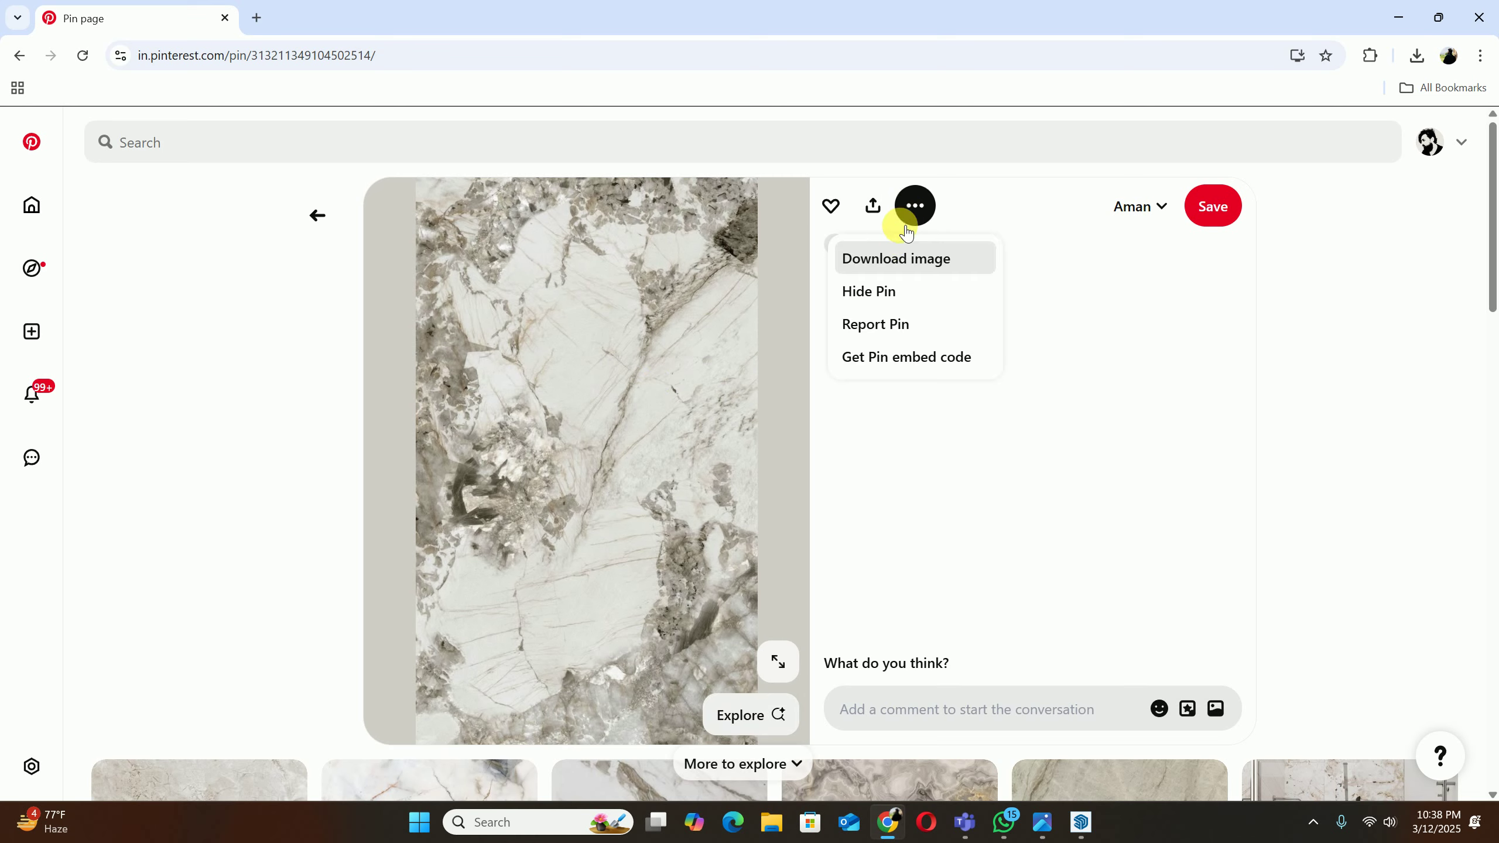
left_click(855, 257)
Step: Look through the pins related to the downloaded marble and return to the "white stone texture with brown line" results
scroll(753, 291, "down", 5)
scroll(534, 309, "down", 7)
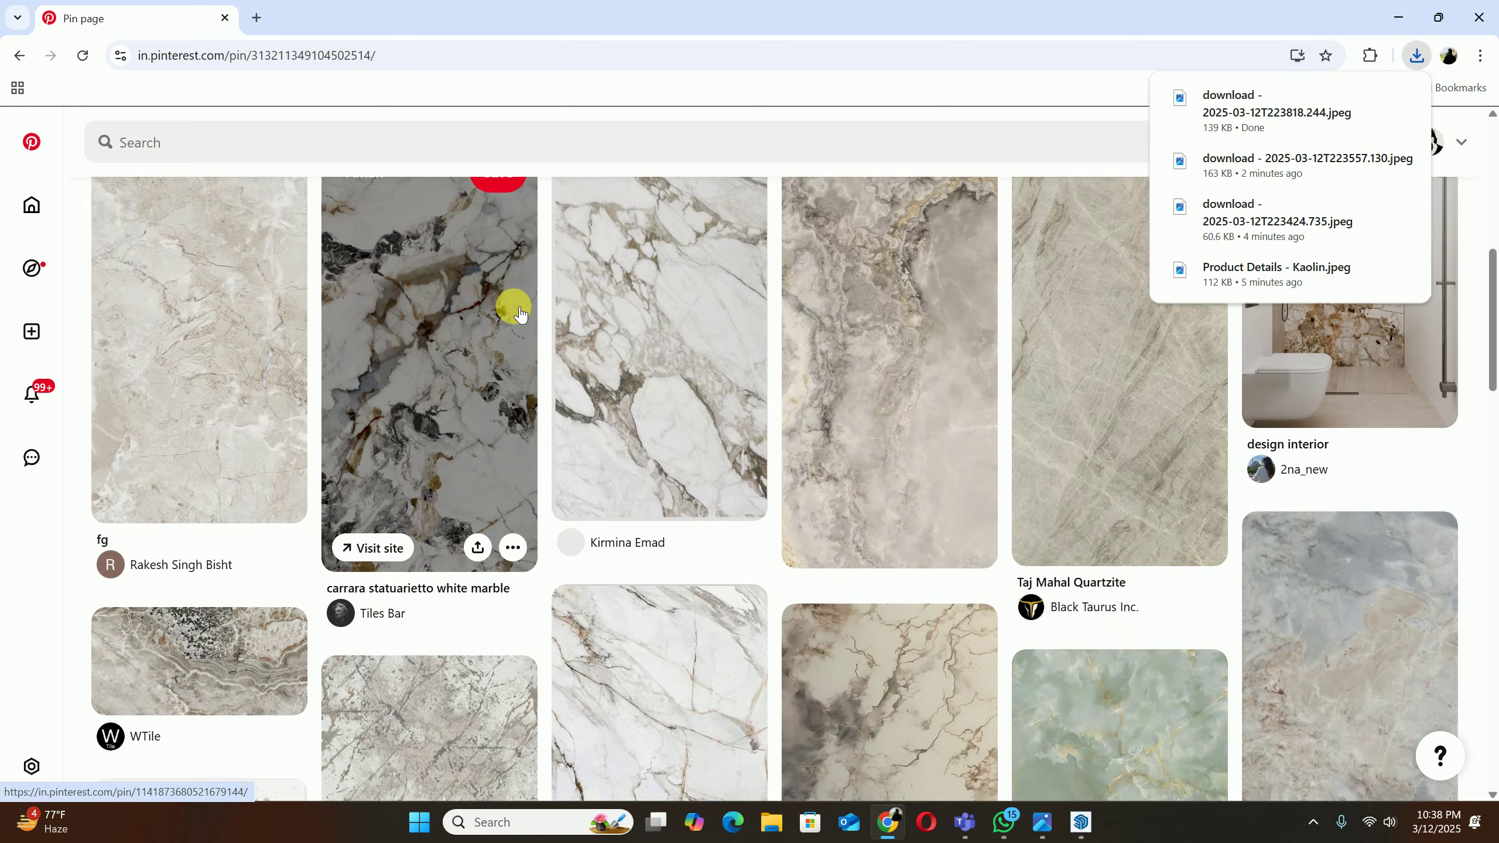
scroll(893, 408, "down", 7)
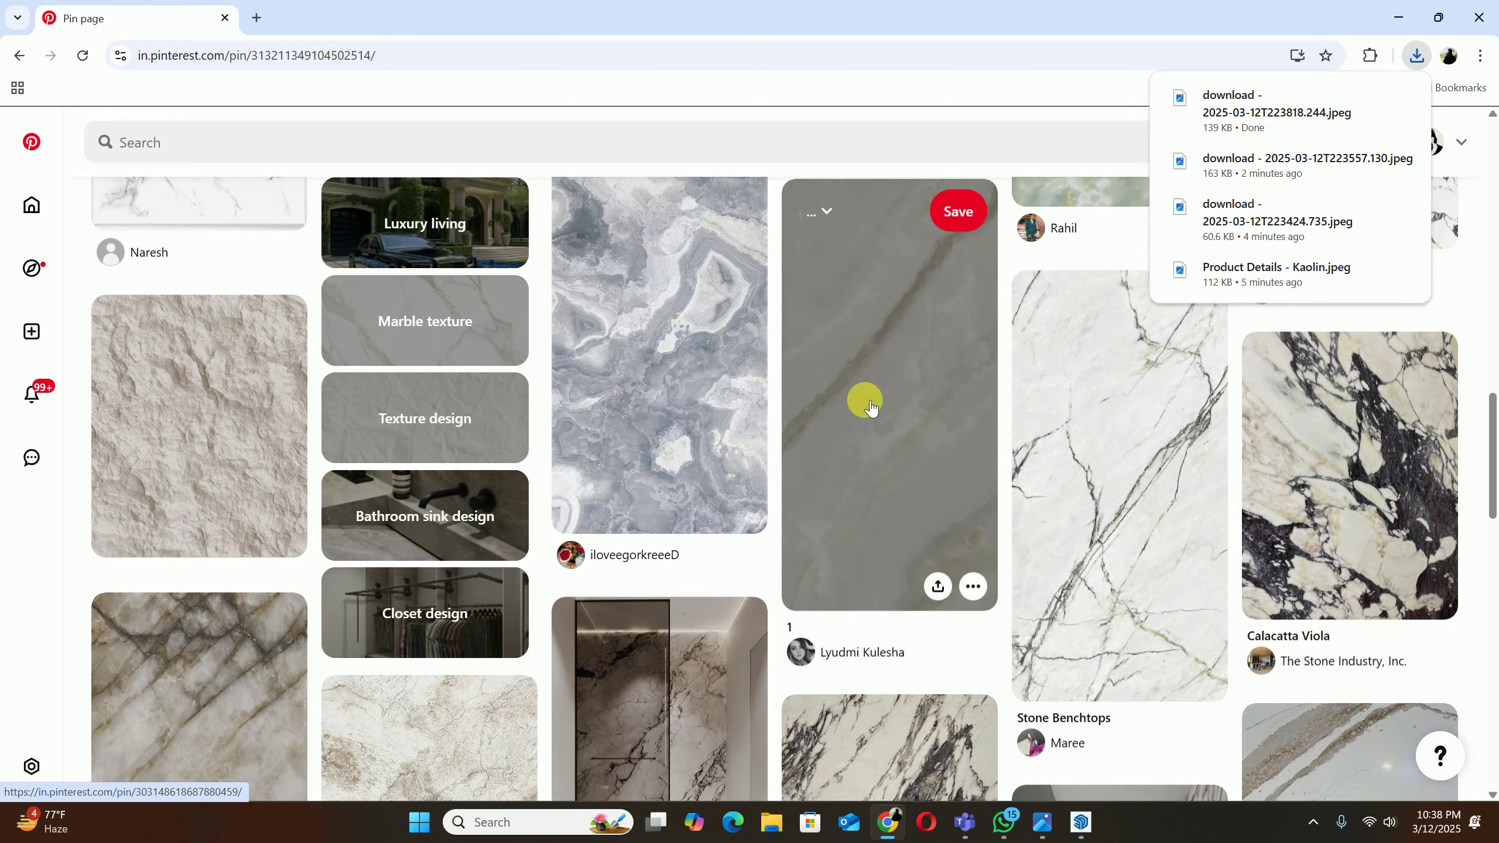
scroll(602, 407, "down", 4)
scroll(602, 408, "down", 7)
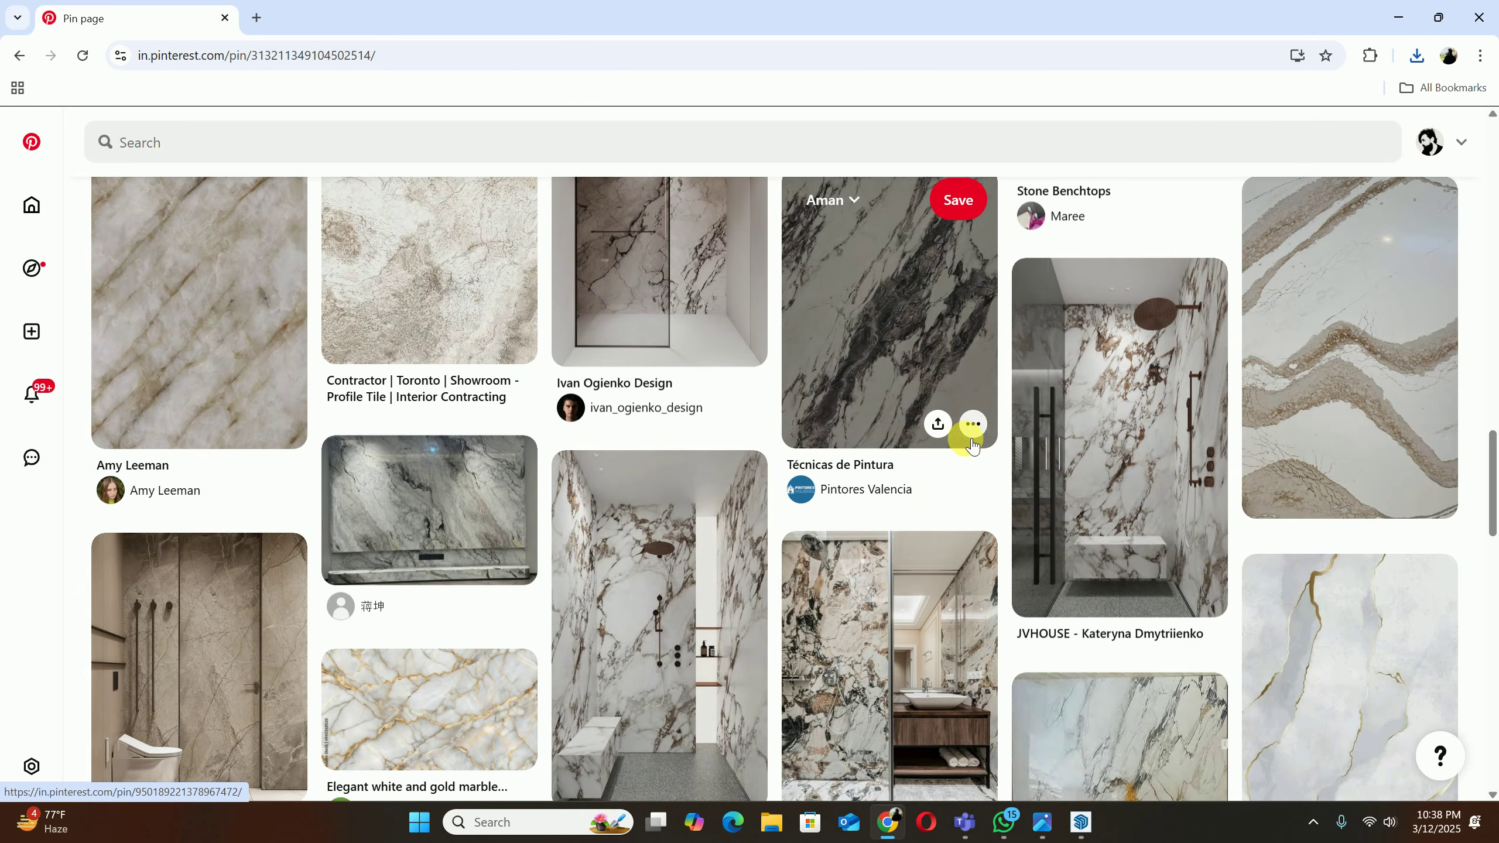
scroll(698, 399, "down", 5)
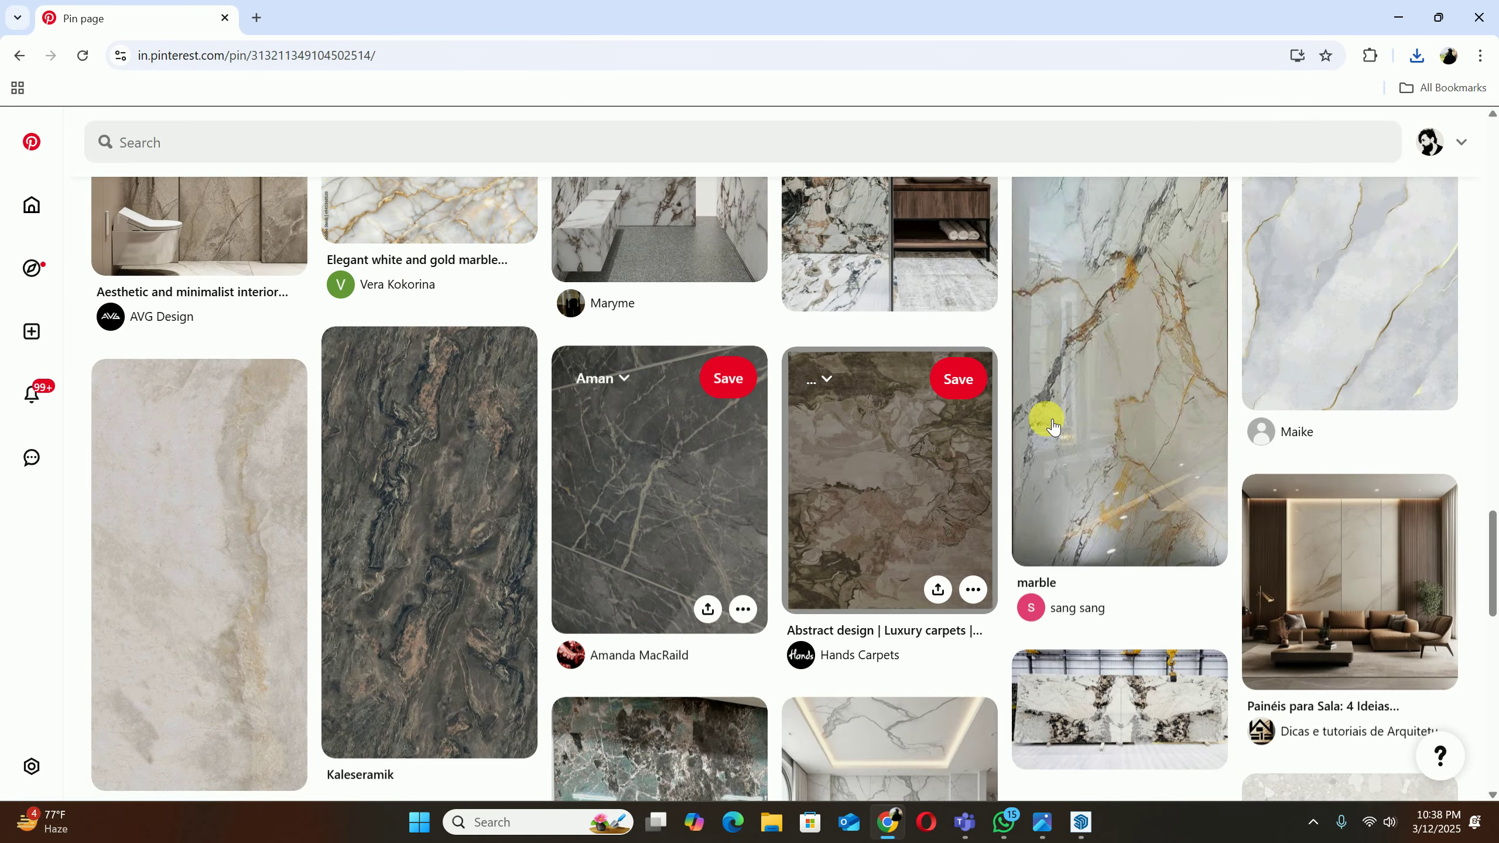
scroll(1038, 421, "down", 7)
scroll(1039, 421, "down", 4)
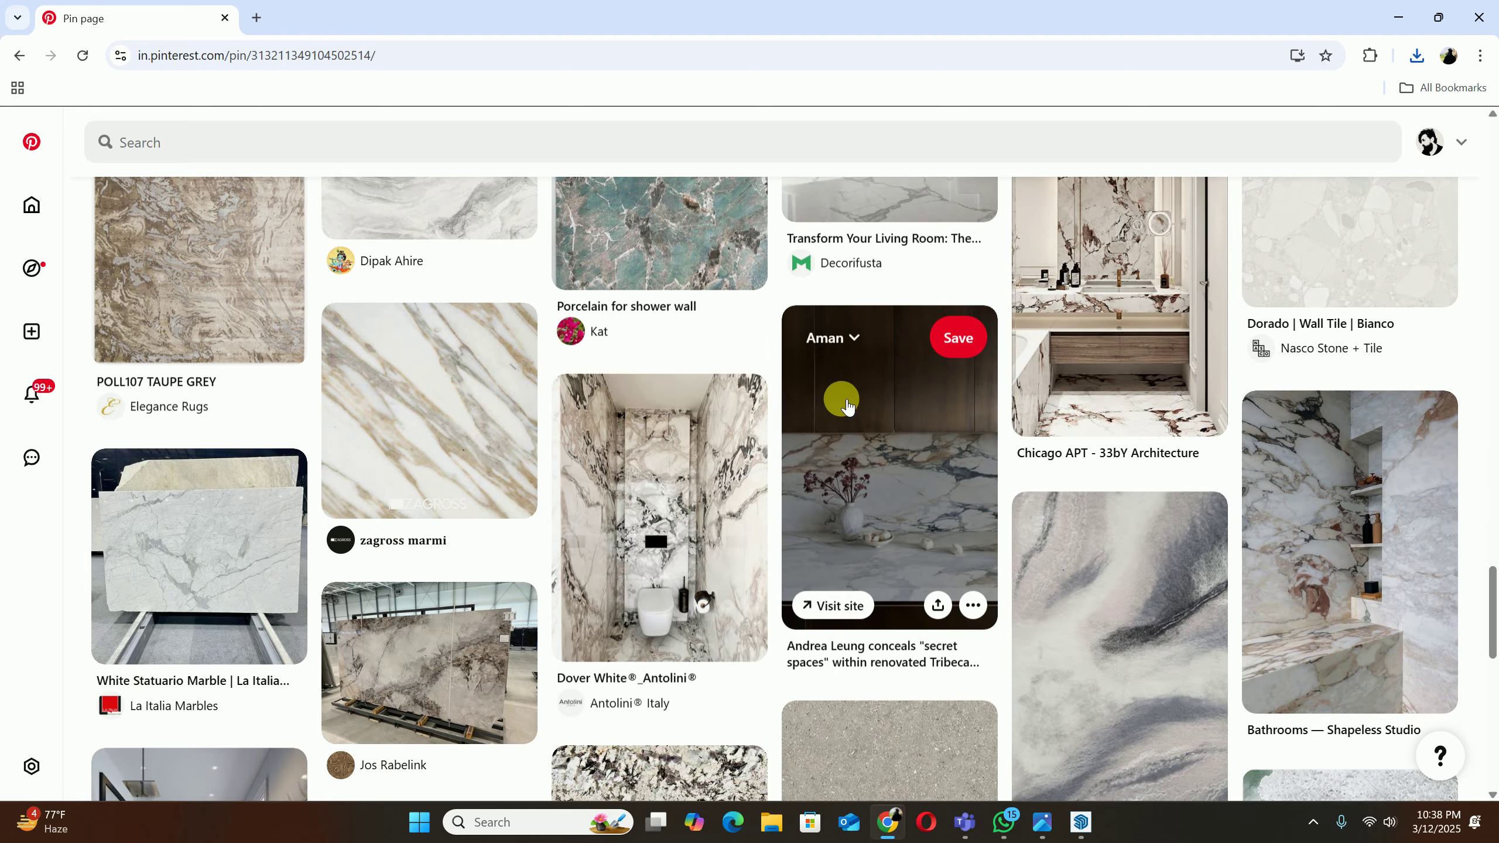
left_click(18, 56)
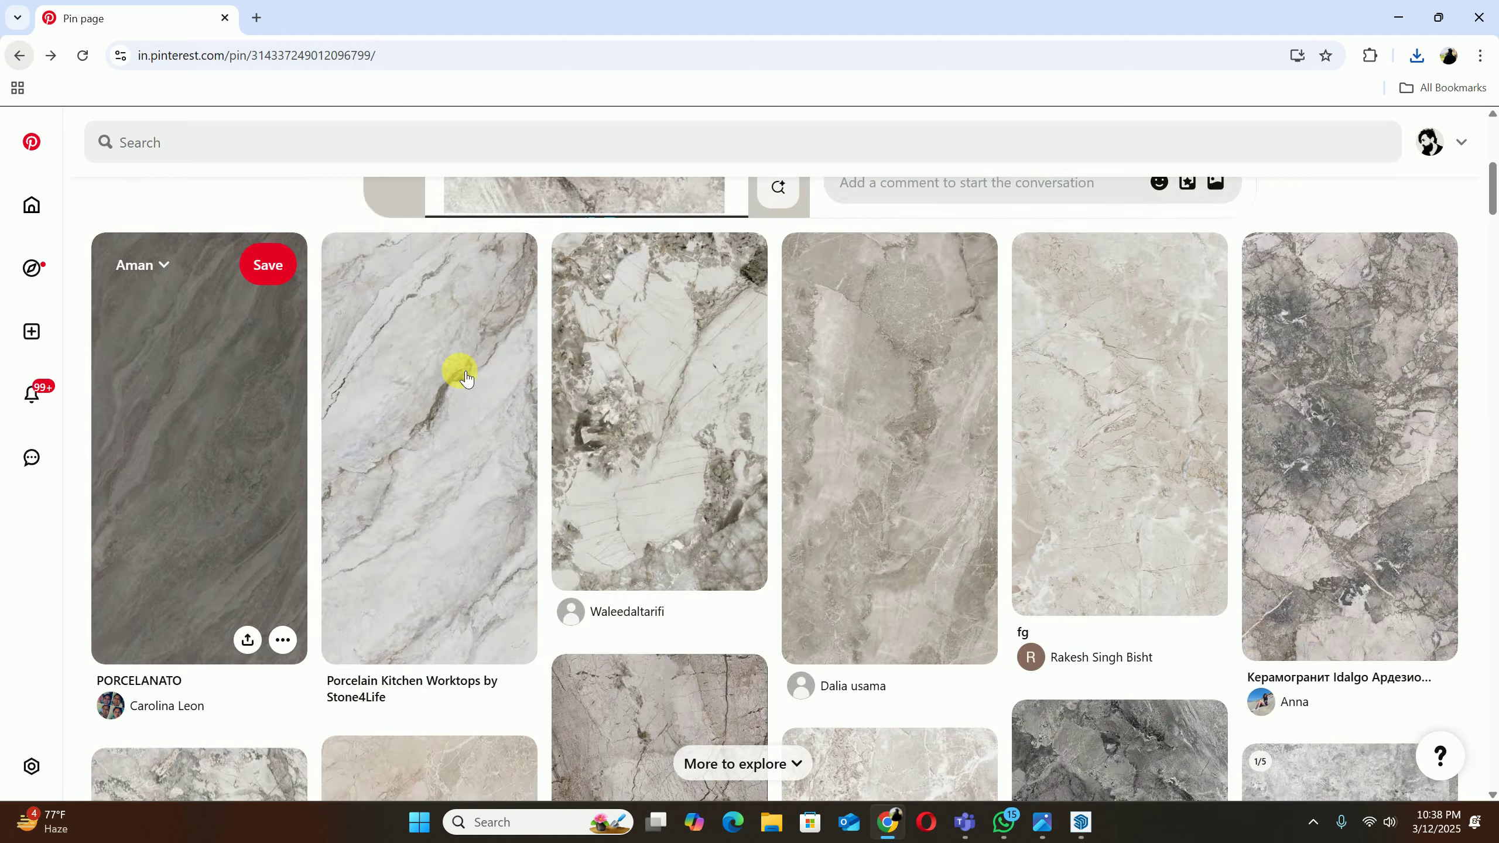
left_click(18, 56)
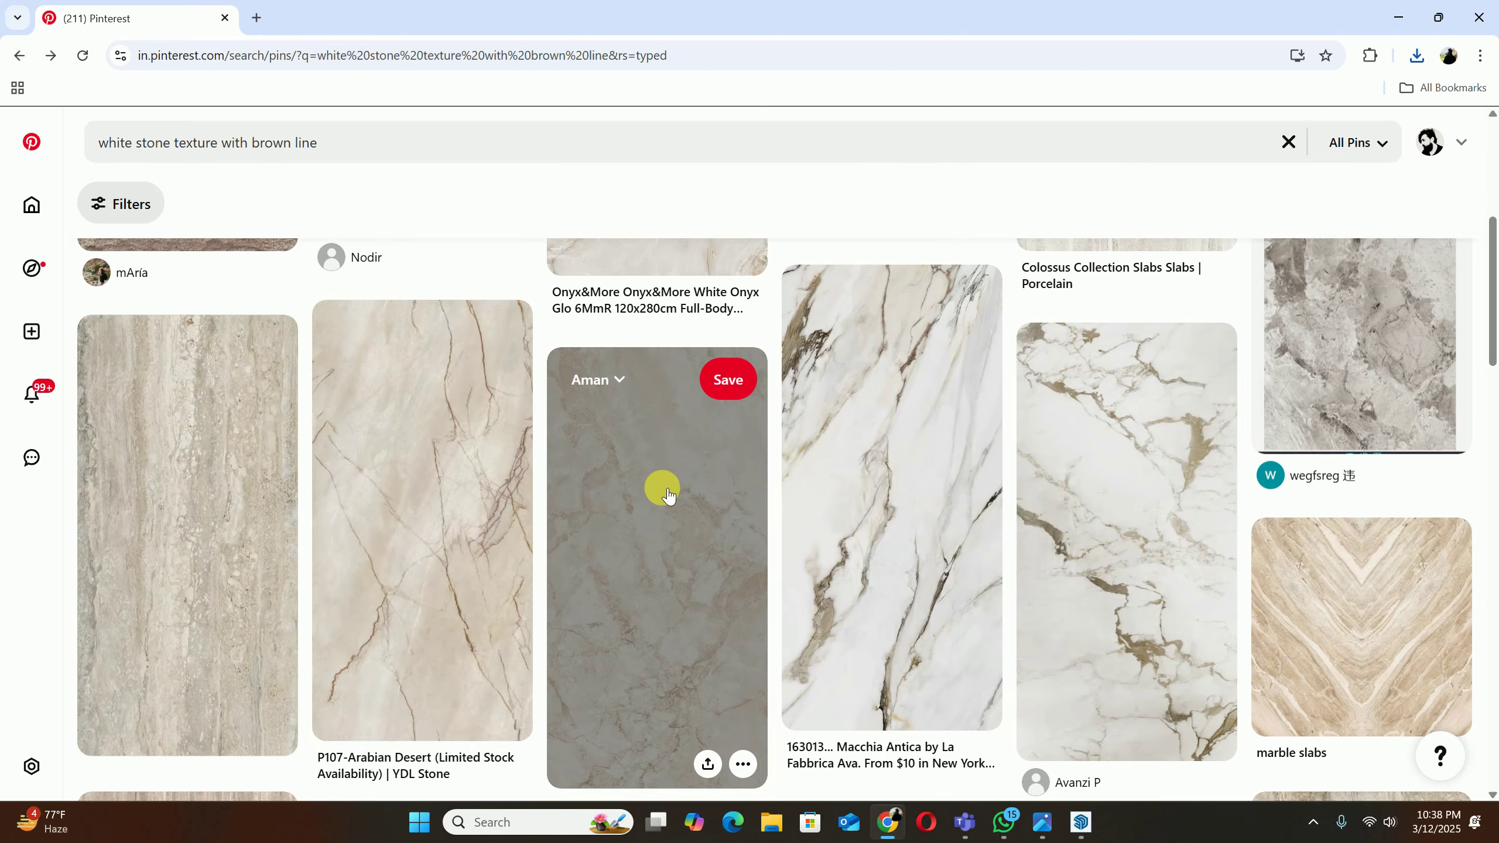
Step: Look through the "white stone texture with brown line" results for a stone matching the table top
scroll(973, 507, "down", 10)
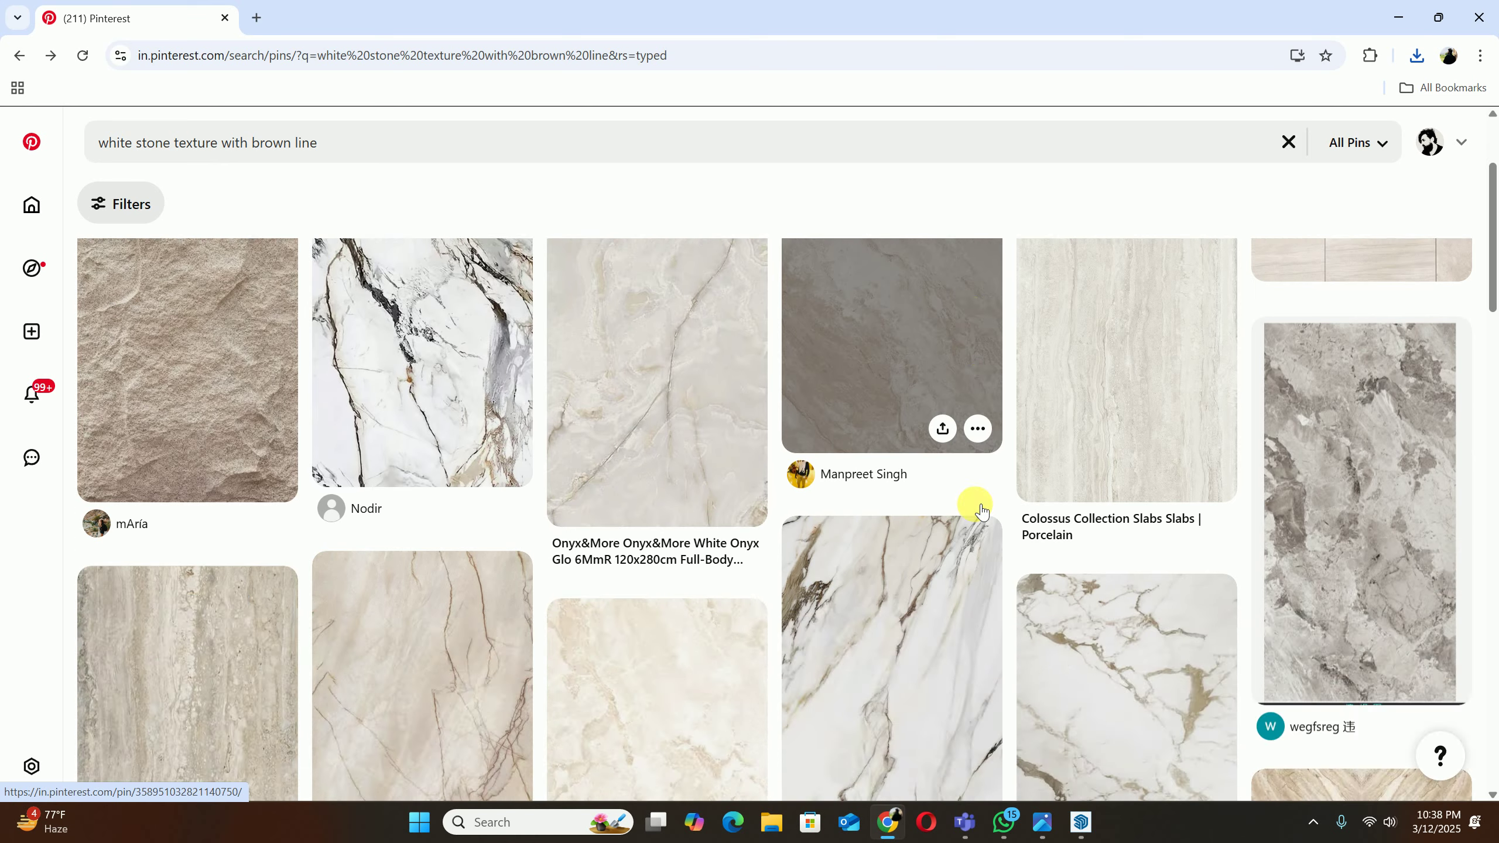
scroll(981, 508, "down", 15)
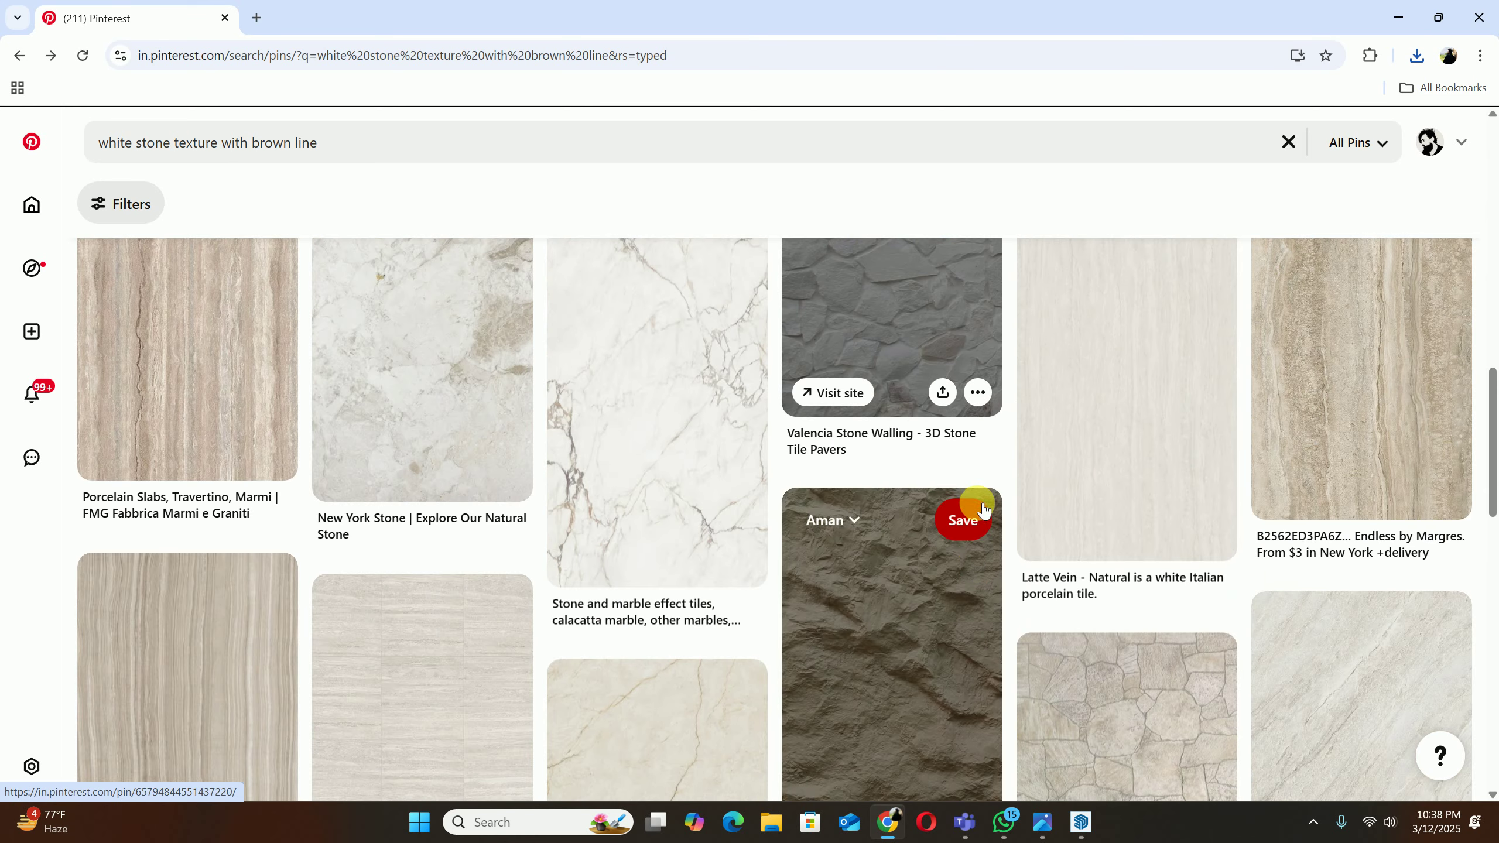
scroll(981, 508, "down", 15)
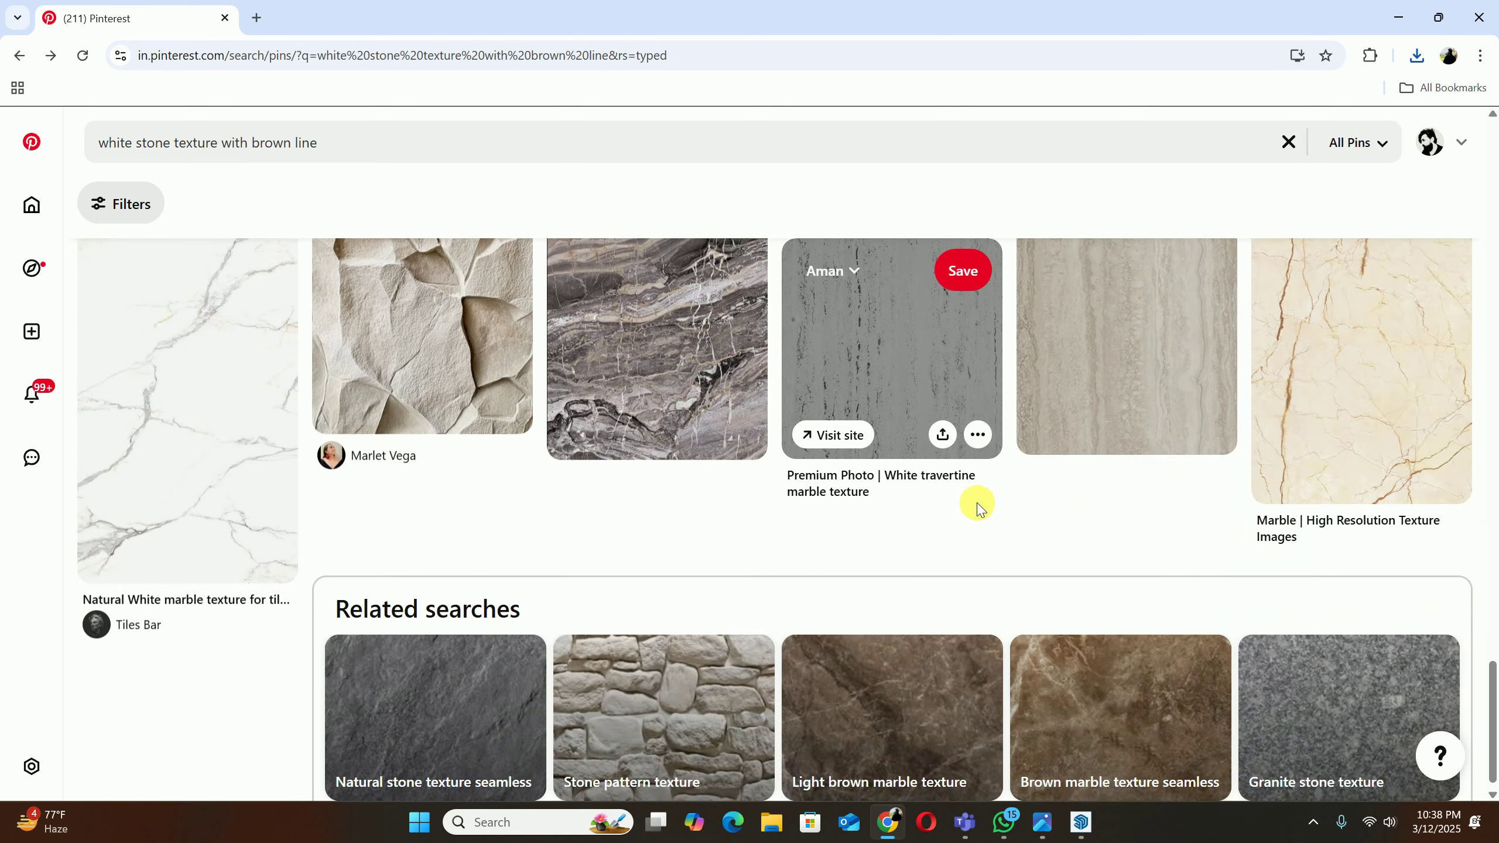
scroll(980, 510, "down", 1)
scroll(971, 511, "up", 15)
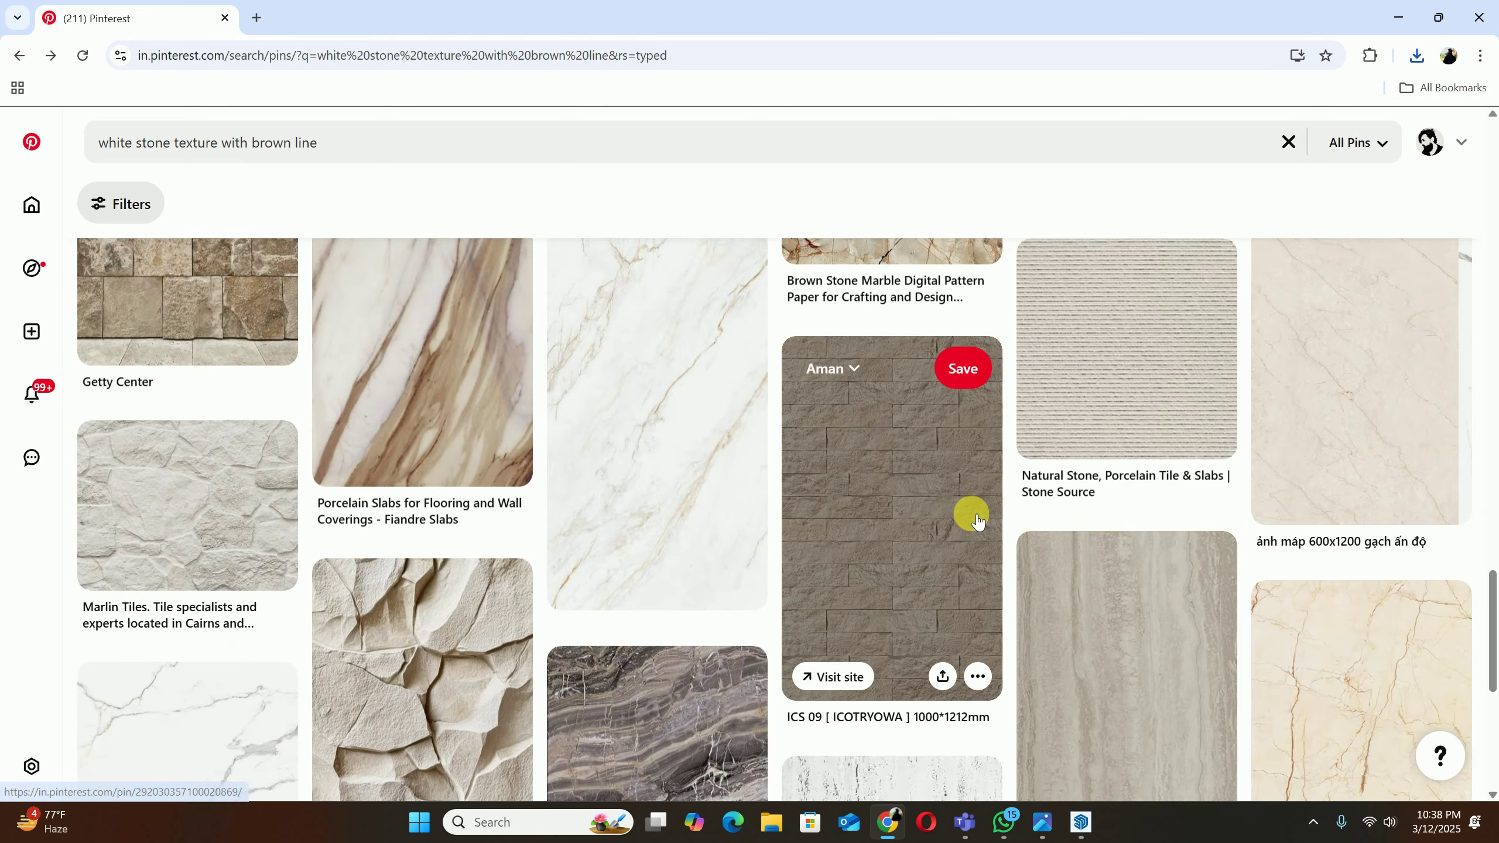
scroll(1023, 524, "up", 4)
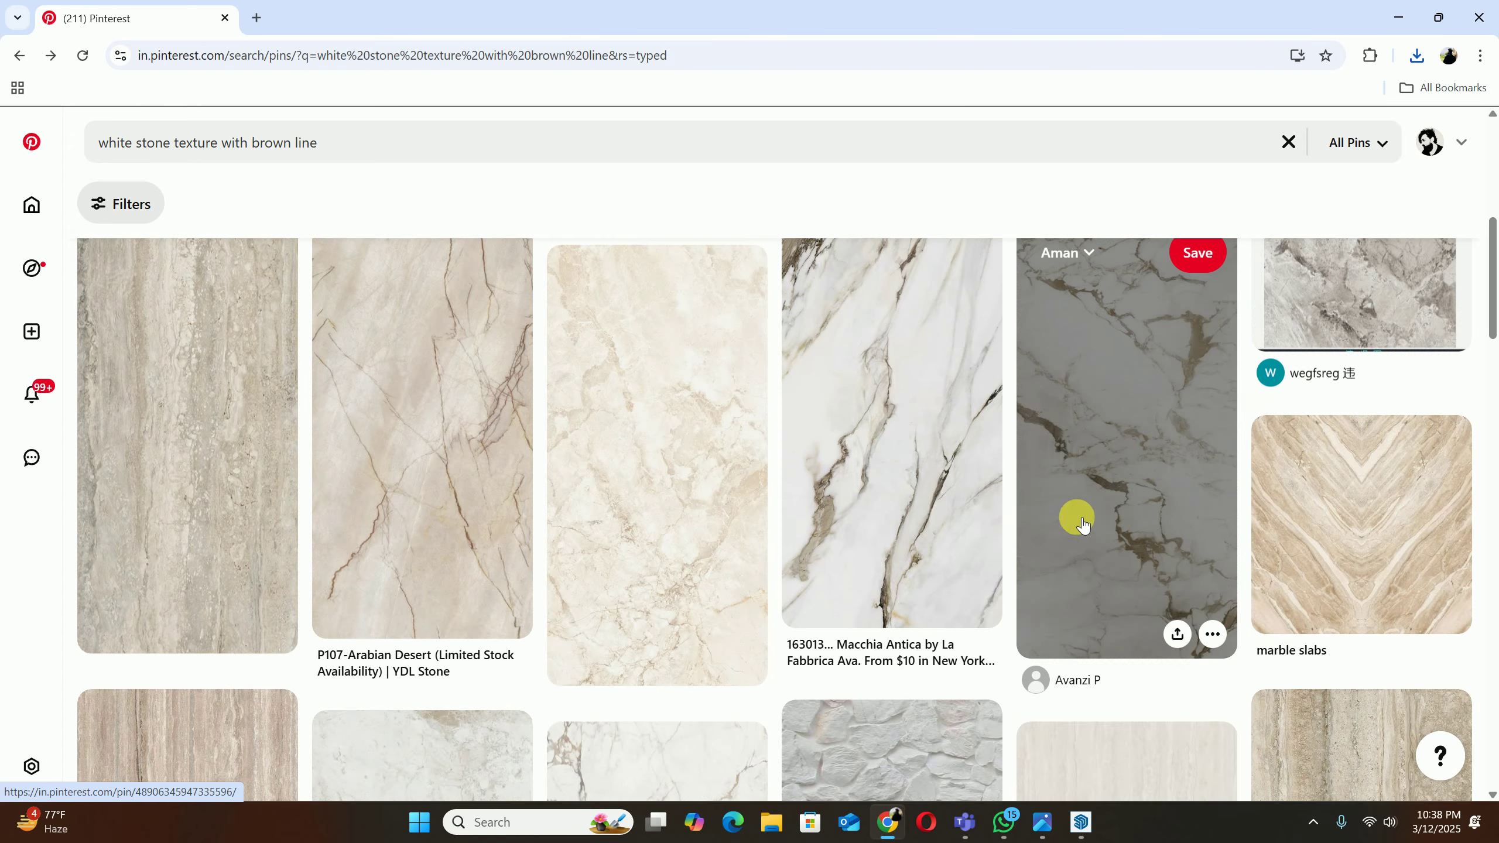
Step: Open the white marble pin with dark brown veins from the search results and look through its related pins for a matching table-top texture
left_click(1128, 486)
scroll(511, 411, "down", 10)
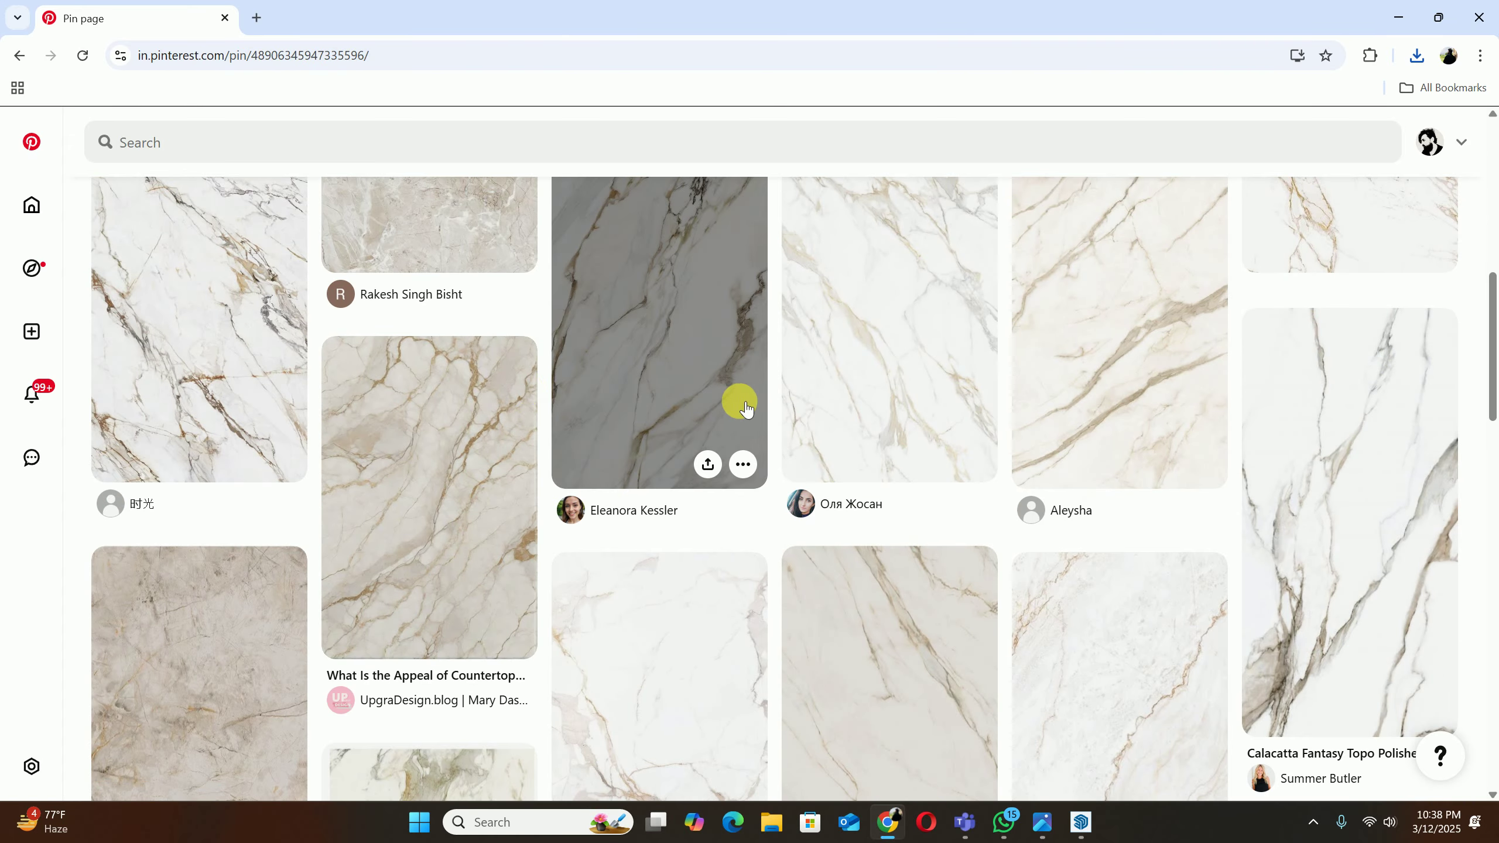
scroll(720, 402, "down", 8)
scroll(514, 408, "down", 5)
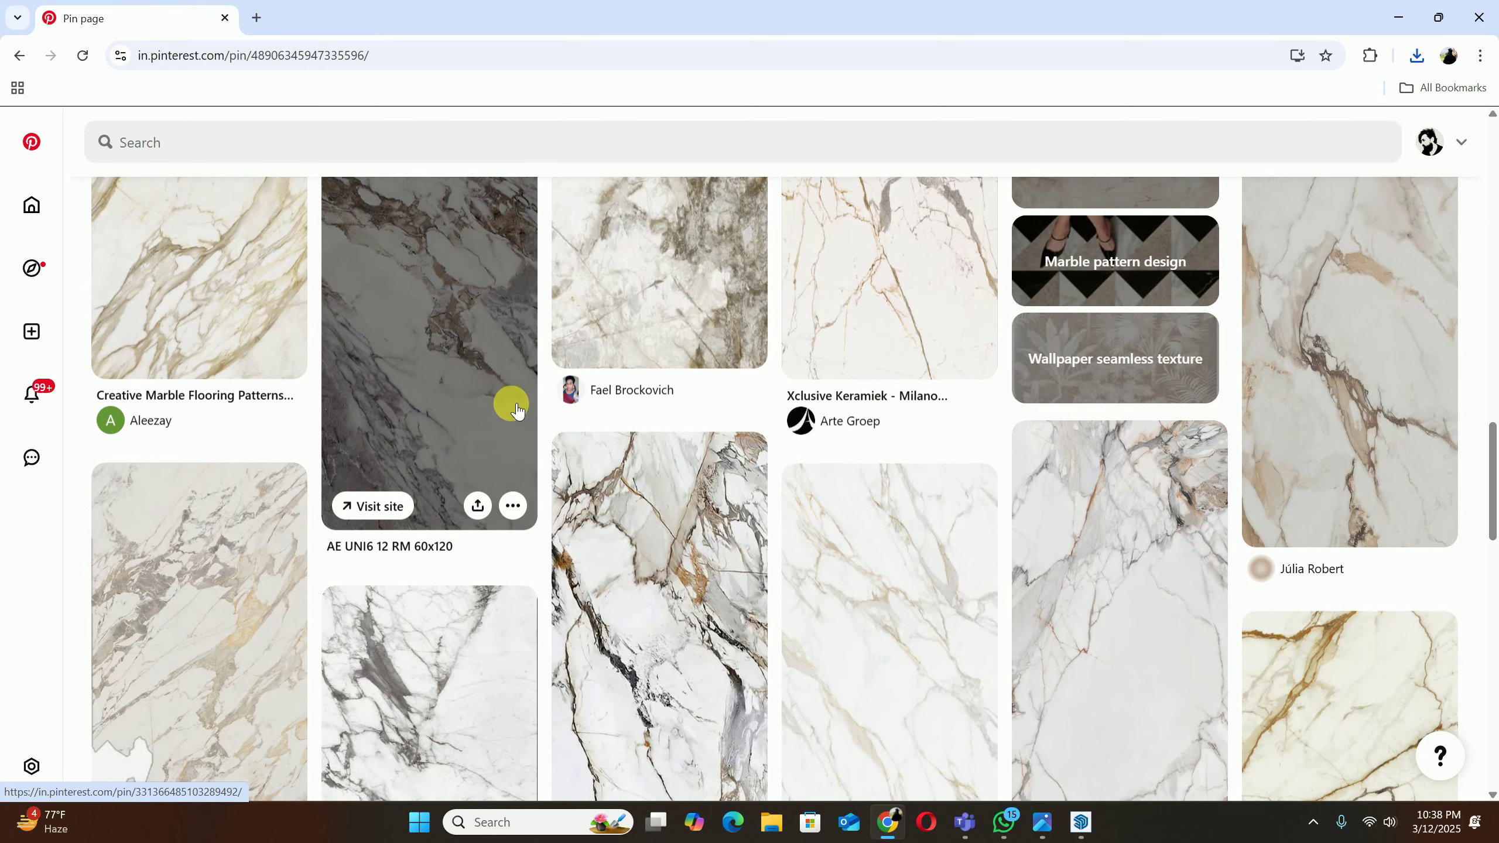
scroll(420, 459, "up", 6)
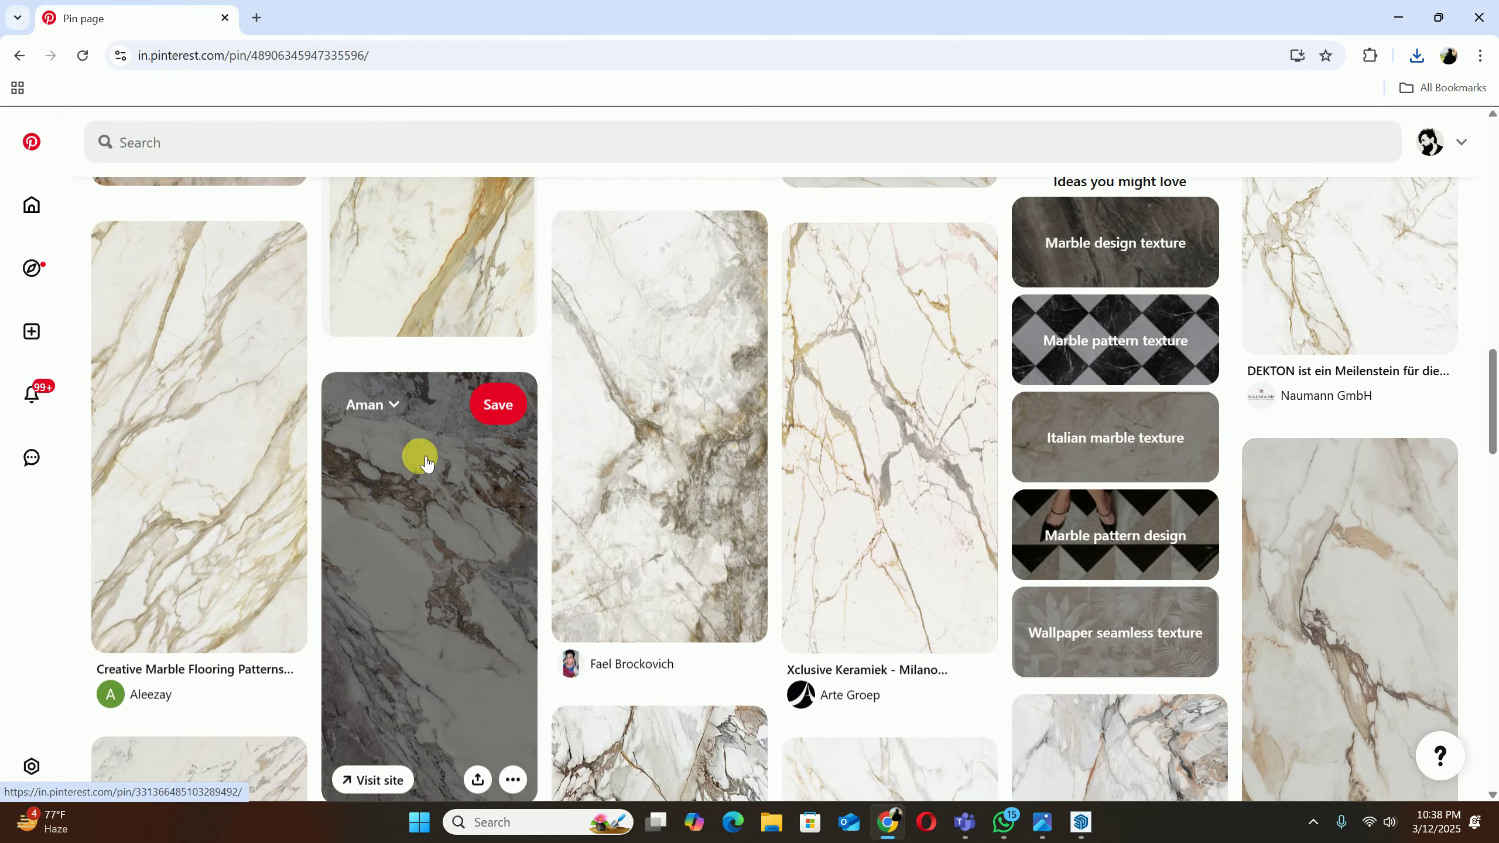
scroll(428, 445, "down", 7)
scroll(664, 437, "up", 5)
scroll(669, 443, "down", 6)
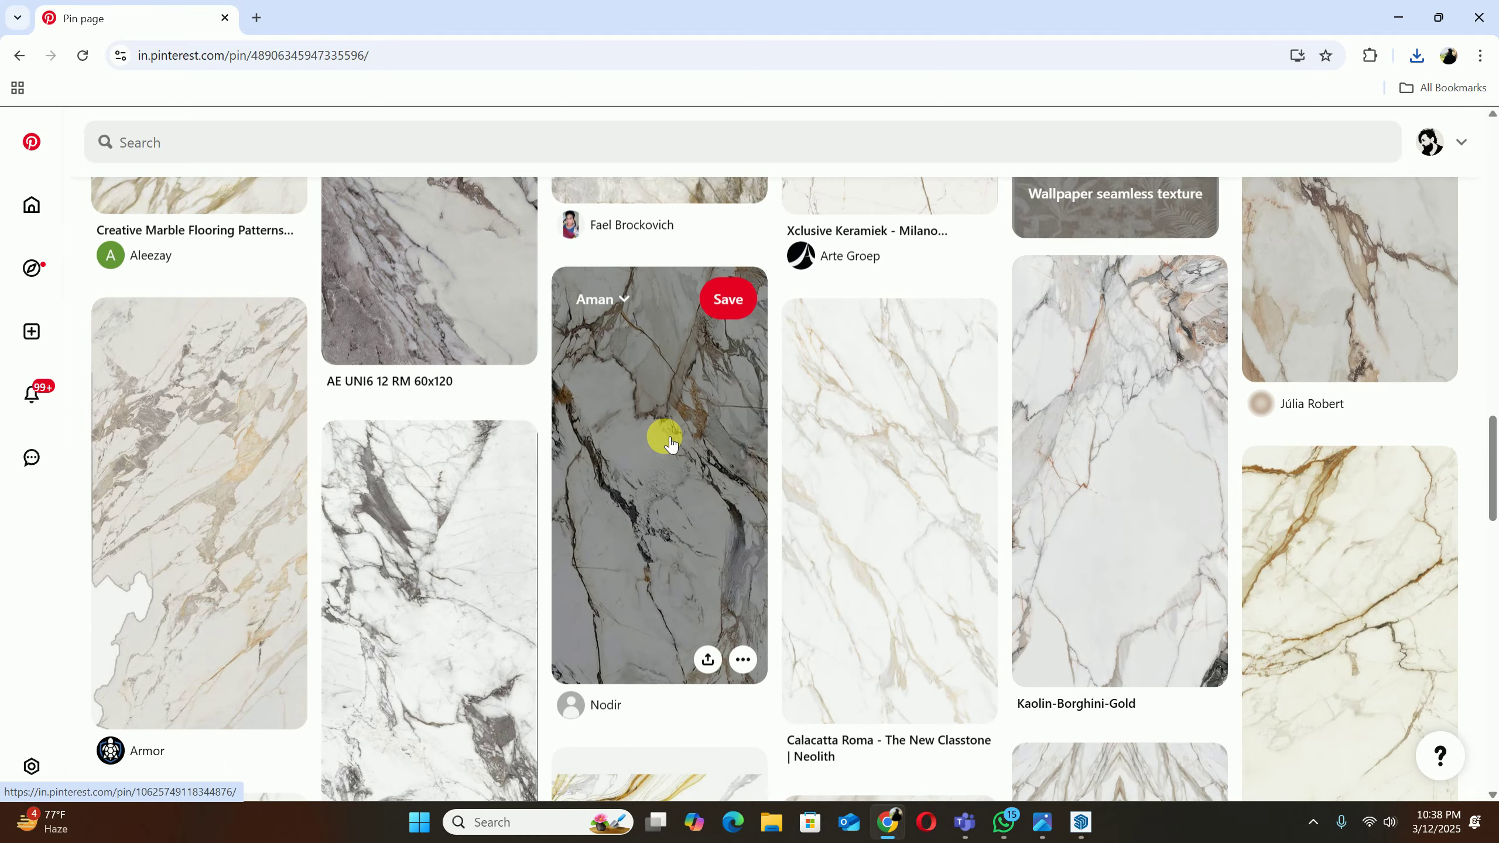
scroll(667, 439, "up", 10)
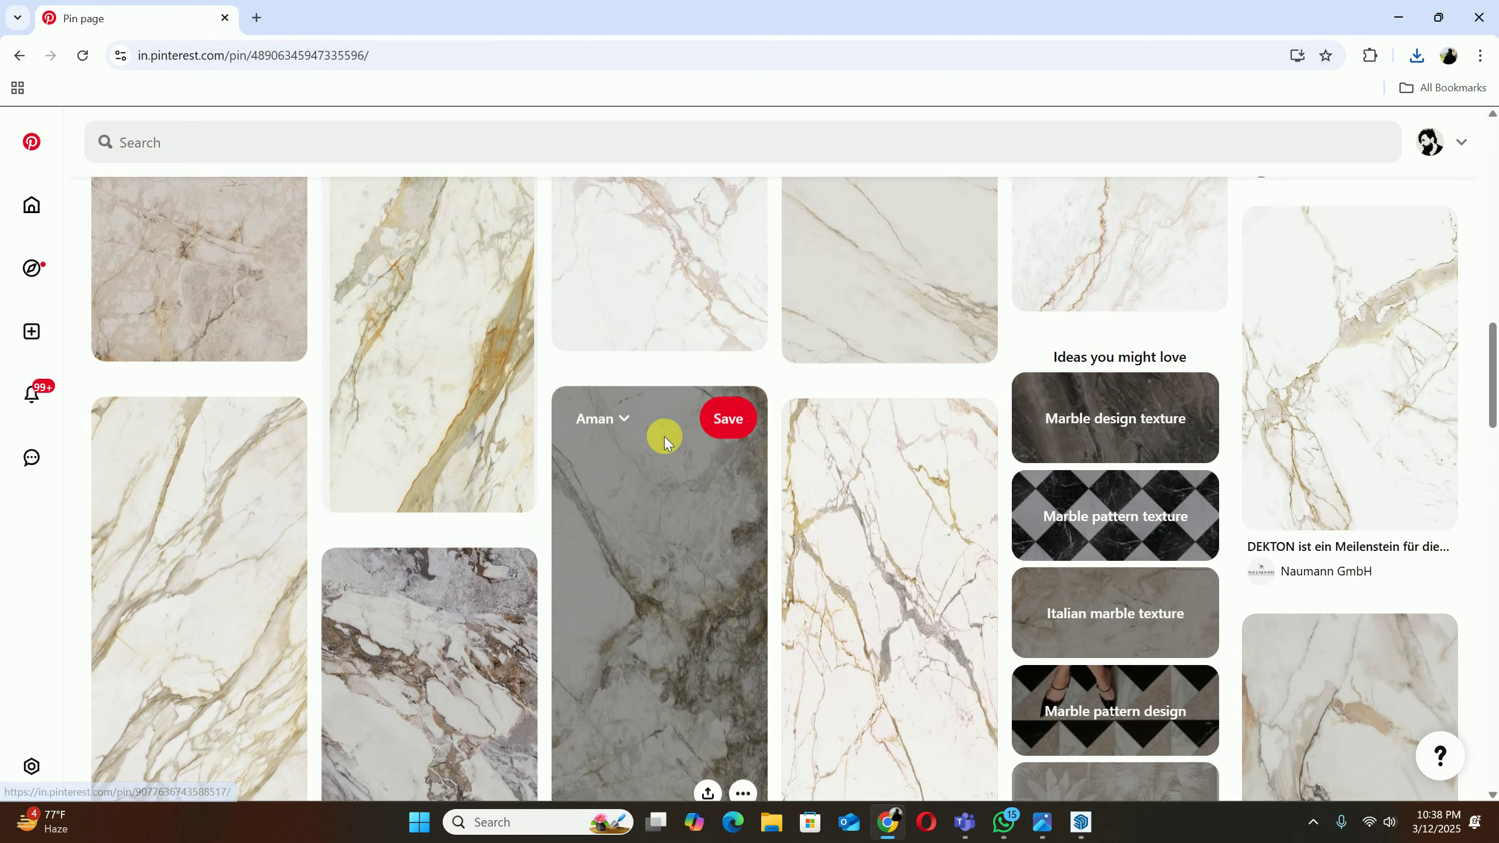
scroll(664, 437, "down", 20)
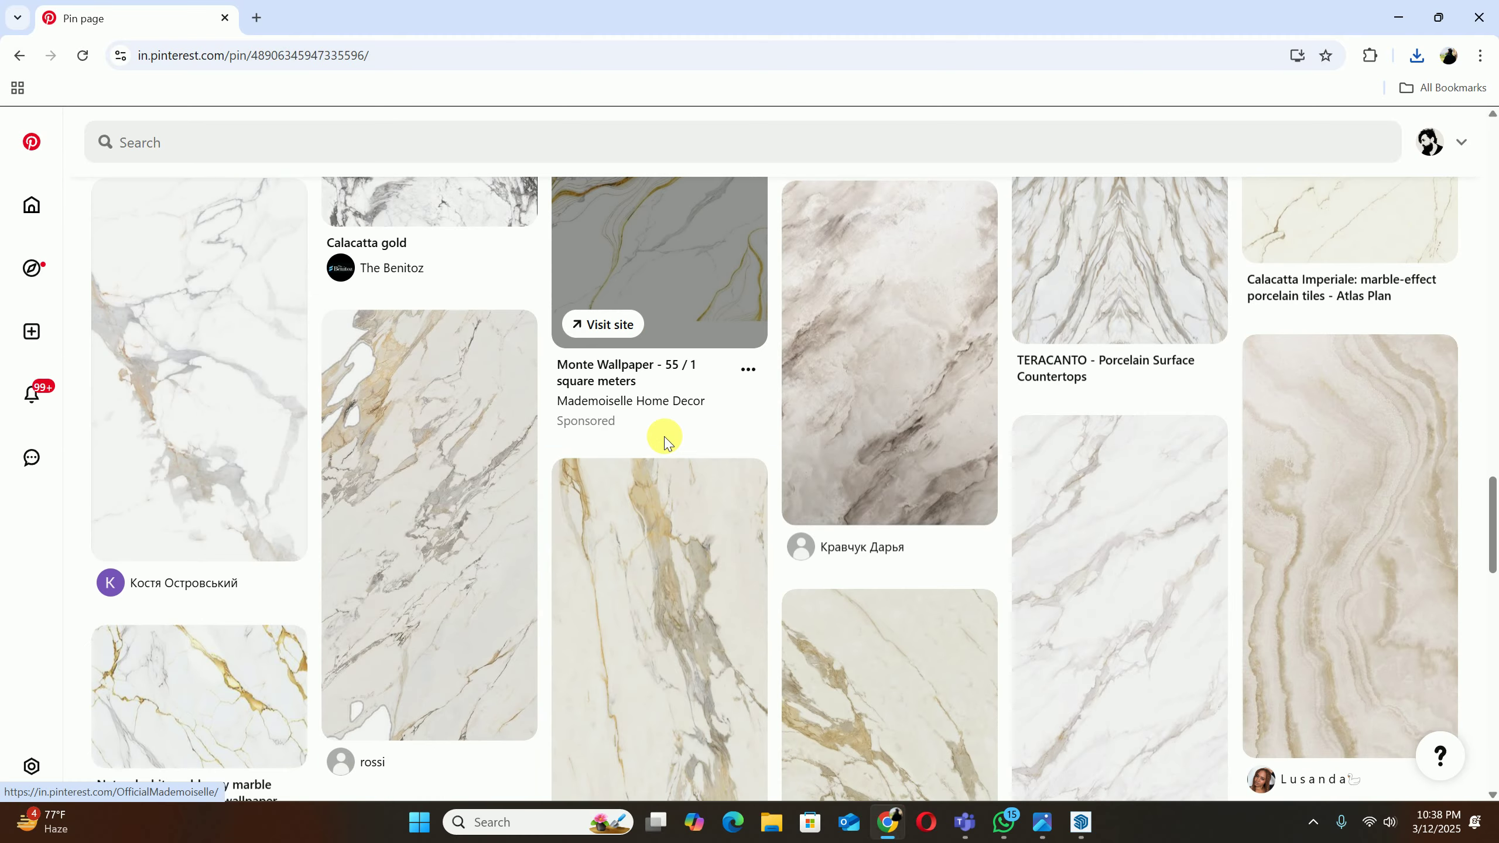
scroll(670, 442, "down", 18)
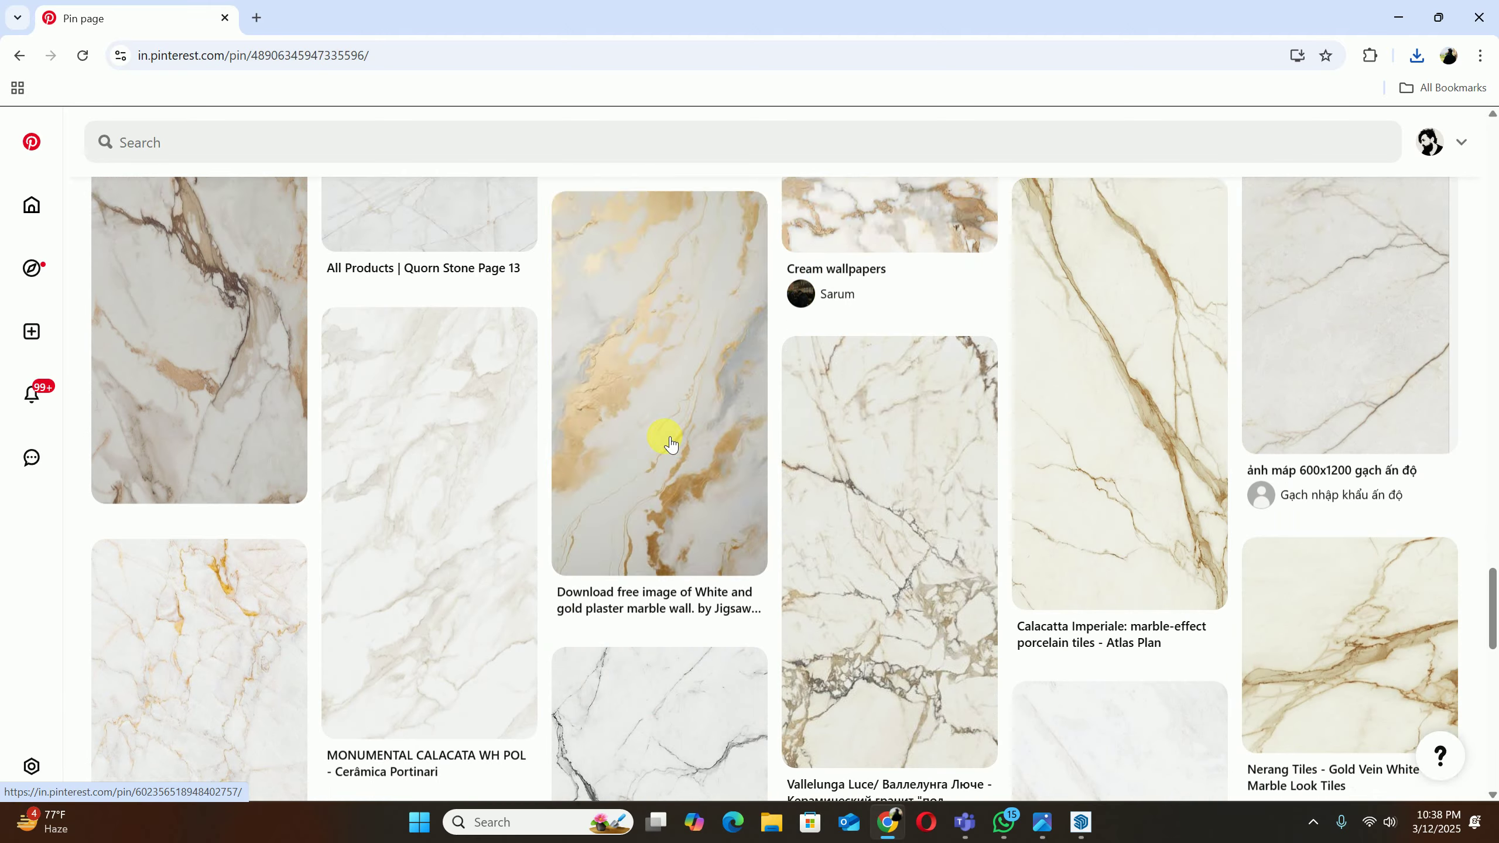
scroll(670, 442, "down", 7)
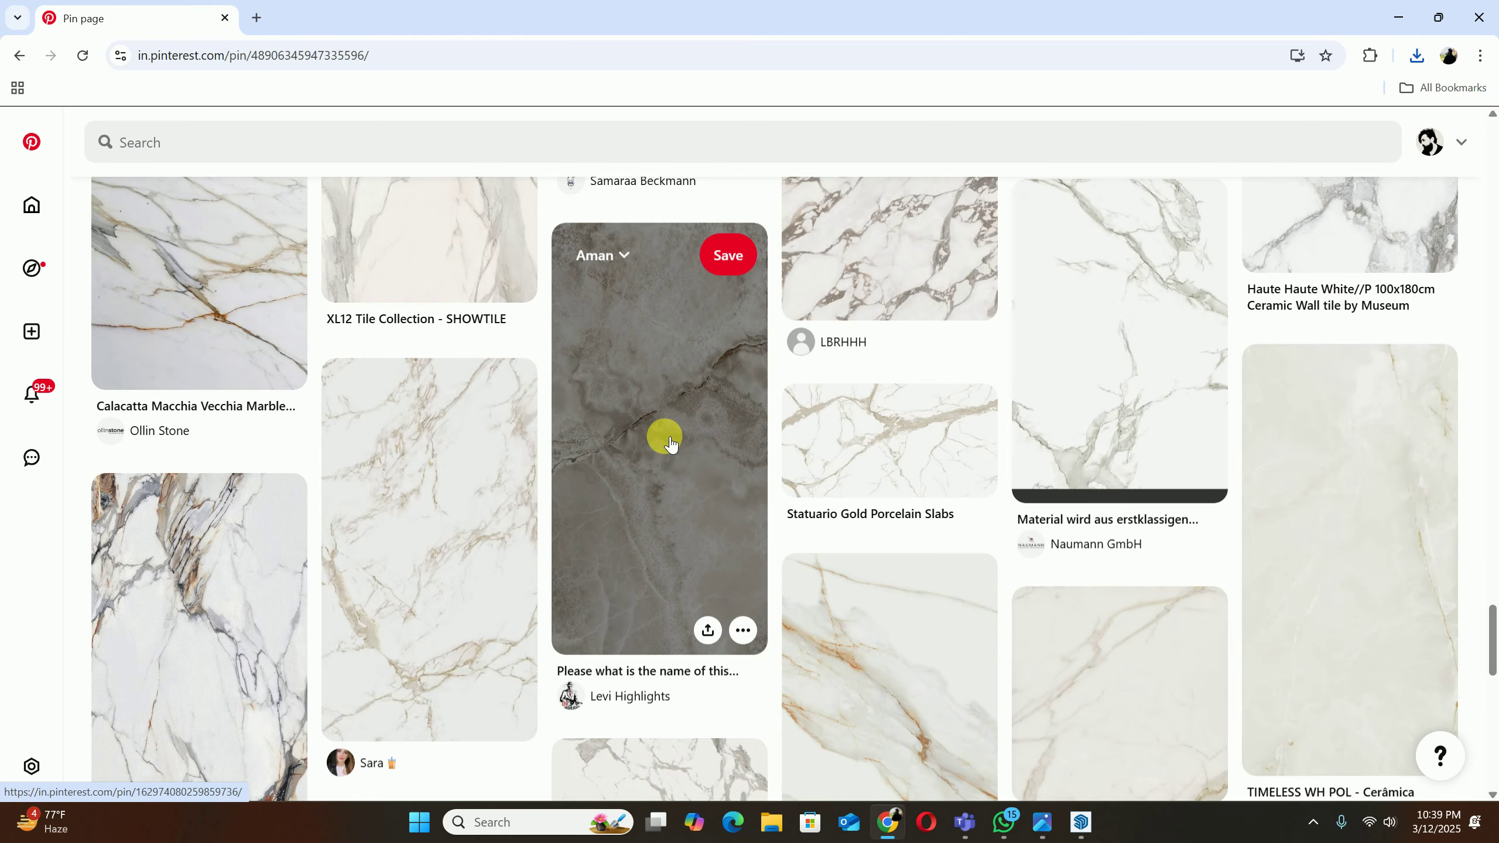
scroll(669, 443, "down", 19)
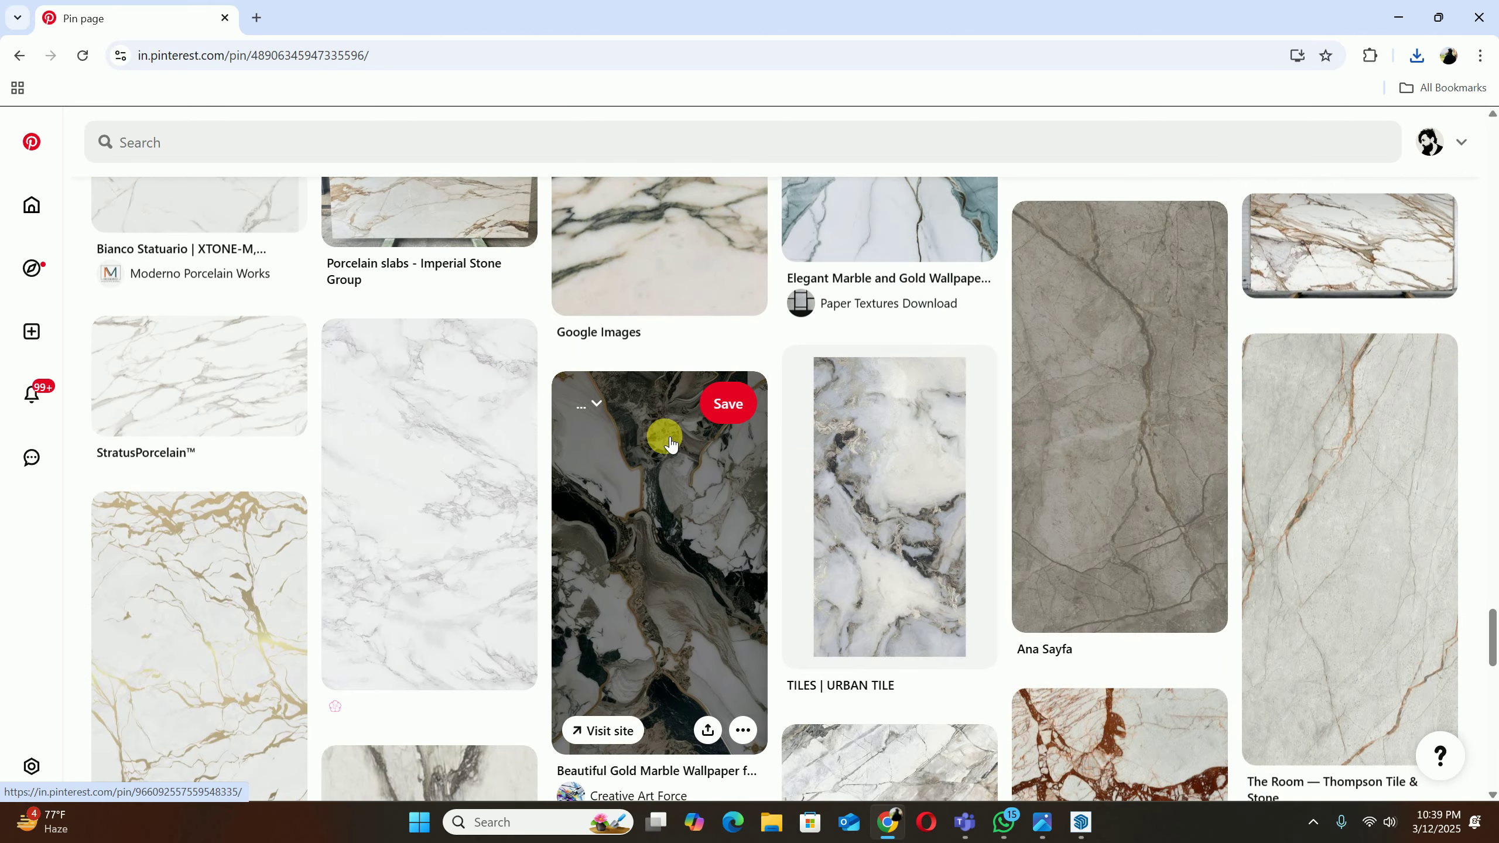
scroll(670, 443, "up", 5)
scroll(670, 442, "down", 12)
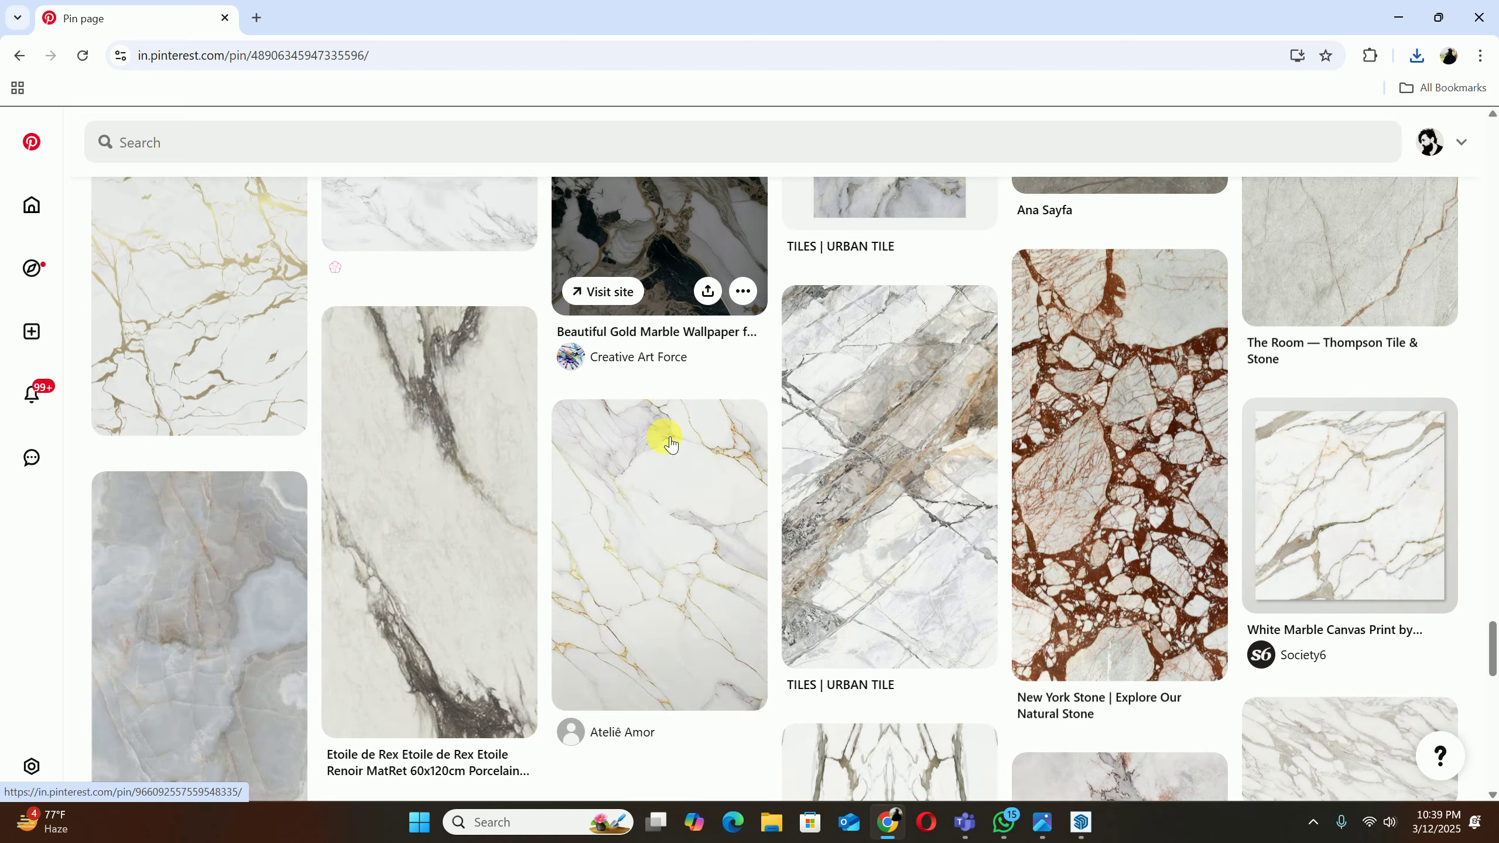
scroll(670, 443, "down", 7)
scroll(669, 443, "down", 6)
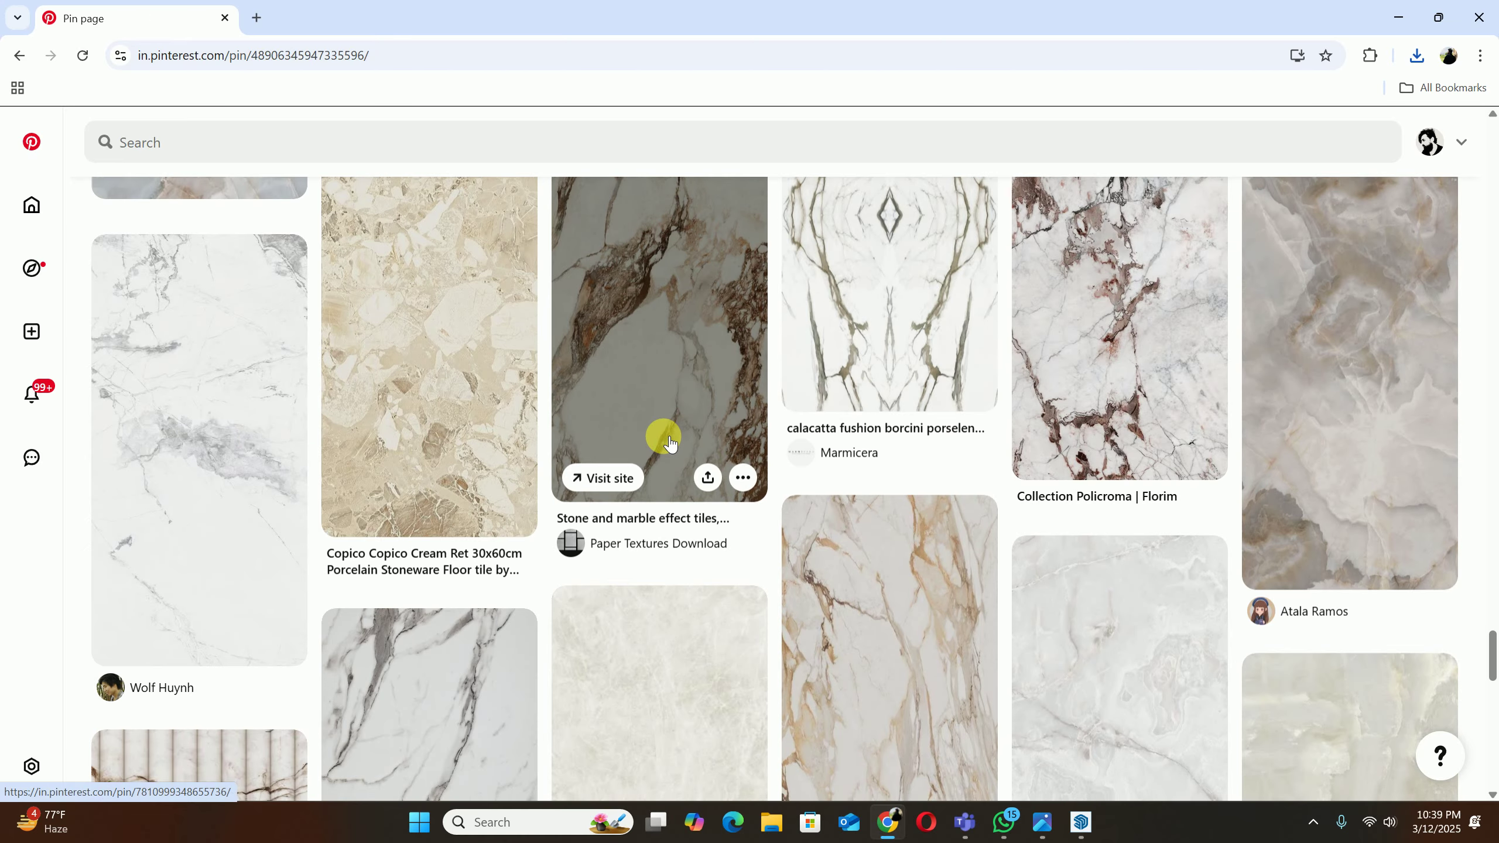
scroll(669, 442, "down", 20)
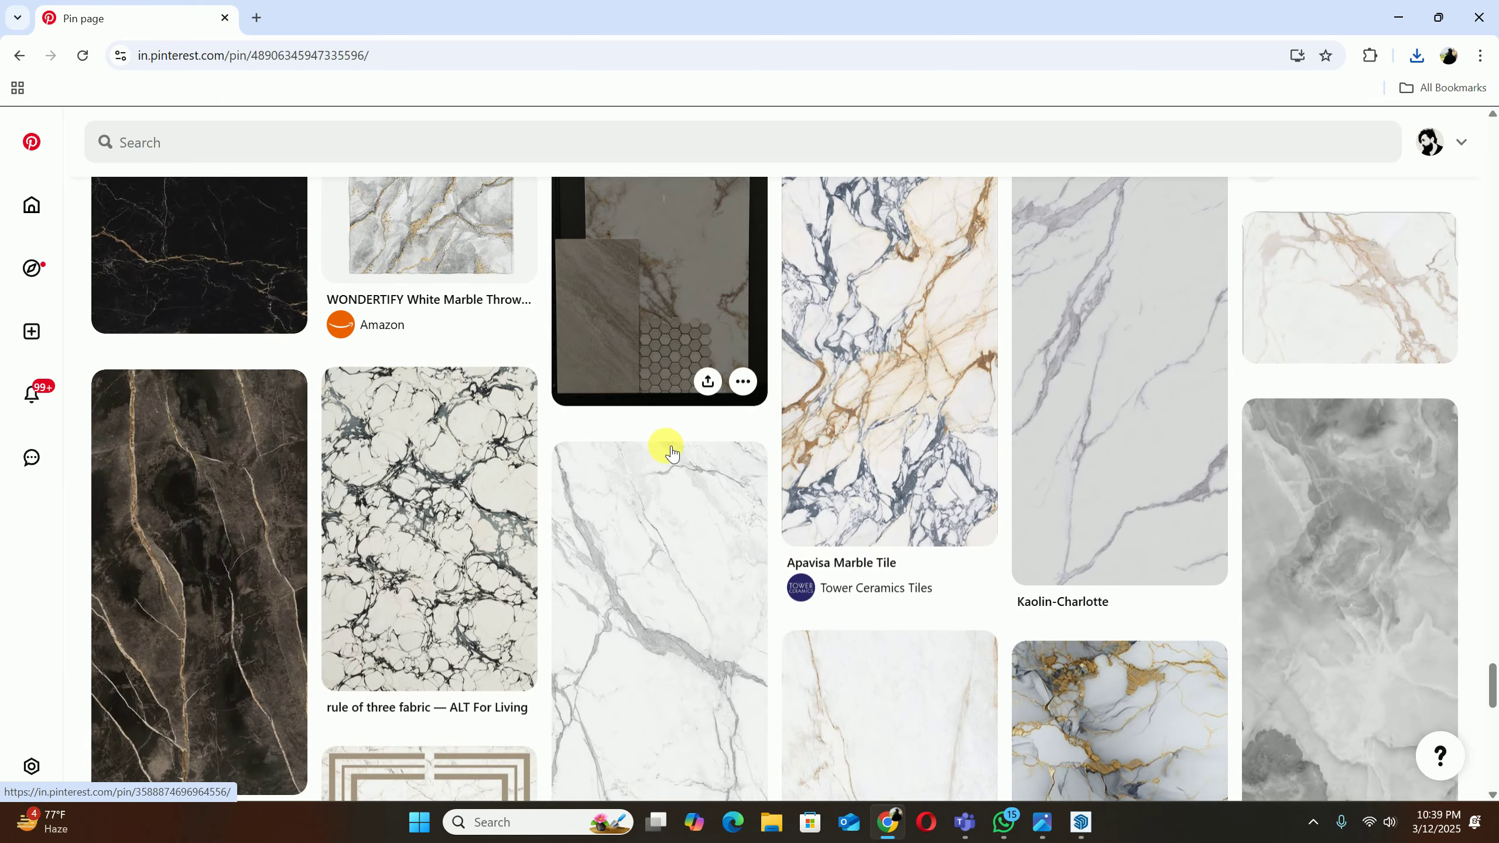
scroll(671, 452, "down", 13)
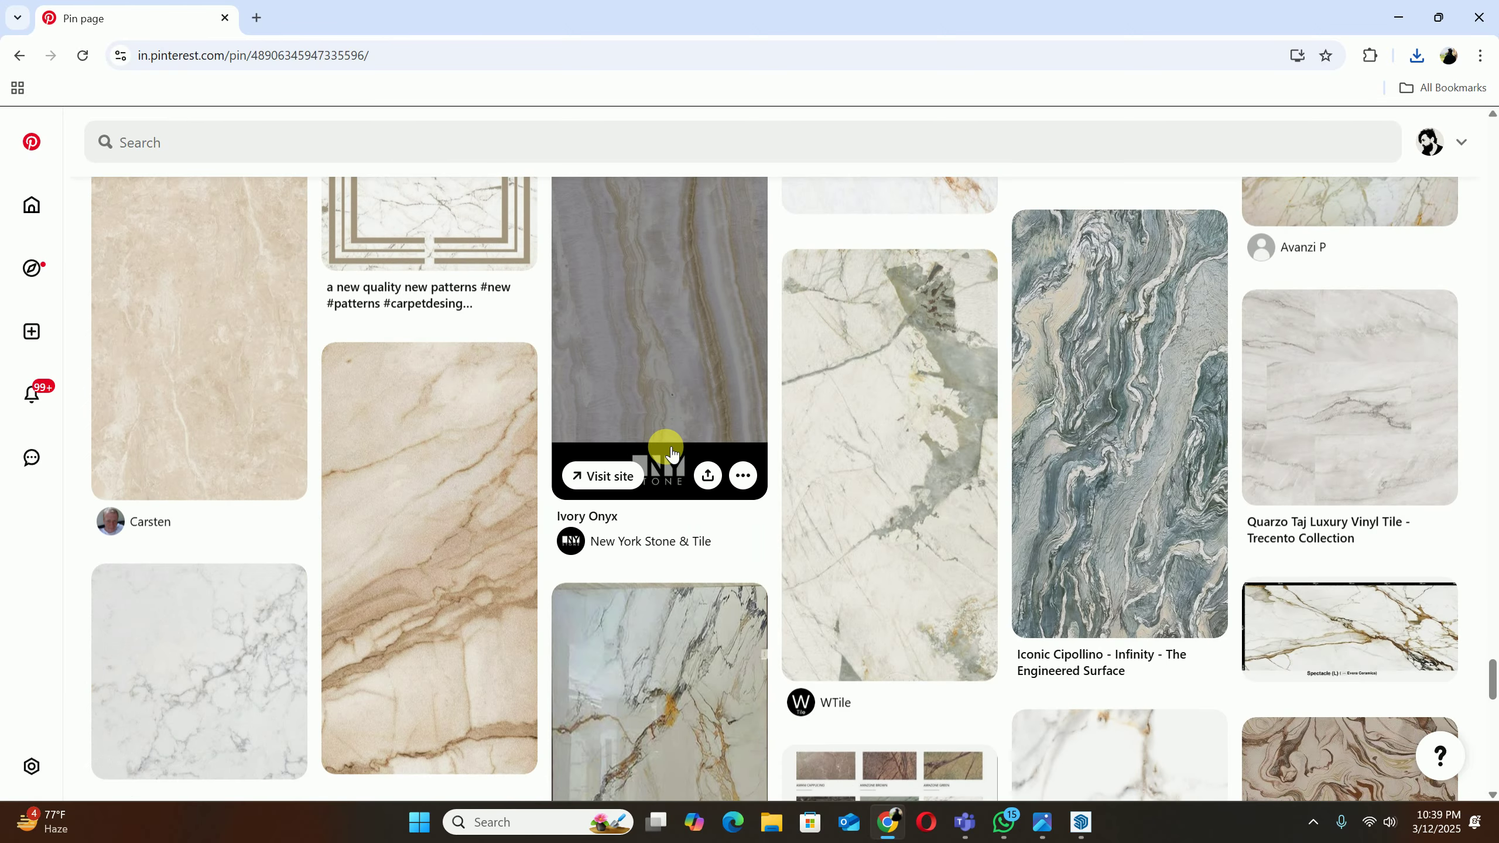
scroll(671, 452, "down", 14)
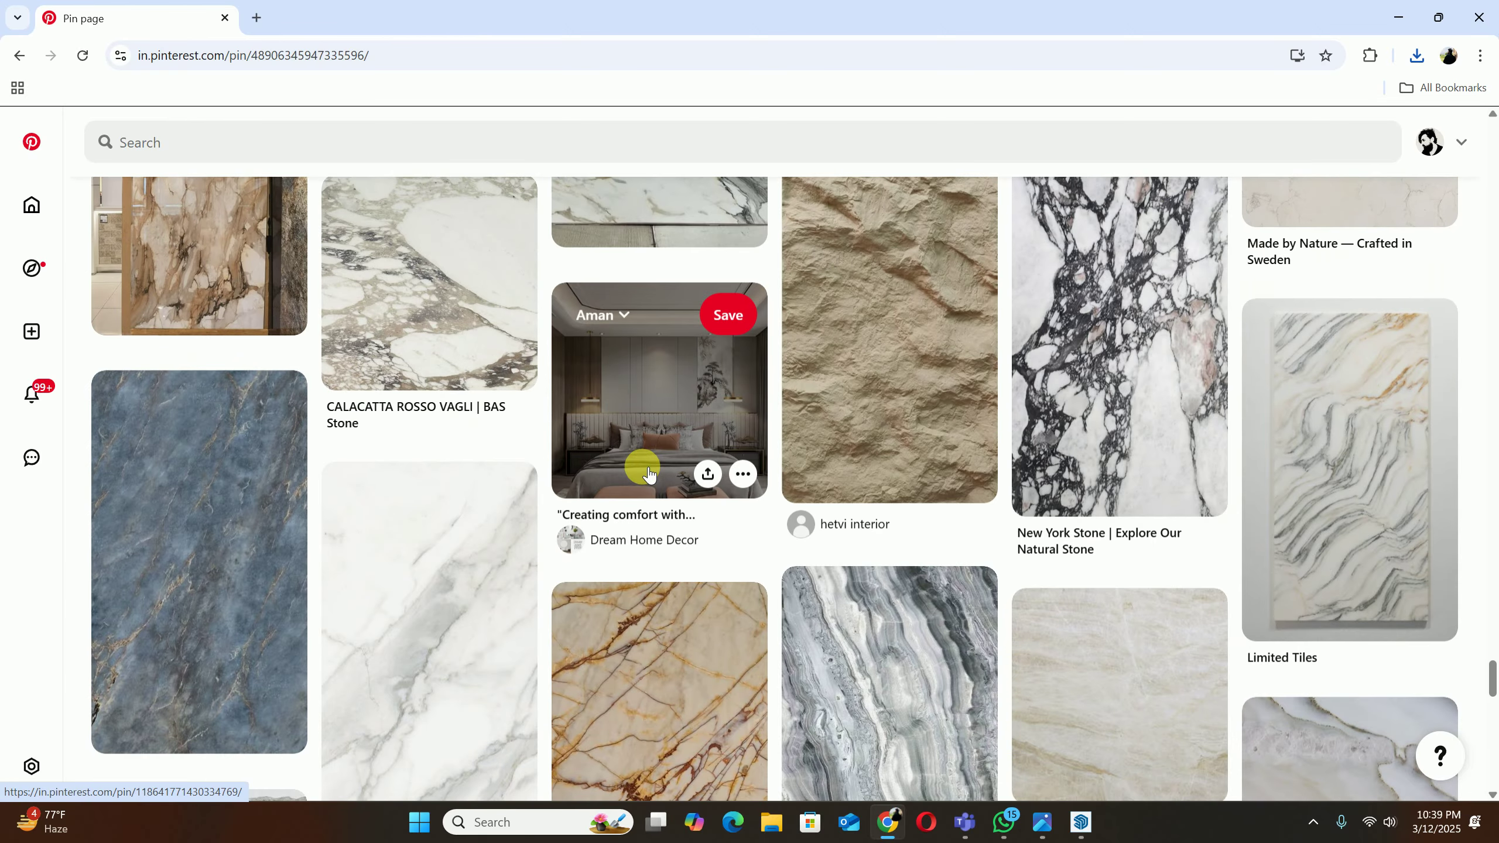
scroll(648, 473, "up", 13)
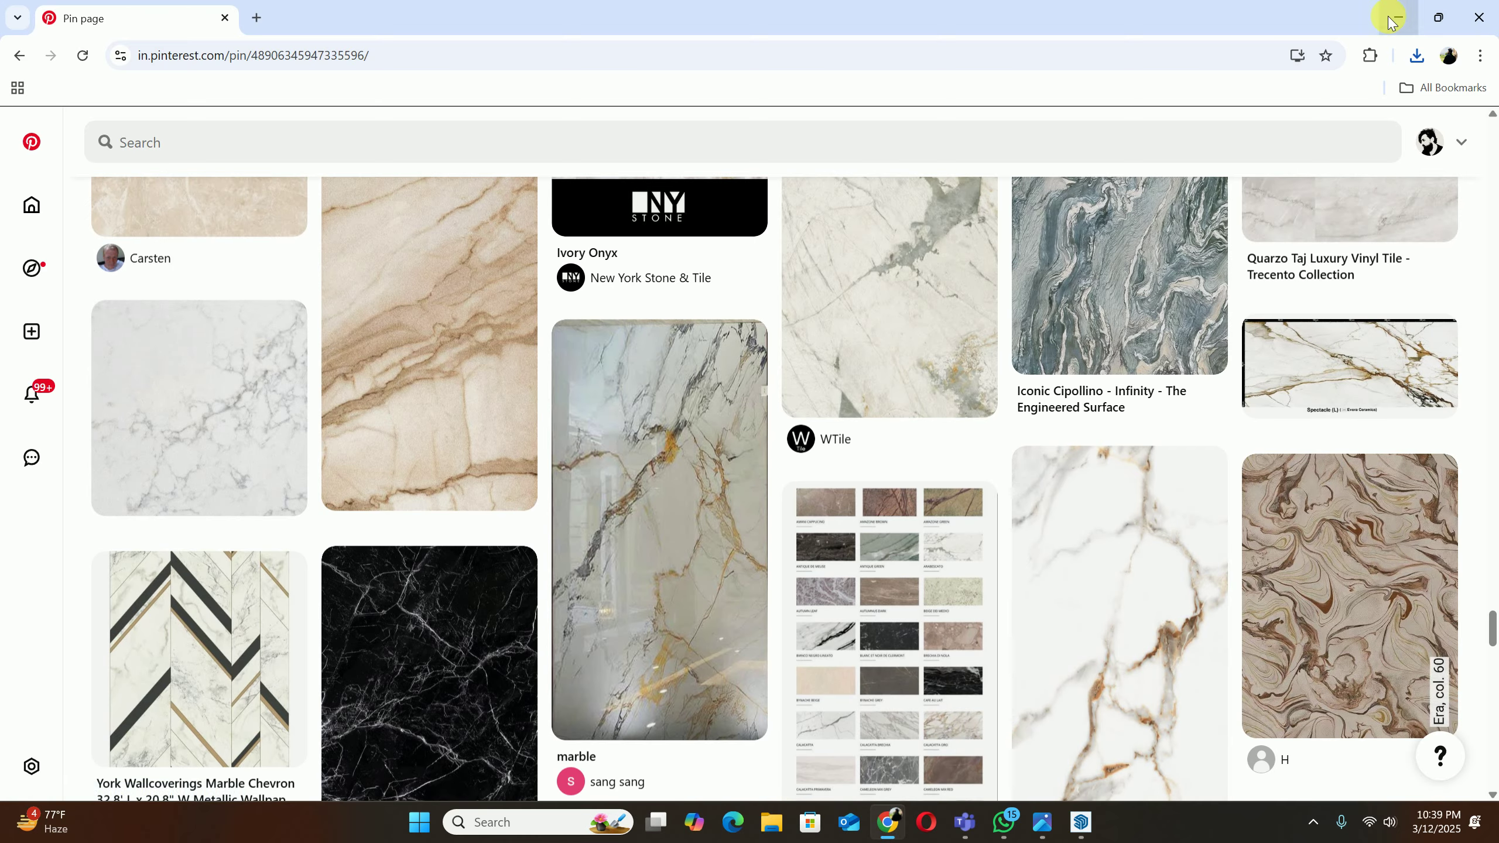
Step: Switch back to the dining table model in SketchUp and open the V-Ray Asset Editor
left_click(1394, 19)
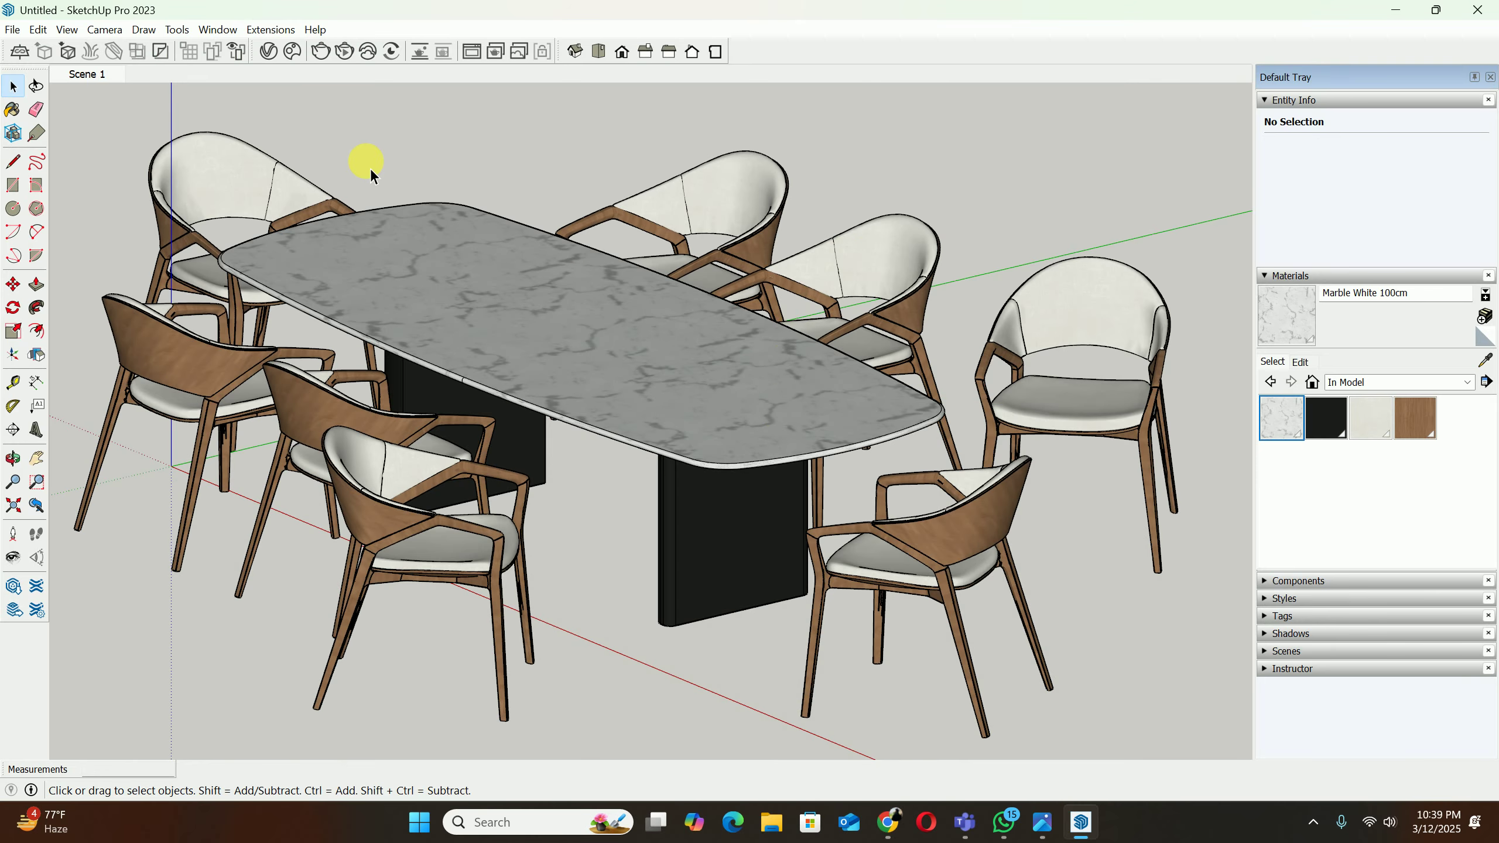
left_click(270, 52)
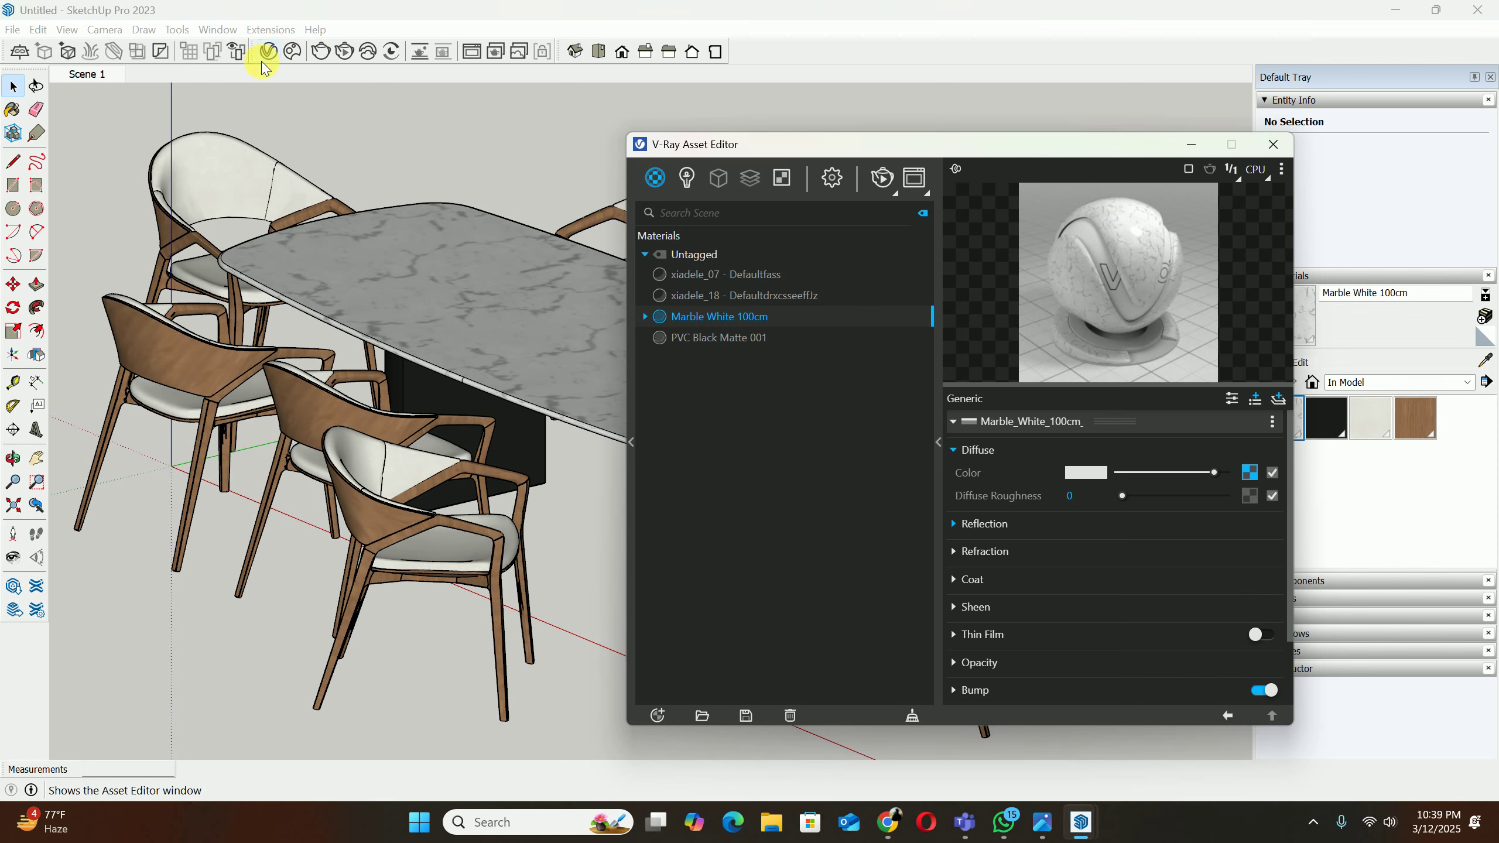
Step: Open the newest marble image in the Downloads folder and compare the downloaded textures with the reference photo of the dining table
left_click(773, 825)
left_click(81, 273)
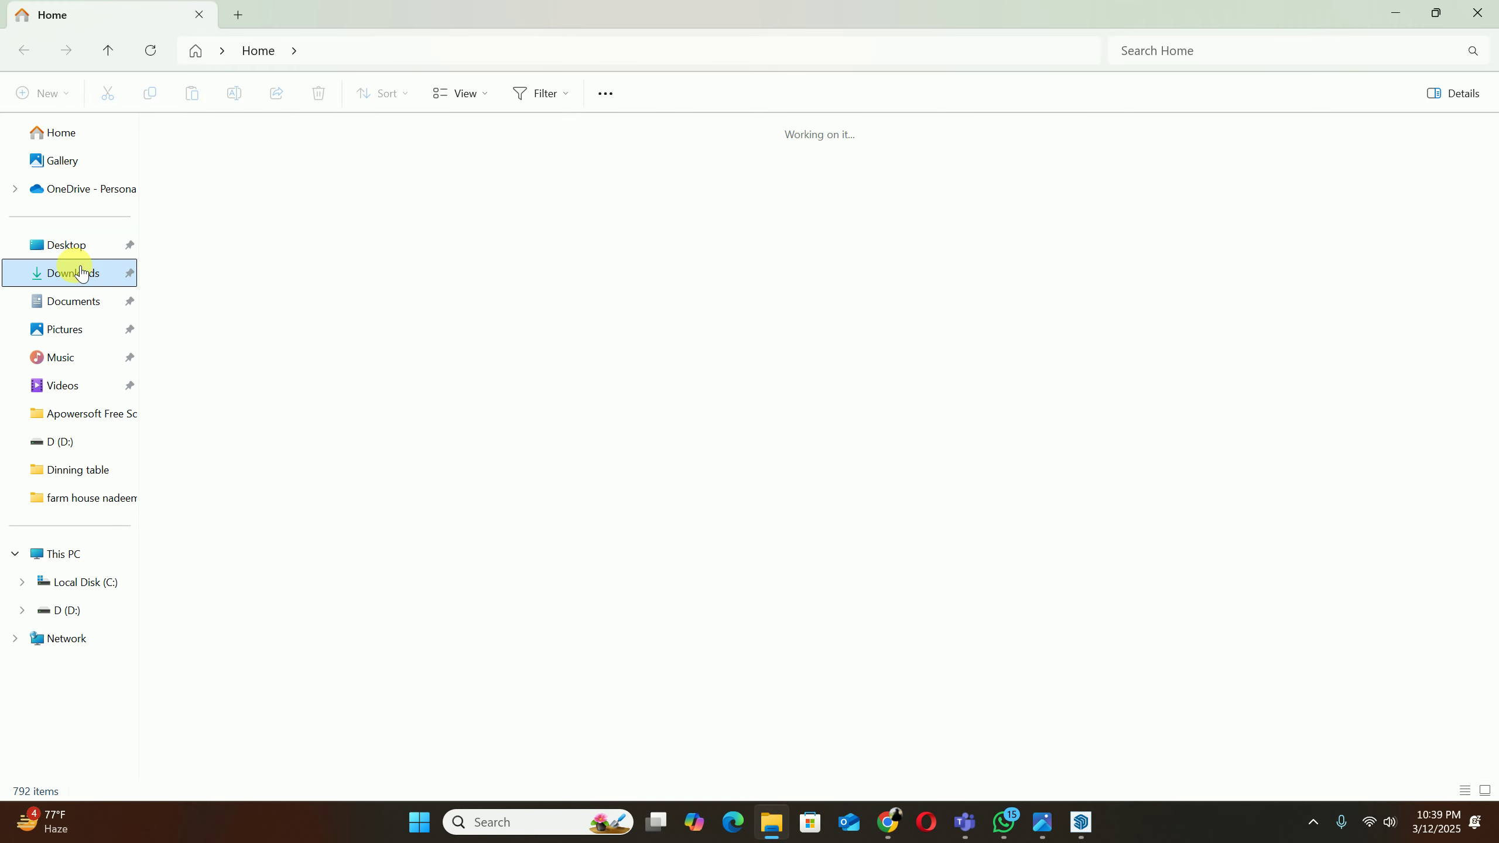
double_click(224, 215)
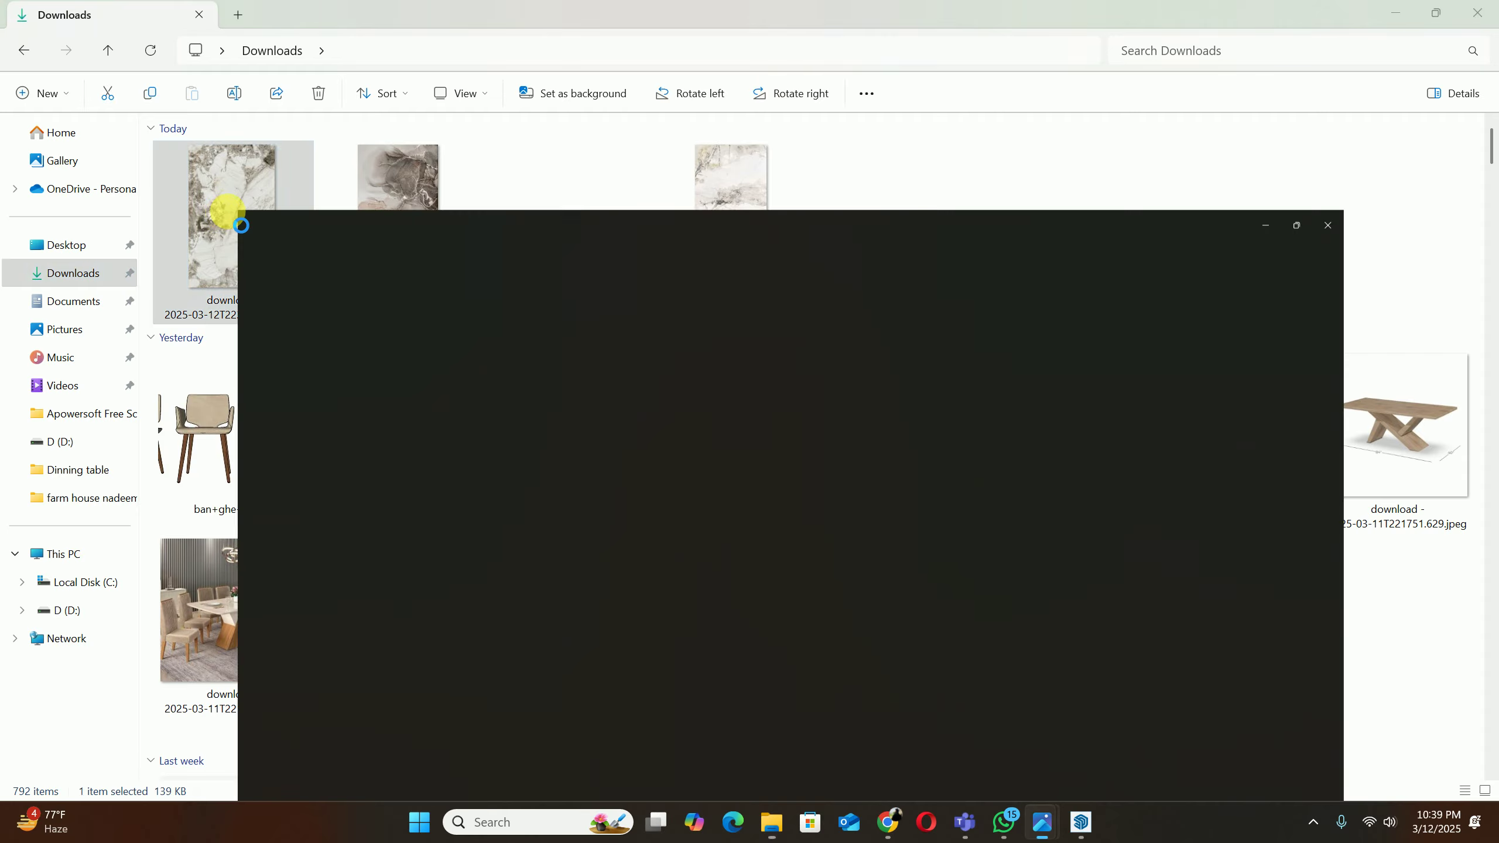
key("Right")
key("Right")
key("Right")
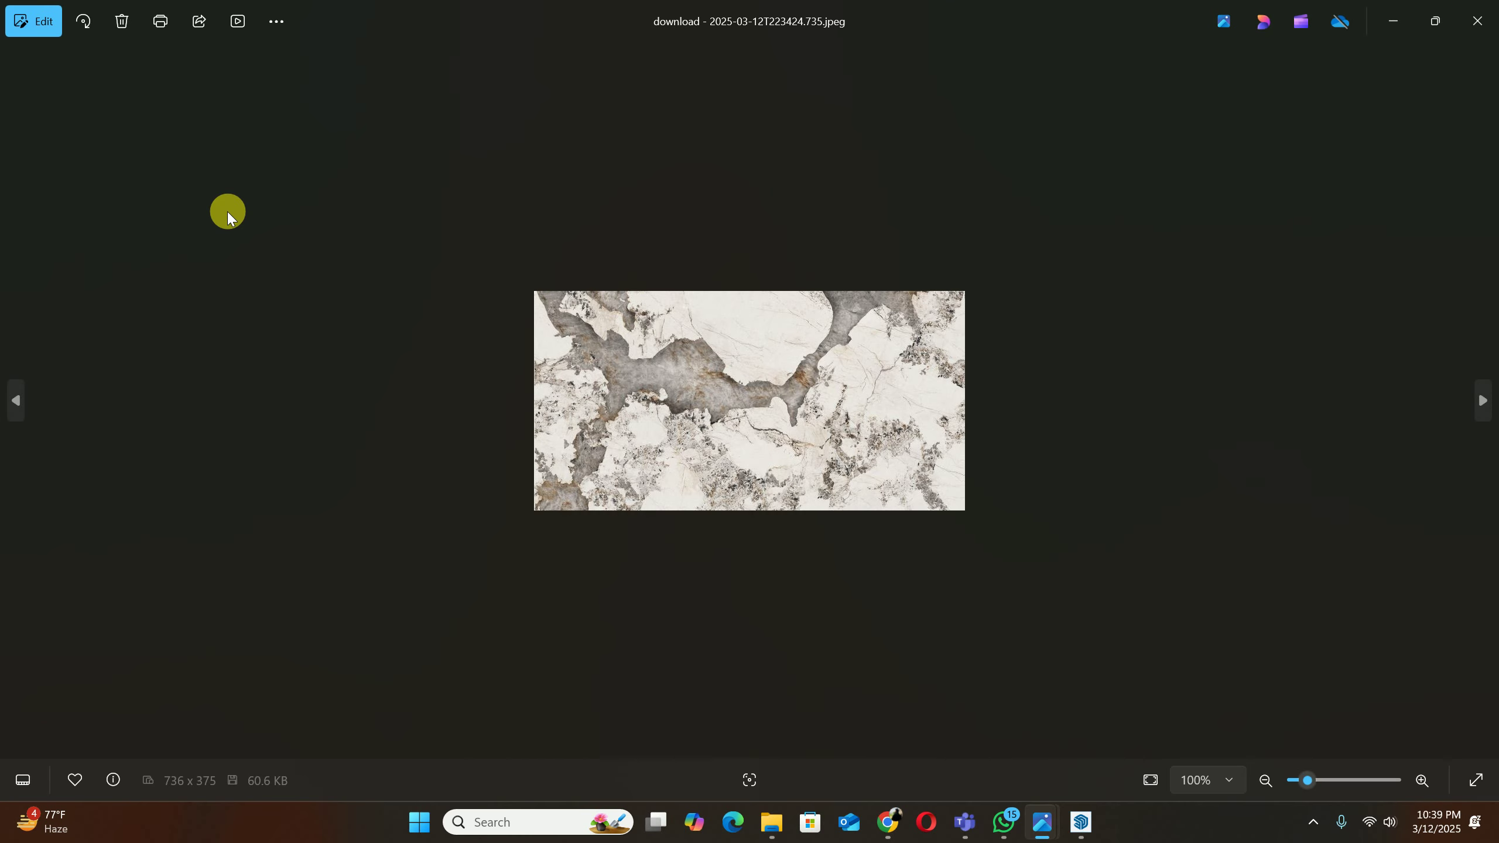
key("Right")
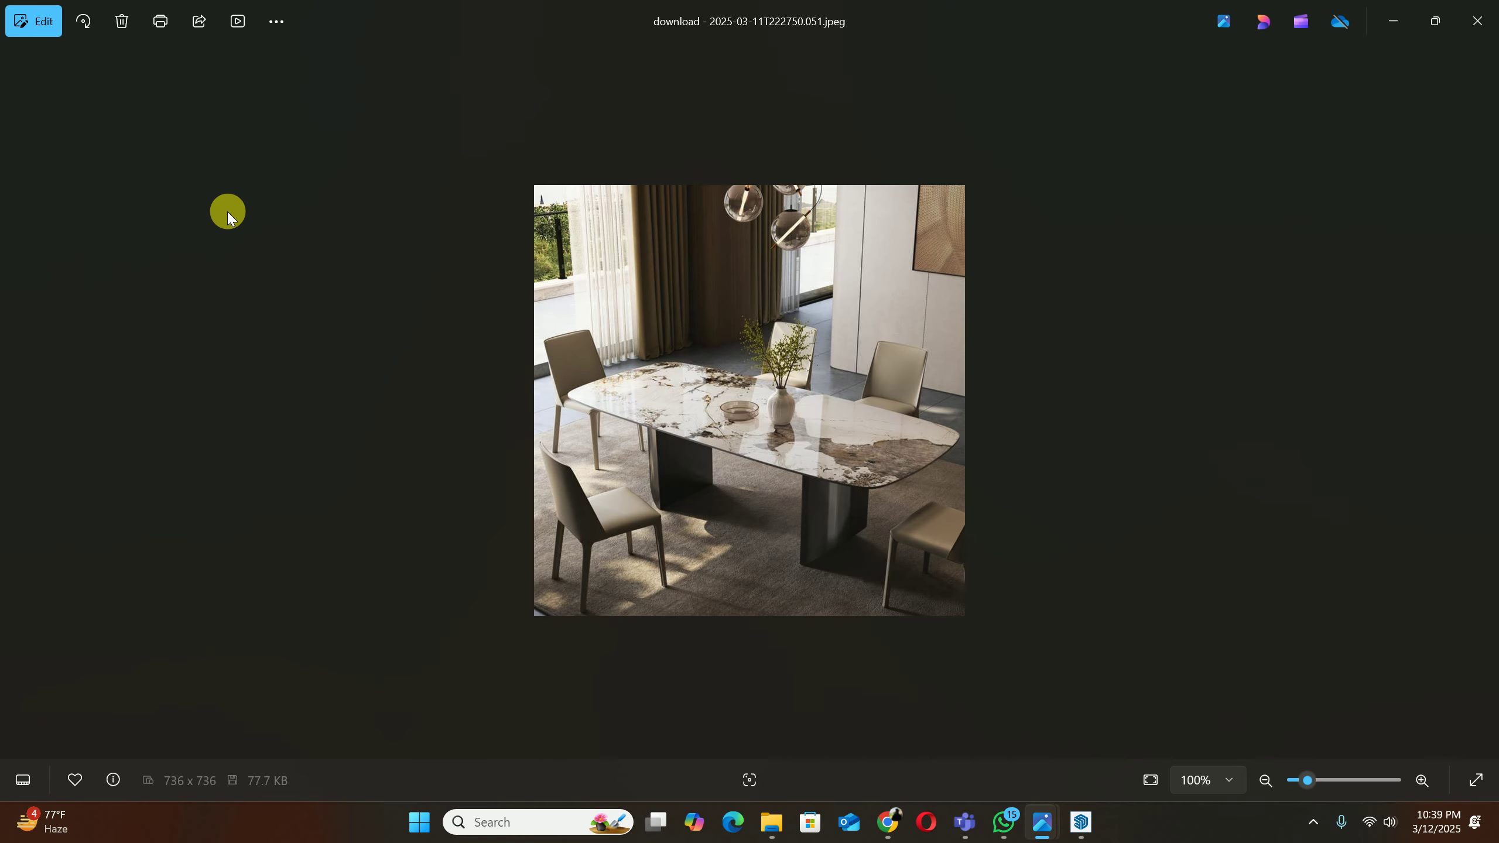
key("Right")
key("Right")
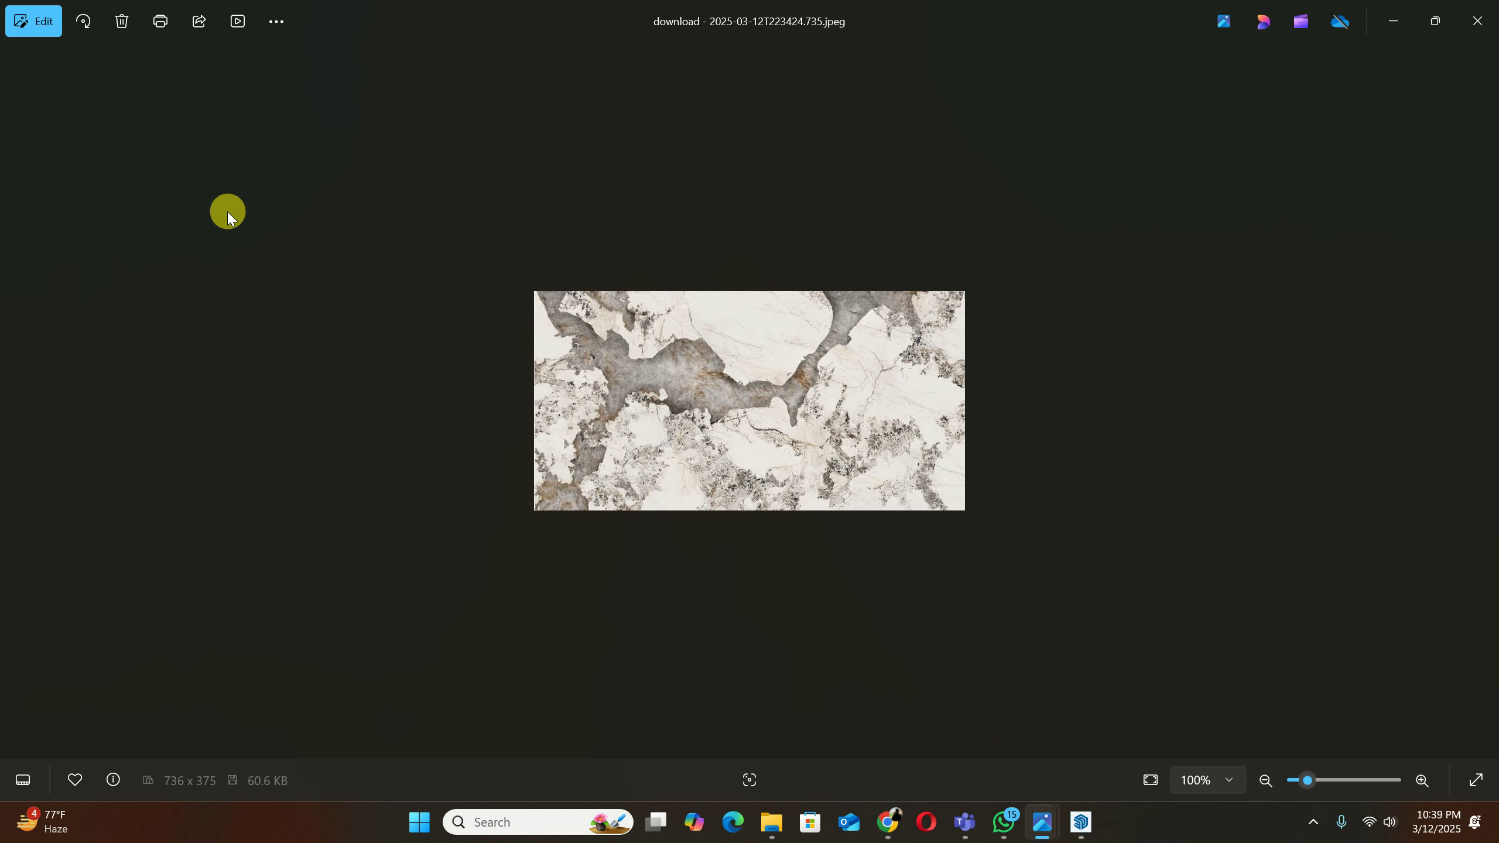
key("Left")
key("Left")
key("Left")
key("Right")
key("Left")
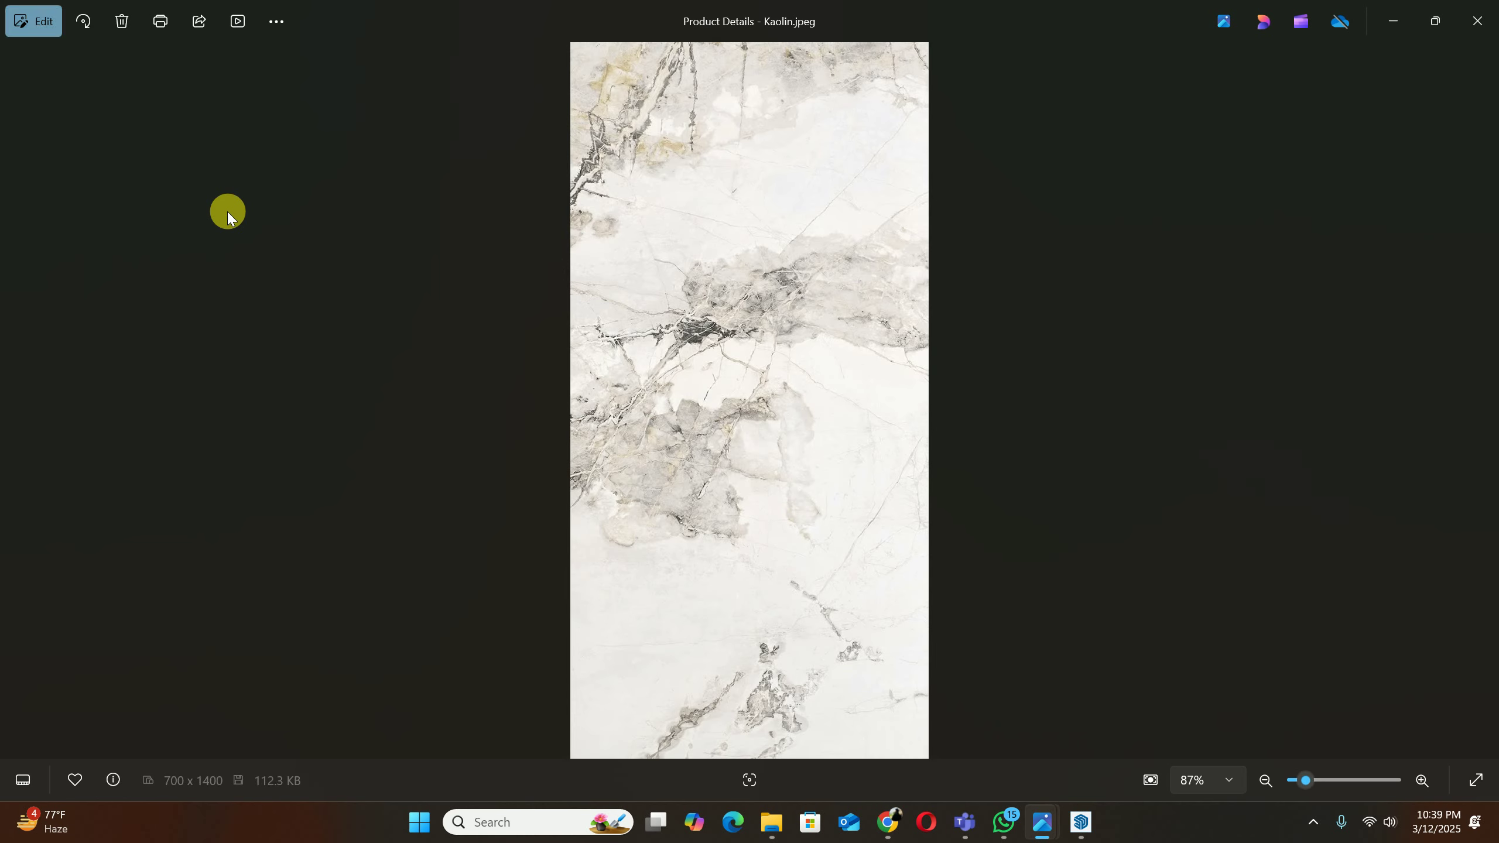
Step: Look through the downloaded marble texture images, close the image viewer and return to the SketchUp model
key("Right")
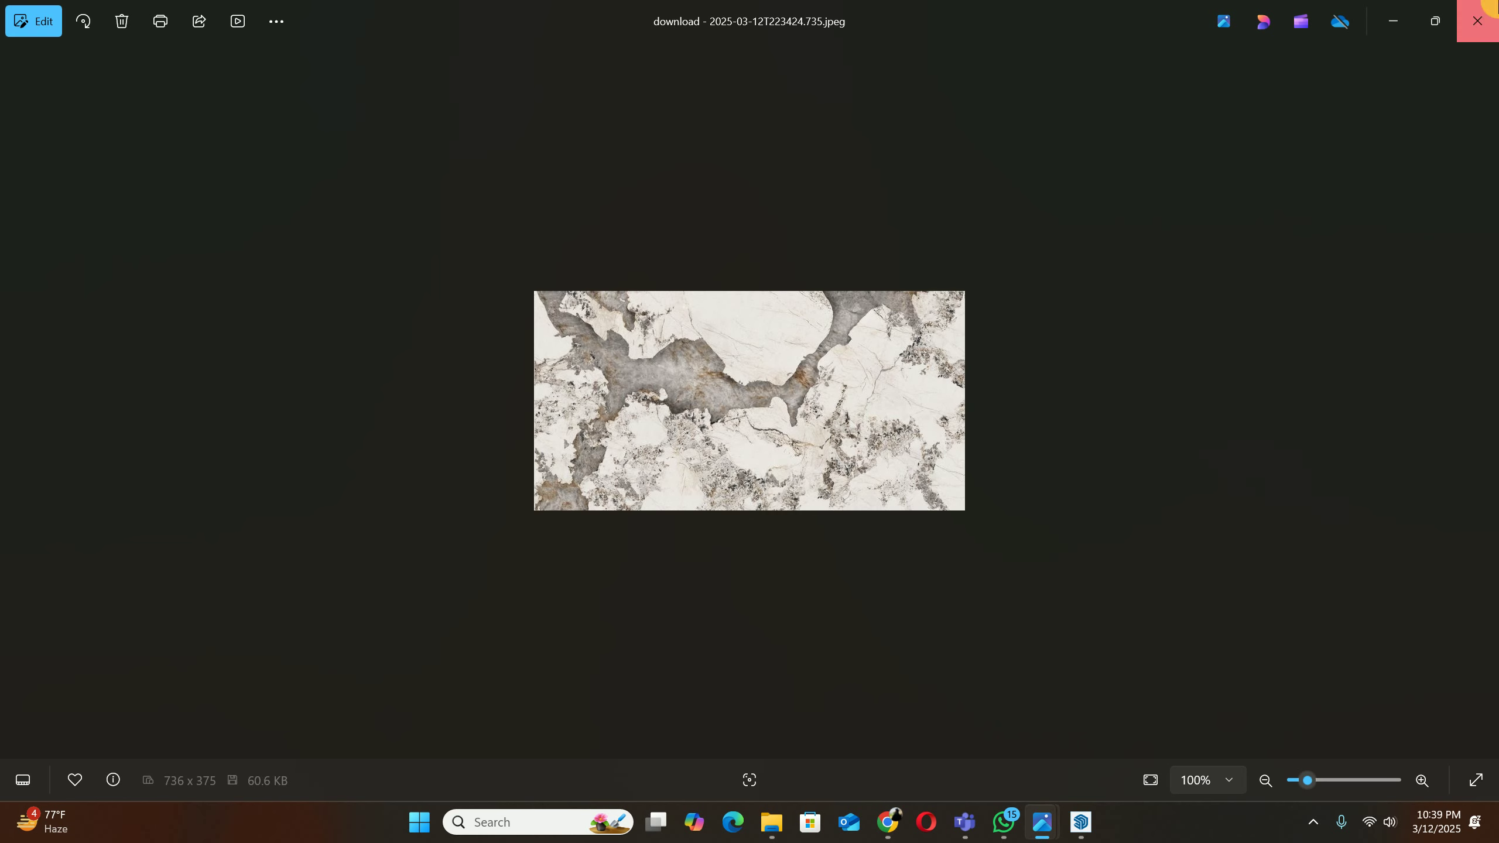
left_click(1478, 21)
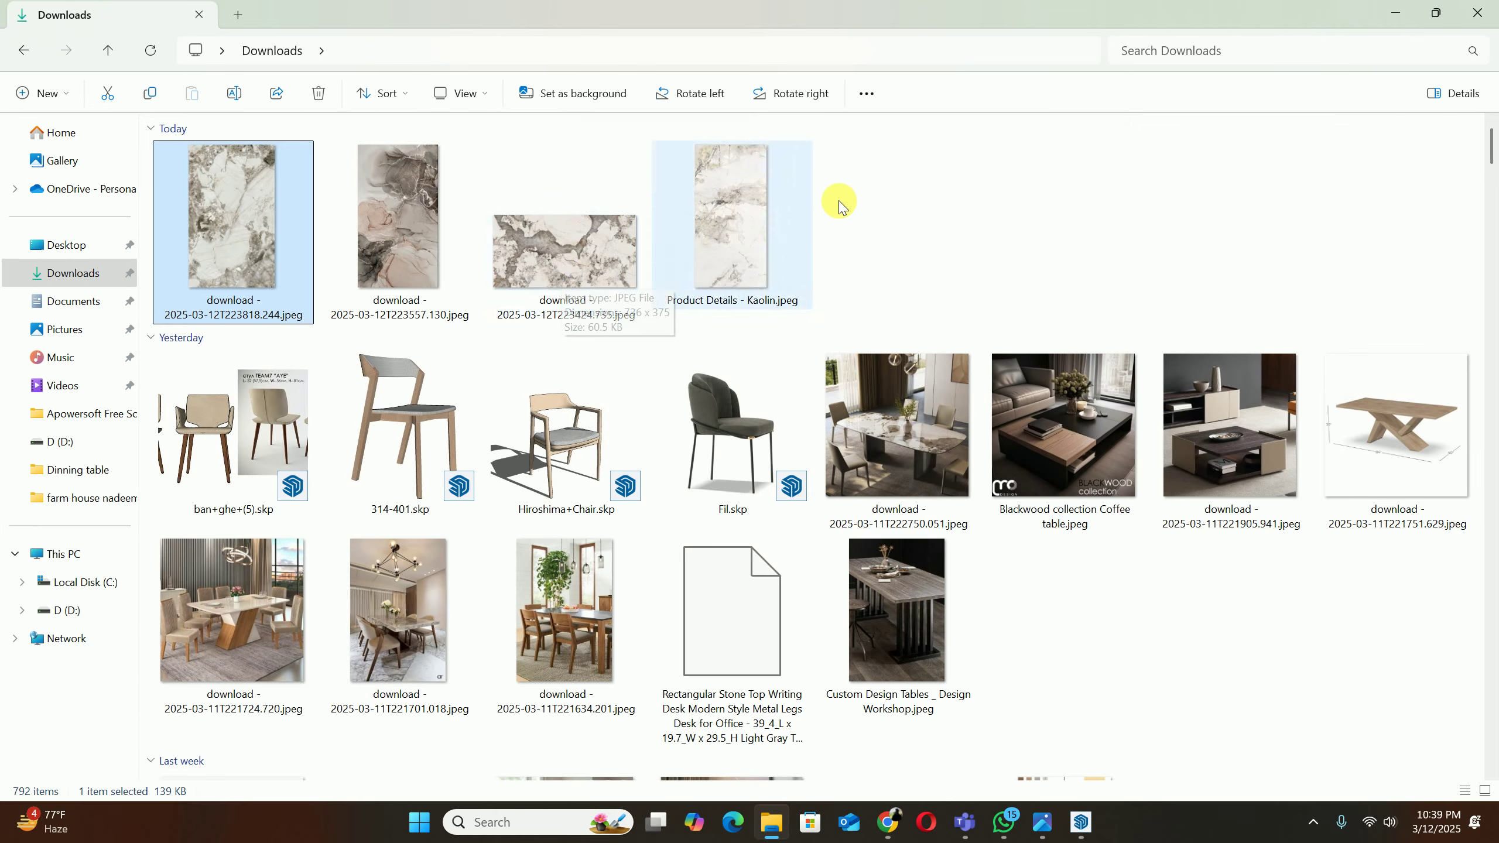
left_click(1395, 13)
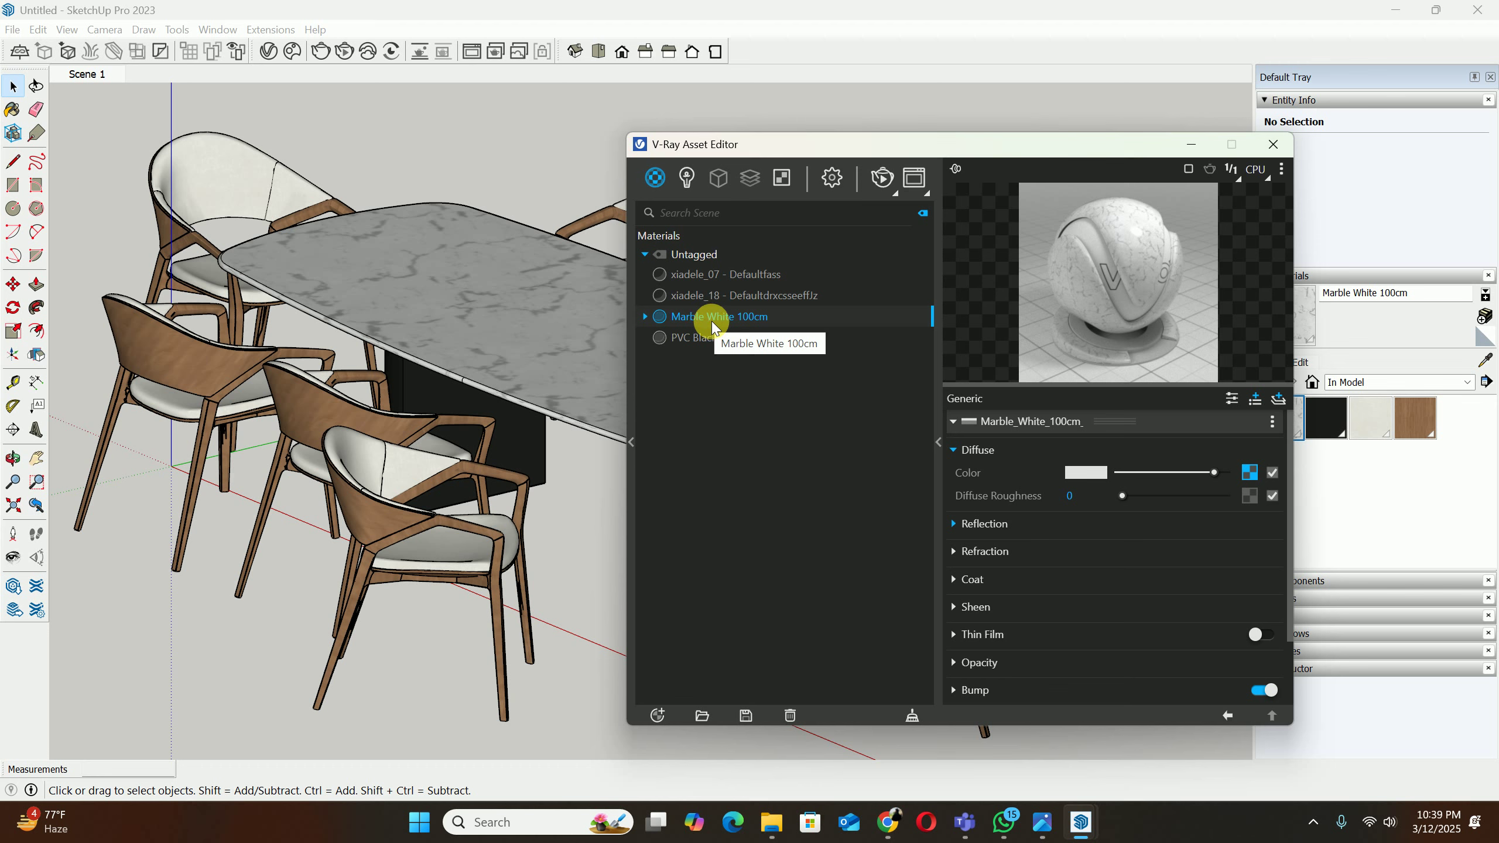
Step: Replace the diffuse bitmap of the Marble White 100cm material with "download - 2025-03-12T223424.735.jpeg" from the Downloads folder
left_click(939, 441)
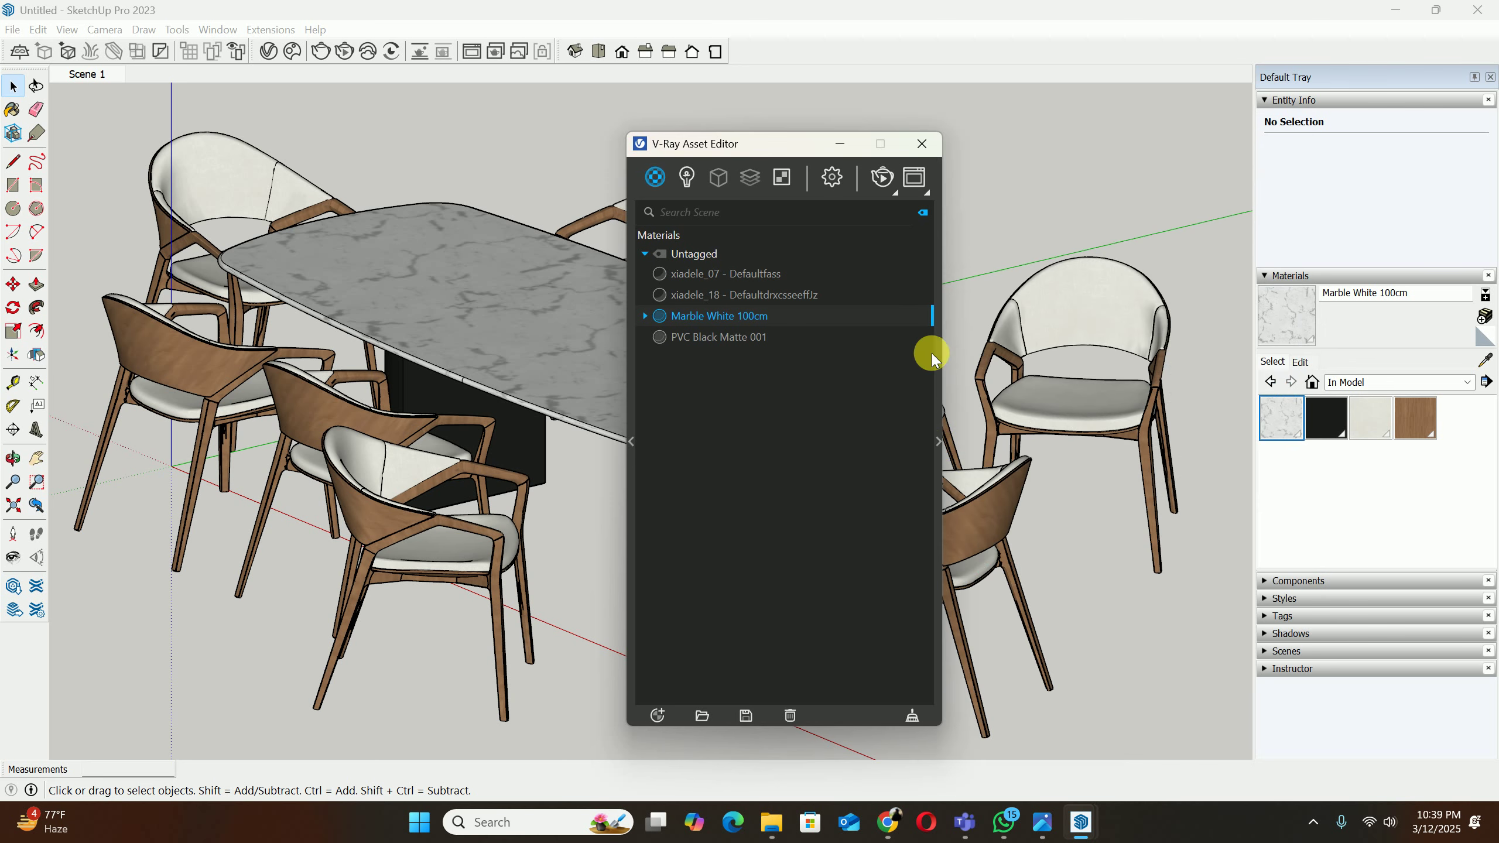
left_click(938, 440)
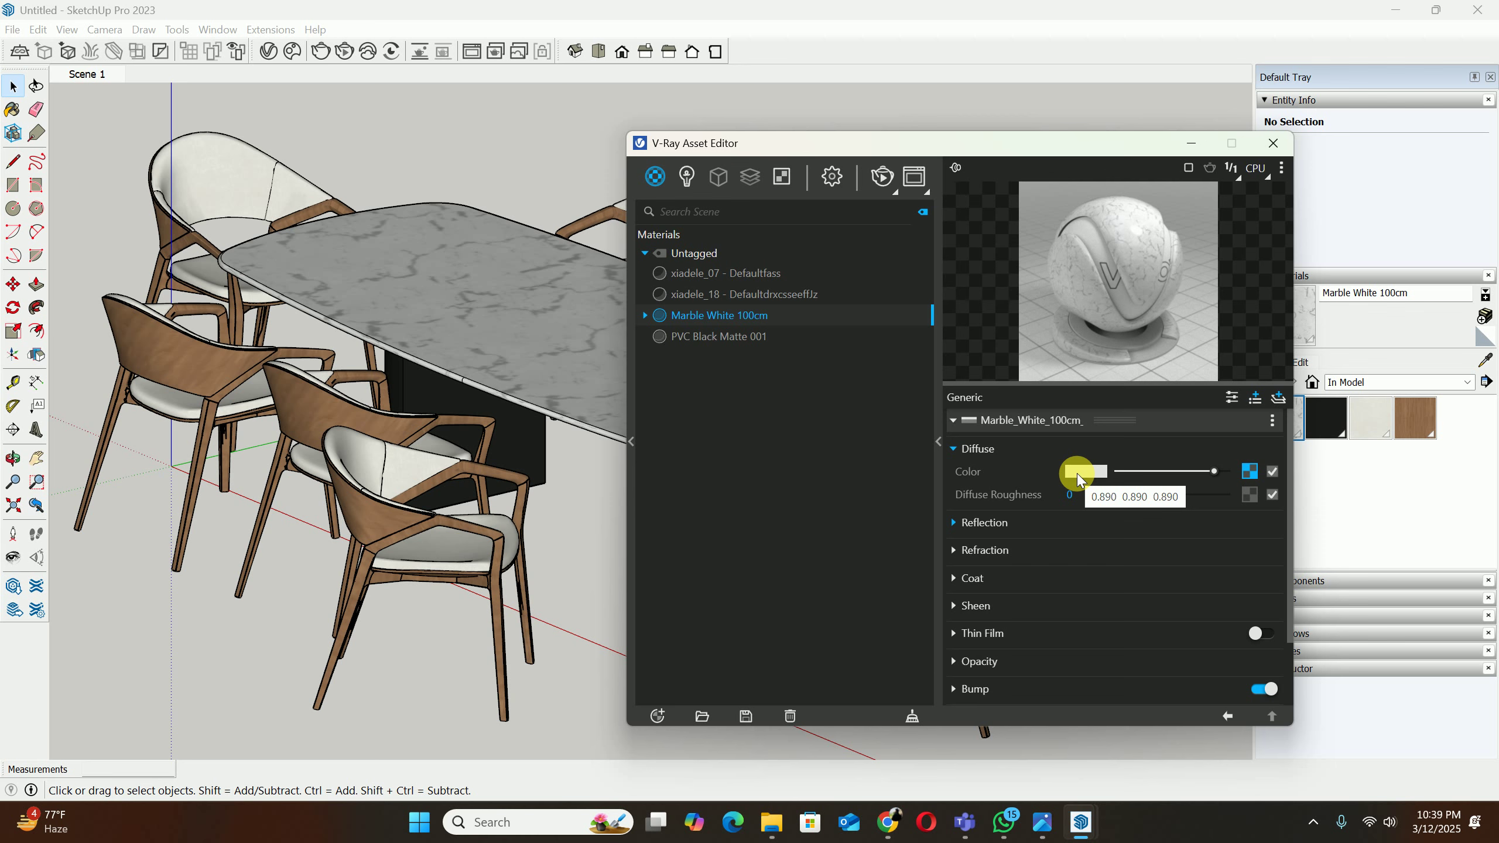
left_click(1248, 473)
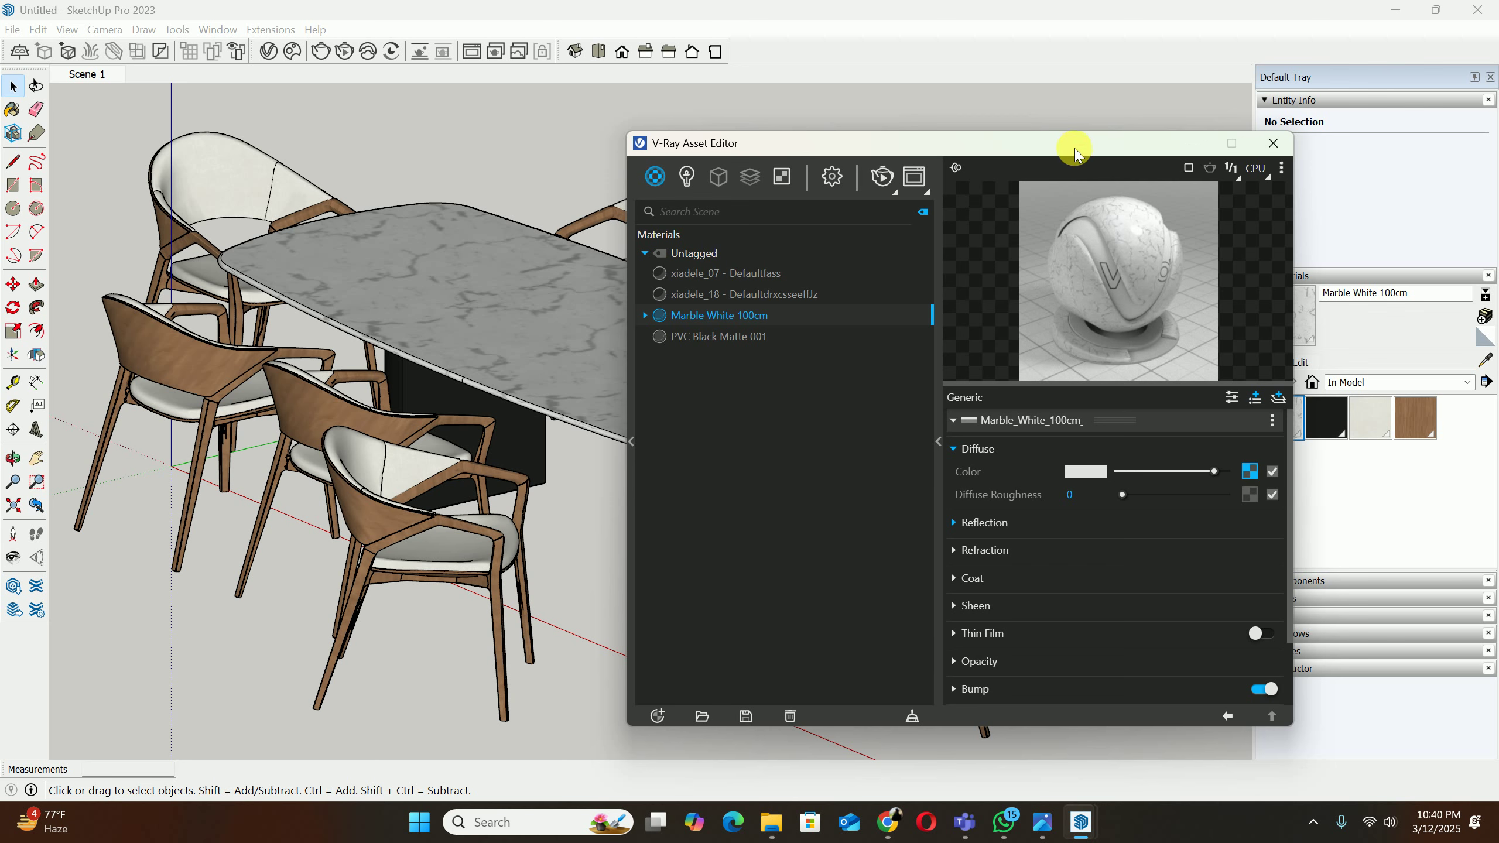
left_click_drag(1070, 144, 792, 128)
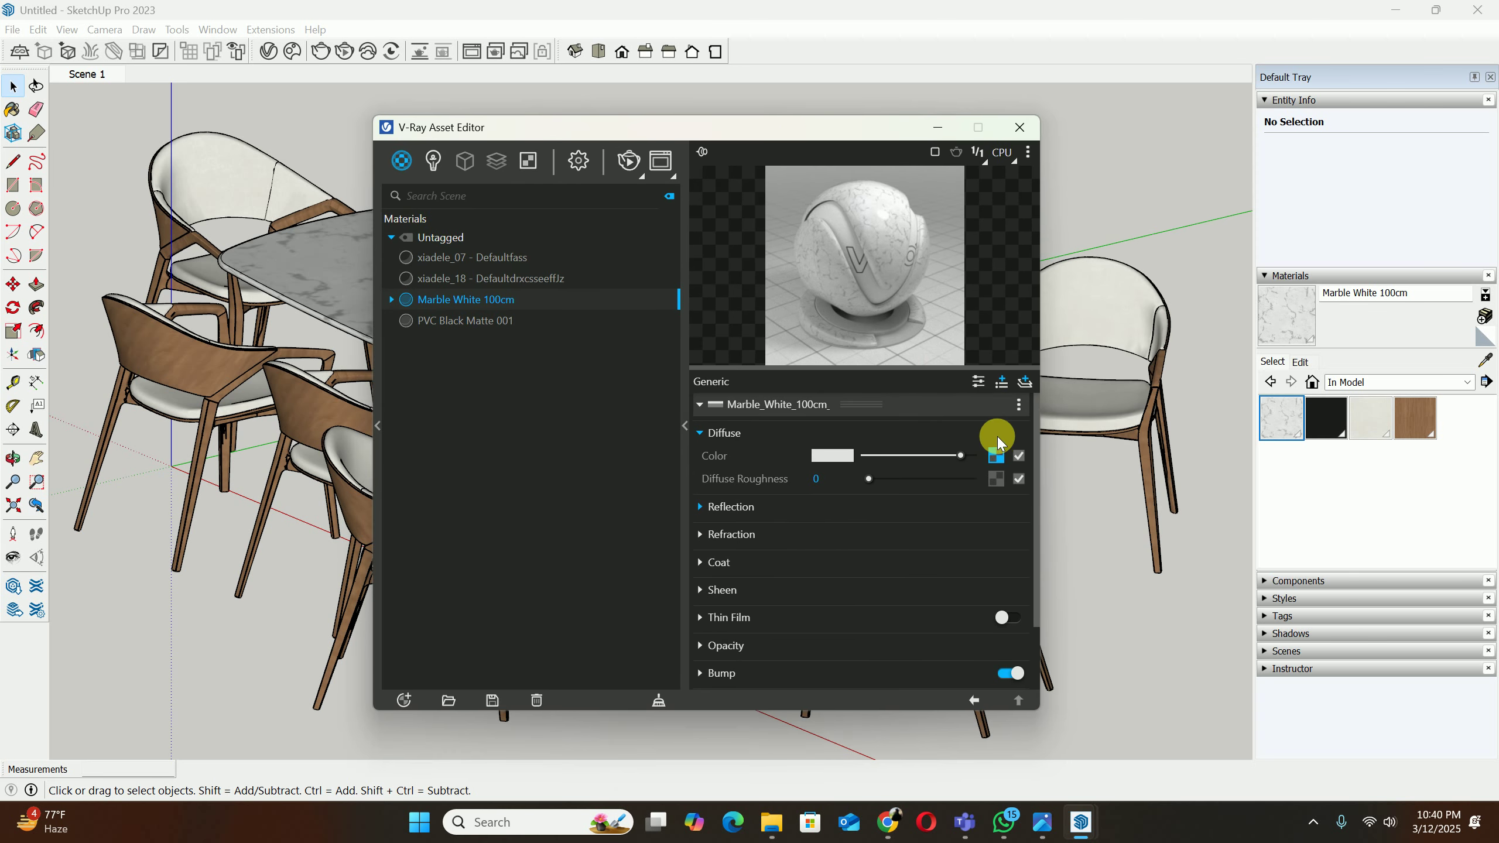
left_click(995, 457)
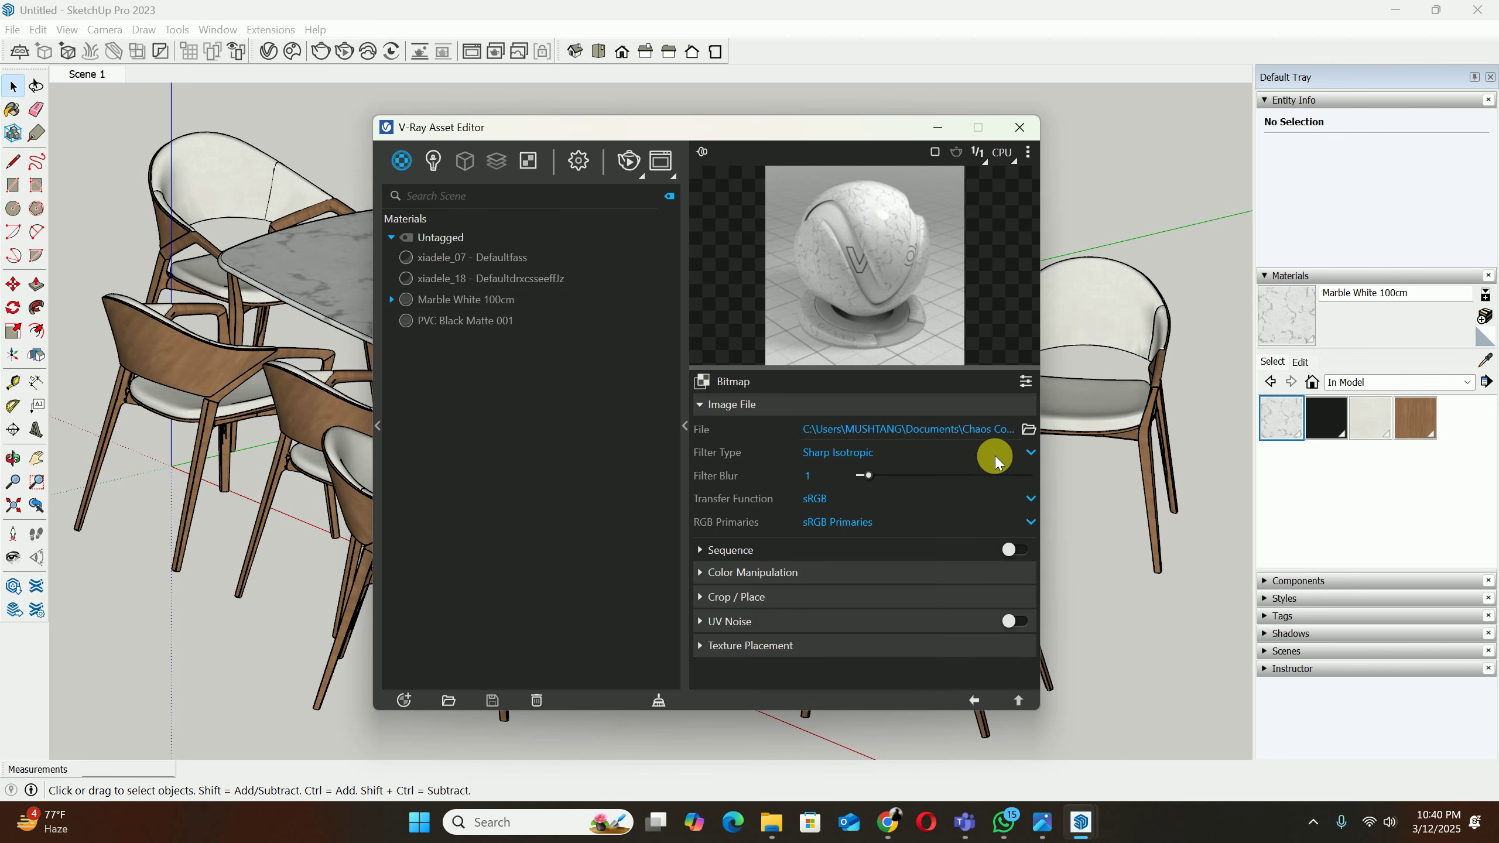
left_click_drag(759, 131, 1038, 321)
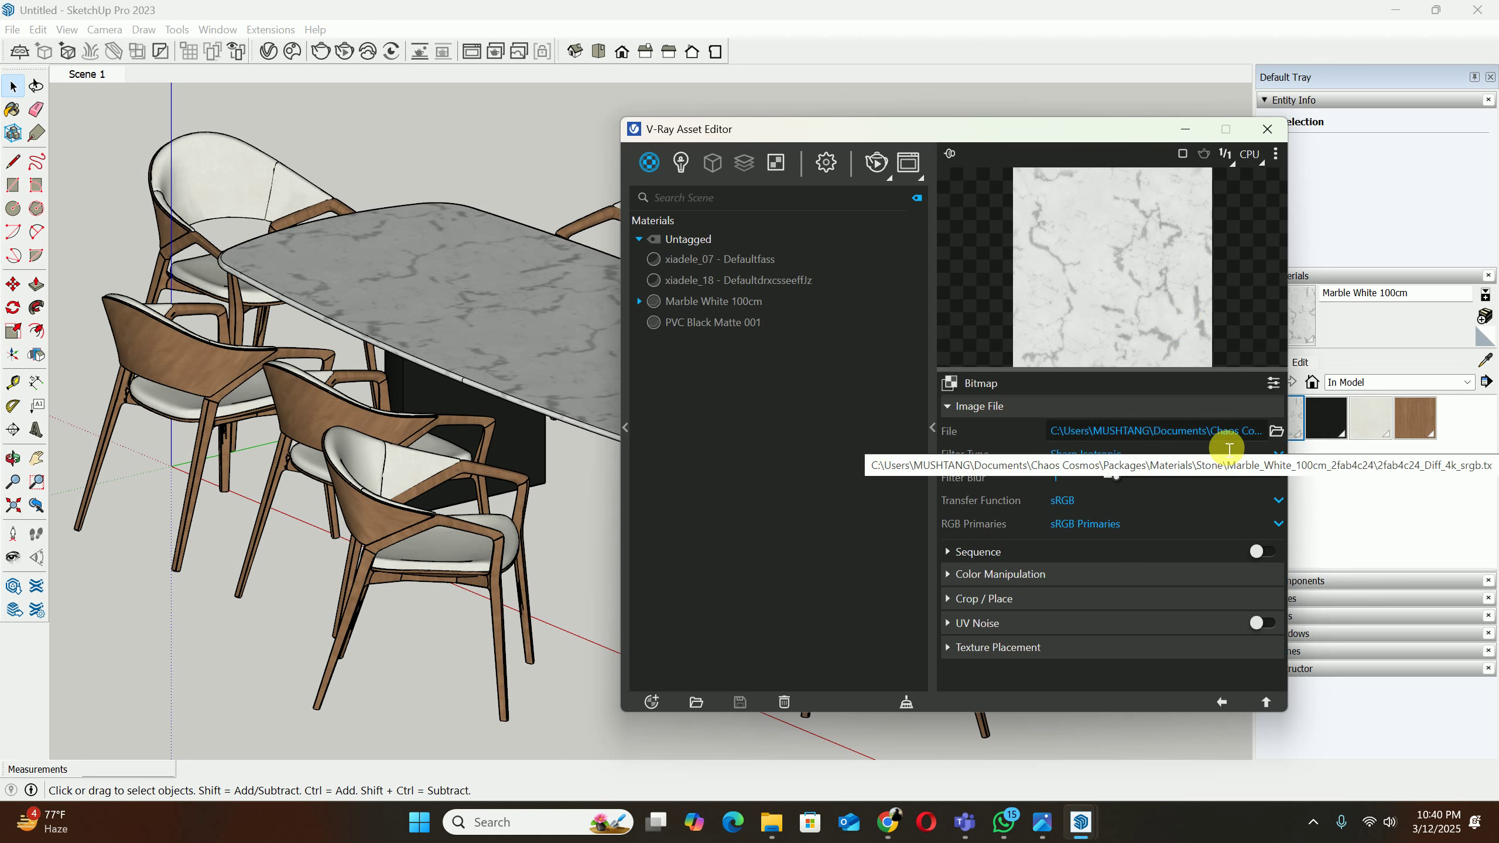
left_click(1276, 430)
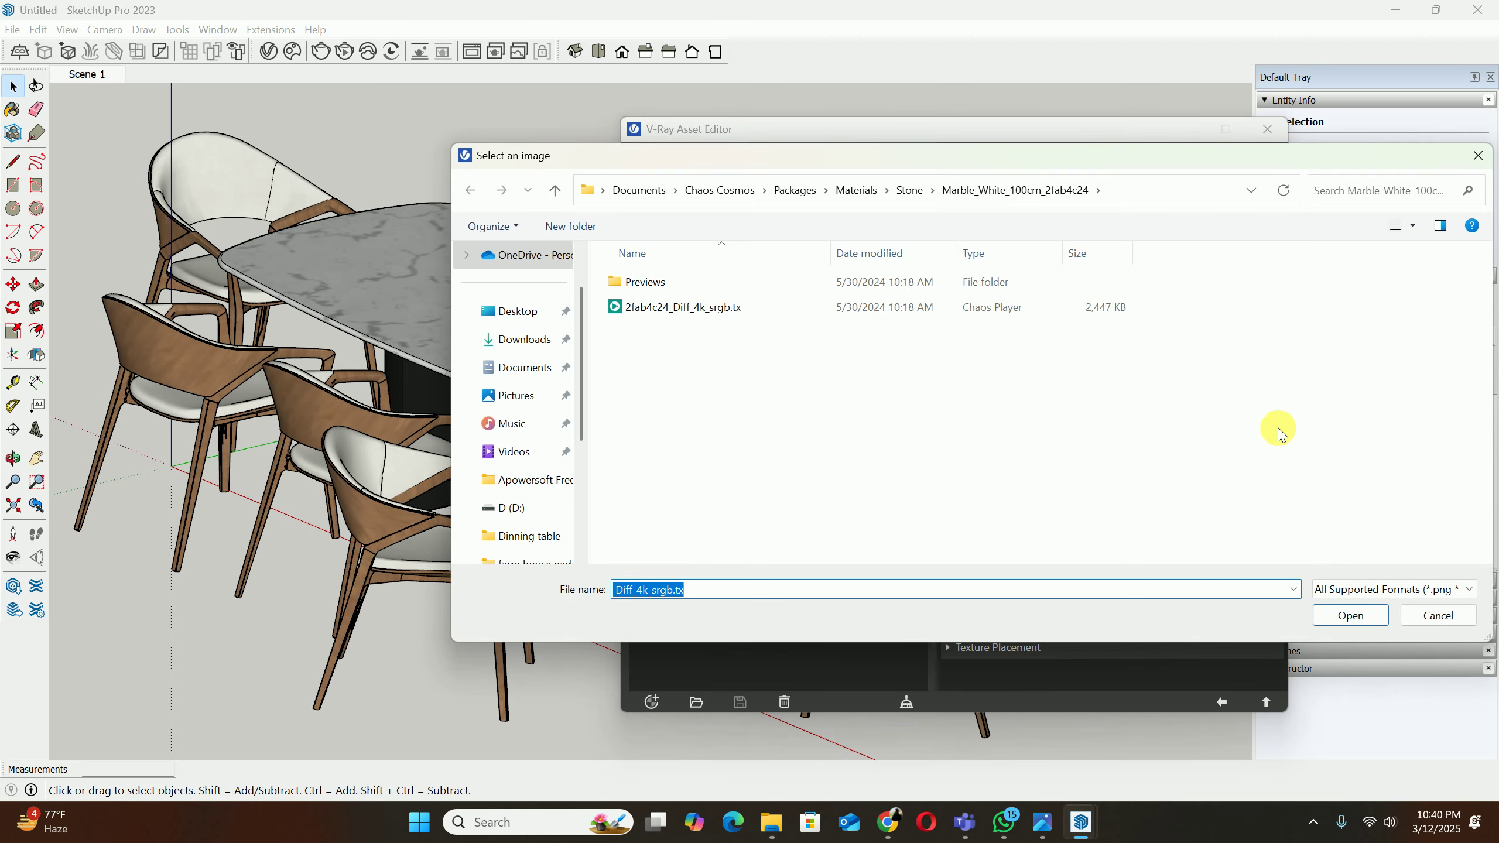
left_click(527, 339)
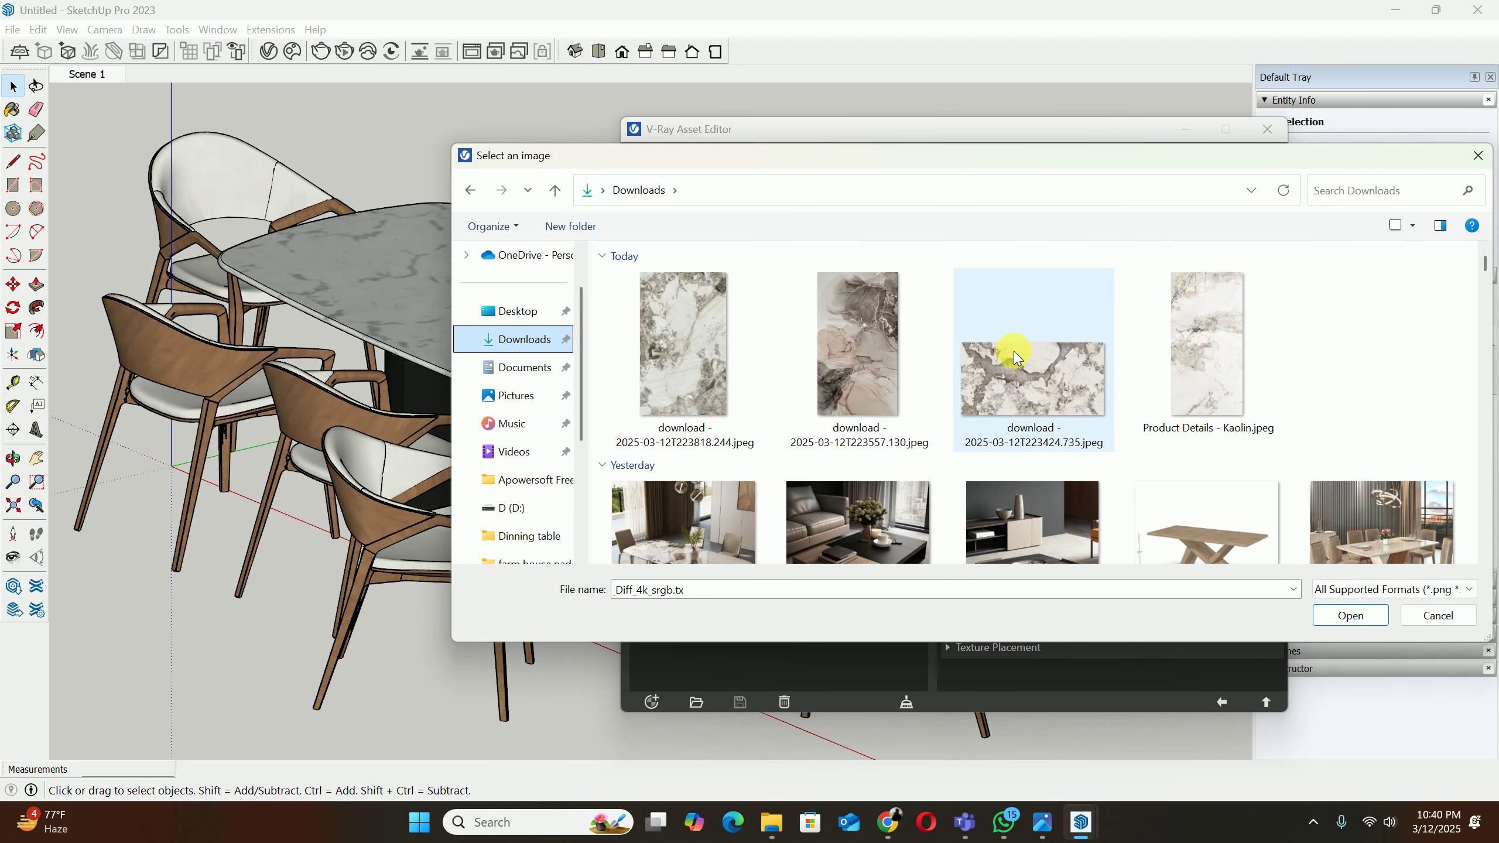
left_click(1015, 356)
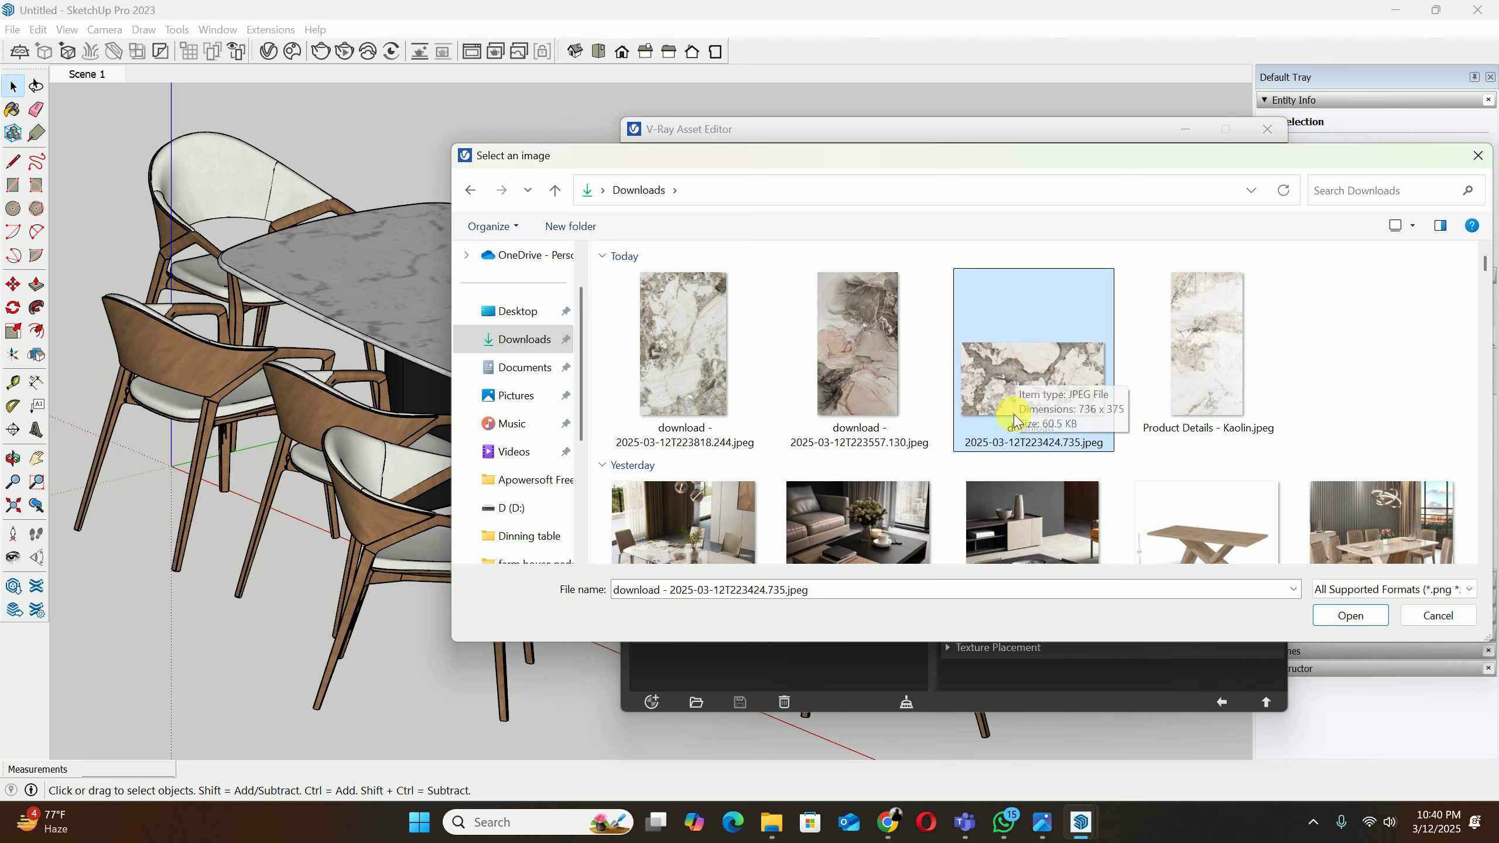
left_click(1340, 614)
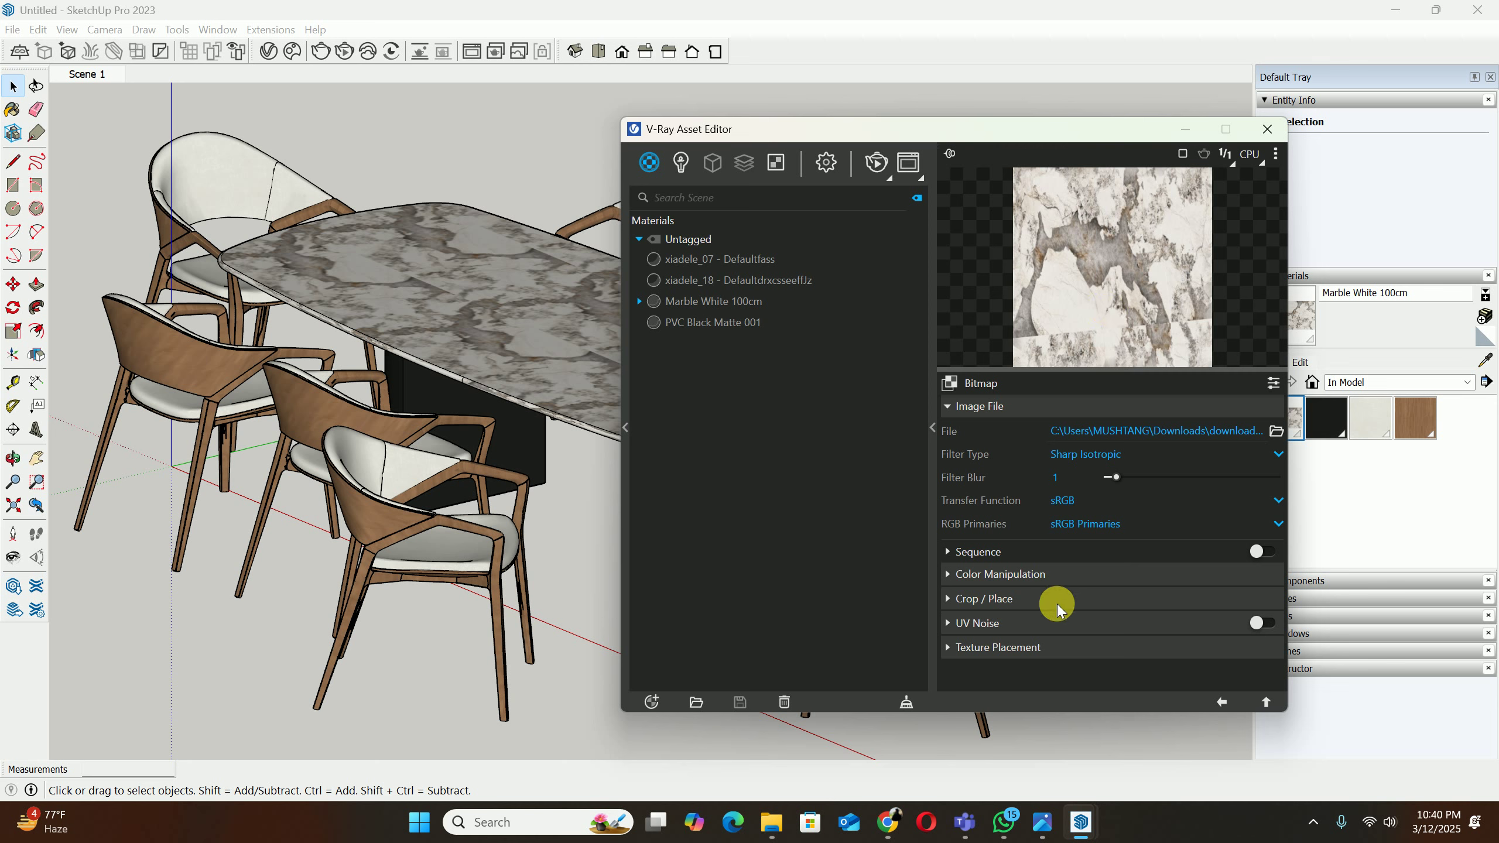
Step: Set the diffuse bitmap's texture placement type to 2D (UV Channel) and close the V-Ray Asset Editor
left_click(974, 650)
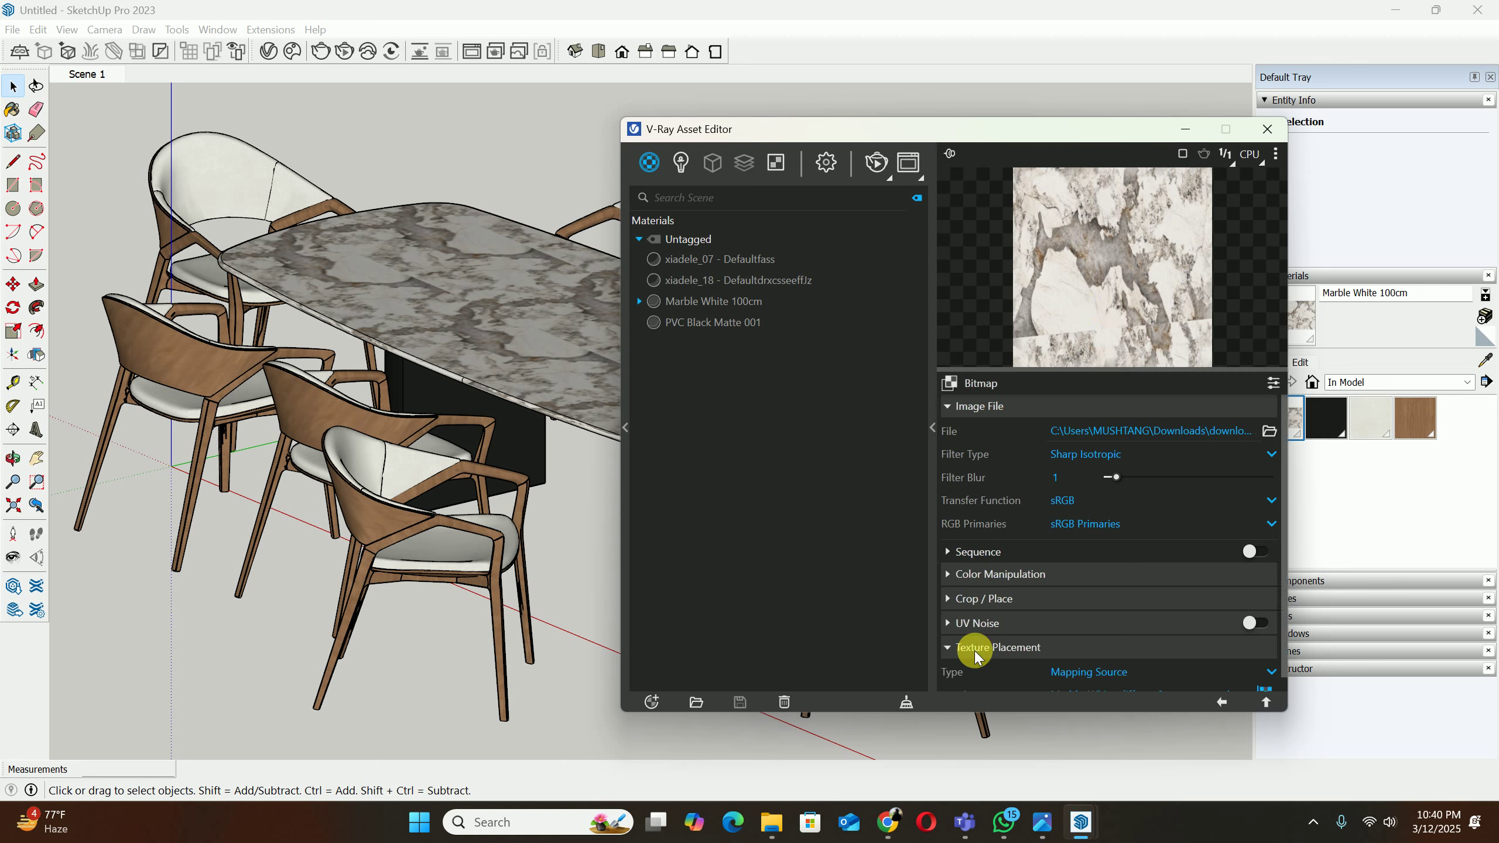
scroll(1013, 640, "down", 1)
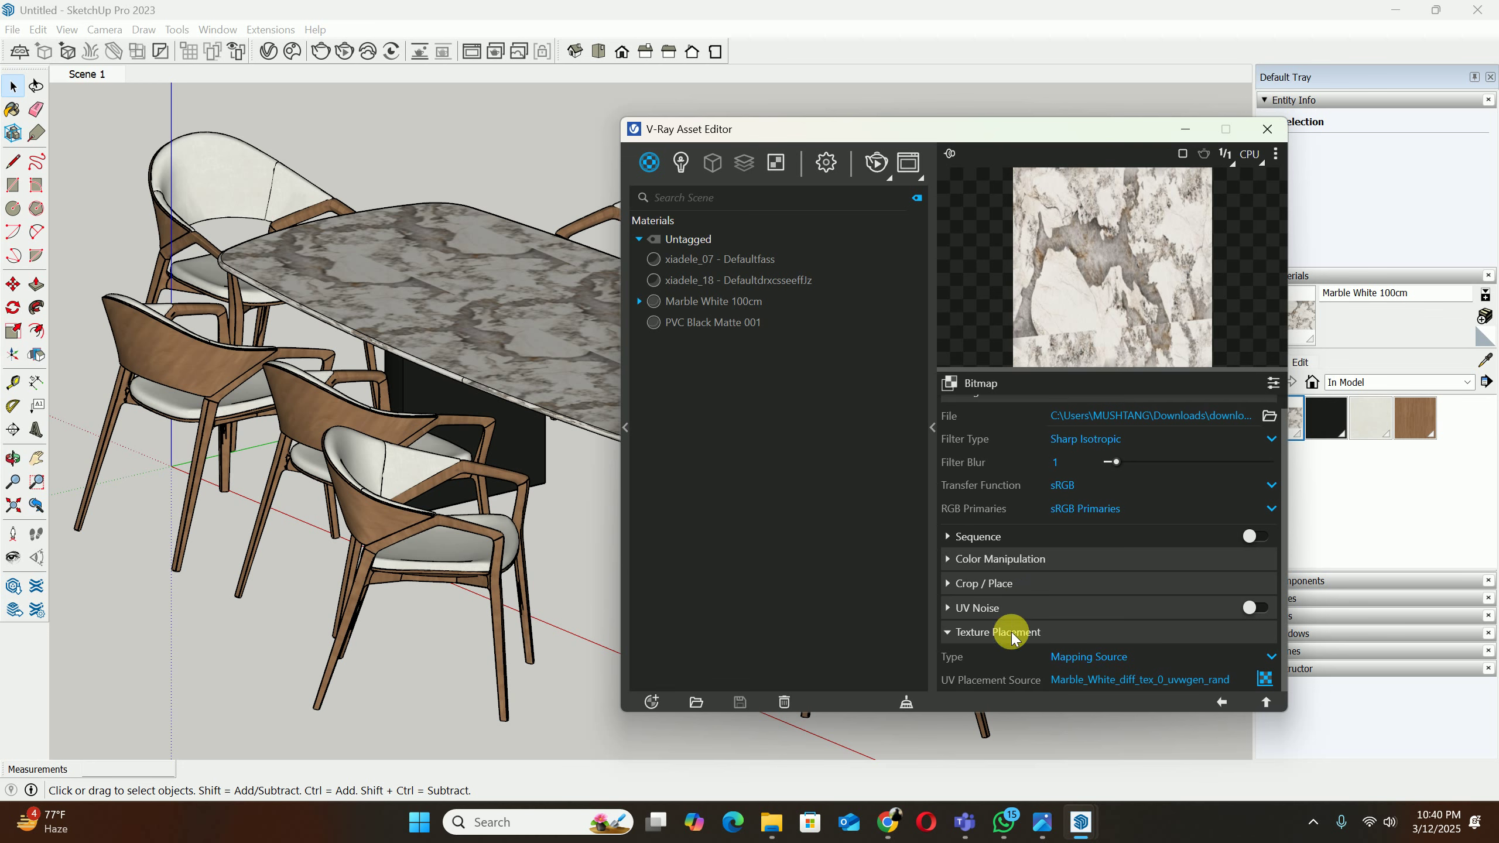
left_click(1107, 658)
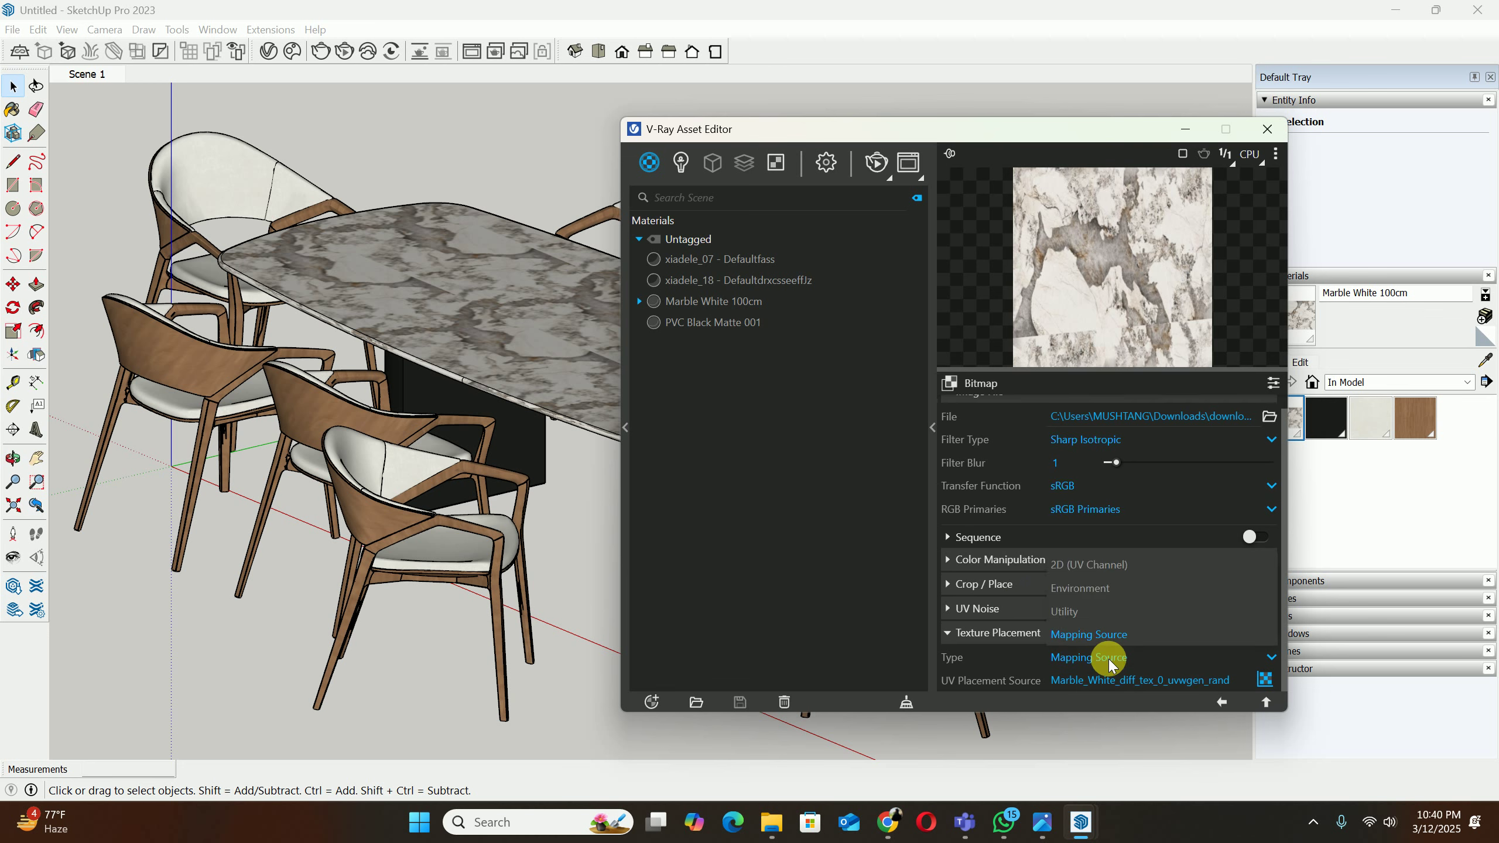
left_click(1096, 564)
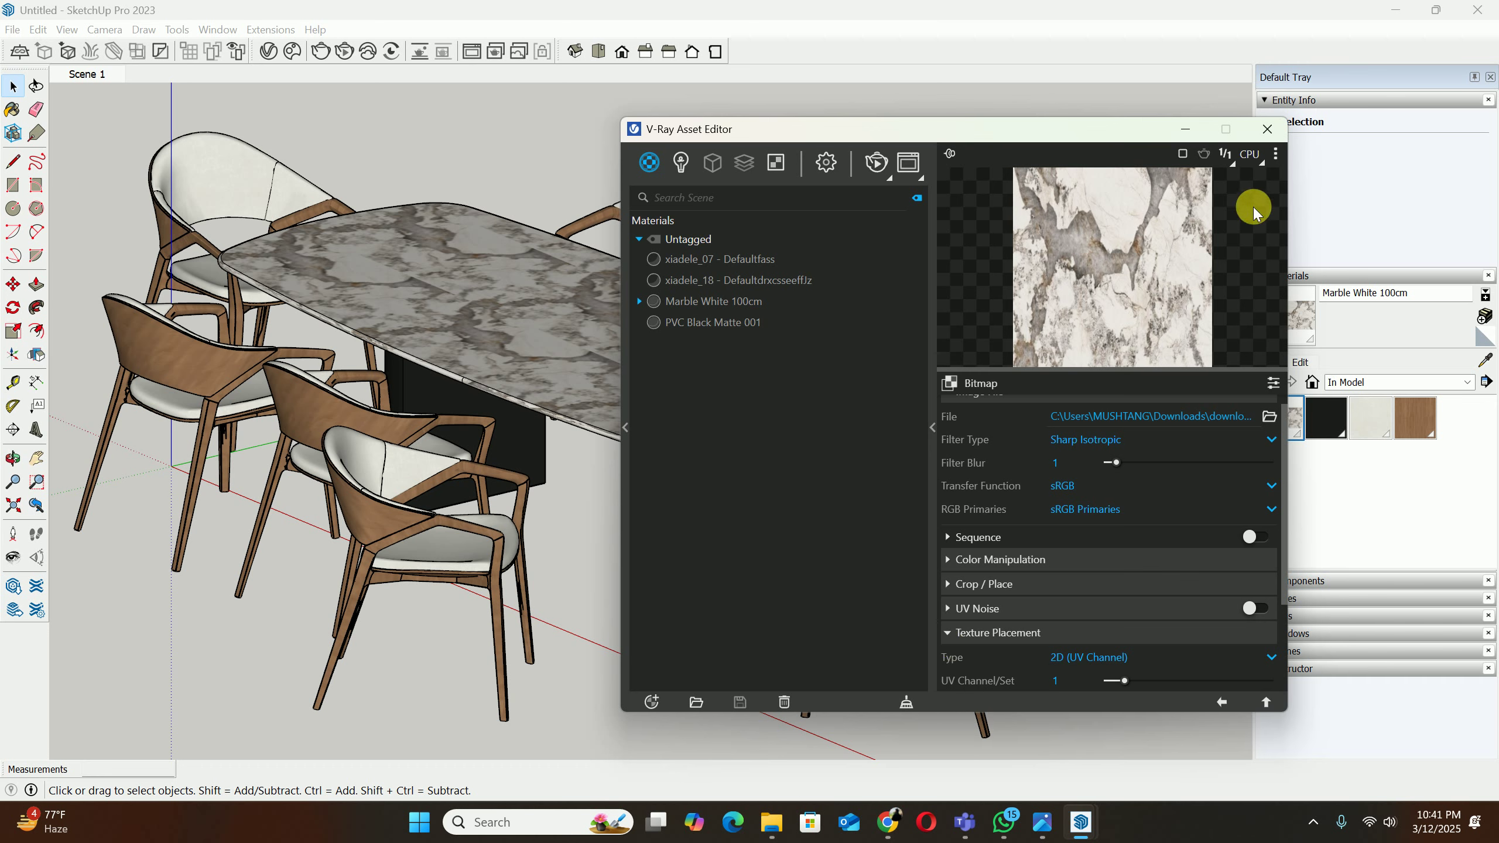
left_click(1267, 130)
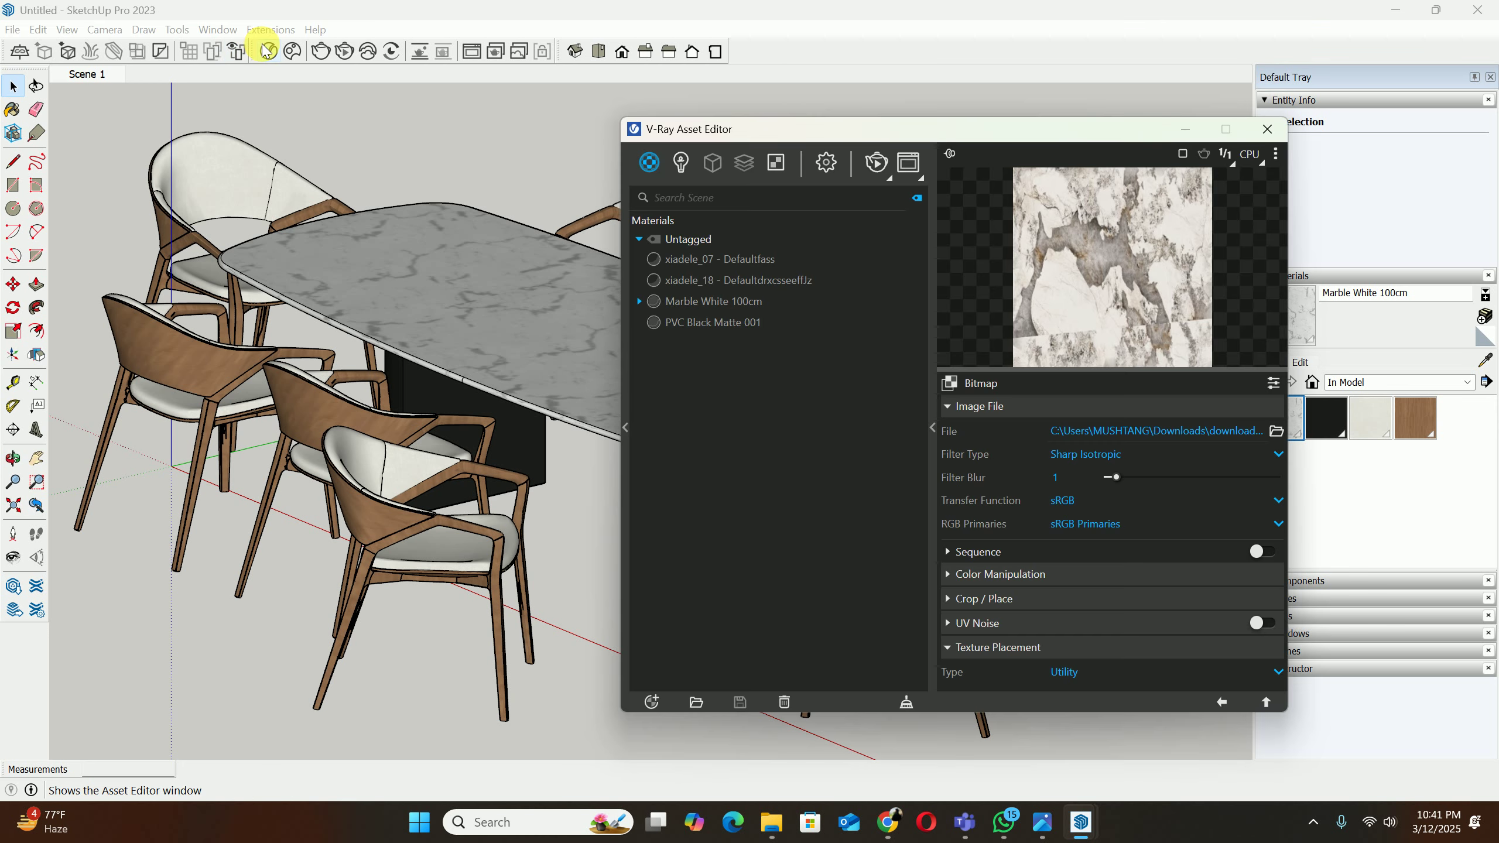
Step: Clear the diffuse texture of Marble White 100cm and add an empty Bitmap map without choosing an image file
left_click(723, 301)
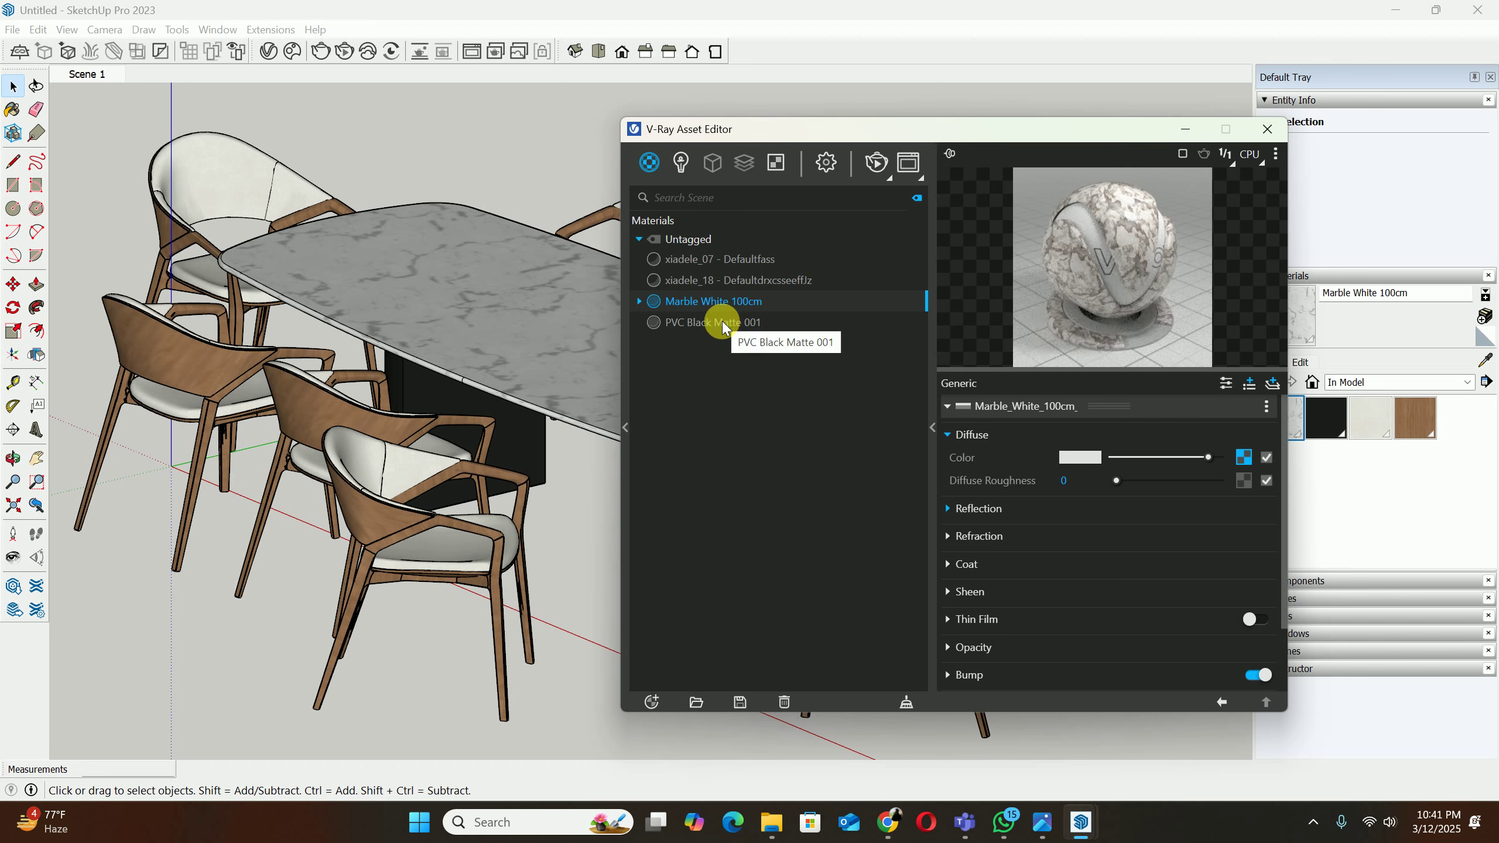
right_click(1242, 459)
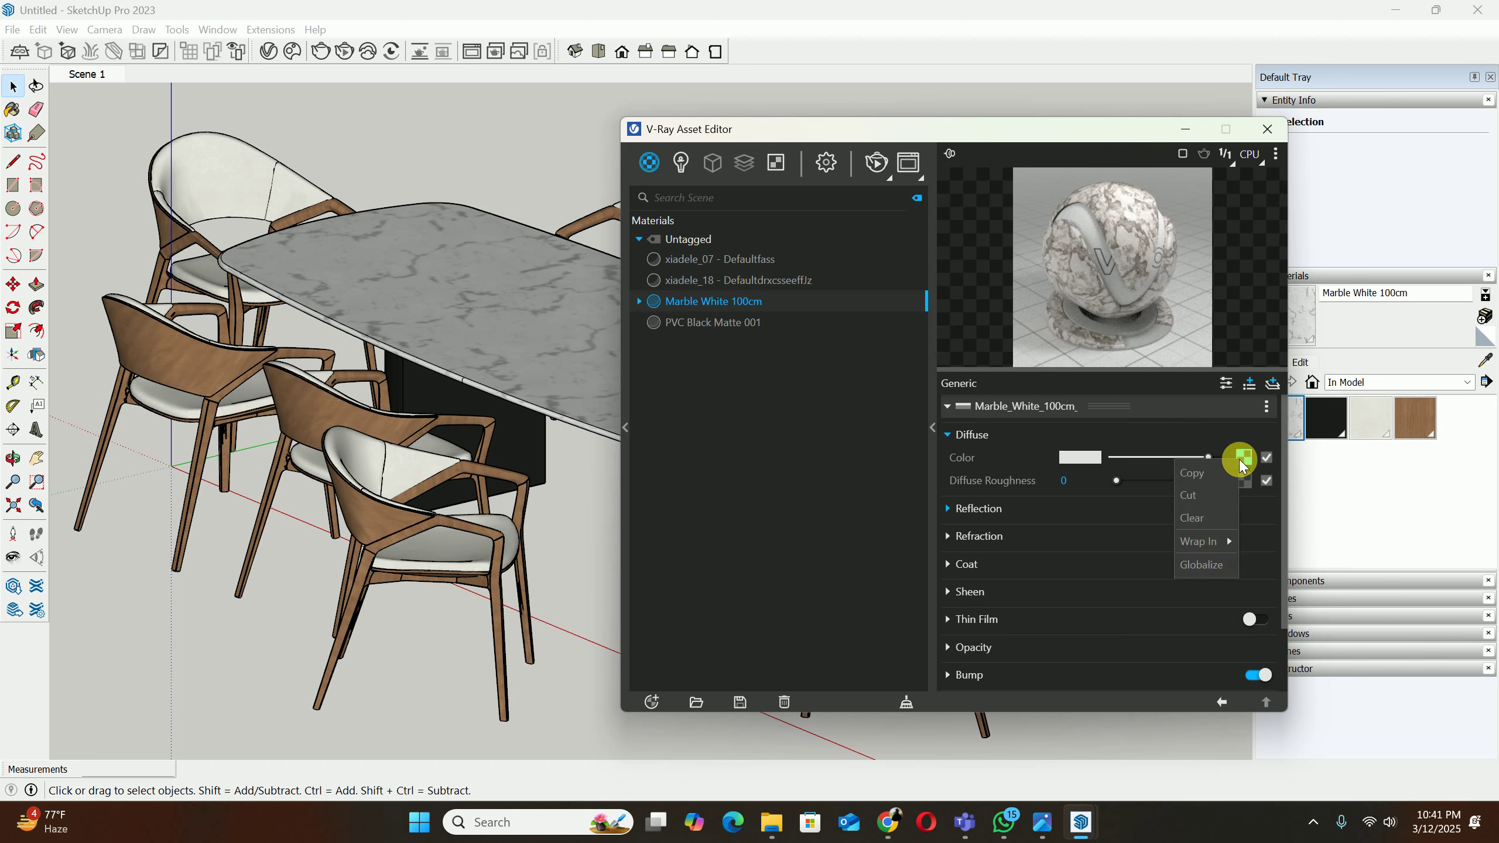
left_click(1193, 520)
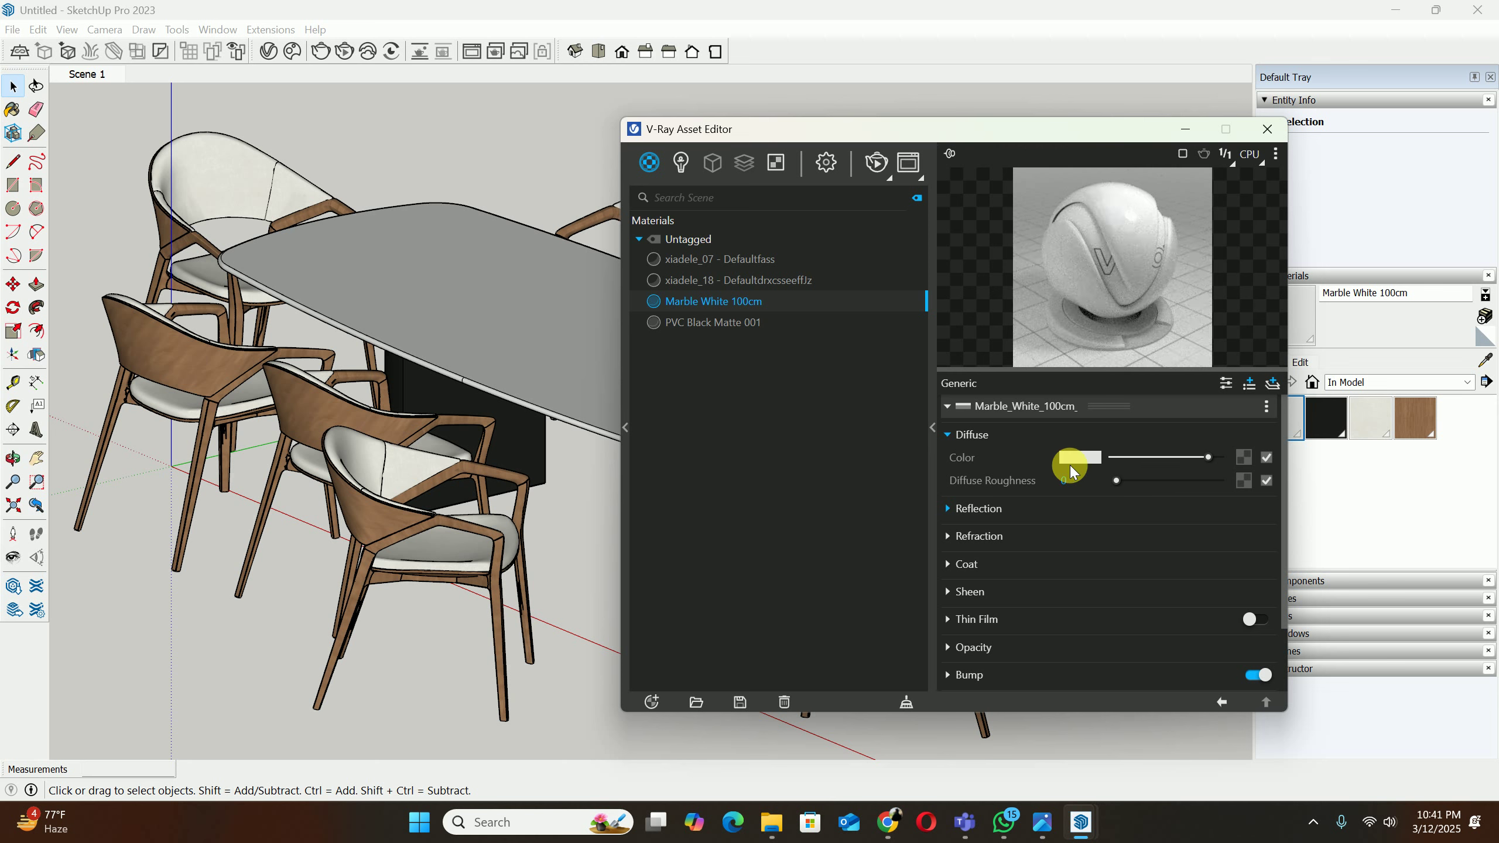
left_click(1242, 458)
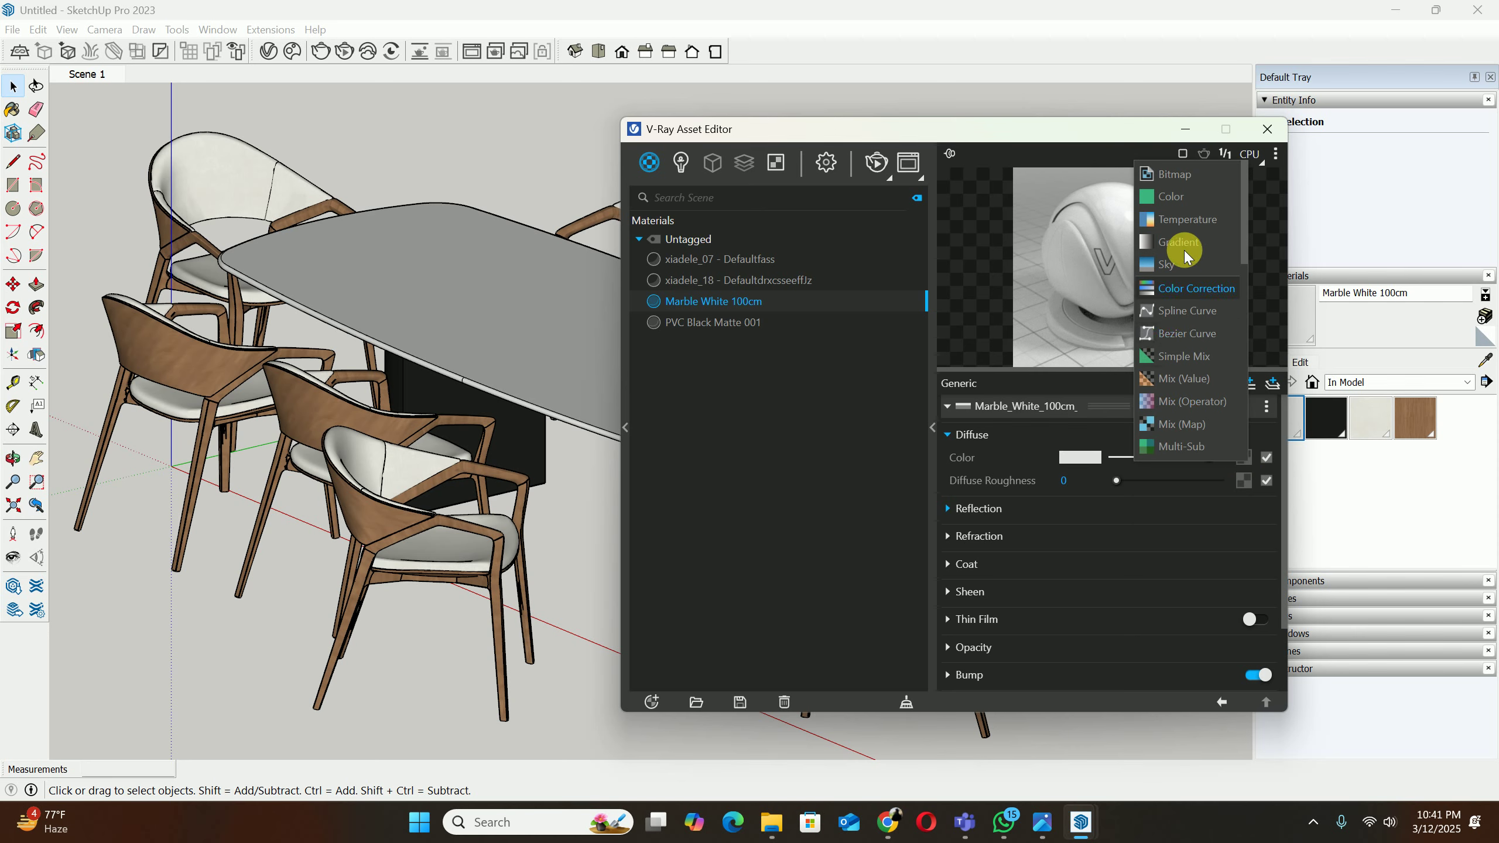
left_click(1158, 172)
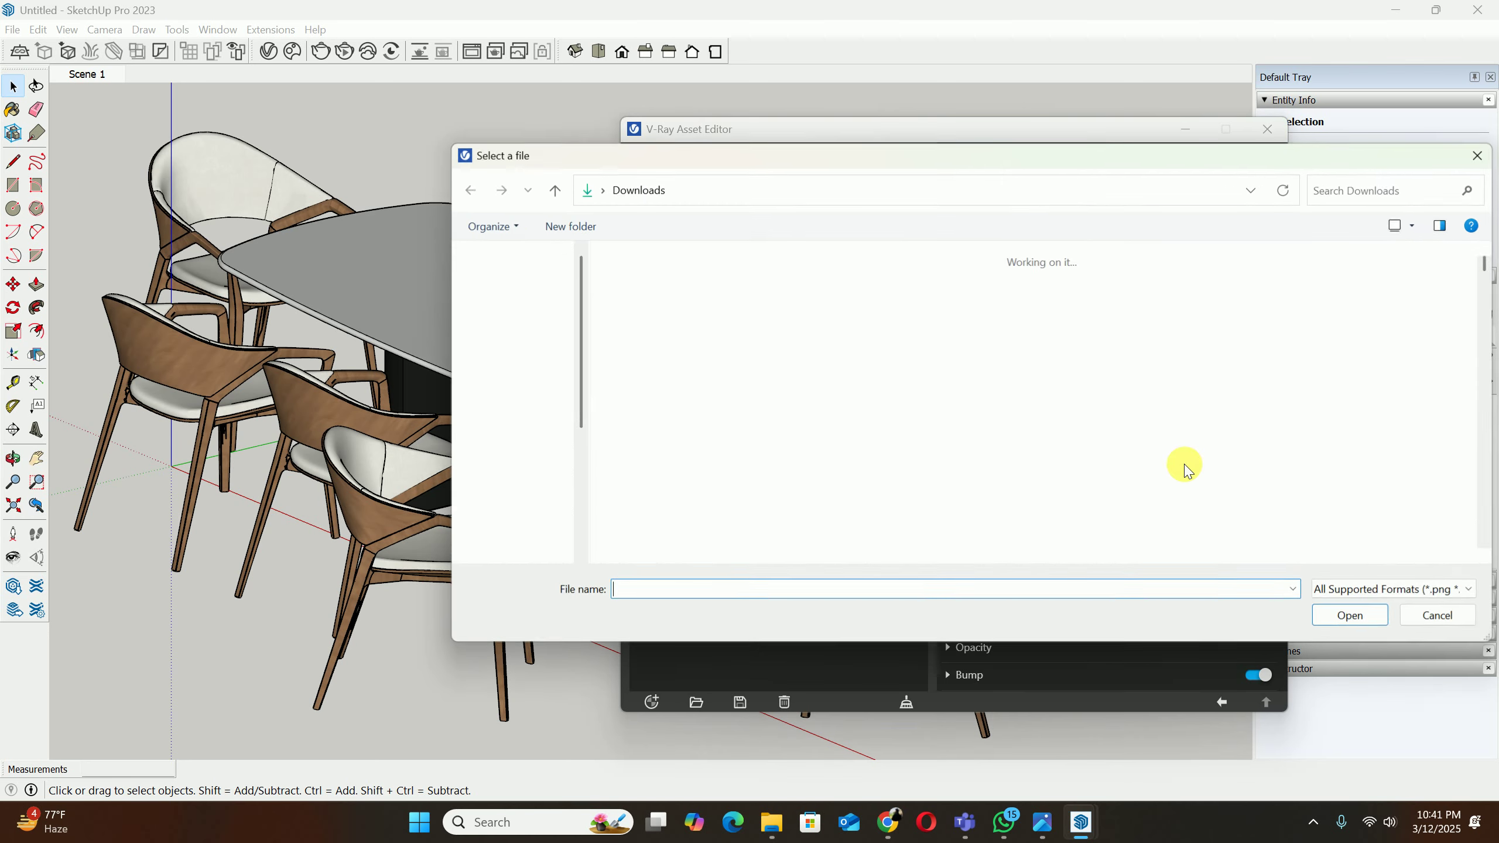
left_click(1438, 617)
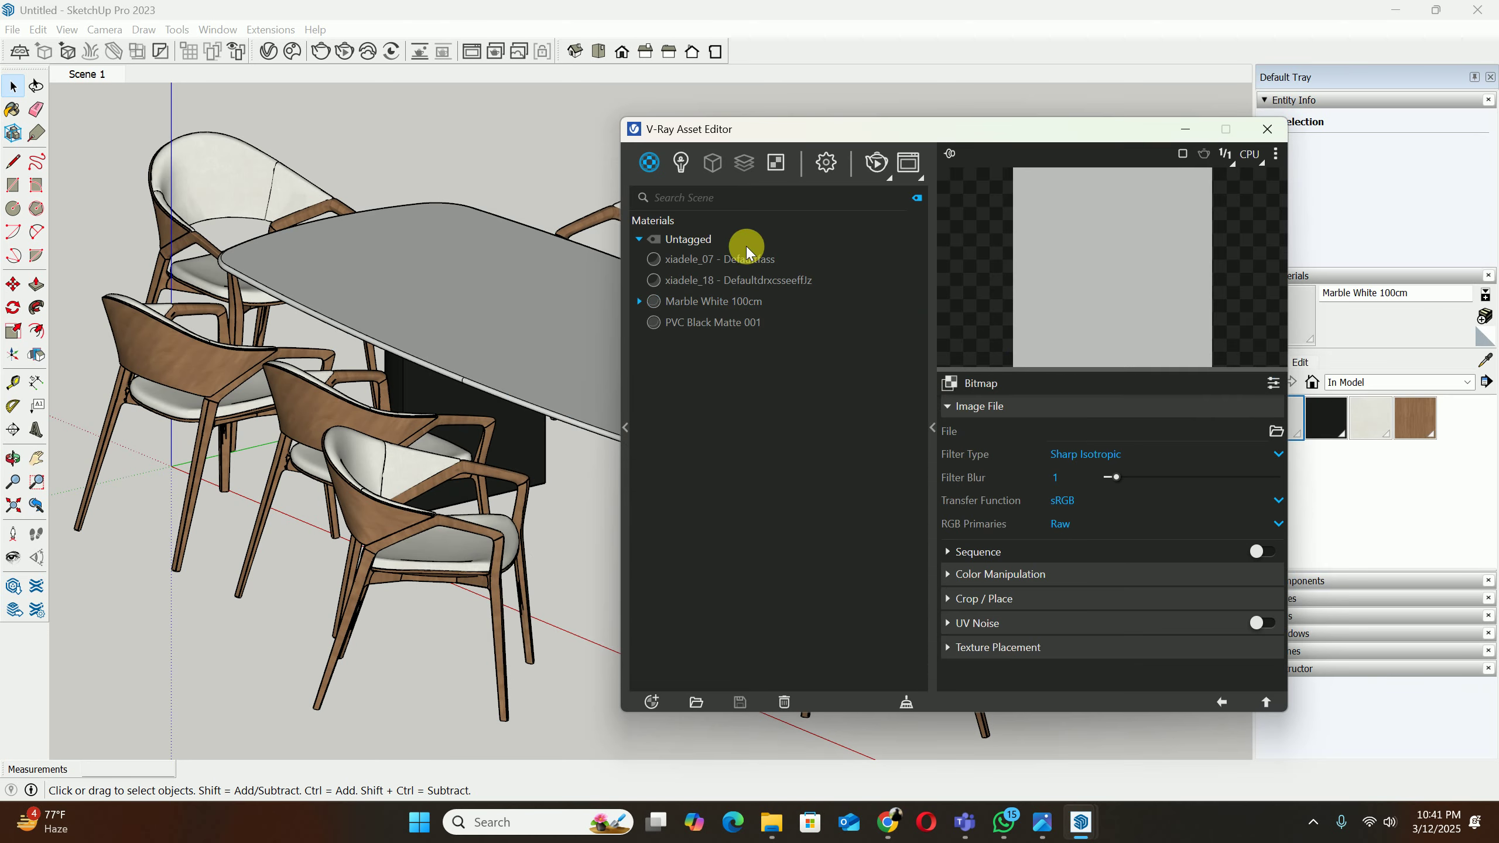
Step: Delete the Marble White 100cm material permanently from the scene and close the V-Ray Asset Editor
right_click(708, 301)
left_click(744, 471)
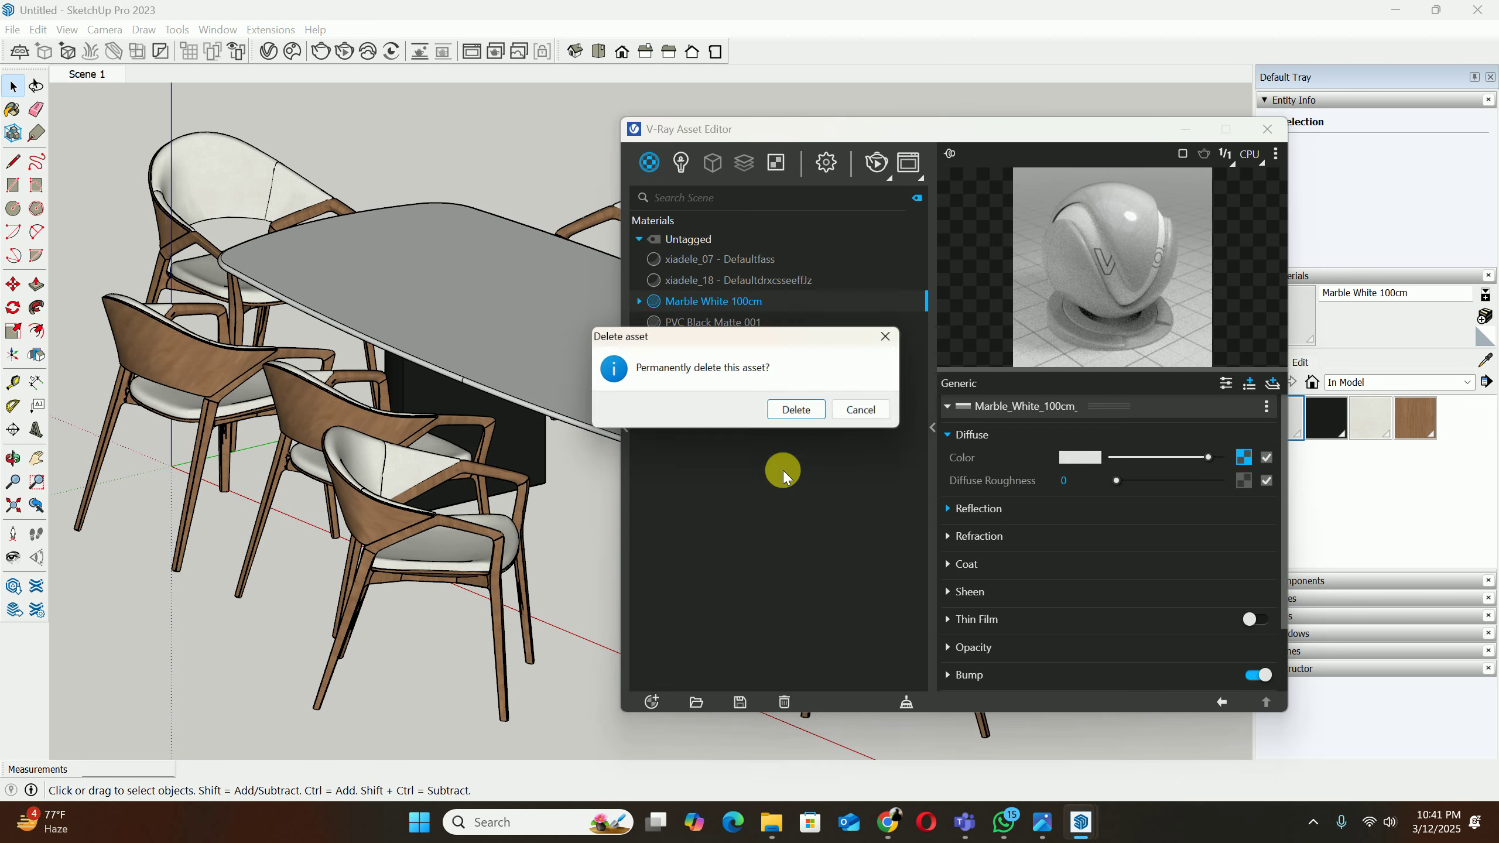
left_click(798, 411)
left_click(1267, 129)
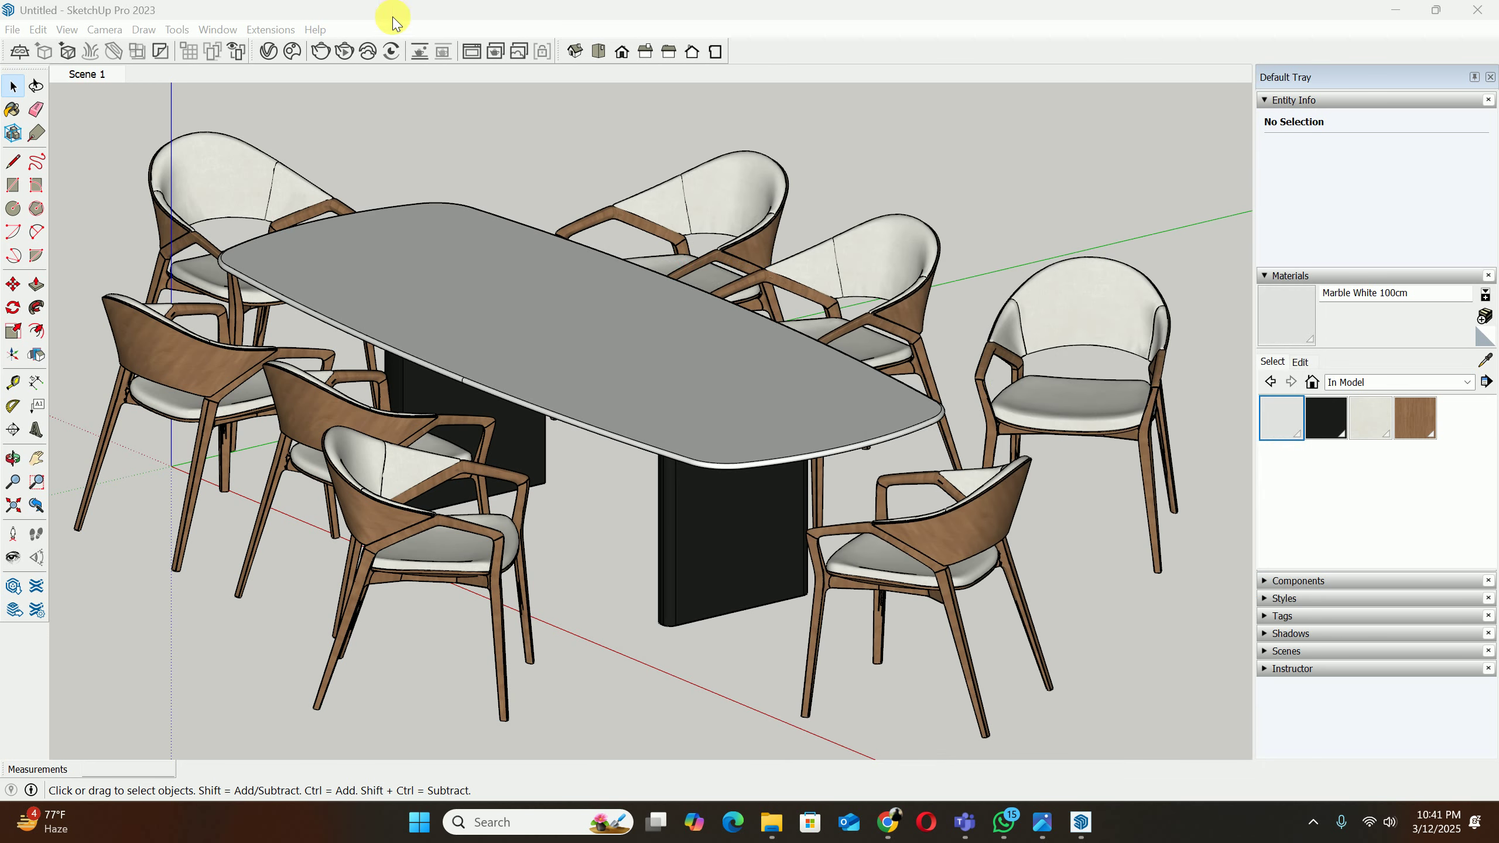
Step: Import the Marble White 100cm stone material from Chaos Cosmos and check it in the V-Ray Asset Editor
left_click(290, 52)
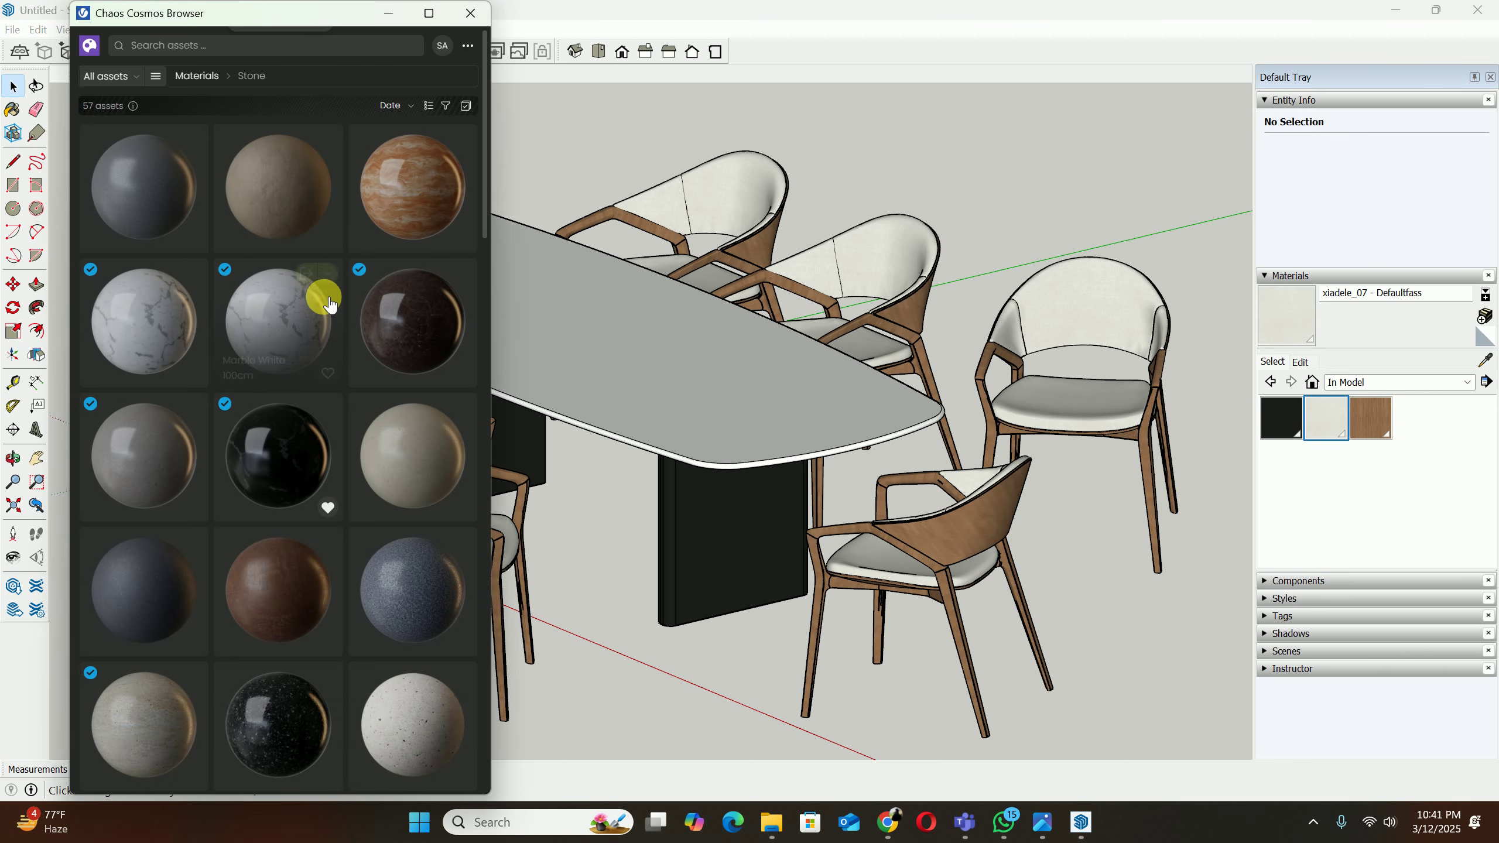
mouse_move(346, 305)
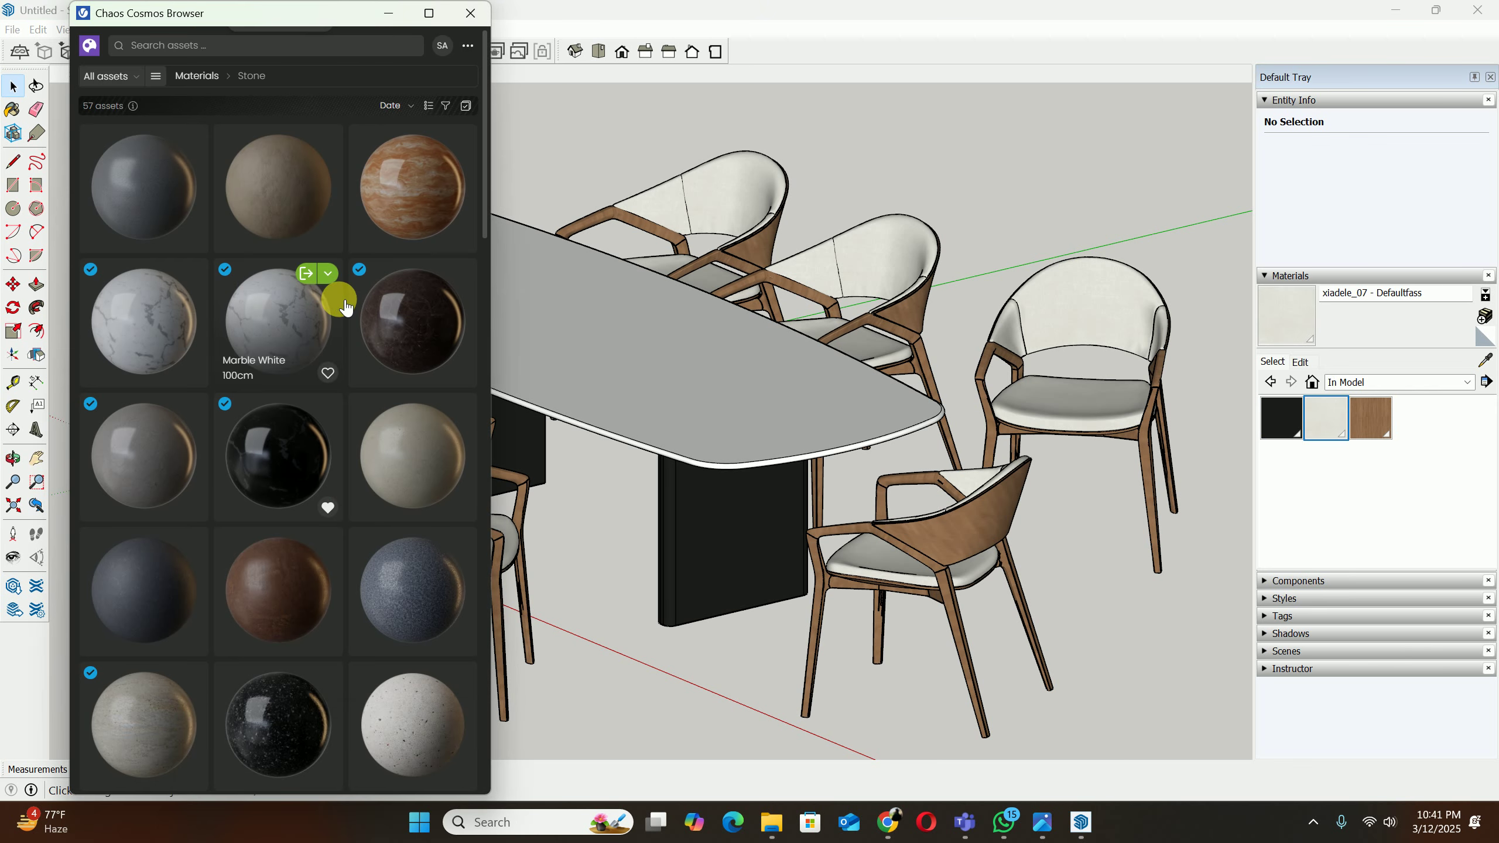
left_click(310, 279)
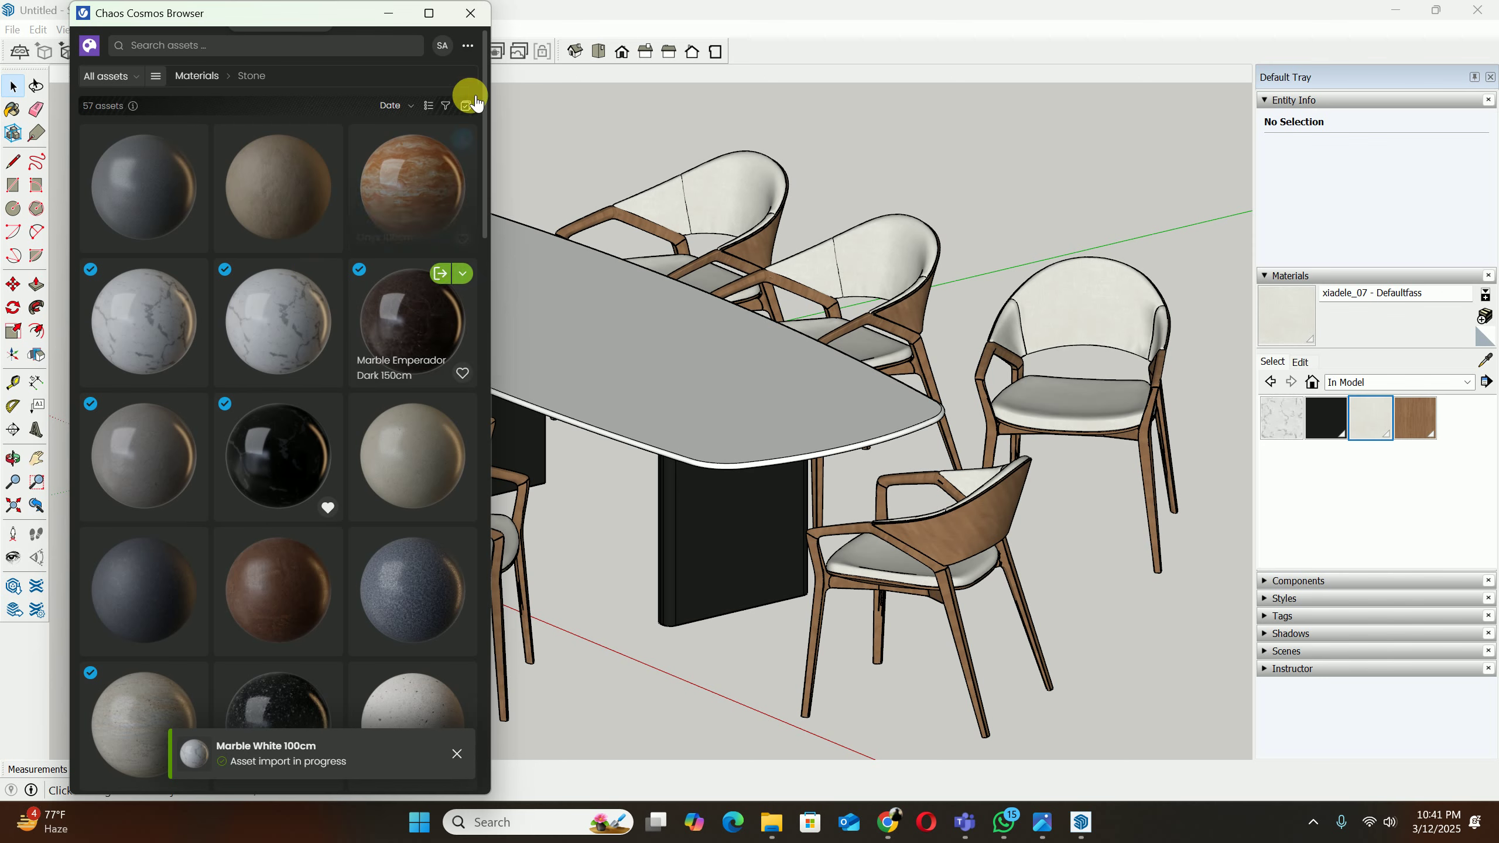
left_click(470, 13)
left_click(267, 52)
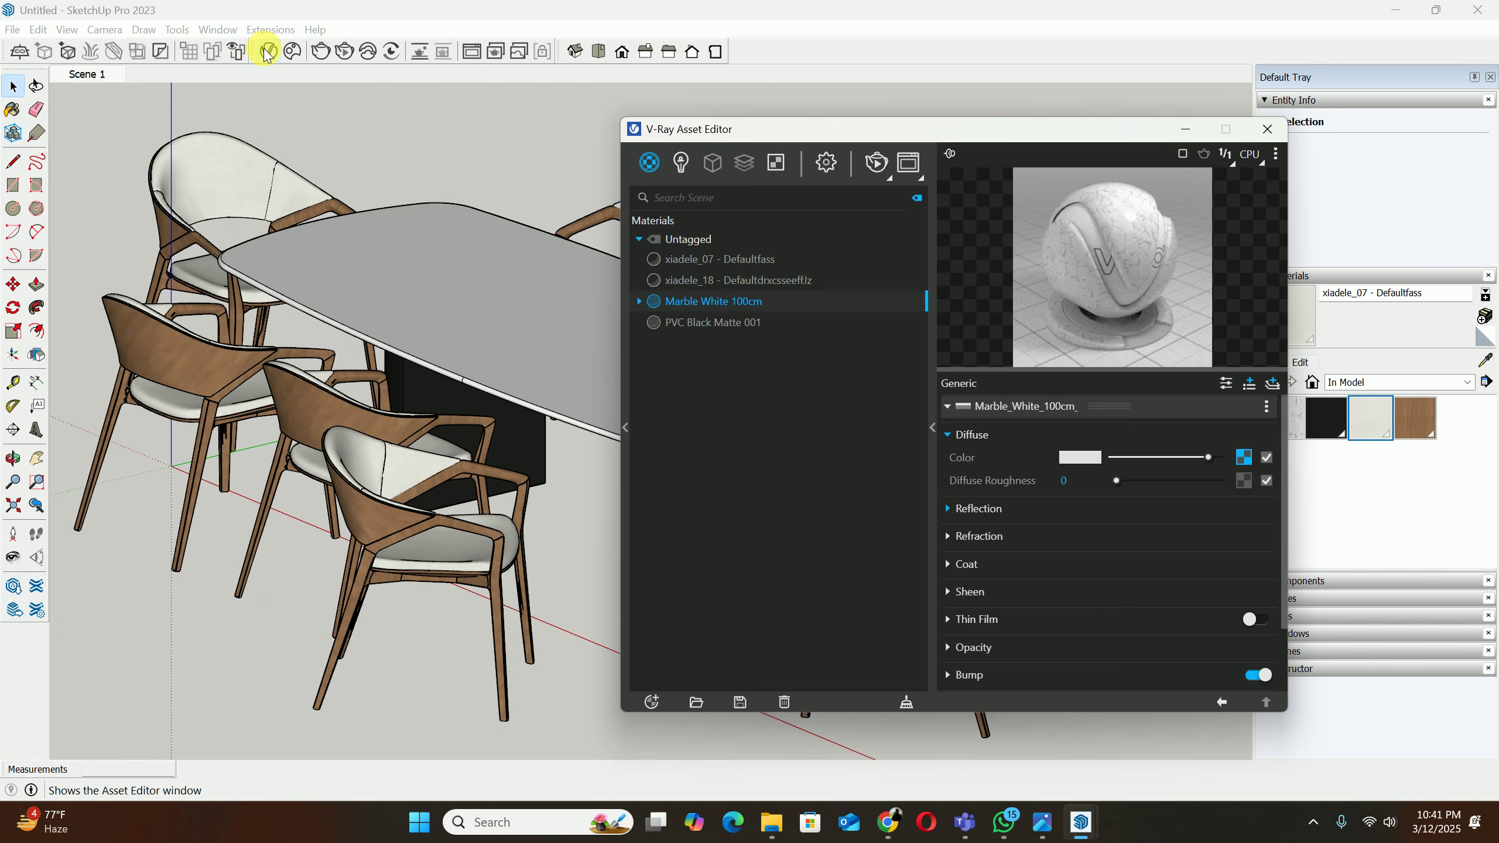
left_click(1267, 129)
Step: Open the tabletop group and paint its top face, underside and edge faces with the Marble White 100cm material
double_click(662, 384)
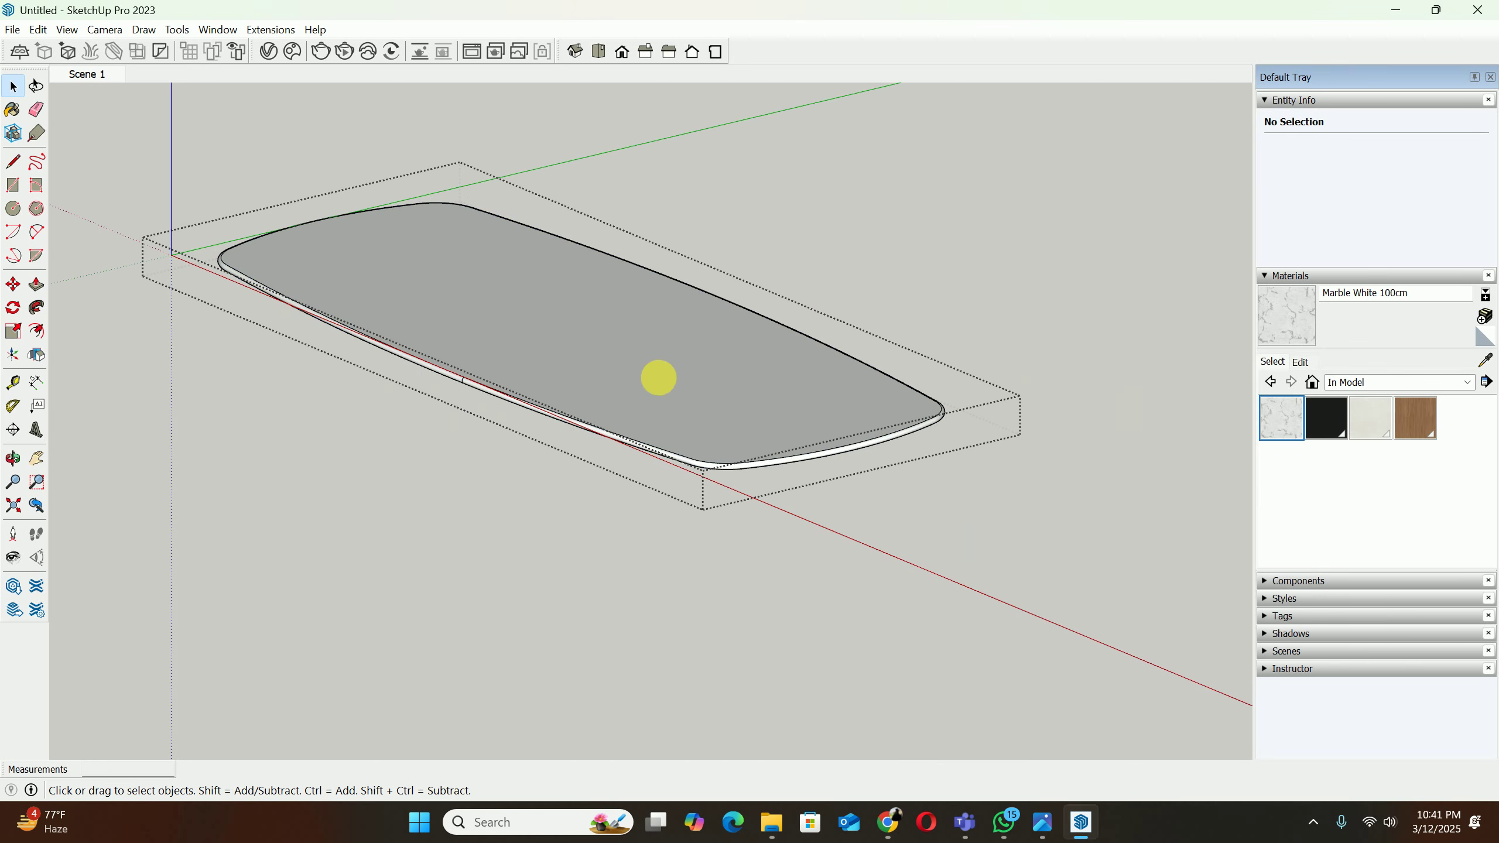
scroll(690, 431, "up", 6)
left_click(1271, 361)
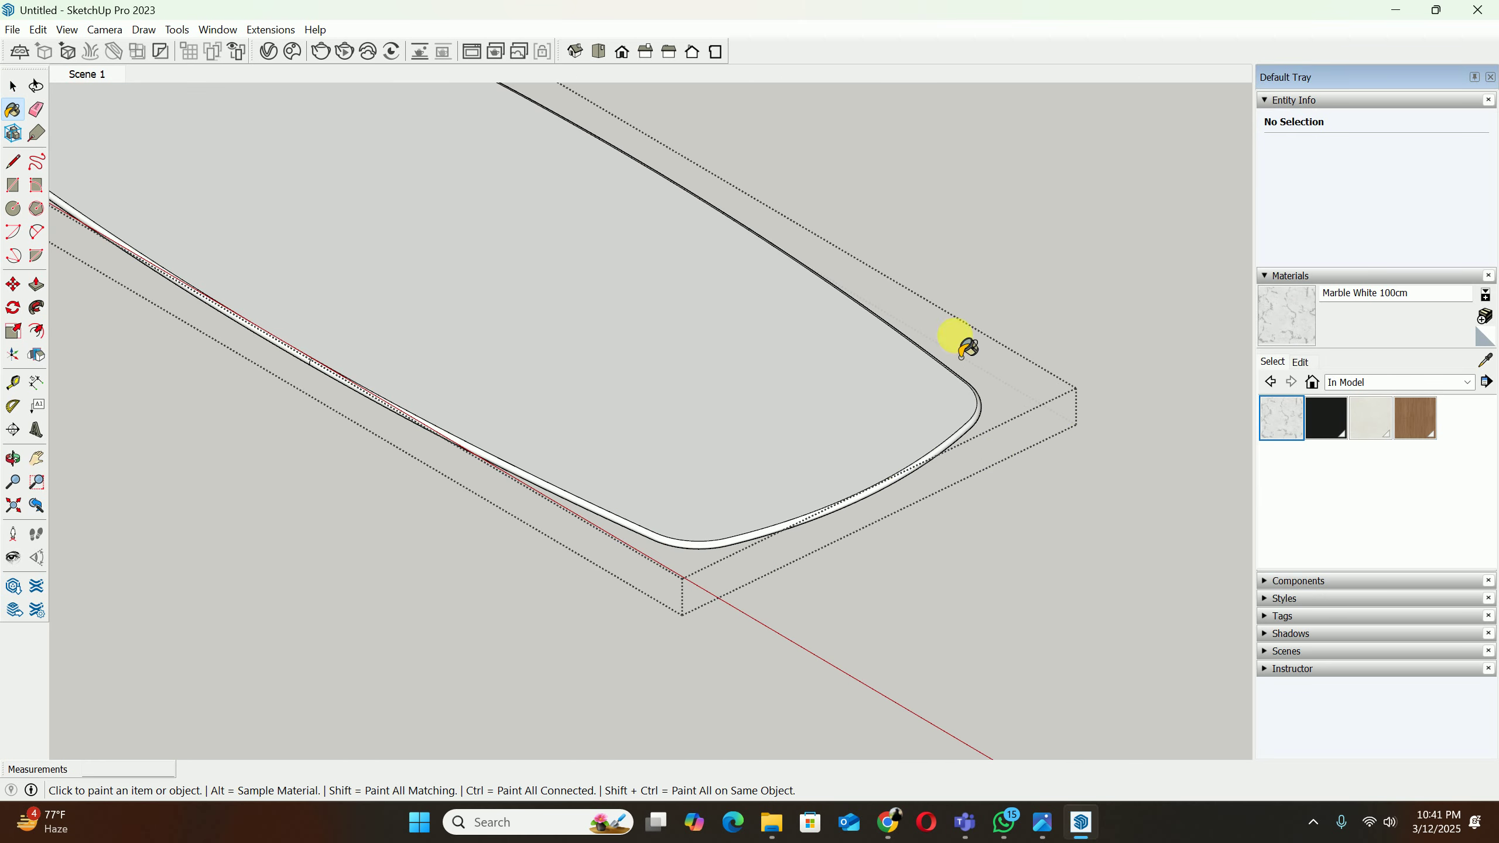
left_click(778, 379)
scroll(696, 508, "up", 5)
scroll(649, 570, "up", 1)
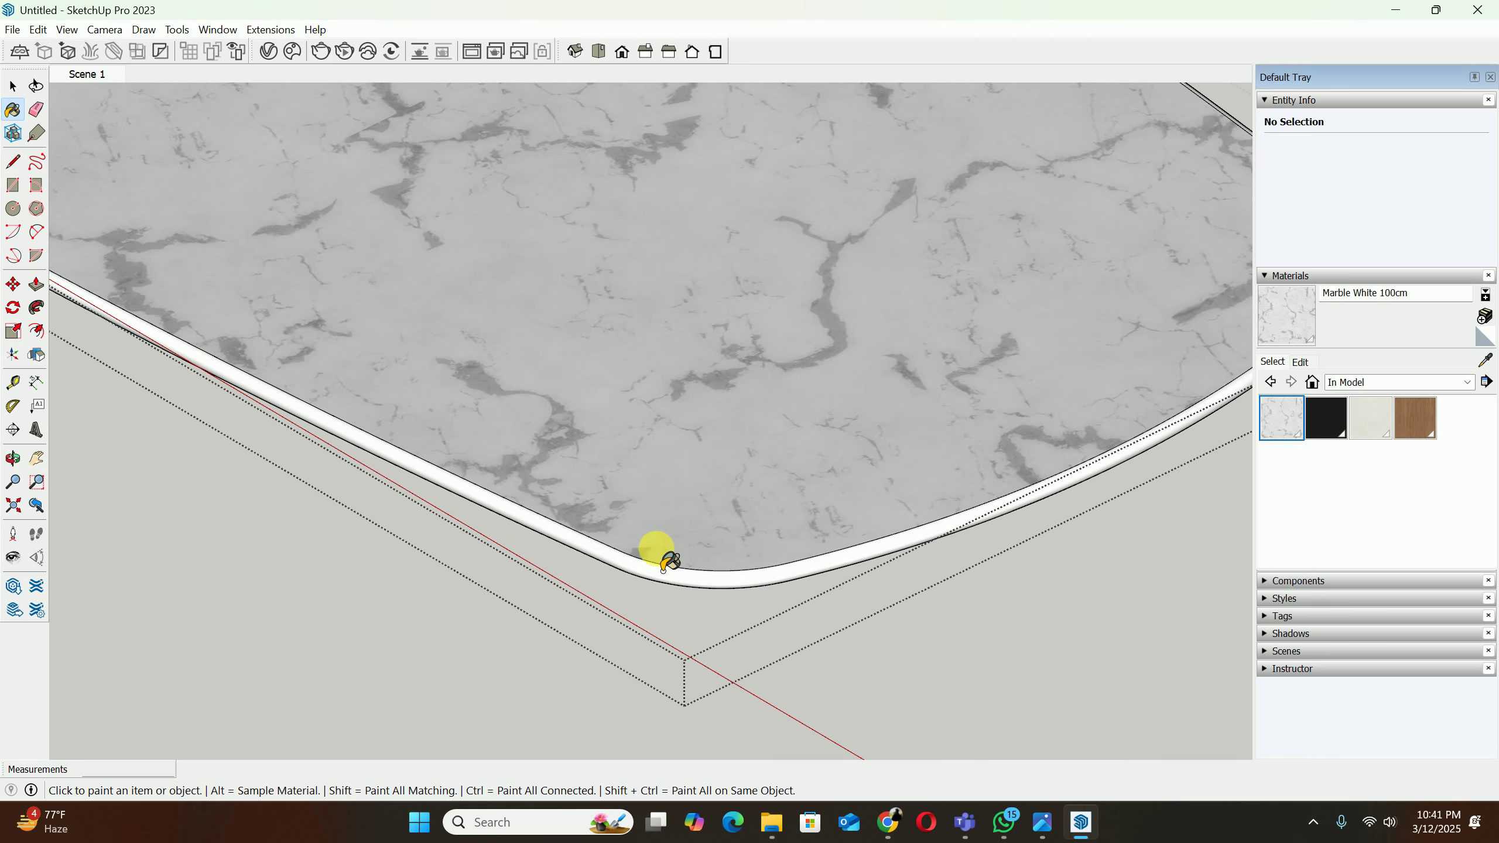
middle_click_drag(663, 545, 717, 589)
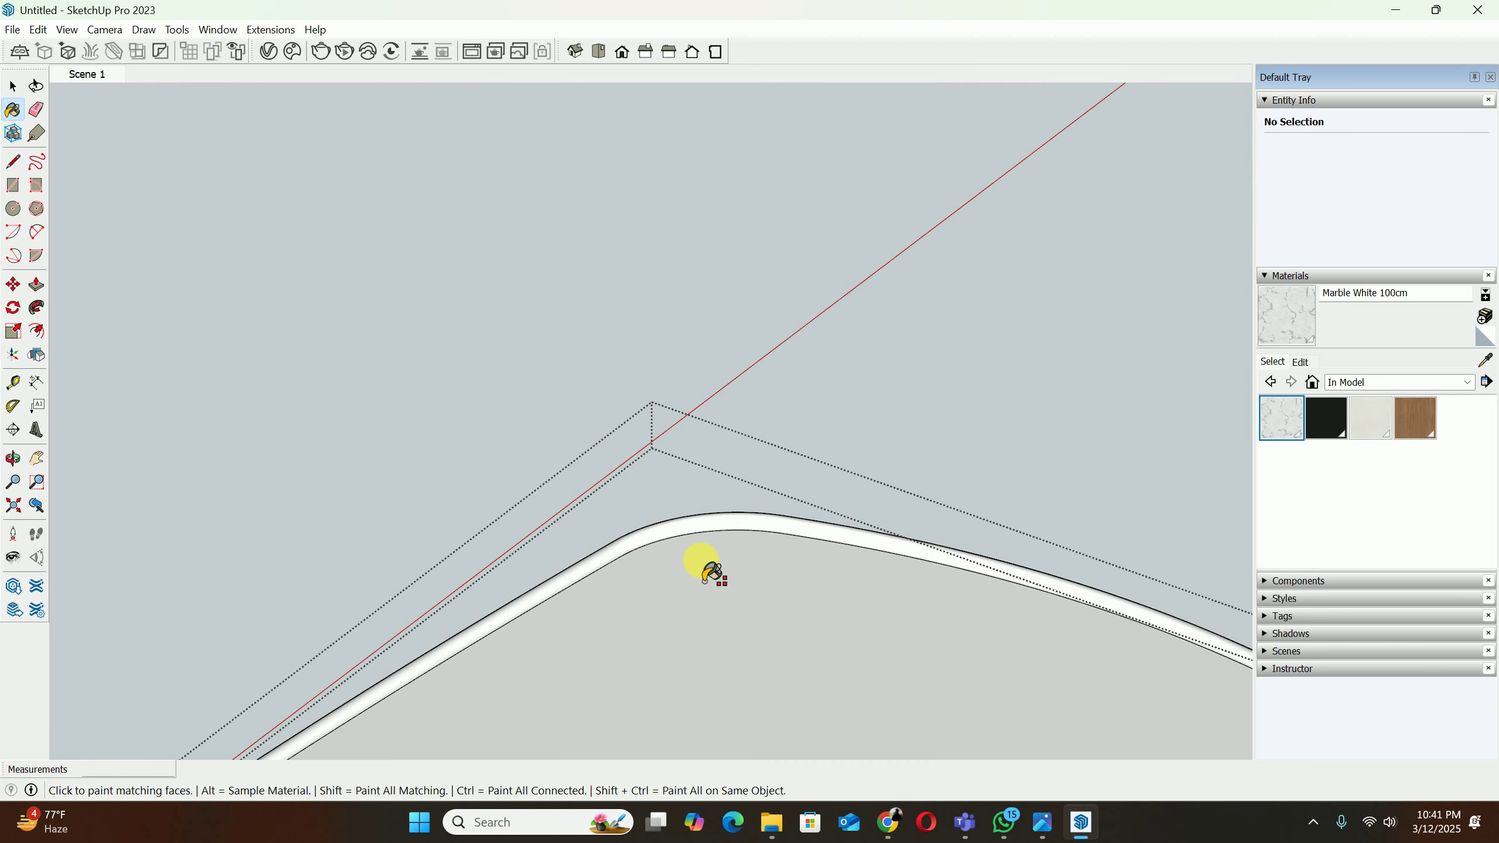
left_click(697, 376, "shift")
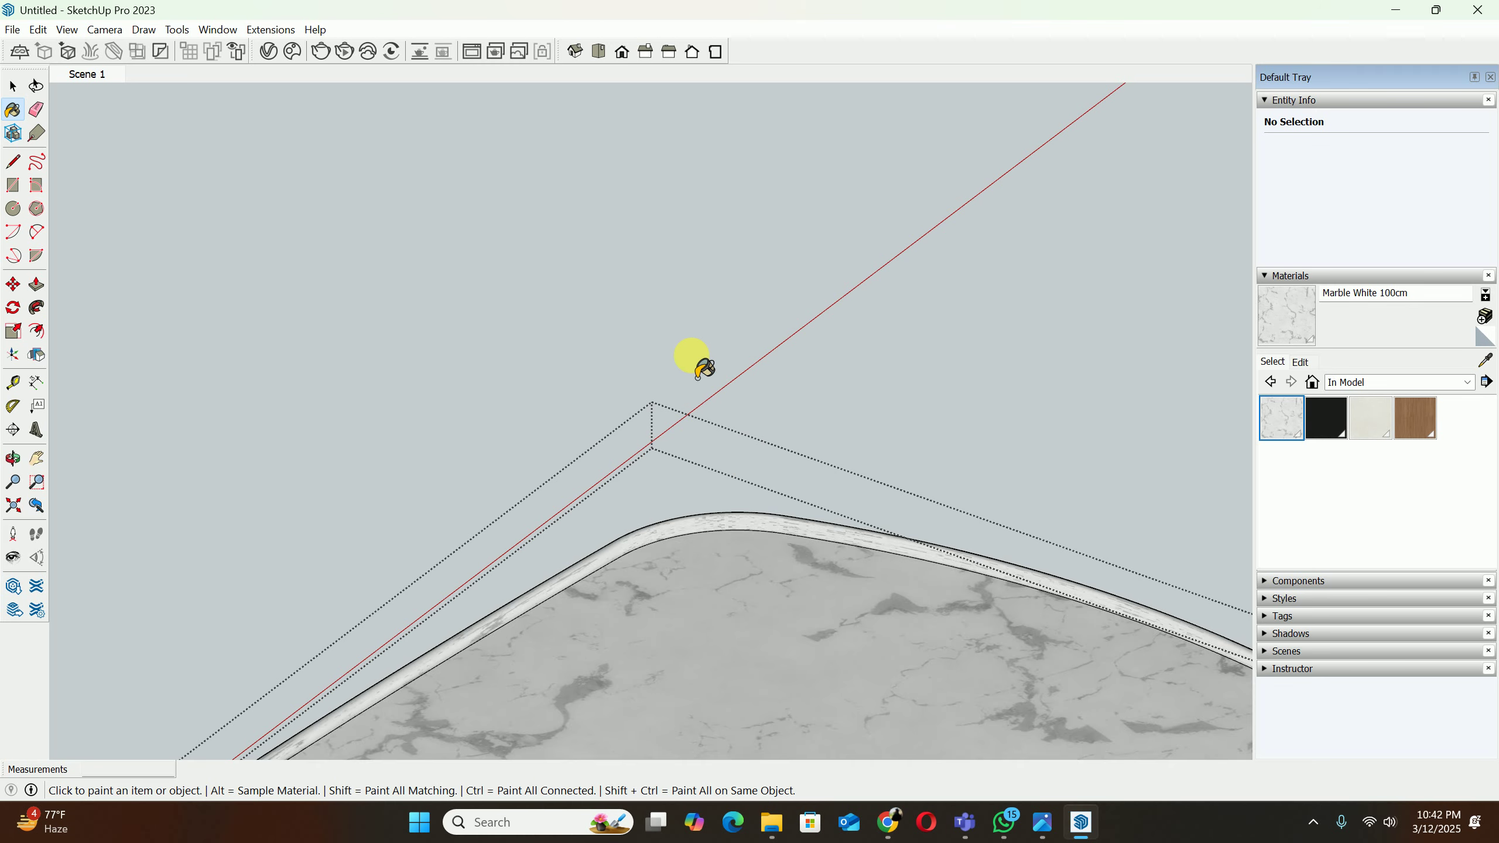
Step: Leave the Paint Bucket tool and check the marble tabletop up close and together with the whole dining set
mouse_move(704, 369)
middle_mouse_down()
mouse_move(806, 646)
mouse_move(766, 435)
mouse_move(582, 408)
middle_mouse_up()
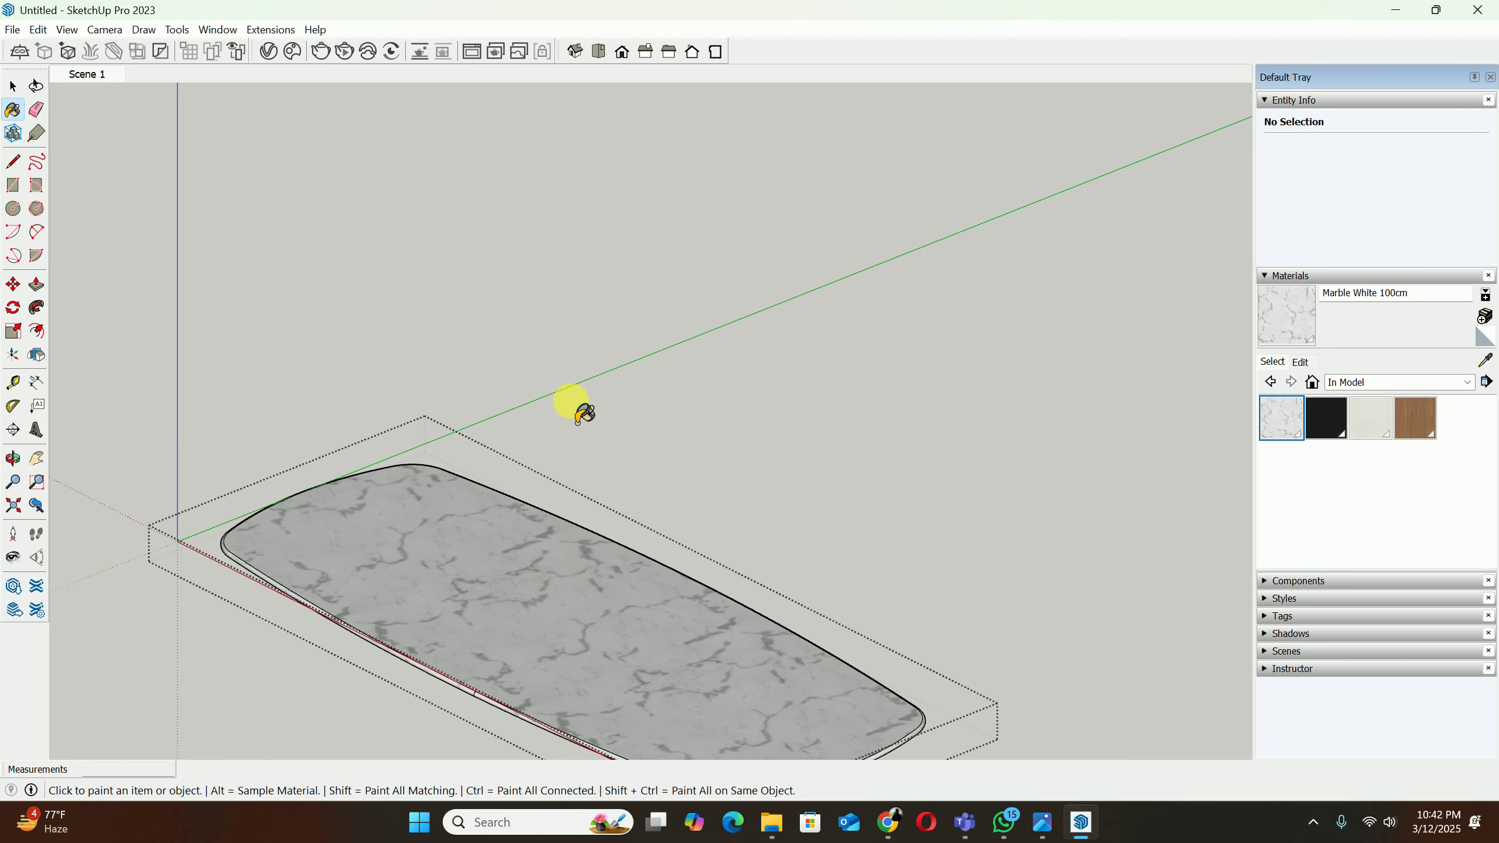
key("space")
scroll(567, 625, "up", 5)
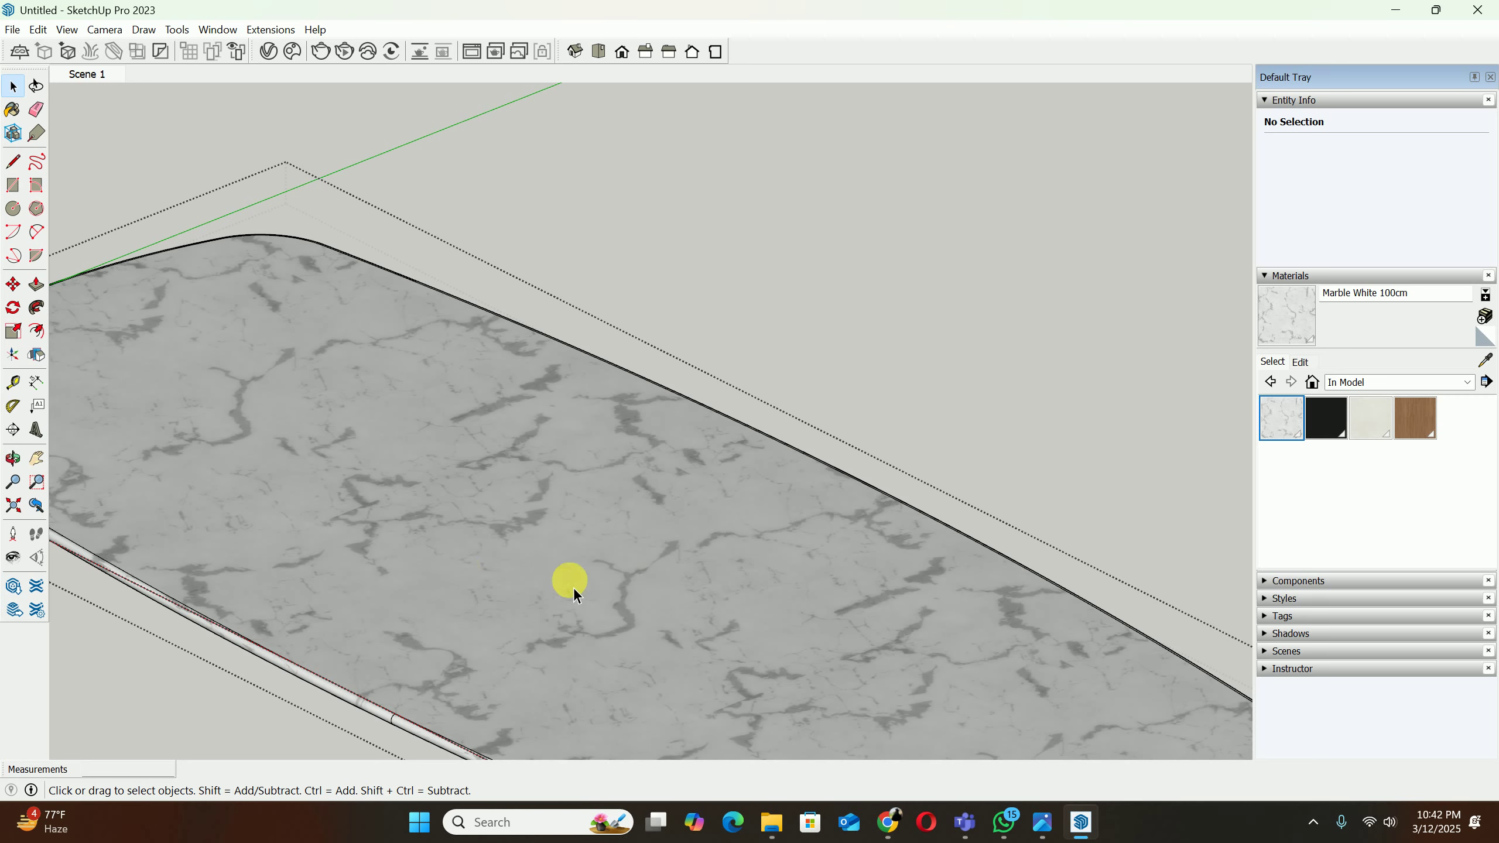
scroll(654, 311, "down", 8)
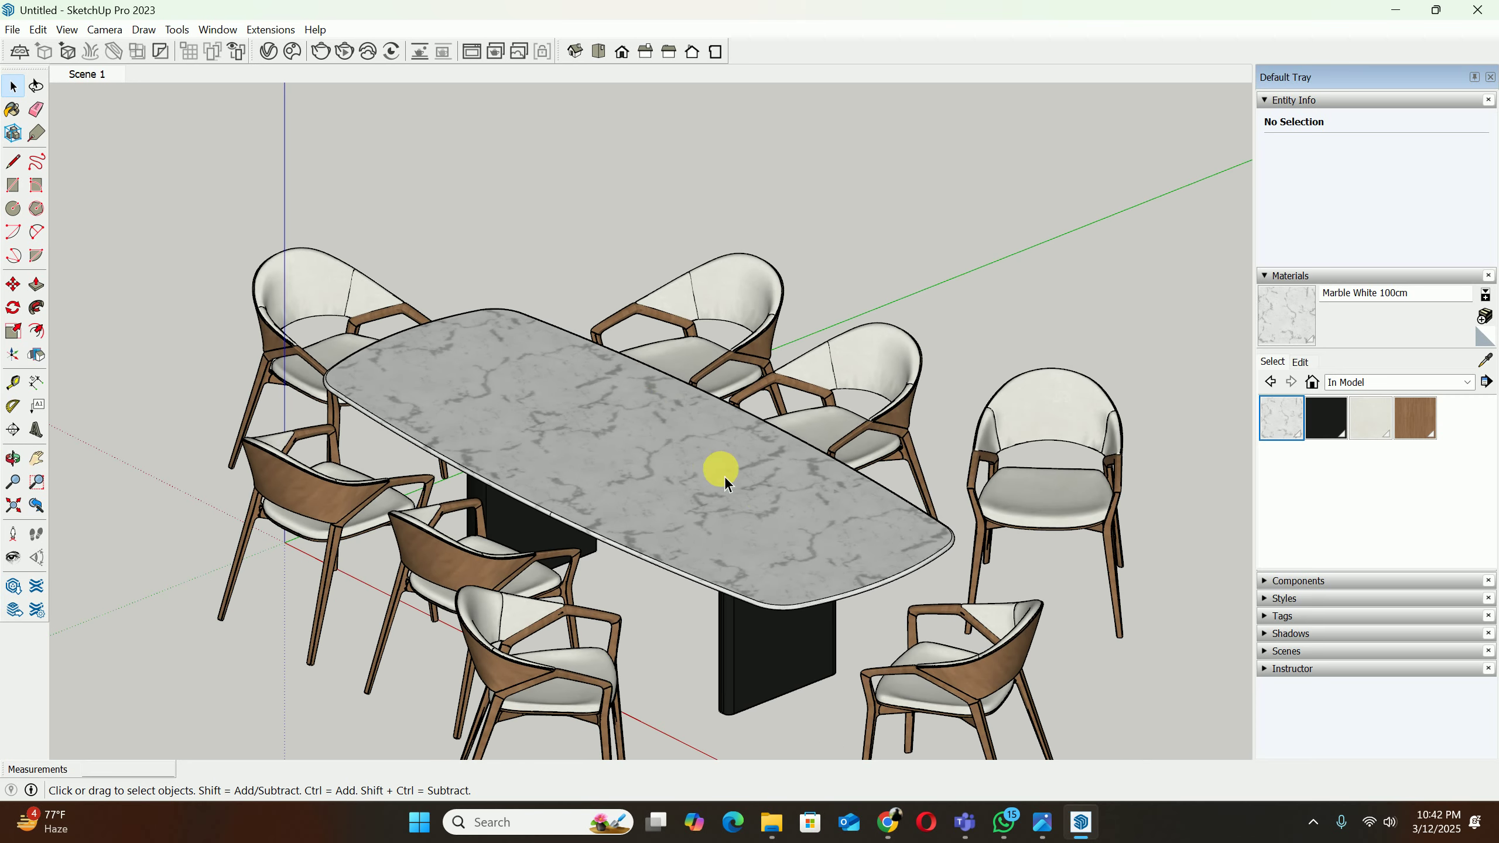
Step: Switch to the Downloads folder in File Explorer and view the marble image download - 2025-03-12T223424.735.jpeg enlarged
left_click(771, 821)
left_click(587, 243)
double_click(587, 242)
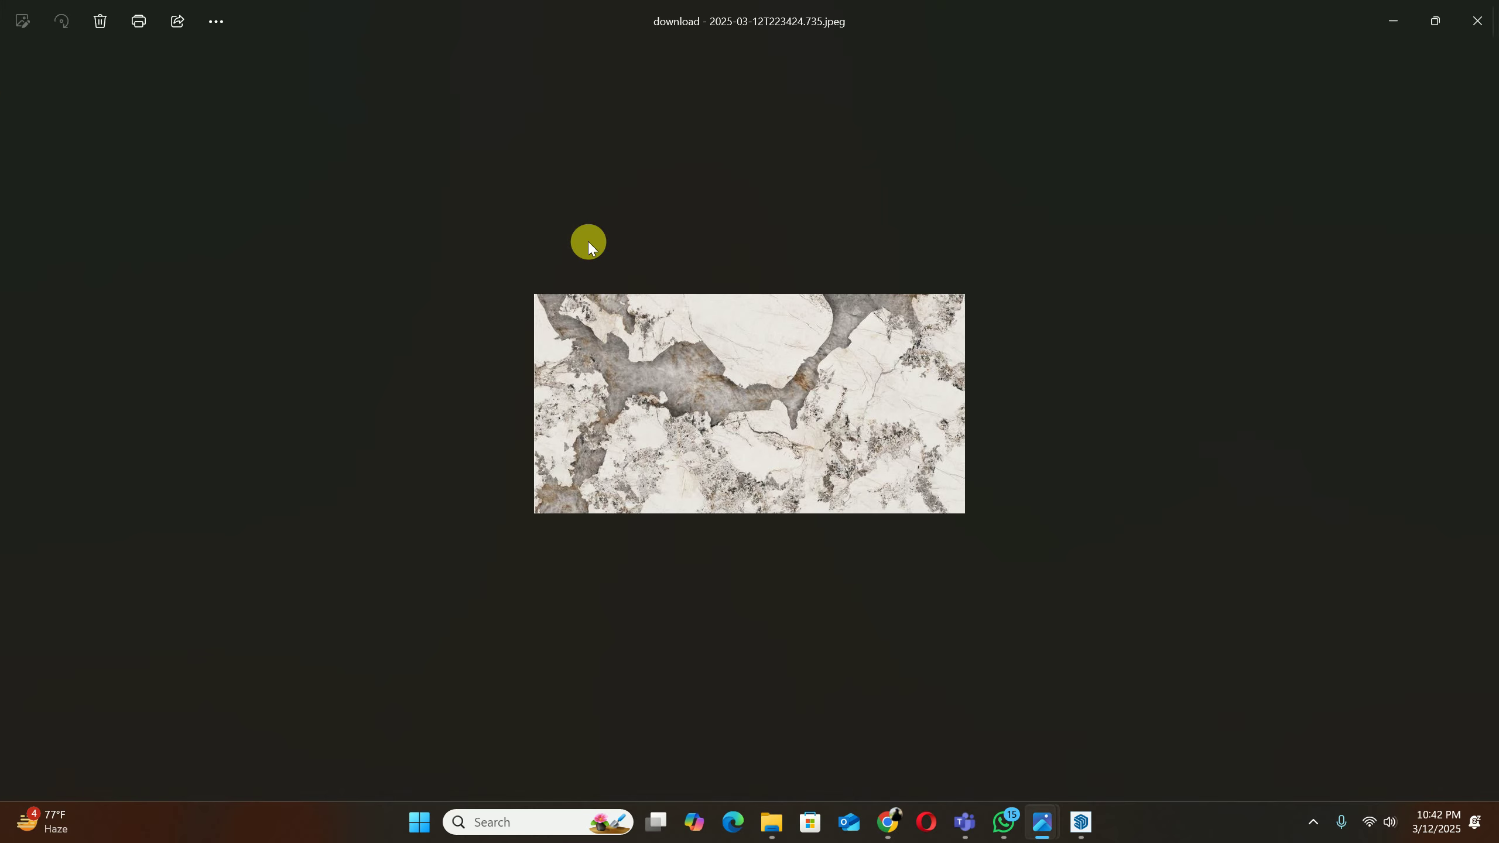
scroll(779, 365, "up", 5)
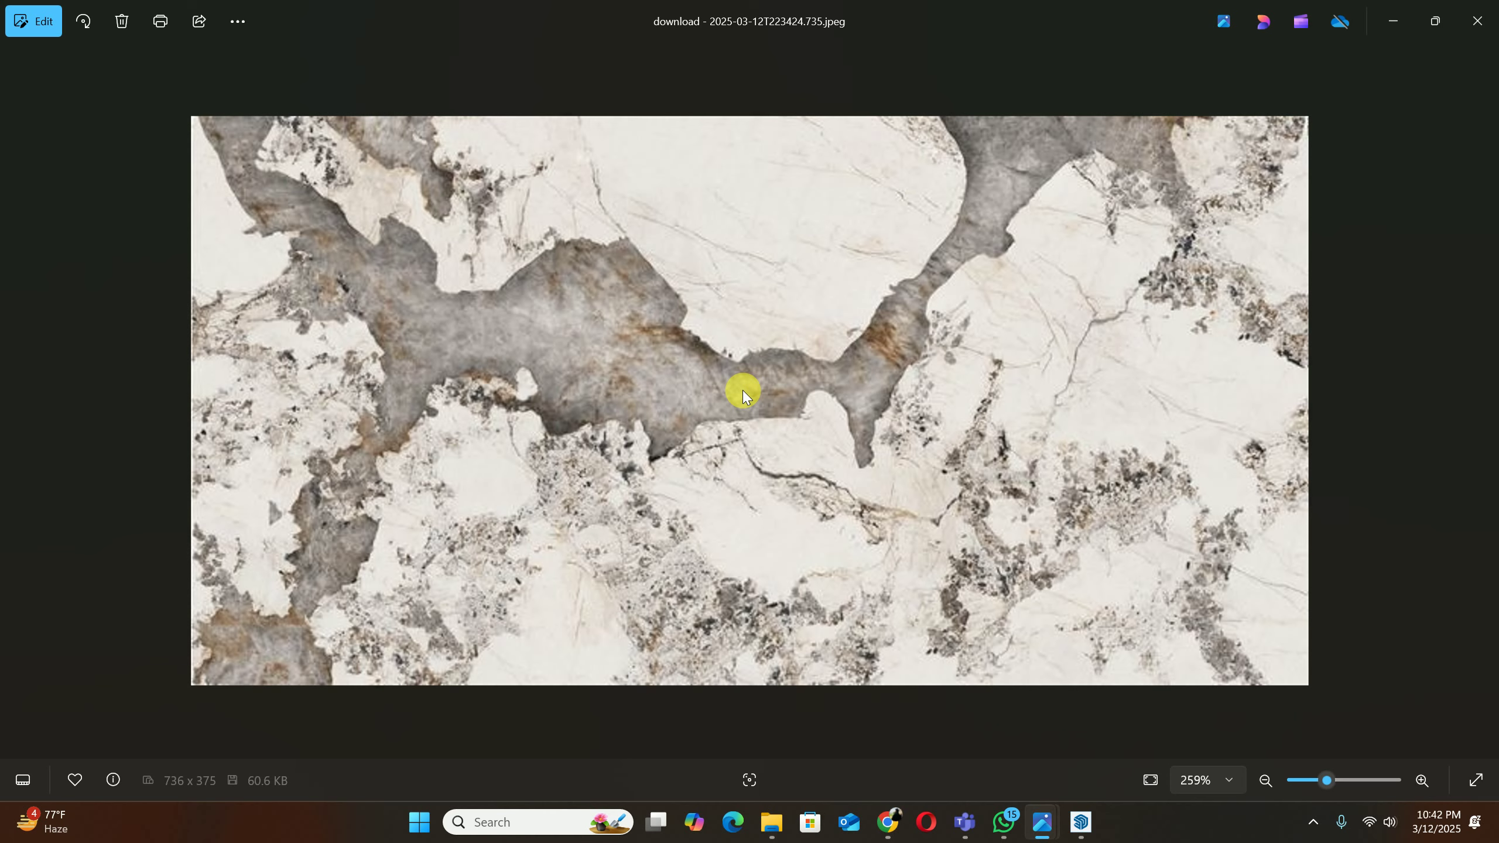
left_click(1477, 21)
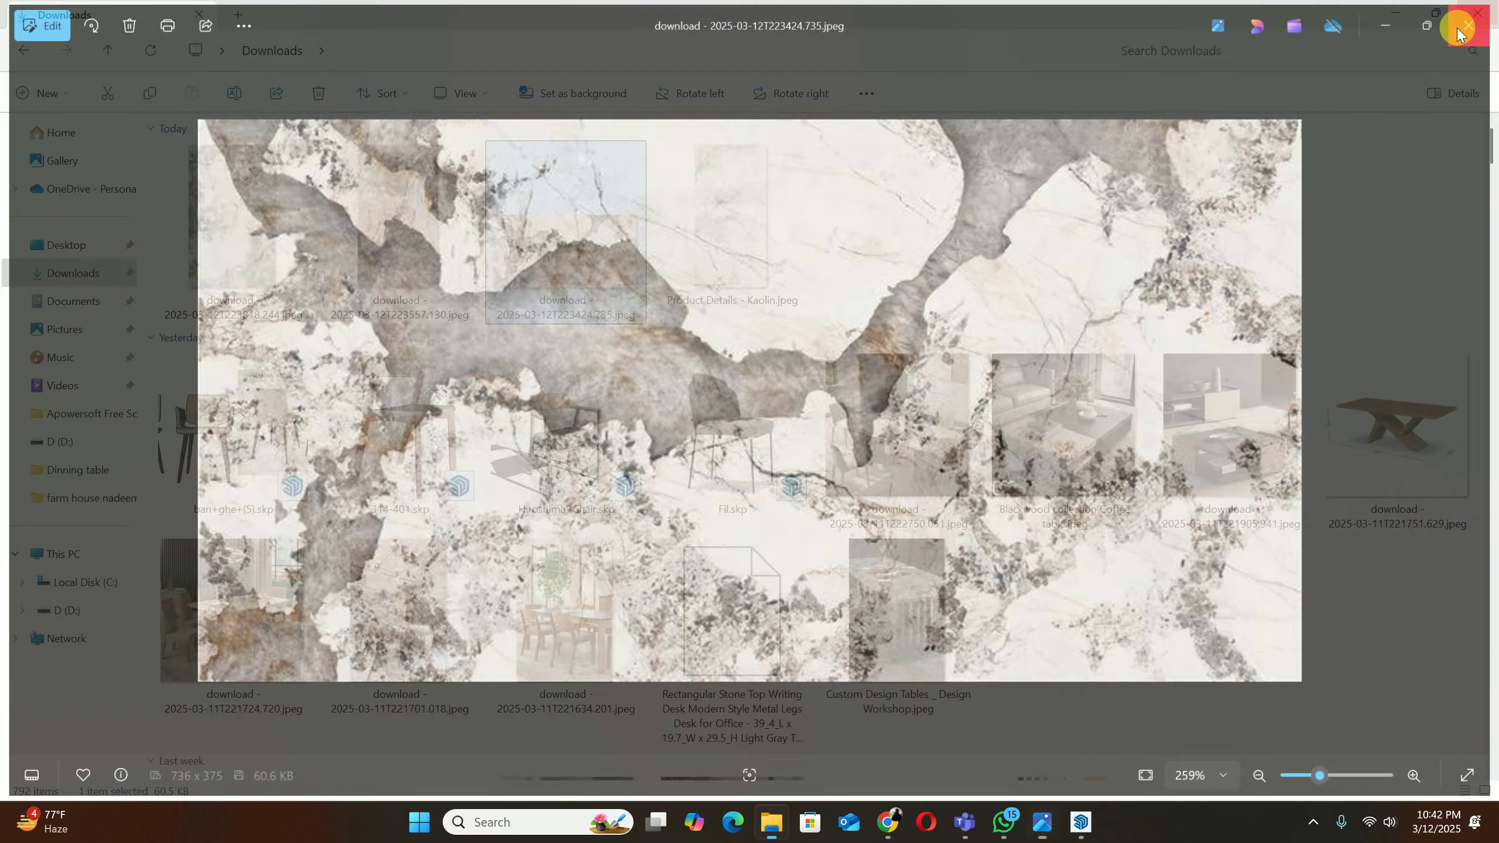
Step: View download - 2025-03-12T223818.244.jpeg enlarged and look through the following downloaded images up to the Blackwood coffee table picture
double_click(267, 229)
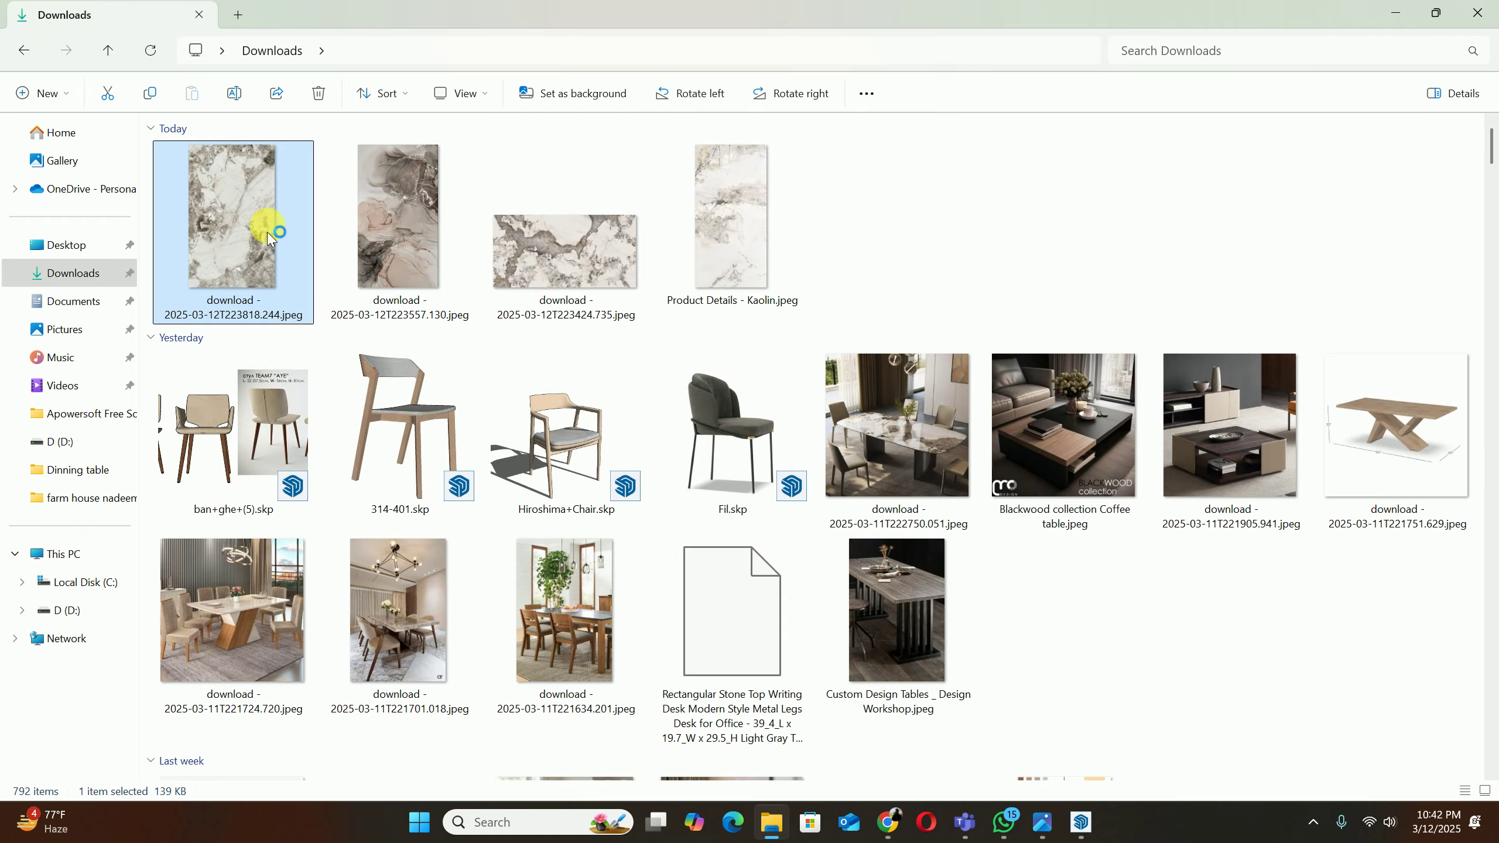
scroll(865, 537, "up", 4)
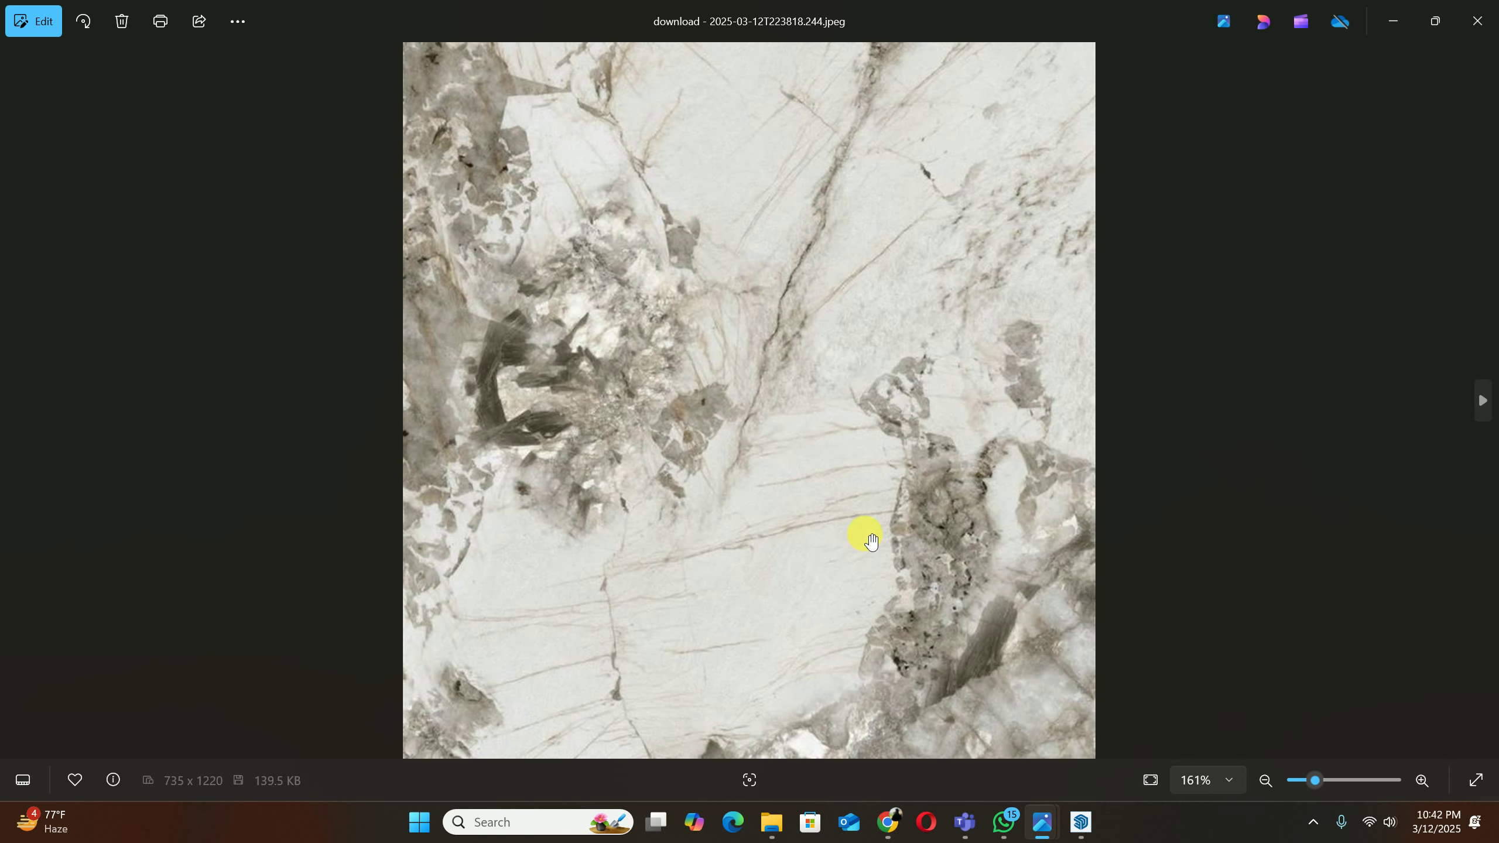
scroll(868, 535, "down", 4)
key("Right")
key("Right")
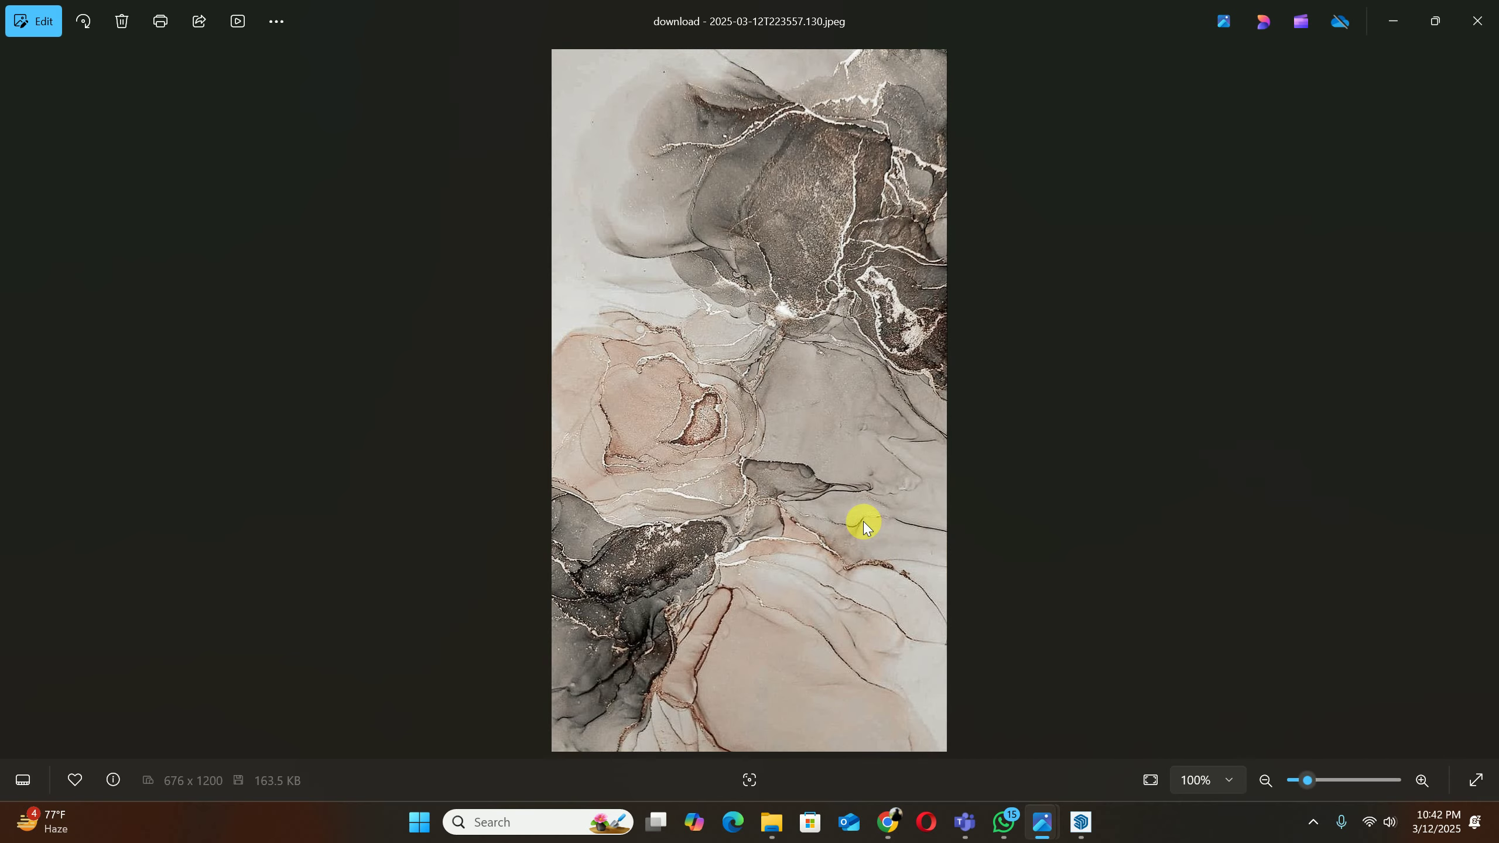
key("Right")
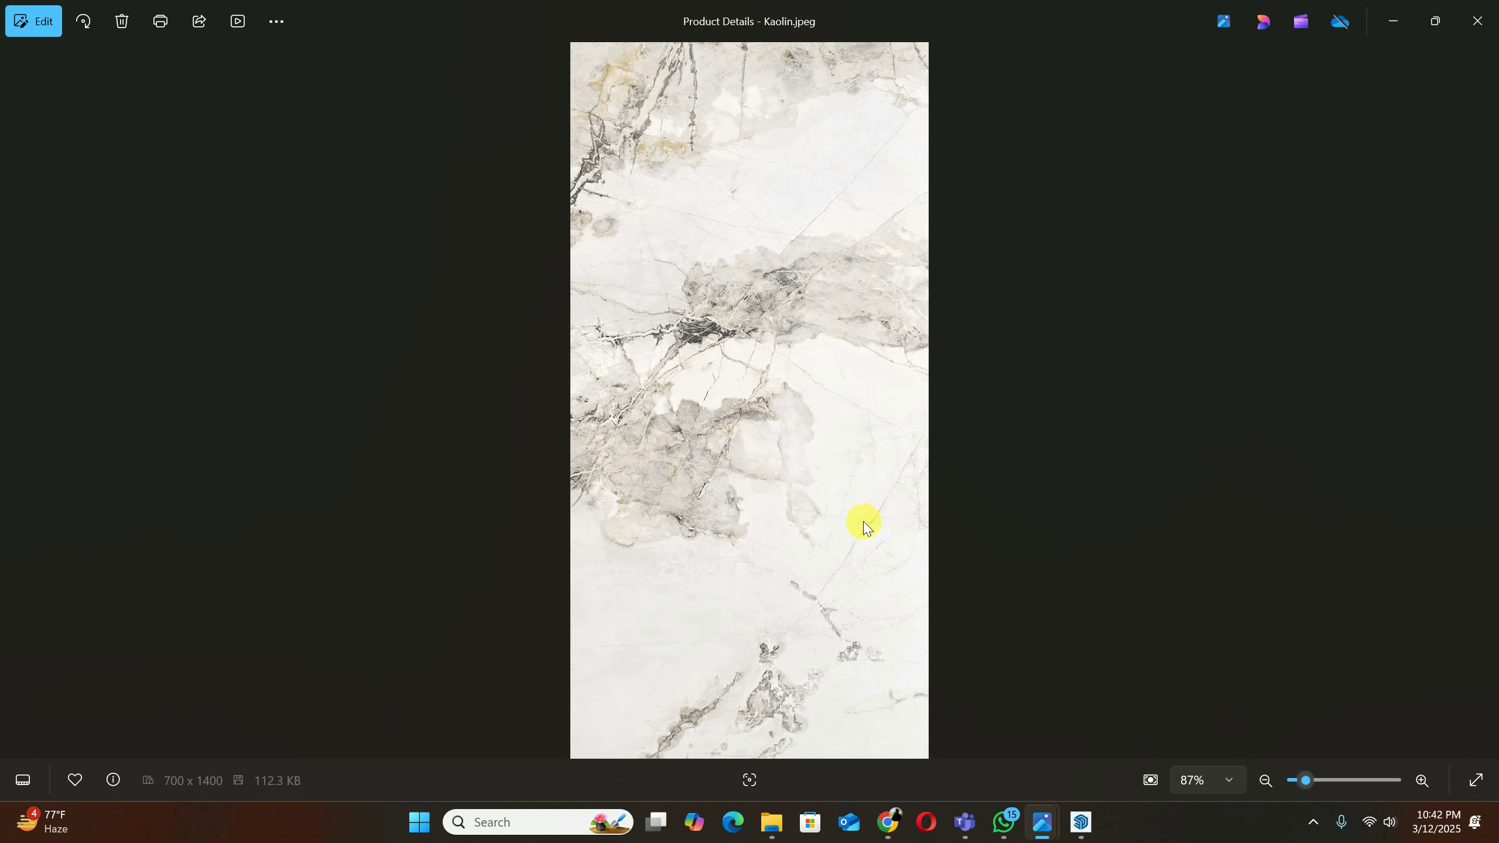
key("Right")
key("Right")
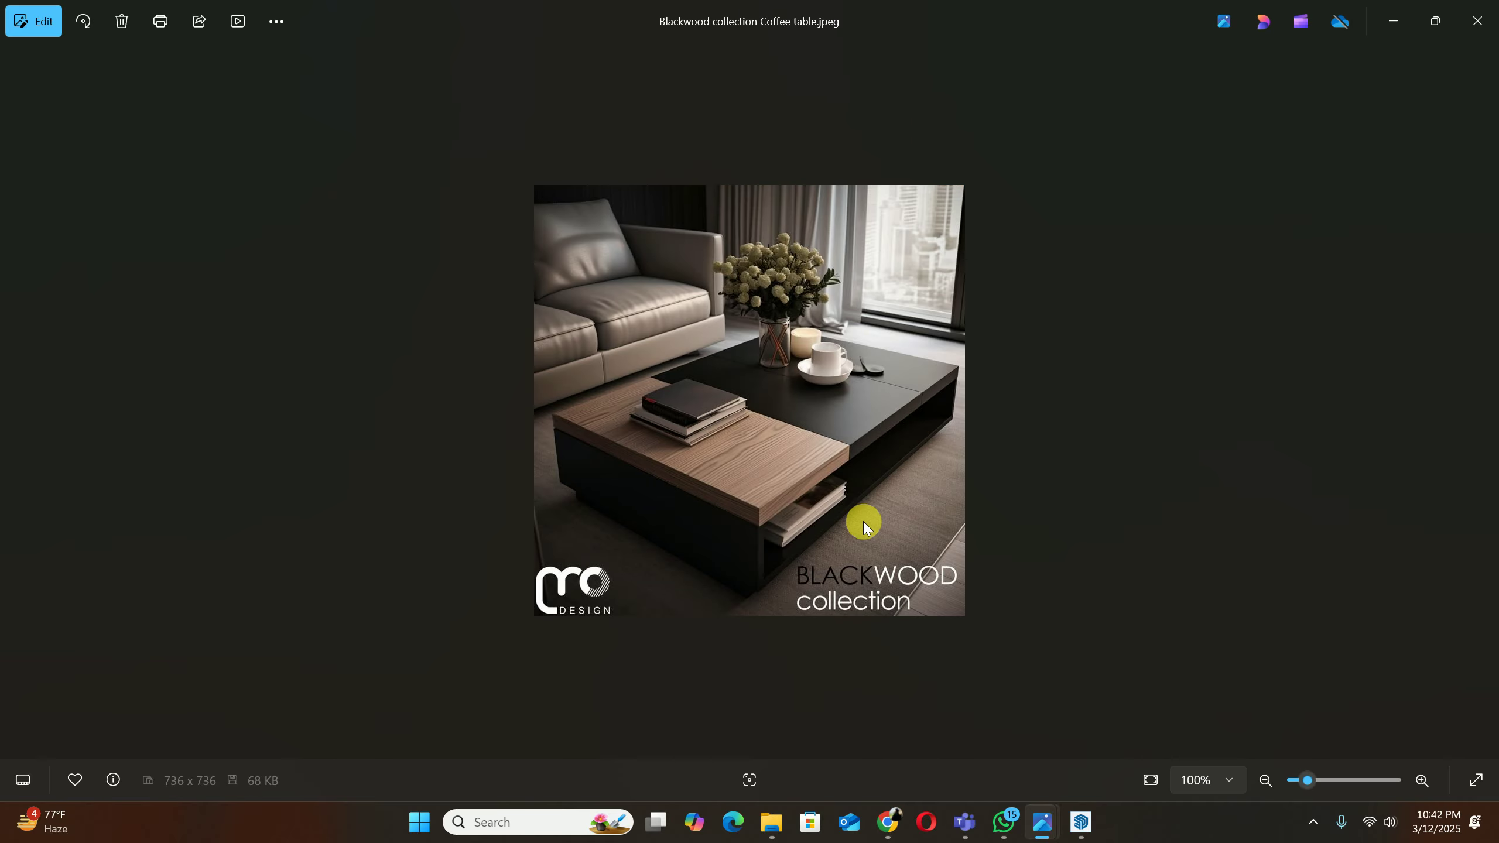
left_click(1477, 21)
Step: Look through the older files in the Downloads folder for other marble texture images
scroll(1003, 478, "down", 10)
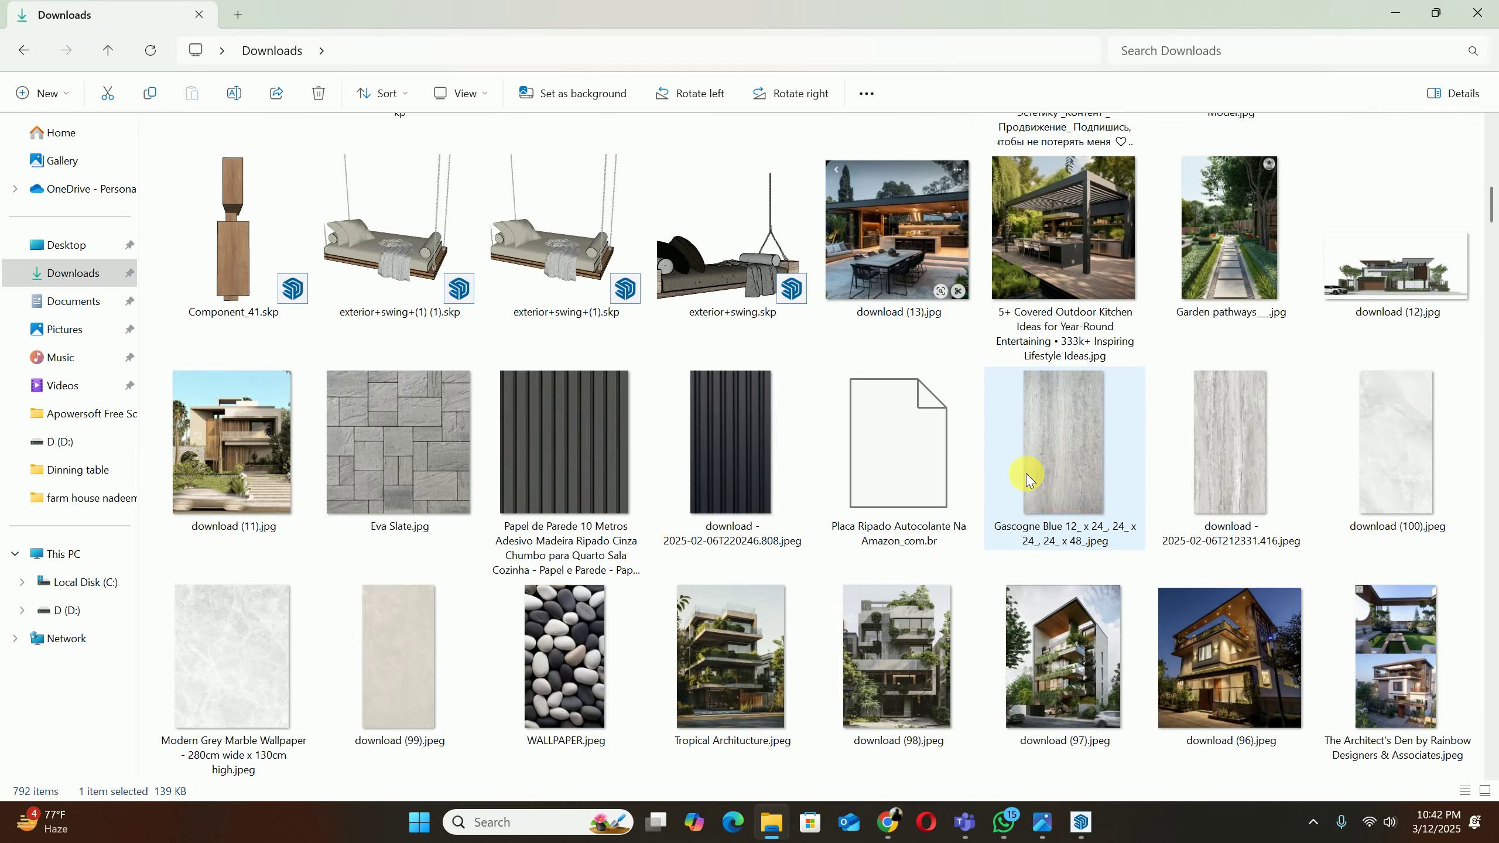
scroll(1027, 476, "down", 15)
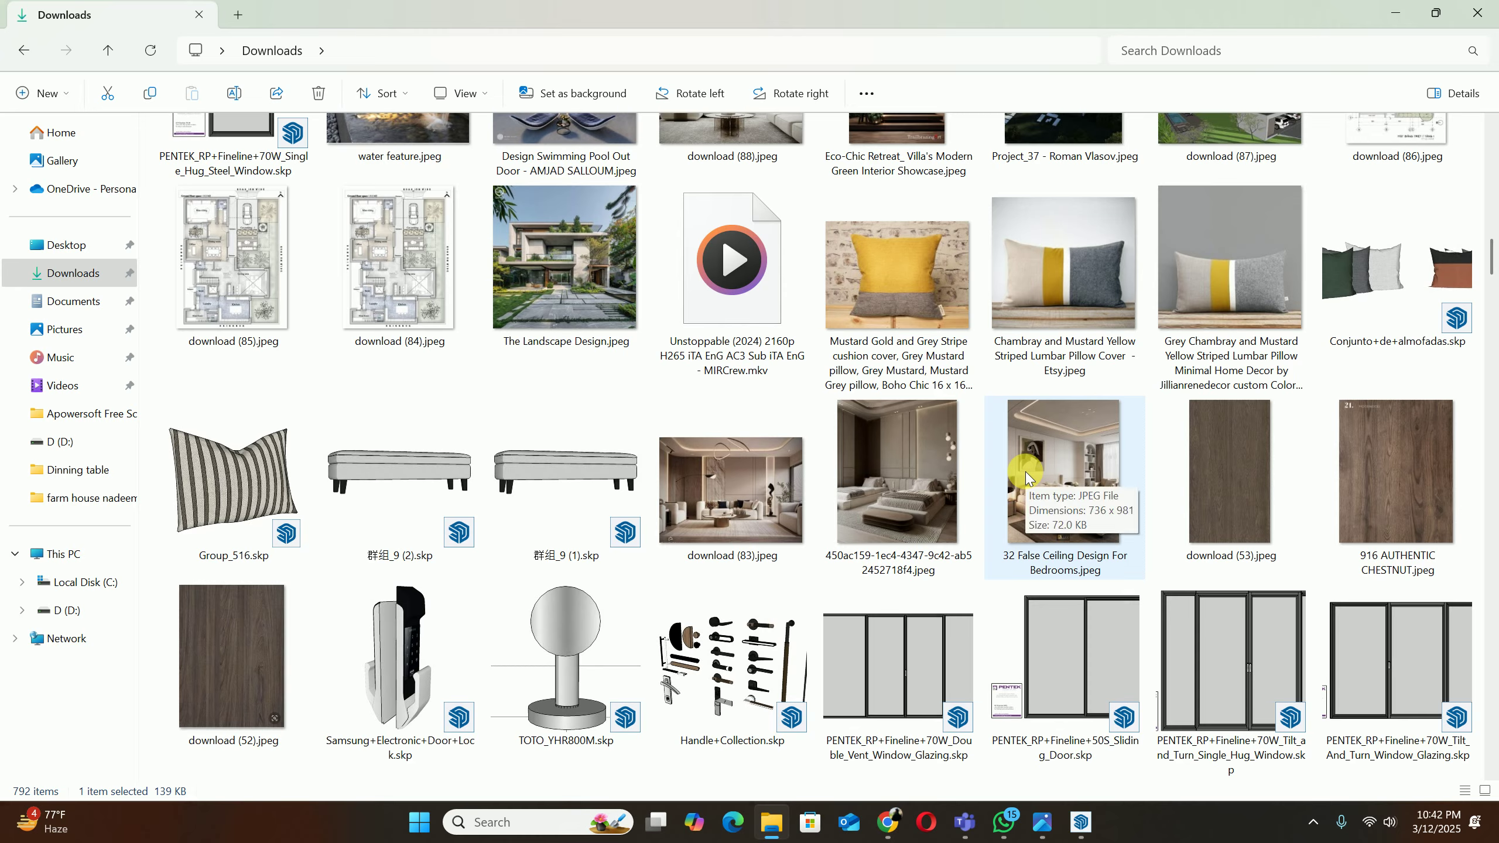
scroll(1026, 472, "down", 15)
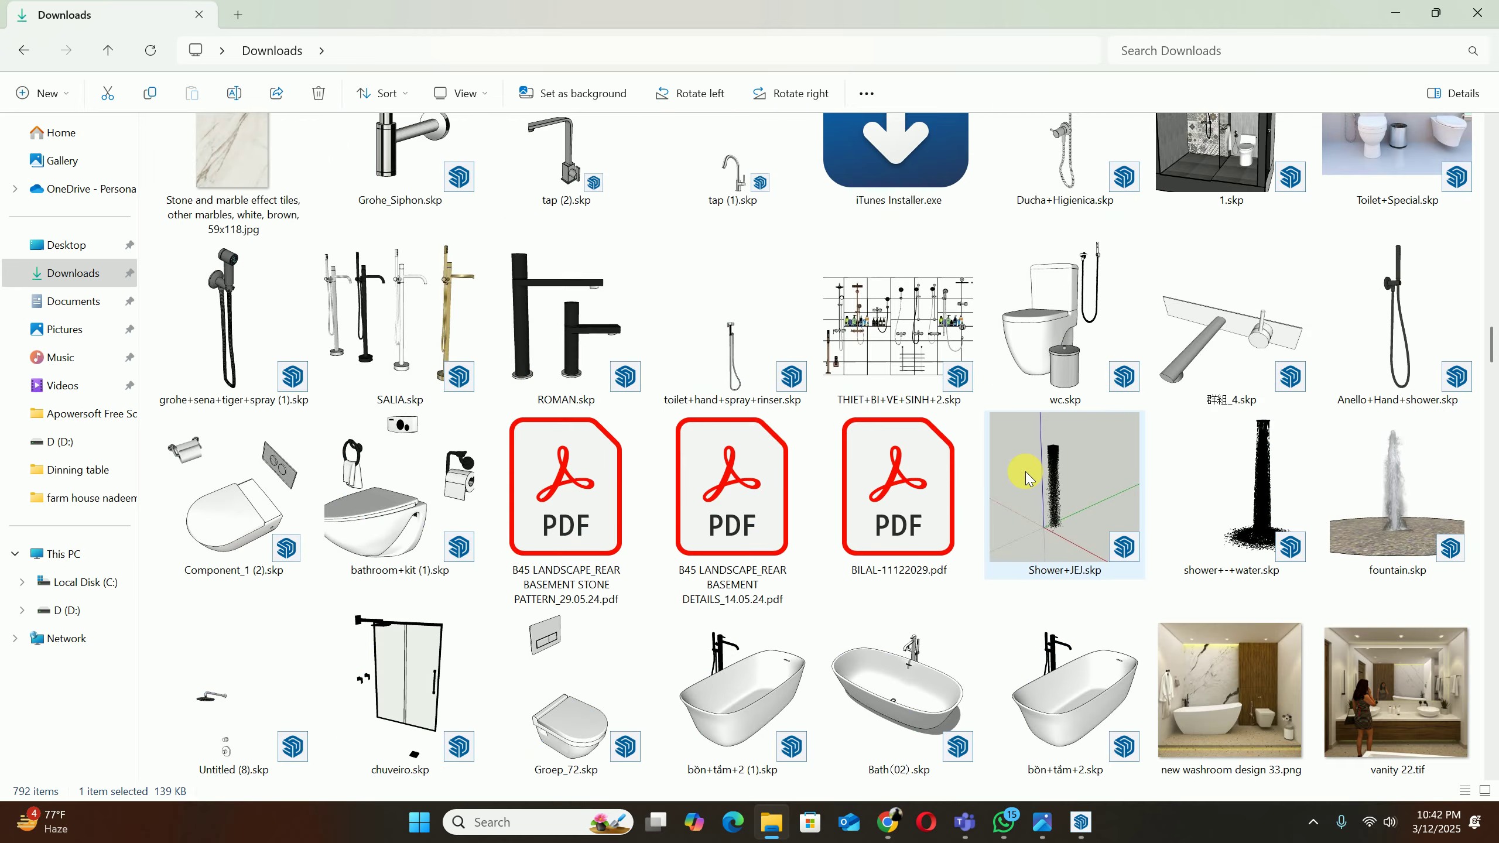
scroll(1027, 476, "down", 10)
scroll(1027, 476, "up", 4)
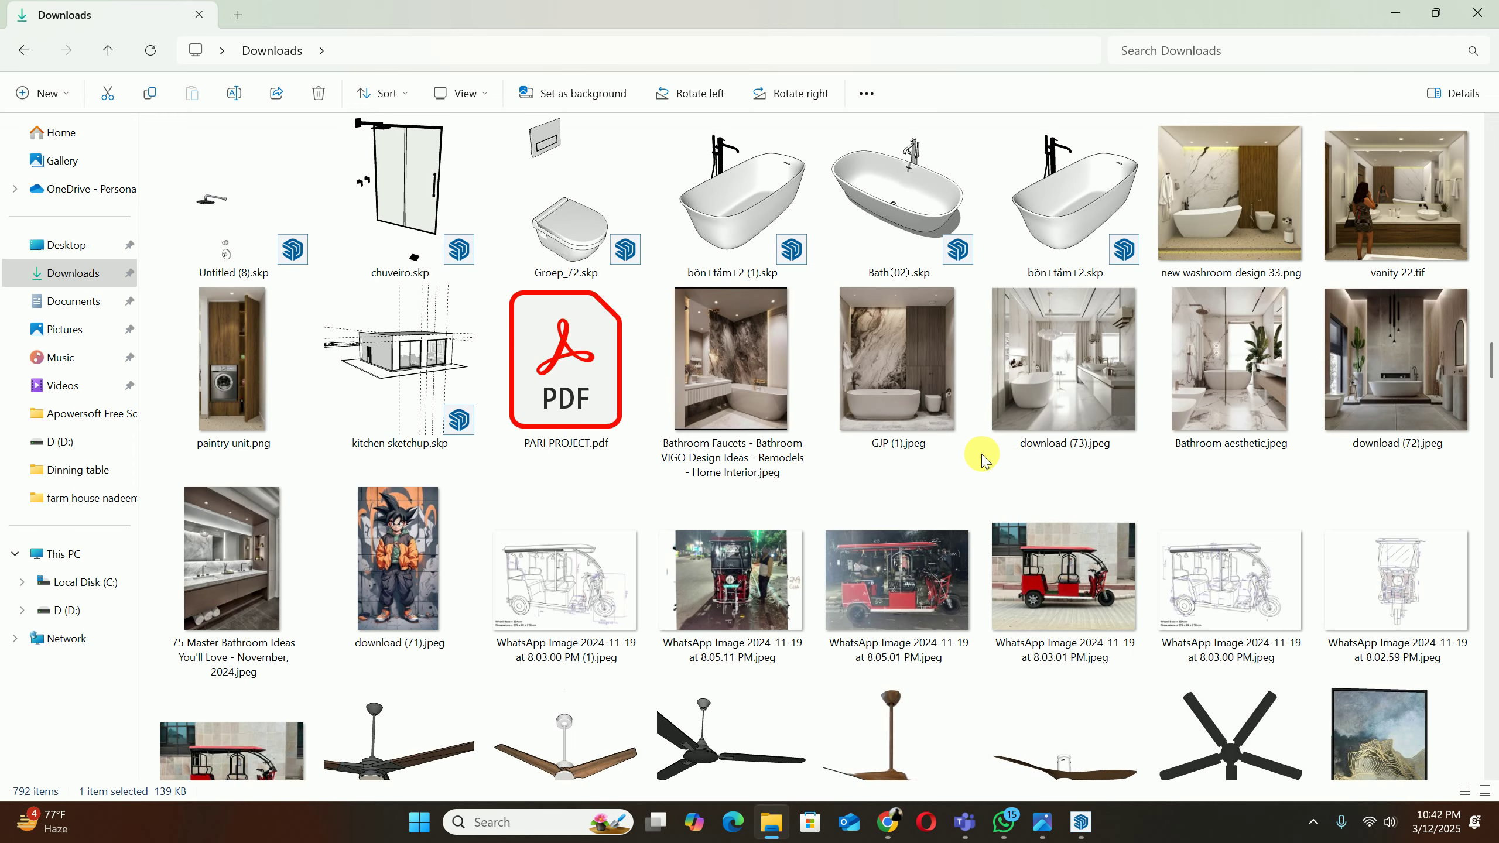
scroll(985, 458, "down", 12)
scroll(1109, 456, "up", 8)
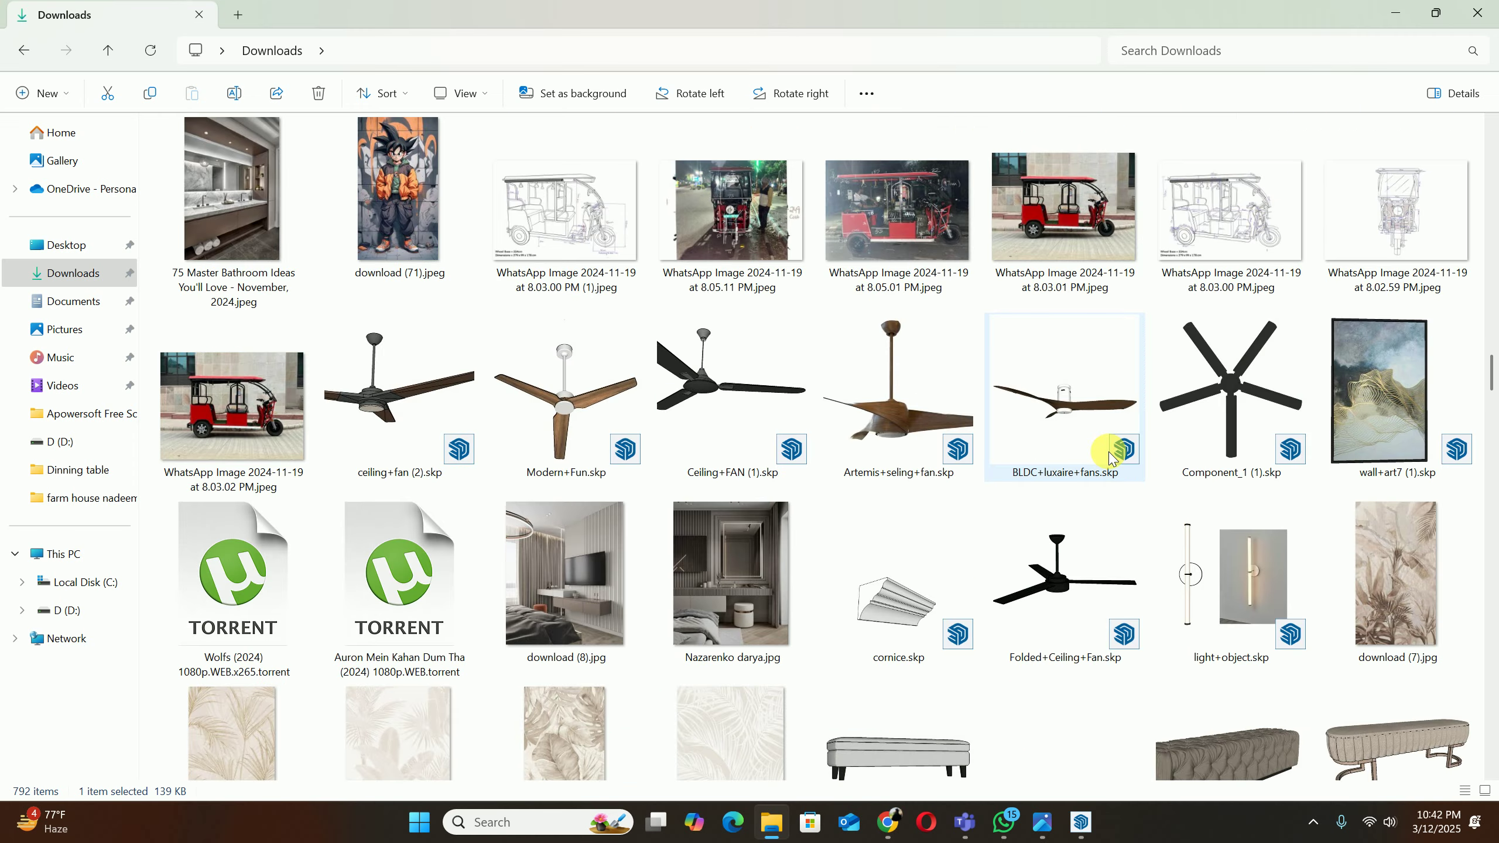
scroll(1114, 458, "down", 5)
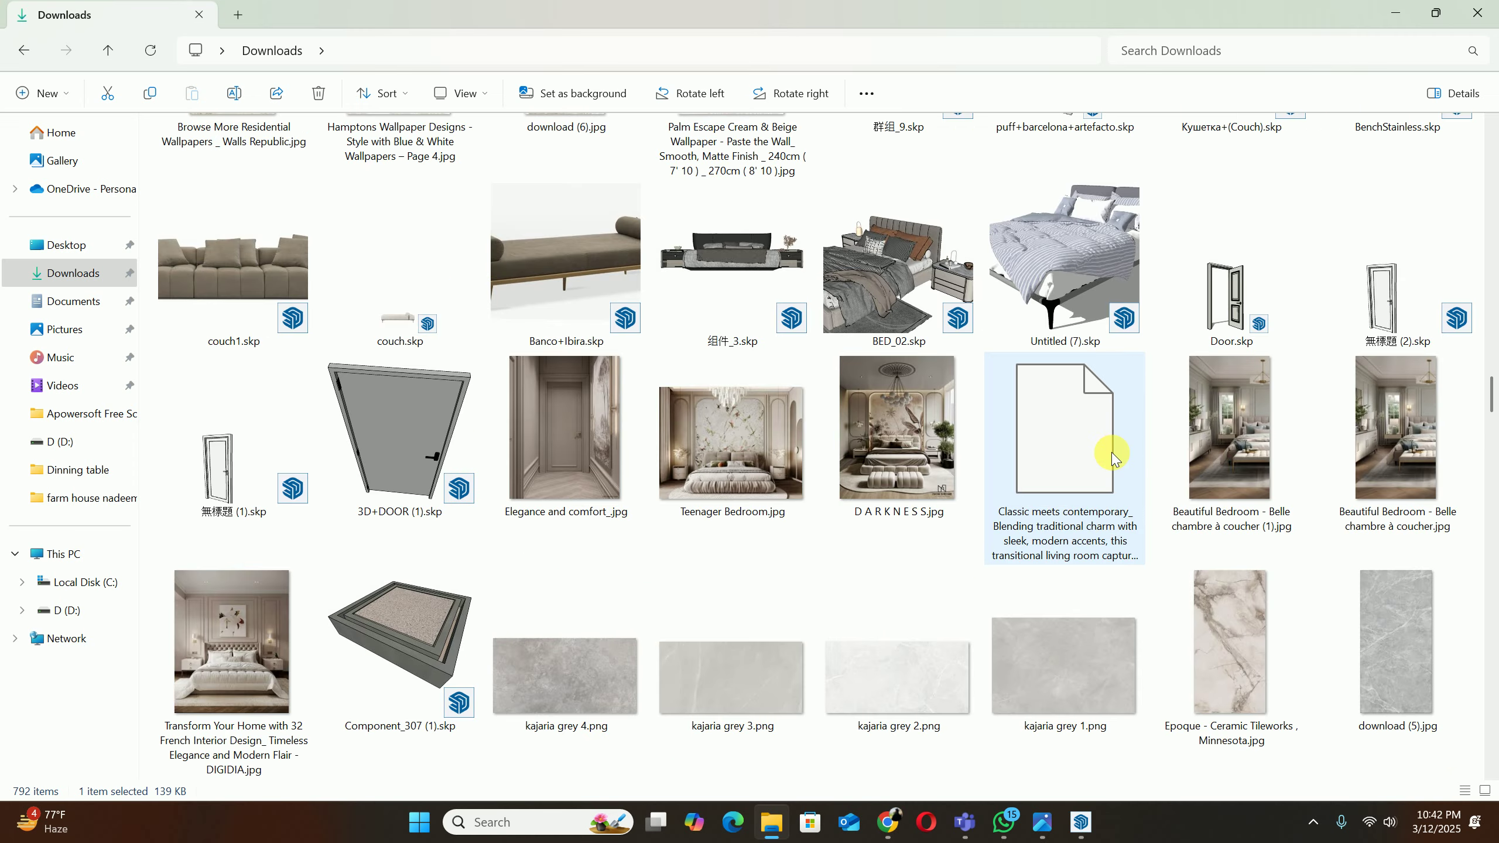
scroll(1112, 458, "down", 2)
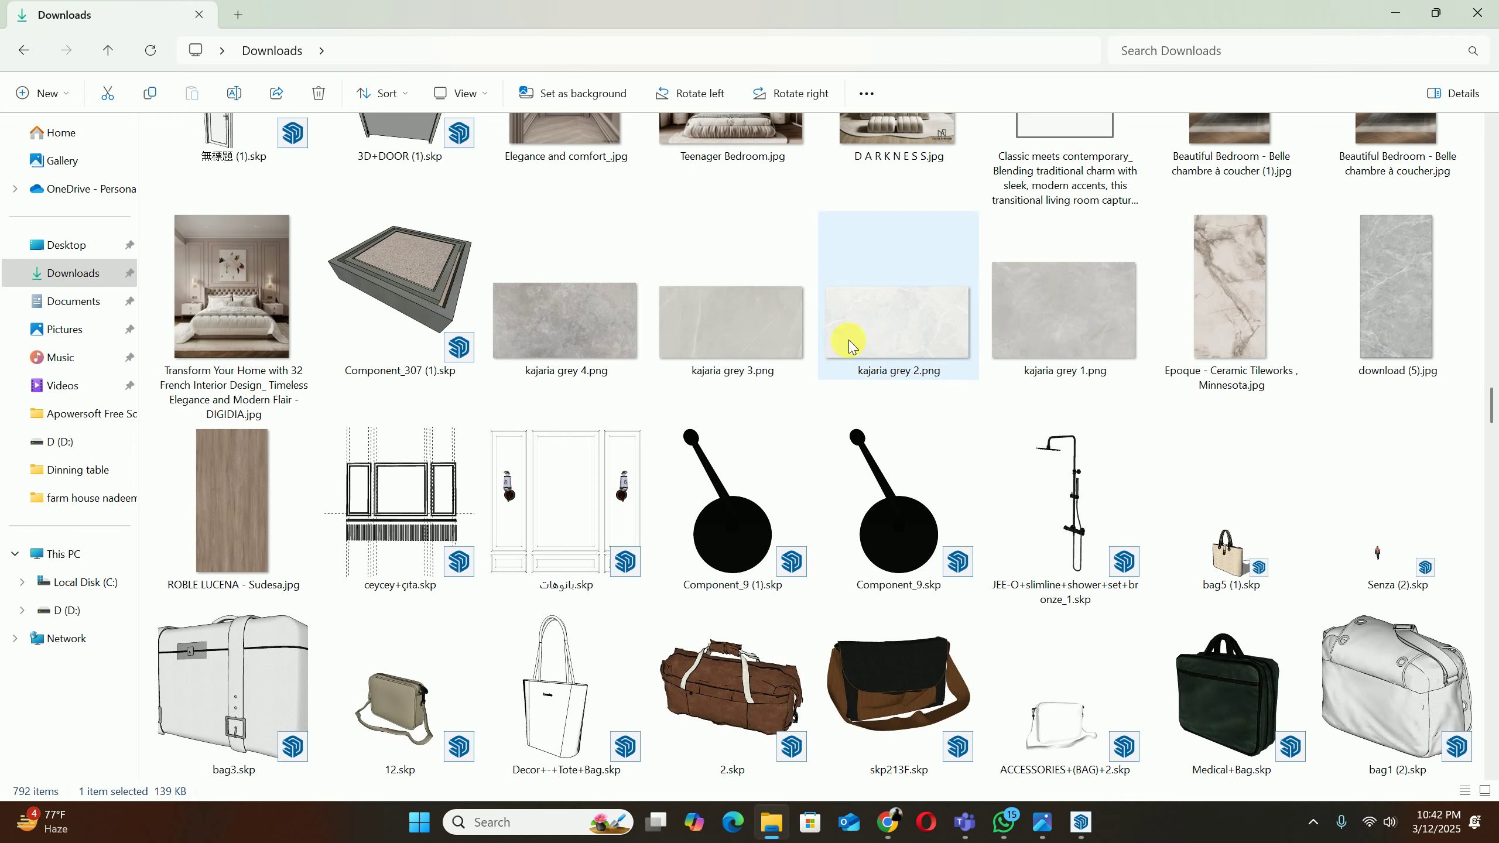
scroll(1070, 335, "down", 15)
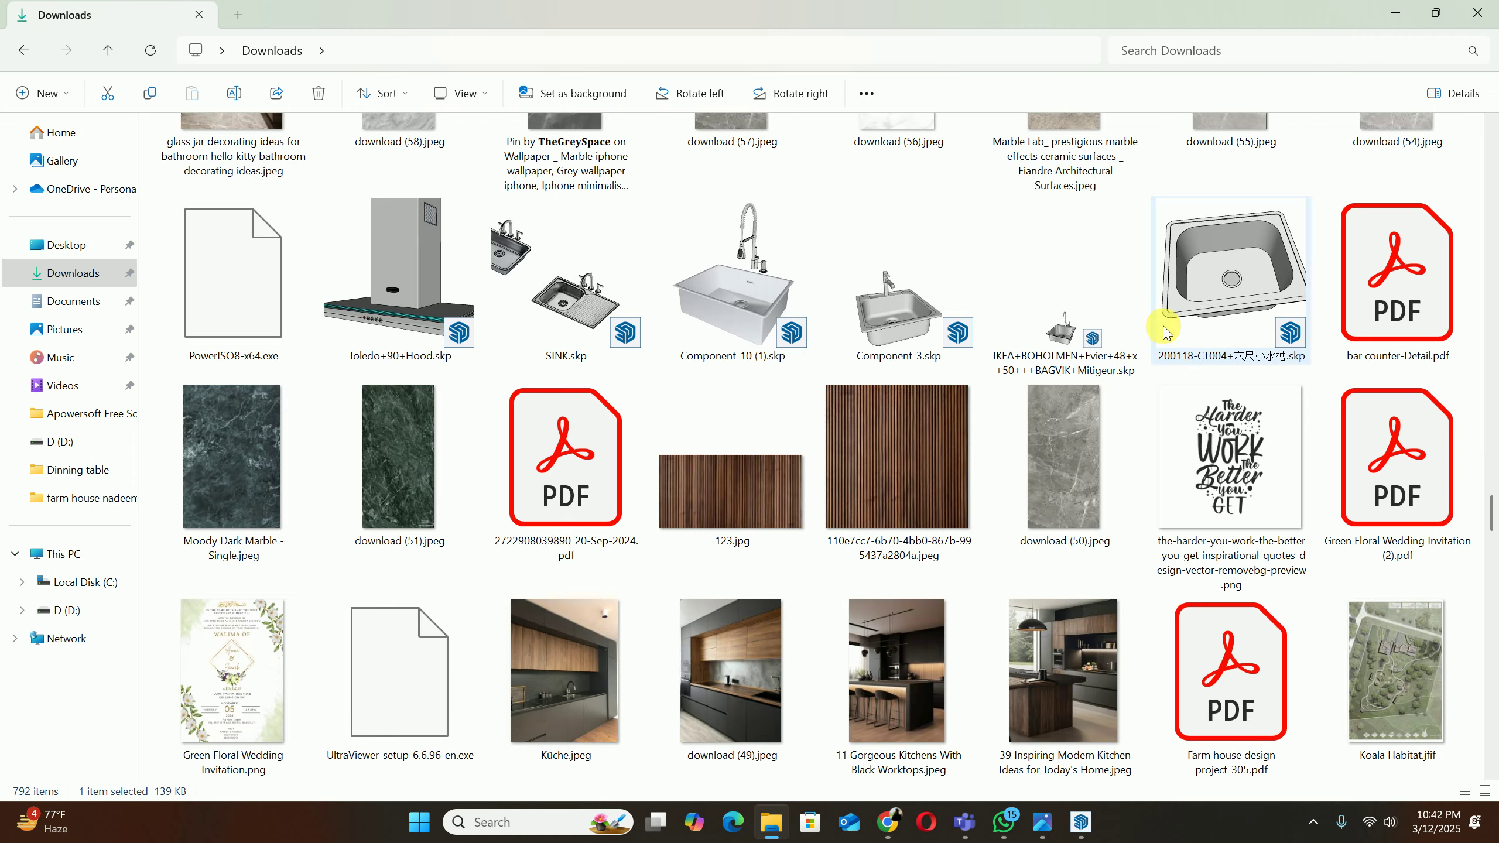
scroll(1109, 365, "up", 2)
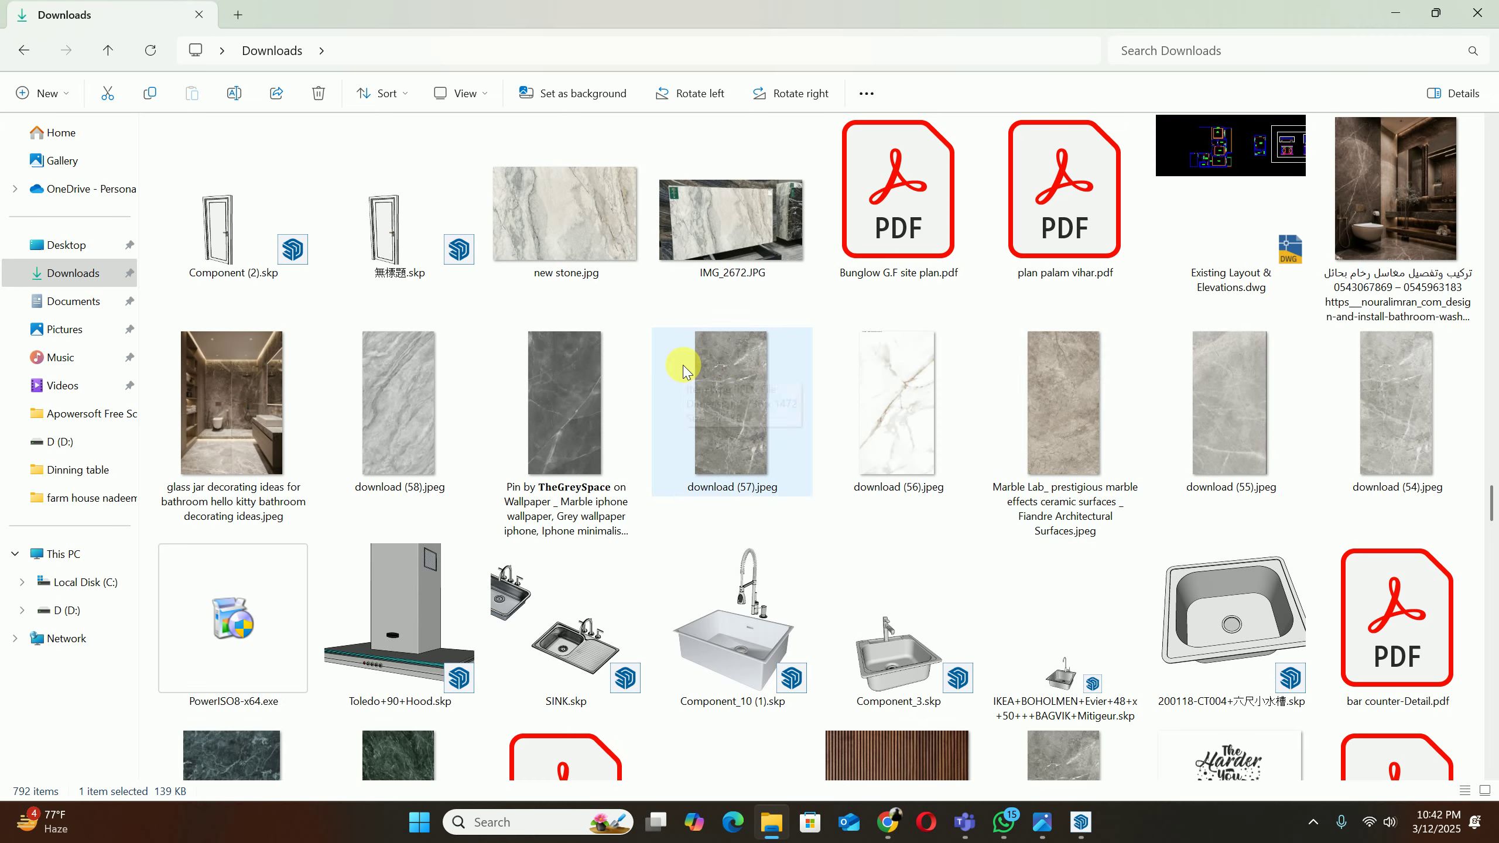
scroll(780, 371, "down", 10)
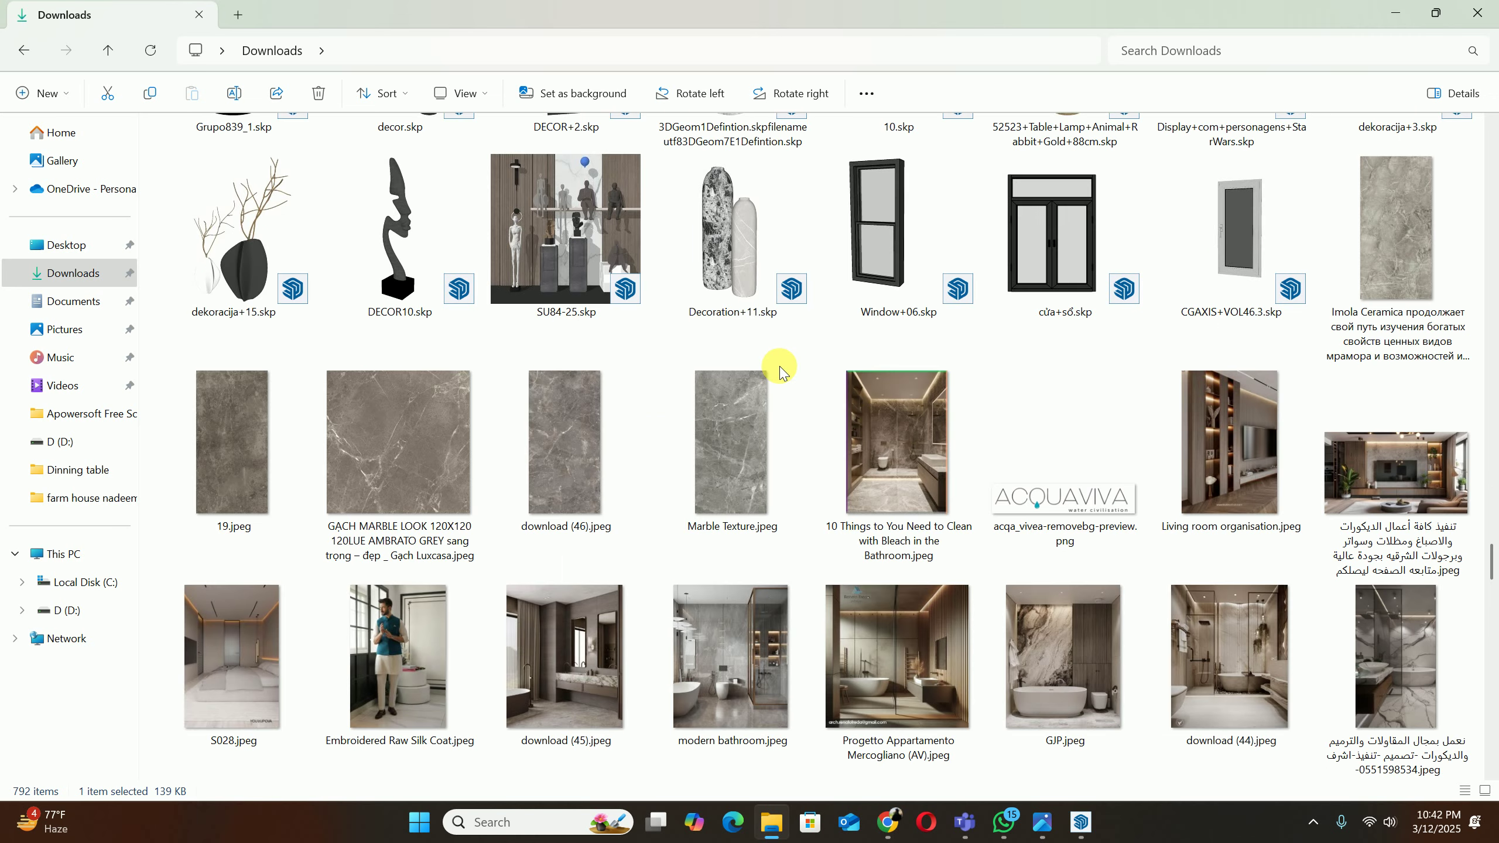
scroll(780, 370, "down", 15)
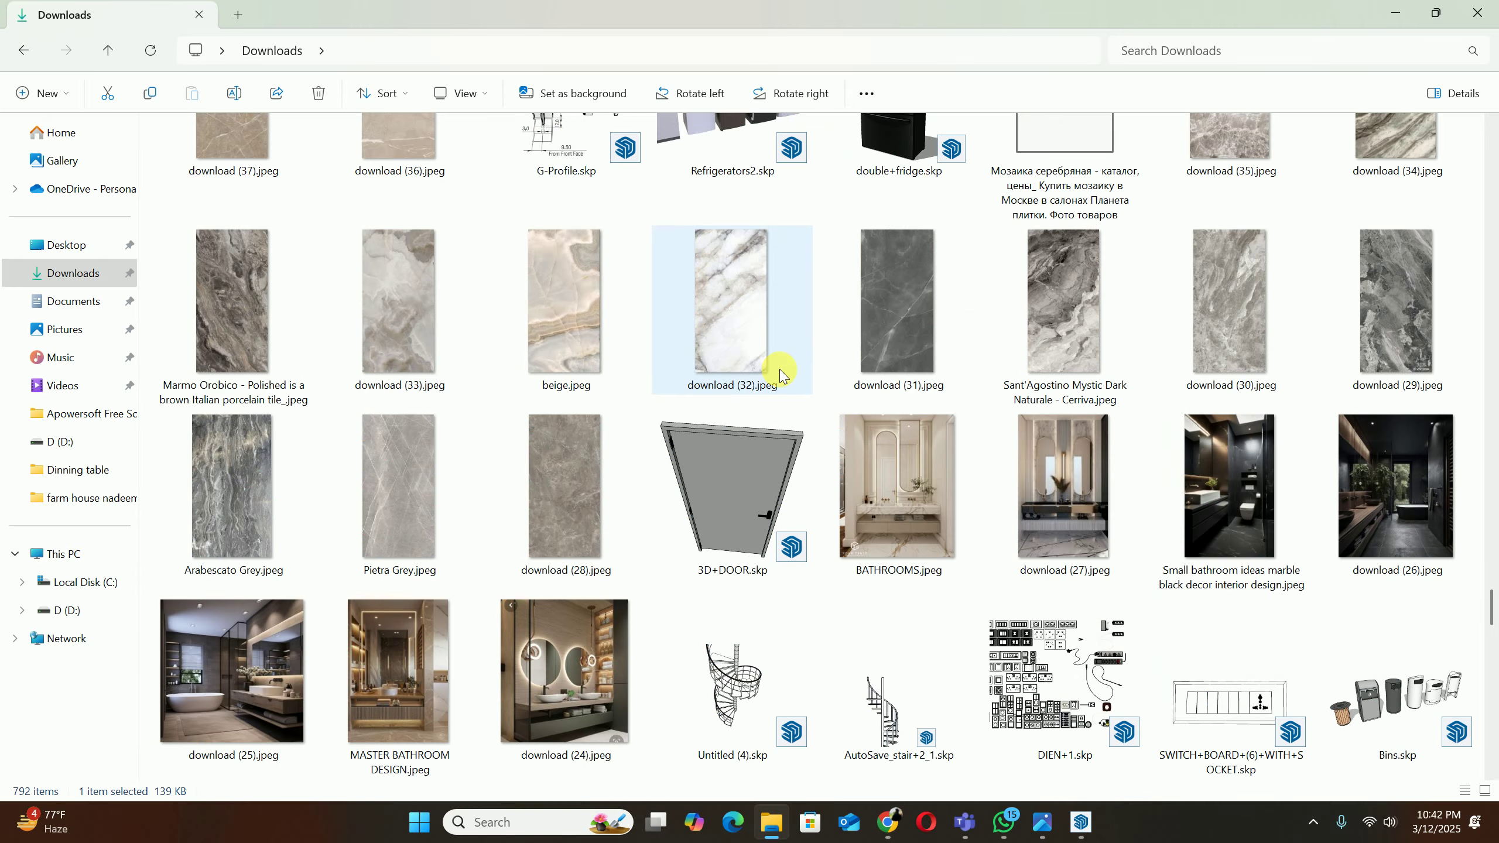
Step: View the Sant'Agostino Mystic Dark Naturale - Cerriva.jpeg marble image, close it and return to SketchUp
double_click(1067, 318)
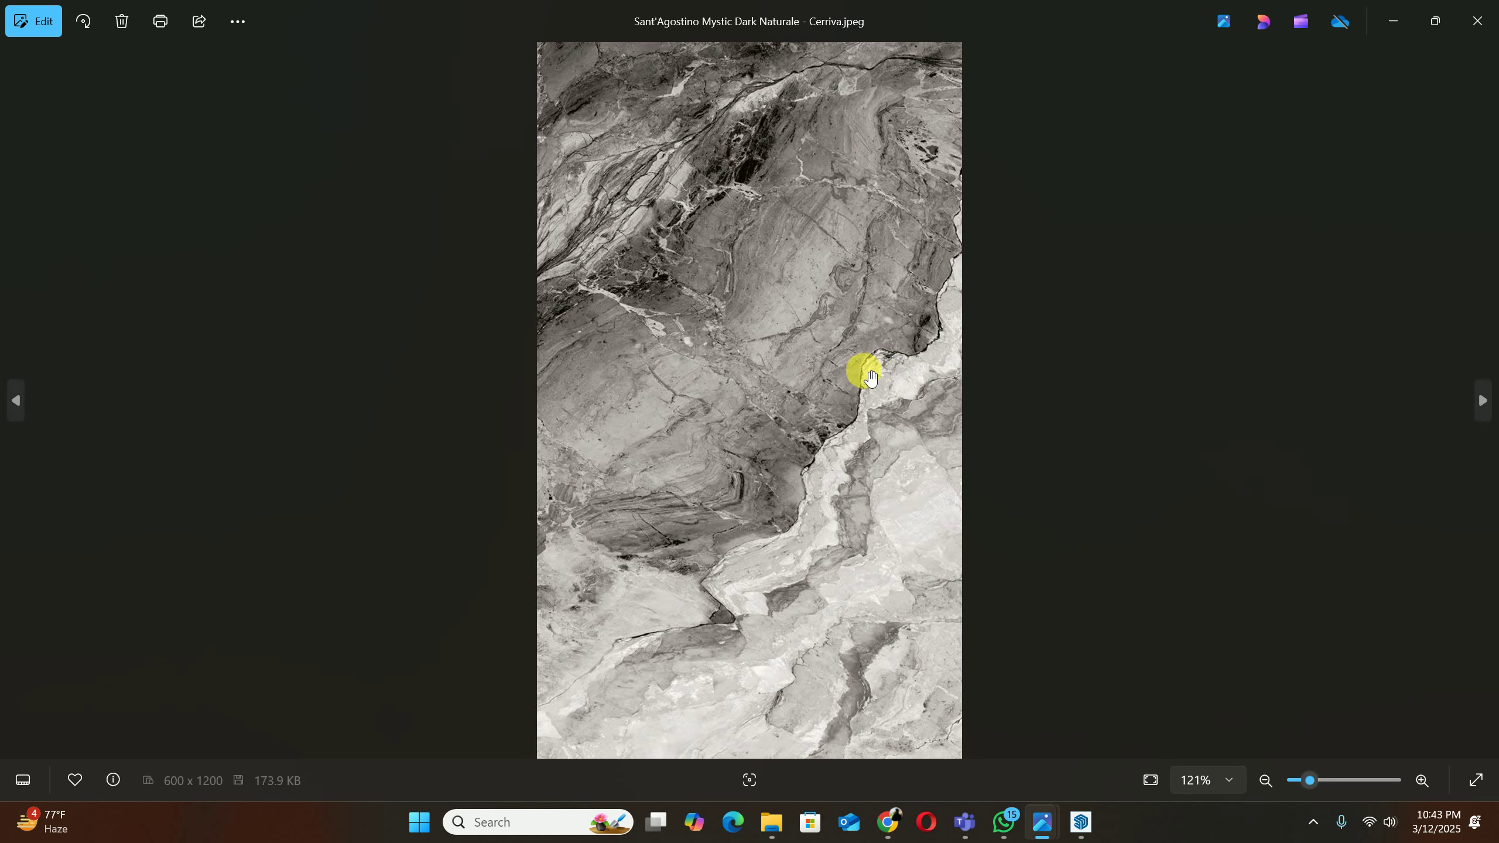
scroll(850, 369, "up", 4)
scroll(843, 363, "down", 4)
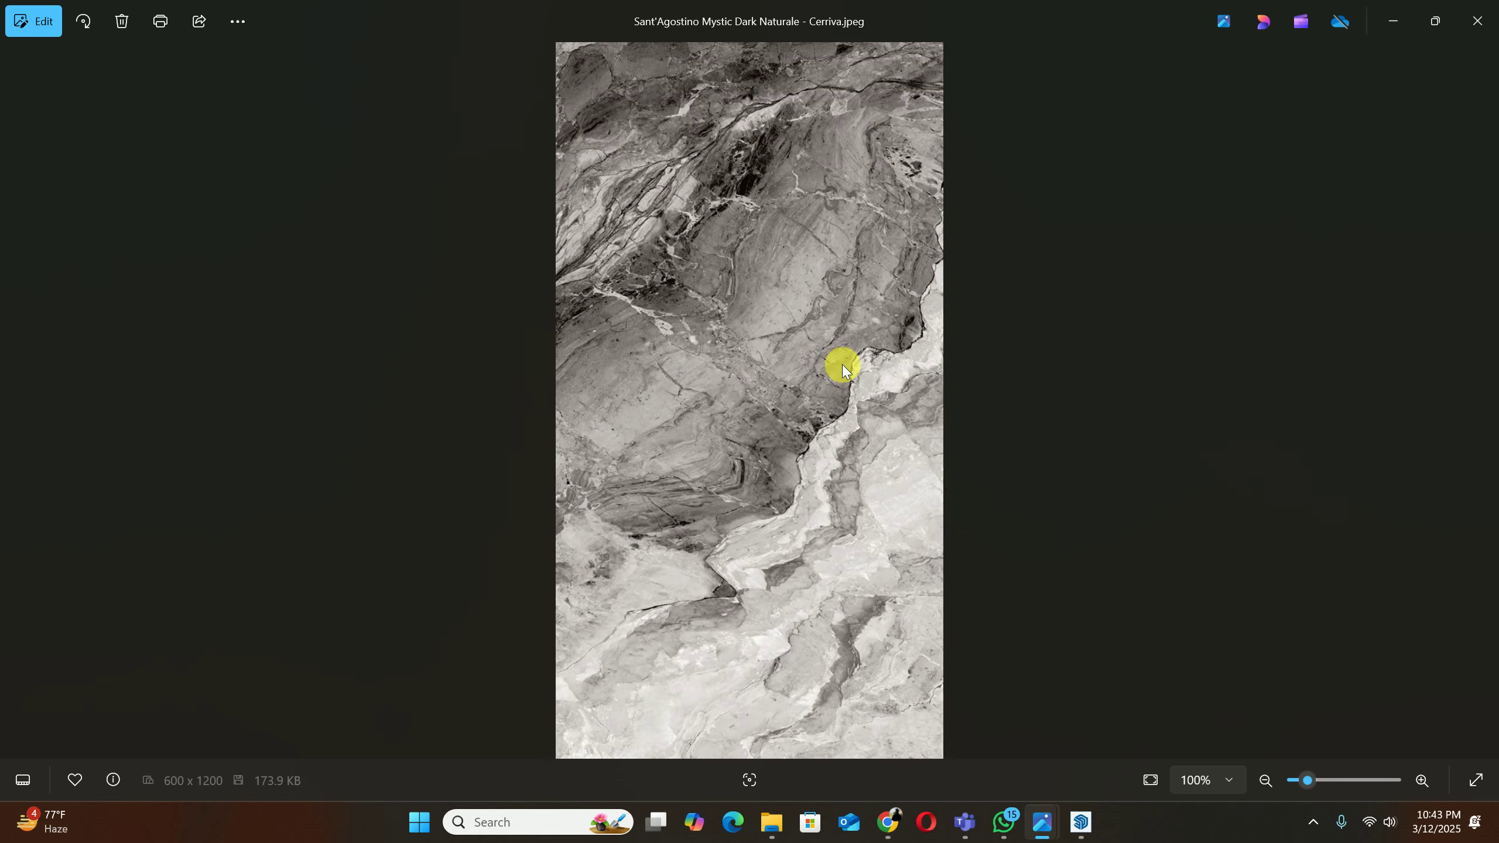
left_click(1475, 23)
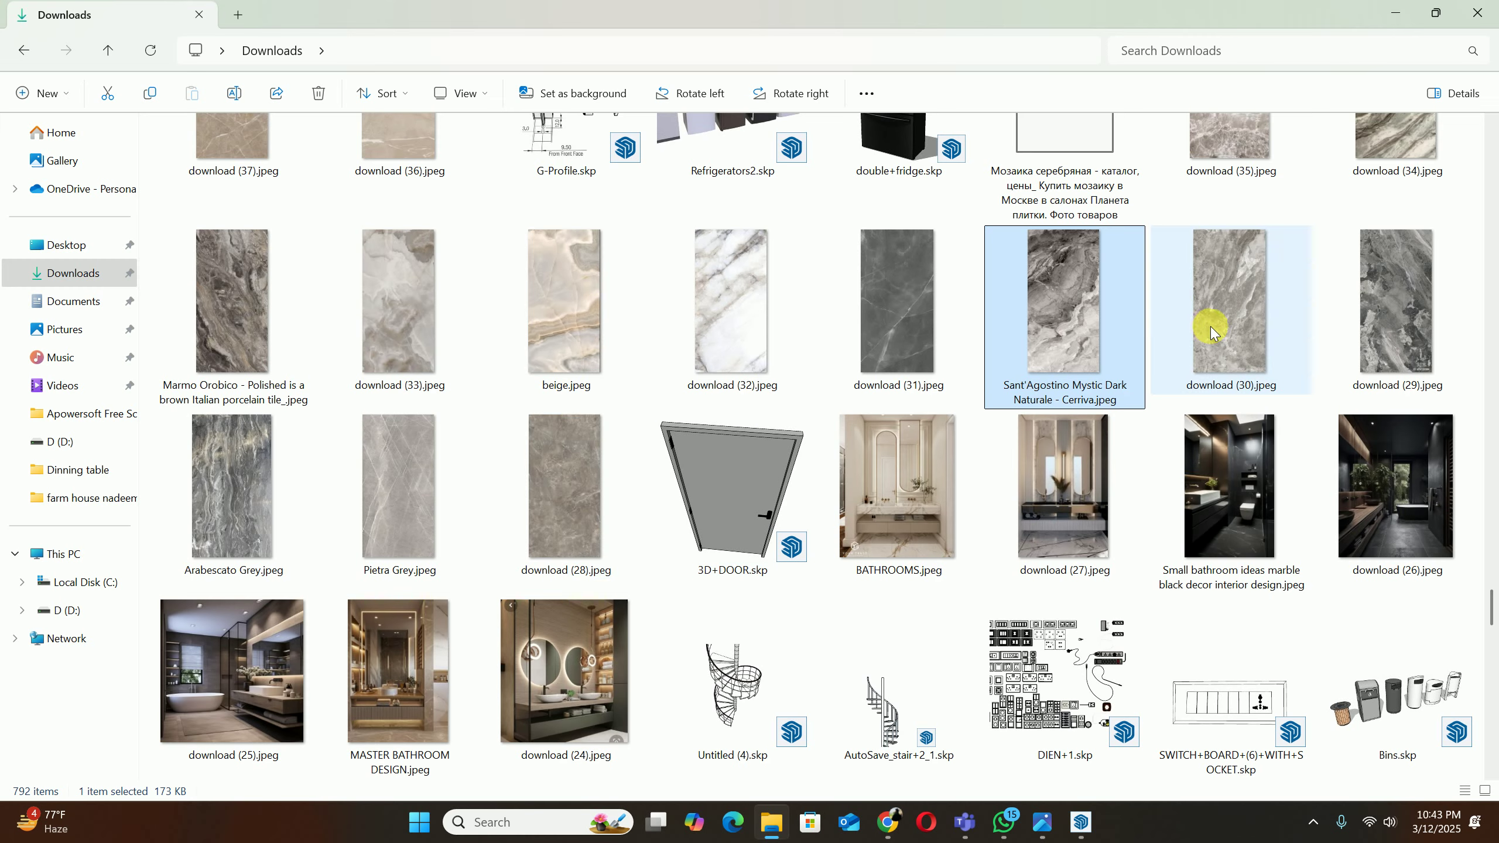
scroll(1201, 322, "up", 3)
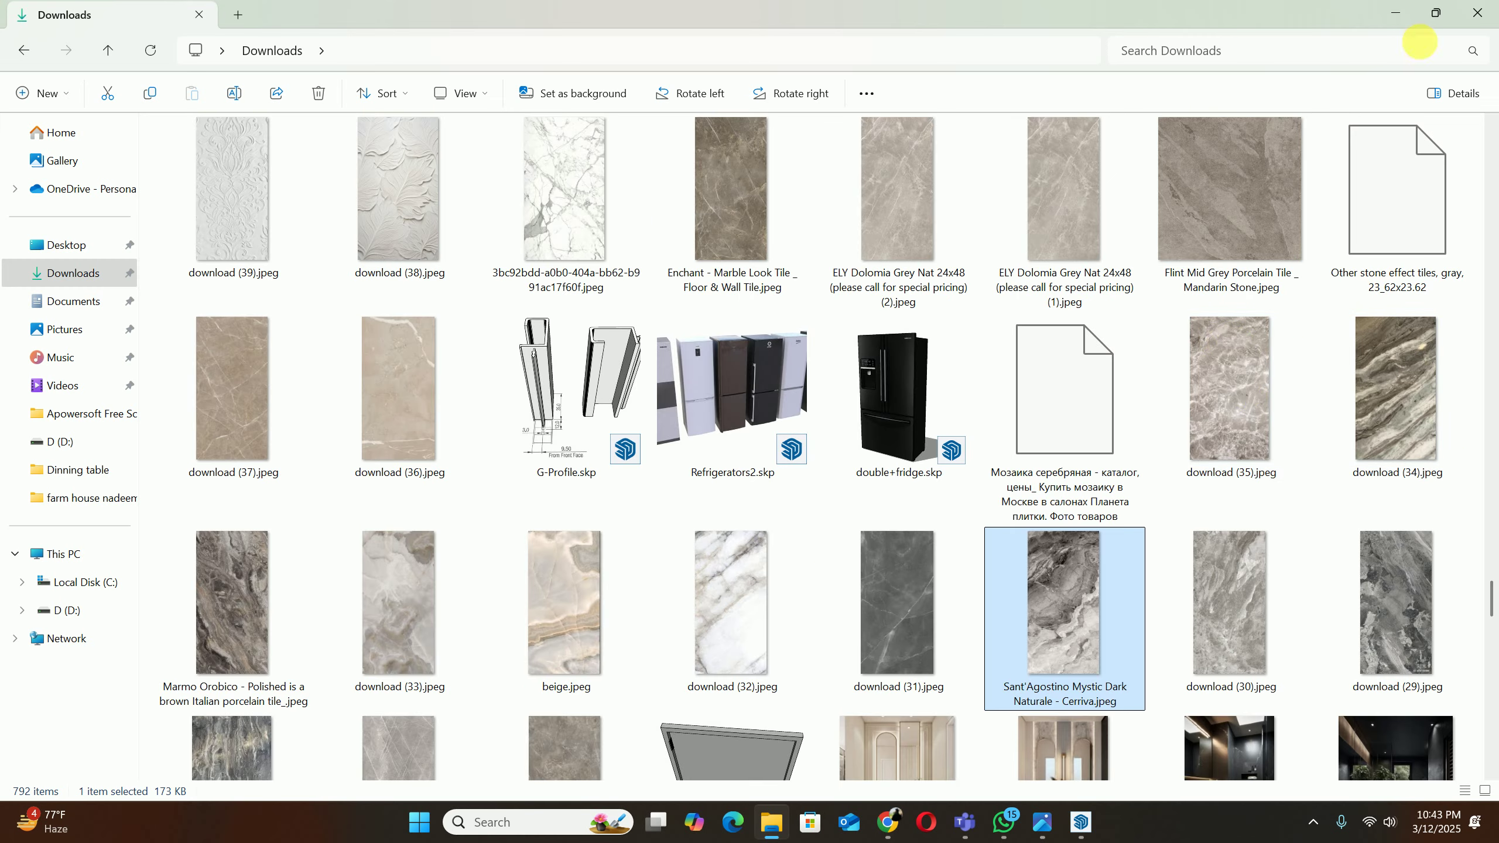
left_click(1398, 17)
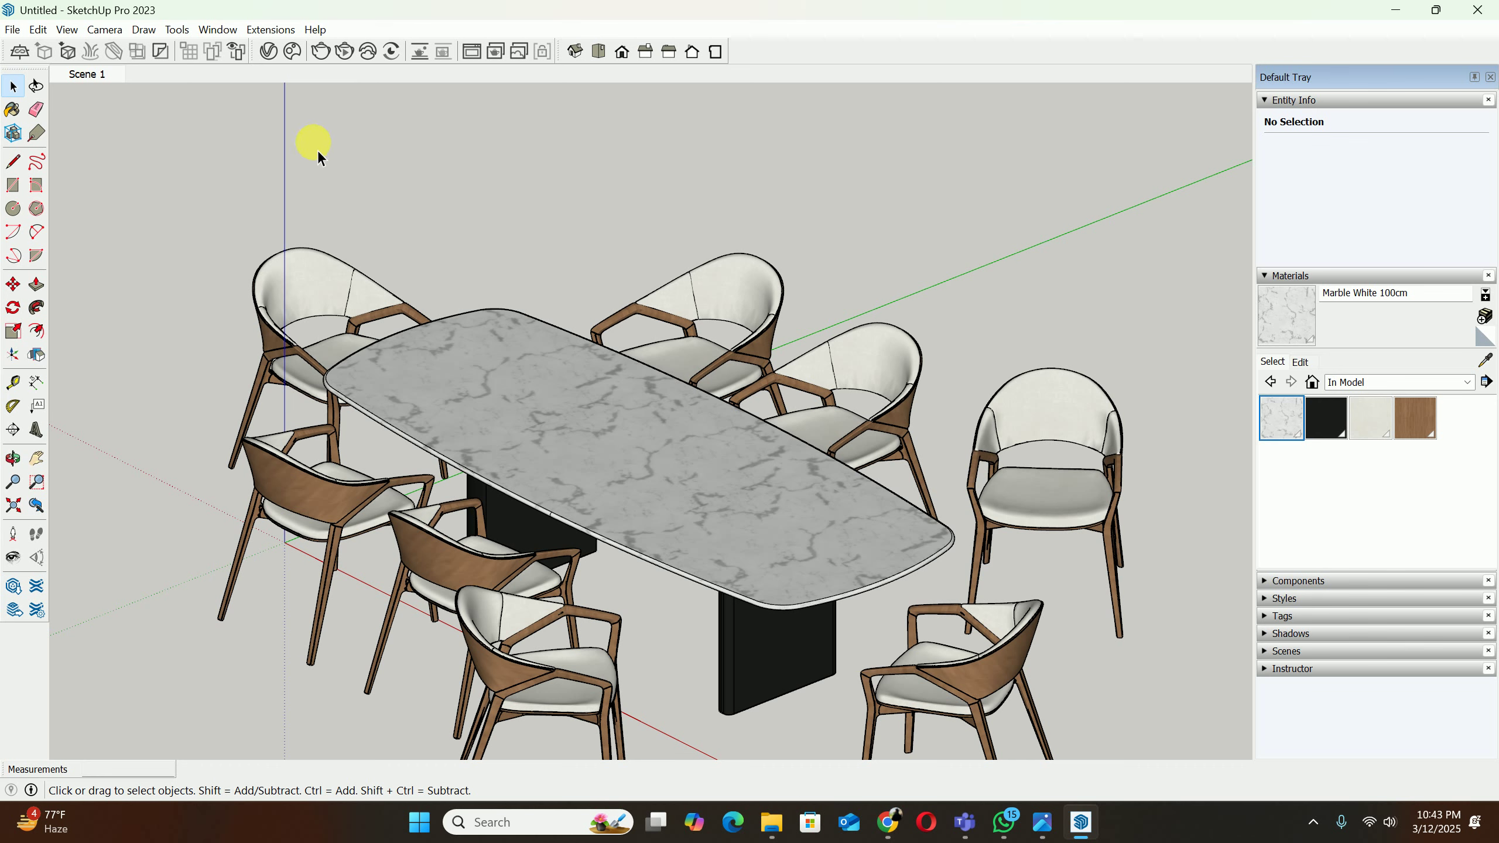
Step: Open the V-Ray Asset Editor and show the parameters of the Marble White 100cm material
left_click(268, 52)
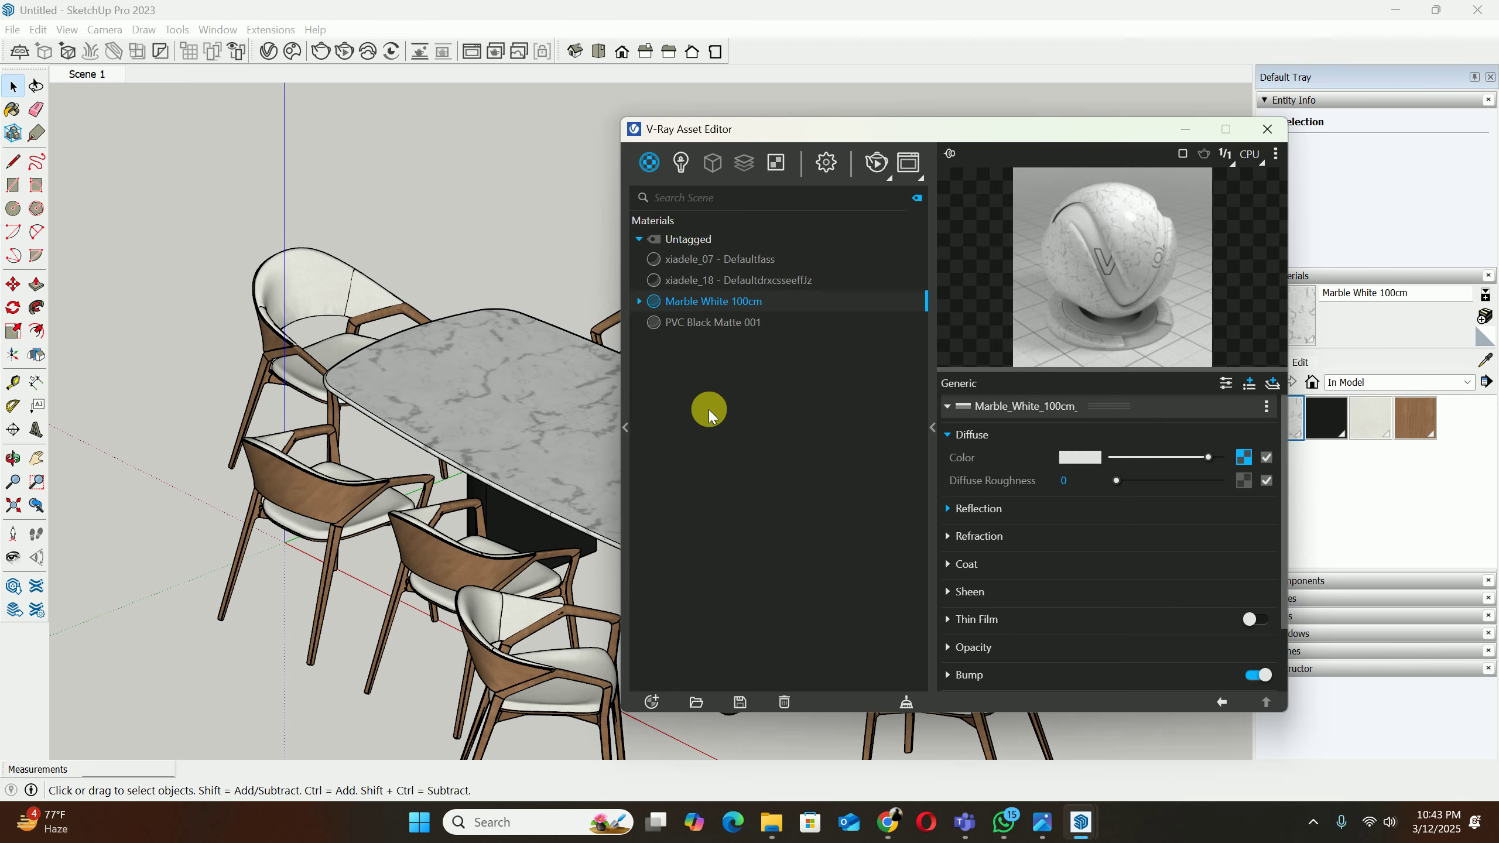
left_click(931, 429)
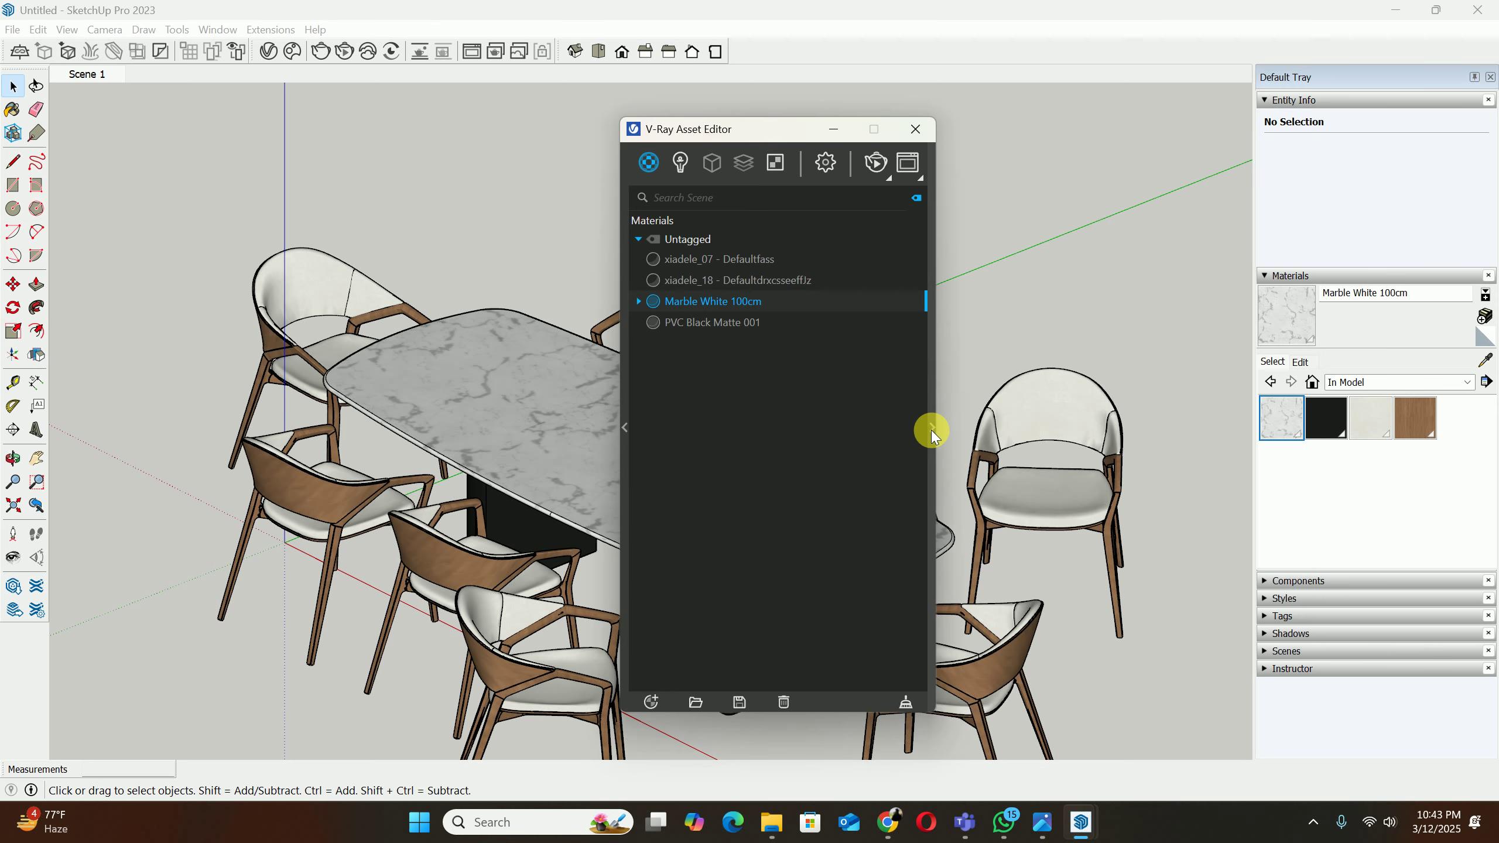
left_click(930, 431)
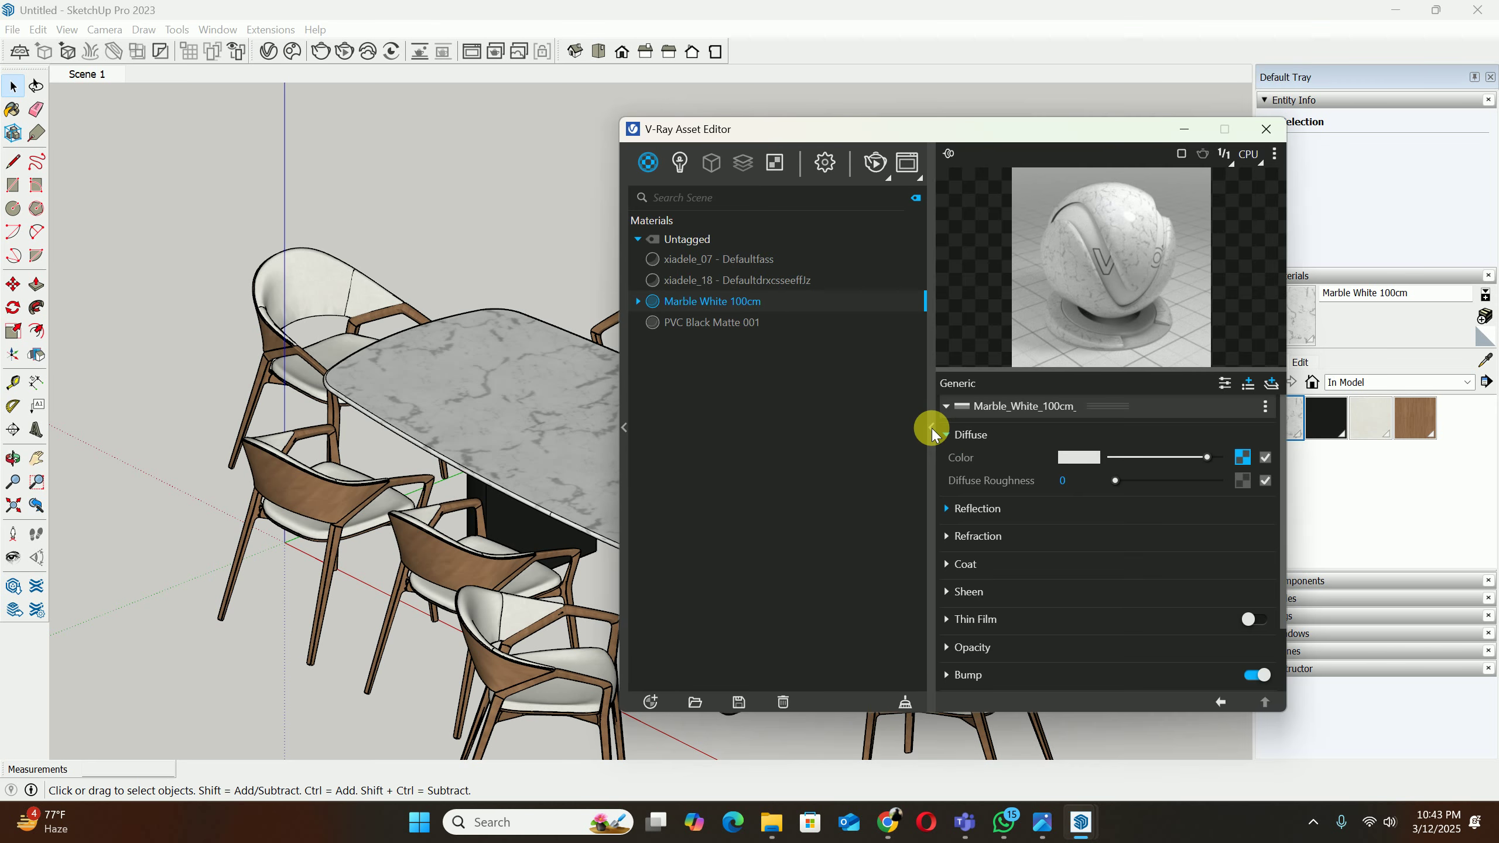
left_click(709, 322)
left_click(714, 301)
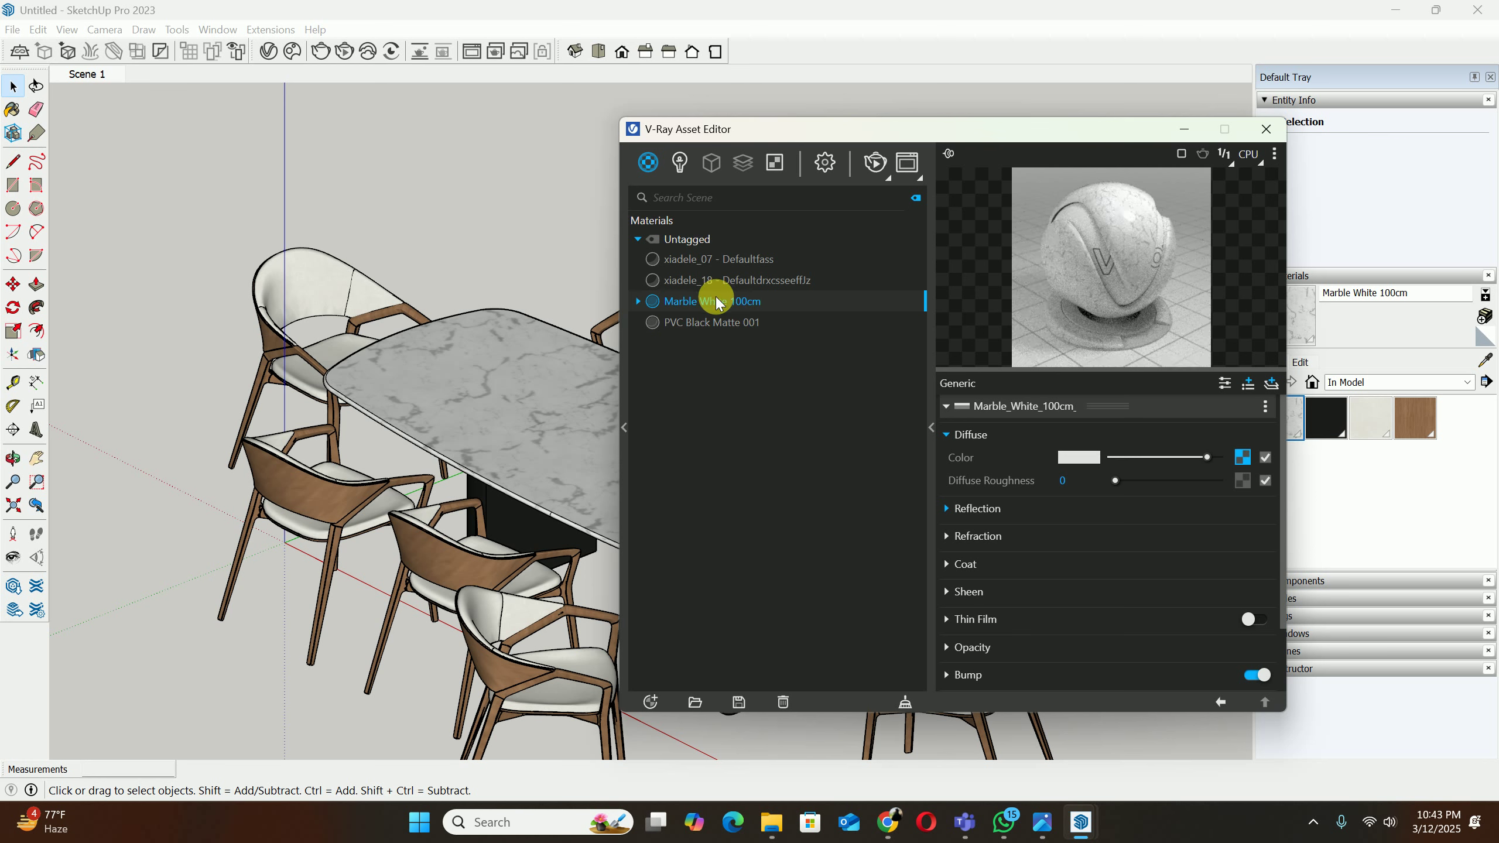
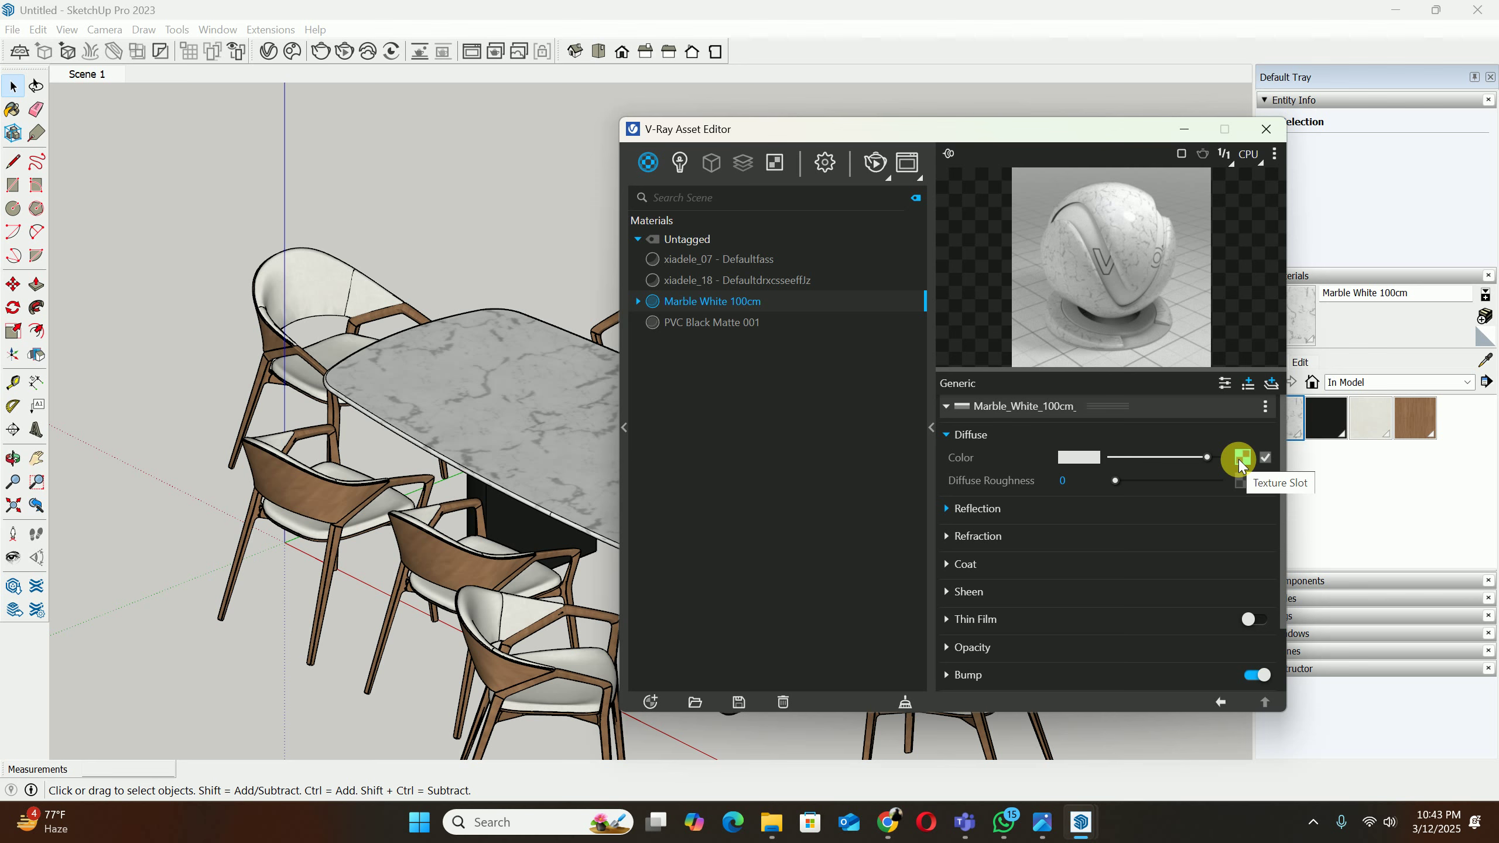
Step: Replace the diffuse bitmap of Marble White 100cm with download - 2025-03-12T223424.735.jpeg from the Downloads folder
left_click(1240, 461)
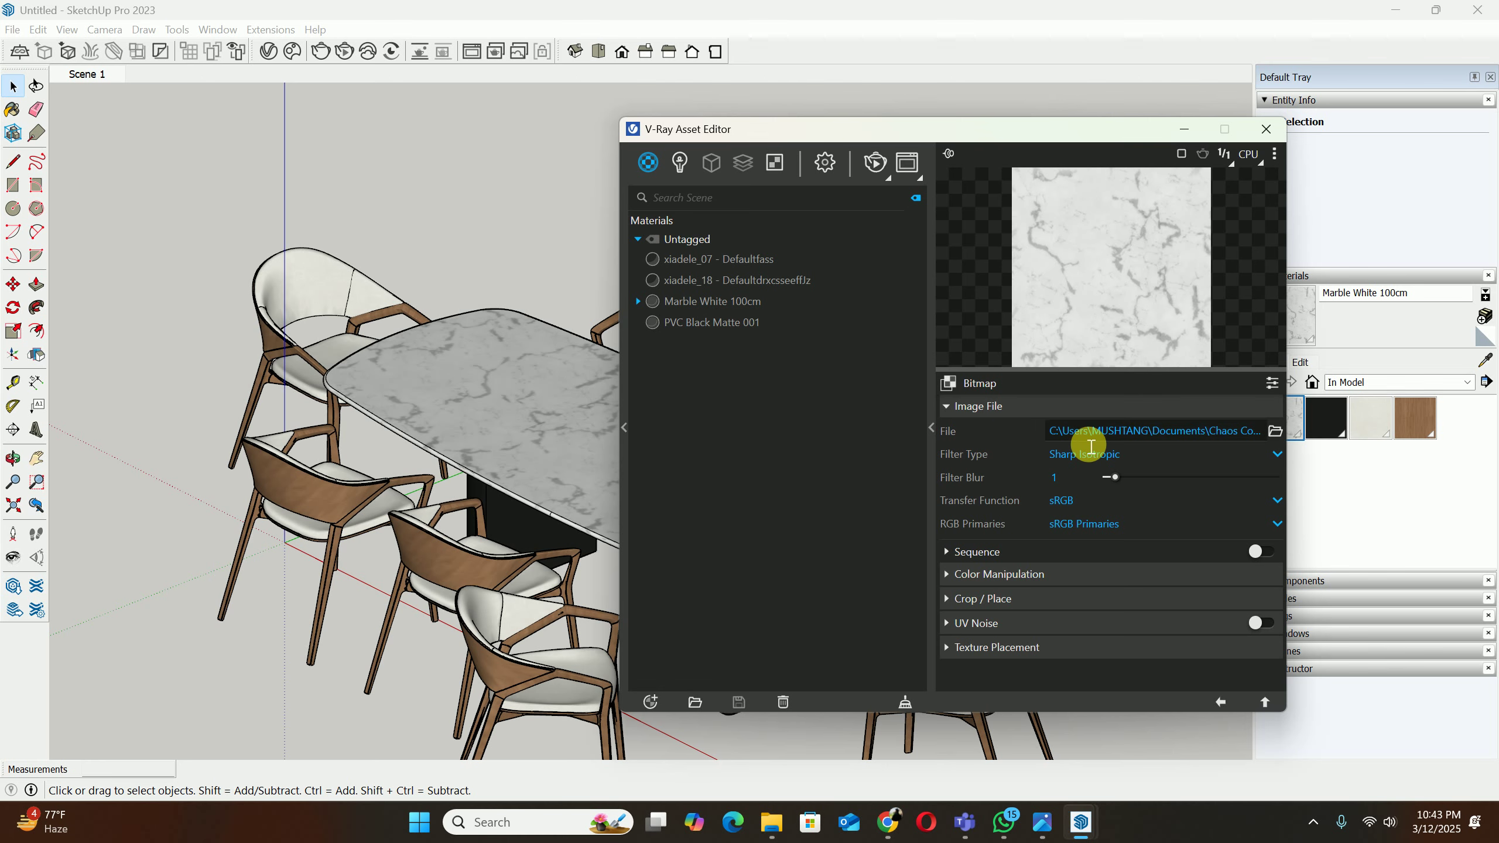
left_click(1276, 431)
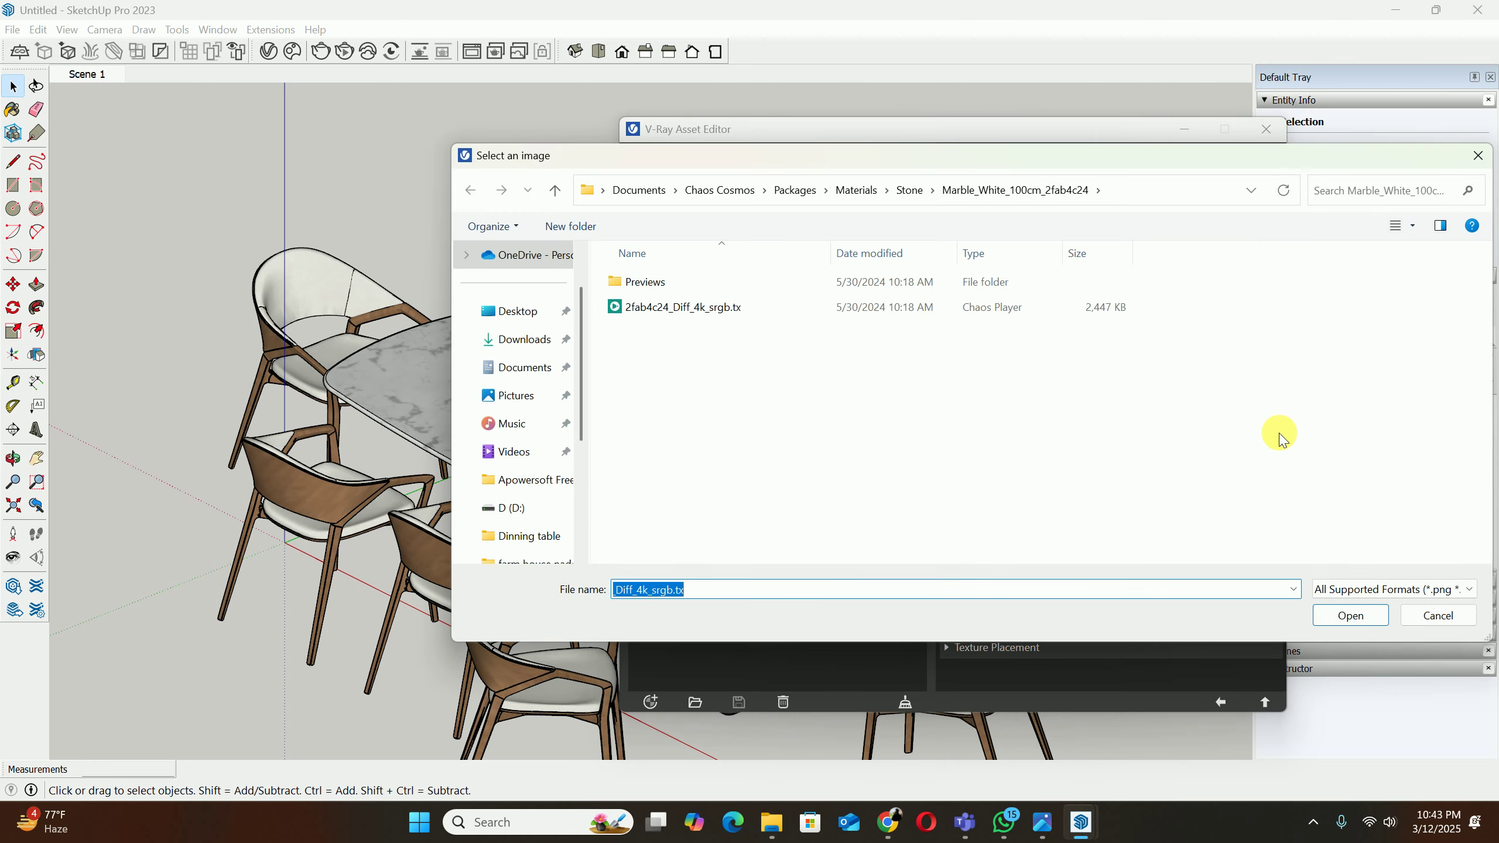
left_click(524, 339)
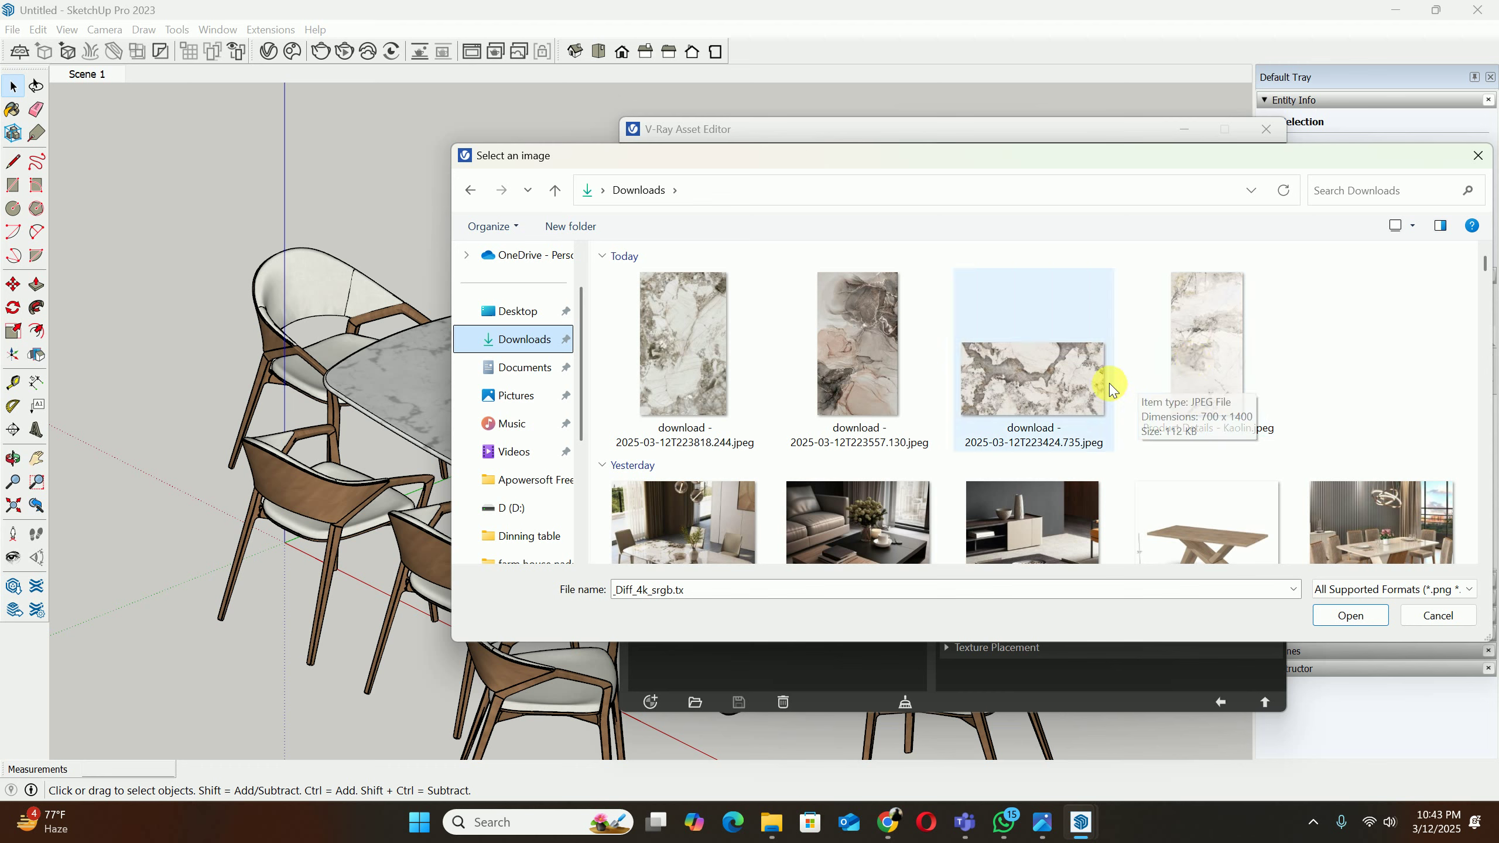
left_click(1056, 375)
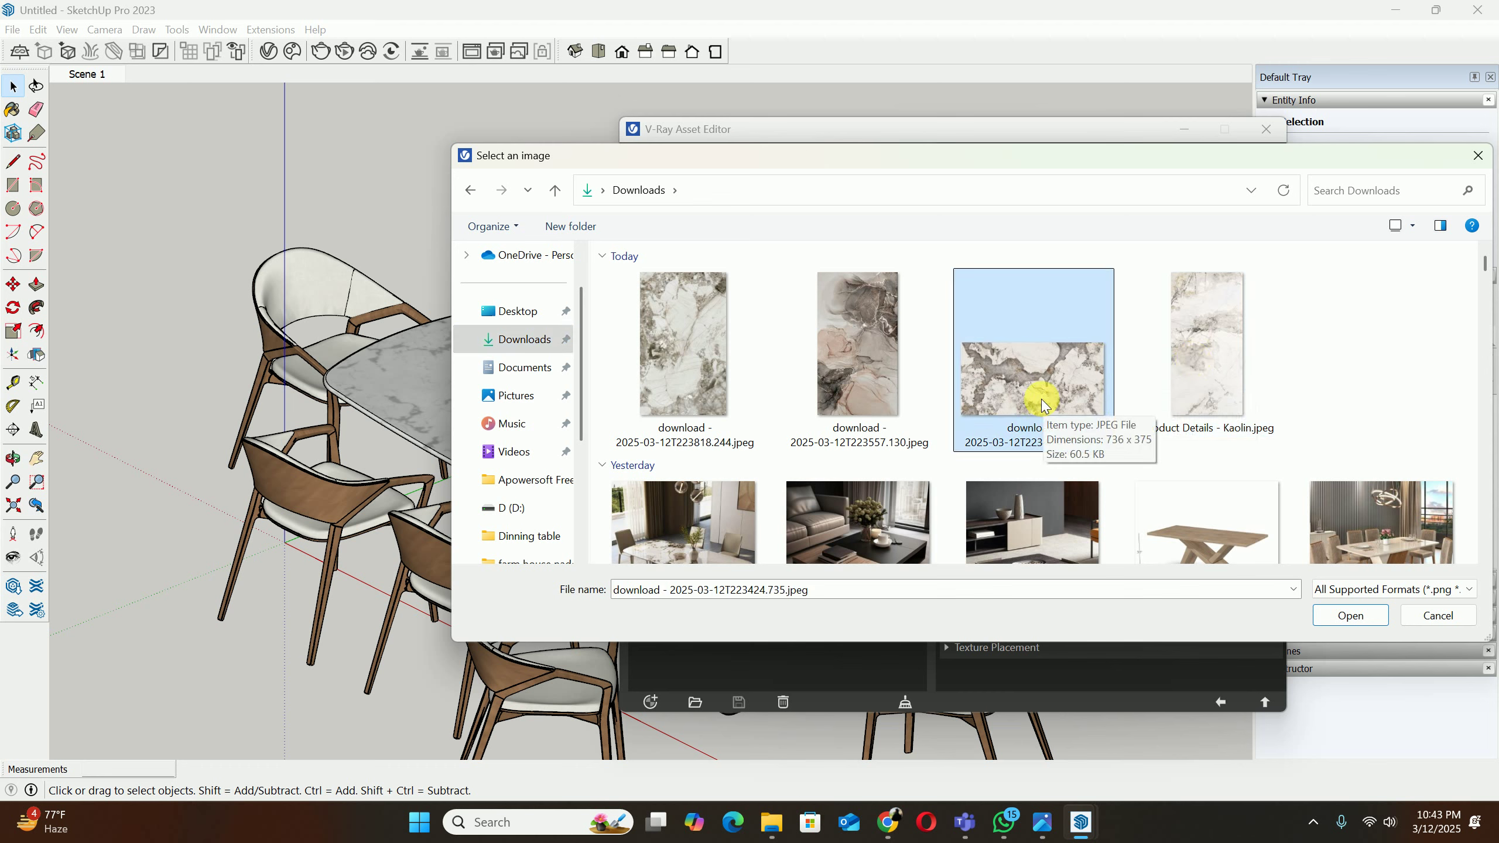
left_click(1357, 617)
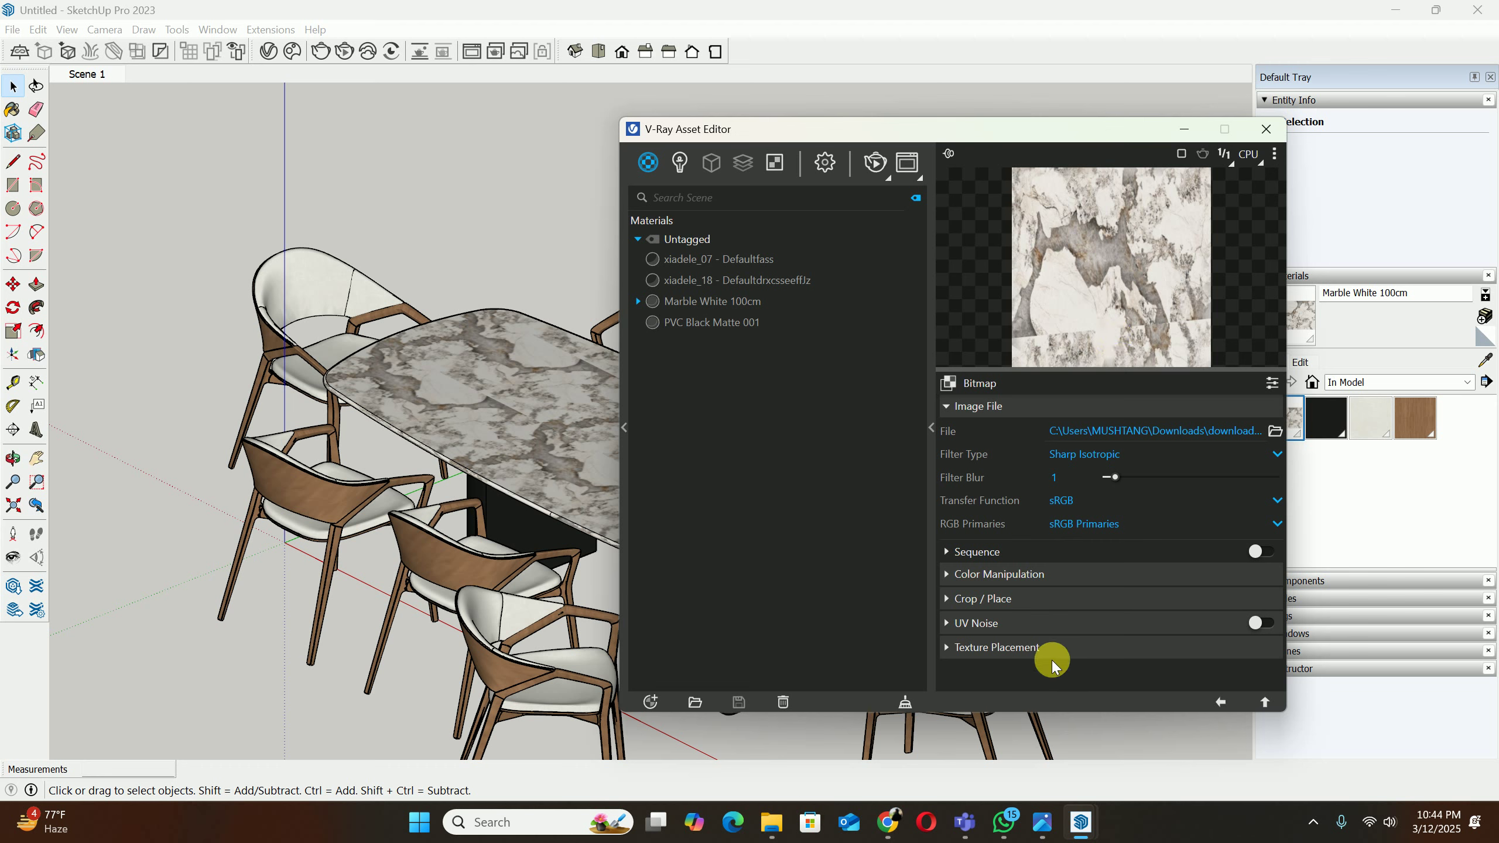
Step: Set the bitmap's texture placement type to 2D (UV Channel) and return to the Marble White 100cm material parameters
left_click(1038, 648)
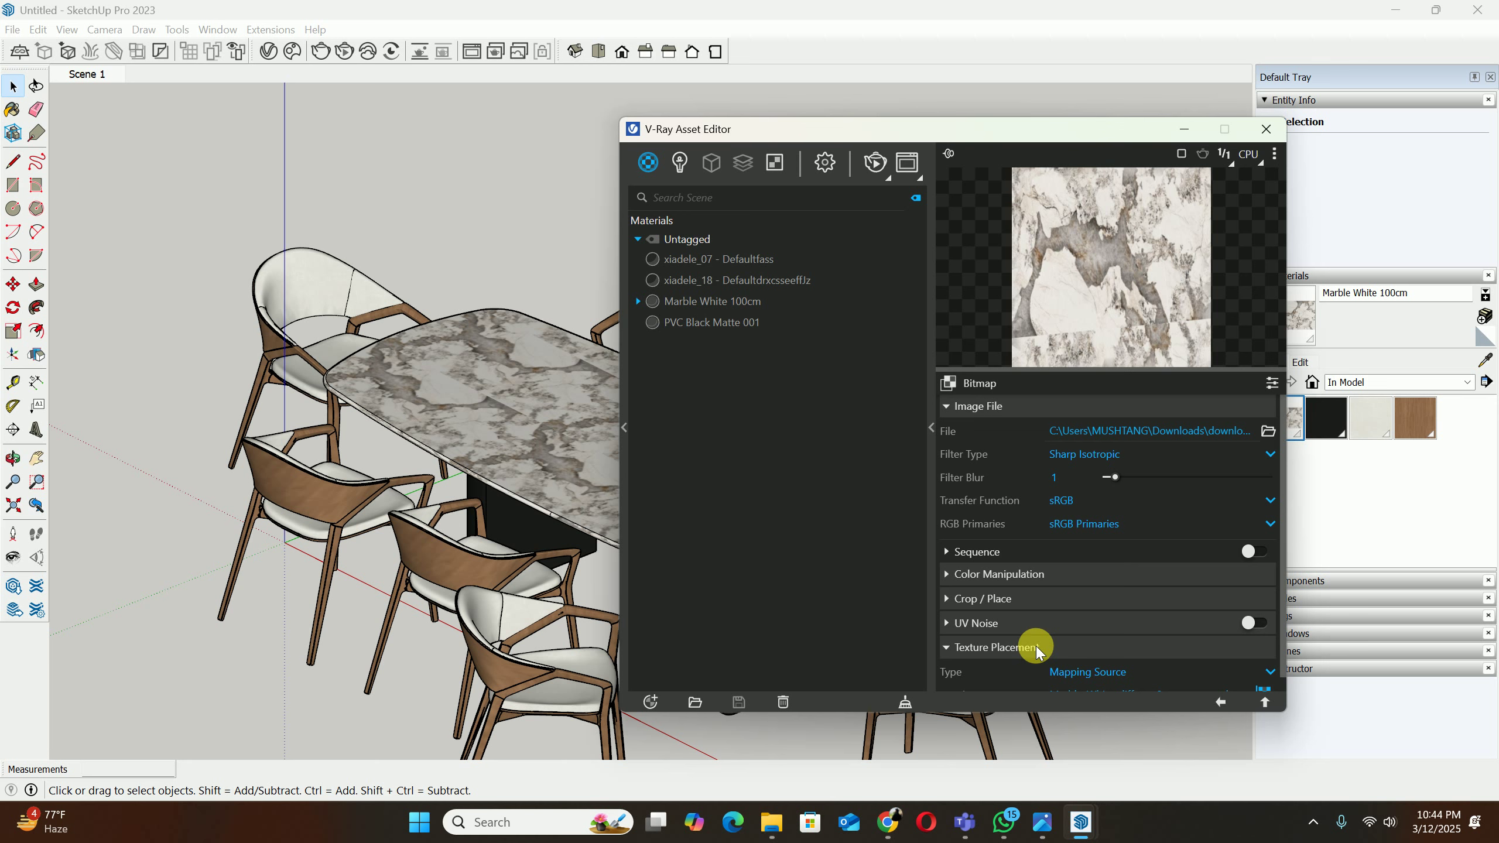
left_click(1100, 673)
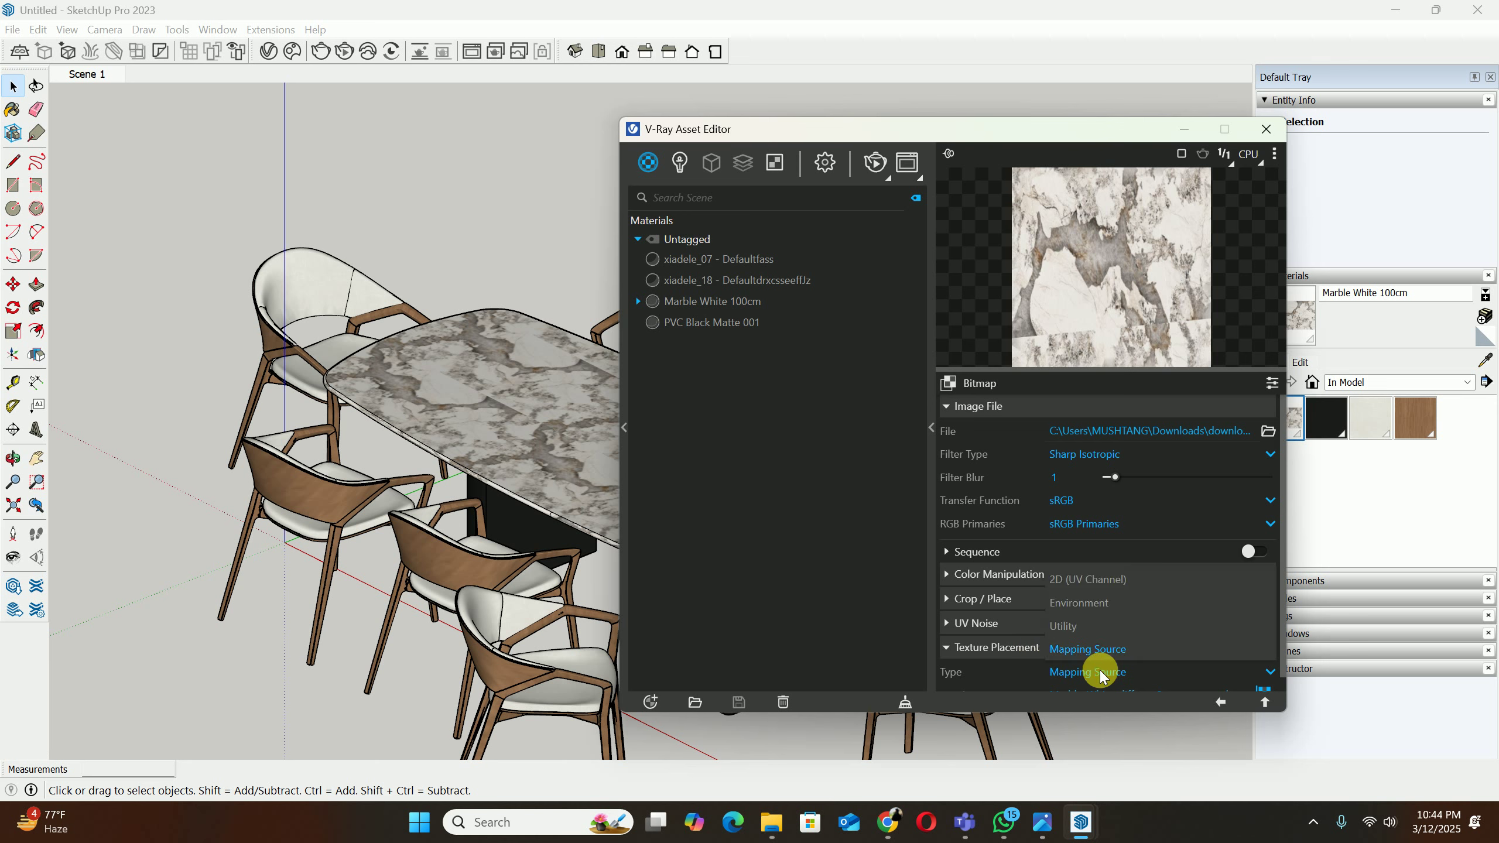
left_click(1081, 580)
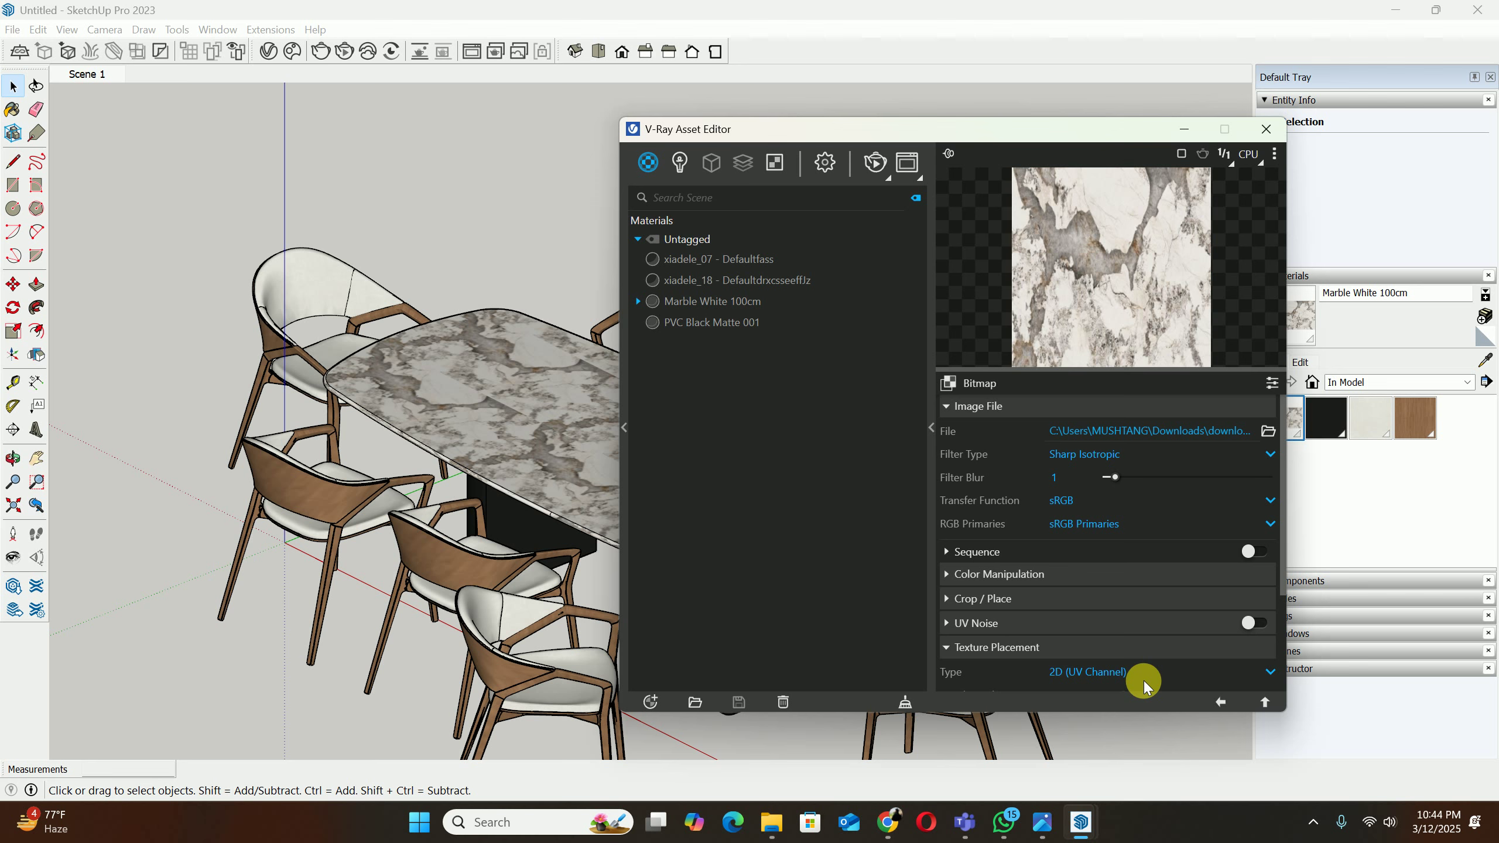
left_click(1213, 702)
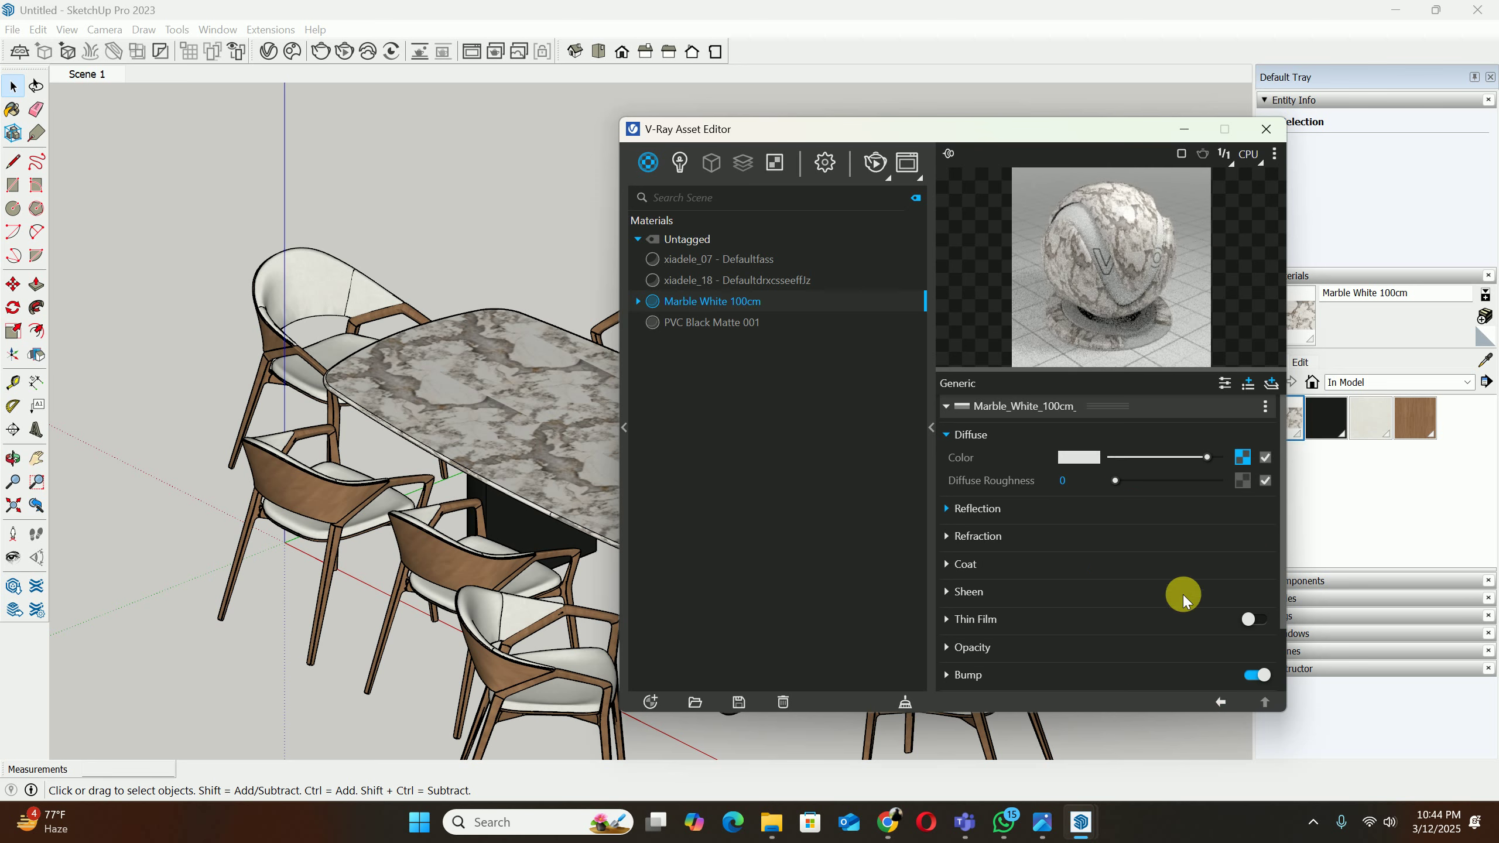
Step: Switch the material's reflection surface control to Use Glossiness and set the reflection glossiness to 0.9
left_click(947, 508)
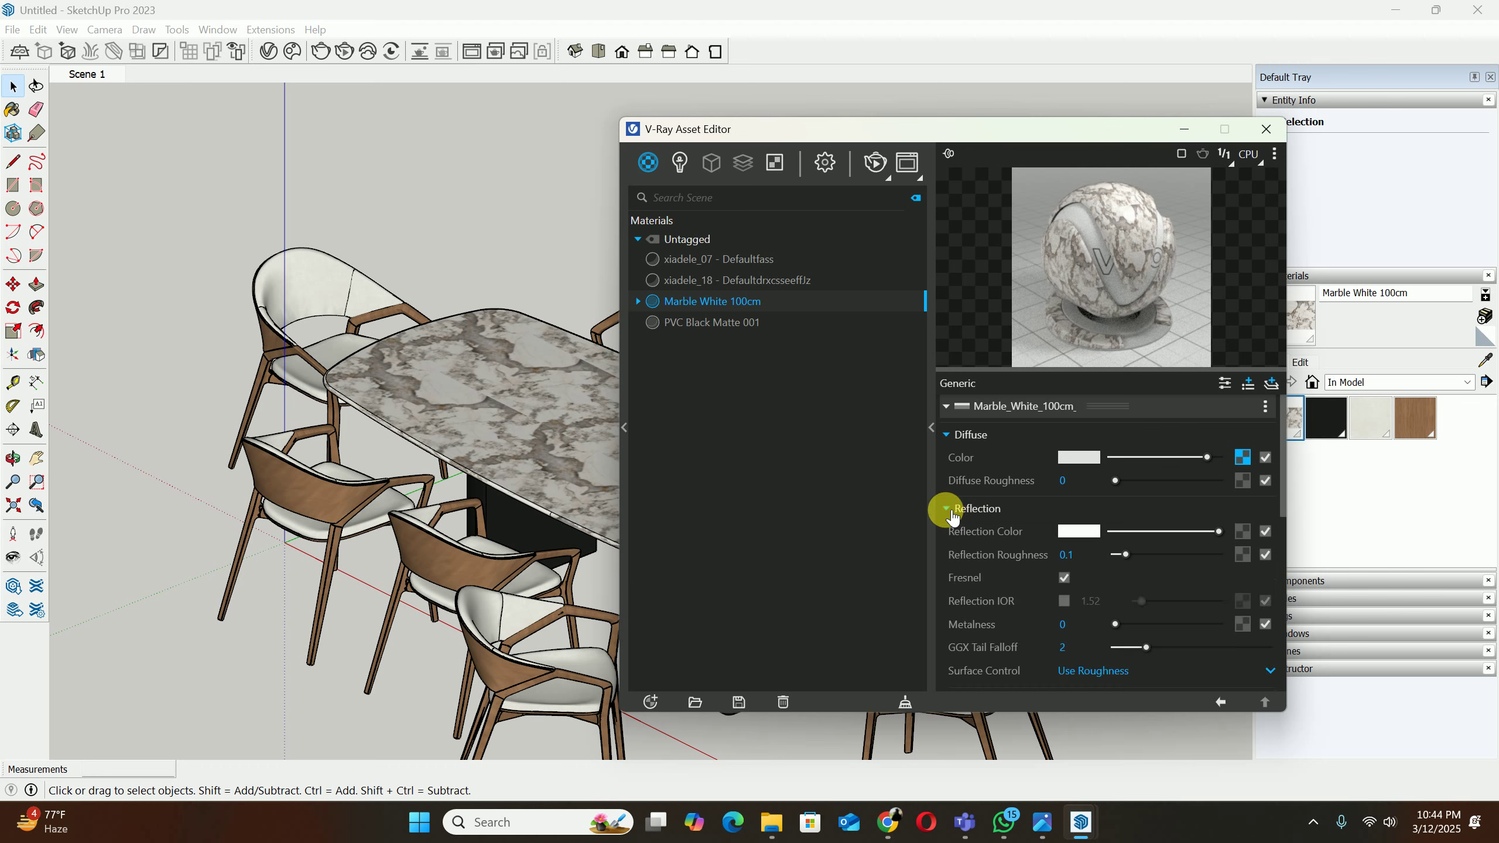
left_click(959, 508)
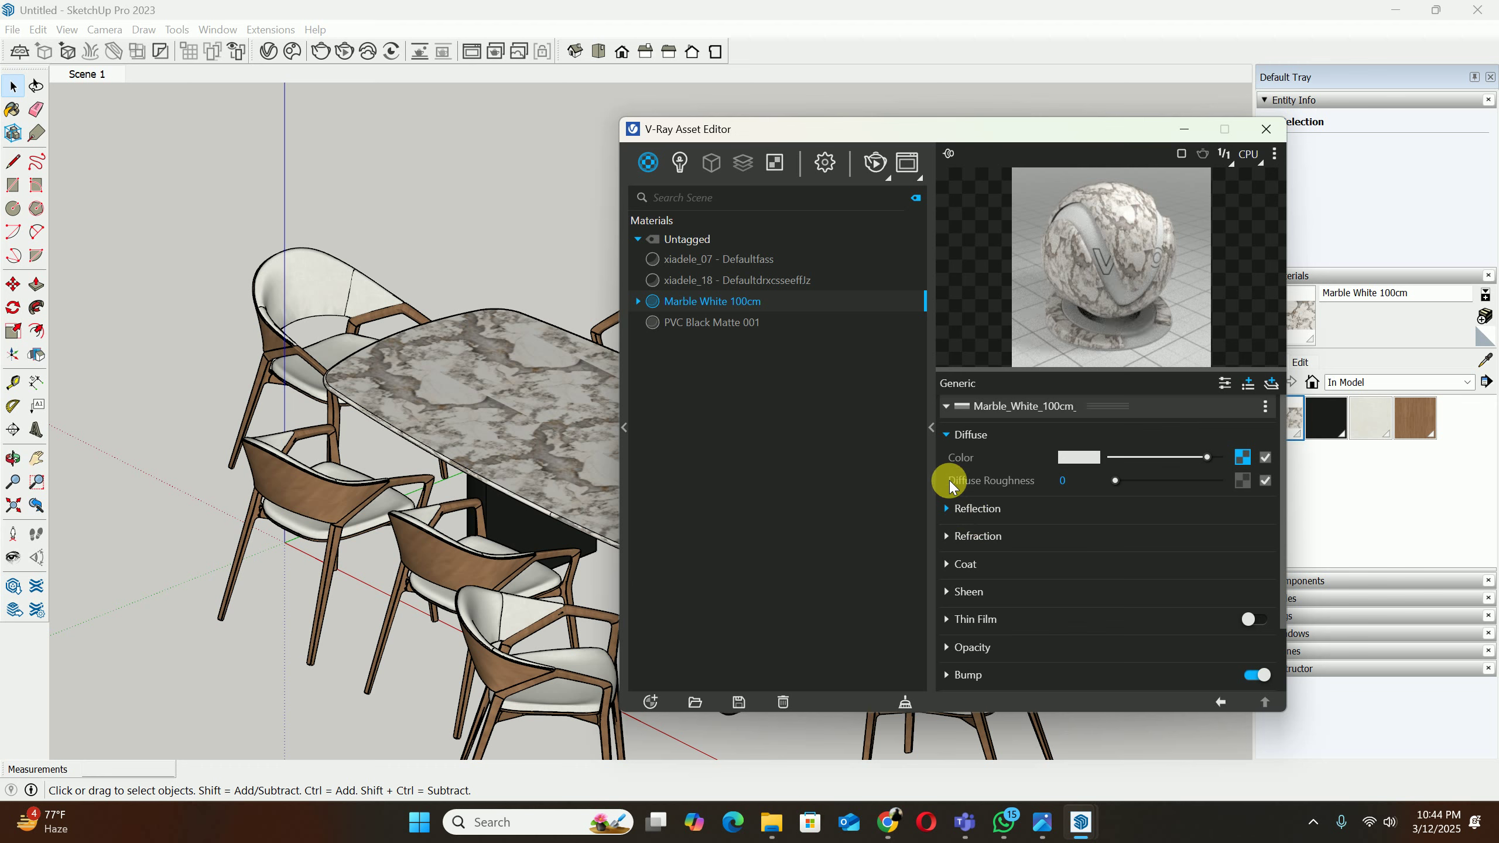
left_click(973, 508)
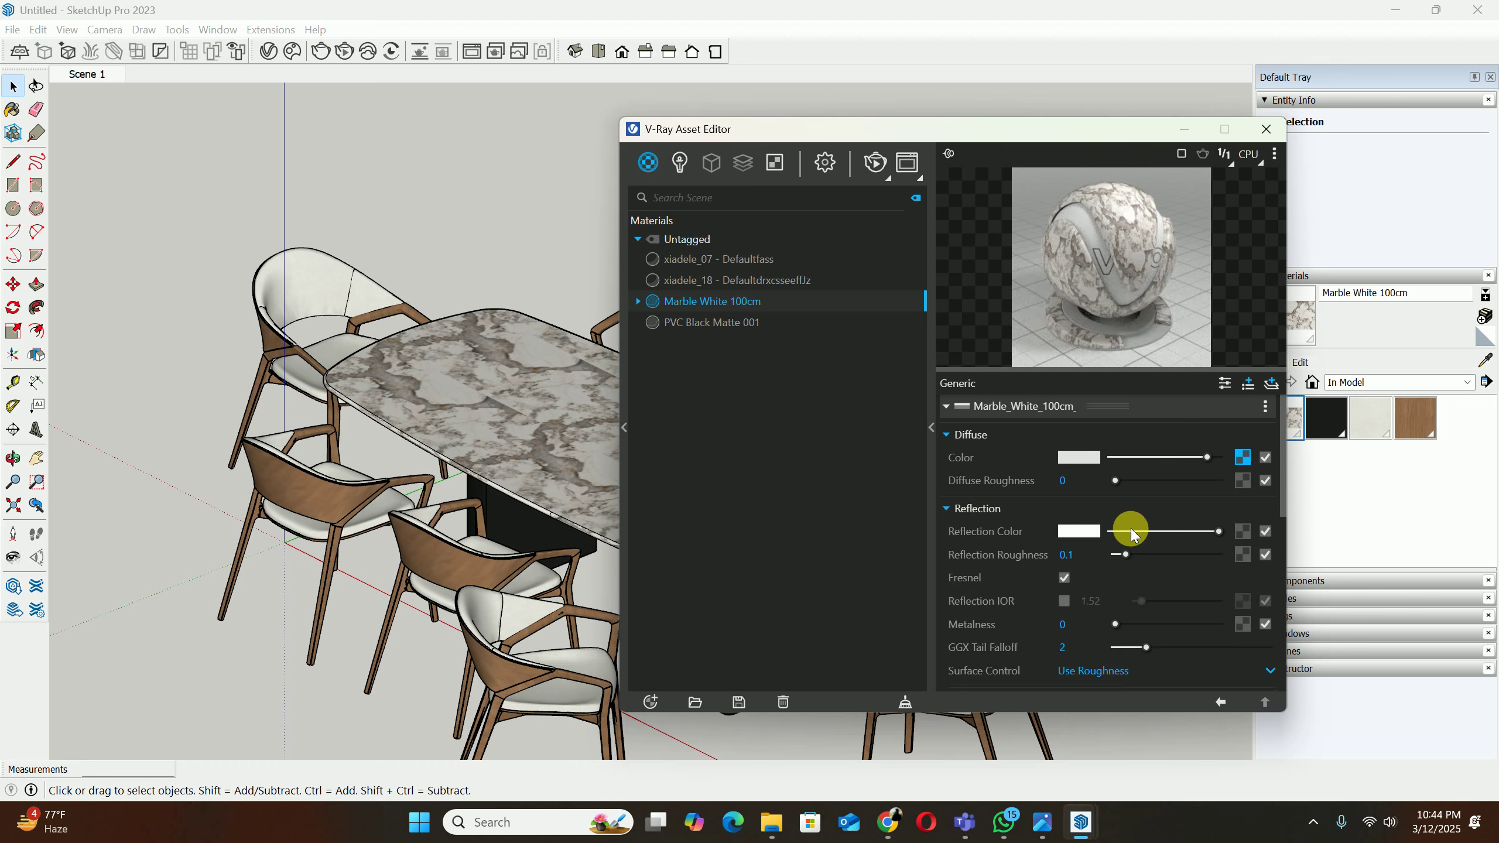
left_click(1100, 673)
left_click(1091, 624)
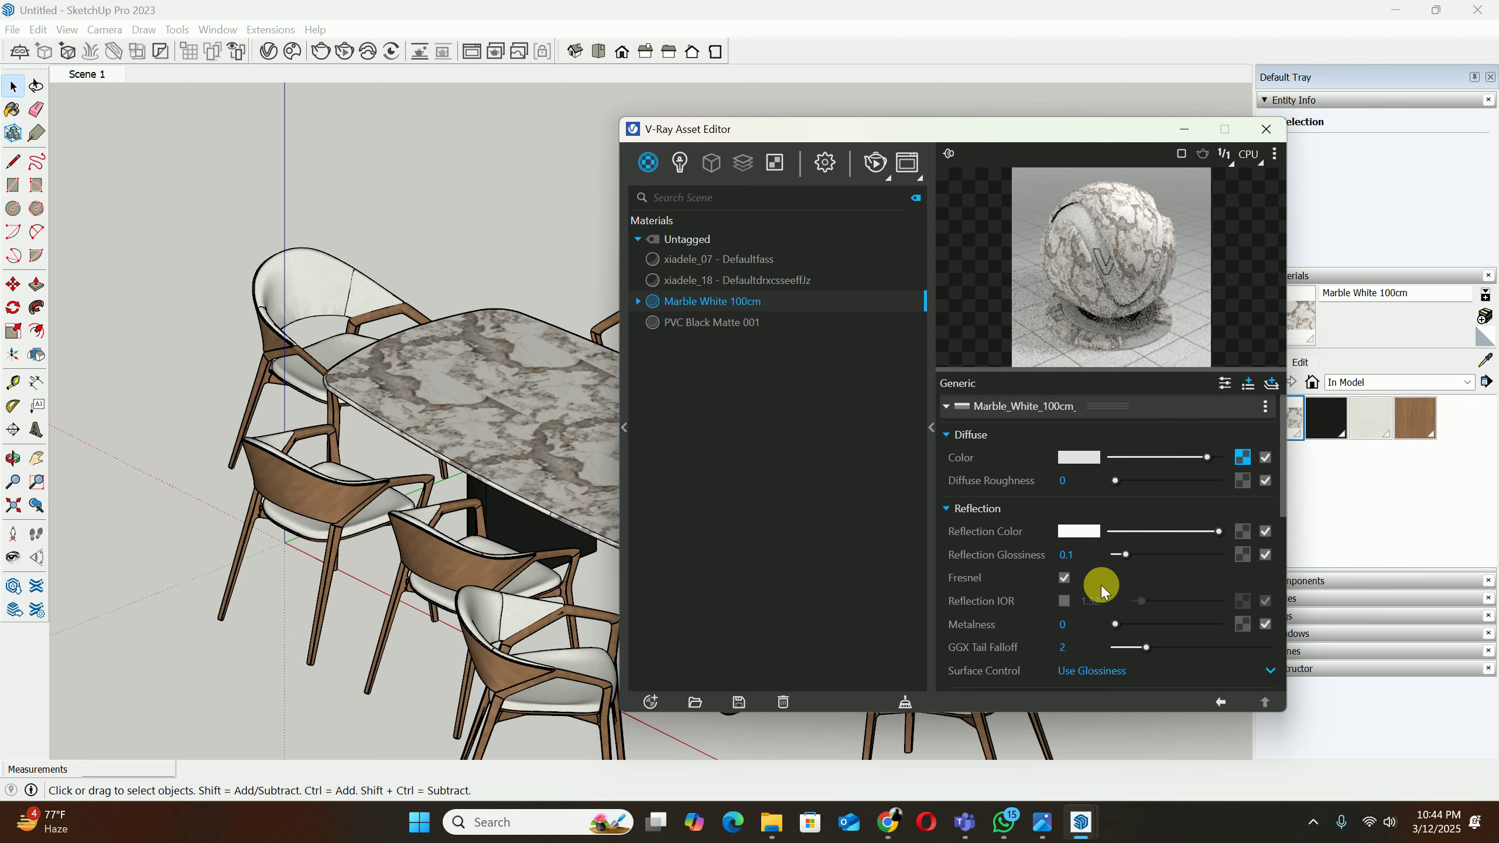
left_click_drag(1118, 559, 1213, 559)
left_click_drag(1211, 558, 1204, 558)
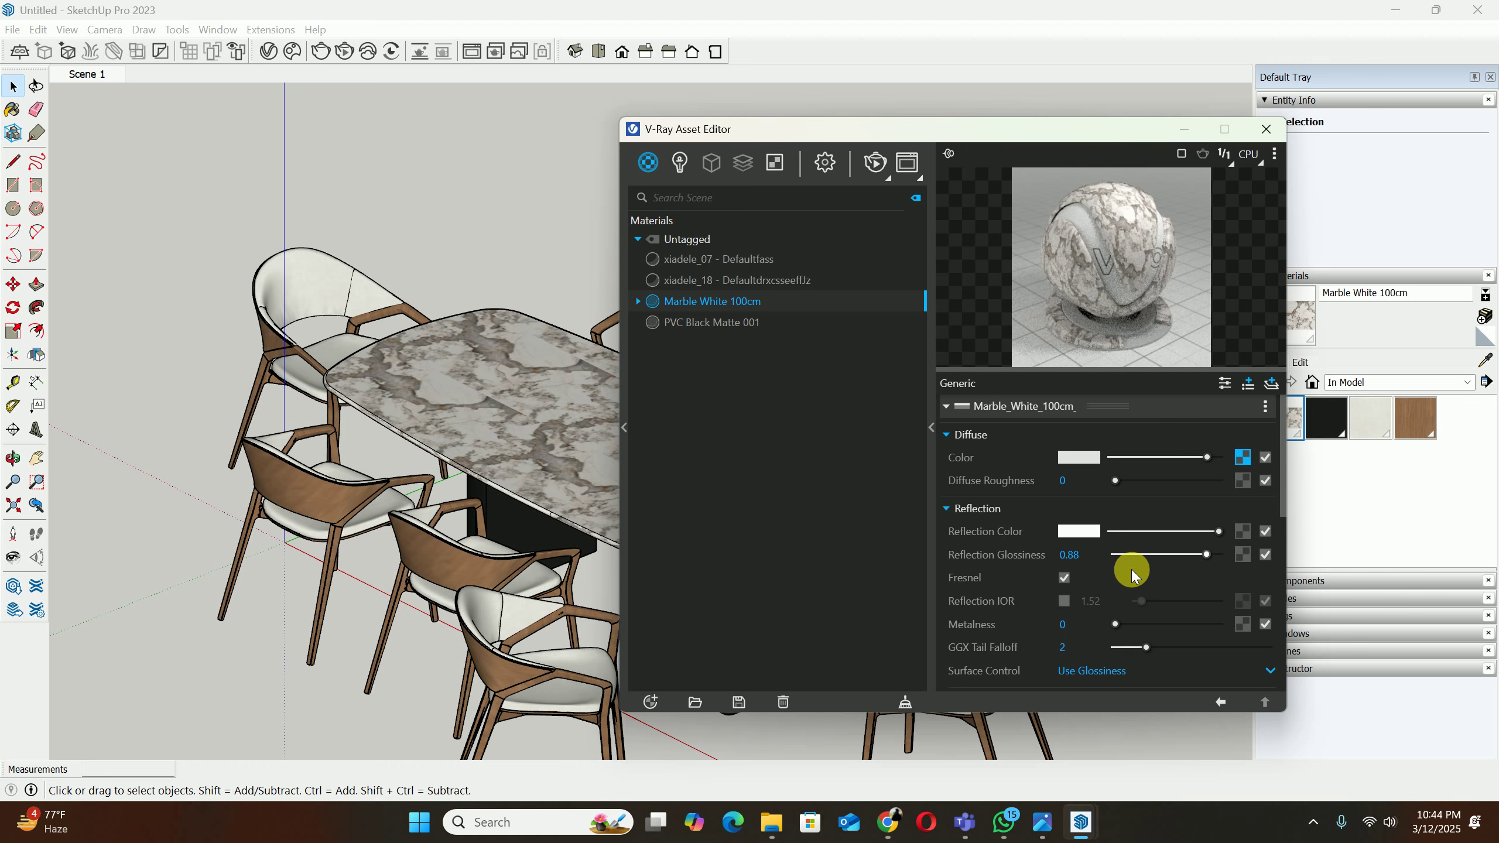
left_click(1089, 561)
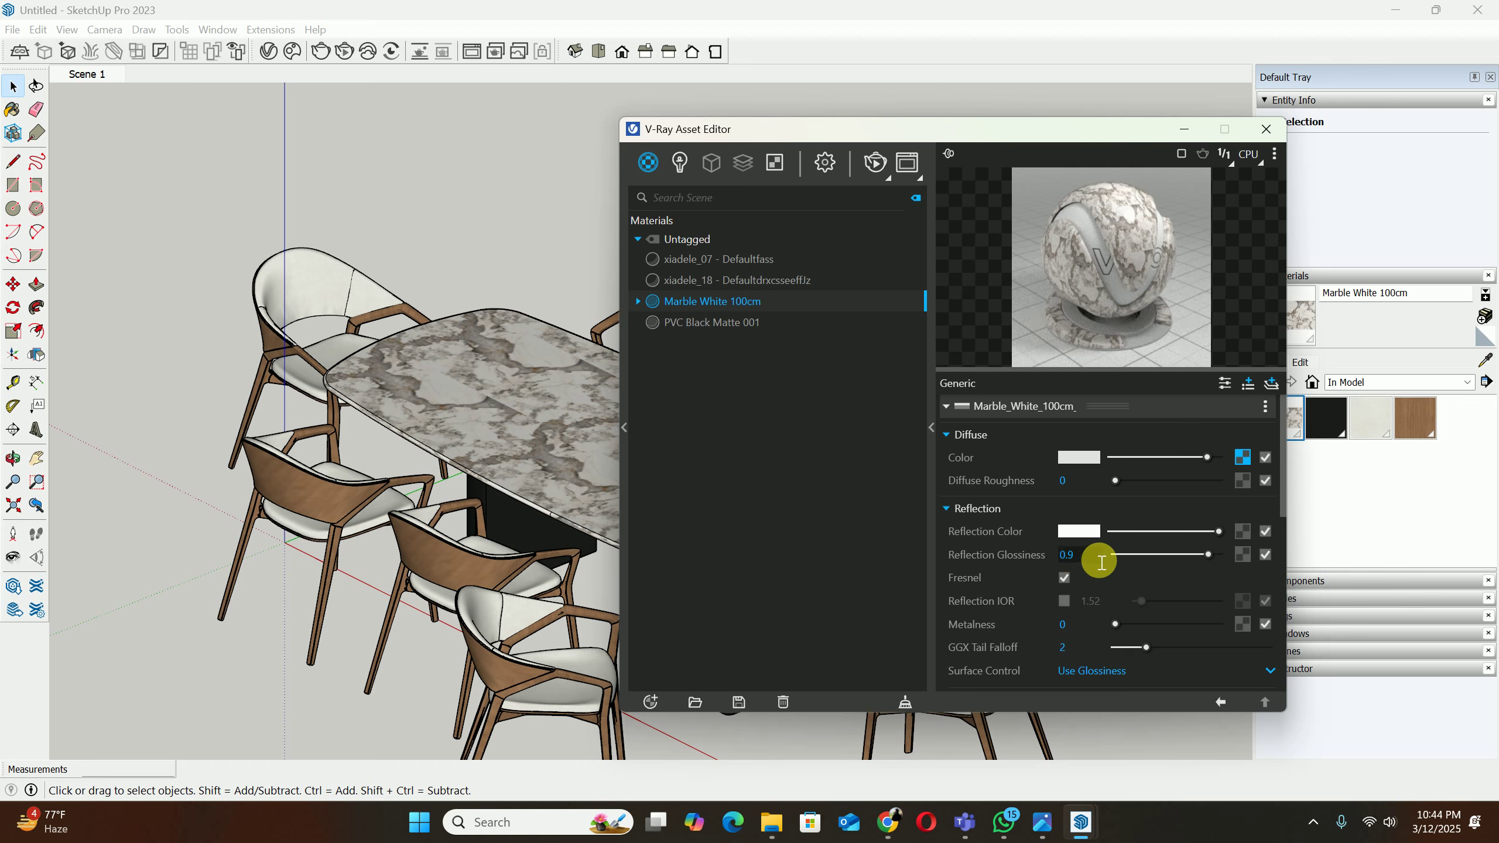
left_click(947, 508)
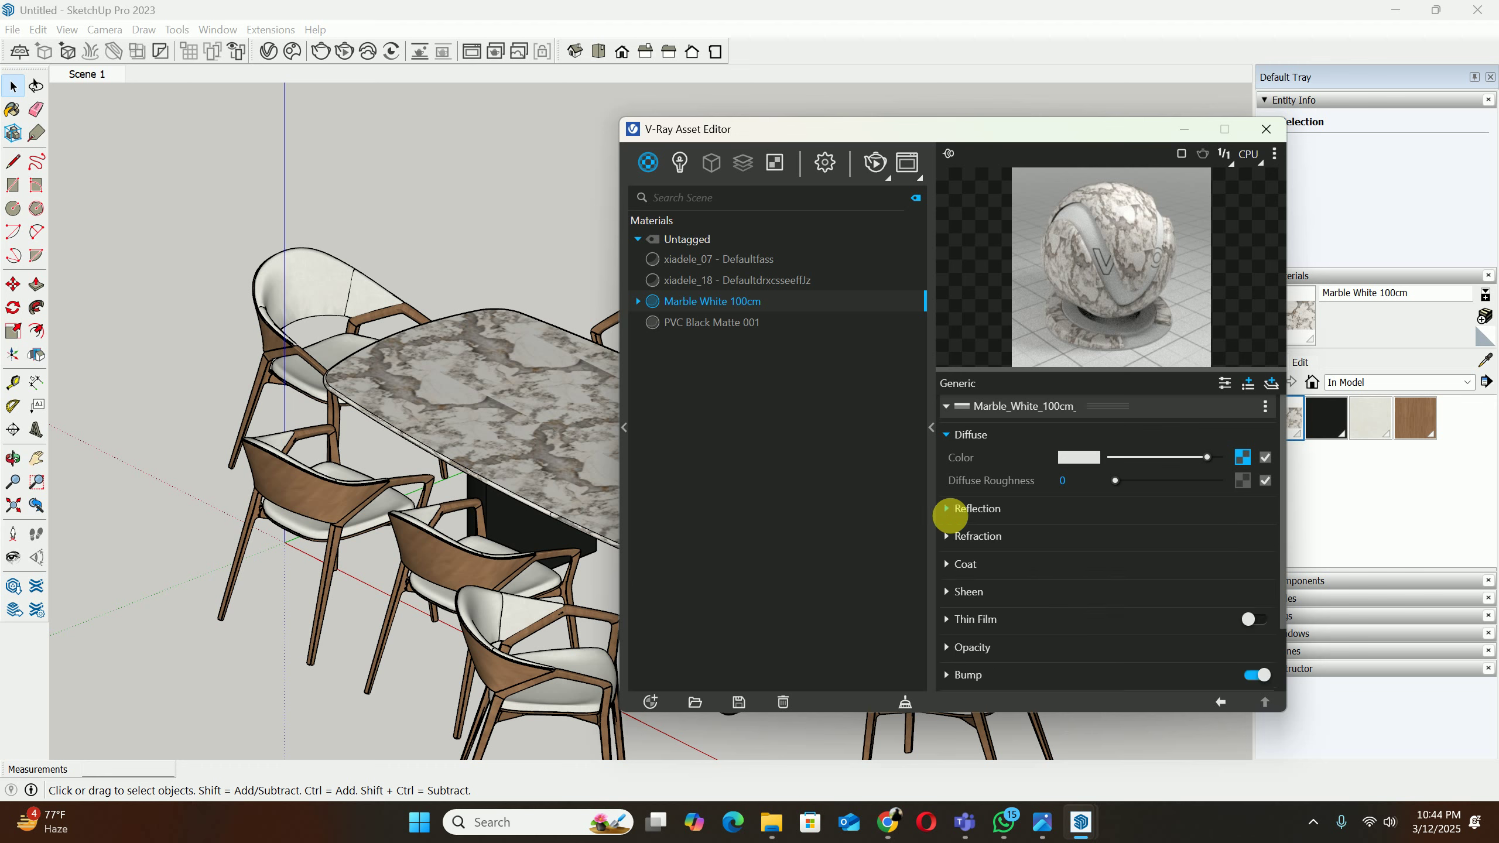
Step: Look through the material's Refraction, Bump and Binding settings and close the V-Ray Asset Editor
left_click(950, 535)
left_click(953, 536)
scroll(973, 555, "down", 3)
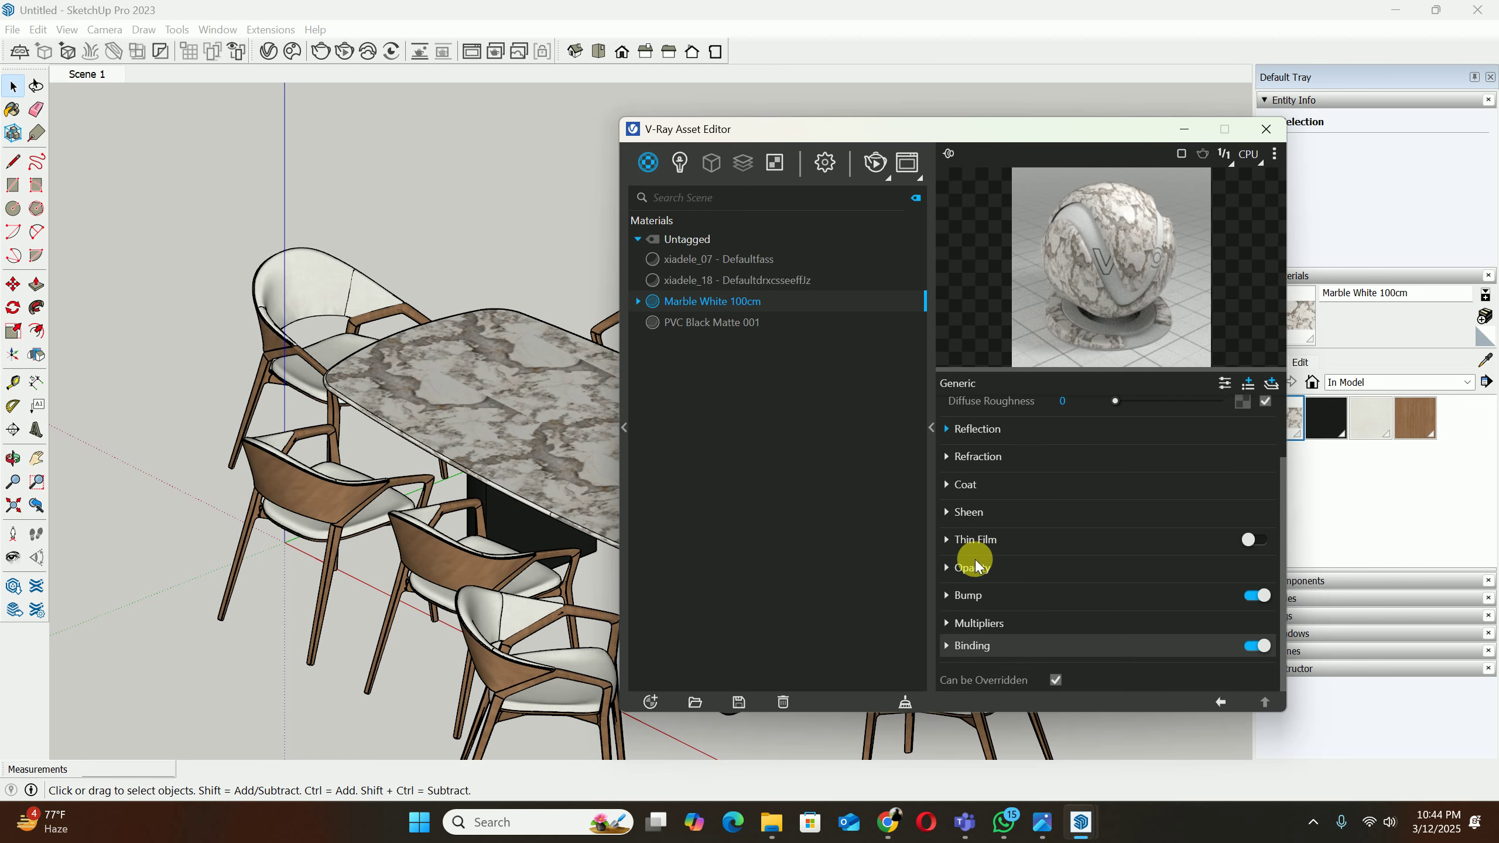
left_click(948, 596)
left_click(950, 598)
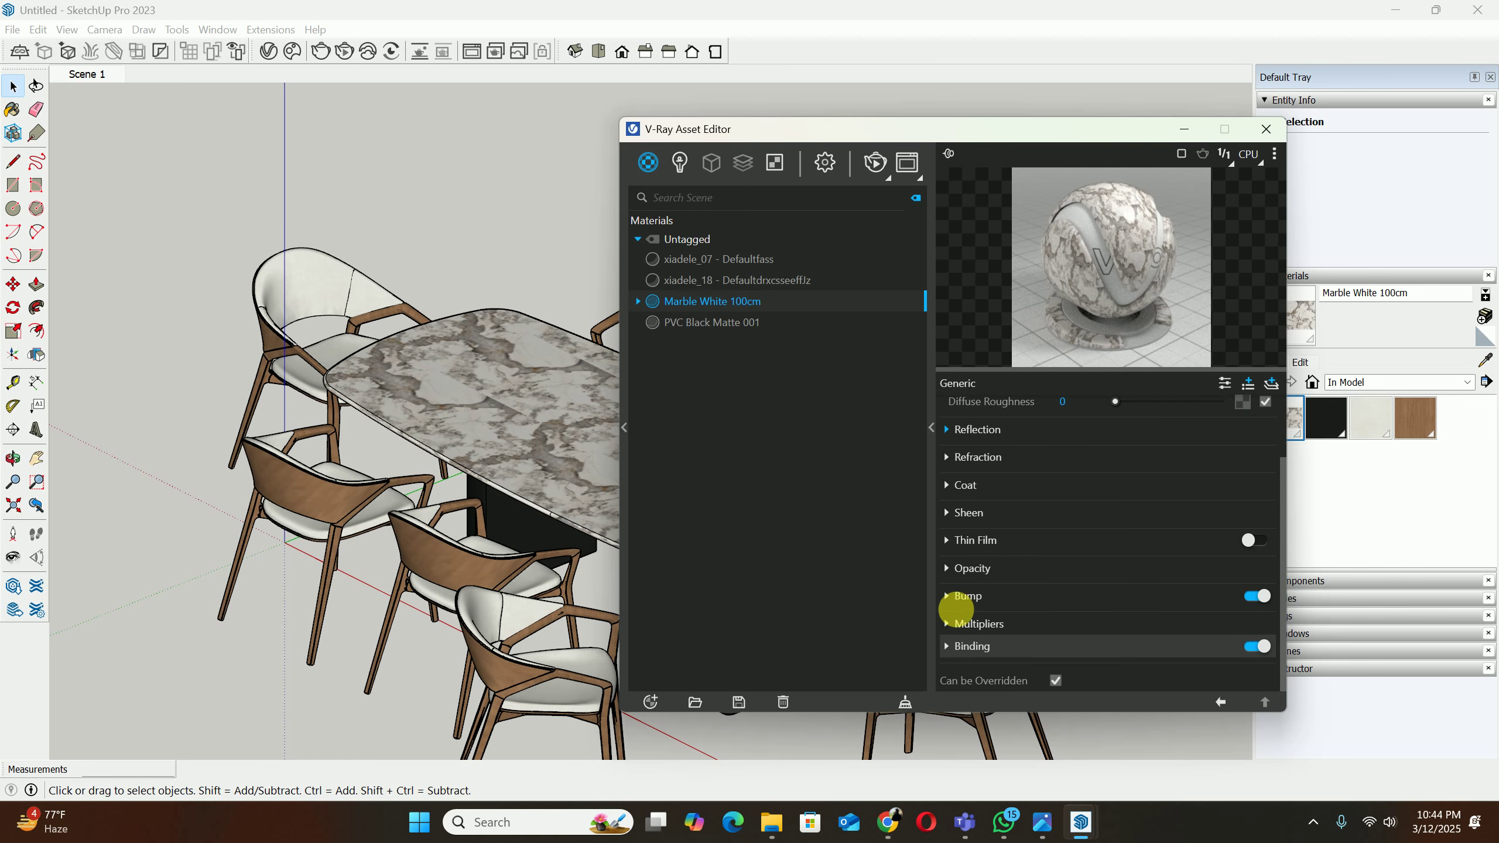
left_click(947, 646)
left_click(944, 643)
scroll(1032, 532, "up", 2)
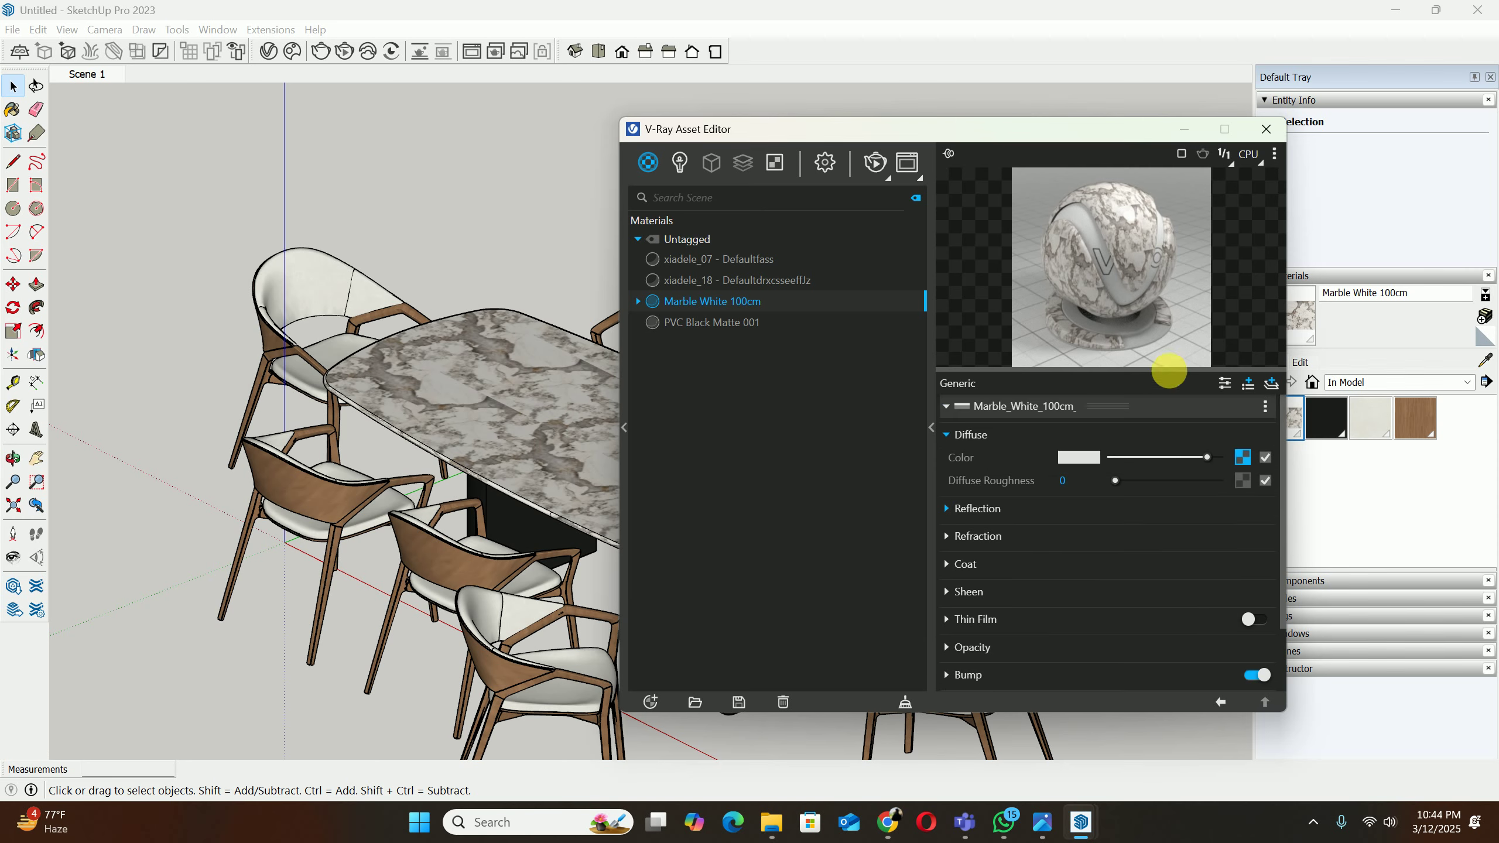
left_click(1265, 129)
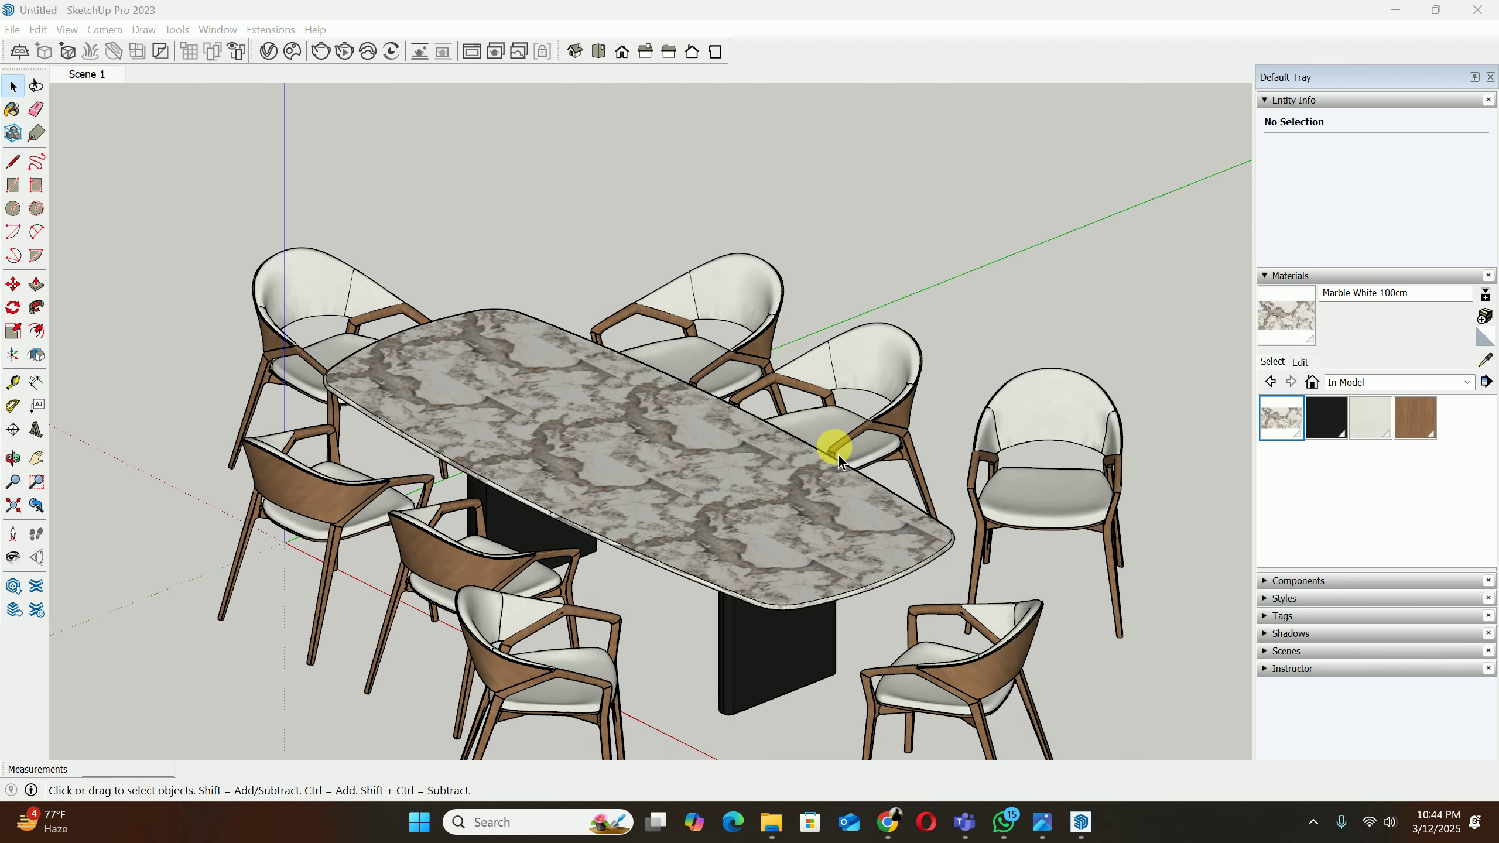
Step: Open the tabletop group, start positioning the marble texture on its top face and reset the texture placement
middle_click_drag(647, 462, 819, 659)
scroll(892, 632, "up", 4)
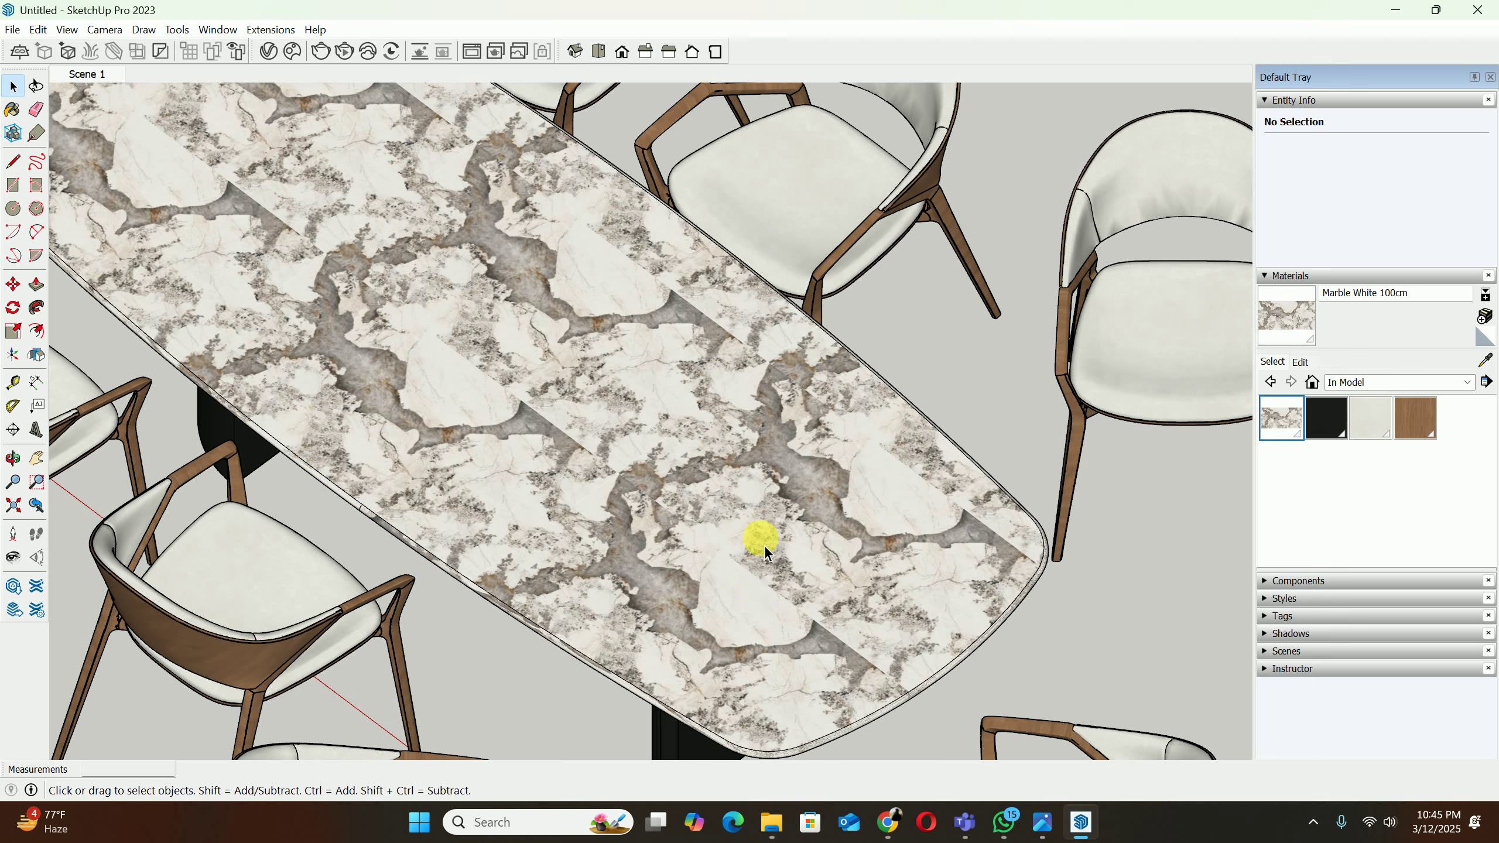
double_click(719, 519)
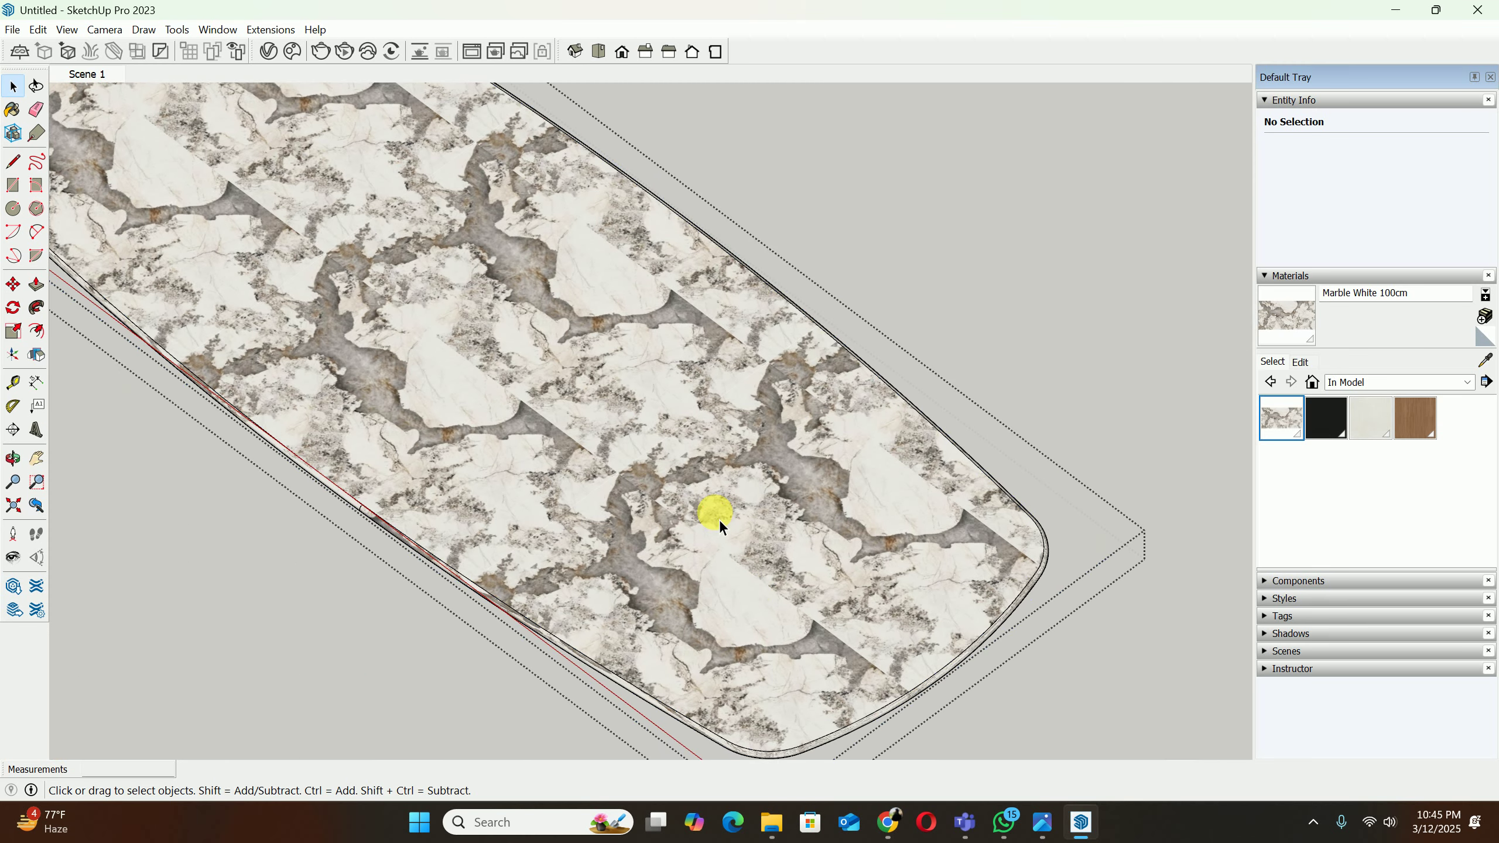
scroll(730, 558, "up", 3)
right_click(729, 521)
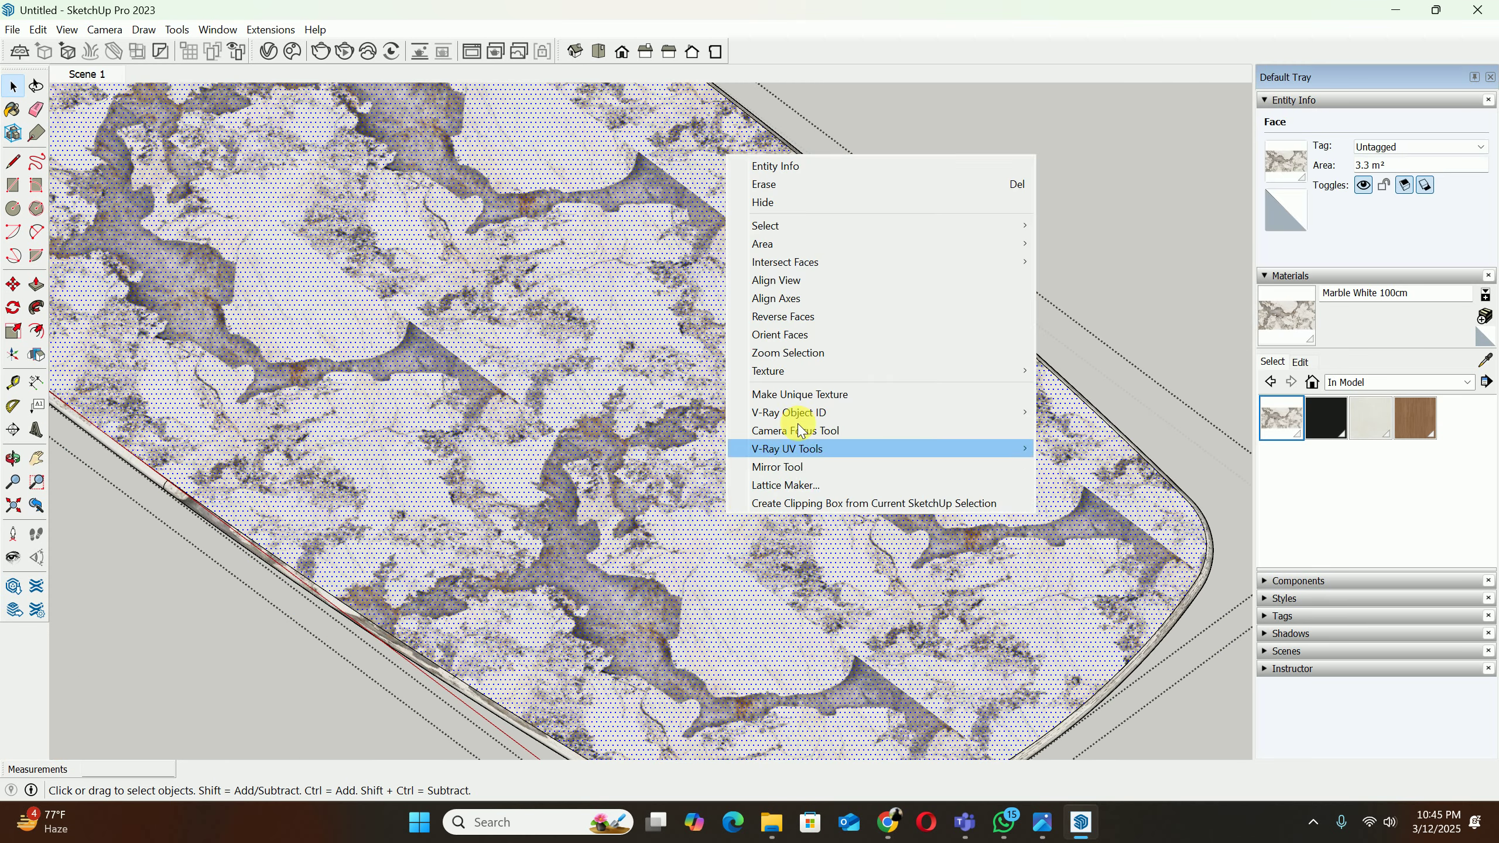
key("Escape")
scroll(830, 361, "down", 5)
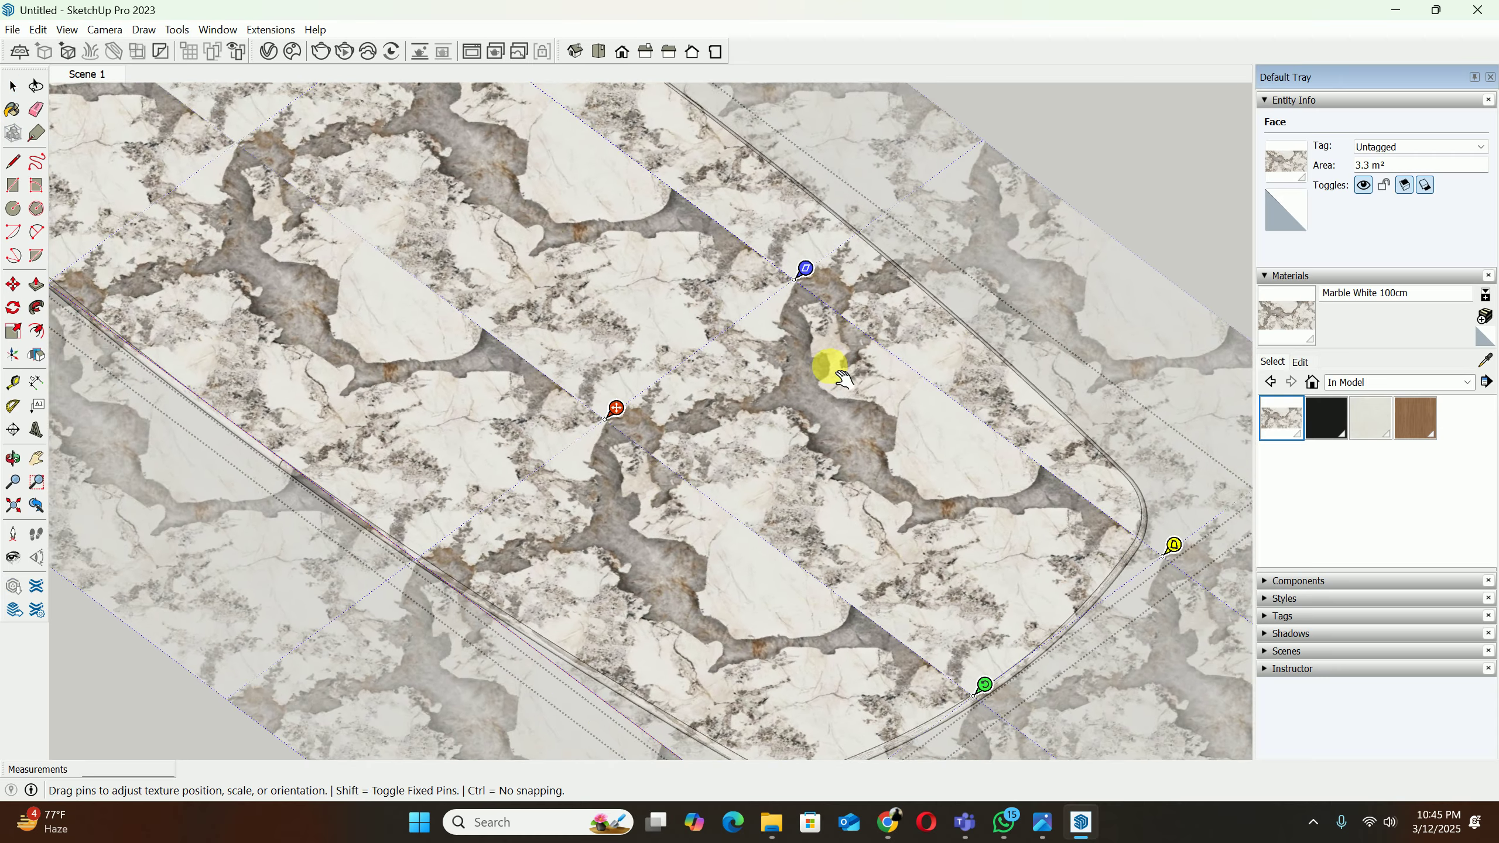
right_click(725, 380)
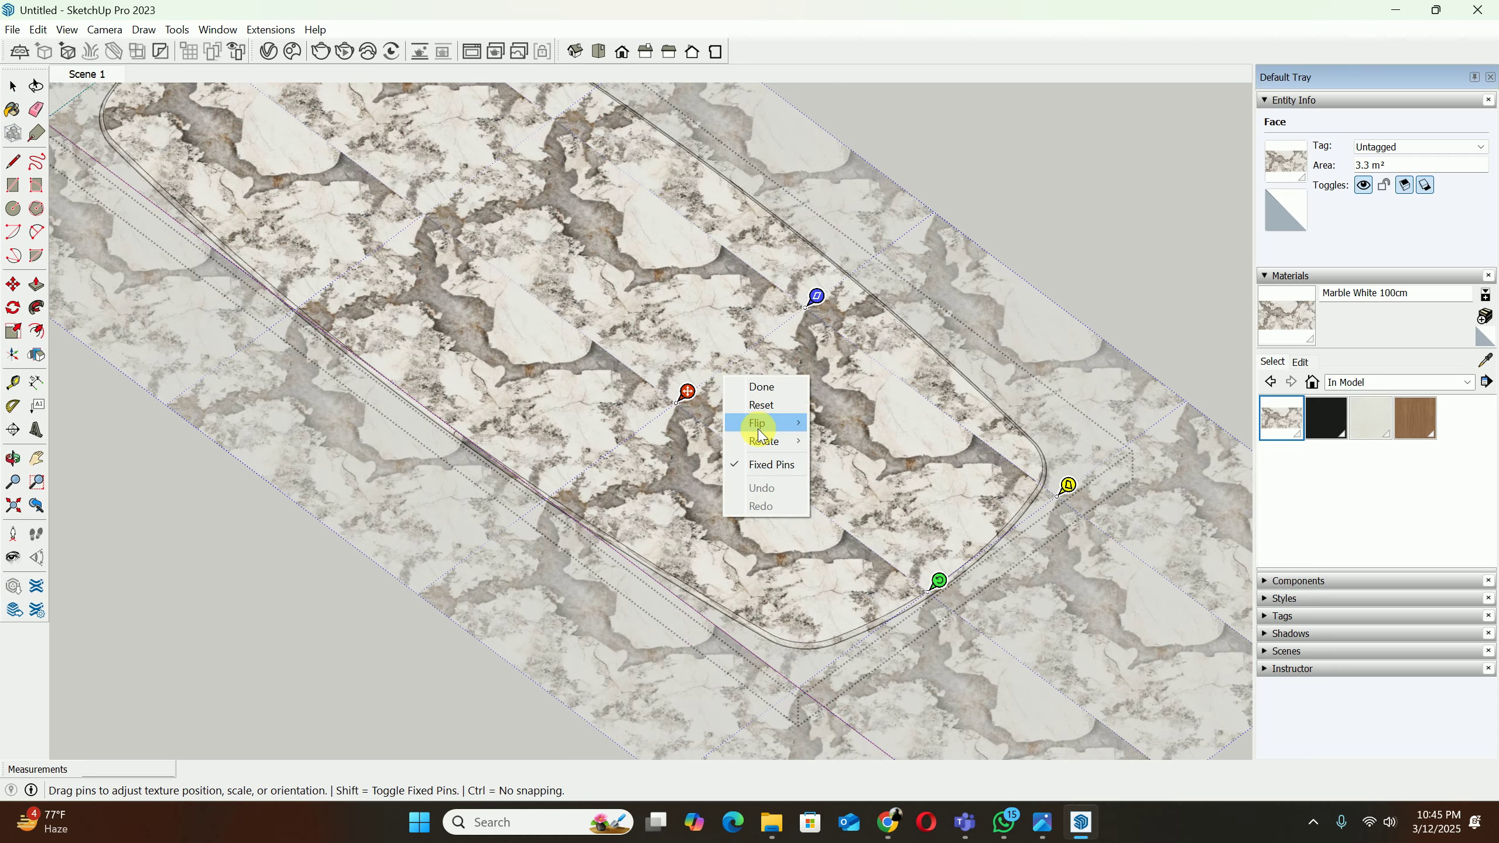
left_click(764, 388)
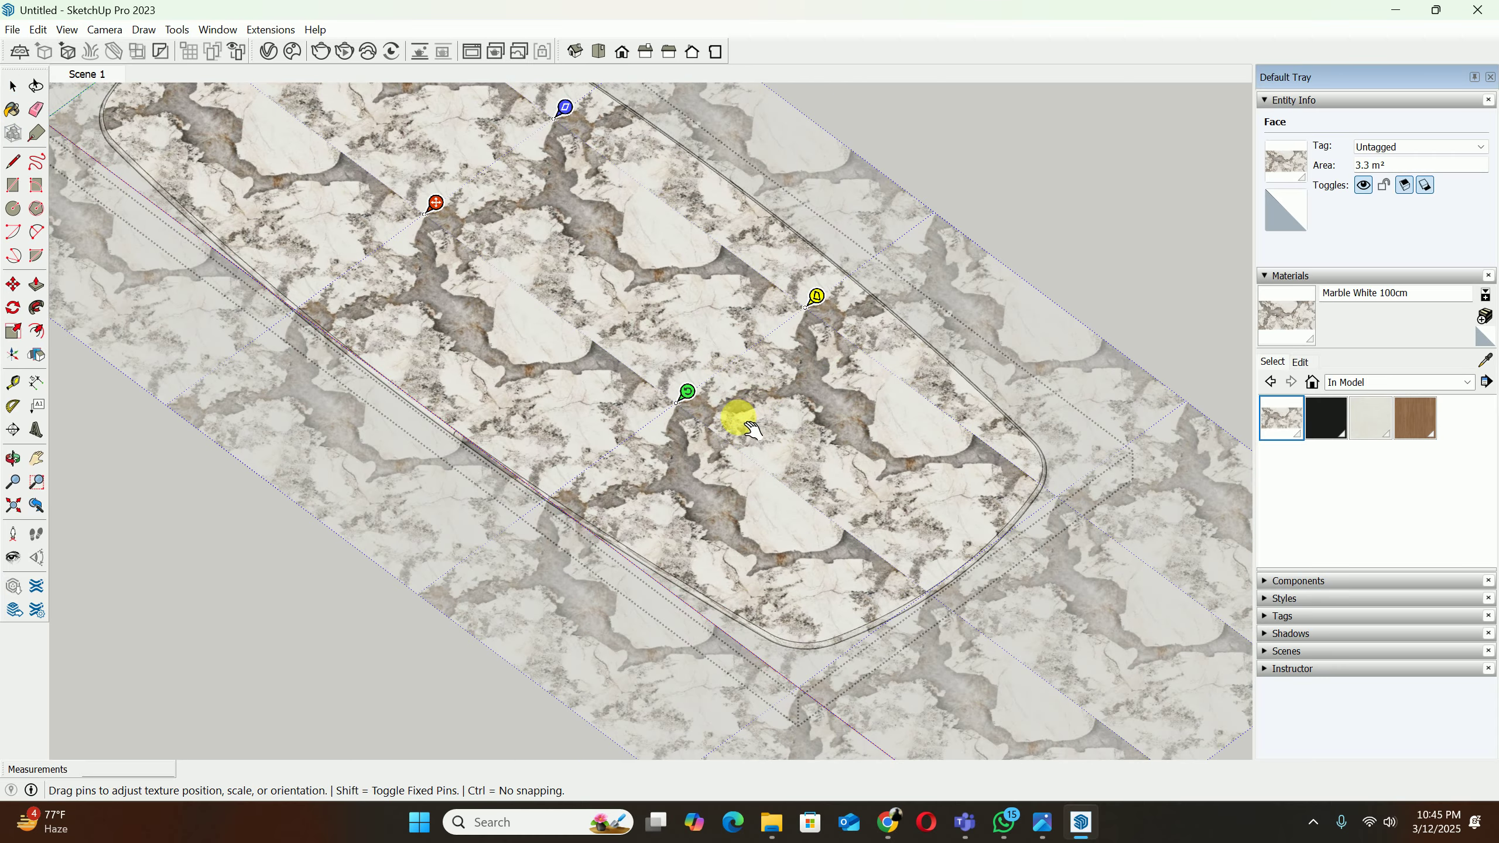
Step: Try to move the marble texture to the tabletop's near corner and enlarge it with the fixed pins, and reset it
left_click_drag(440, 213, 828, 697)
scroll(863, 530, "down", 5)
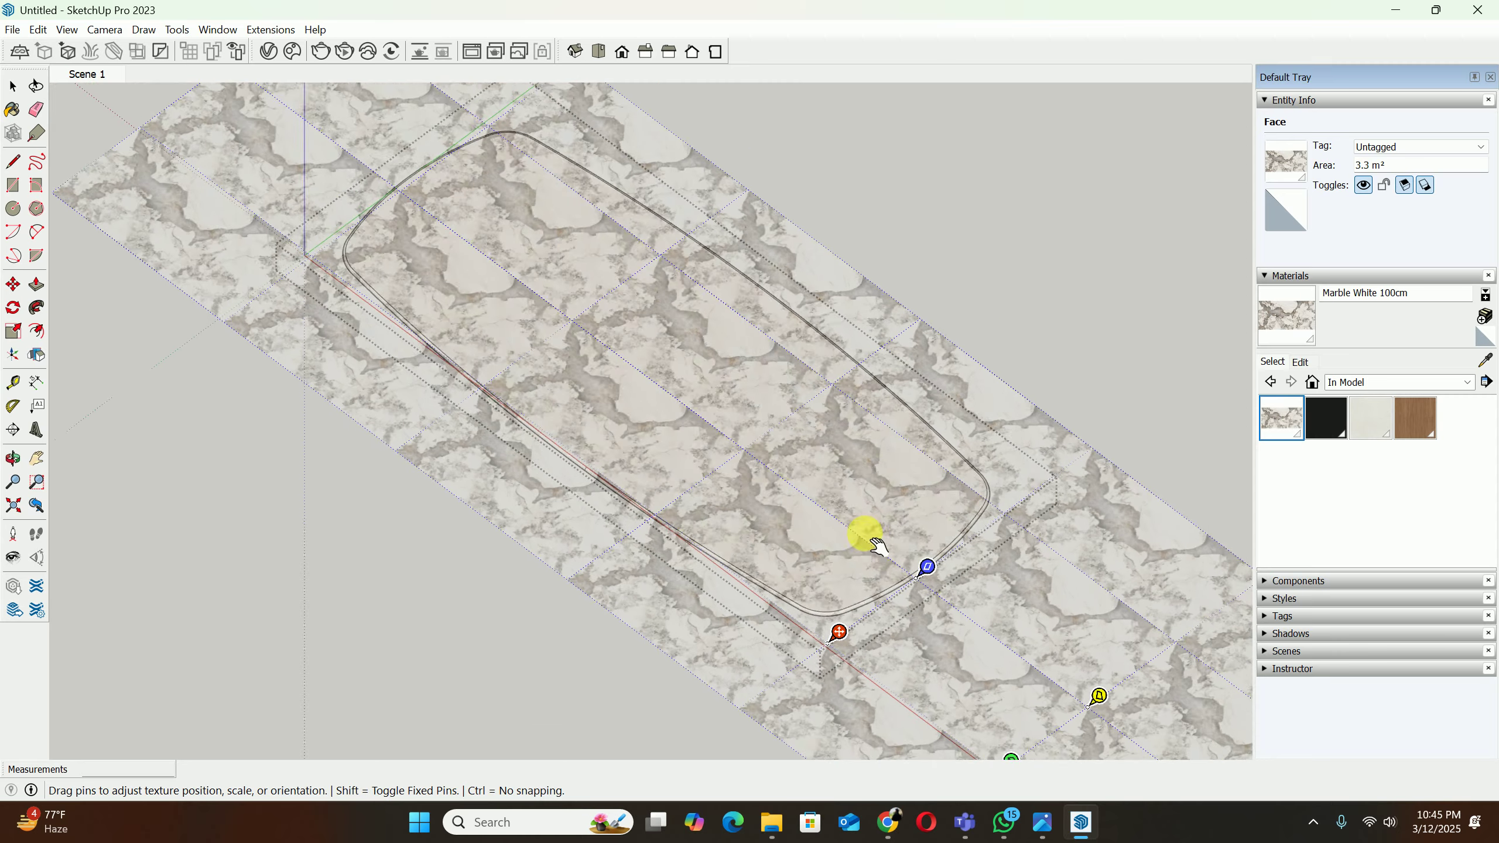
left_click_drag(958, 663, 1053, 748)
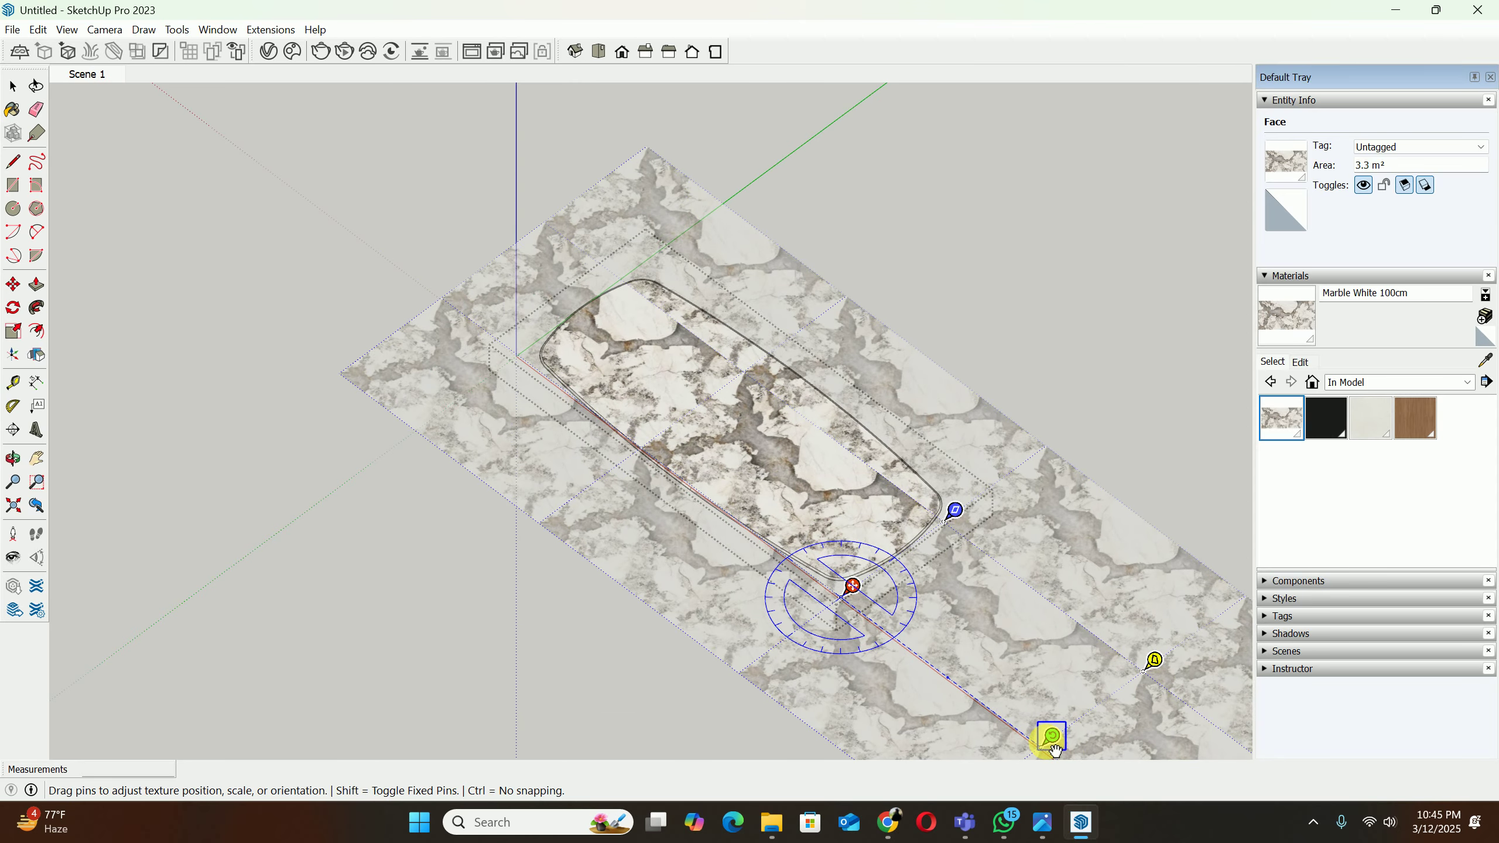
right_click(783, 402)
left_click(820, 427)
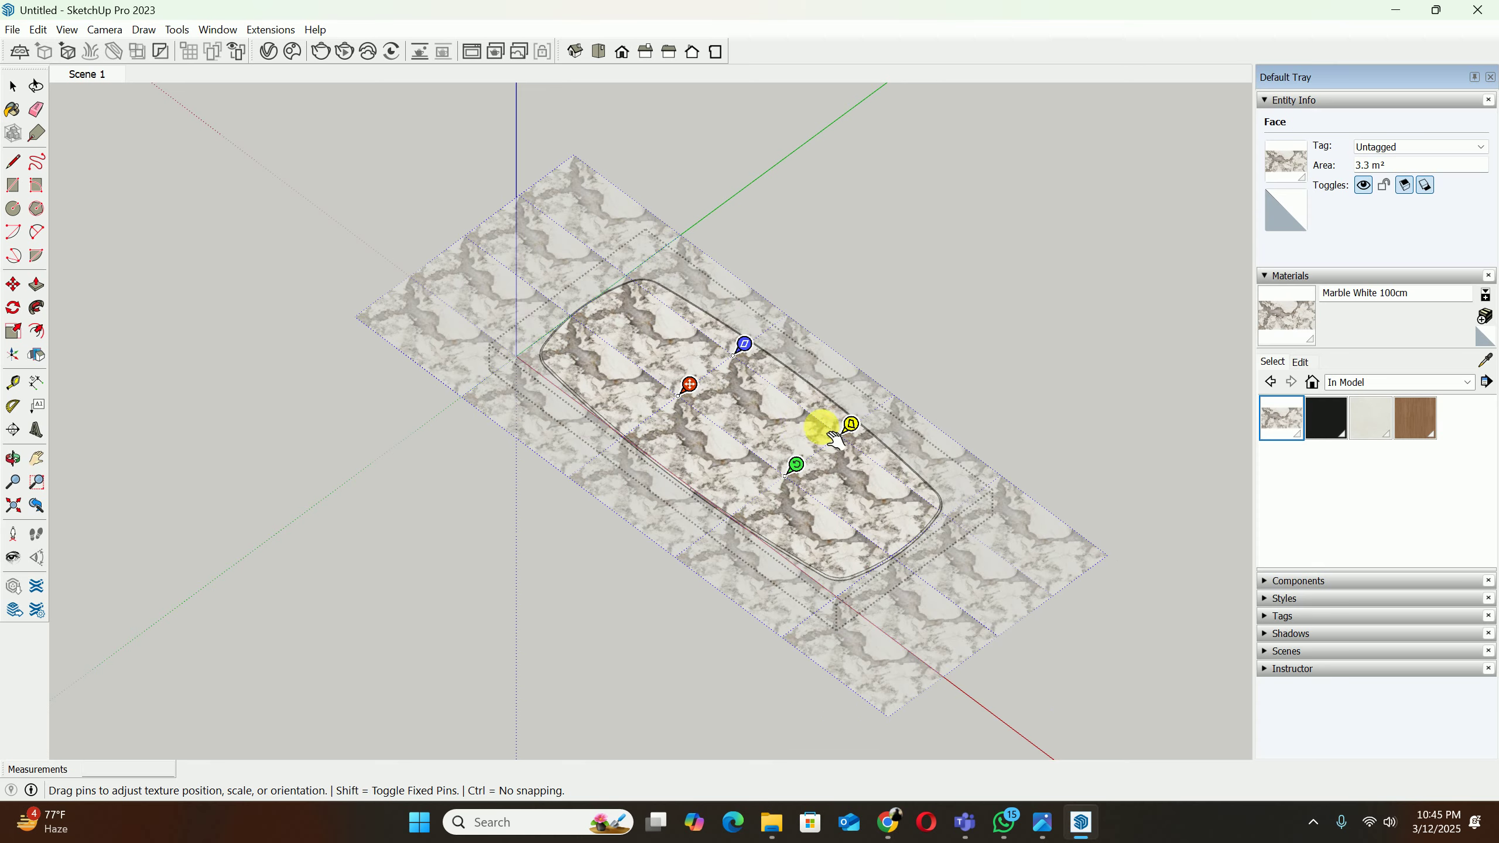
left_click(1104, 438)
Step: Set the texture width of the Marble White 100cm material to 3000 mm and close the tabletop group
scroll(952, 471, "up", 6)
middle_click_drag(844, 489, 758, 422)
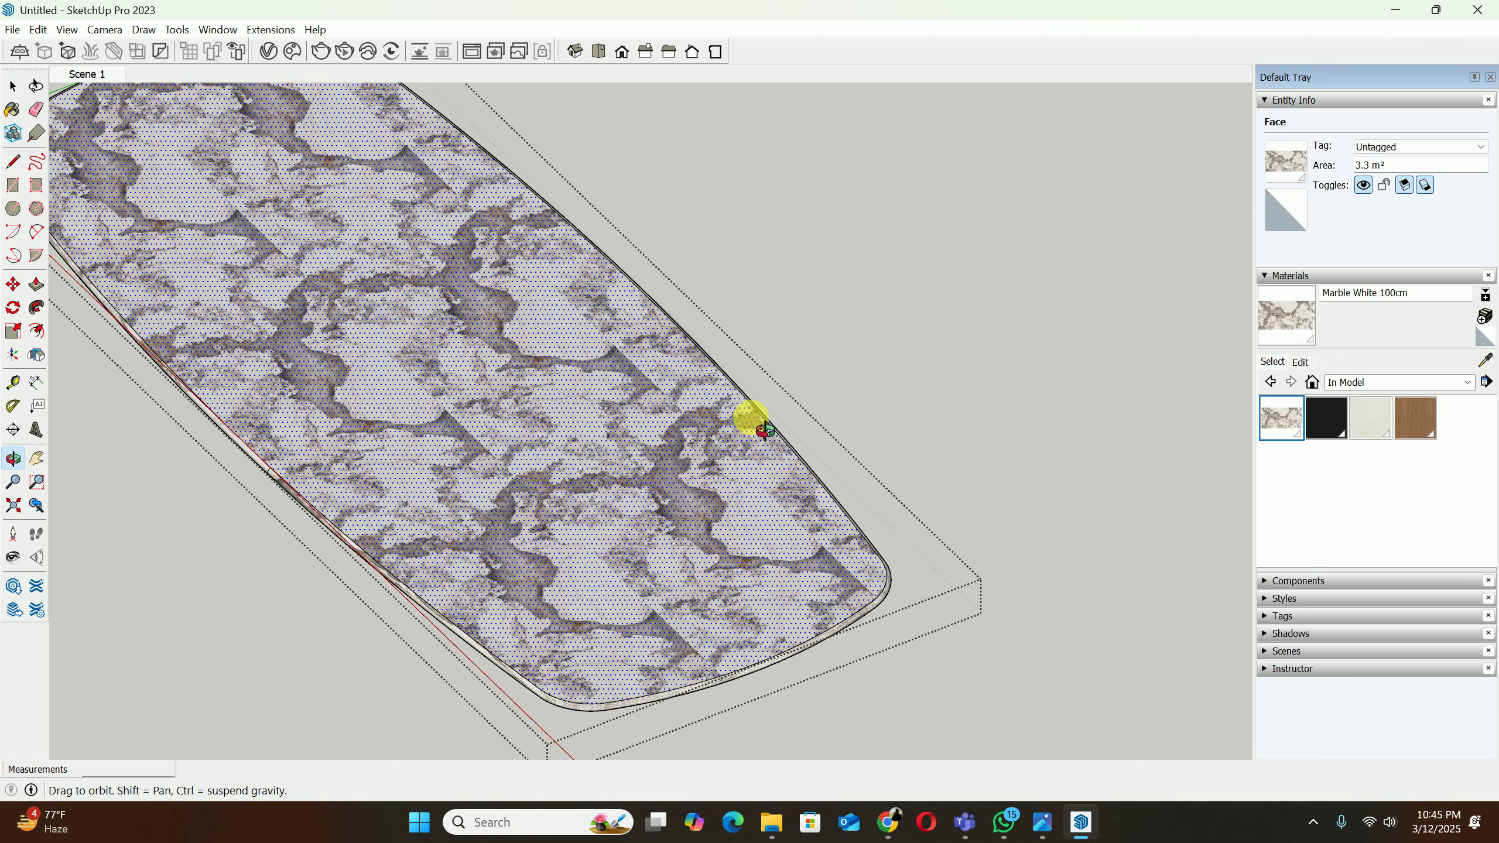
left_click(1299, 361)
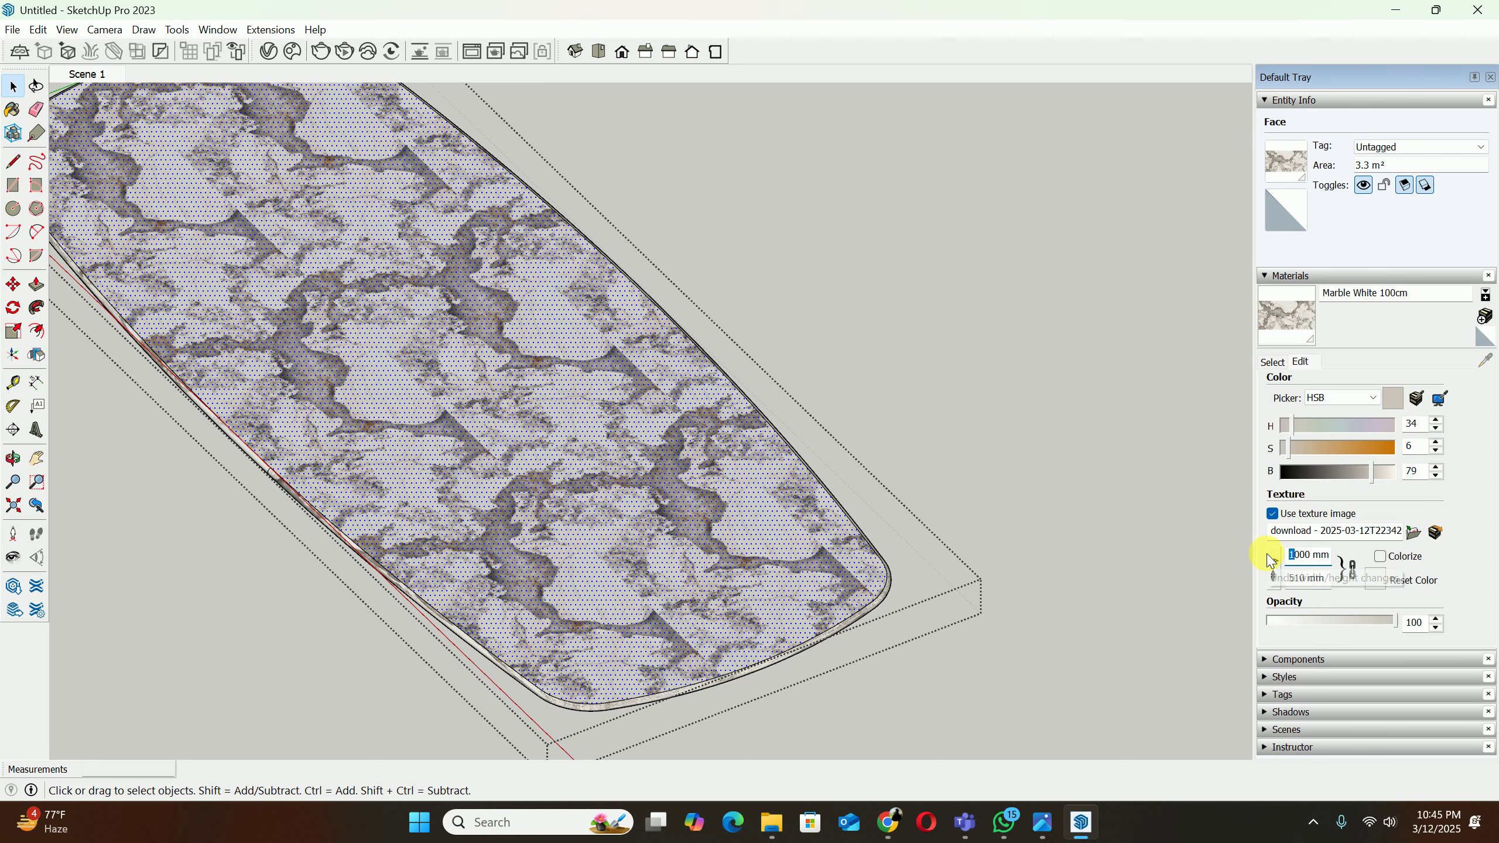
type("3")
key("Return")
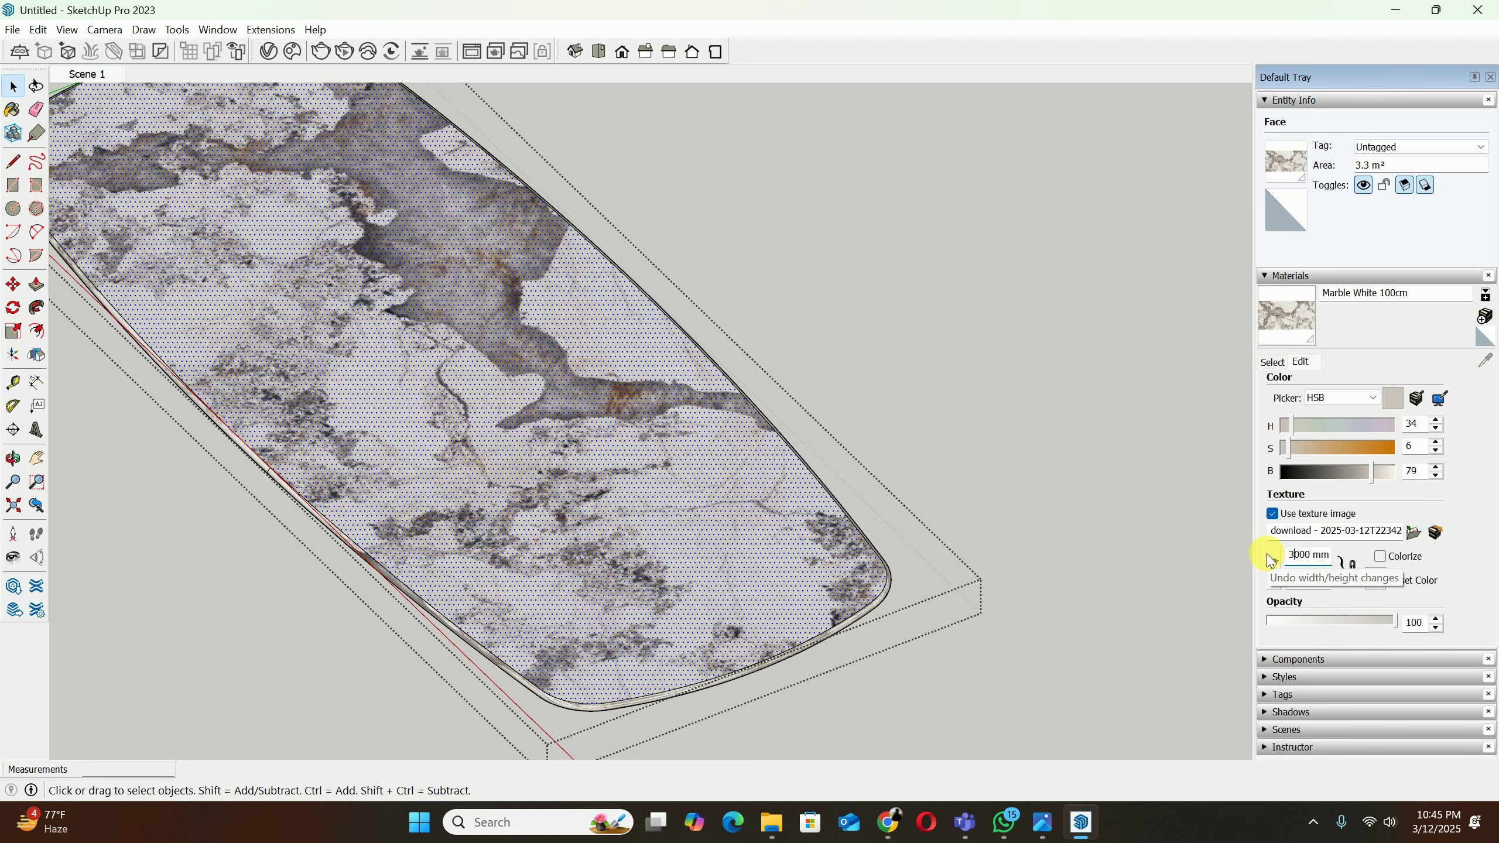
scroll(930, 375, "down", 5)
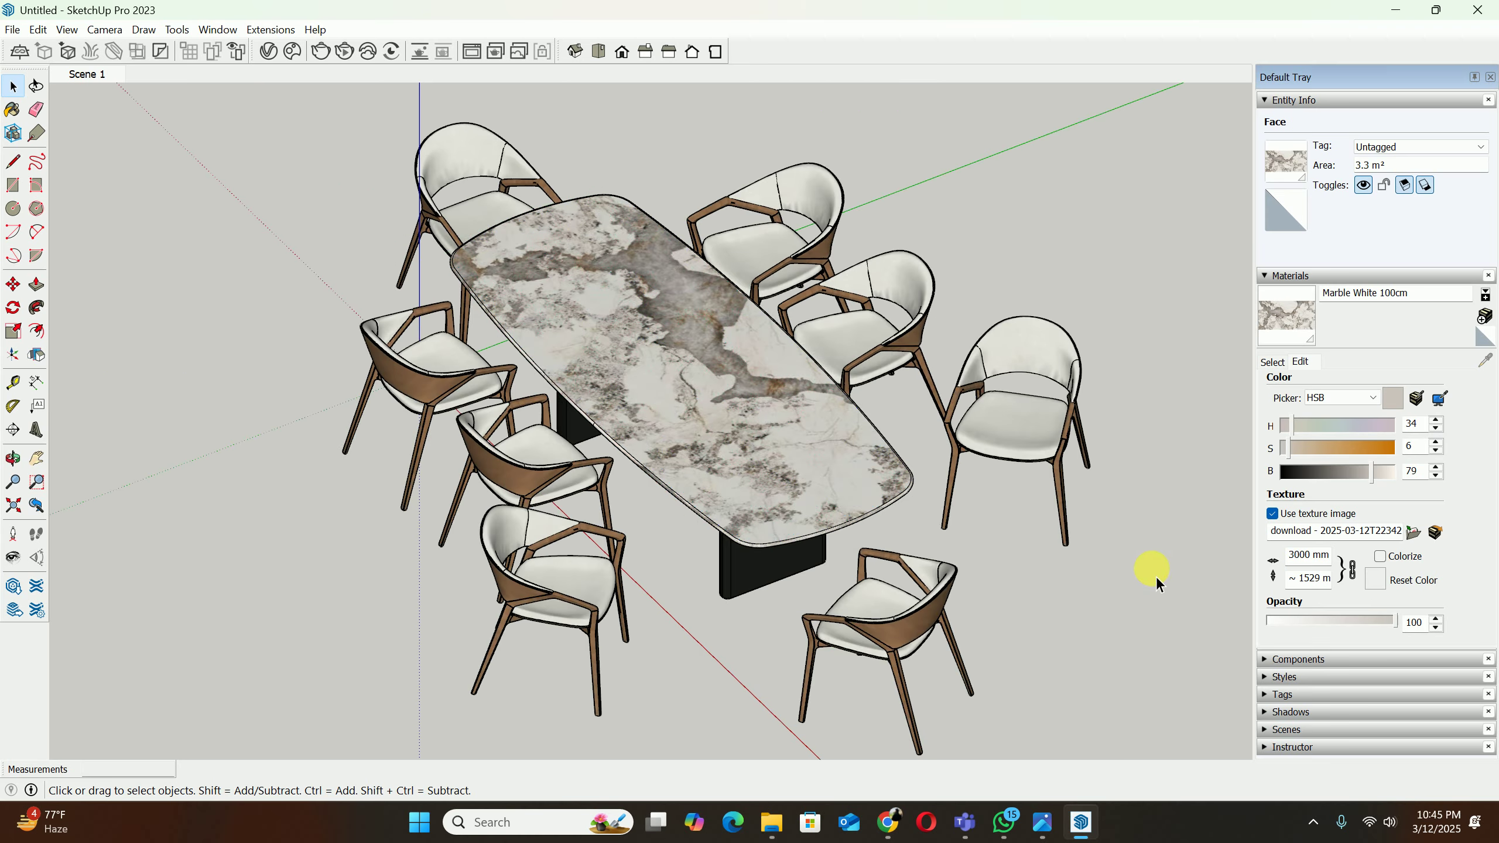
left_click(926, 508)
middle_click_drag(926, 509, 909, 455)
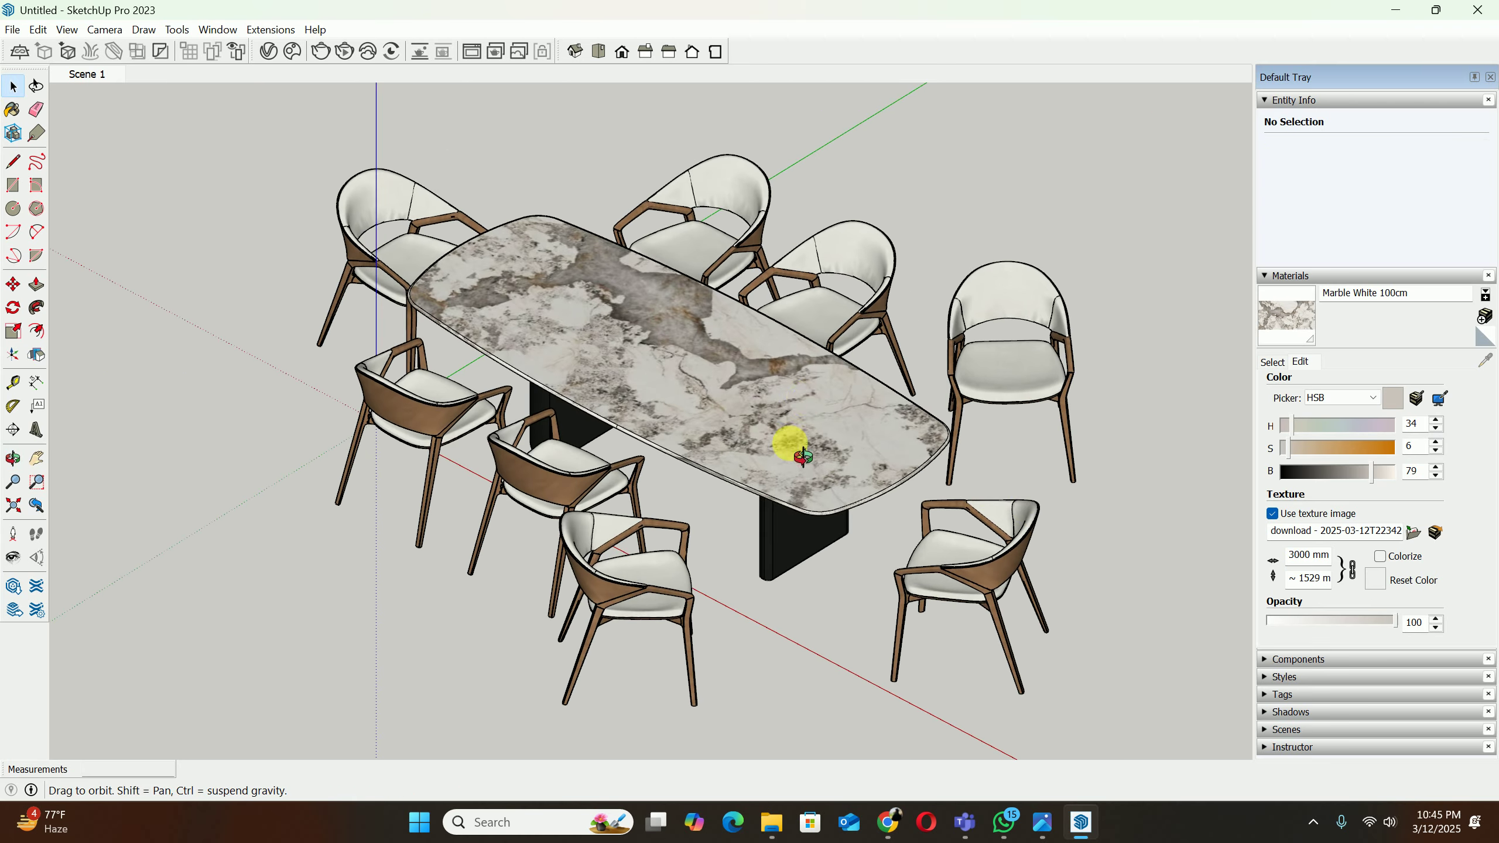
middle_click_drag(790, 439, 586, 391)
scroll(575, 283, "up", 2)
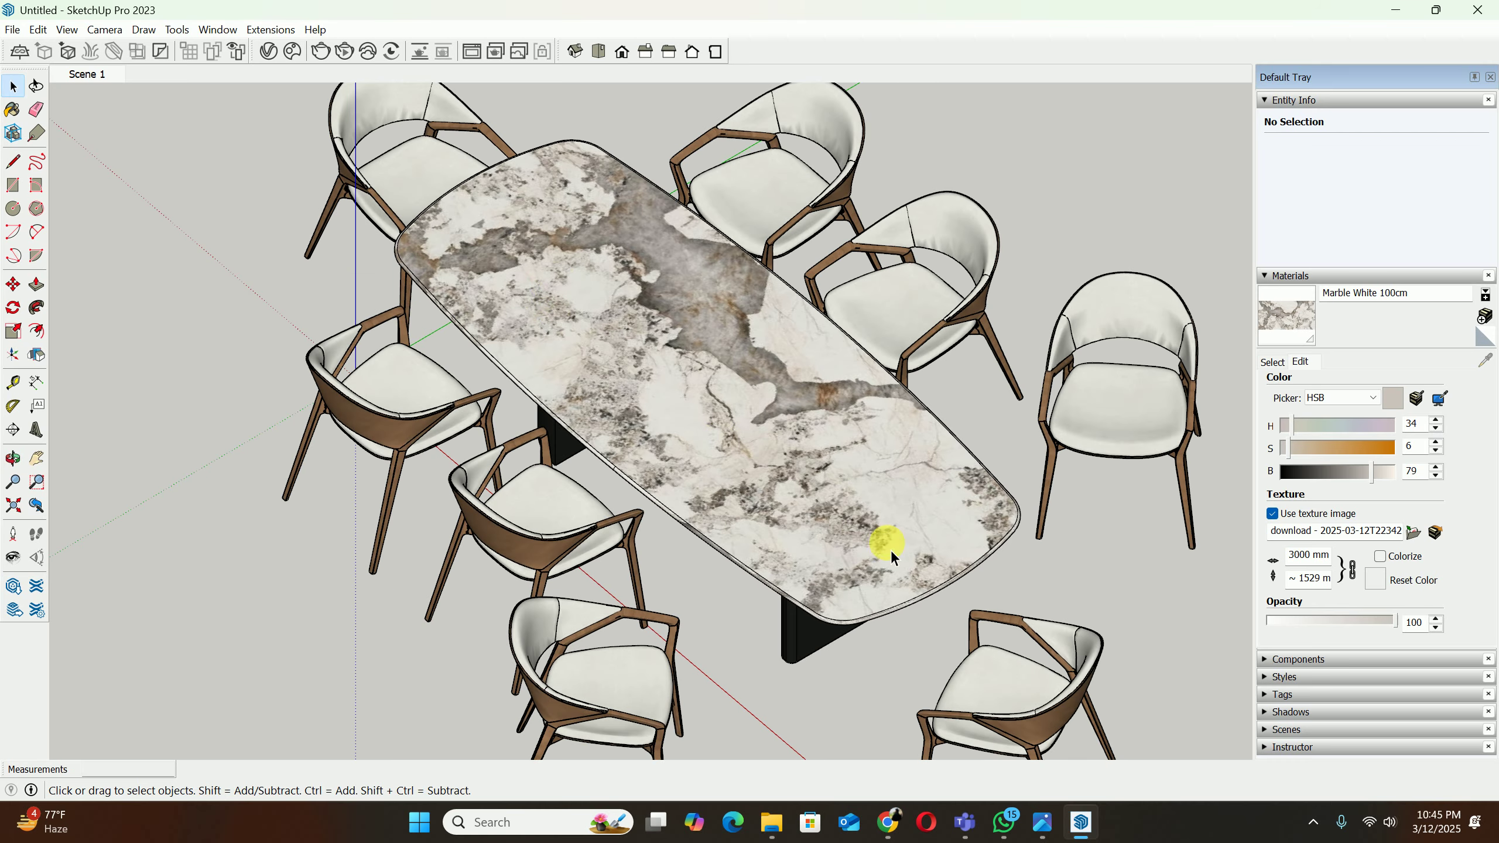
Step: Open the tabletop group, start positioning the marble texture on its top face and shift it slightly toward the group's corner
double_click(834, 518)
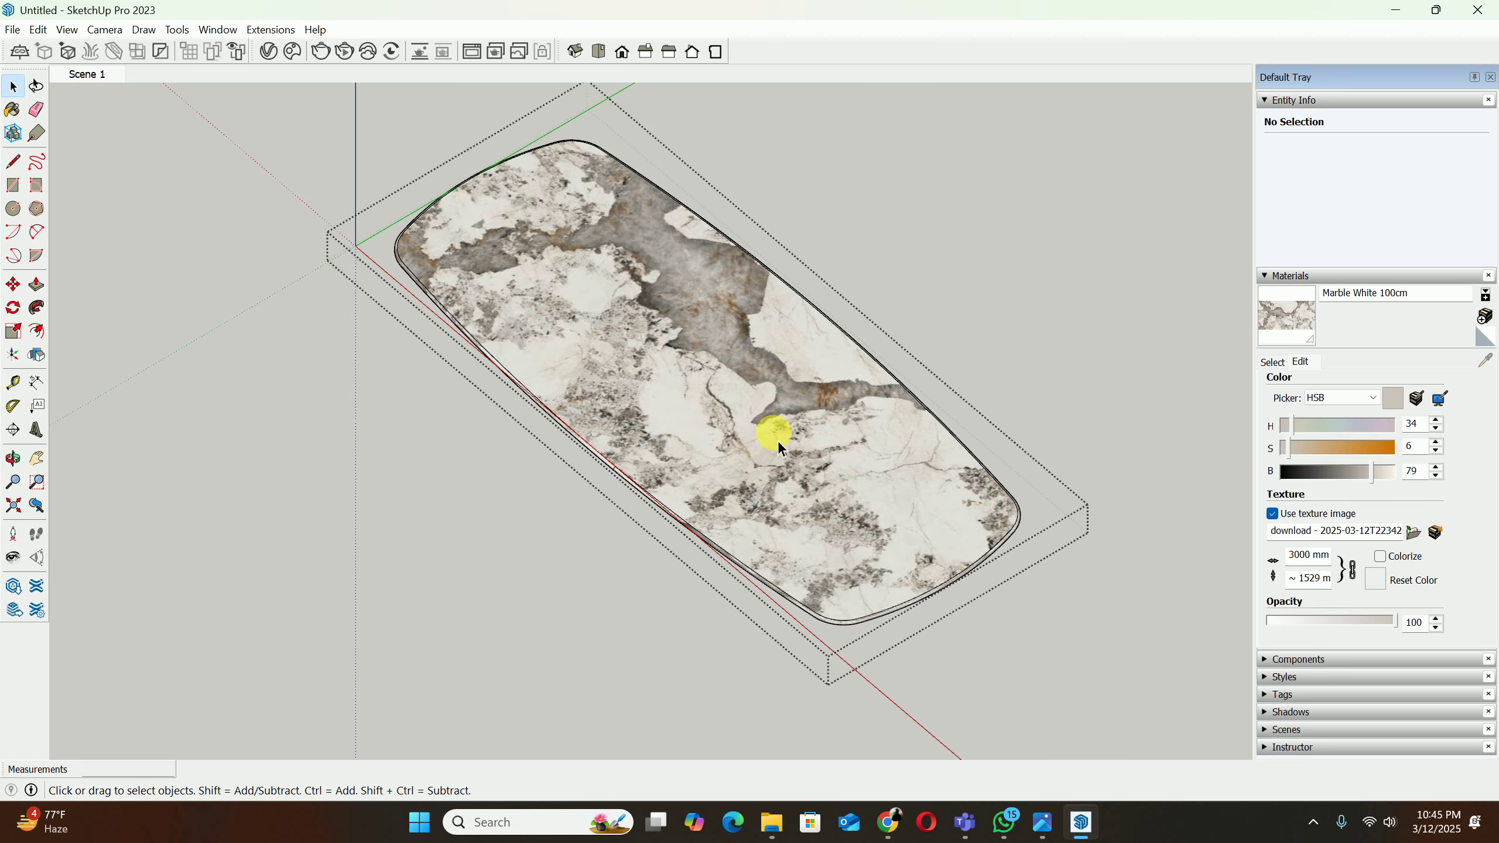
right_click(765, 428)
left_click(1095, 642)
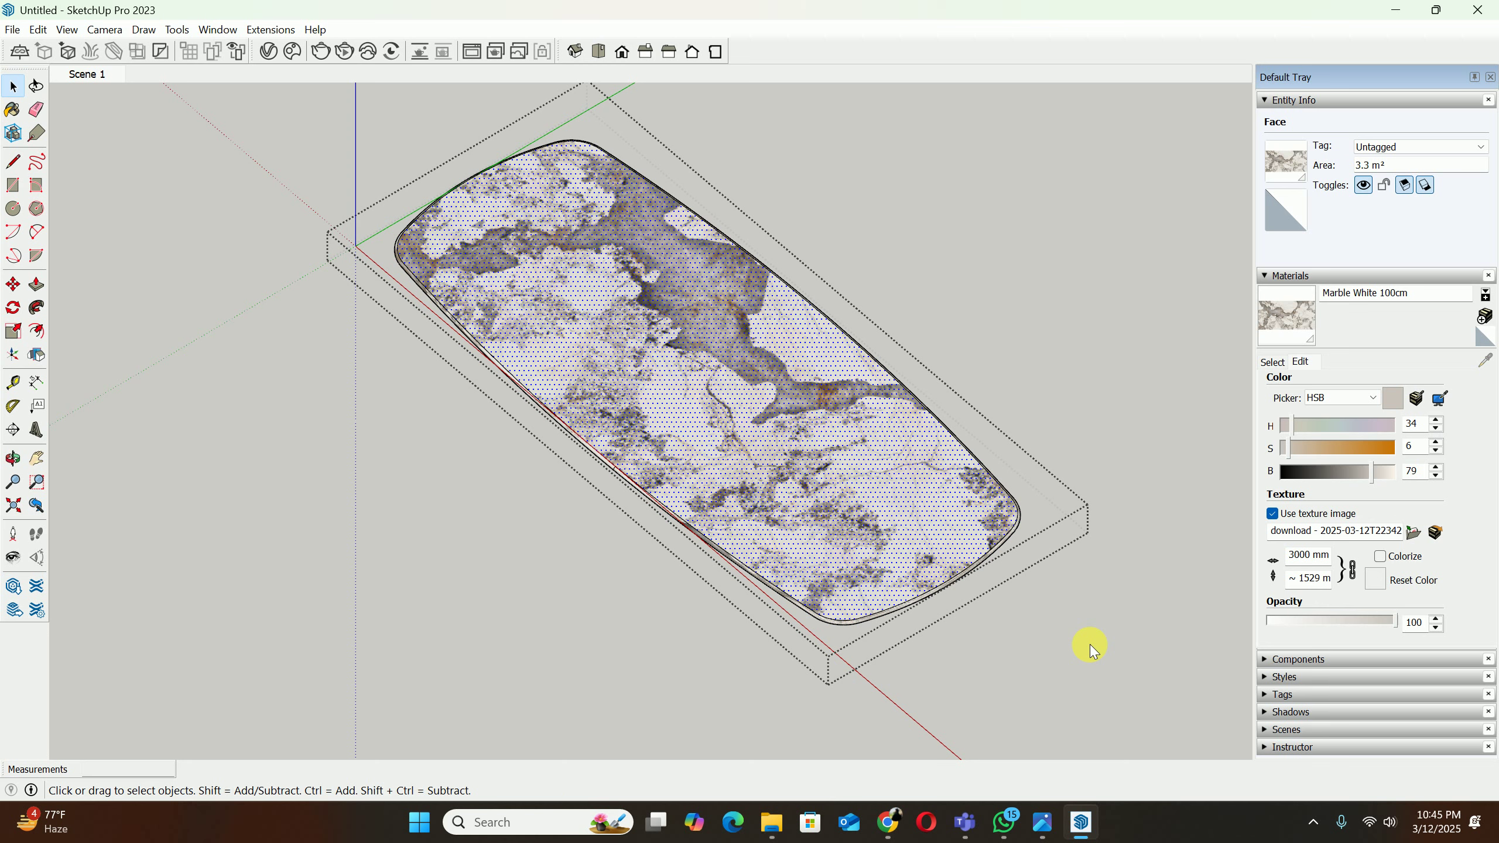
scroll(528, 294, "down", 2)
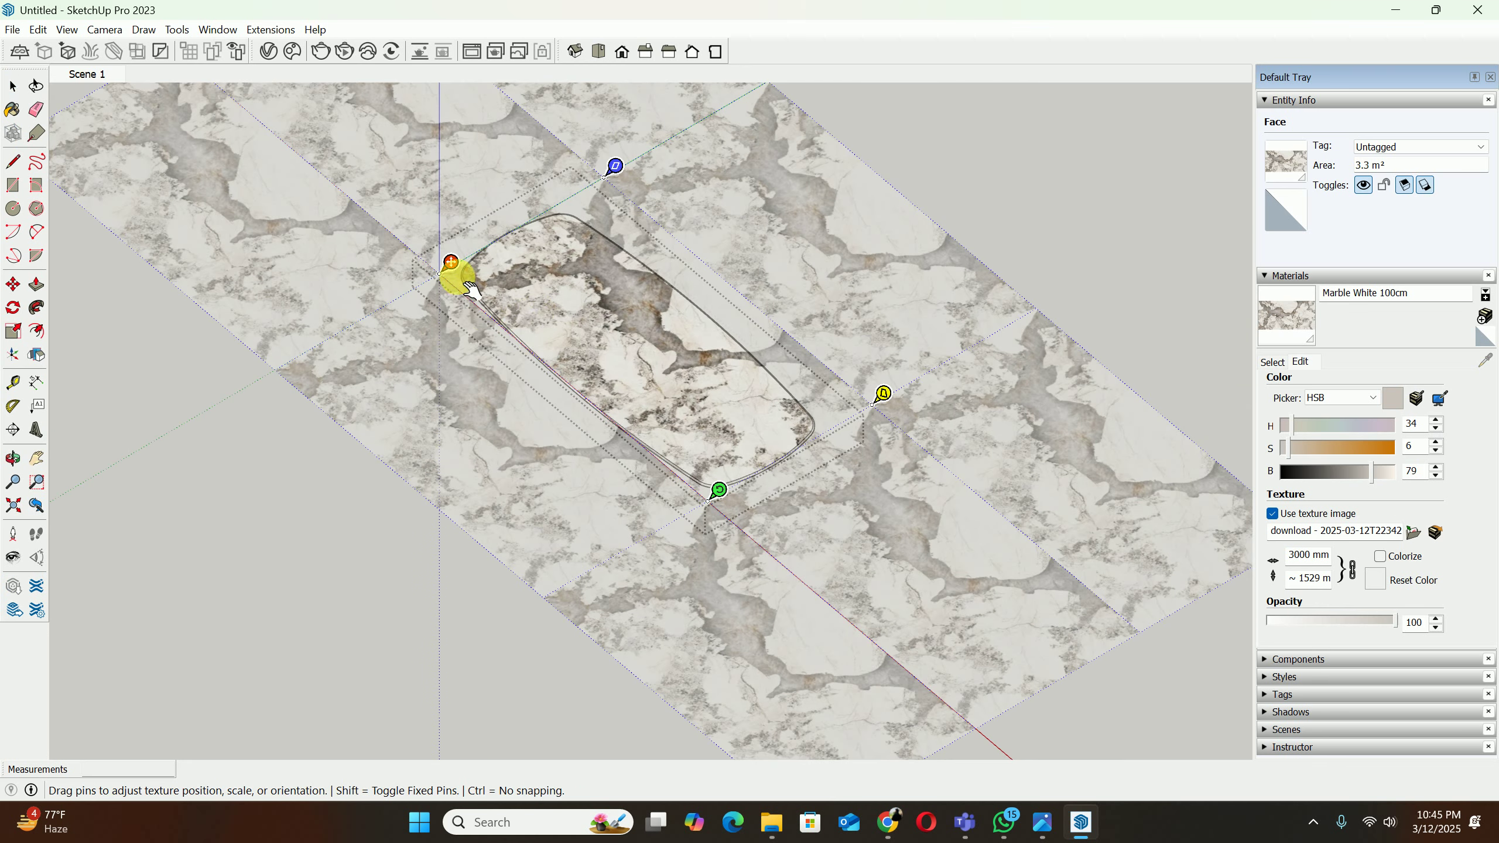
left_click_drag(459, 278, 443, 284)
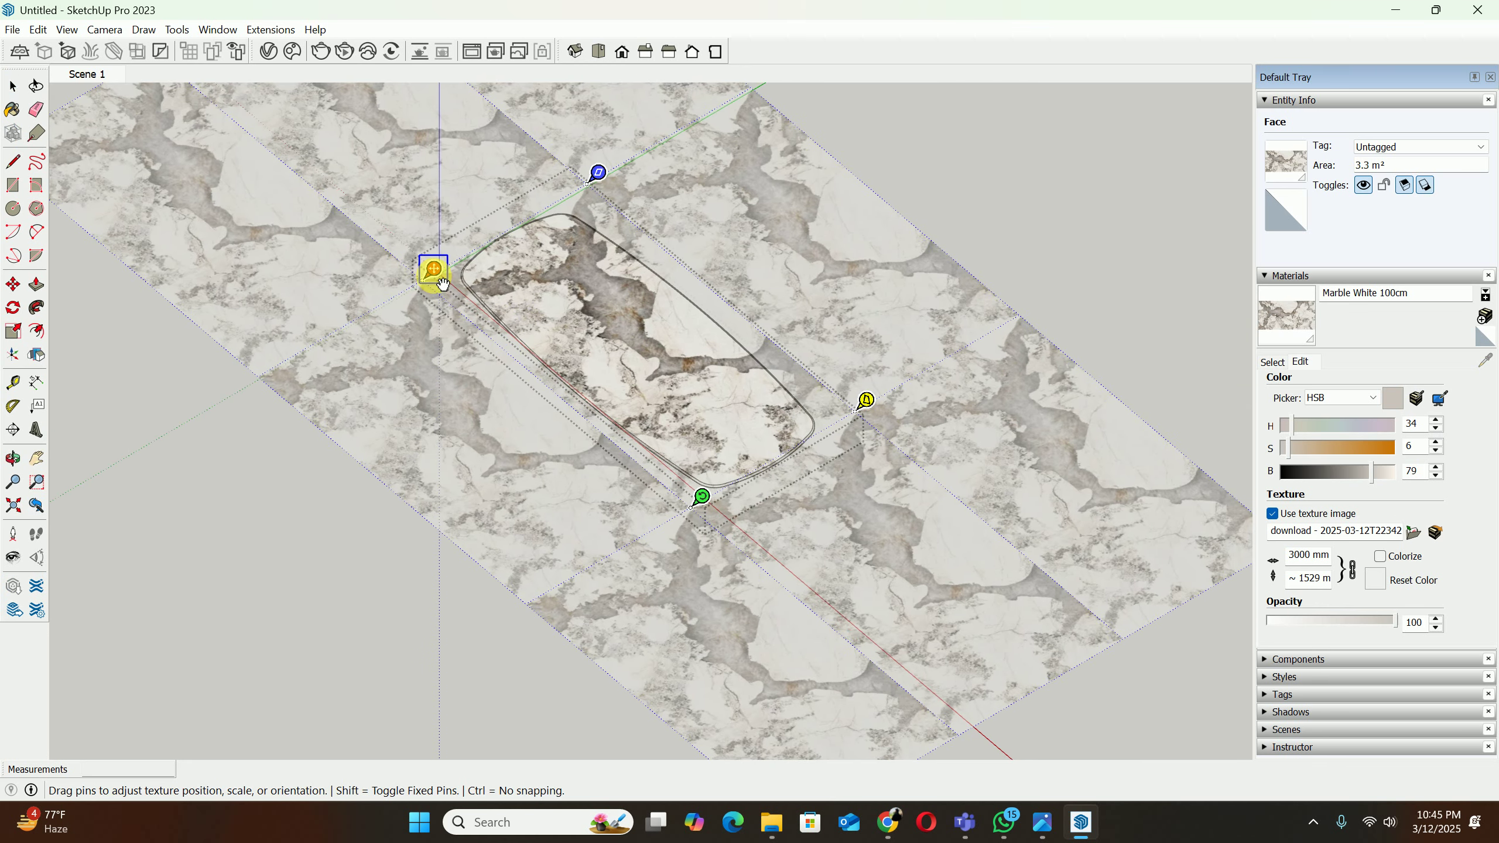
Step: Try flipping the marble texture up/down on the tabletop's top face and flip it back
right_click(456, 282)
mouse_move(490, 319)
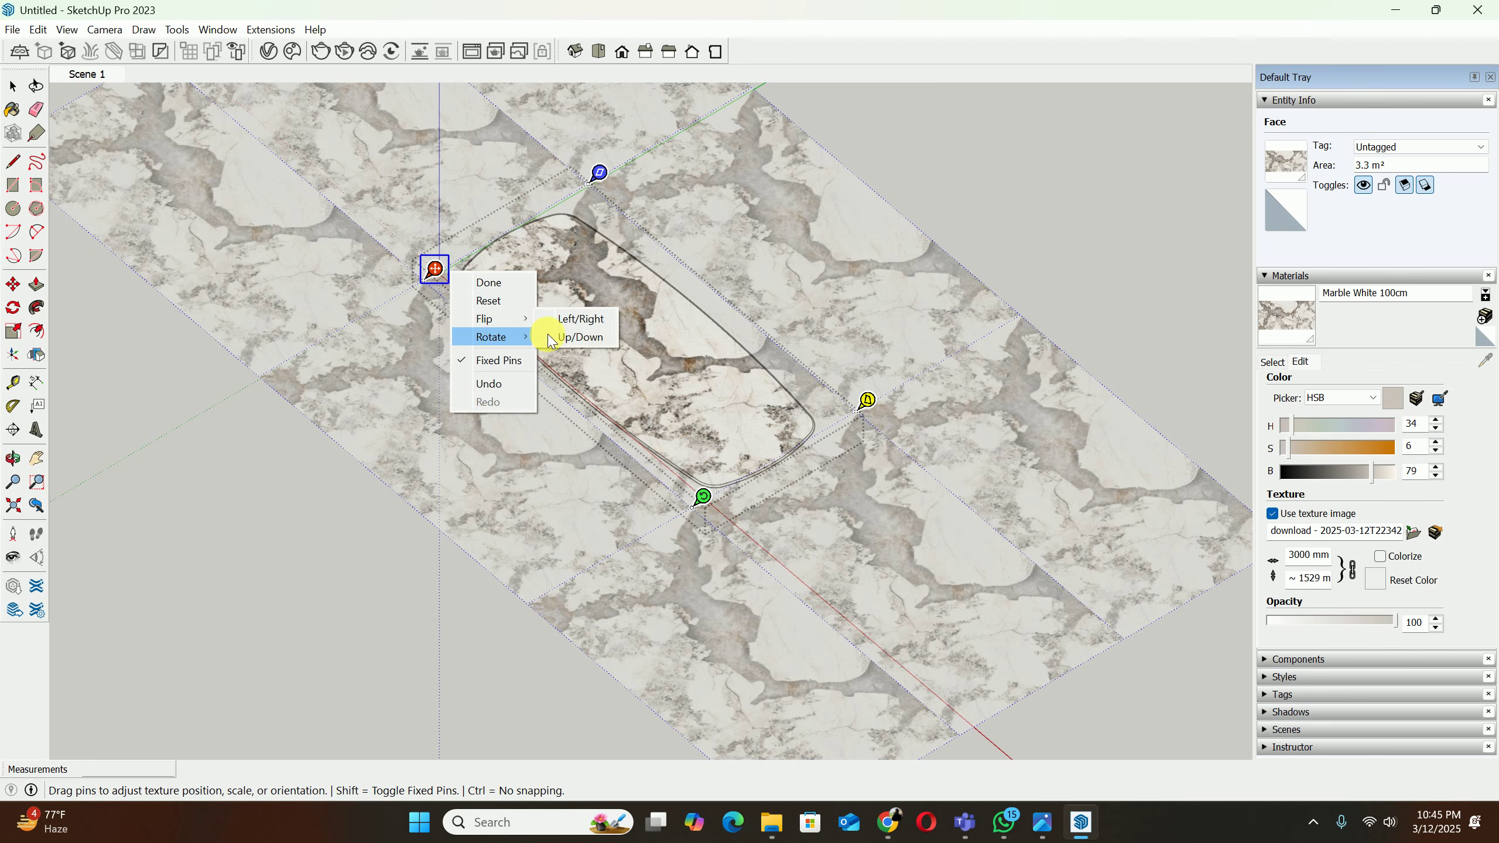
left_click(576, 322)
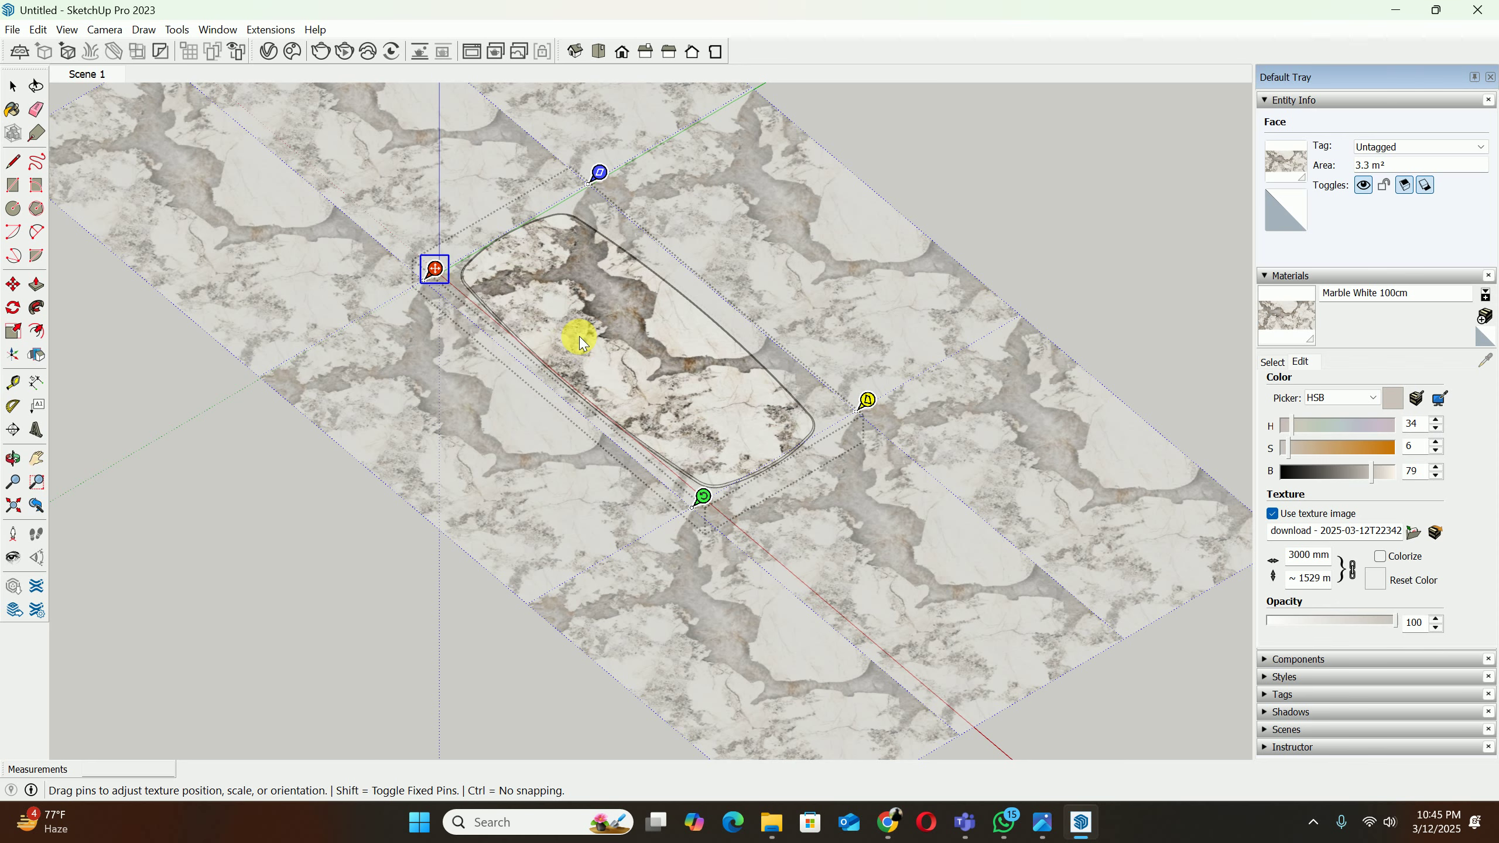
right_click(440, 284)
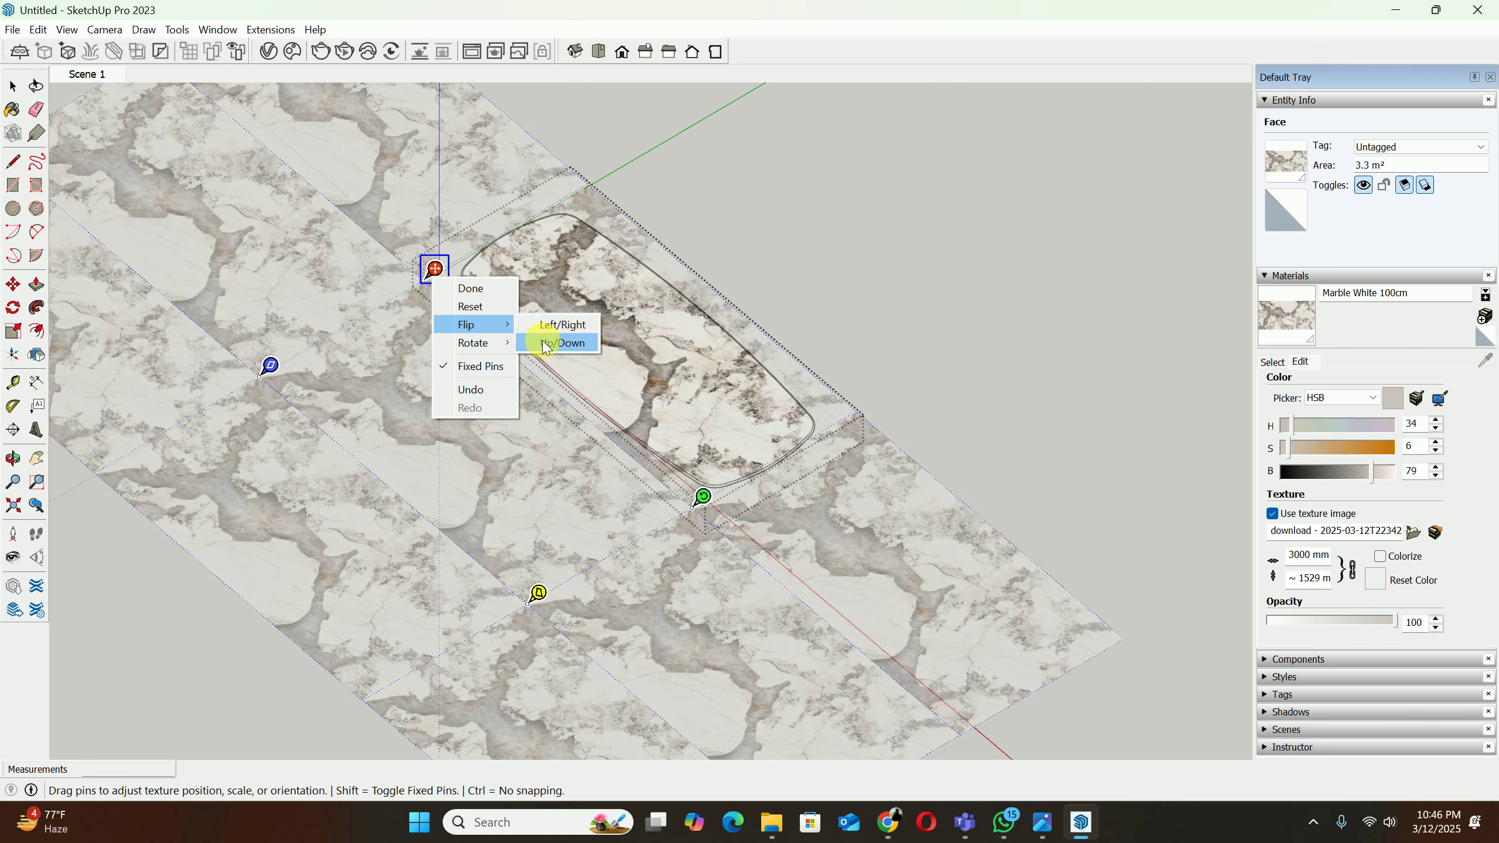
left_click(548, 338)
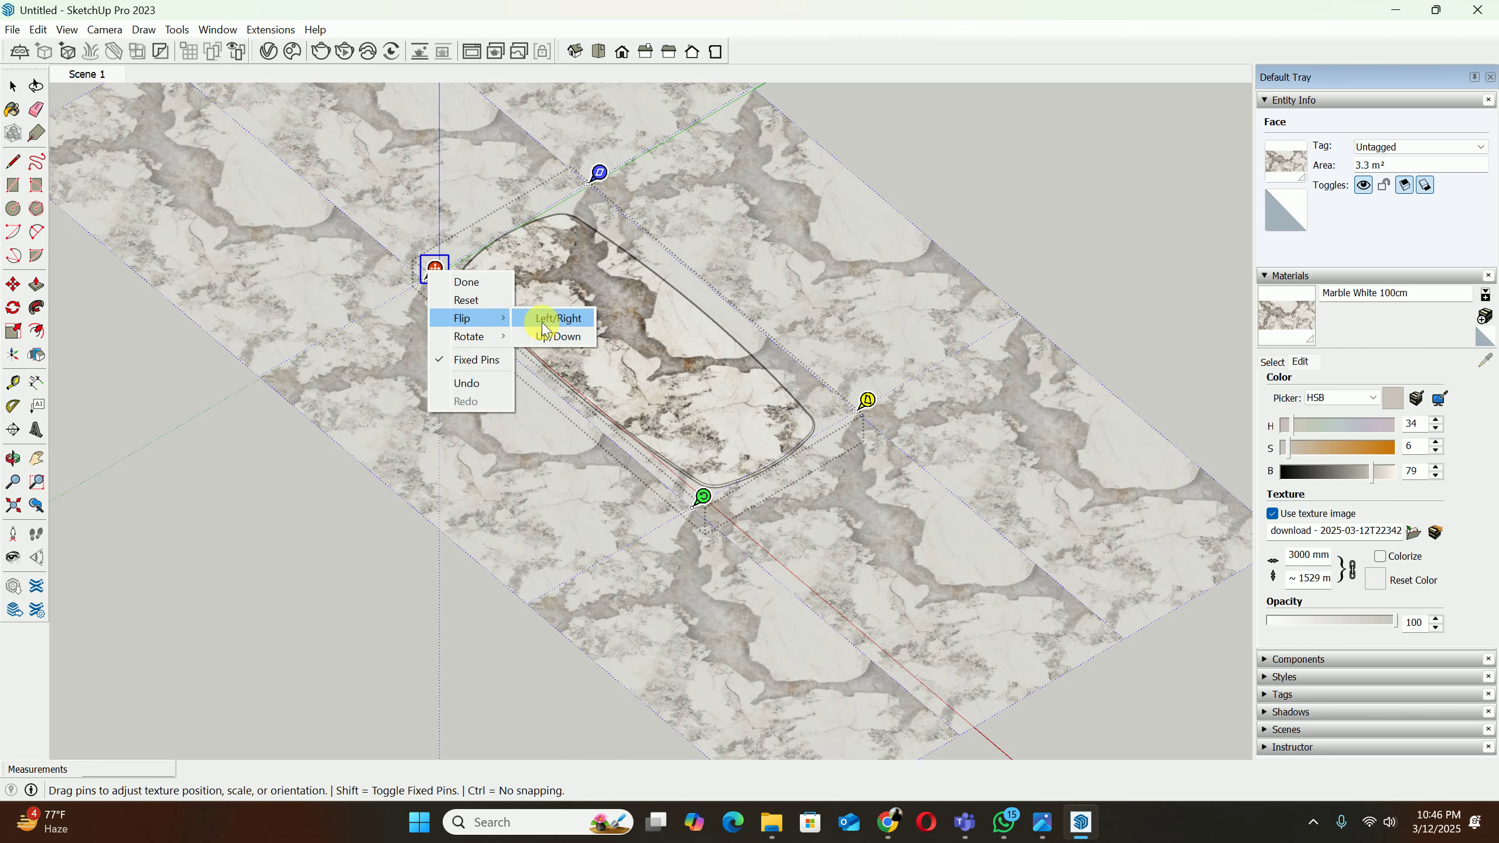
left_click(552, 327)
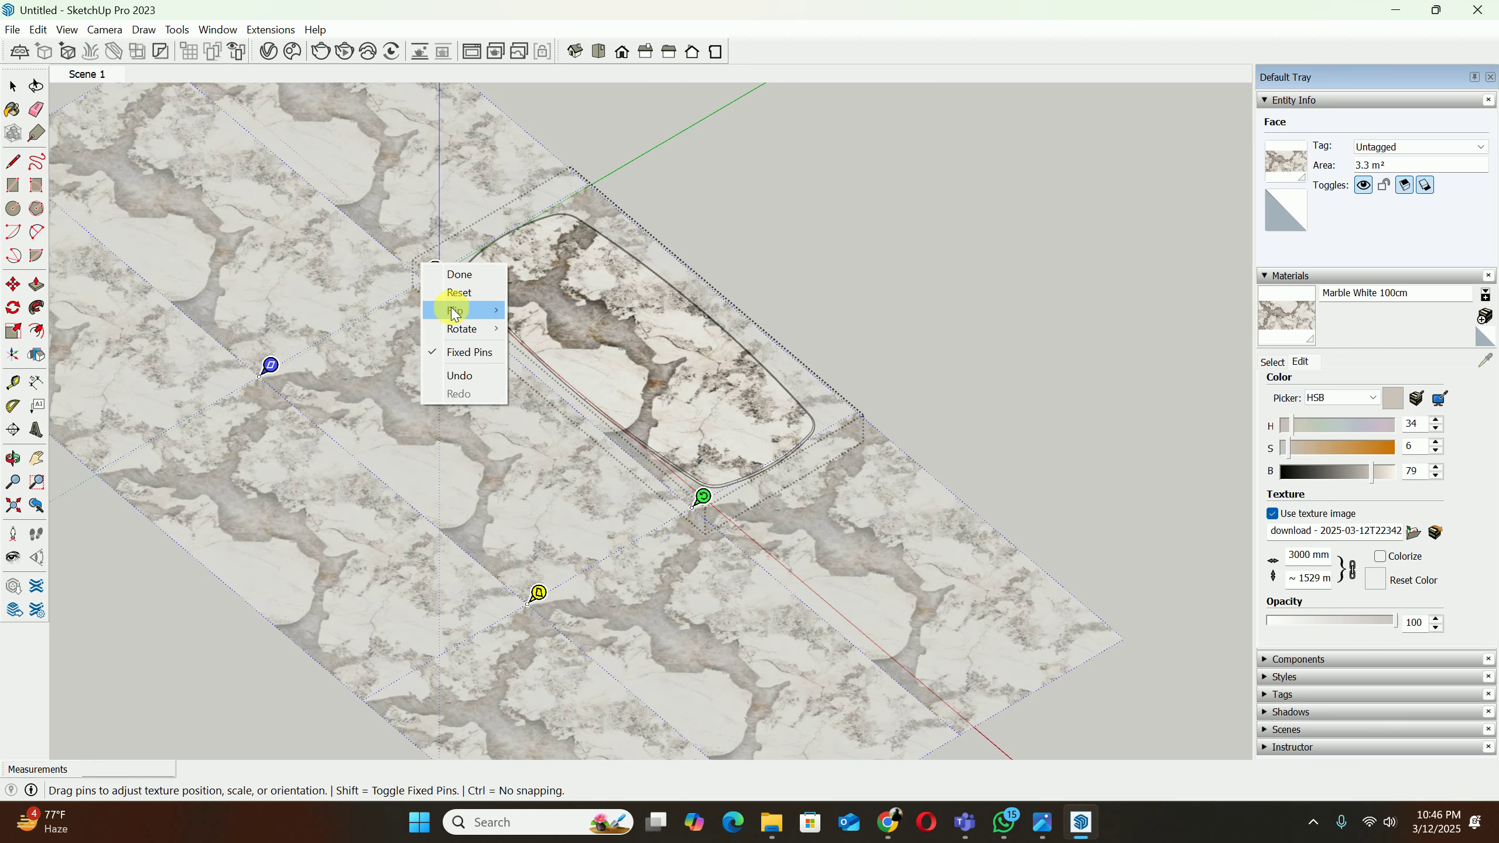
left_click(525, 327)
Step: Flip the marble texture left/right, accept its placement on the tabletop and return to the Scene 1 view
right_click(435, 269)
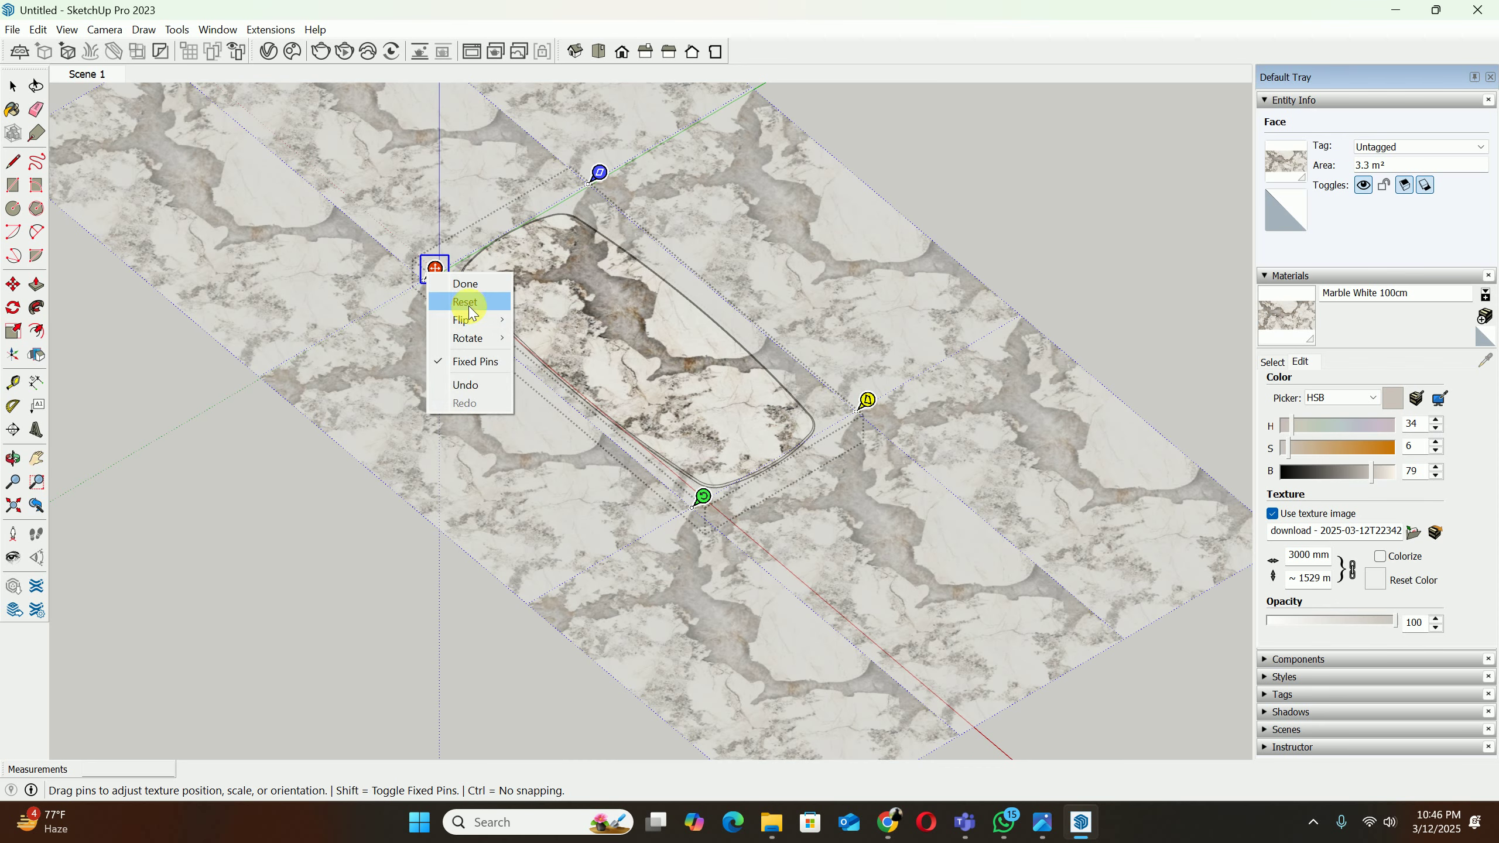
mouse_move(472, 320)
left_click(534, 332)
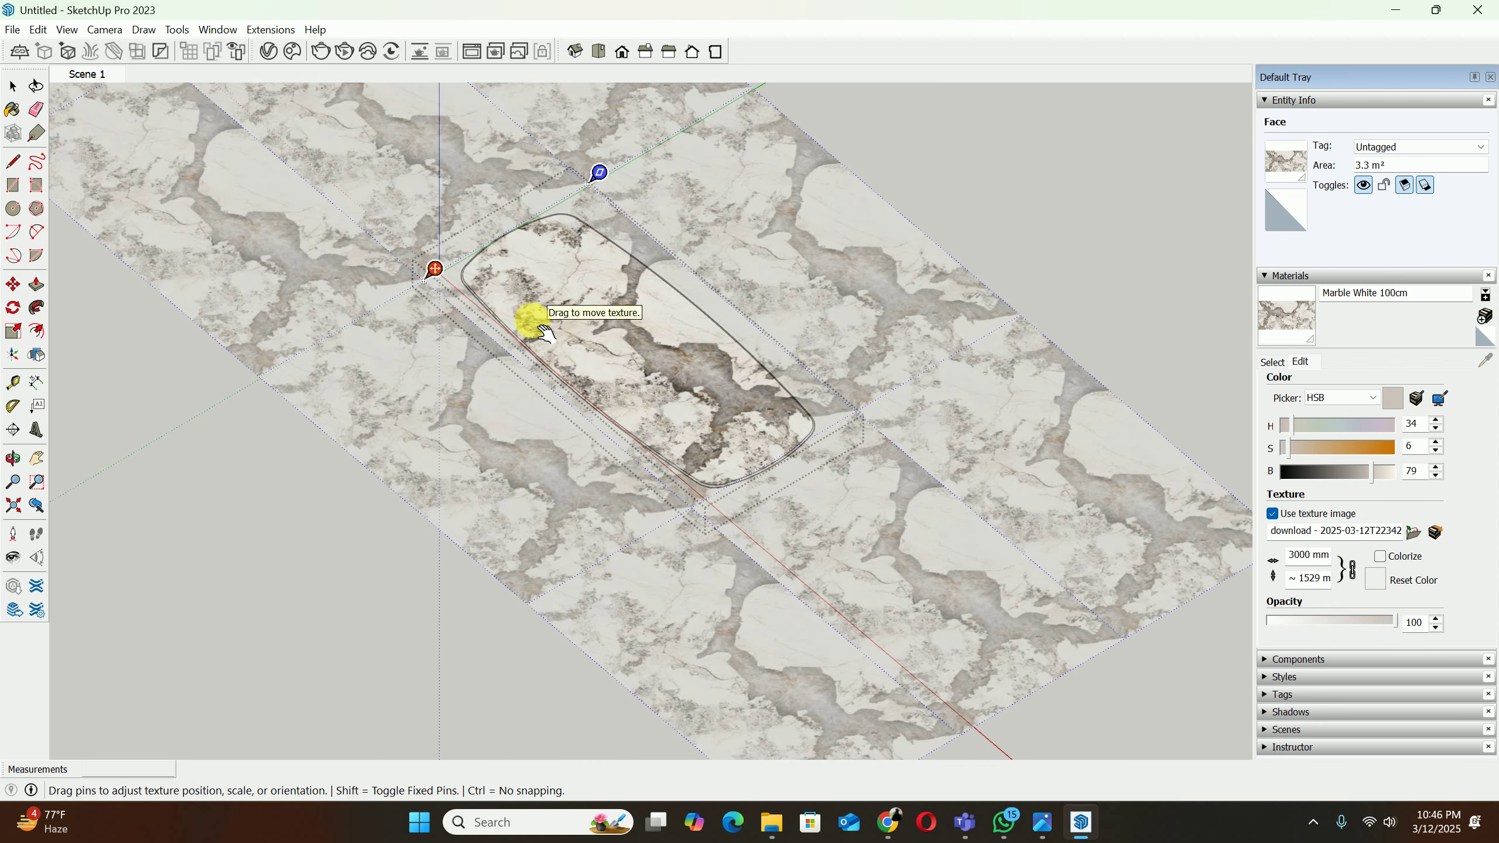
right_click(547, 323)
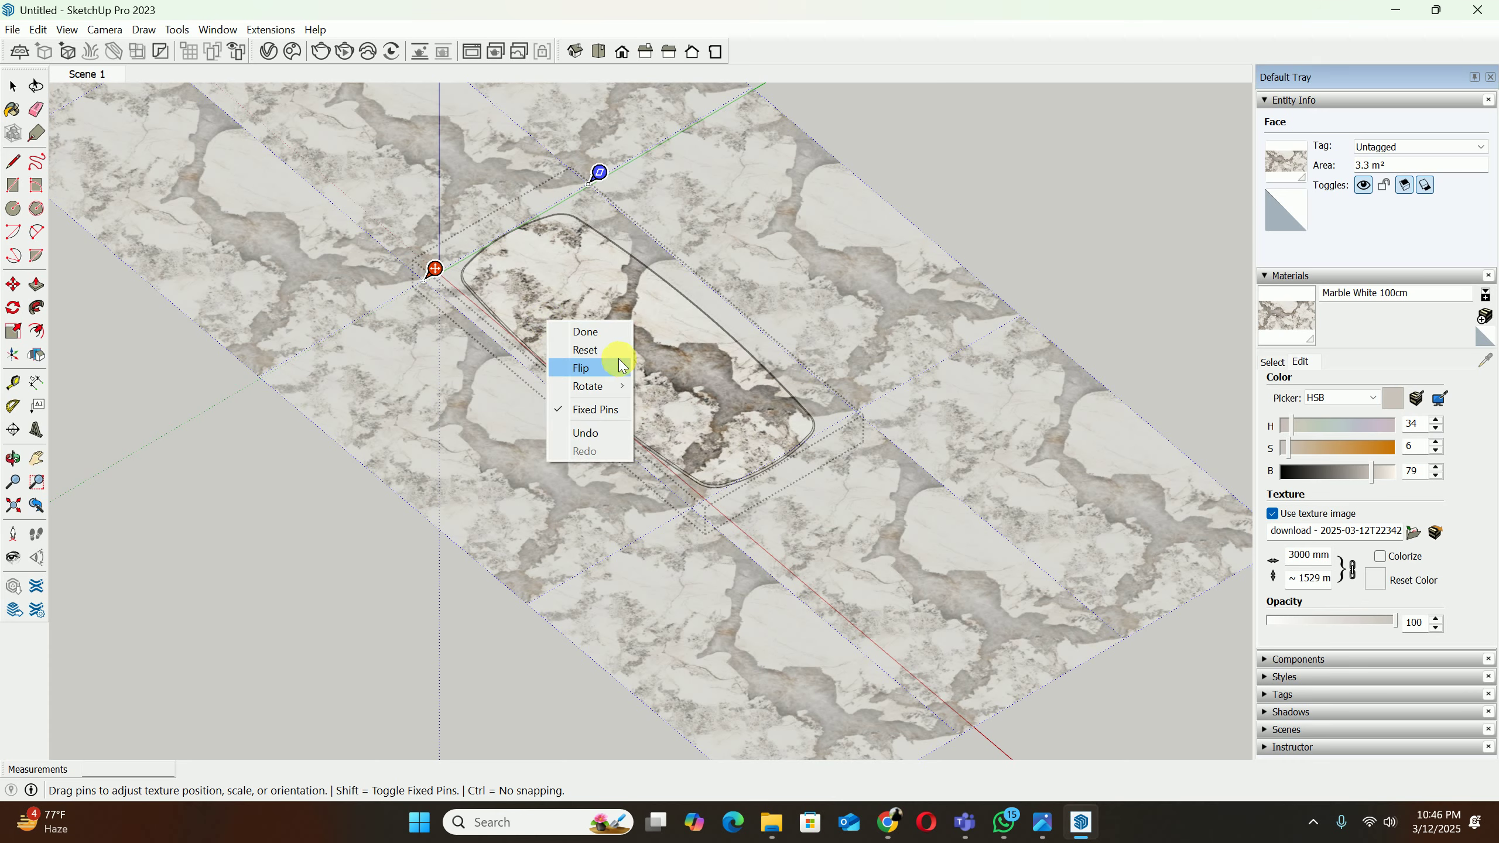
left_click(586, 331)
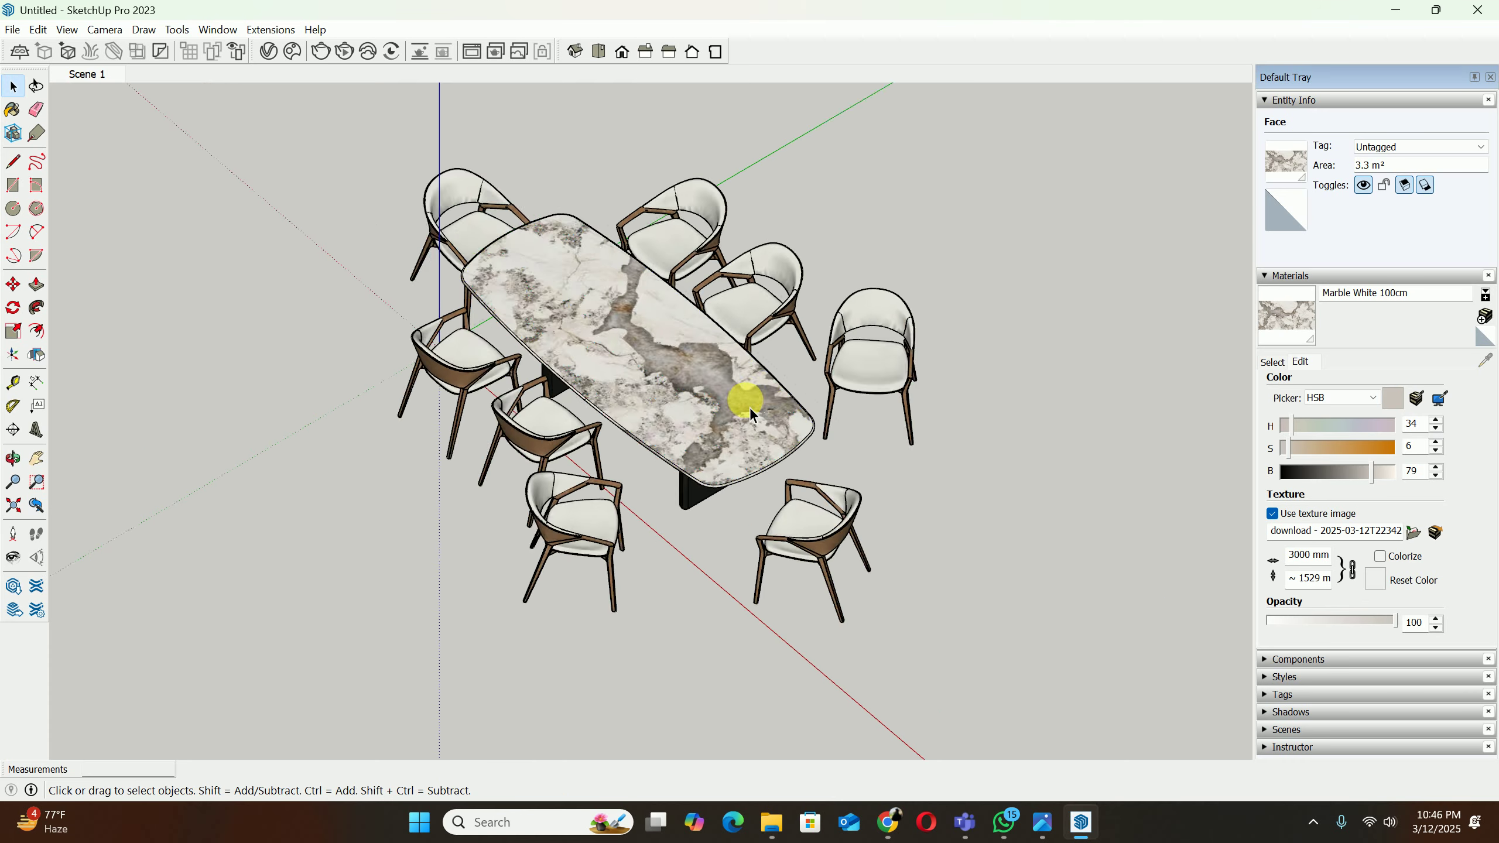
scroll(743, 395, "up", 5)
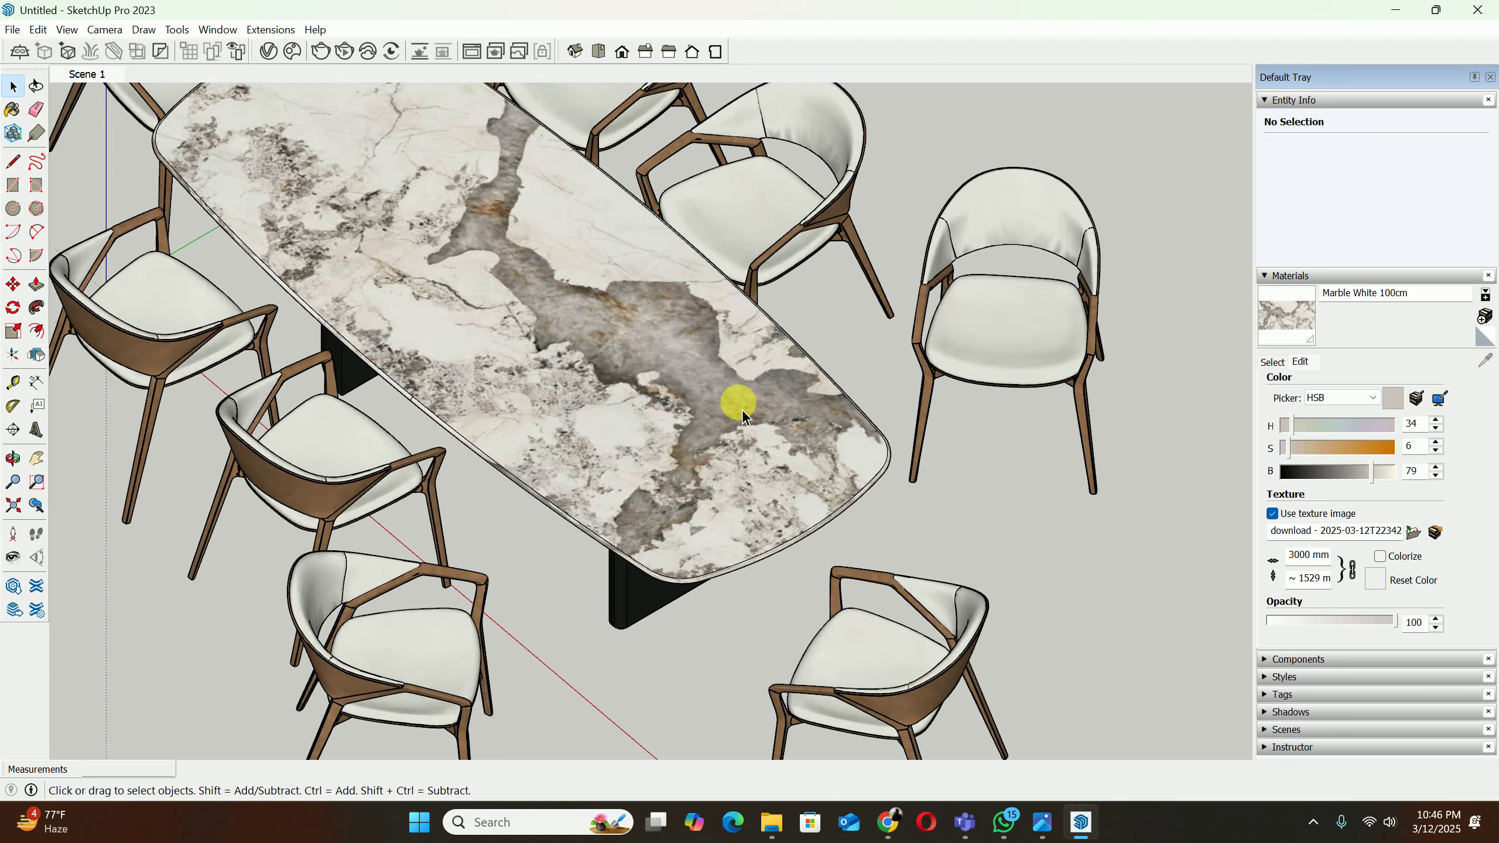
scroll(744, 416, "down", 8)
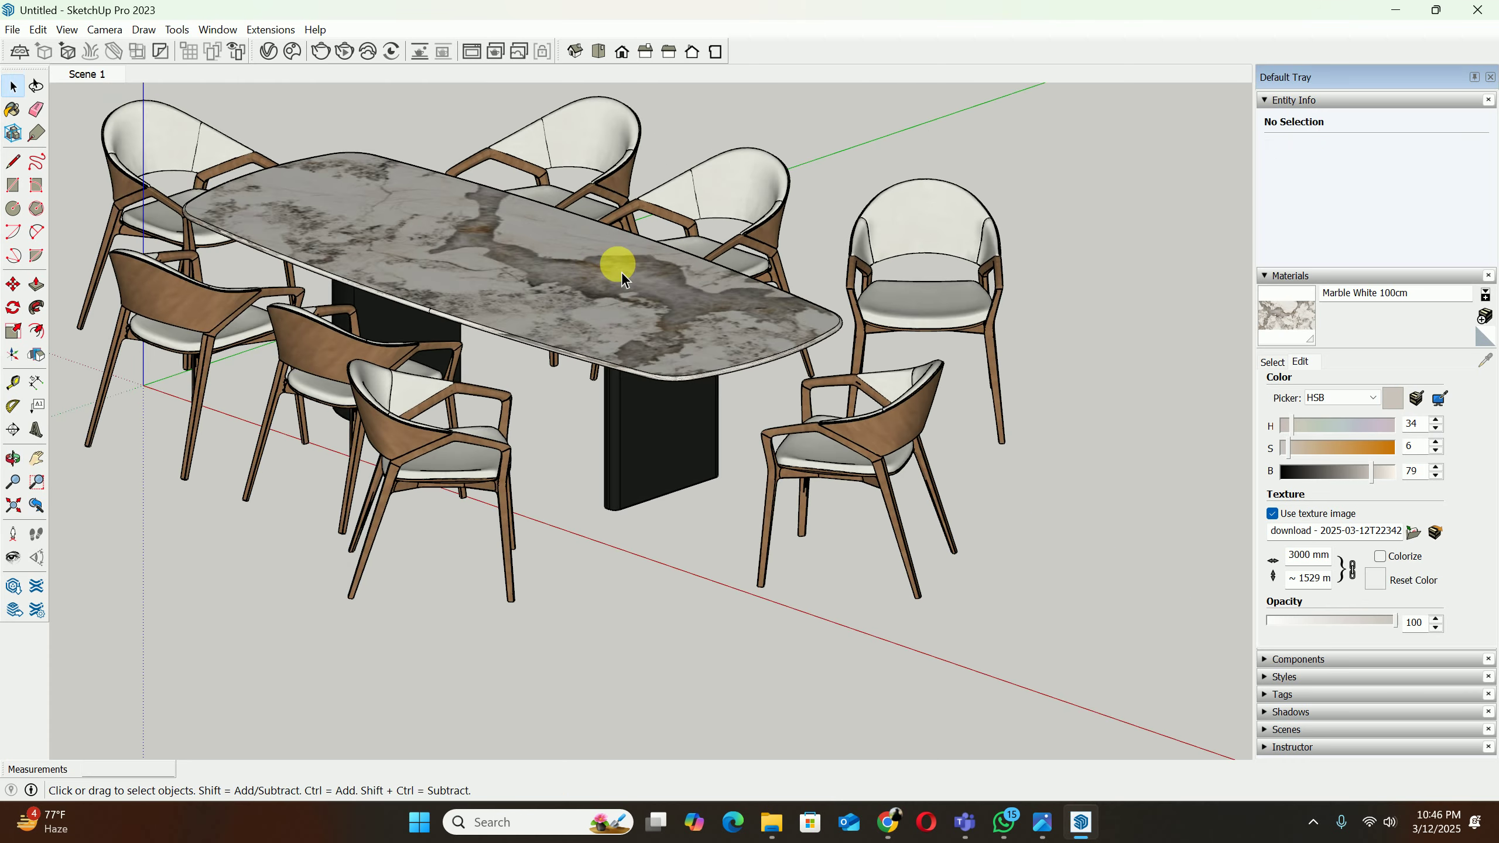
middle_click_drag(619, 261, 597, 309)
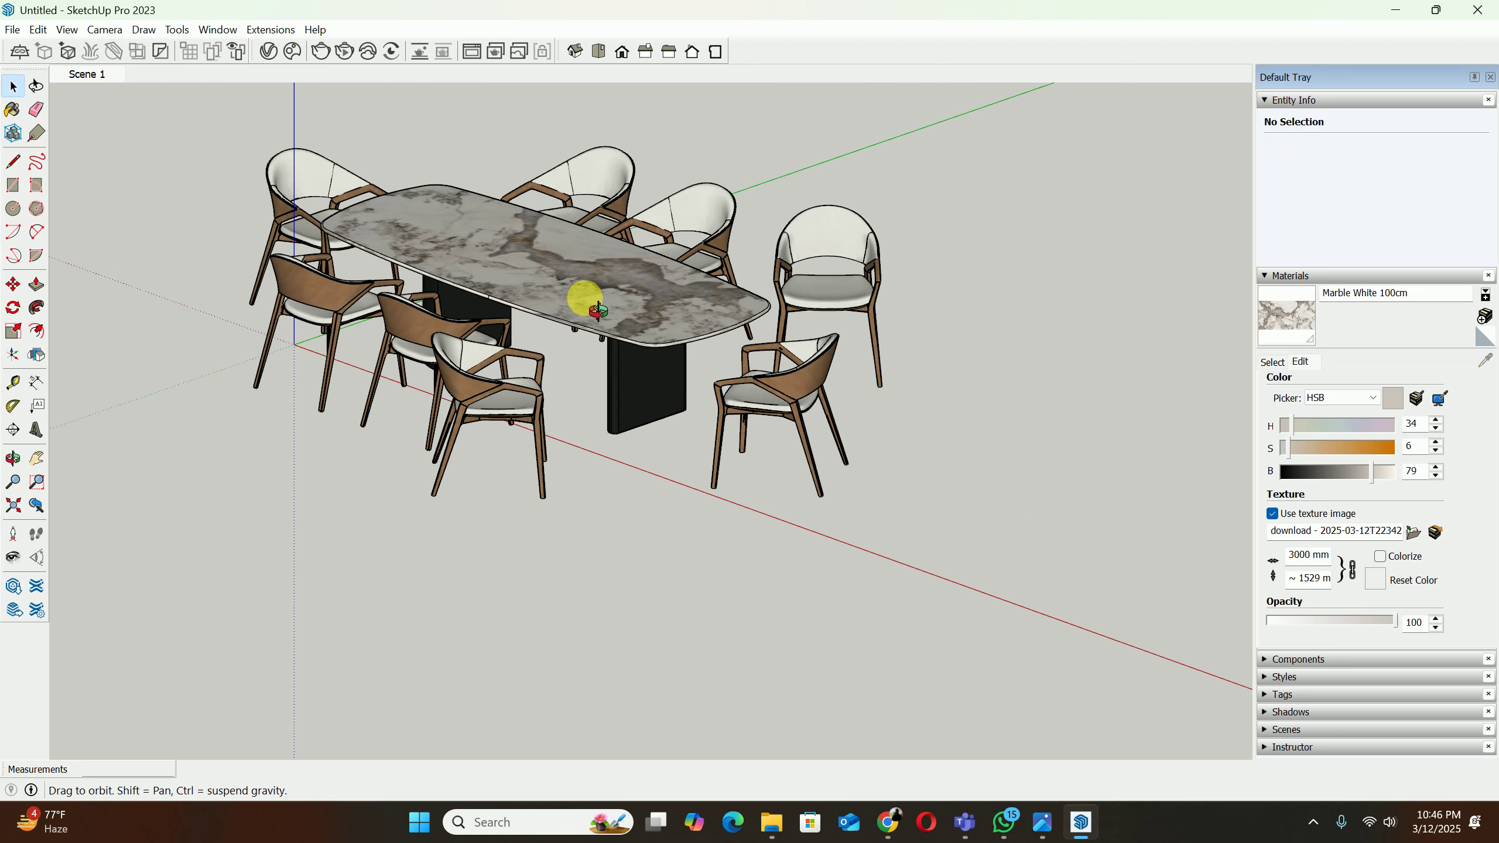
left_click(86, 74)
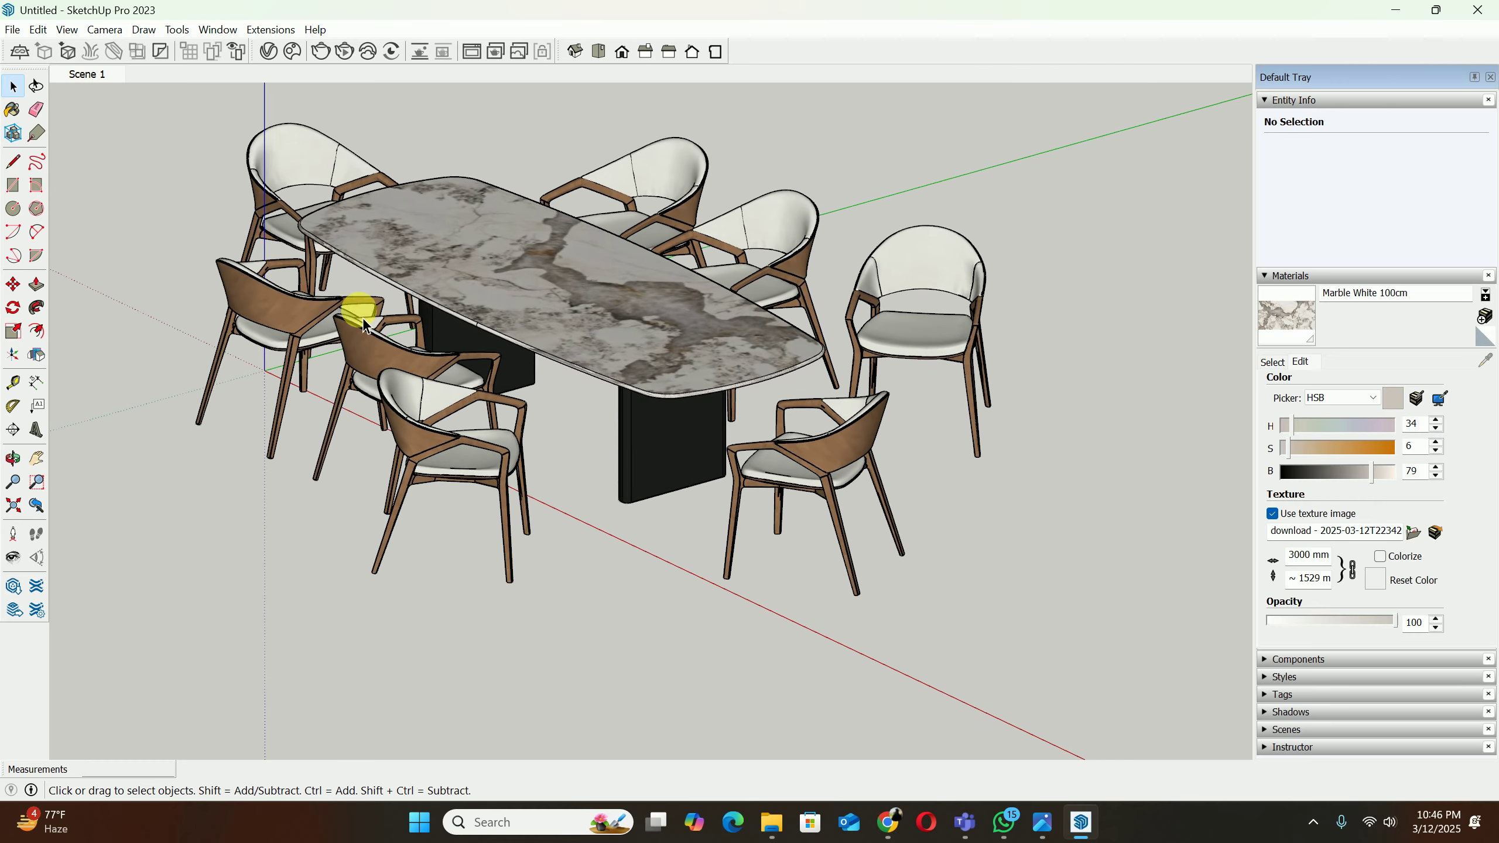
Step: Open the tabletop group, paint its underside with the Marble White 100cm material and close the group
left_click(632, 387)
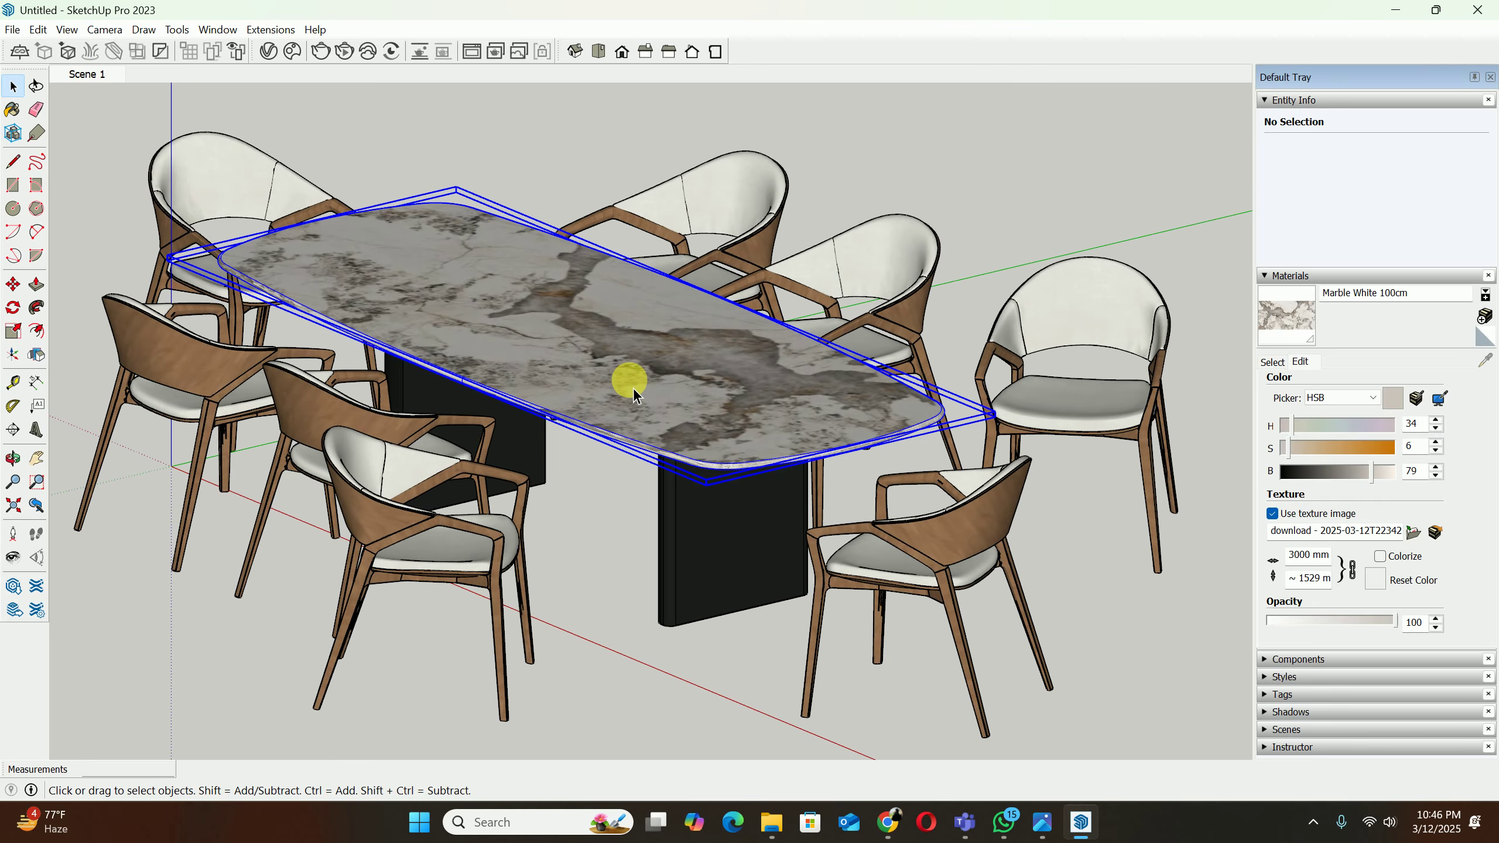
double_click(632, 386)
scroll(660, 412, "up", 6)
key("b")
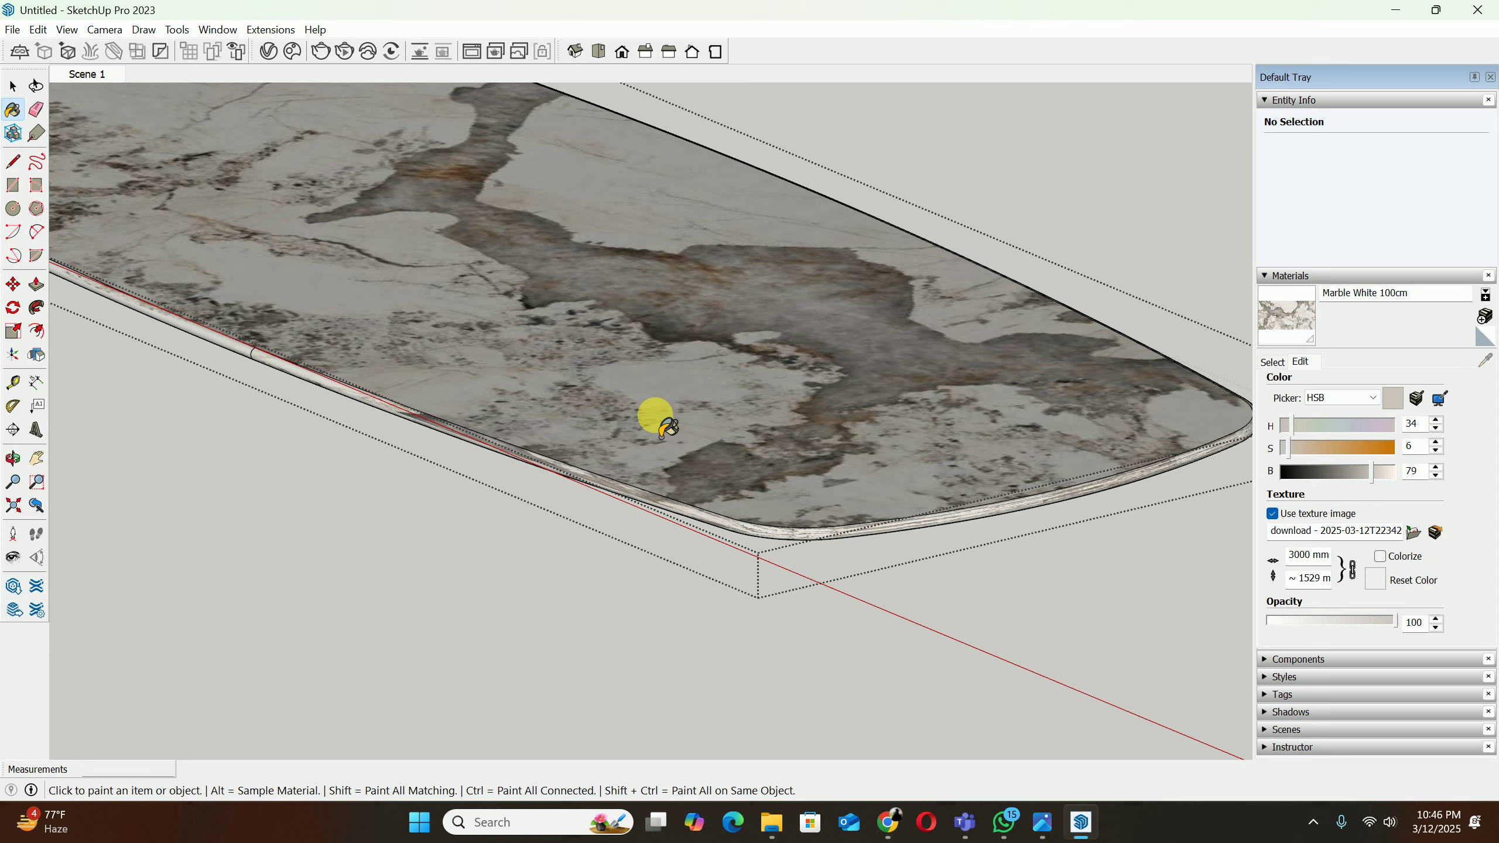
middle_click_drag(726, 492, 682, 174)
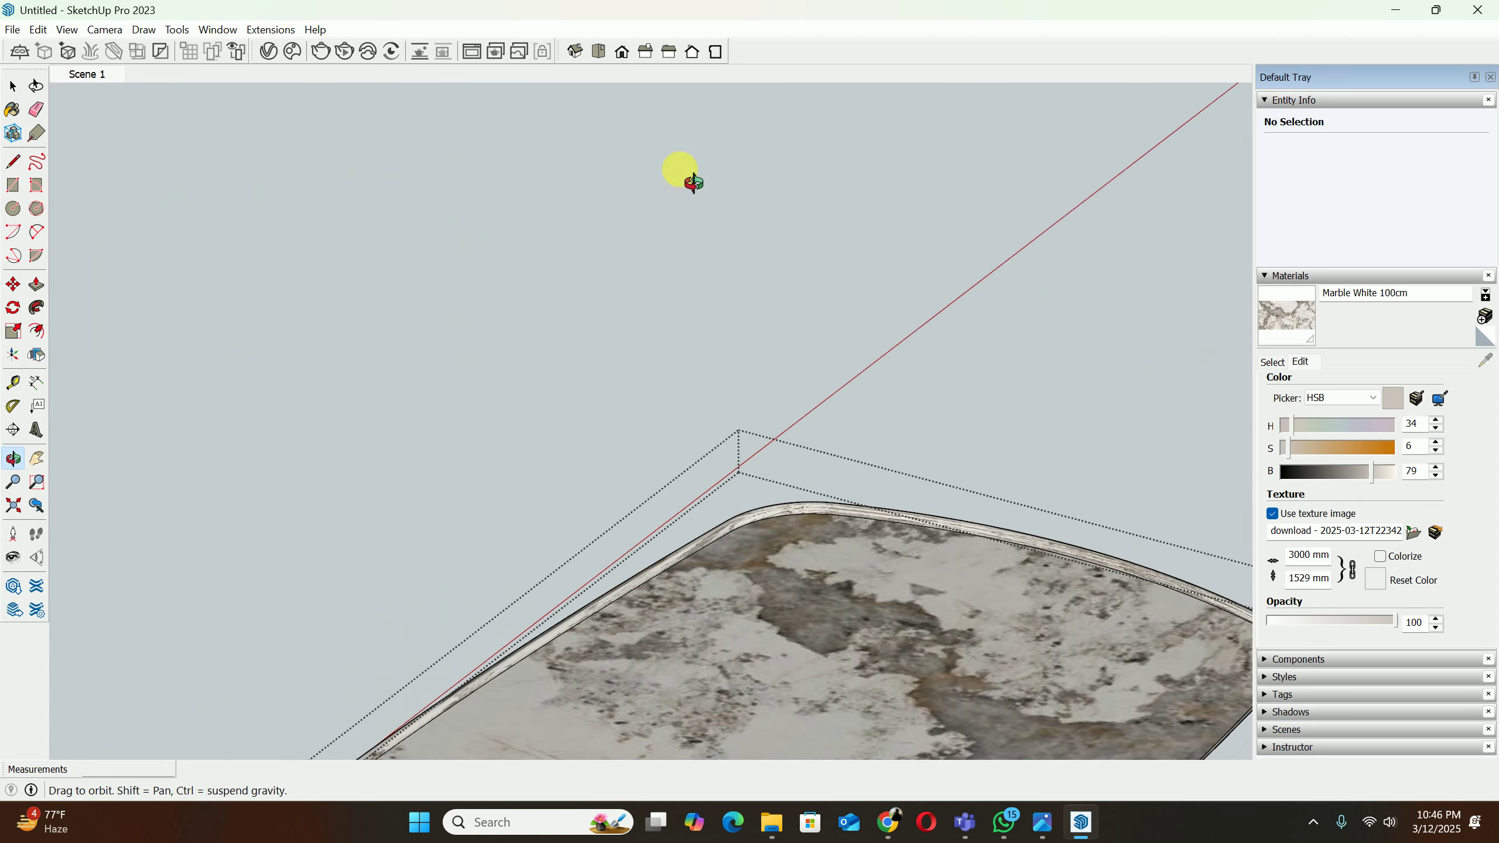
left_click(792, 611)
middle_click_drag(726, 492, 765, 753)
scroll(707, 485, "down", 5)
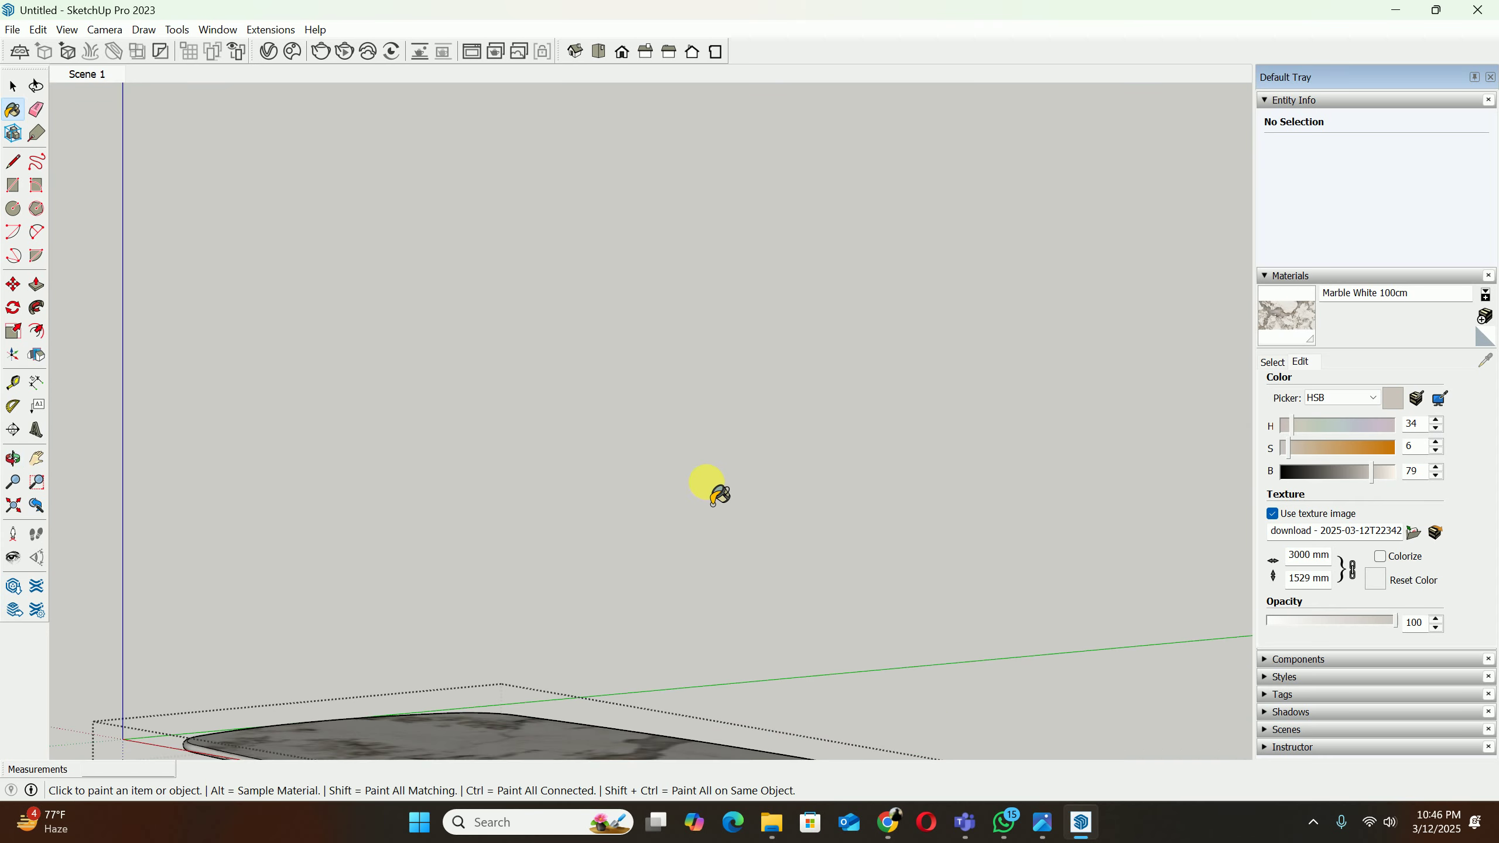
middle_click_drag(738, 574, 862, 394, "shift")
key("space")
left_click(861, 395)
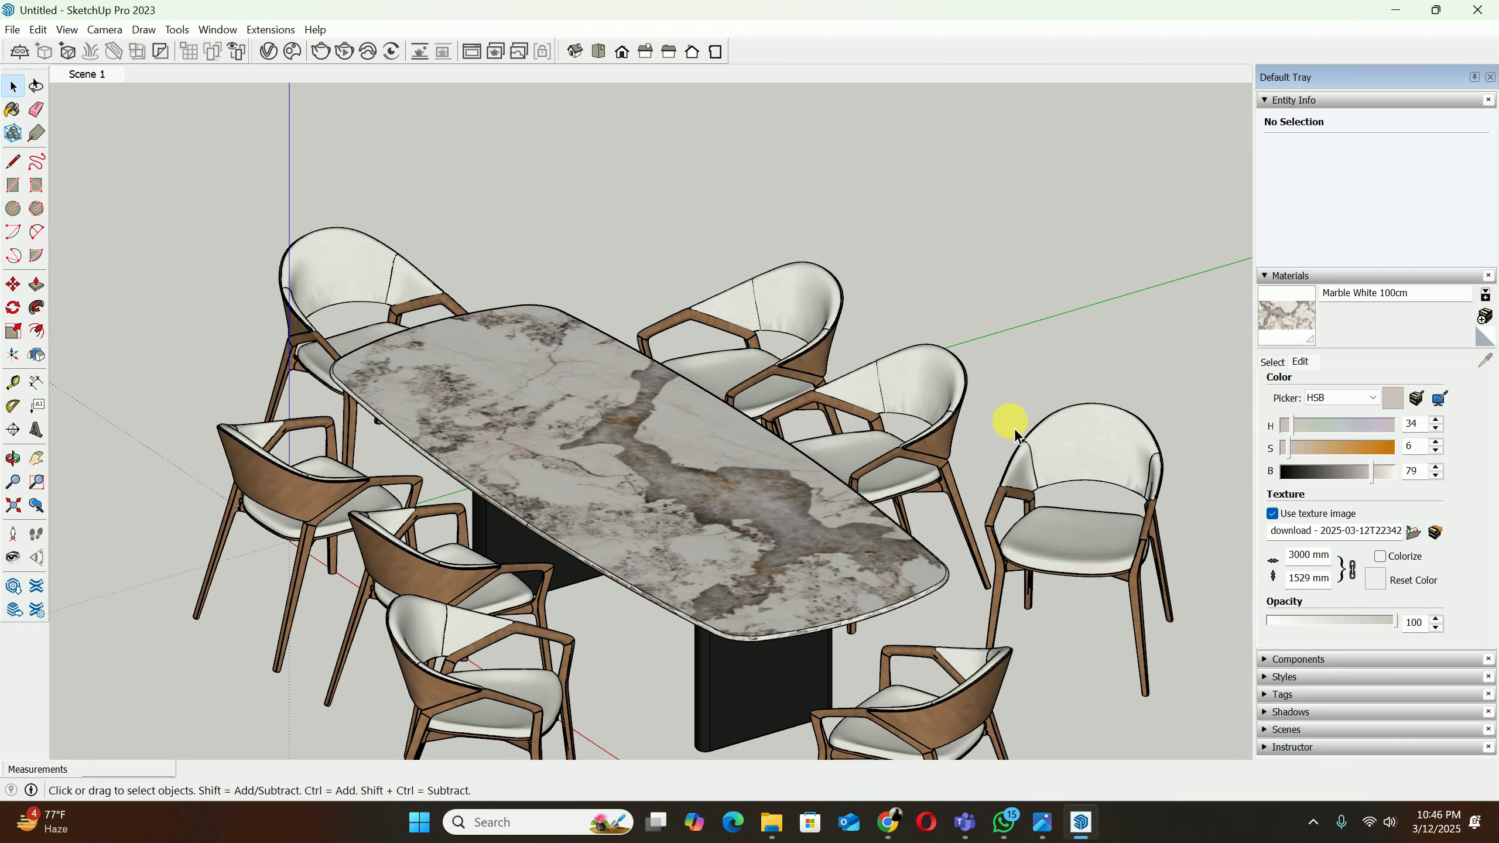
Step: Return to the Scene 1 view, render it with V-Ray and close the frame buffer after checking the marble tabletop
key("shift+z")
left_click(108, 75)
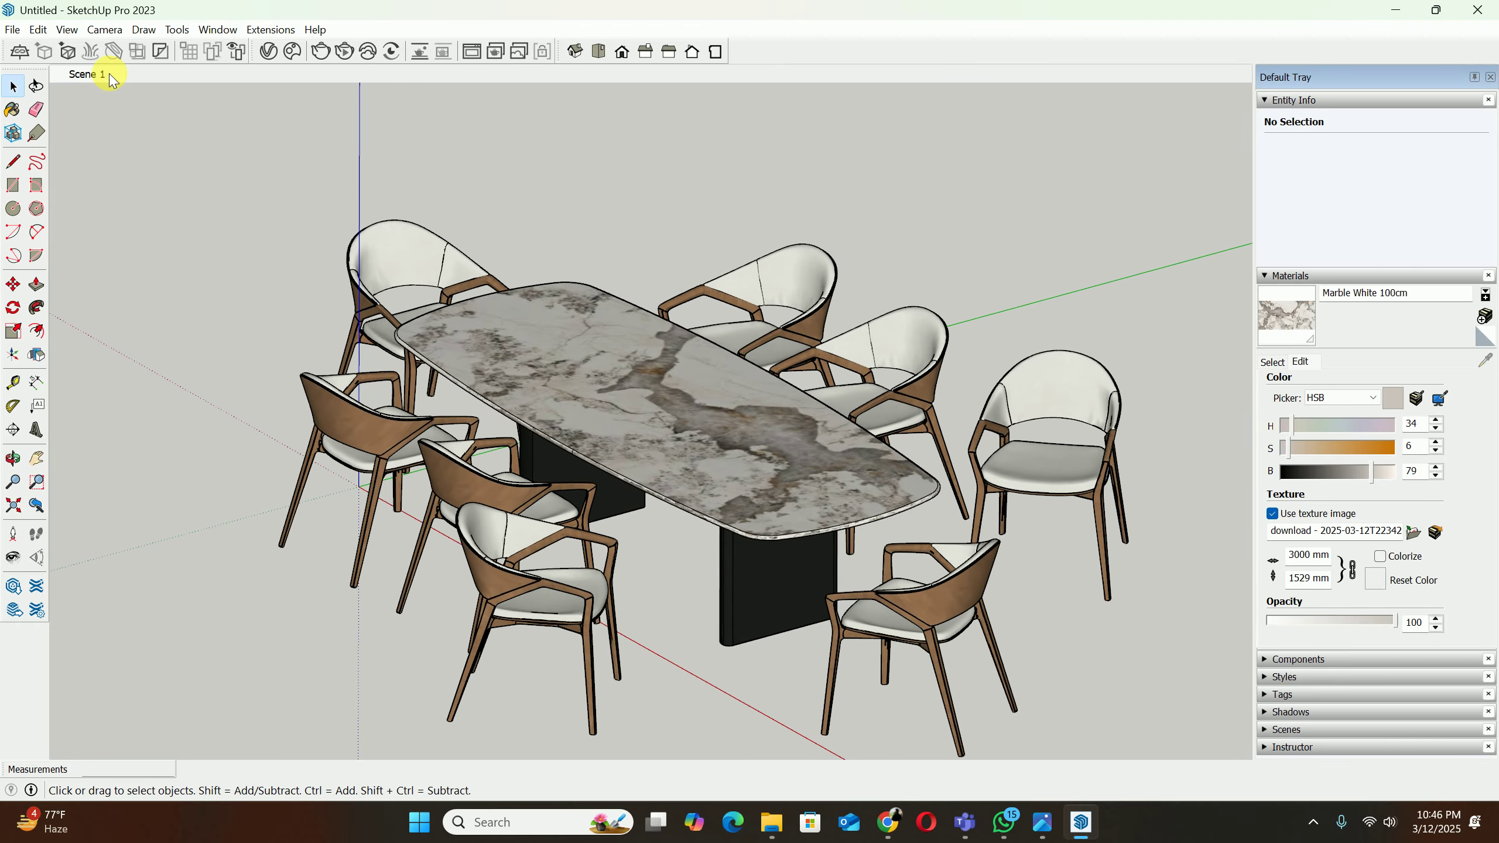
left_click(348, 52)
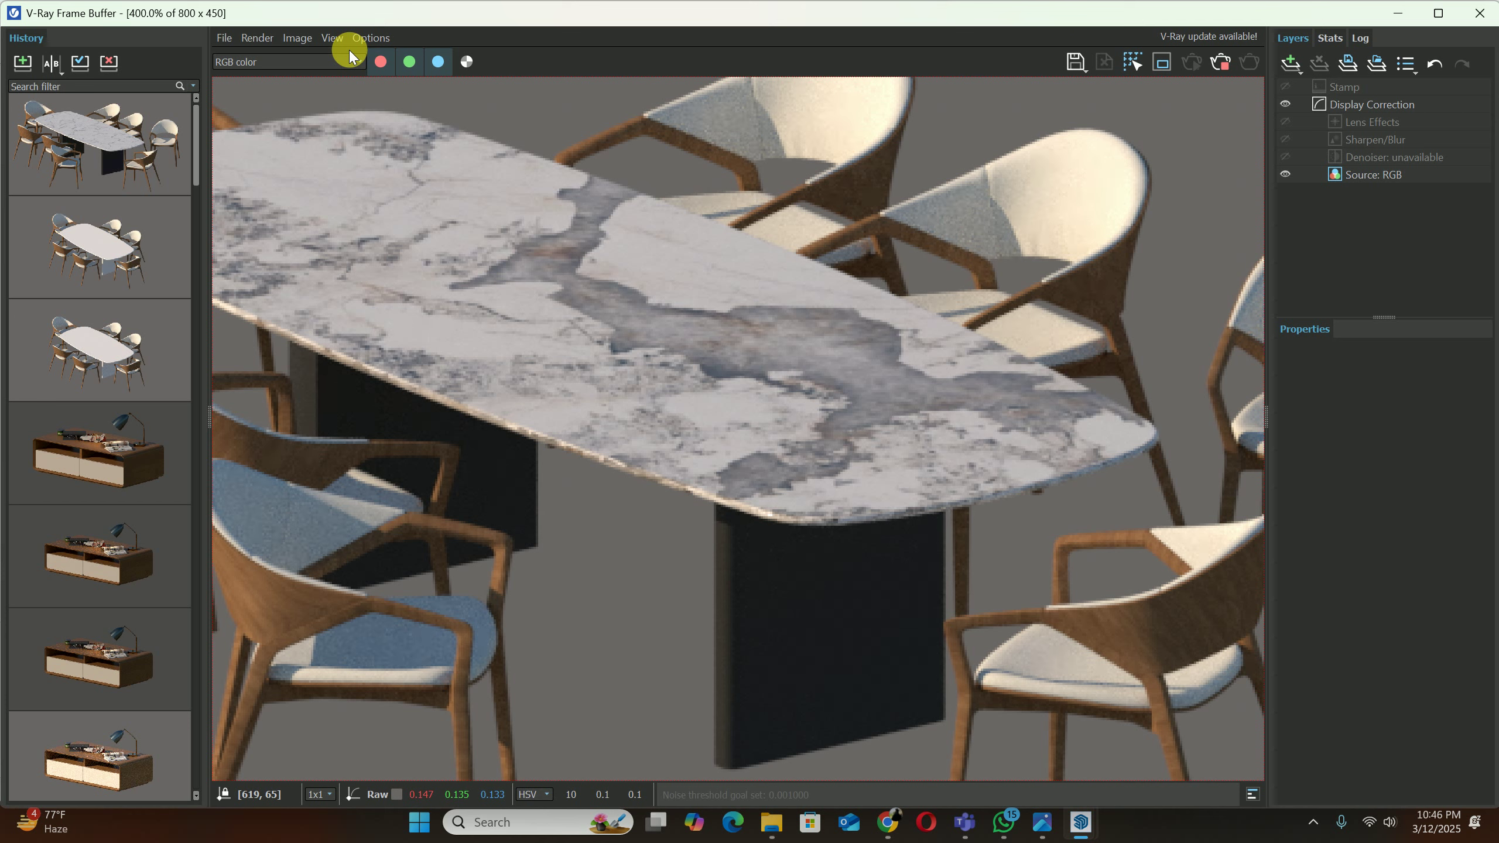
scroll(644, 276, "down", 2)
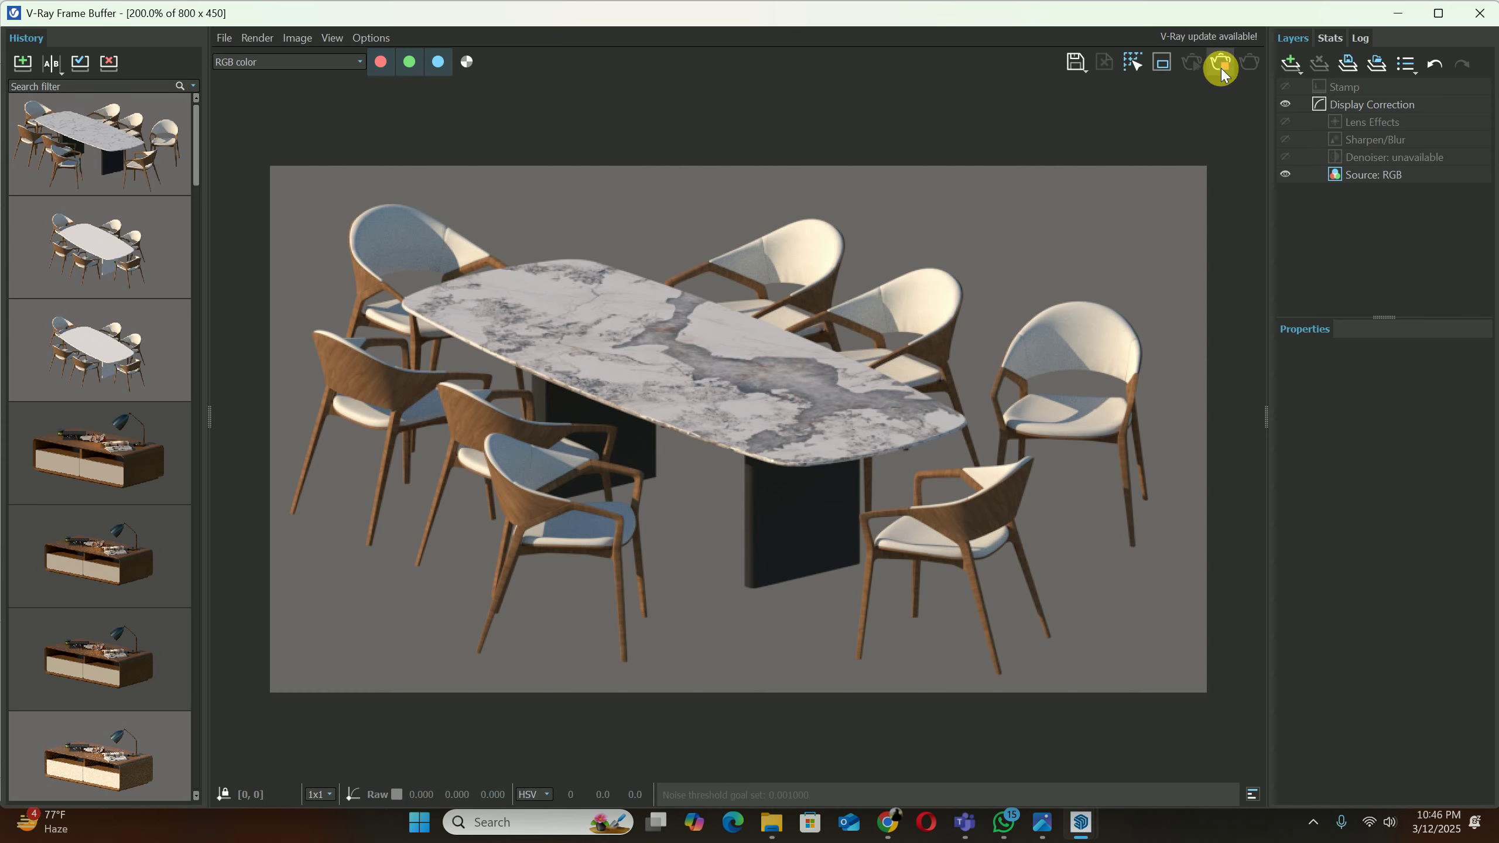
left_click(1480, 13)
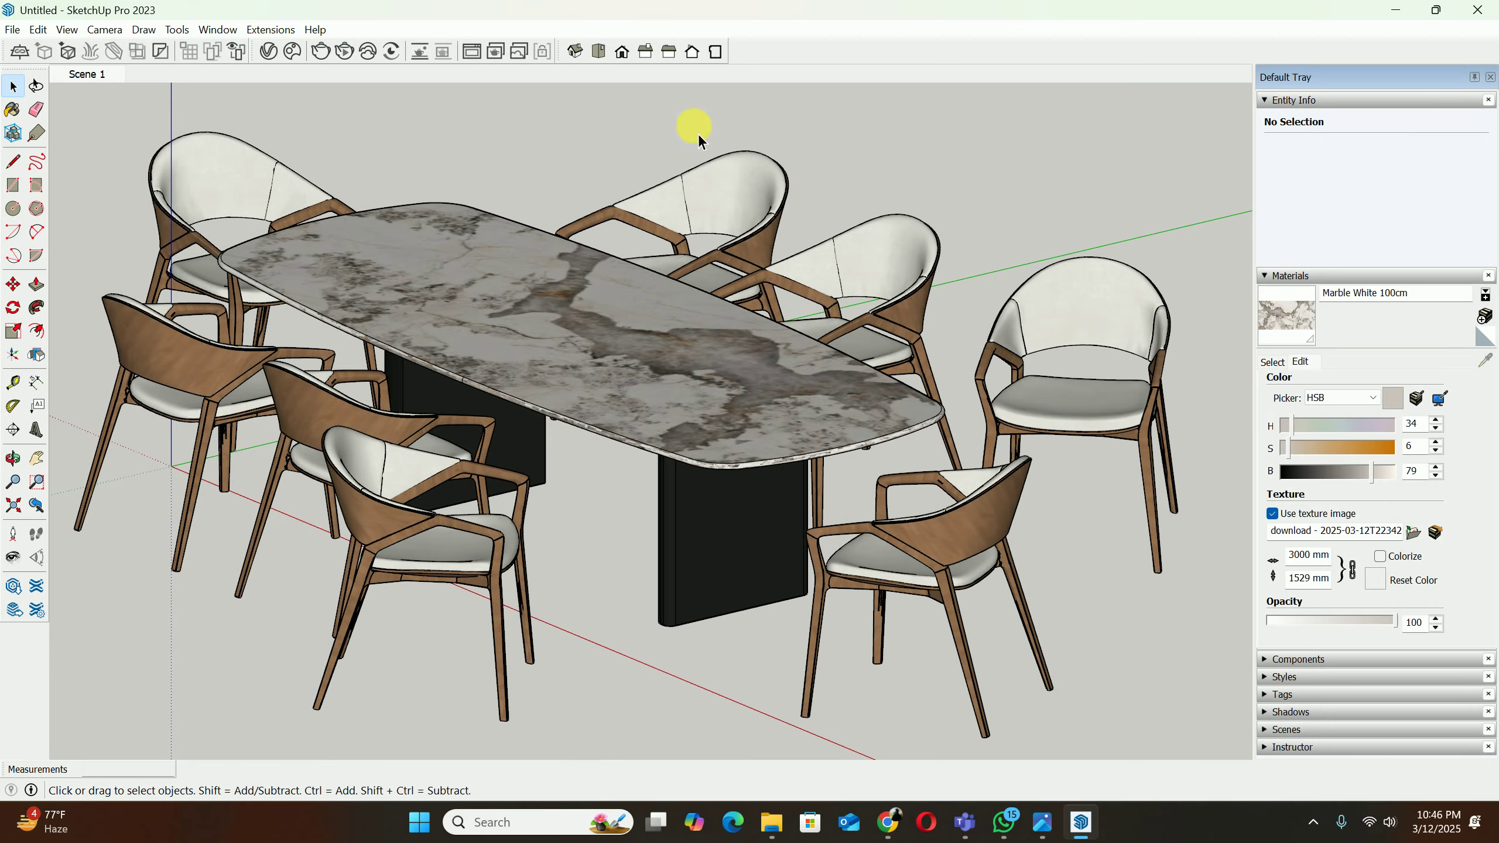
Step: Add a Reflective Coat layer to the Marble White 100cm material in the V-Ray Asset Editor and close the editor
left_click(268, 52)
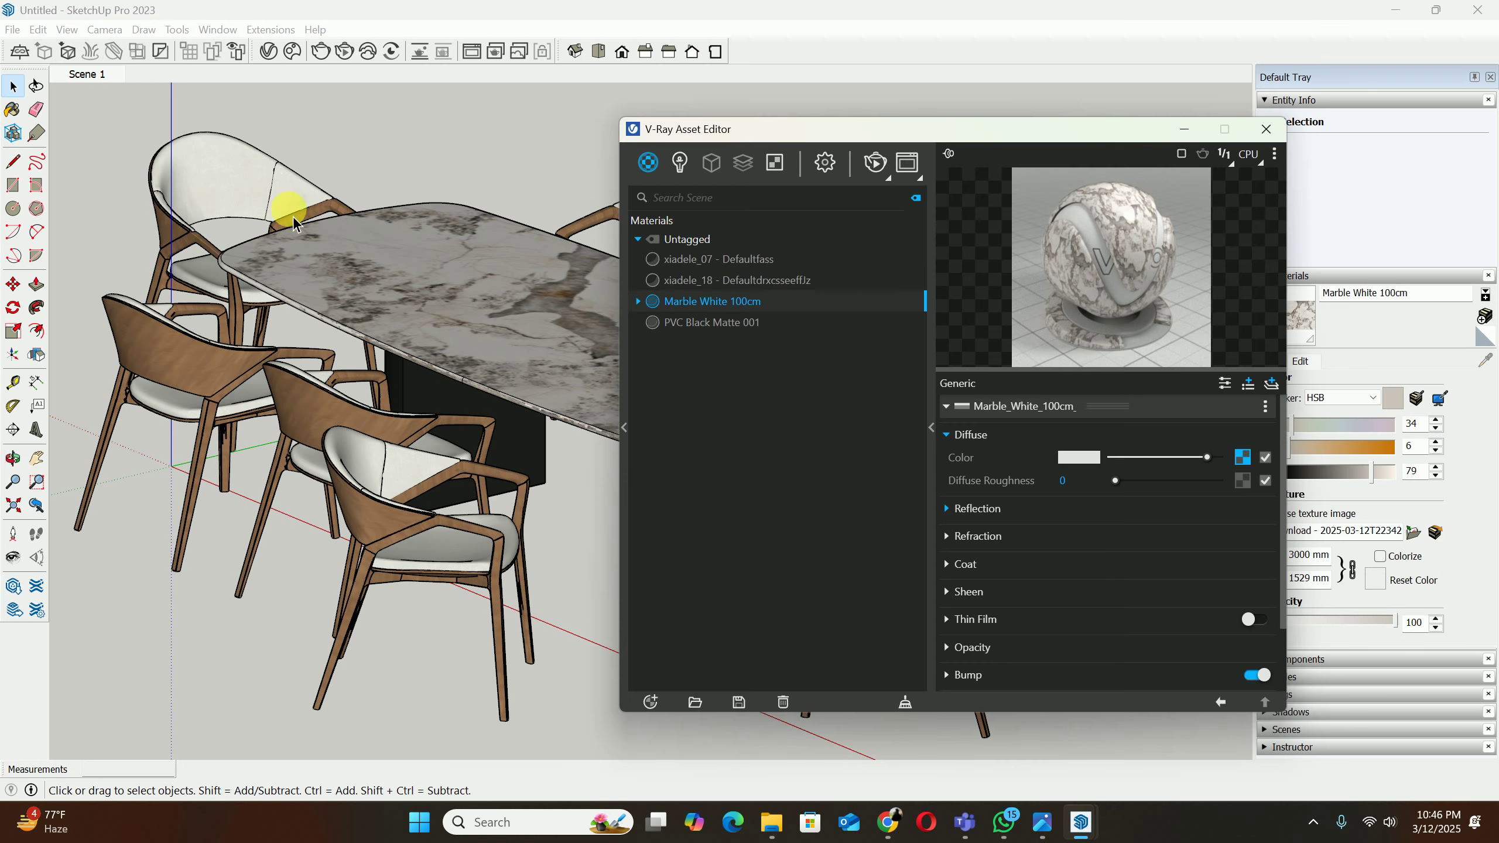
left_click(1271, 385)
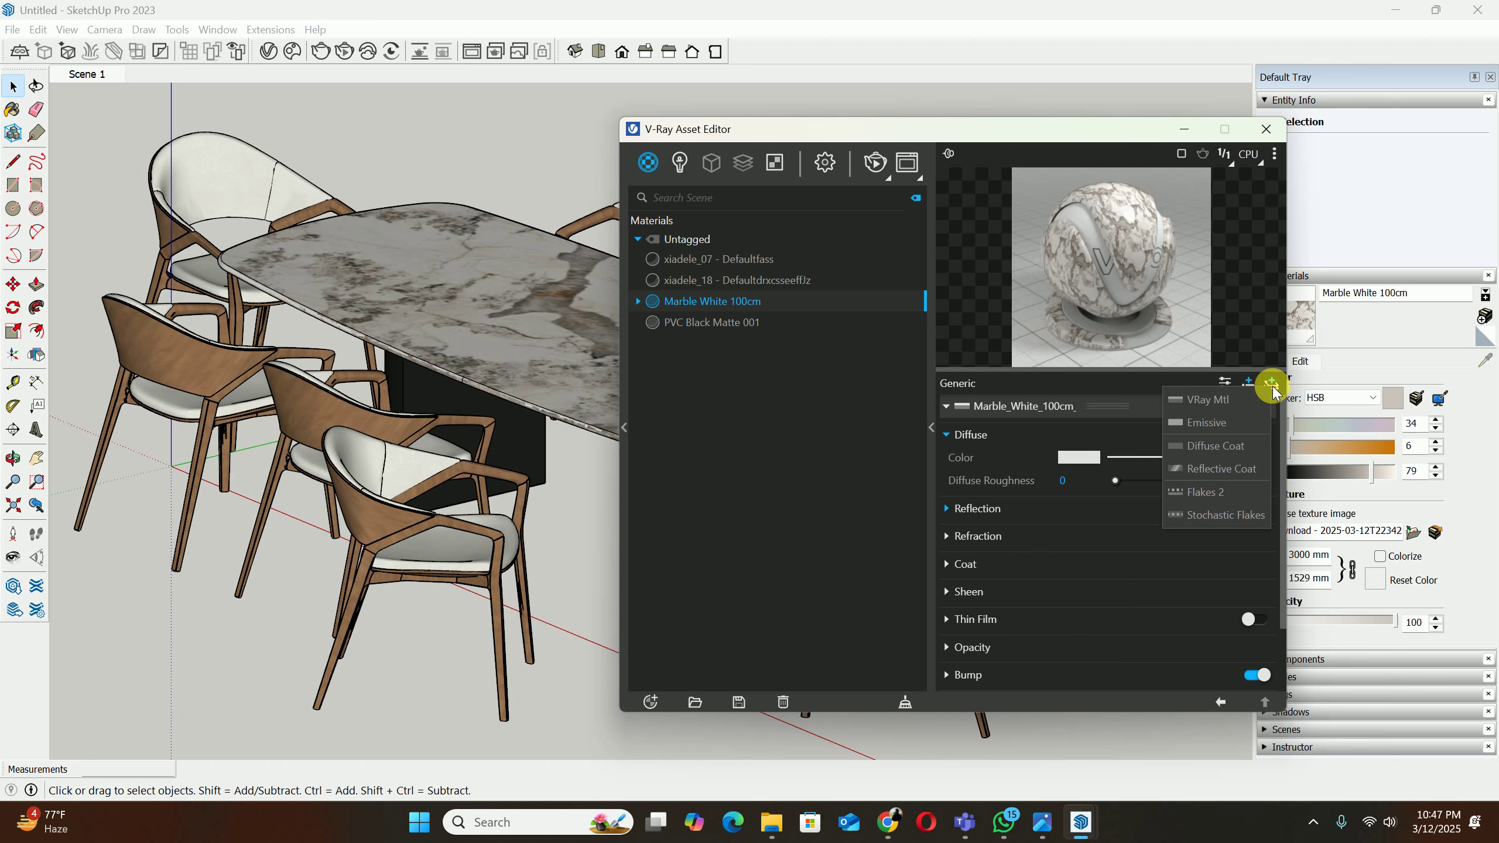
left_click(1272, 388)
left_click(1271, 388)
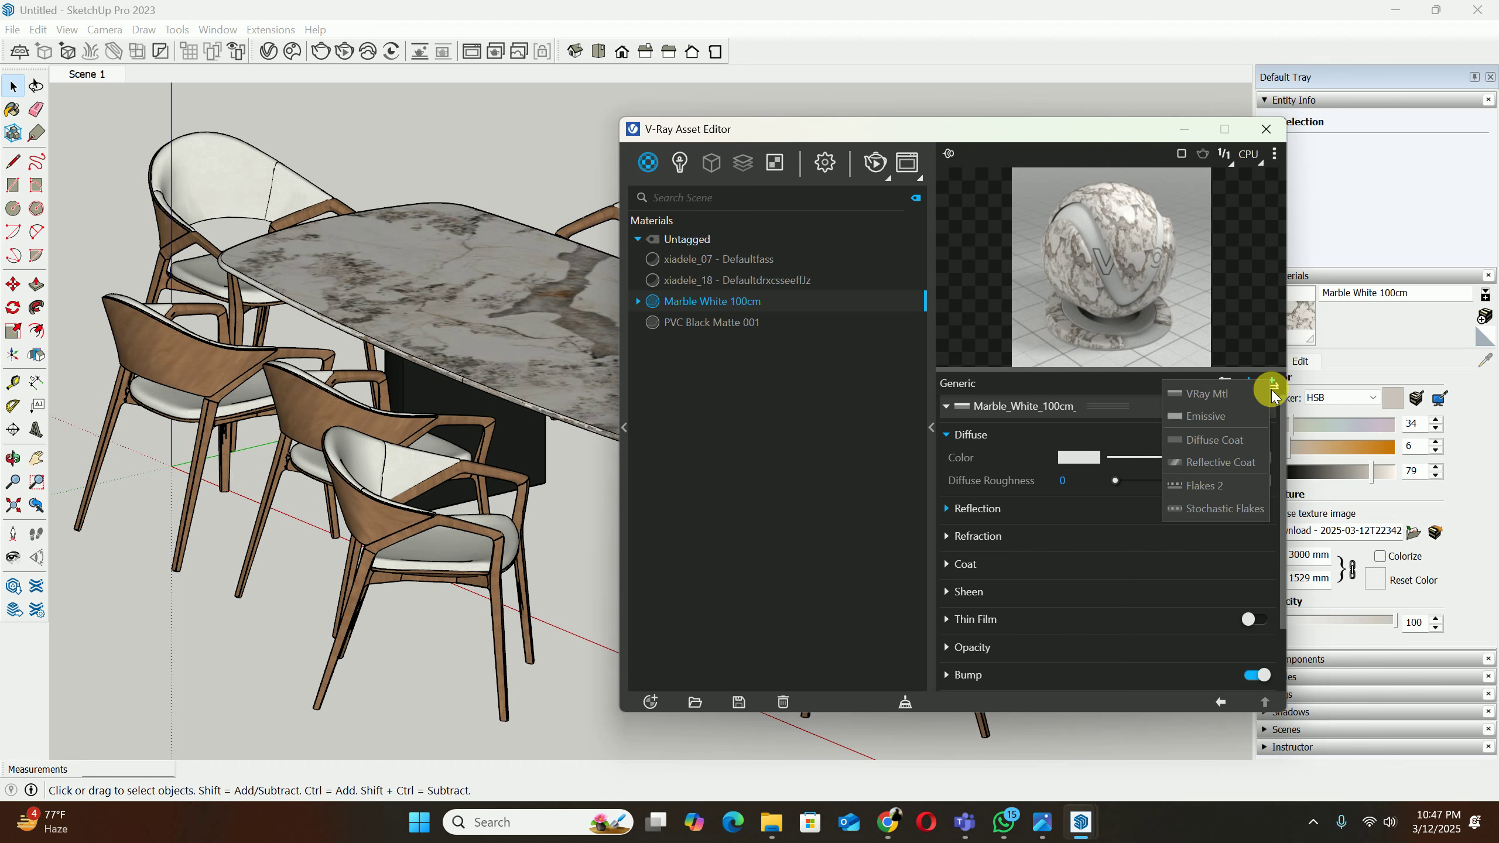
left_click(1219, 464)
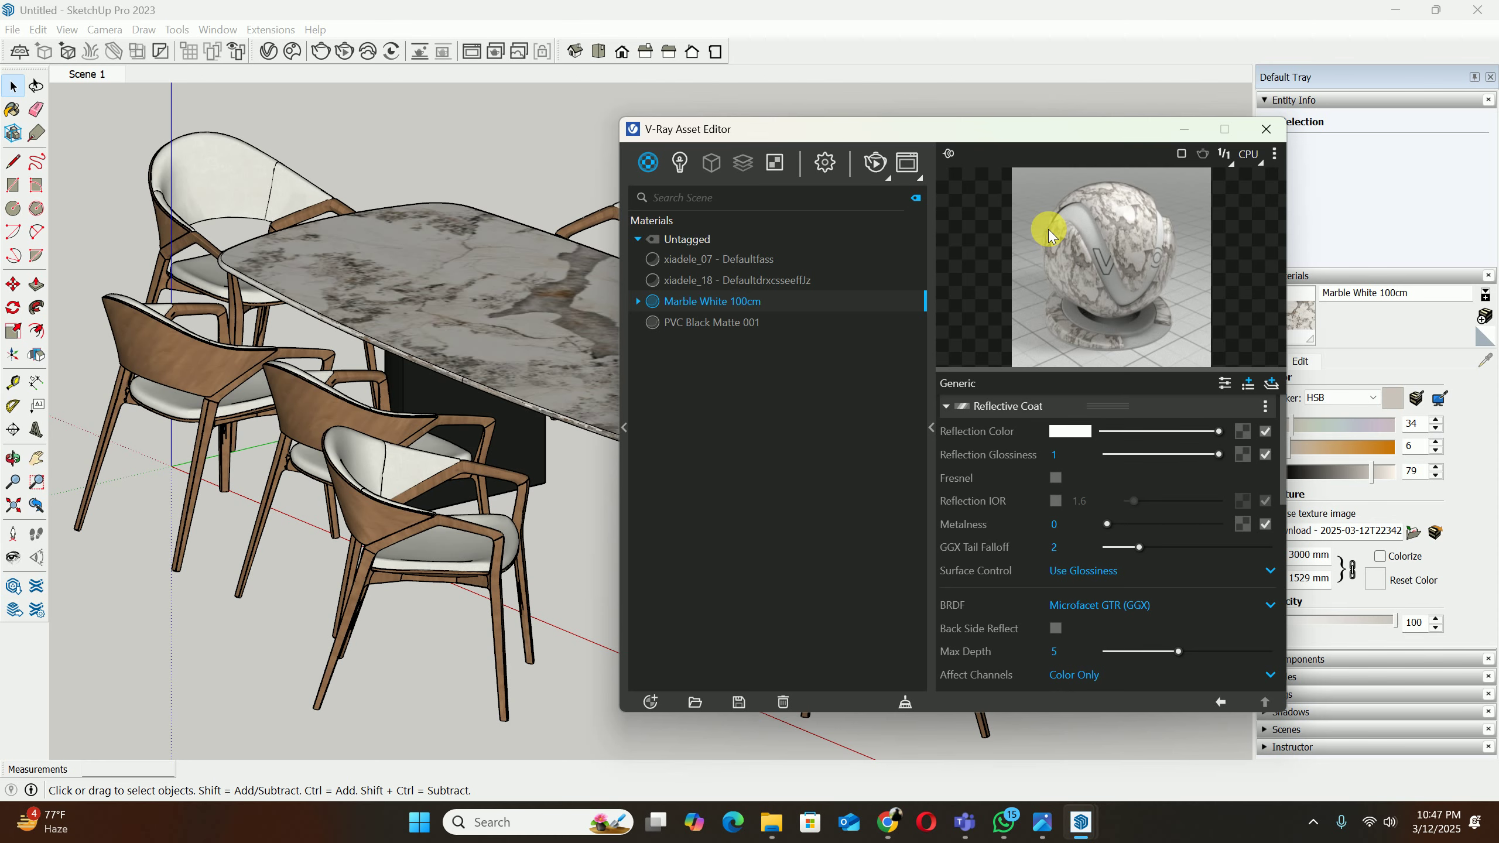
left_click(1264, 130)
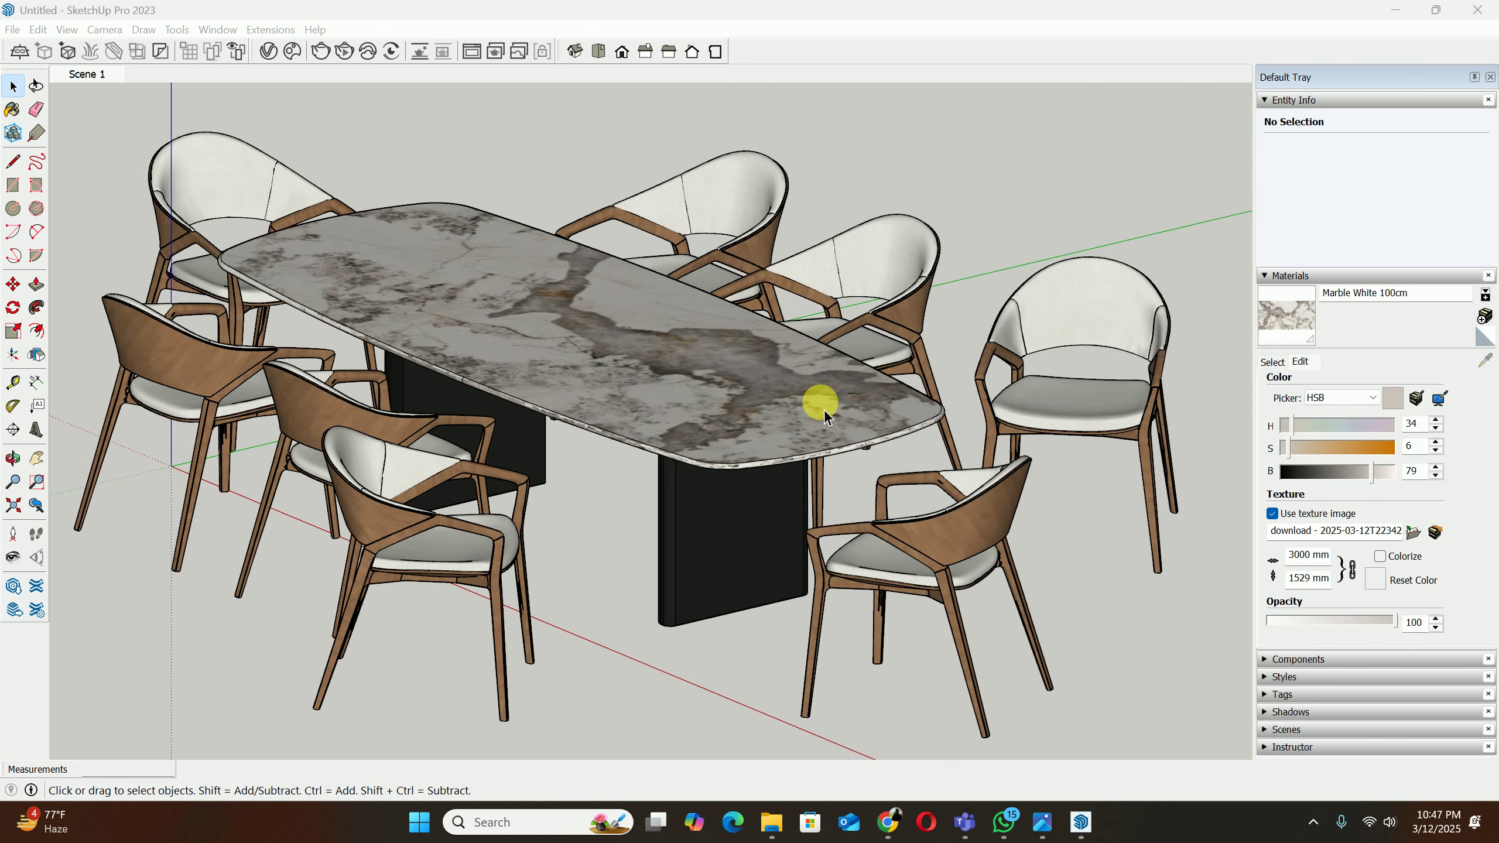
Step: Set the Marble White 100cm base layer's reflection to Use Roughness with a Reflection Roughness of 0.02 and close the Asset Editor
left_click(269, 51)
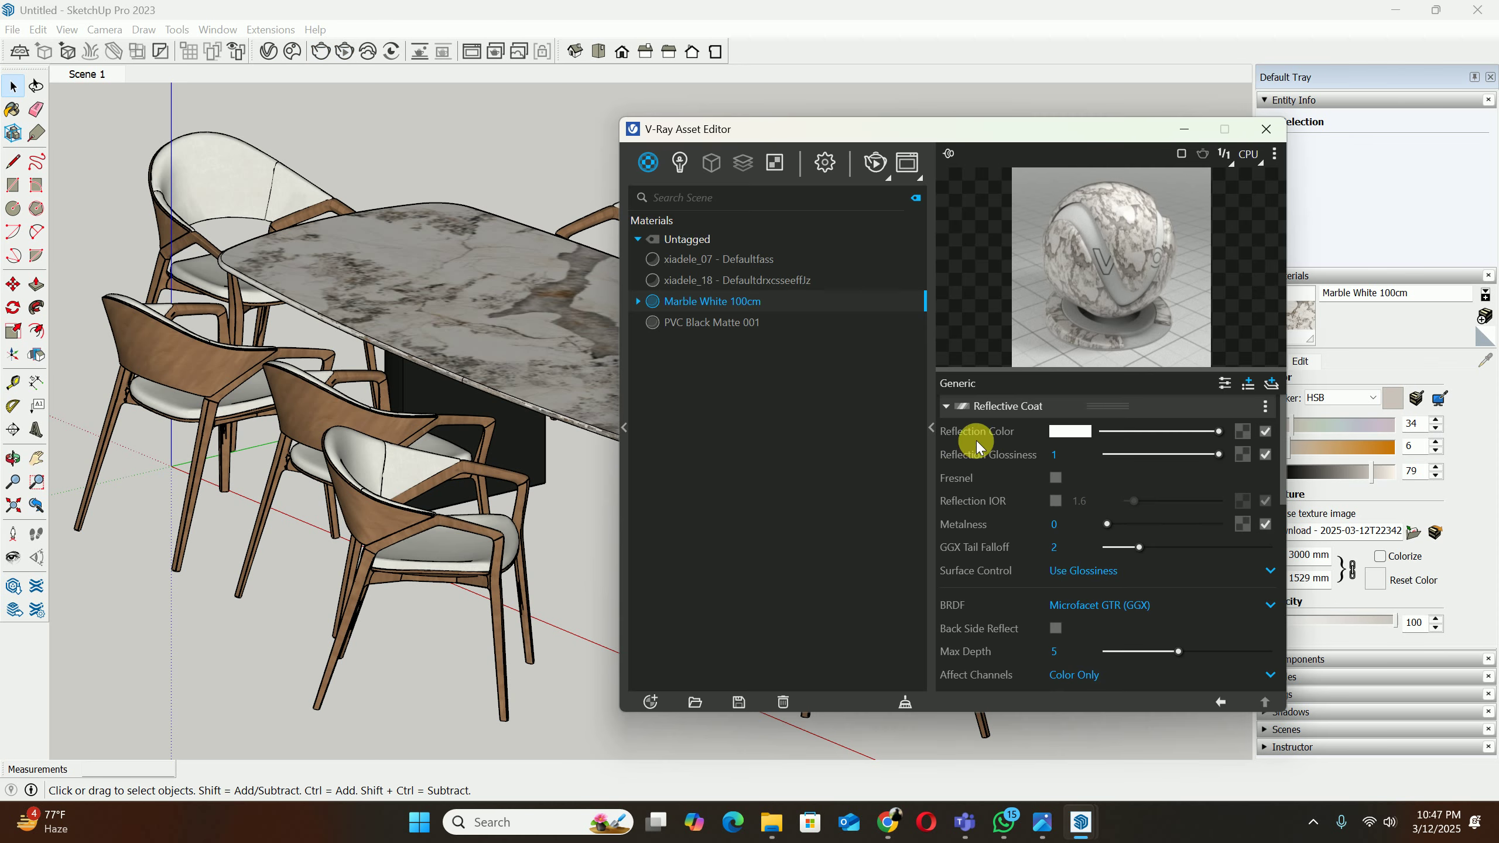
left_click(947, 407)
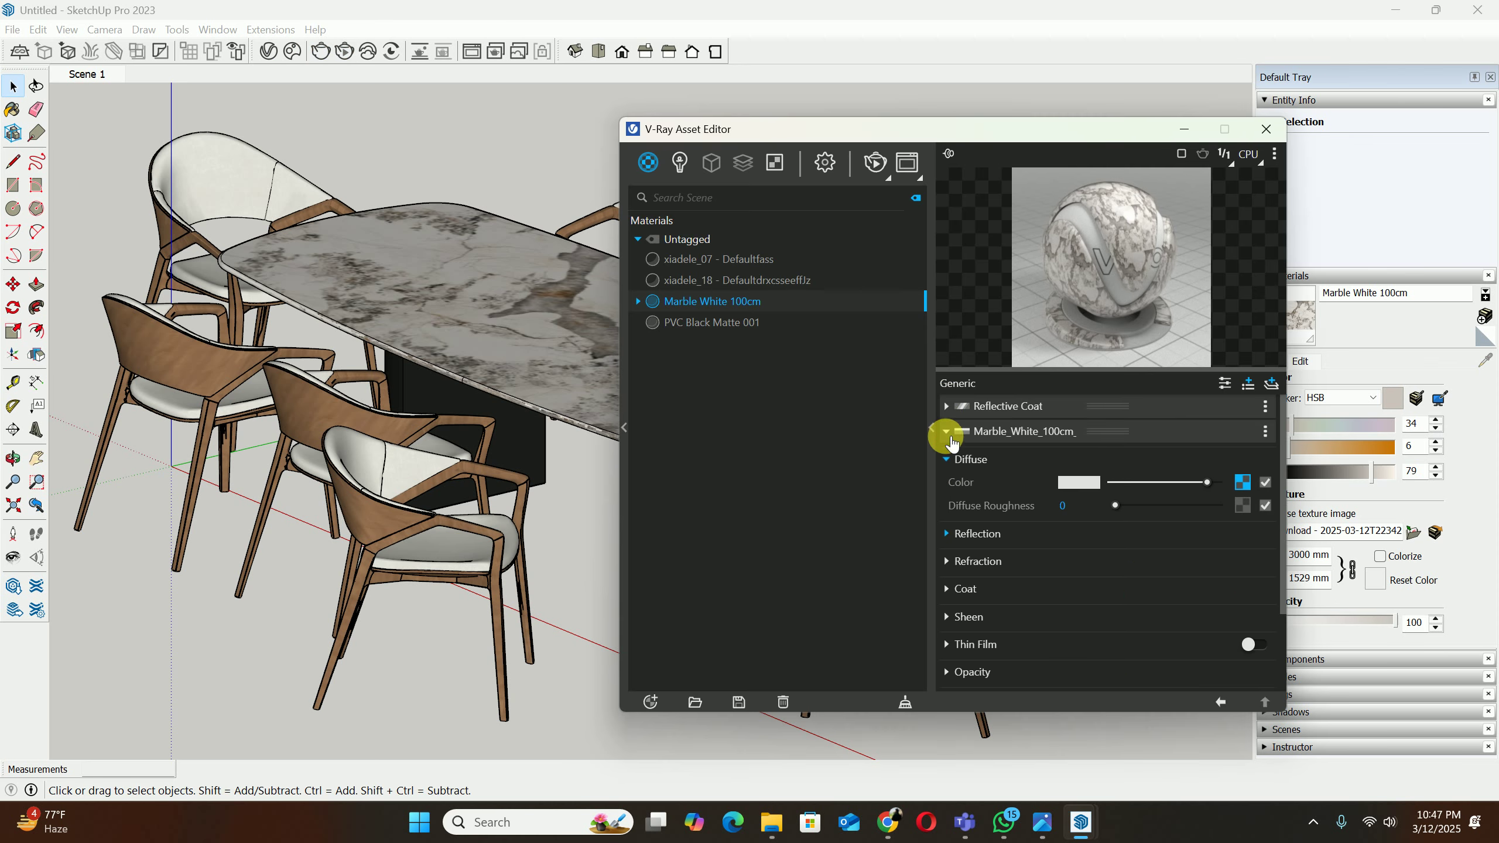
left_click(974, 530)
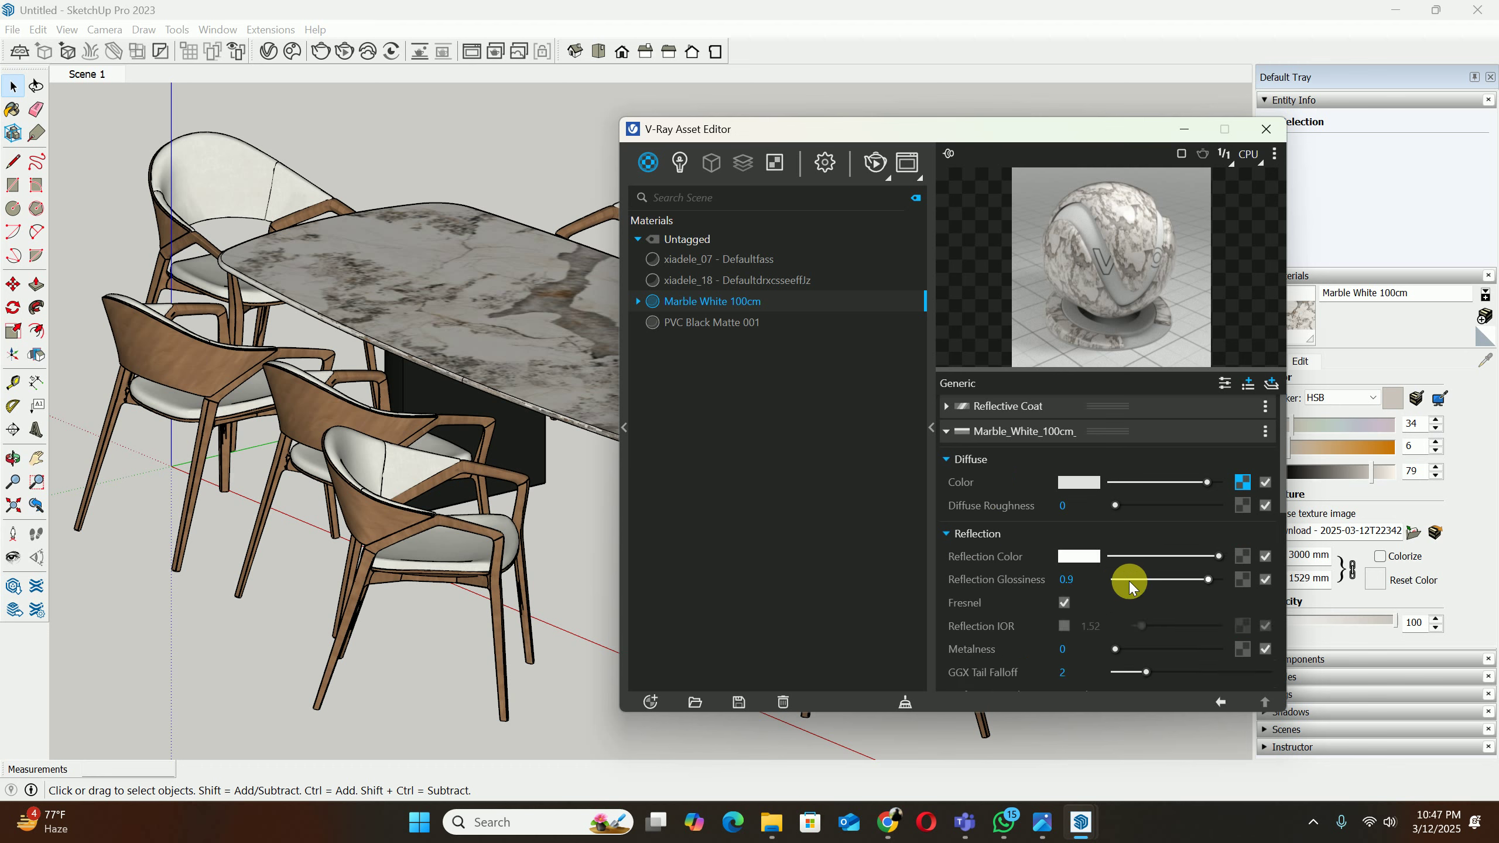
scroll(1100, 561, "down", 3)
left_click(1098, 515)
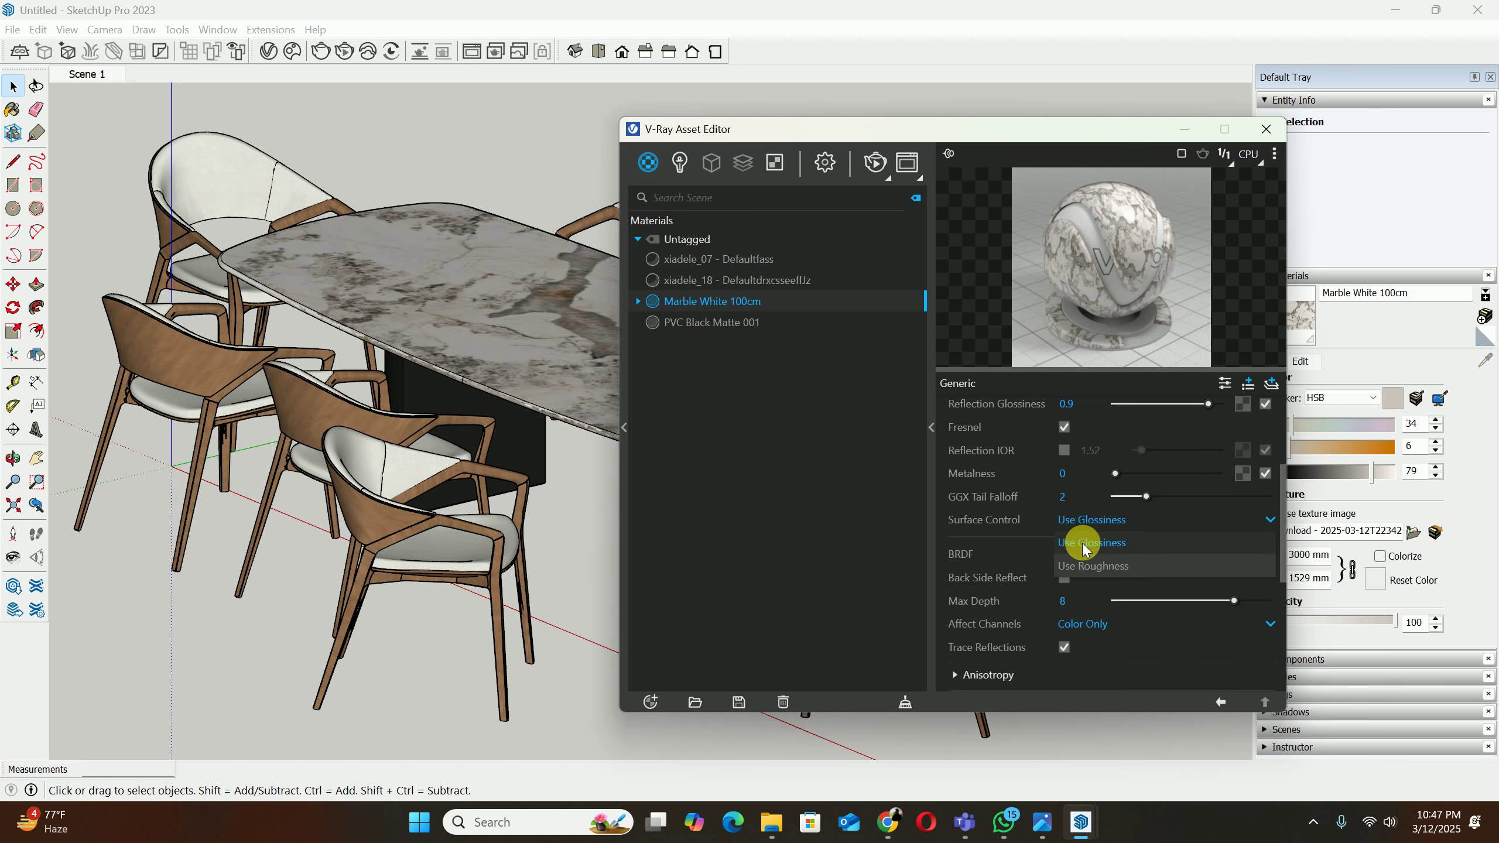
left_click(1086, 561)
scroll(1140, 479, "up", 3)
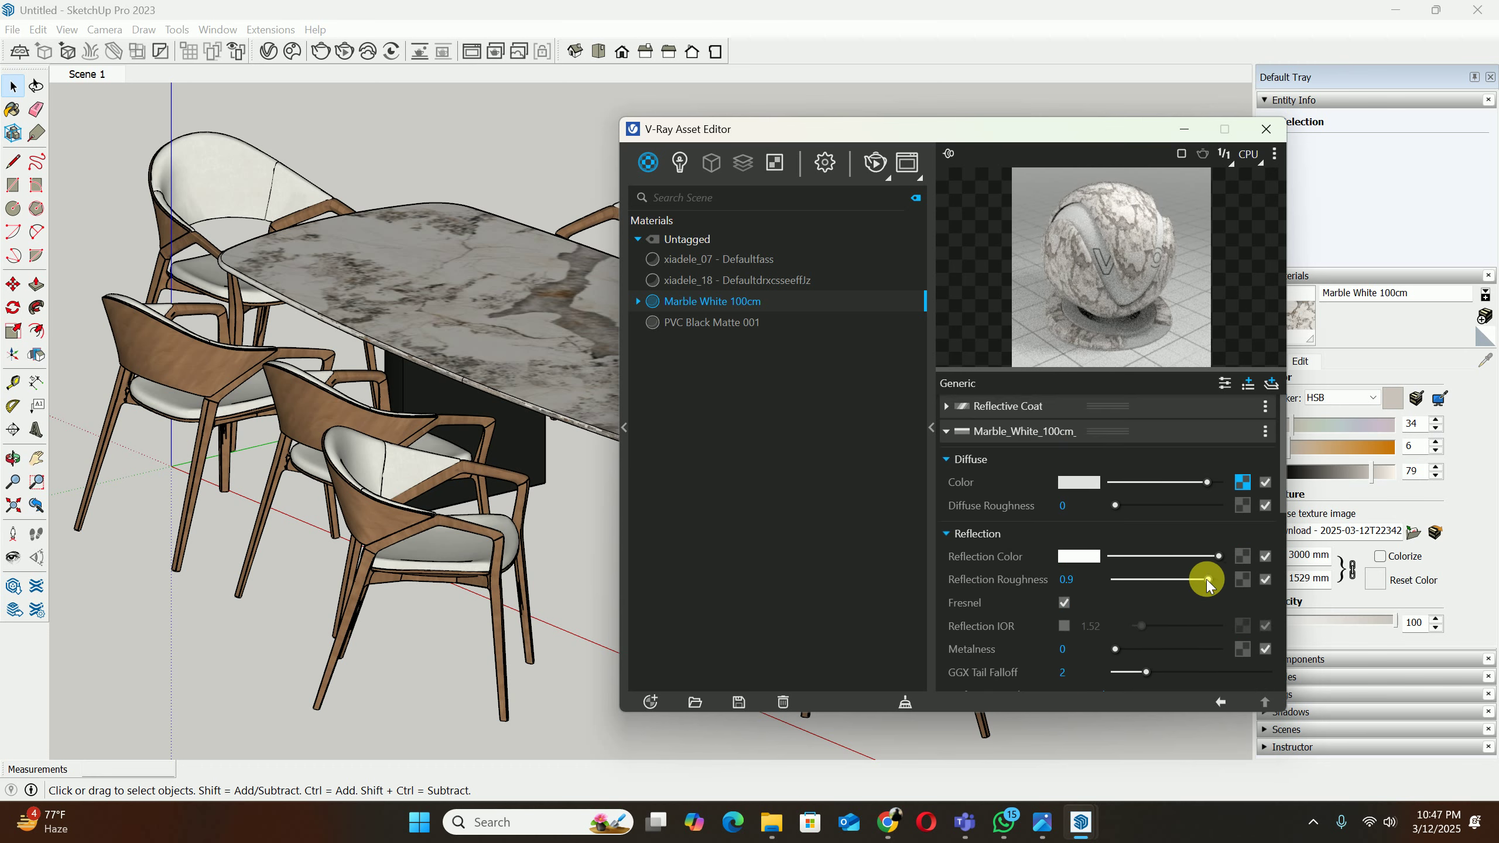
left_click_drag(1208, 582, 1118, 582)
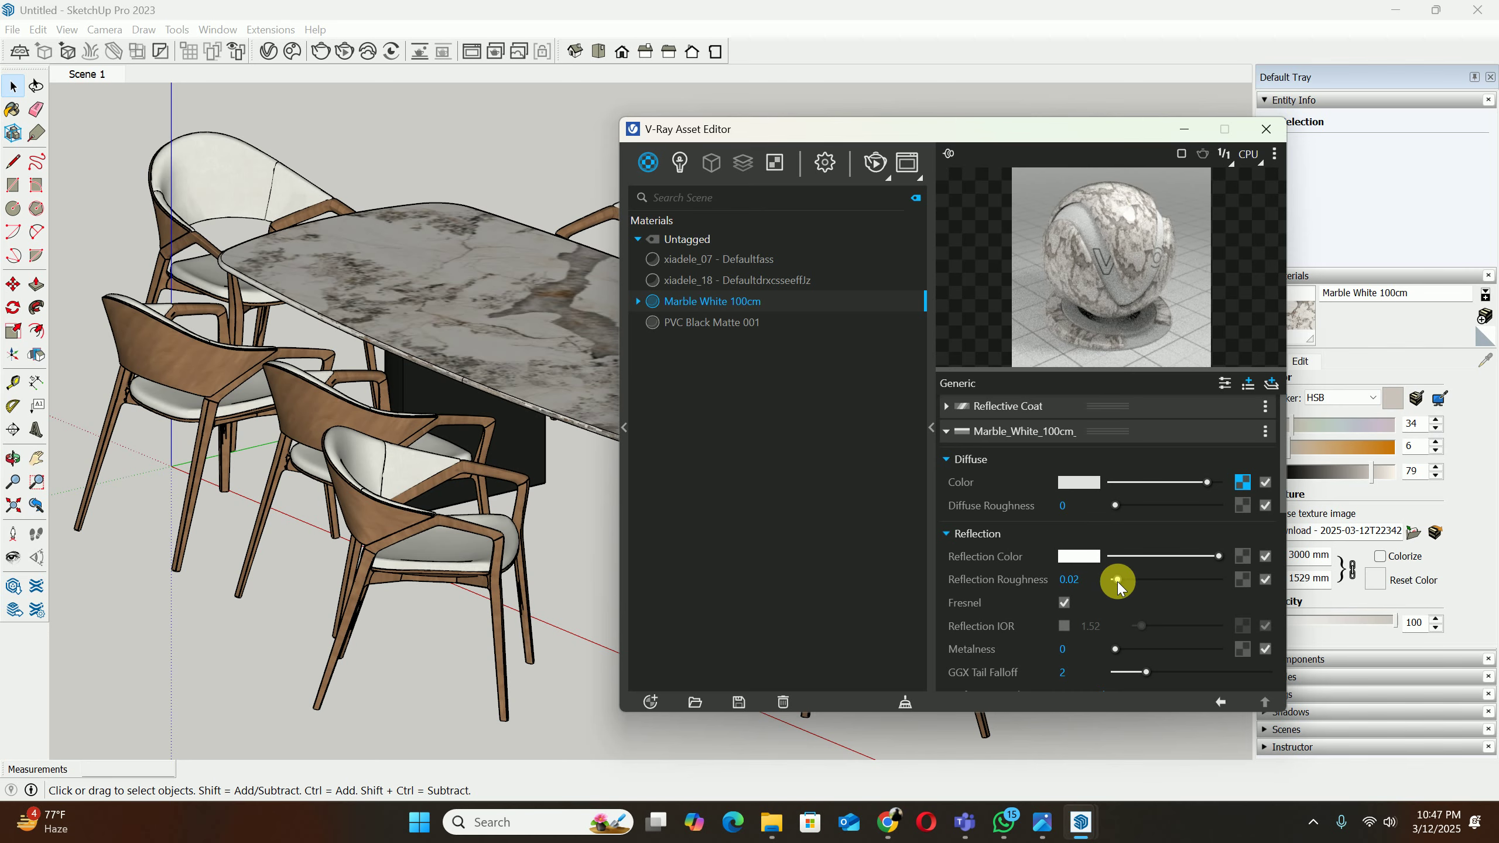
left_click(1266, 129)
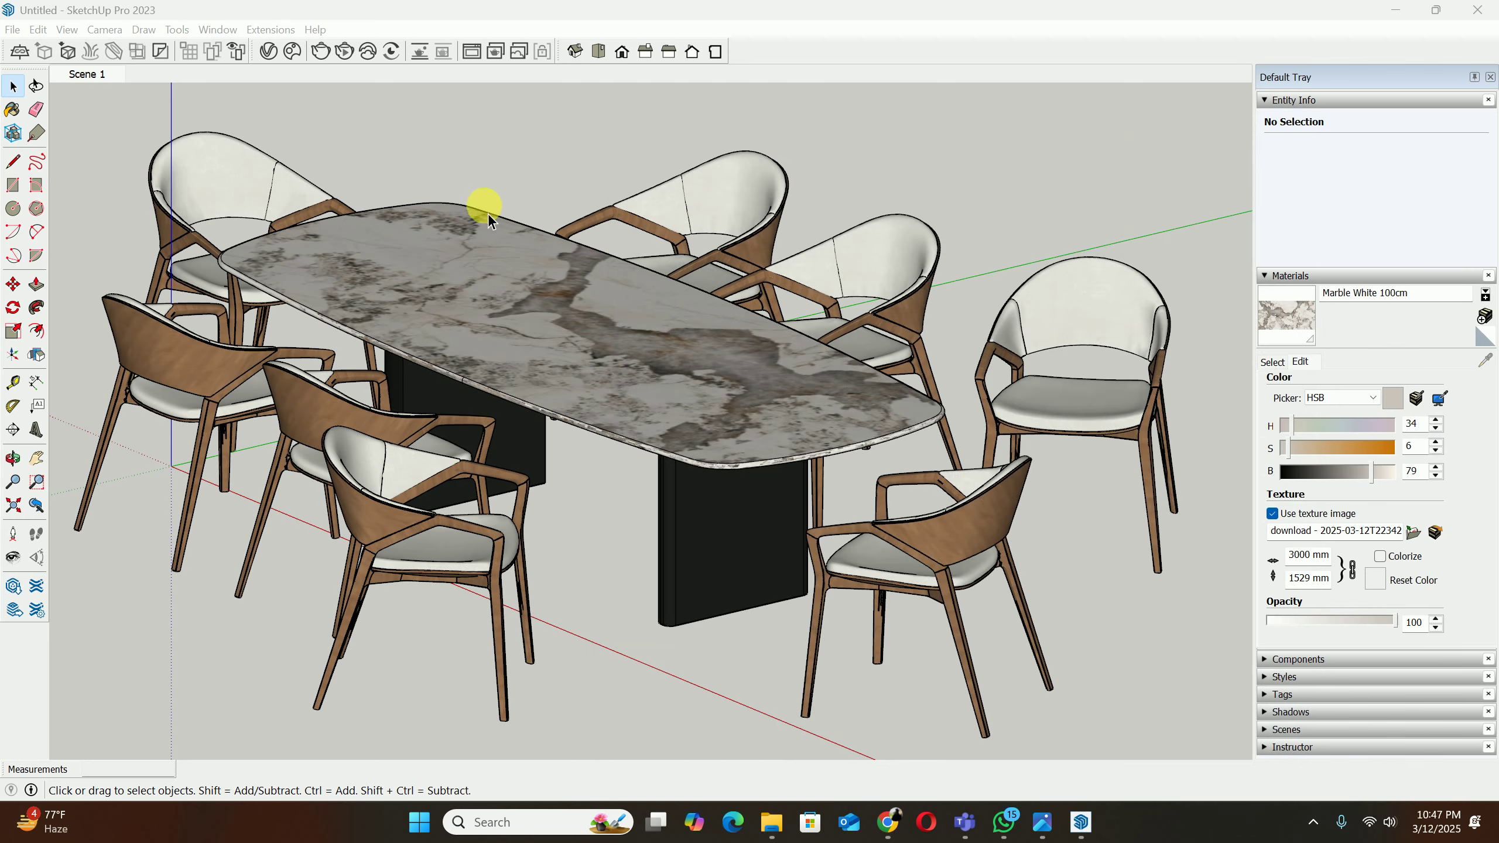
Step: Return to the Scene 1 view, render it with V-Ray, inspect the tabletop up close, stop the render and close the frame buffer
left_click(88, 73)
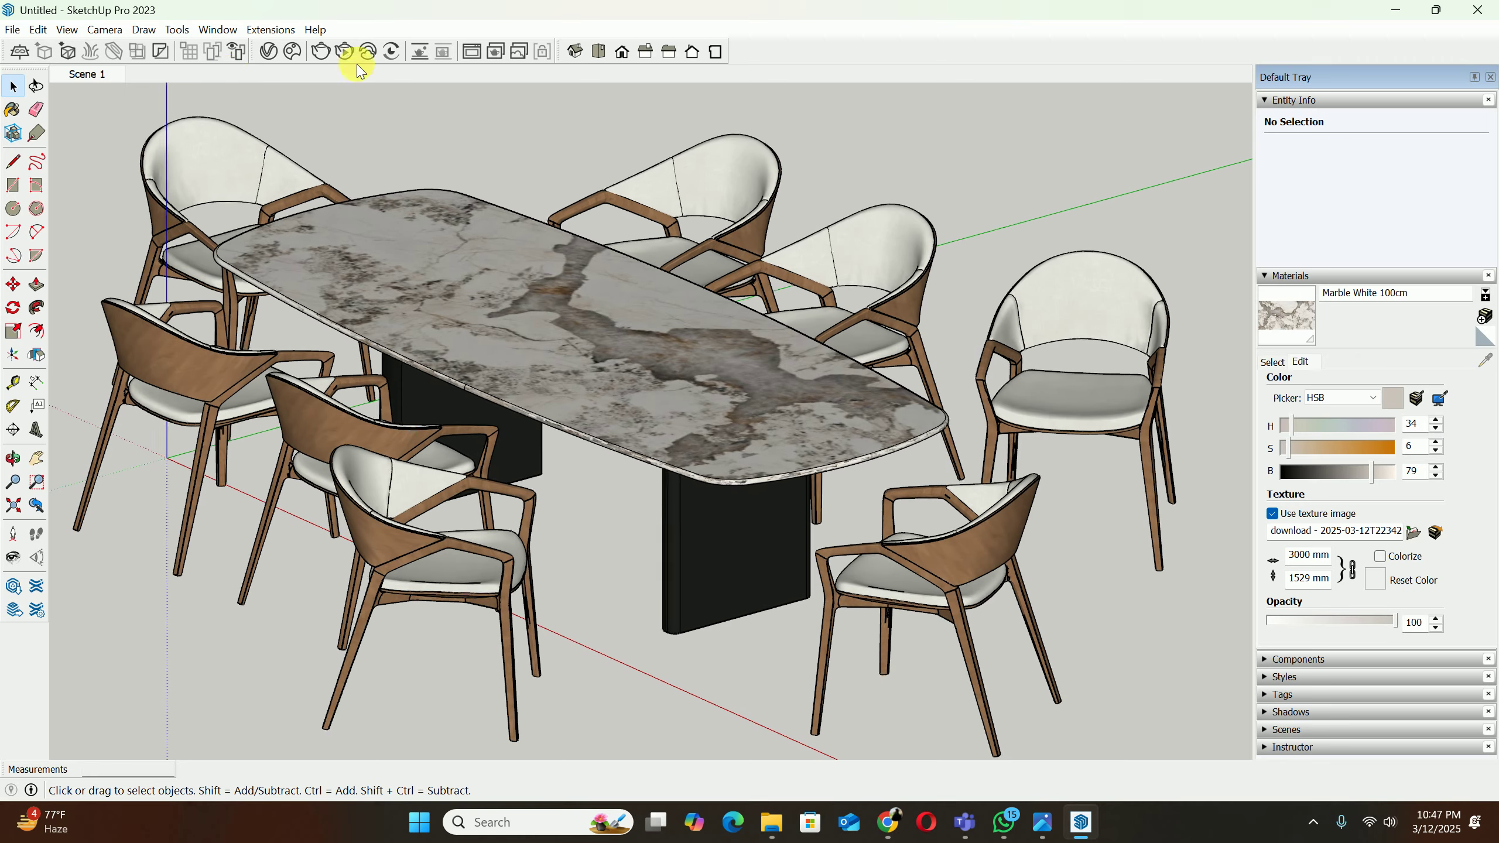
left_click(344, 54)
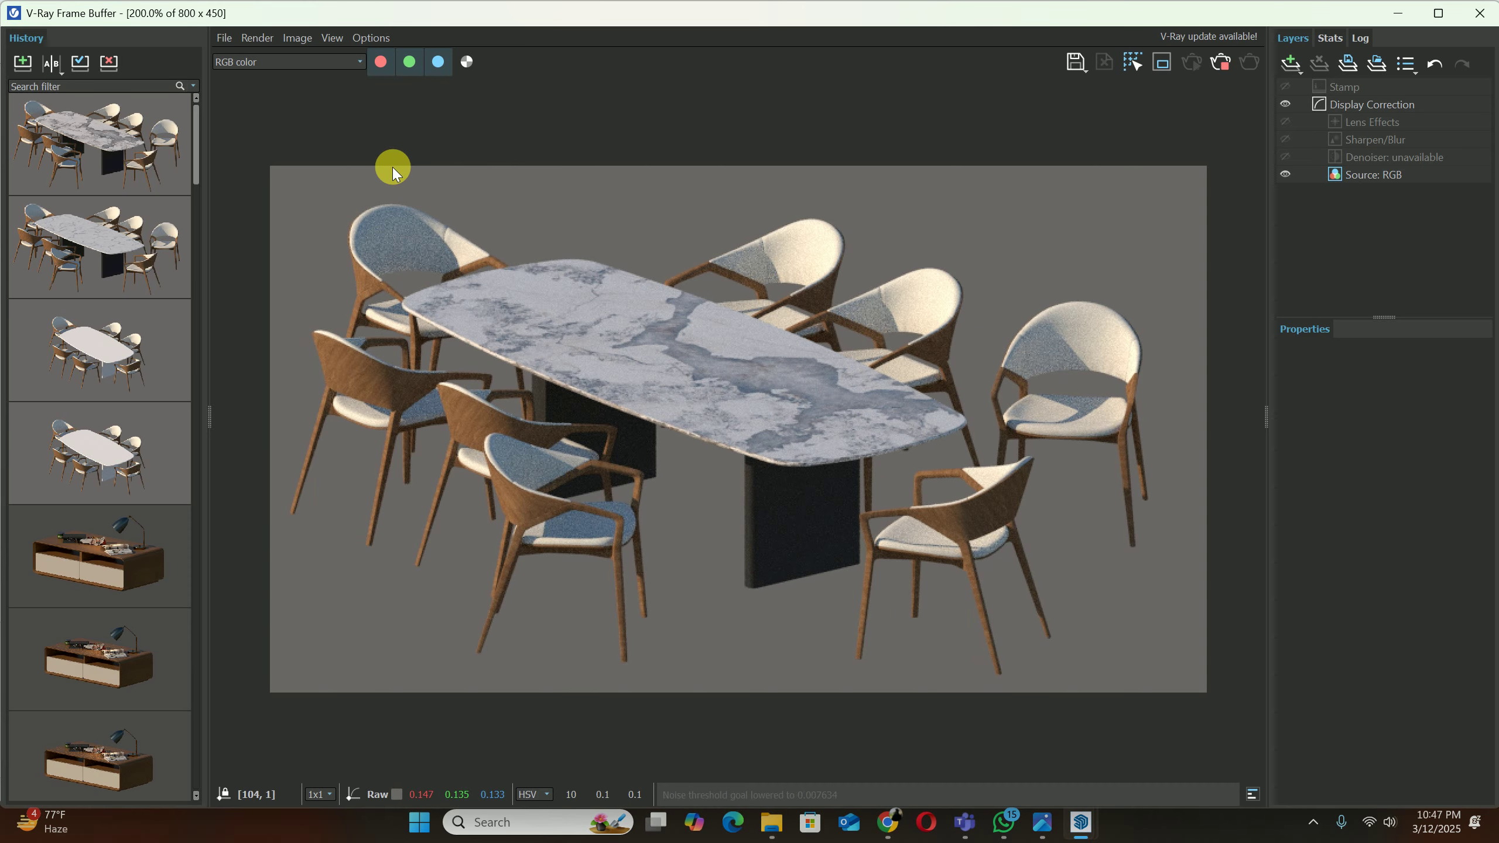
scroll(735, 387, "up", 2)
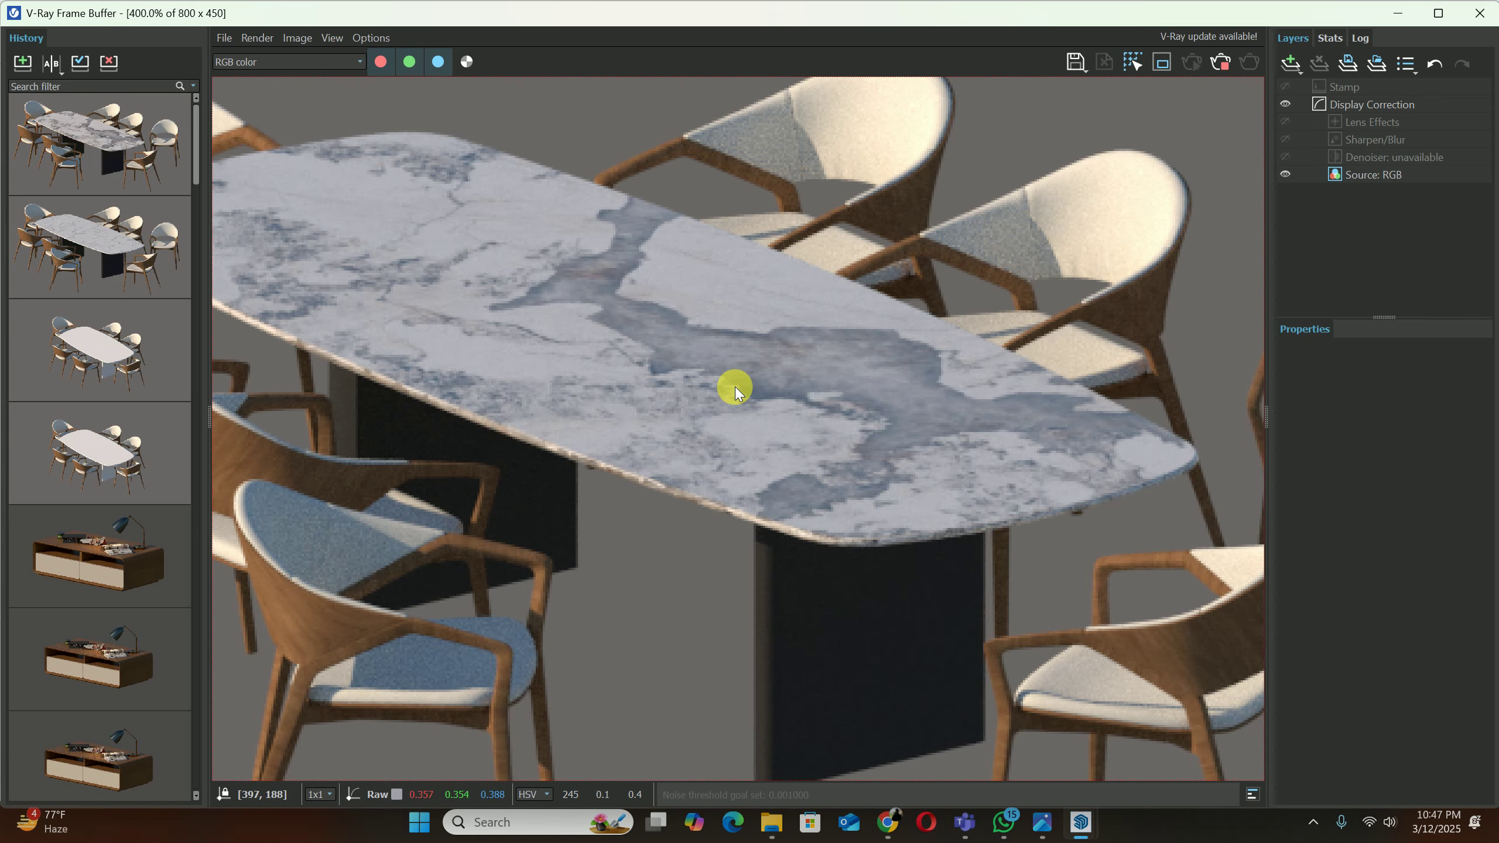
scroll(736, 387, "down", 2)
left_click(1220, 61)
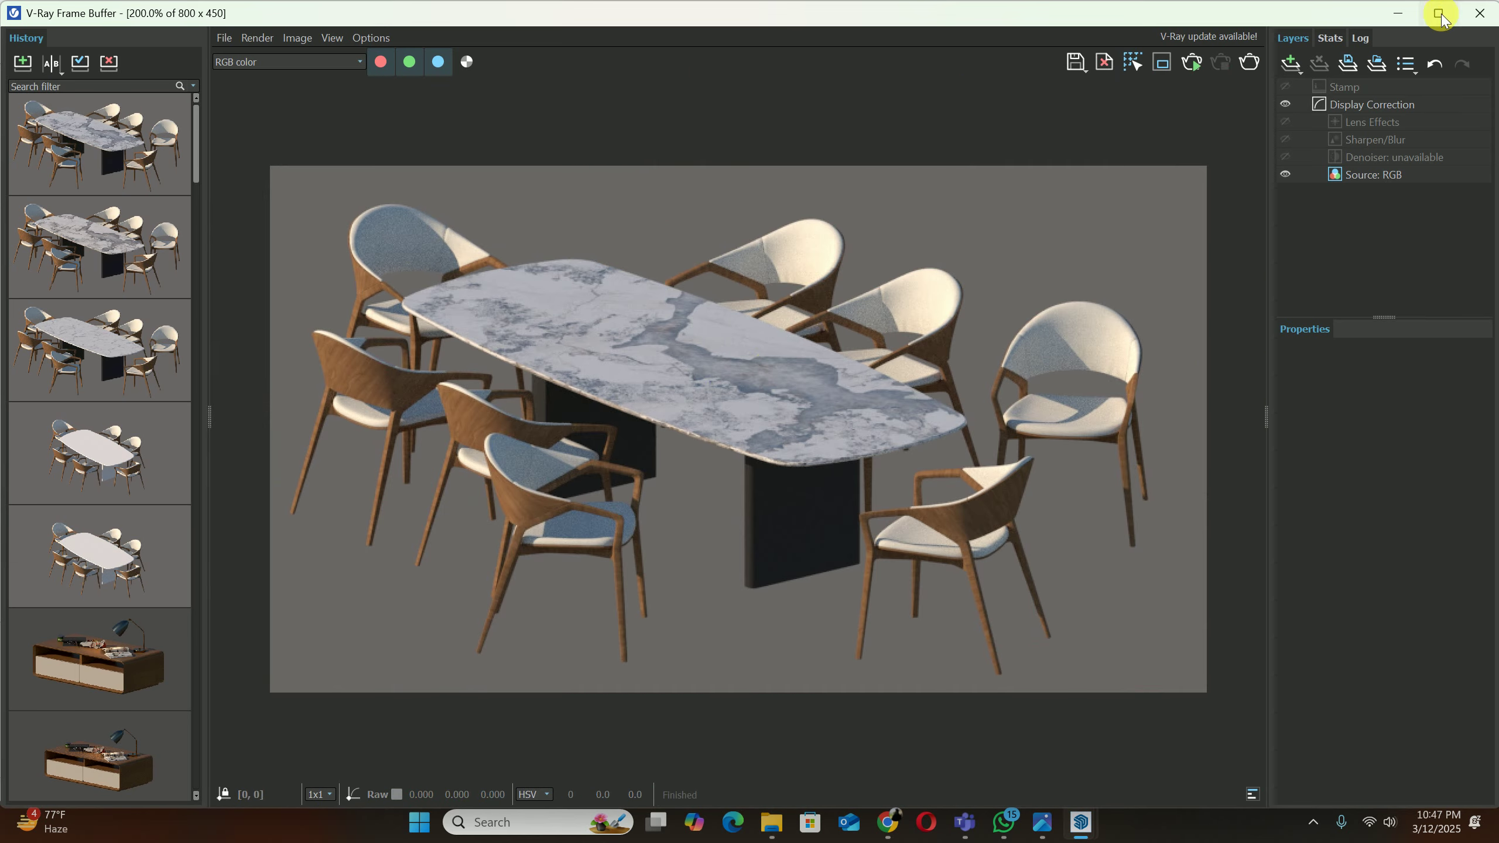
left_click(1439, 13)
left_click(1473, 12)
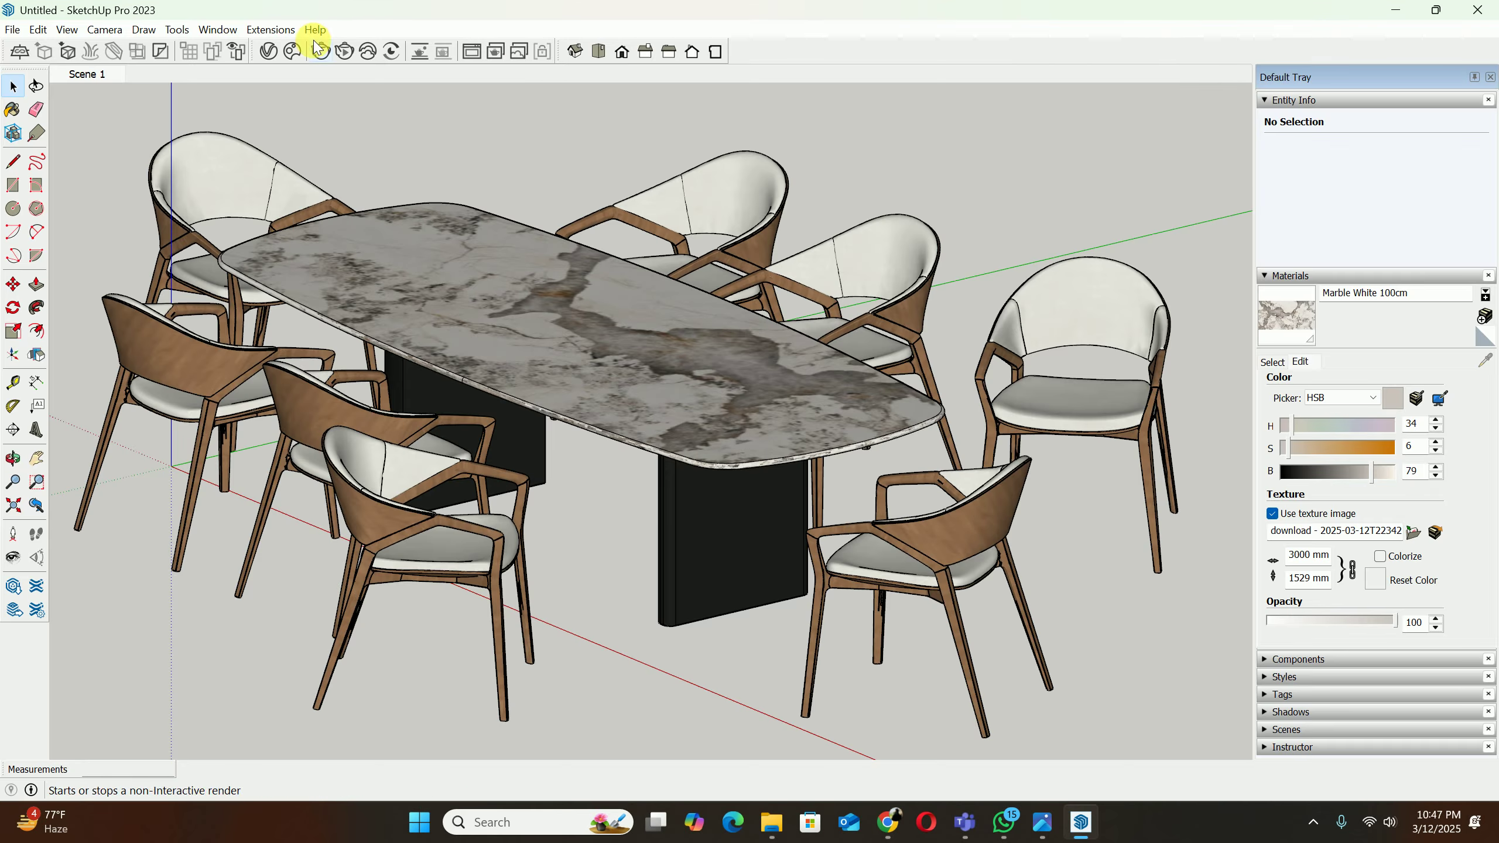
Step: Switch the marble's reflection to Use Glossiness with a value of 1 and darken its Reflection Color to mid grey
left_click(269, 52)
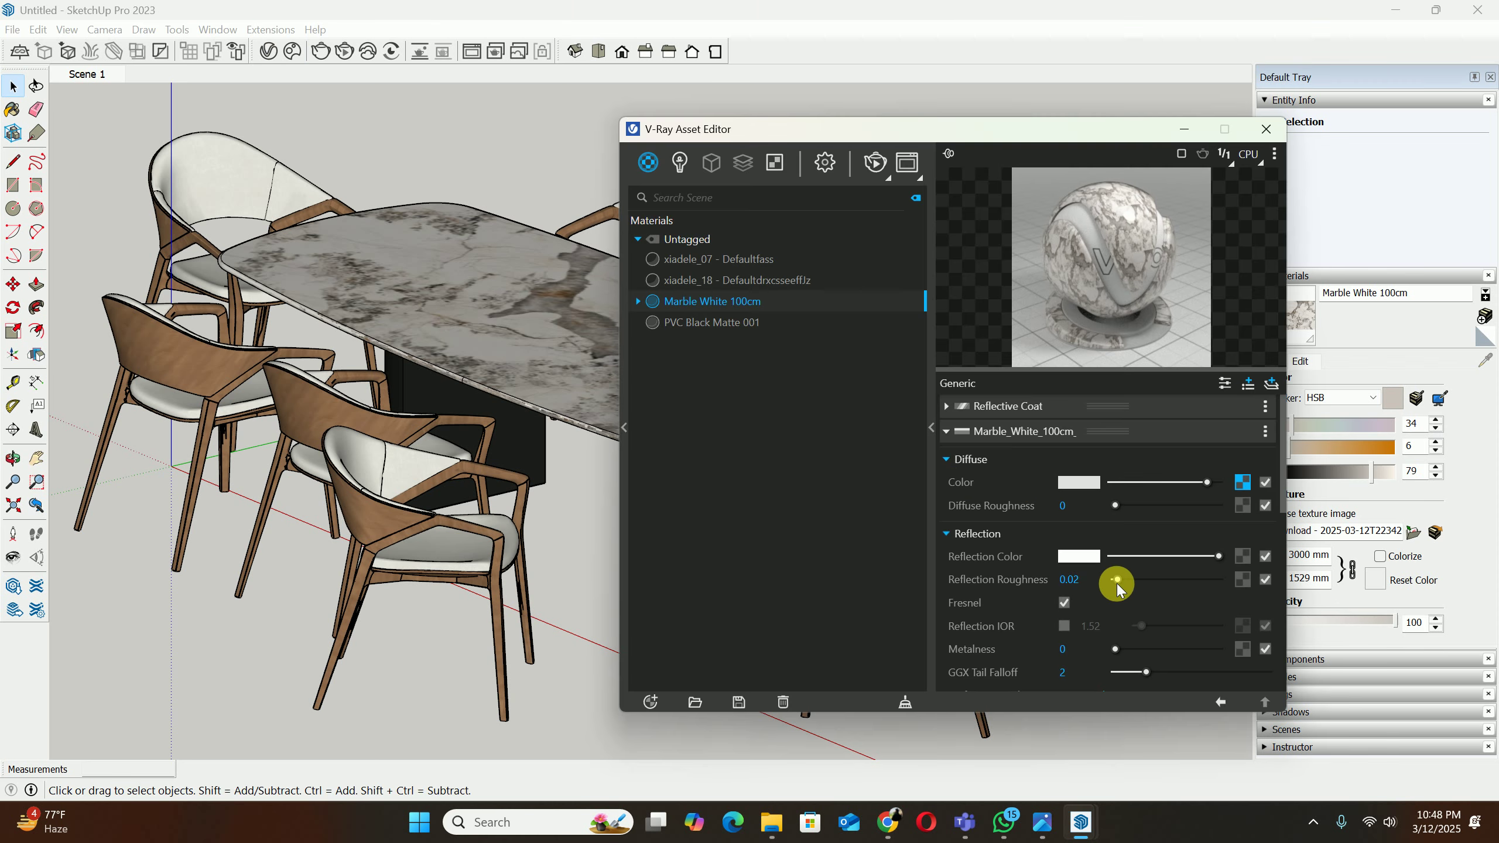
left_click_drag(1117, 581, 1232, 597)
scroll(1093, 629, "down", 5)
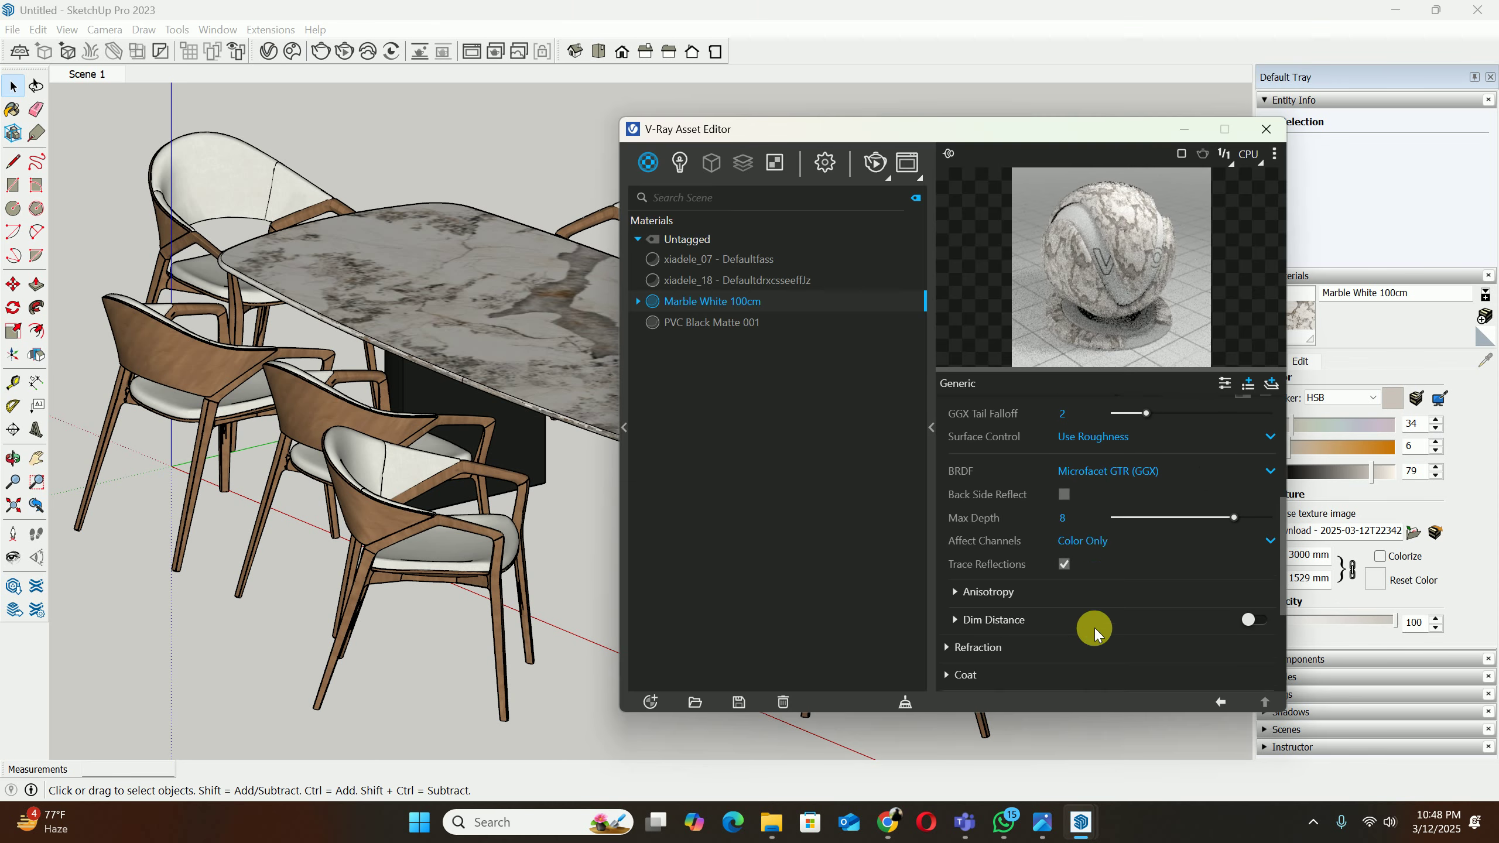
left_click(1085, 442)
left_click(1082, 464)
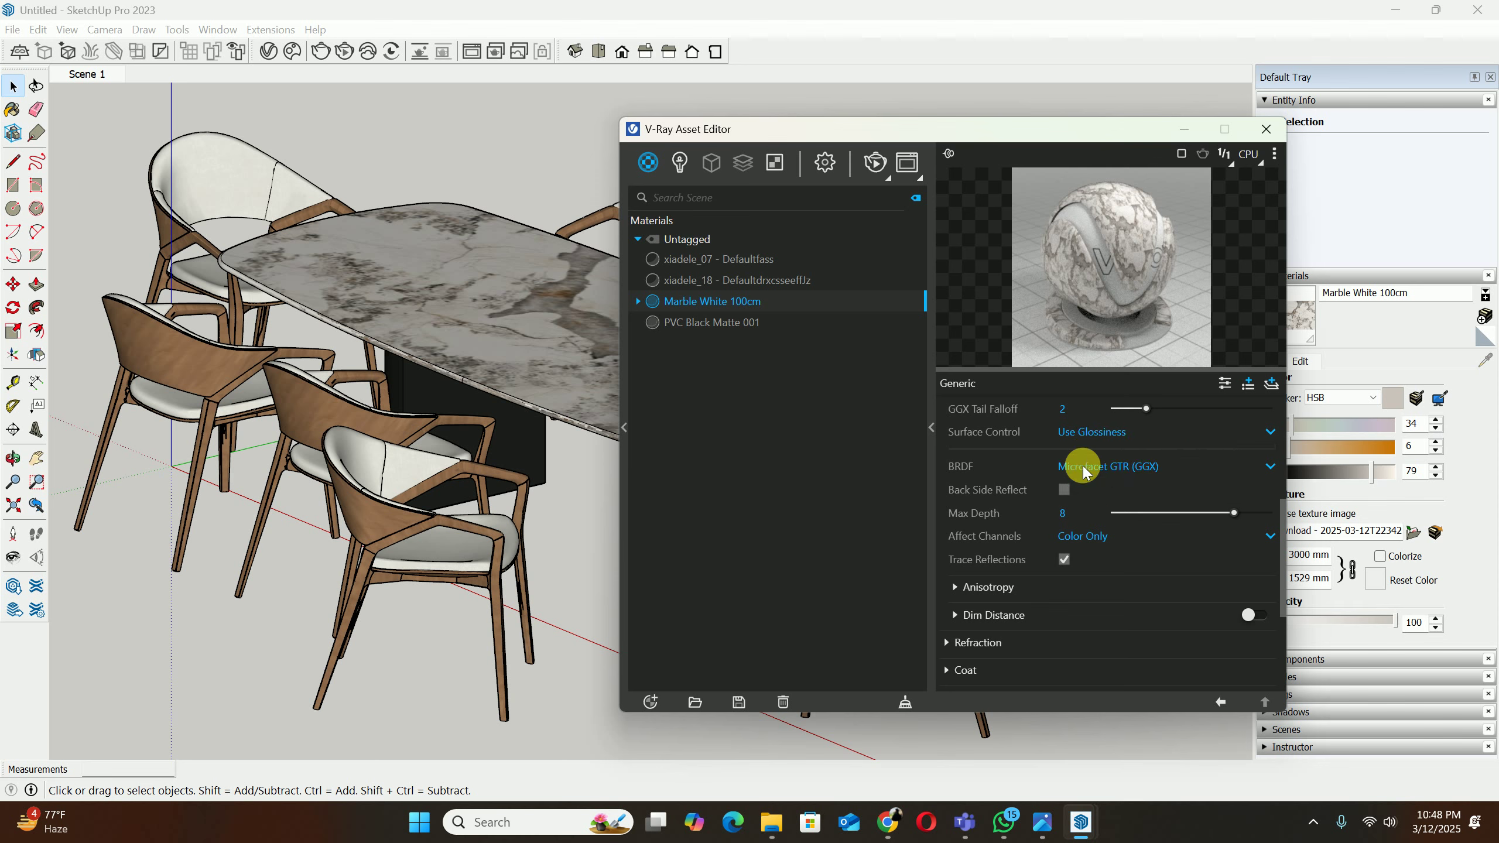
scroll(1115, 501, "up", 5)
left_click_drag(1219, 558, 1183, 559)
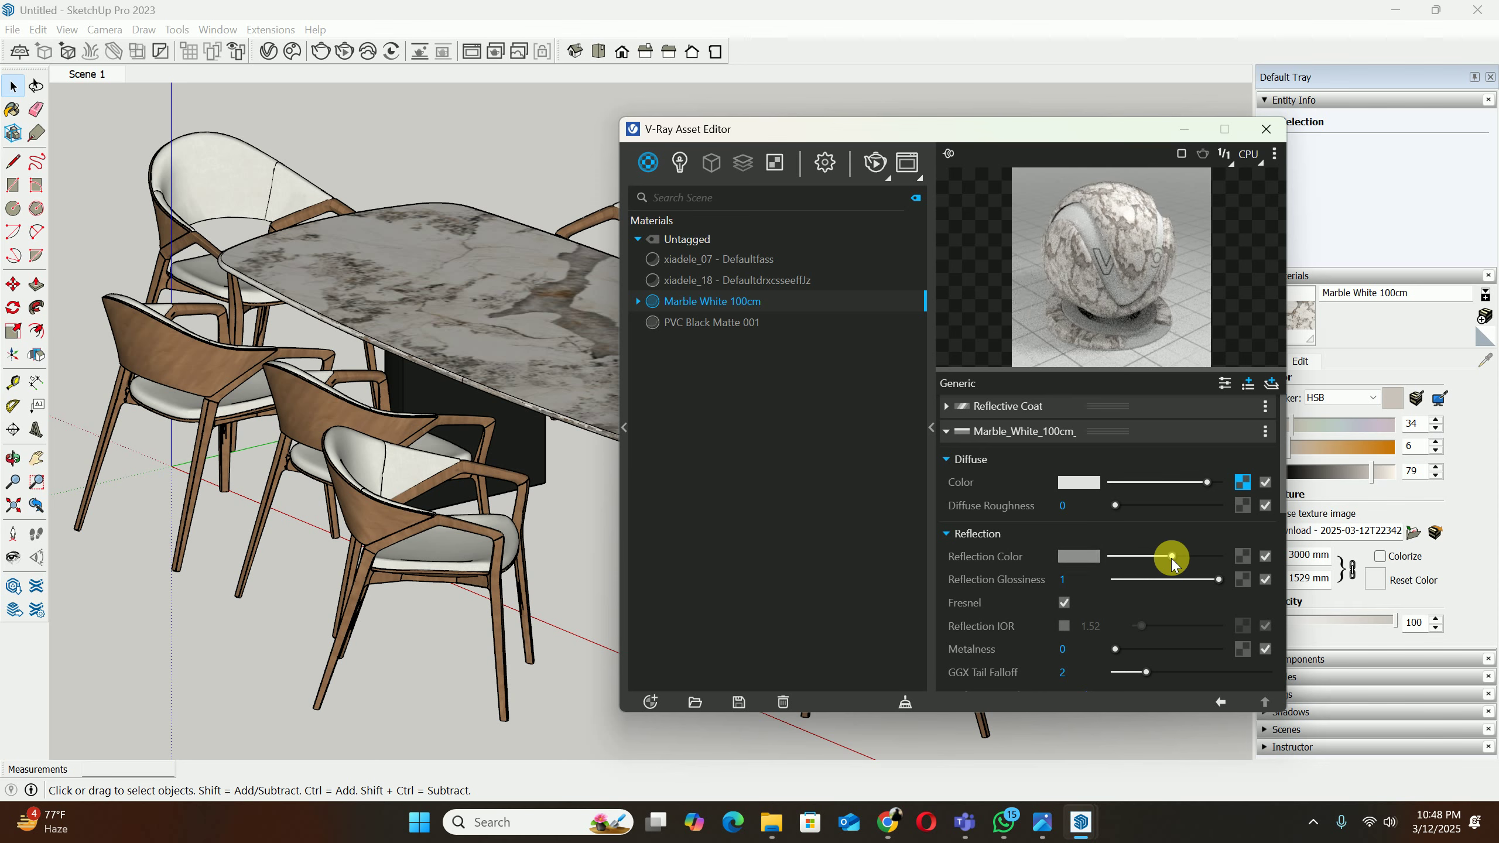
left_click(1265, 128)
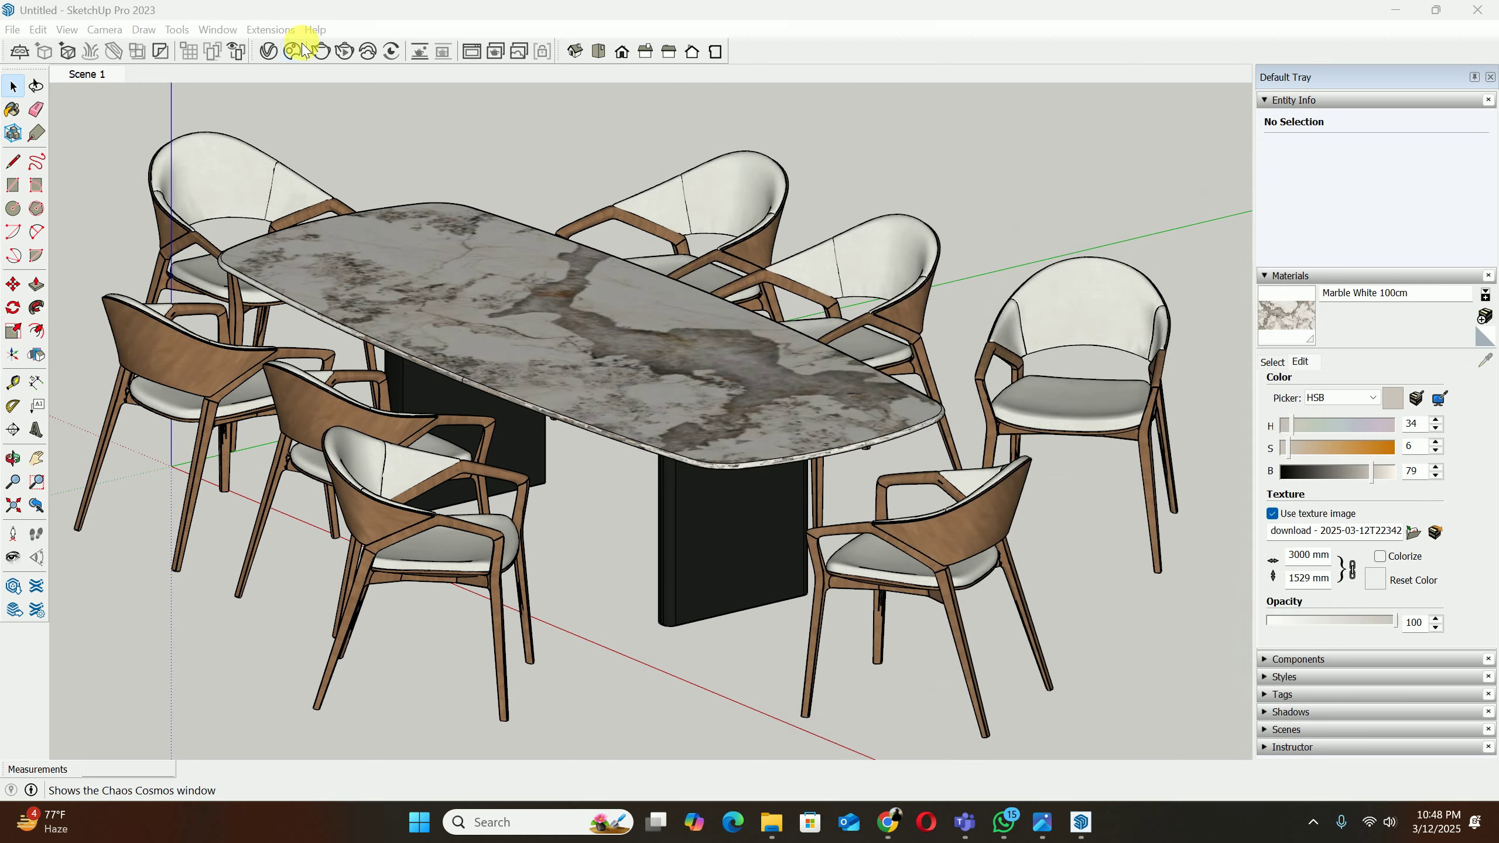
Step: Render the scene again with V-Ray, check the tabletop's reflection and close the frame buffer
left_click(340, 51)
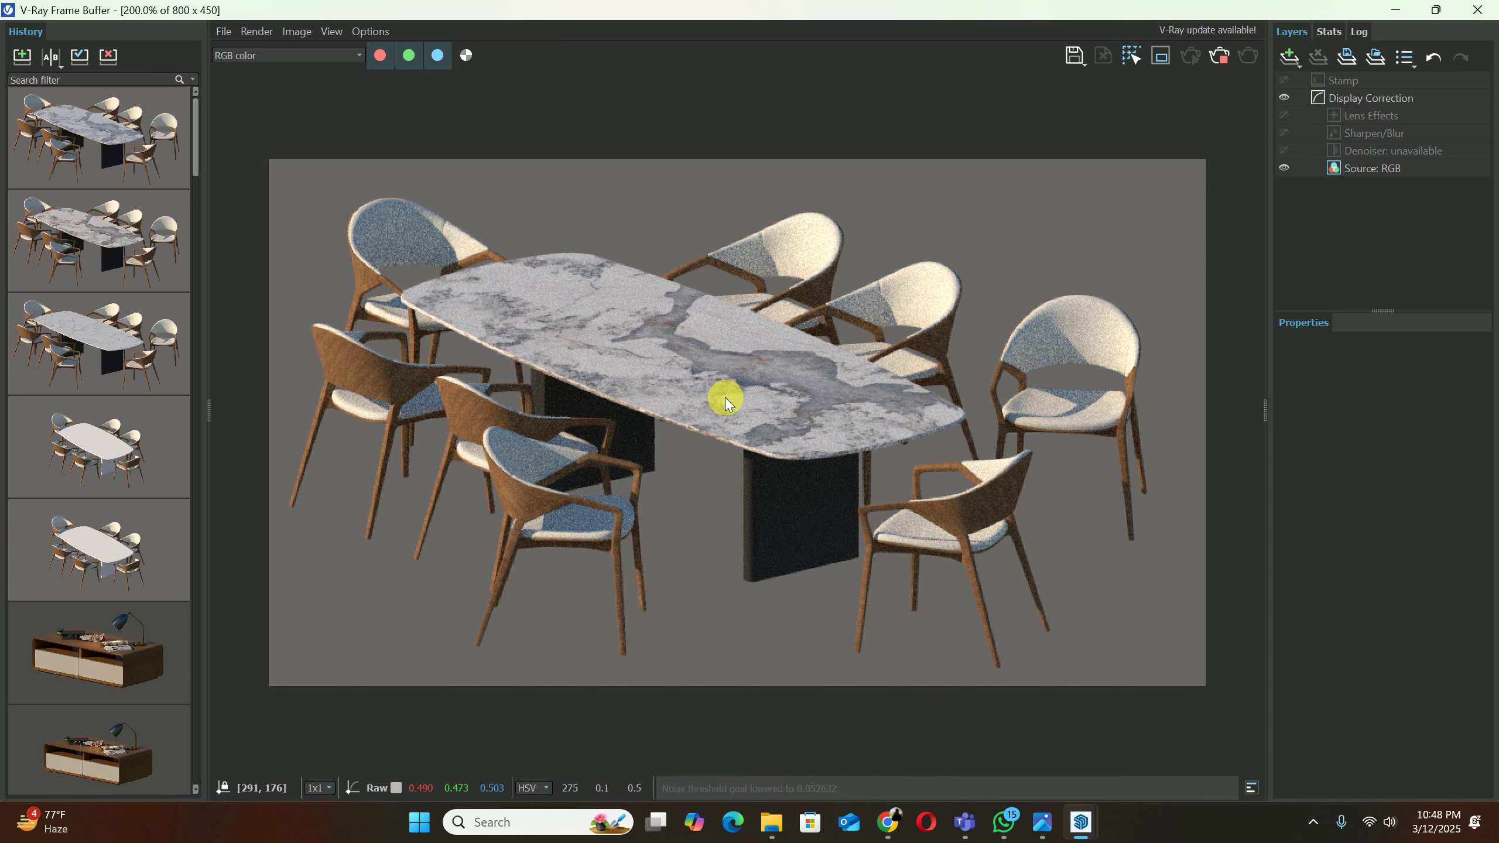
scroll(725, 397, "up", 2)
scroll(719, 382, "down", 2)
left_click(1477, 10)
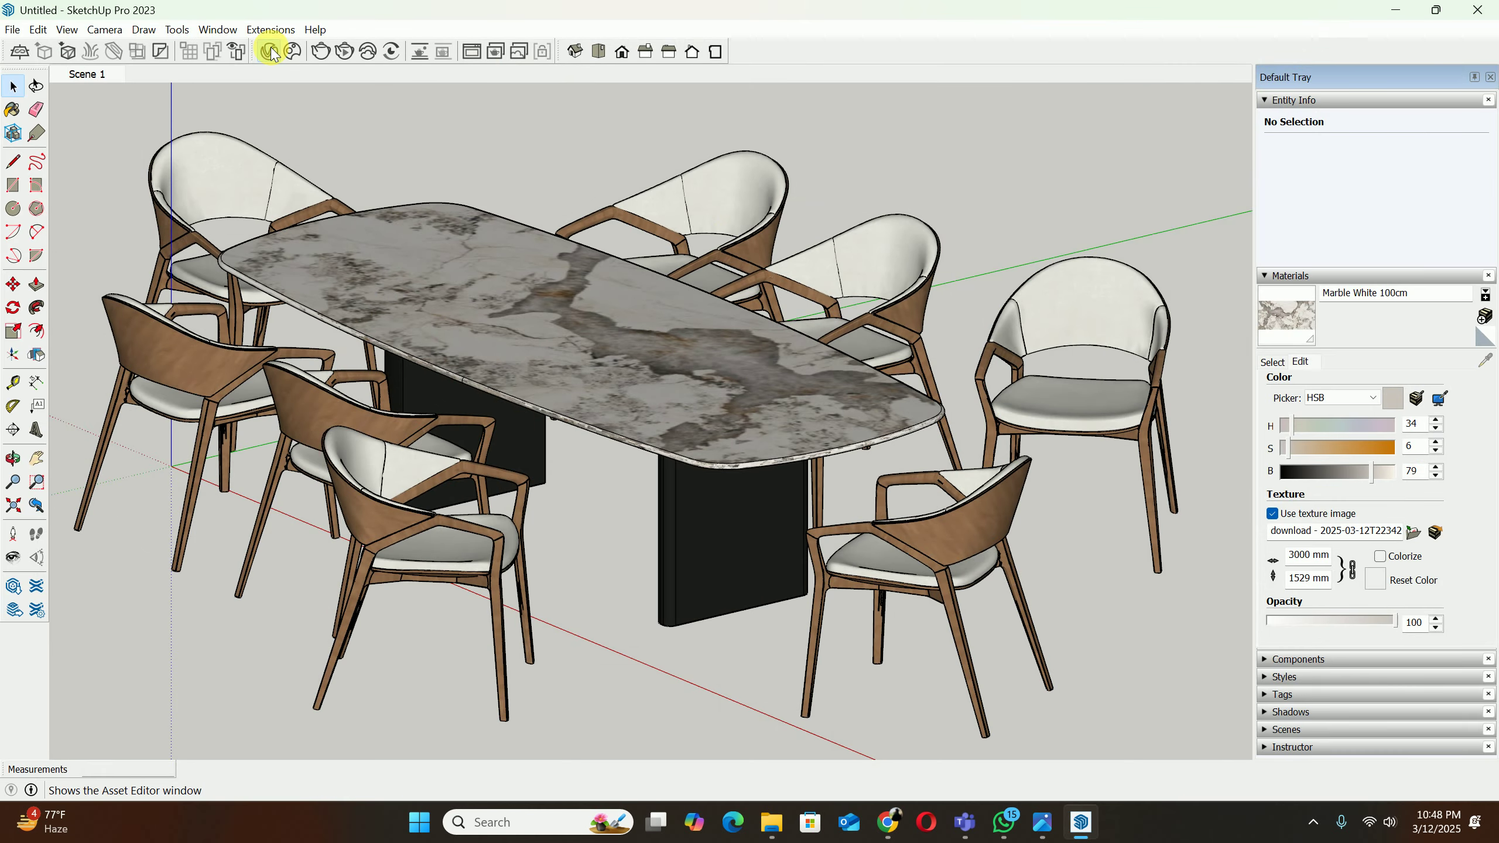
Step: Replace the Marble White 100cm diffuse bitmap with Sant'Agostino Mystic Dark Naturale - Cerriva.jpeg from Downloads and close the Asset Editor
left_click(270, 53)
left_click(946, 432)
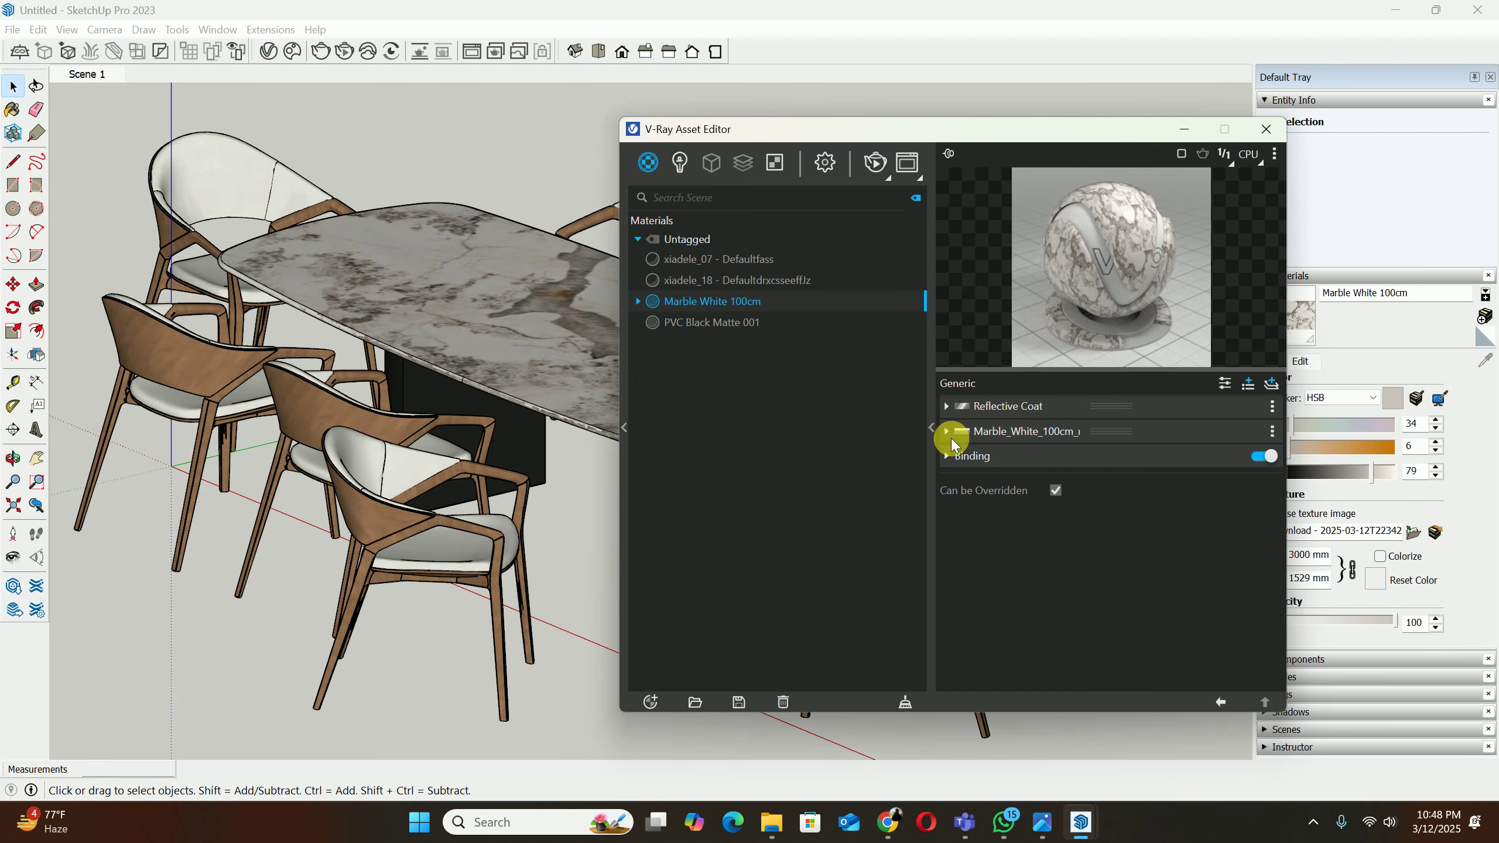
left_click(946, 432)
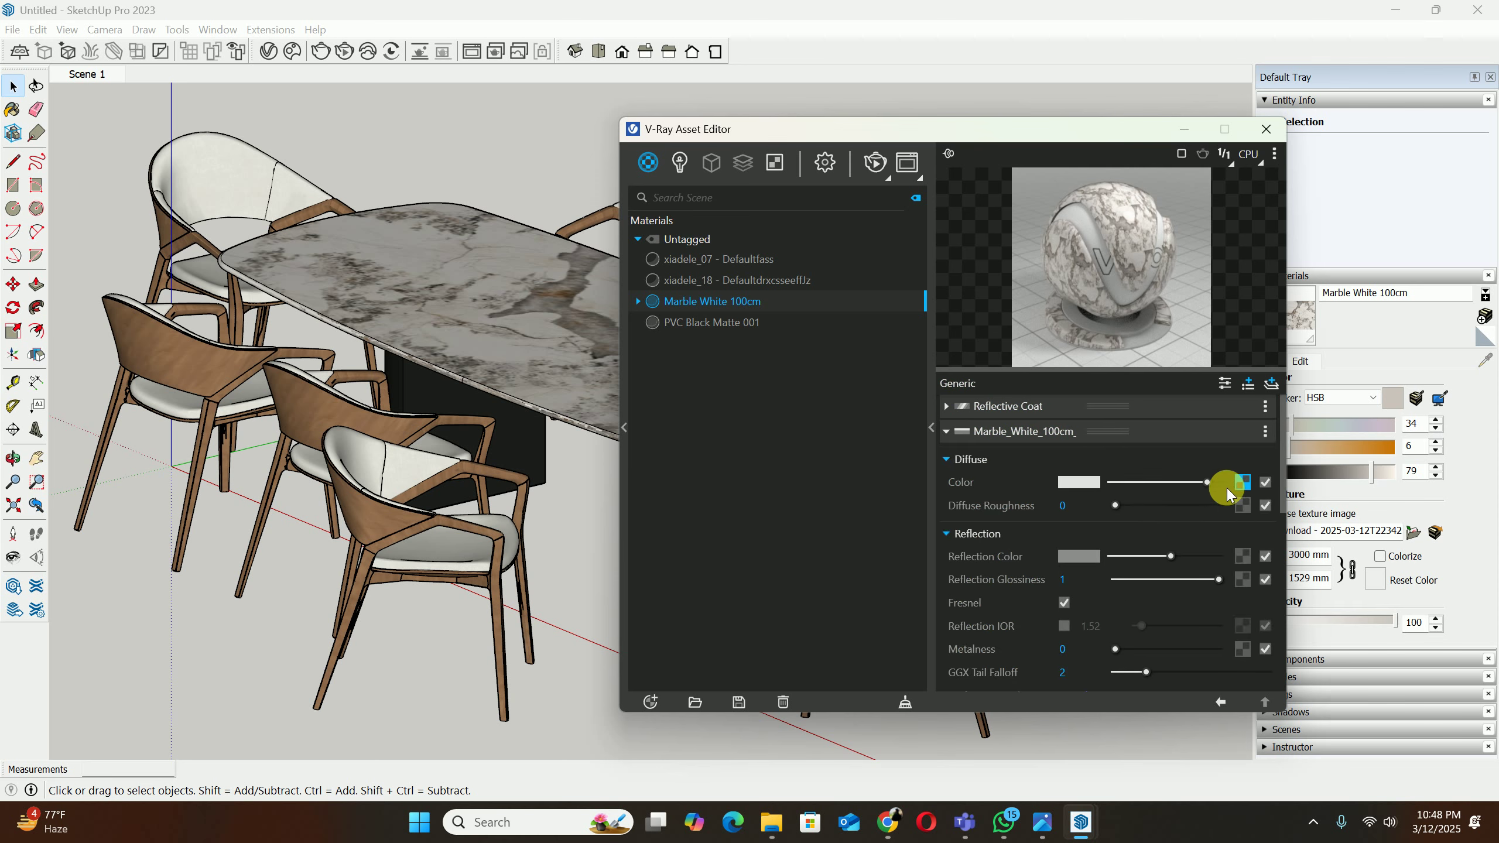
left_click(1242, 482)
left_click(1266, 432)
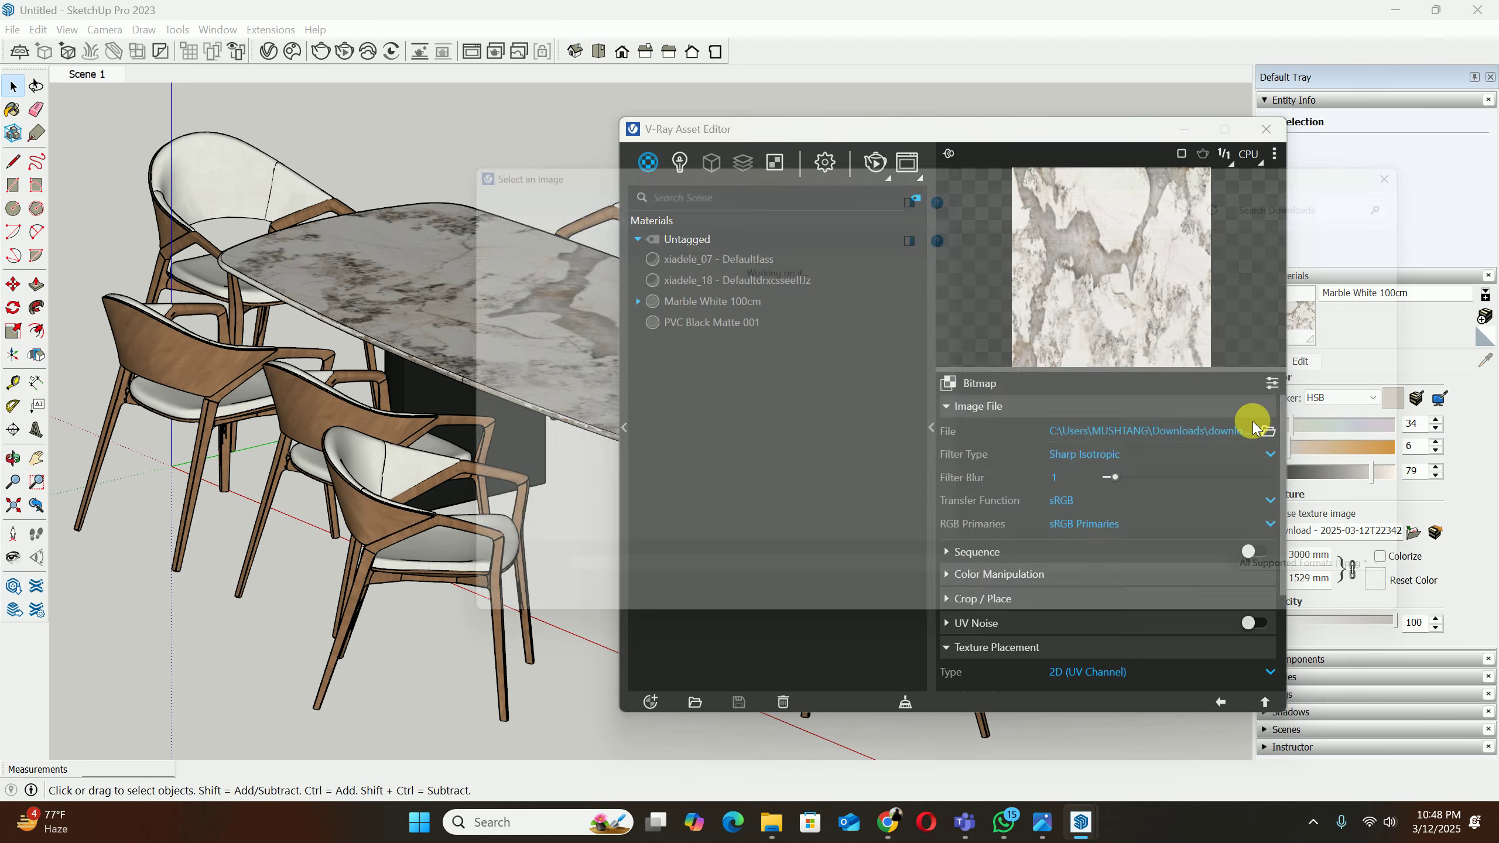
scroll(918, 403, "down", 15)
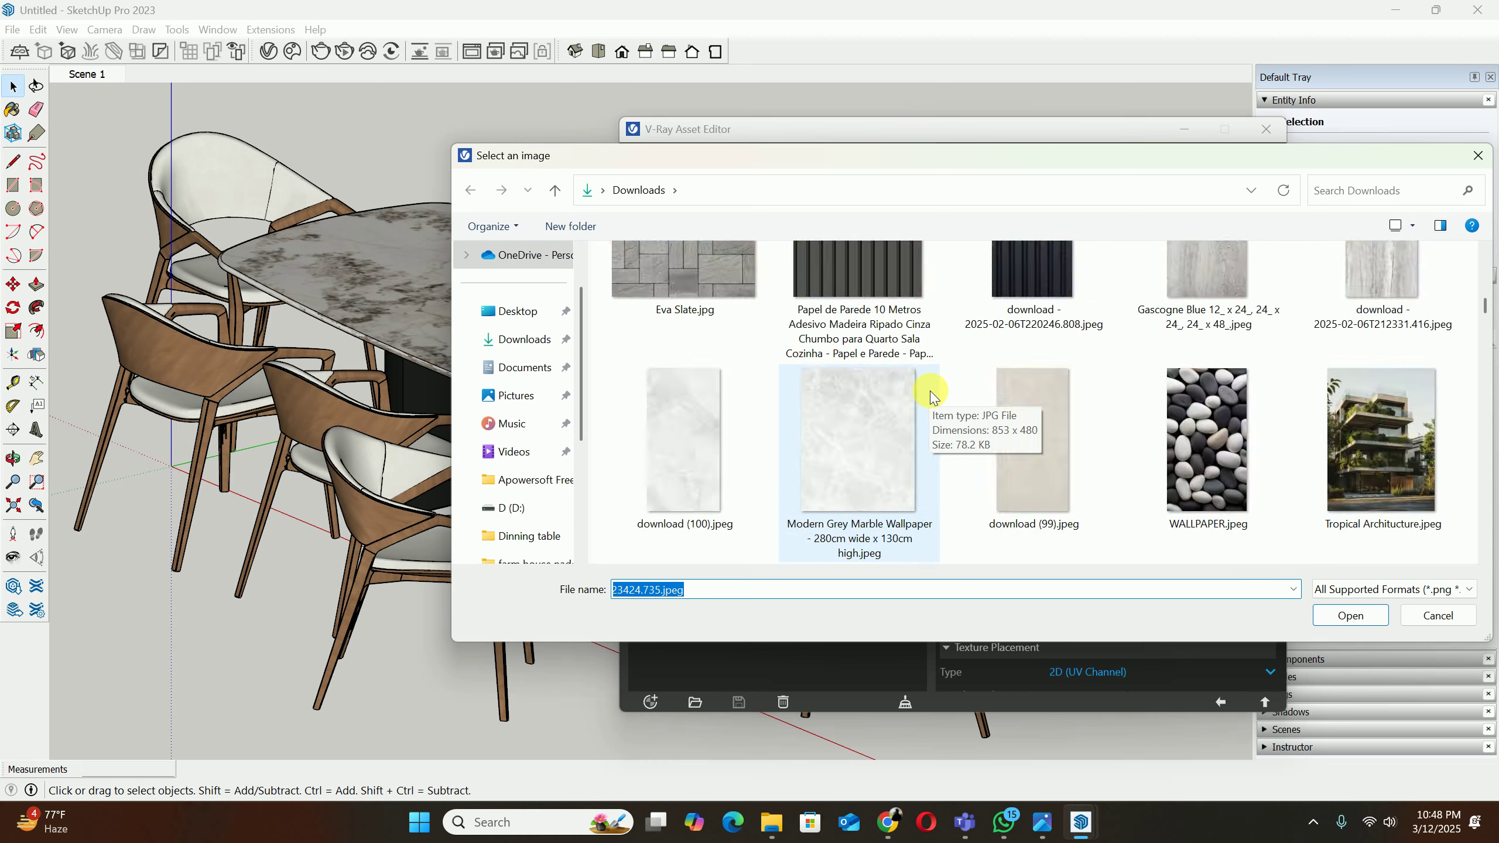
scroll(932, 387, "down", 10)
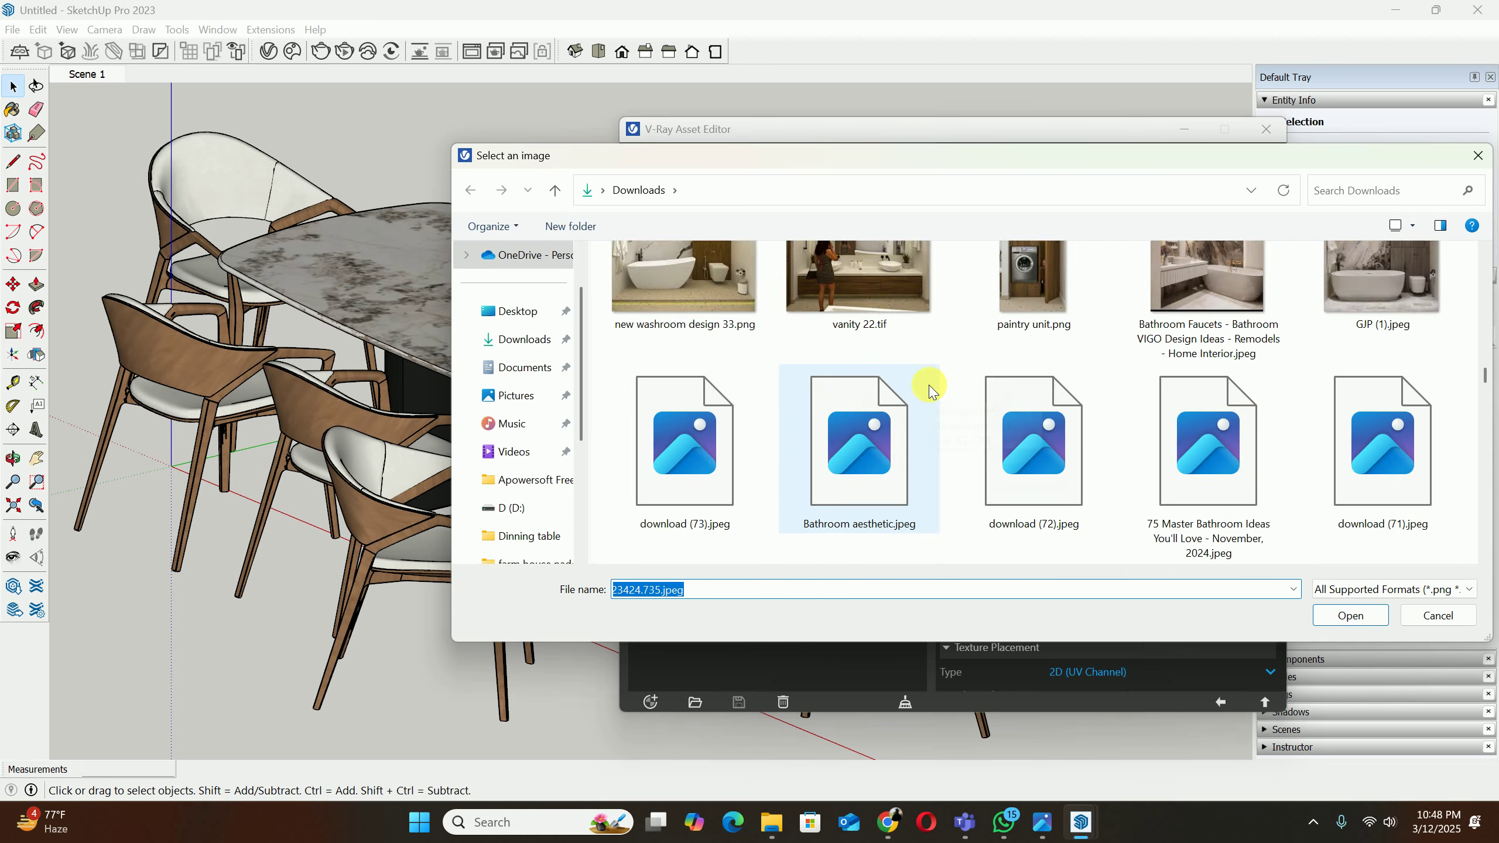
scroll(925, 387, "down", 15)
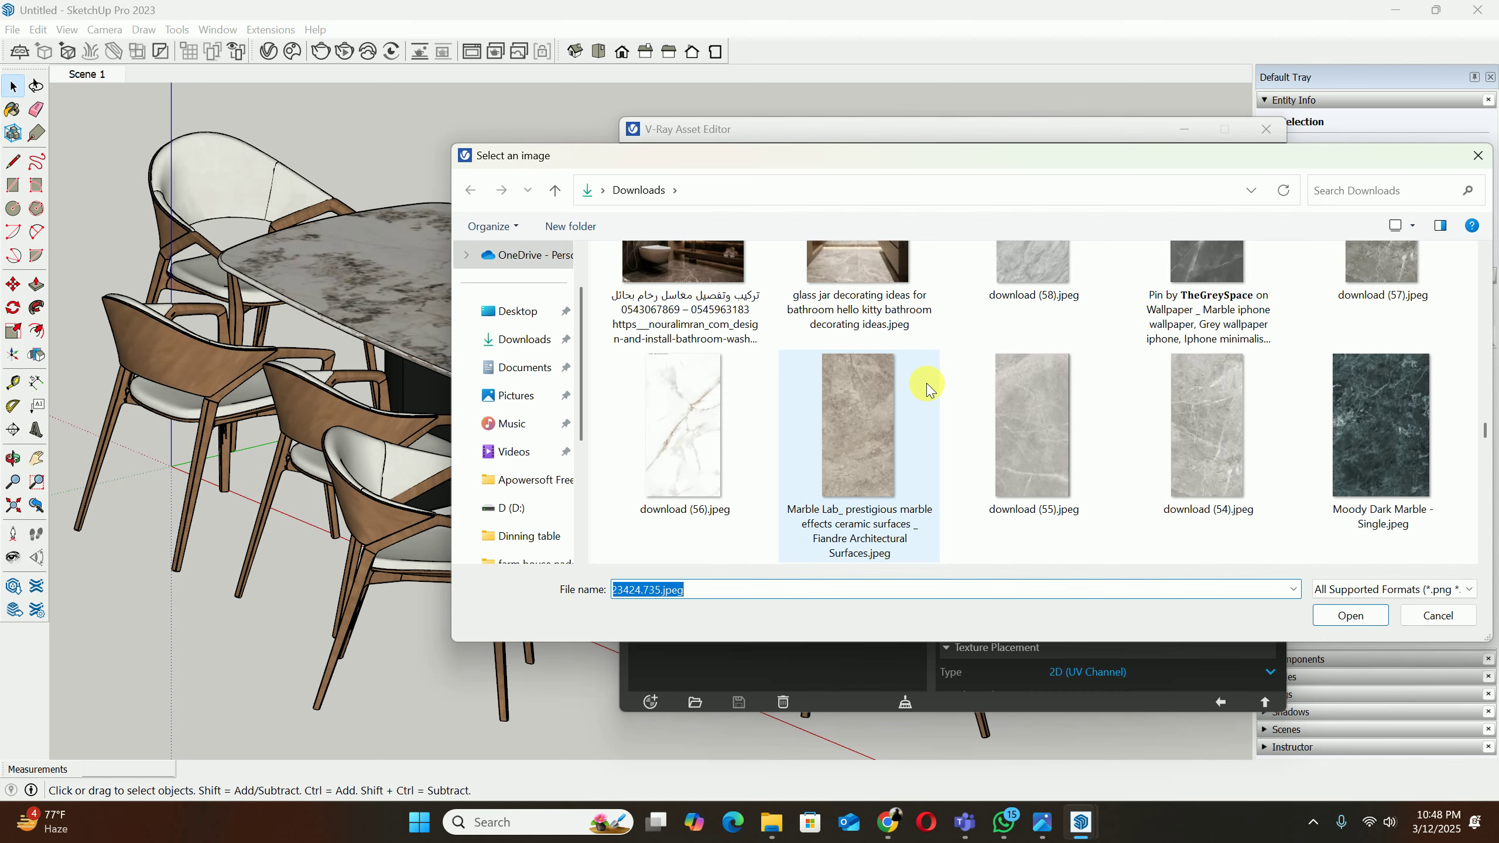
scroll(926, 387, "up", 4)
scroll(926, 387, "down", 12)
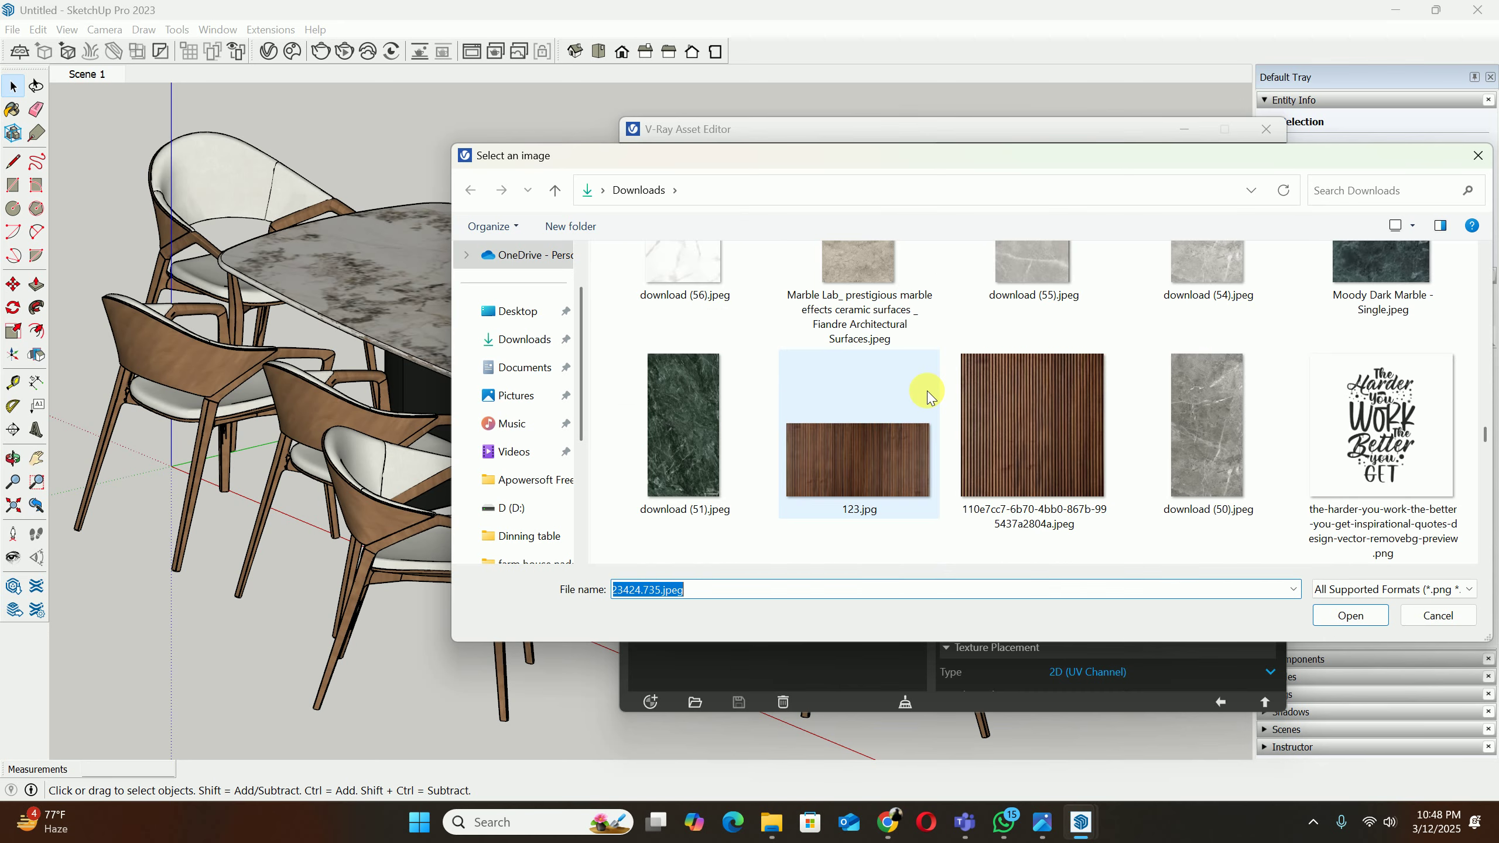
scroll(927, 393, "down", 10)
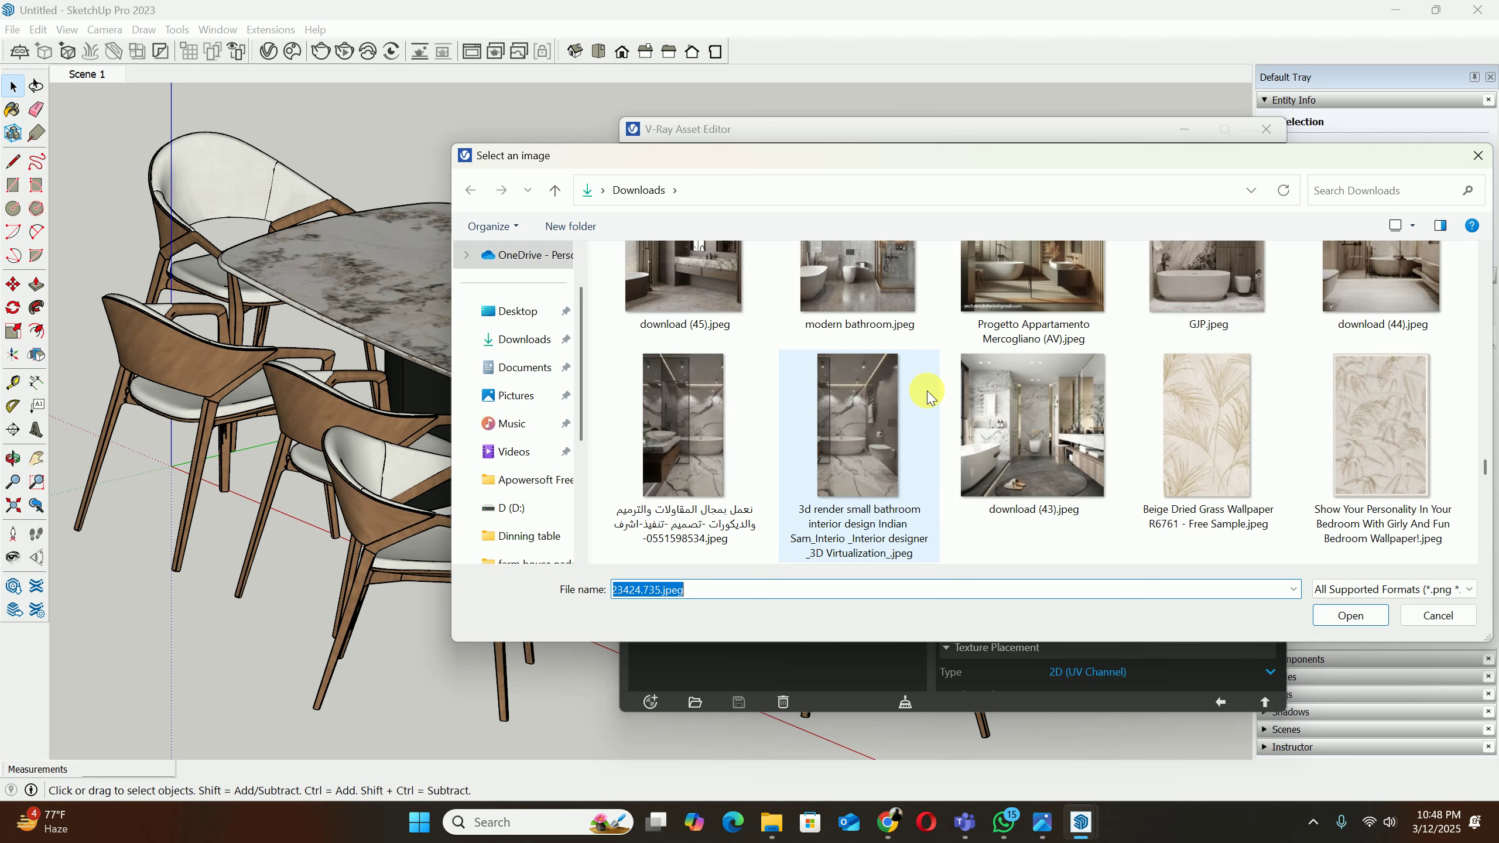
scroll(926, 396, "down", 12)
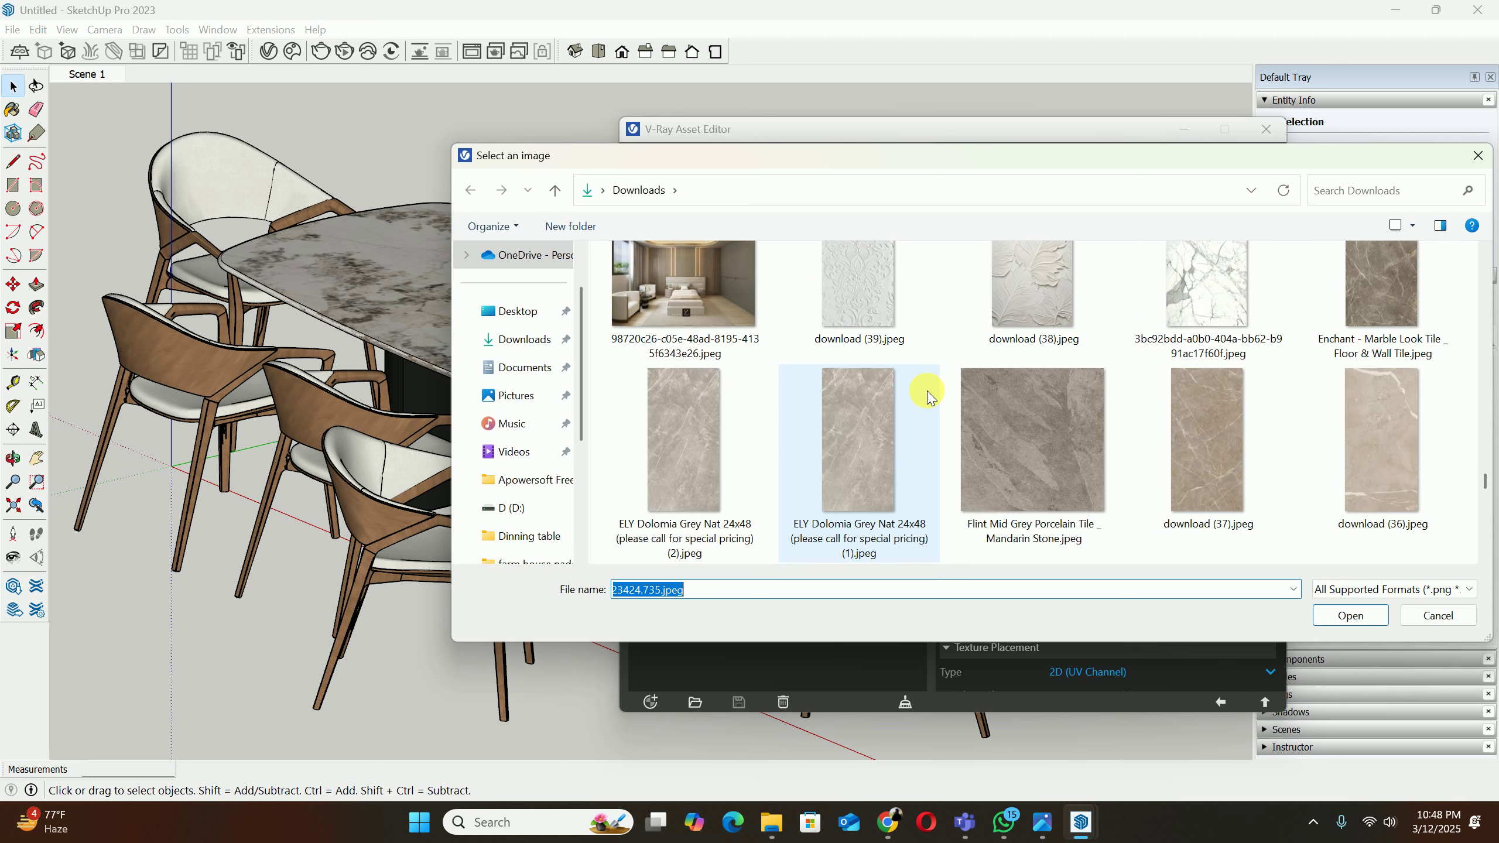
scroll(926, 394, "down", 3)
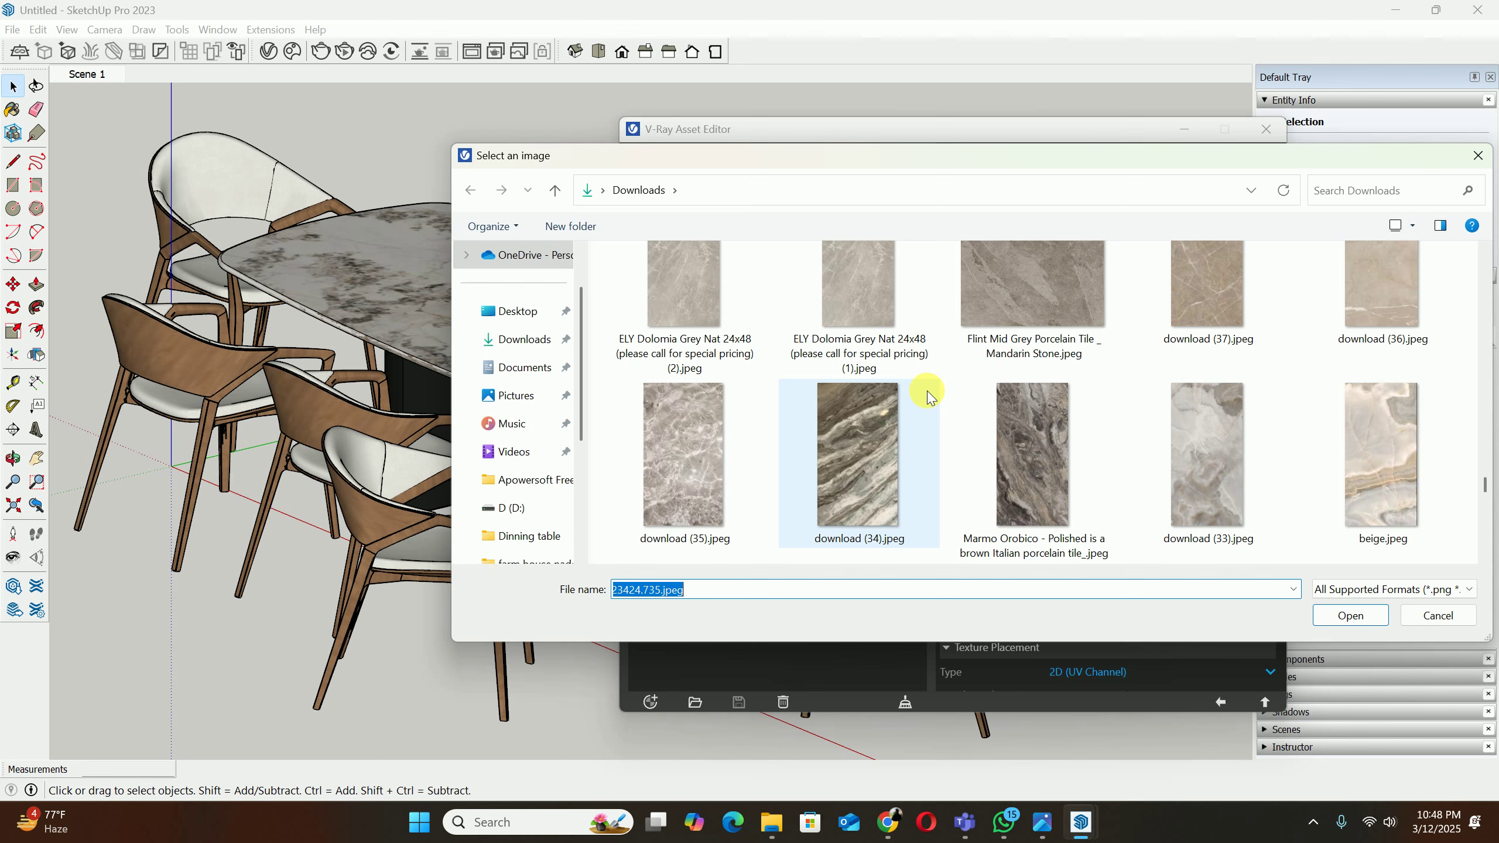
scroll(927, 394, "down", 3)
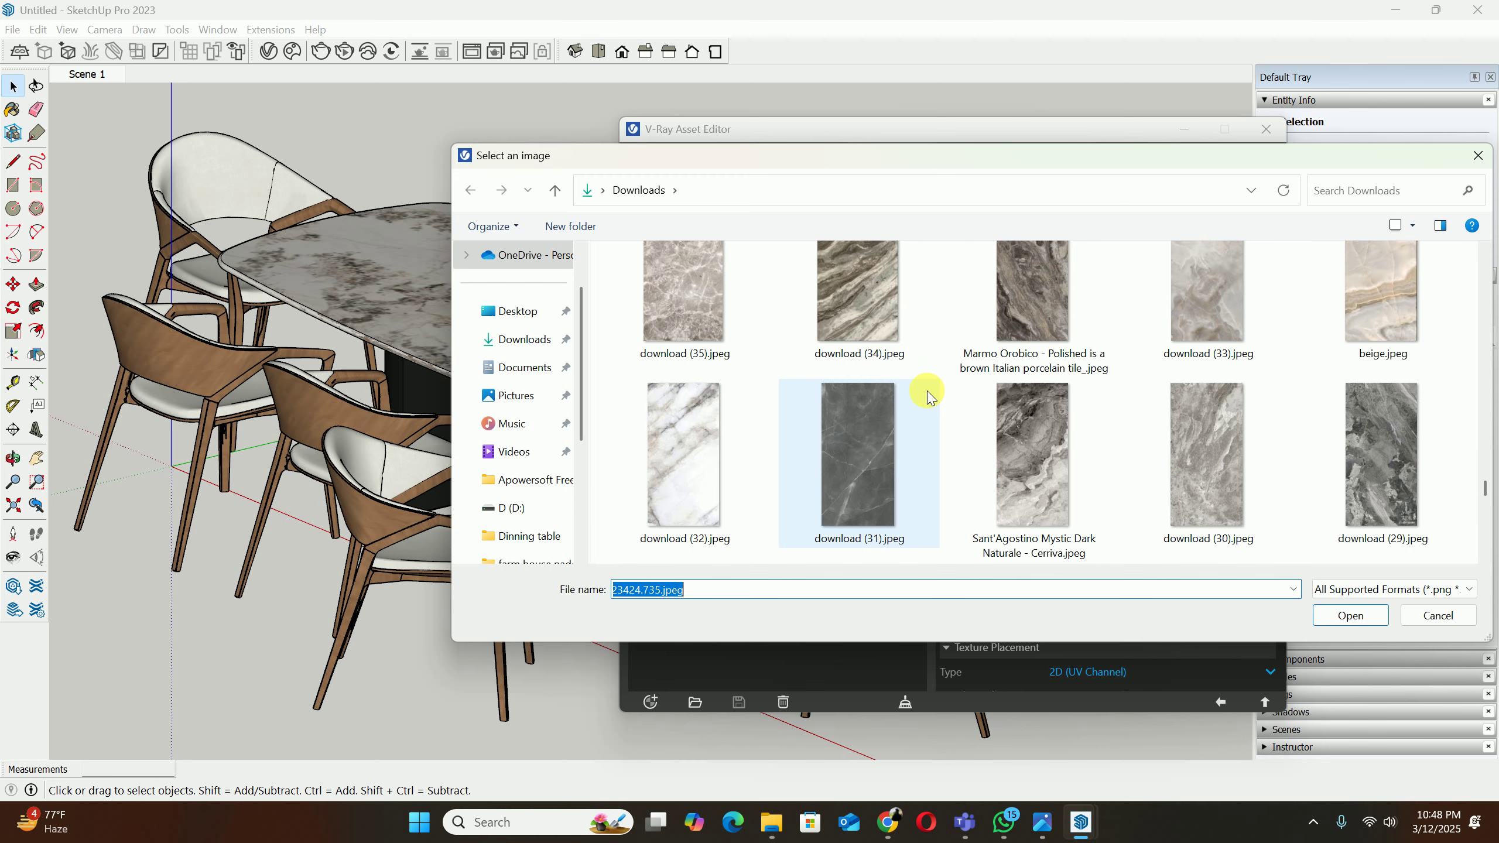
left_click(1018, 442)
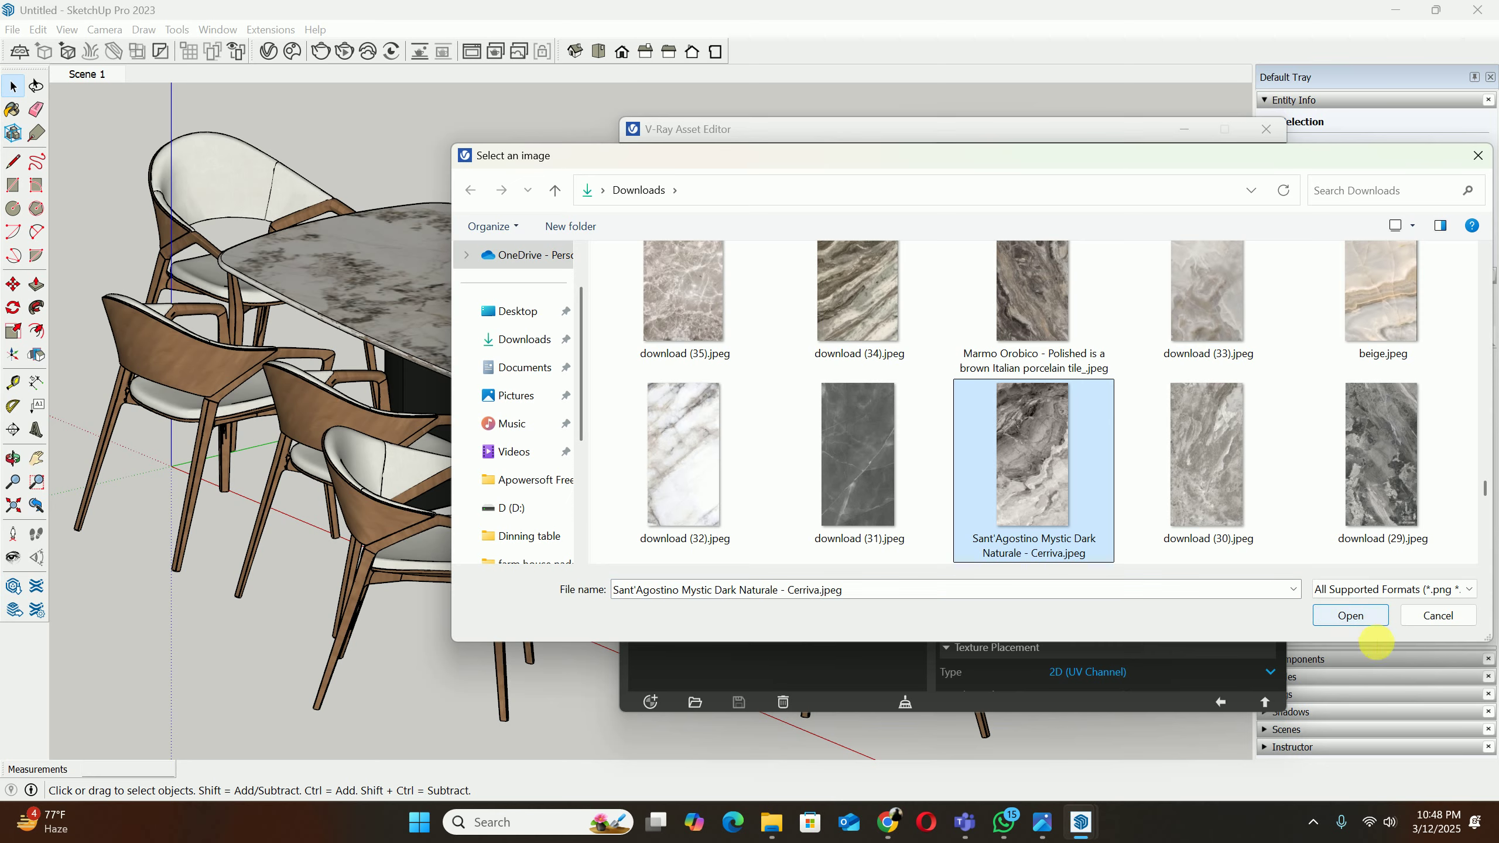
left_click(1349, 617)
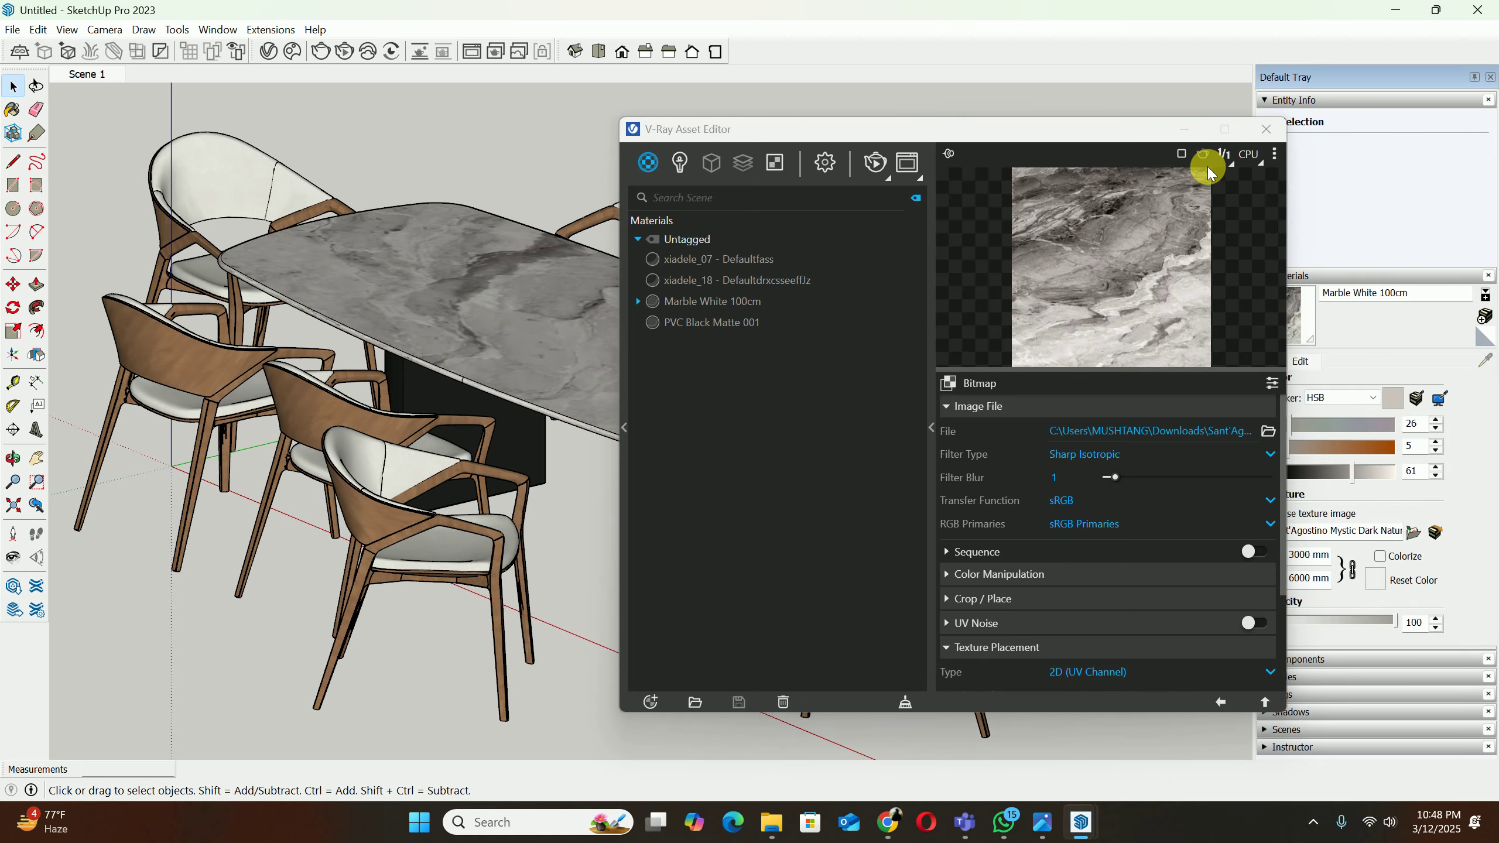
left_click(1262, 130)
Step: Open the tabletop group and set the marble texture's height to 3000 mm with the proportions locked
middle_click_drag(896, 378, 832, 471)
scroll(831, 471, "down", 2)
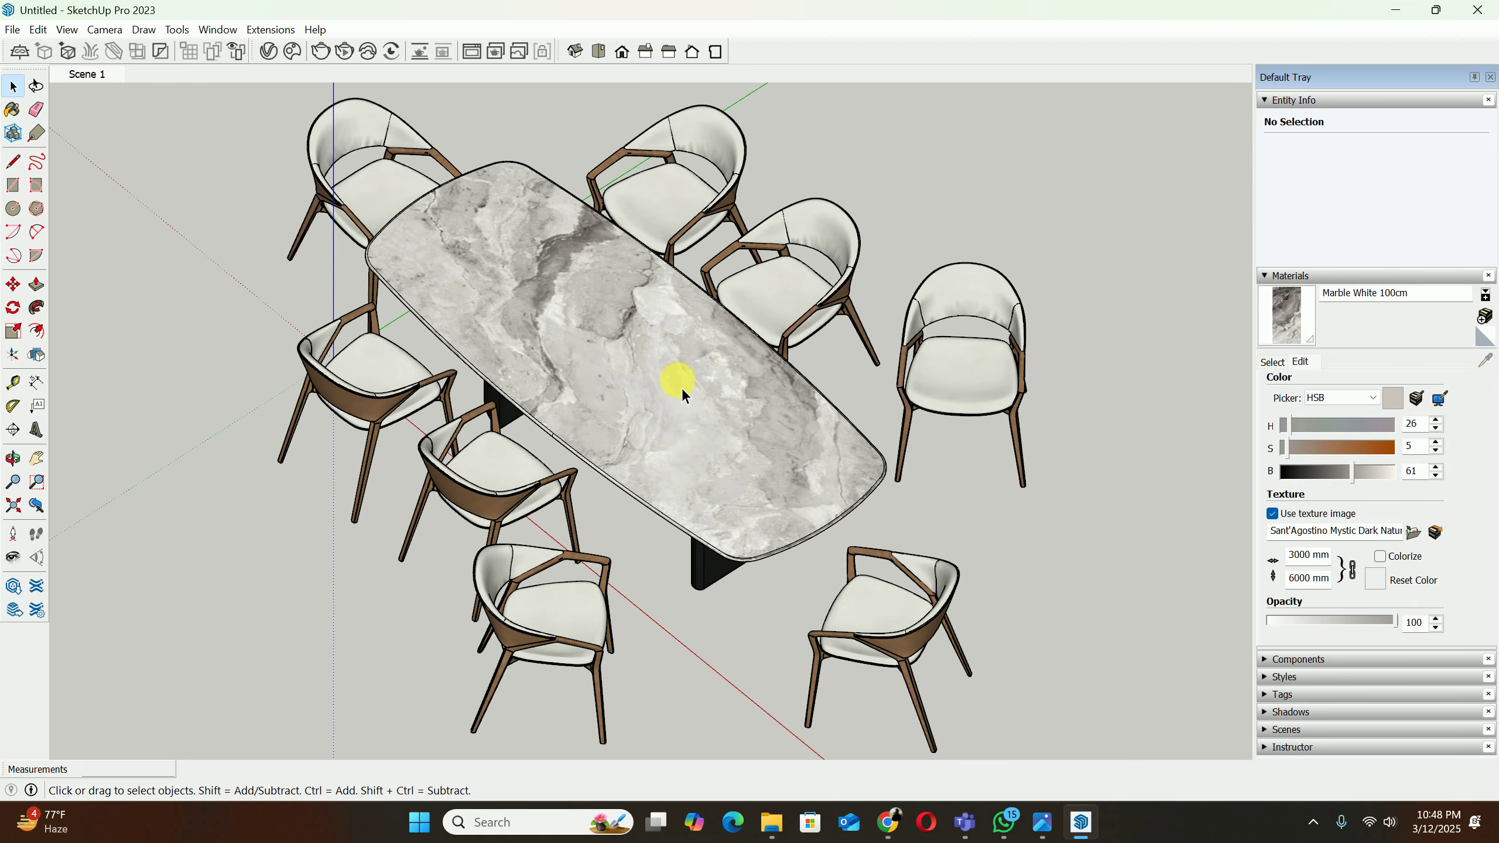
left_click(681, 387)
double_click(681, 390)
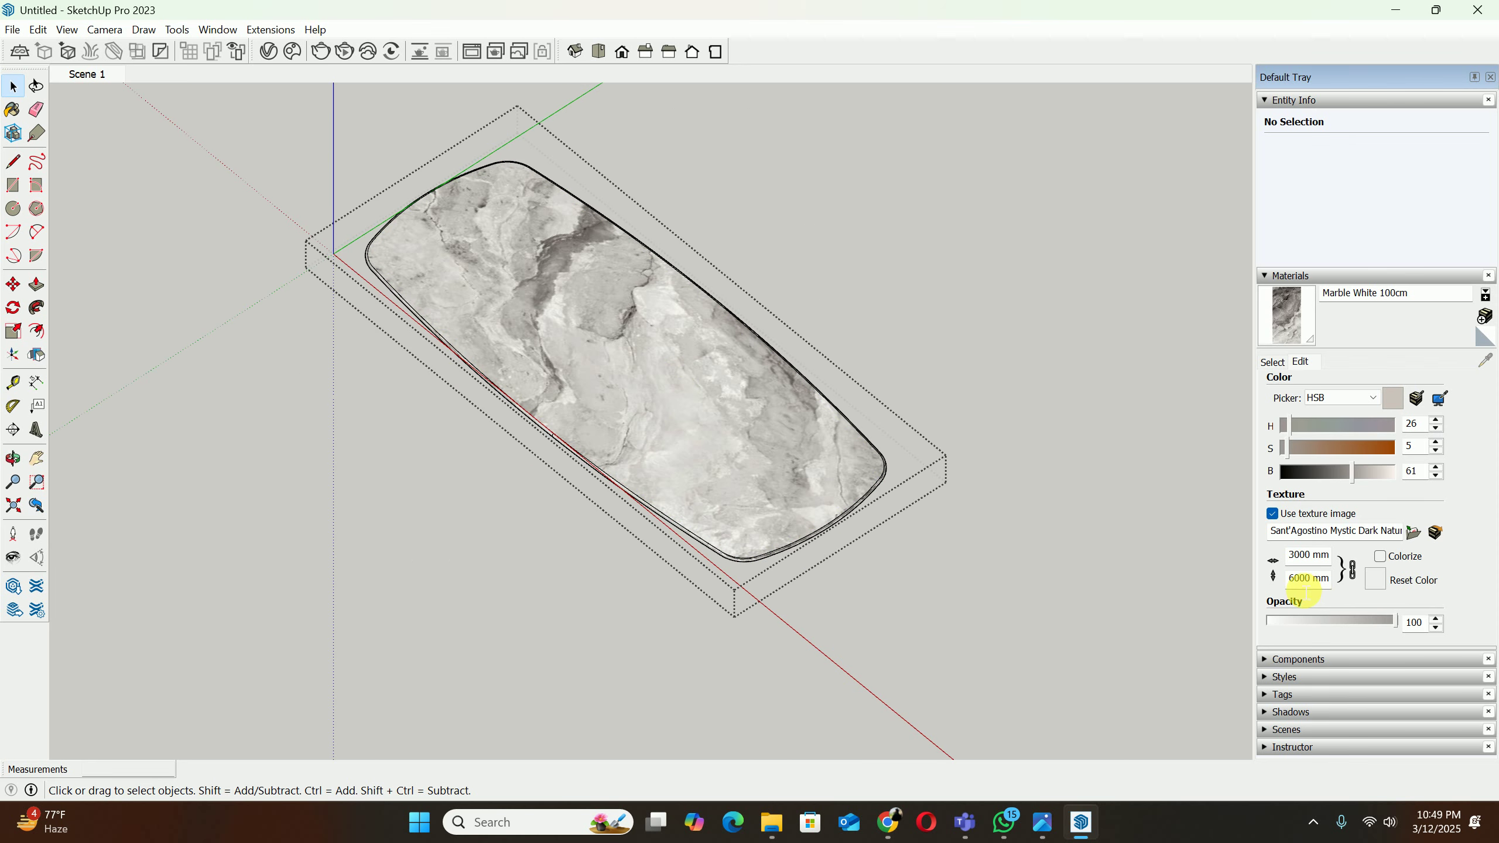
key("Return")
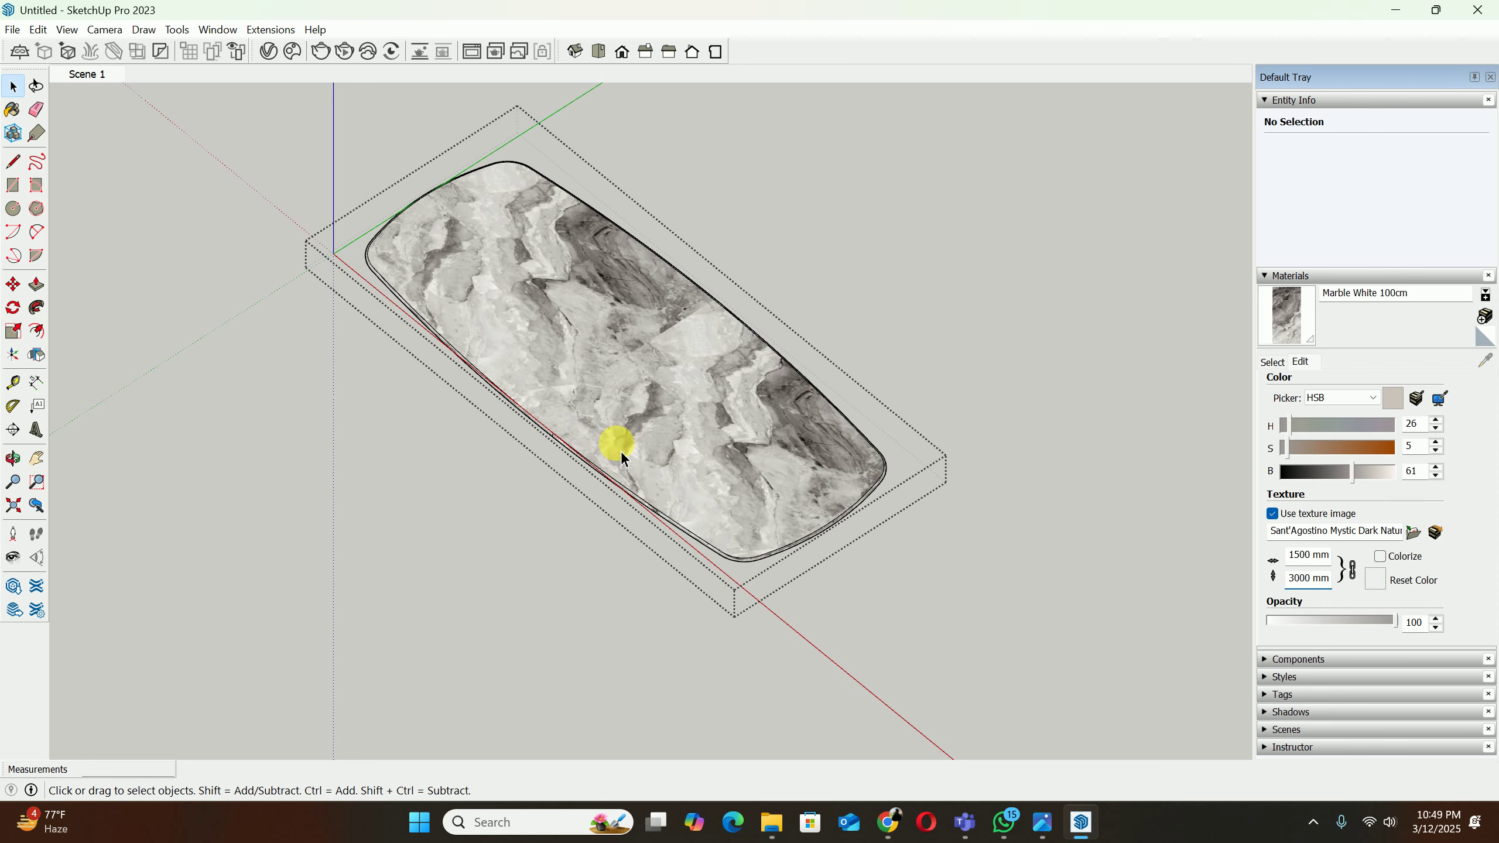
Step: Start positioning the marble texture on the tabletop's upper face and try rotating it a quarter turn
middle_click_drag(620, 456, 660, 394)
triple_click(660, 394)
right_click(678, 383)
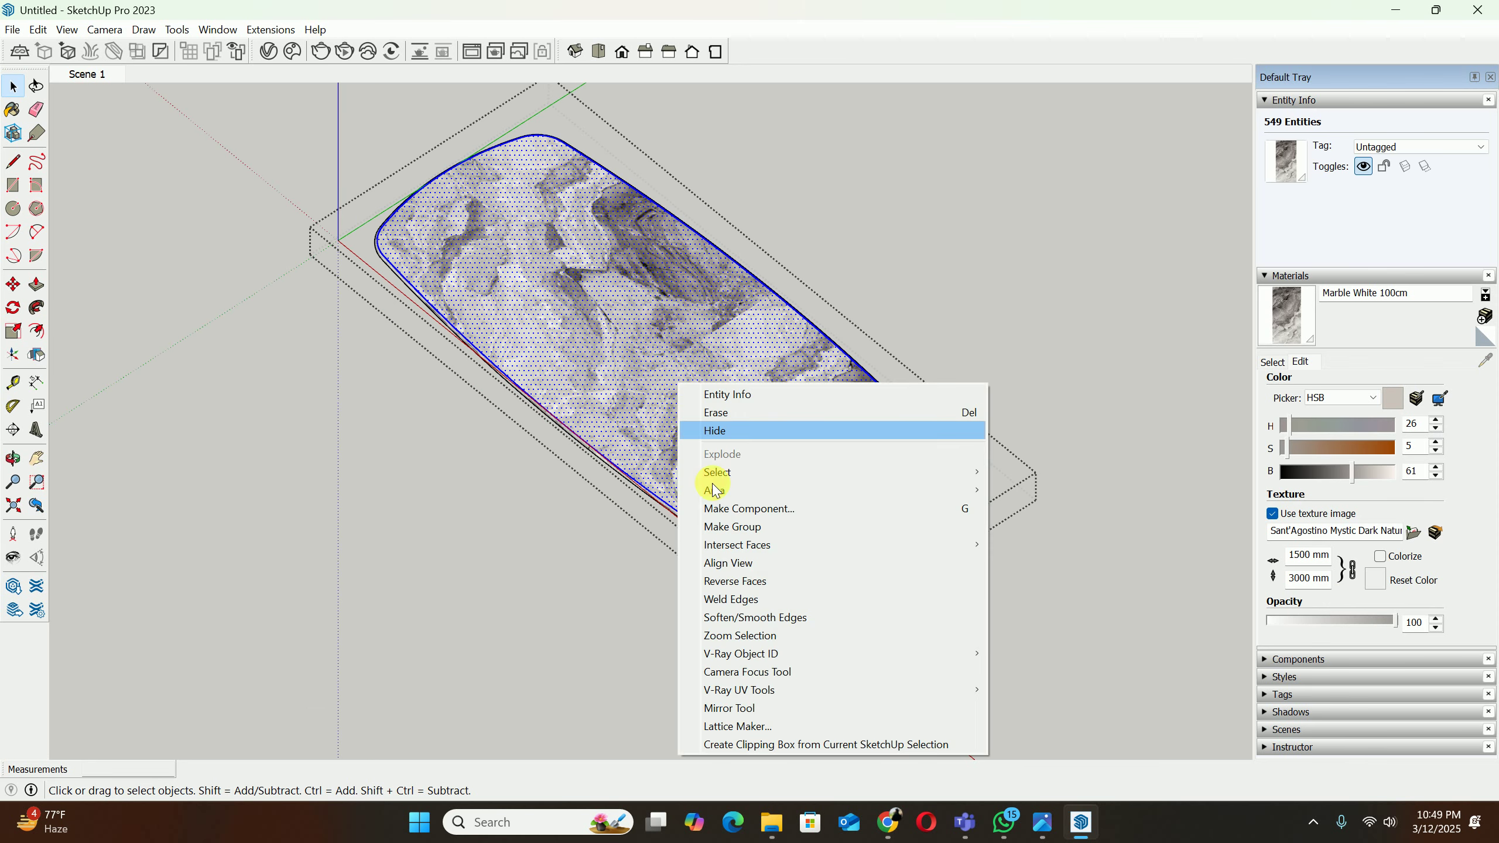
left_click(639, 333)
right_click(637, 326)
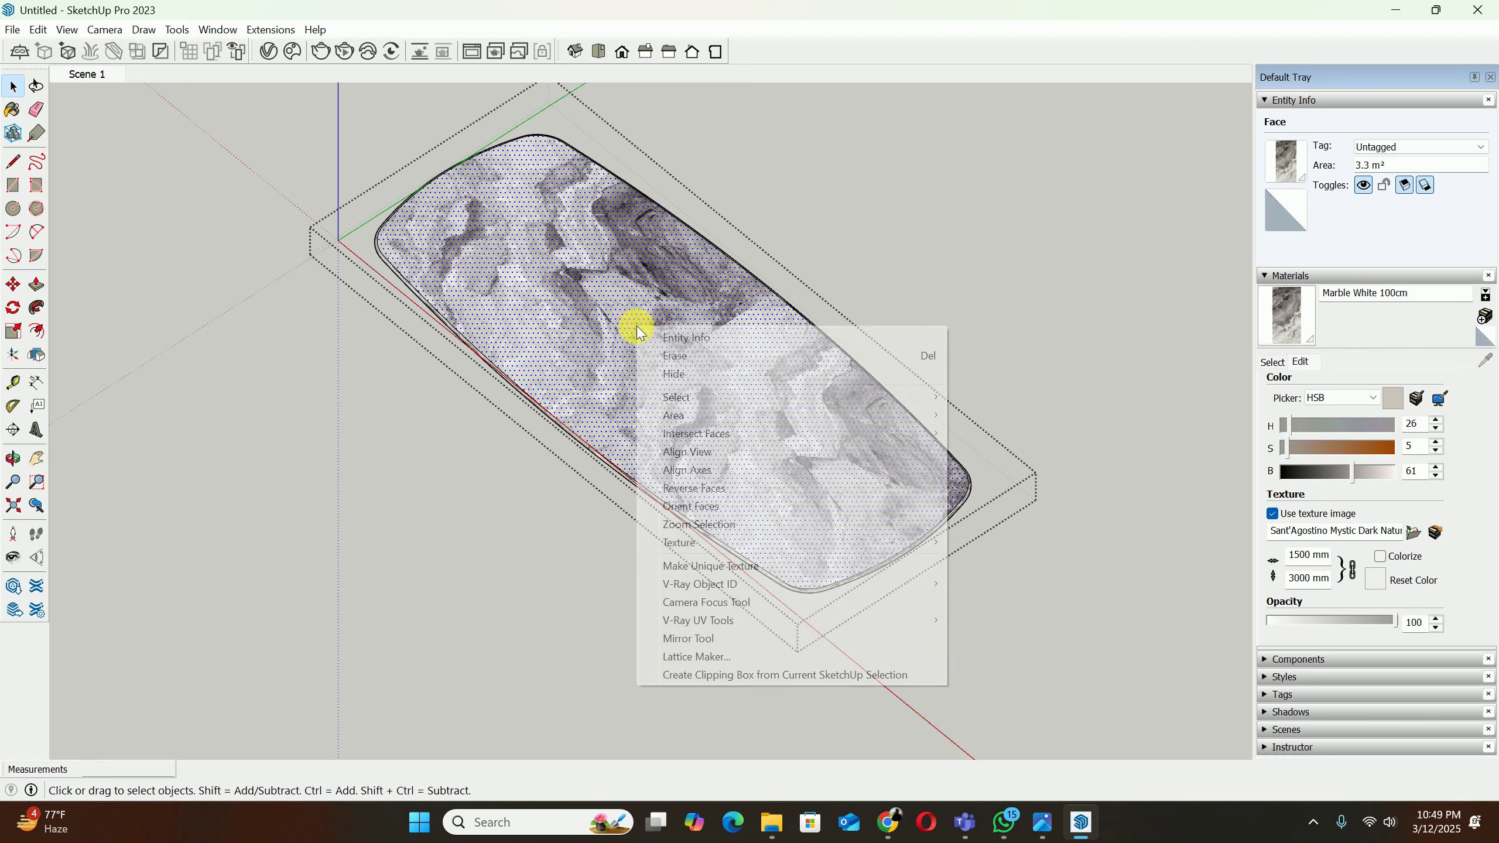
left_click(991, 540)
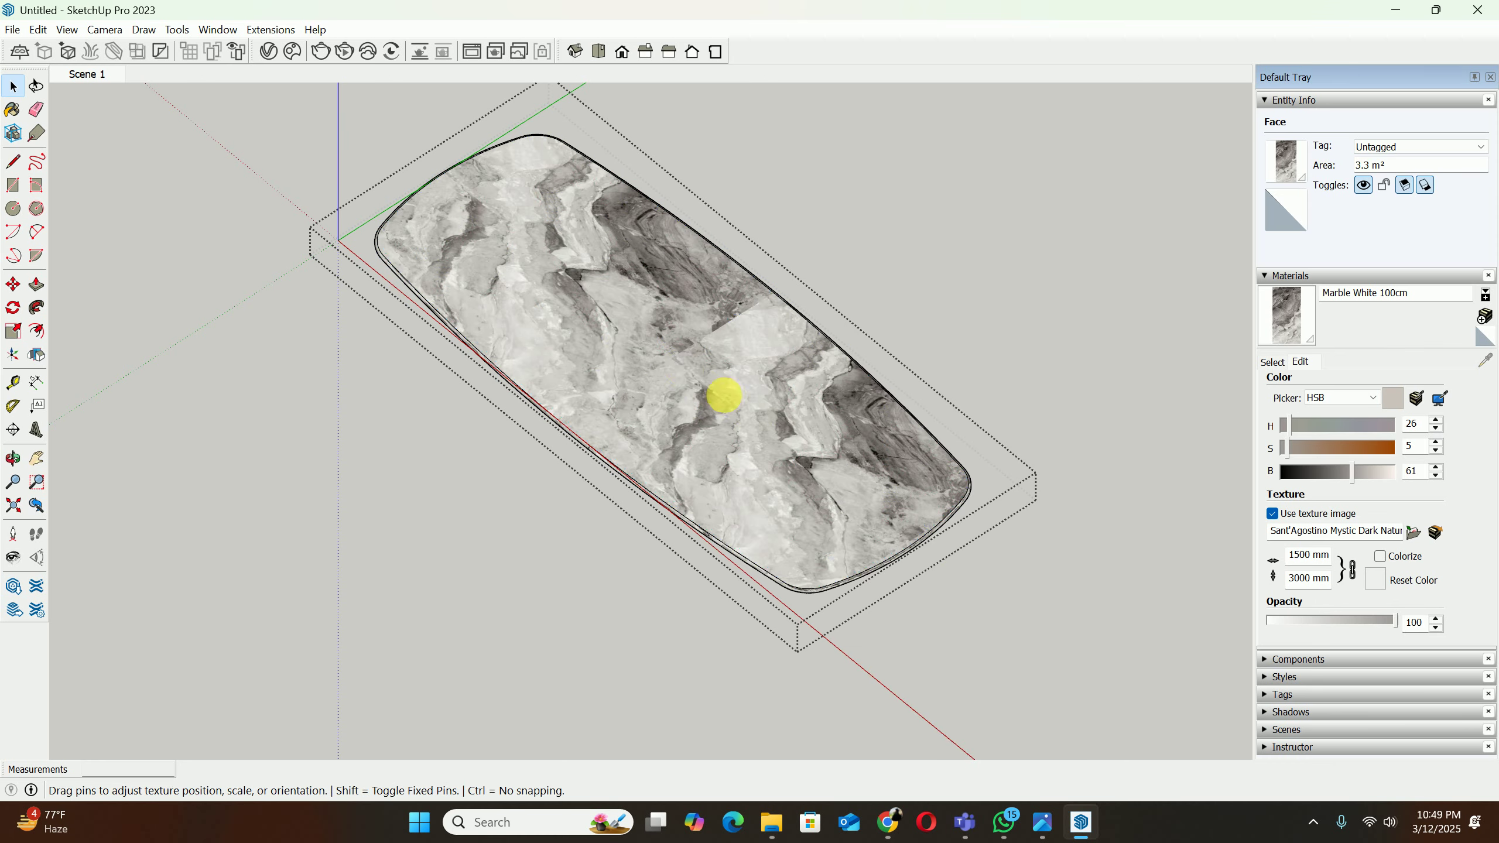
scroll(724, 395, "down", 5)
right_click(552, 312)
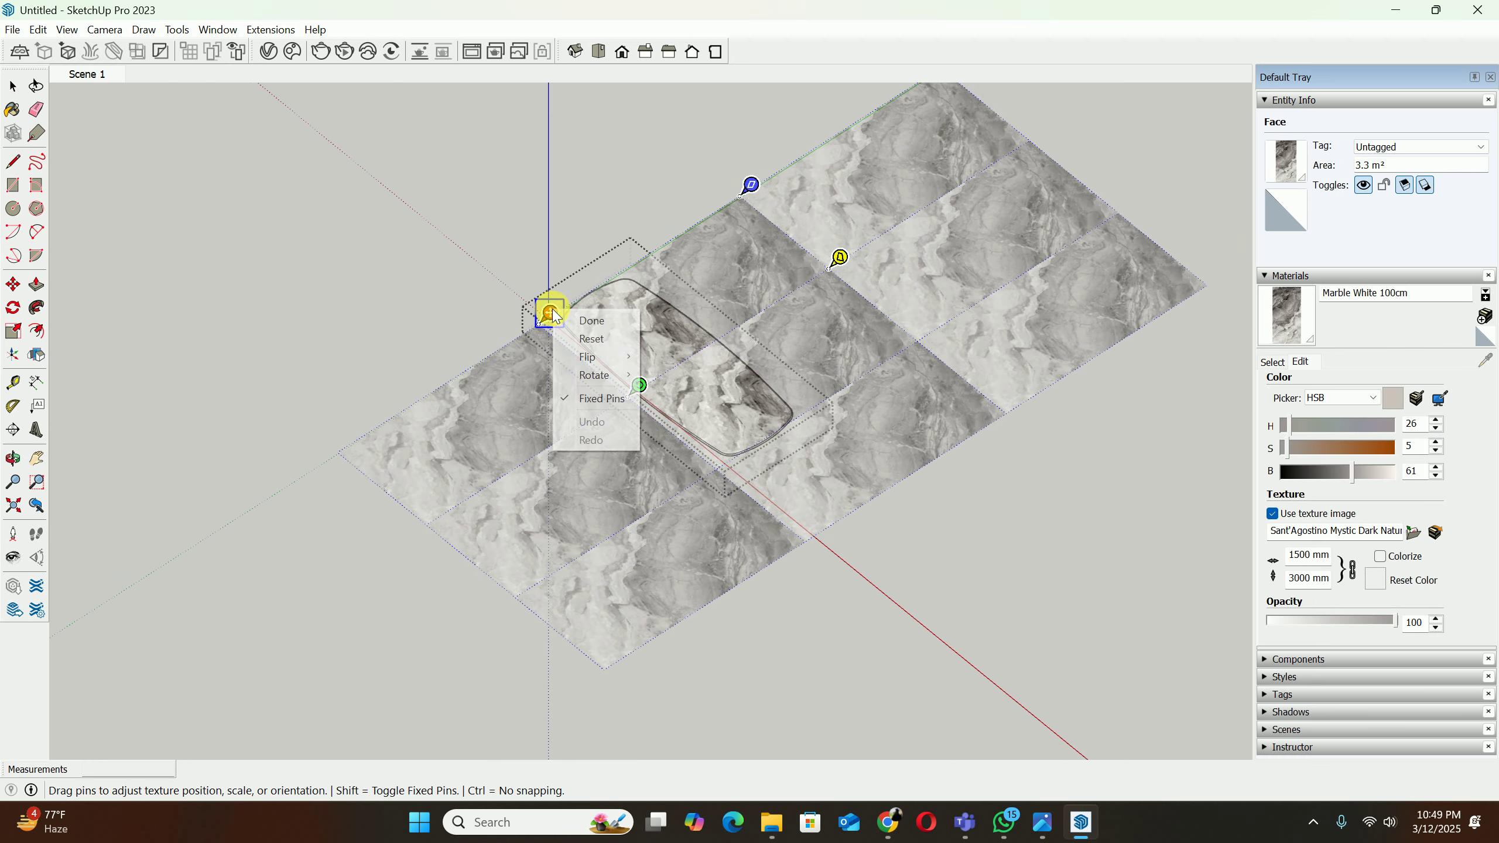
mouse_move(594, 375)
left_click(664, 376)
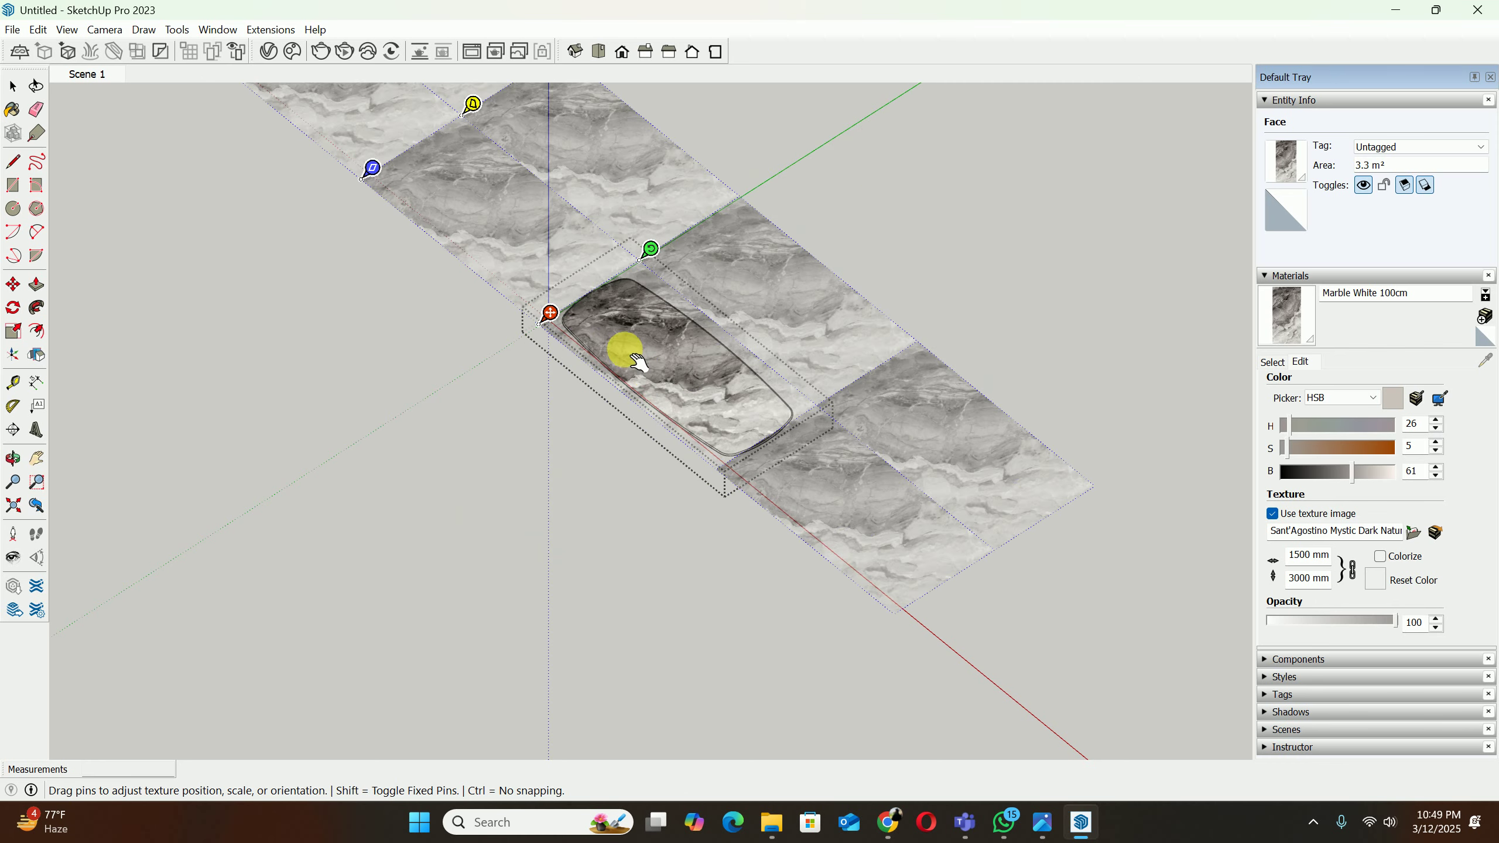
Step: Try flipping the rotated marble texture up/down on the tabletop face
scroll(635, 358, "up", 3)
scroll(638, 357, "down", 2)
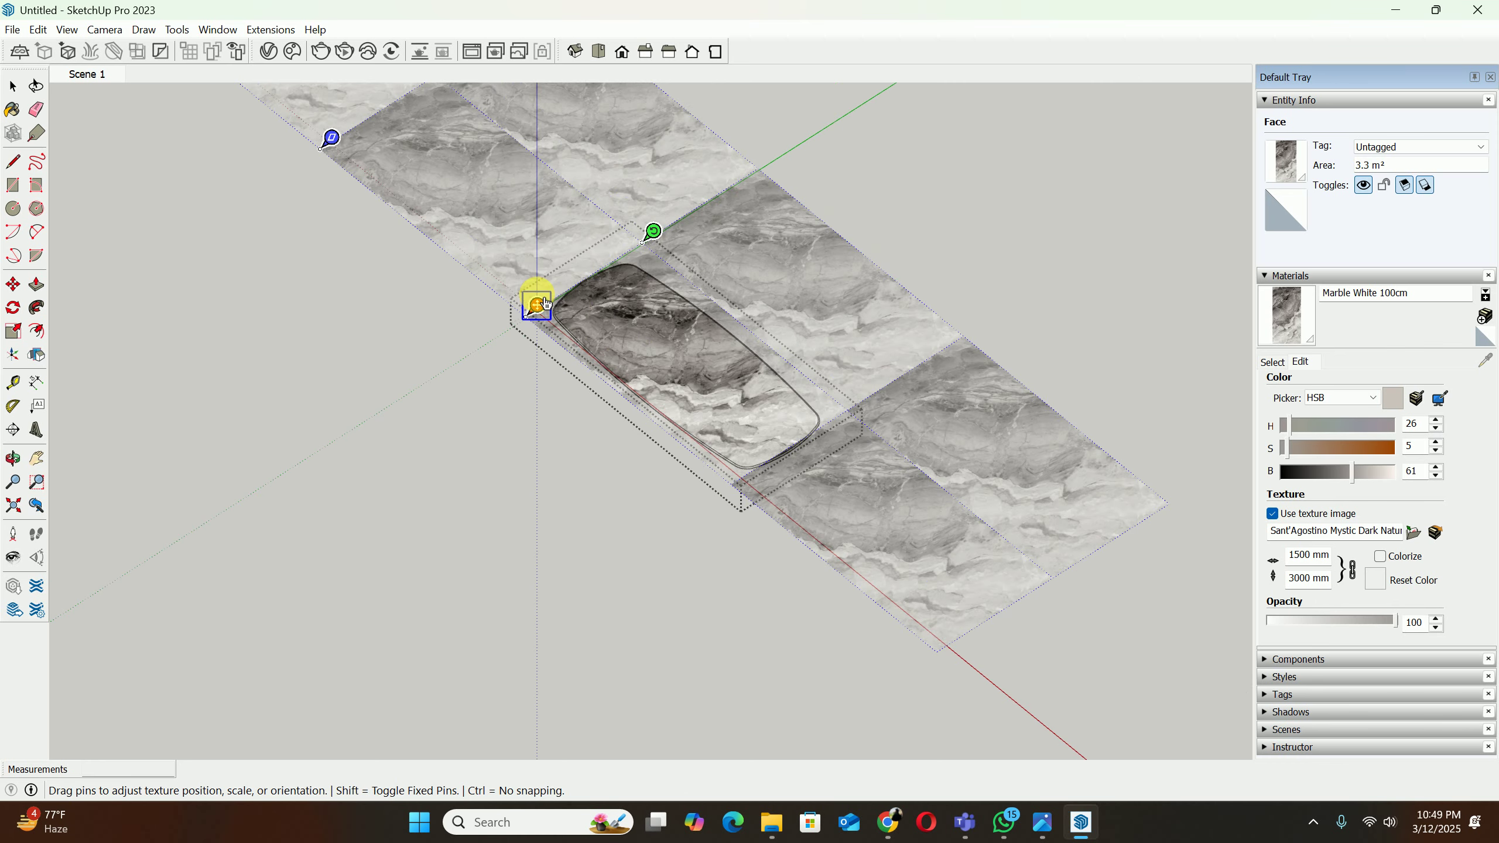
right_click(544, 303)
mouse_move(573, 342)
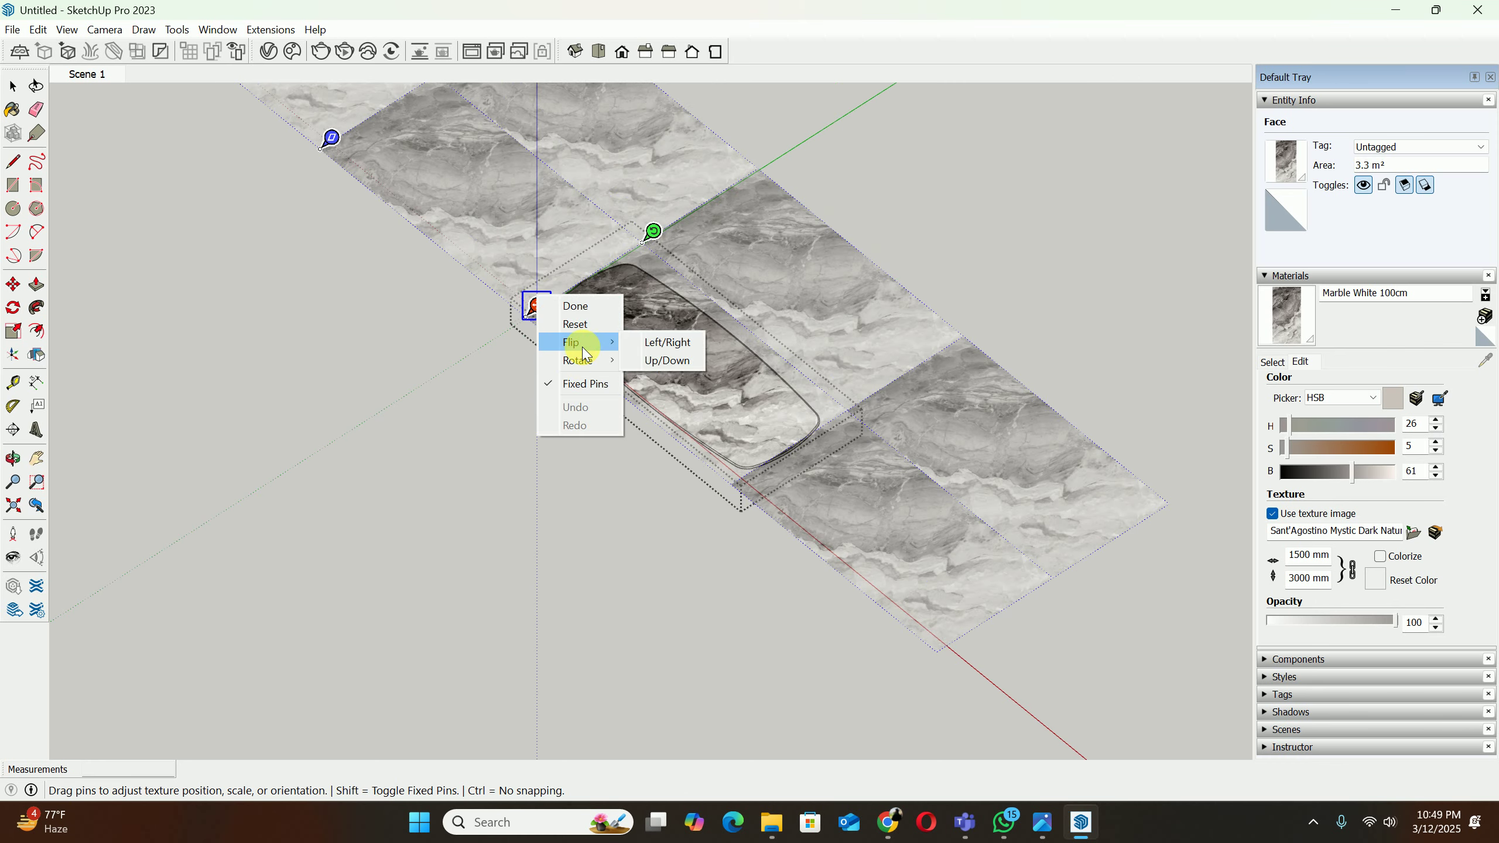
left_click(657, 363)
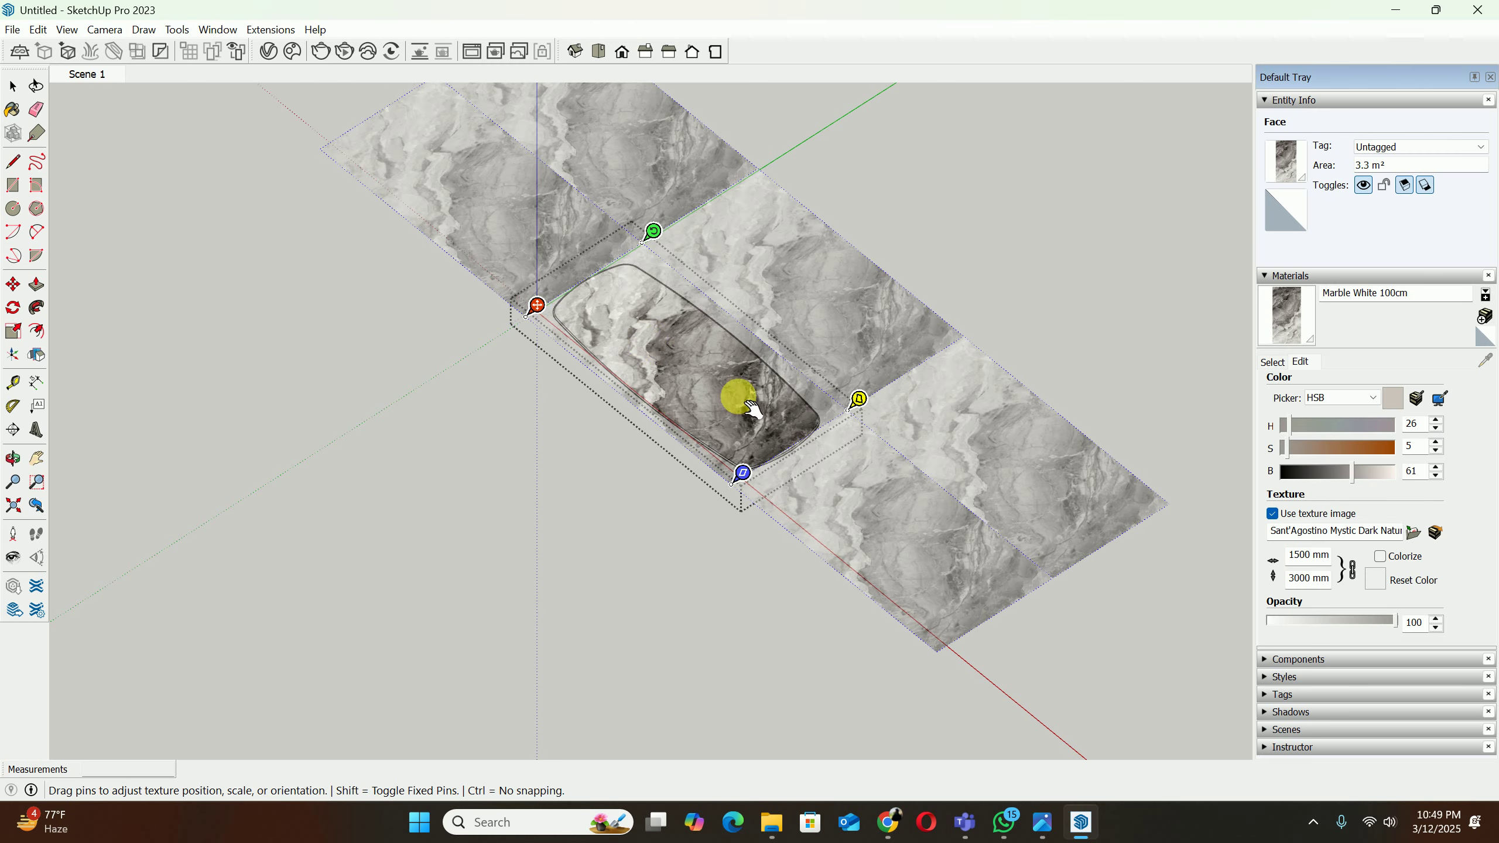
scroll(658, 262, "up", 2)
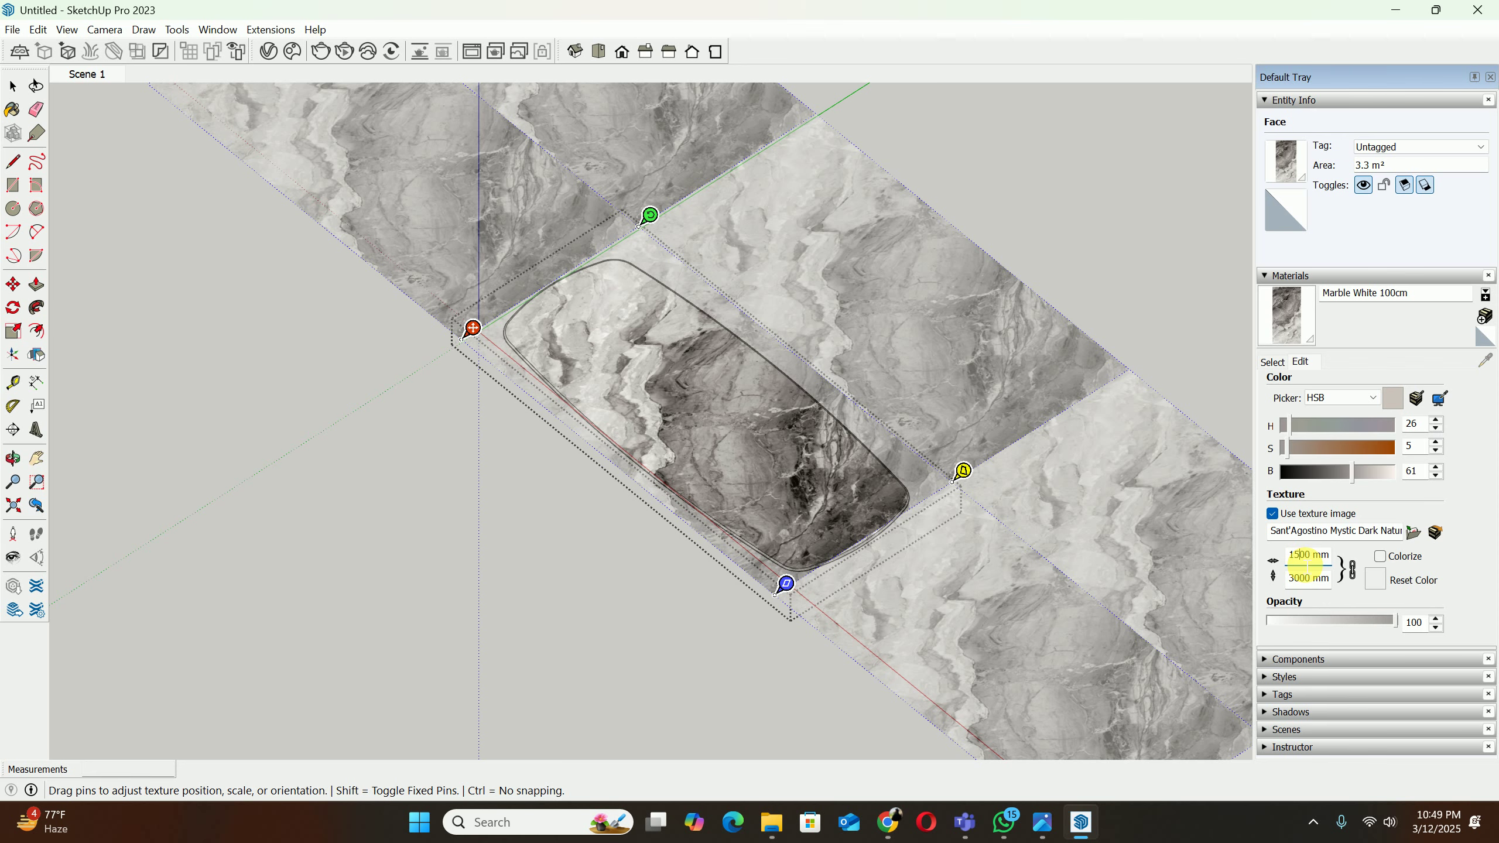
Step: Set the marble texture's width to 1200 mm with the proportions locked
key("ctrl+z")
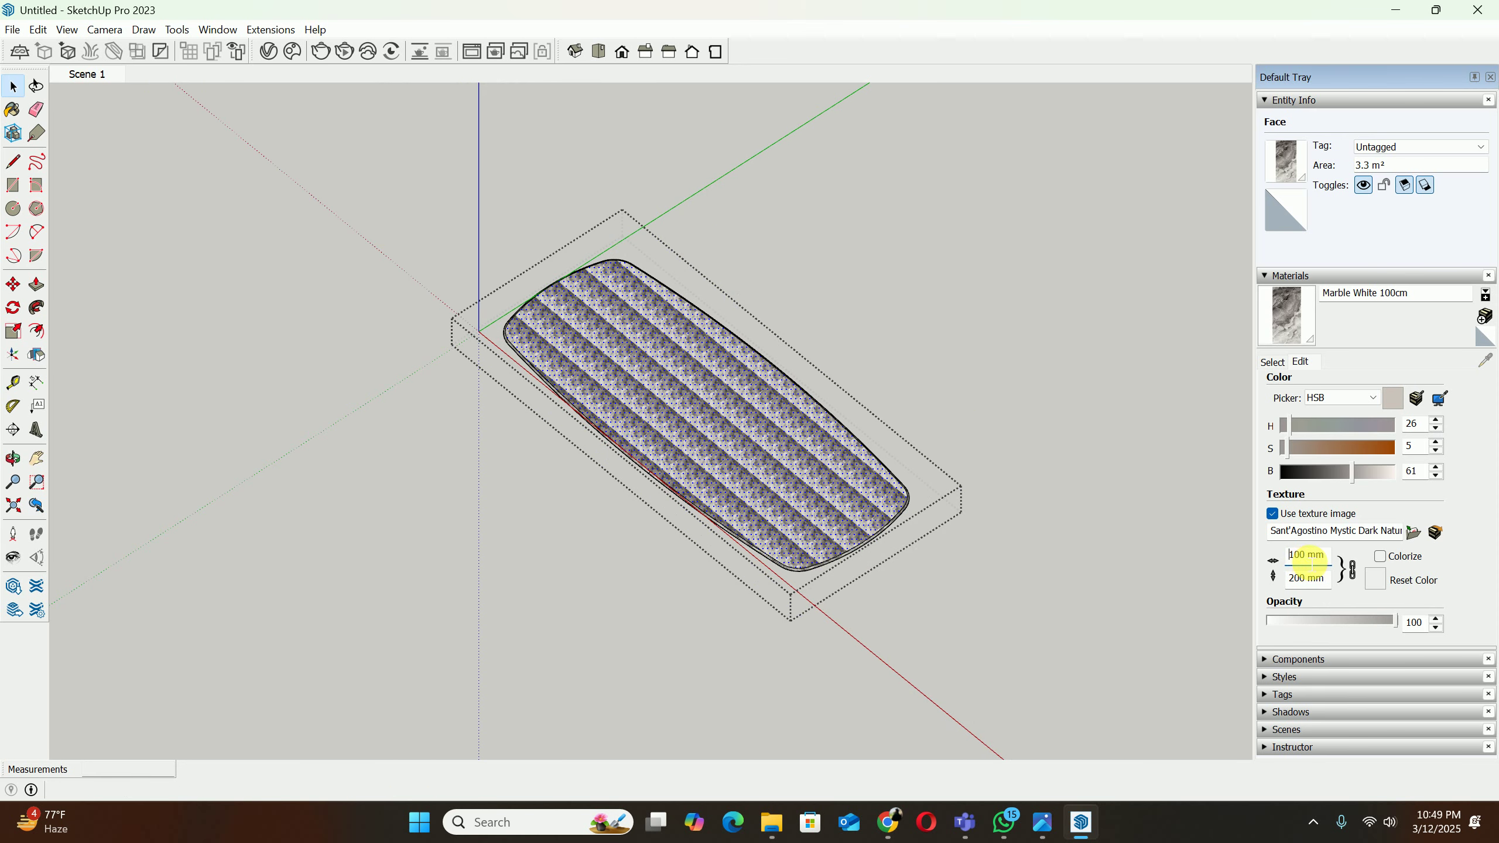
type("2")
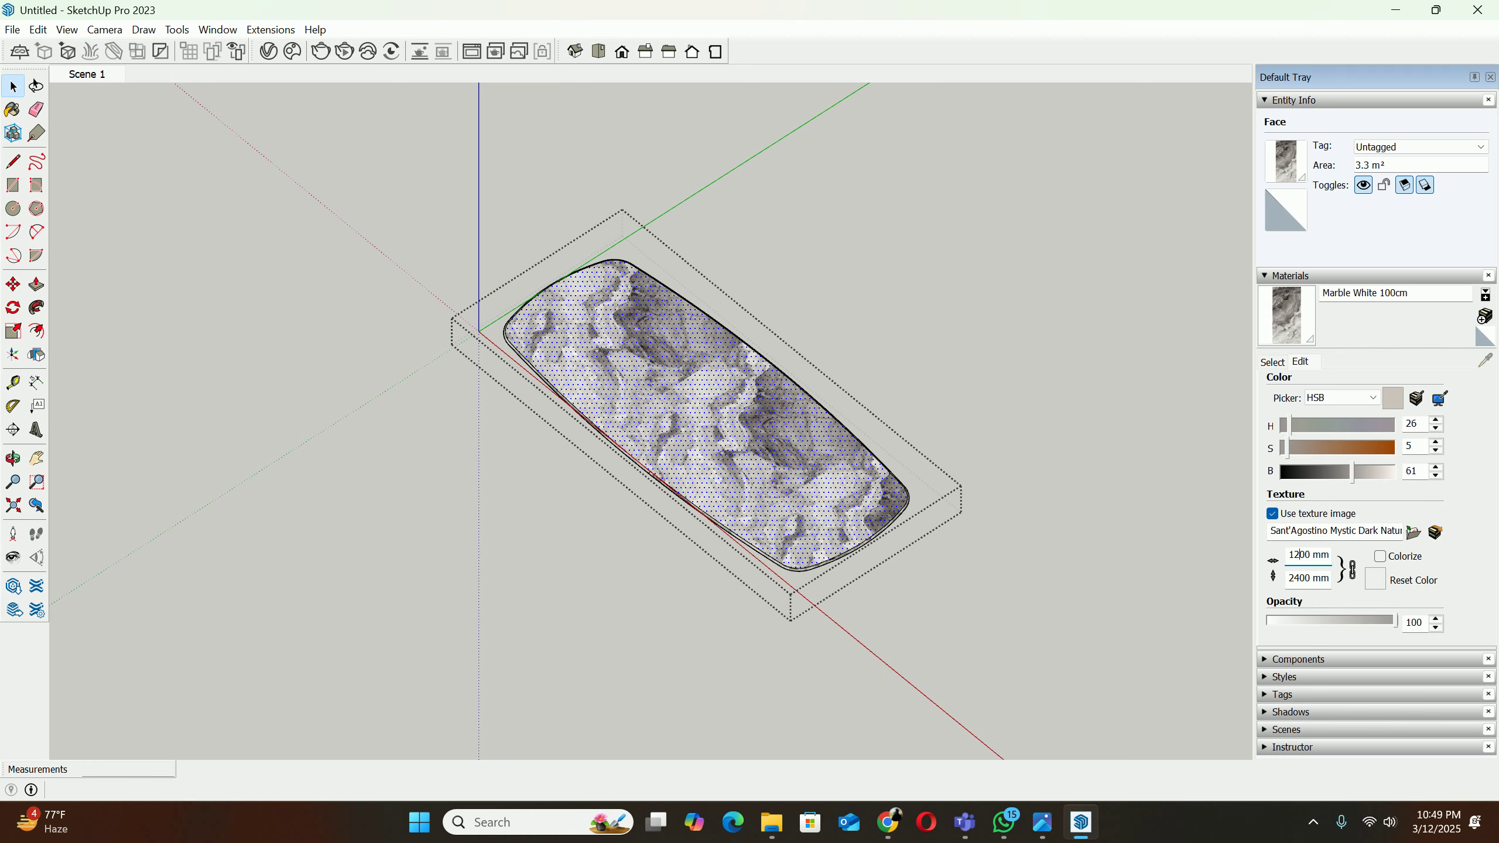
scroll(709, 488, "up", 3)
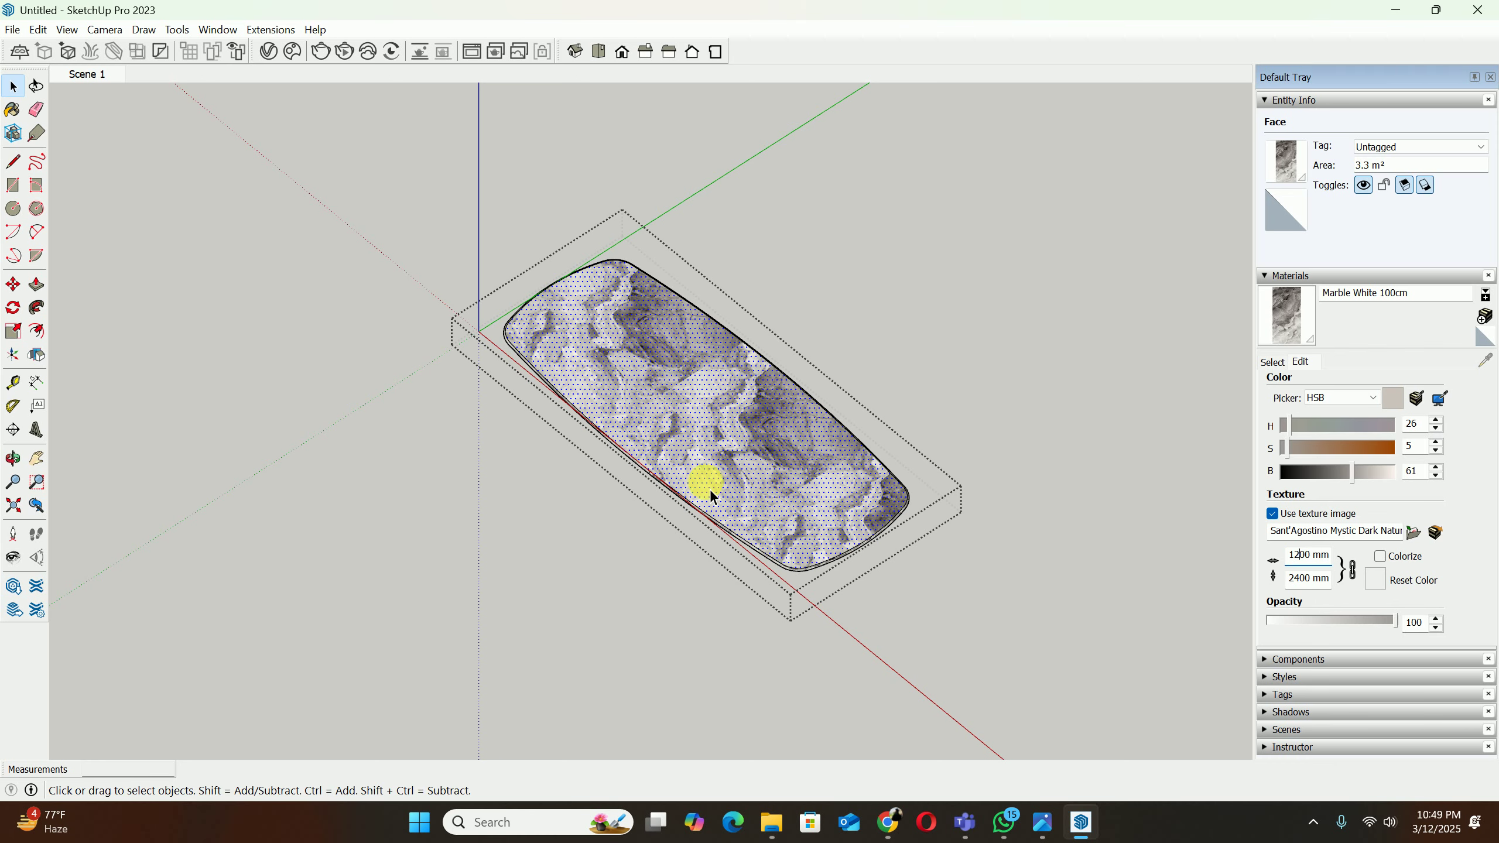
scroll(739, 458, "down", 3)
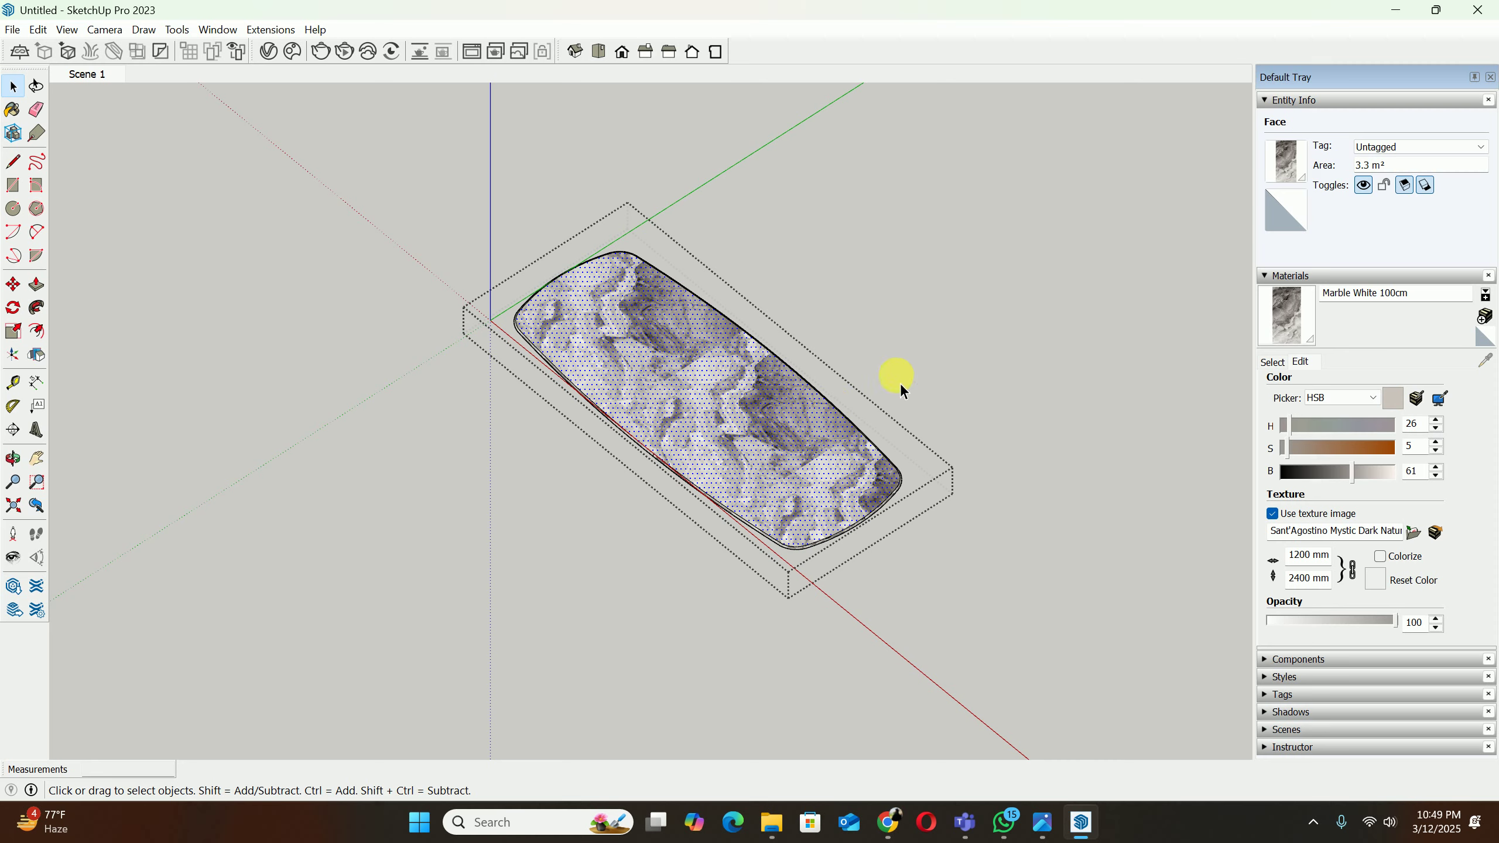
Step: Edit the resized marble's texture position on the tabletop's upper face and rotate it a quarter turn
left_click(899, 384)
scroll(781, 461, "up", 2)
left_click(768, 456)
double_click(768, 459)
scroll(743, 440, "up", 1)
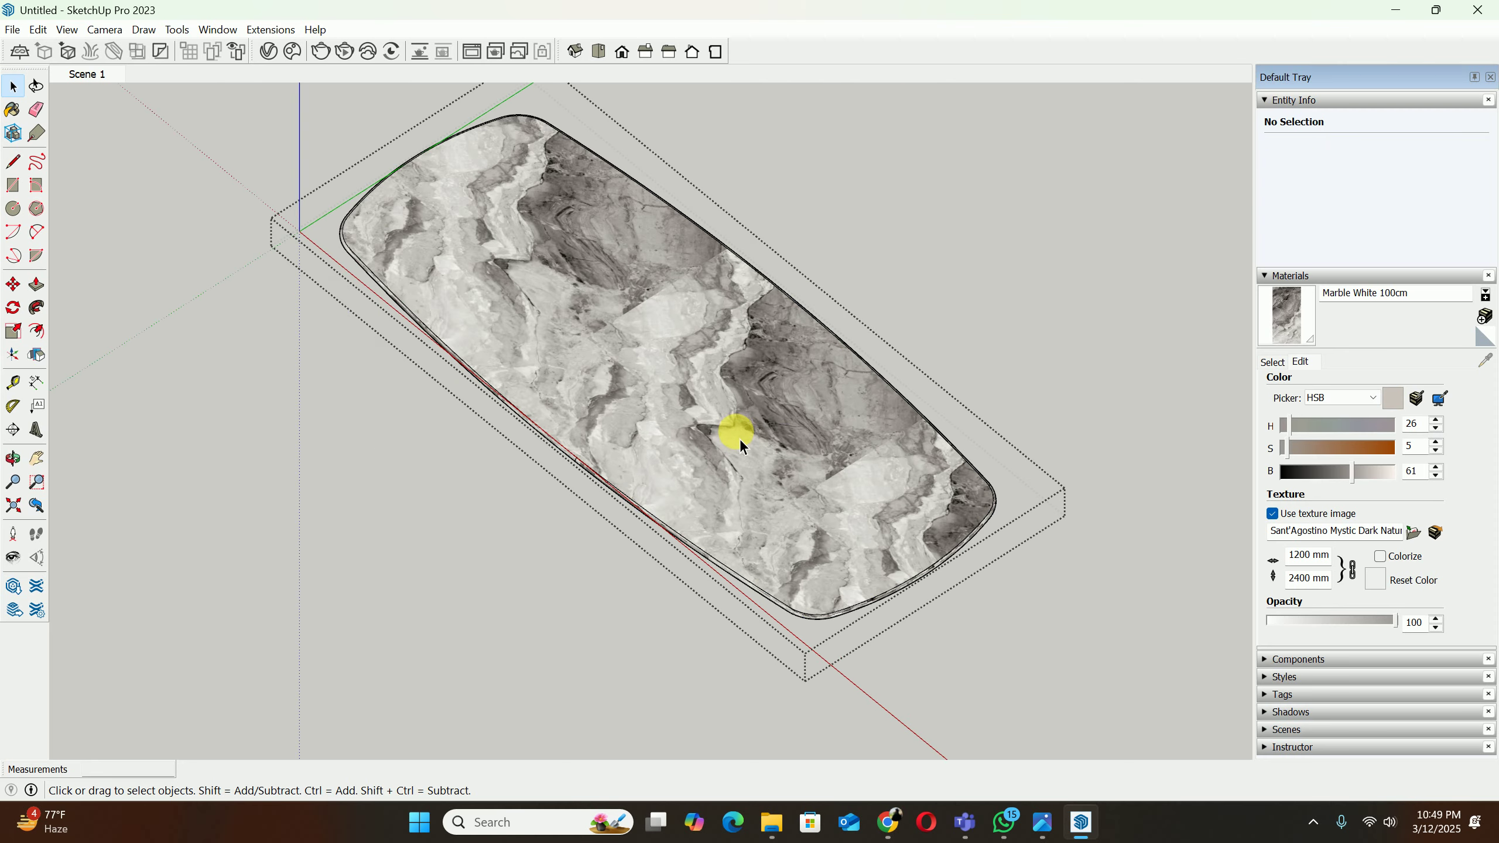
right_click(735, 430)
mouse_move(838, 649)
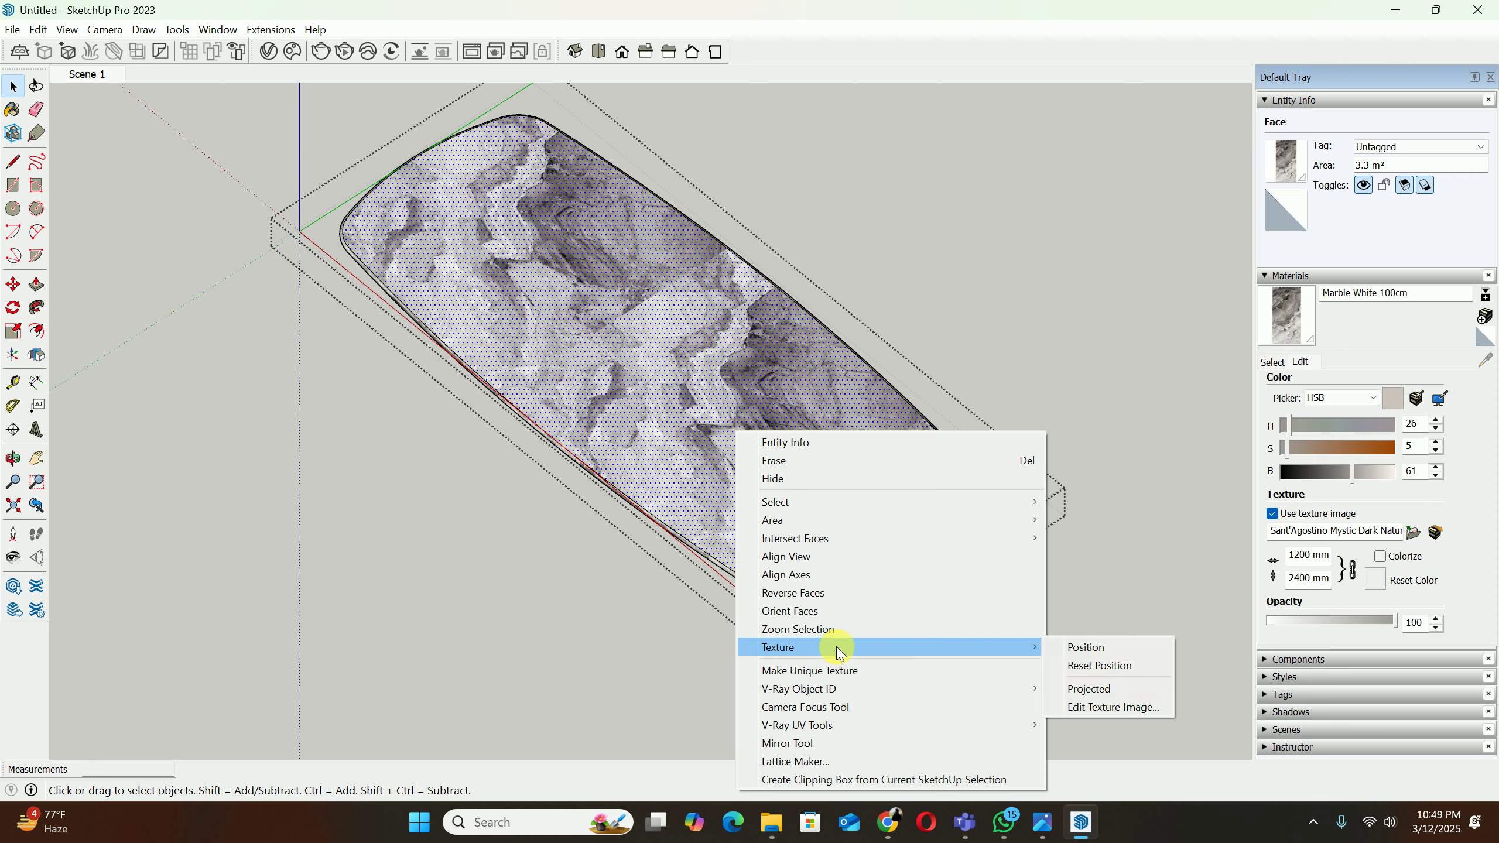
left_click(1077, 643)
scroll(769, 418, "down", 3)
right_click(568, 403)
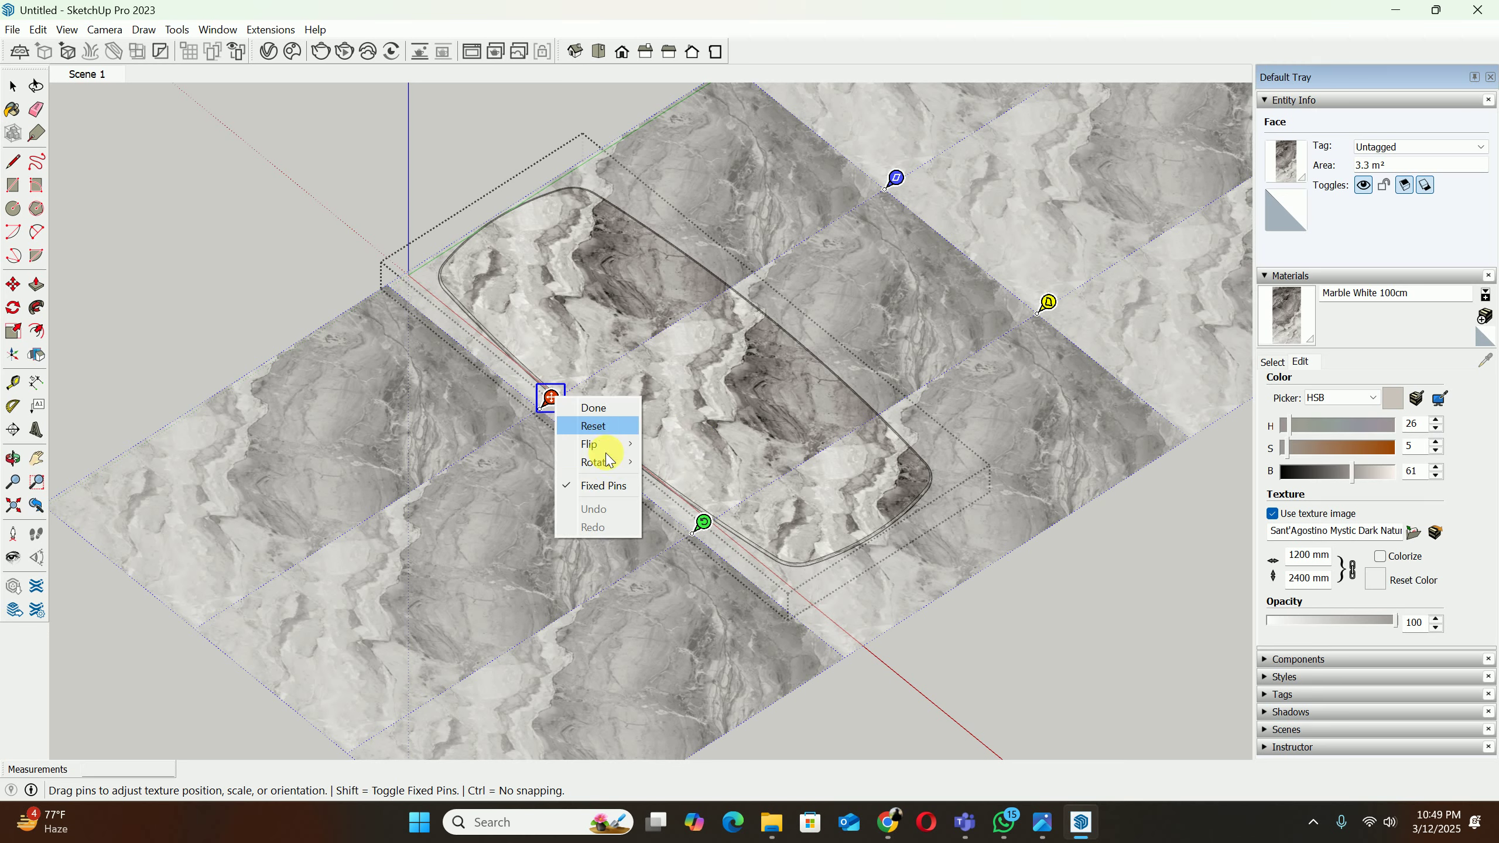
mouse_move(614, 464)
left_click(673, 465)
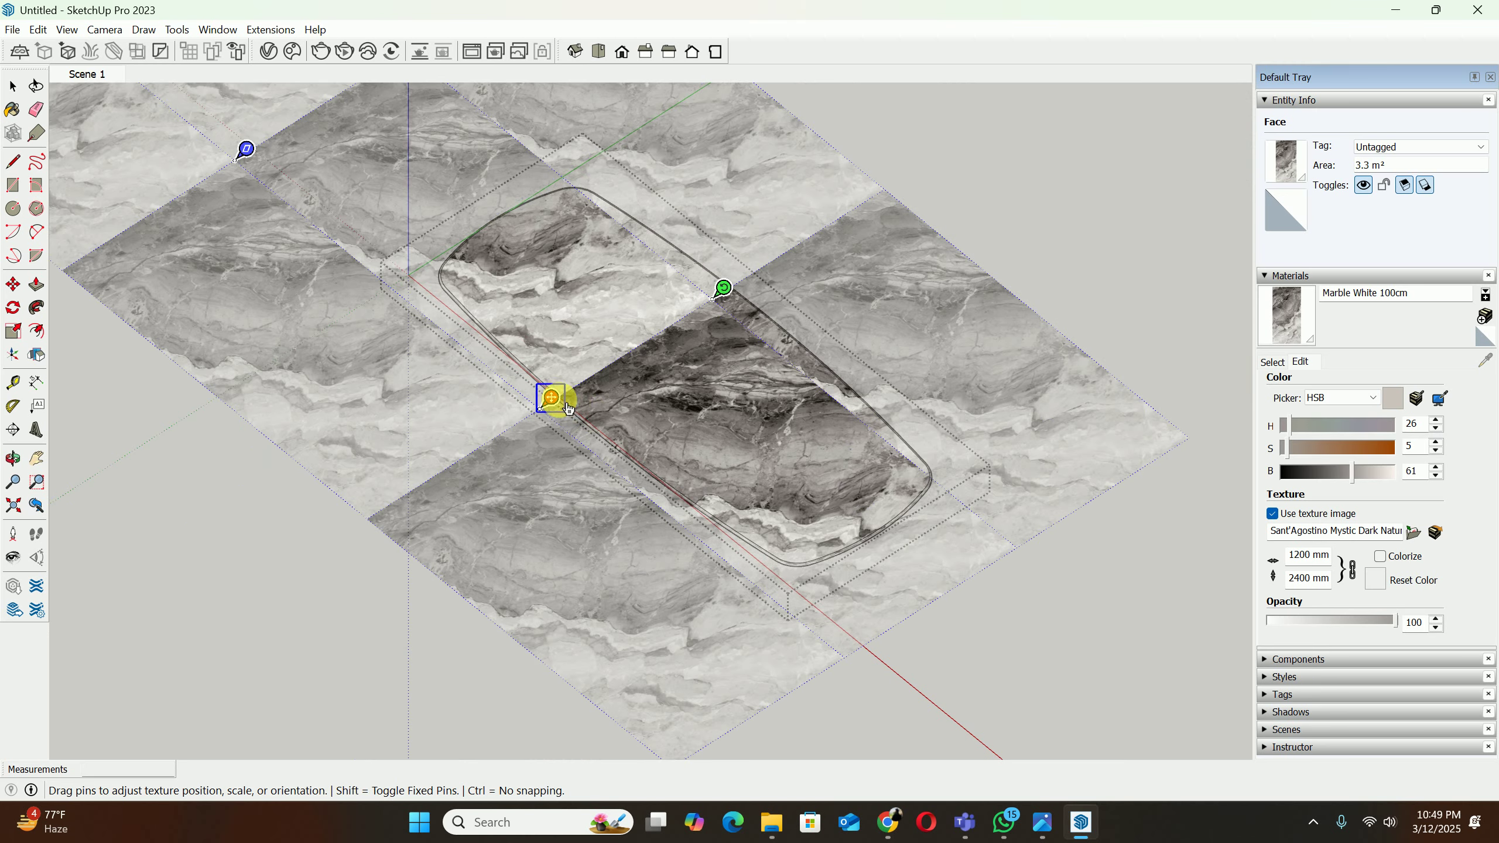
Step: Move the rotated marble texture so its origin pin sits at the tabletop's front corner, and finish positioning
left_click_drag(555, 397, 805, 583)
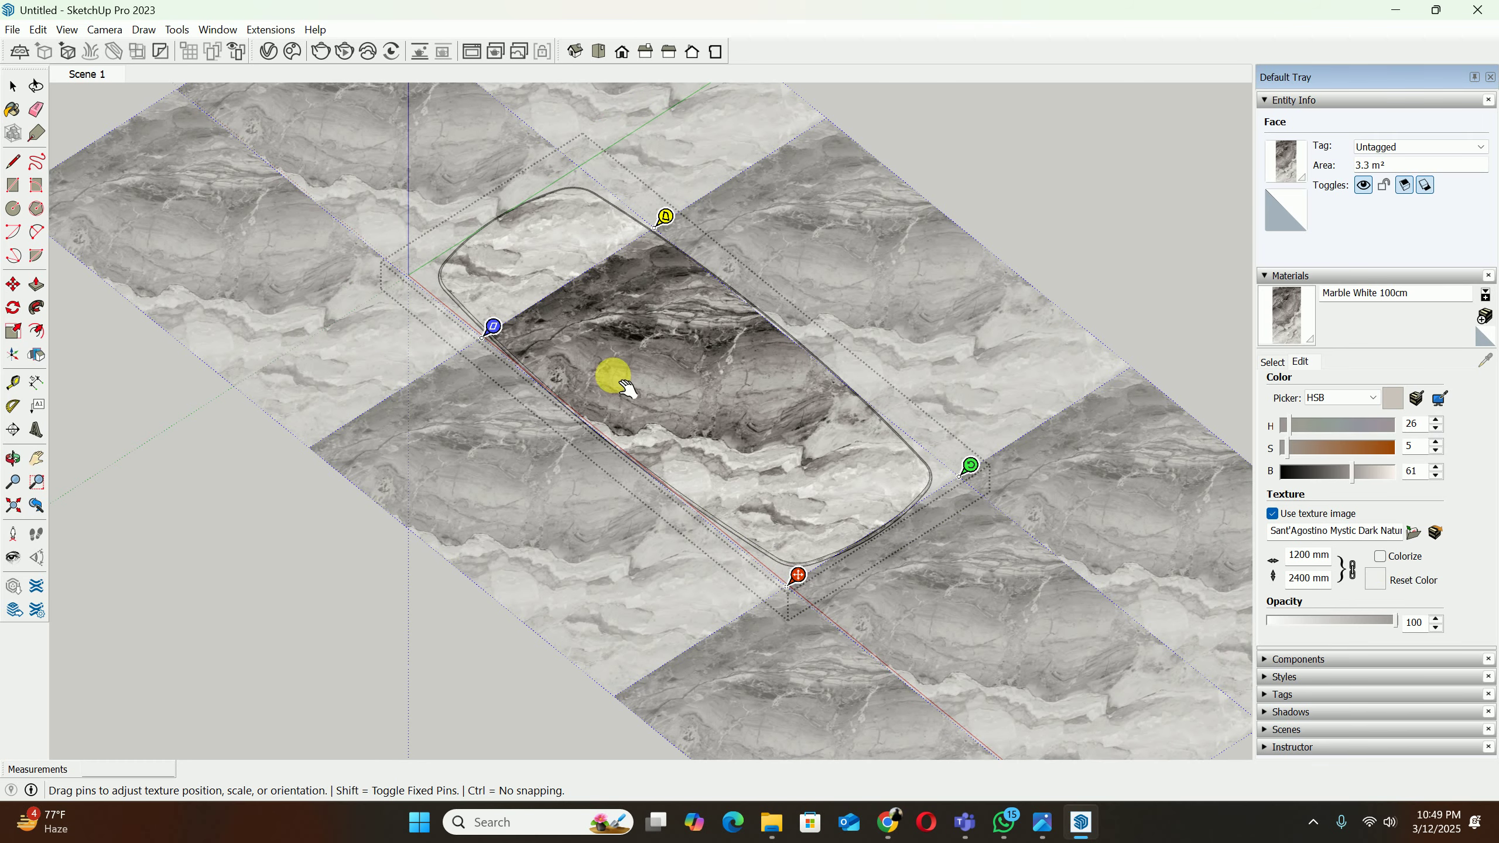
left_click_drag(504, 342, 493, 327)
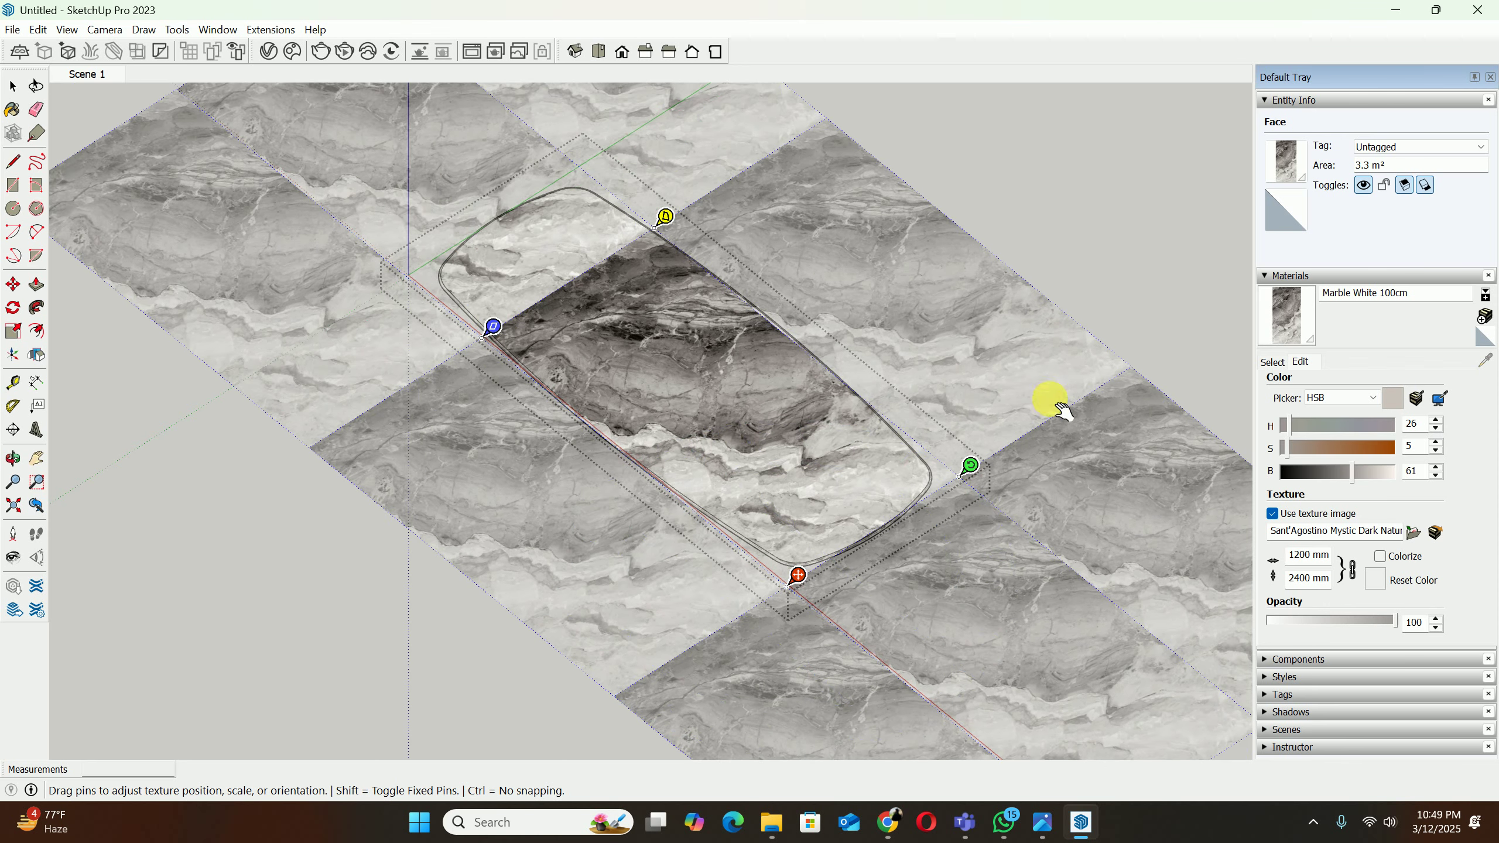
left_click(1042, 383)
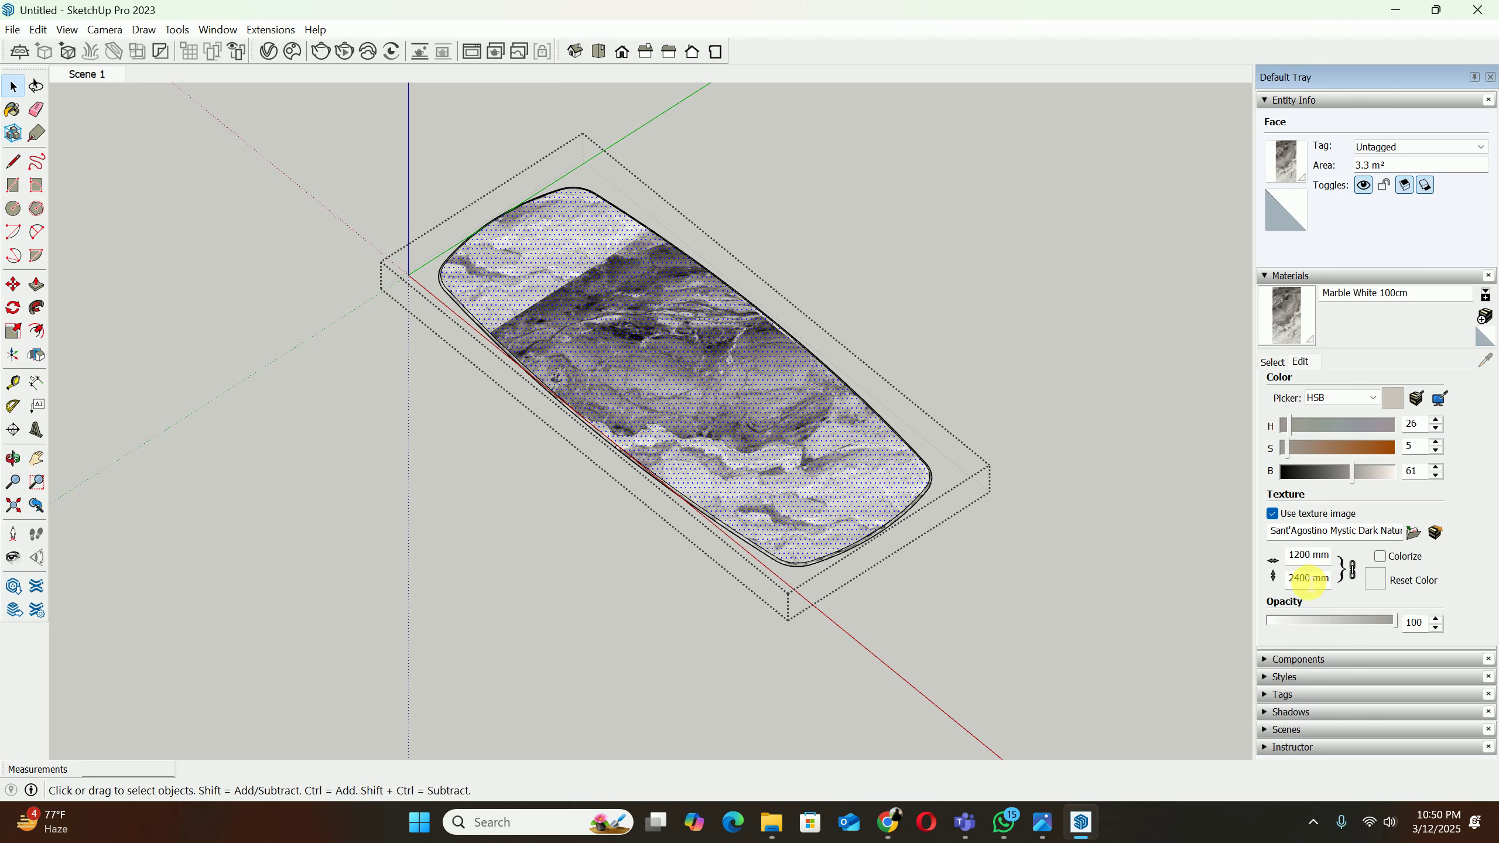
Step: Set the marble texture's height to 3000 mm and reset the texture's position on the tabletop's upper face
type("0")
key("Return")
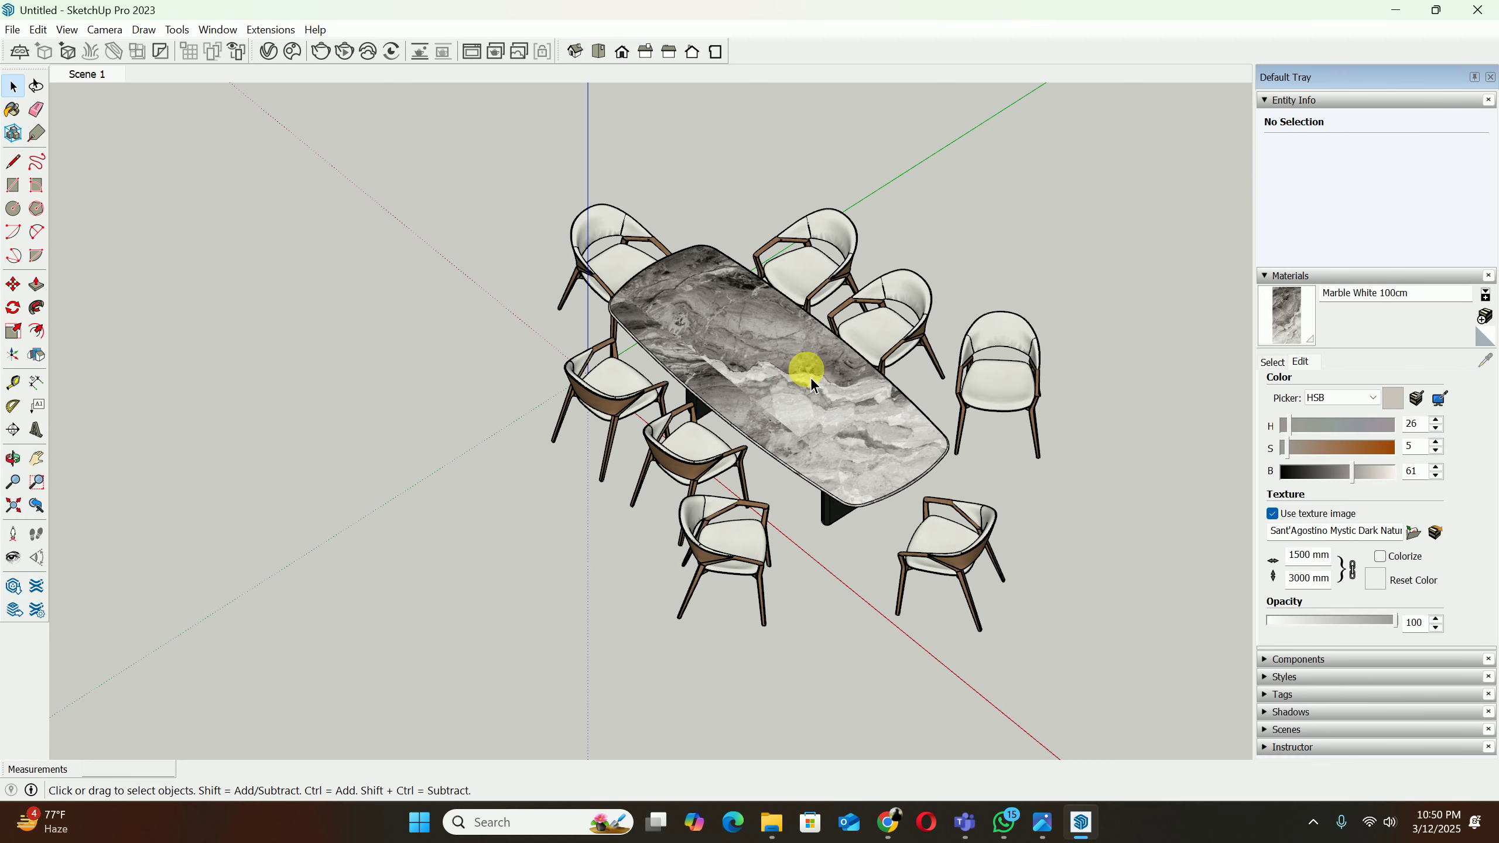
left_click(794, 375)
double_click(790, 378)
right_click(783, 378)
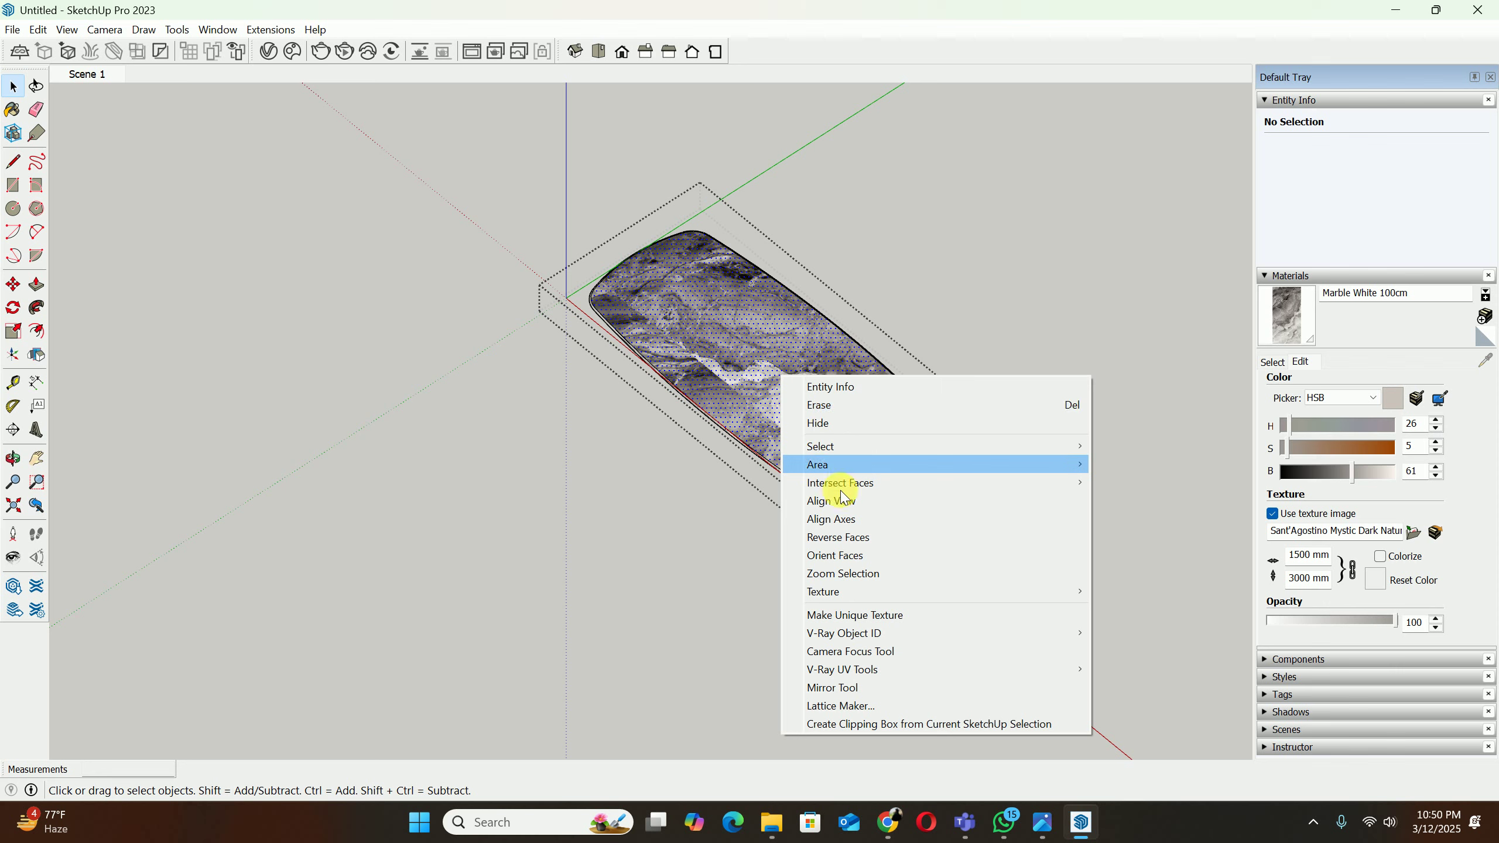
mouse_move(856, 590)
left_click(1131, 589)
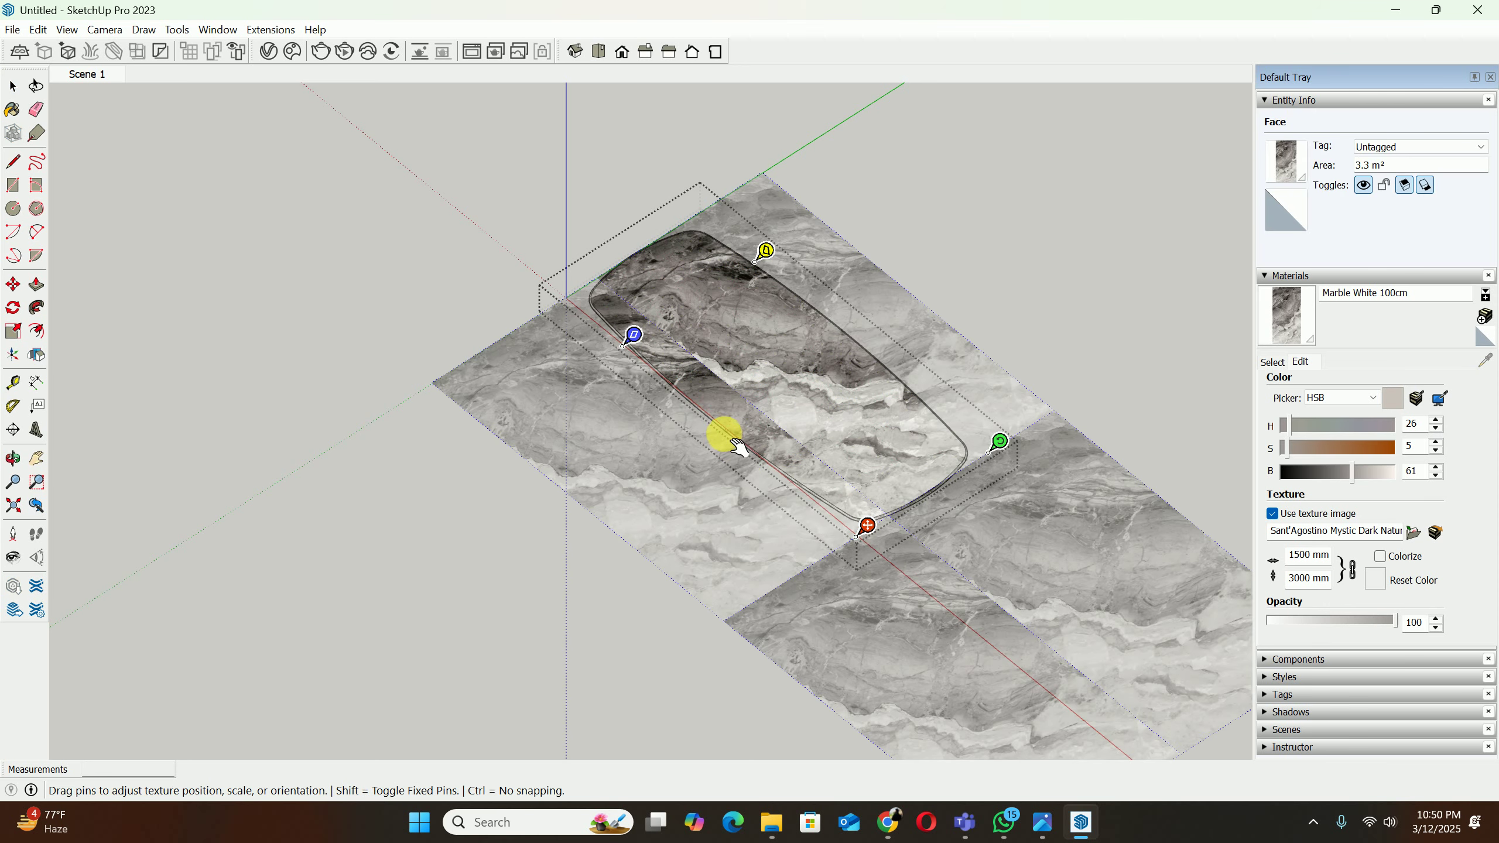
right_click(865, 522)
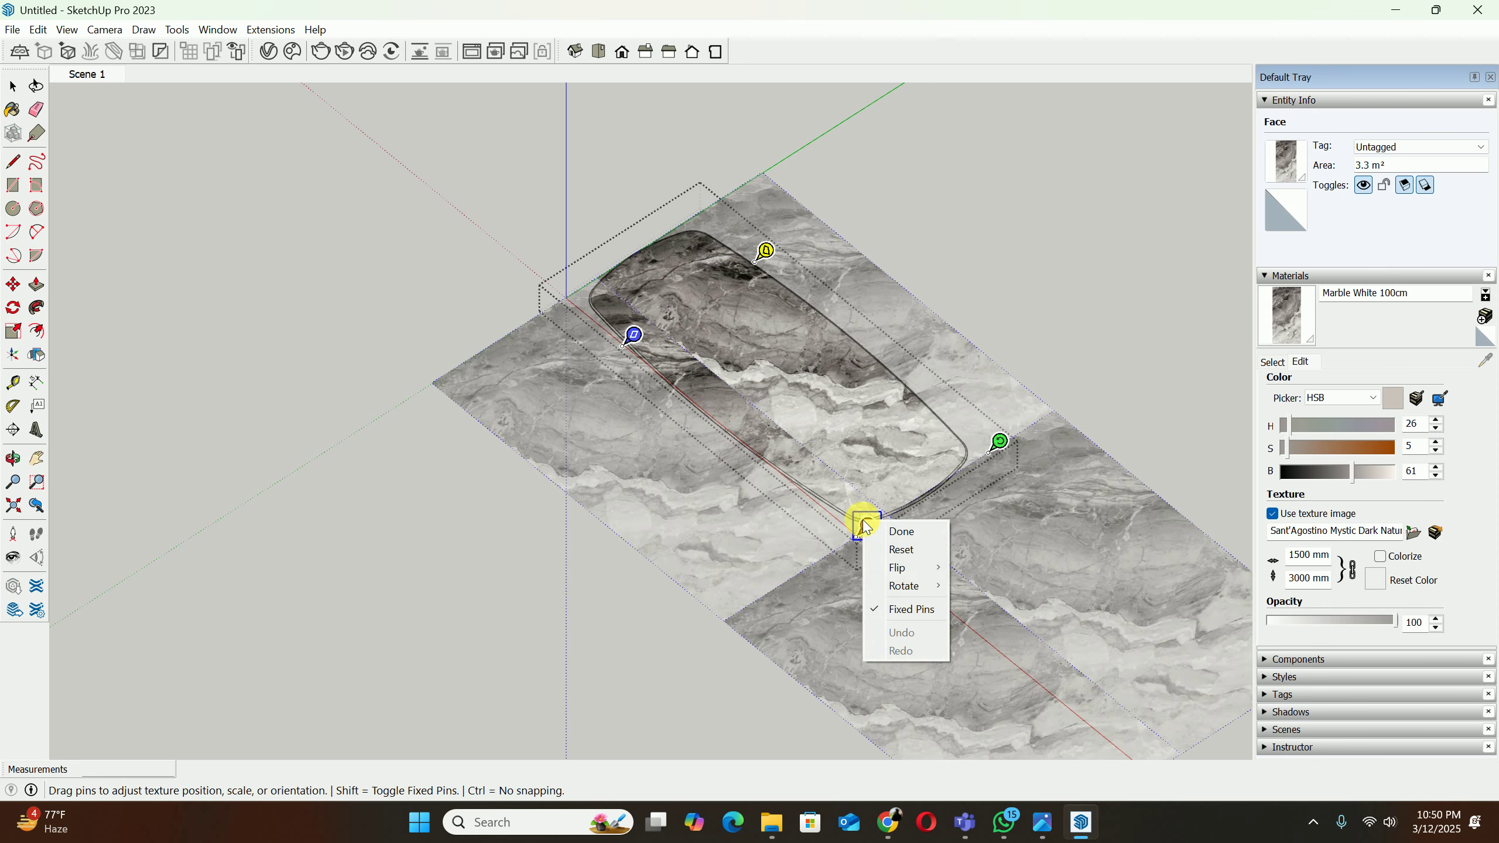
left_click(901, 550)
Step: Rotate the reset marble texture a quarter turn, move its origin pin to the tabletop's front corner and finish positioning
right_click(740, 422)
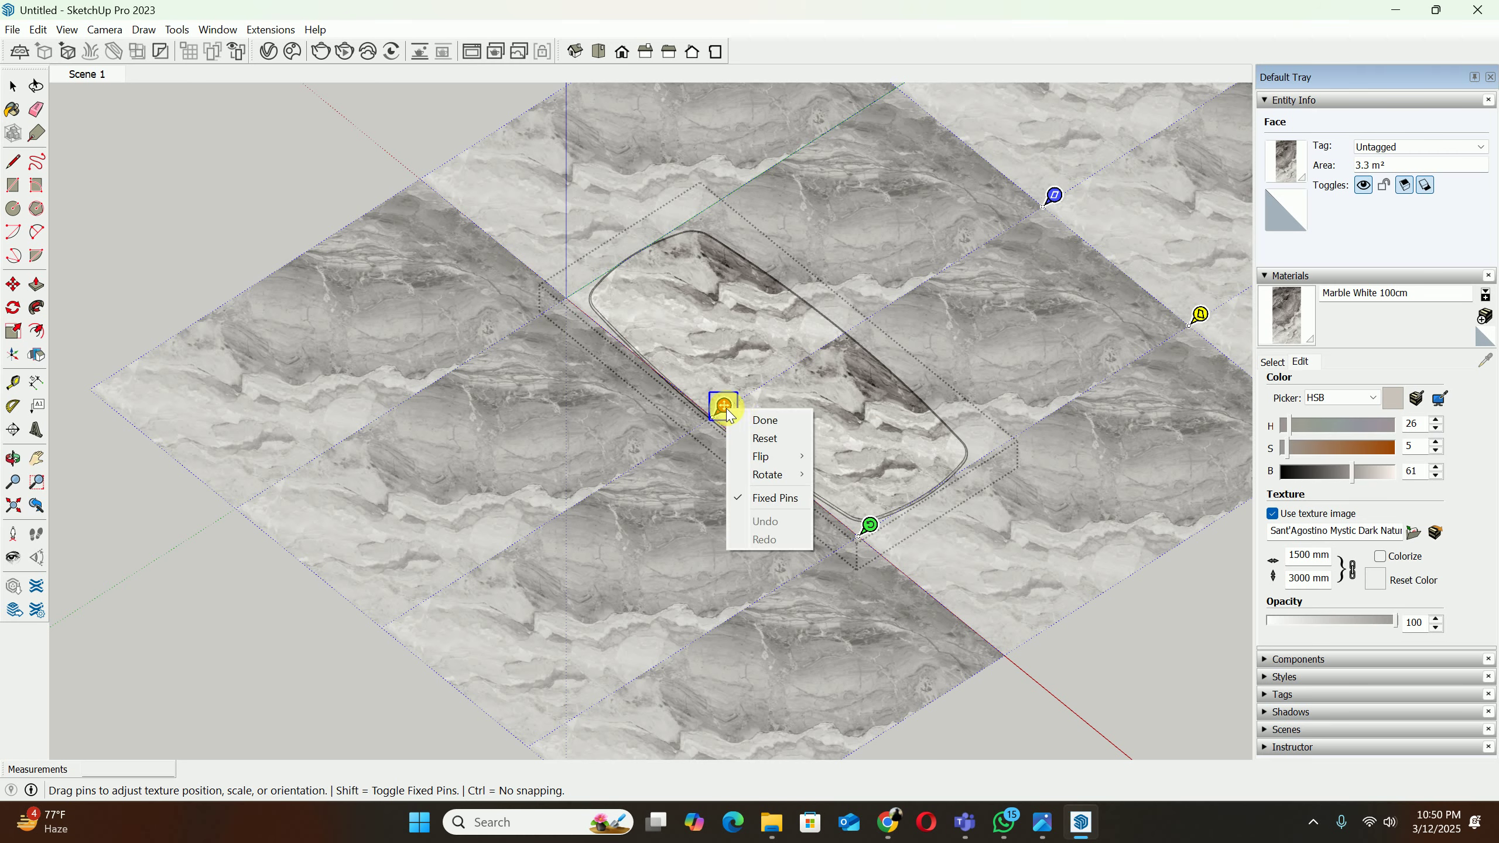
mouse_move(767, 474)
left_click(825, 474)
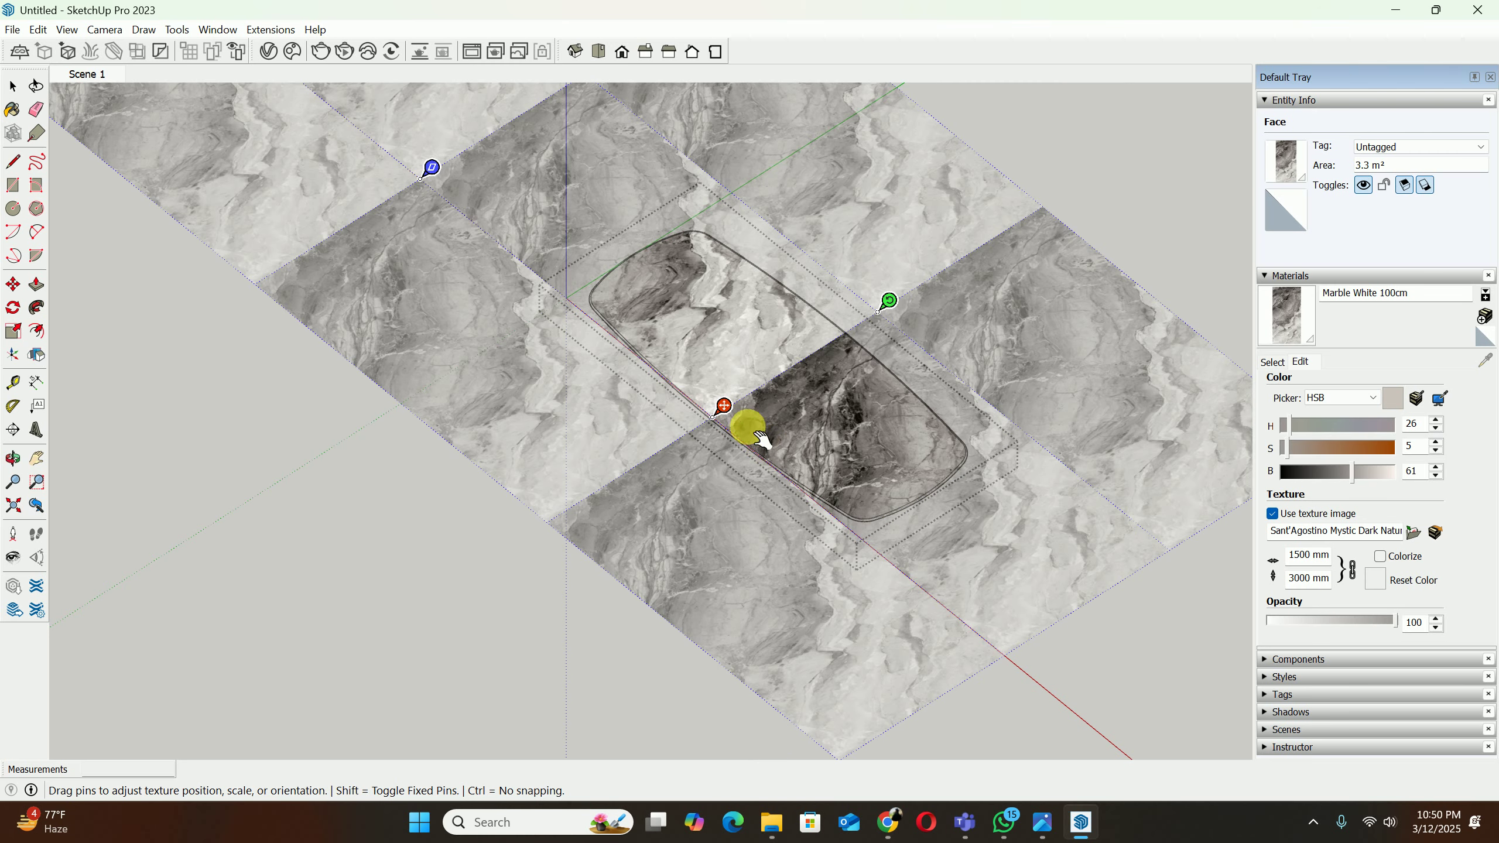
left_click_drag(742, 409, 861, 531)
right_click(831, 430)
left_click(852, 436)
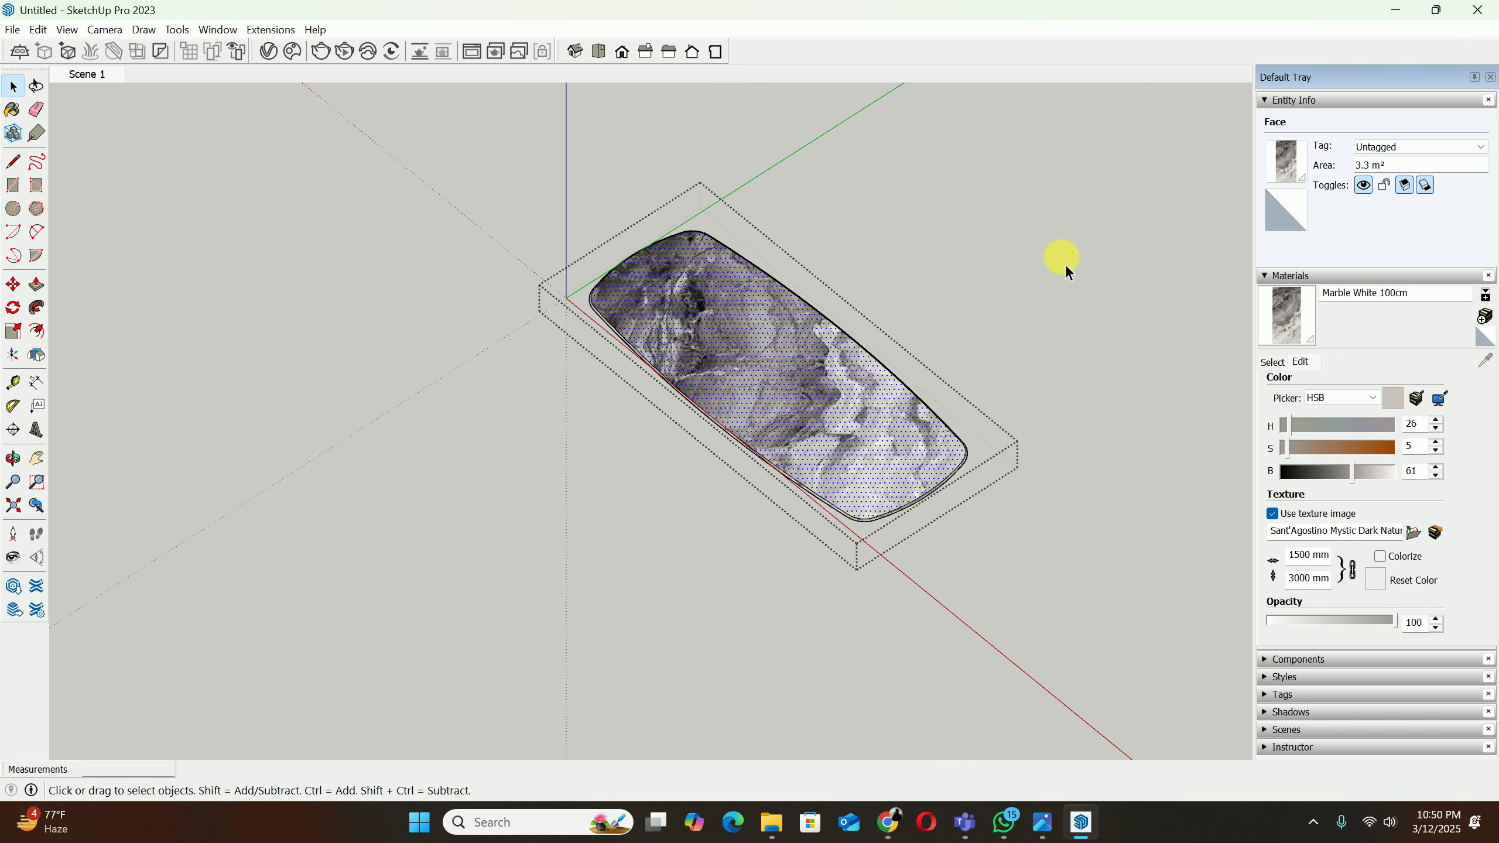
left_click(980, 490)
Step: Open the tabletop group, sample its marble material and paint it onto the underside
middle_click_drag(980, 490, 928, 348)
scroll(827, 388, "up", 3)
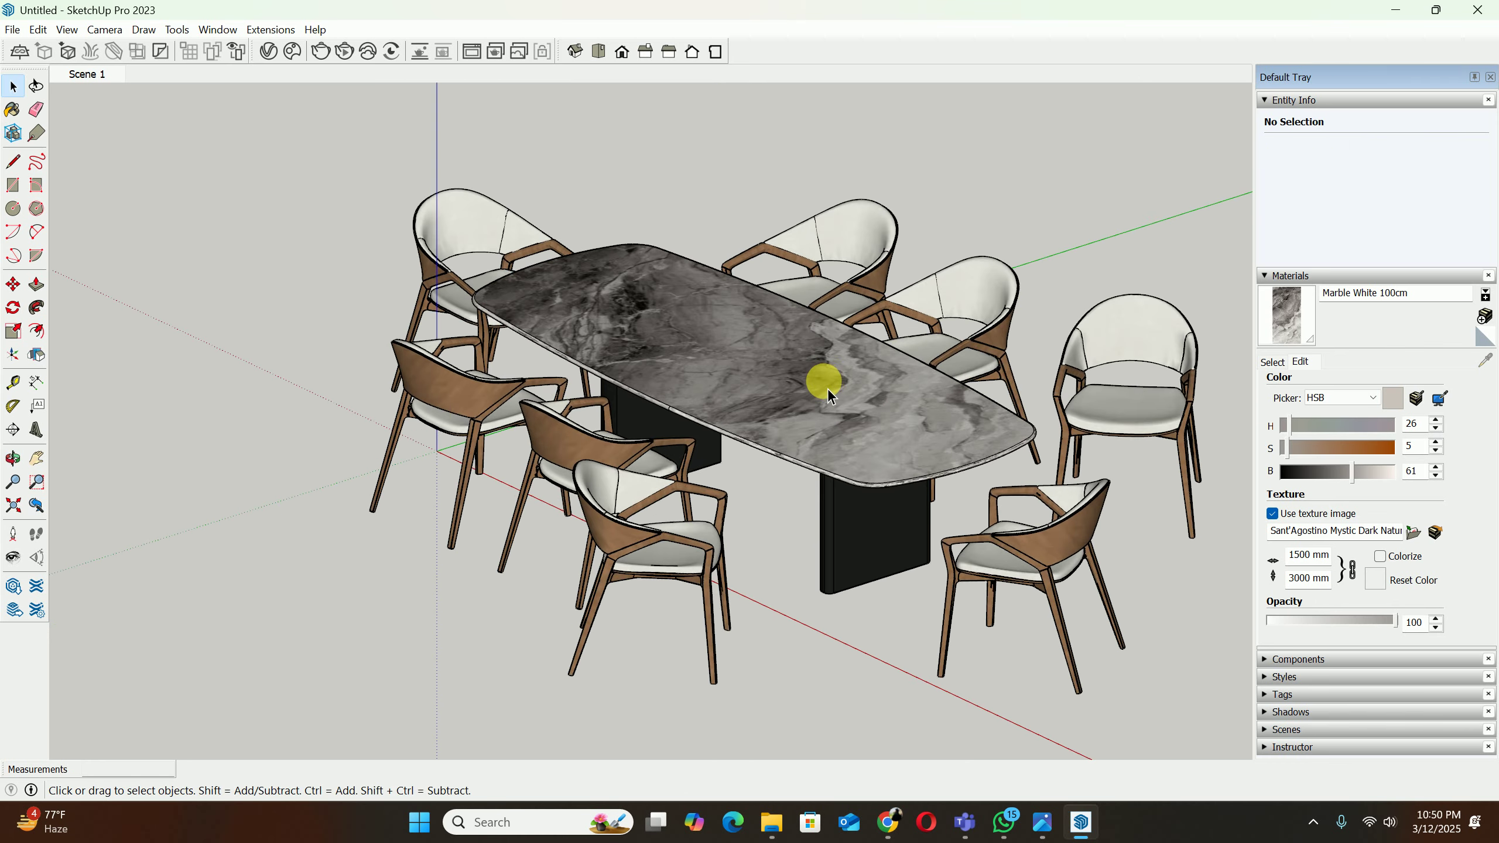
mouse_move(826, 388)
middle_mouse_down()
mouse_move(829, 433)
mouse_move(848, 438)
mouse_move(830, 185)
mouse_move(829, 488)
mouse_move(846, 194)
middle_mouse_up()
double_click(858, 463)
key("b")
left_click(832, 484, "alt")
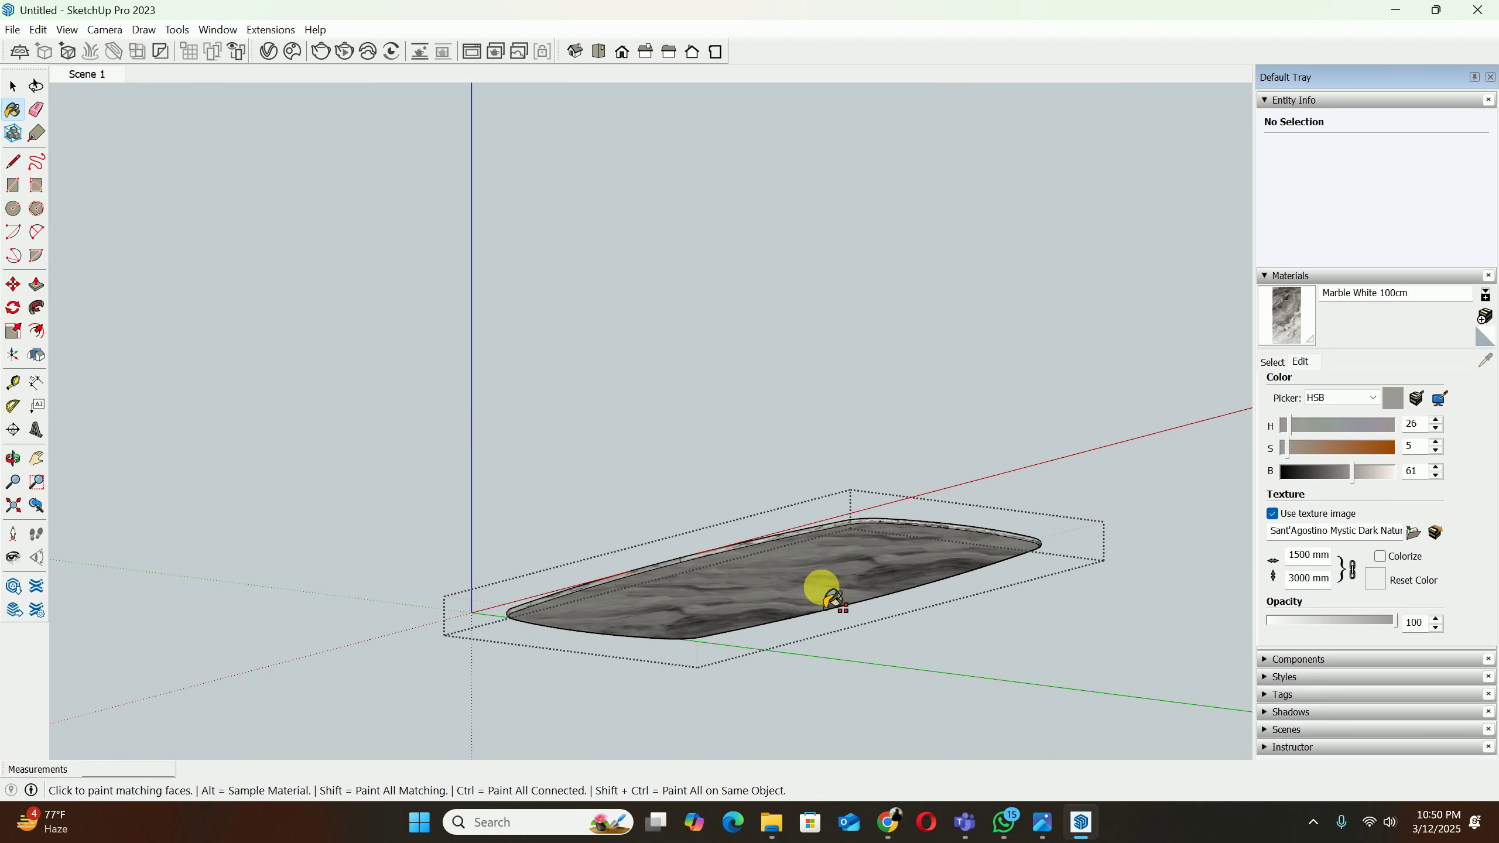
left_click(826, 584)
middle_click_drag(820, 575, 1002, 480)
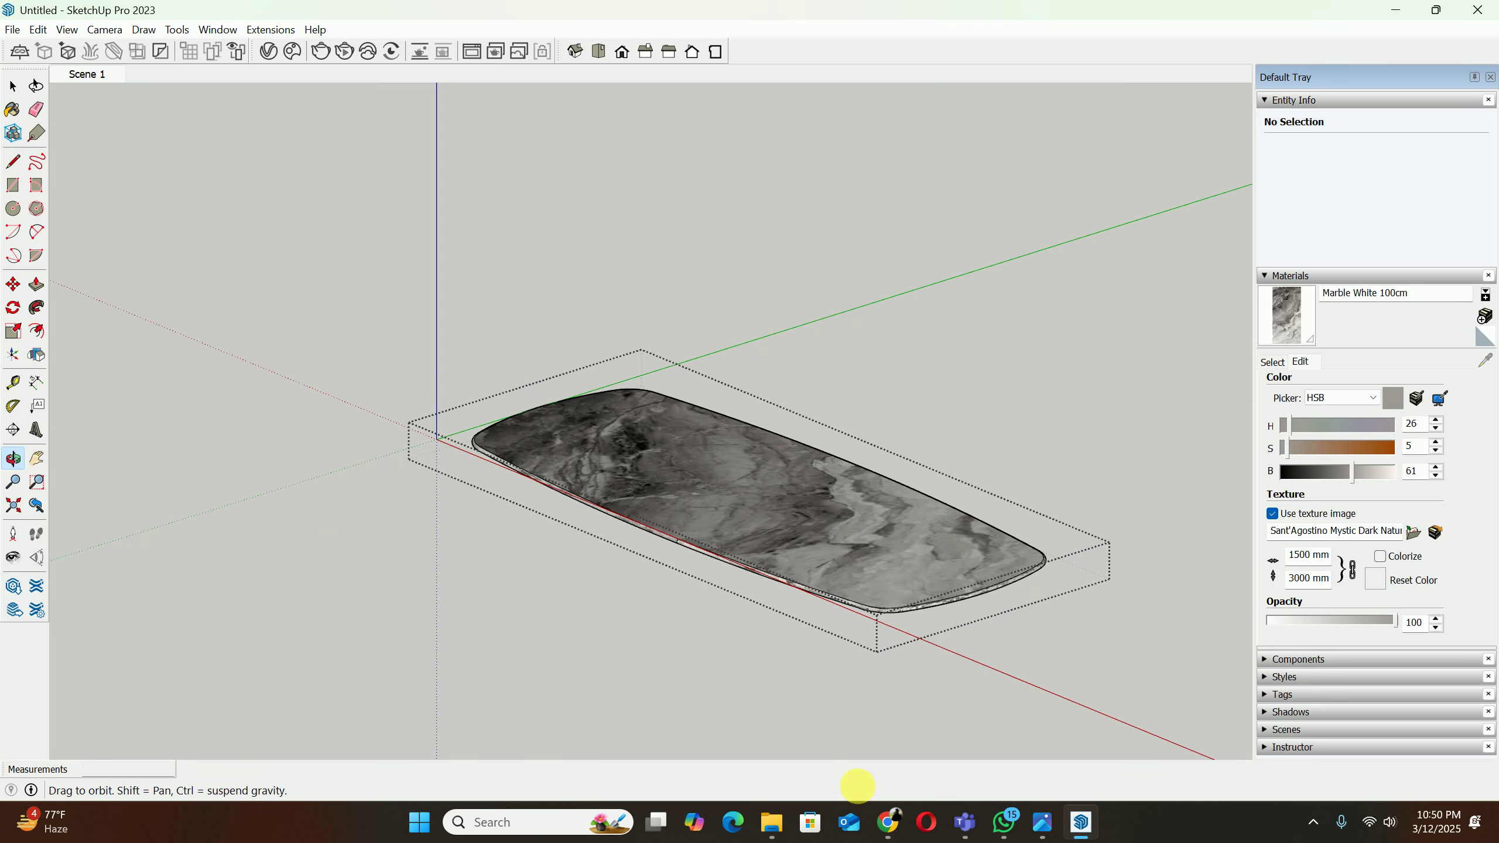
Step: Leave the tabletop group and restore the Scene 1 view
left_click(1004, 483)
middle_click_drag(1019, 409, 723, 395)
left_click(90, 75)
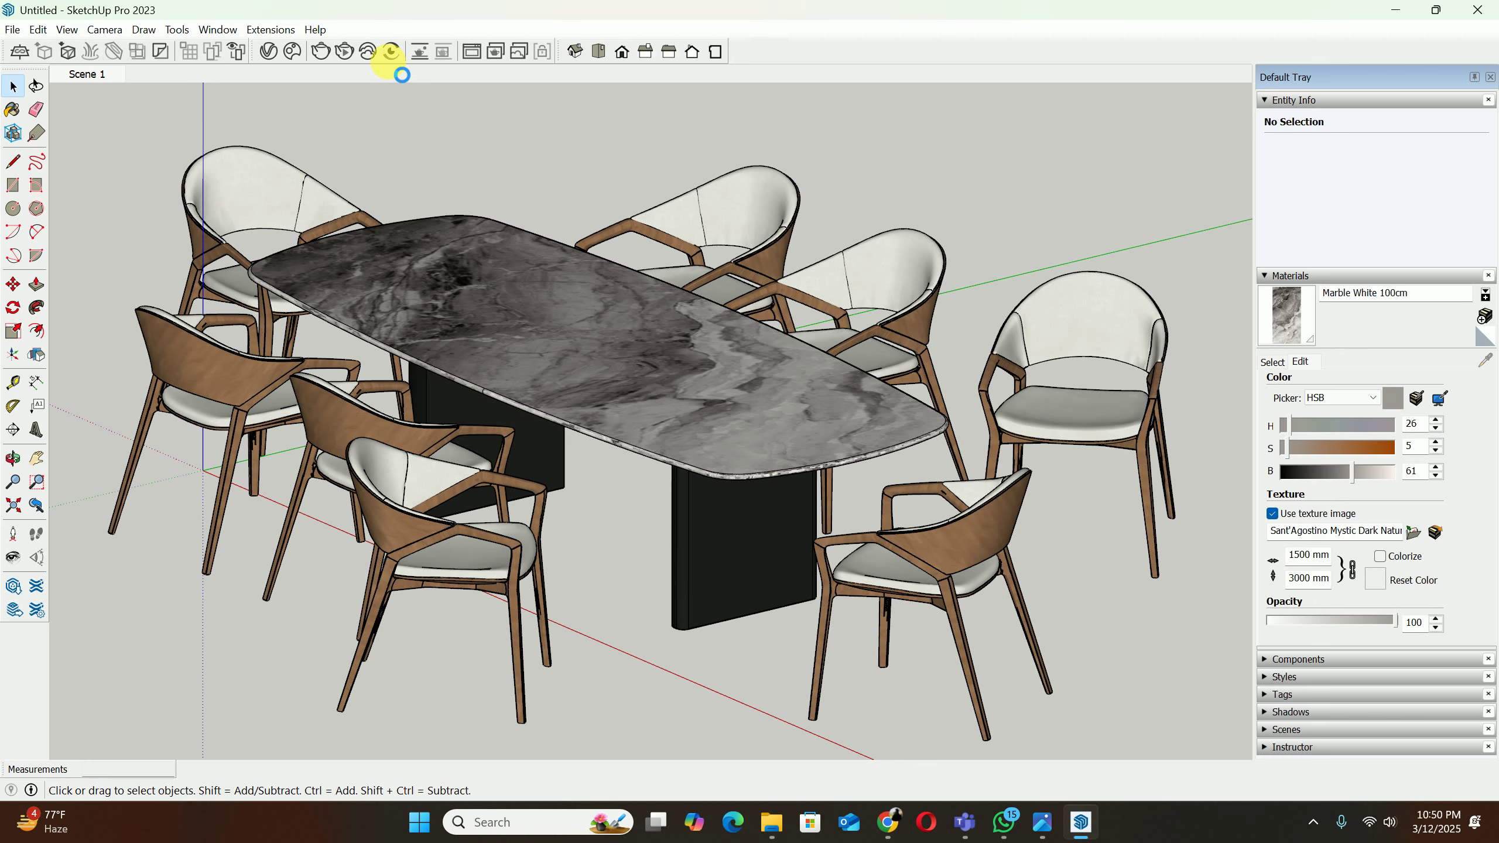
Step: Set the V-Ray render quality to High+, enable the V-Ray denoiser and set the effects update rate to Rapid
left_click(269, 52)
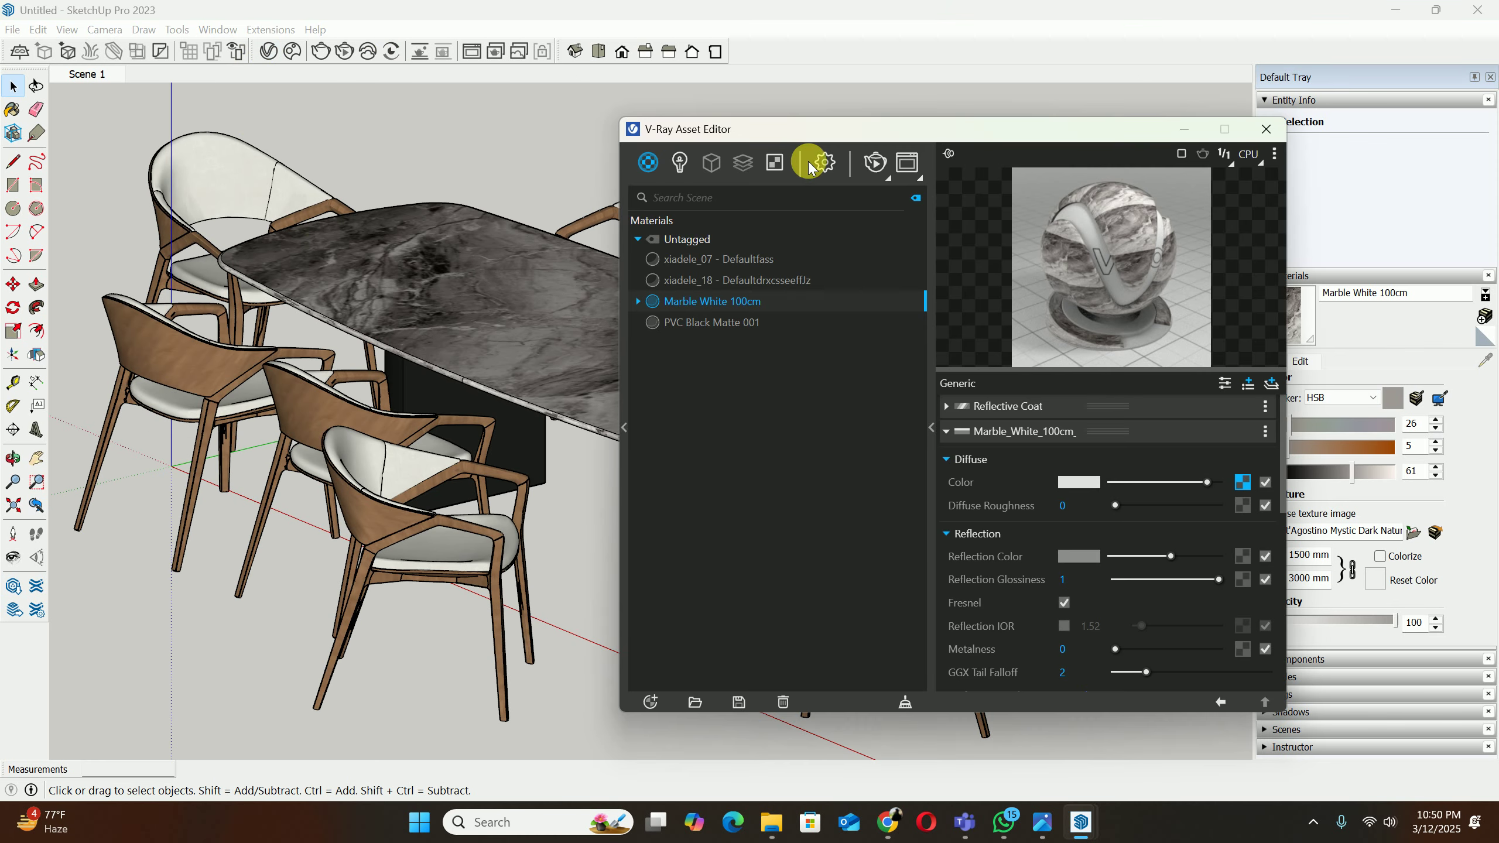
left_click(823, 162)
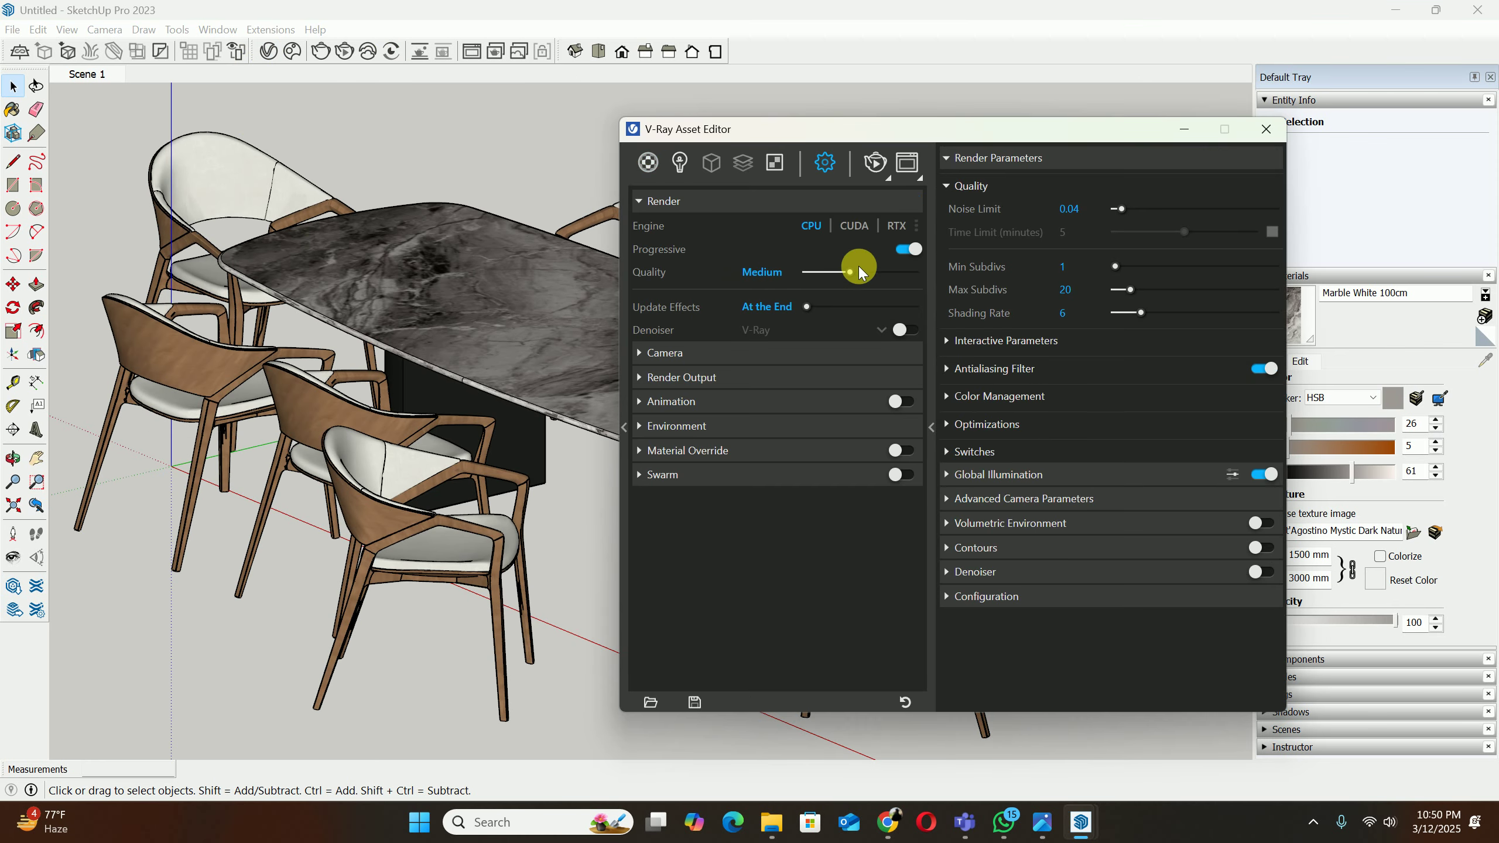
left_click_drag(850, 273, 916, 272)
left_click(907, 329)
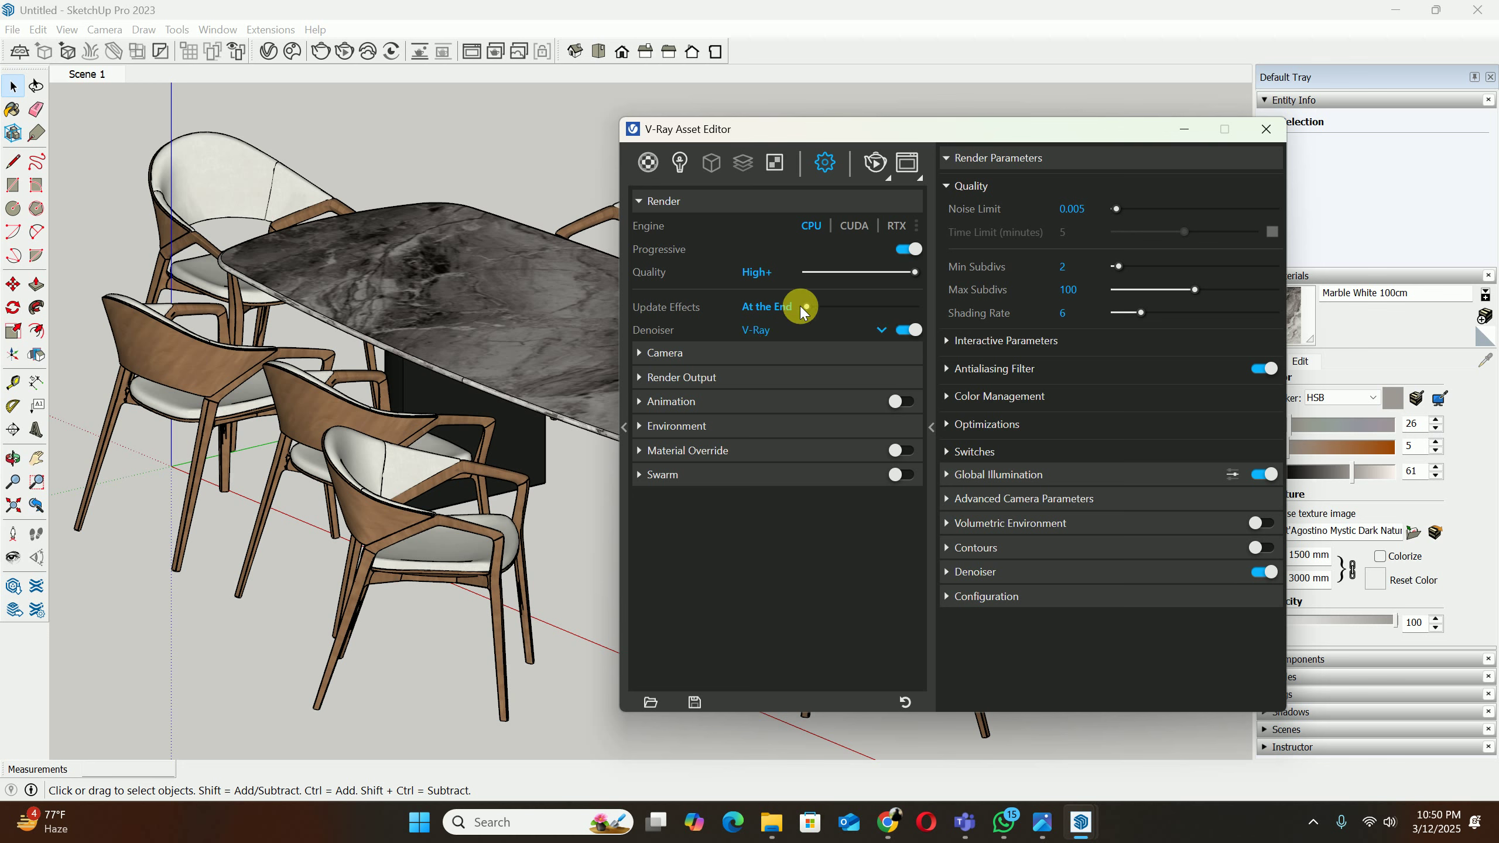
left_click_drag(804, 306, 917, 307)
Step: Enable the safe frame with a 2000 x 1125 image size in the render output and switch the render engine to RTX
left_click(678, 377)
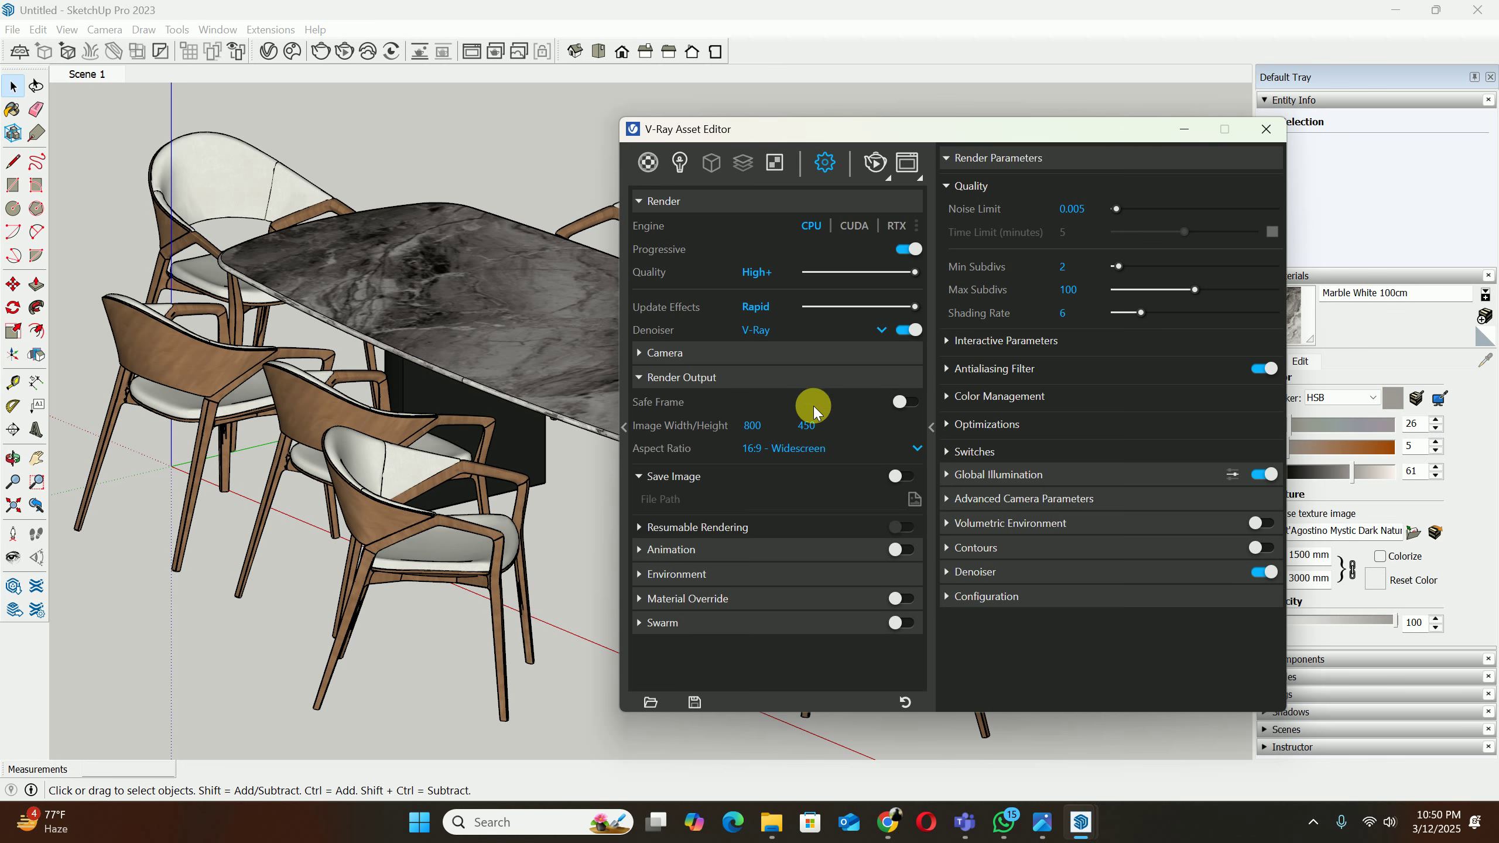
left_click(903, 402)
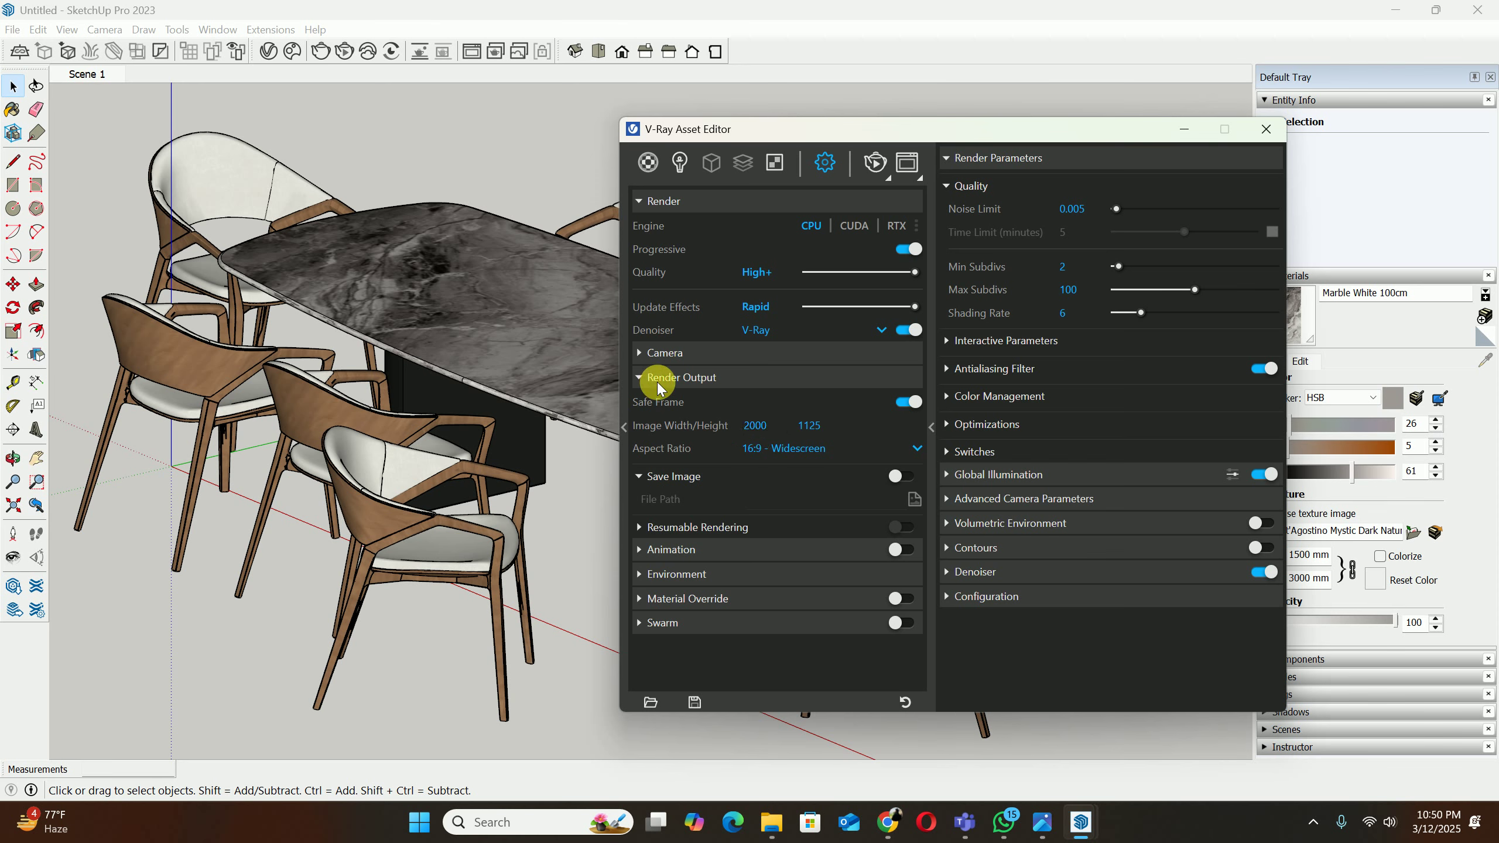
left_click(684, 377)
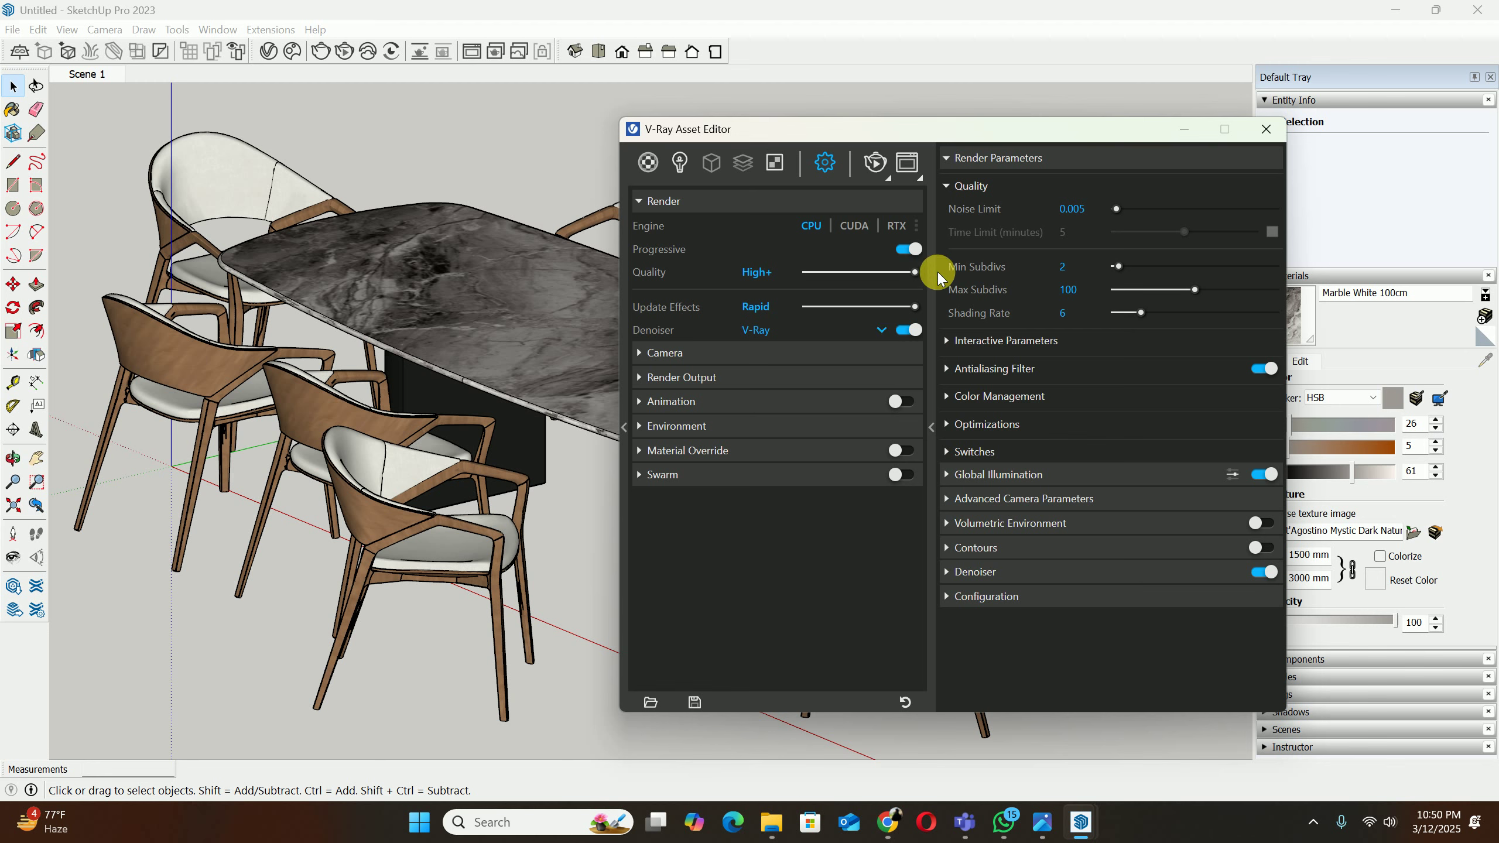
left_click(896, 226)
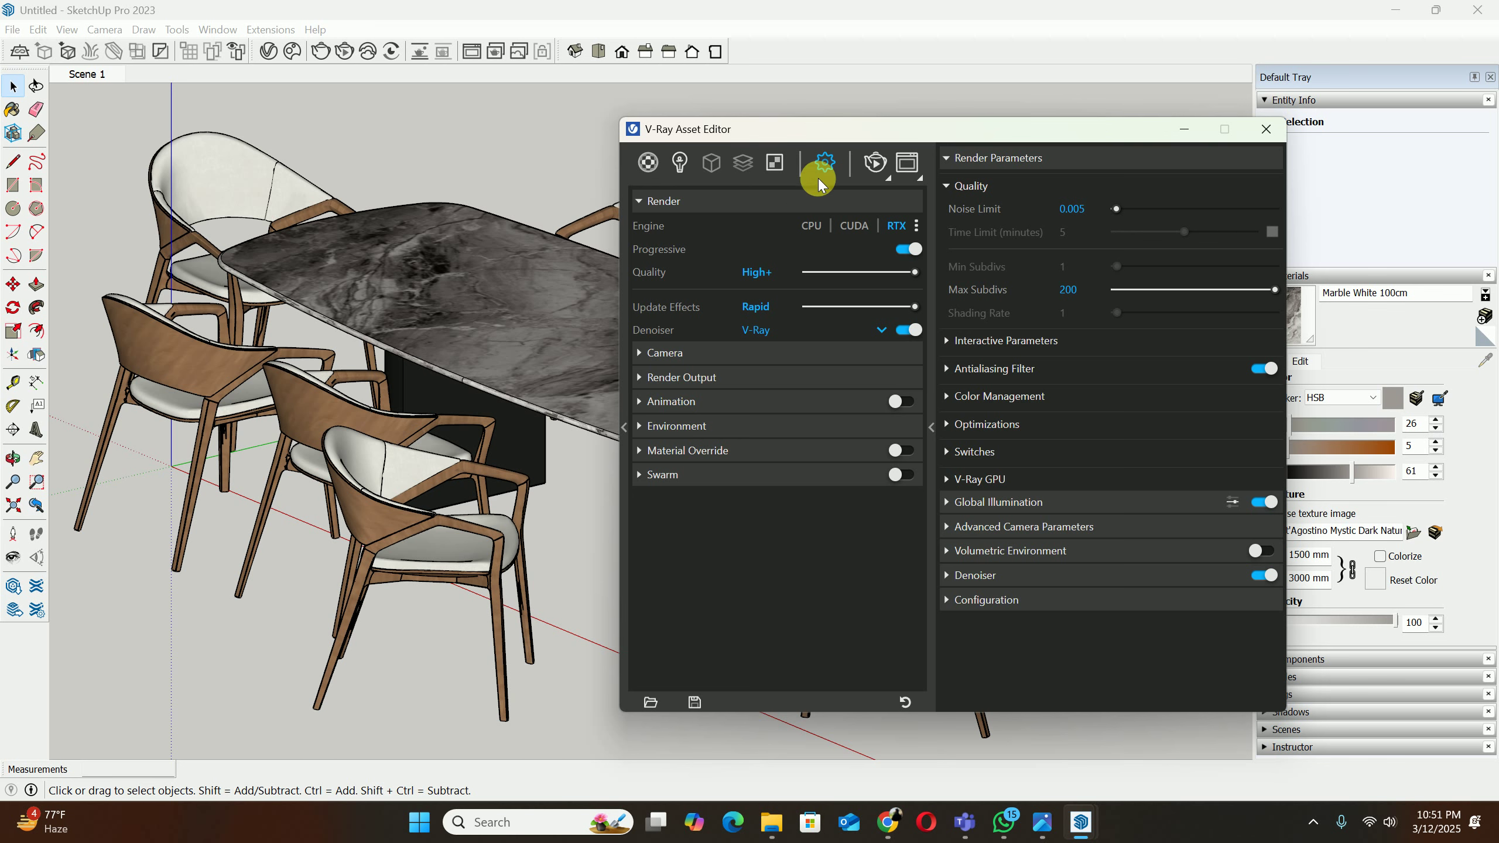
Step: Check the SunLight's parameters in the V-Ray lights list and close the asset editor
left_click(682, 178)
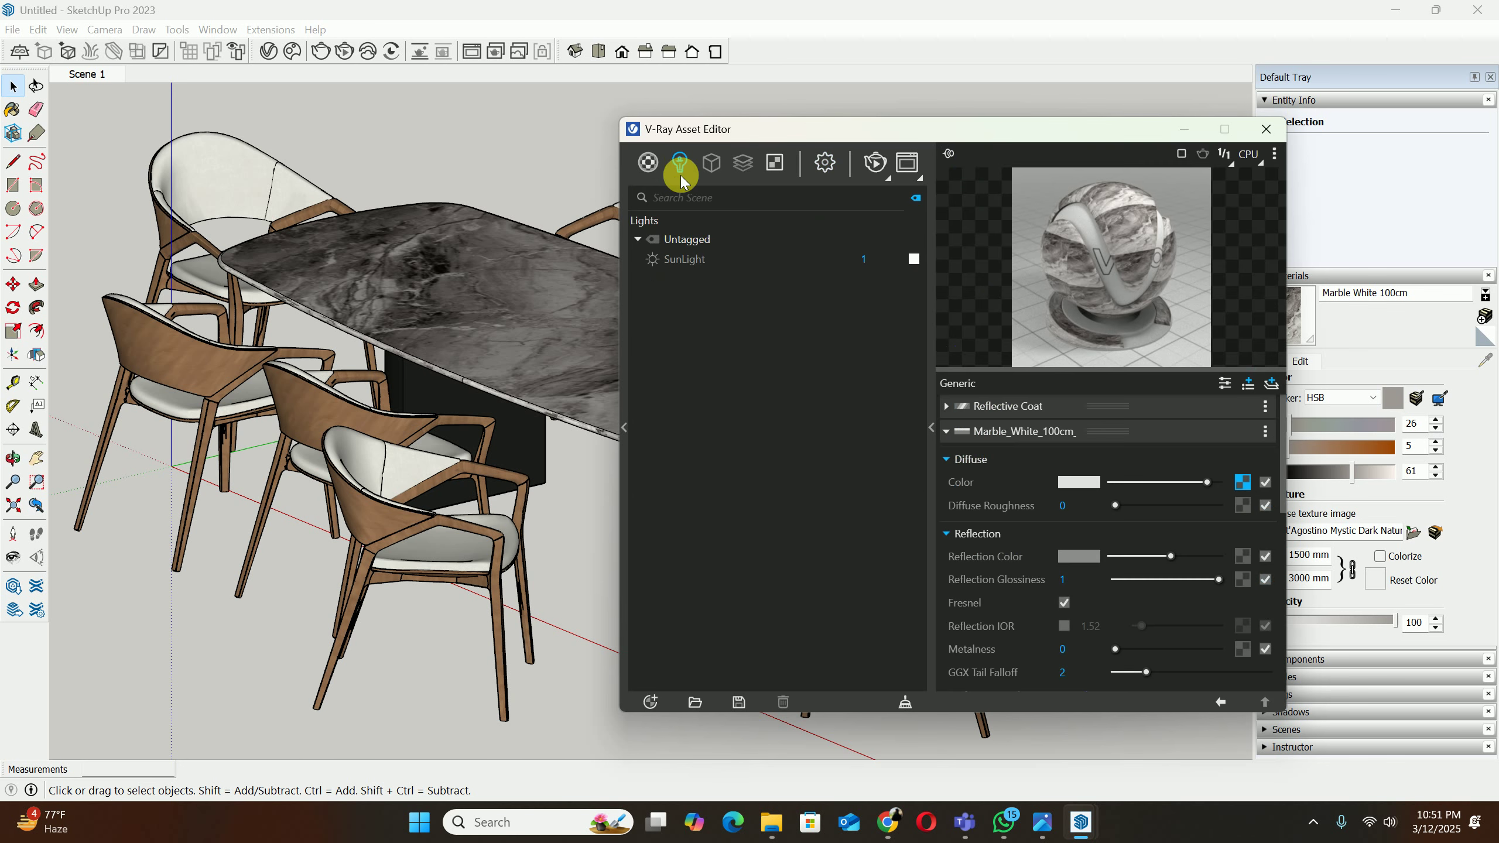
left_click(684, 260)
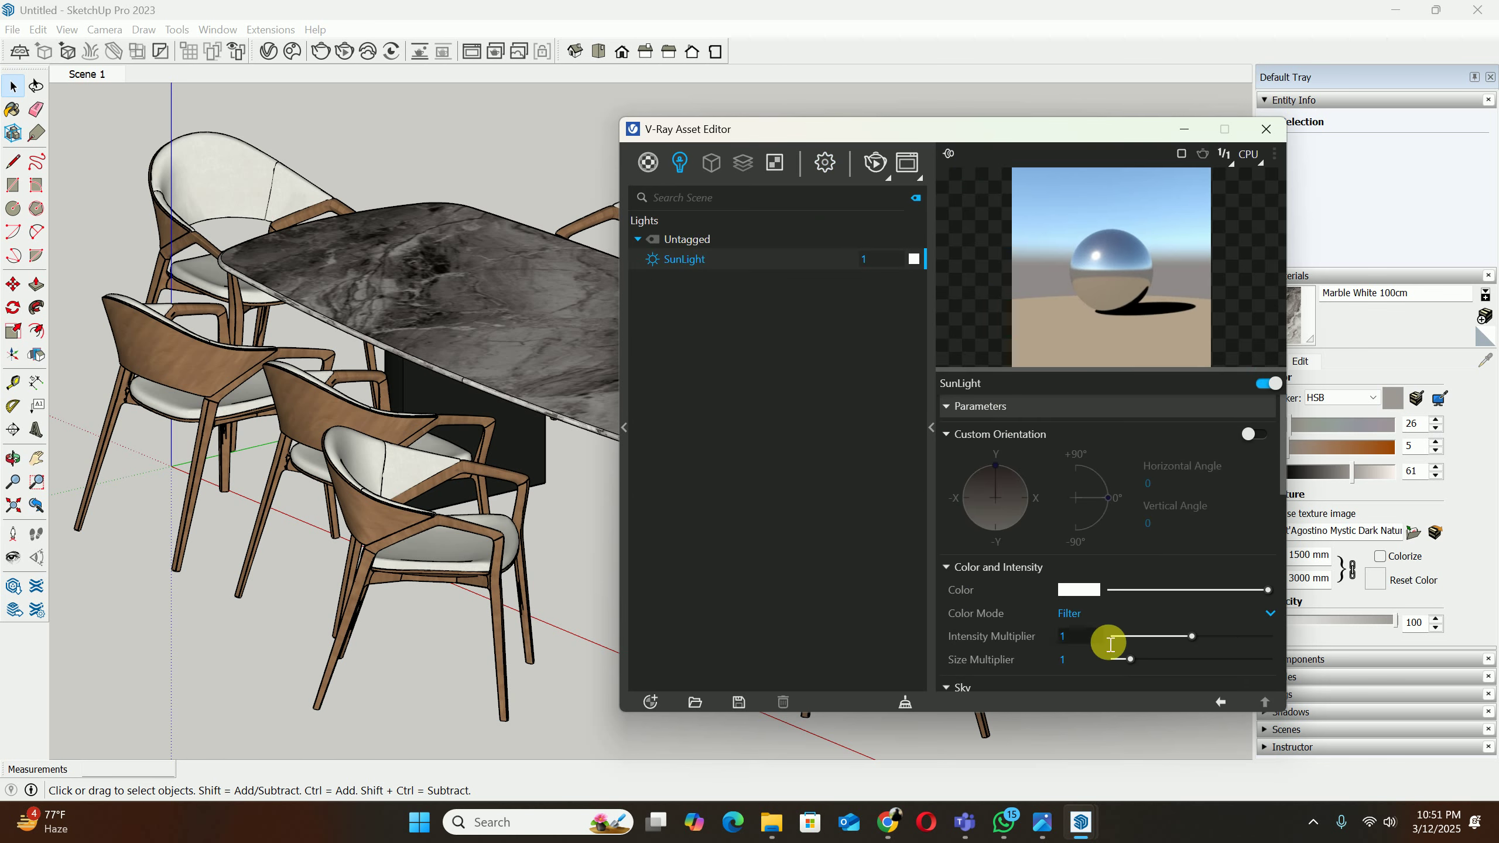
left_click(1264, 130)
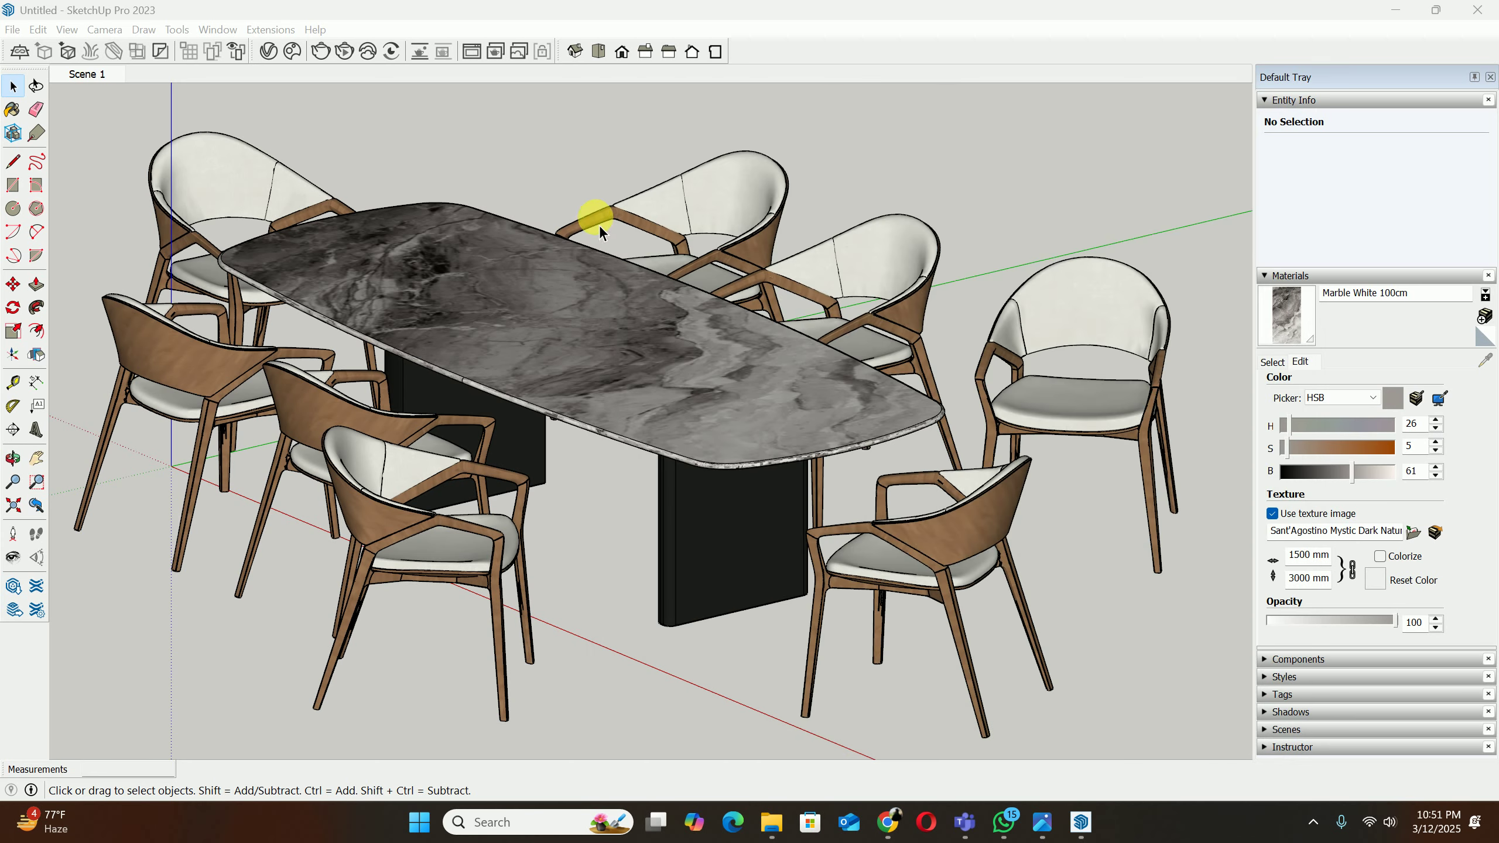
Step: Orbit slightly around the dining set, render it with V-Ray, inspect the marble tabletop up close and close the frame buffer
middle_click_drag(599, 224, 481, 131)
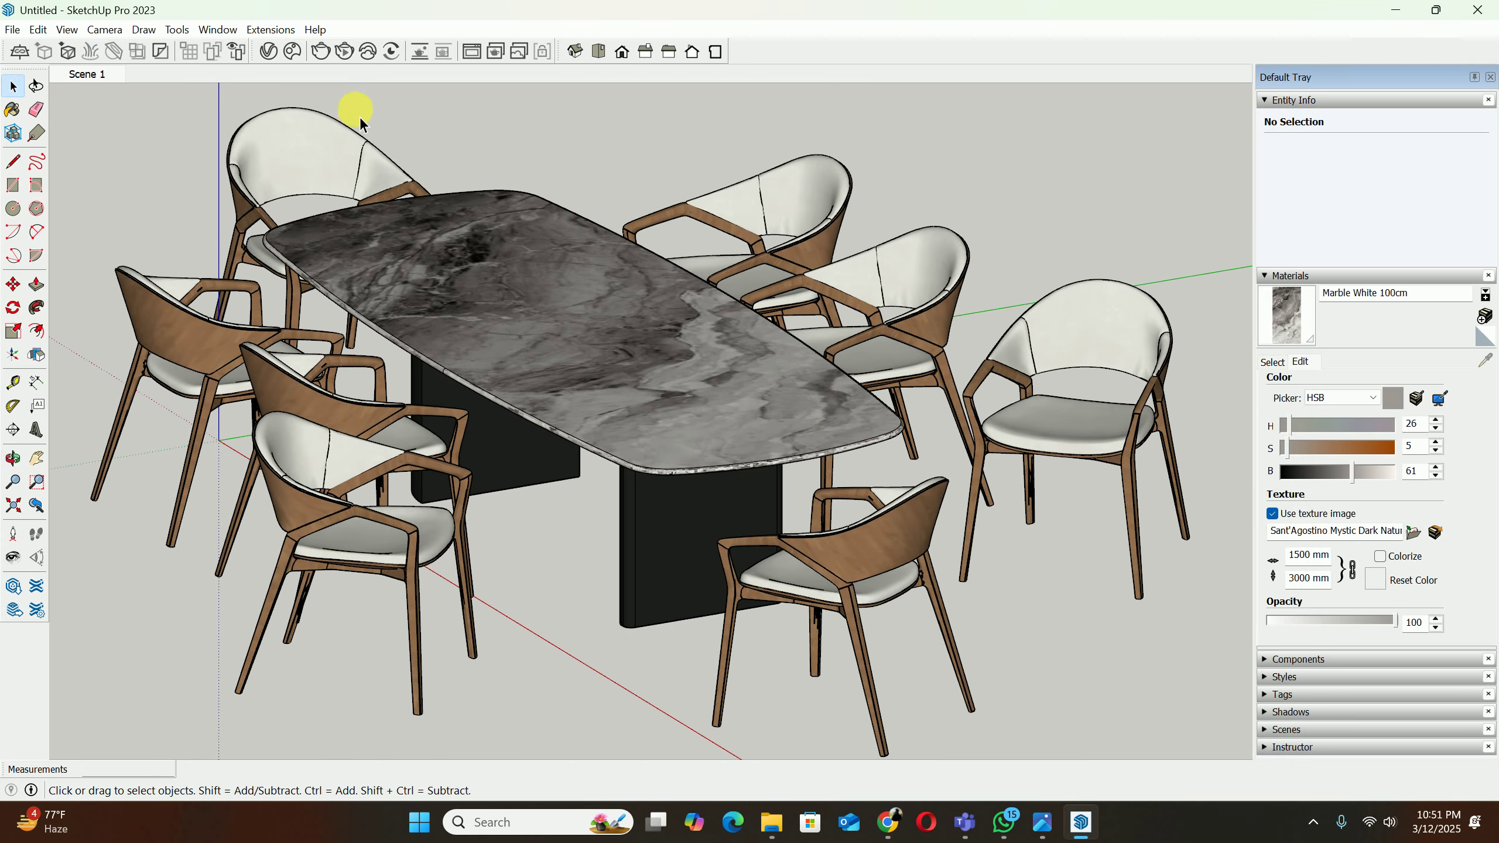
middle_click_drag(359, 116, 314, 82)
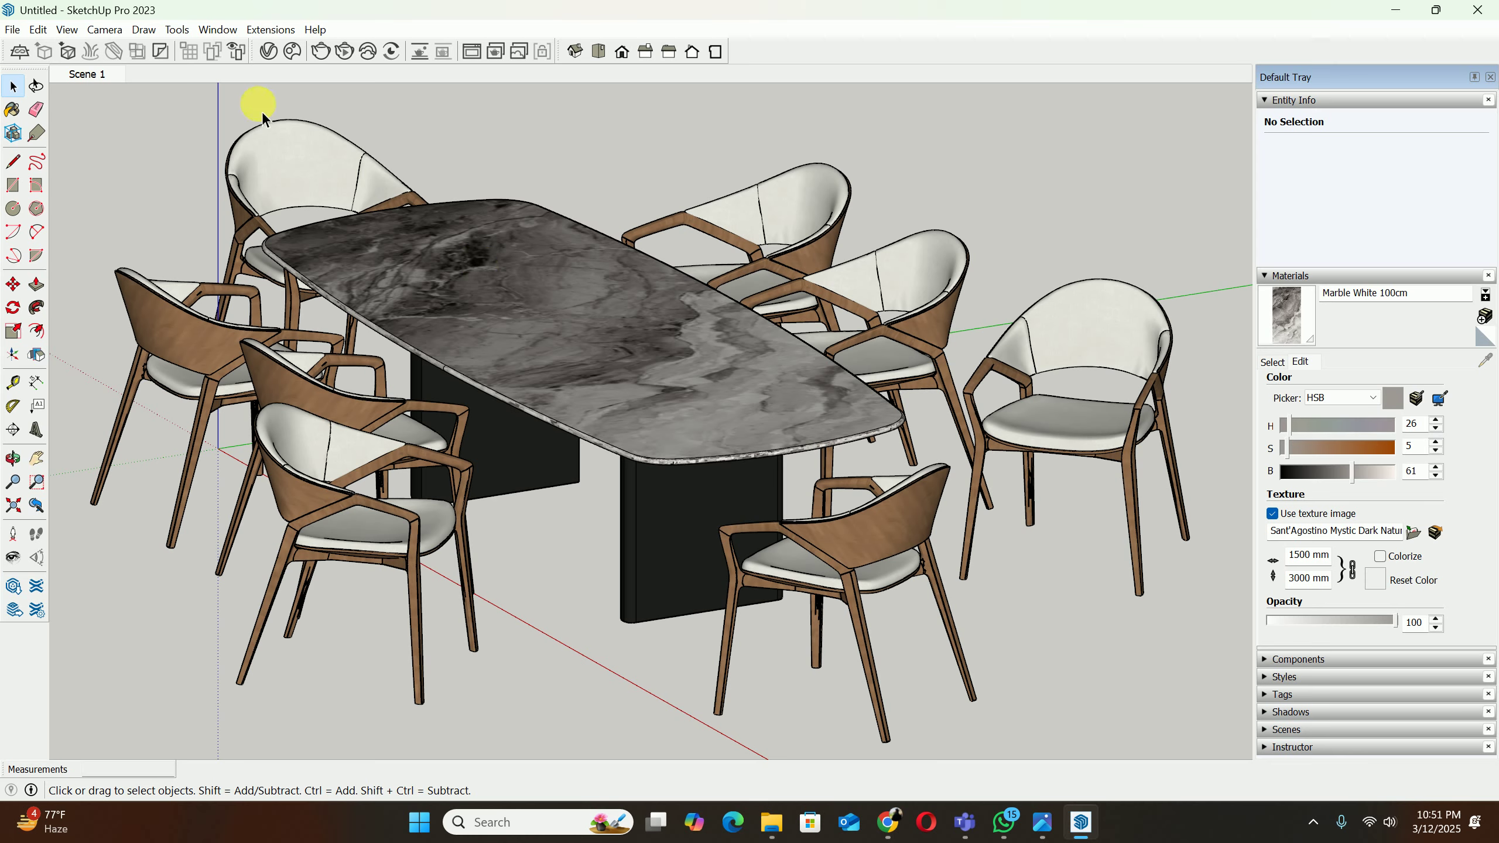
left_click(344, 52)
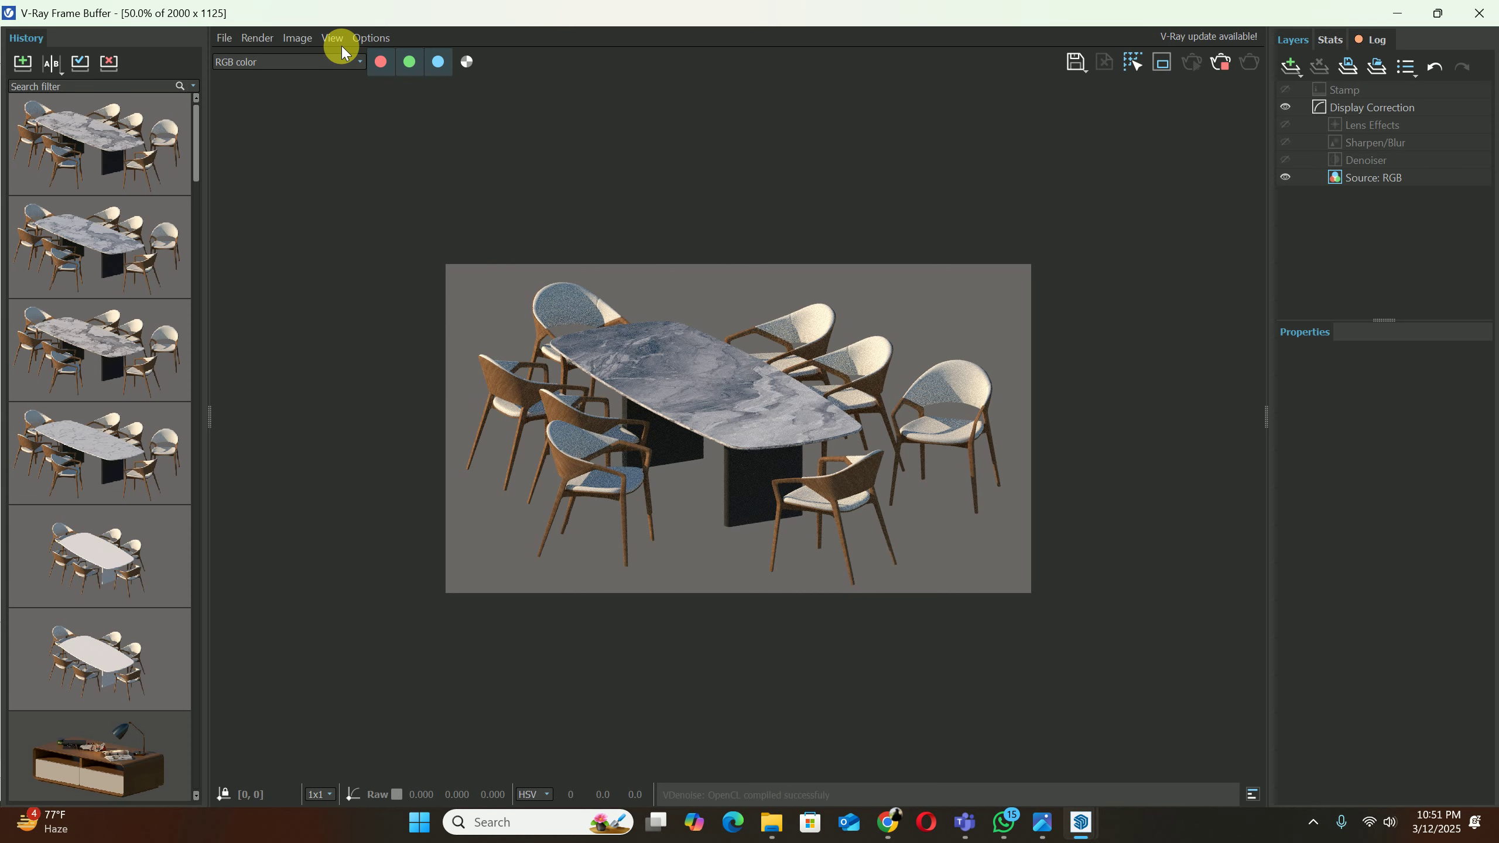
scroll(712, 354, "up", 1)
scroll(795, 435, "up", 1)
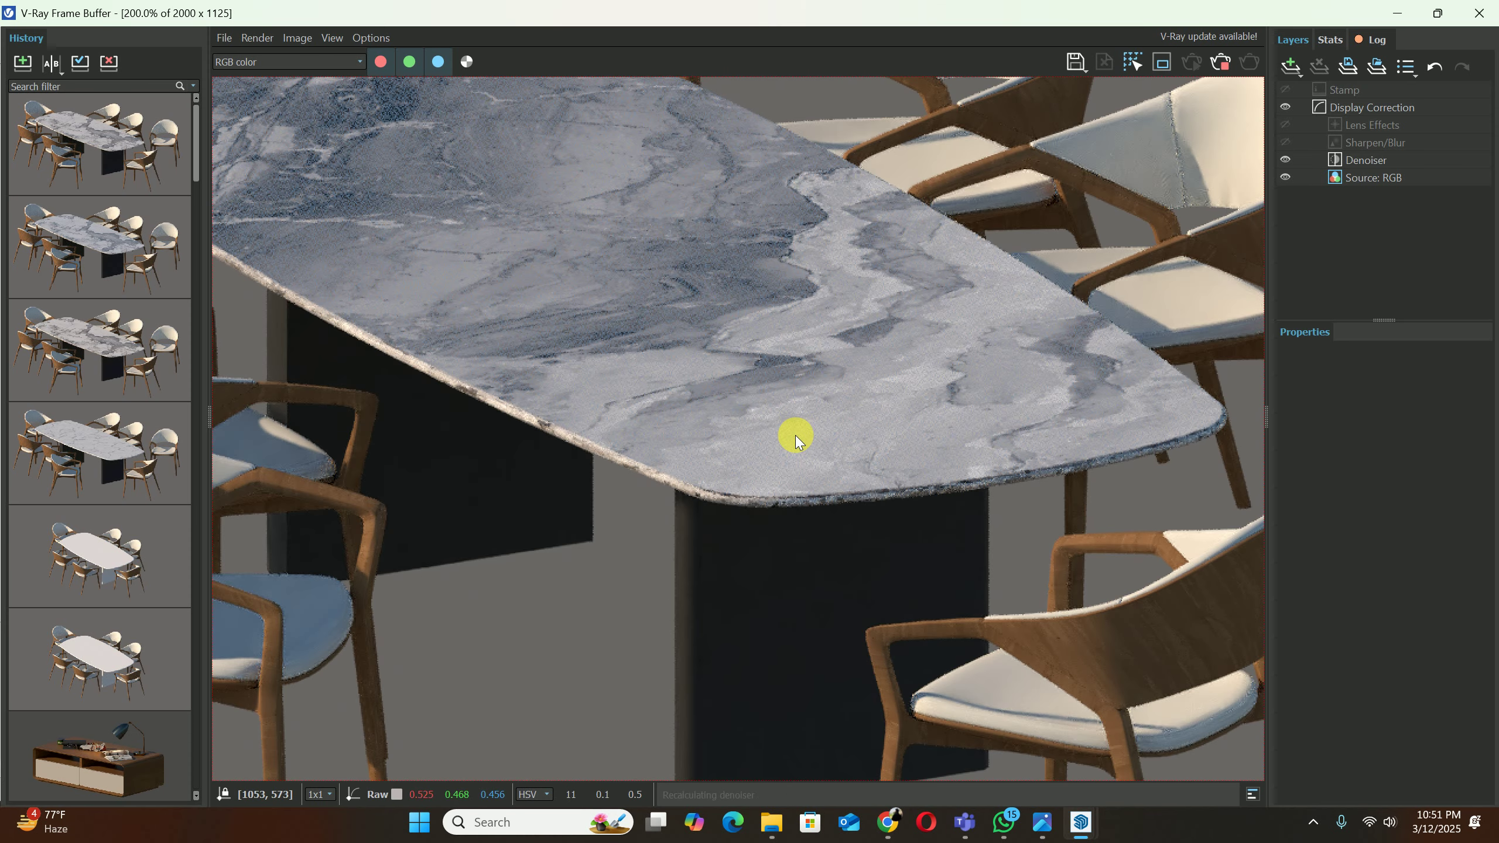
scroll(795, 436, "down", 2)
scroll(784, 422, "up", 1)
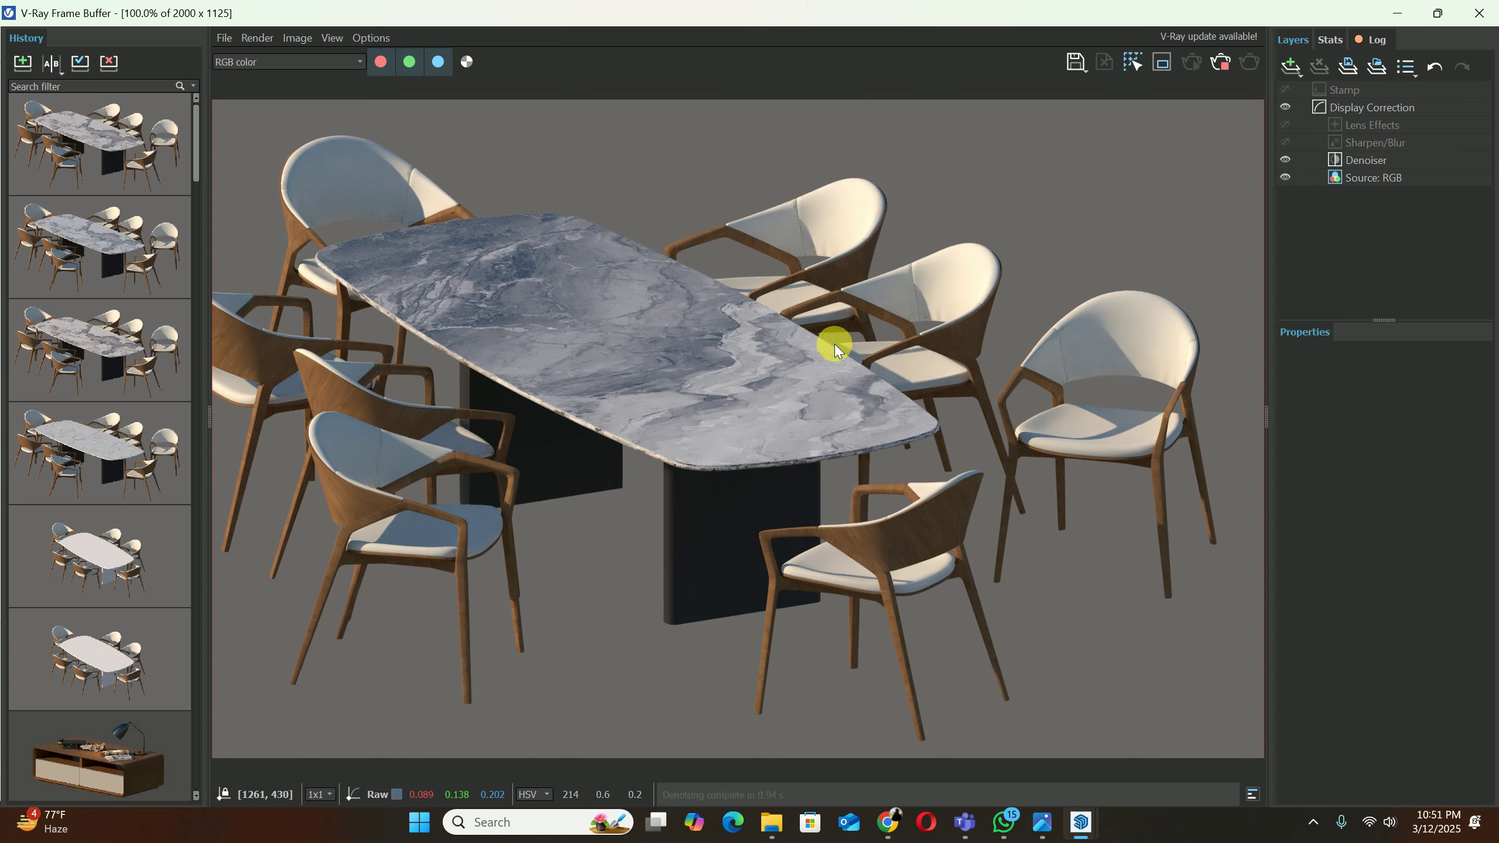
left_click(1479, 13)
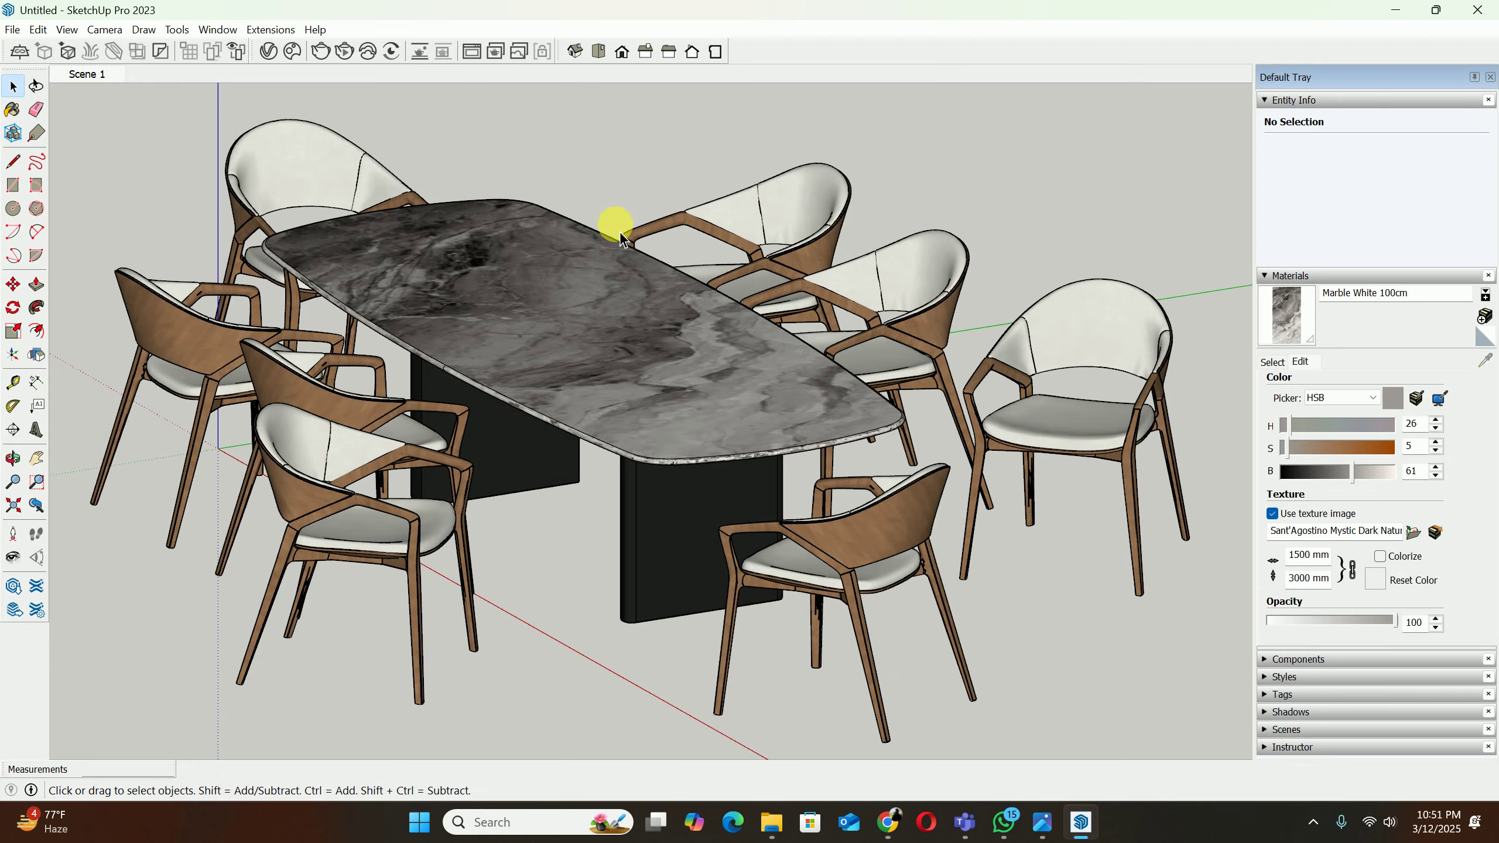
Step: Open the Marble White 100cm material's reflection settings in the V-Ray Asset Editor
left_click(269, 51)
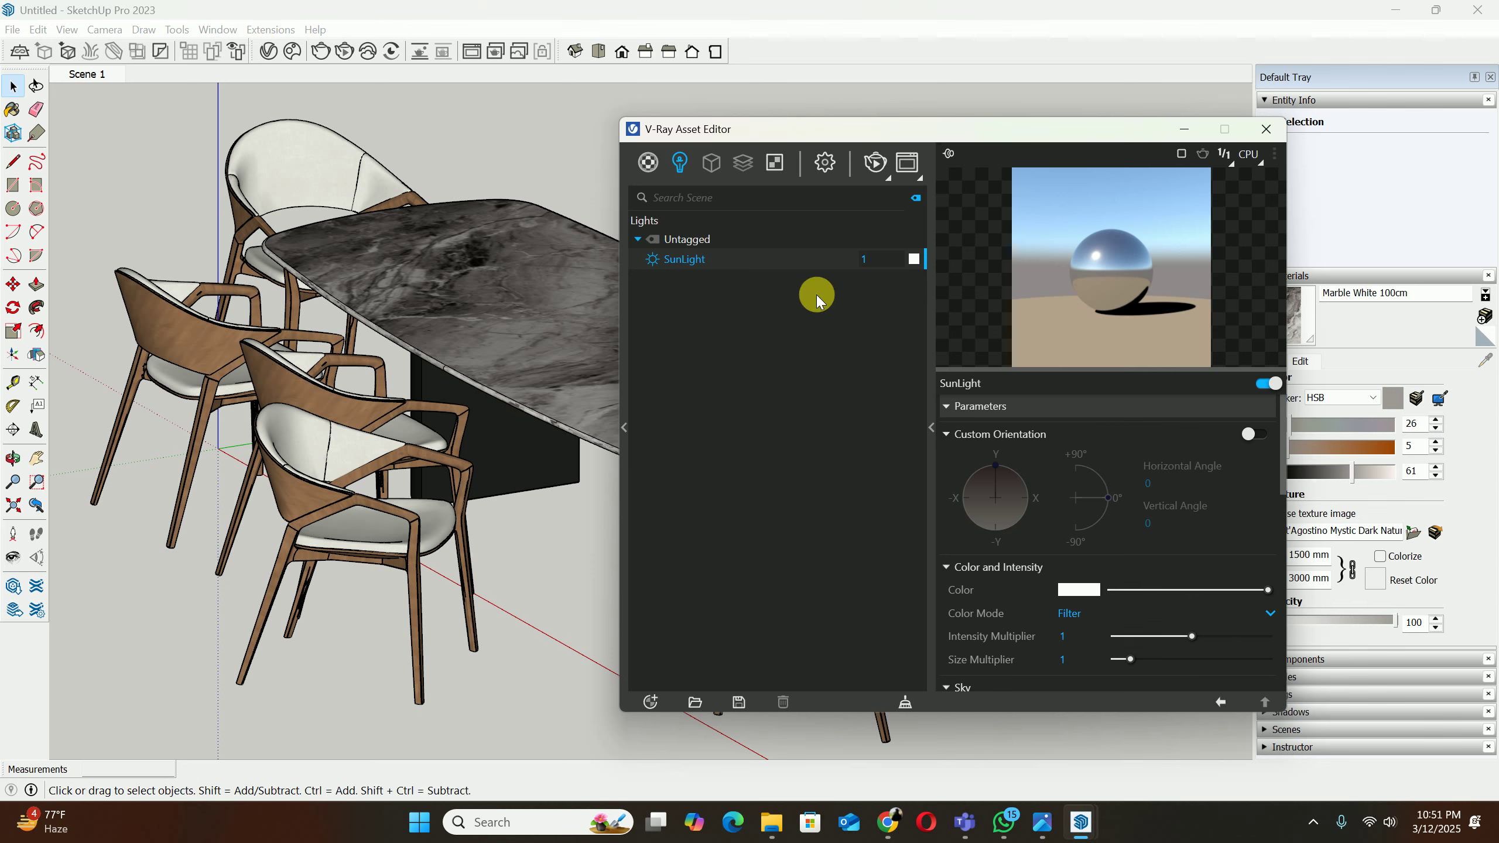
left_click(648, 162)
left_click(692, 288)
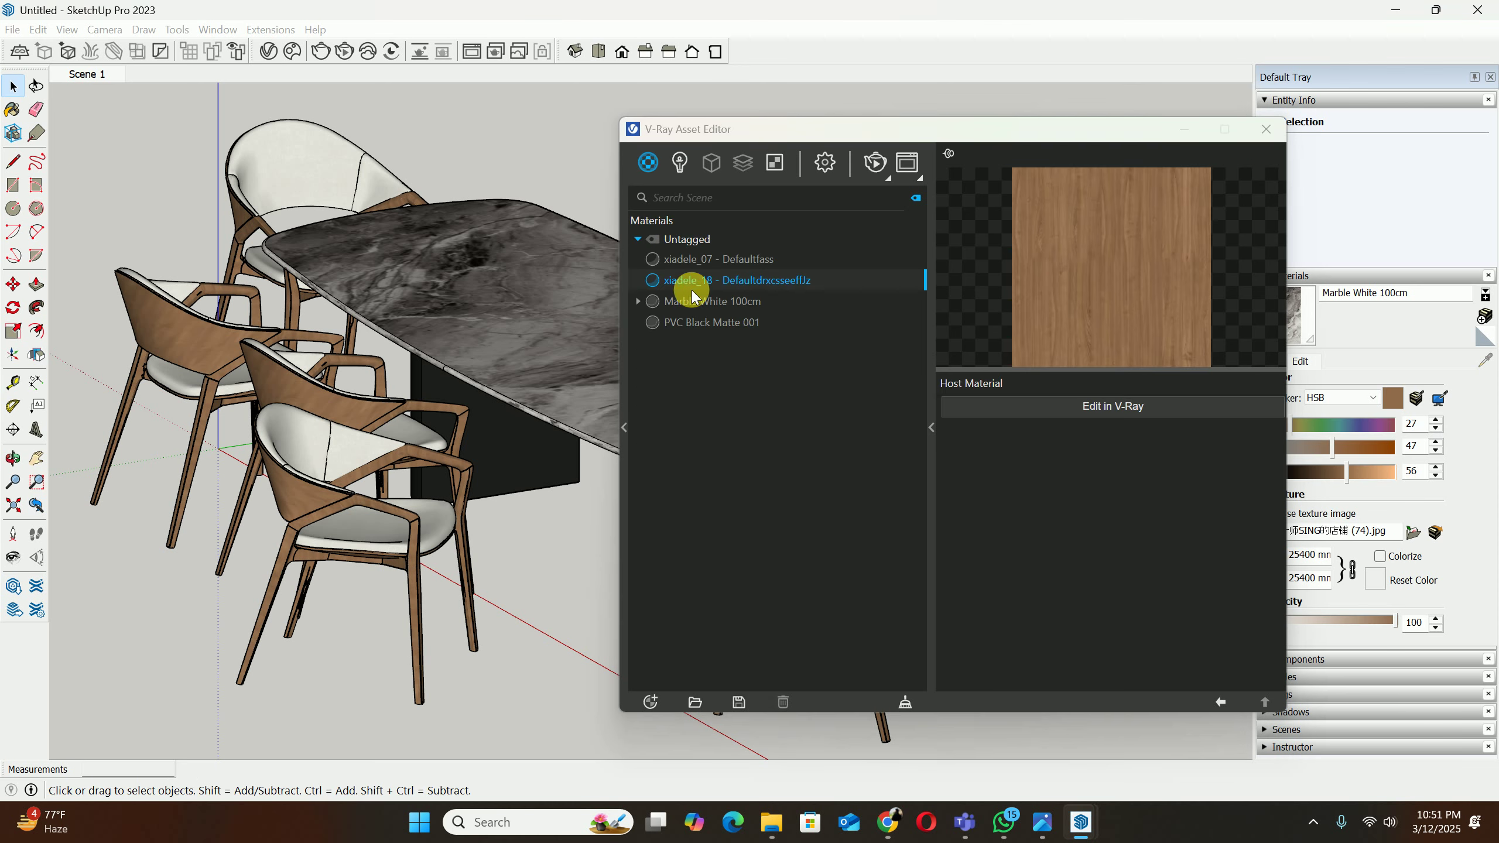
left_click(702, 301)
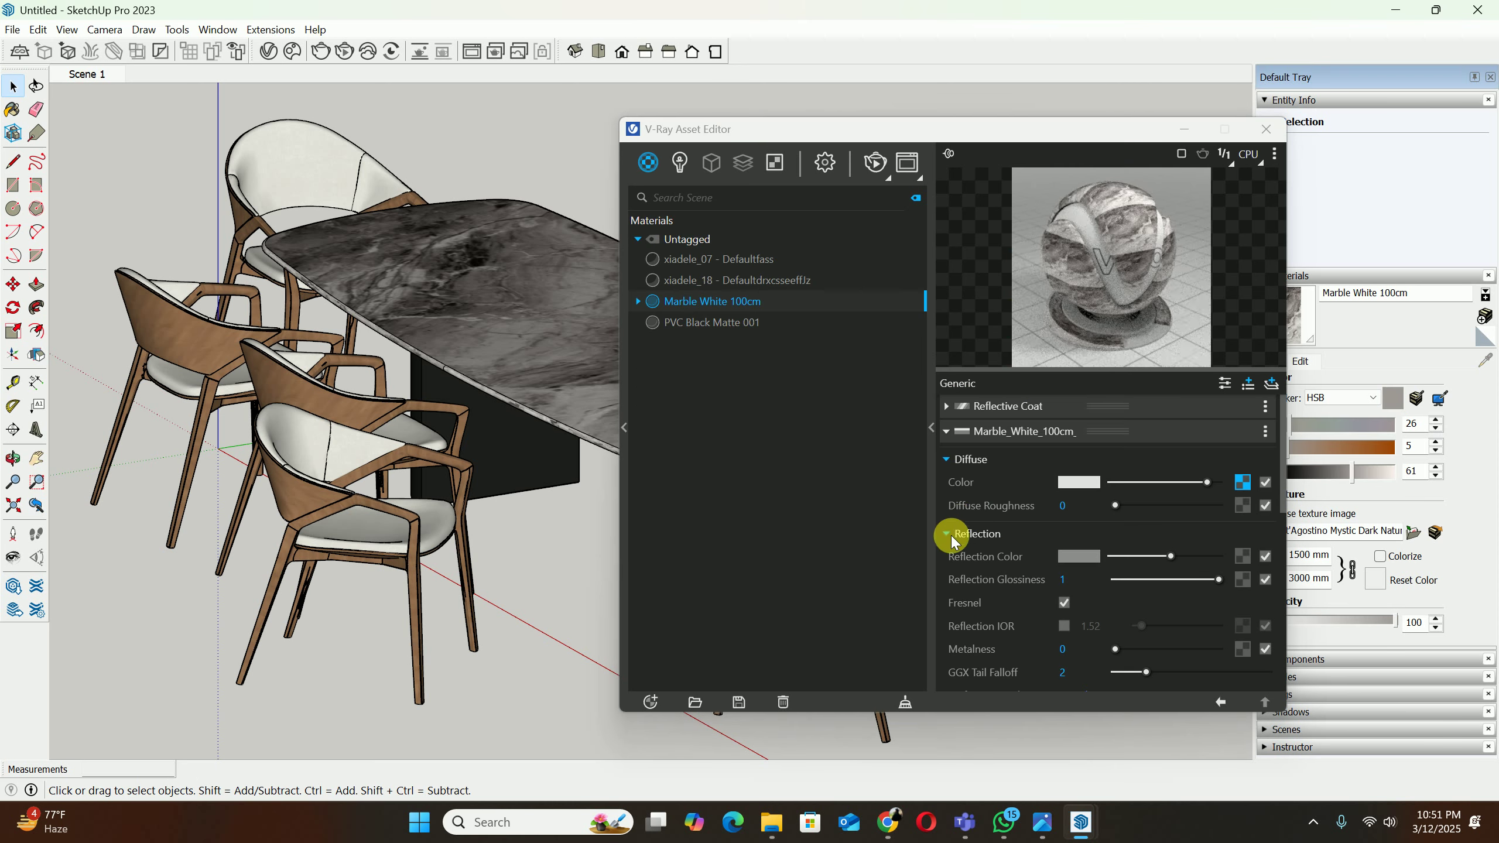
left_click(951, 534)
left_click(951, 532)
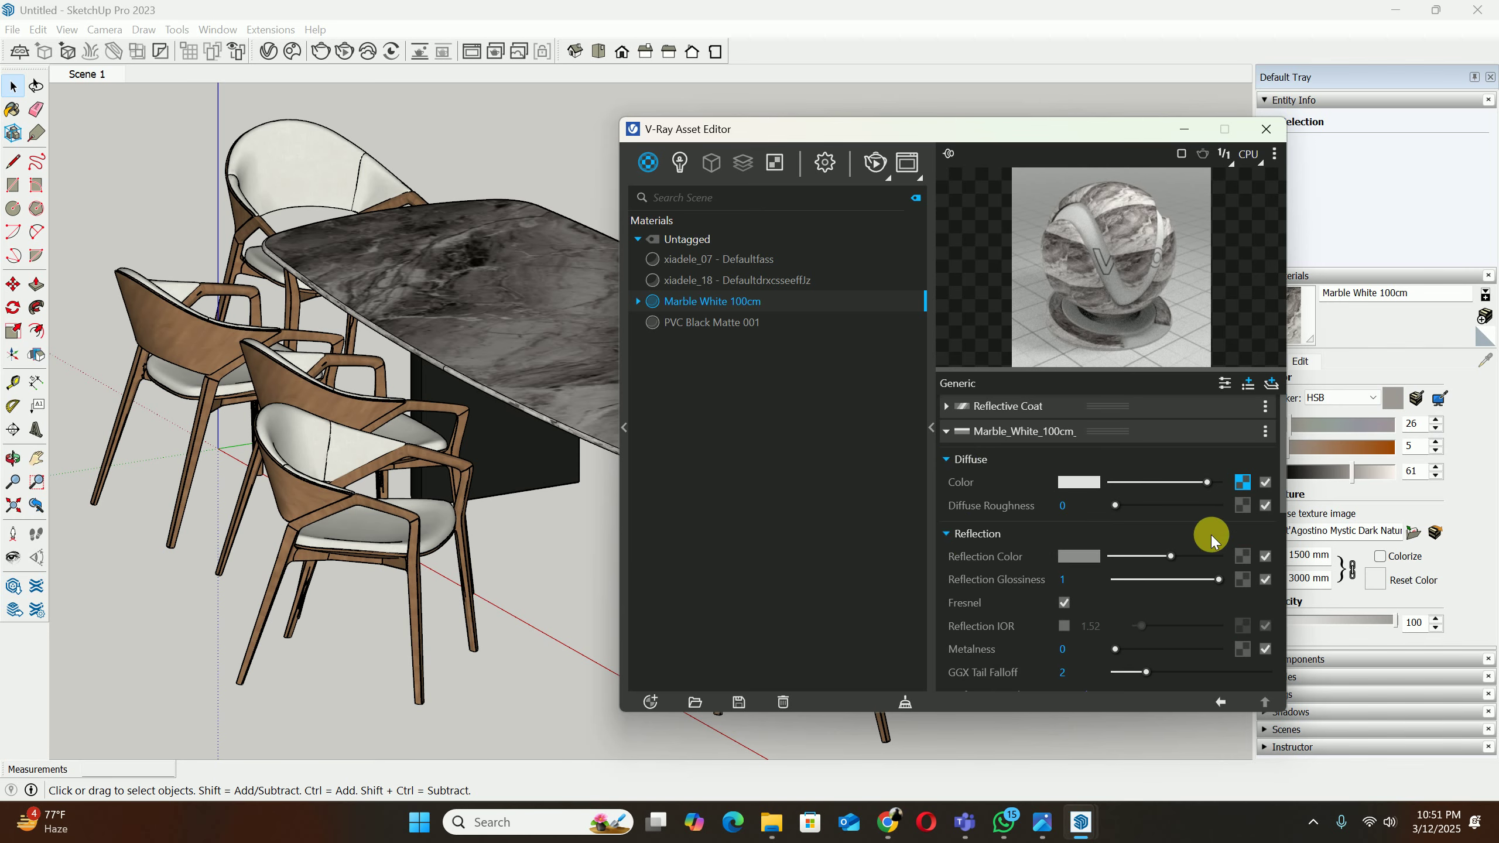
Step: Assign the image Sant'Agostino Mystic Dark Naturale - Cerriva.jpeg from Downloads as a bitmap texture for the marble's reflection color
left_click(1242, 556)
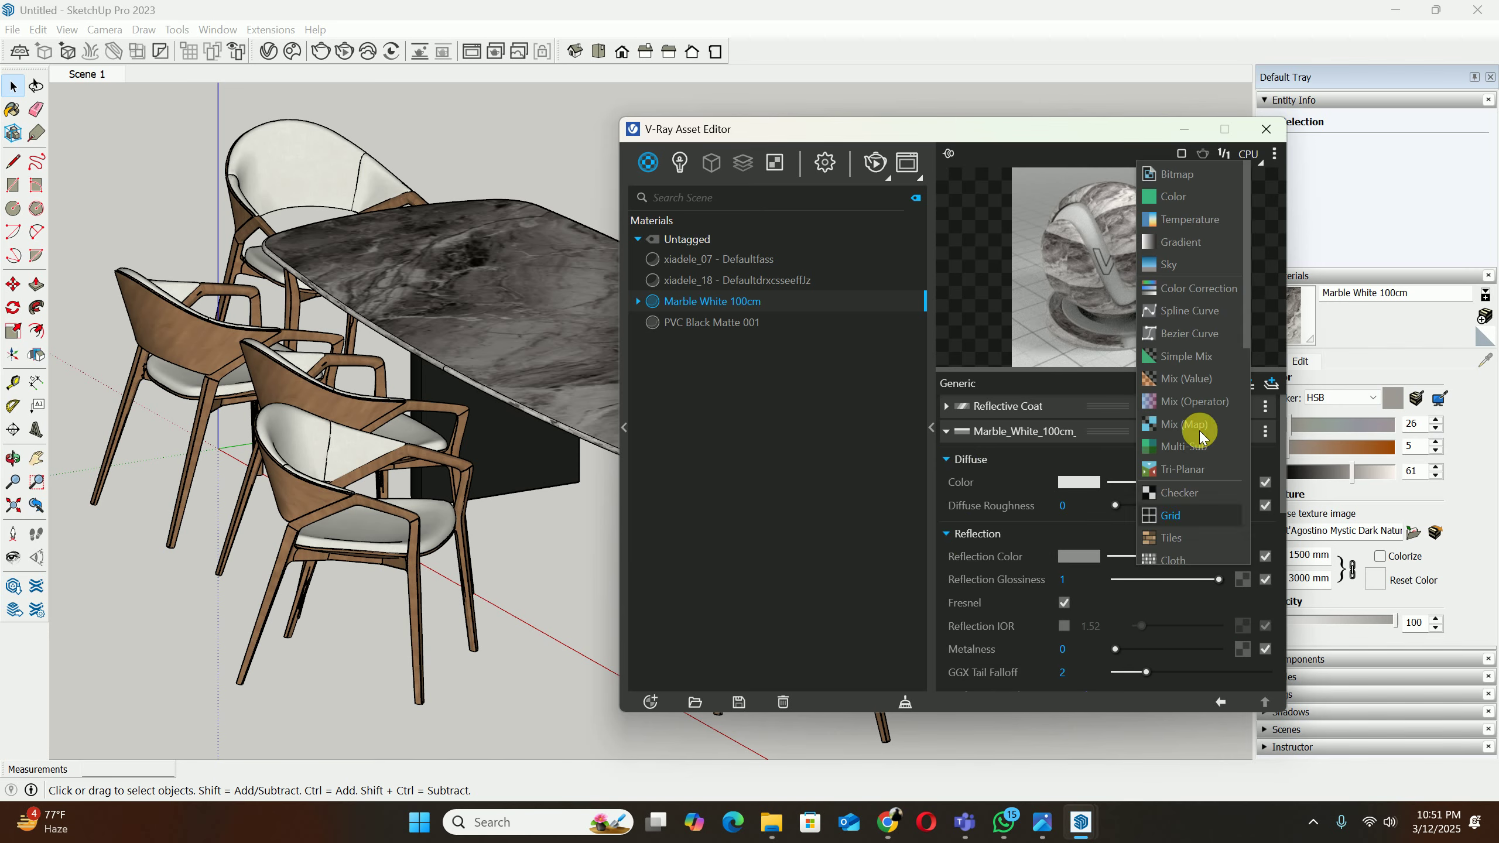
left_click(1178, 180)
scroll(954, 263, "down", 15)
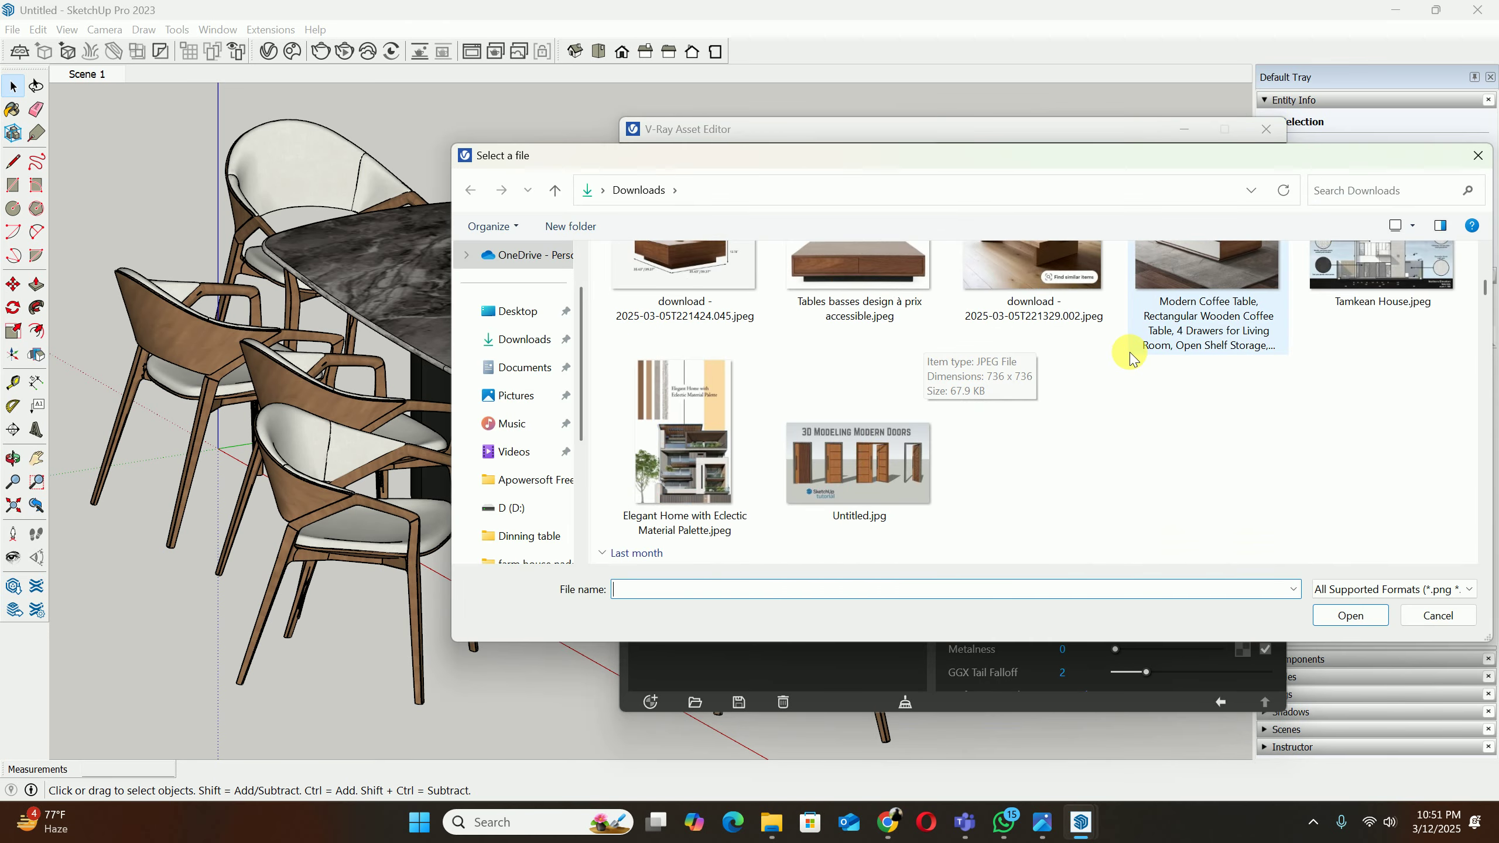
scroll(1146, 363, "down", 15)
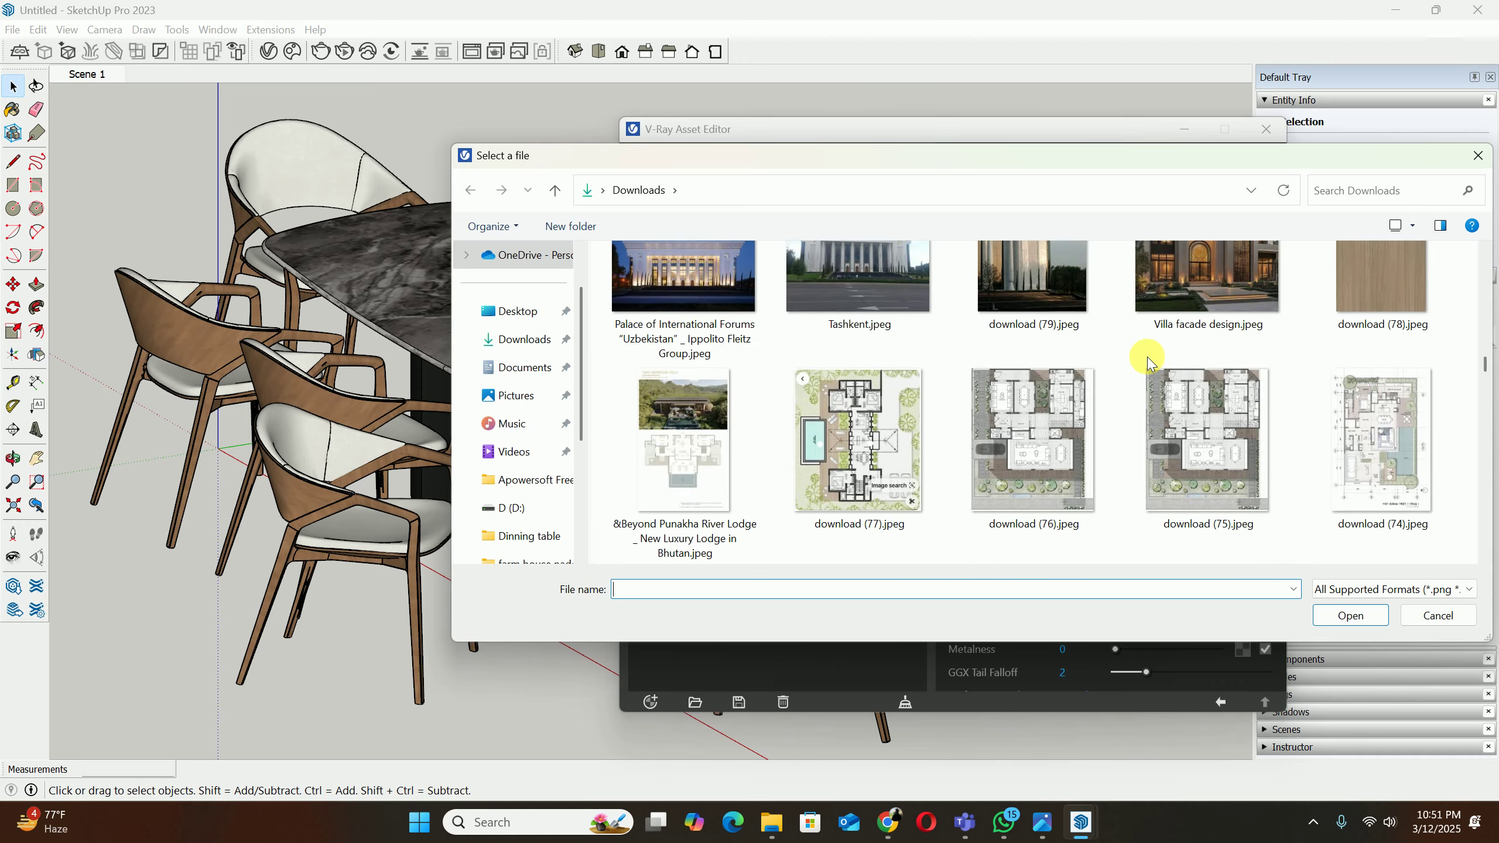
scroll(1149, 362, "down", 15)
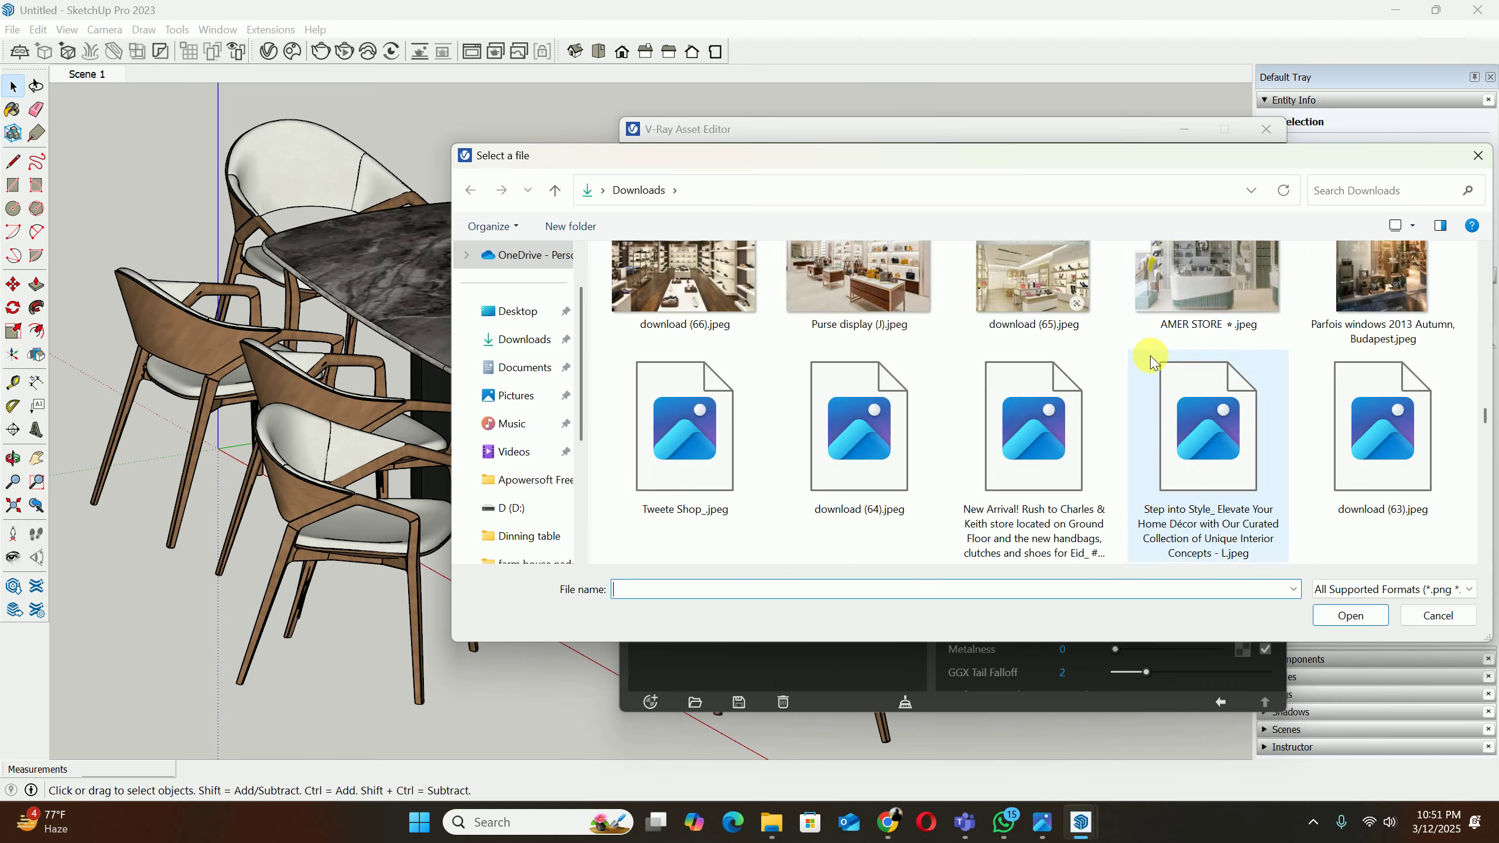
scroll(1151, 360, "down", 10)
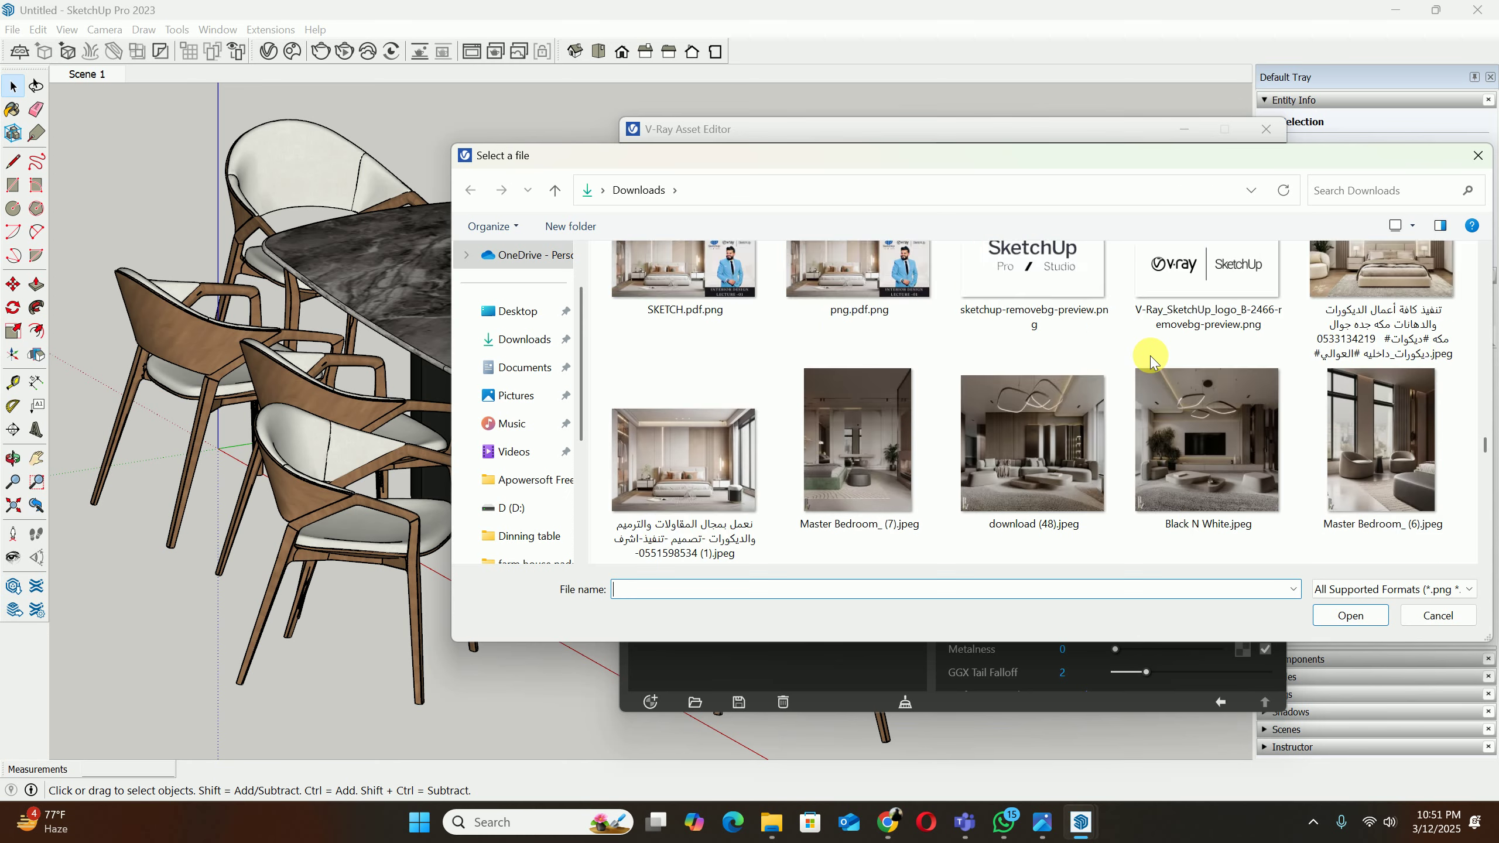
scroll(1150, 360, "down", 15)
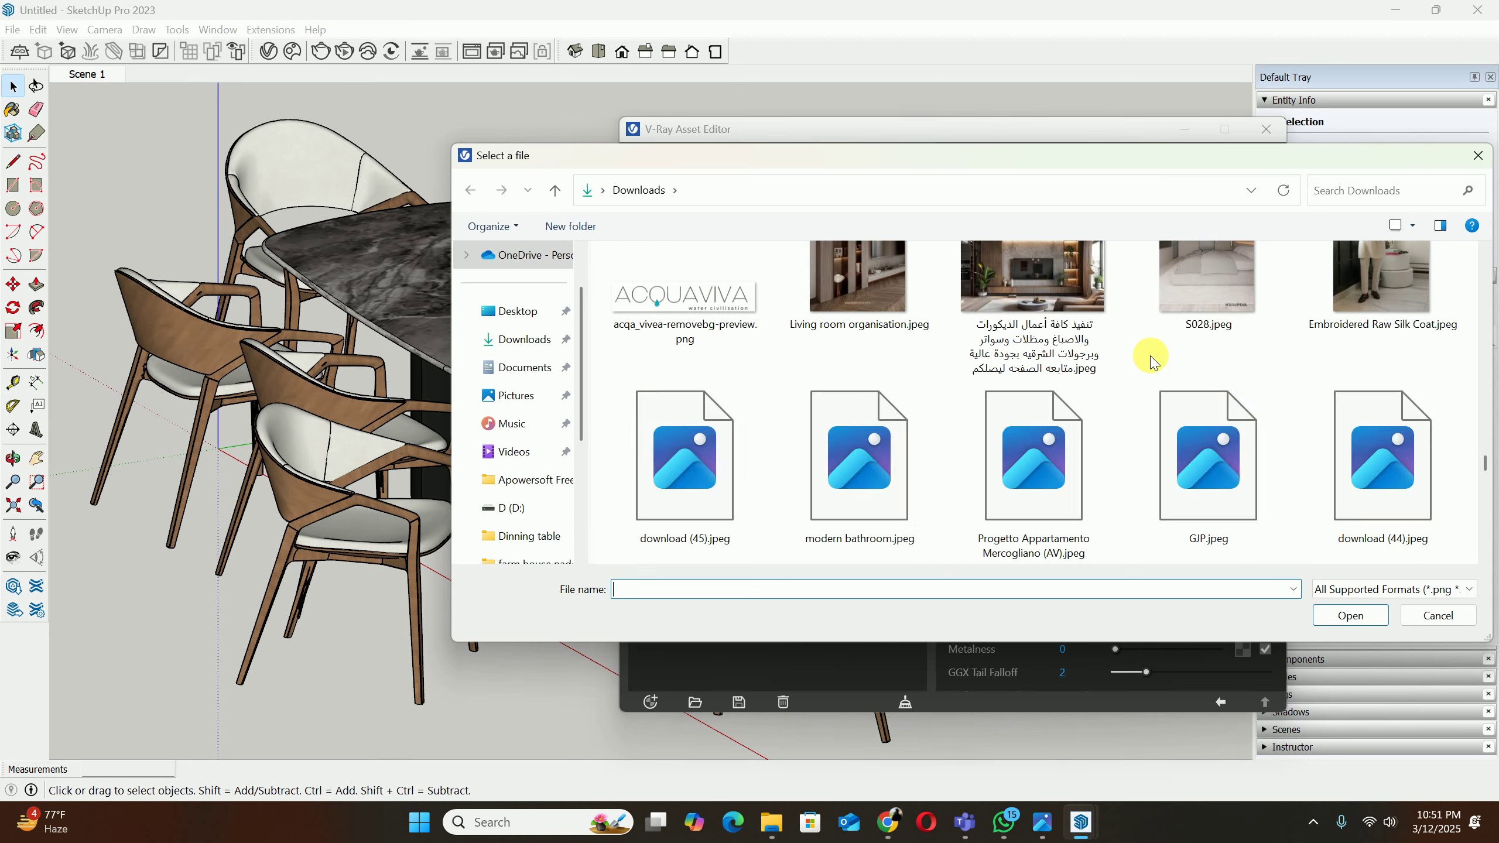
scroll(1150, 360, "down", 10)
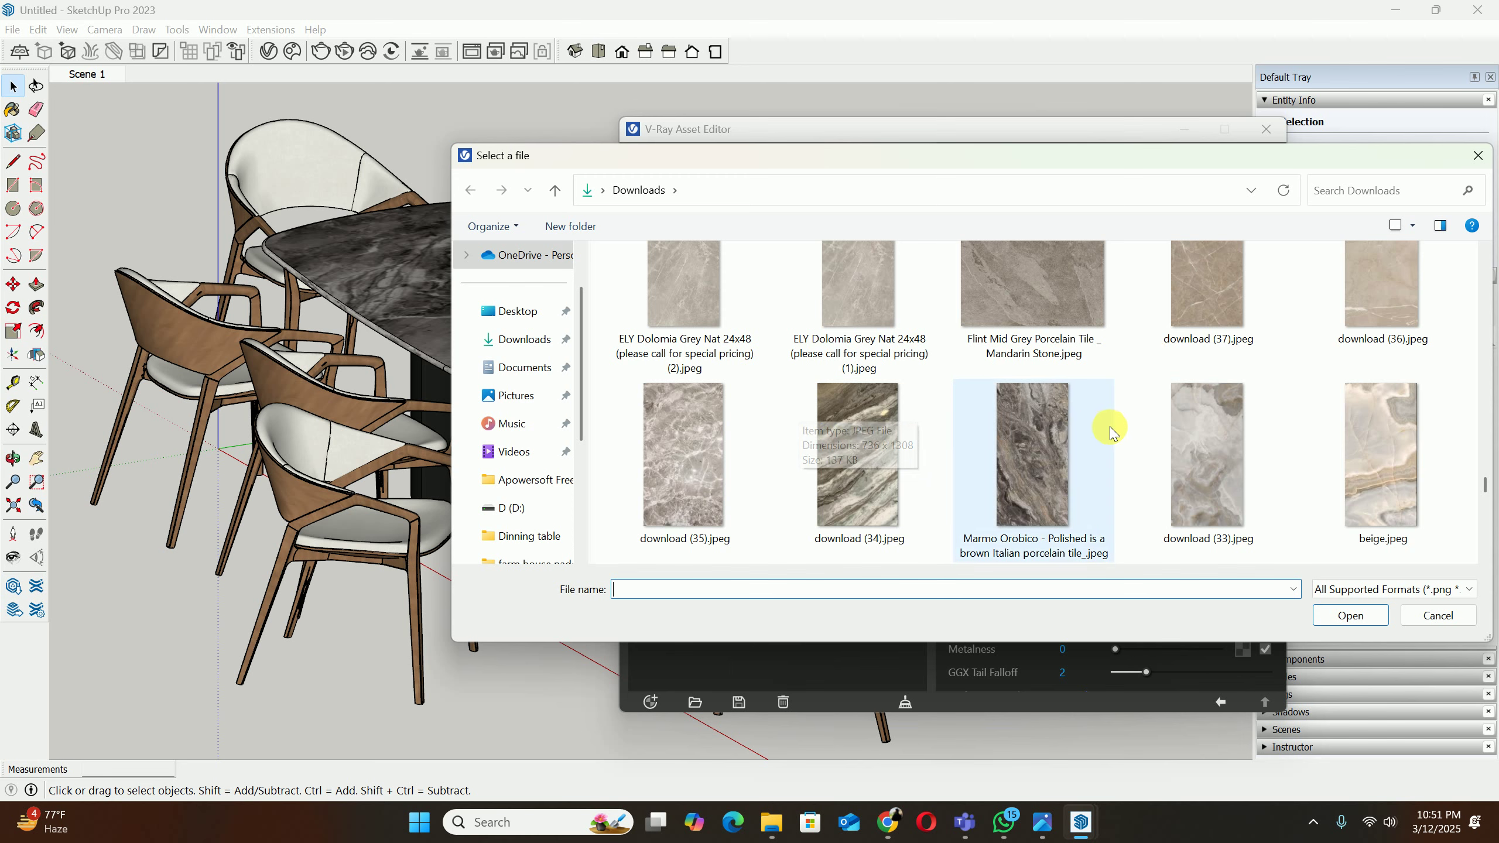
scroll(1104, 425, "down", 3)
left_click(1032, 430)
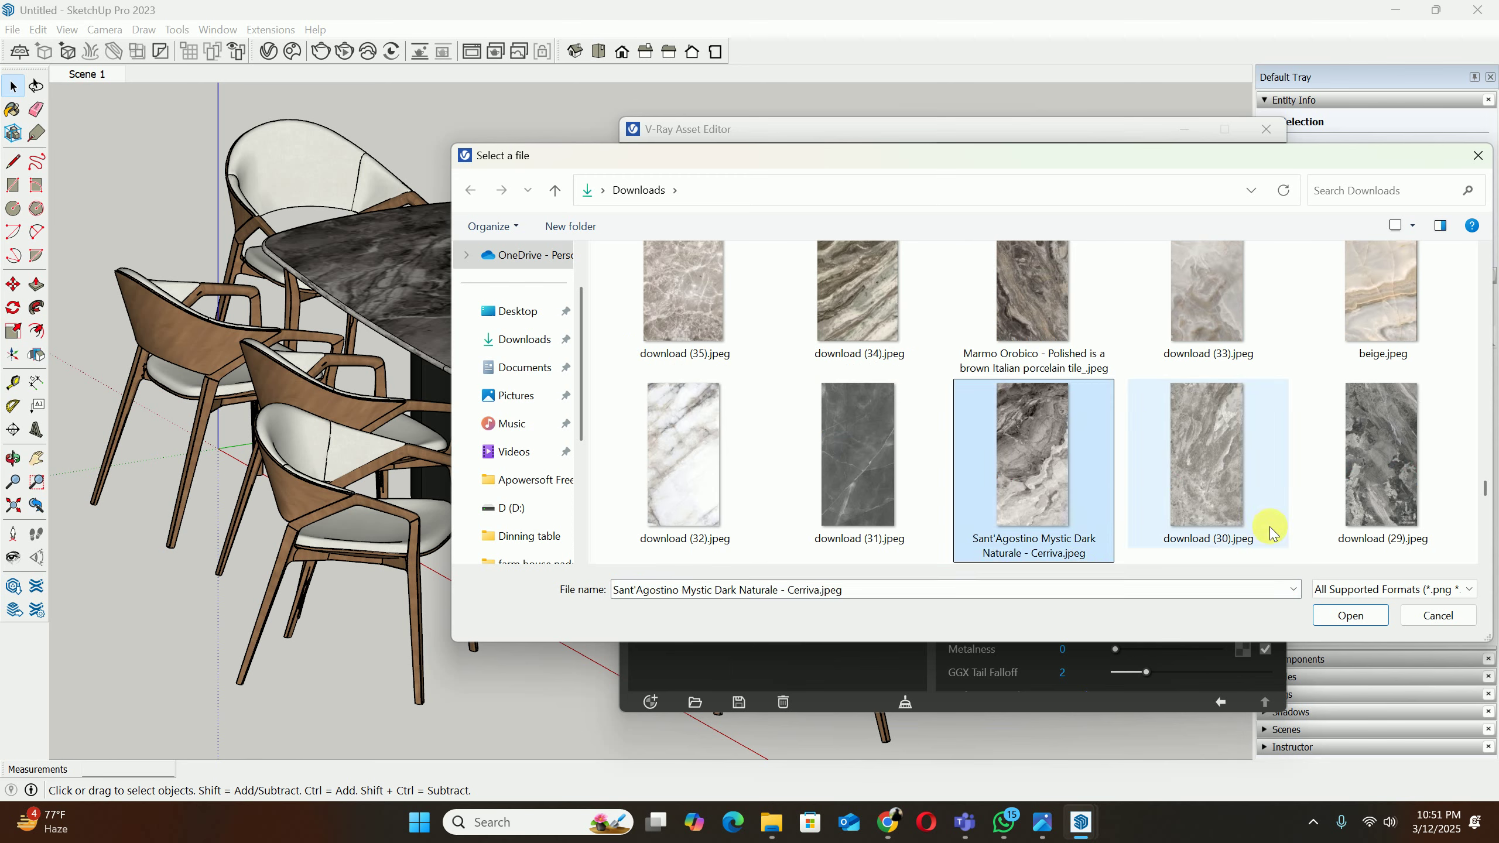
scroll(1314, 500, "down", 3)
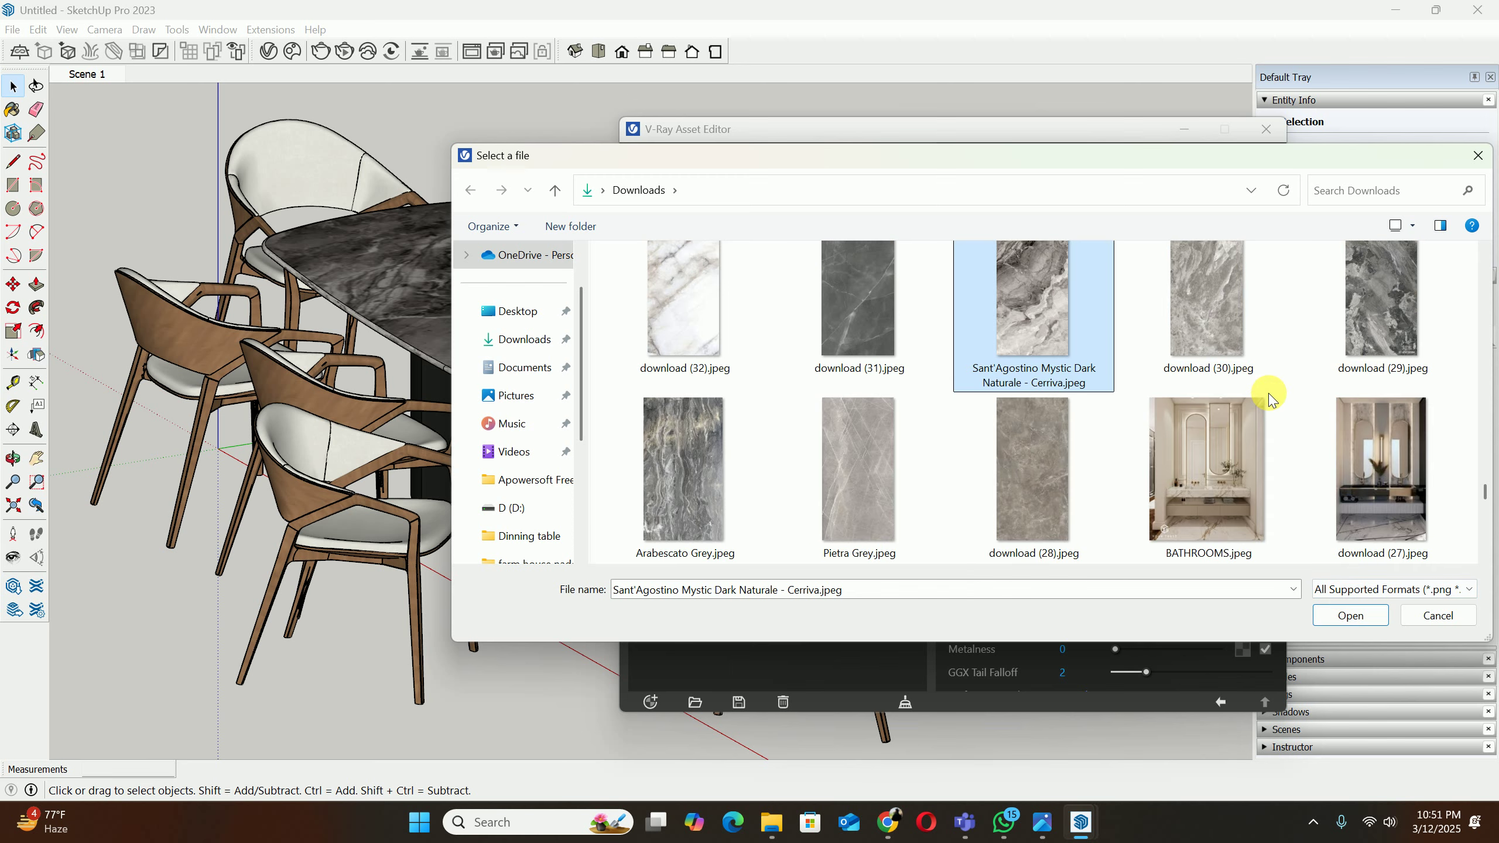
scroll(1267, 397, "down", 9)
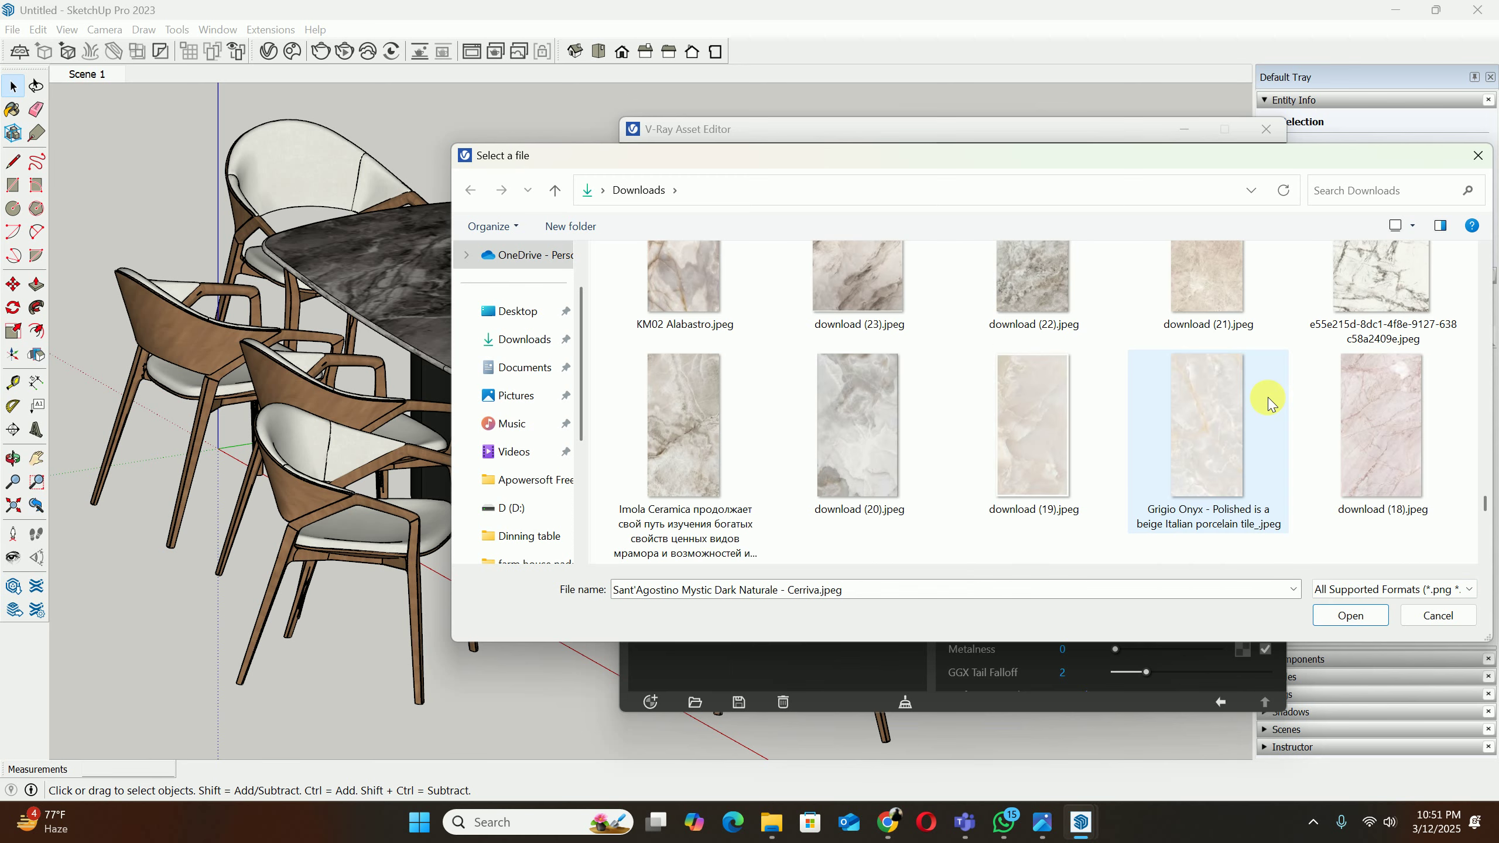
scroll(1269, 402, "up", 3)
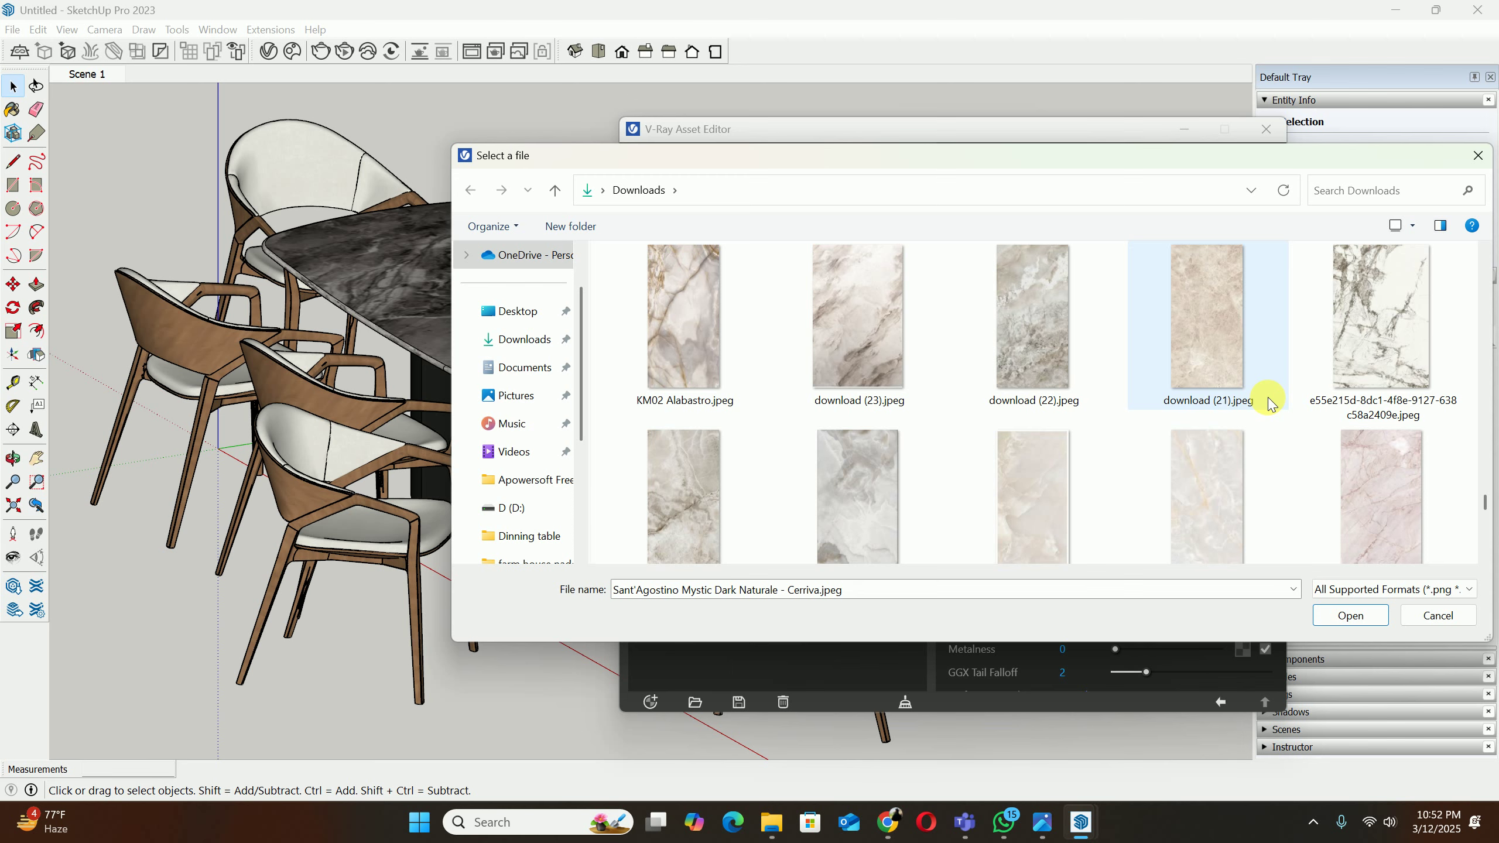
scroll(1269, 401, "down", 5)
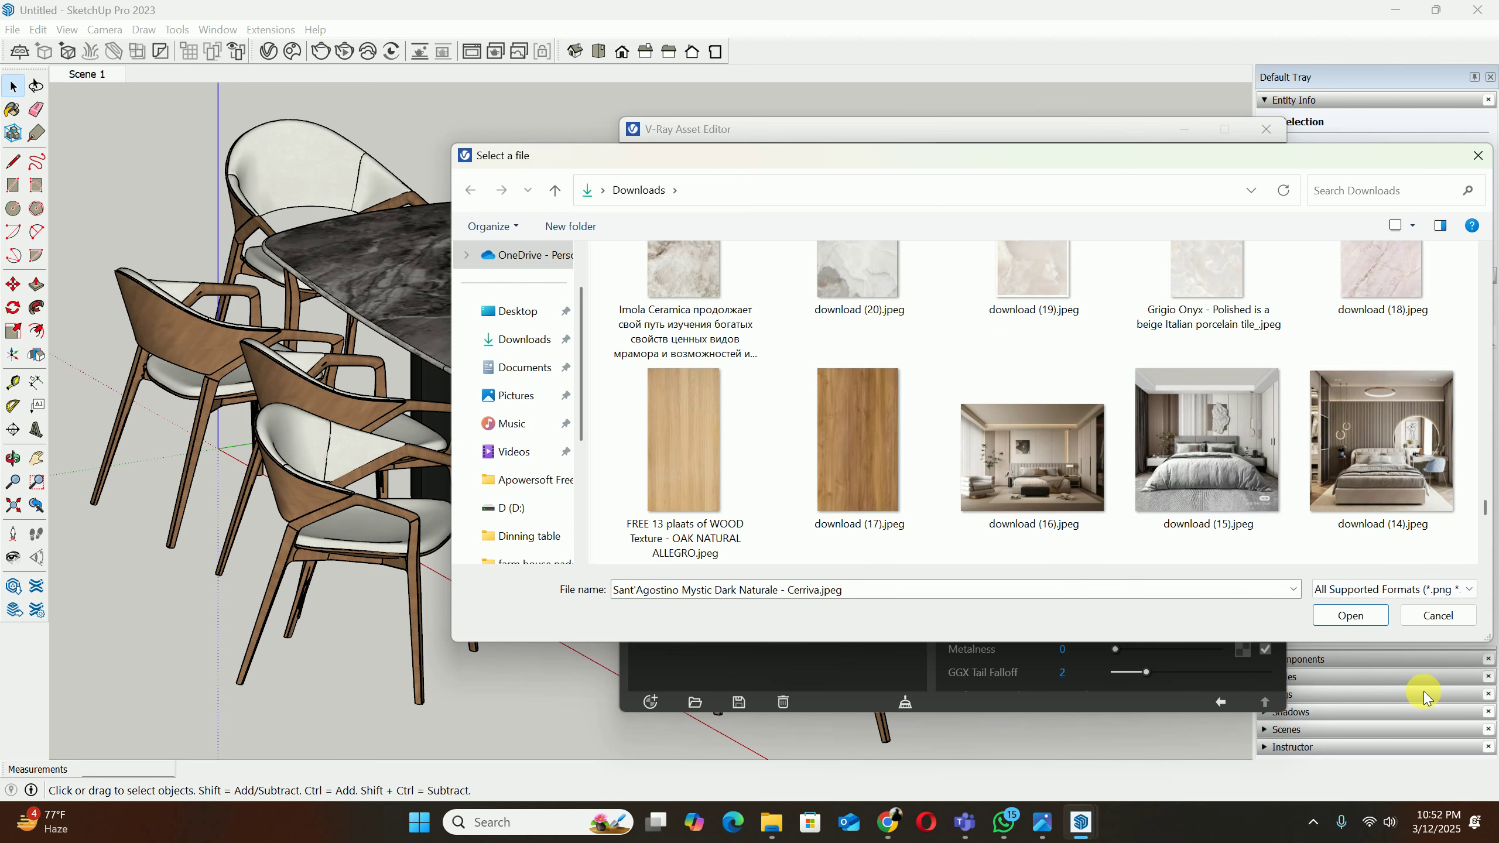
left_click(1351, 614)
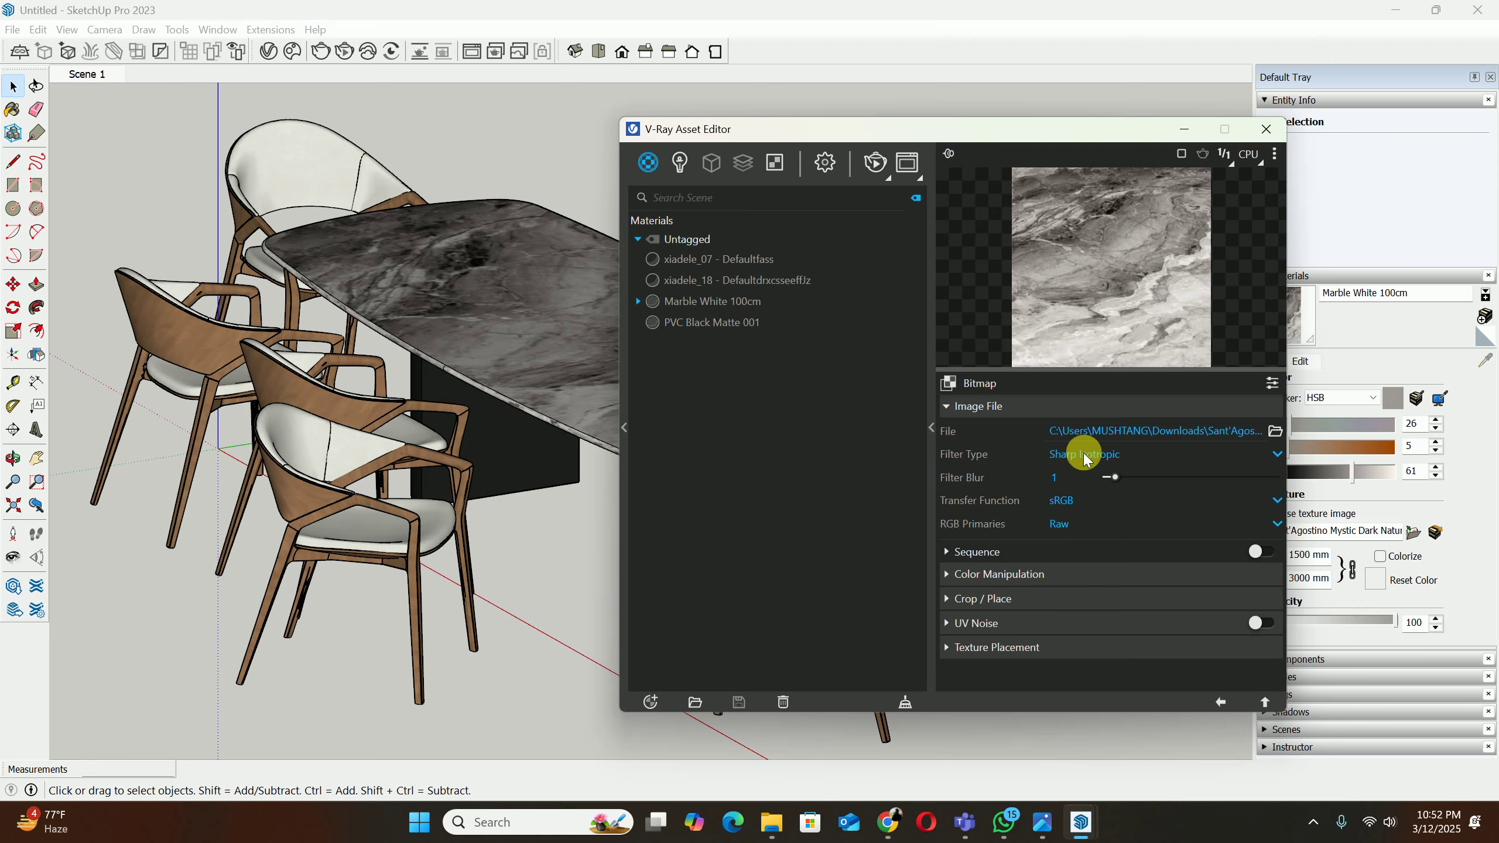
Step: Look through the reflection bitmap's texture placement settings and return to the marble material's parameters
left_click(1041, 647)
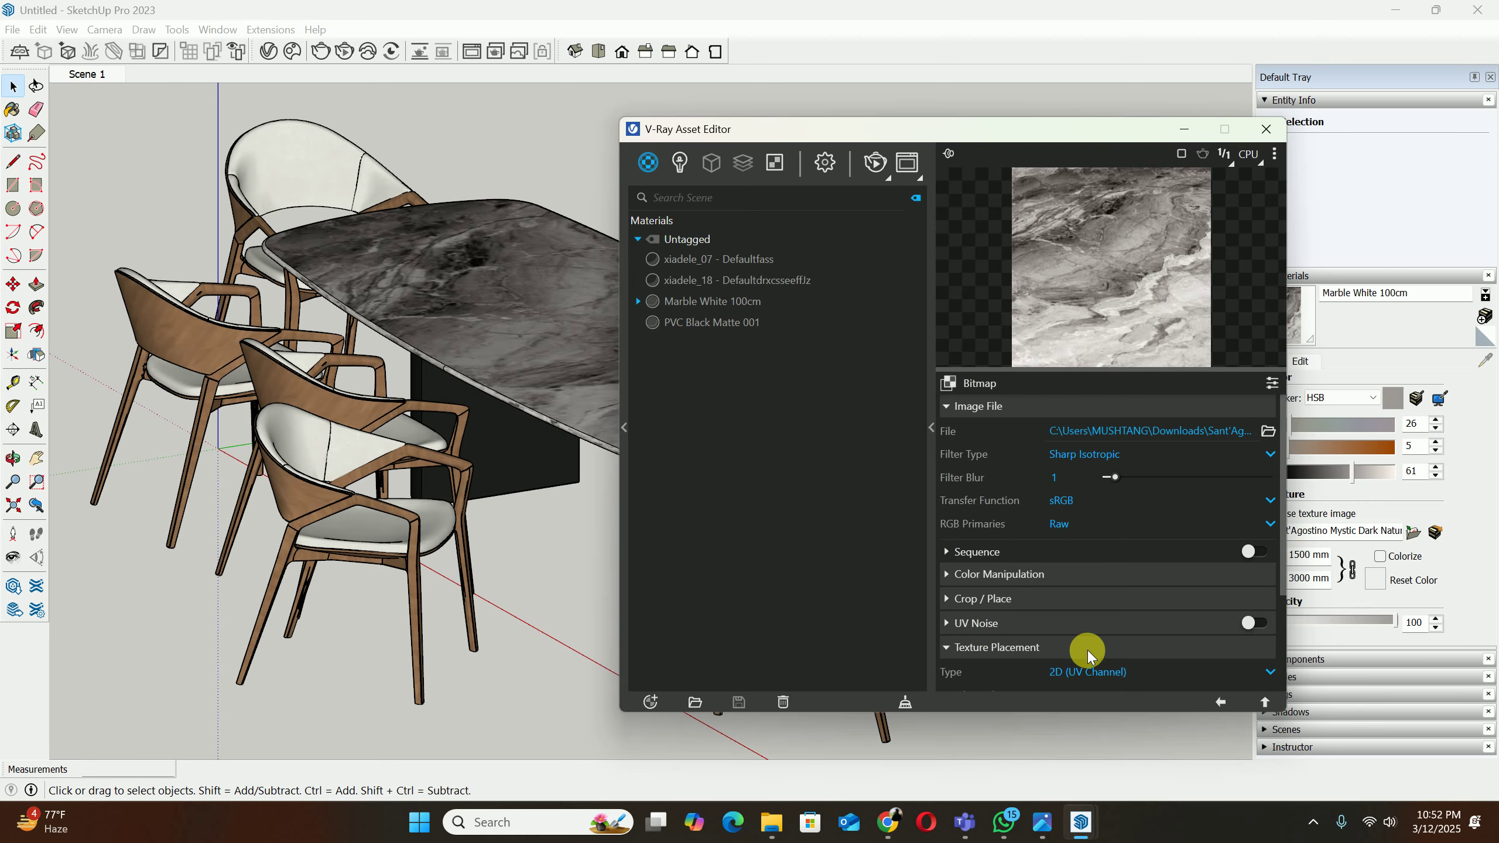
scroll(1098, 590, "down", 3)
scroll(1121, 562, "up", 3)
left_click(1220, 701)
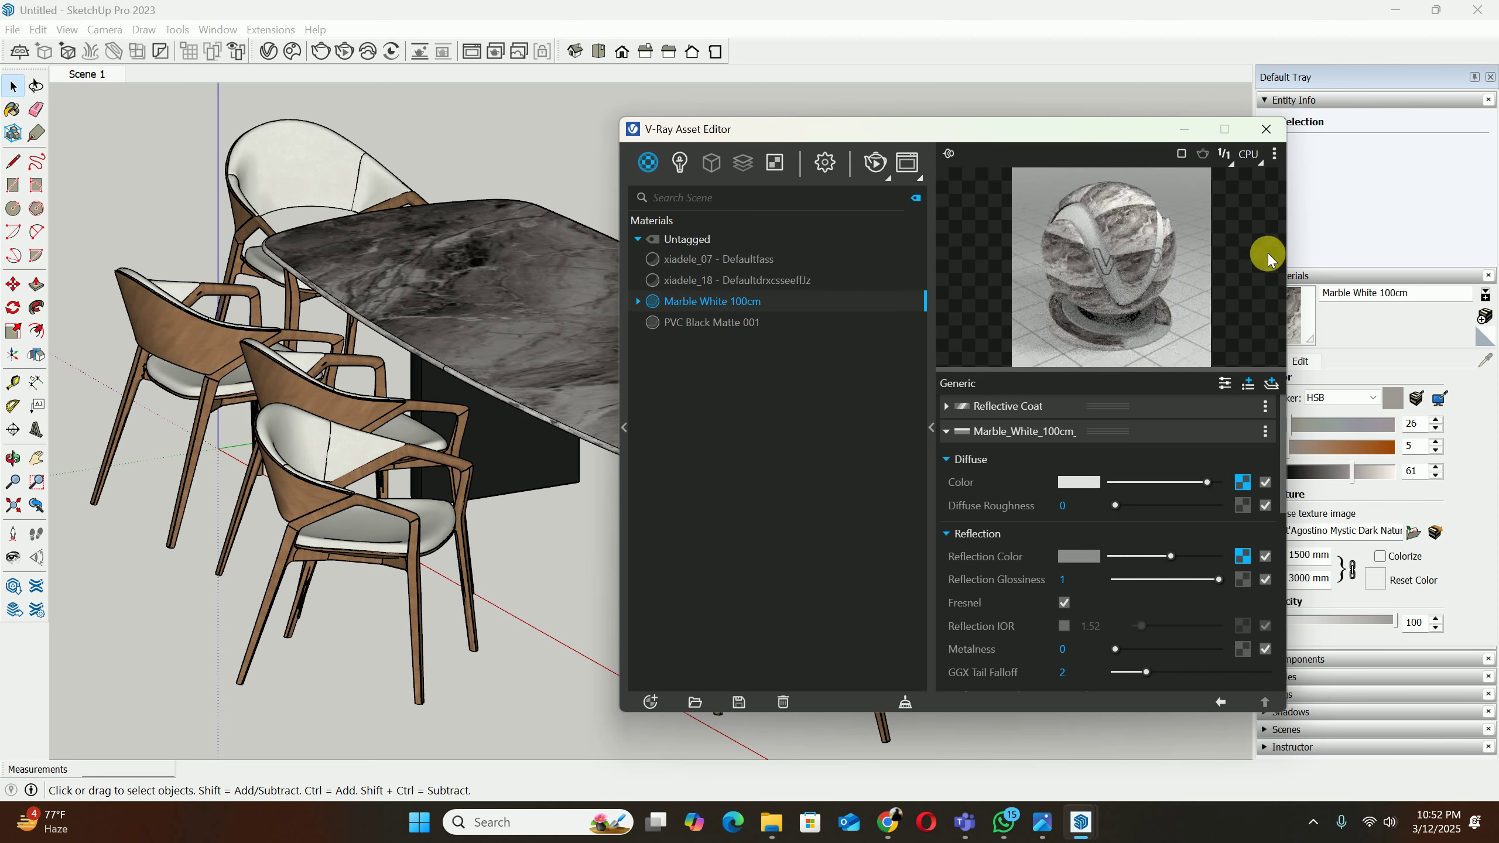
Step: Switch the material preview to Wall Closeup, raise the marble's reflection color to full white and close the Asset Editor
left_click(1274, 154)
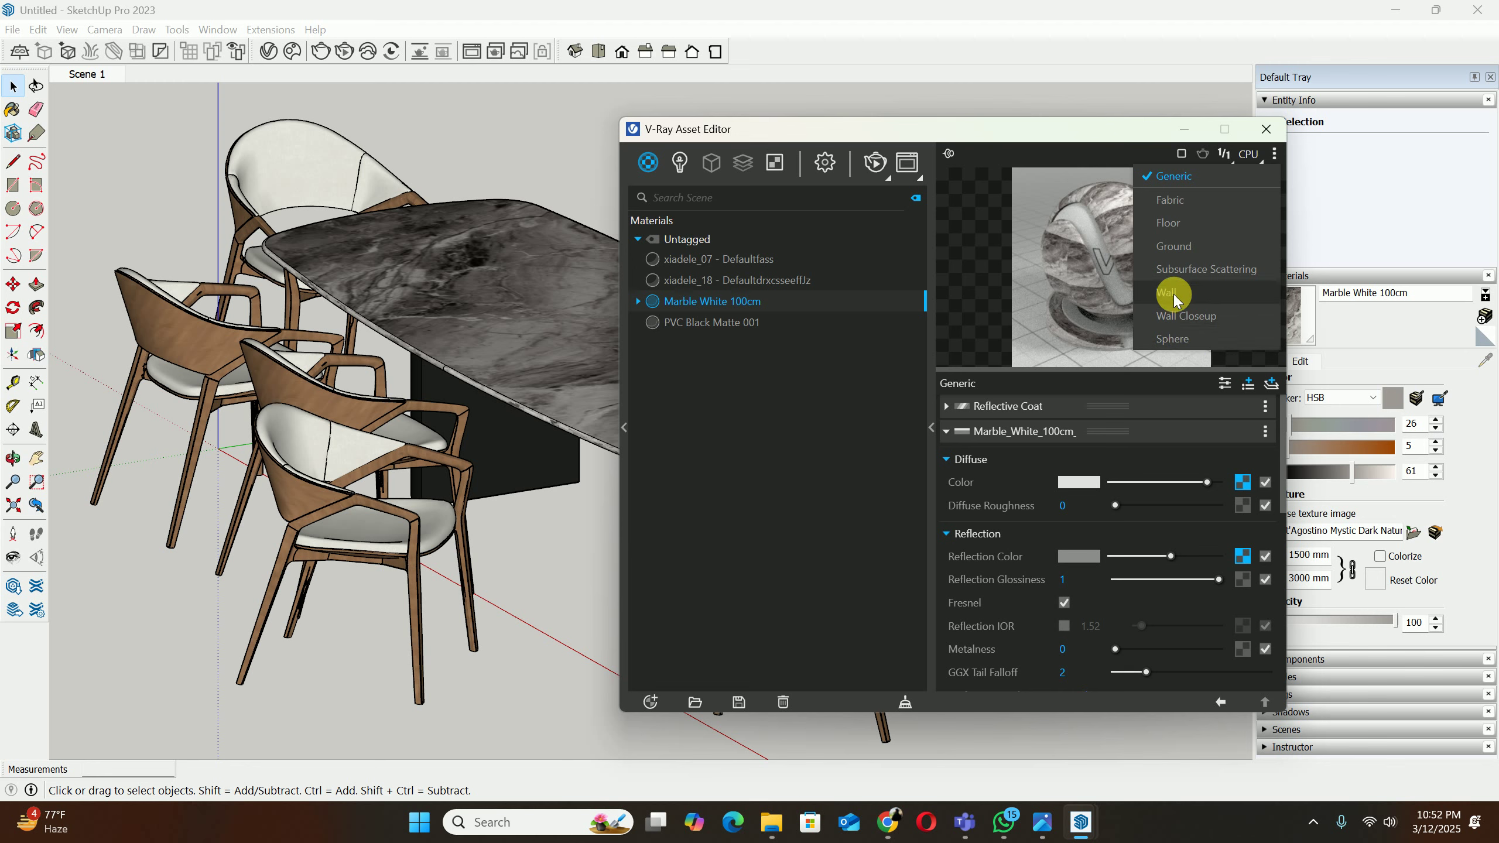
left_click(1185, 314)
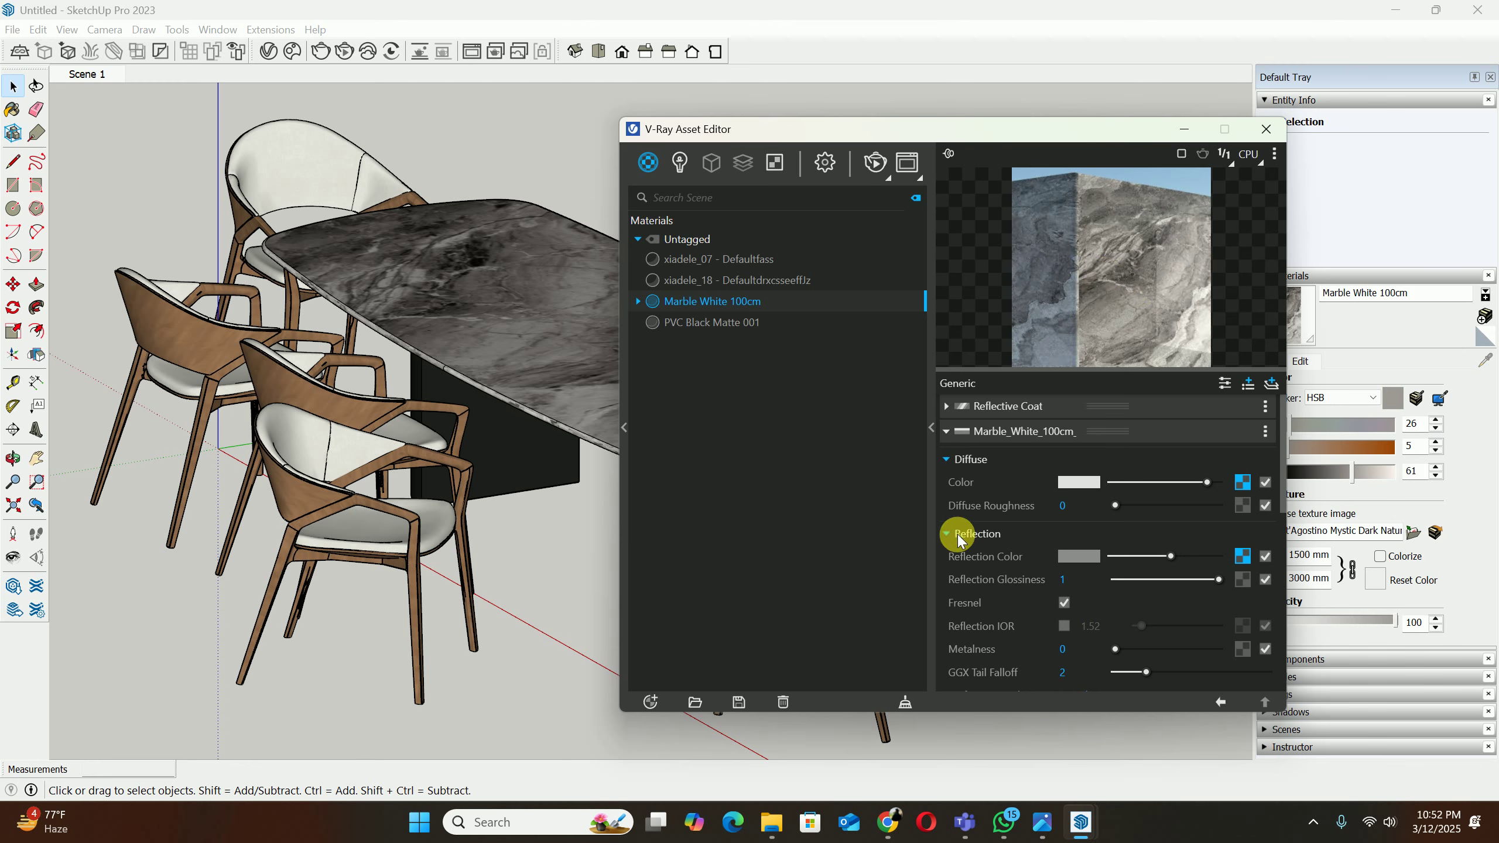
left_click_drag(1173, 559, 1219, 566)
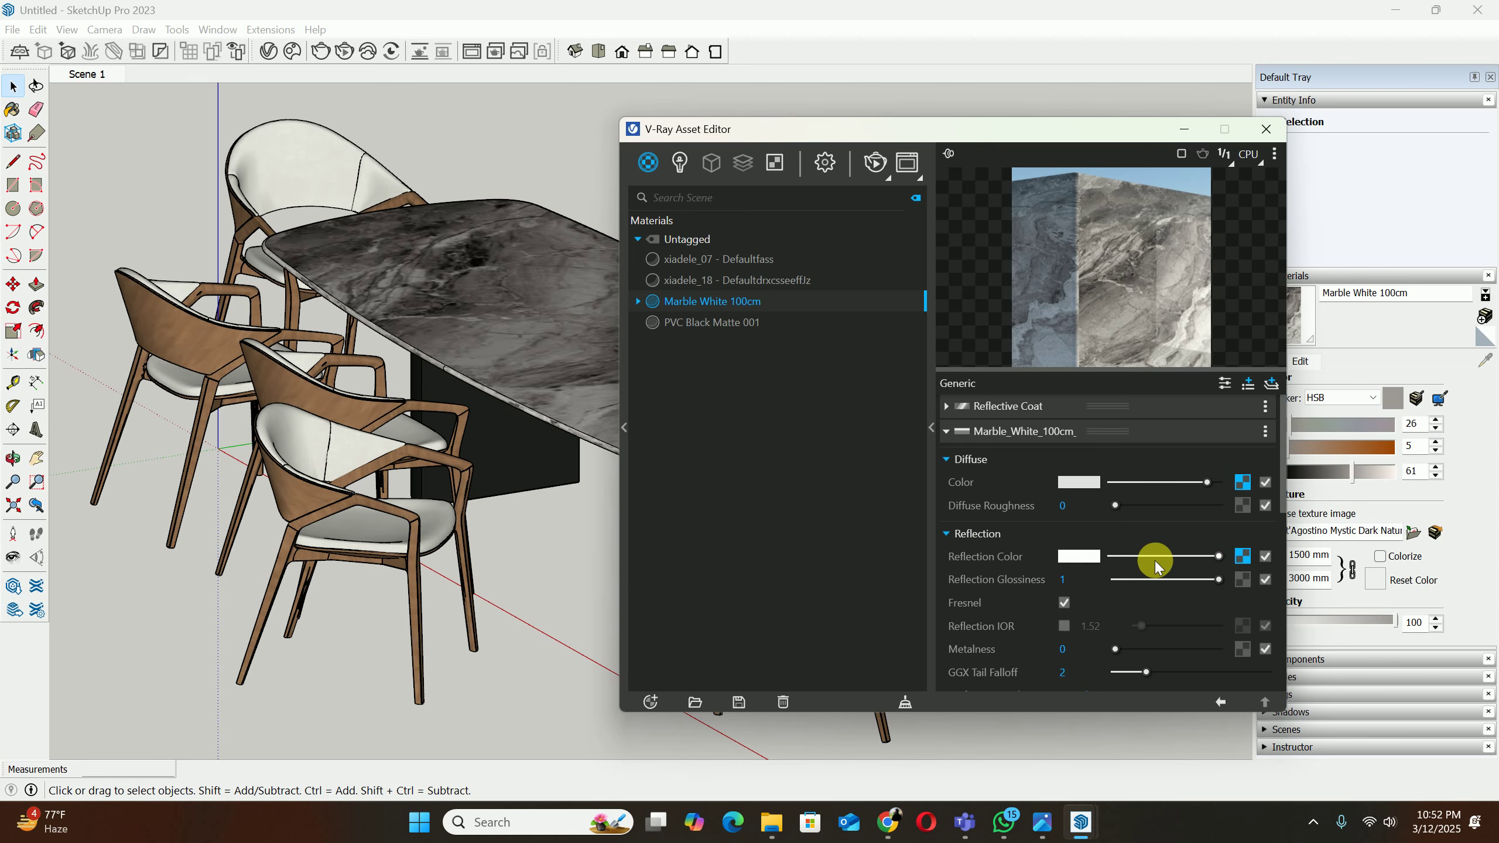
left_click(1265, 128)
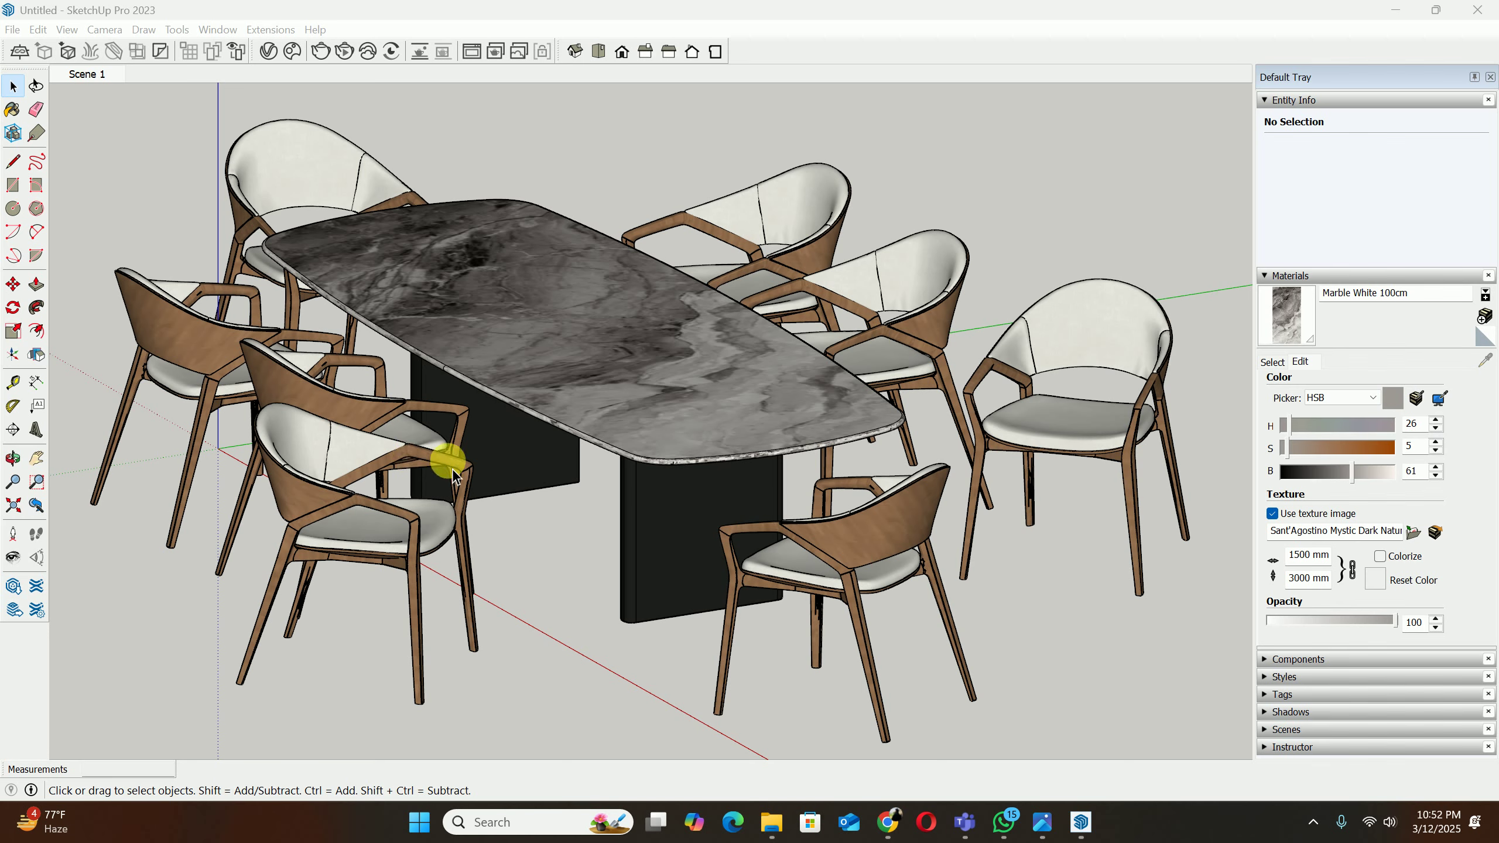
Step: Render the dining set with V-Ray, check it against the earlier renders in the history and close the frame buffer
scroll(425, 301, "down", 1)
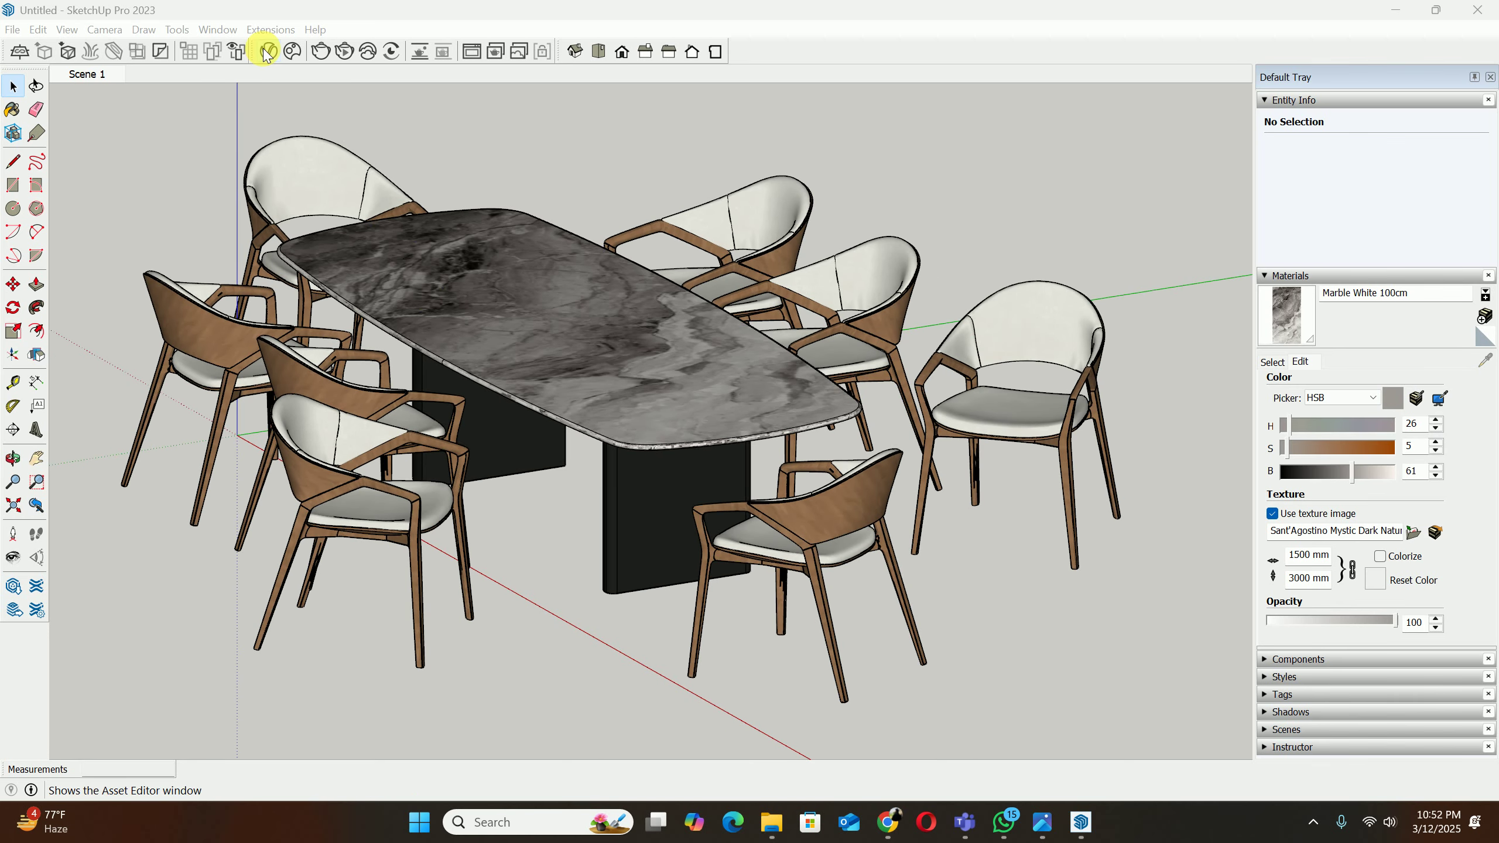
left_click(344, 53)
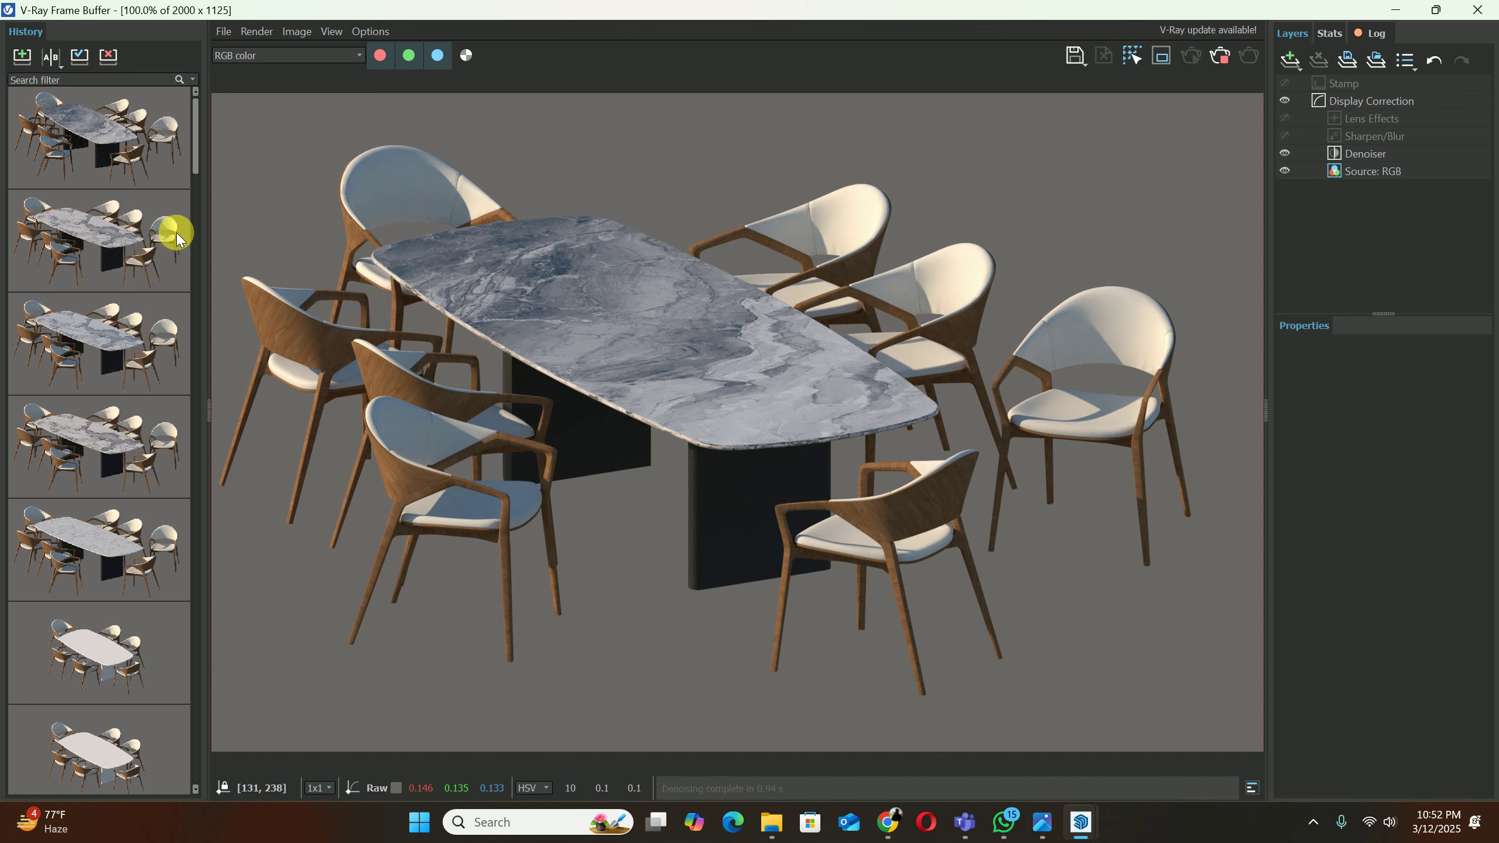
left_click(136, 248)
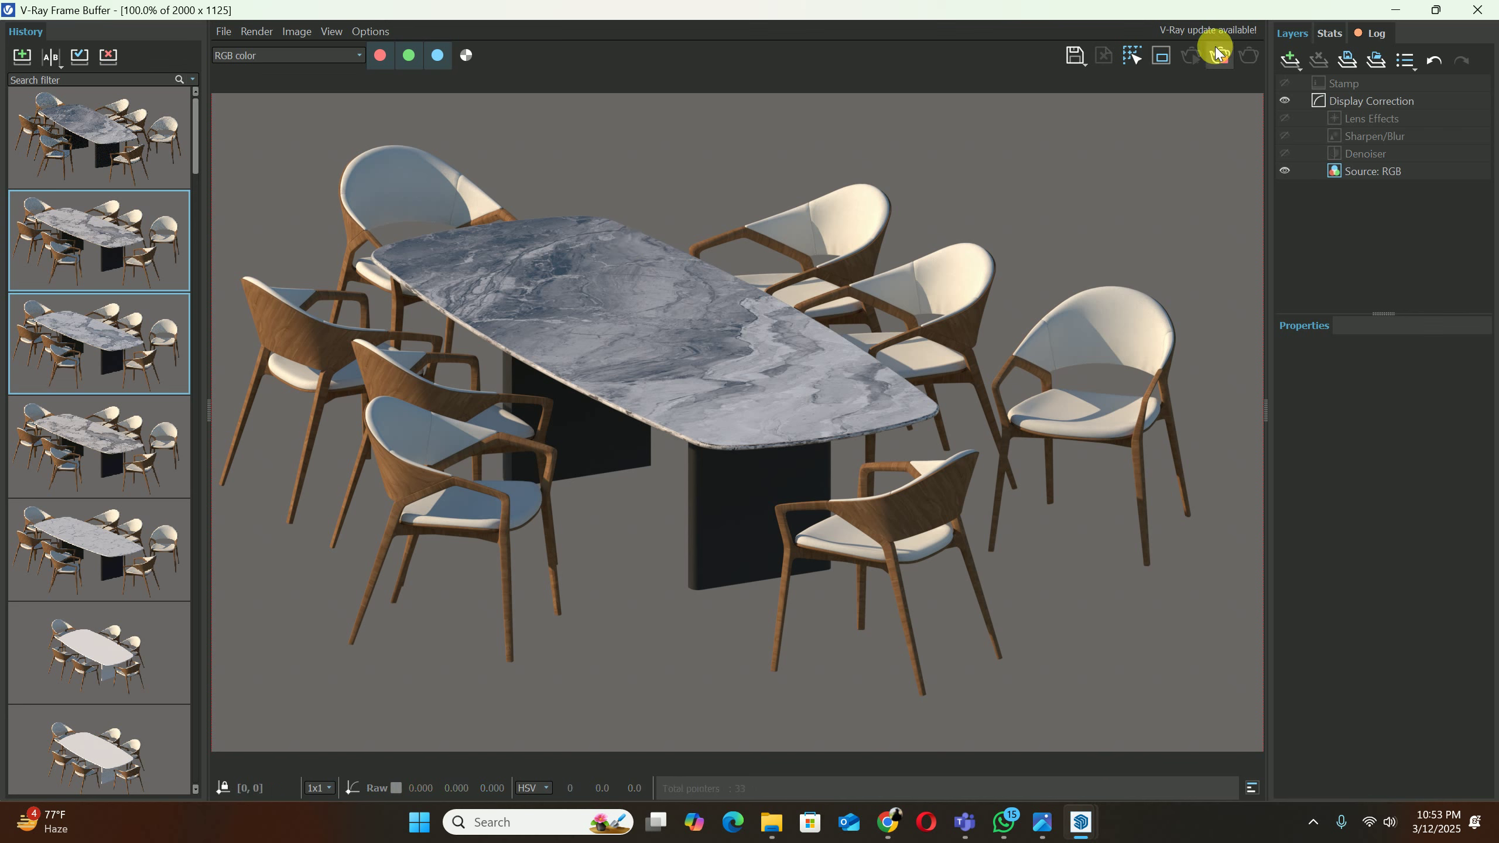
left_click(1479, 10)
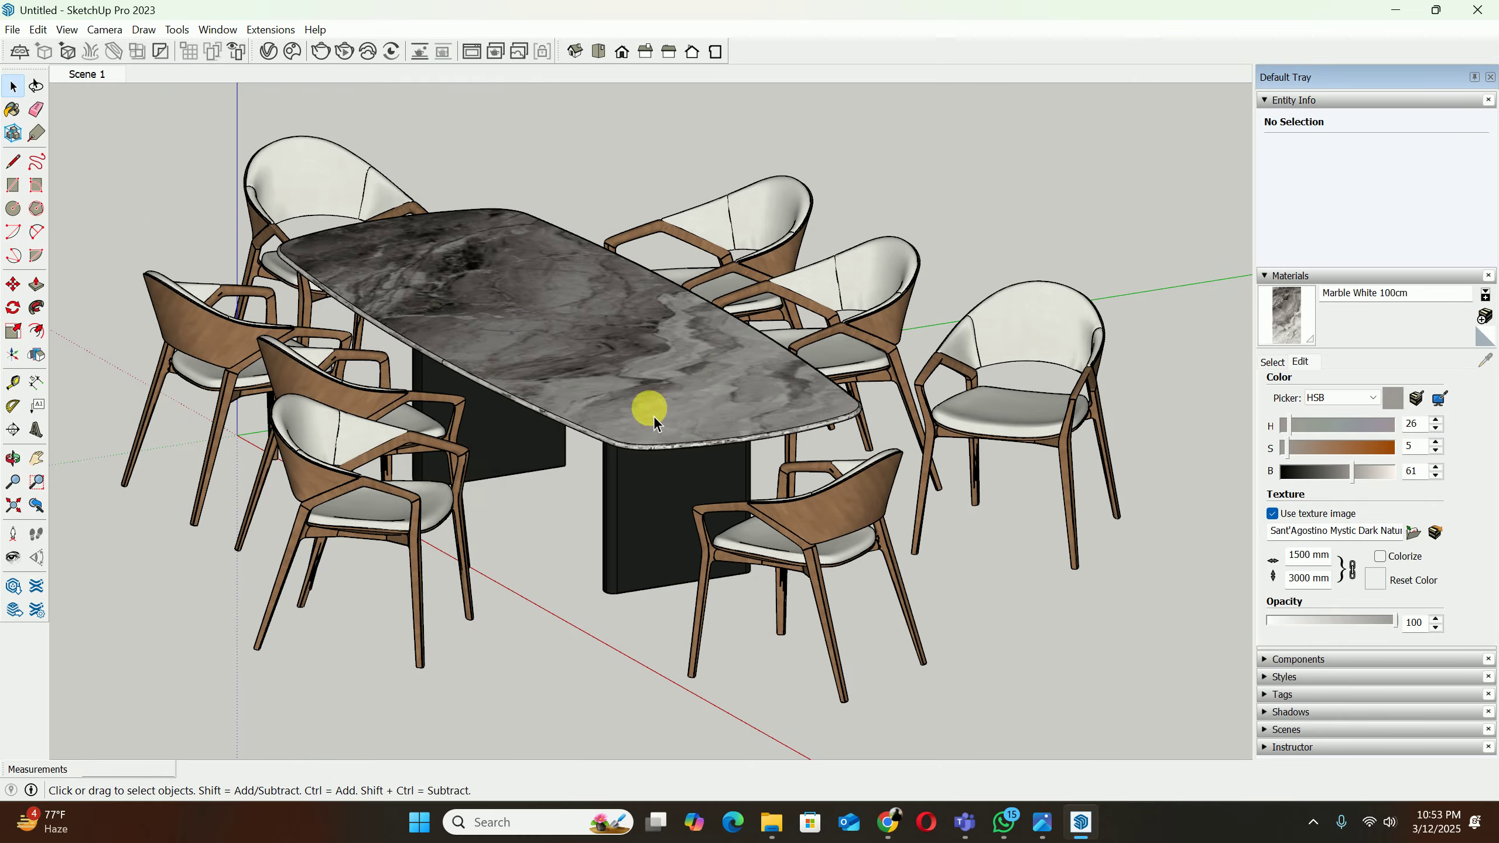
Step: Replace the Marble White 100cm diffuse bitmap with download - 2025-03-12T223818.244.jpeg from Downloads and close the Asset Editor
middle_click_drag(649, 343, 519, 392)
middle_click_drag(707, 342, 643, 401)
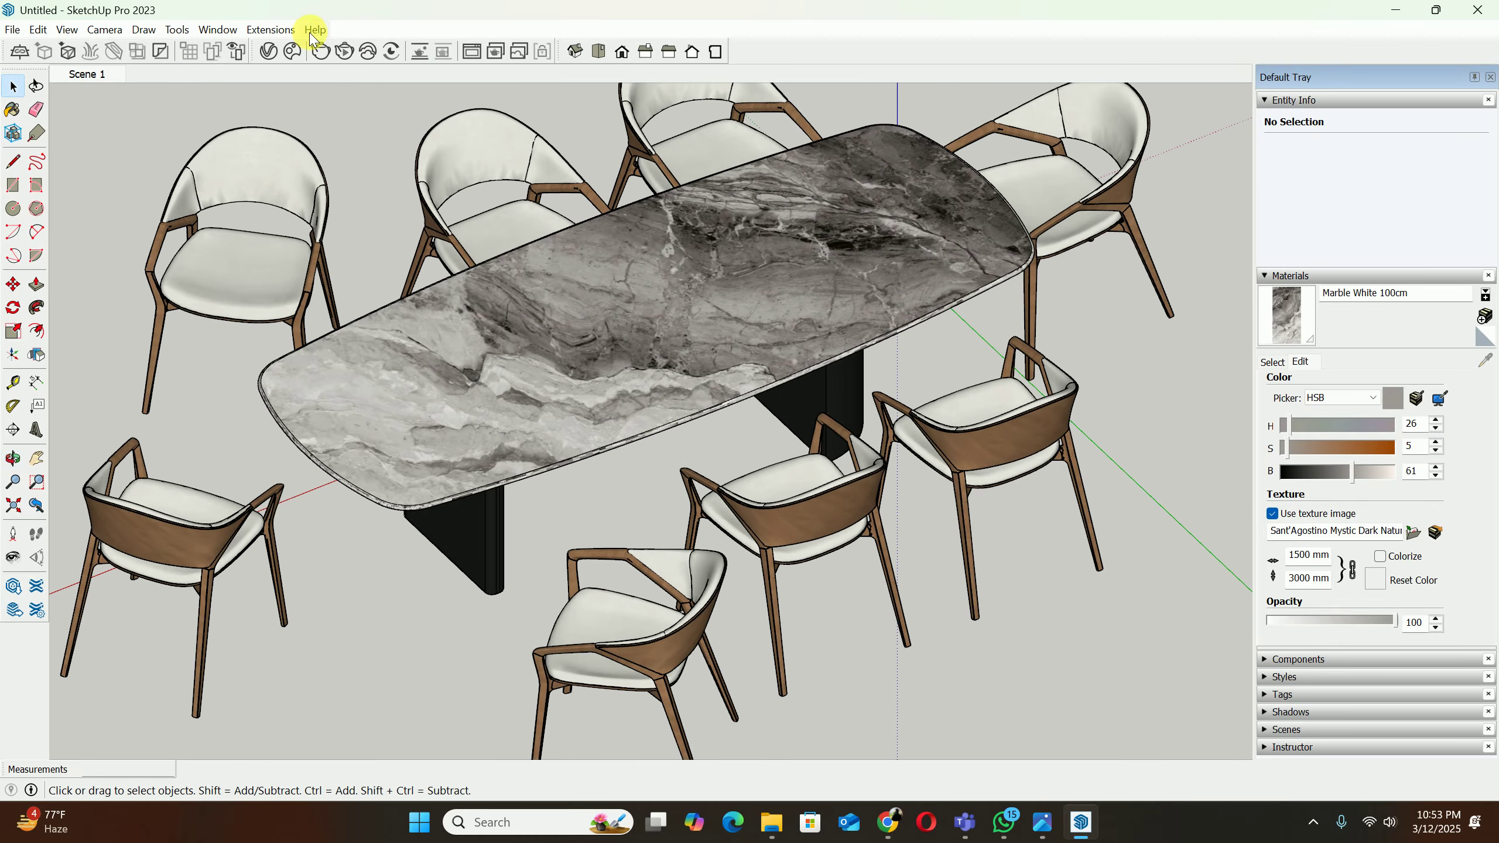
left_click(269, 52)
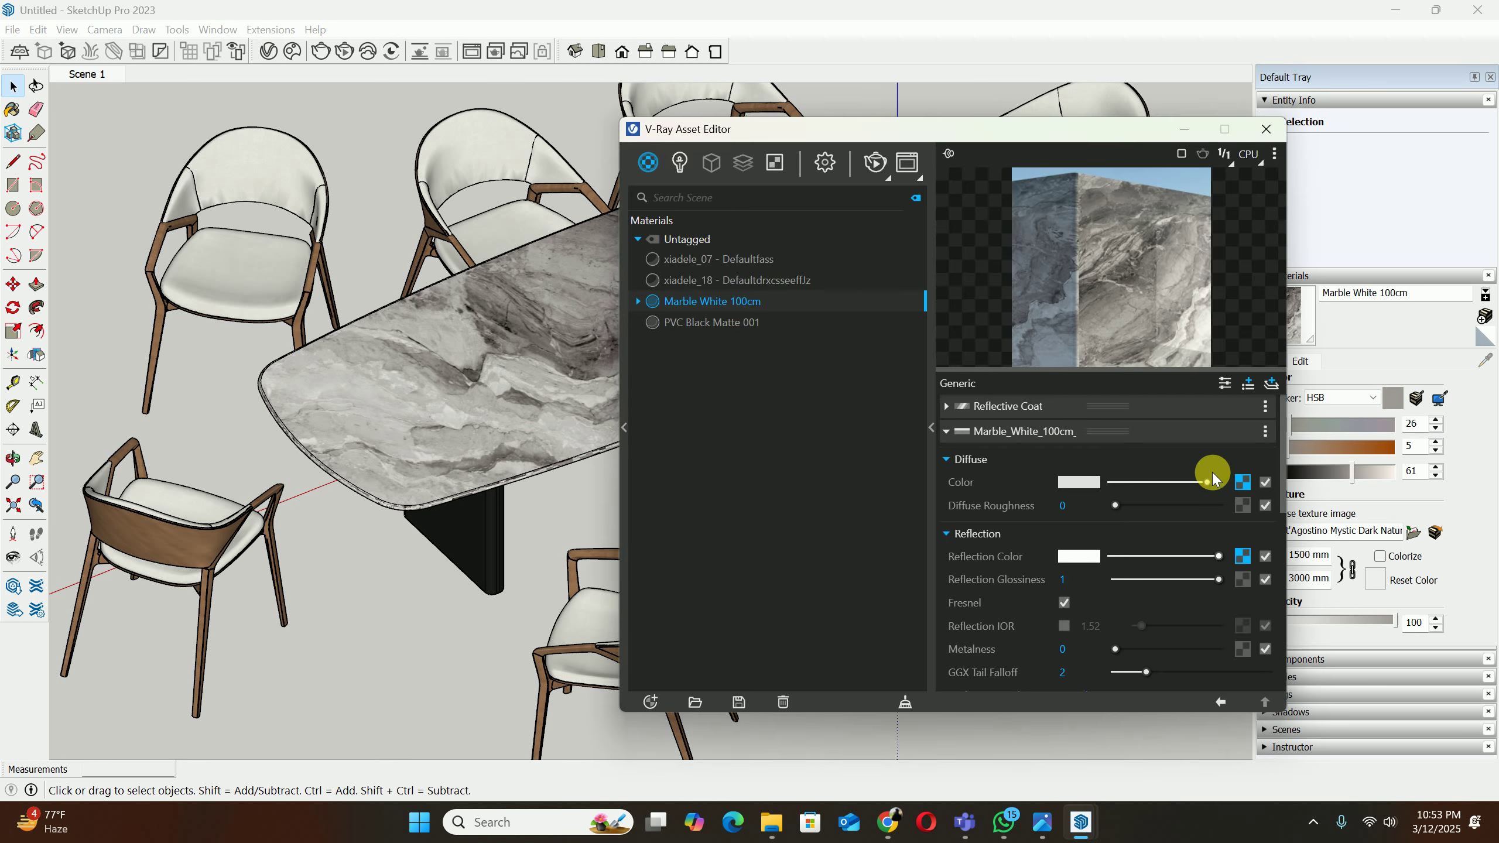
left_click(1242, 483)
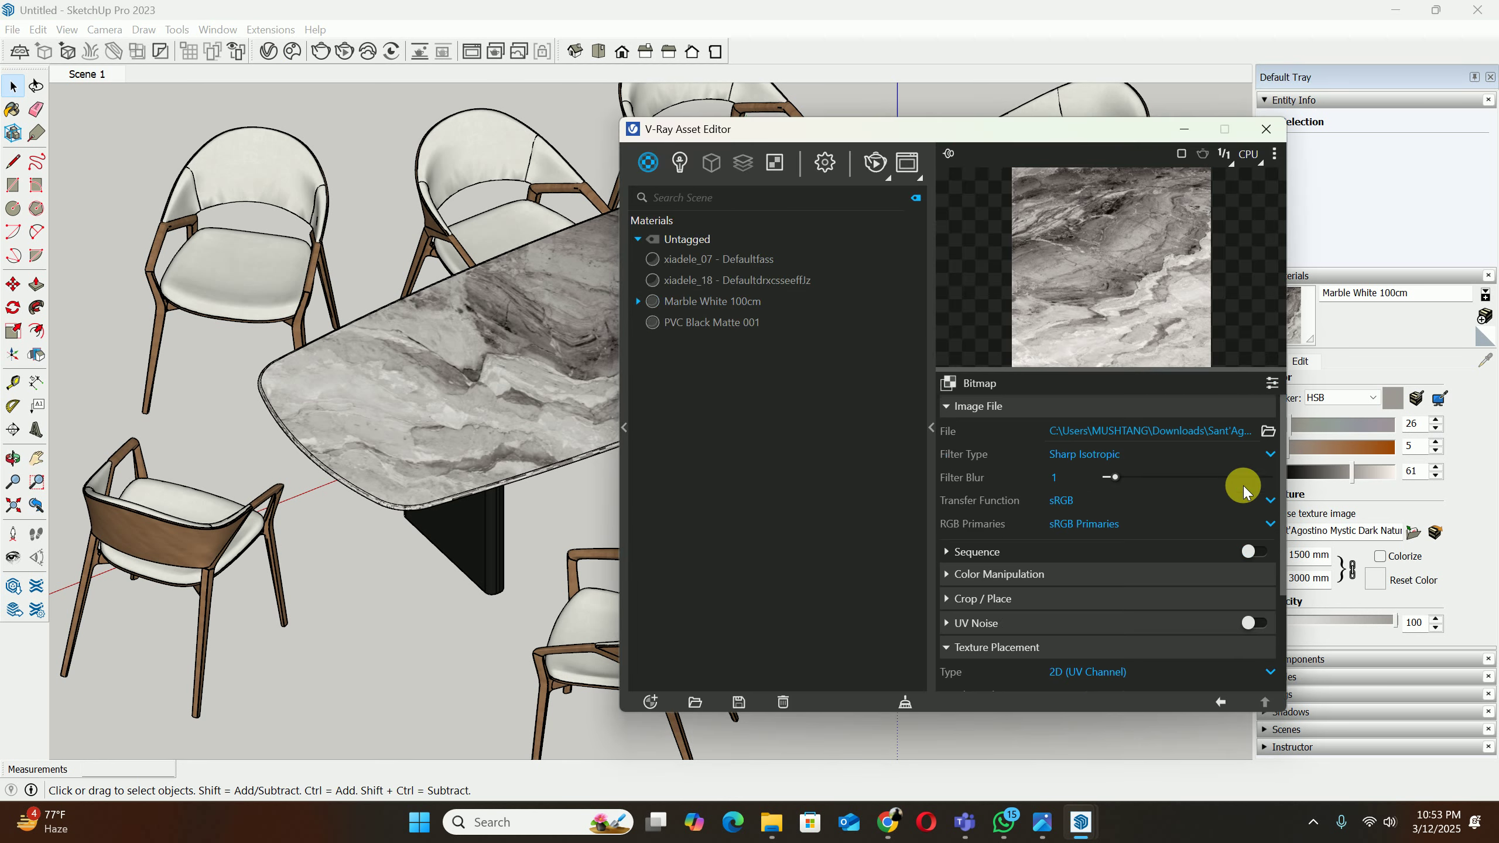
left_click(1264, 428)
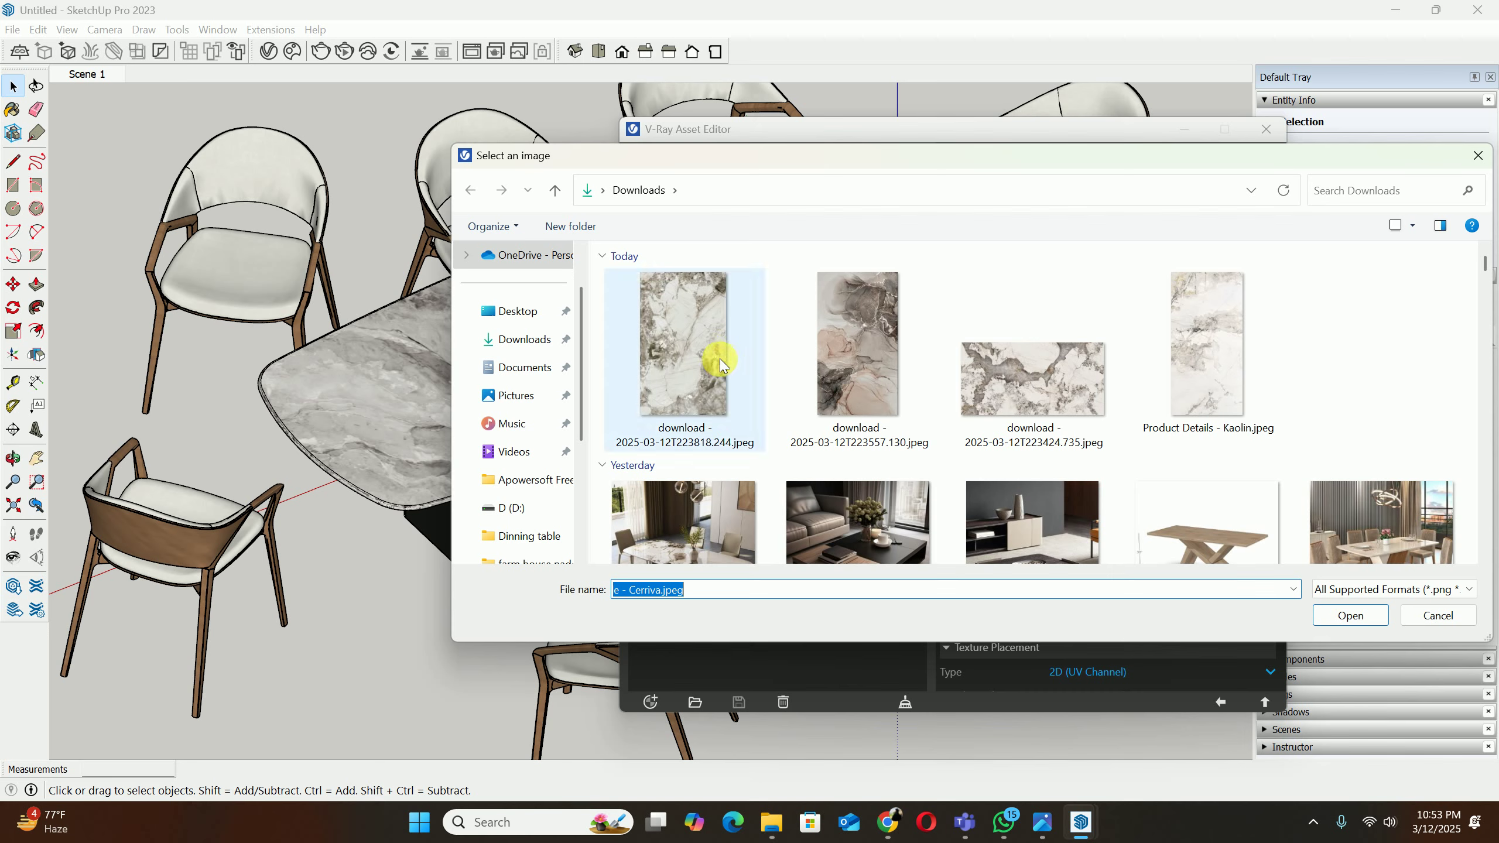
left_click(712, 359)
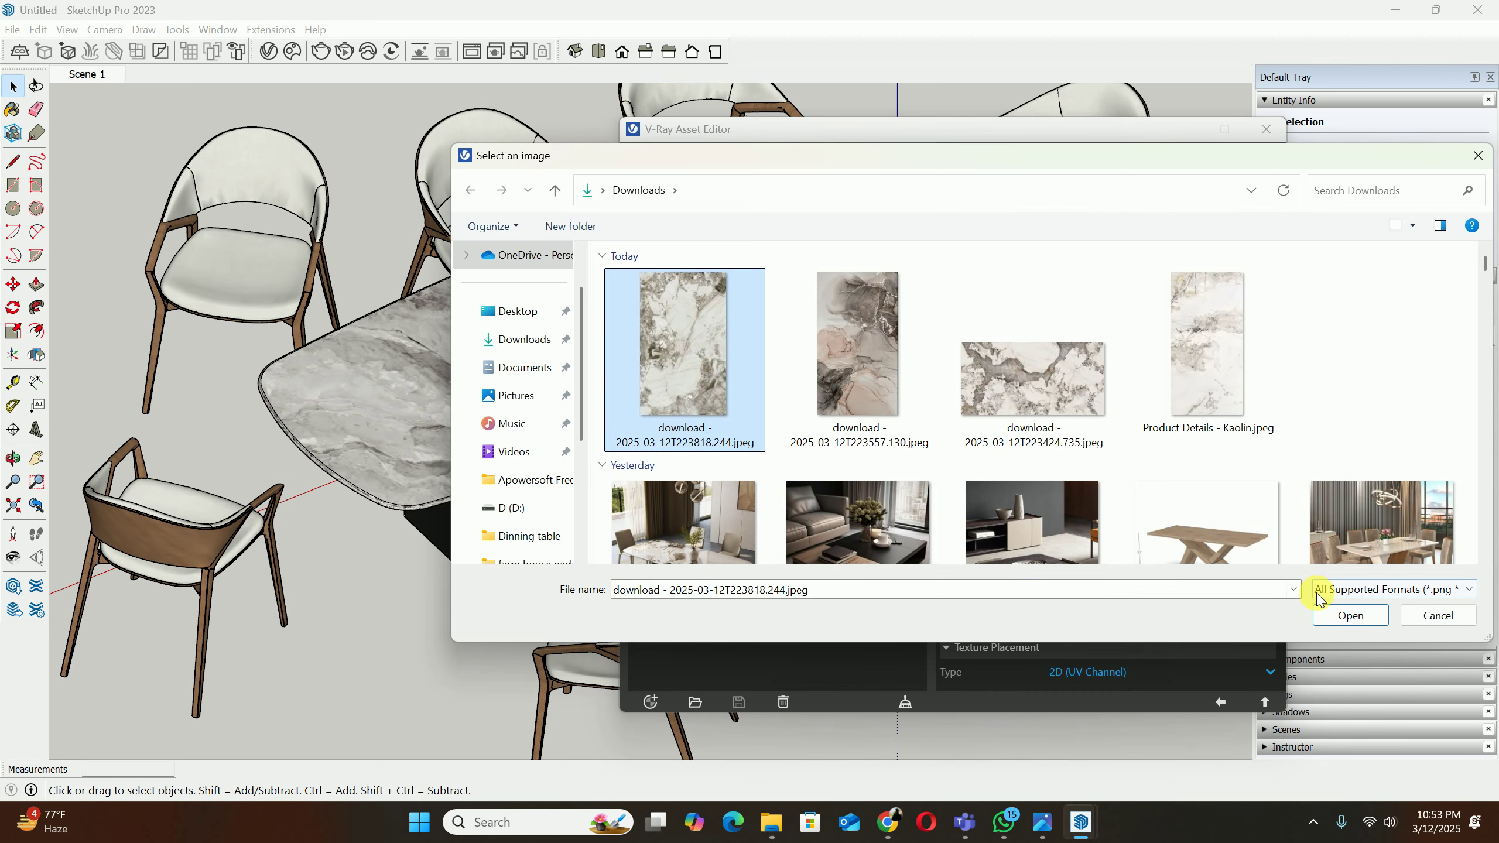
left_click(1342, 614)
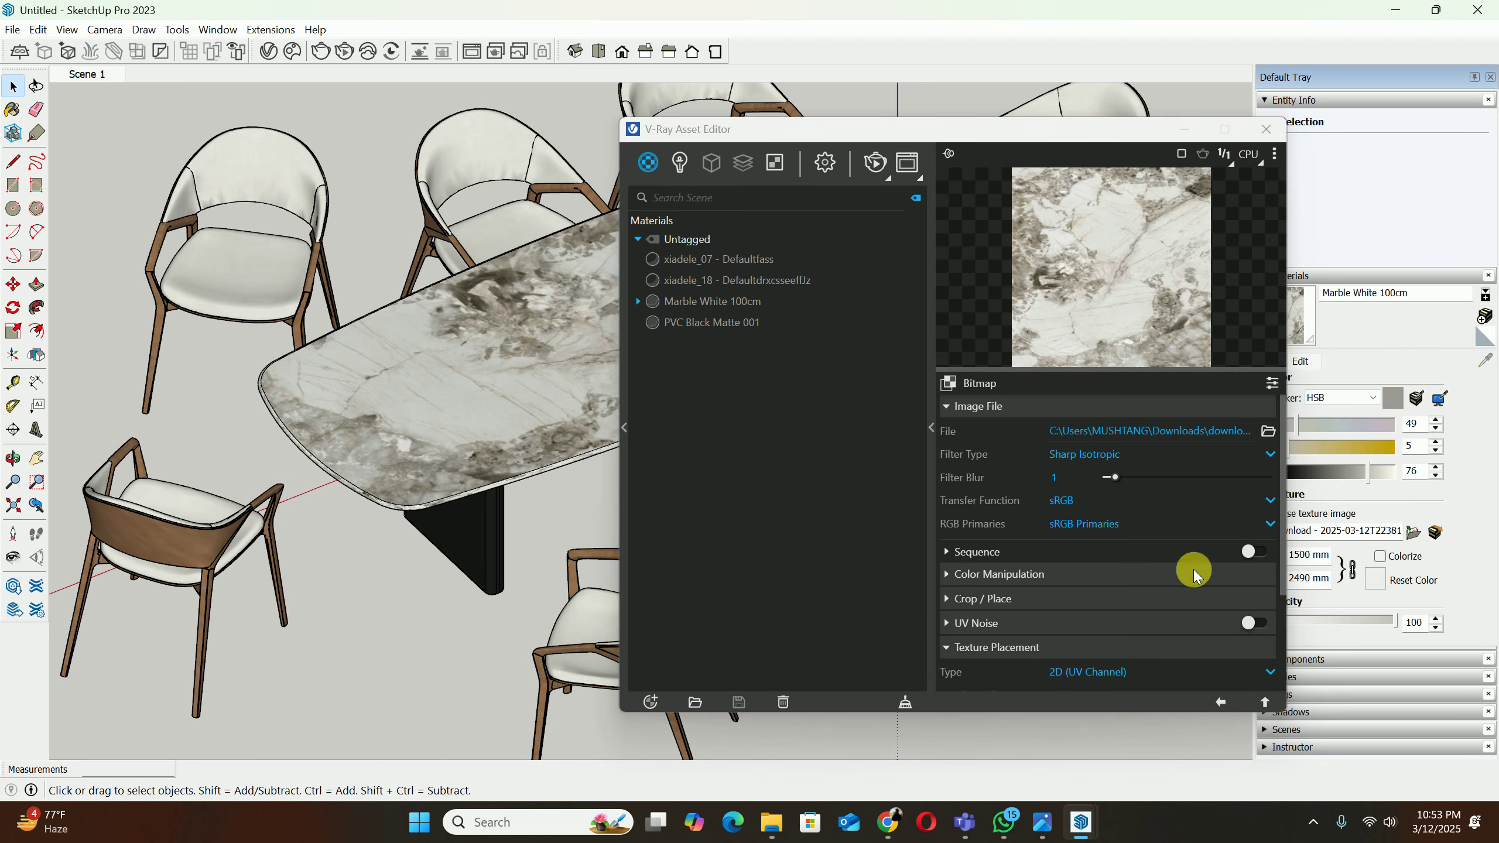
left_click(1266, 129)
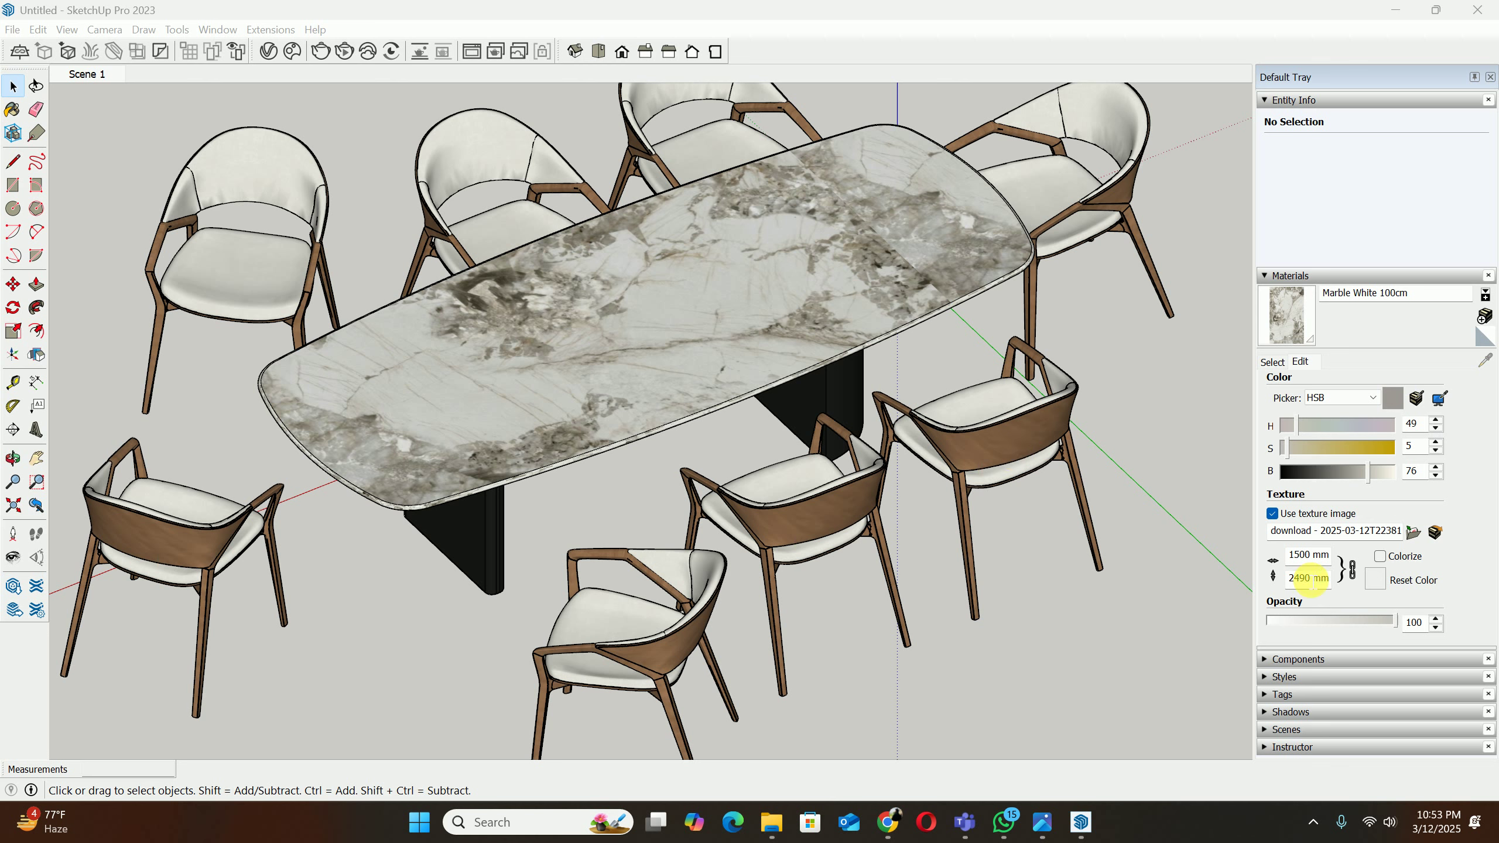
Step: Set the marble texture's height to 3000 mm, keeping its proportions
left_click(1167, 575)
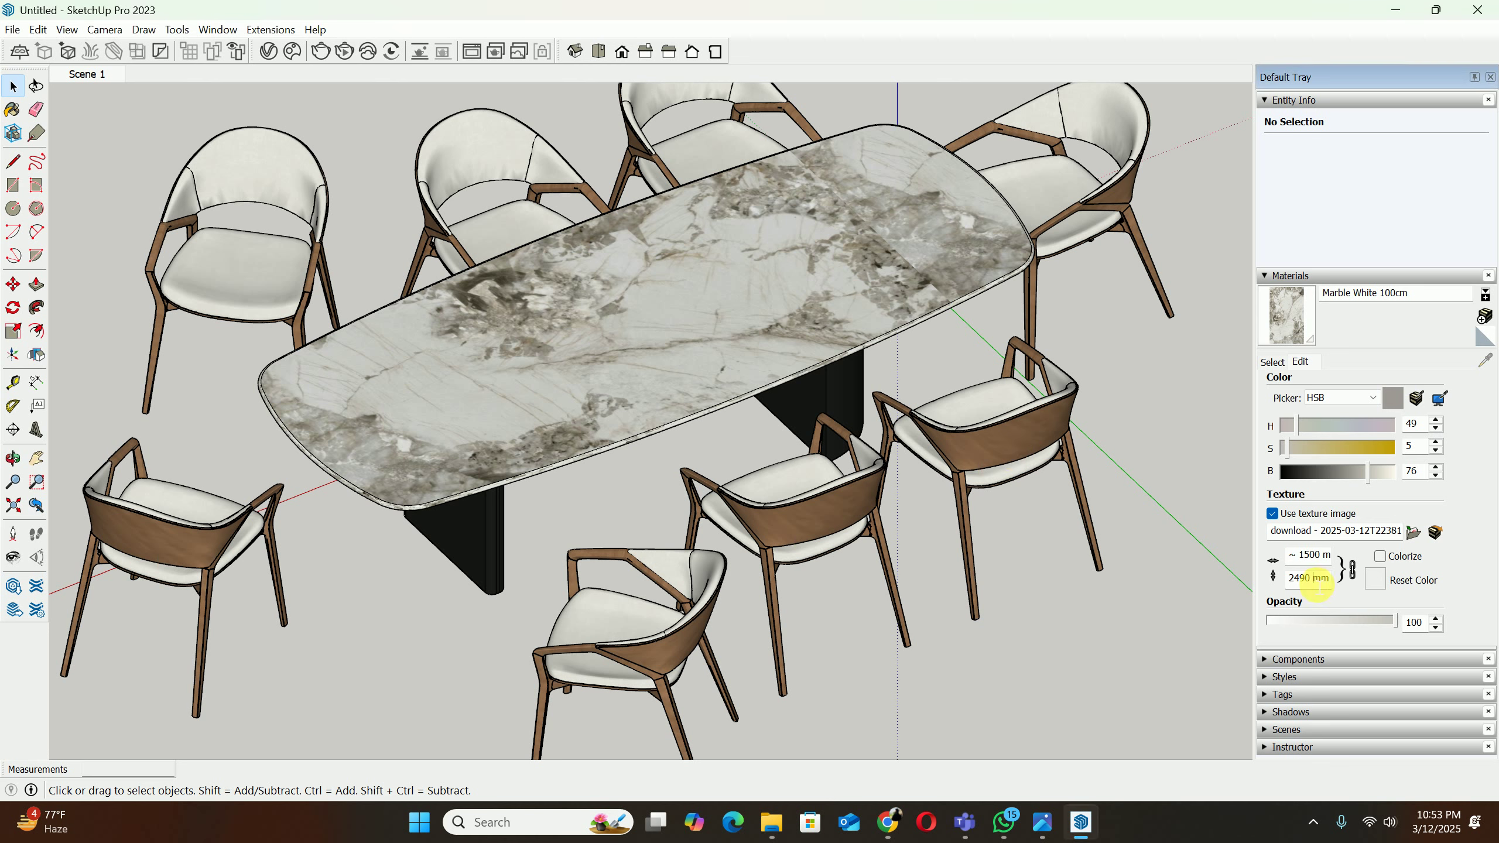
left_click_drag(1317, 582, 1240, 575)
type("3000")
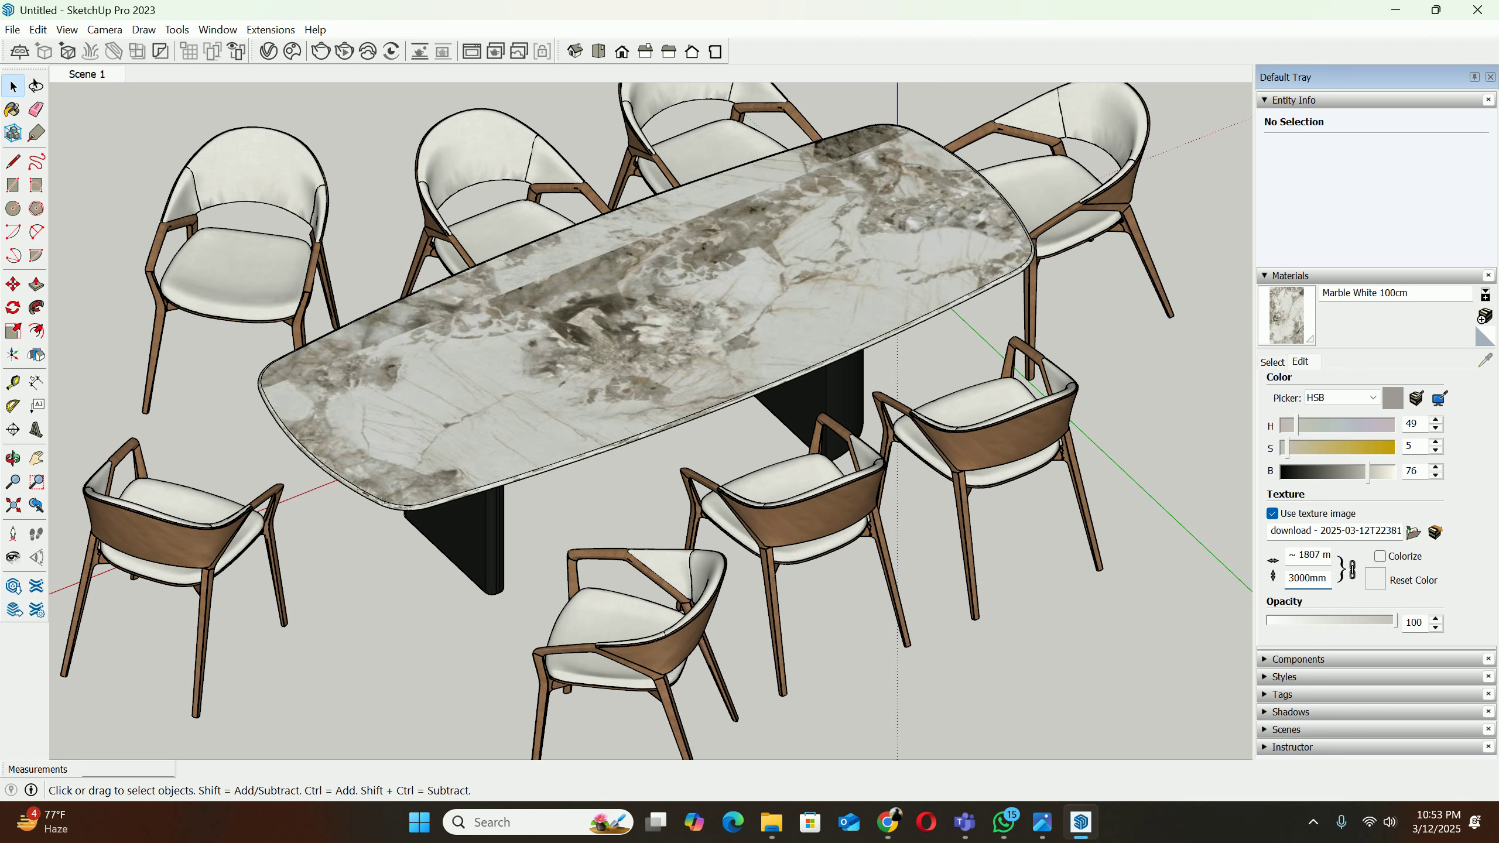
scroll(606, 414, "down", 1)
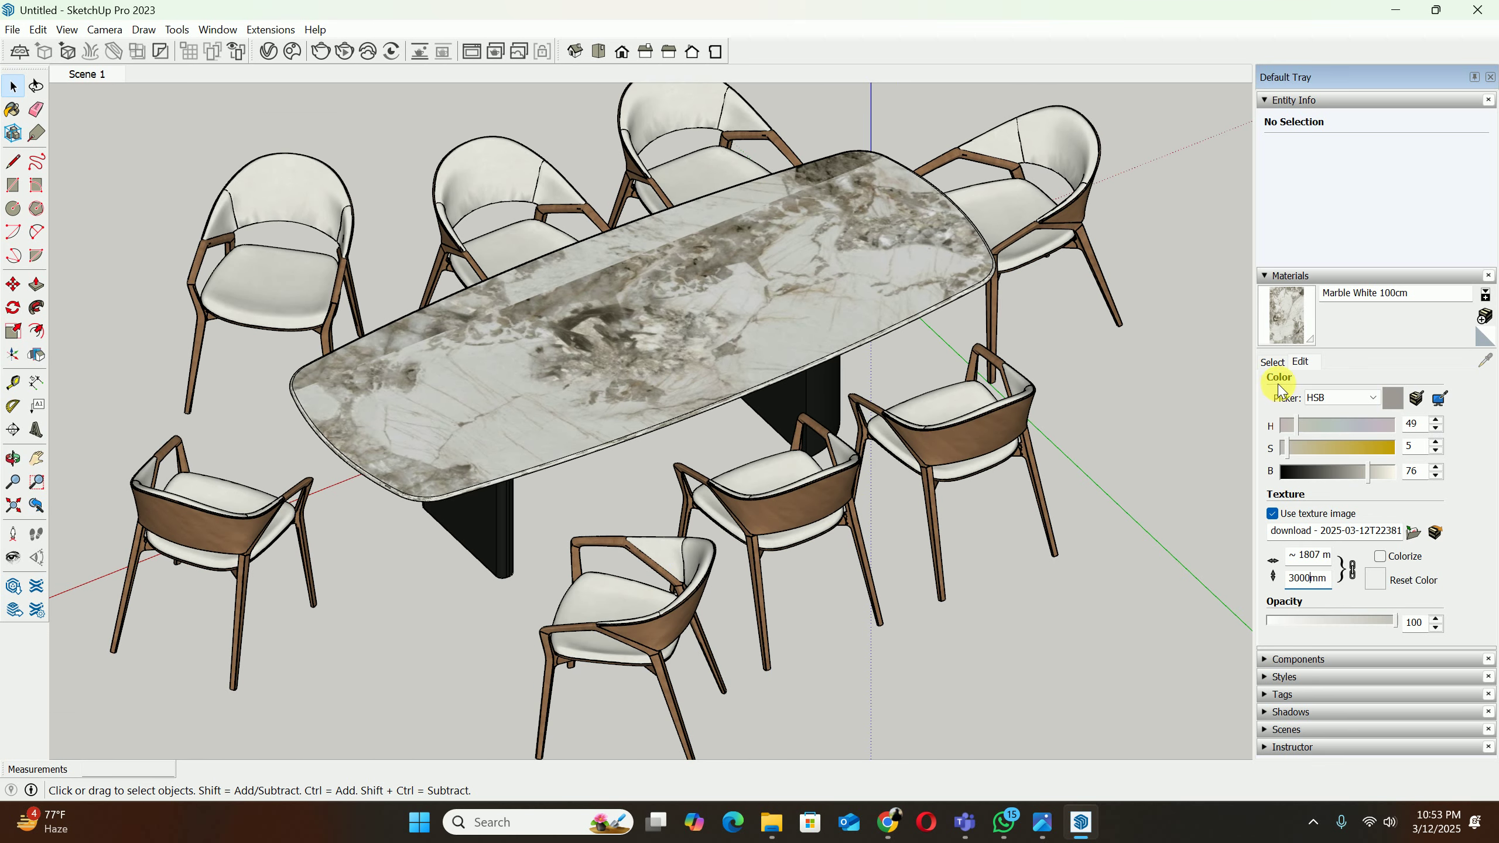
Step: Open the tabletop group for editing and shift the marble texture's position on its top face
left_click(1272, 362)
double_click(761, 326)
scroll(602, 342, "up", 3)
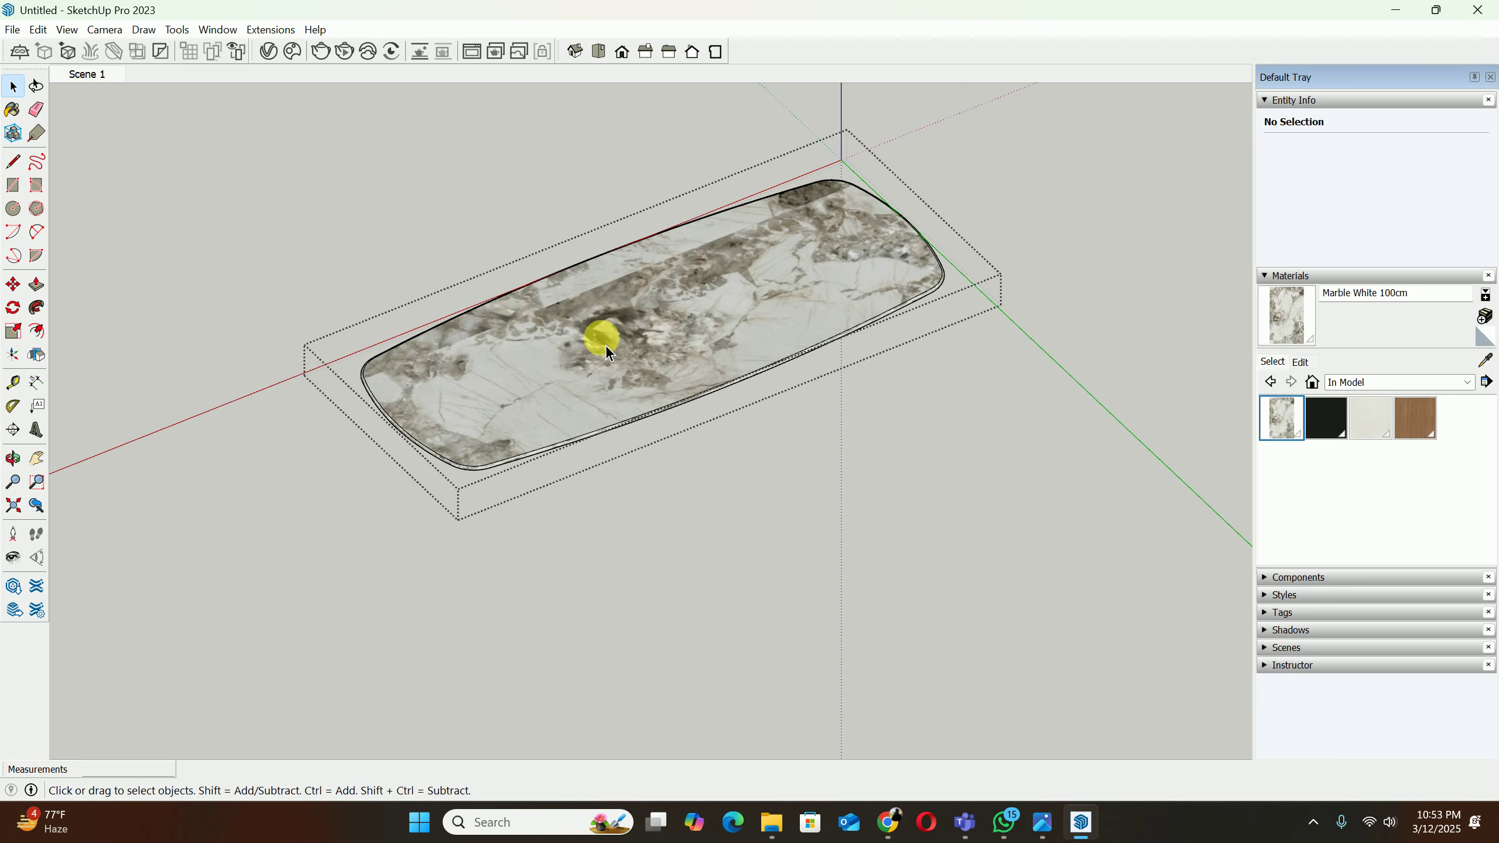
right_click(592, 357)
mouse_move(672, 574)
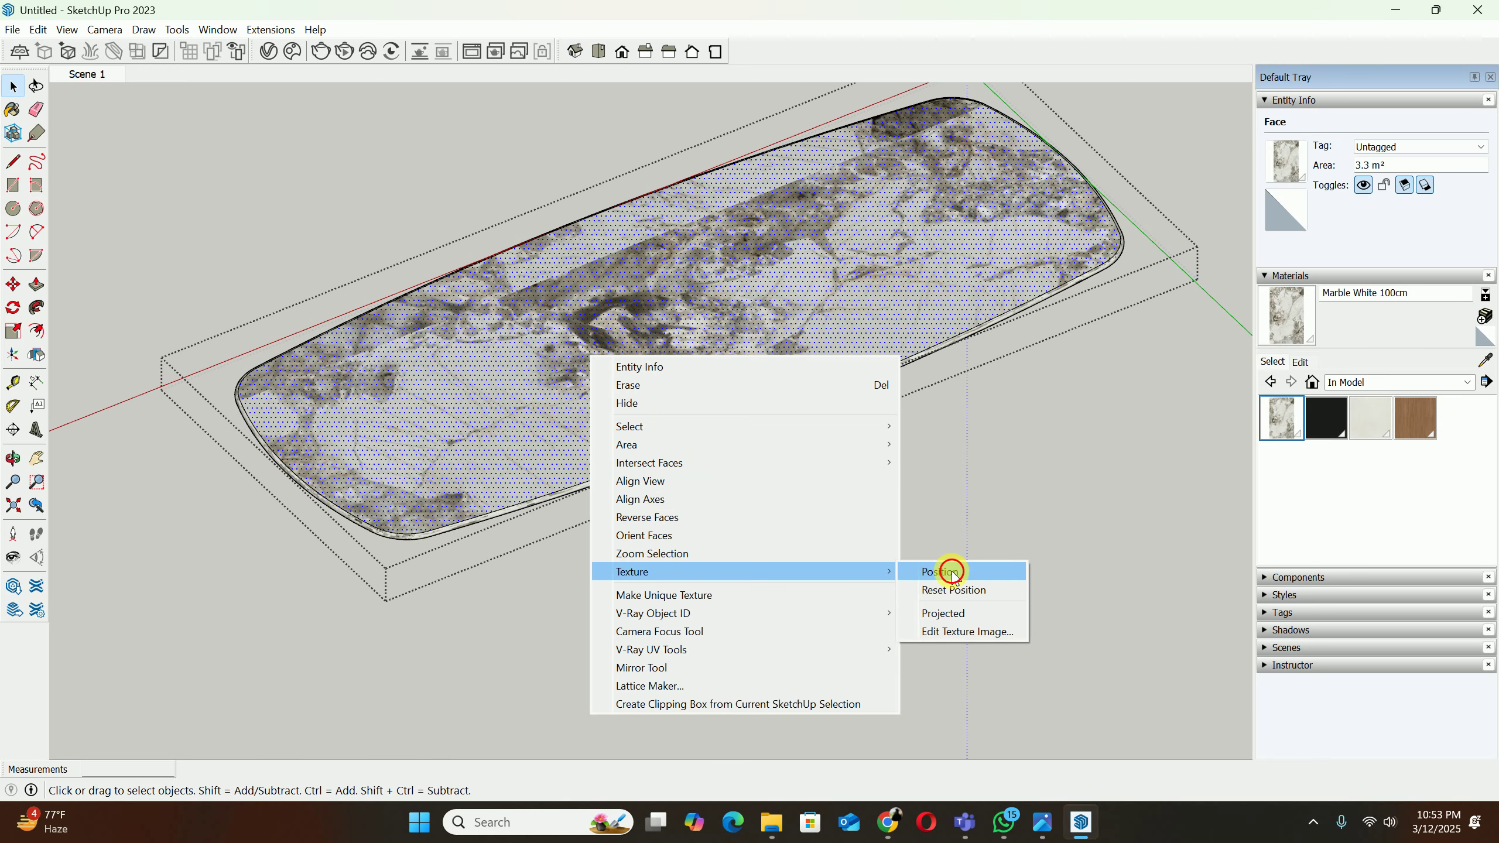
left_click(950, 571)
scroll(625, 427, "down", 3)
mouse_move(840, 227)
left_mouse_down()
mouse_move(807, 202)
mouse_move(819, 215)
left_mouse_up()
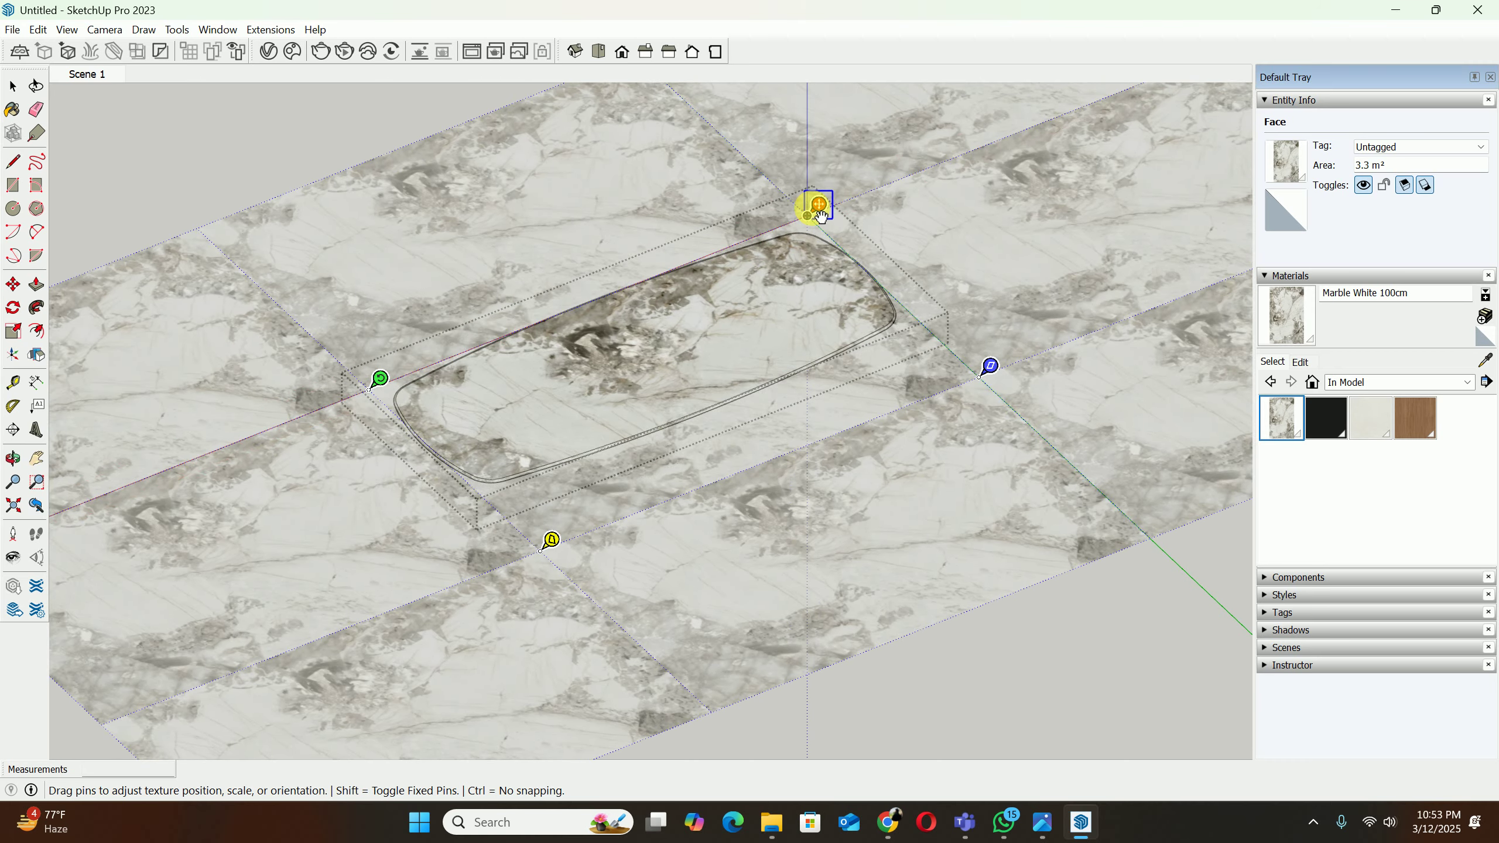
right_click(627, 333)
left_click(642, 346)
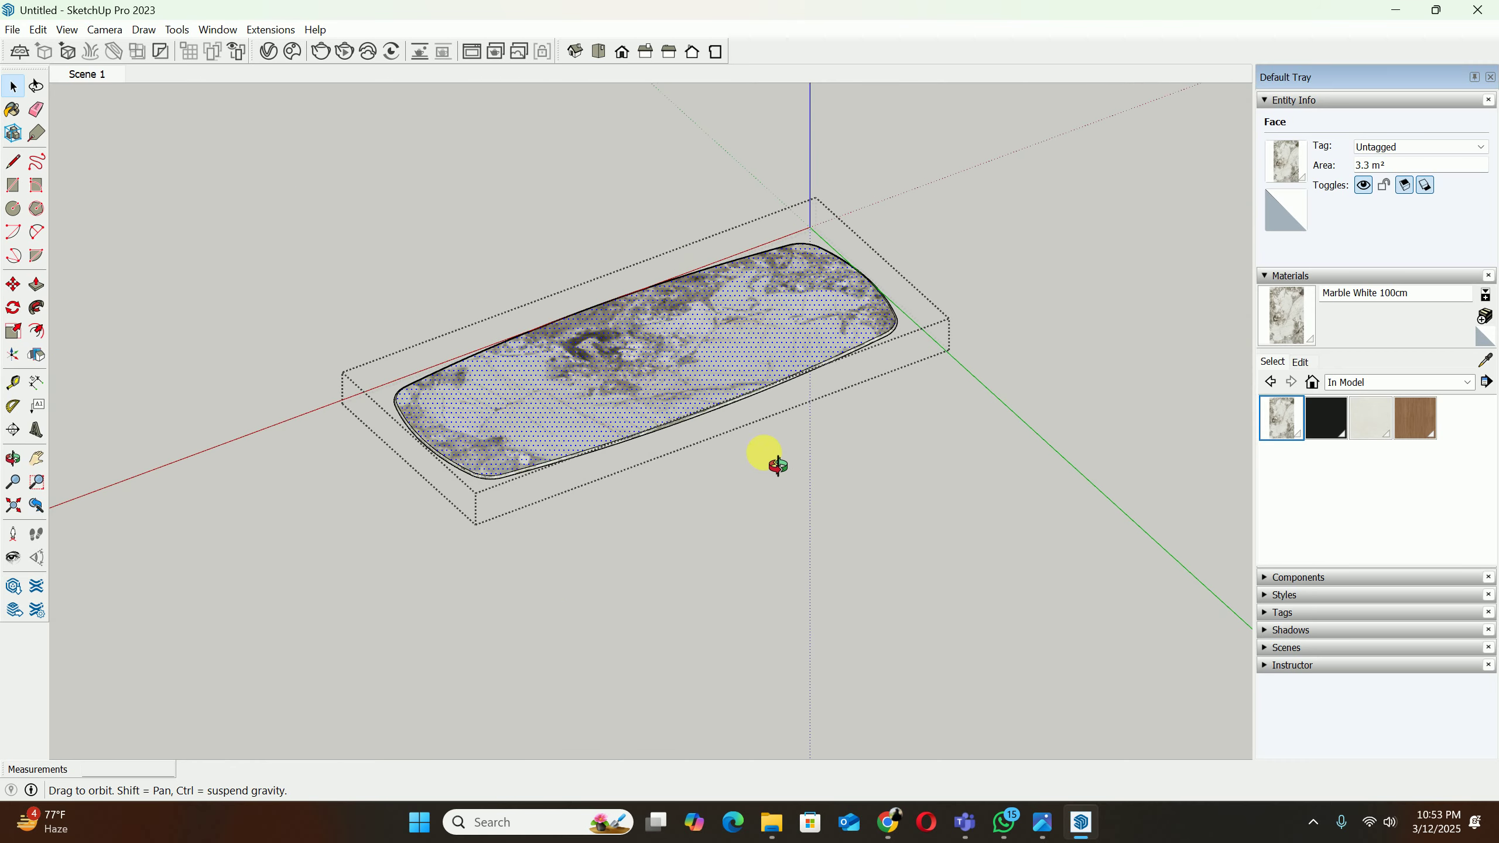
Step: Reposition the marble texture on the tabletop again, moving it slightly toward the table's far edge, and accept the placement
key("b")
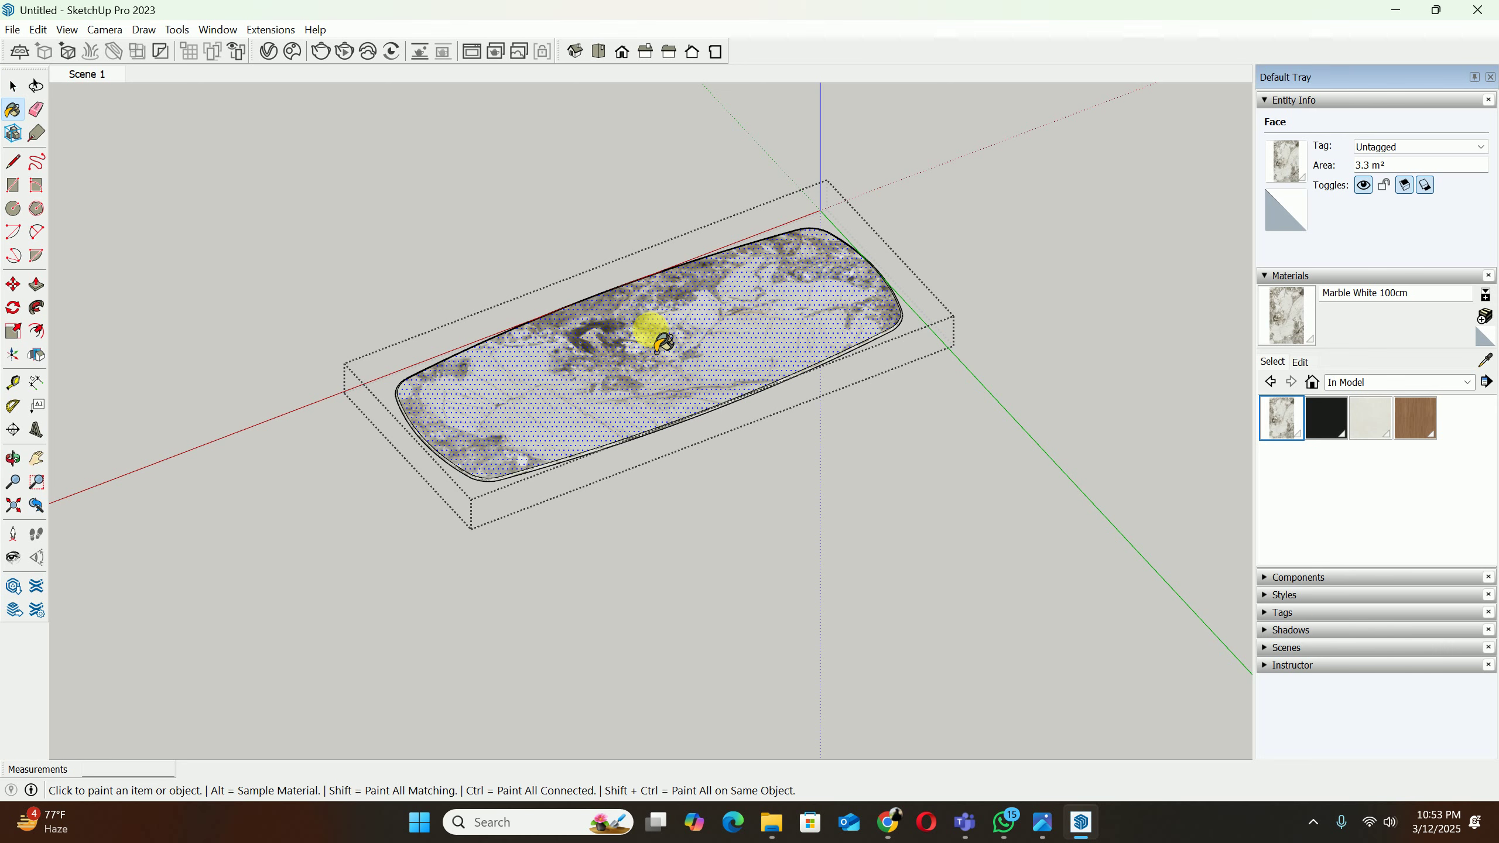
key("space")
right_click(754, 322)
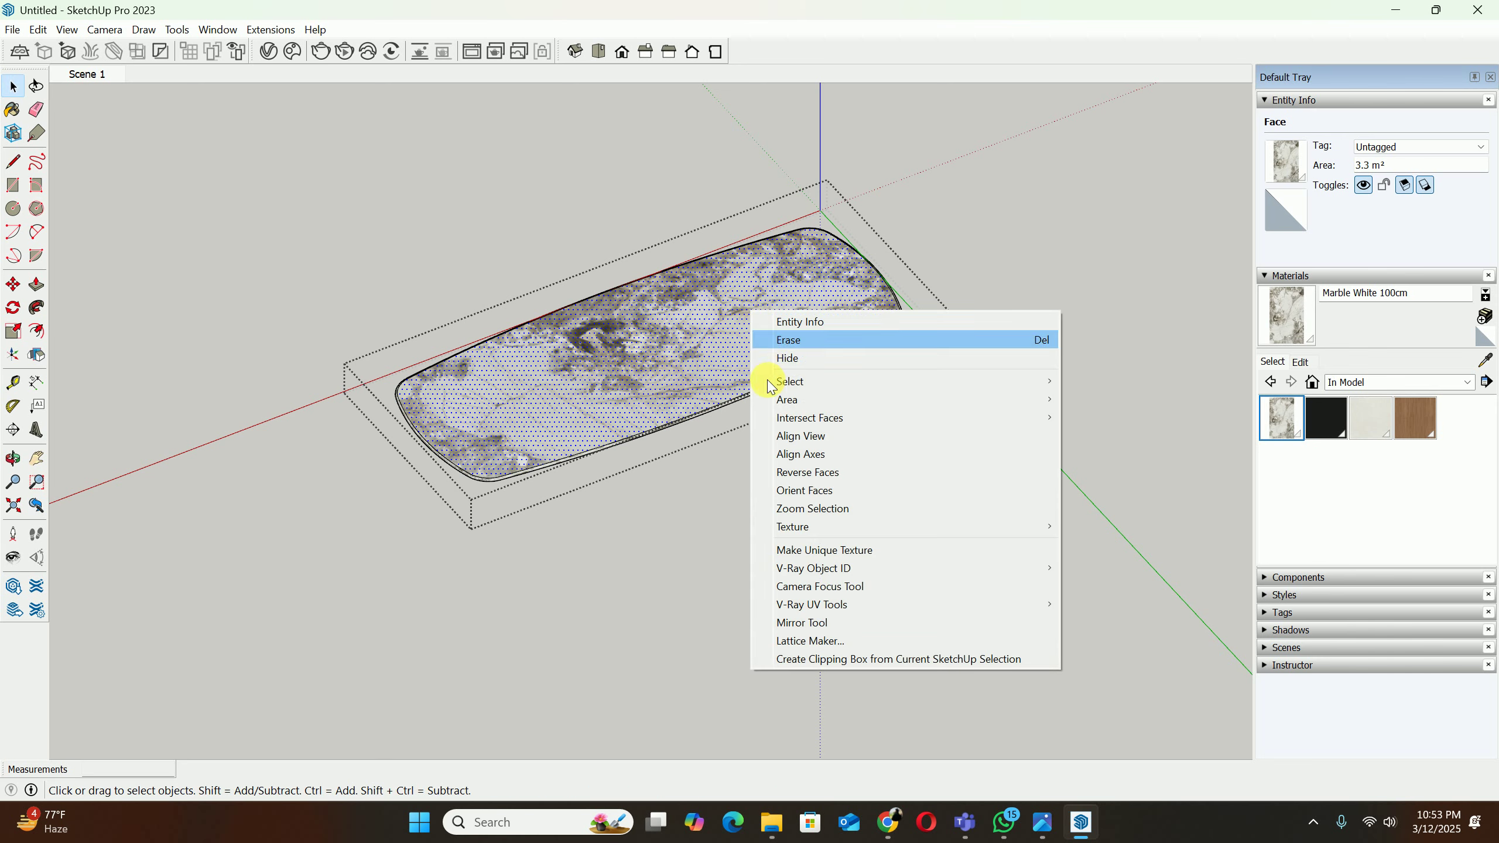
mouse_move(803, 521)
left_click(1128, 522)
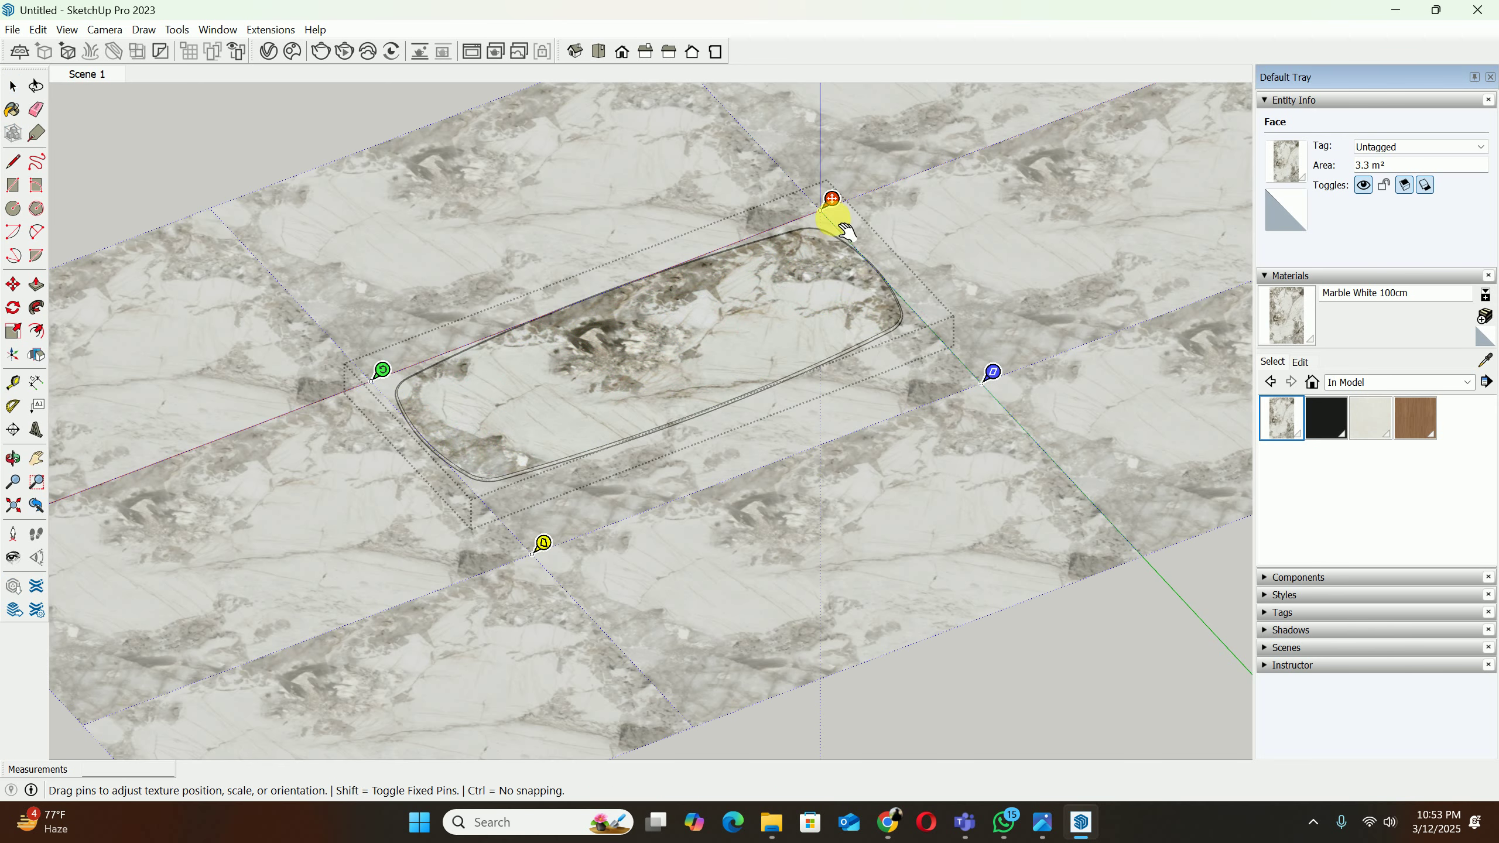
left_click_drag(832, 204, 816, 185)
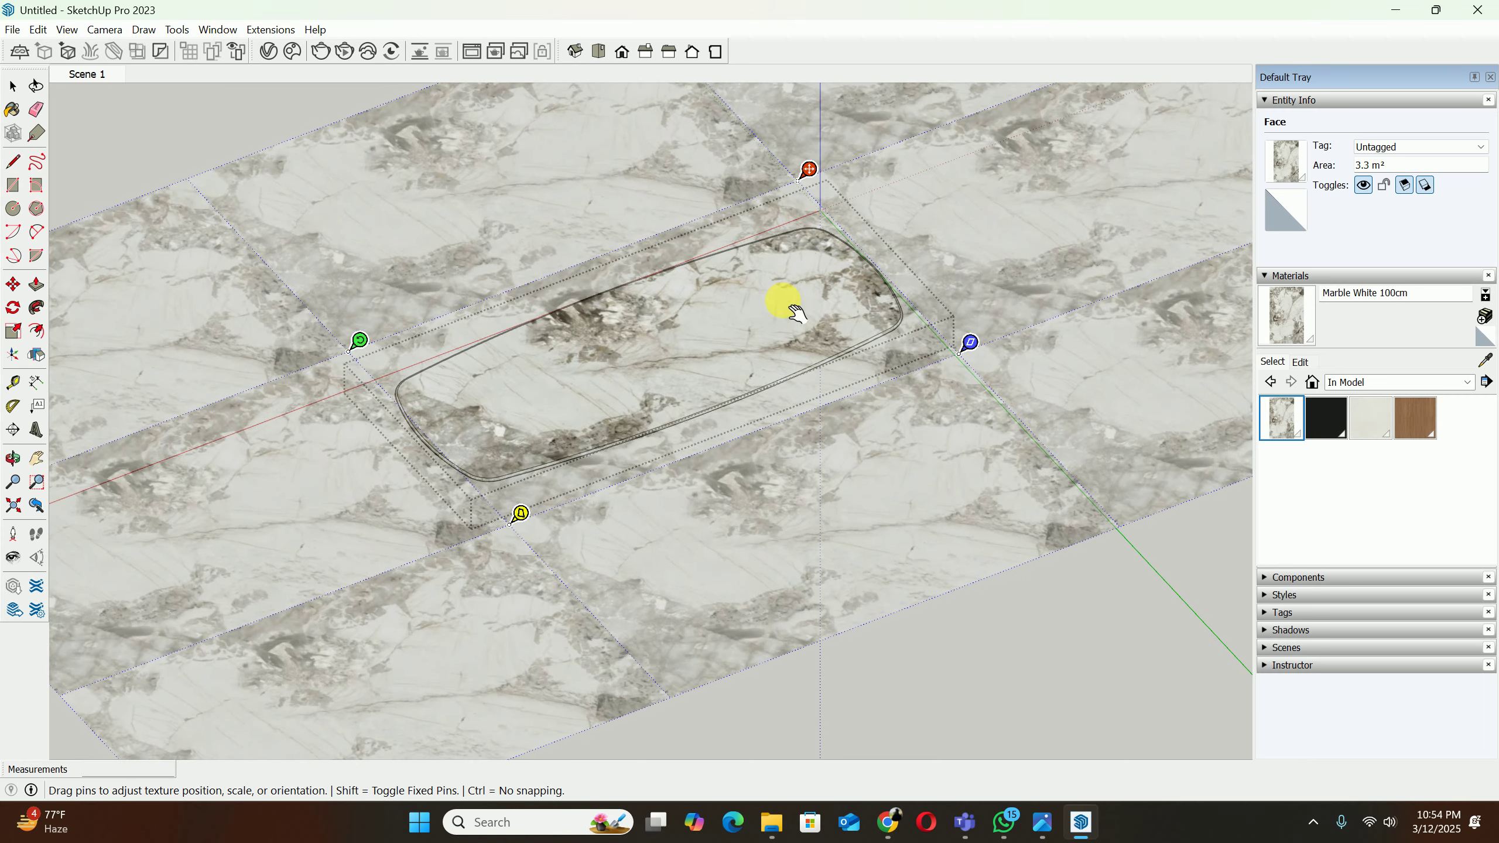
right_click(784, 302)
left_click(810, 313)
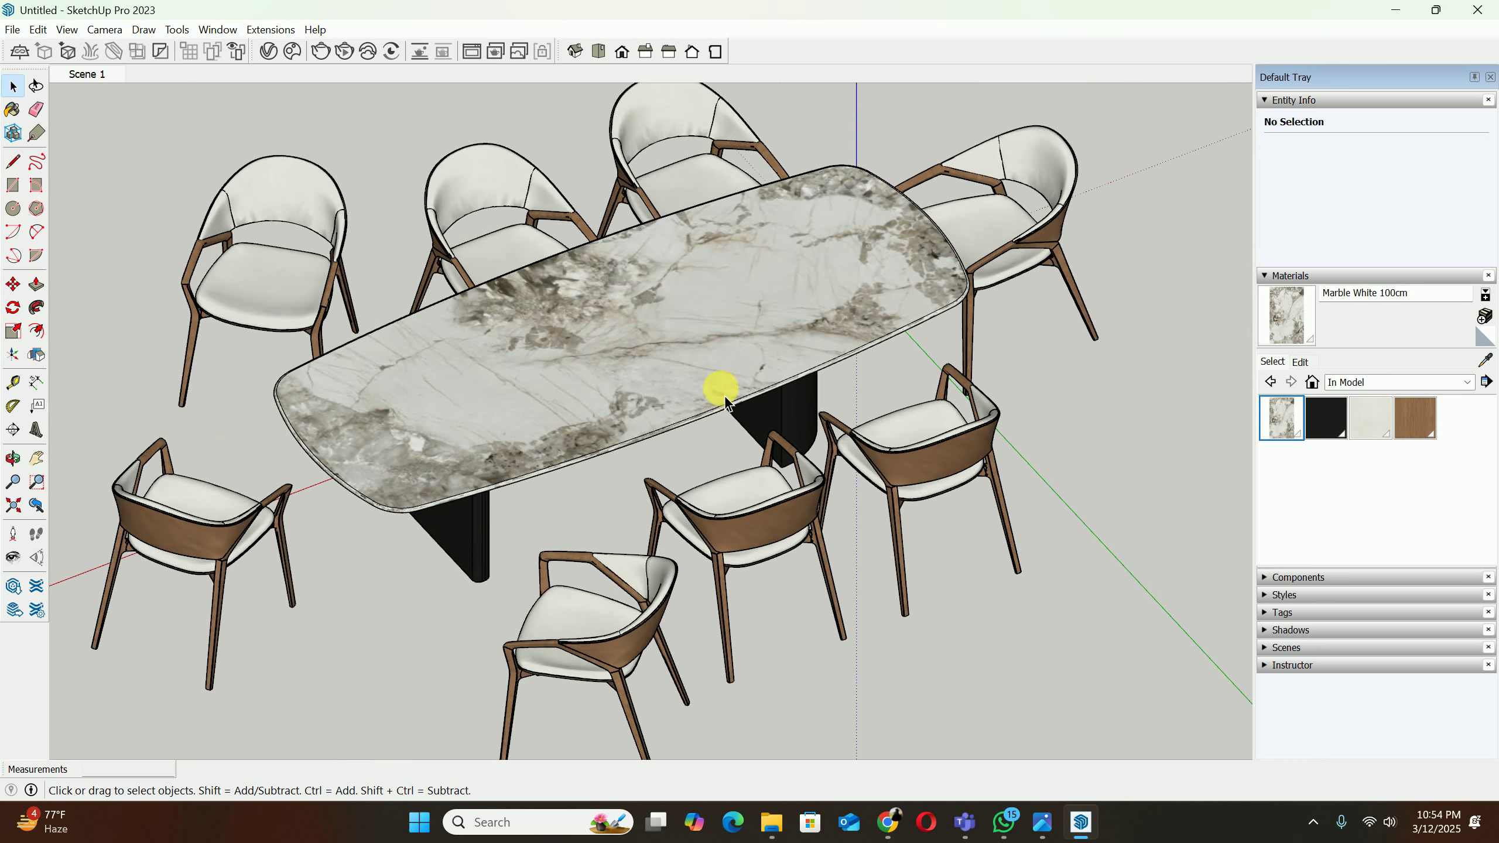
Step: Sample the repositioned marble from the tabletop's top face, paint it onto the underside and leave the group
scroll(708, 384, "down", 5)
left_click(694, 394)
double_click(692, 390)
scroll(692, 391, "down", 3)
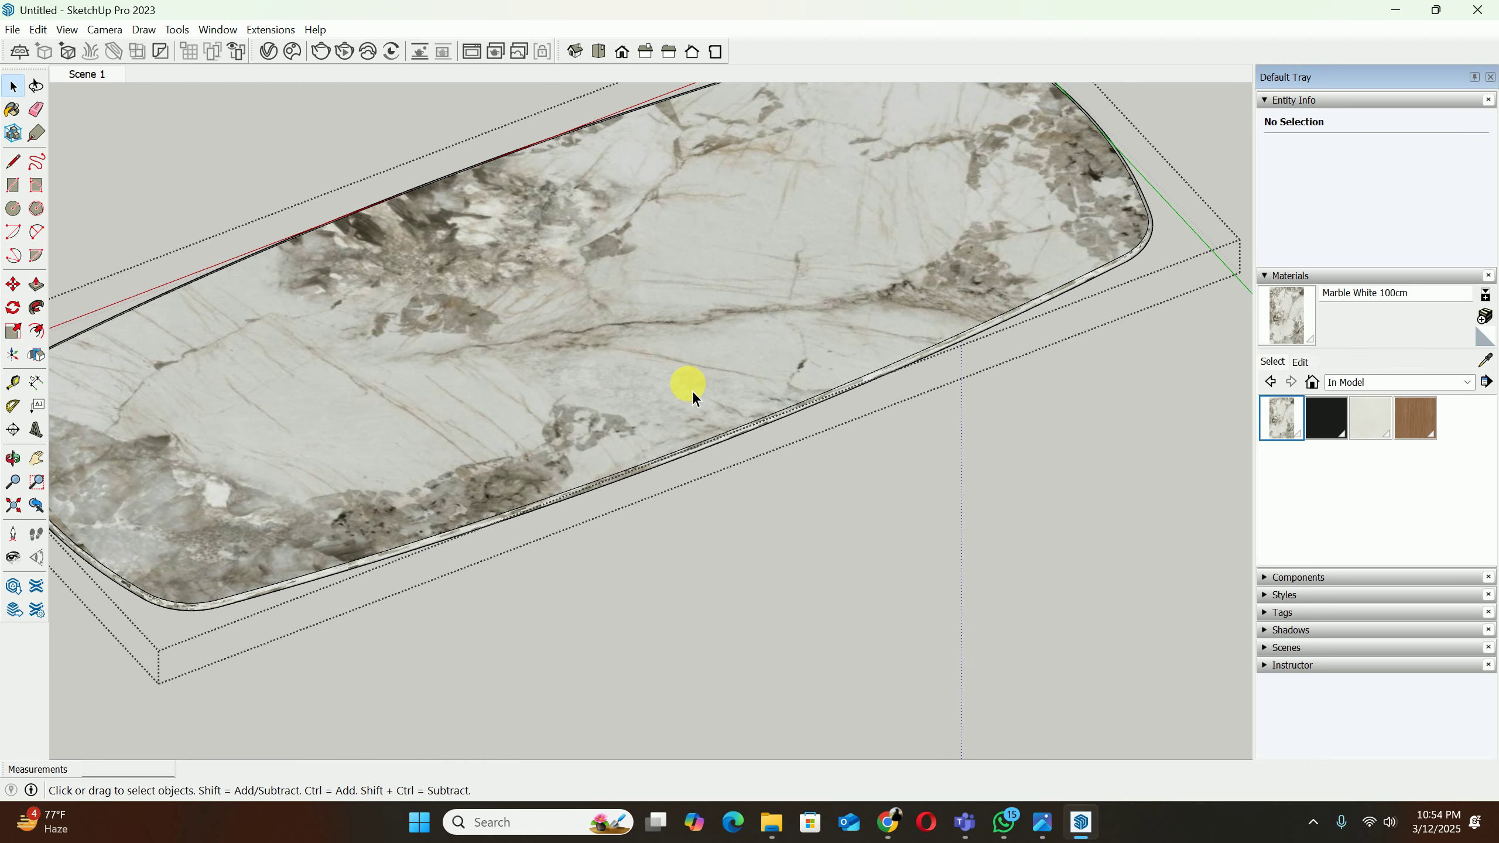
key("b")
key("o")
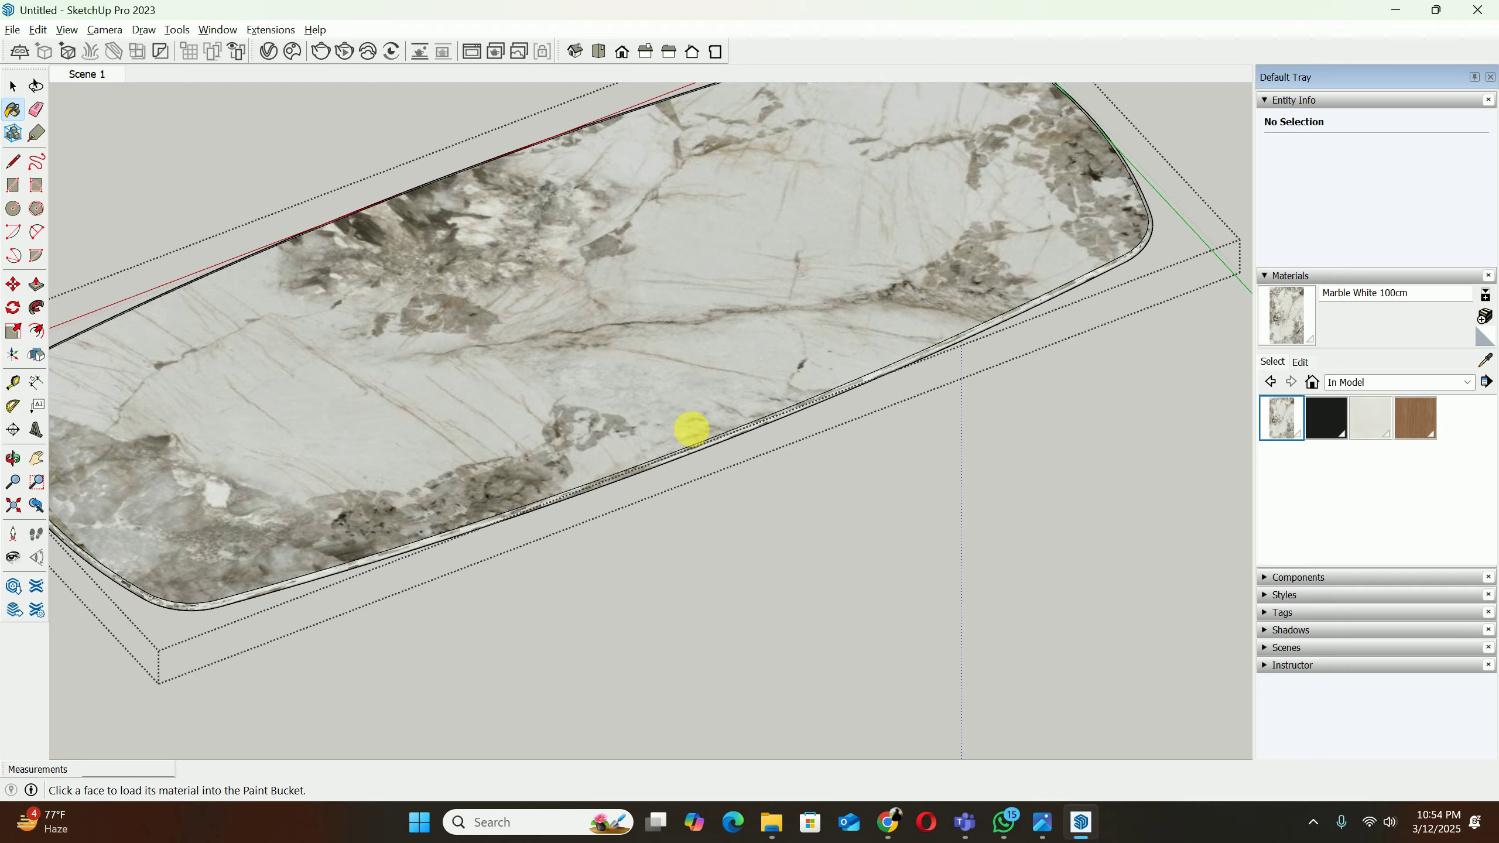
left_click_drag(688, 428, 731, 169)
middle_click_drag(732, 170, 717, 499)
left_click(713, 501)
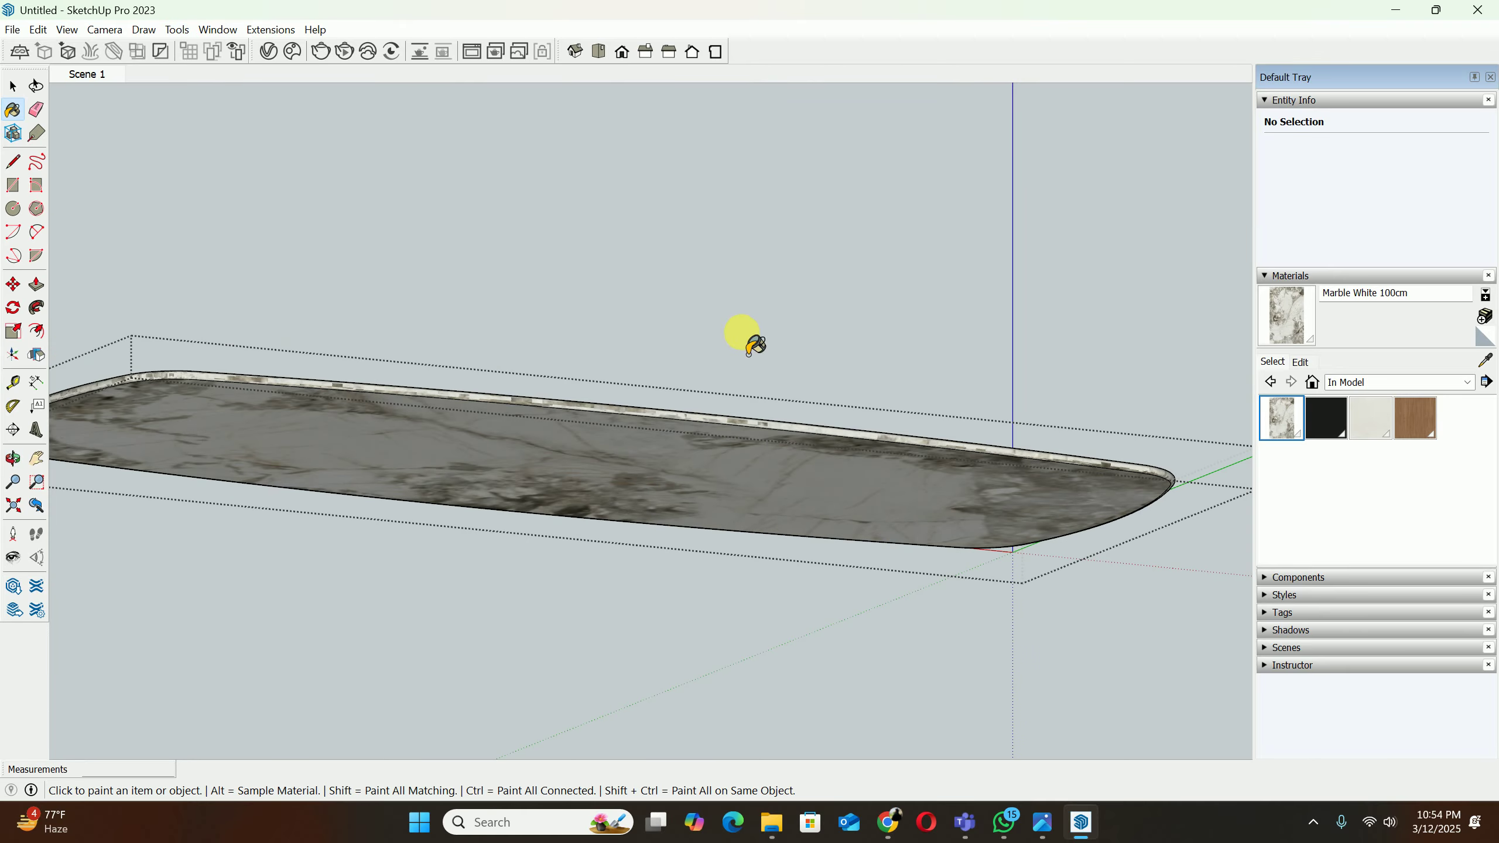
middle_click_drag(746, 349, 799, 649)
scroll(753, 349, "down", 3)
key("space")
key("Escape")
scroll(735, 394, "down", 3)
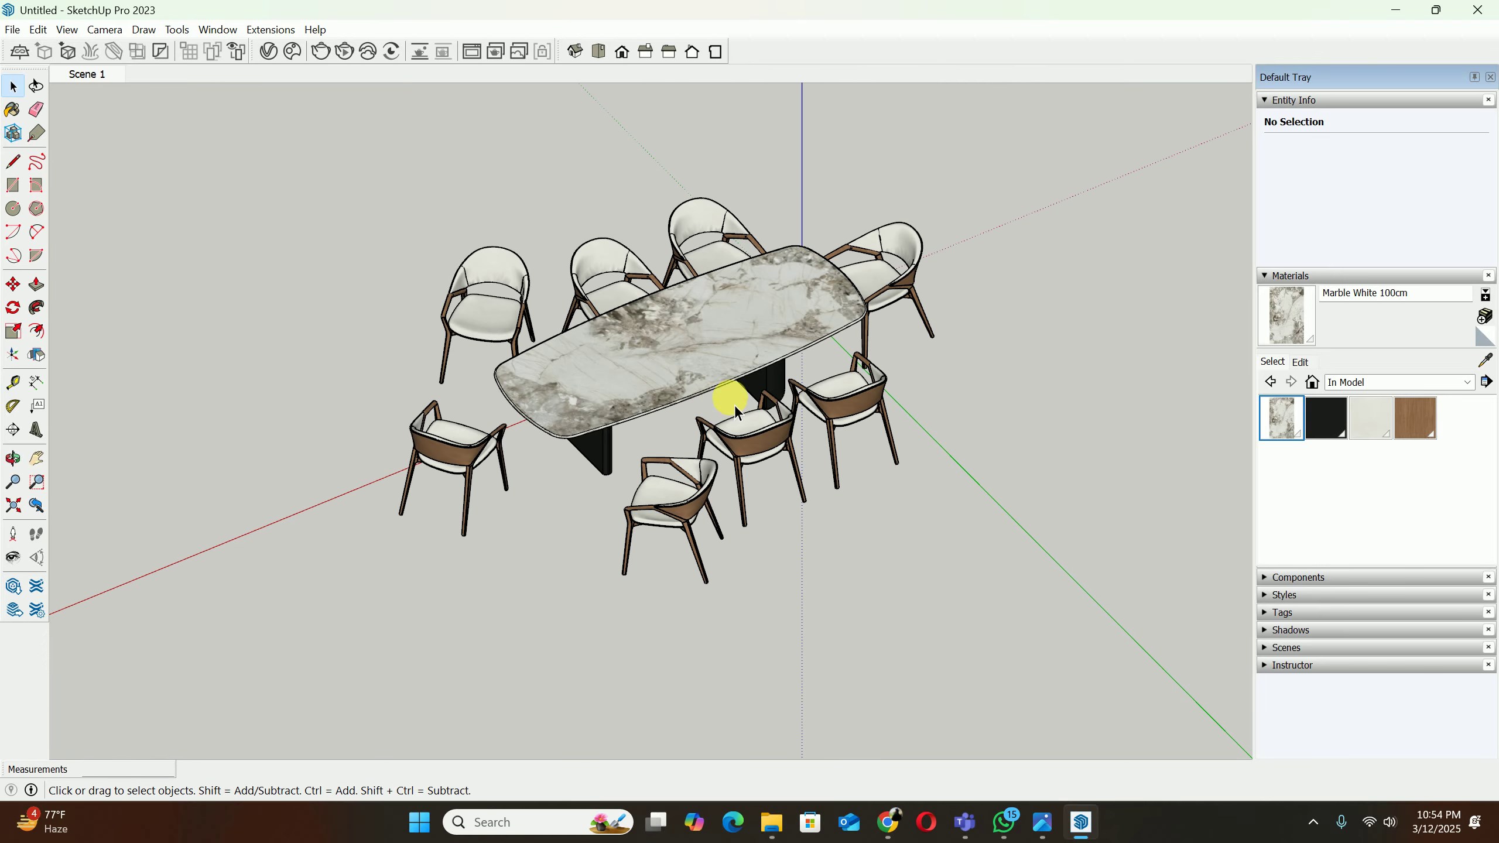
Step: Replace the marble material's reflection color bitmap with download - 2025-03-12T223818.244.jpeg from Downloads
left_click(269, 51)
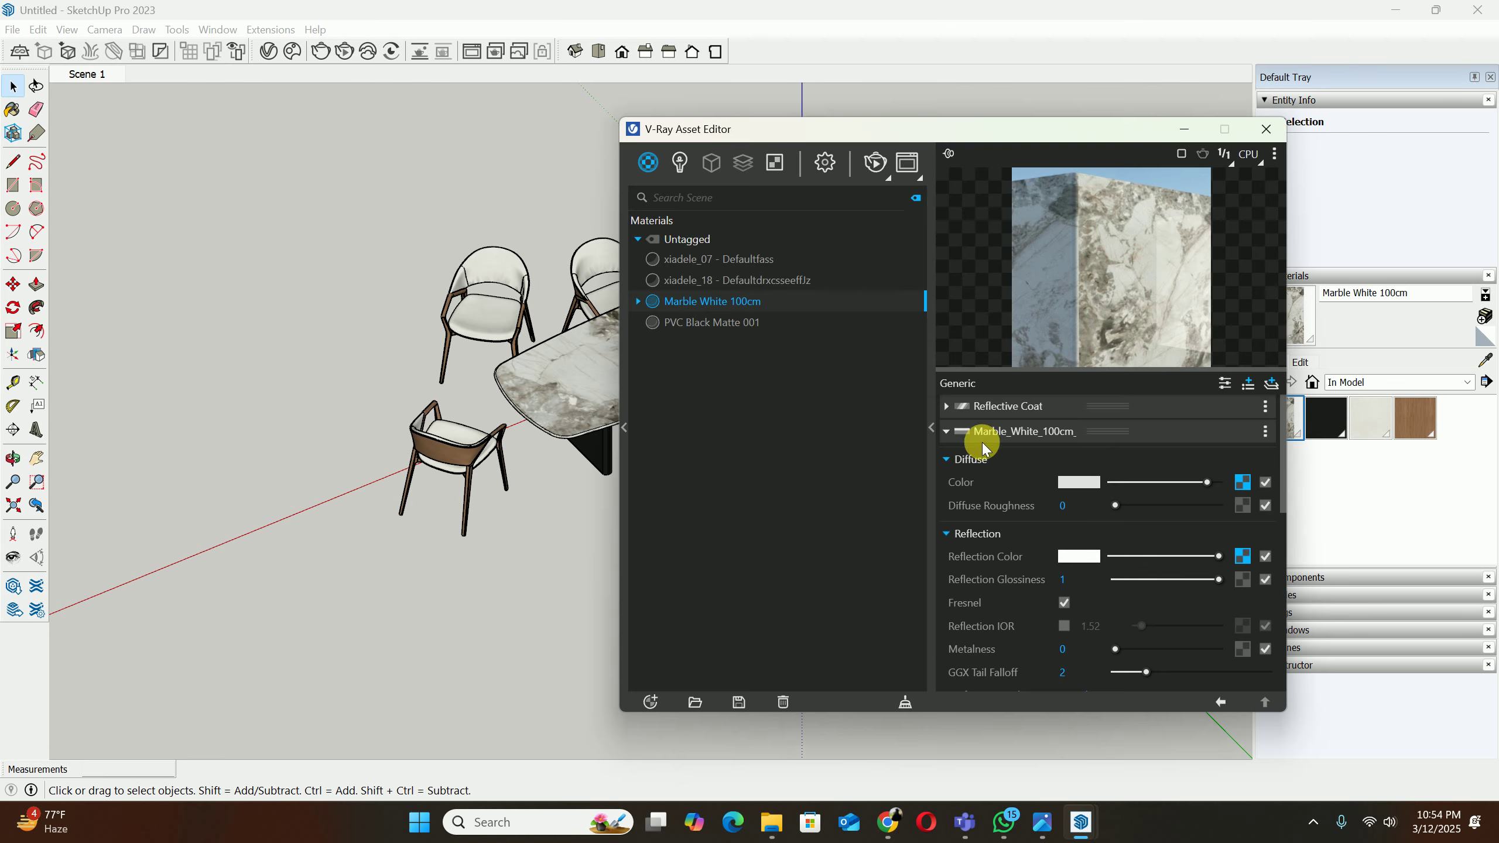
left_click(1242, 556)
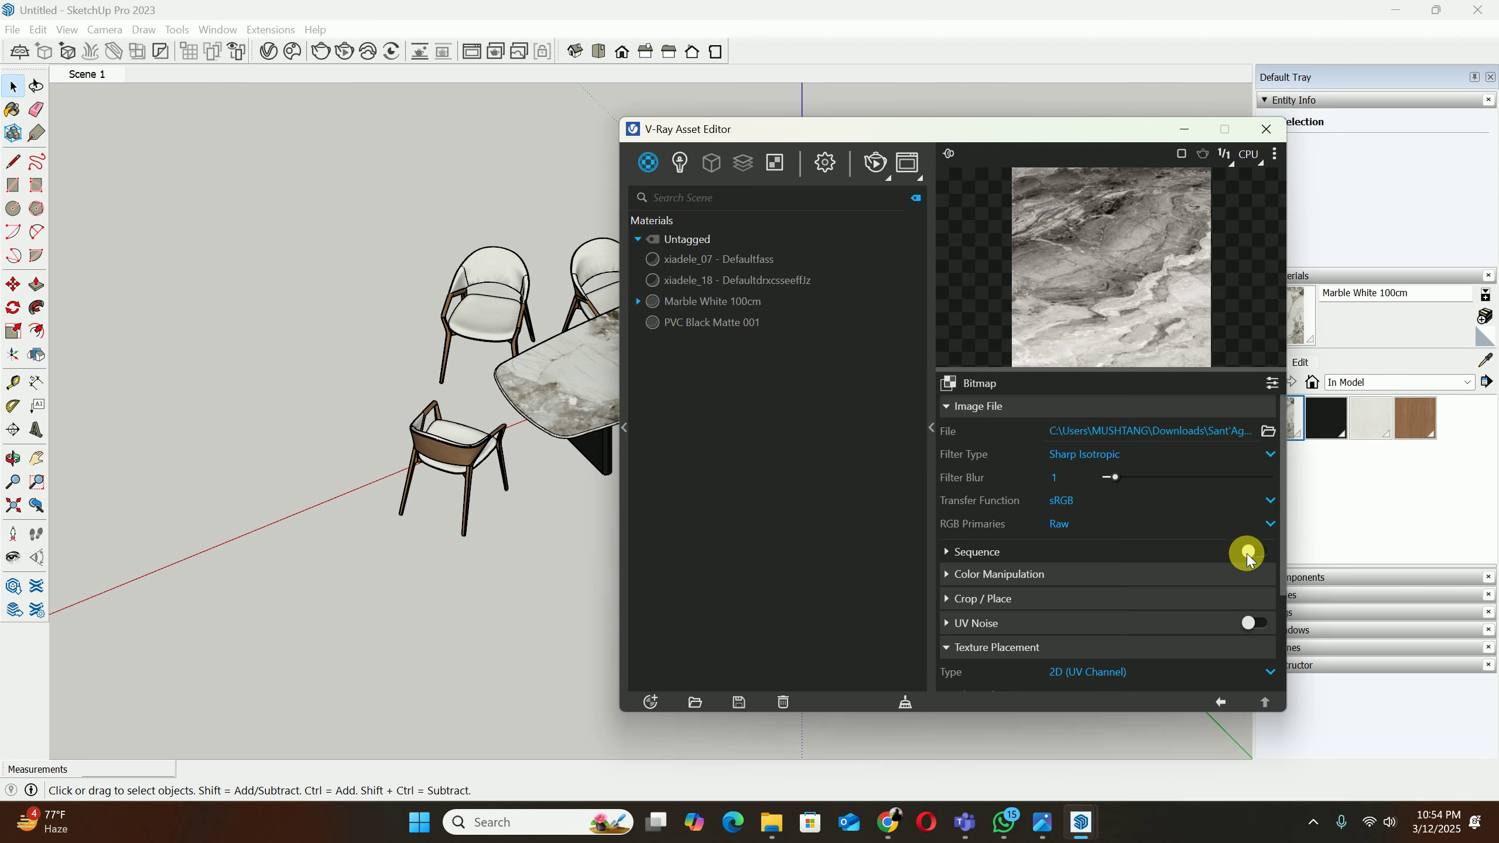
left_click(1261, 431)
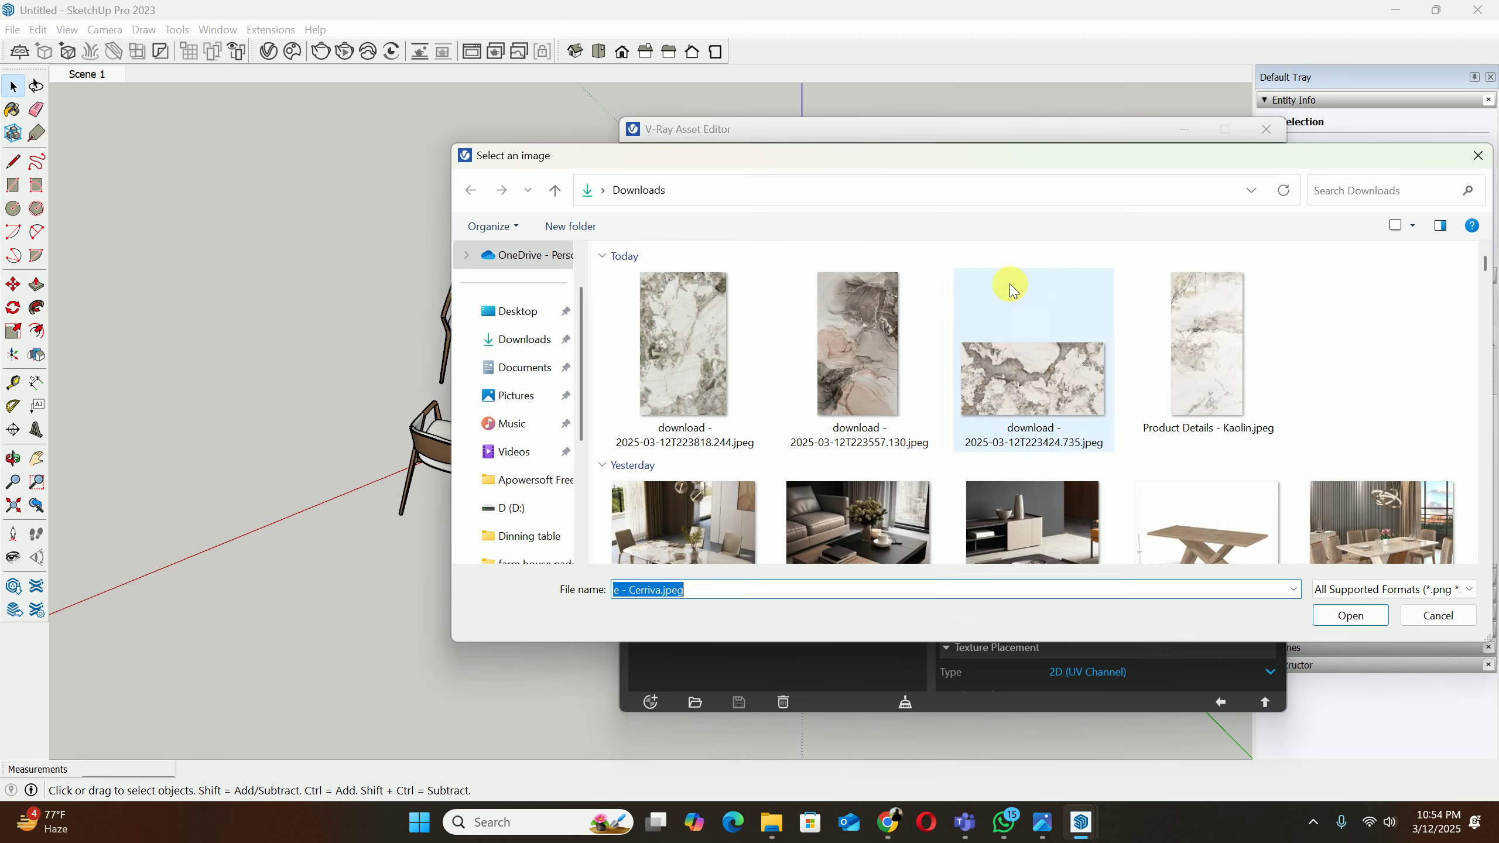
left_click(744, 391)
left_click(1350, 615)
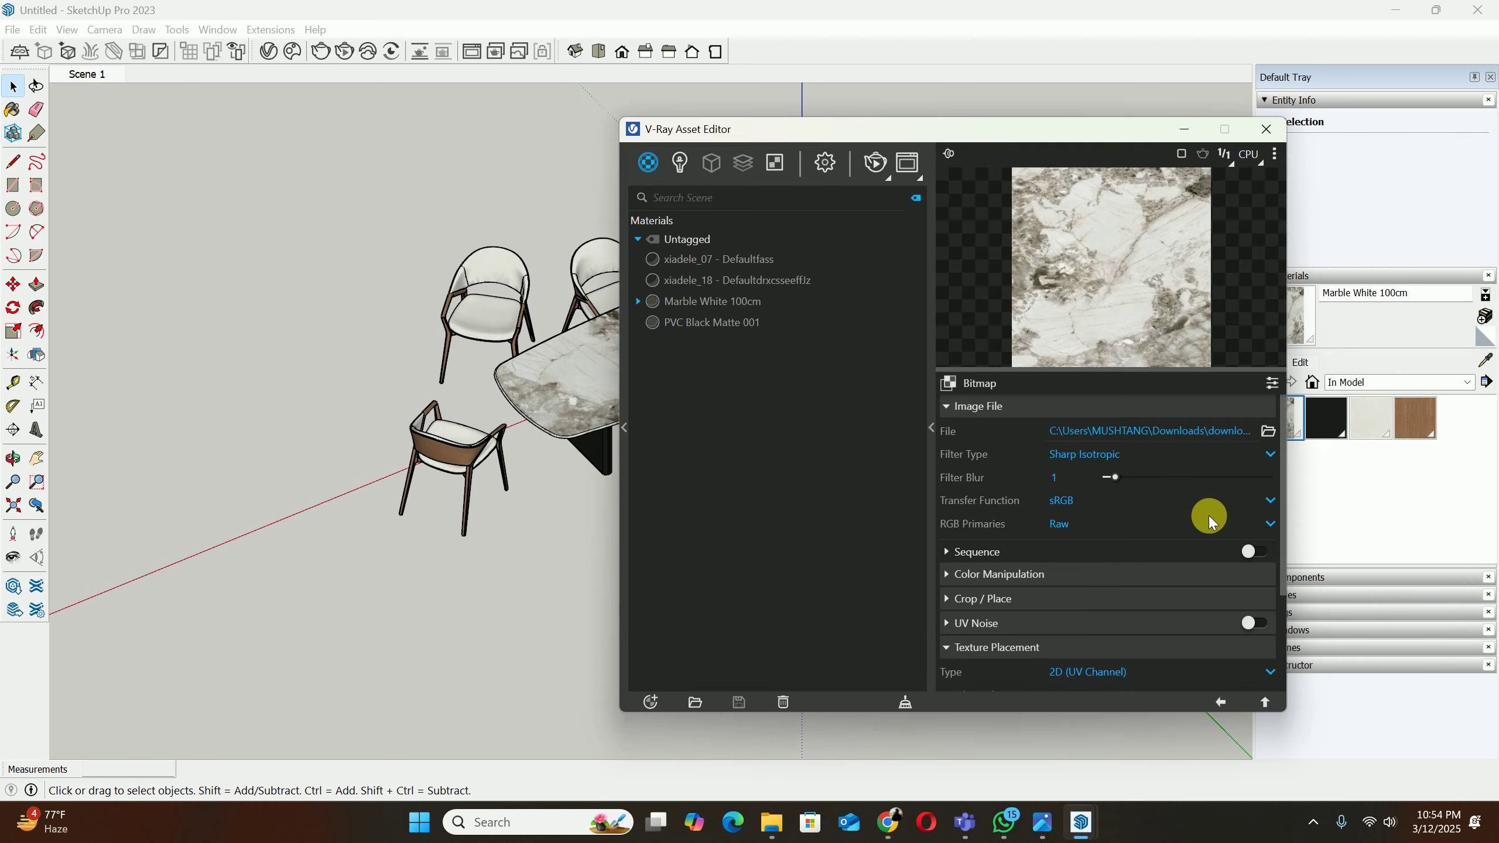
Step: Restore the Scene 1 camera view, render the dining set with V-Ray and close the frame buffer
scroll(910, 384, "down", 3)
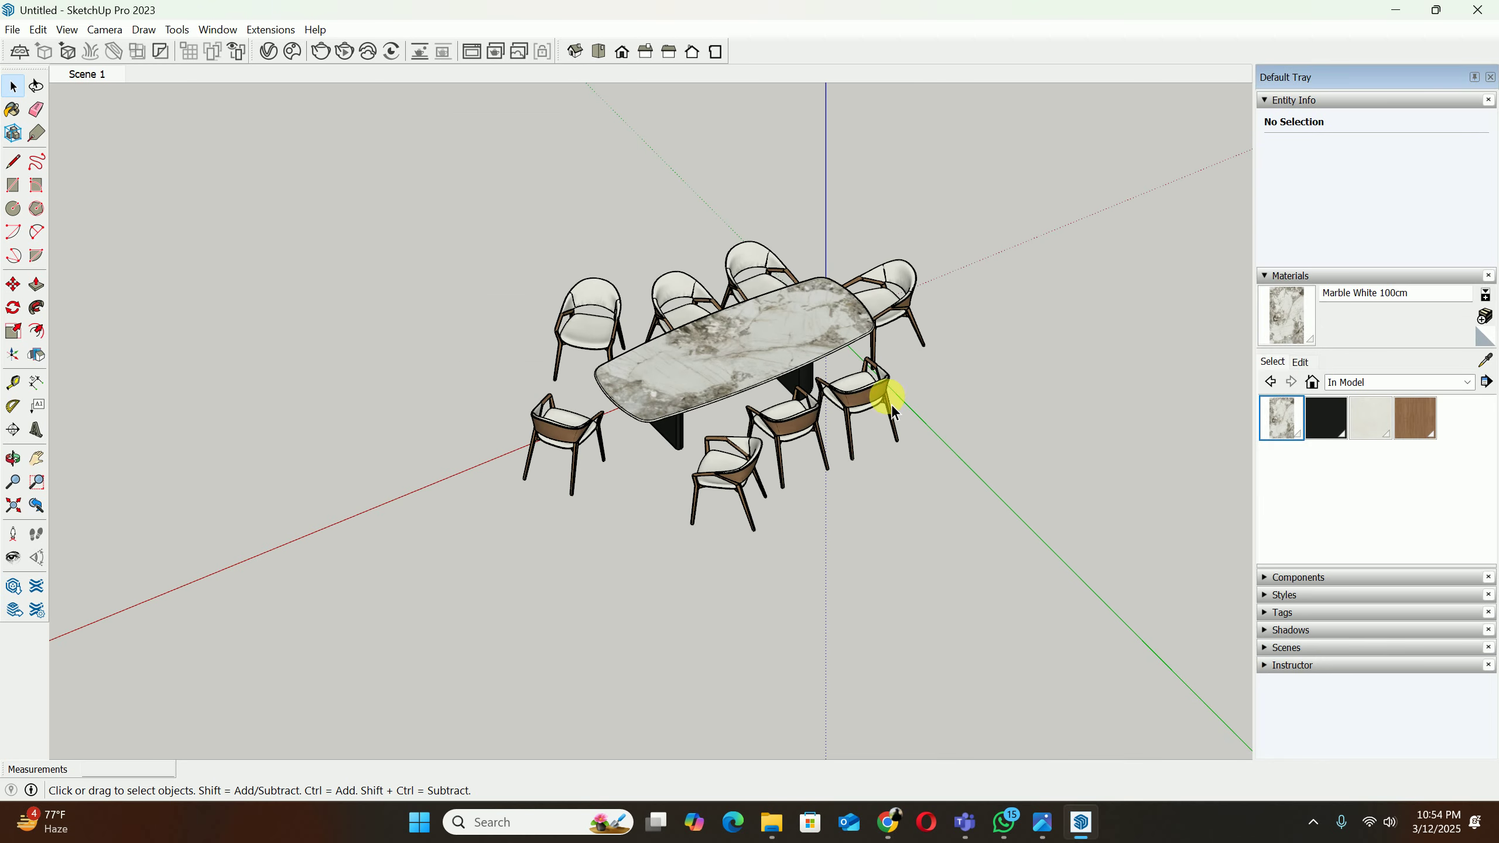
middle_click_drag(890, 401, 961, 343)
left_click(89, 74)
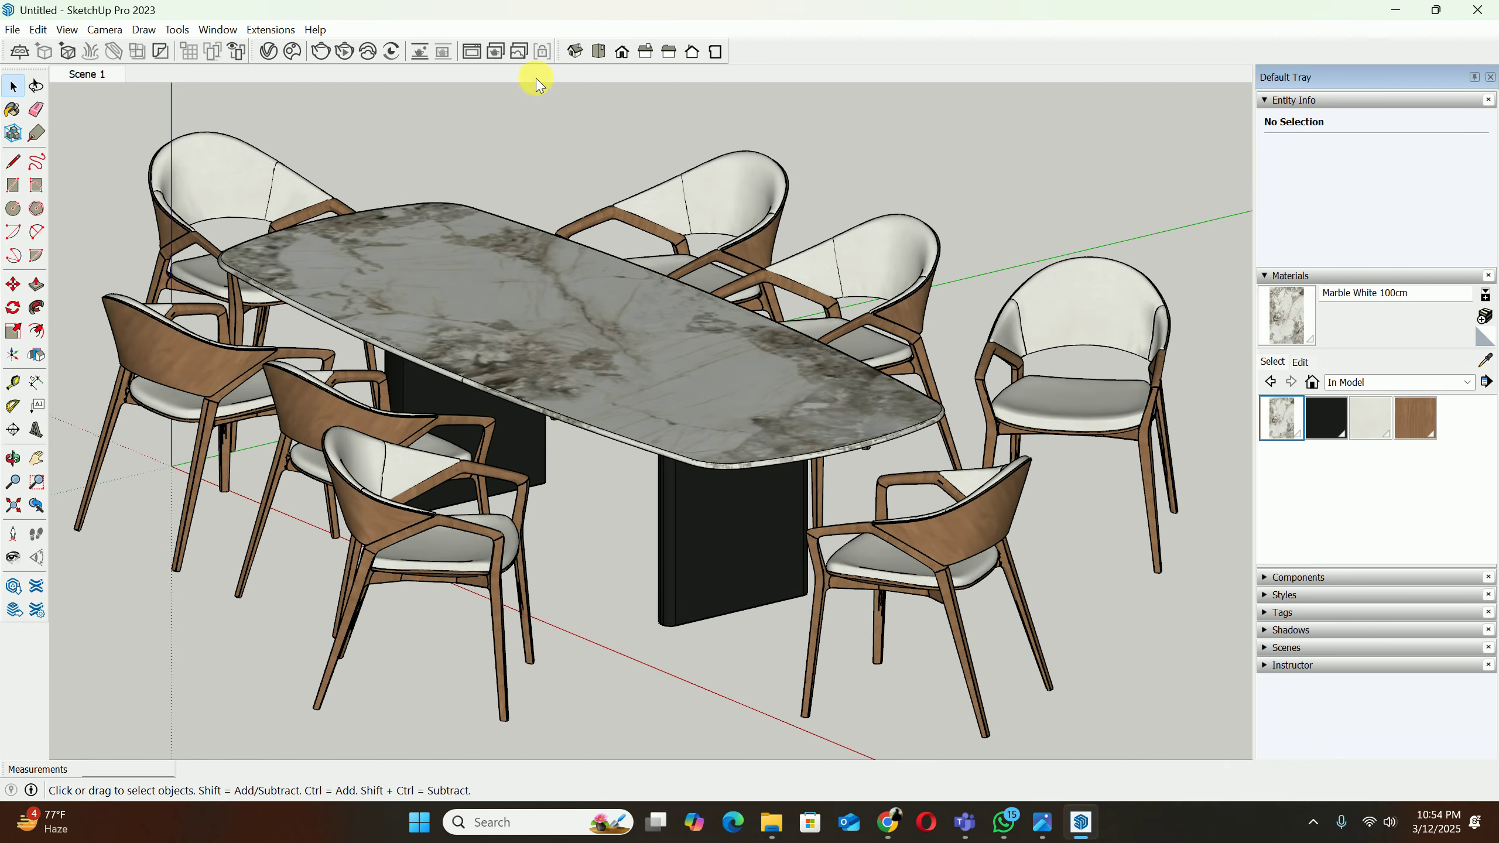
left_click(347, 53)
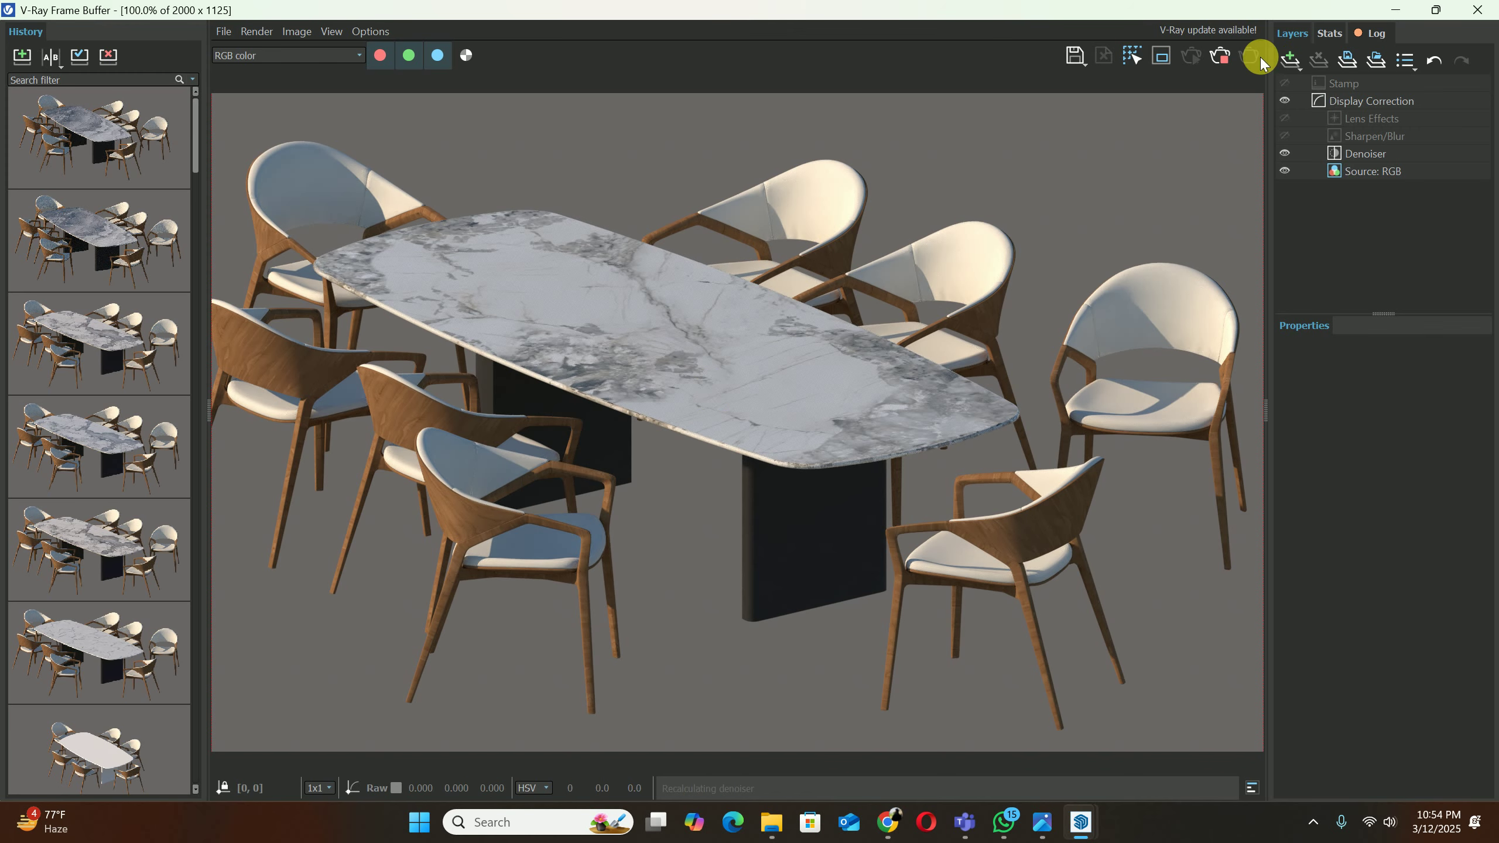
left_click(1477, 10)
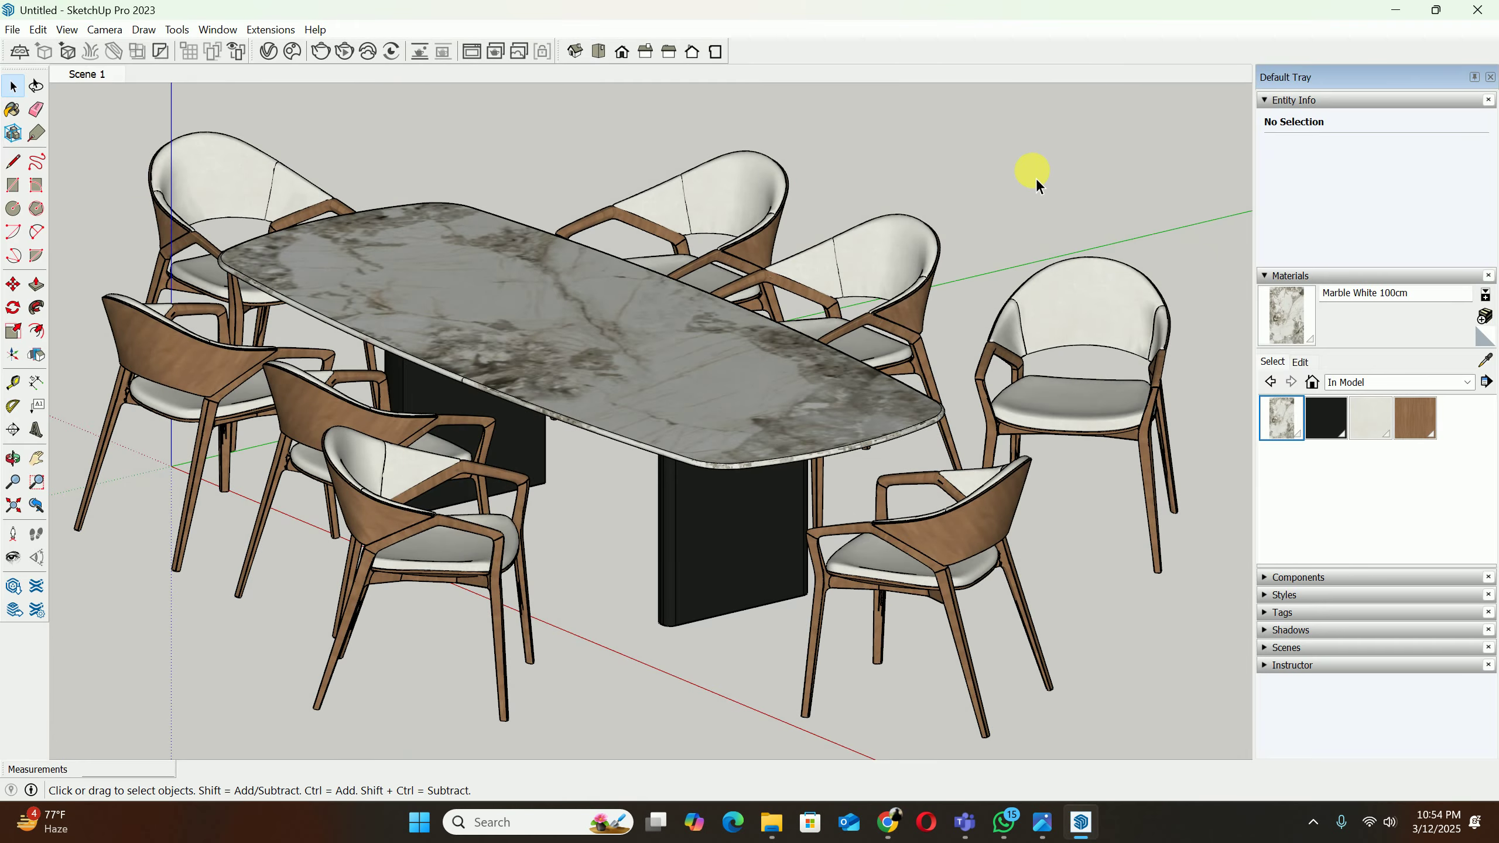
key("alt+Tab")
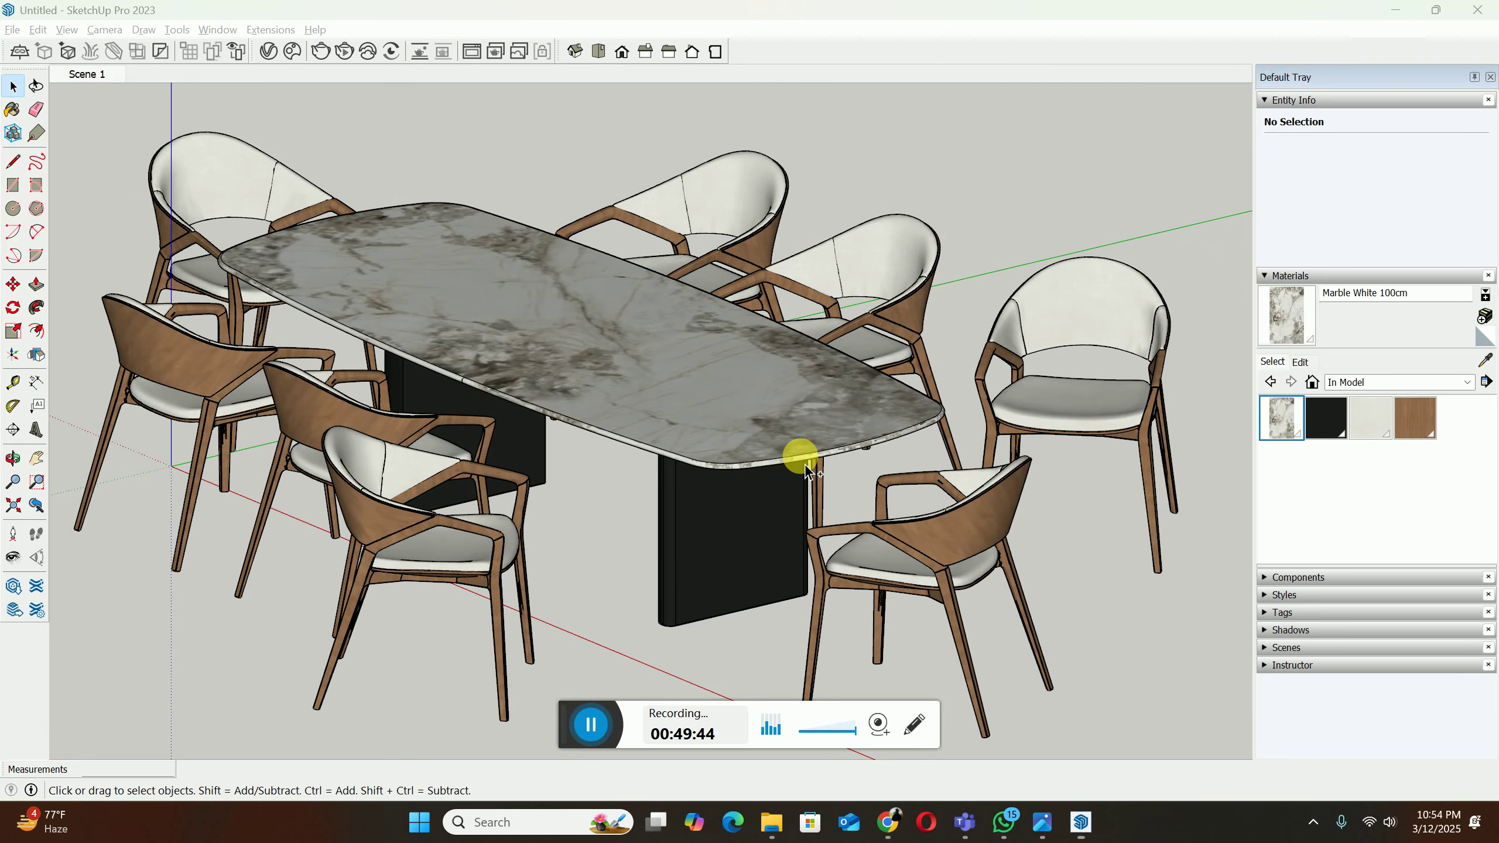